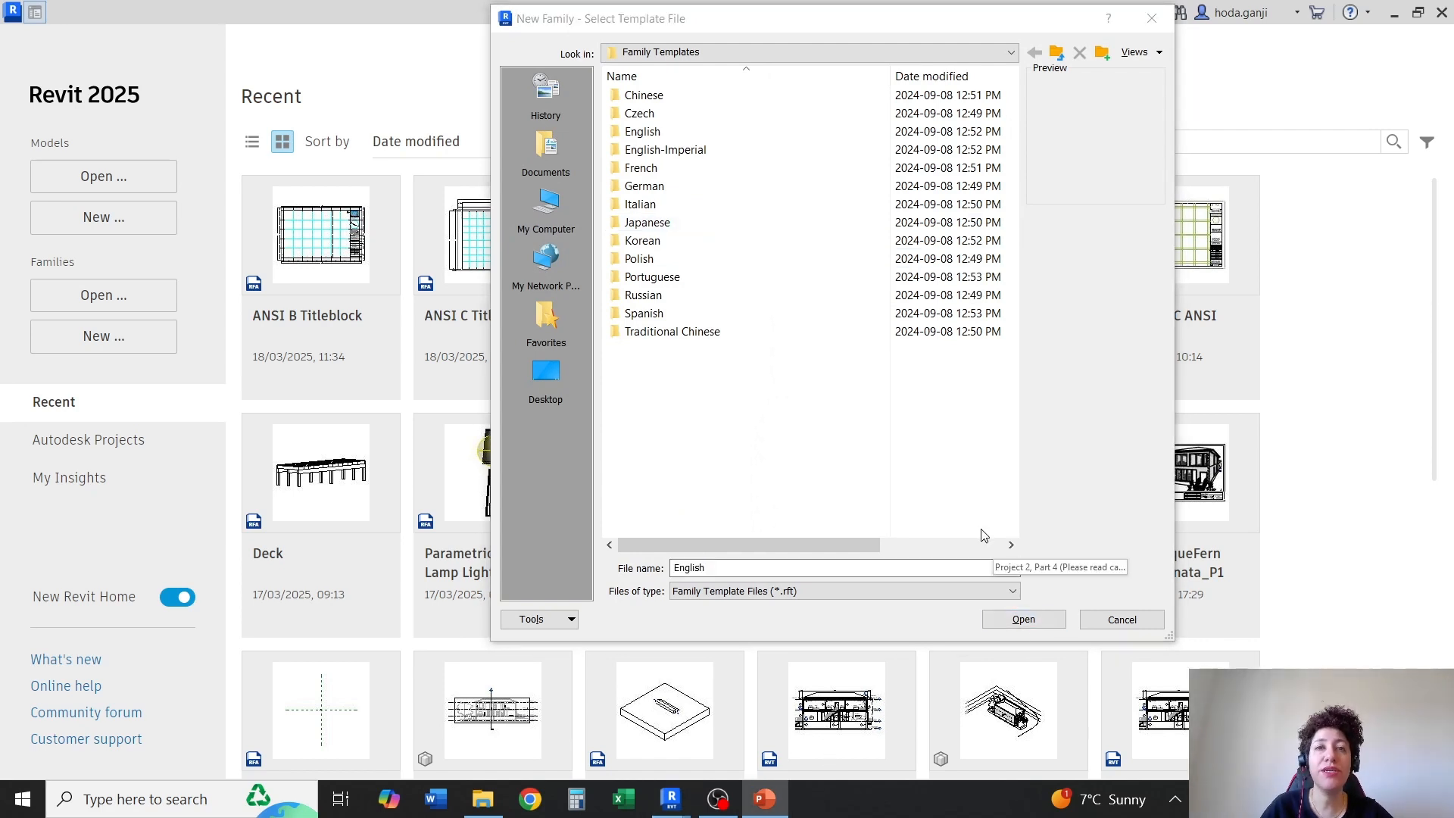
Create a new title block family from the New Size template in the English-Imperial Titleblocks folder
double_click(697, 149)
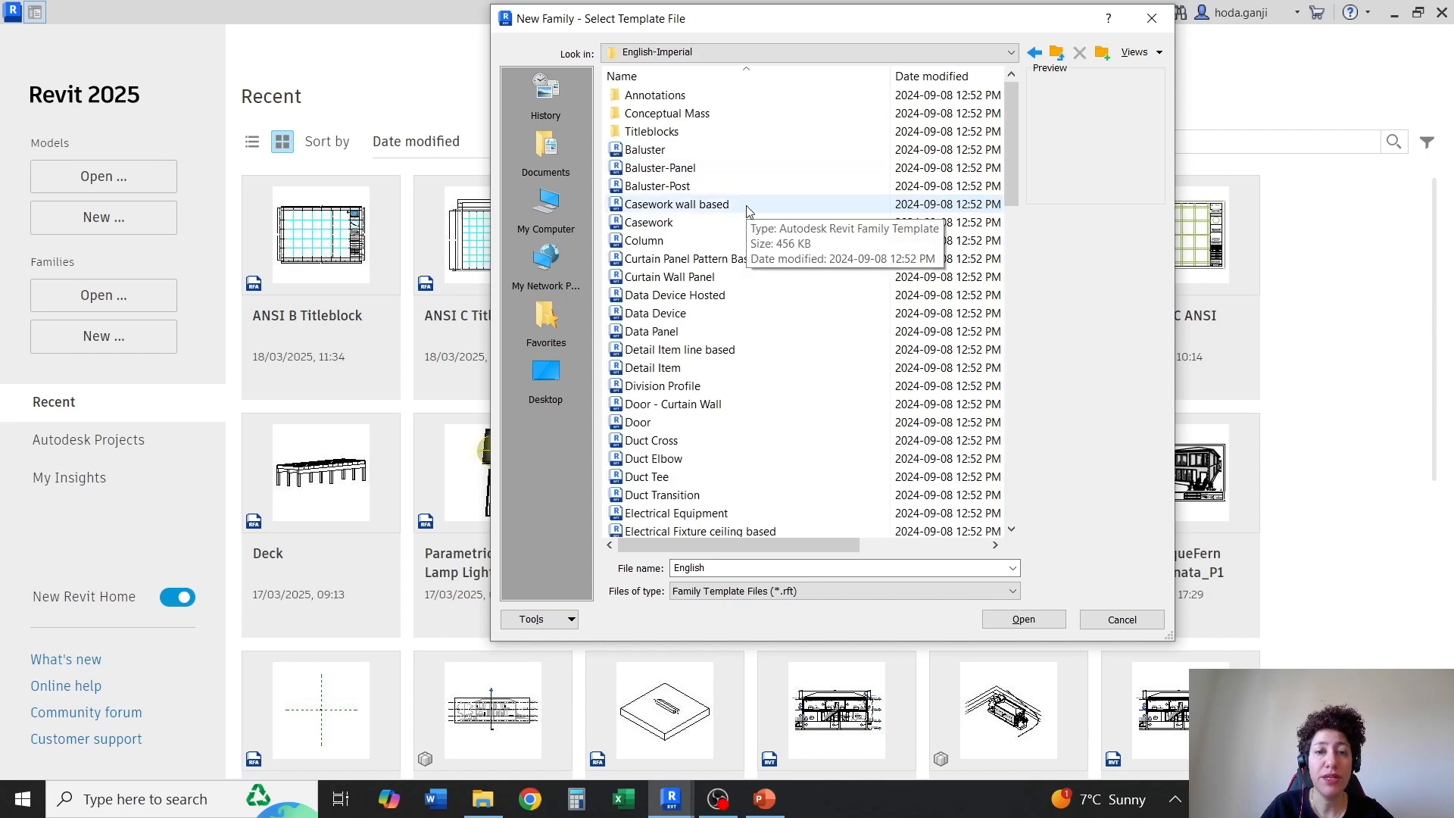
double_click(680, 139)
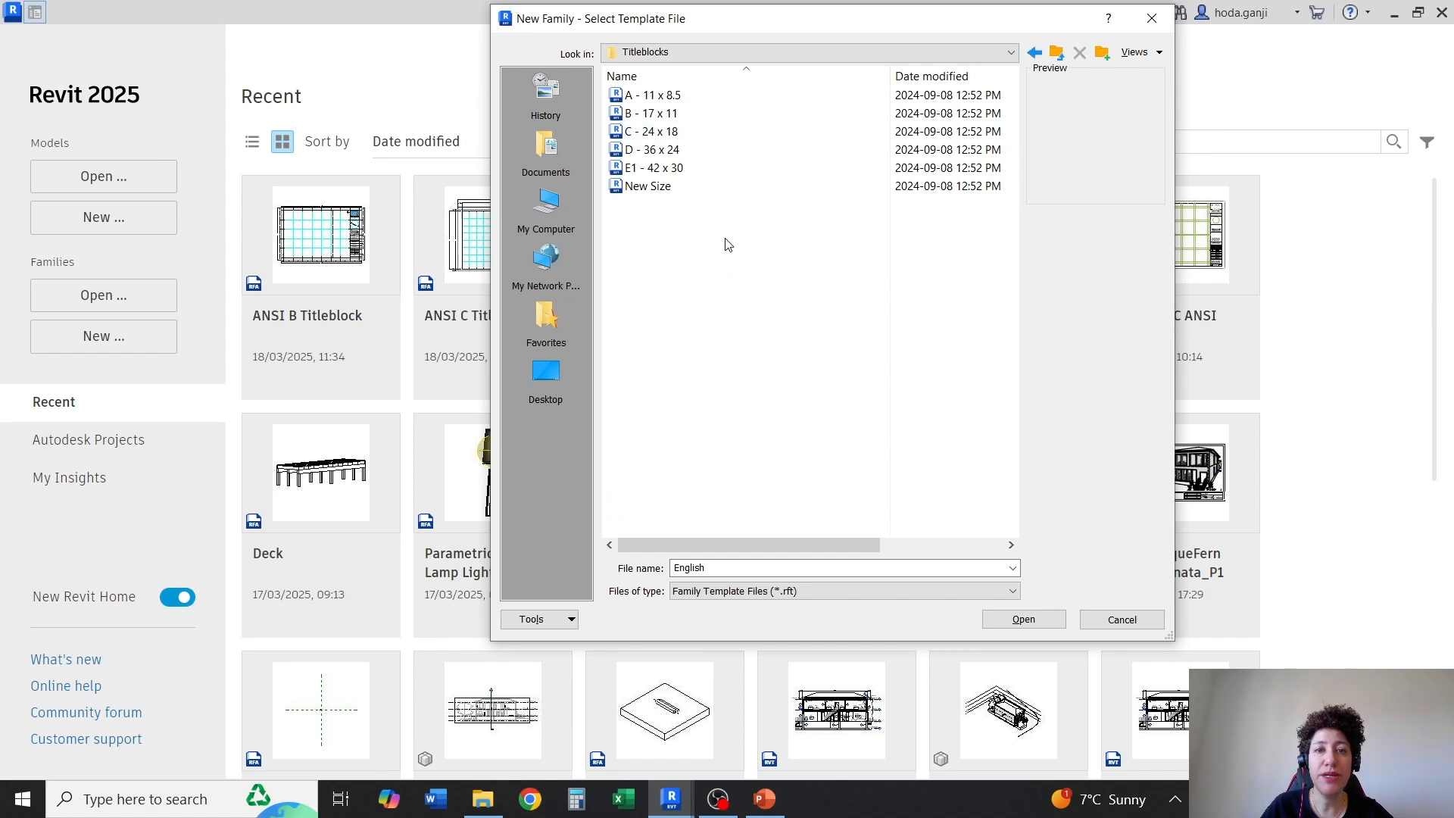
left_click(661, 188)
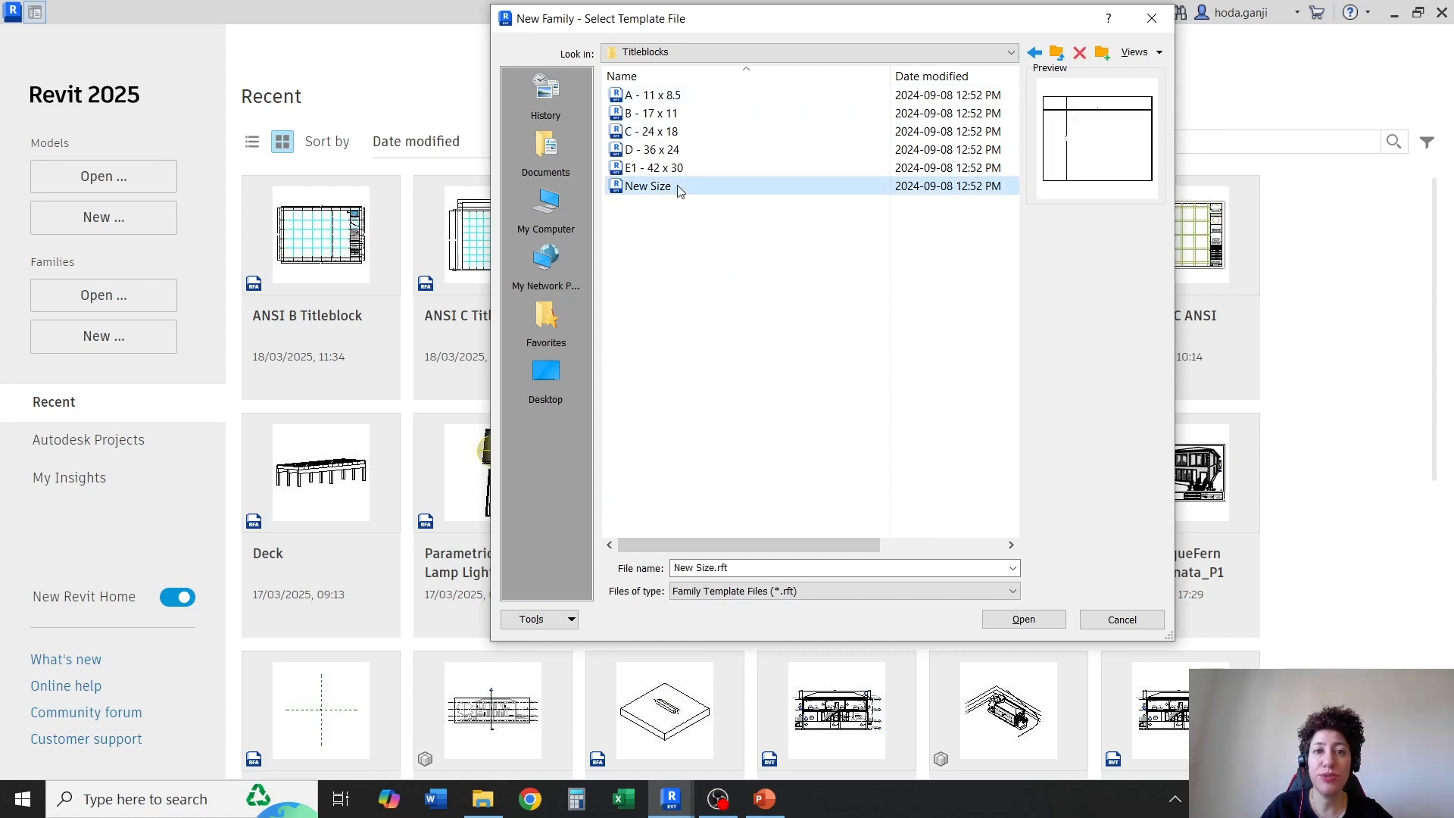
left_click(1008, 619)
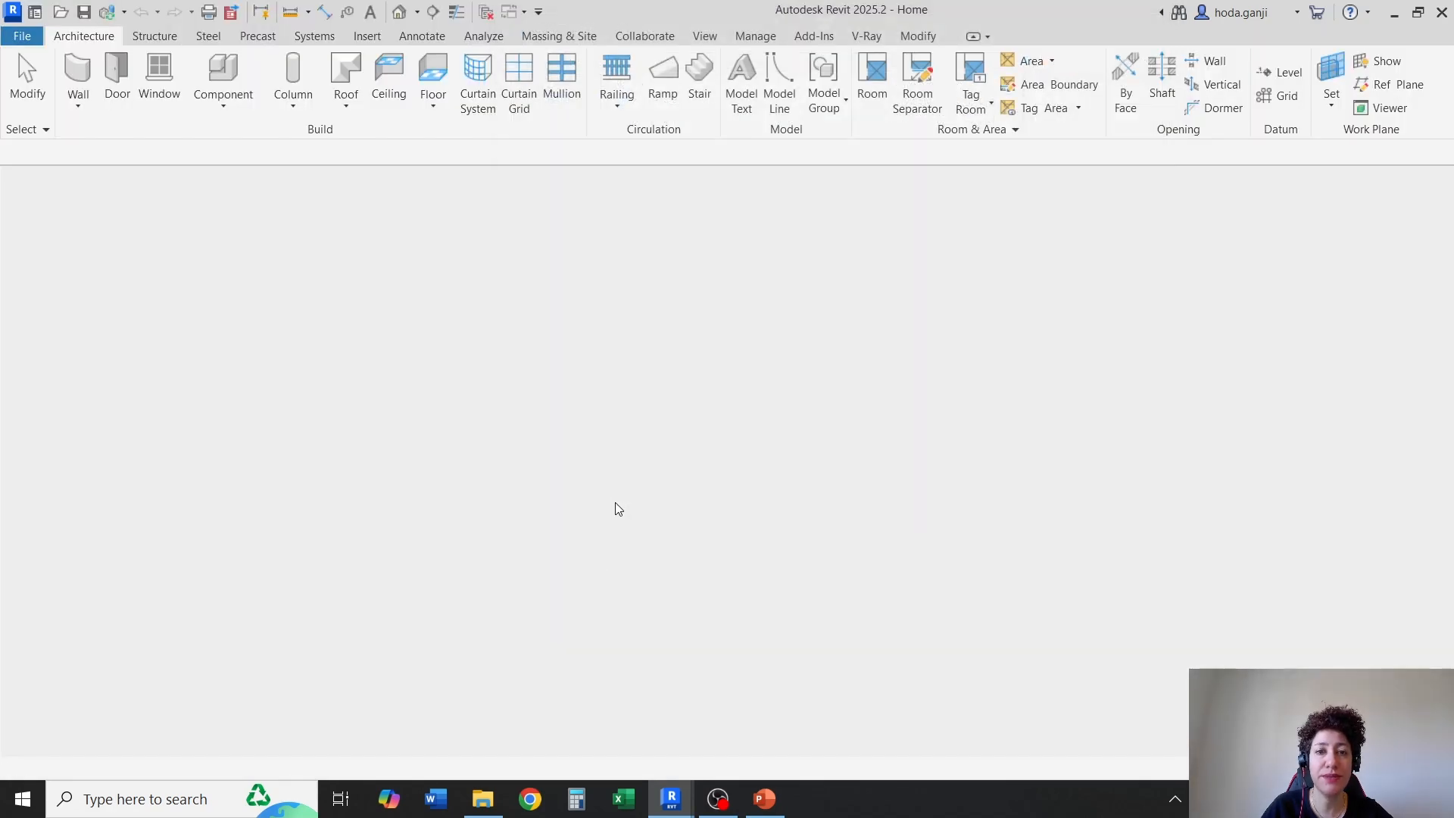
Set the project length units to inches with 2 decimal places
key("u")
key("n")
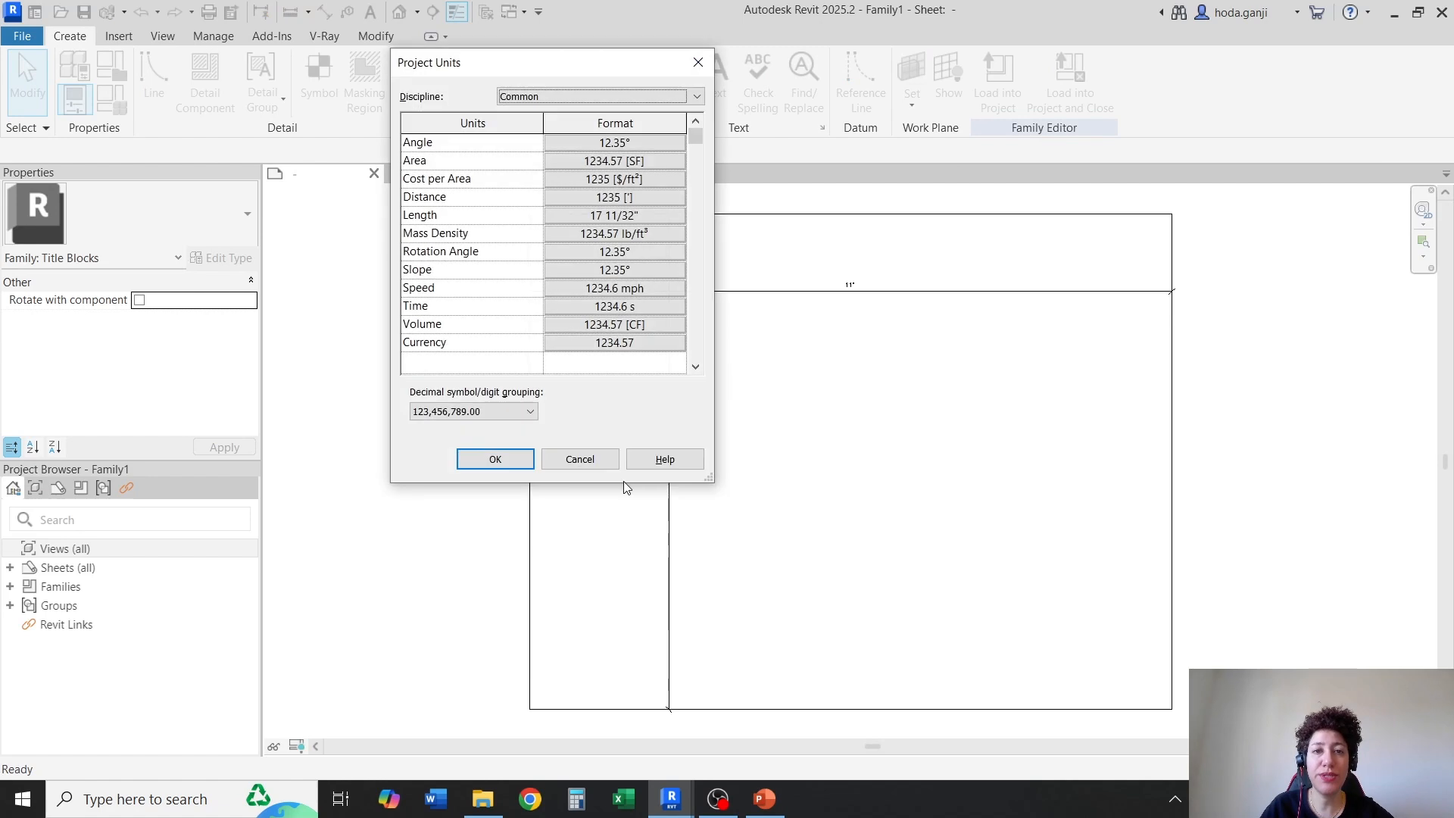
left_click(593, 220)
left_click(902, 117)
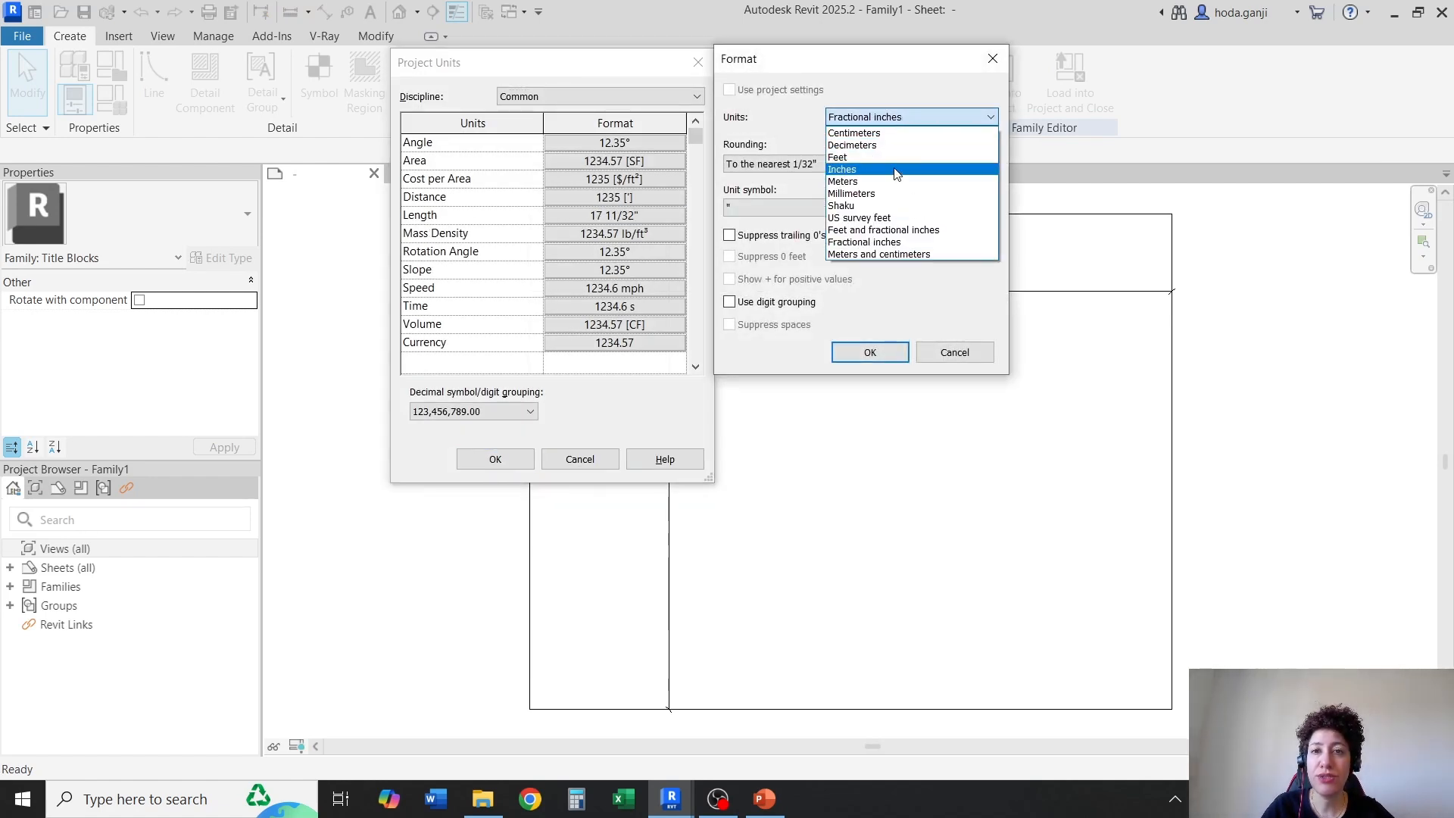
left_click(896, 171)
left_click(796, 165)
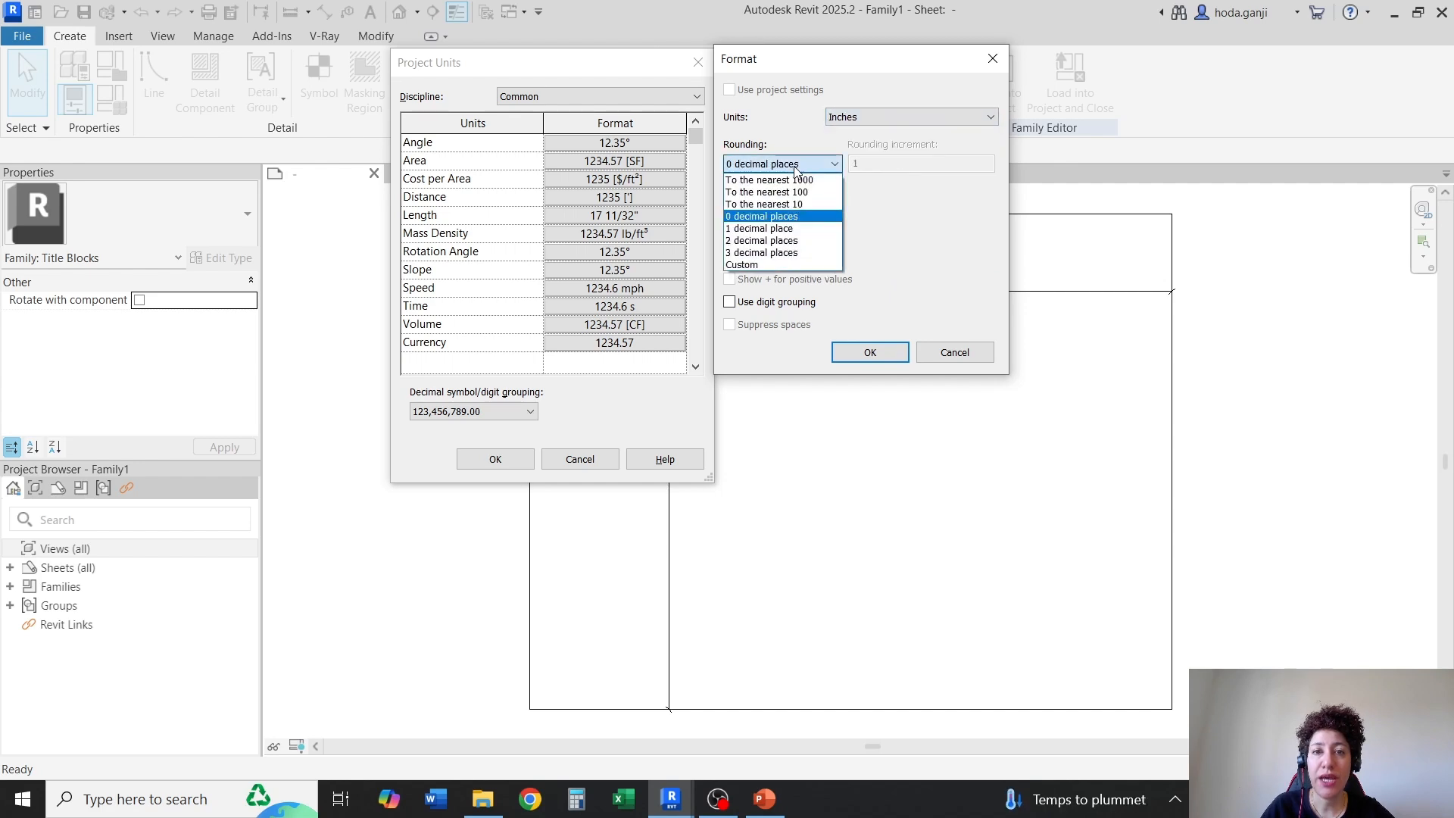
left_click(788, 241)
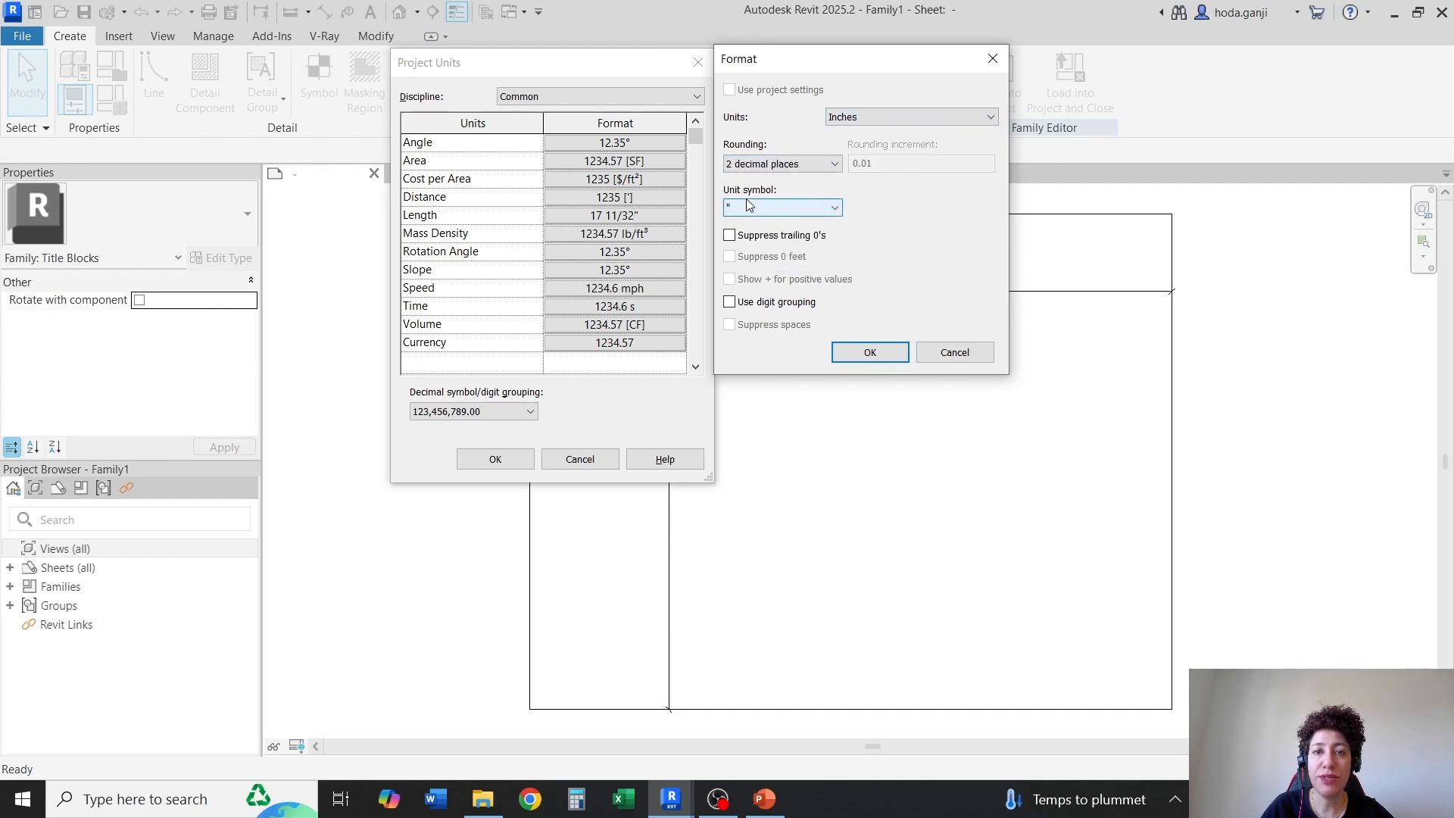
left_click(867, 359)
left_click(496, 459)
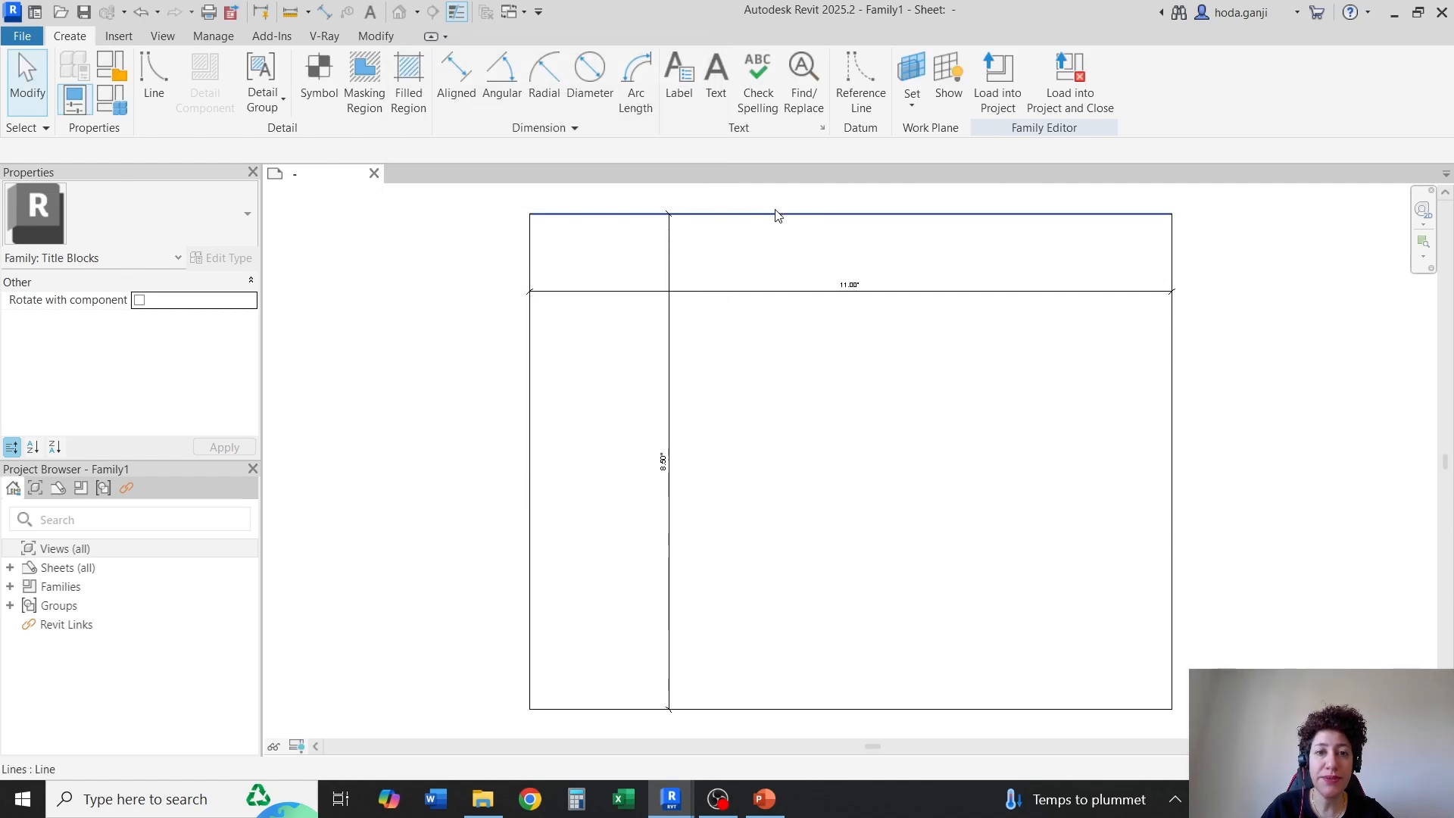
Select the sheet outline's upper line and set the vertical dimension to 17 inches
left_click(754, 215)
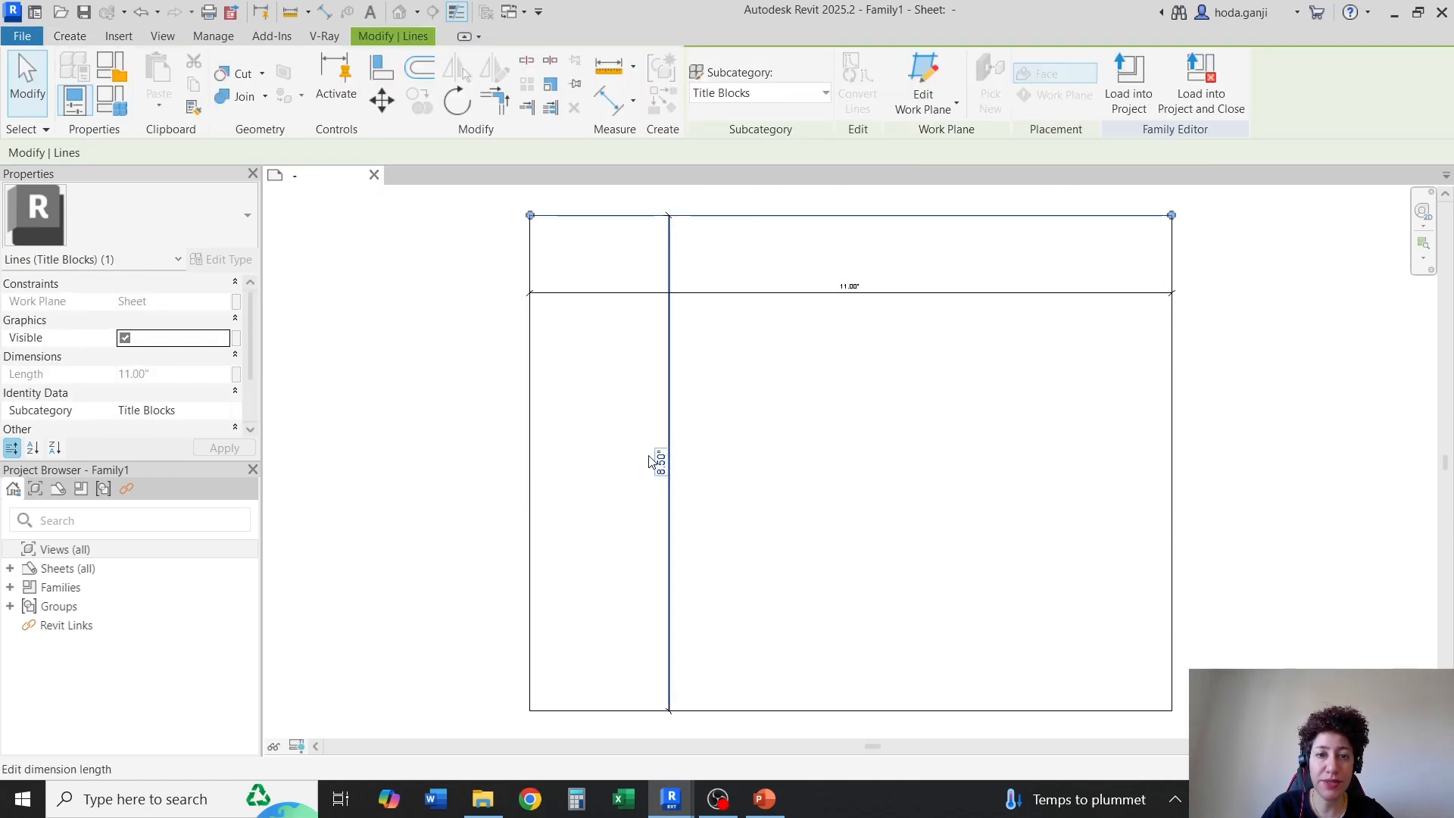
scroll(650, 462, "up", 2)
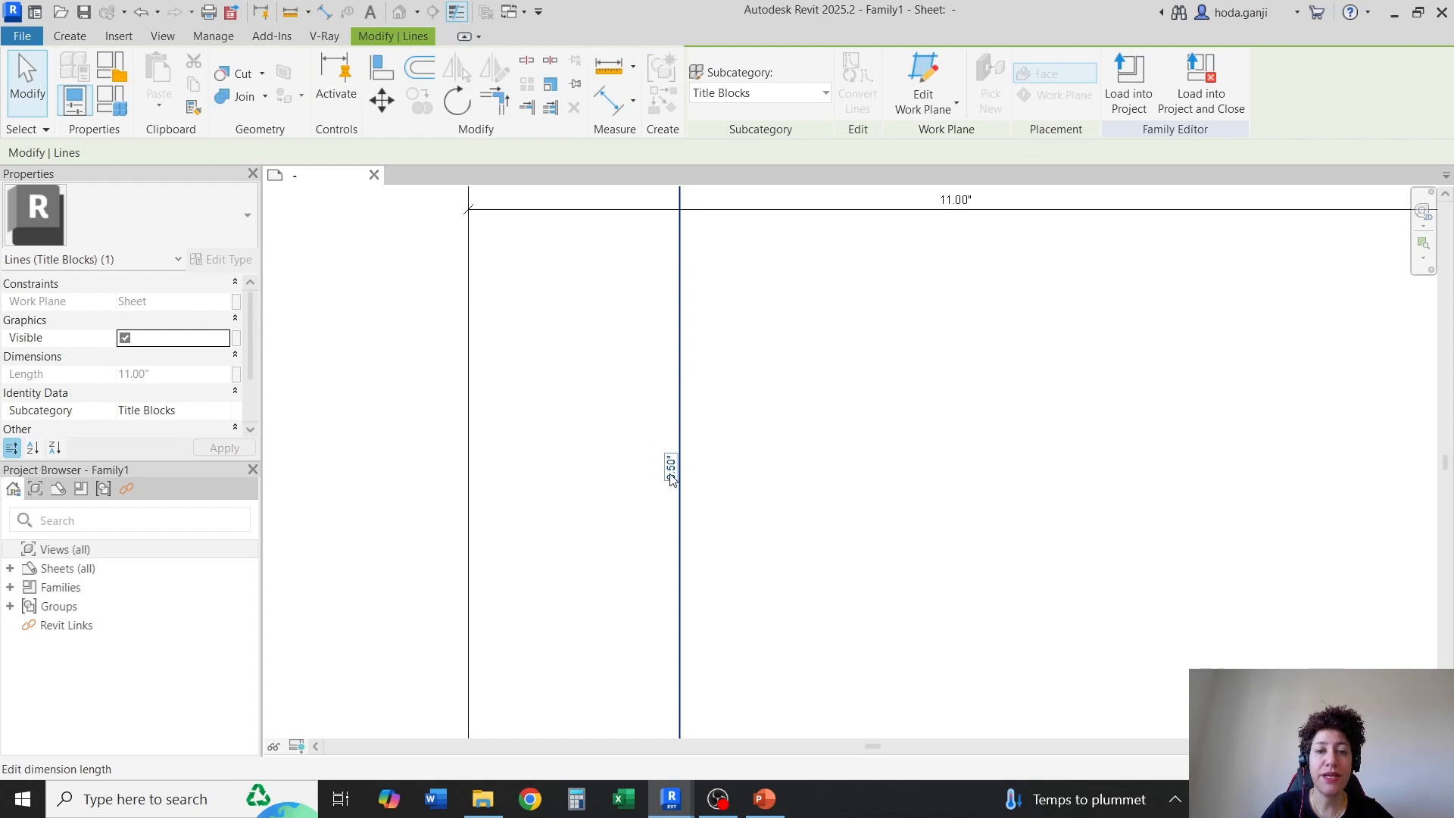
left_click(670, 477)
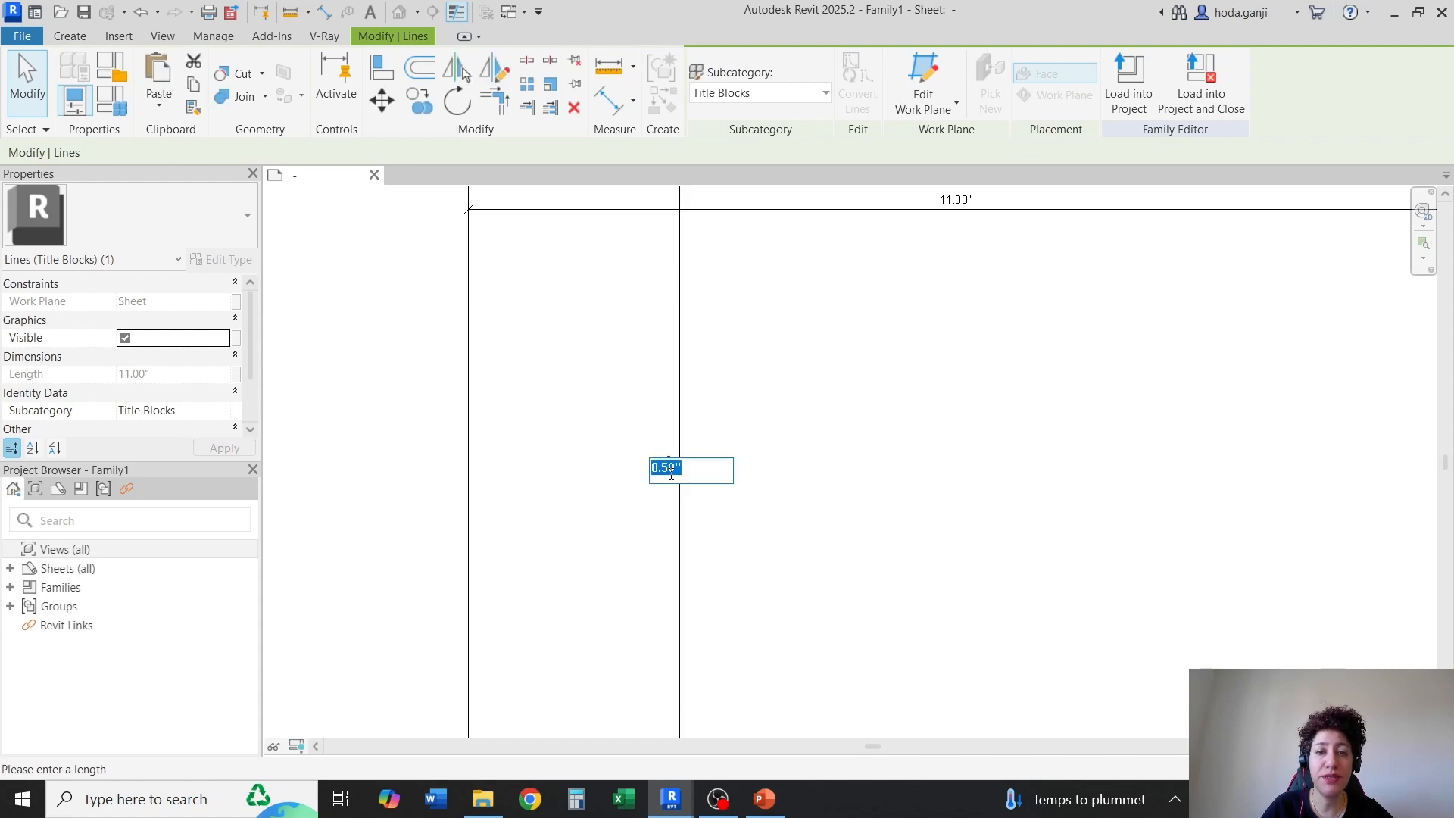
type("1")
key("Return")
left_click(816, 504)
scroll(612, 463, "down", 6)
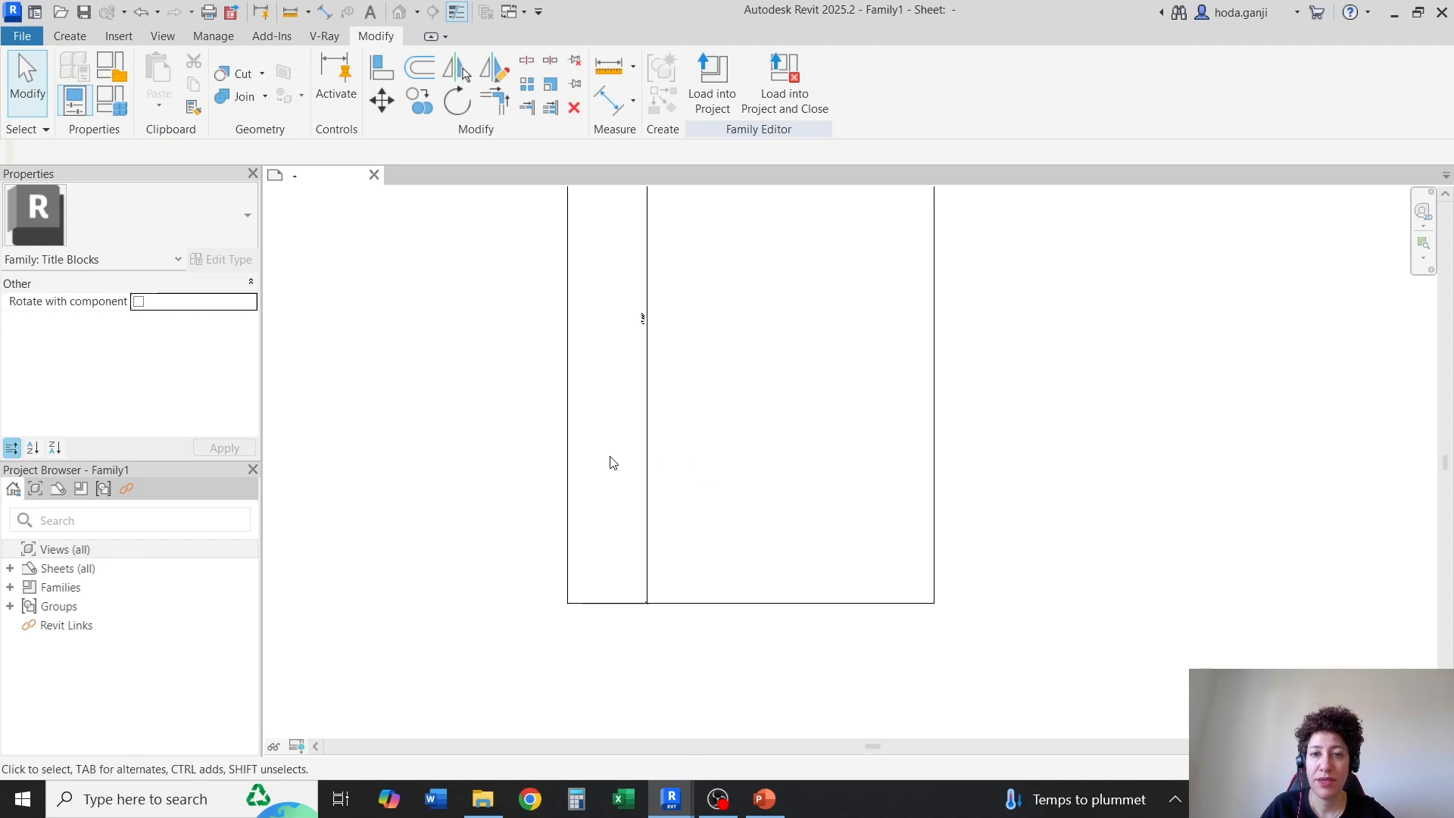
Select the sheet outline's side line and set the horizontal dimension to 22 inches
left_click(784, 394)
scroll(640, 225, "up", 5)
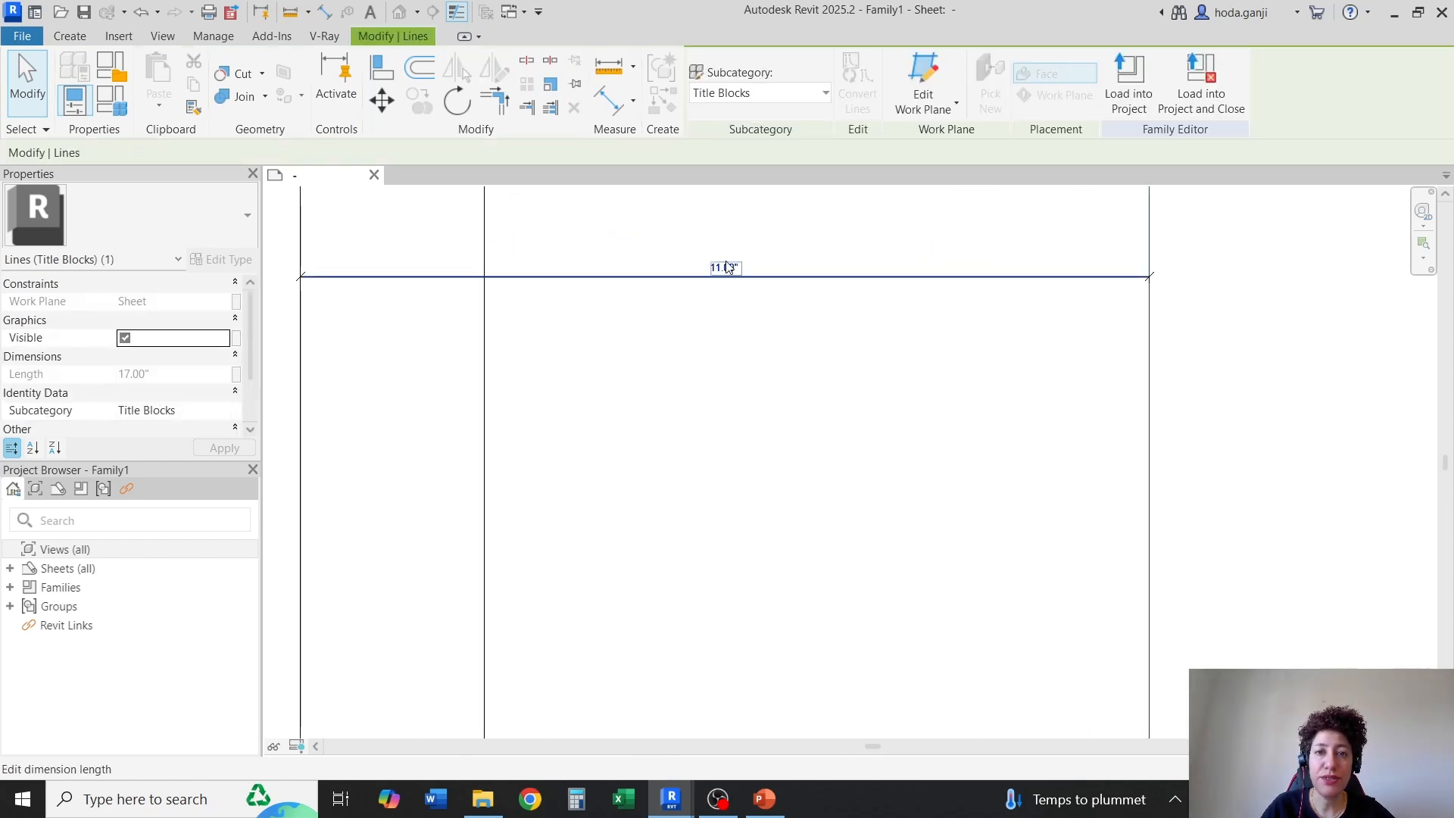
left_click(728, 260)
type("22")
key("Return")
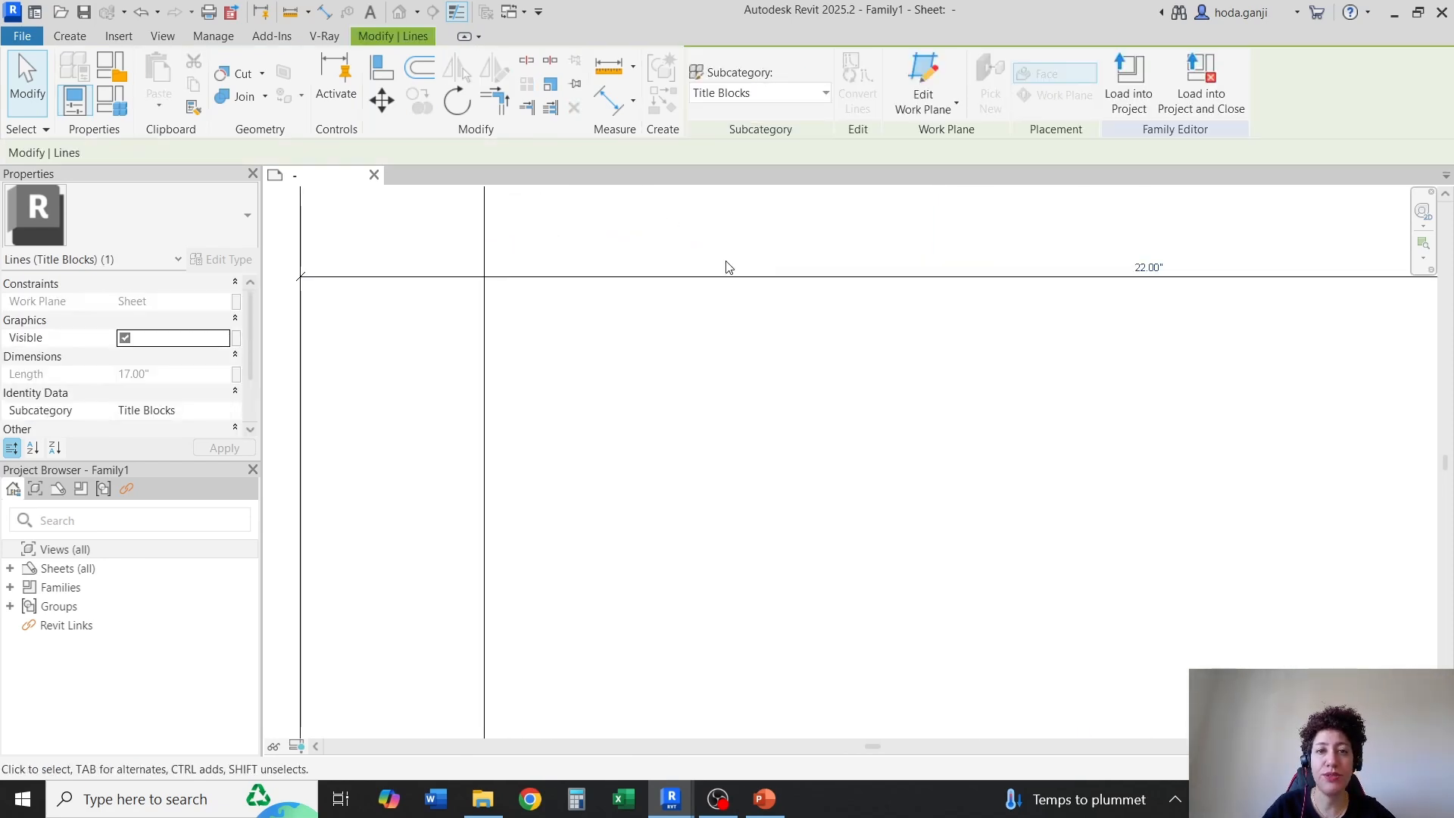
left_click(710, 419)
scroll(710, 420, "down", 2)
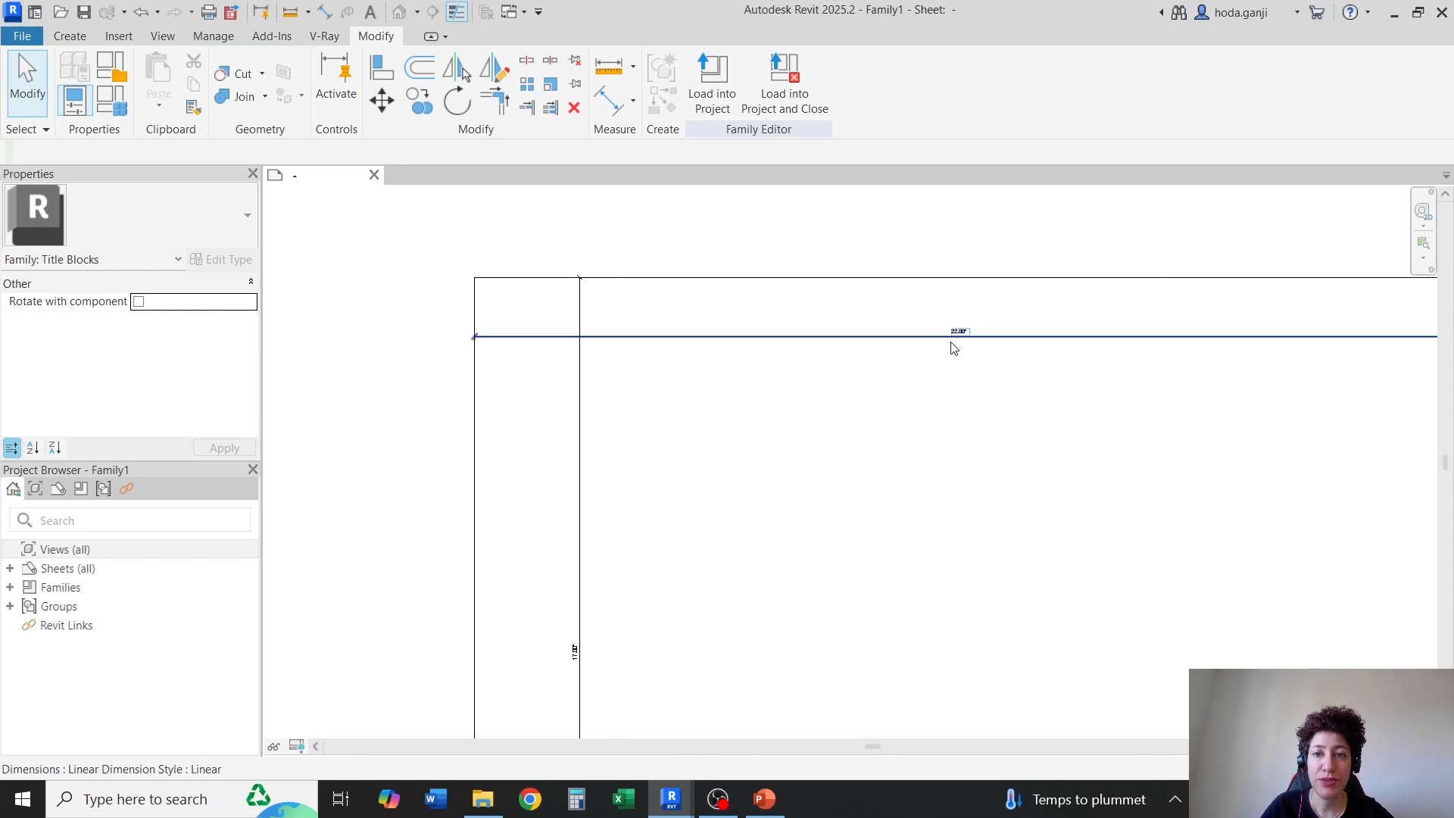
Delete the horizontal and vertical dimensions from the sheet outline
scroll(549, 686, "up", 3)
scroll(567, 459, "down", 1)
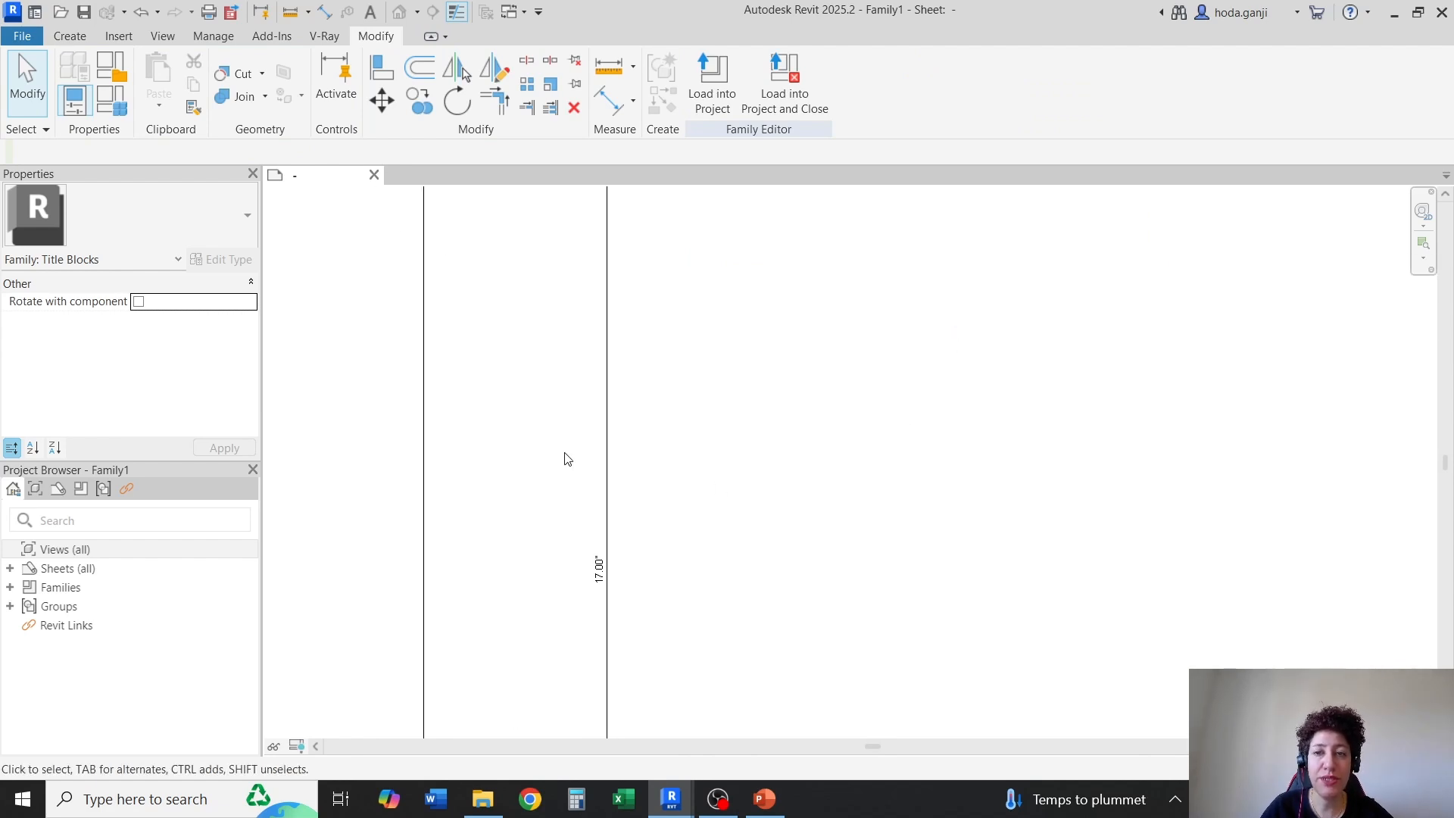
scroll(725, 410, "down", 4)
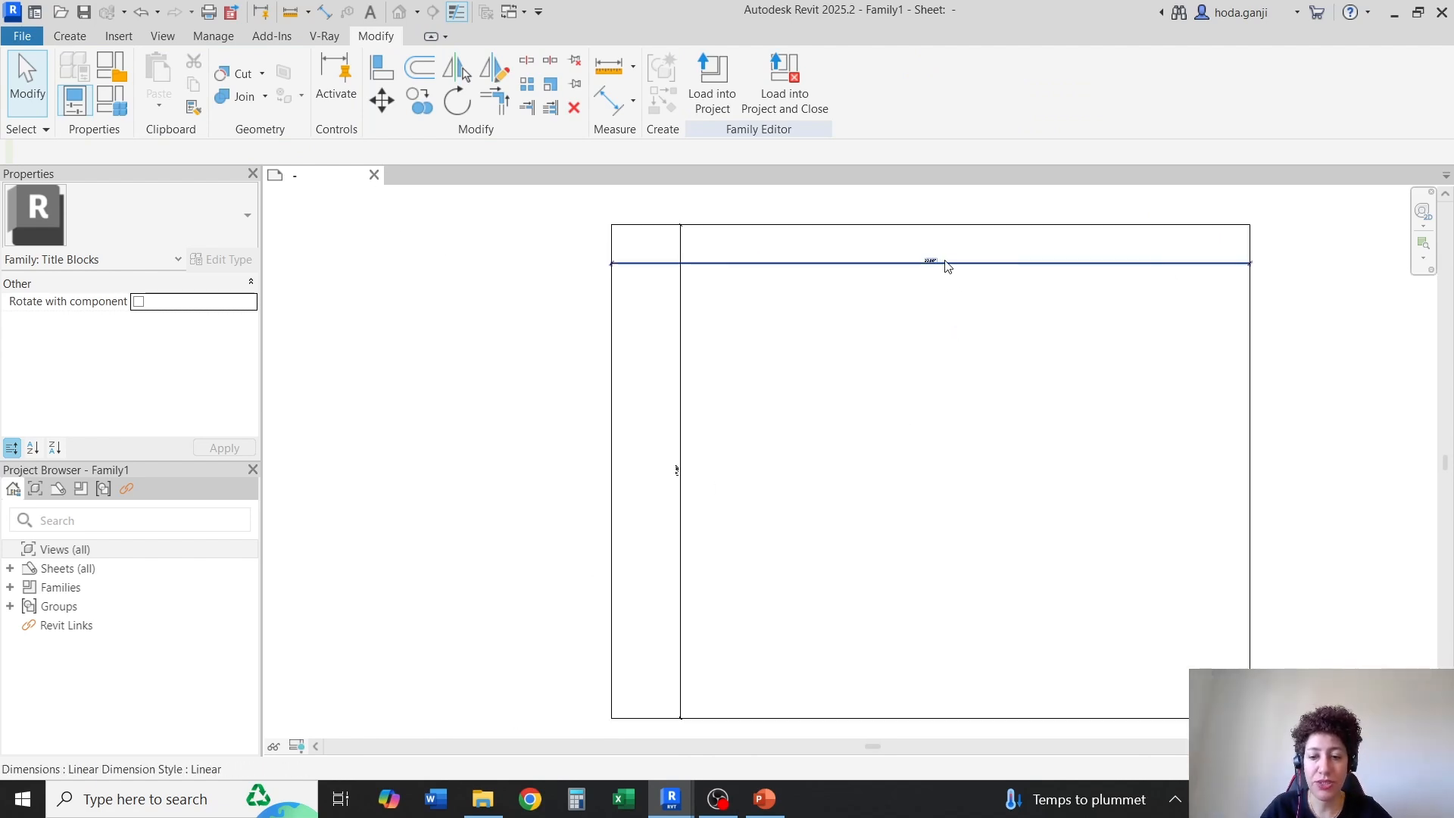
left_click(947, 265)
left_click(771, 384)
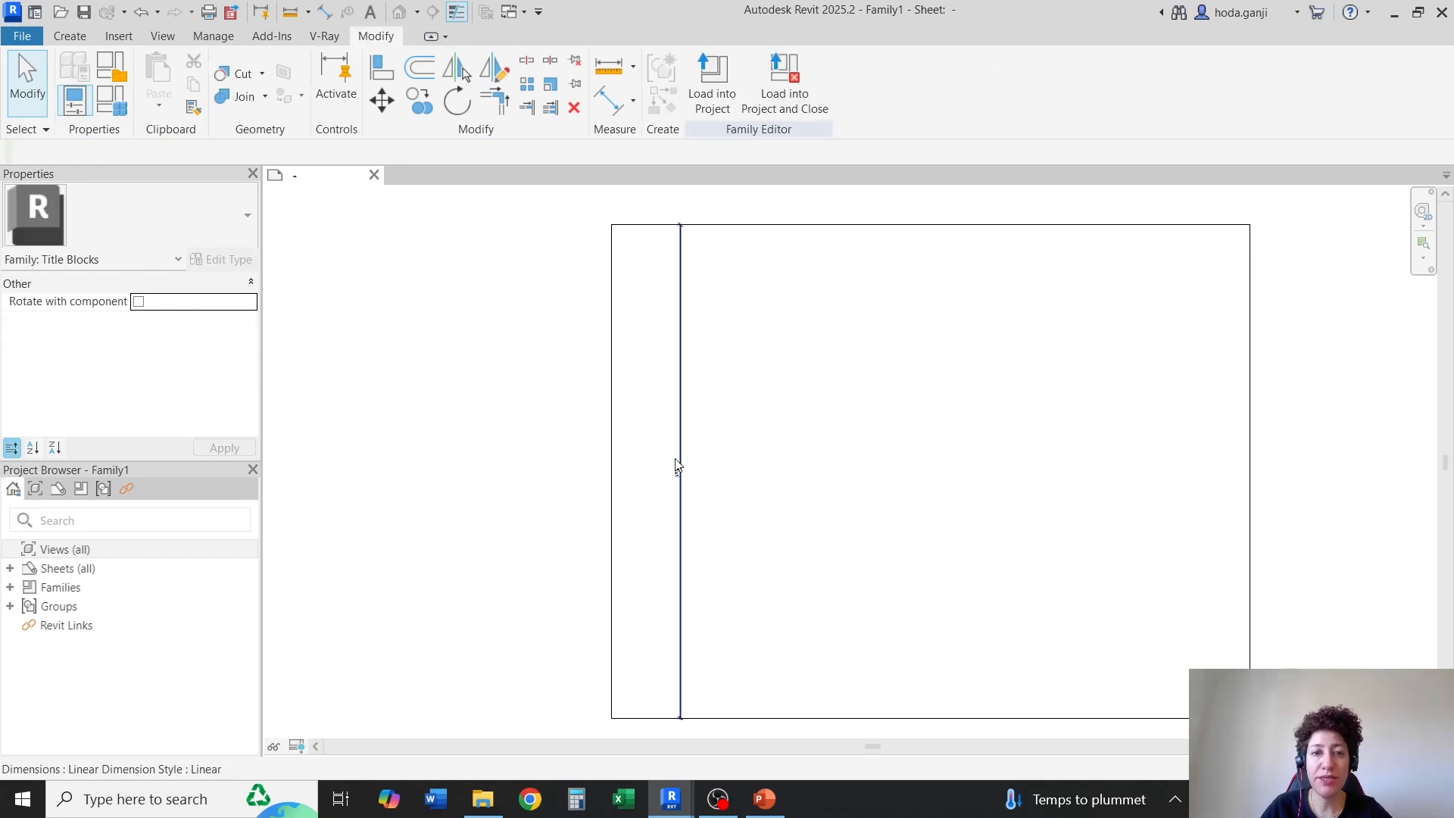
scroll(504, 379, "down", 2)
Select the whole chain of sheet outline lines and assign them to the <Invisible lines> subcategory
key("Tab")
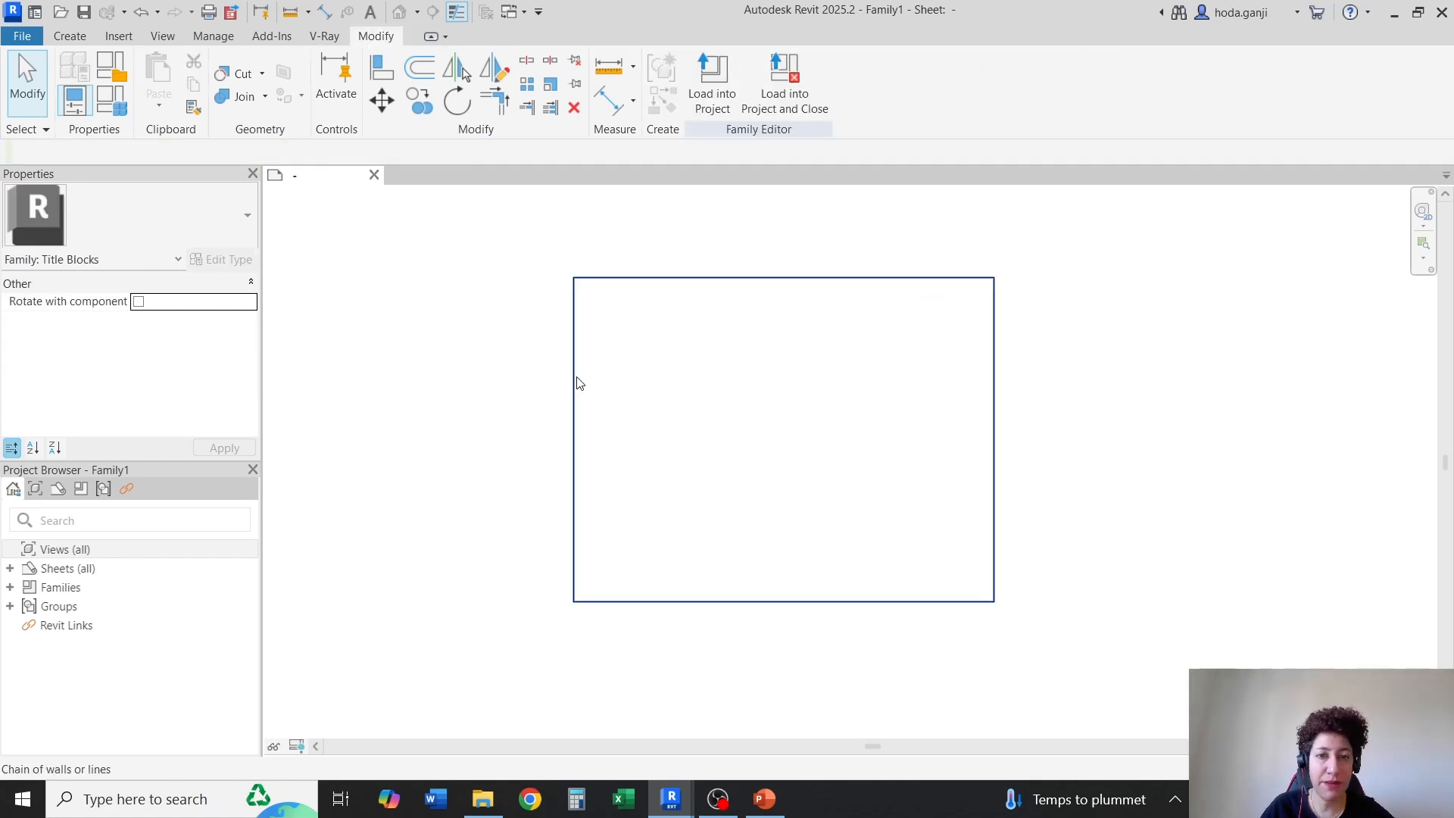
left_click(577, 382)
scroll(693, 398, "up", 2)
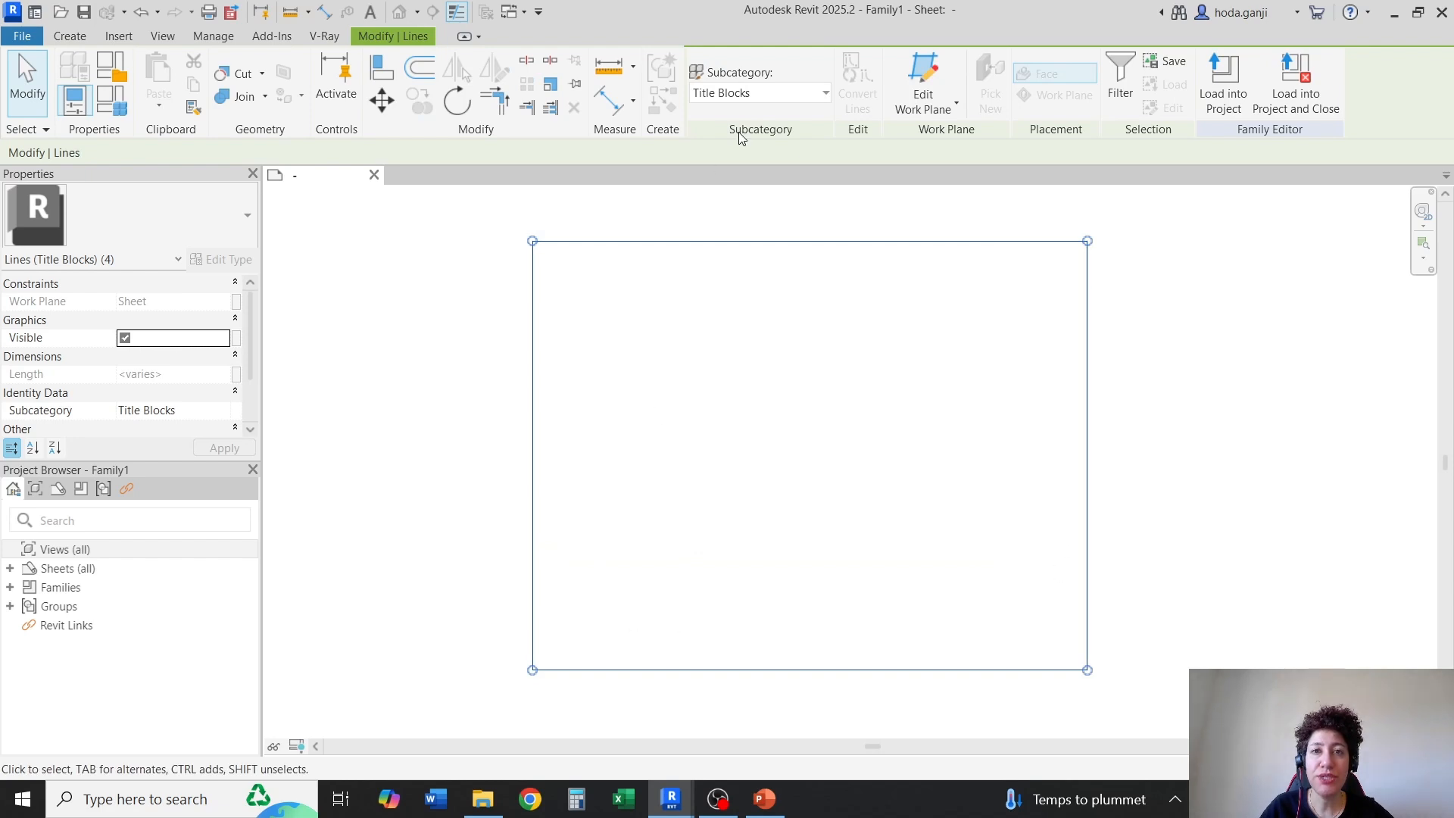
left_click(822, 92)
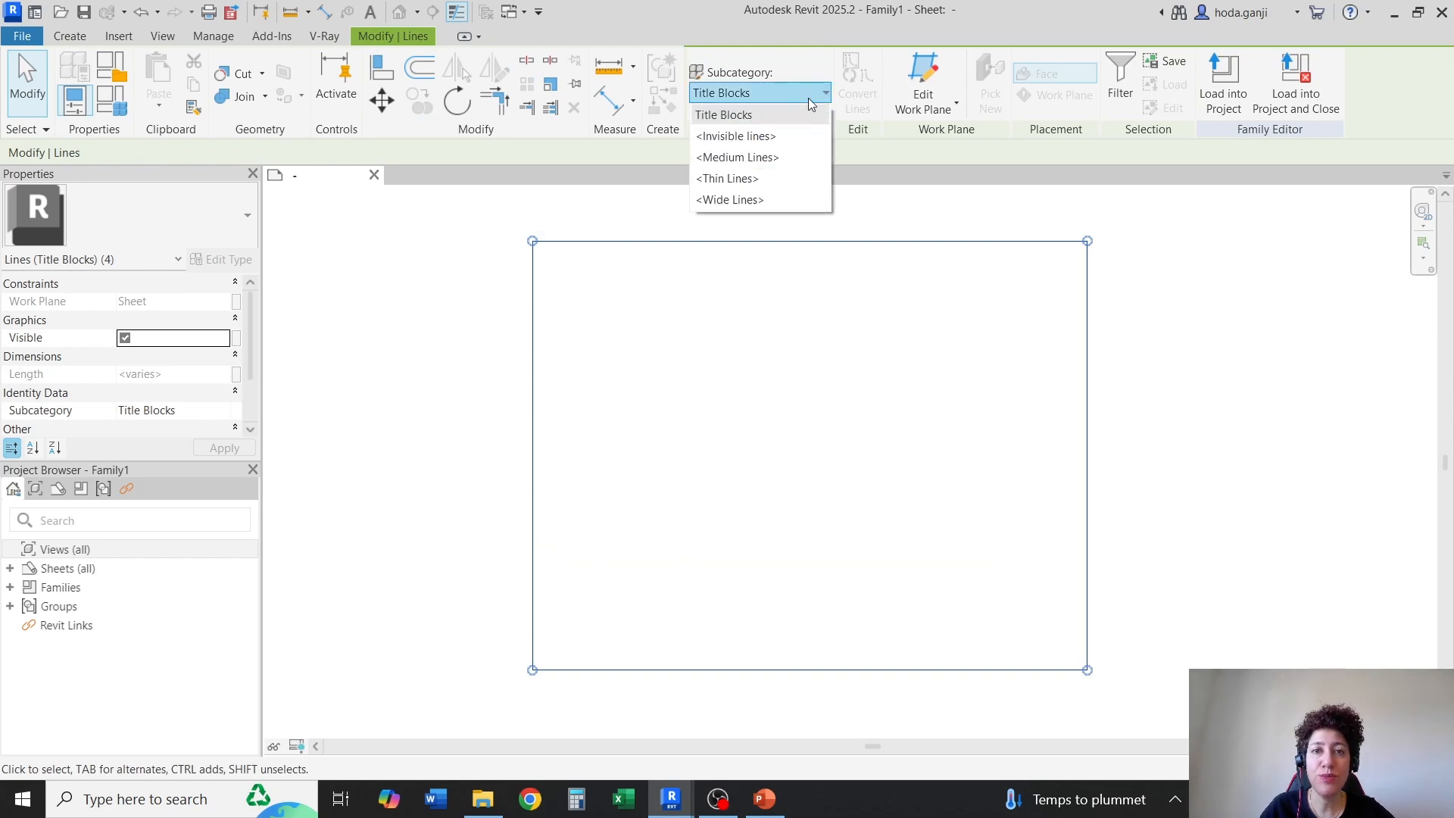
left_click(774, 138)
left_click(735, 401)
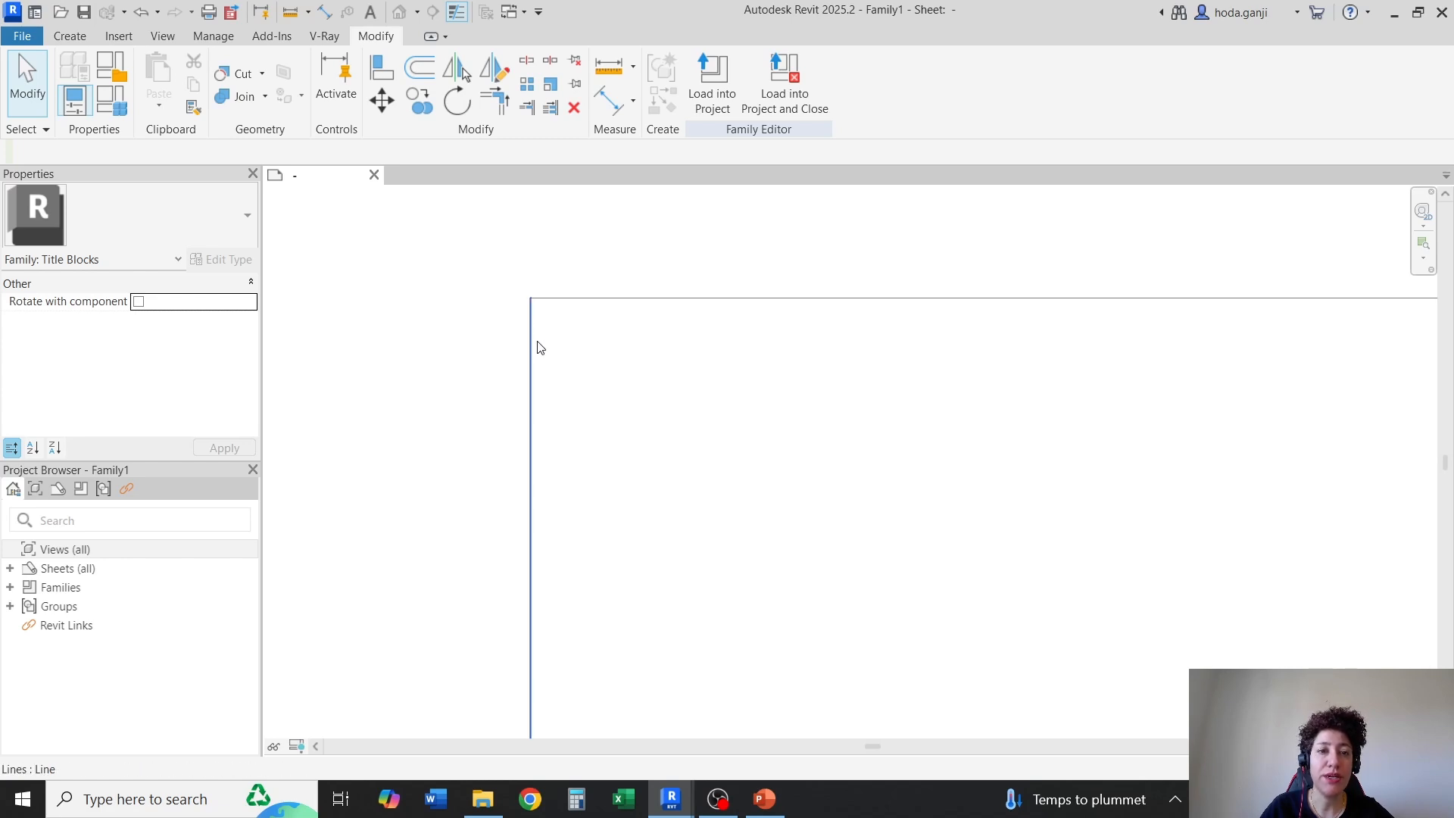
scroll(538, 348, "up", 2)
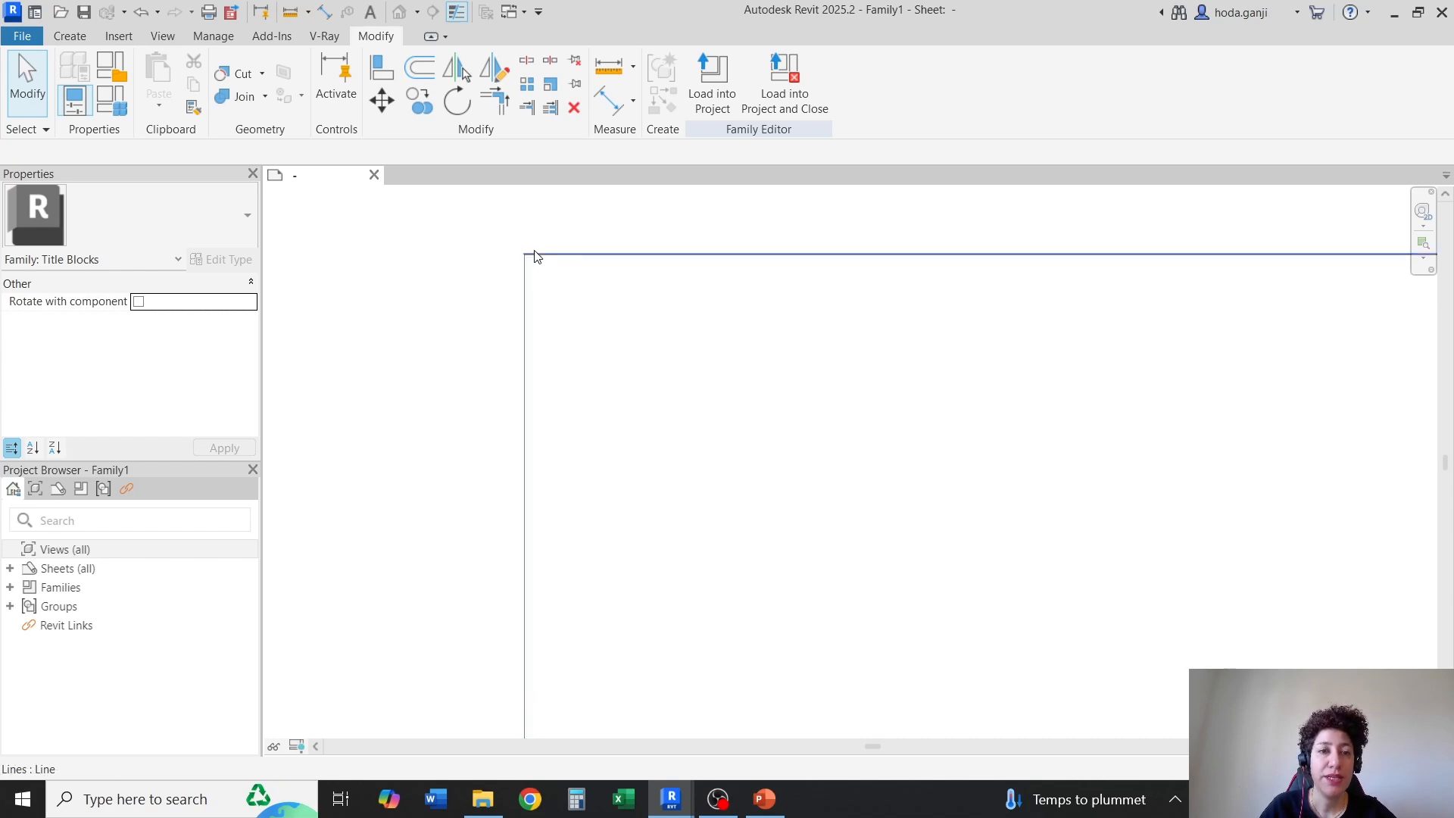
middle_click_drag(511, 256, 531, 265)
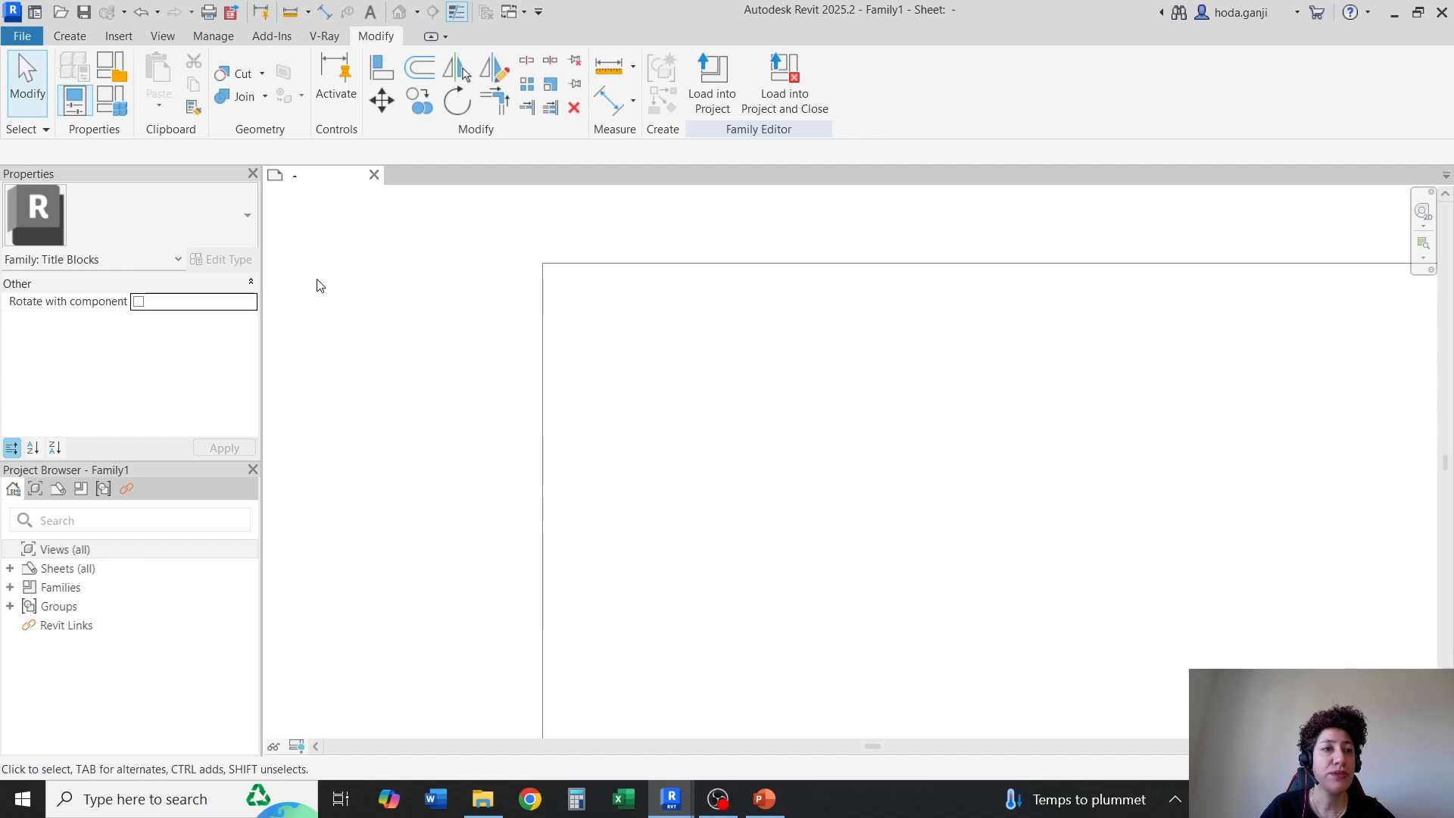
In Object Styles, create a new Title Blocks subcategory named Grey Lines
left_click(209, 36)
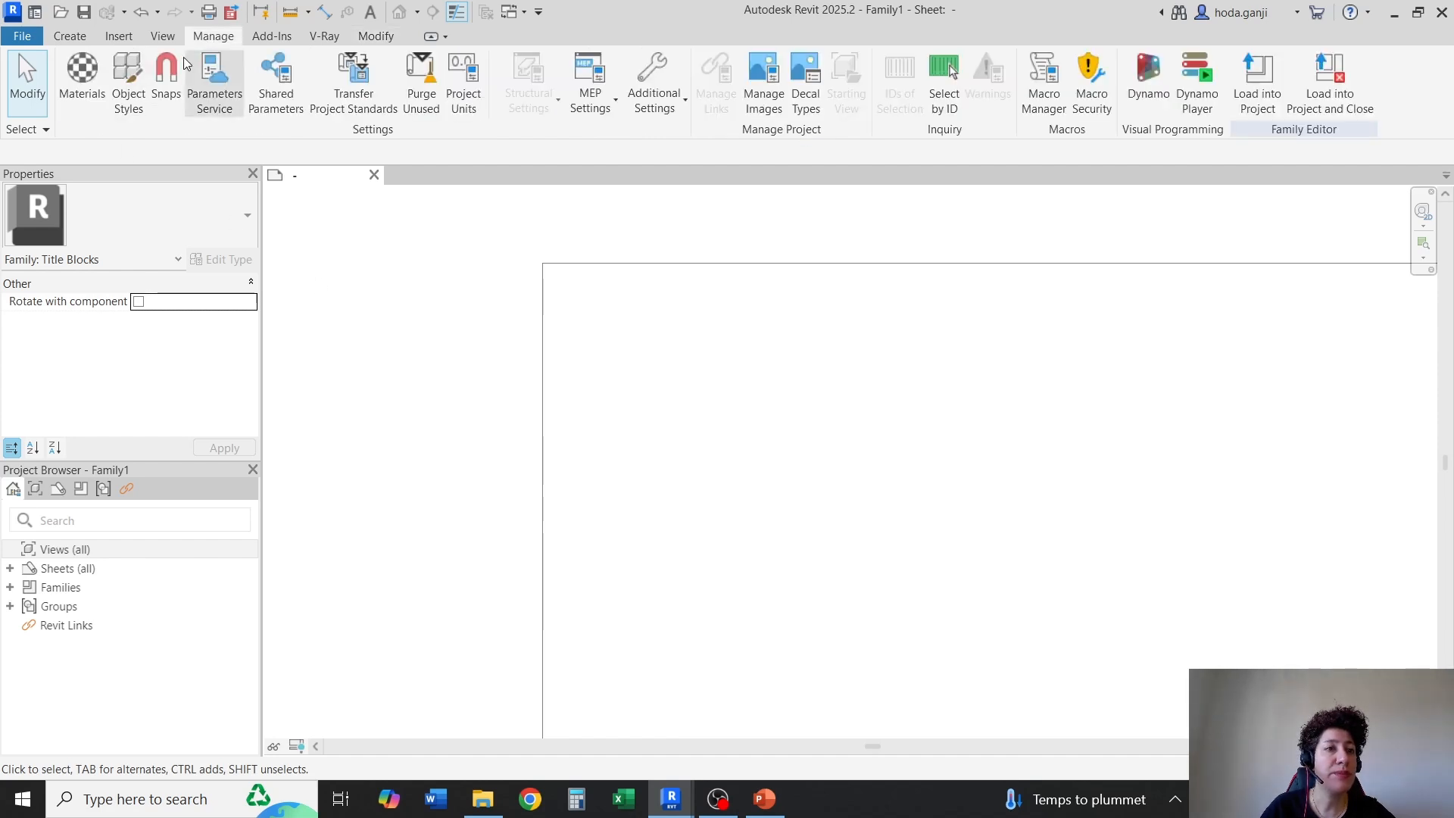
left_click(128, 80)
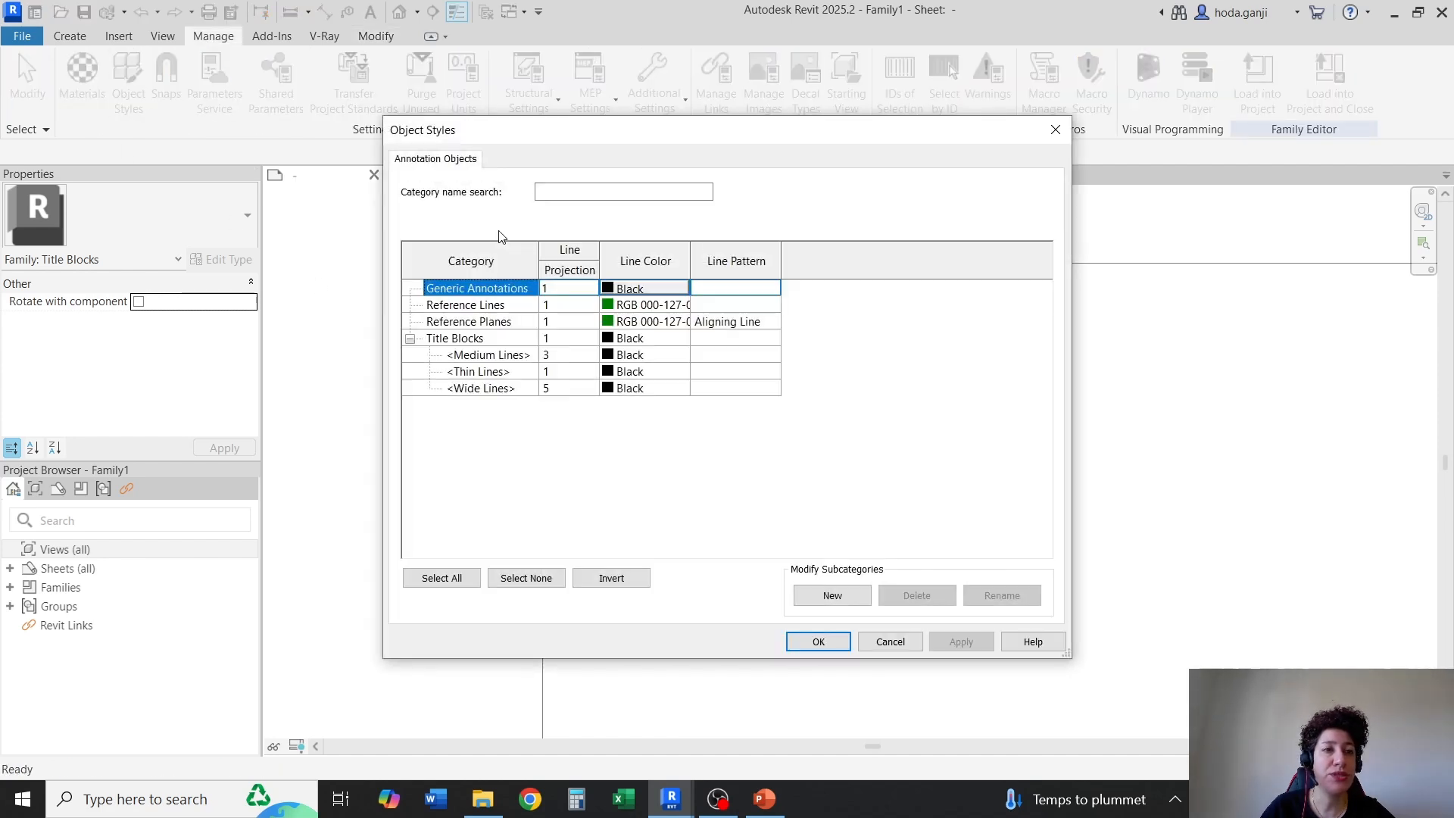
left_click(461, 339)
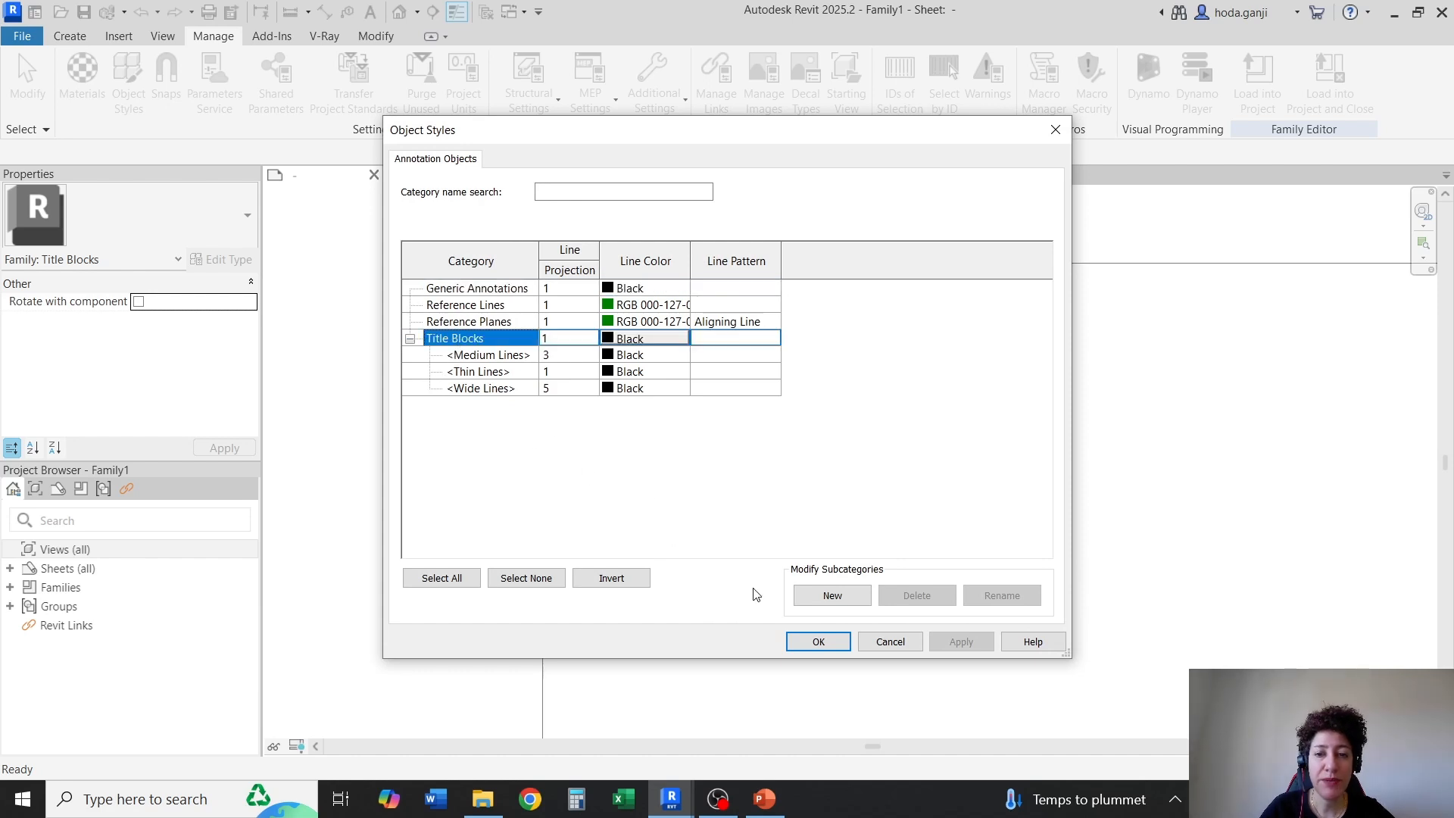
left_click(831, 596)
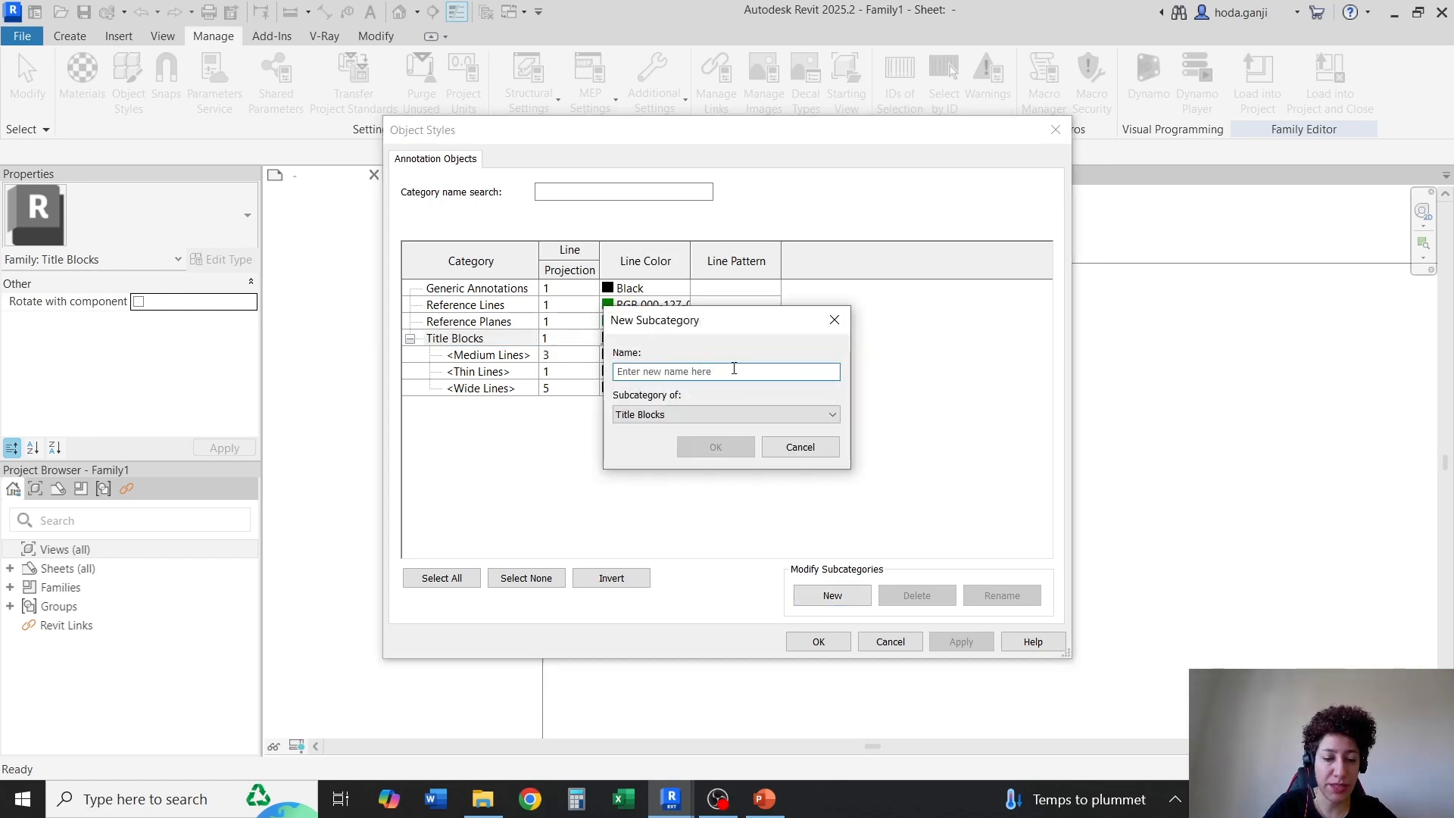
type("Grey Lines")
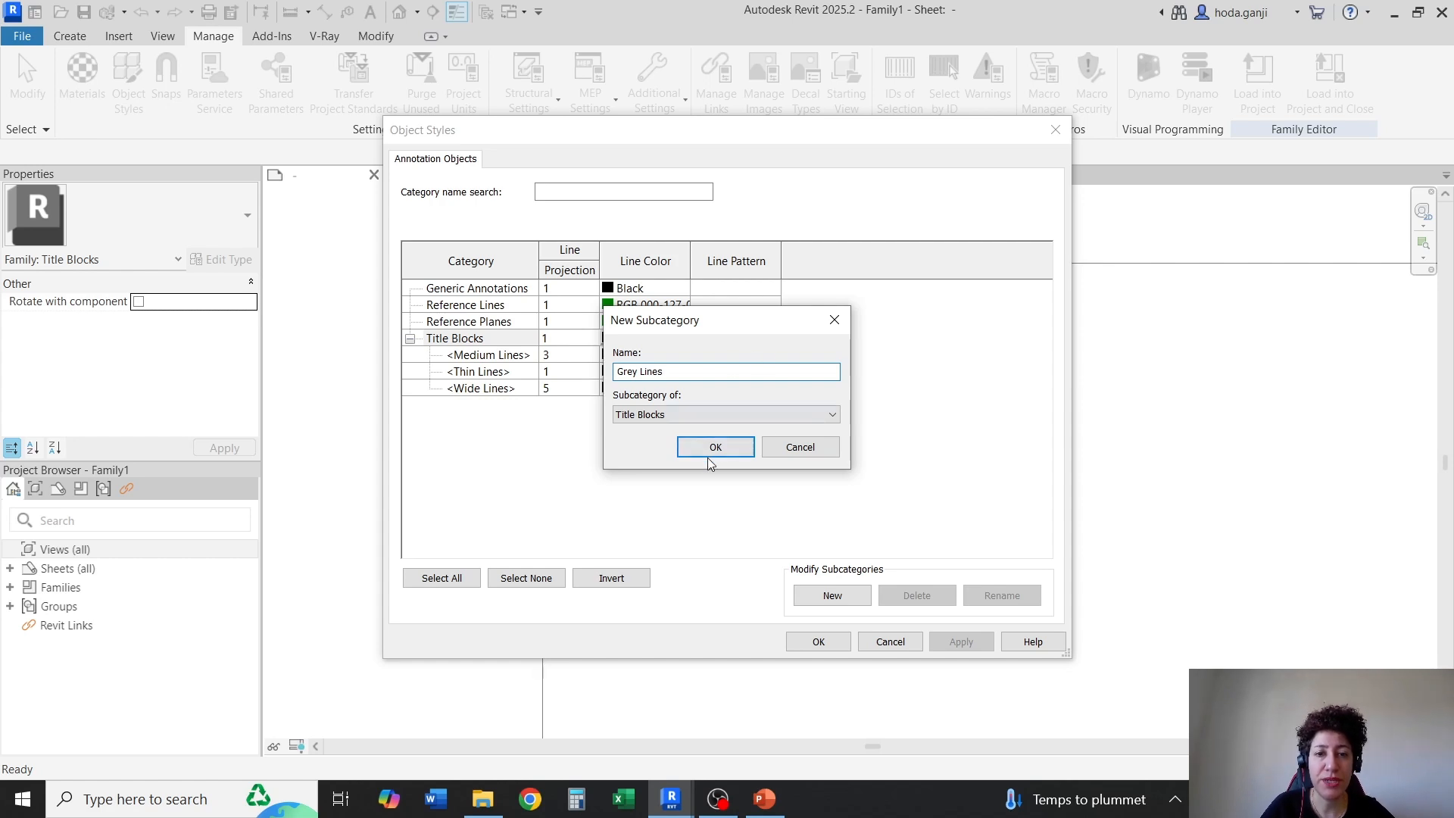
left_click(709, 455)
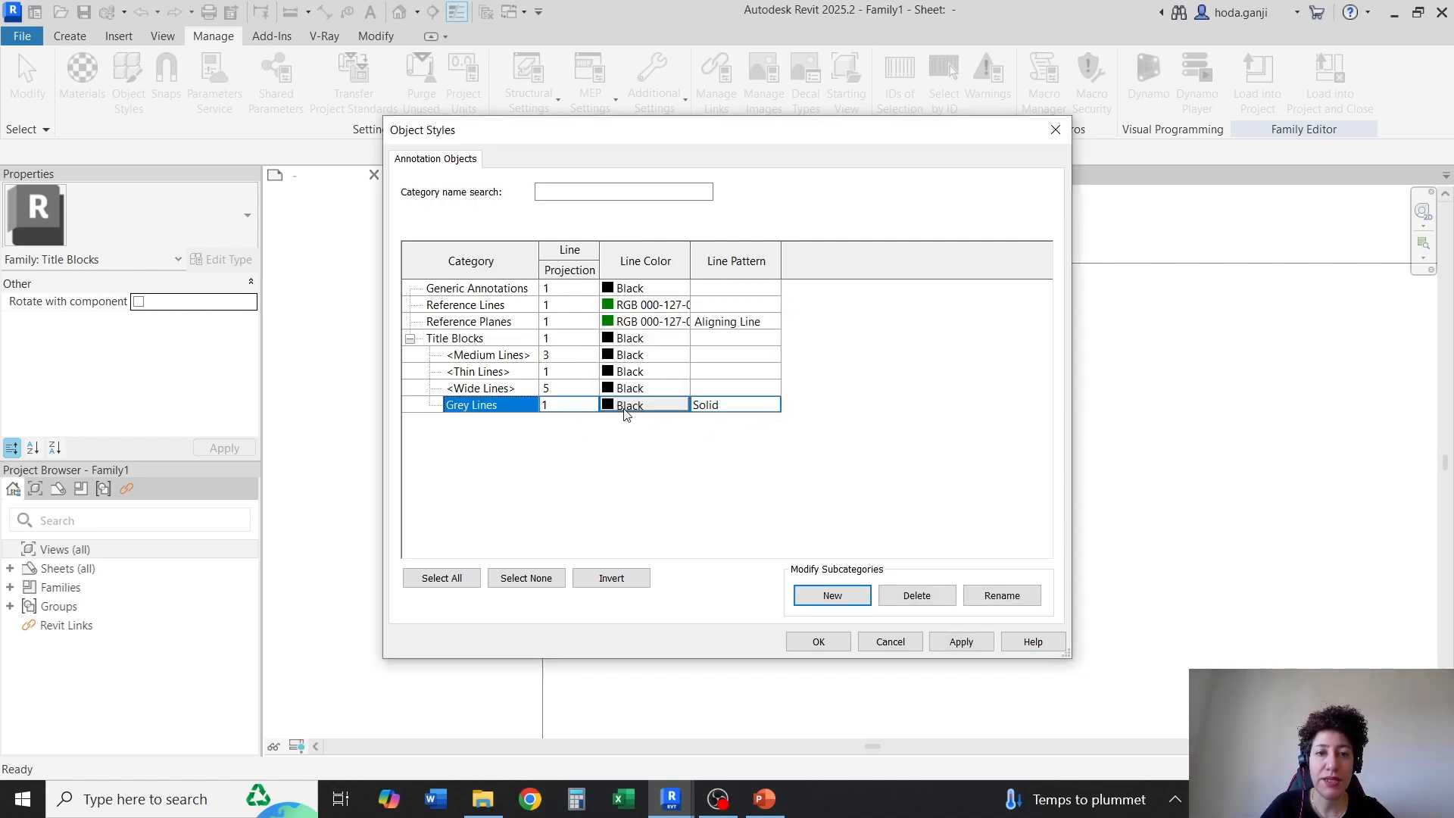
Give the Grey Lines subcategory a light grey line color and the Dash line pattern, and apply the object styles
left_click(612, 408)
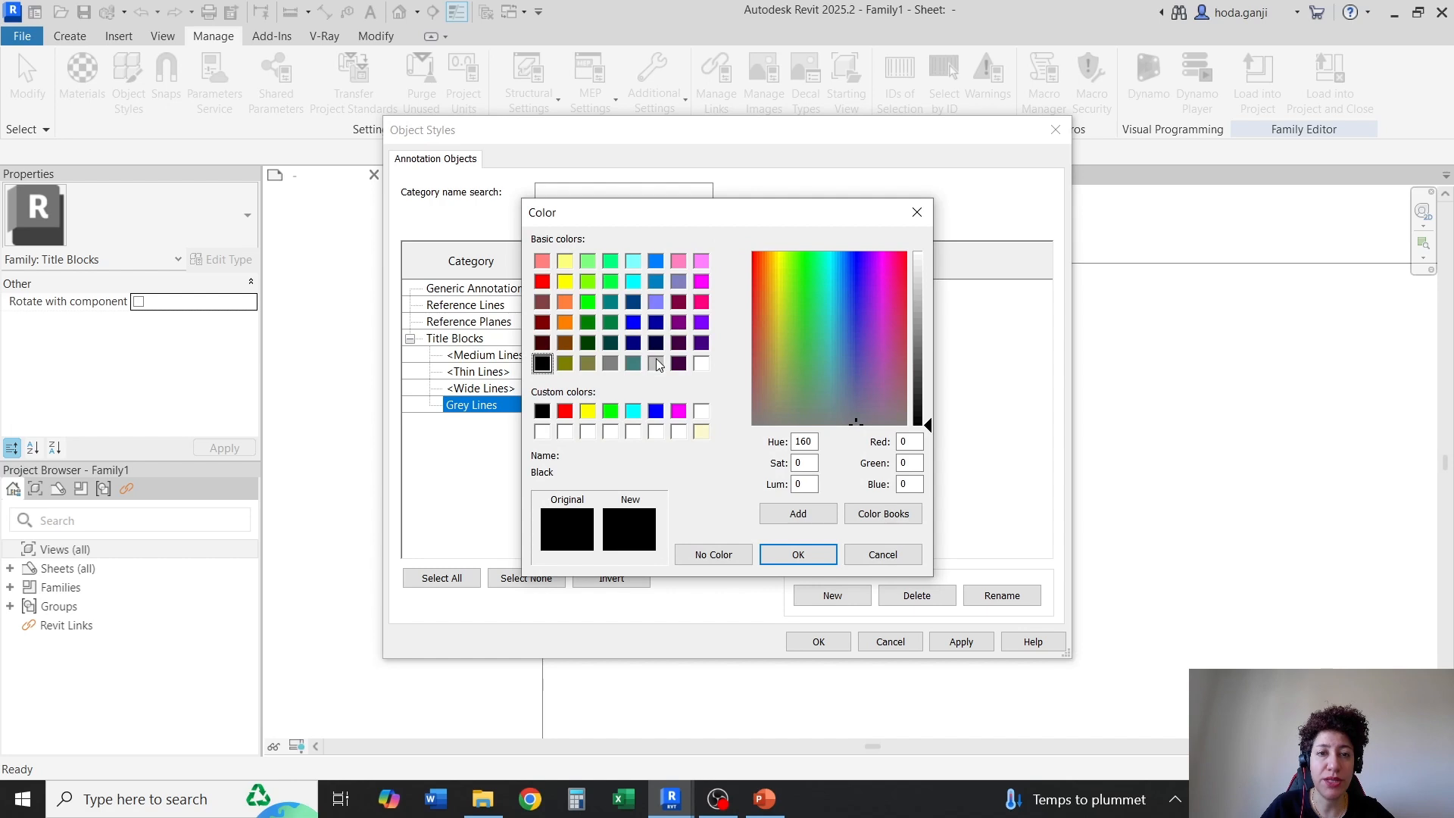
left_click(656, 364)
left_click(799, 554)
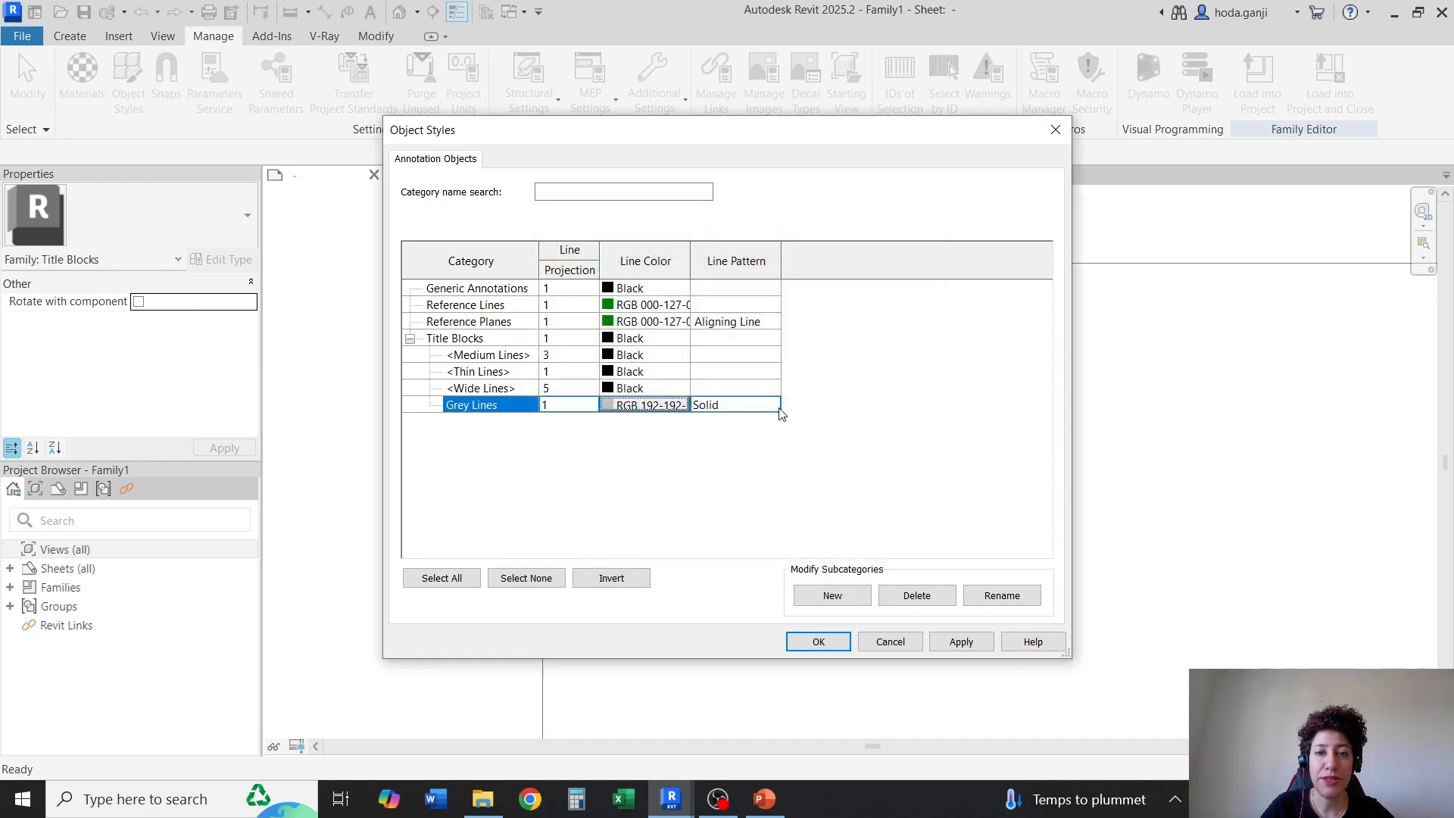
left_click(780, 409)
left_click(705, 466)
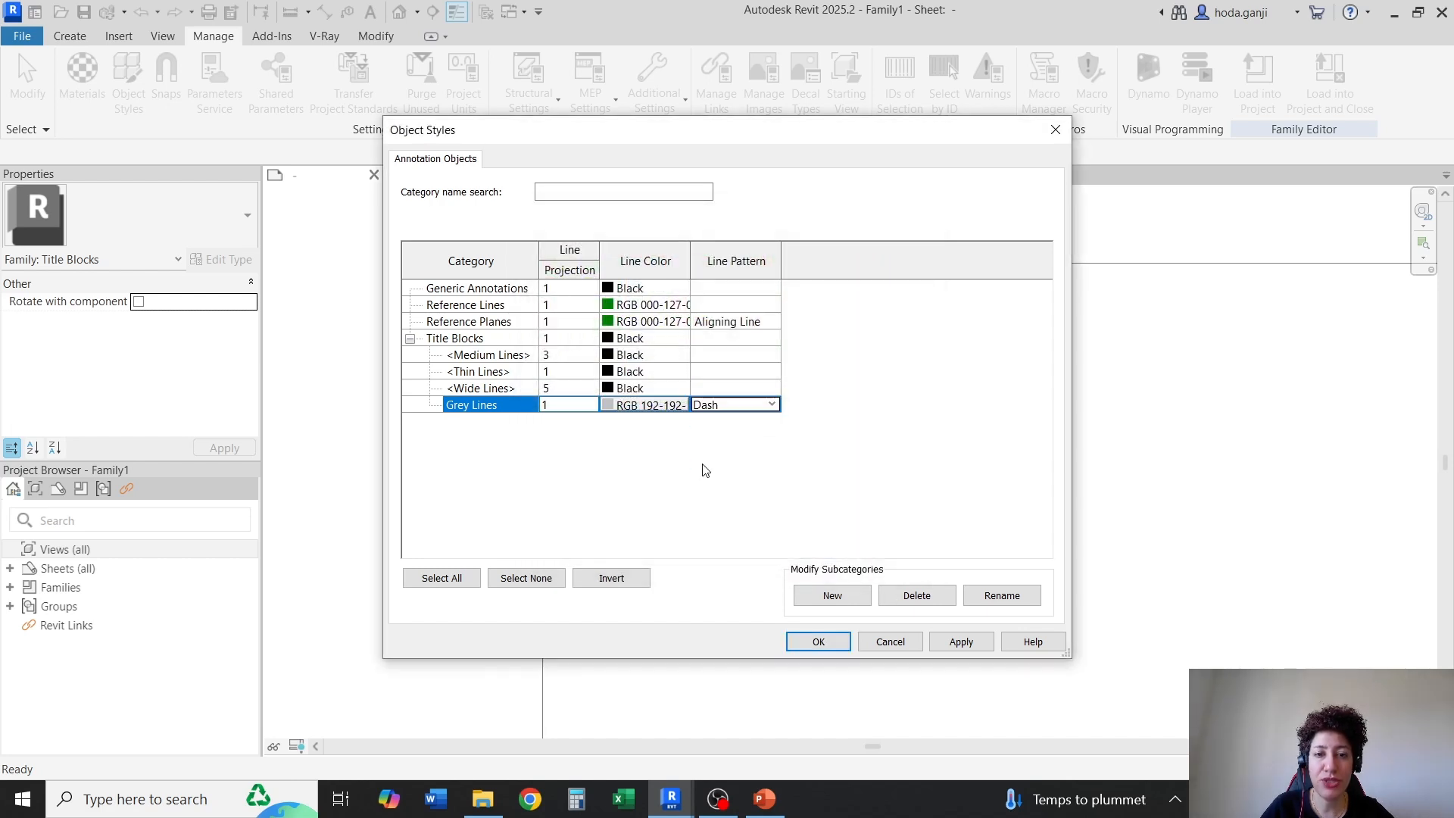
left_click(809, 640)
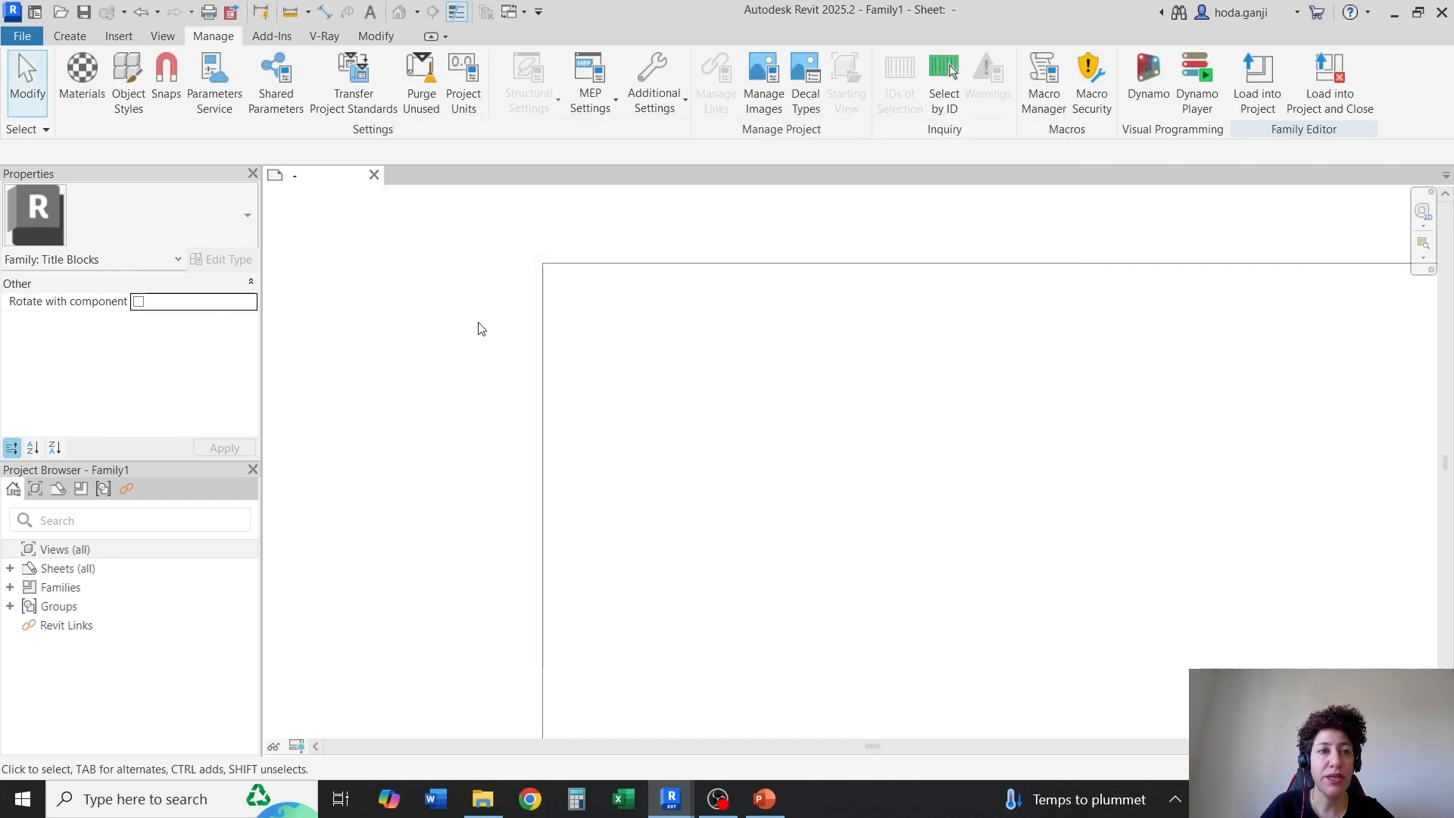
Draw a 0.5 inch line in the Grey Lines subcategory from the sheet's upper-left corner along the top edge
left_click(67, 38)
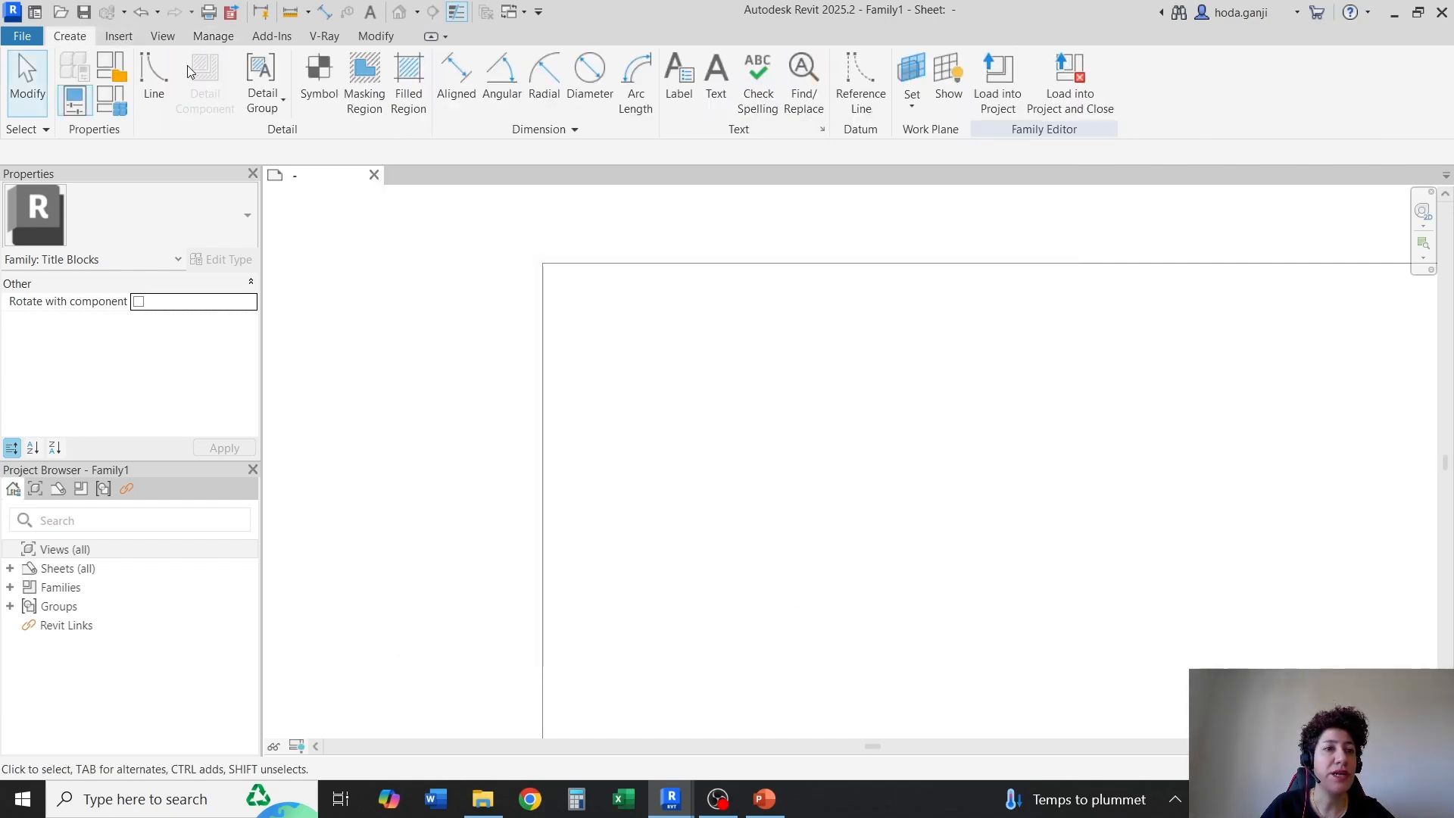
left_click(153, 72)
left_click(861, 93)
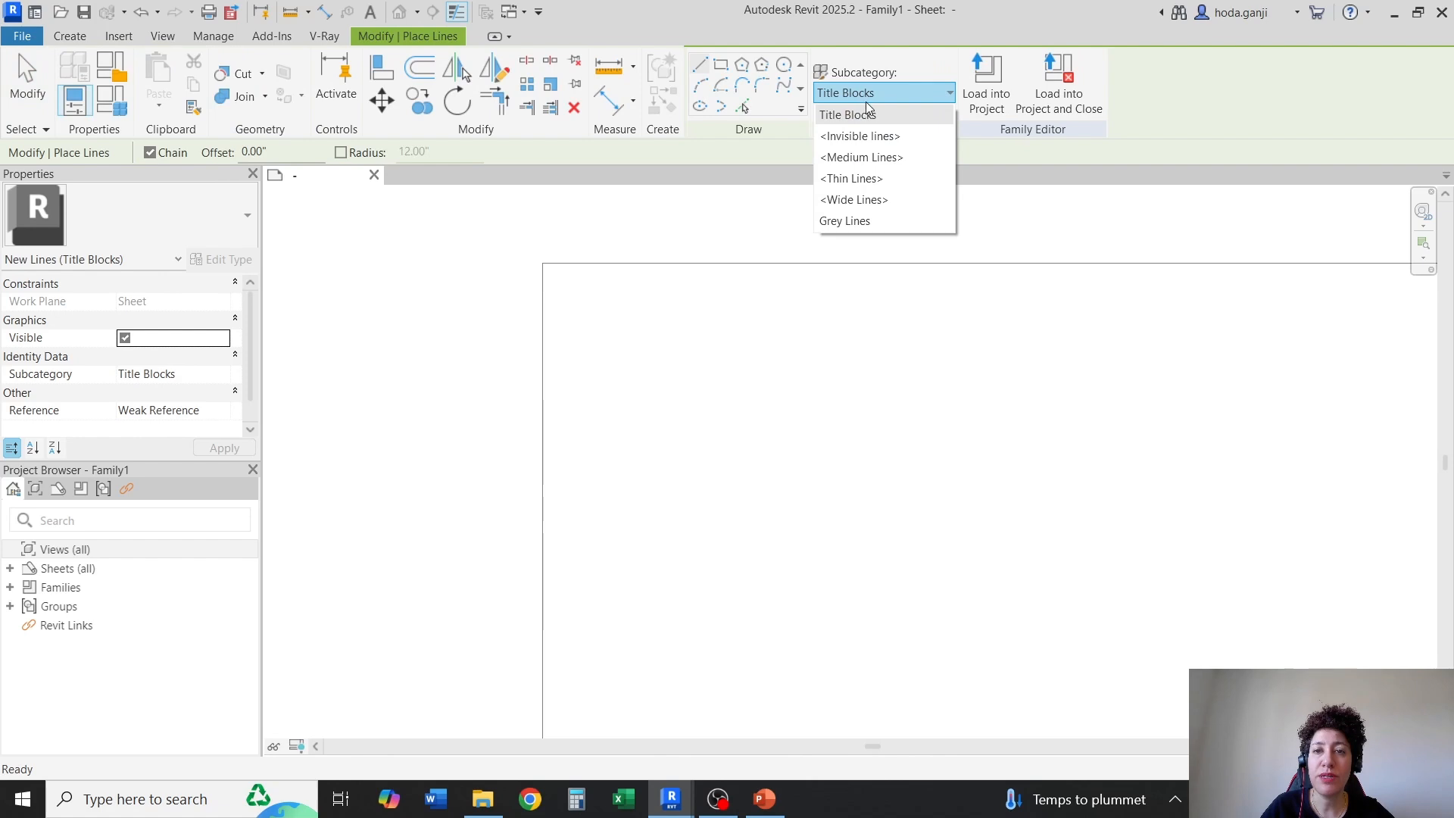
left_click(870, 228)
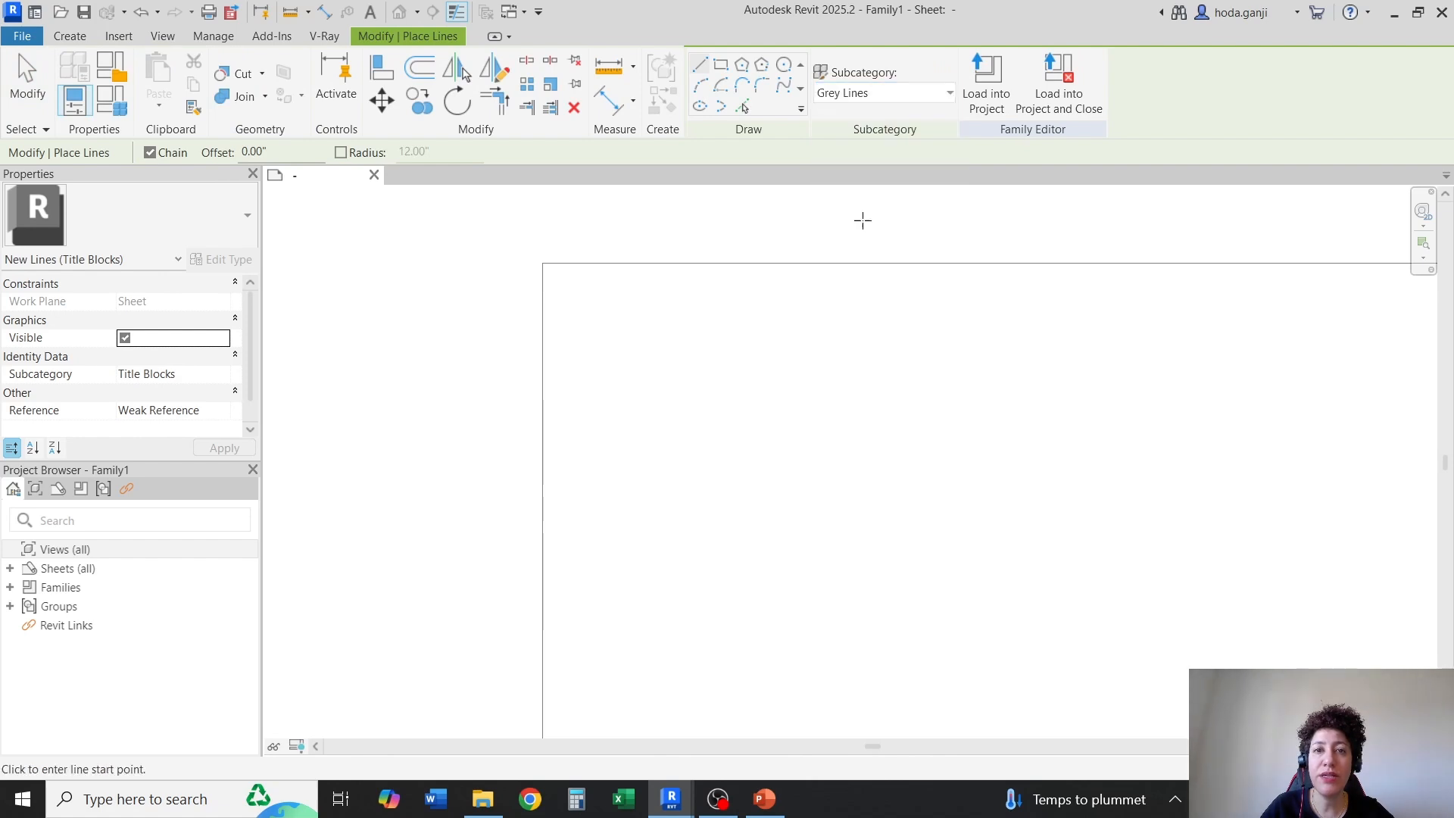
left_click(542, 263)
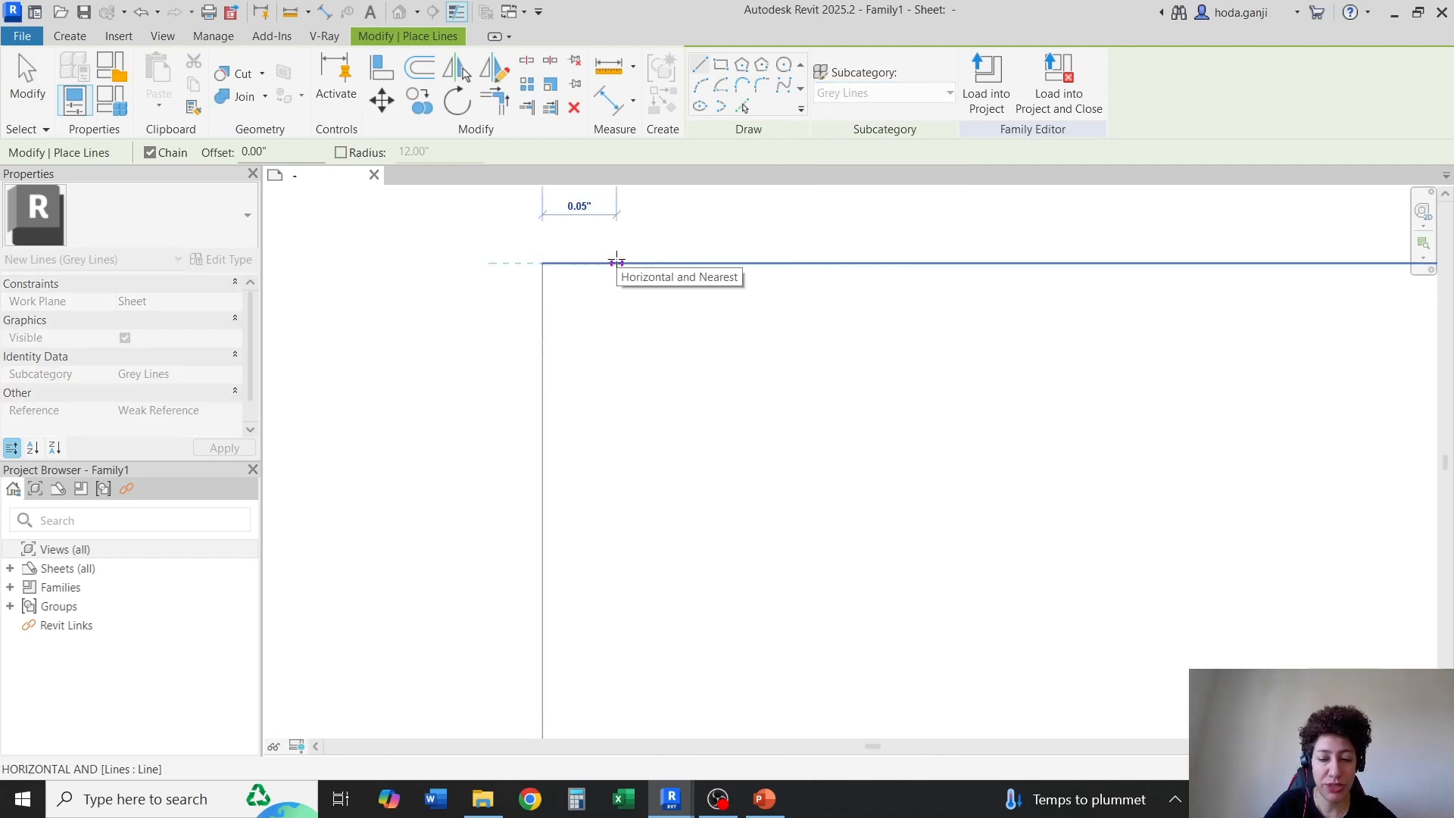
type(".5")
key("Return")
scroll(530, 303, "down", 2)
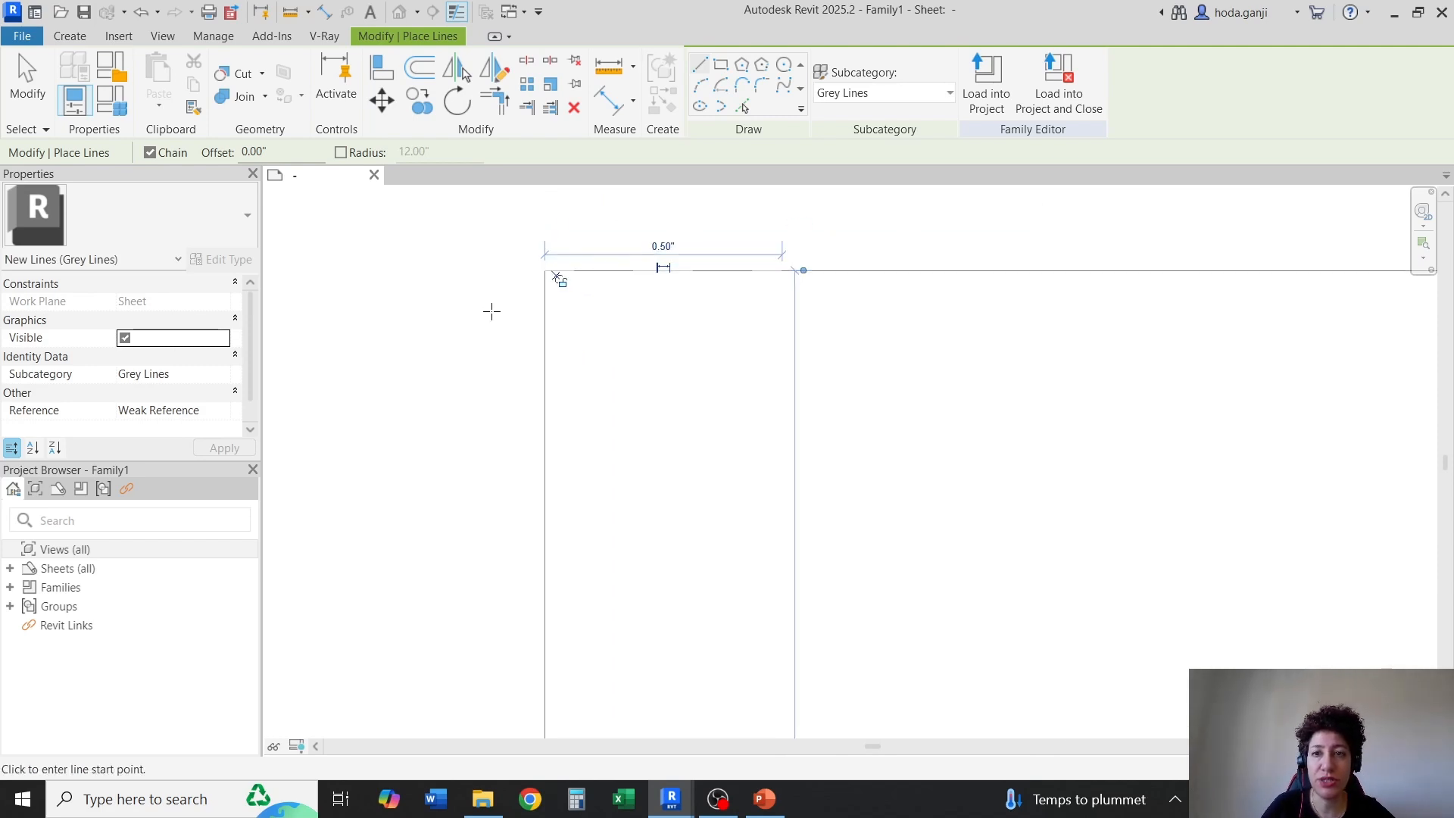
key("Escape")
key("Escape")
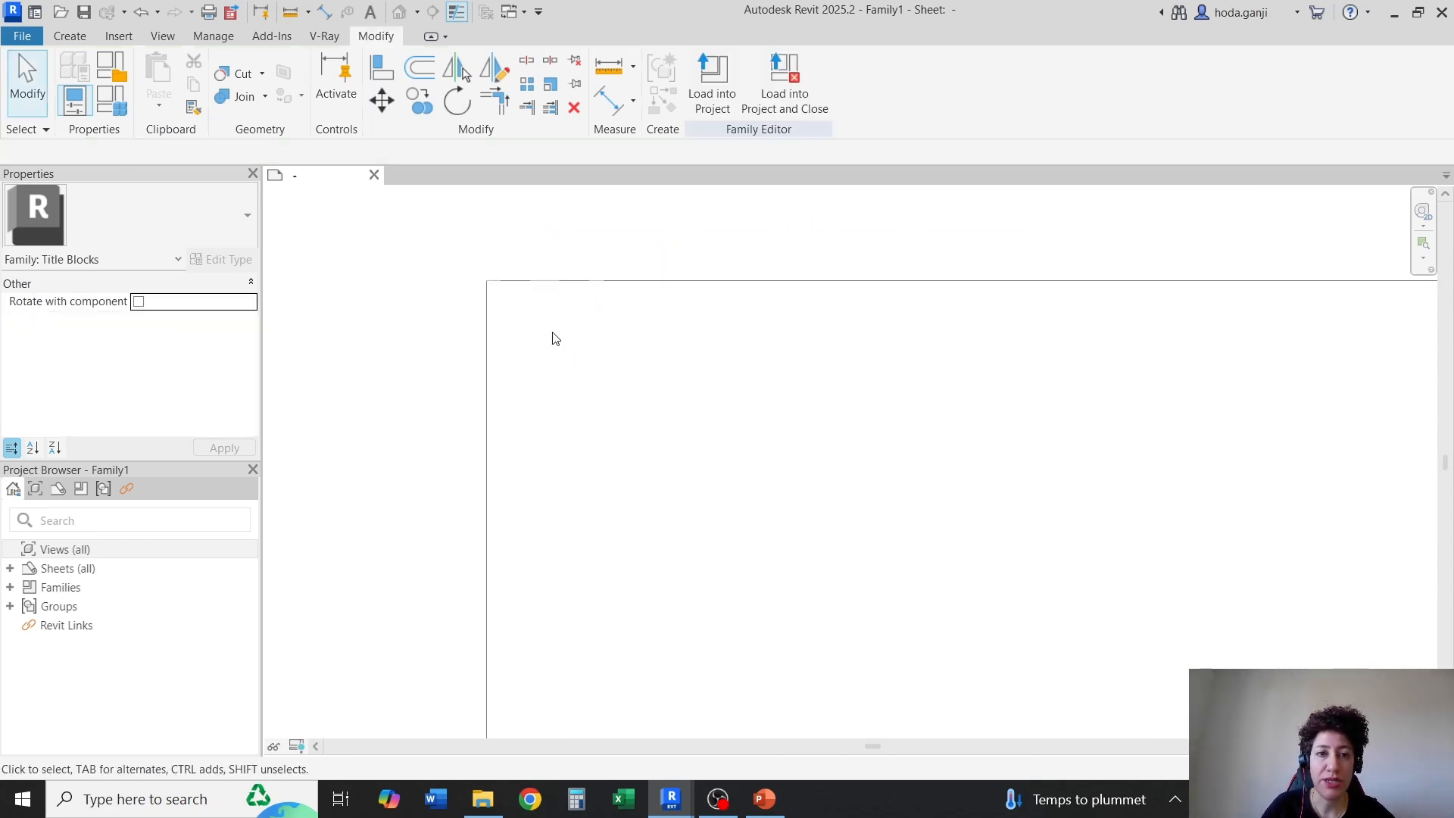
Temporarily hide the top sheet outline line to examine the dashed grey line beneath it
left_click(720, 279)
key("h")
key("h")
scroll(544, 292, "up", 1)
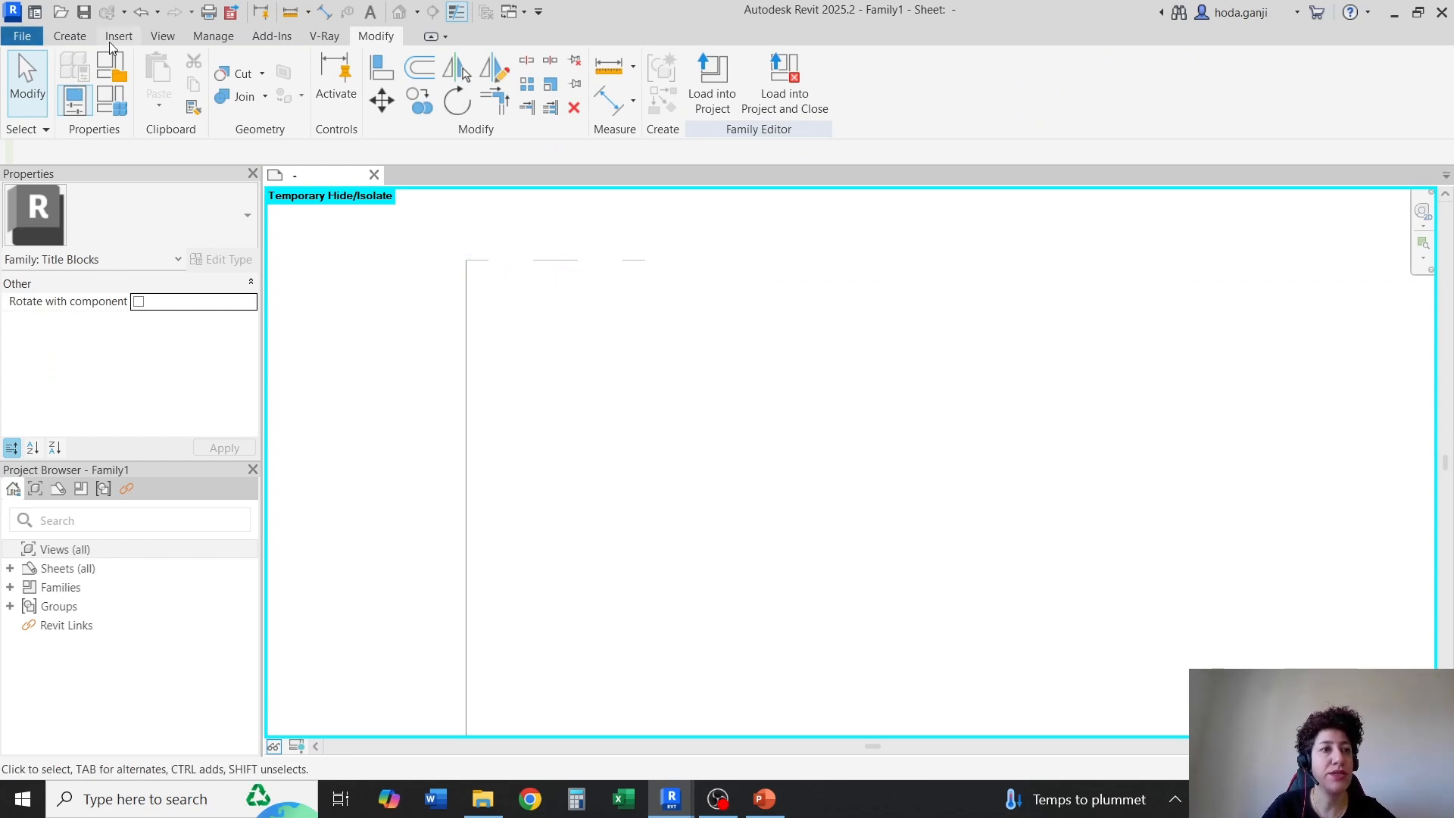
Draw a 0.5 inch Grey Lines line from the upper-left corner down the sheet's left edge
left_click(68, 36)
left_click(156, 76)
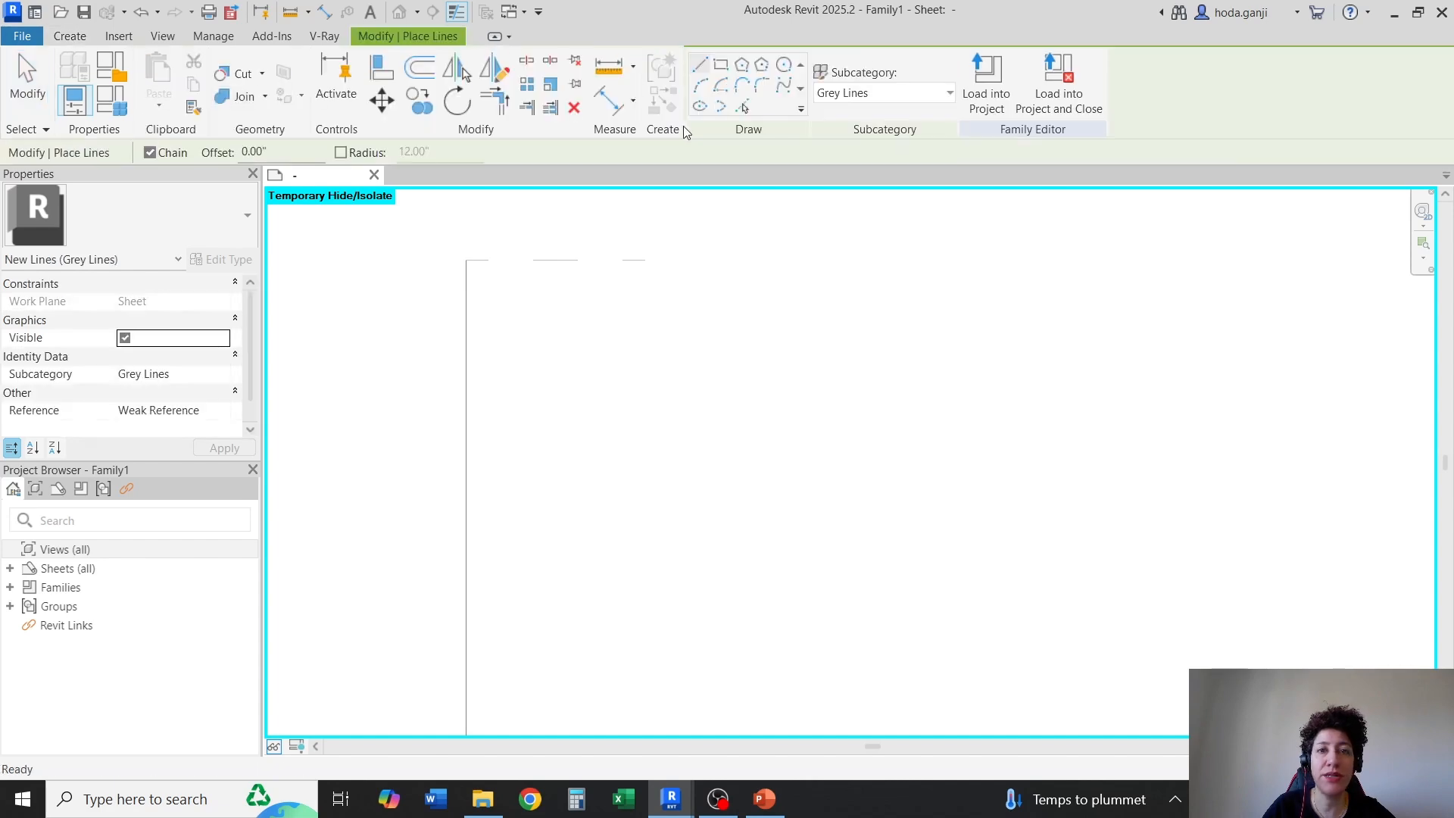
left_click(466, 260)
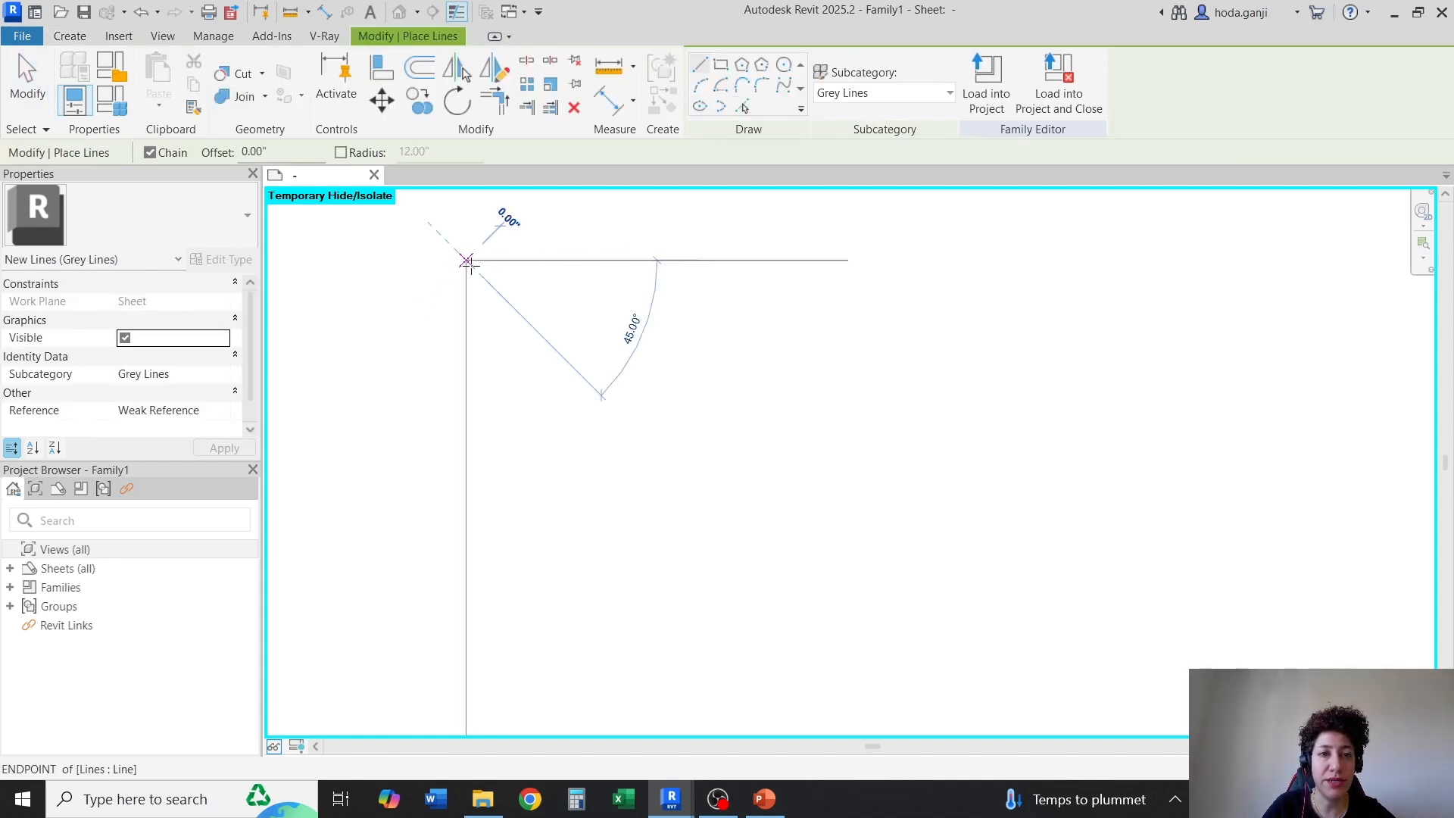
left_click(465, 440)
key("Escape")
Temporarily hide the left sheet outline line to examine the corner mark, and reset the temporary hide/isolate
left_click(466, 490)
key("h")
key("h")
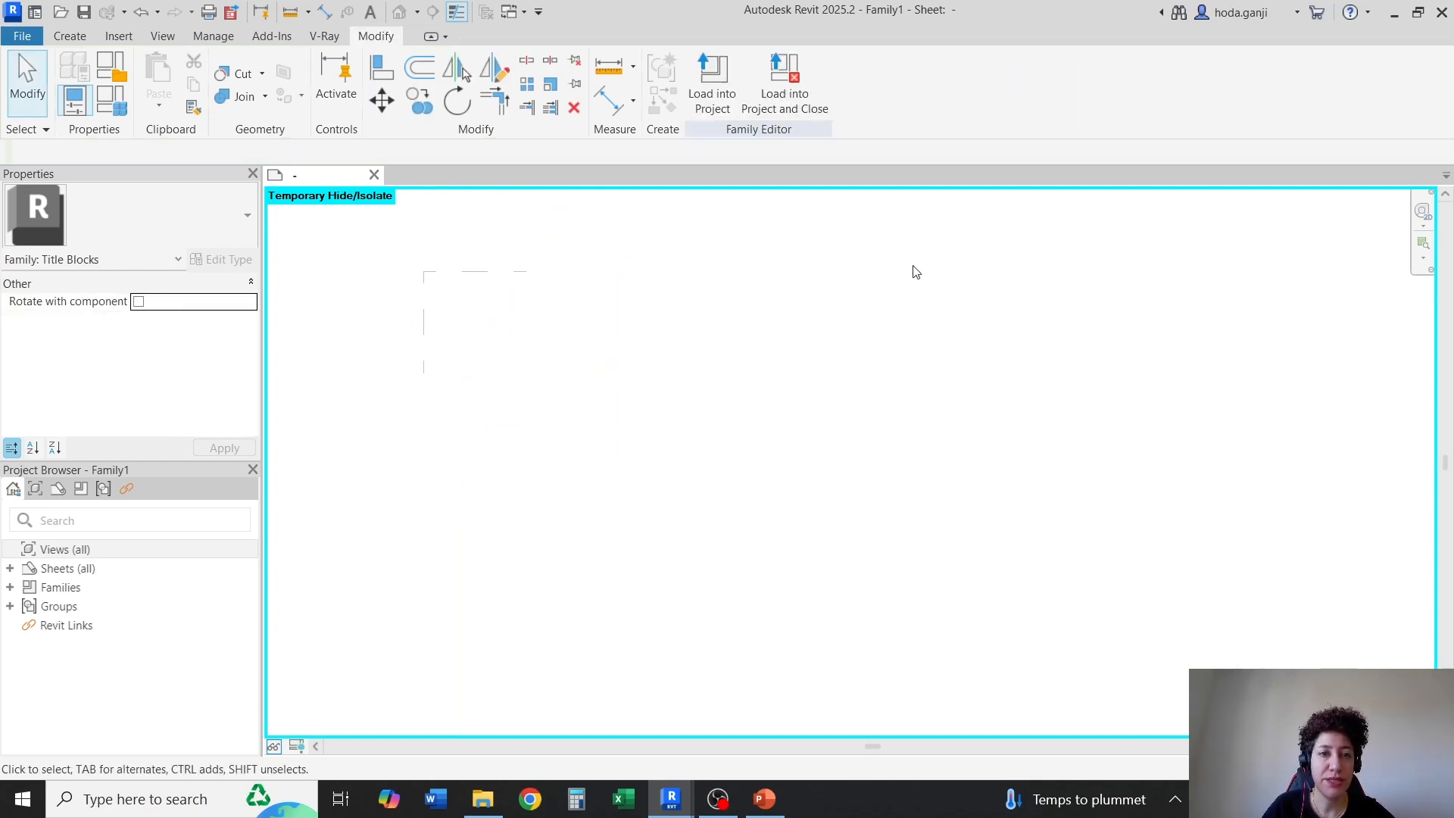
left_click(275, 748)
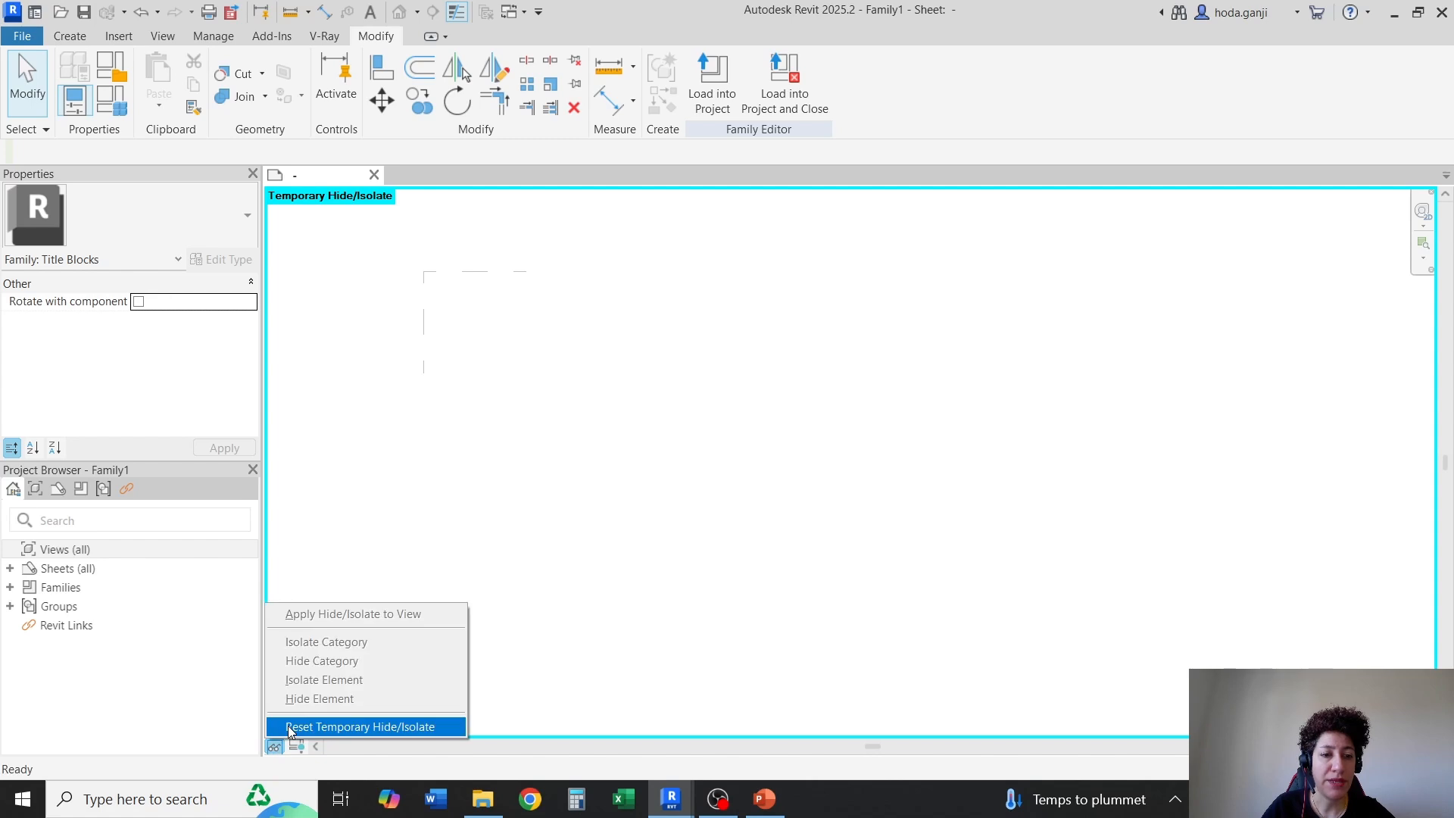
left_click(287, 727)
scroll(902, 334, "down", 3)
scroll(841, 341, "up", 3)
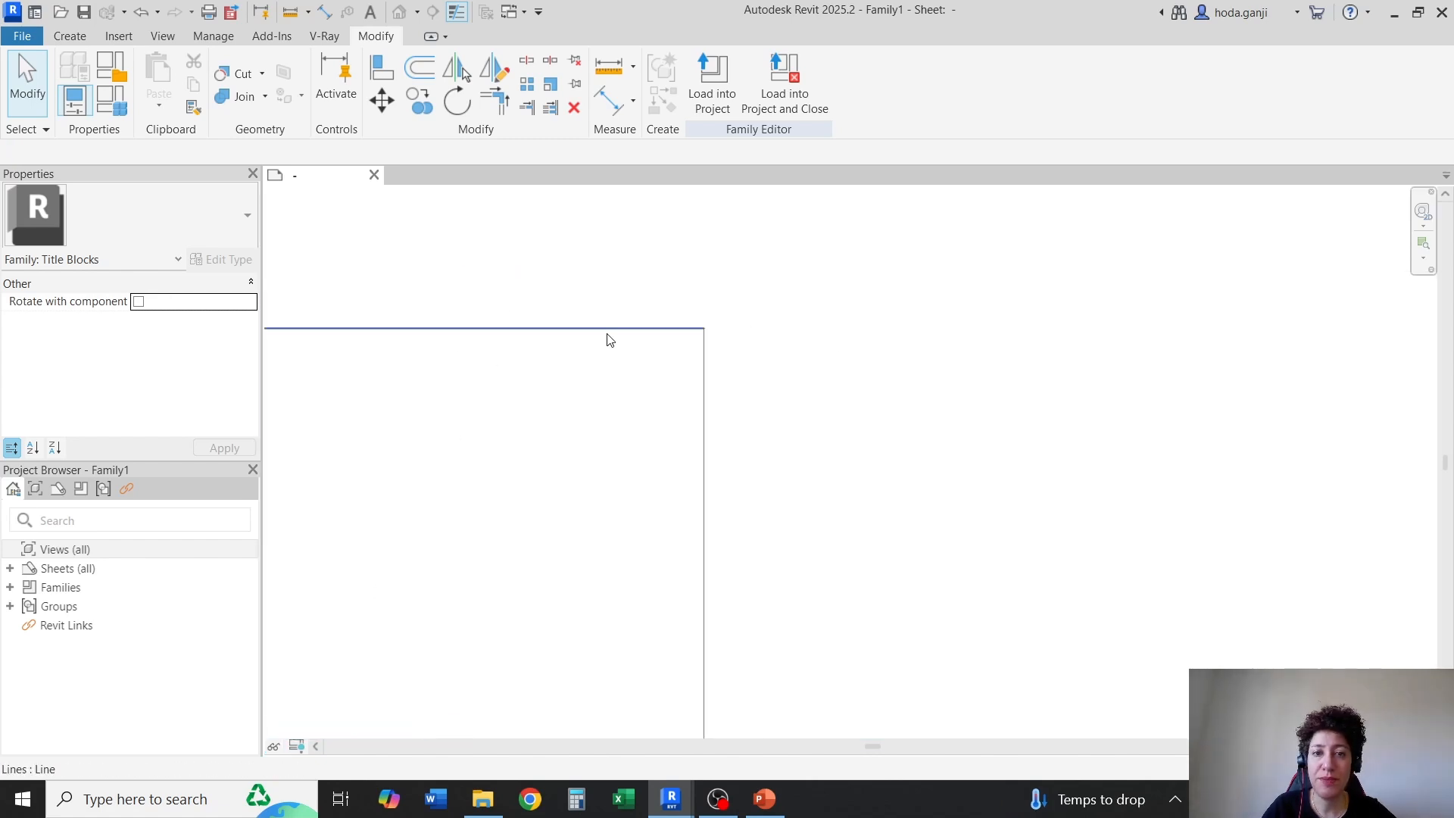
Draw 0.5 inch Grey Lines marks from the sheet's upper-right corner along the top edge and down the right edge
middle_click_drag(687, 333, 815, 320)
left_click(70, 37)
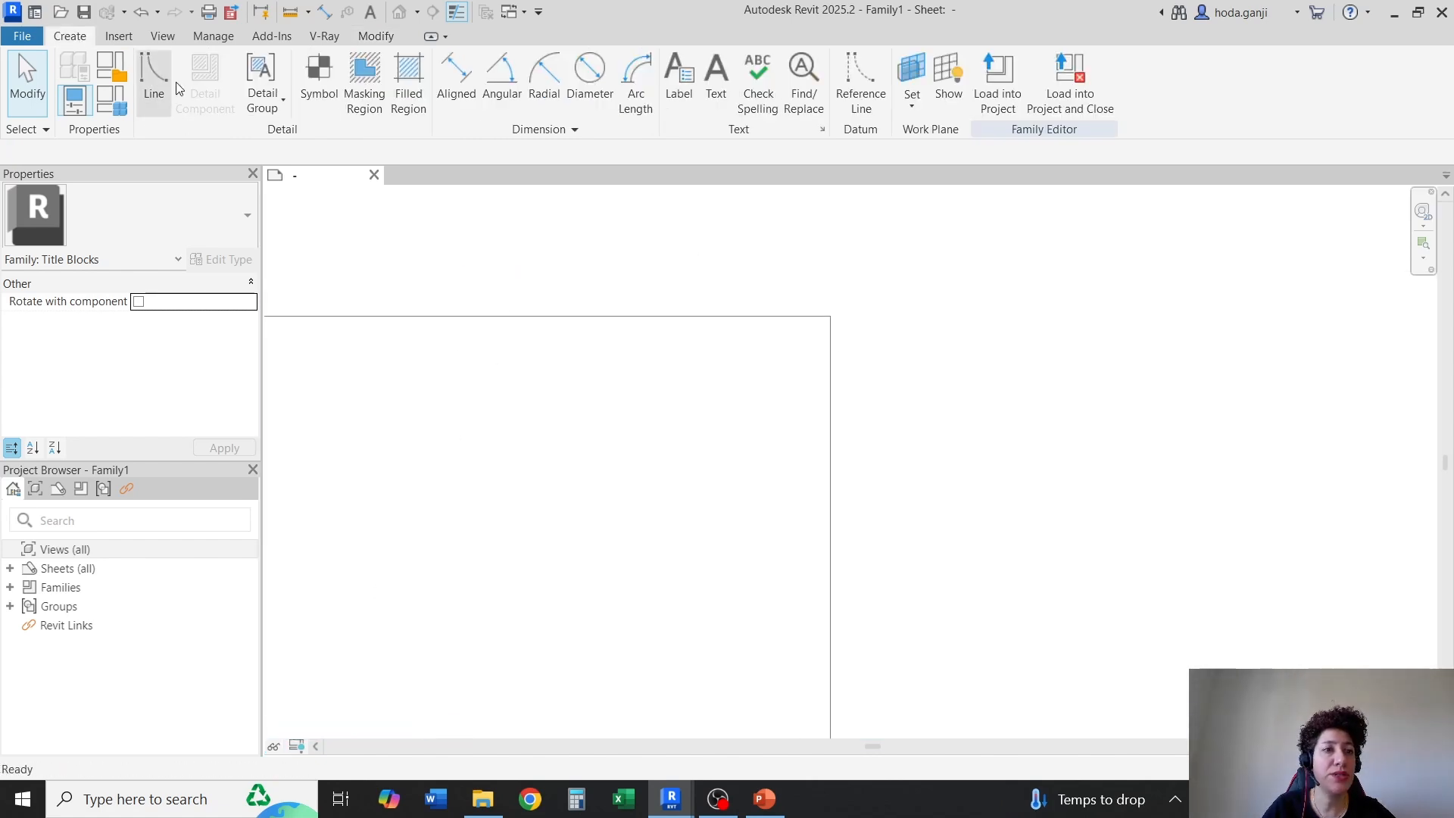
left_click(154, 76)
left_click(830, 316)
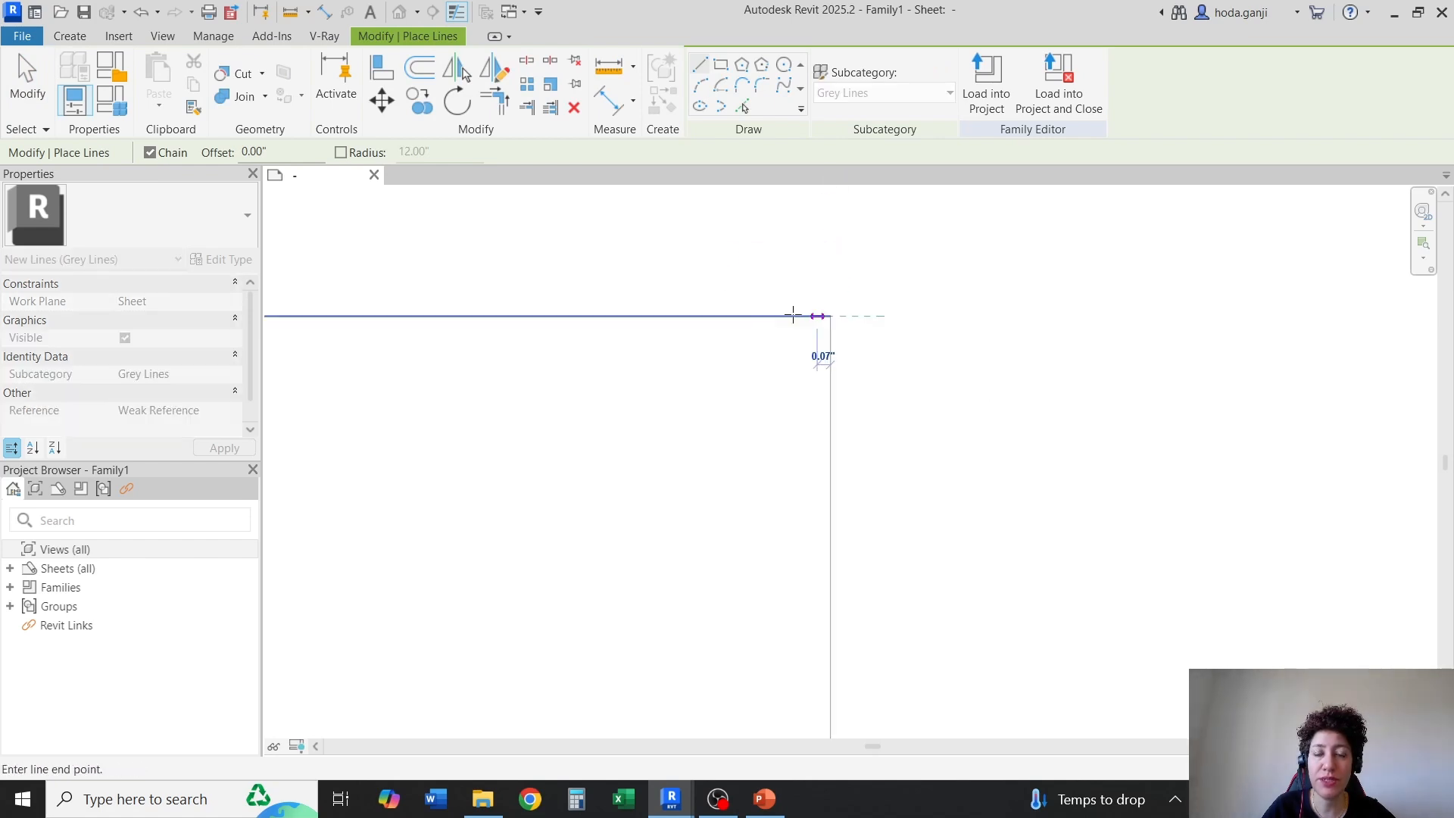
left_click(711, 317)
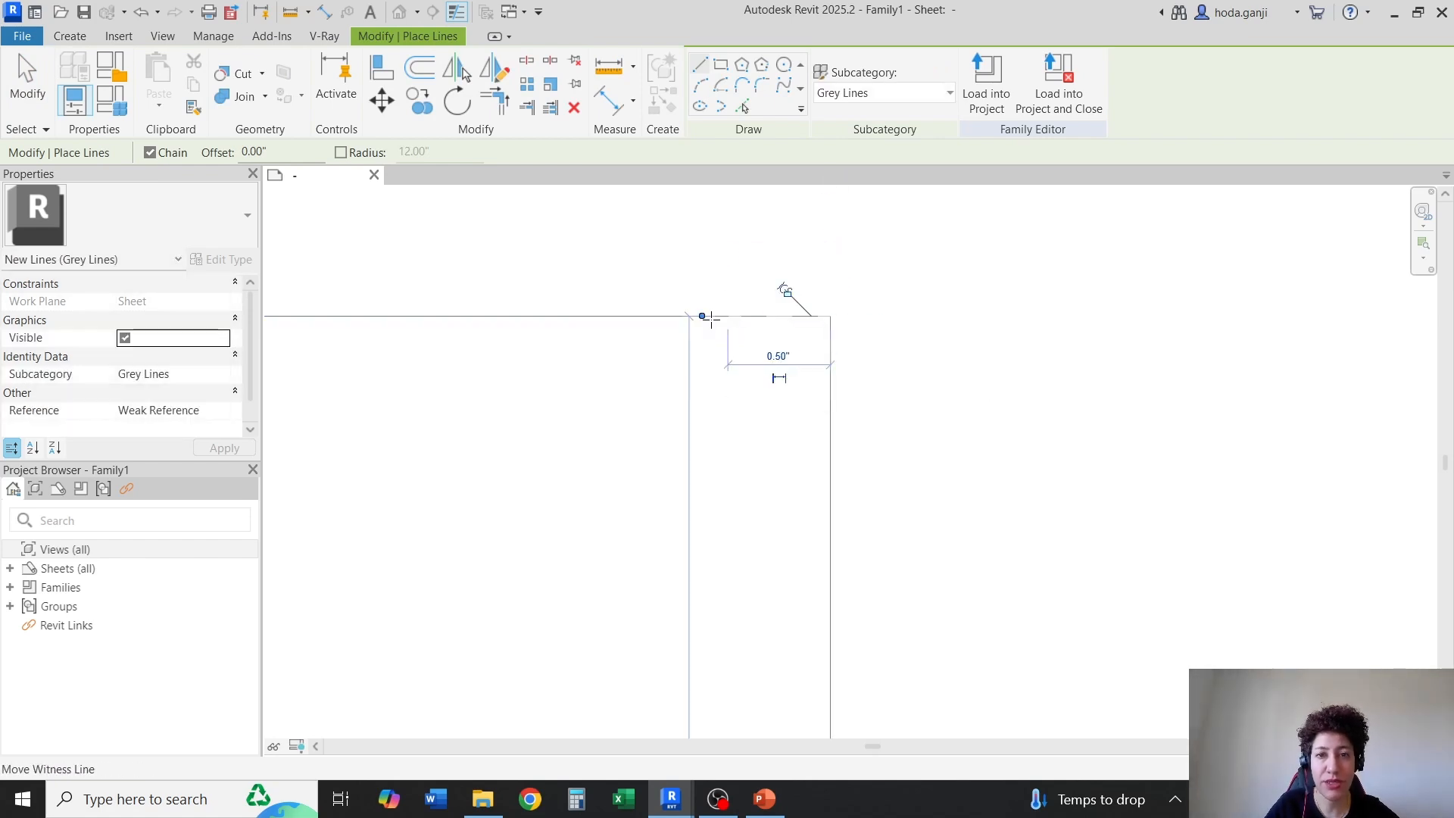
key("Escape")
left_click(831, 316)
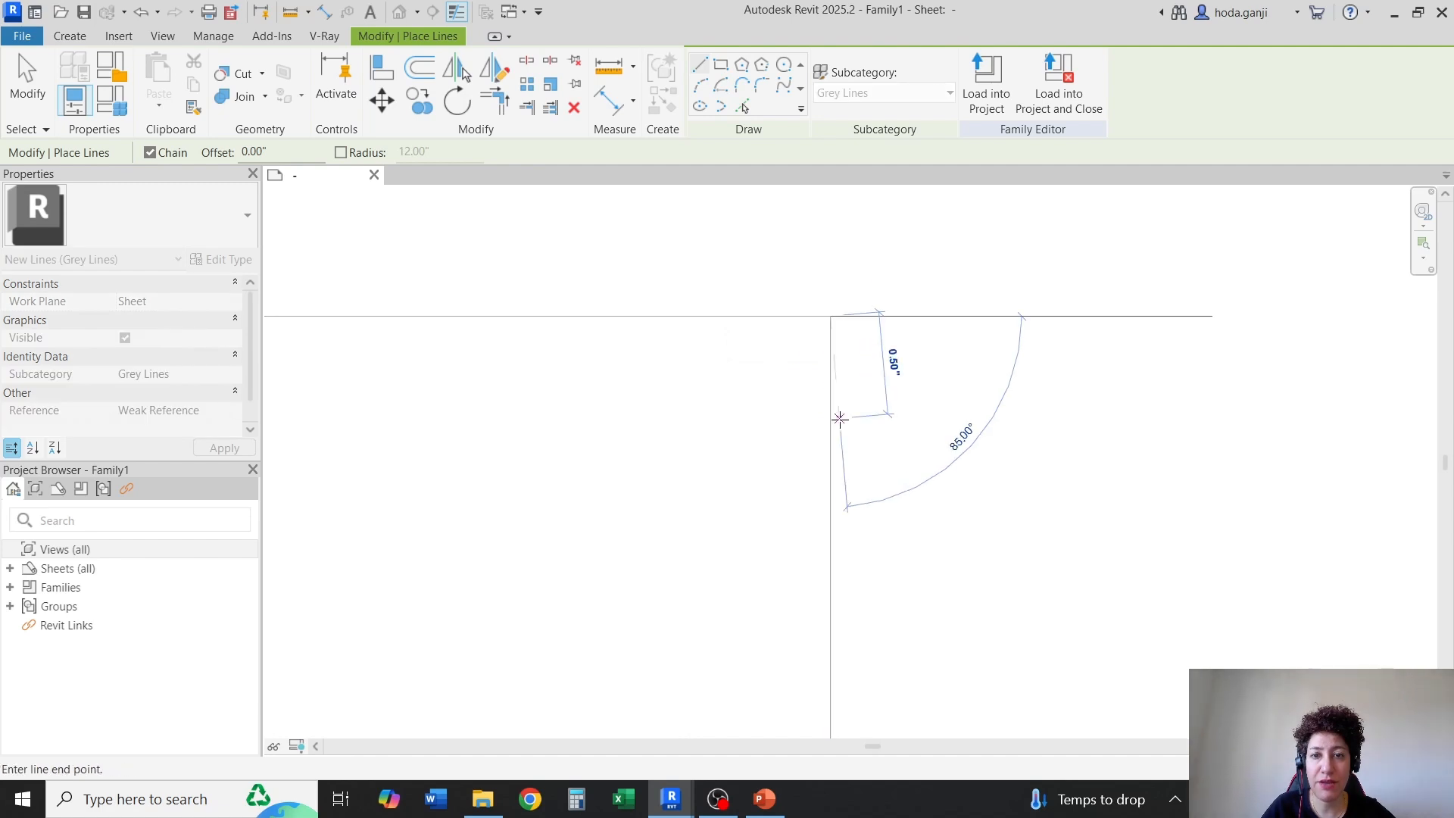
key("Escape")
scroll(878, 265, "down", 4)
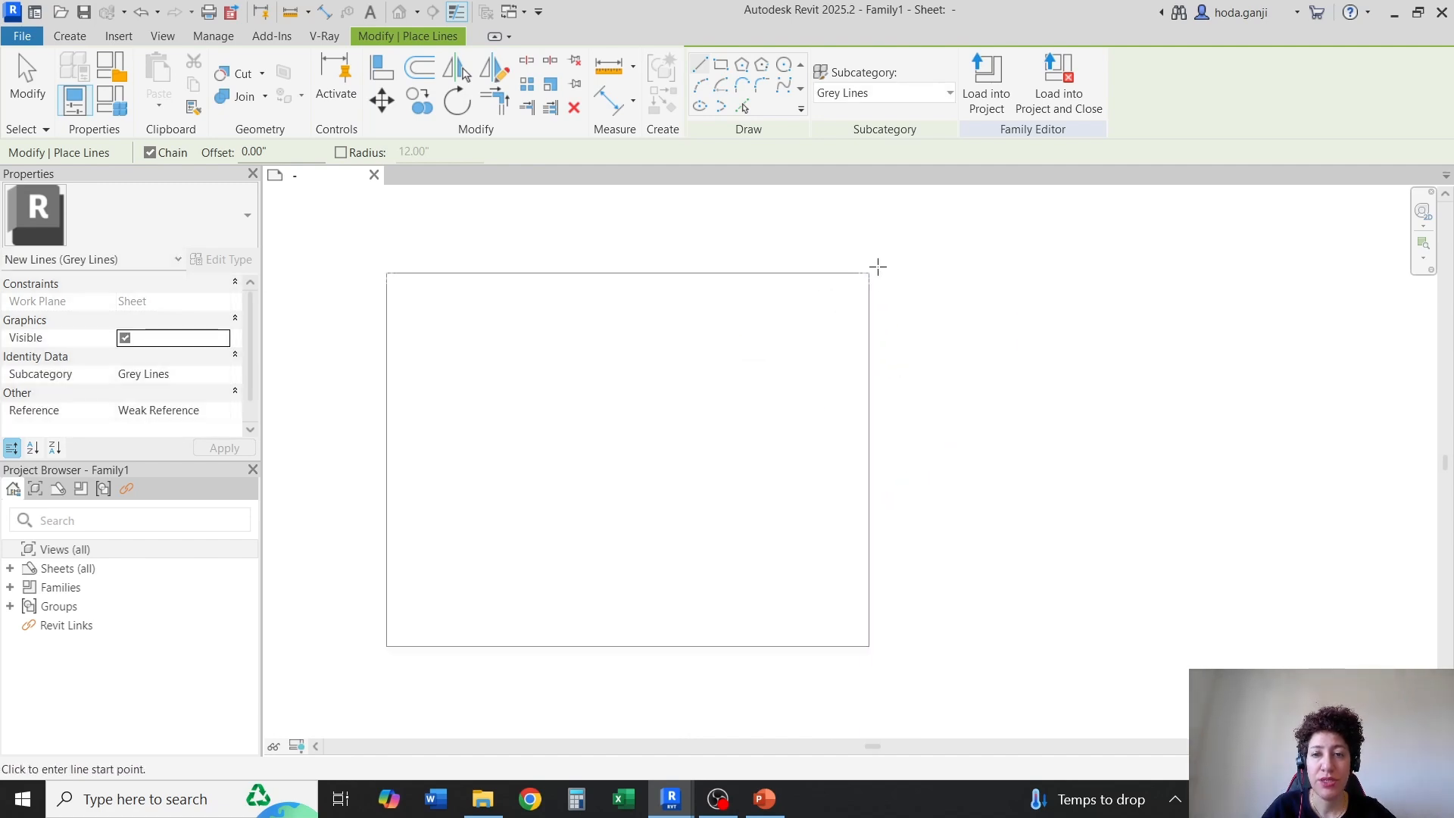
Draw short Grey Lines marks from the sheet's lower-right corner up the right edge and along the bottom edge
scroll(871, 665, "up", 4)
left_click(858, 577)
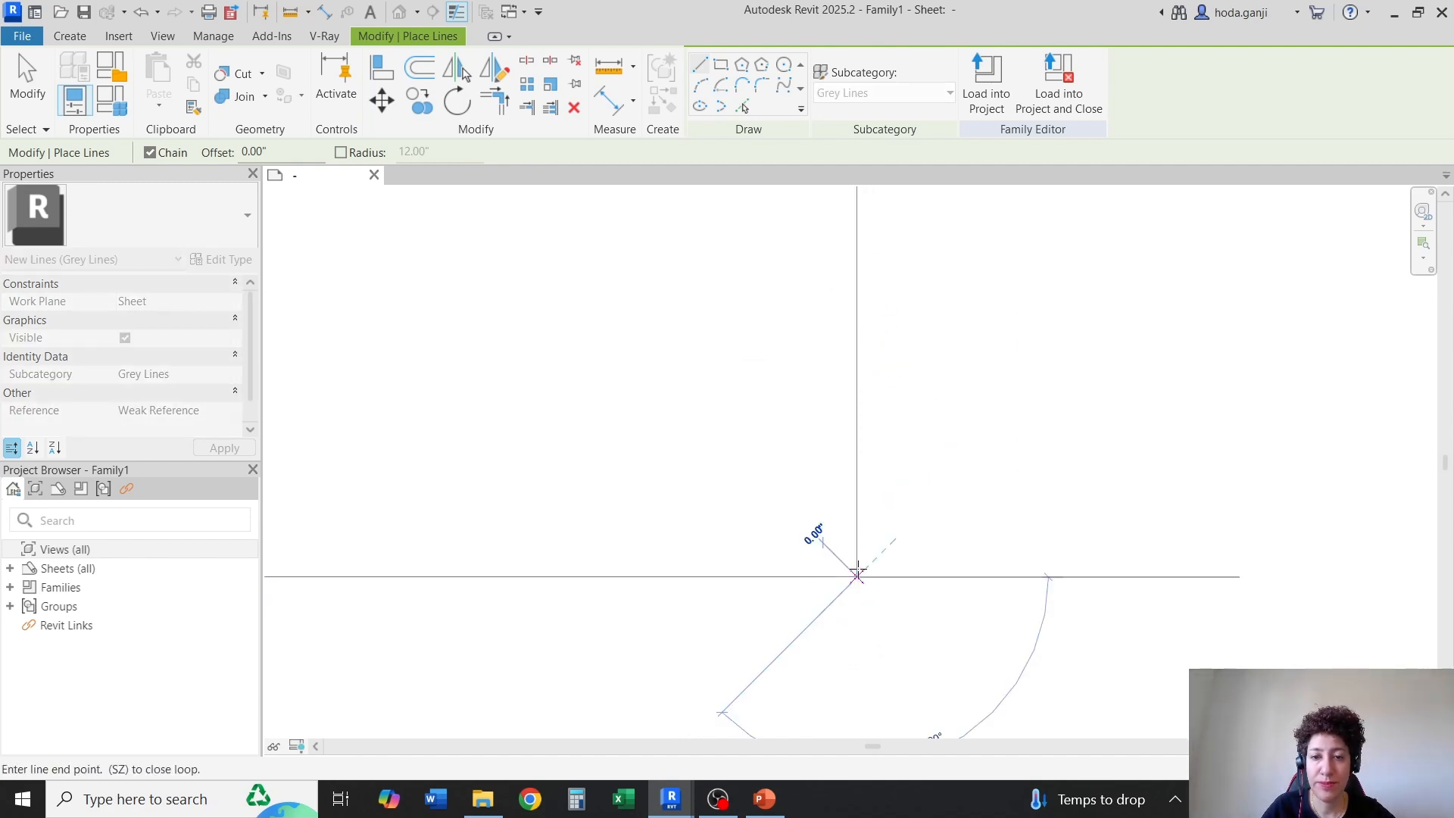
left_click(857, 521)
key("Escape")
left_click(857, 577)
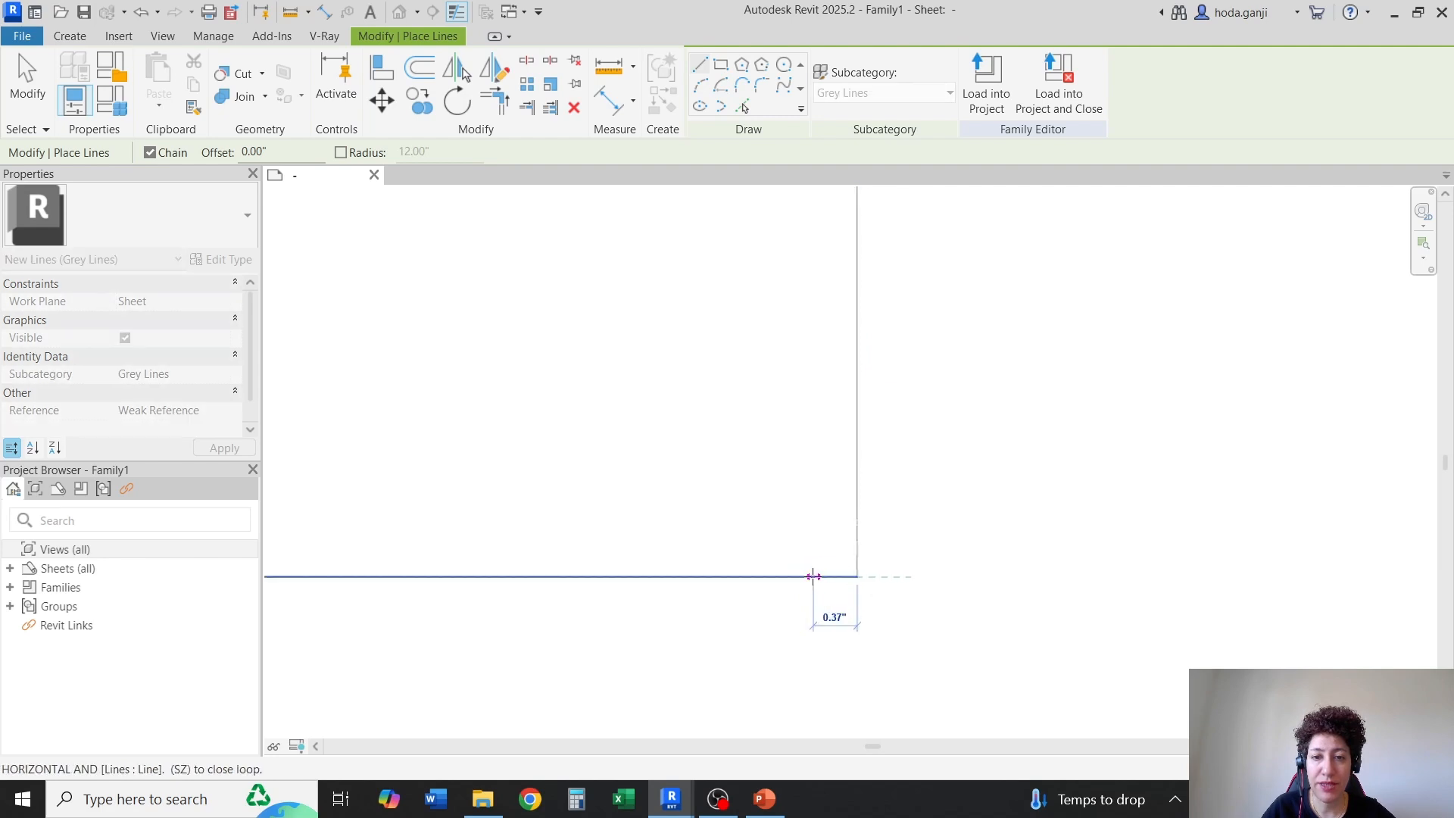
key("Escape")
scroll(939, 542, "down", 3)
key("Escape")
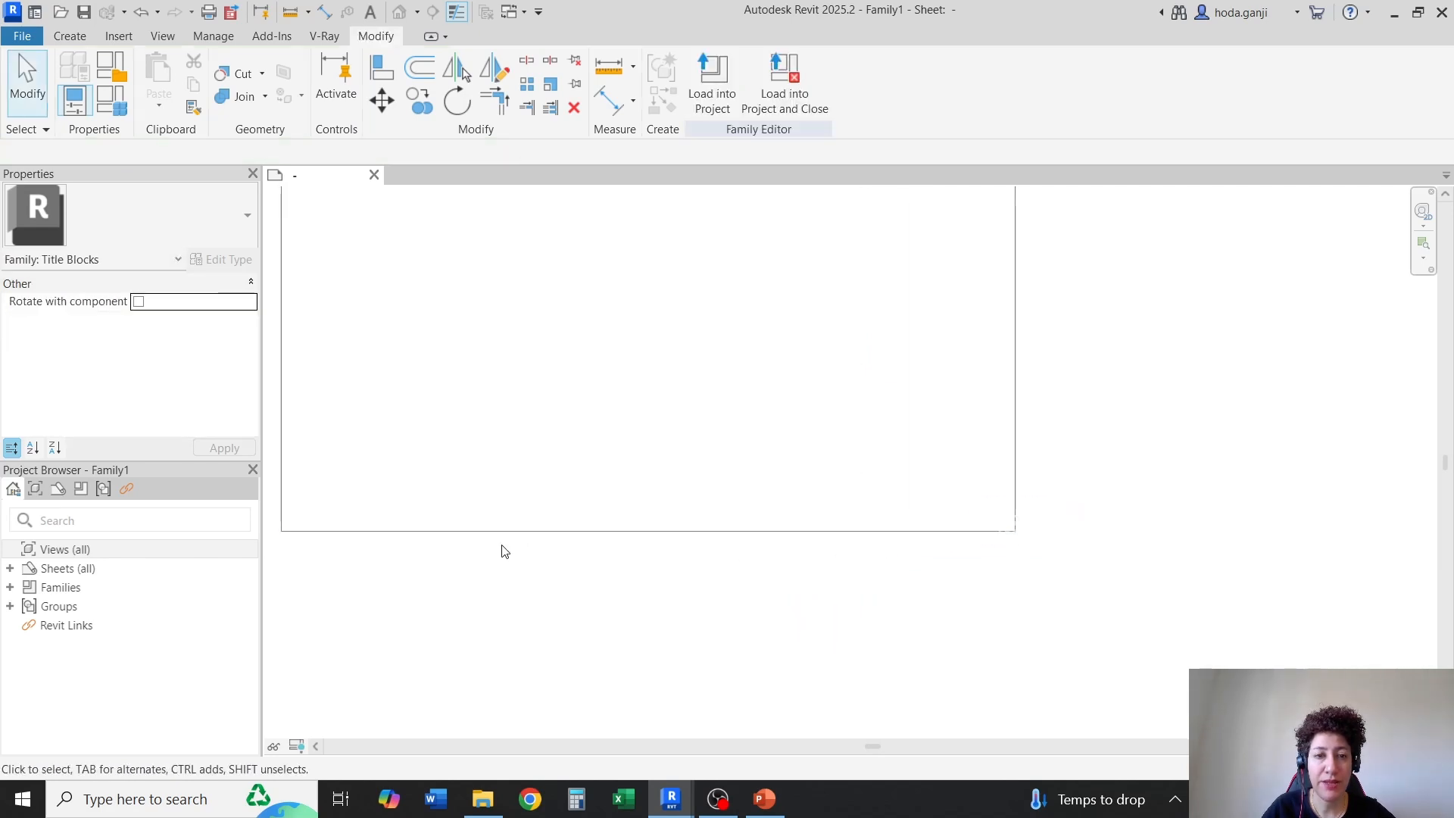
Draw 0.5 inch Grey Lines marks from the sheet's lower-left corner up the left edge and along the bottom edge
scroll(272, 545, "up", 2)
scroll(399, 500, "up", 1)
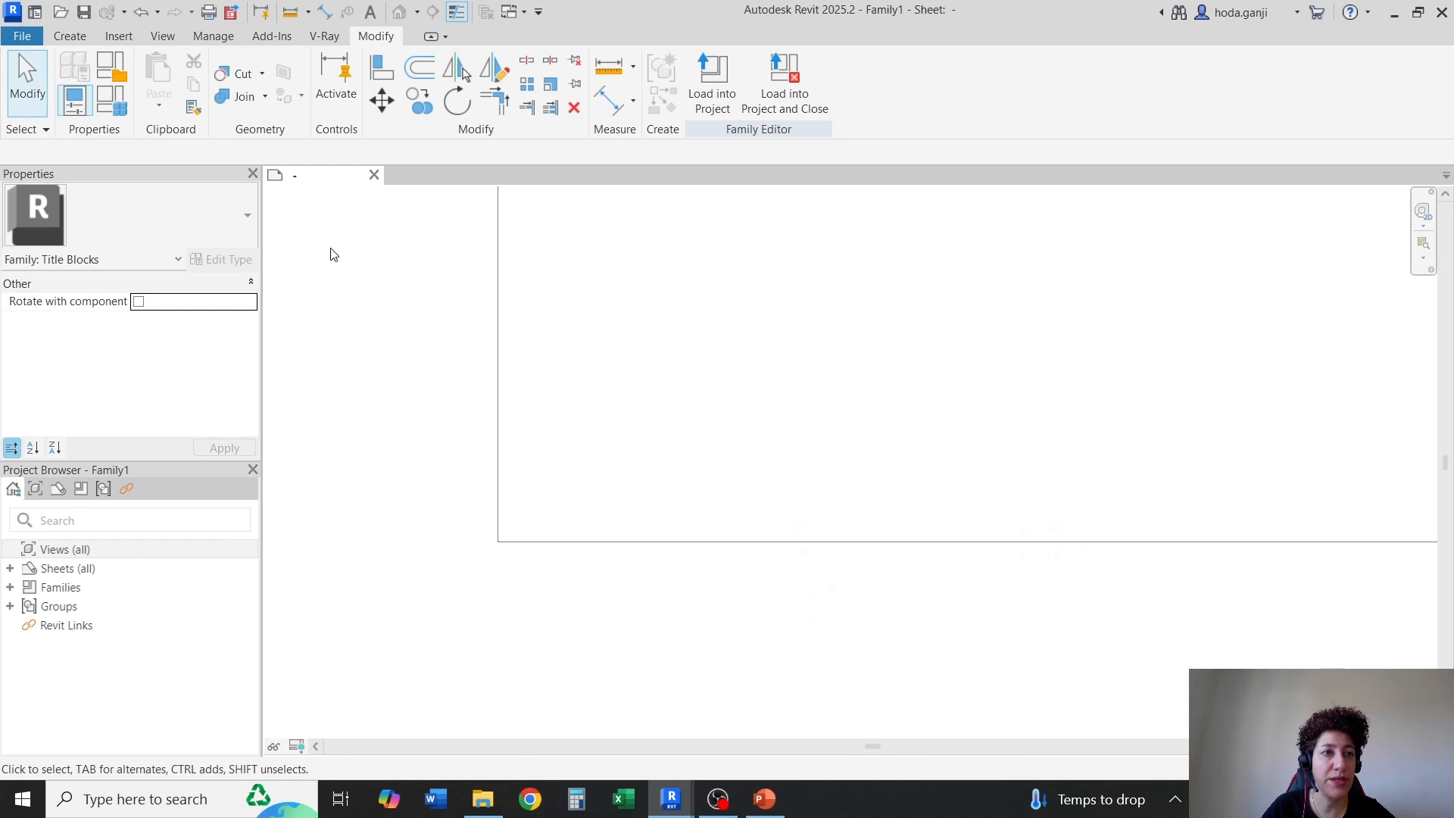
left_click(60, 37)
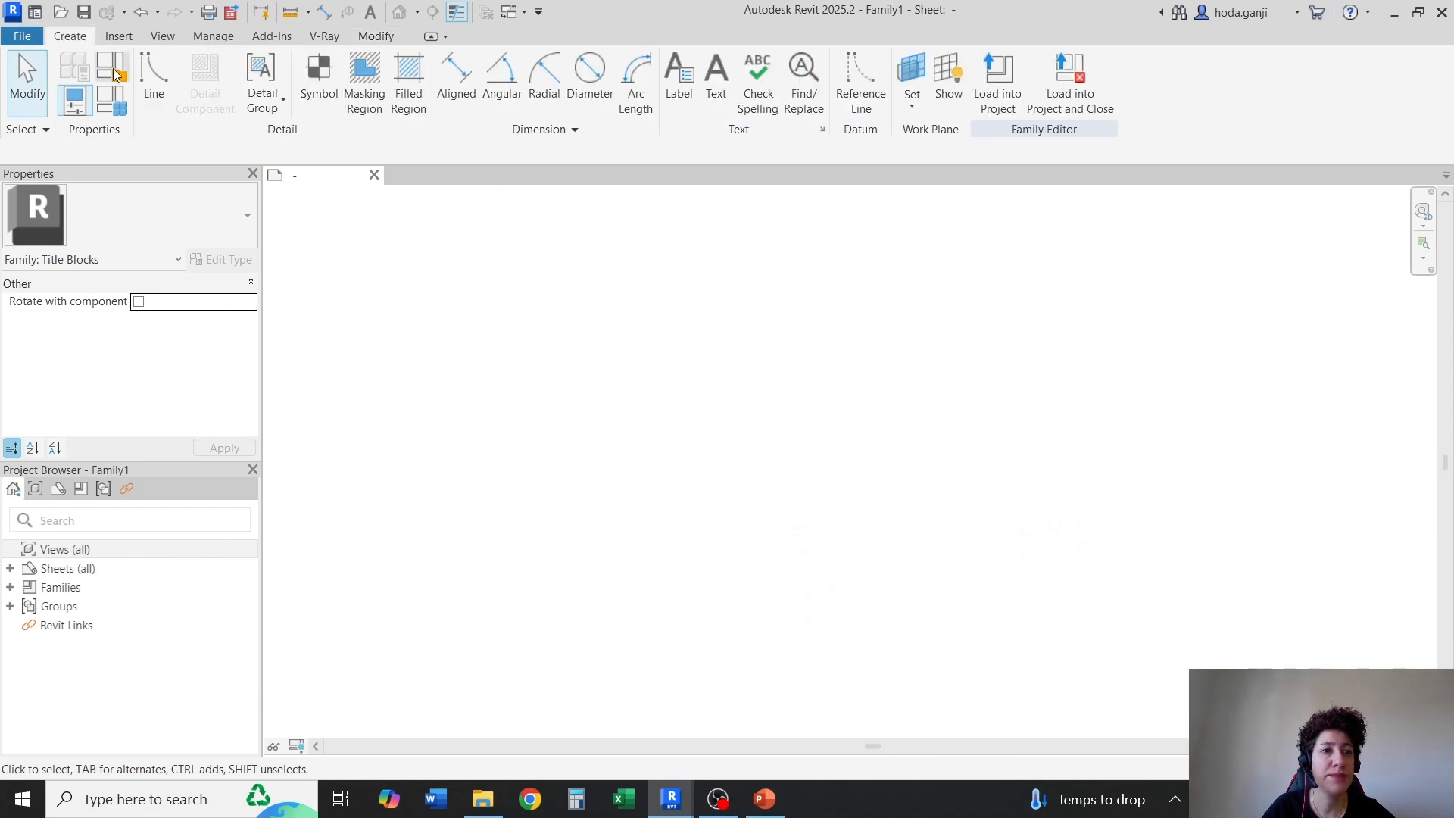
left_click(153, 76)
scroll(410, 447, "up", 2)
left_click(563, 612)
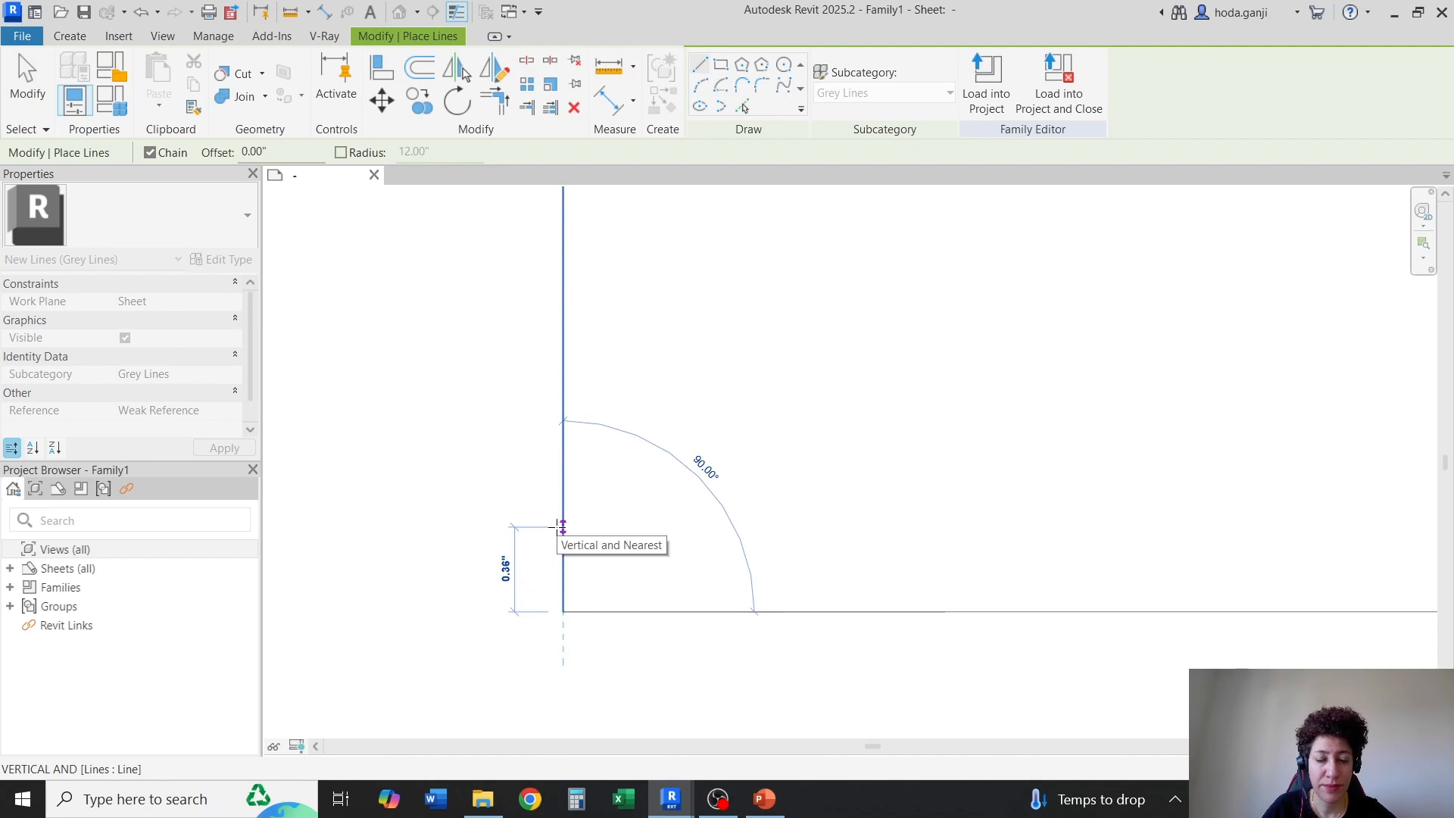
type(".35")
key("Return")
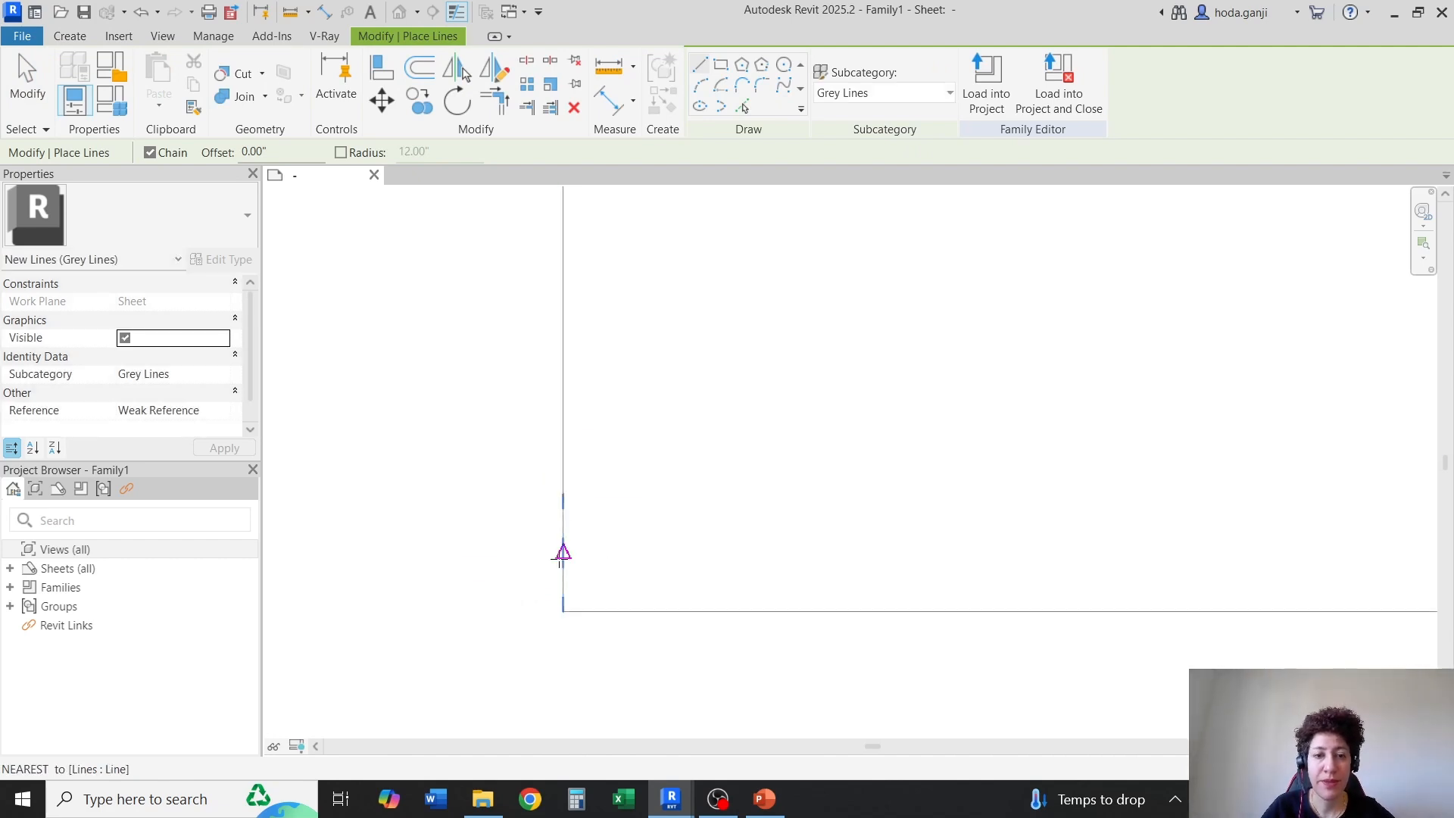
left_click(563, 612)
key("Escape")
key("Escape")
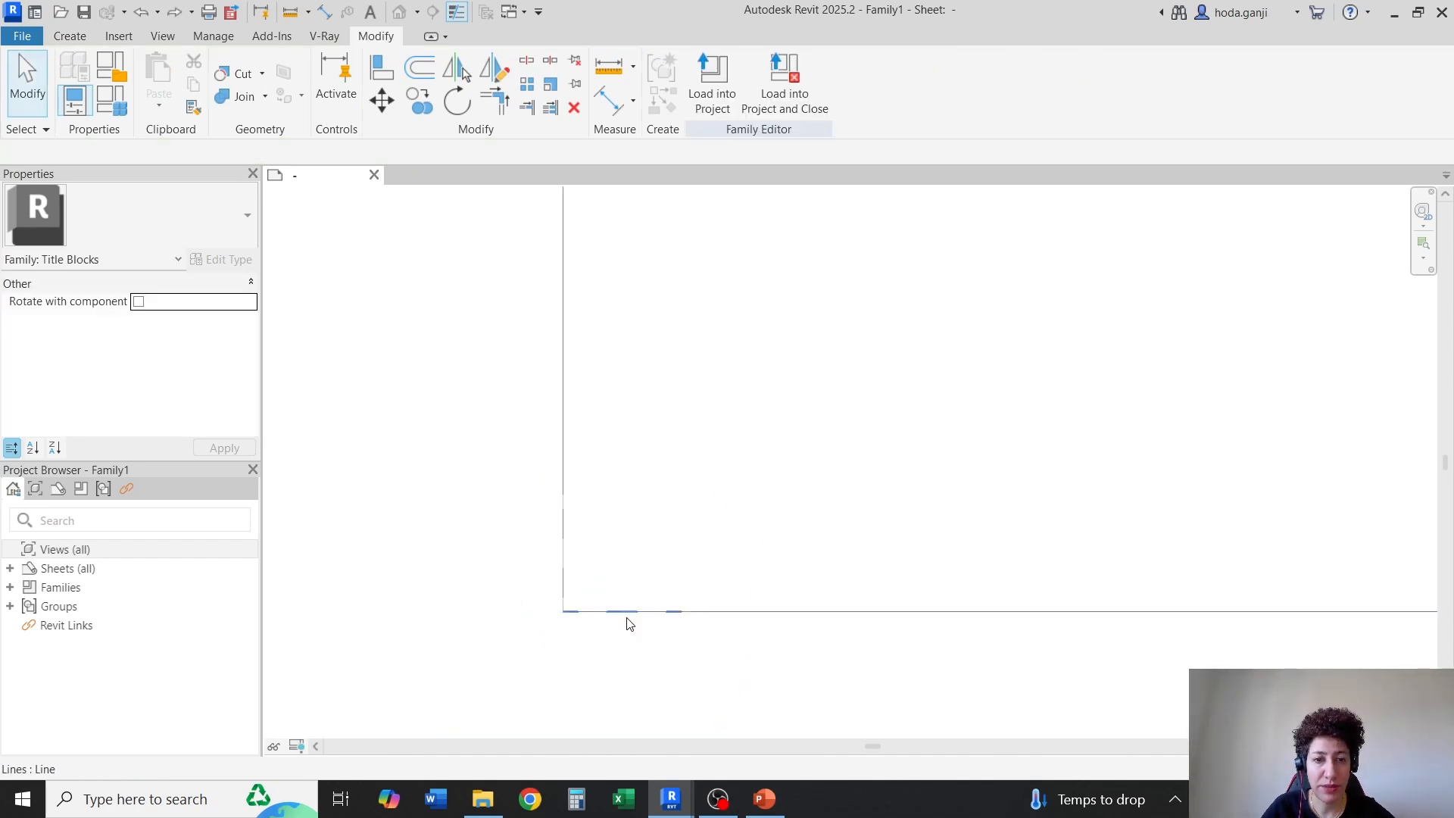
Temporarily hide the bottom and left sheet outline lines to examine the lower-left corner marks, and reset the temporary hide/isolate
left_click(712, 613)
key("h")
key("h")
left_click(565, 422)
key("h")
key("h")
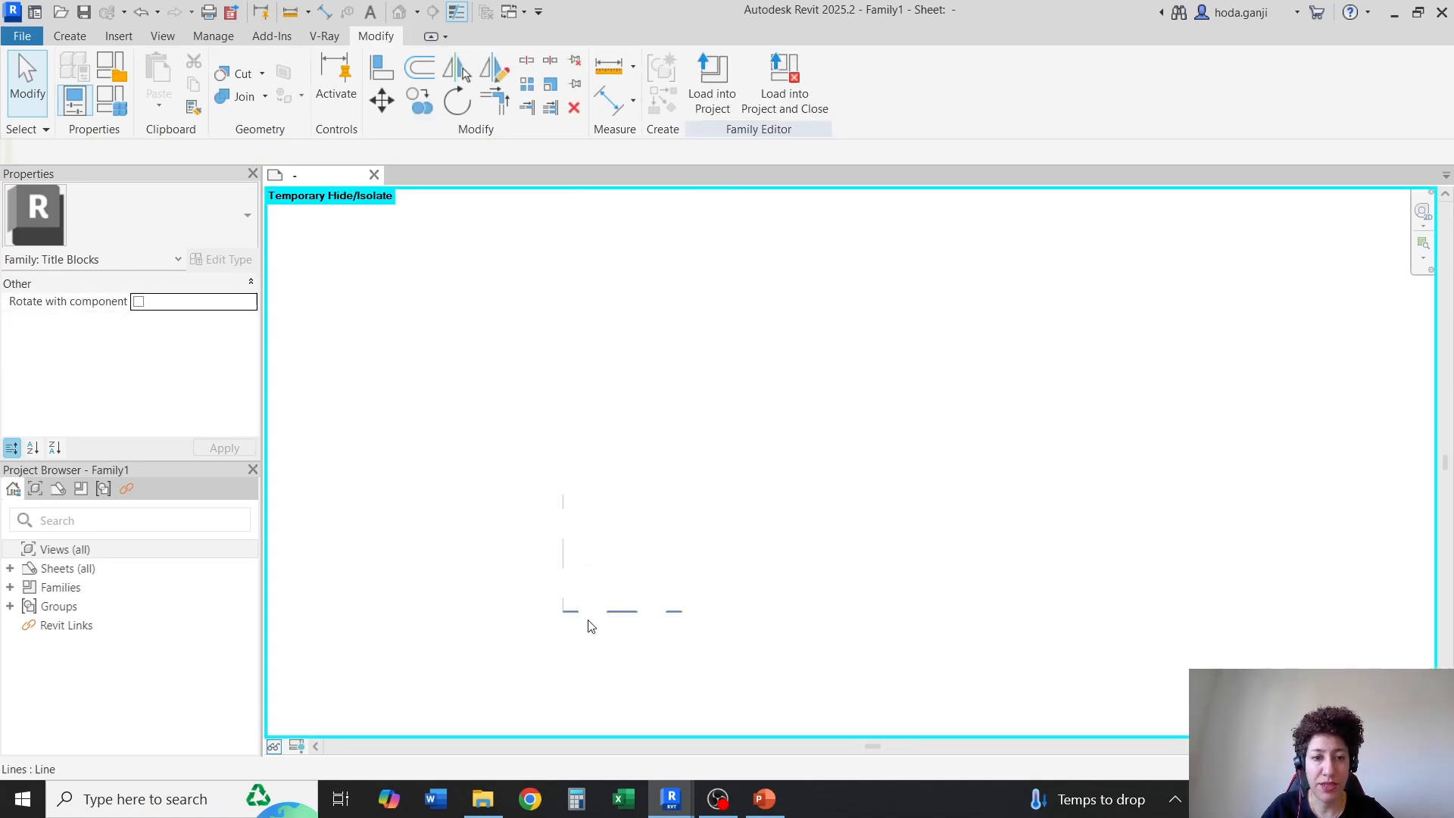
scroll(510, 670, "up", 3)
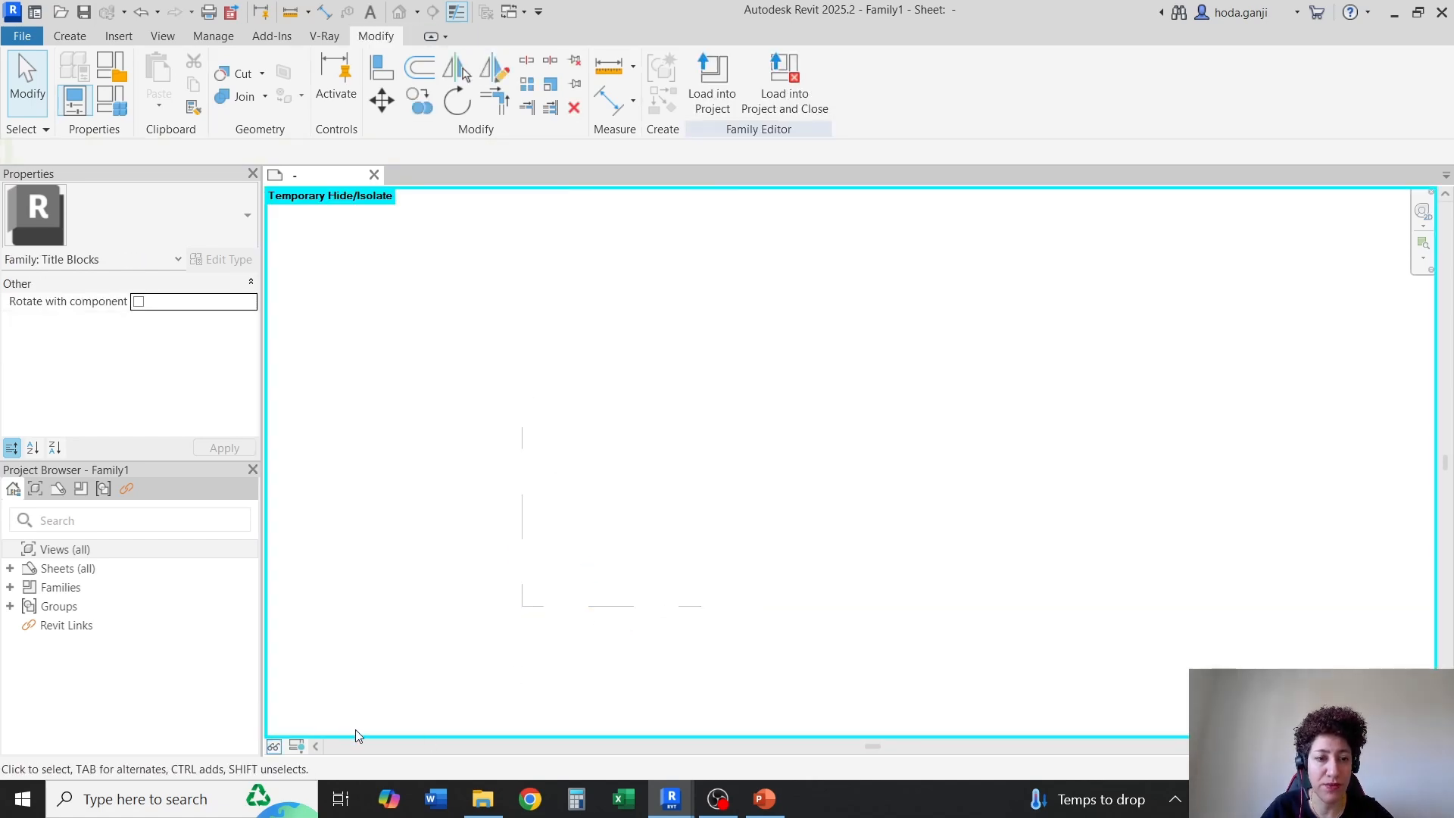
left_click(274, 747)
left_click(333, 725)
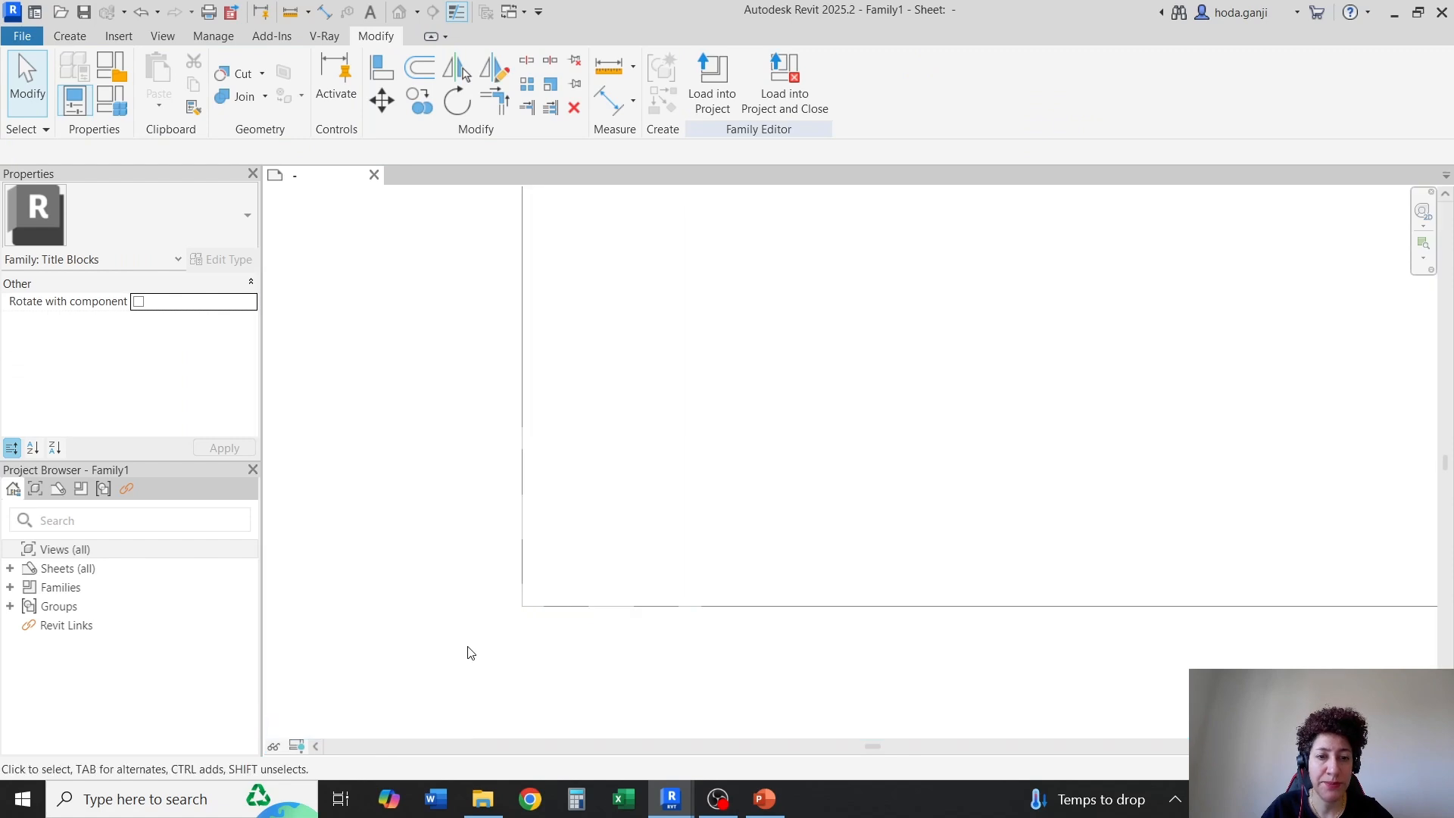
Check the lengths of the dashed grey marks at the lower-left, upper-left and upper-right sheet corners
left_click(522, 542)
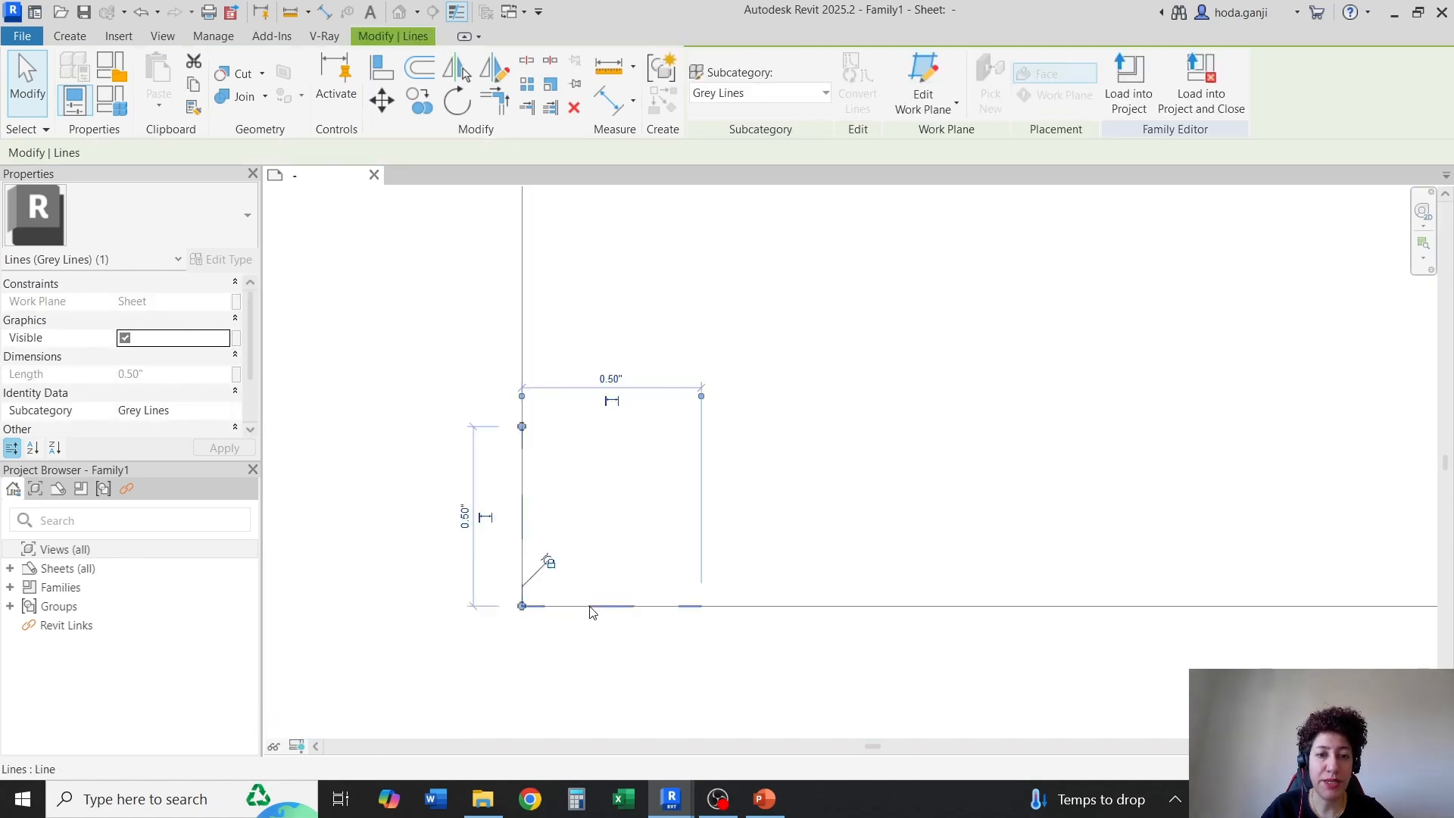
left_click(562, 606)
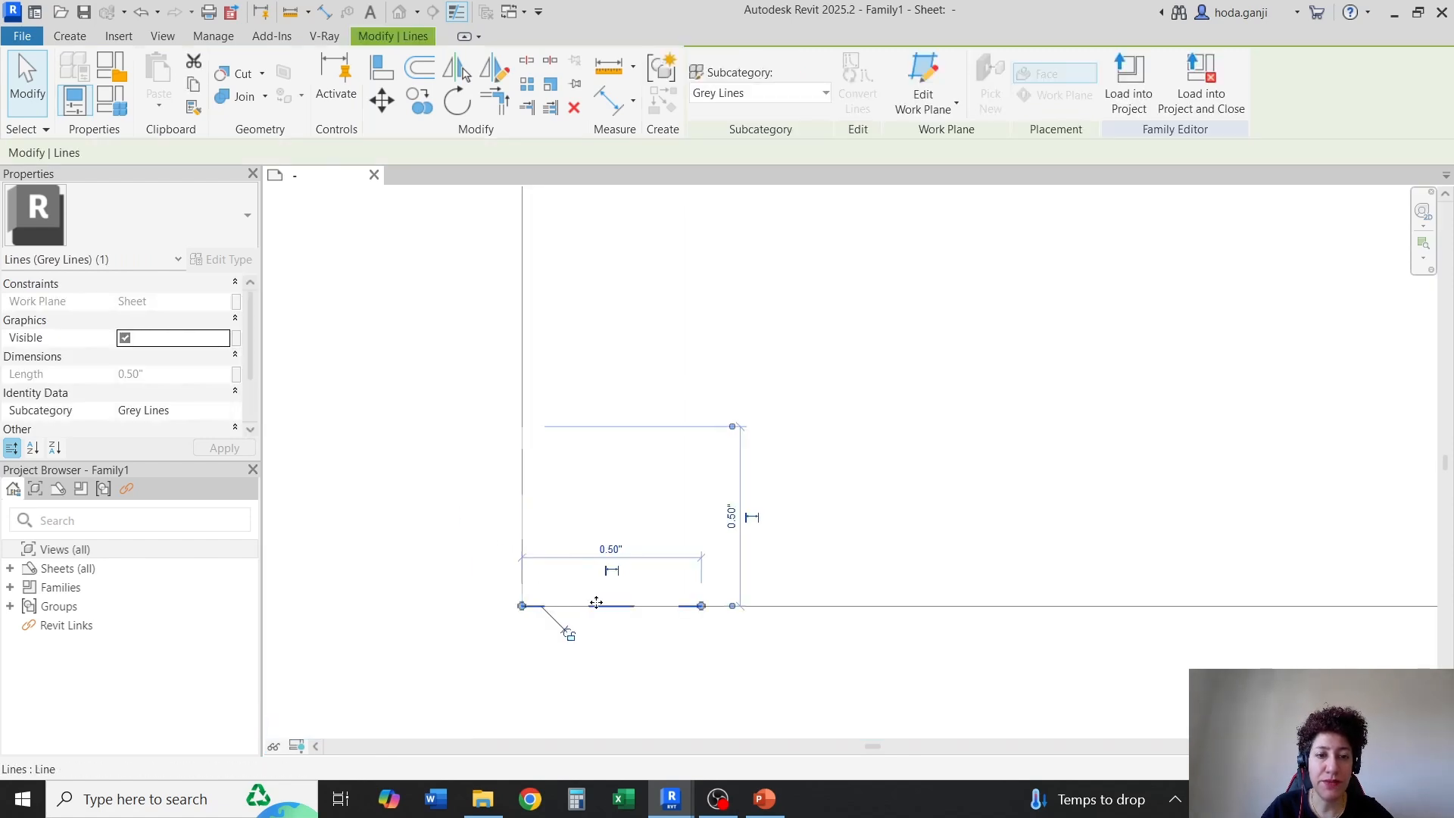
left_click(665, 665)
scroll(610, 691, "down", 5)
scroll(610, 448, "up", 3)
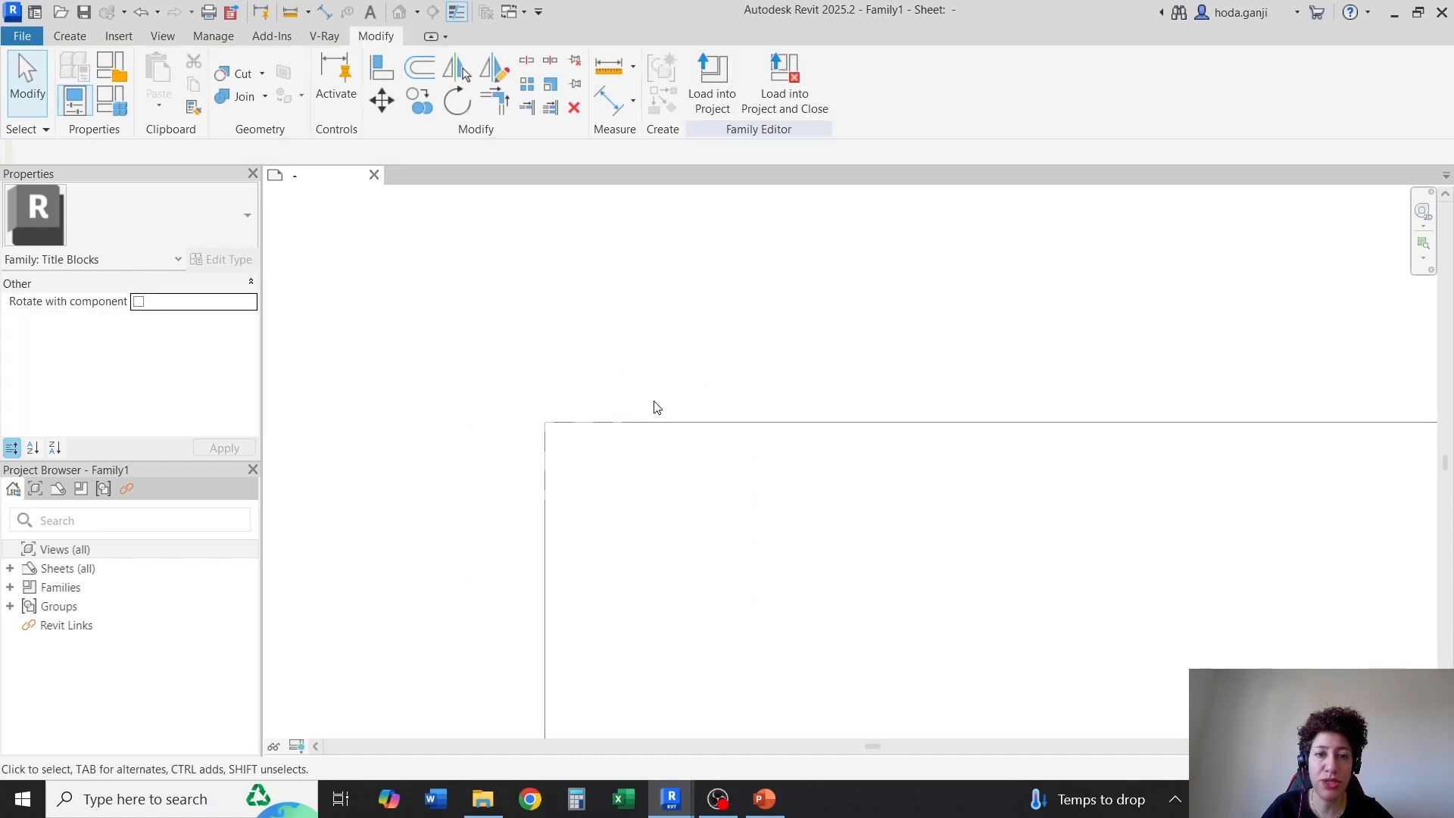
left_click(528, 463)
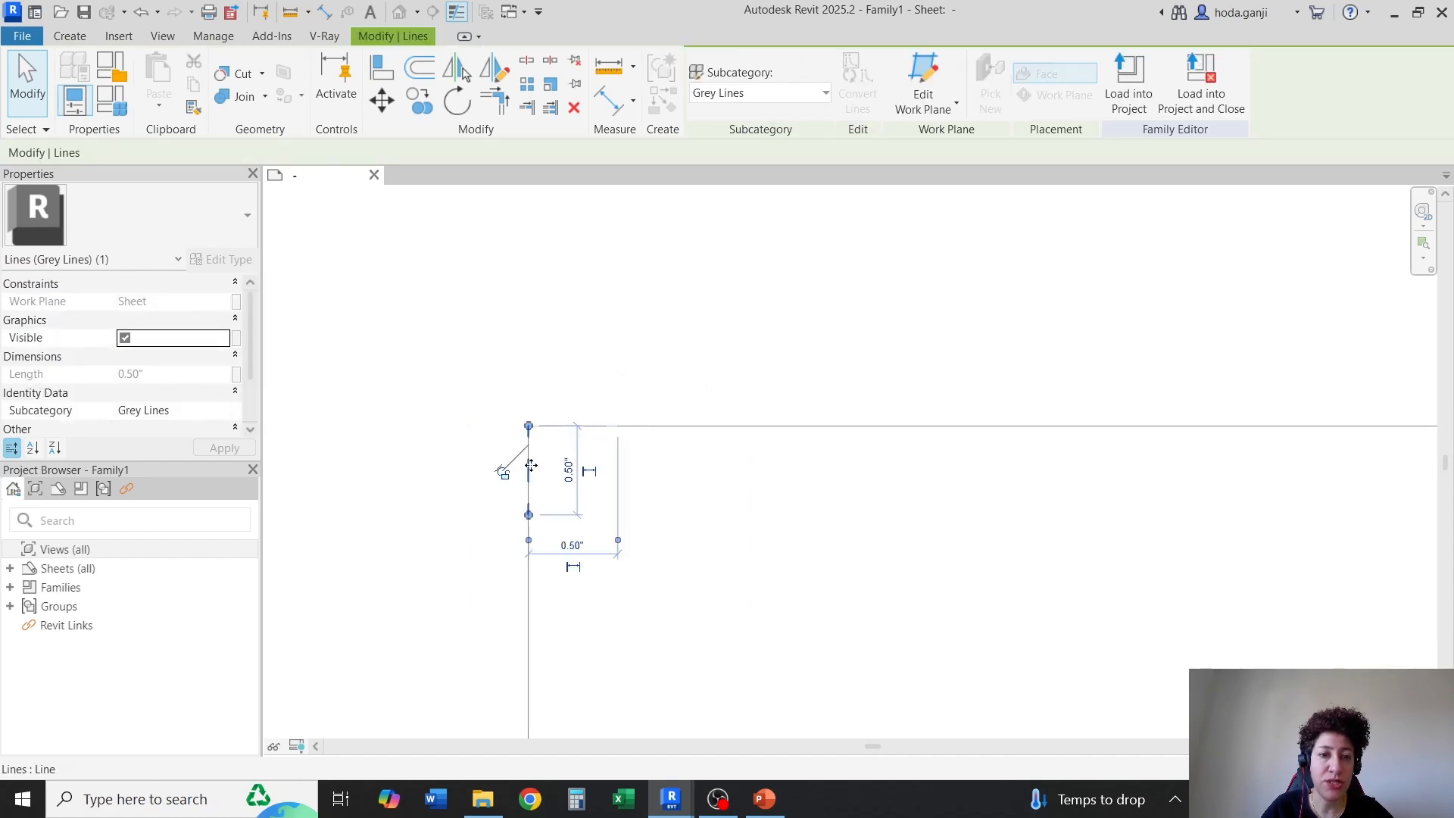
left_click(561, 426)
left_click(697, 315)
scroll(436, 365, "down", 6)
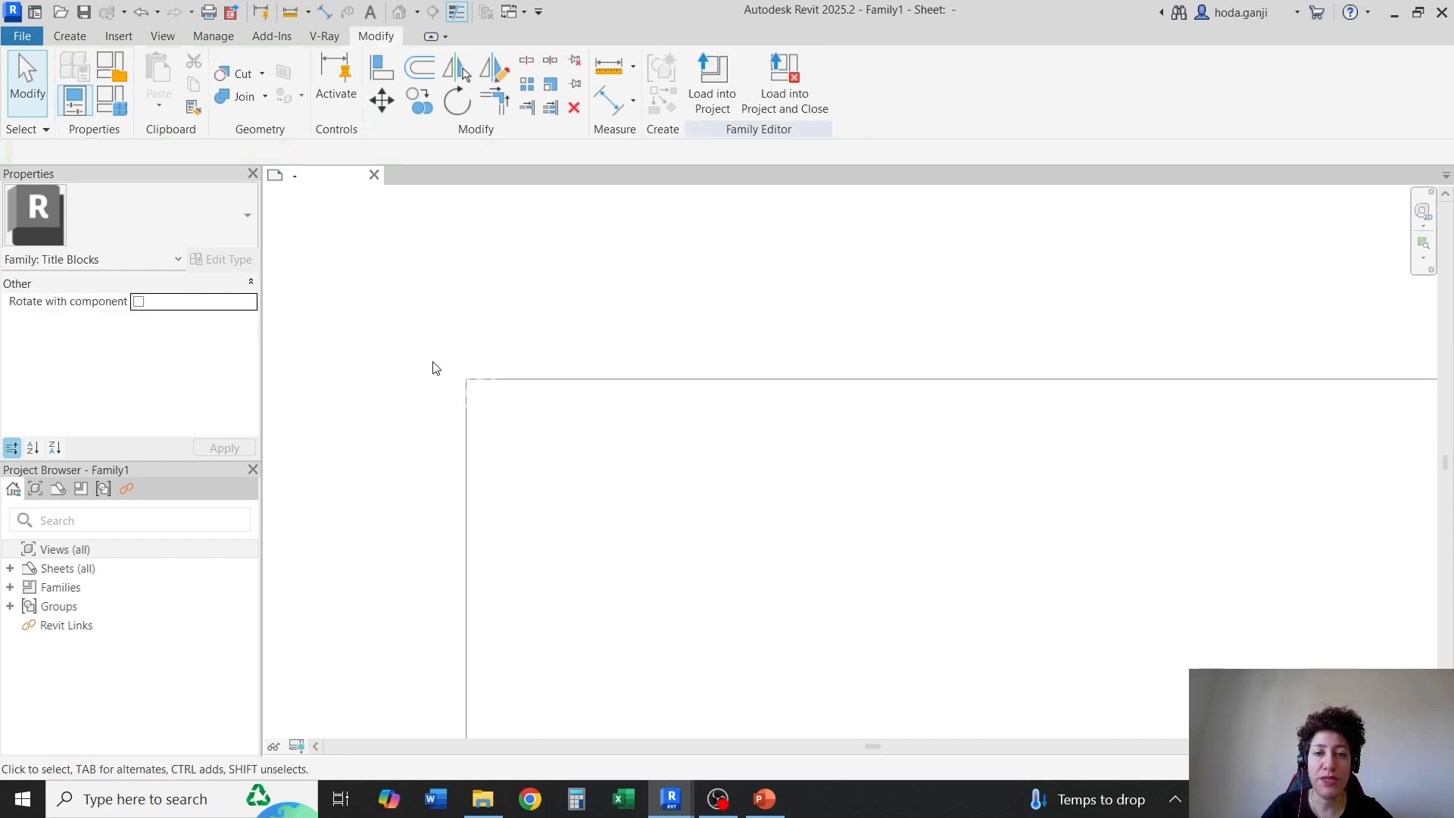
scroll(1159, 373, "up", 4)
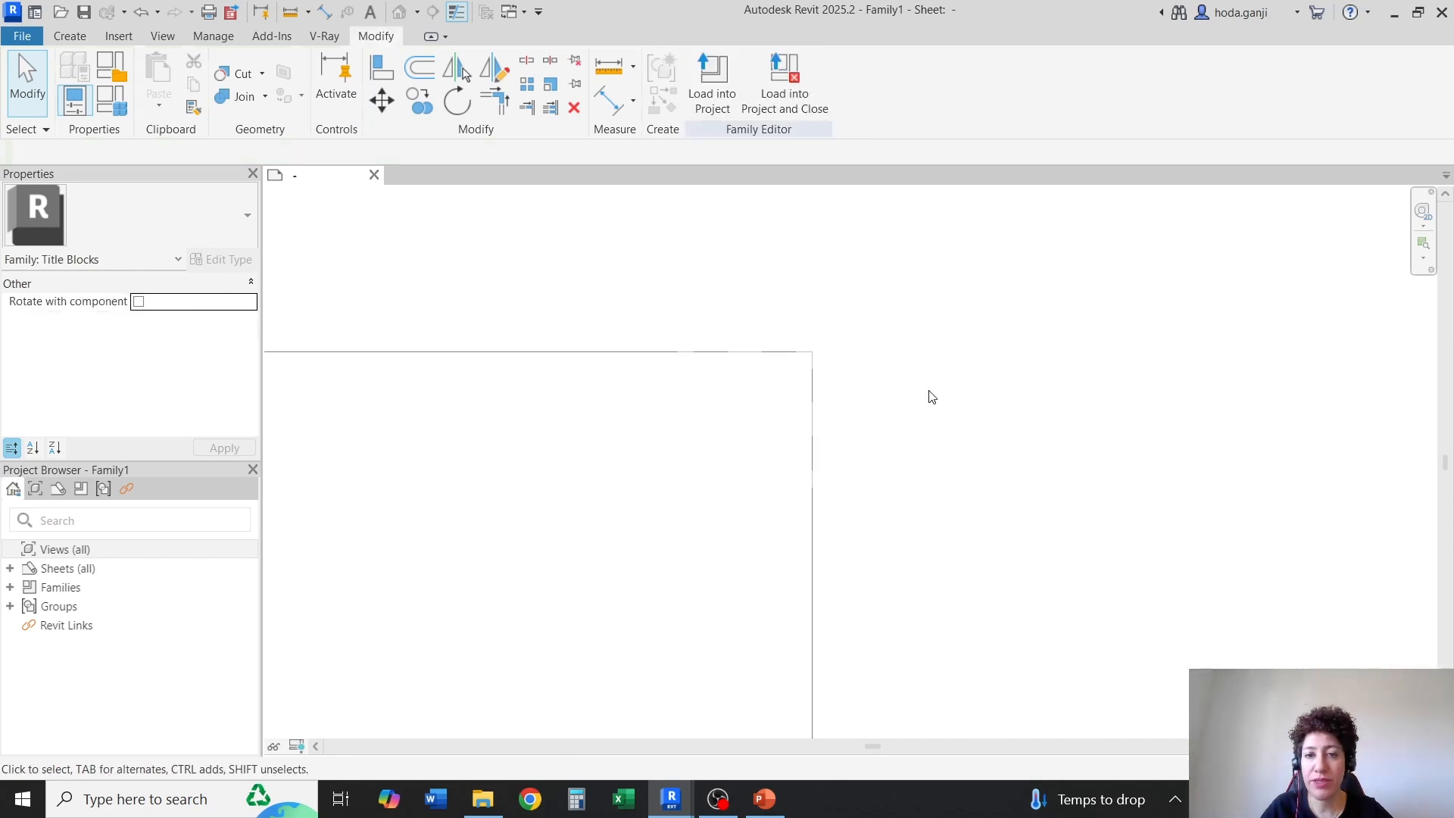
left_click(749, 352)
left_click(812, 394)
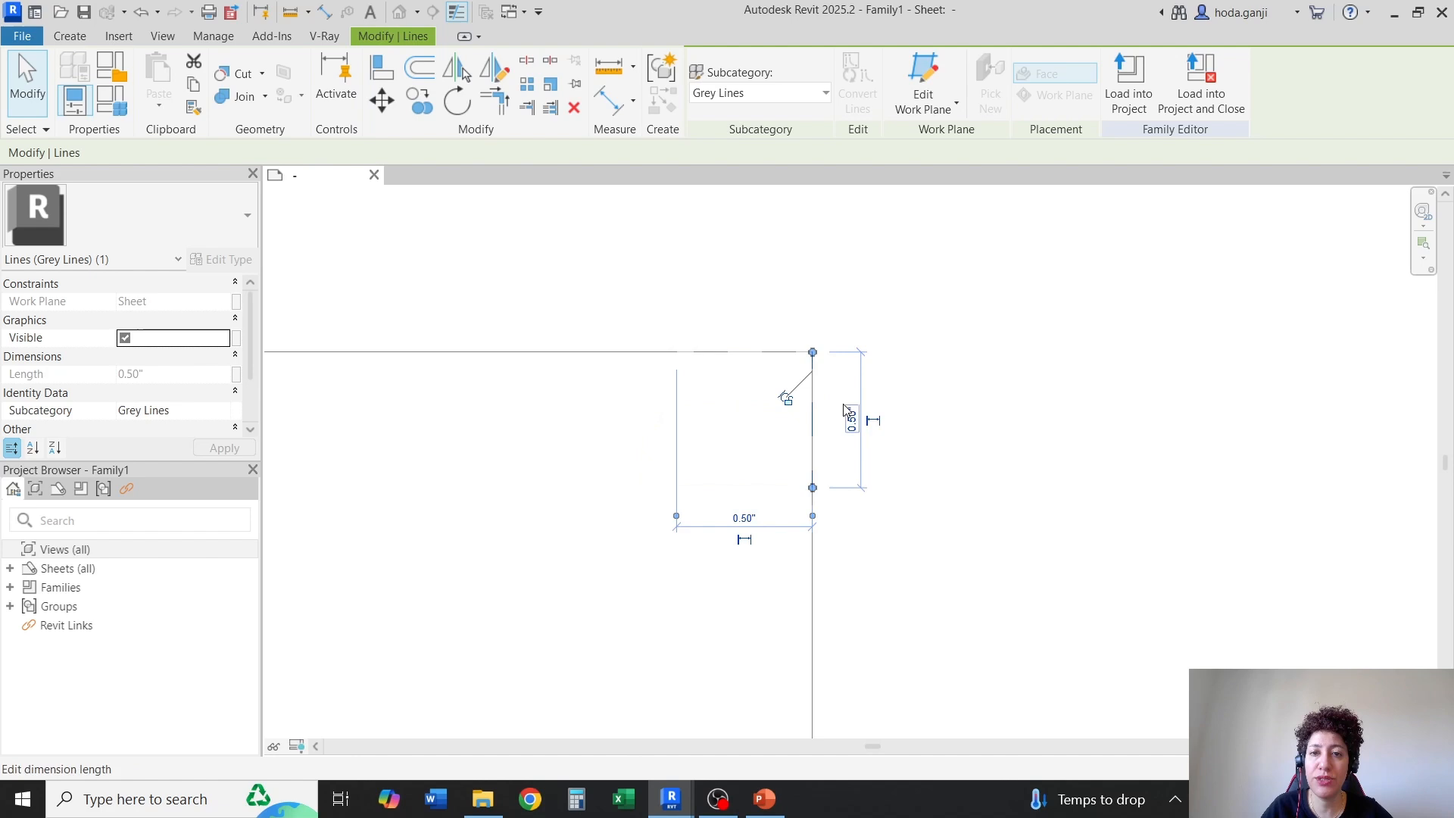
Check the lengths of the two dashed grey marks at the sheet's lower-right corner
left_click(997, 403)
scroll(830, 281, "down", 2)
scroll(788, 435, "down", 3)
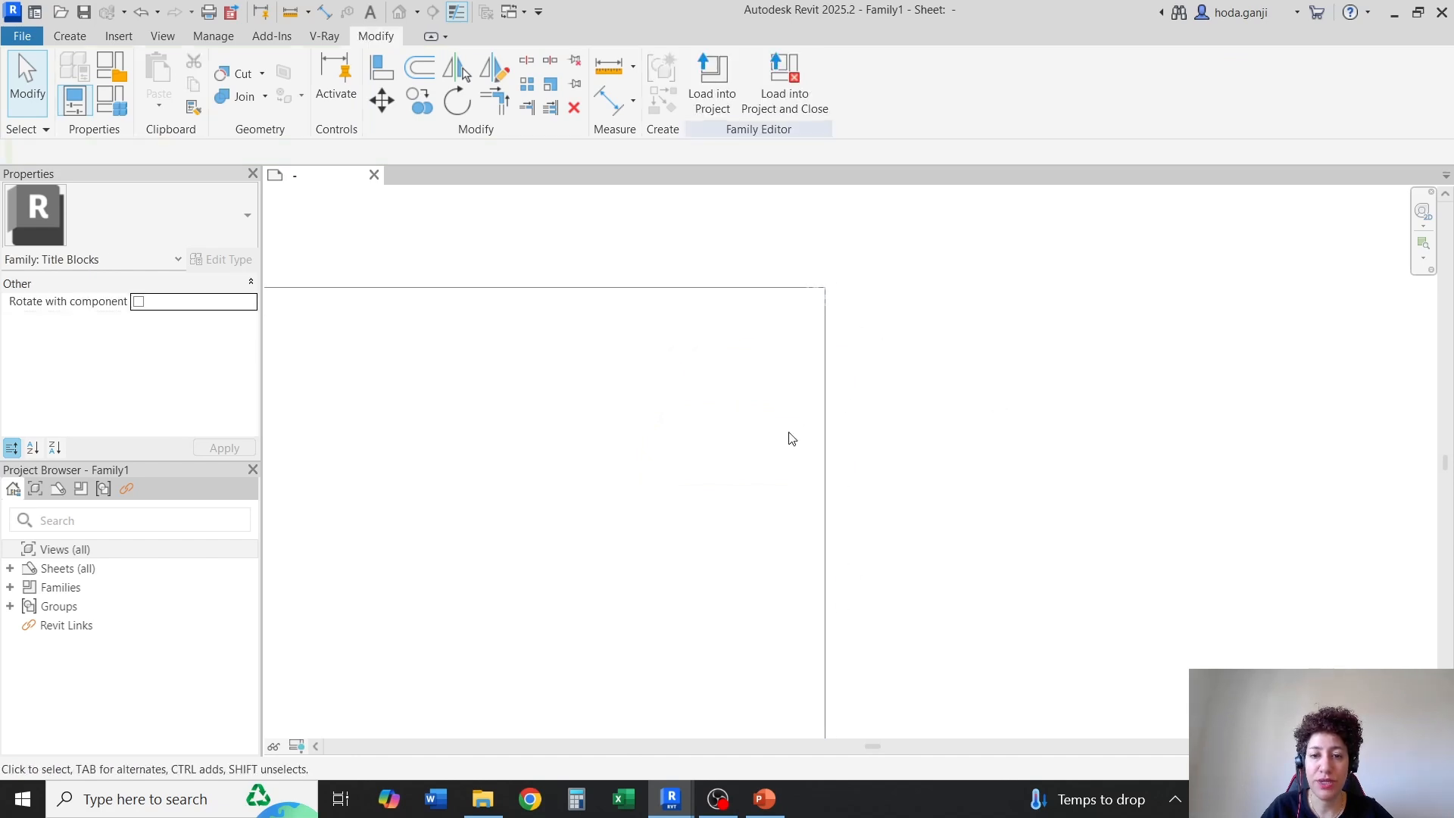
scroll(831, 606, "up", 4)
left_click(821, 603)
scroll(823, 610, "up", 3)
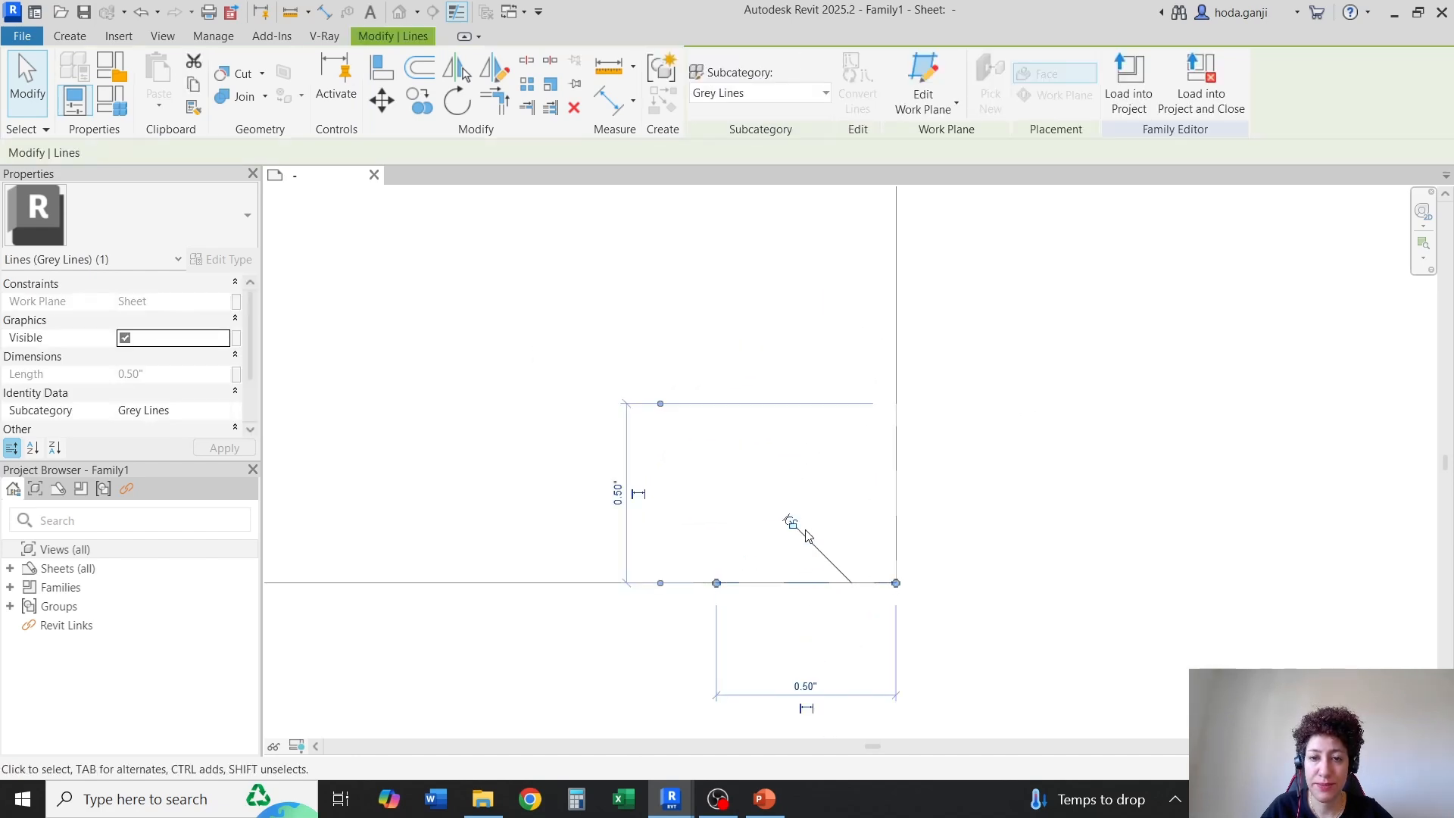
left_click(901, 494)
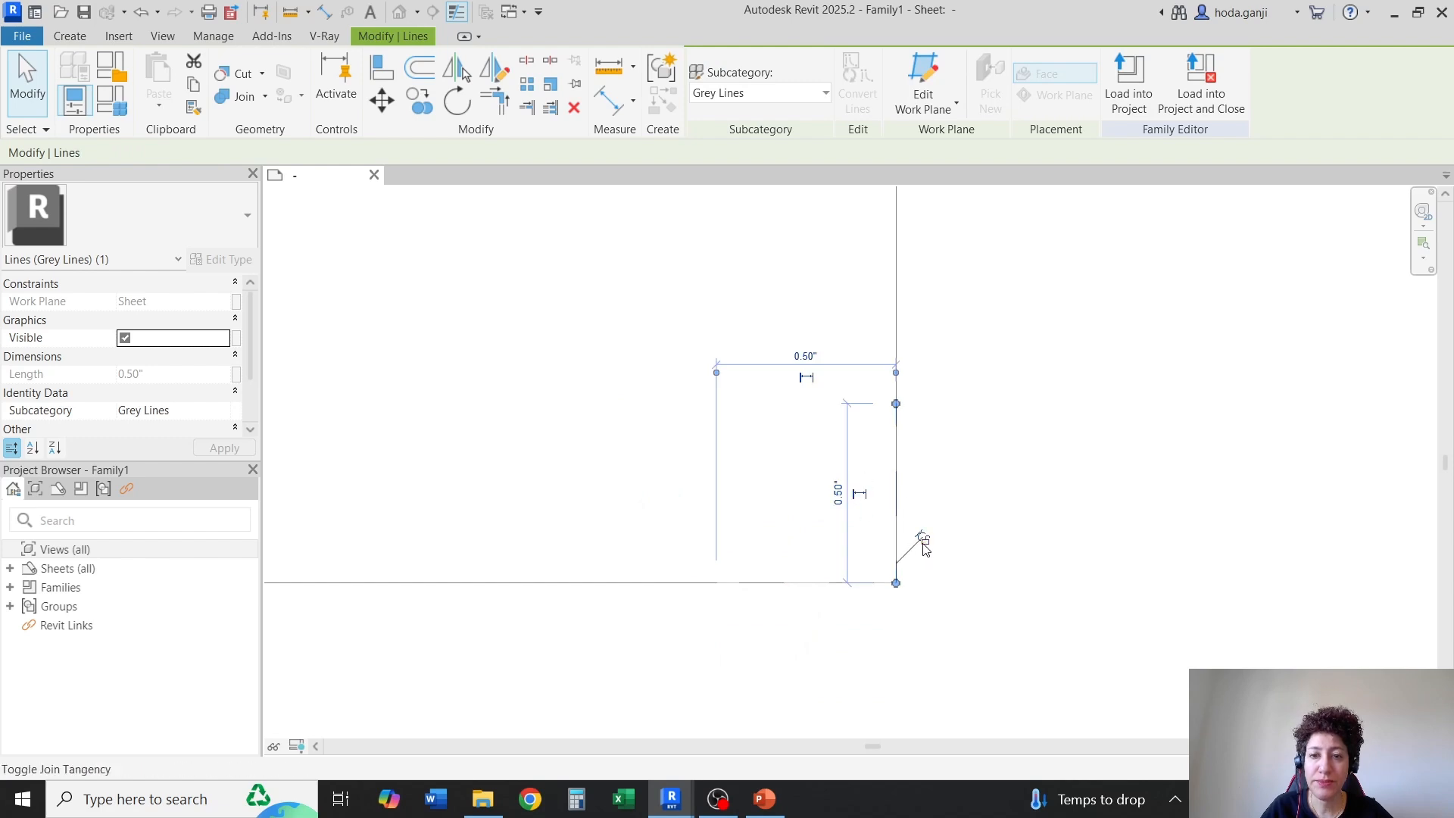
left_click(983, 543)
scroll(988, 607, "down", 5)
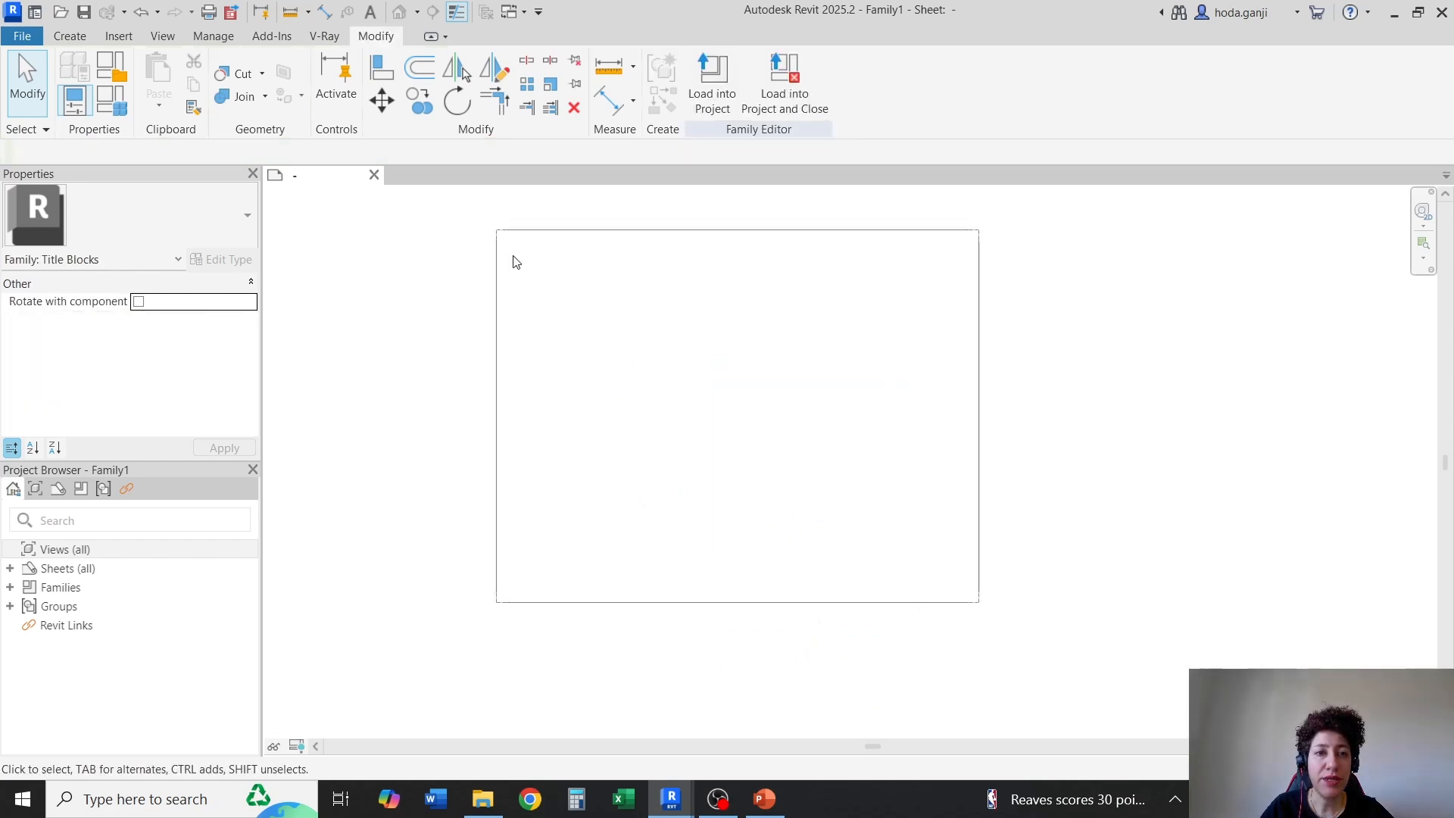
scroll(491, 219, "up", 3)
scroll(565, 327, "up", 1)
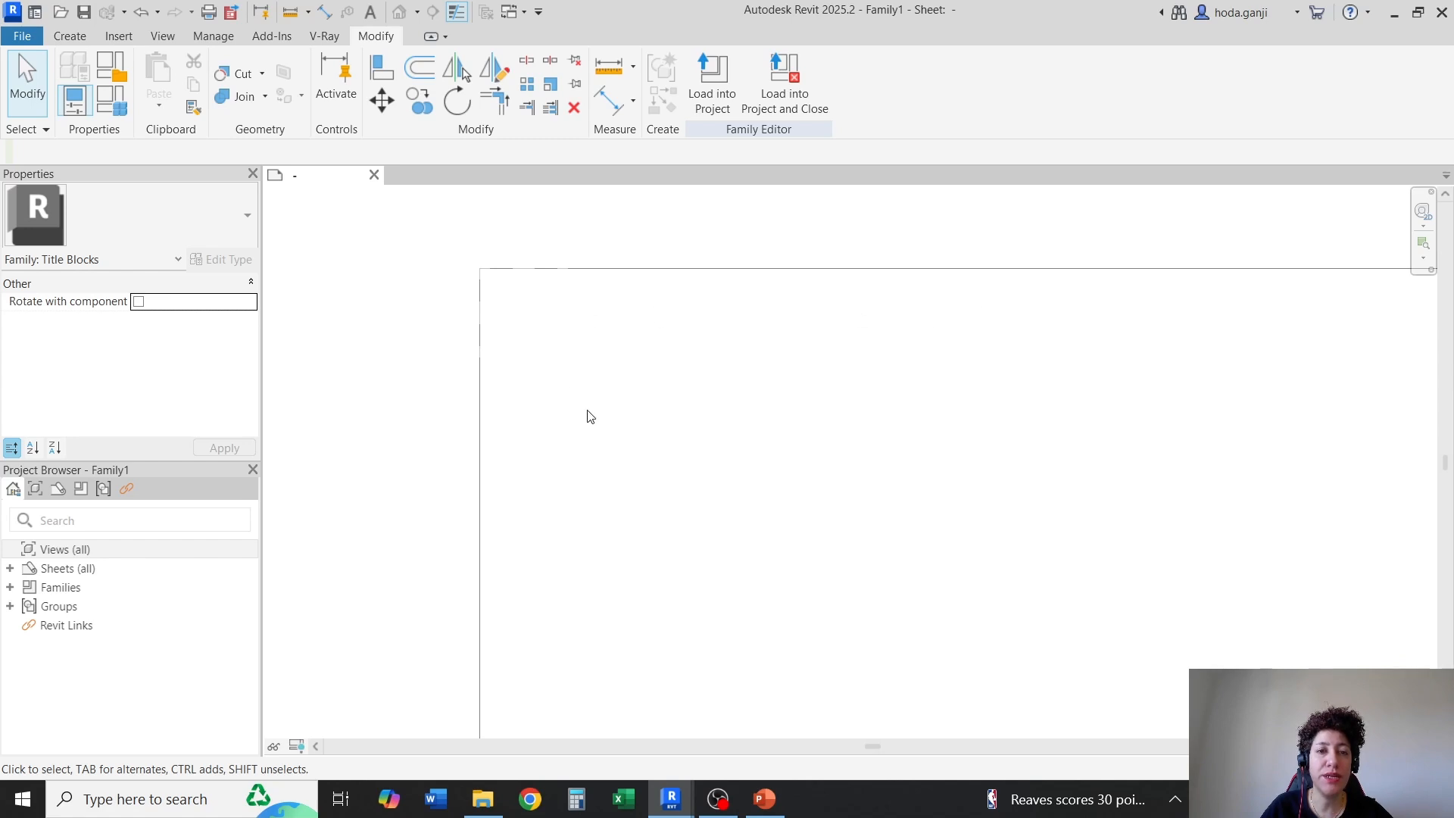
left_click(67, 37)
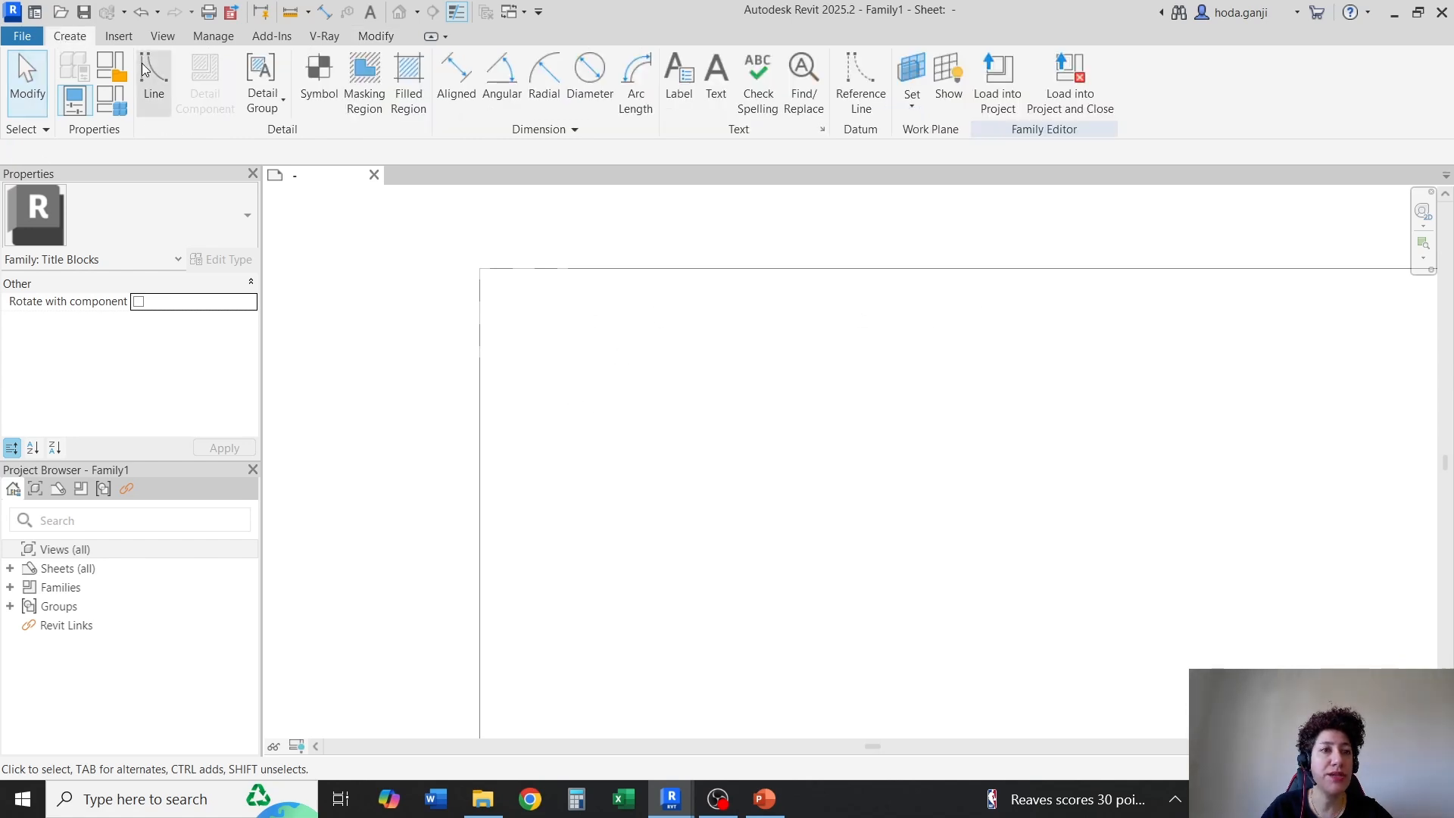
left_click(443, 93)
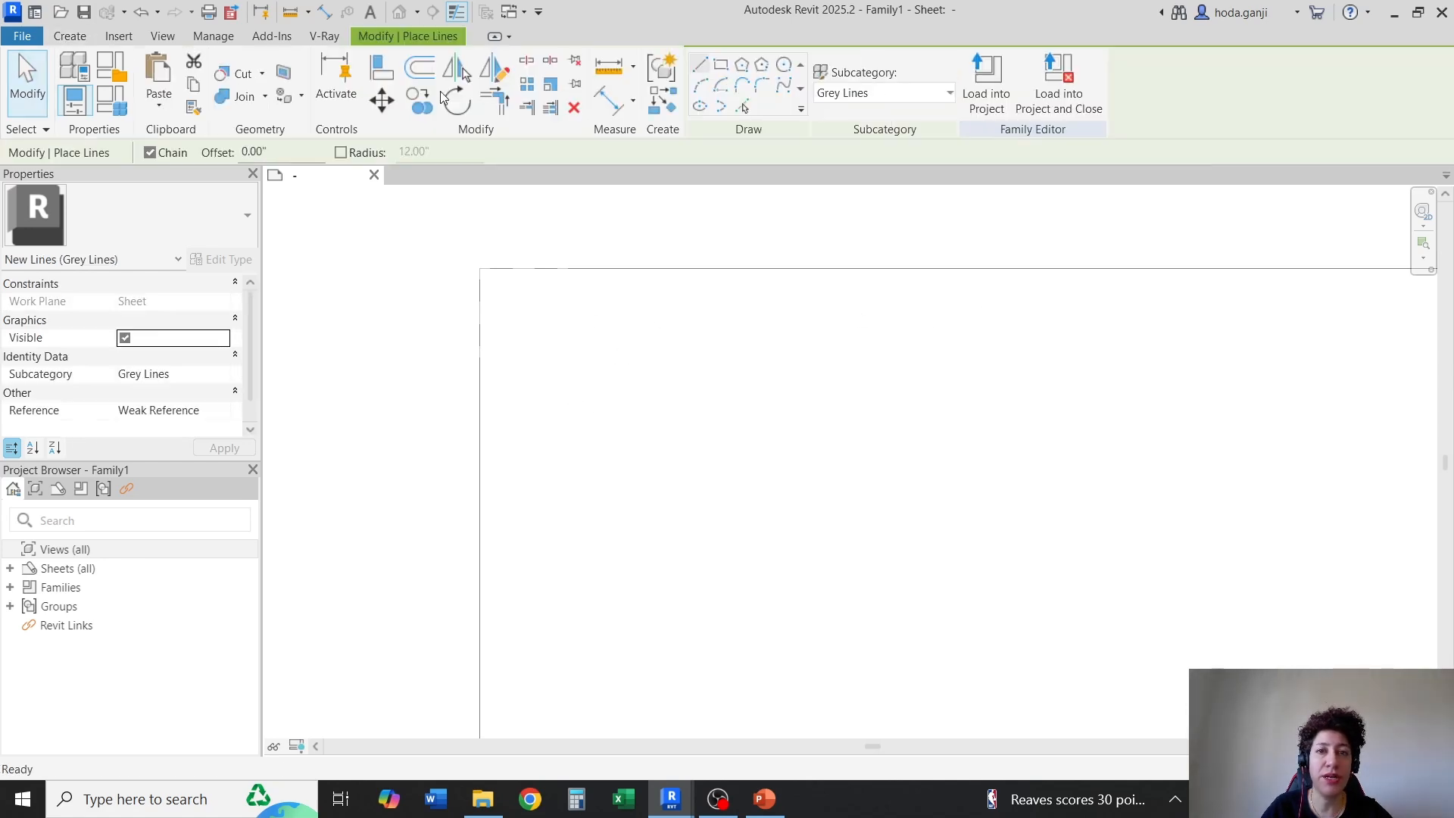
left_click(929, 94)
left_click(895, 200)
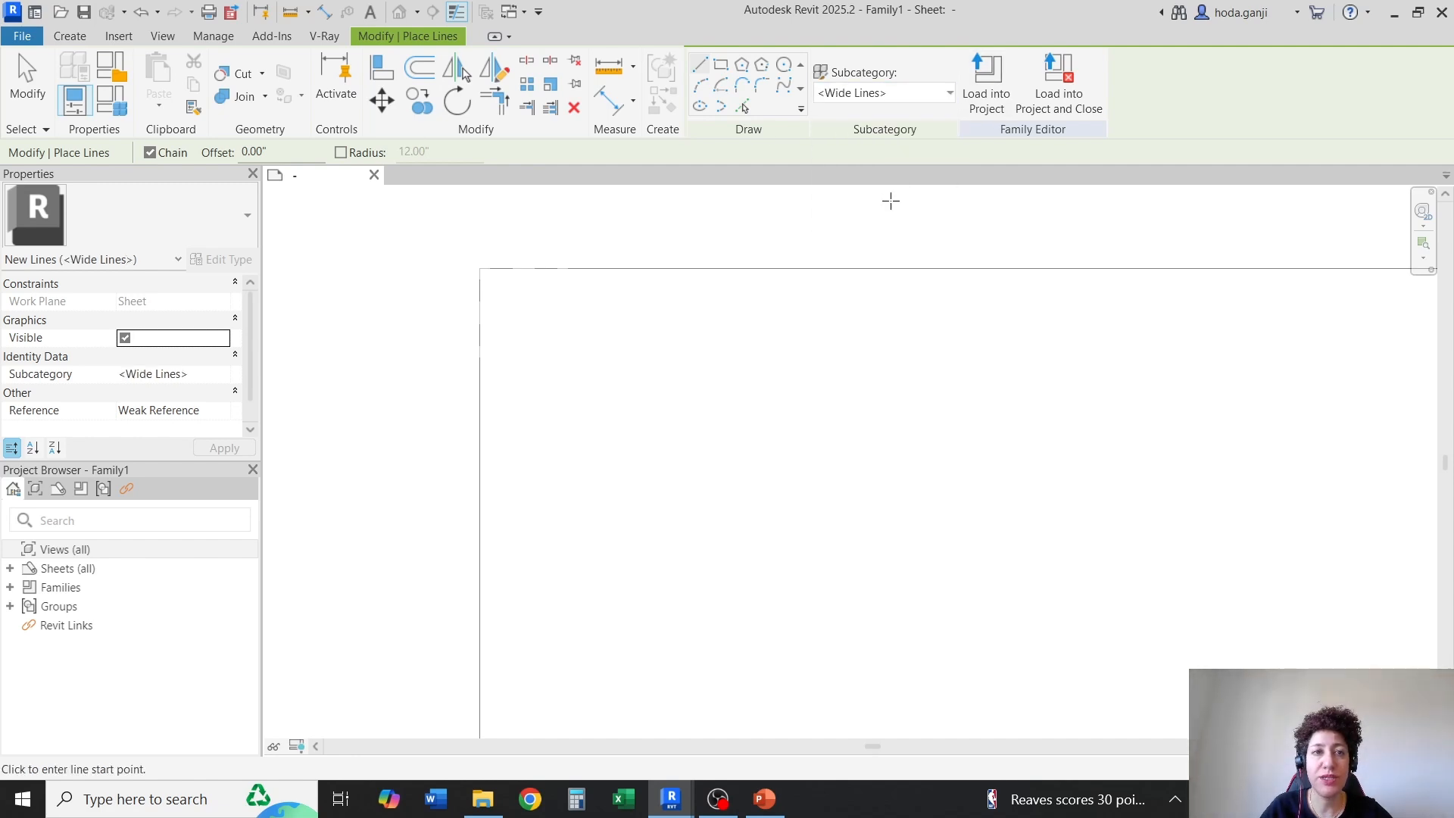
Offset copies of the sheet's top and bottom outline lines 0.5 inch inward, removing the conflicting constraints
left_click(420, 67)
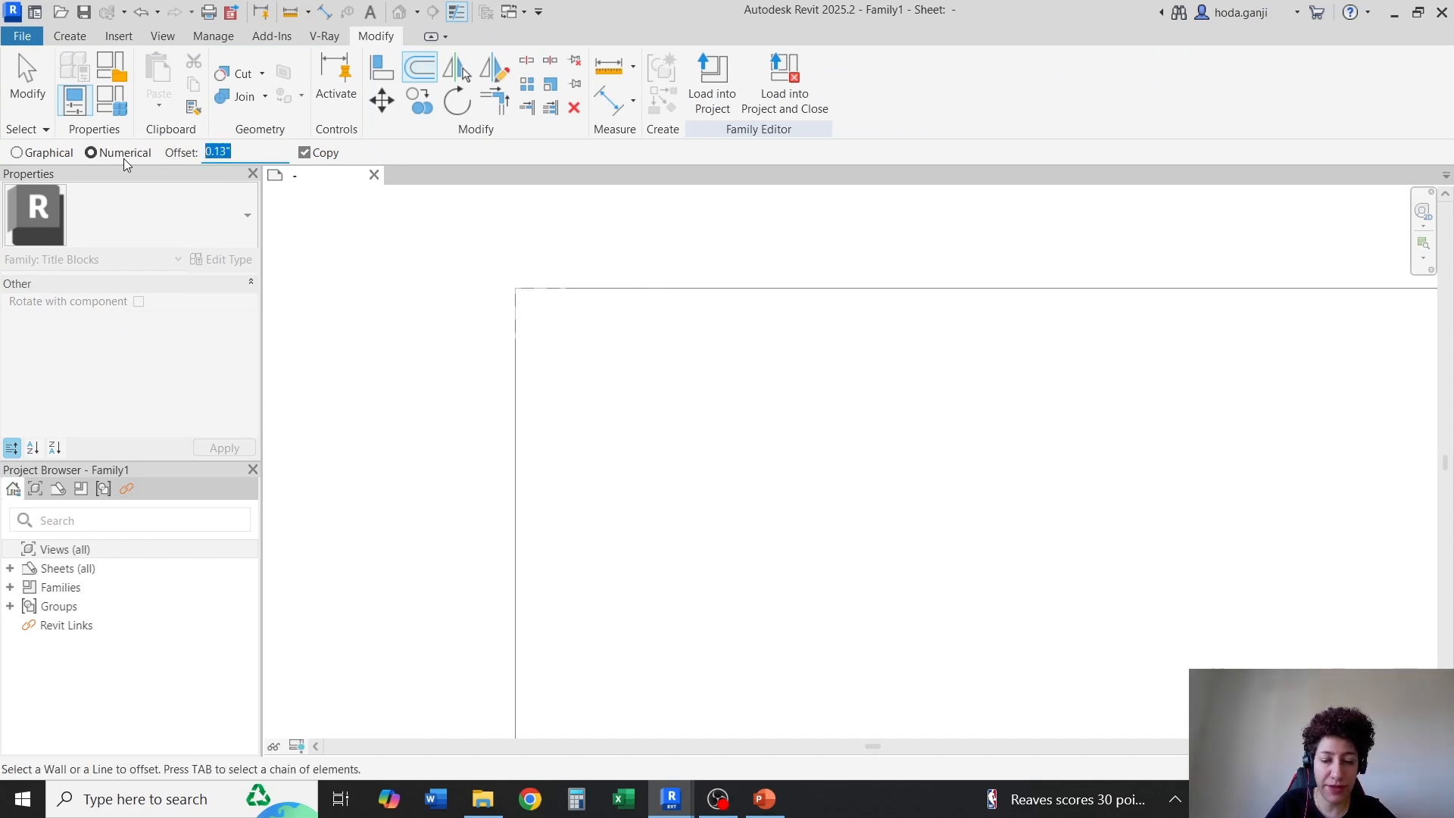
type(".5\"")
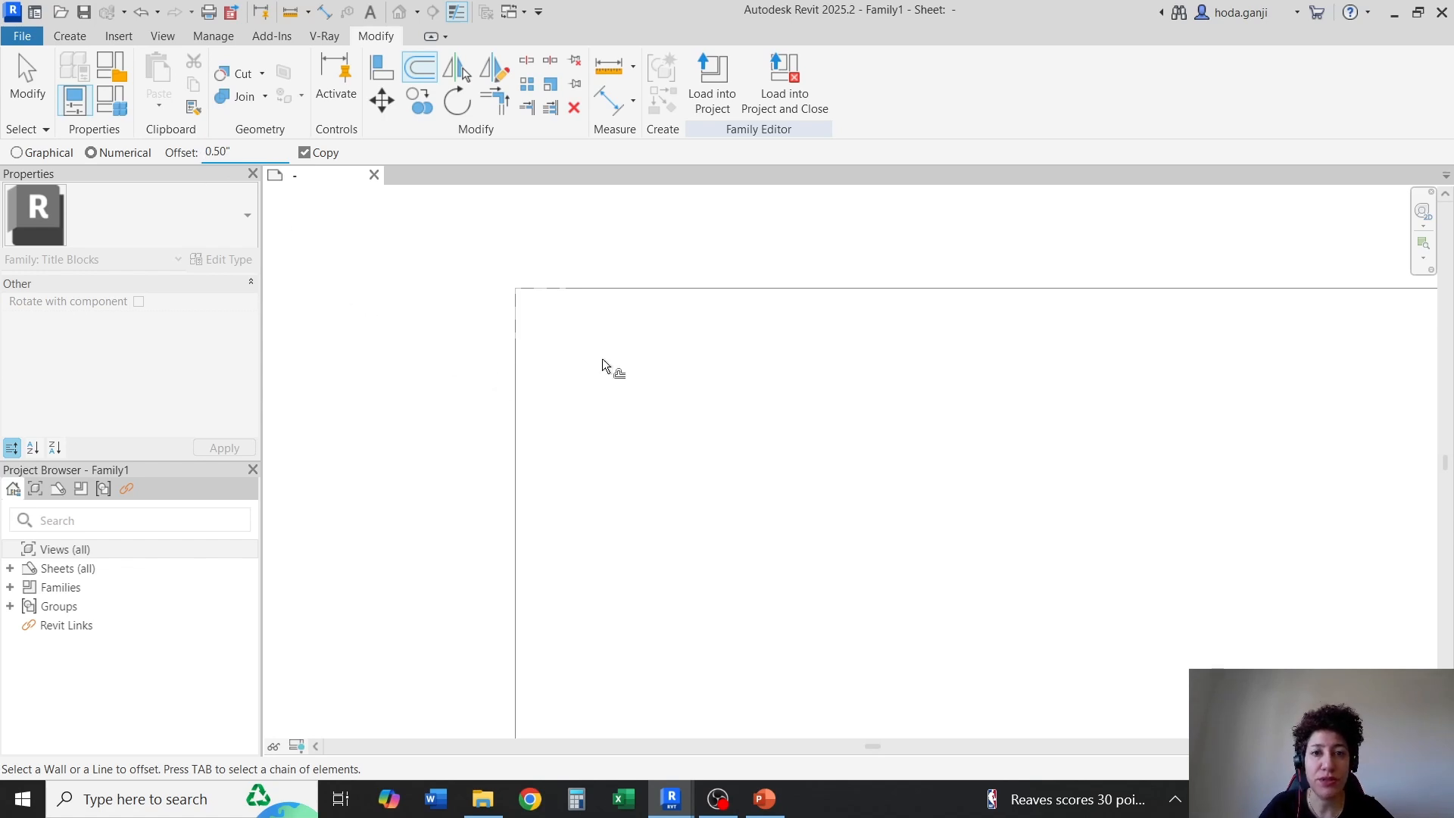
left_click(731, 289)
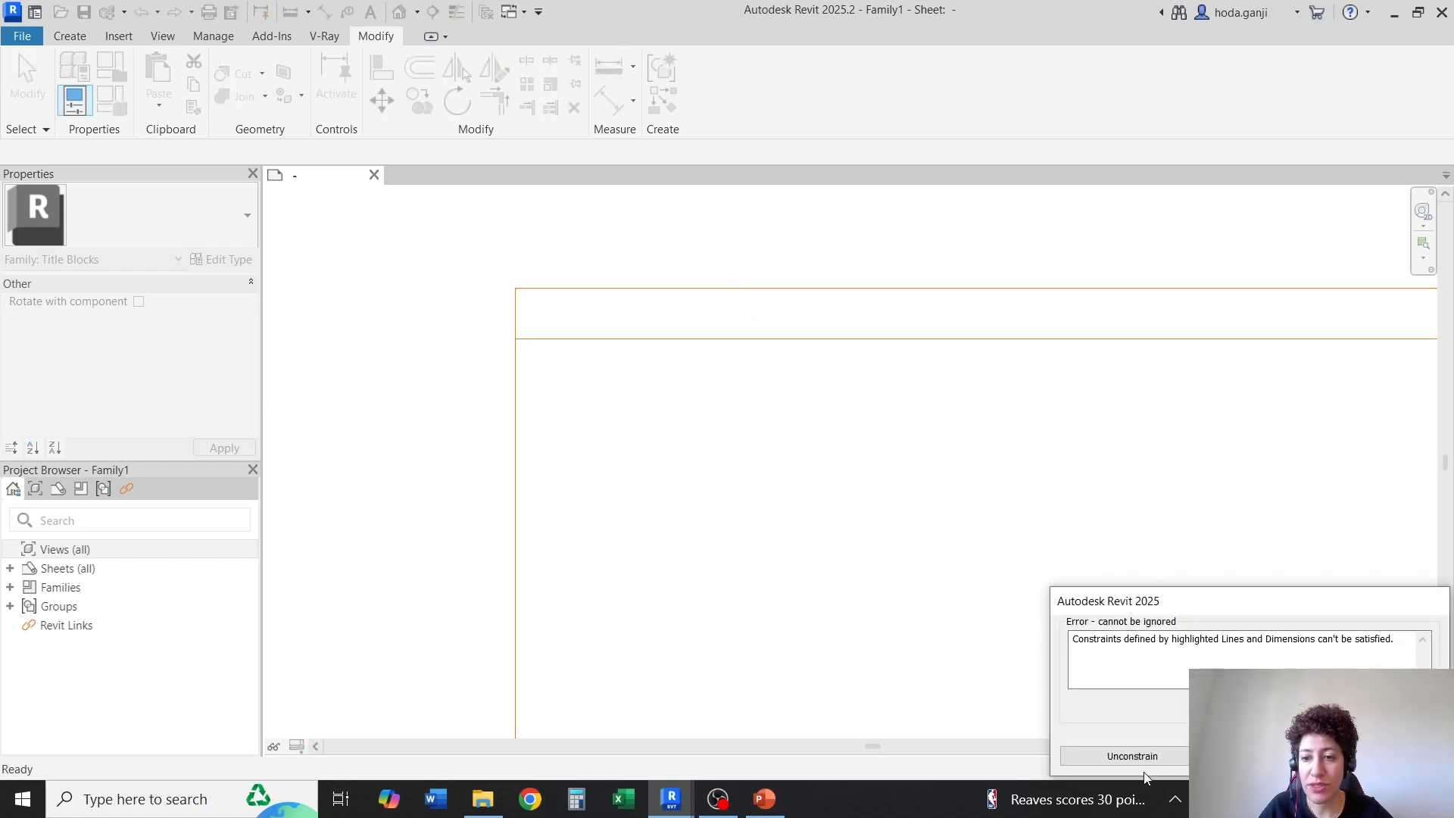
left_click(1106, 756)
scroll(751, 615, "down", 3)
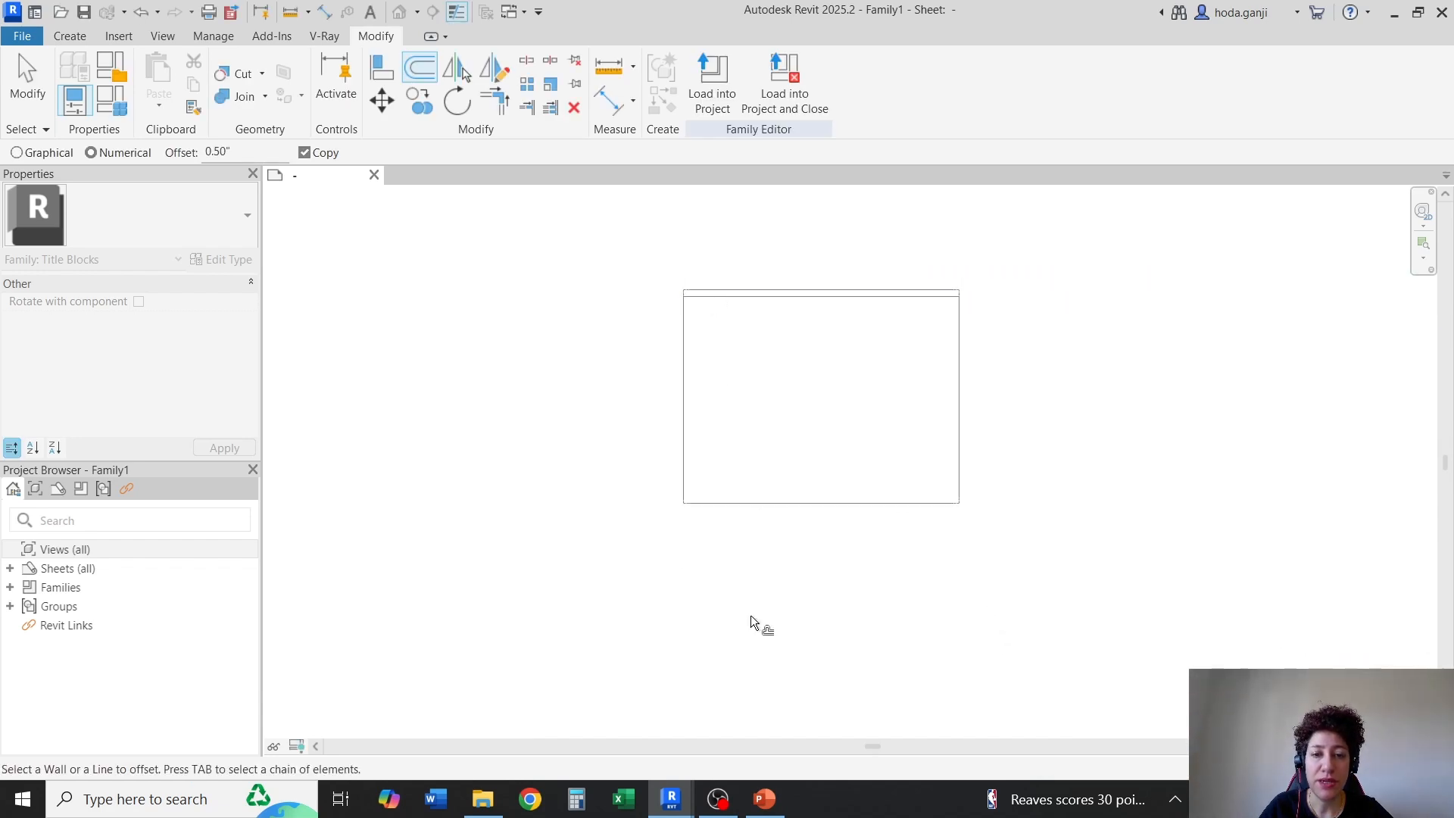
scroll(708, 489, "up", 3)
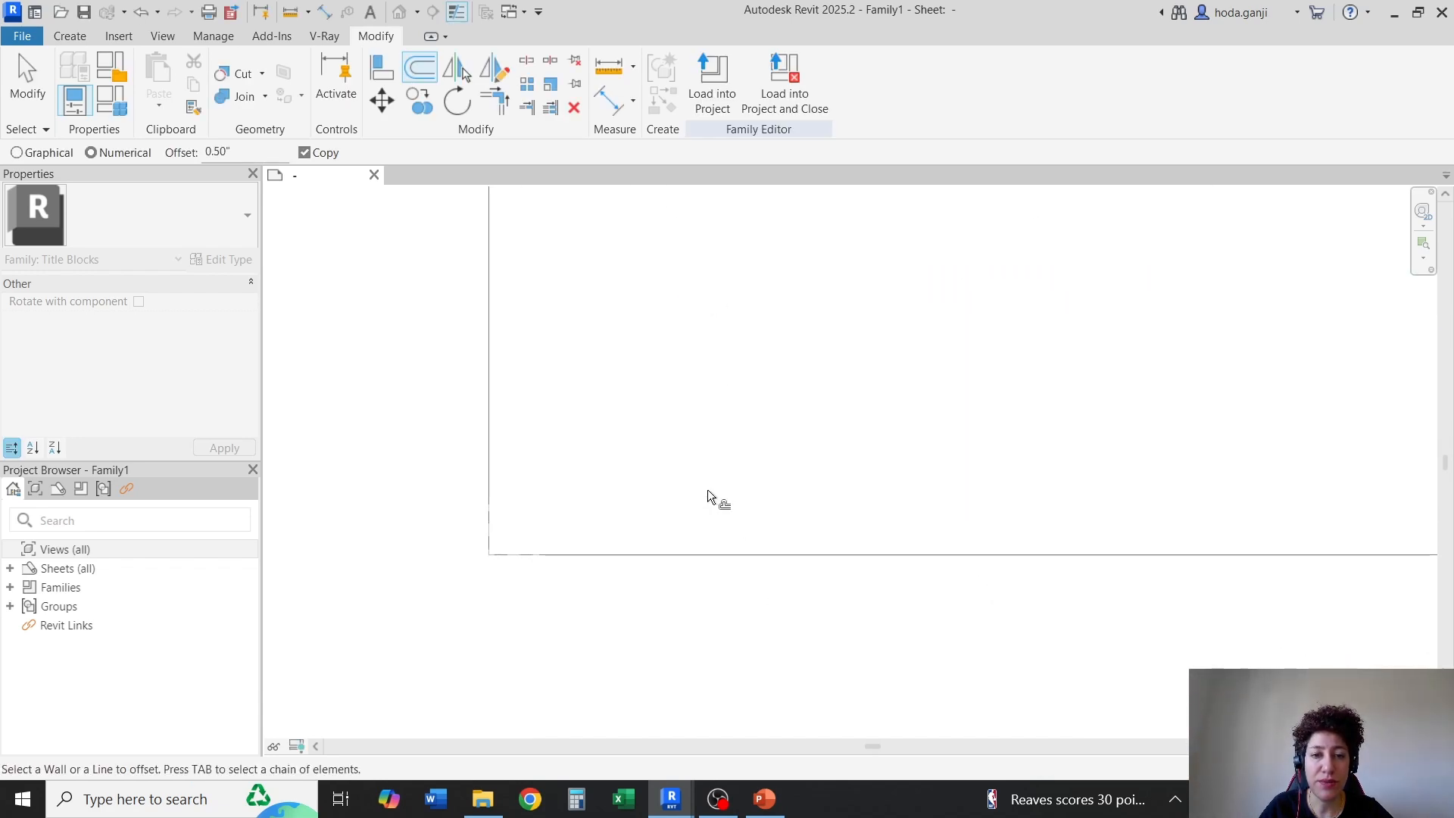
left_click(703, 551)
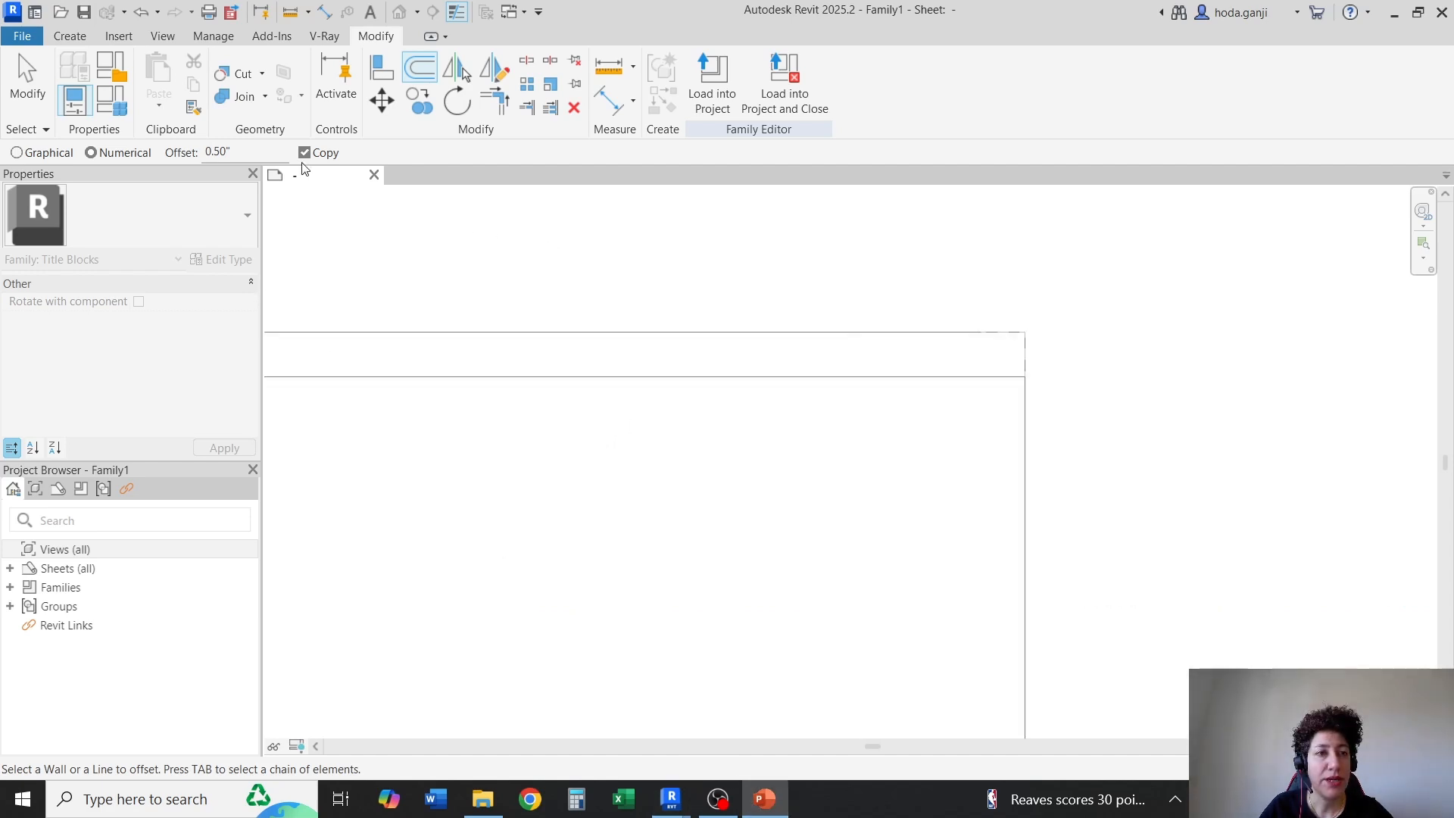
Offset a copy of the sheet's right outline line 0.75 inch inward
double_click(247, 145)
type("0.75")
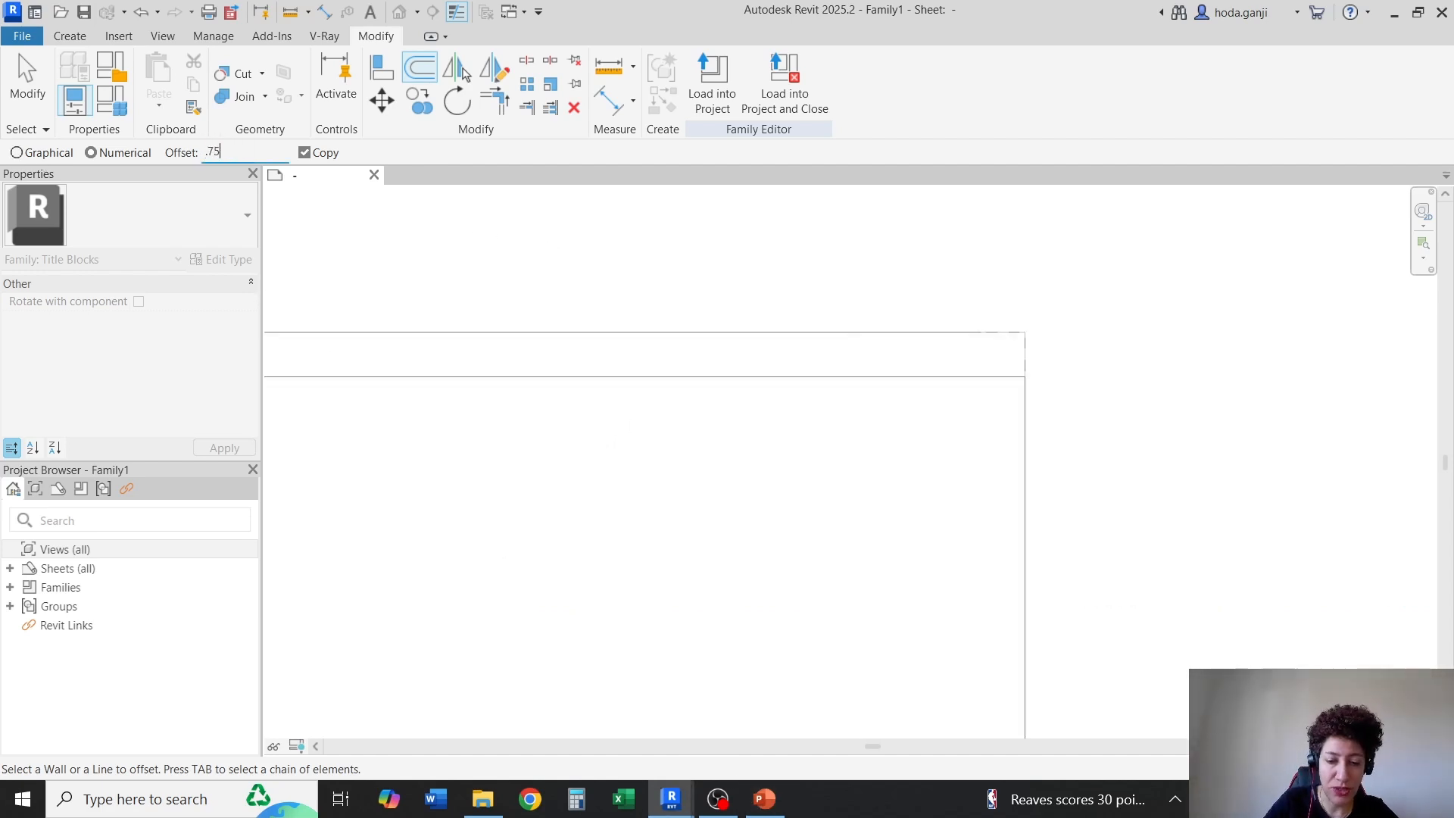
left_click(1023, 452)
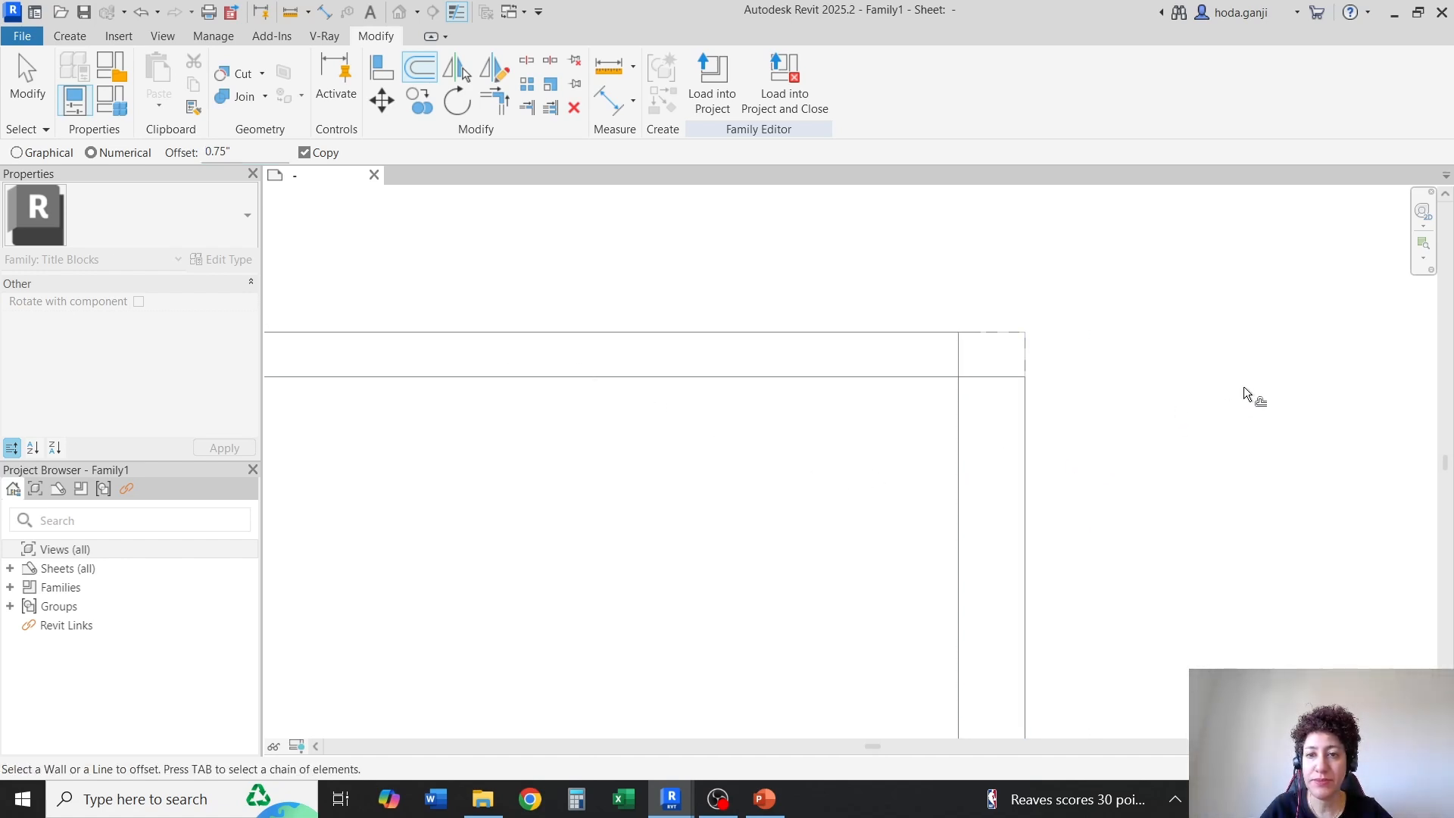
Offset a copy of the sheet's left outline line 1.25 inches inward and finish offsetting
scroll(1243, 386, "down", 5)
scroll(727, 393, "up", 4)
scroll(726, 393, "up", 2)
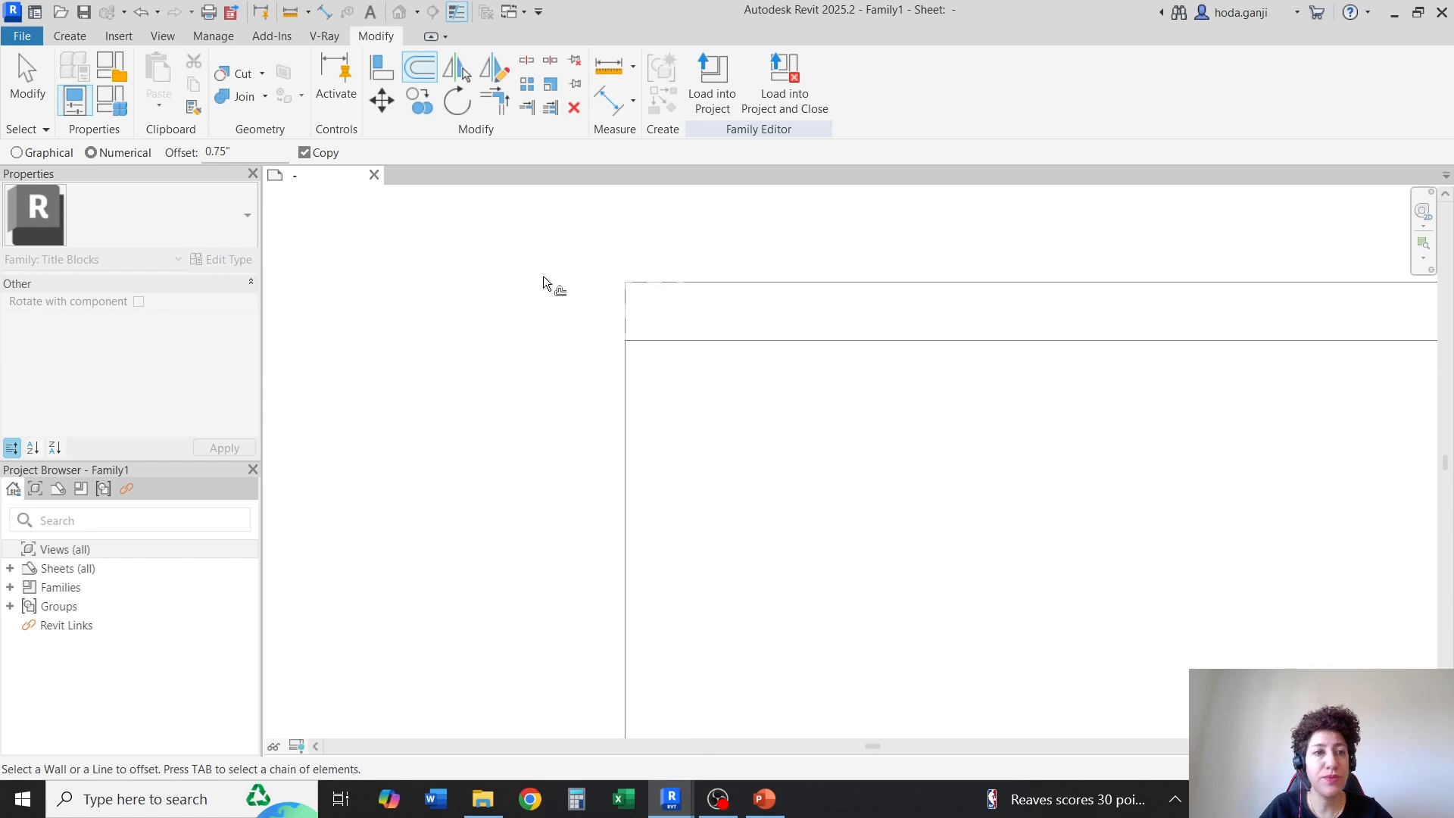
left_click_drag(233, 149, 147, 142)
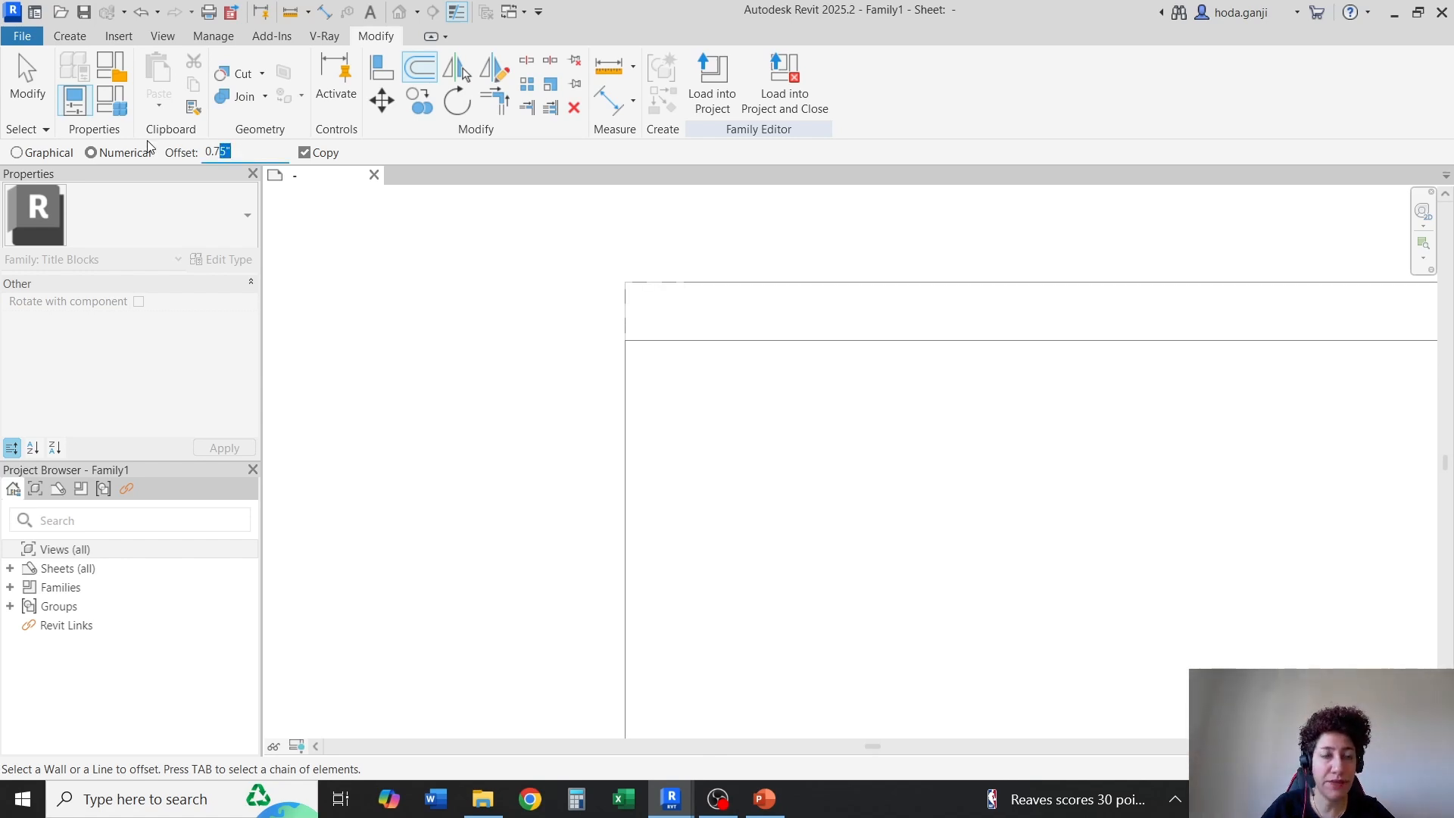
type("1.2")
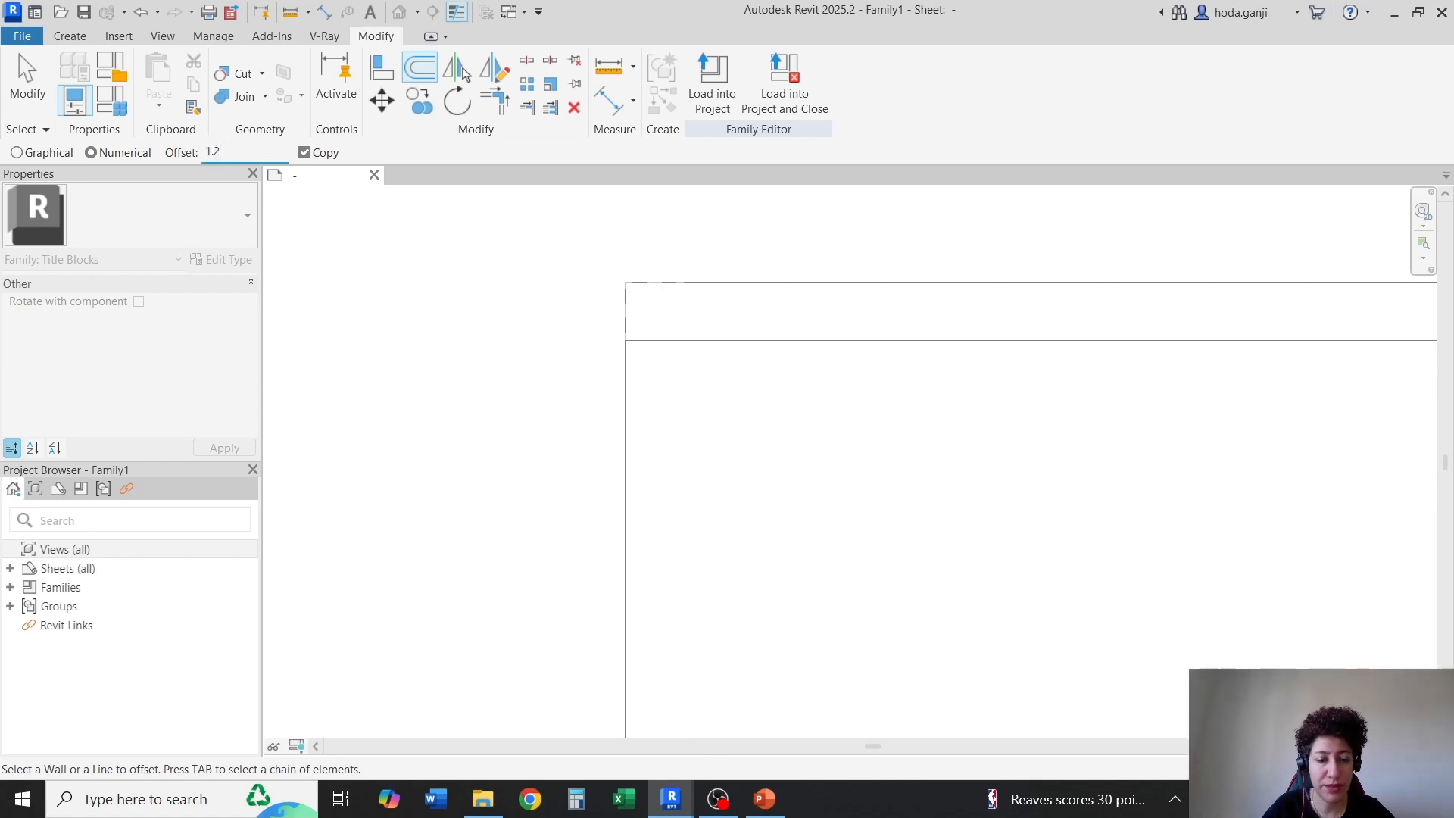
type("5")
key("Return")
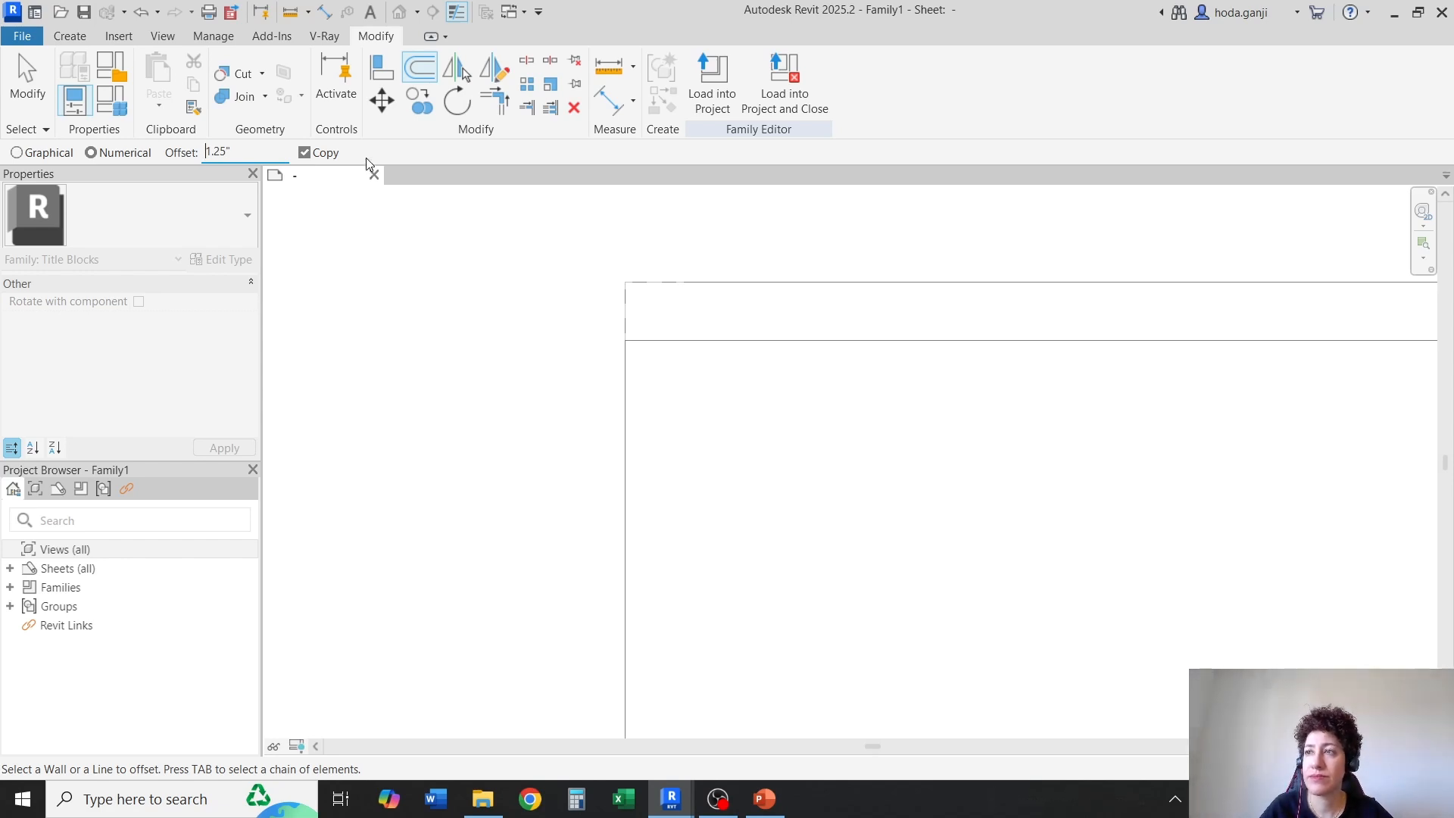
left_click(627, 430)
scroll(497, 383, "down", 4)
key("Escape")
scroll(514, 365, "up", 3)
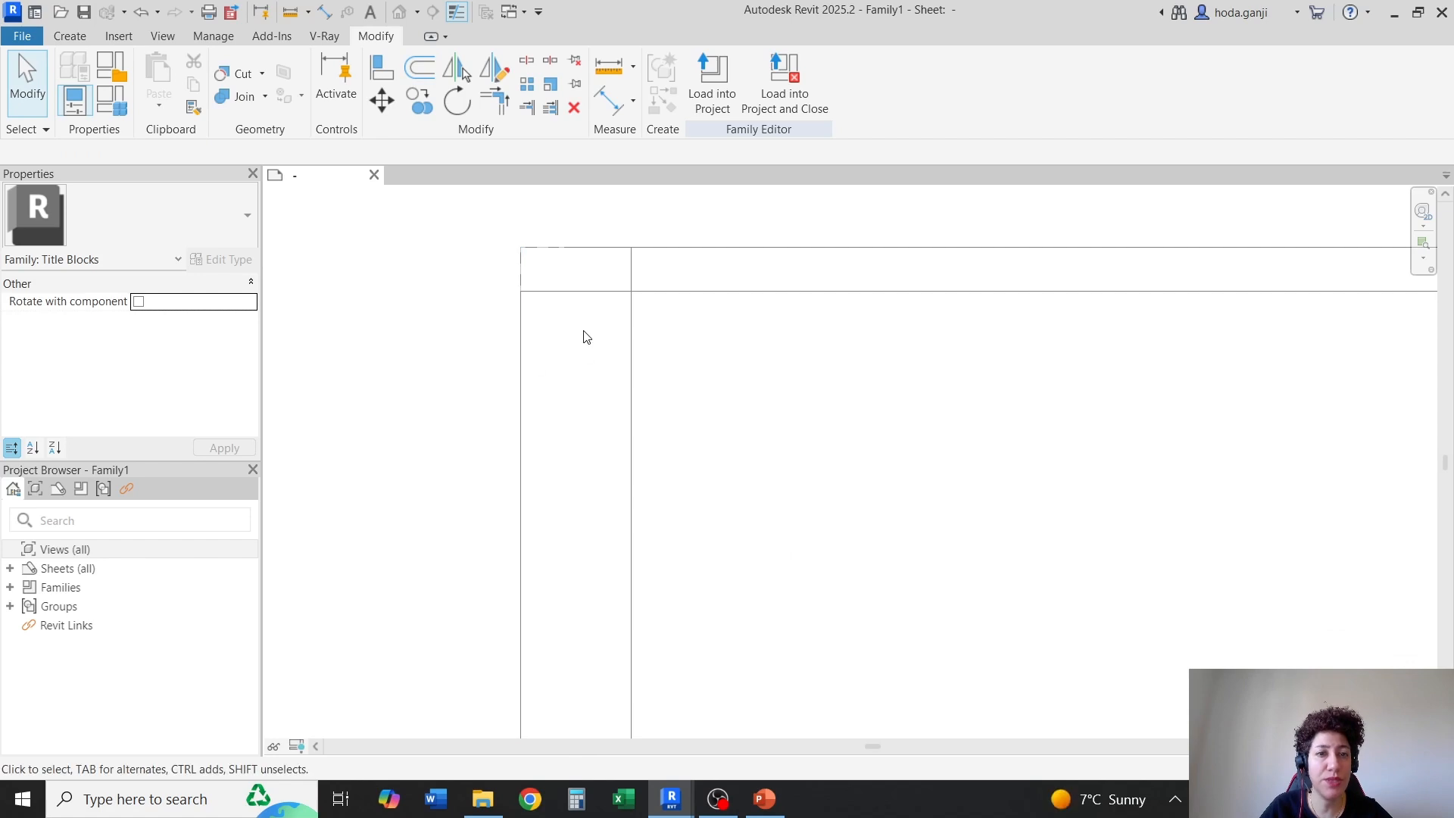
Trim the left and bottom offset lines to a clean corner at the lower left of the inner border
scroll(580, 303, "down", 4)
scroll(583, 335, "up", 4)
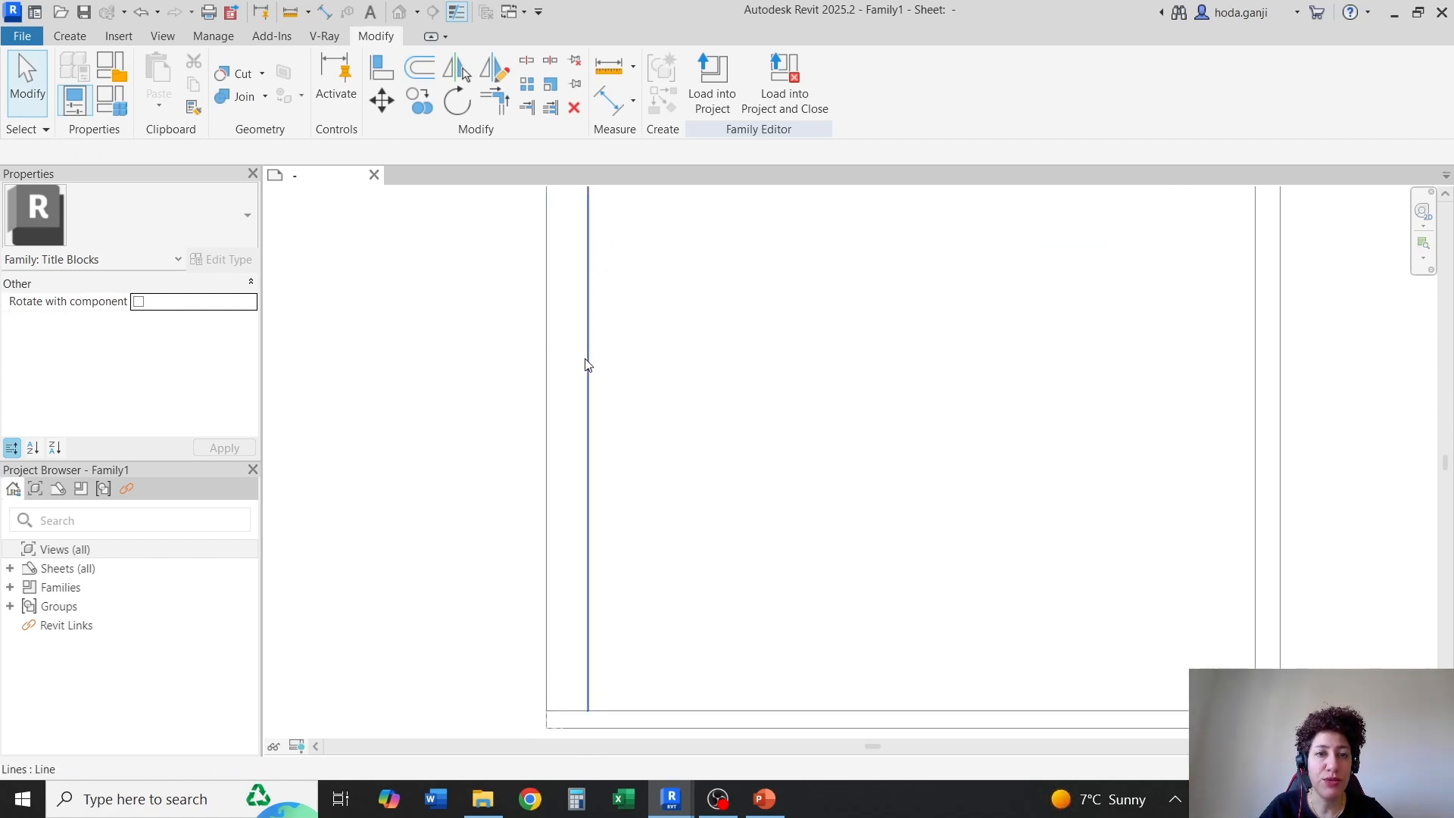
scroll(552, 720, "up", 2)
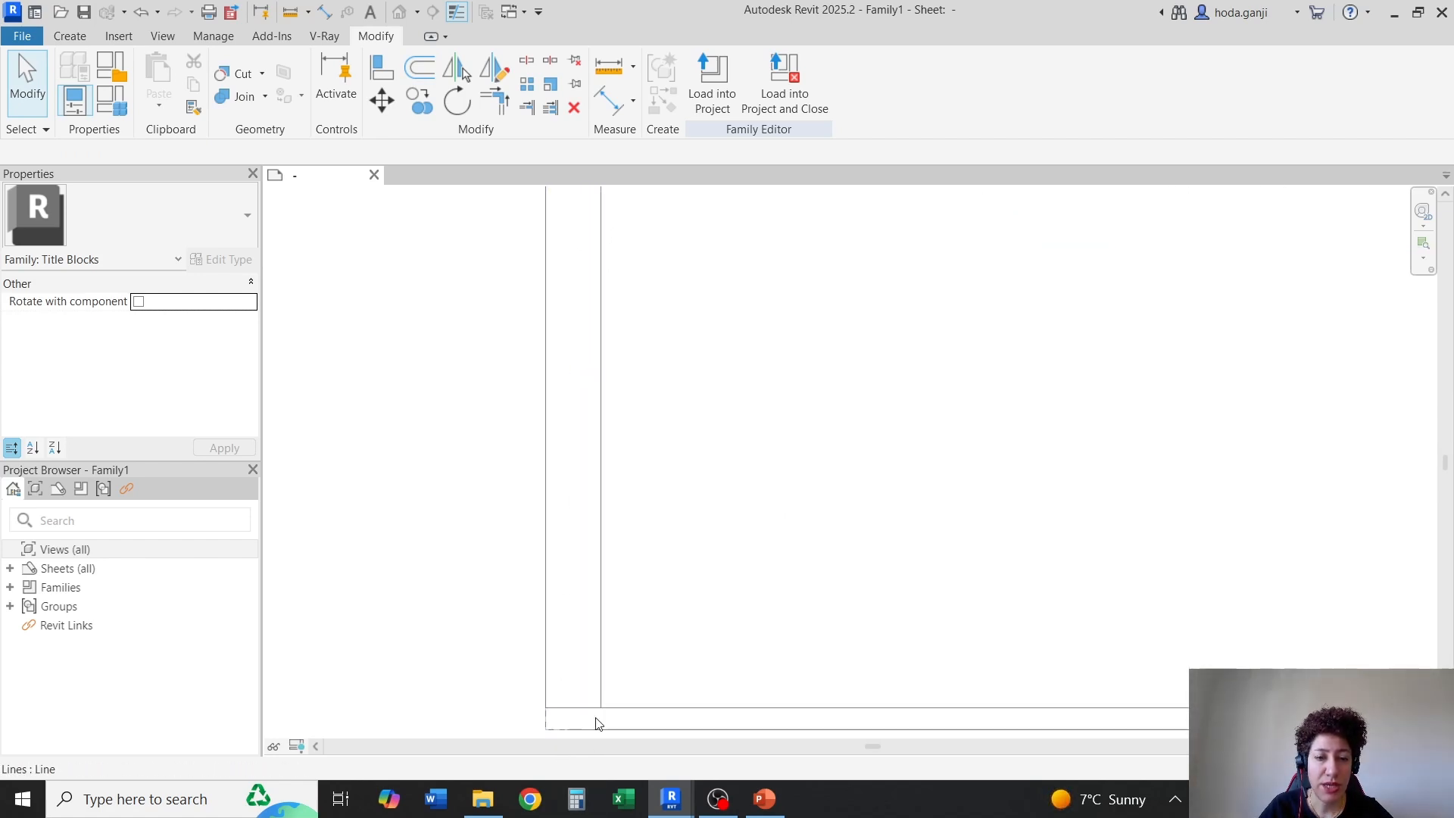
scroll(594, 720, "up", 5)
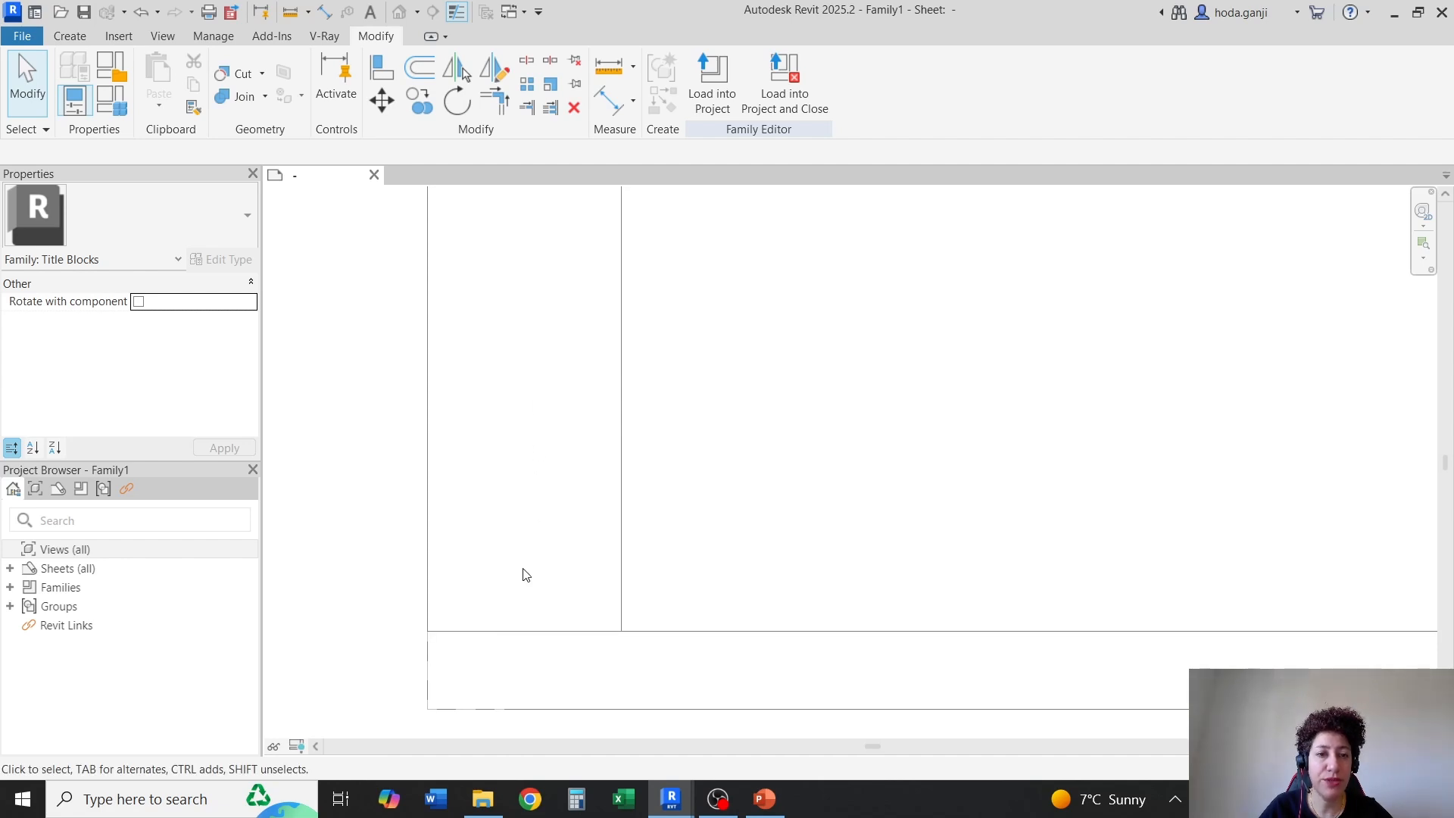
scroll(528, 553, "up", 4)
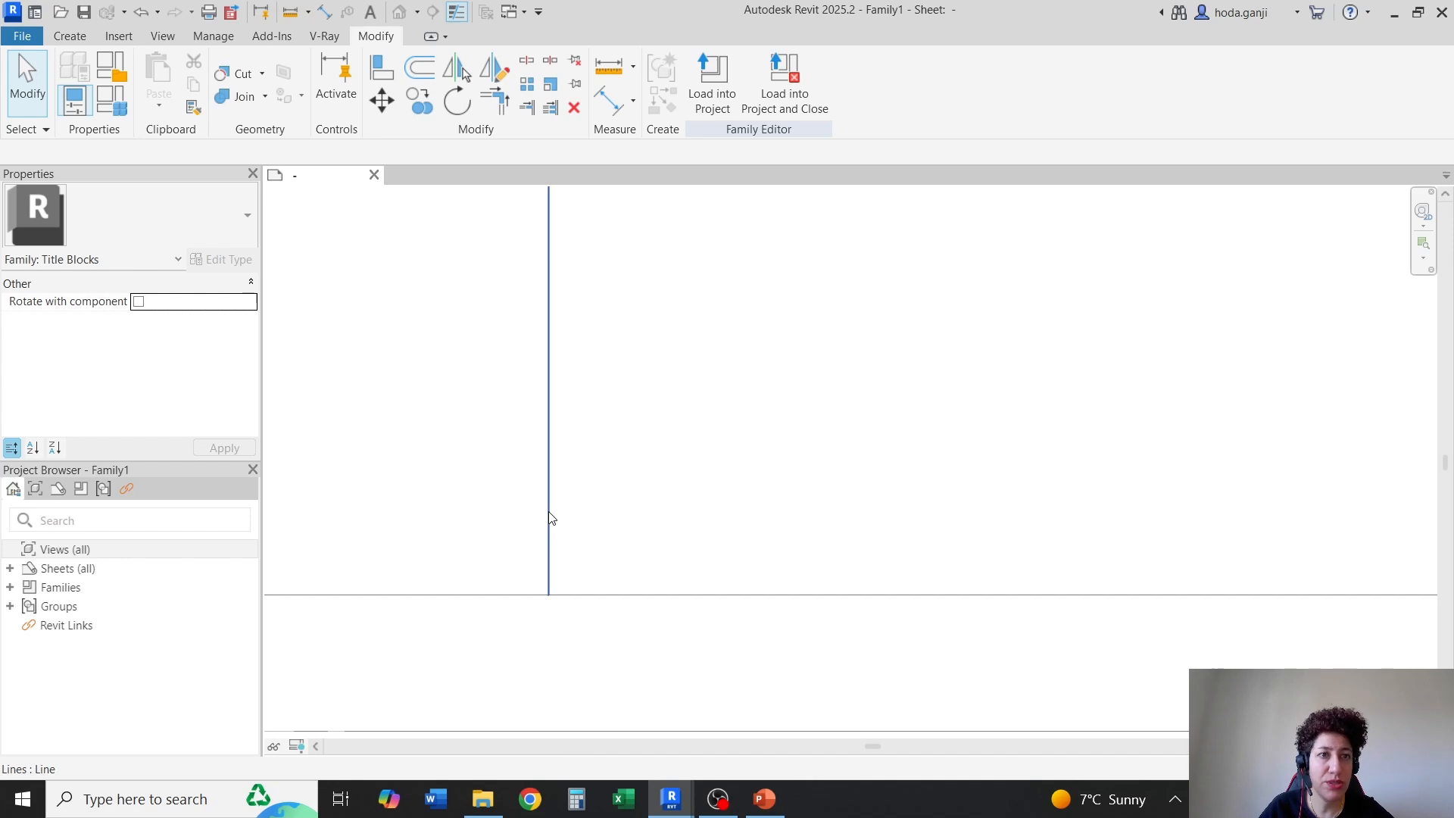
key("t")
key("r")
left_click(586, 597)
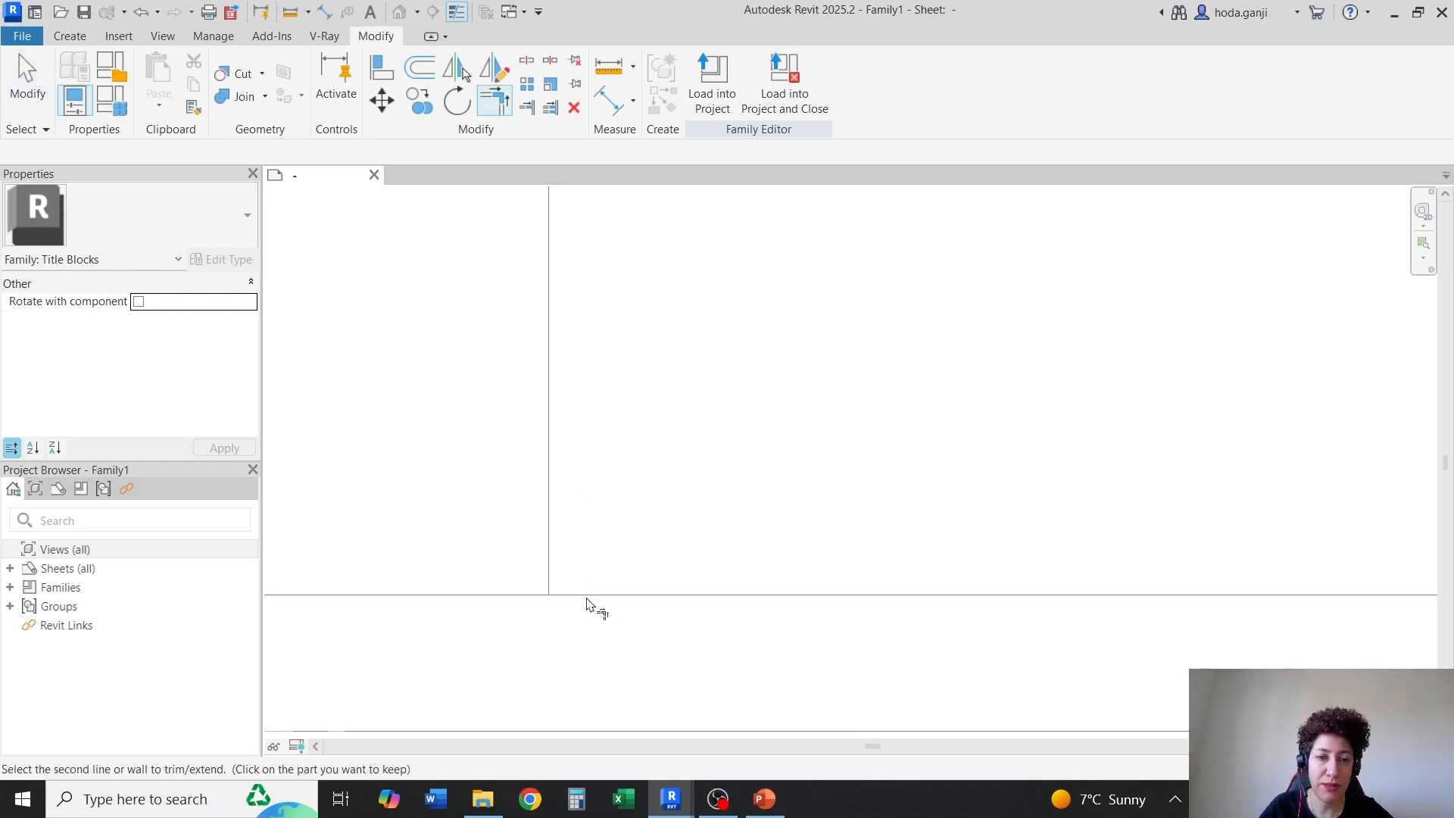
left_click(556, 563)
left_click(552, 556)
left_click(593, 606)
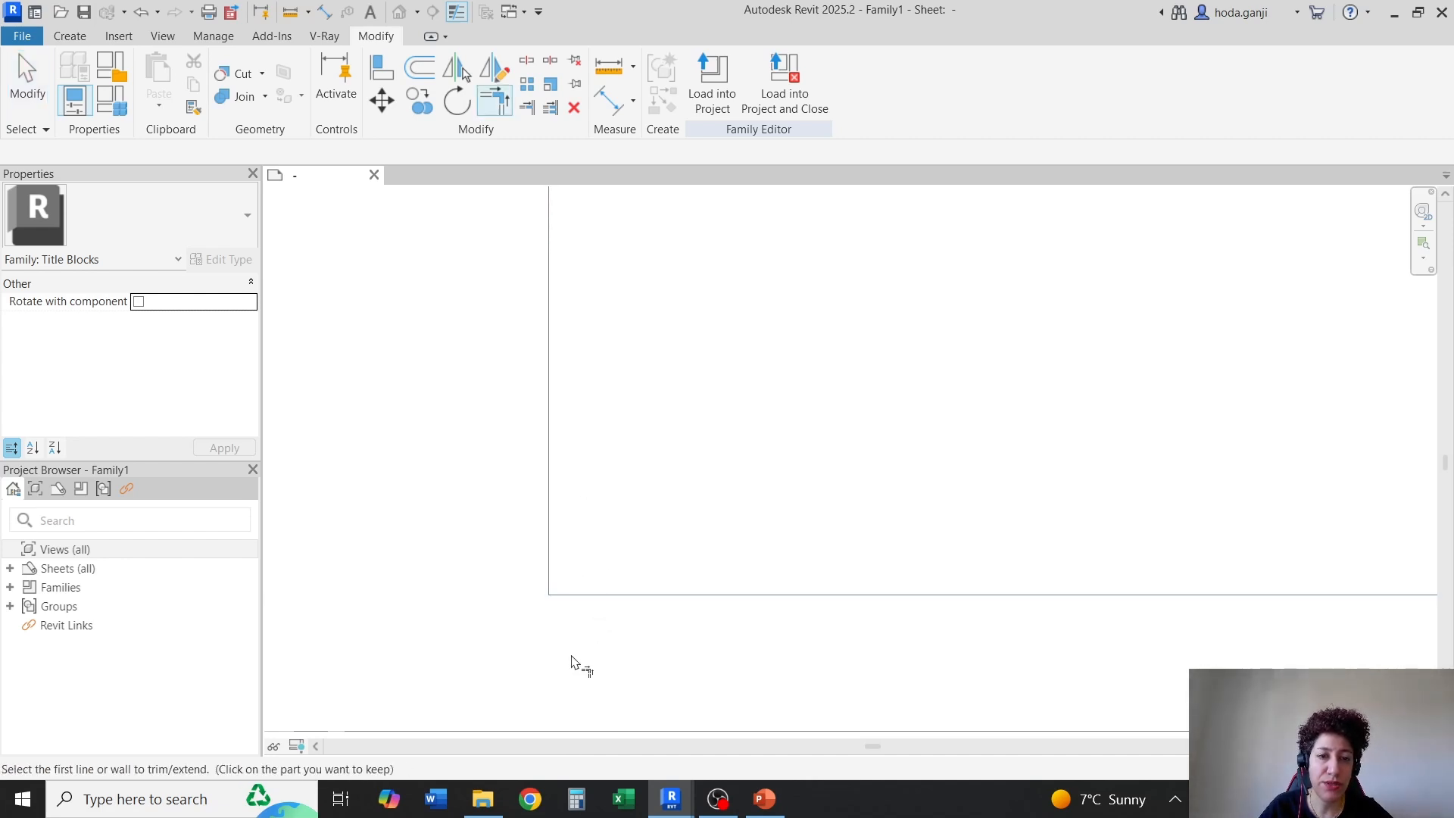
Trim the inner border's upper-left and upper-right corners so the top offset line meets both side lines cleanly
scroll(564, 660, "down", 5)
scroll(565, 368, "up", 6)
left_click(571, 394)
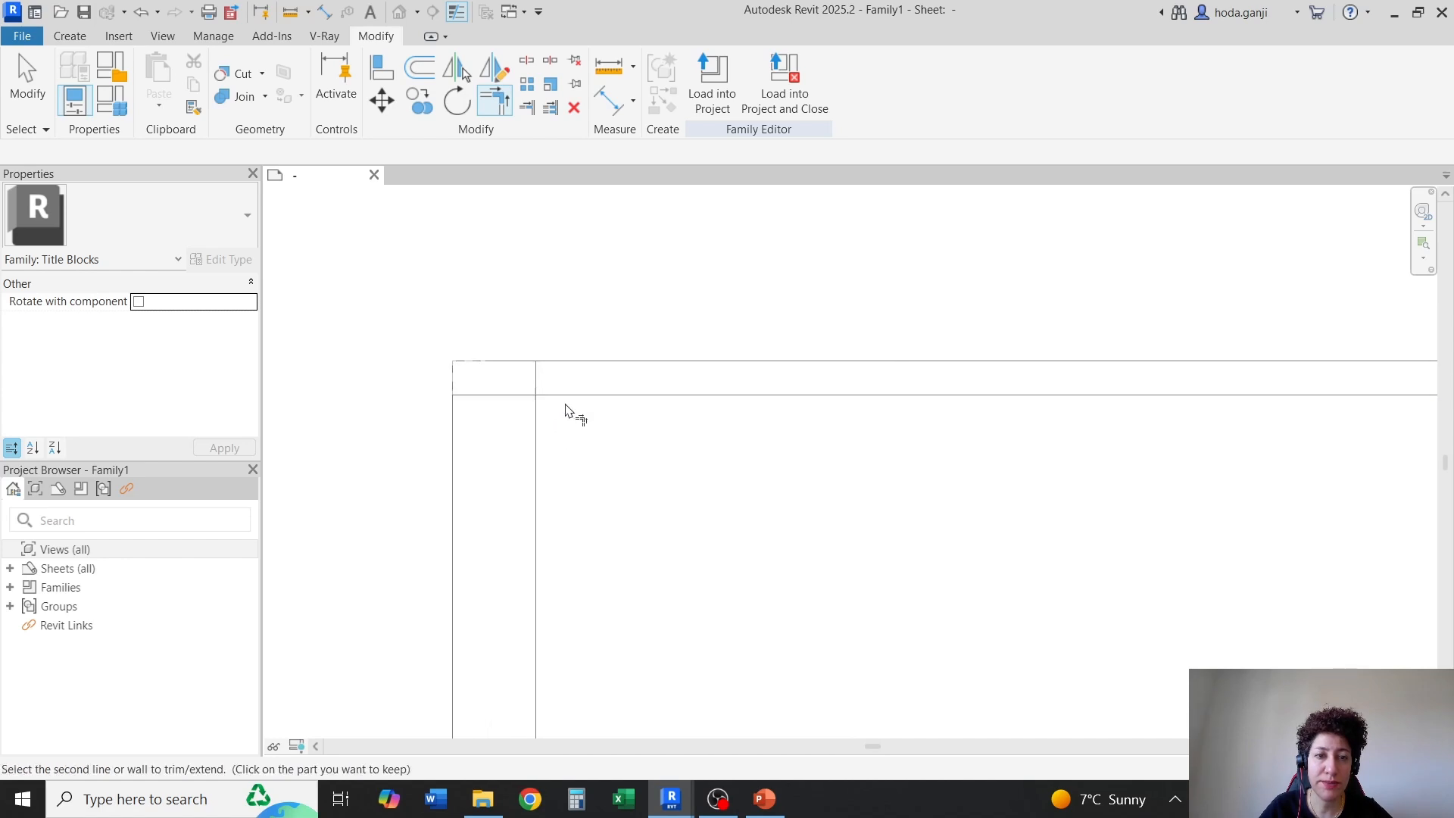
left_click(536, 415)
scroll(542, 416, "down", 5)
scroll(1076, 402, "up", 4)
left_click(906, 376)
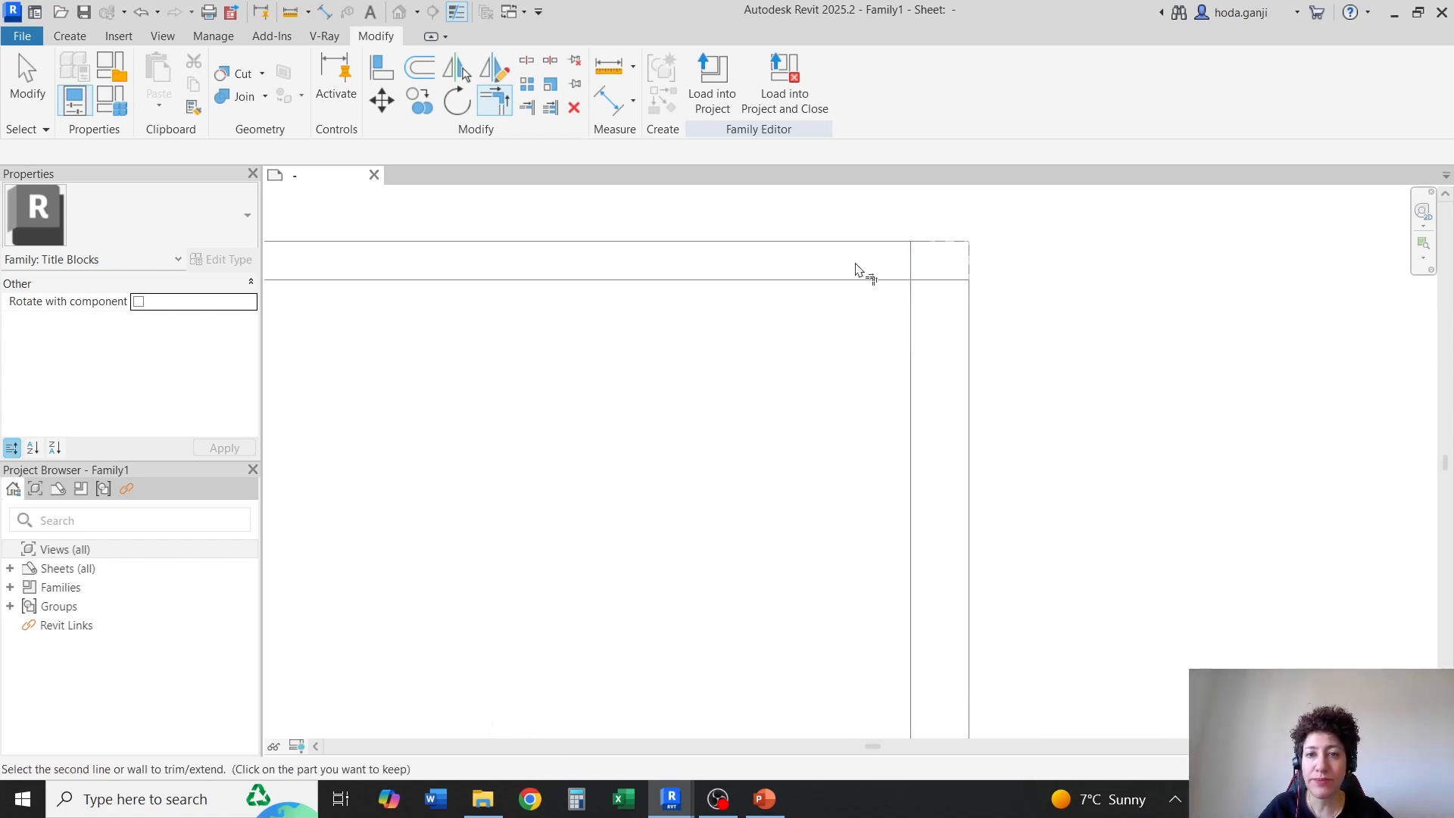
left_click(860, 280)
Trim the right and bottom offset lines to a corner at the inner border's lower right, and end trimming
scroll(941, 526, "down", 5)
scroll(902, 517, "up", 4)
left_click(900, 515)
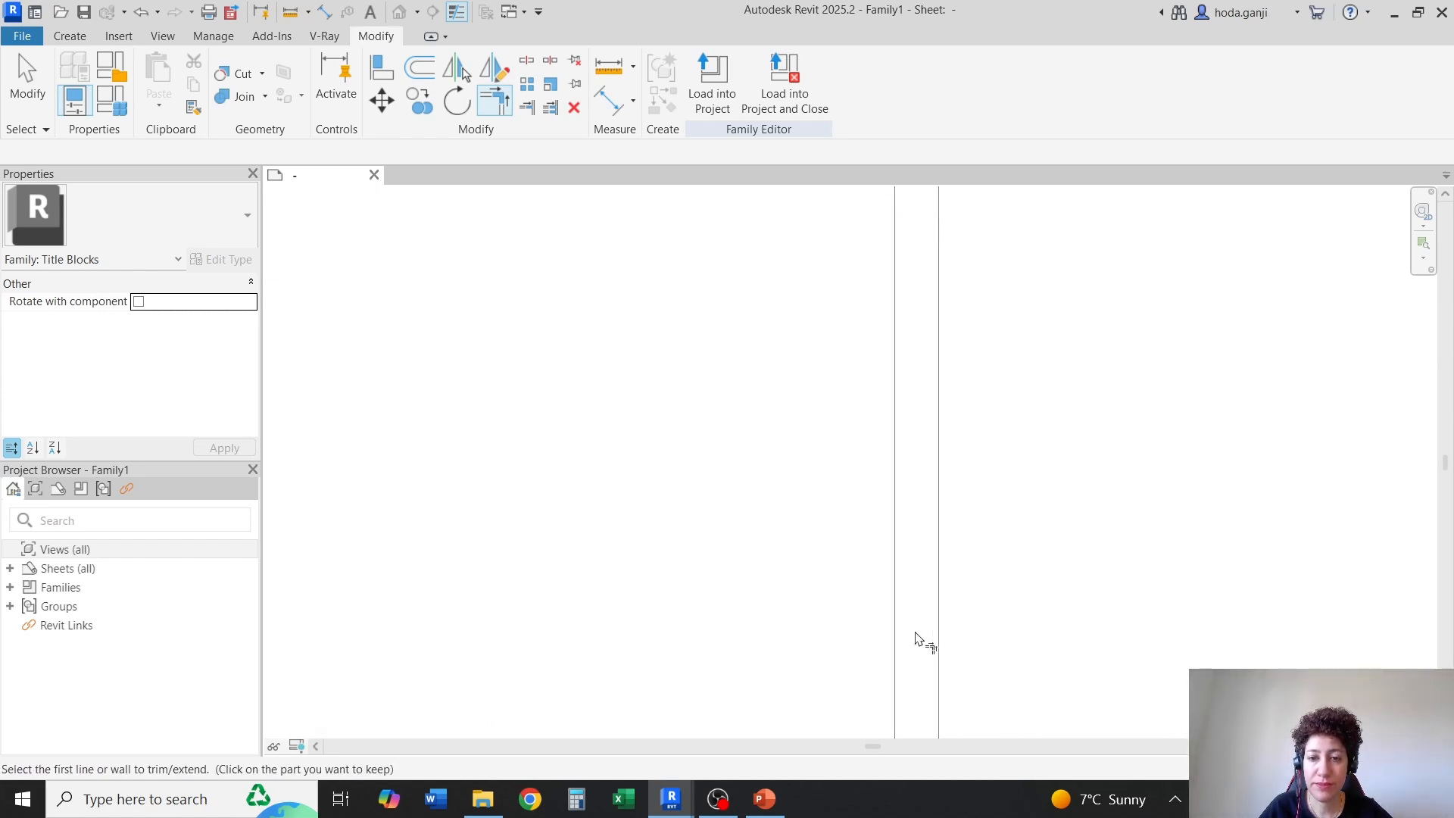
scroll(915, 606, "down", 5)
scroll(912, 633, "up", 4)
left_click(884, 664)
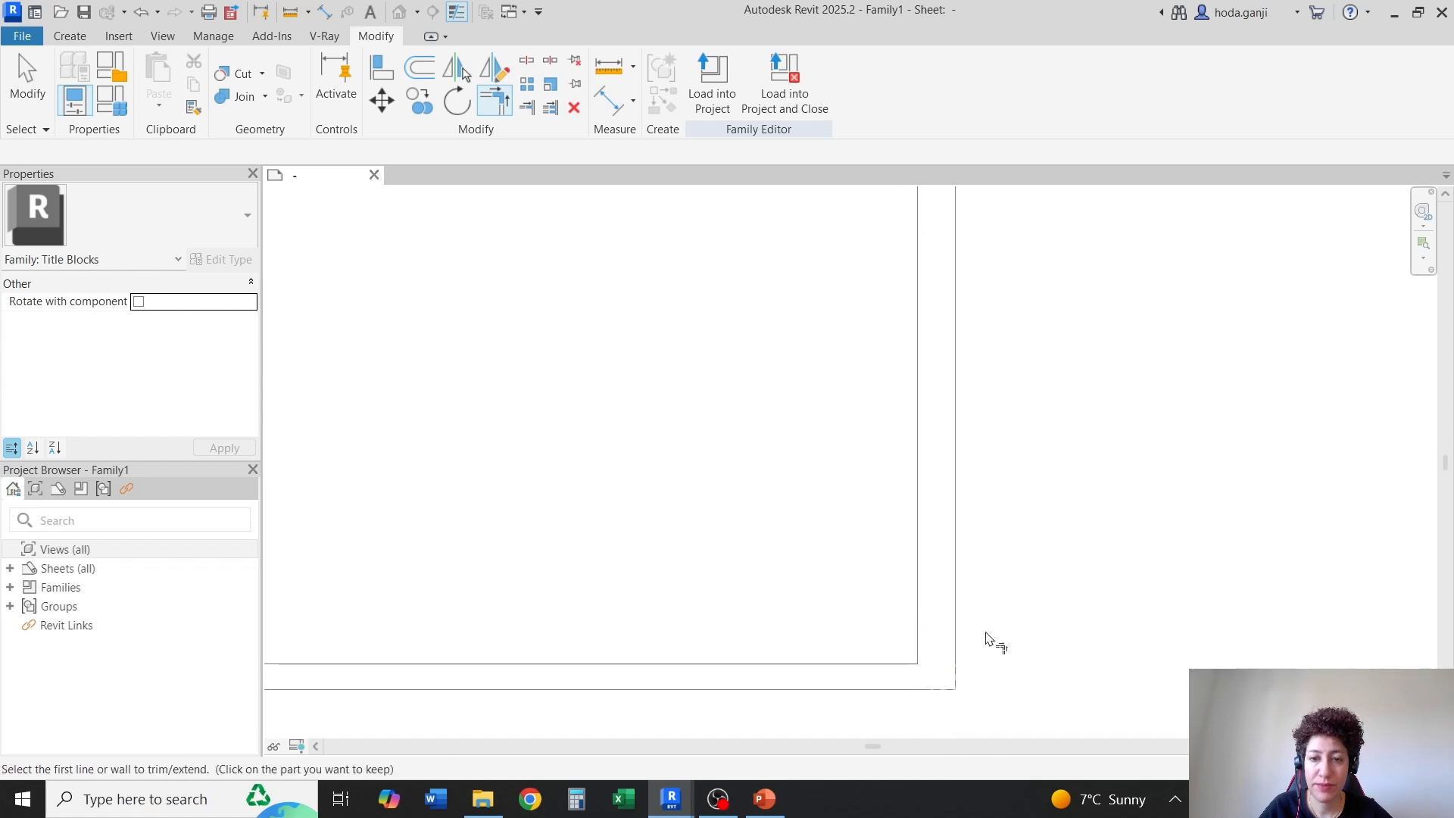
scroll(990, 639, "down", 5)
key("Escape")
Change the subcategory of the whole inner border chain of four lines to <Wide Lines>
key("Tab")
left_click(558, 517)
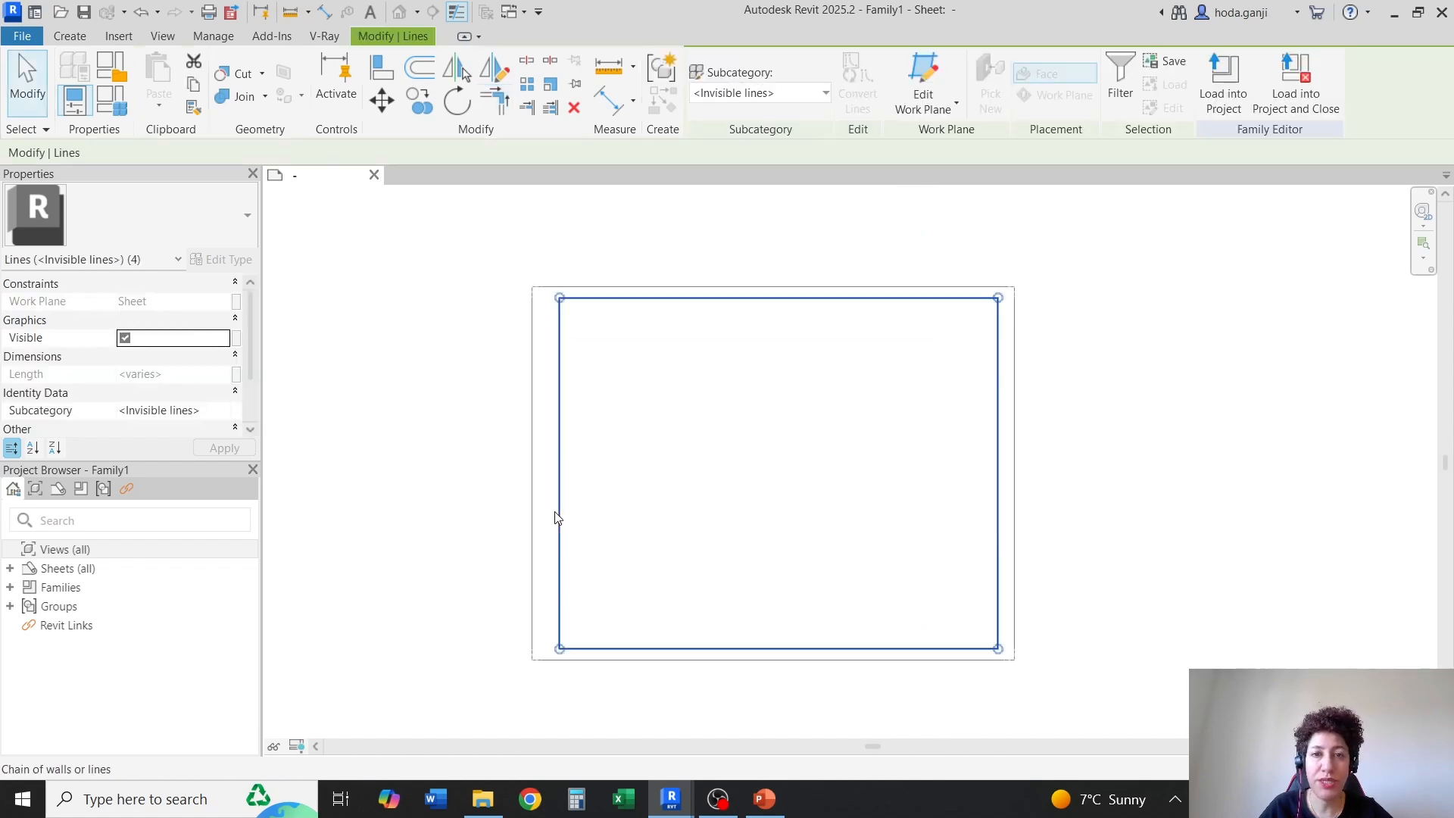
left_click(797, 92)
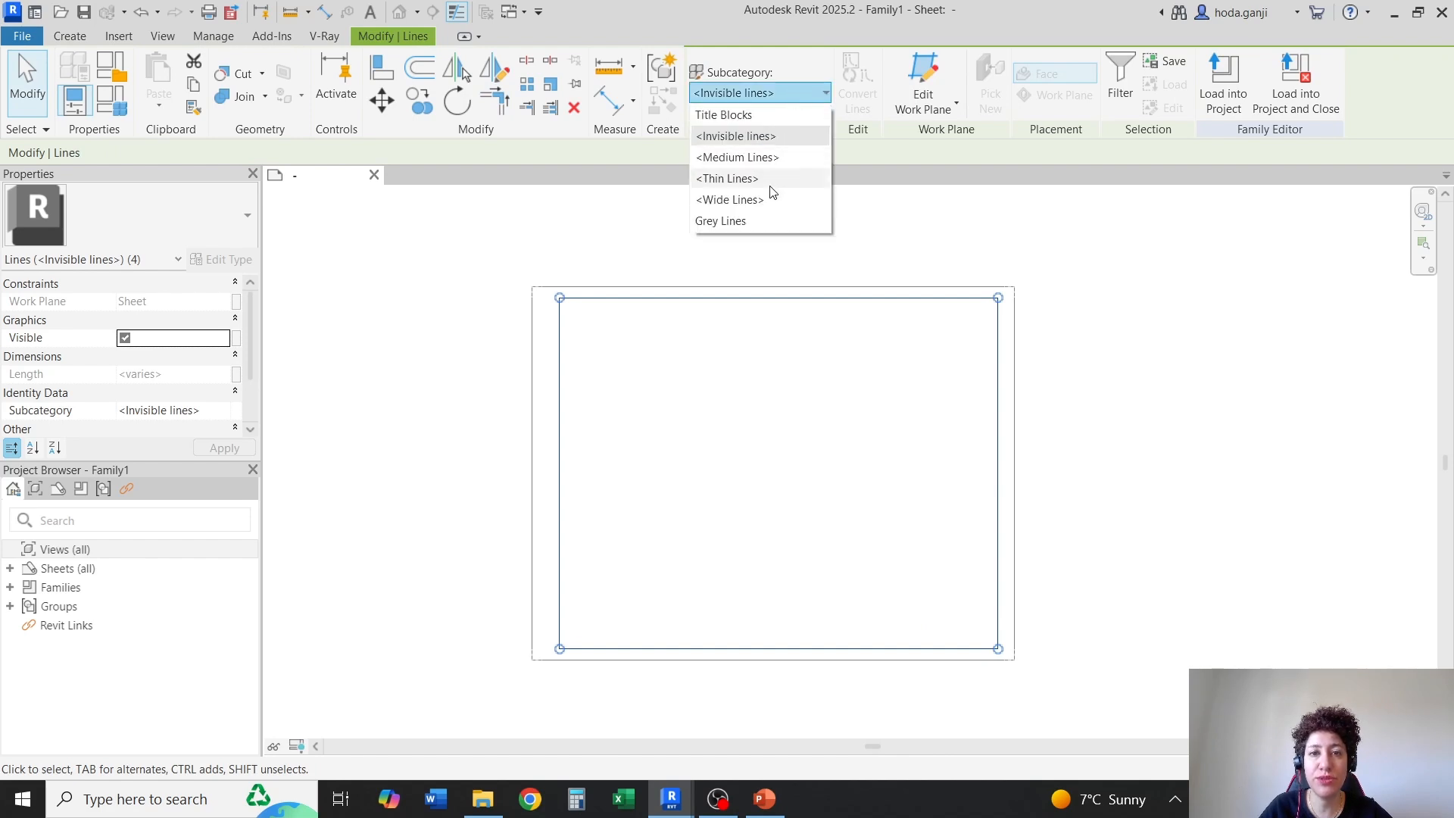
left_click(765, 199)
key("Escape")
Turn off Thin Lines display to show the inner border at its real line weight
scroll(526, 347, "up", 4)
scroll(517, 353, "up", 3)
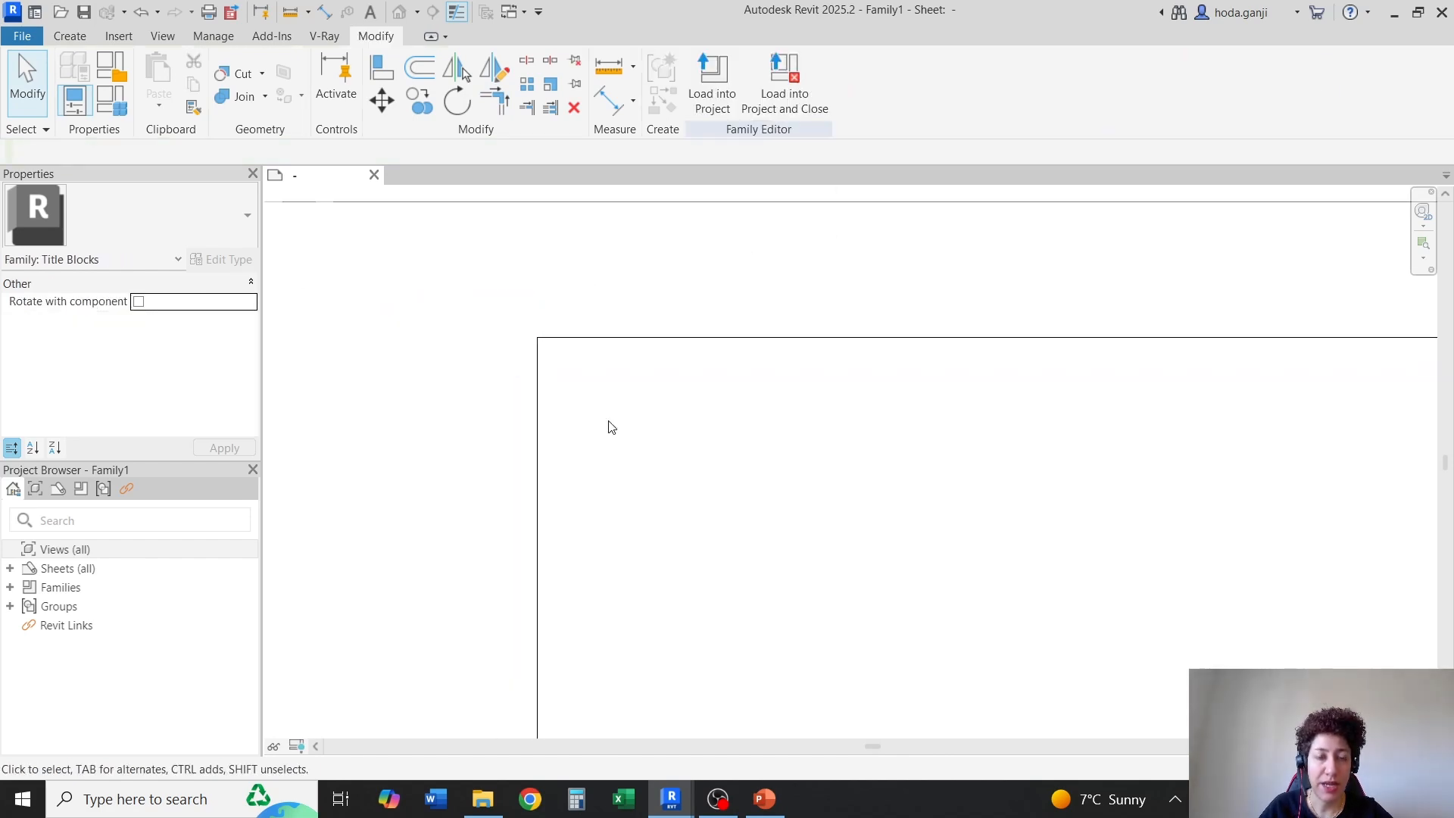
key("t")
key("l")
scroll(538, 313, "down", 3)
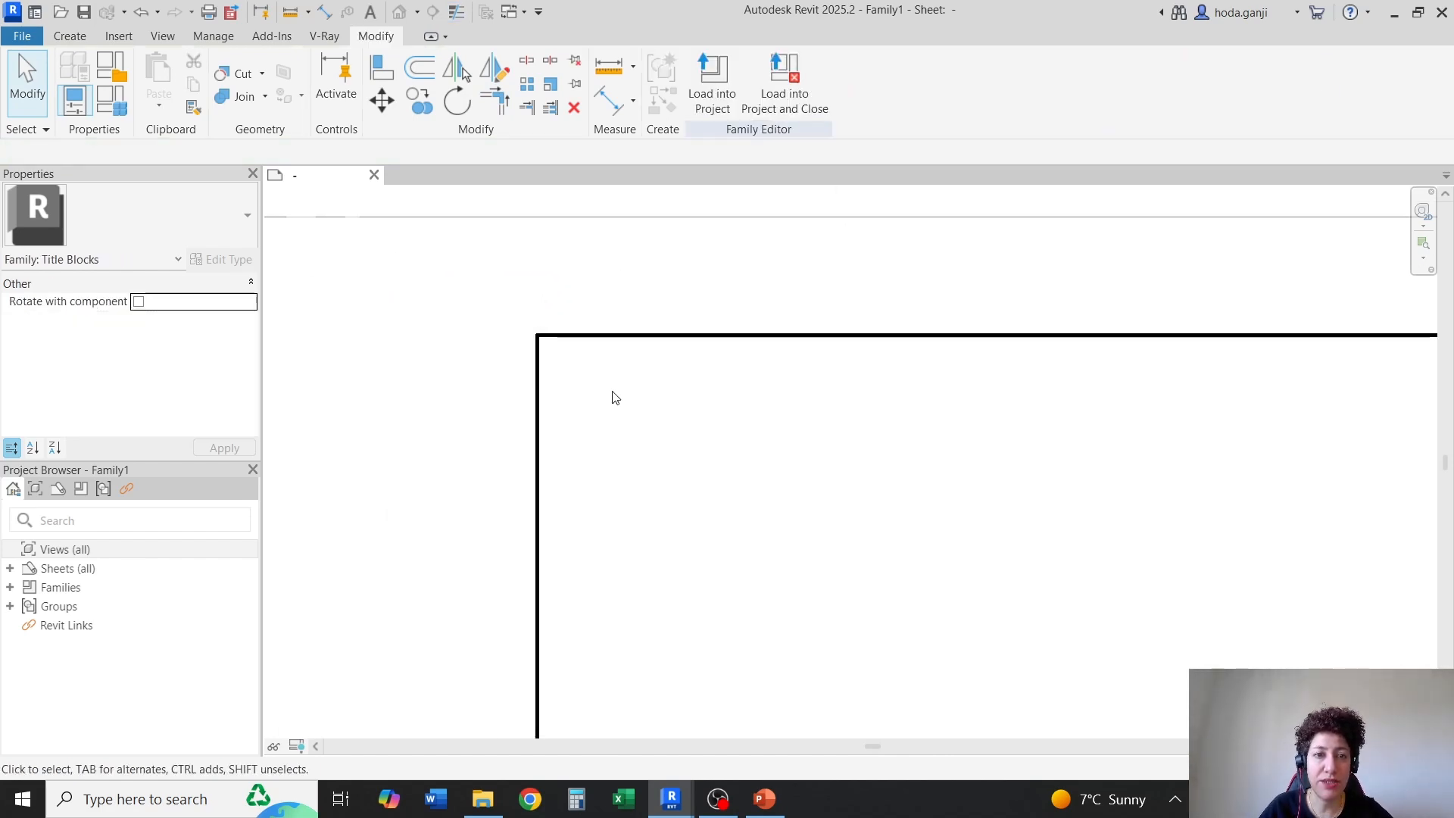
Dimension the inner border's overall width between its two side lines, placing the aligned dimension above the sheet outline
scroll(578, 351, "down", 3)
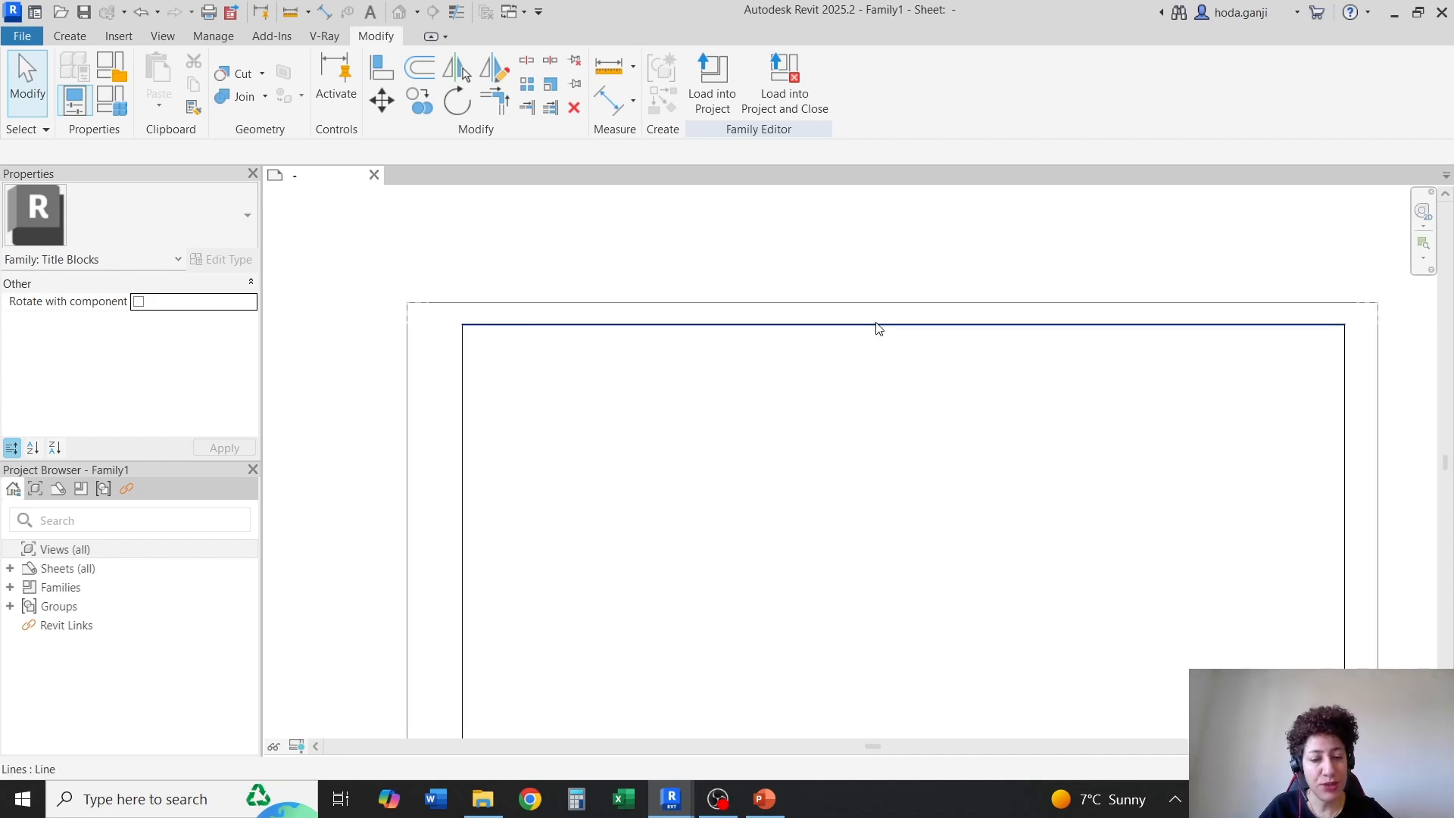
key("d")
key("i")
left_click(464, 352)
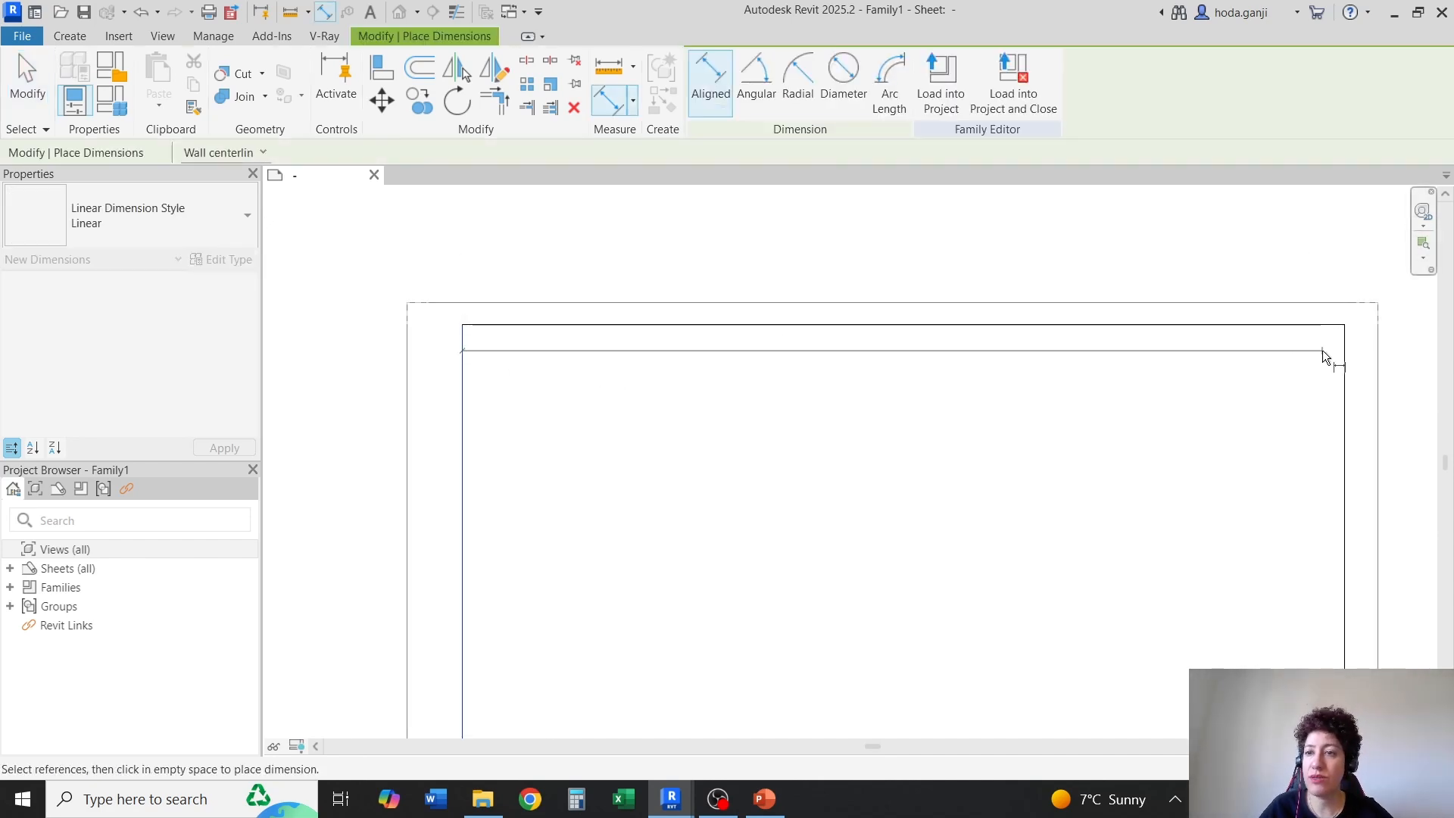
left_click(1345, 361)
left_click(1266, 259)
scroll(931, 267, "up", 4)
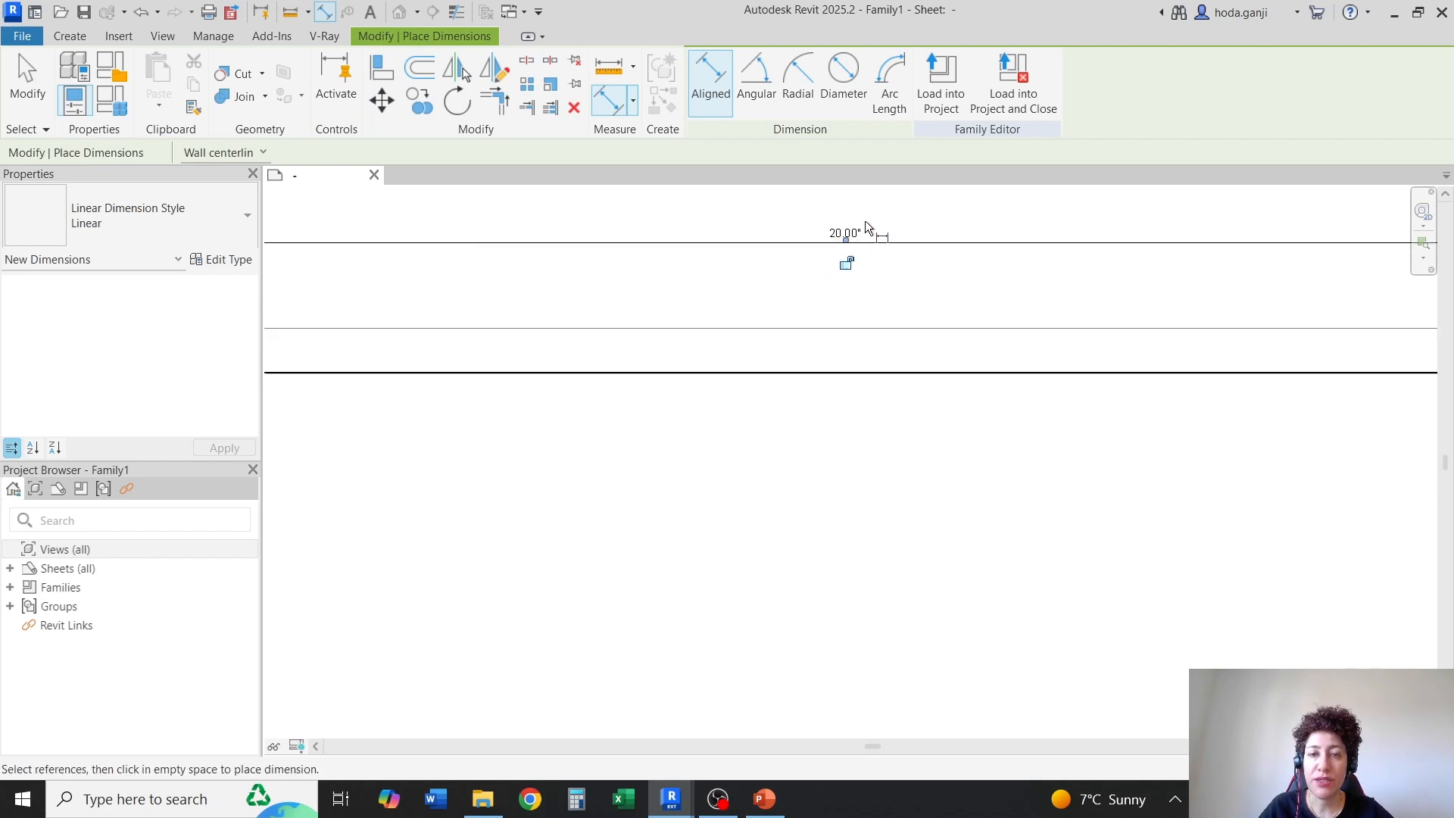
Dimension the inner border's height between its top and bottom lines, placing it outside the left edge, and end dimensioning
scroll(859, 231, "down", 6)
scroll(709, 242, "up", 1)
left_click(709, 242)
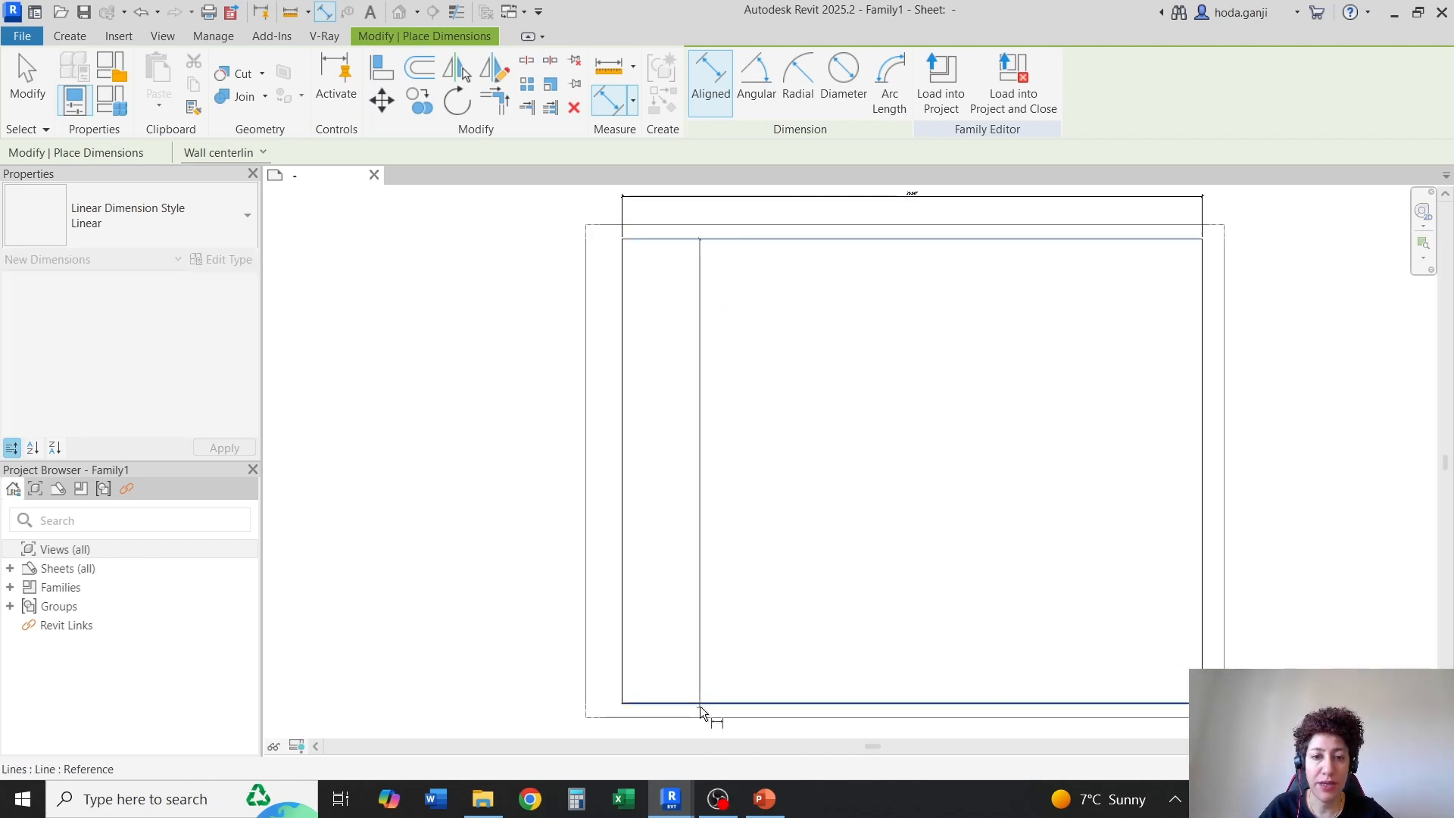
scroll(533, 460, "up", 2)
scroll(533, 460, "up", 3)
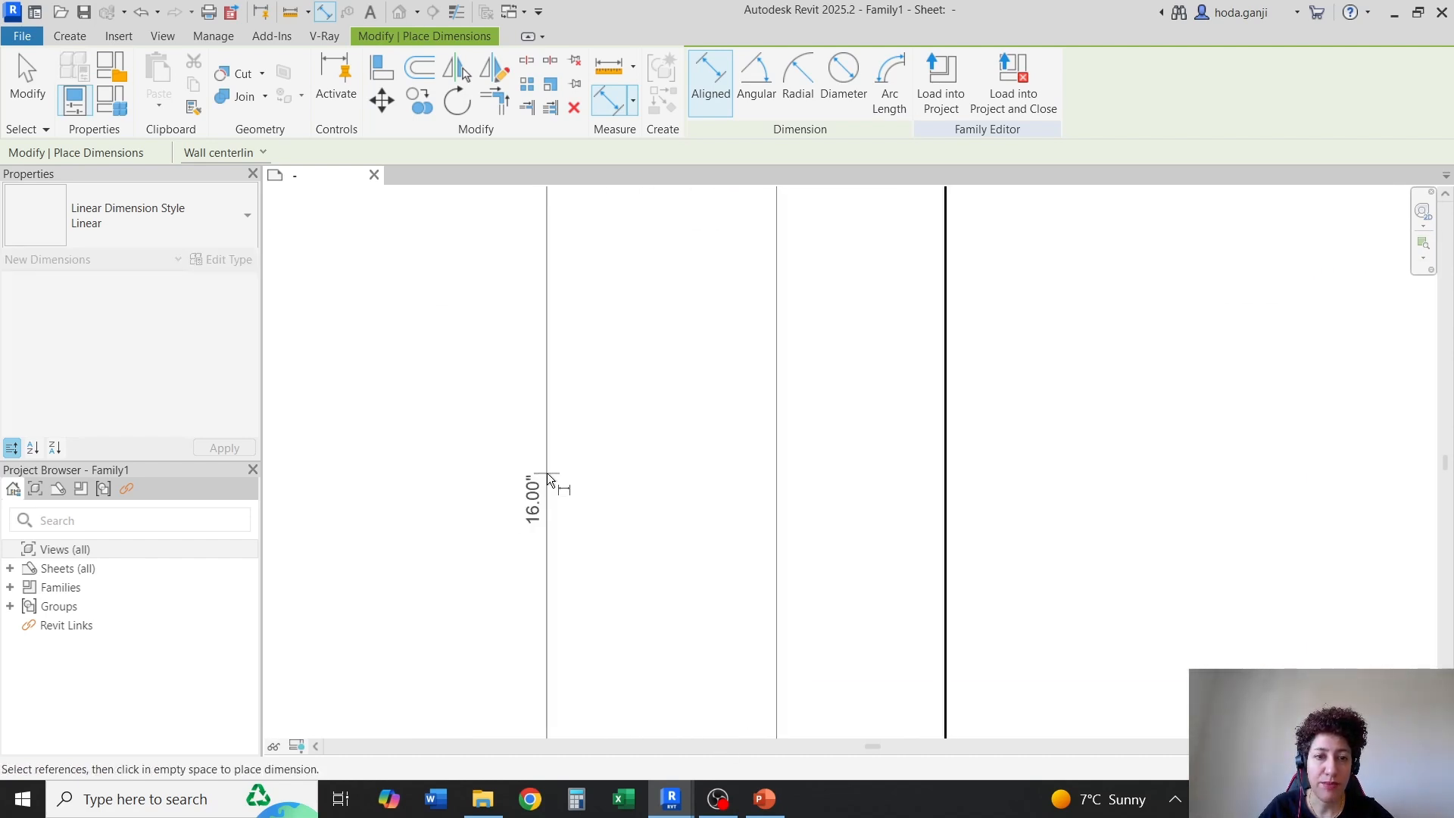
left_click(547, 472)
scroll(501, 474, "down", 3)
scroll(501, 474, "down", 2)
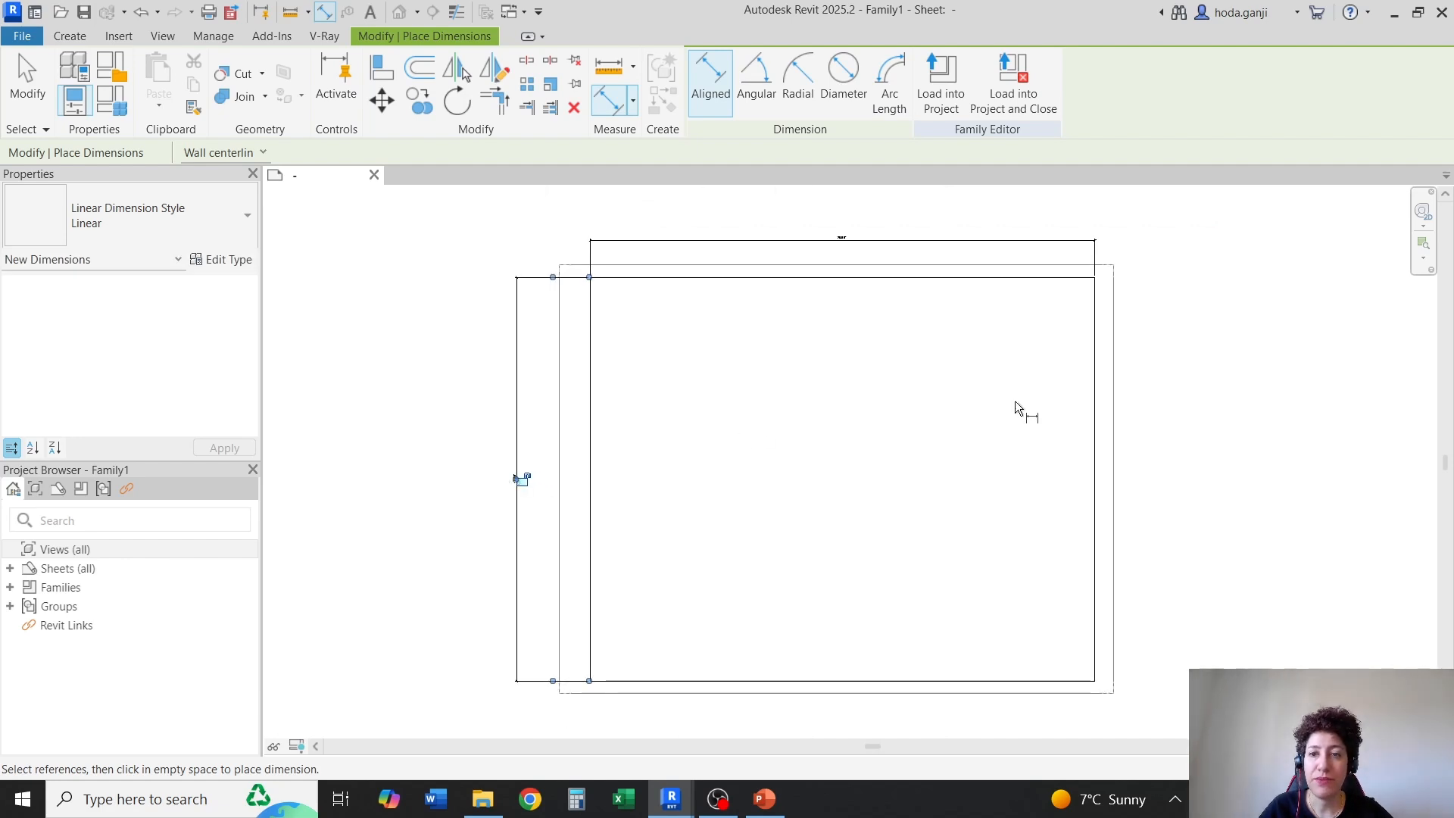
key("Escape")
key("Escape")
Copy the inner border's right vertical line 2" to the left to form a vertical title strip
scroll(1113, 298, "up", 5)
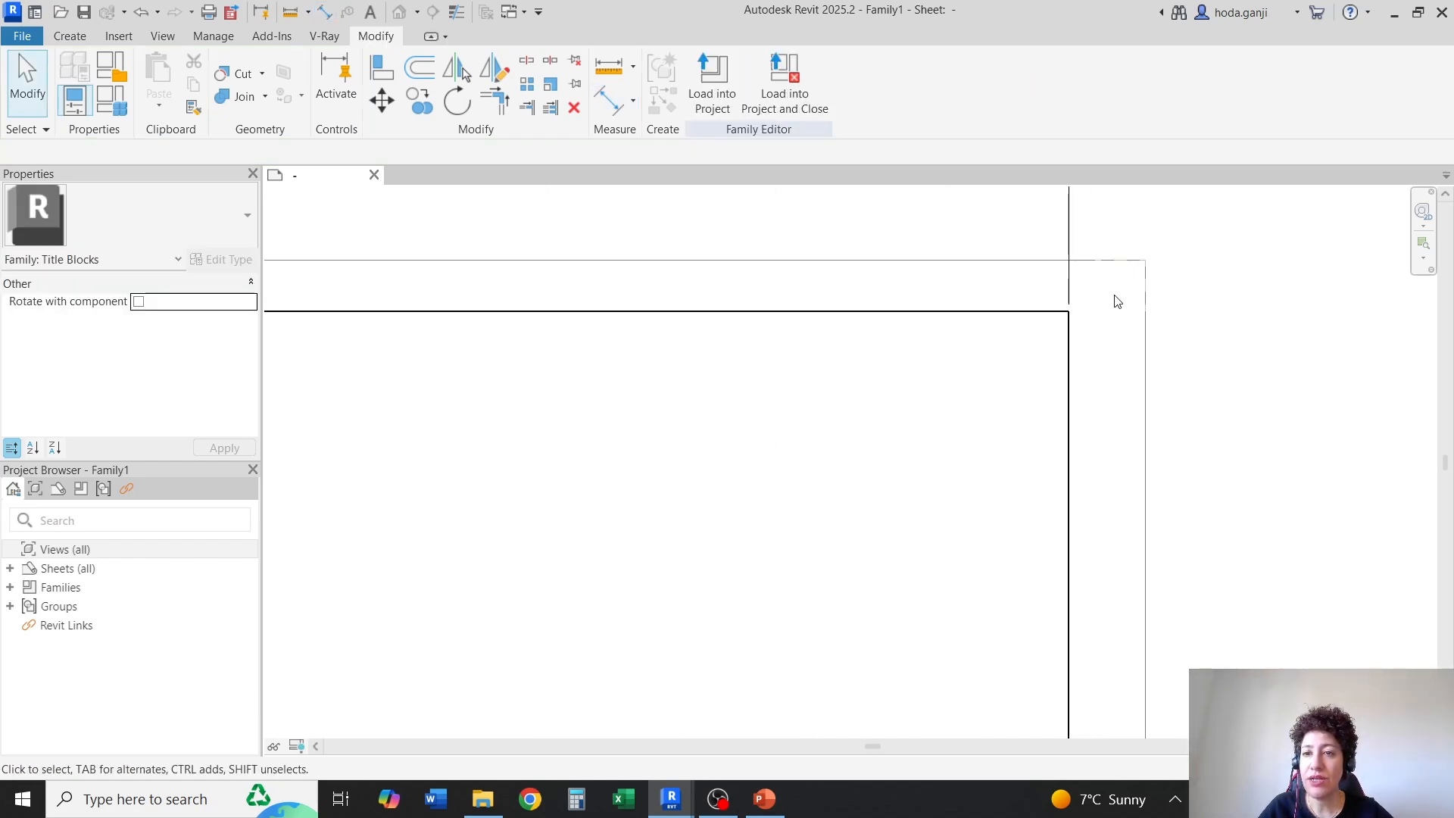
left_click(1019, 391)
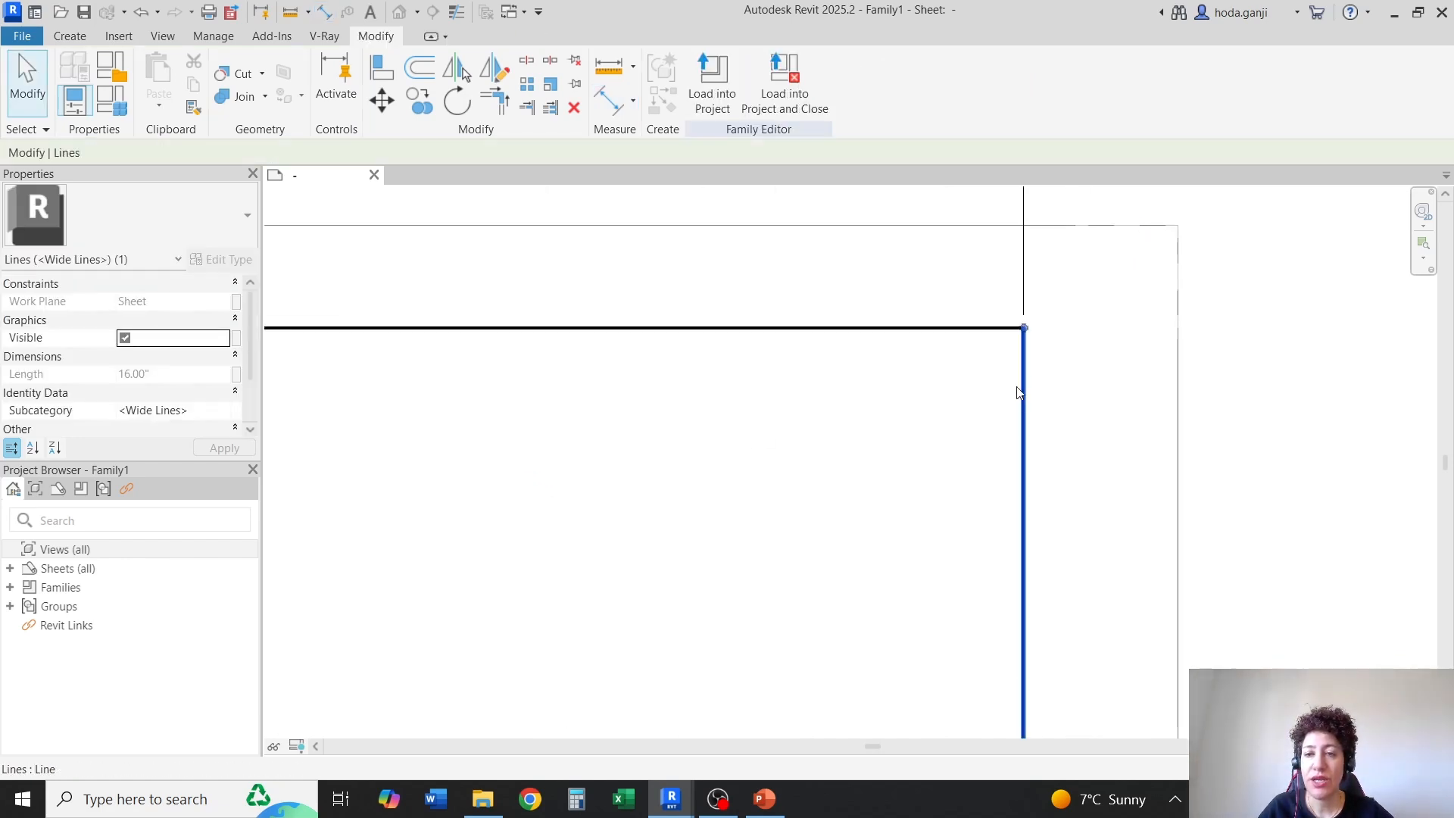
left_click(420, 101)
left_click(1023, 328)
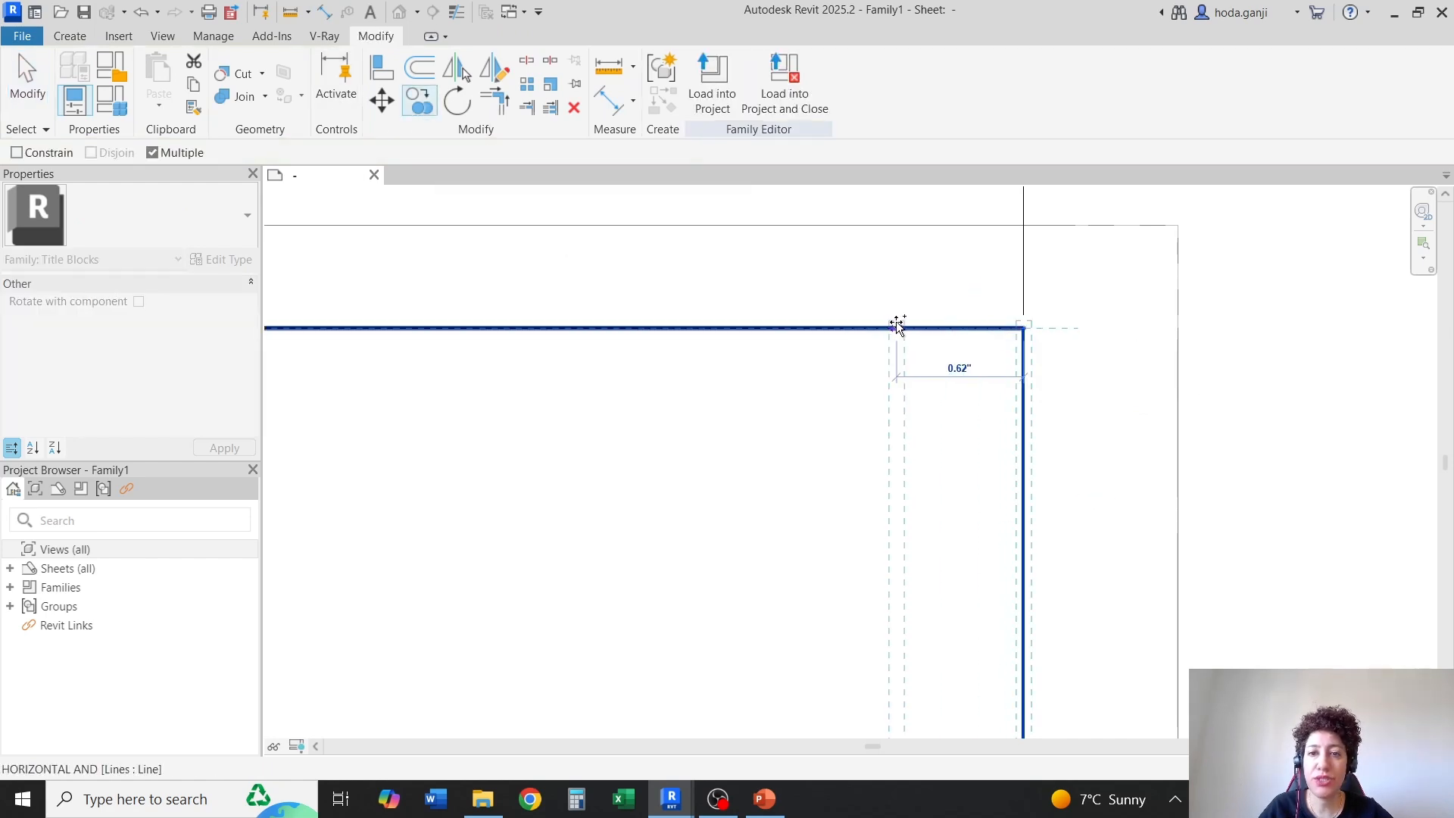
type("2\"")
key("Return")
key("Escape")
key("Escape")
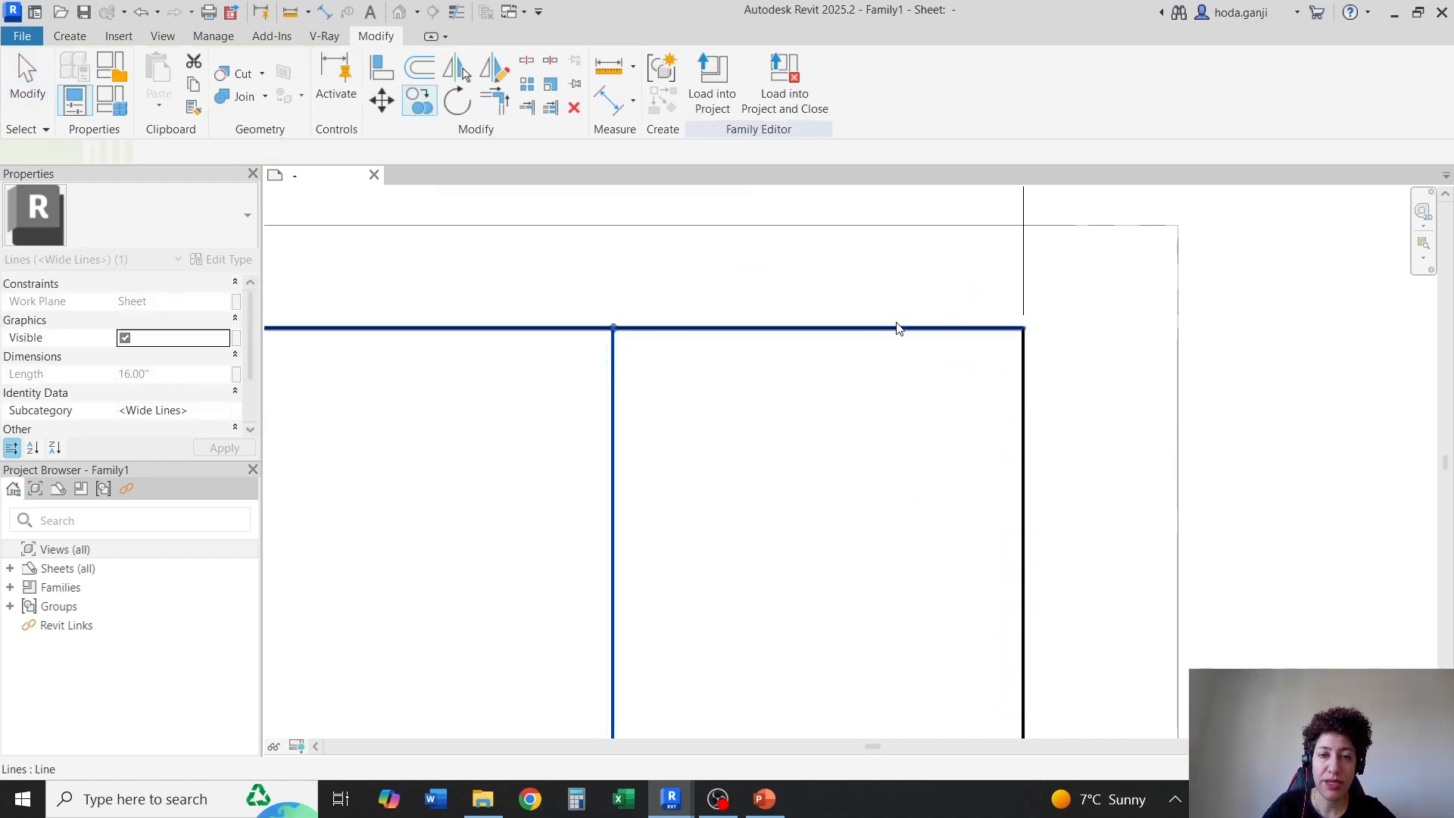
Dimension the width of the title strip between its two vertical lines, placing the dimension above the border, and end dimensioning
scroll(897, 277, "down", 4)
scroll(905, 333, "down", 2)
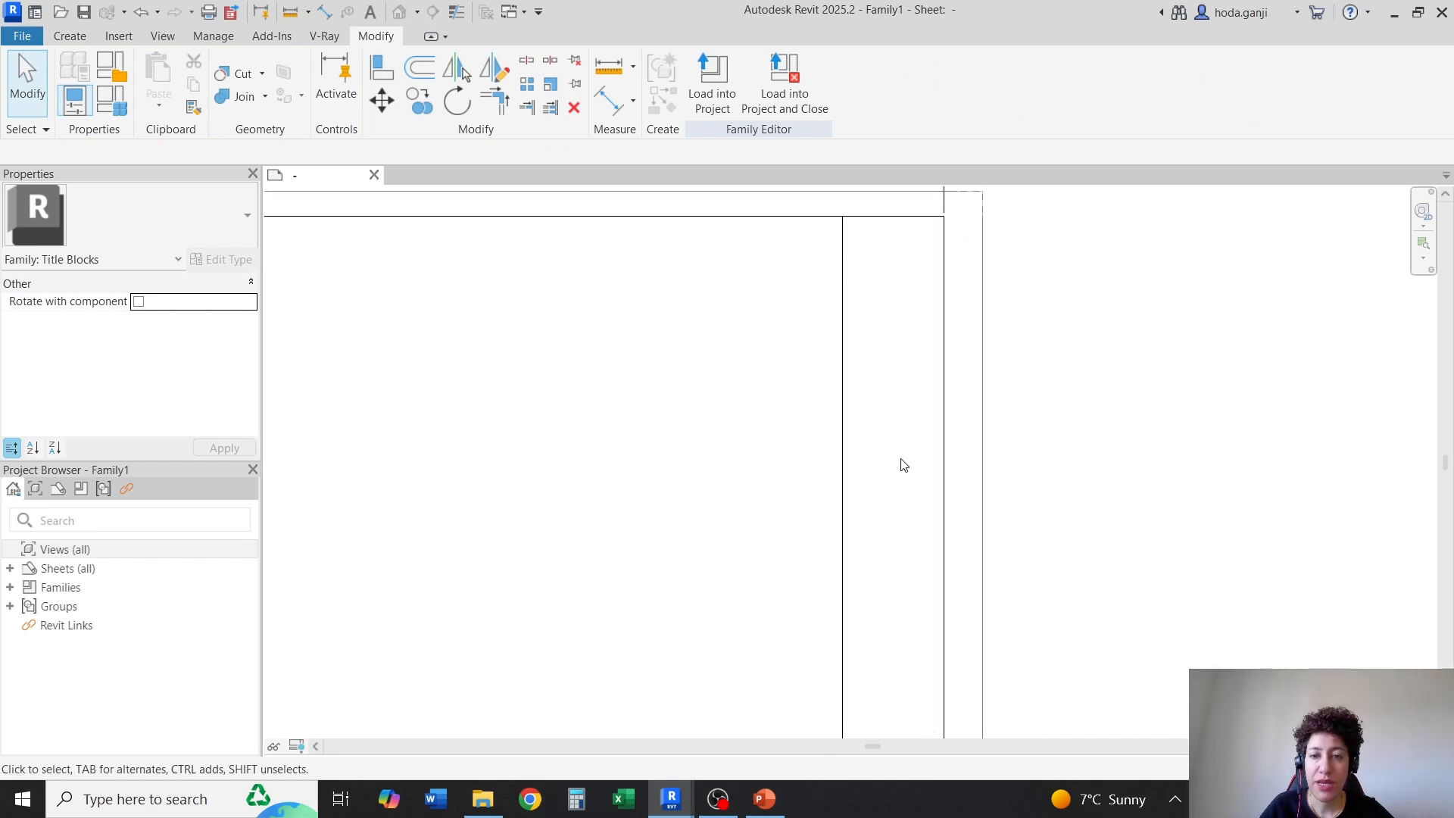
scroll(909, 530, "down", 3)
scroll(915, 544, "up", 2)
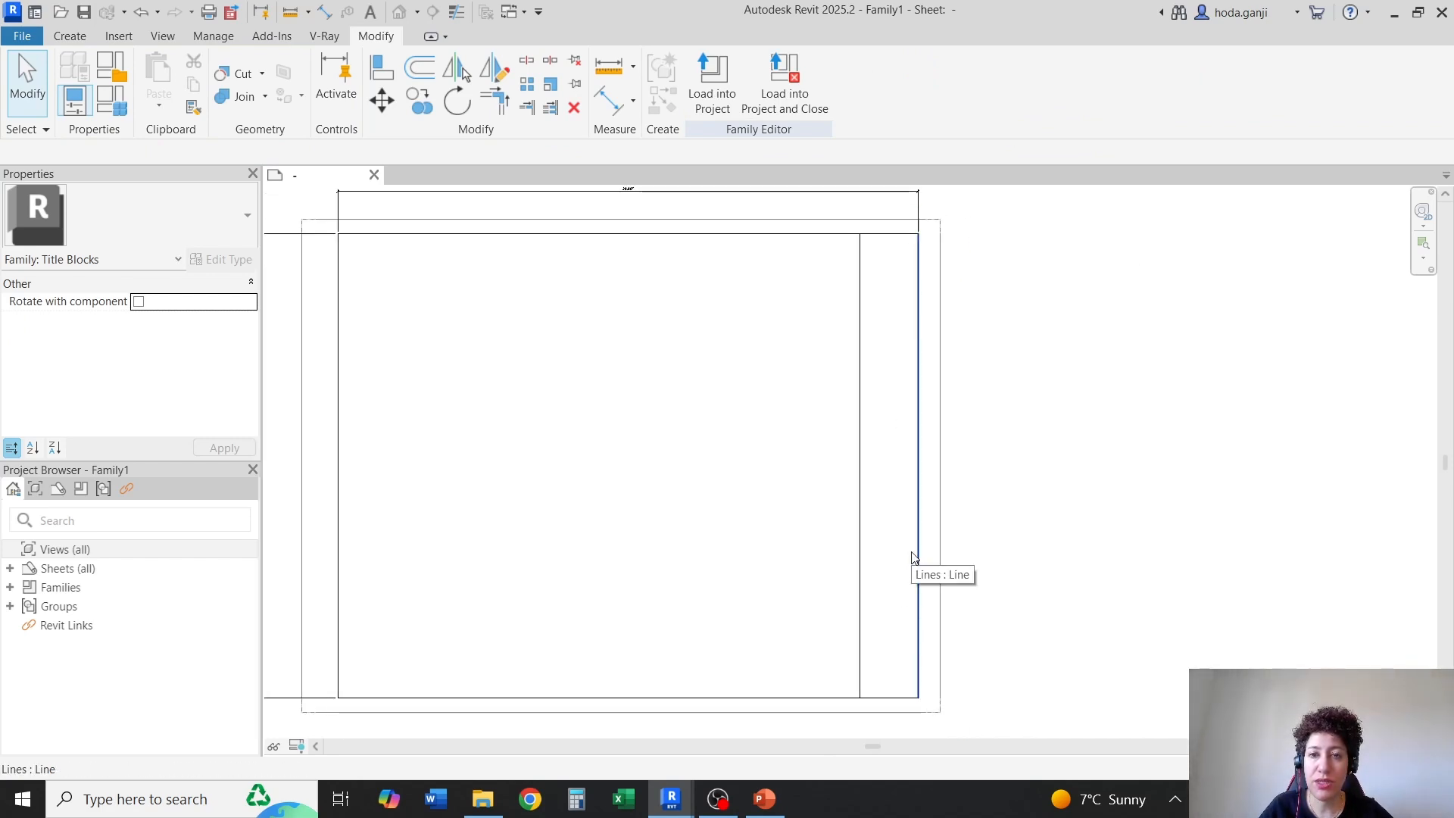
scroll(925, 217, "up", 6)
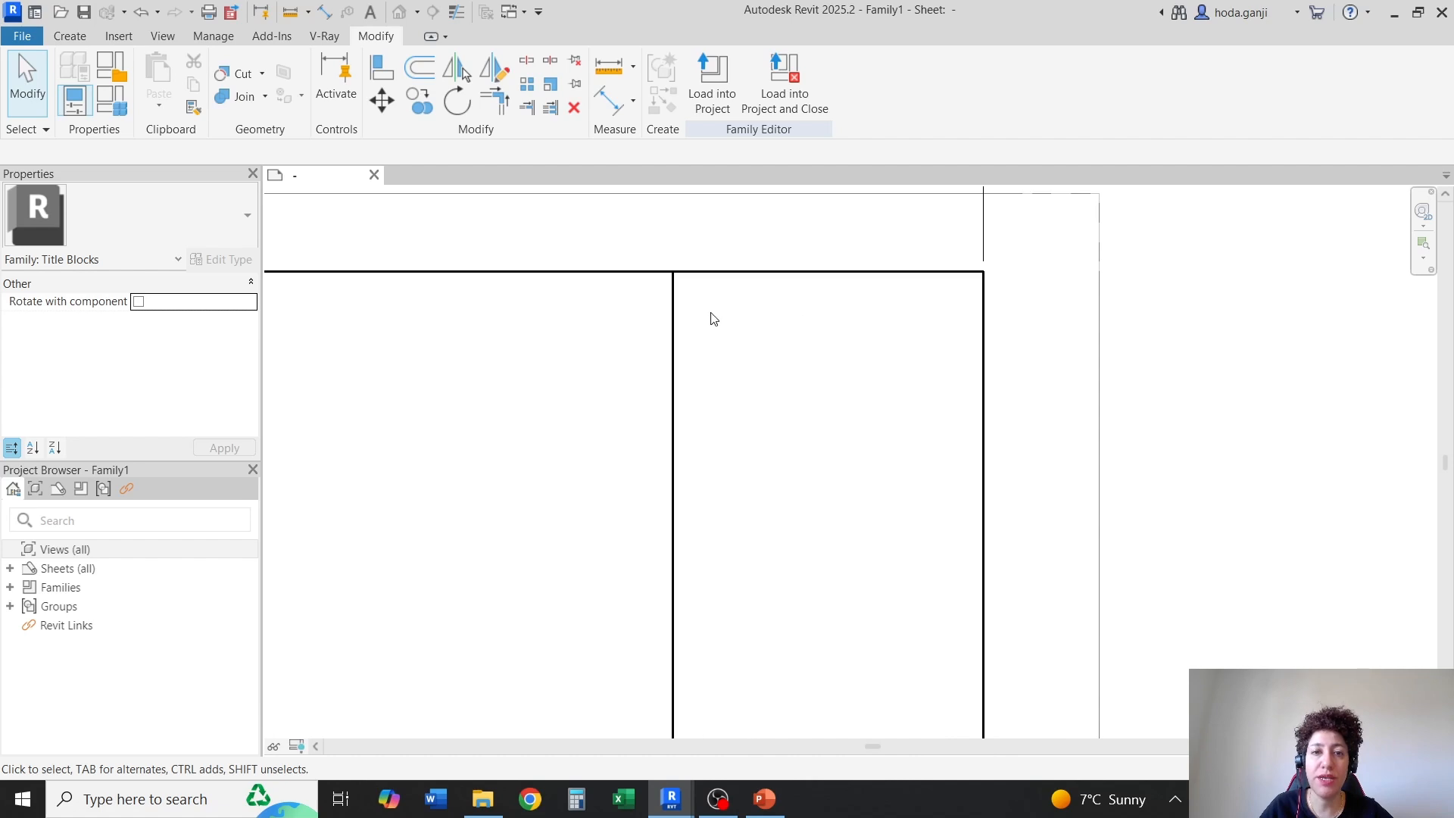
scroll(919, 224, "down", 5)
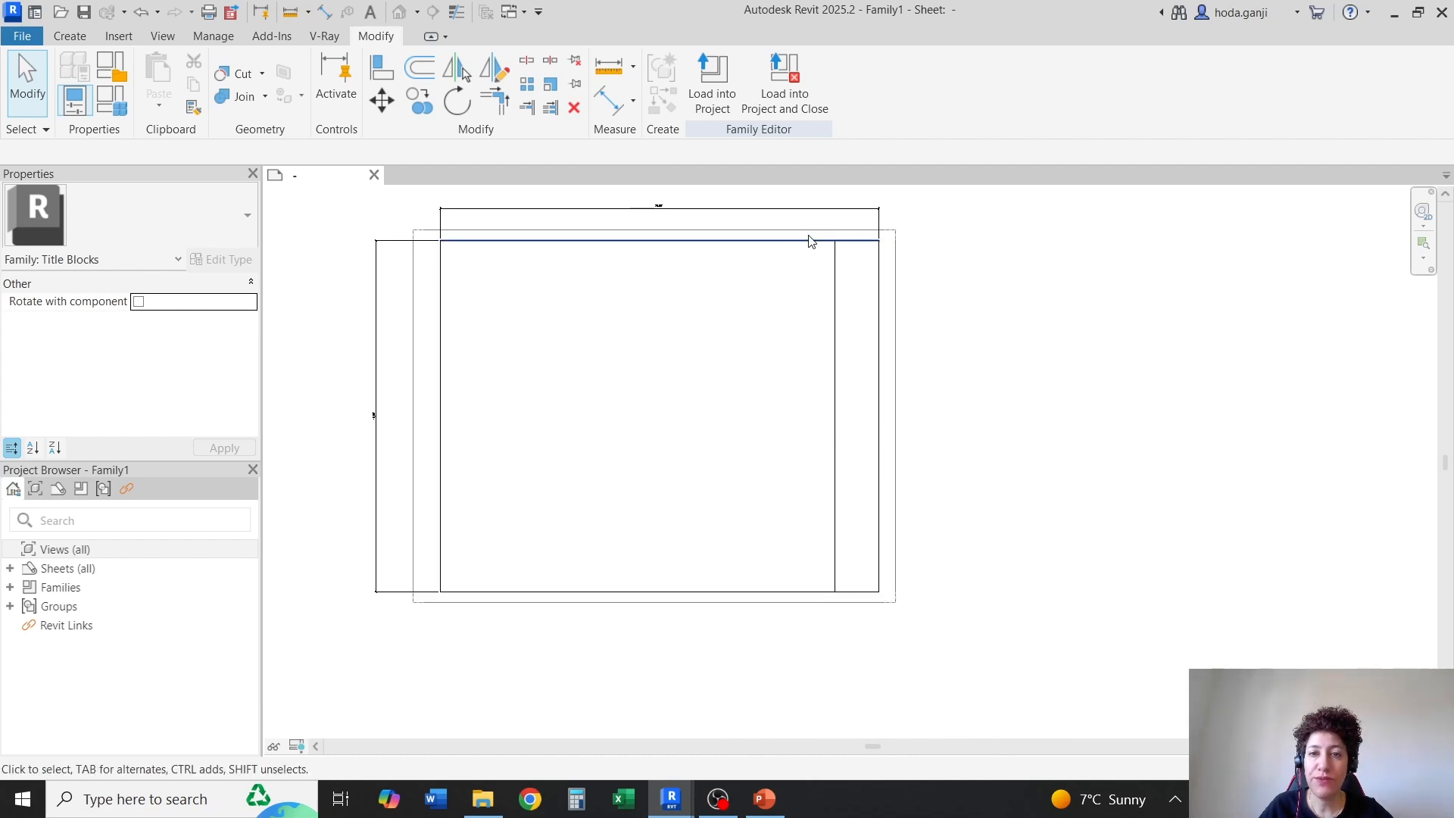
scroll(887, 218, "up", 4)
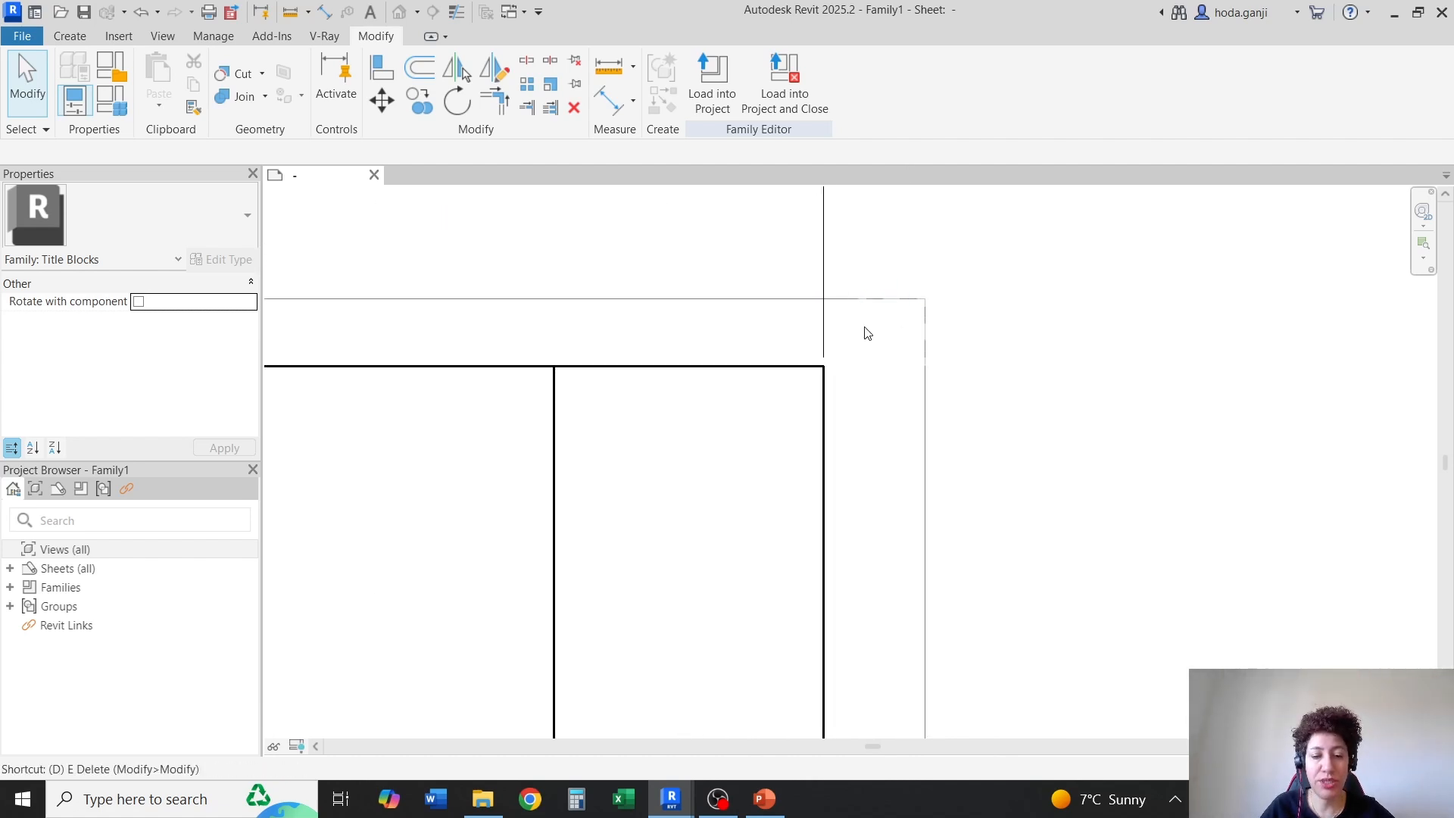
key("d")
key("i")
left_click(559, 408)
left_click(826, 388)
scroll(829, 388, "down", 1)
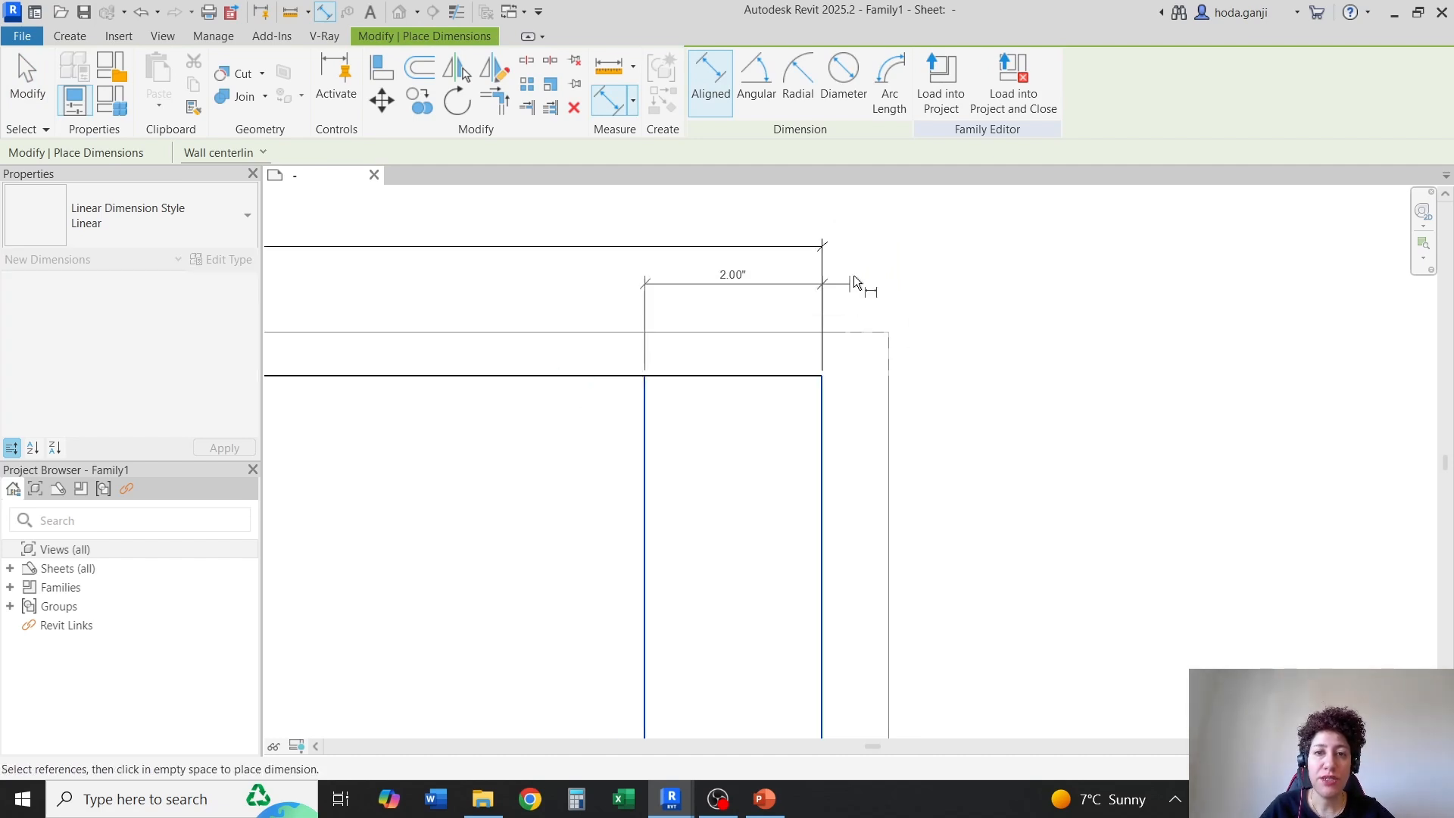
scroll(848, 303, "up", 1)
left_click(833, 347)
key("Escape")
key("Escape")
Examine the title strip, the inner border corners and the placed dimensions across the sheet
scroll(588, 402, "up", 1)
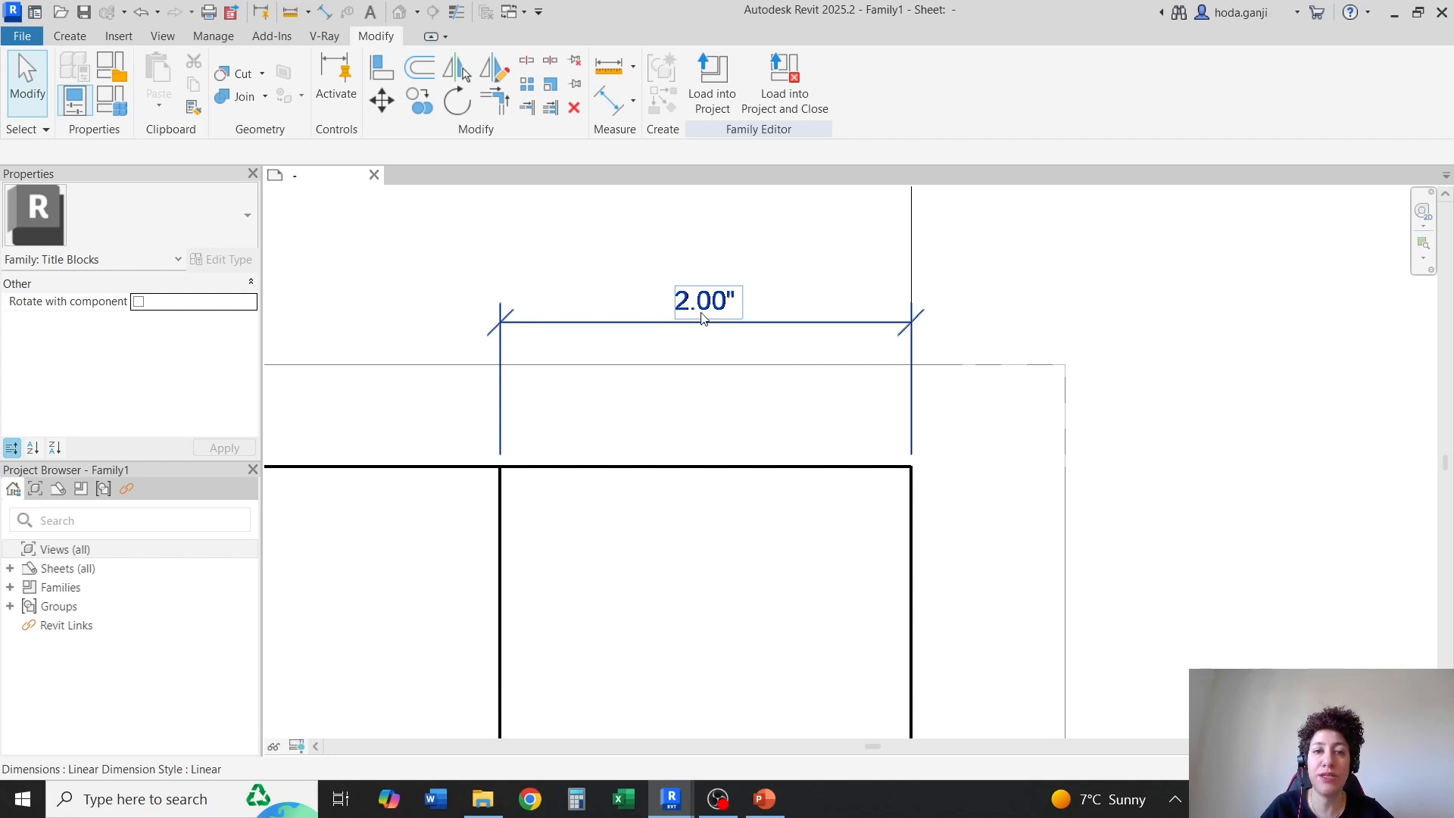
scroll(809, 247, "down", 1)
scroll(771, 462, "down", 1)
scroll(770, 485, "up", 1)
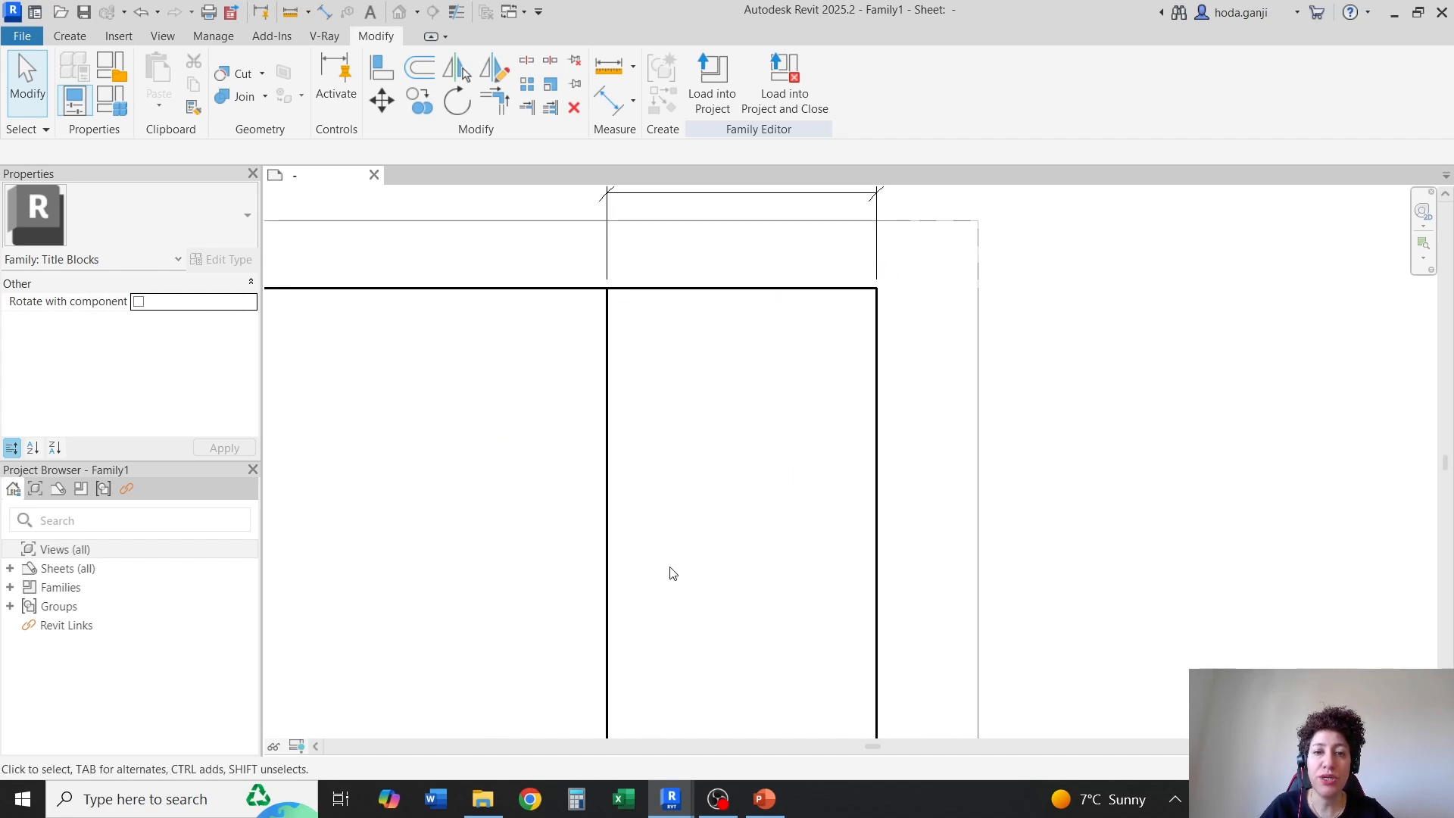
scroll(672, 574, "down", 1)
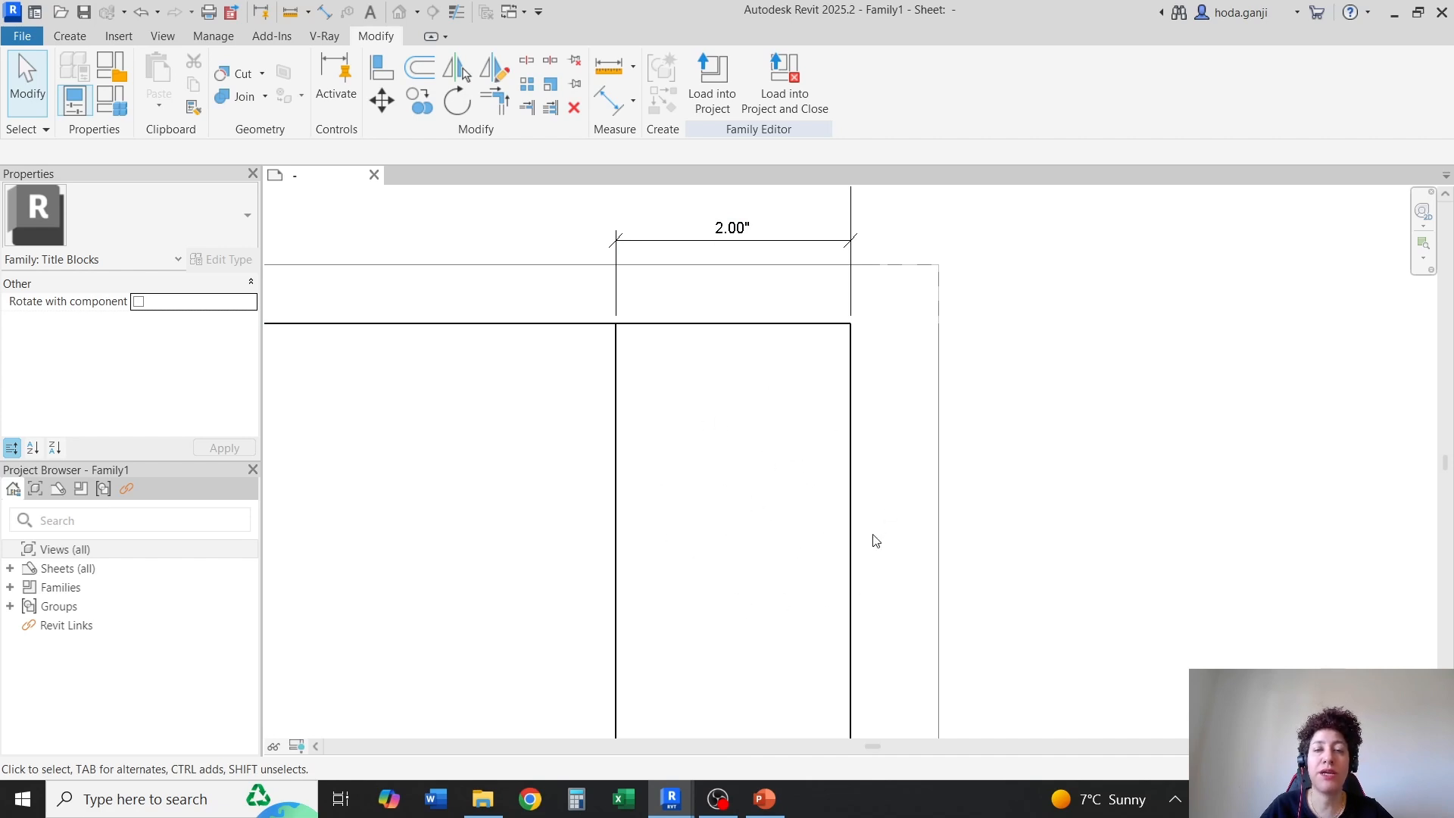
scroll(1113, 324, "down", 5)
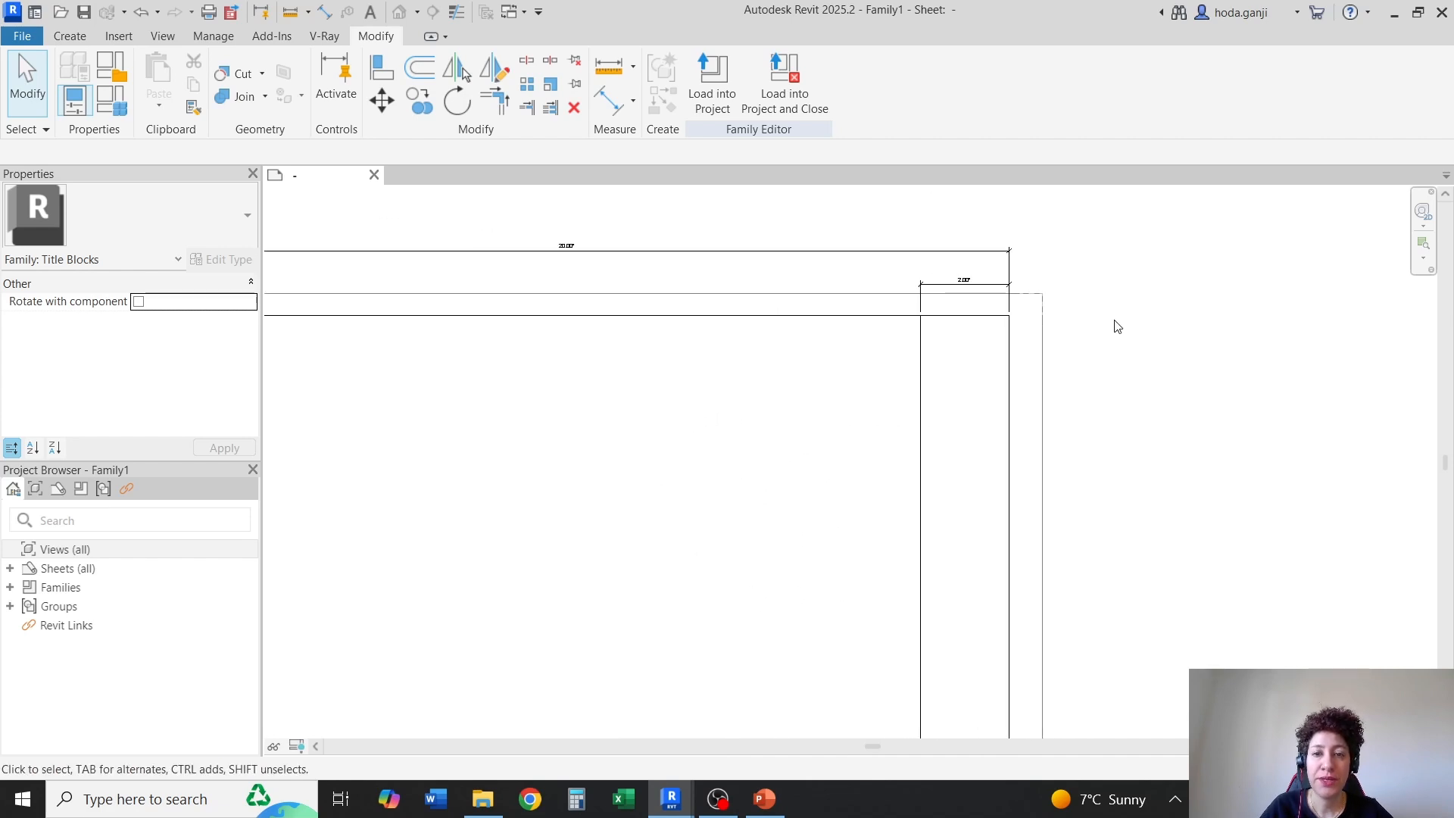
scroll(579, 345, "up", 5)
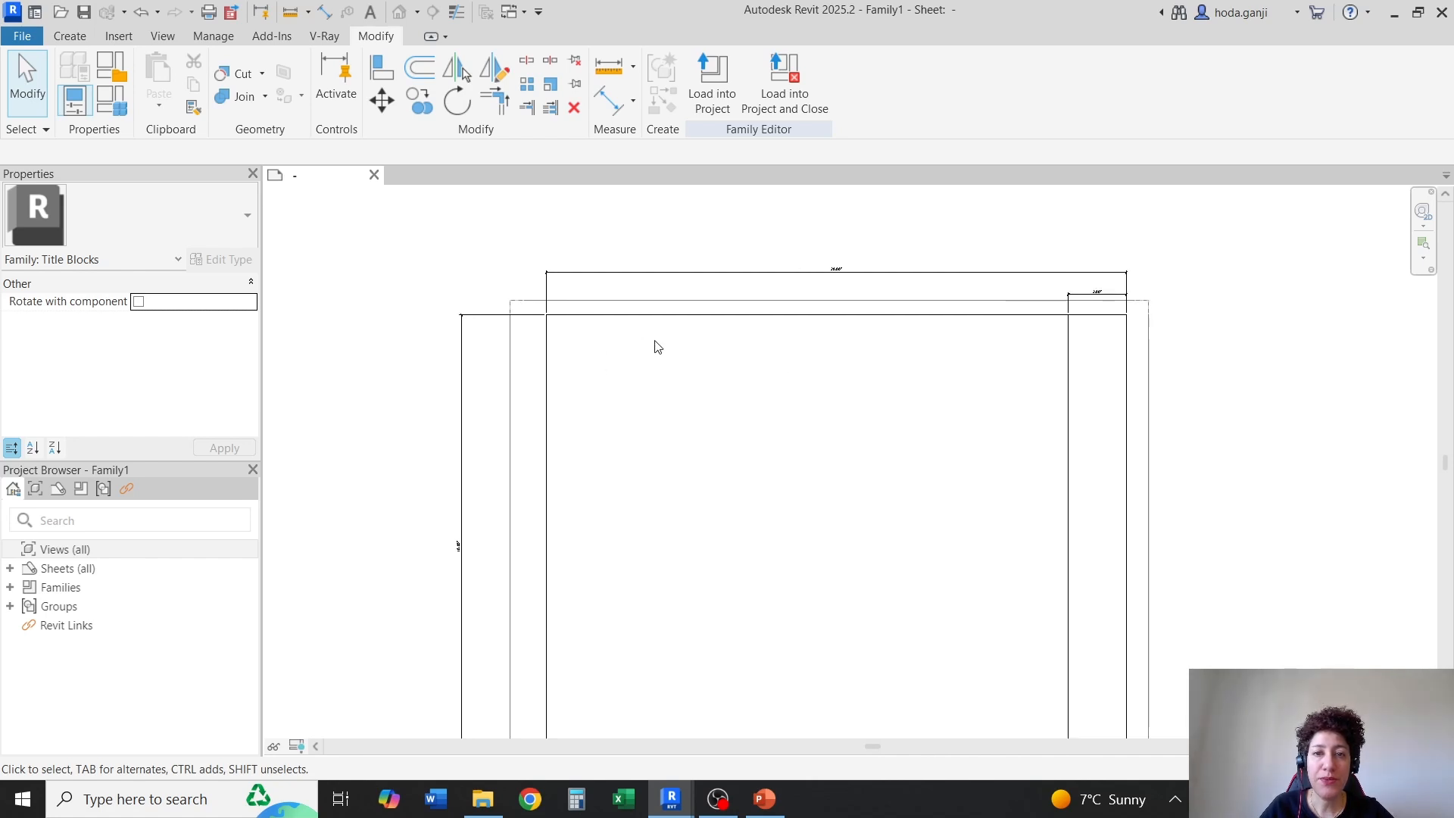
scroll(548, 327, "up", 1)
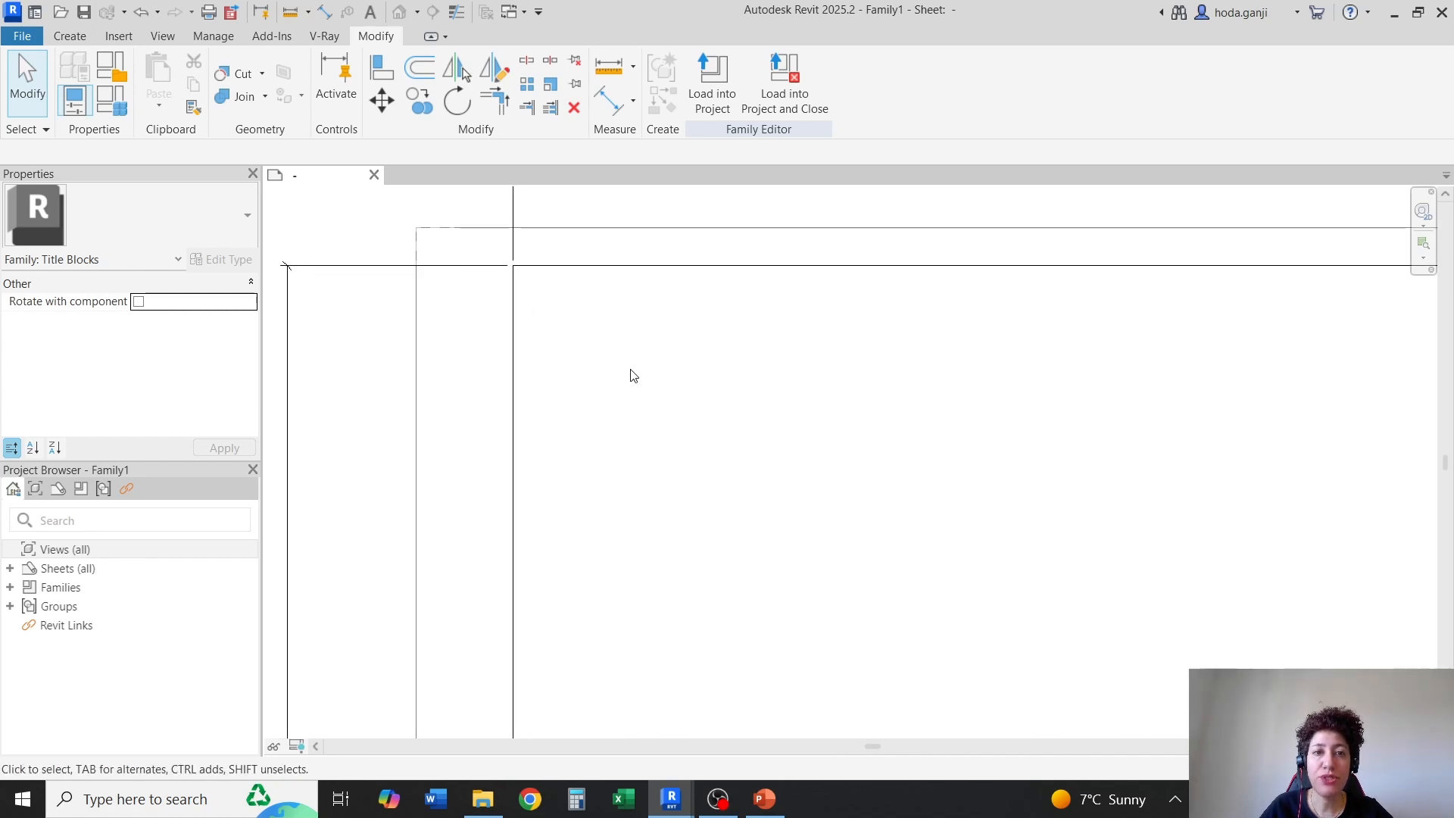
scroll(576, 348, "down", 3)
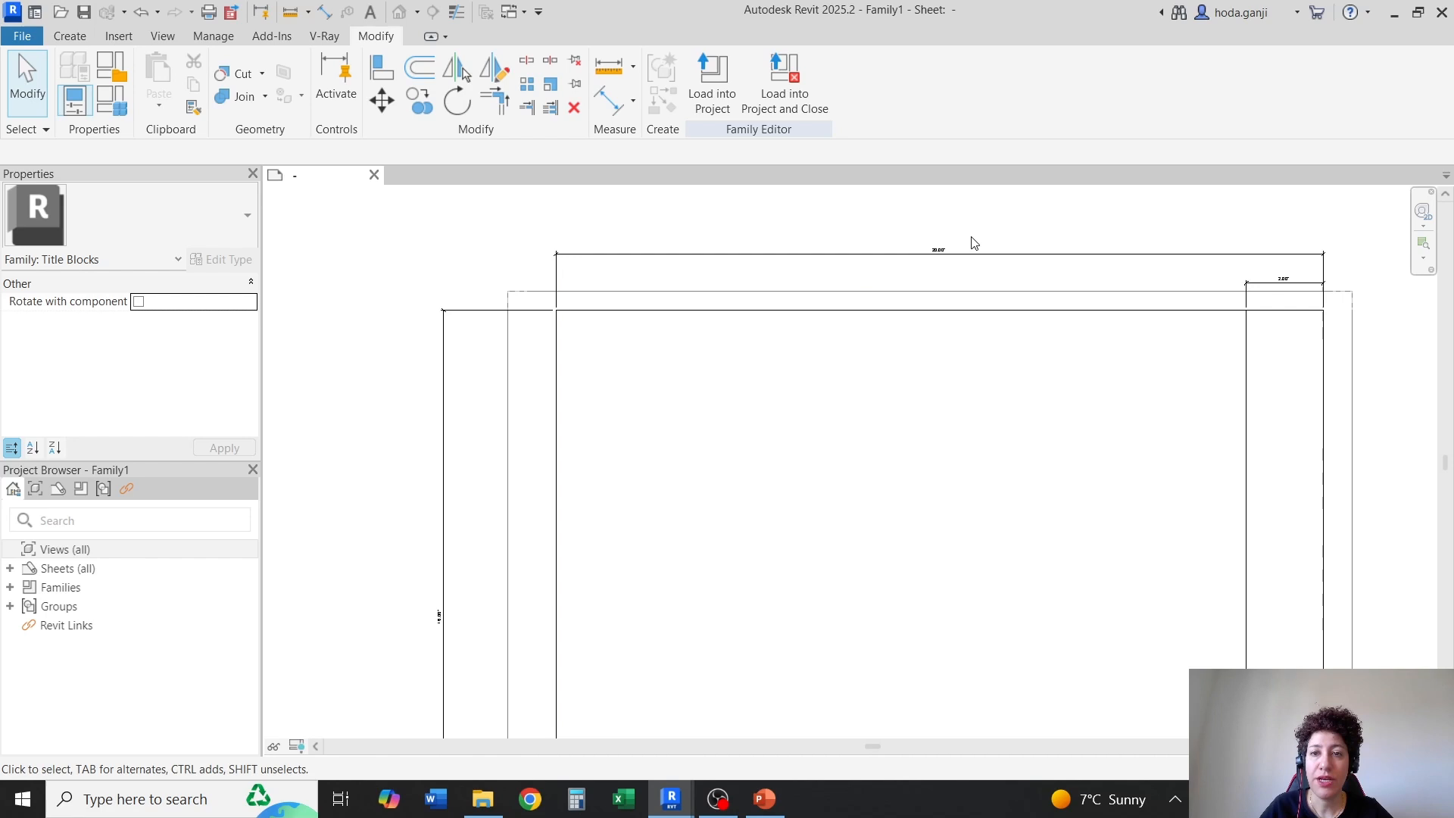
scroll(912, 266, "up", 3)
scroll(864, 288, "down", 2)
scroll(402, 346, "up", 2)
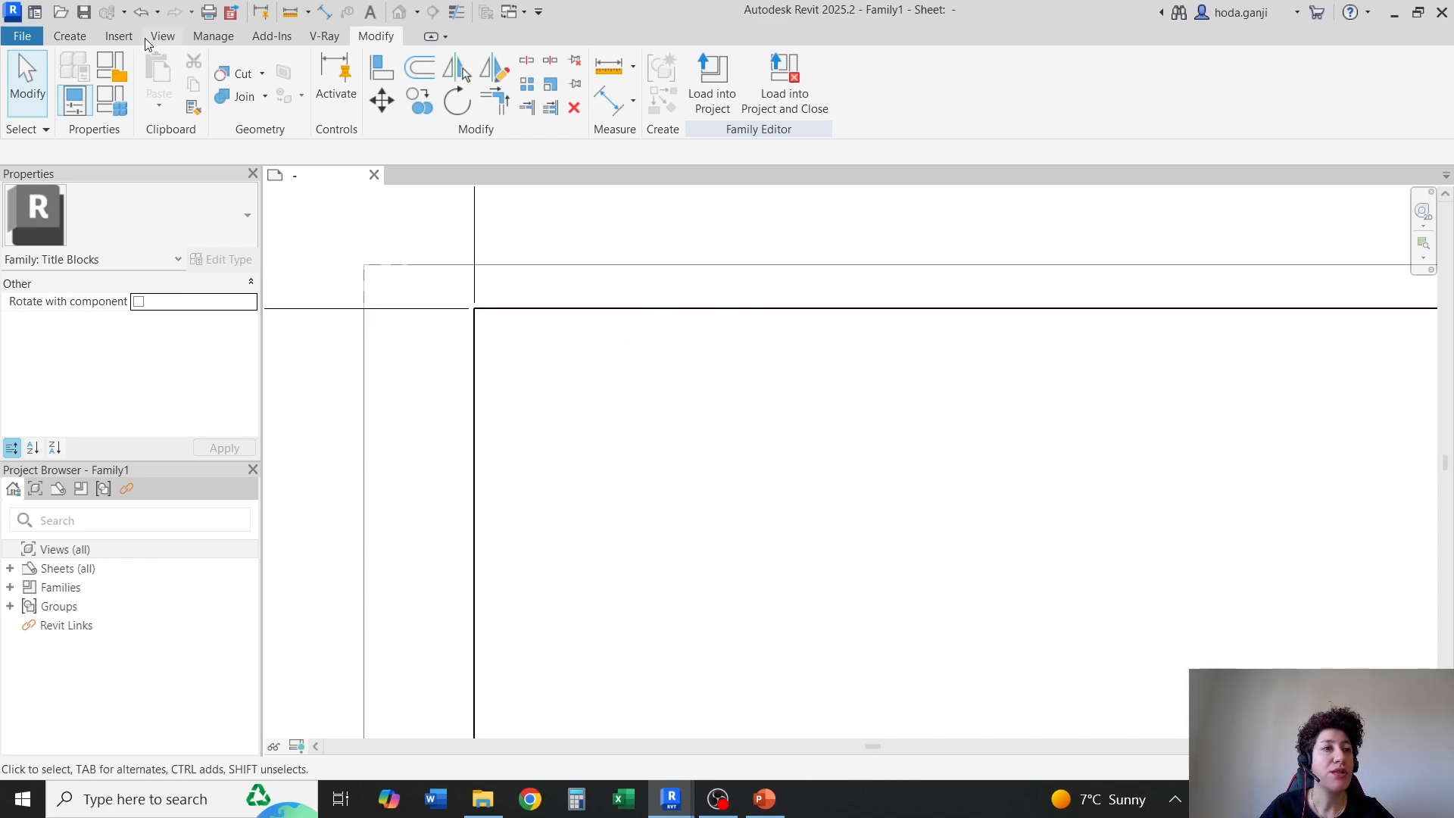
Create a new Title Blocks subcategory named Guide Lines in the object styles
left_click(213, 35)
left_click(128, 80)
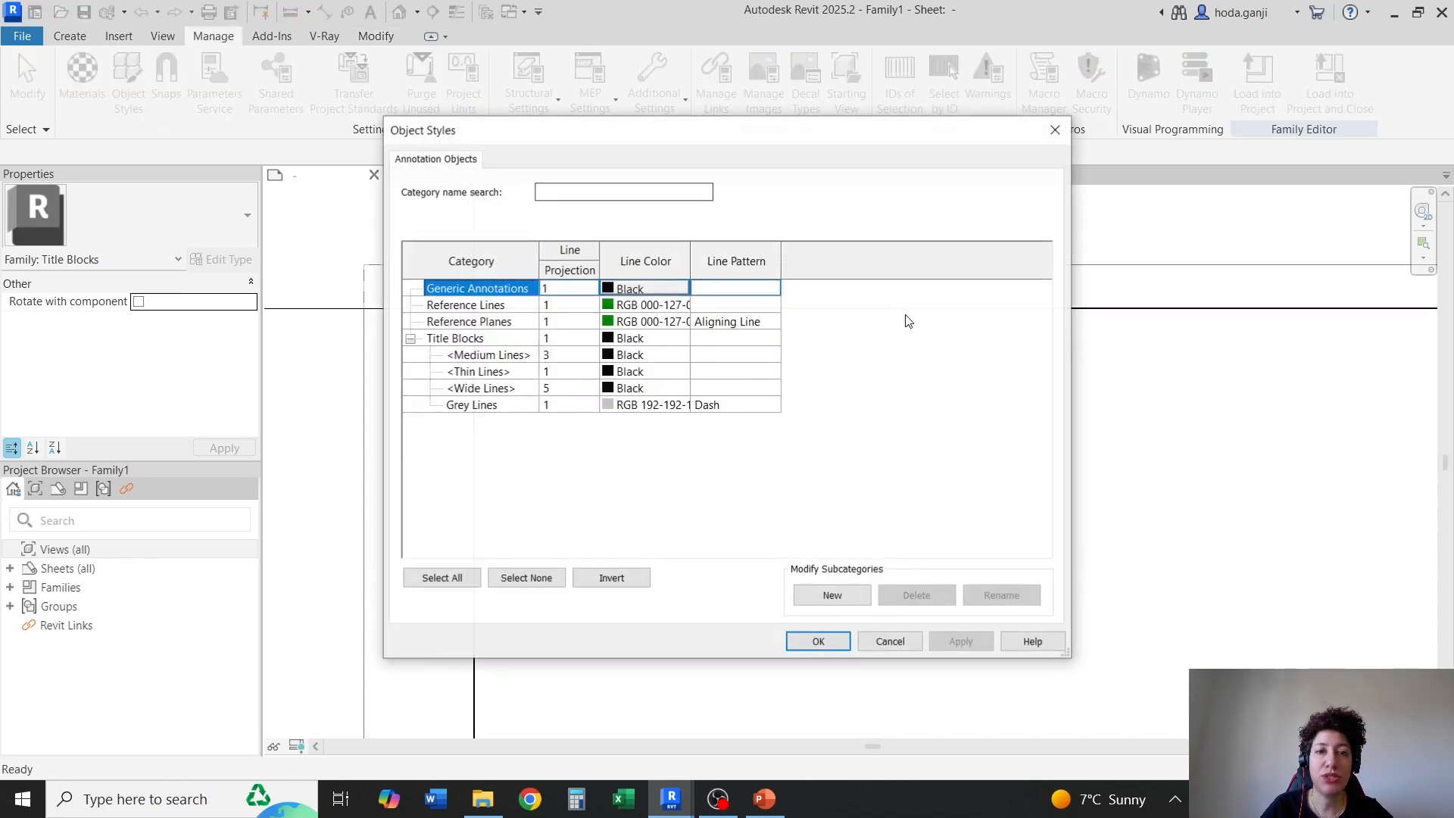
left_click(456, 340)
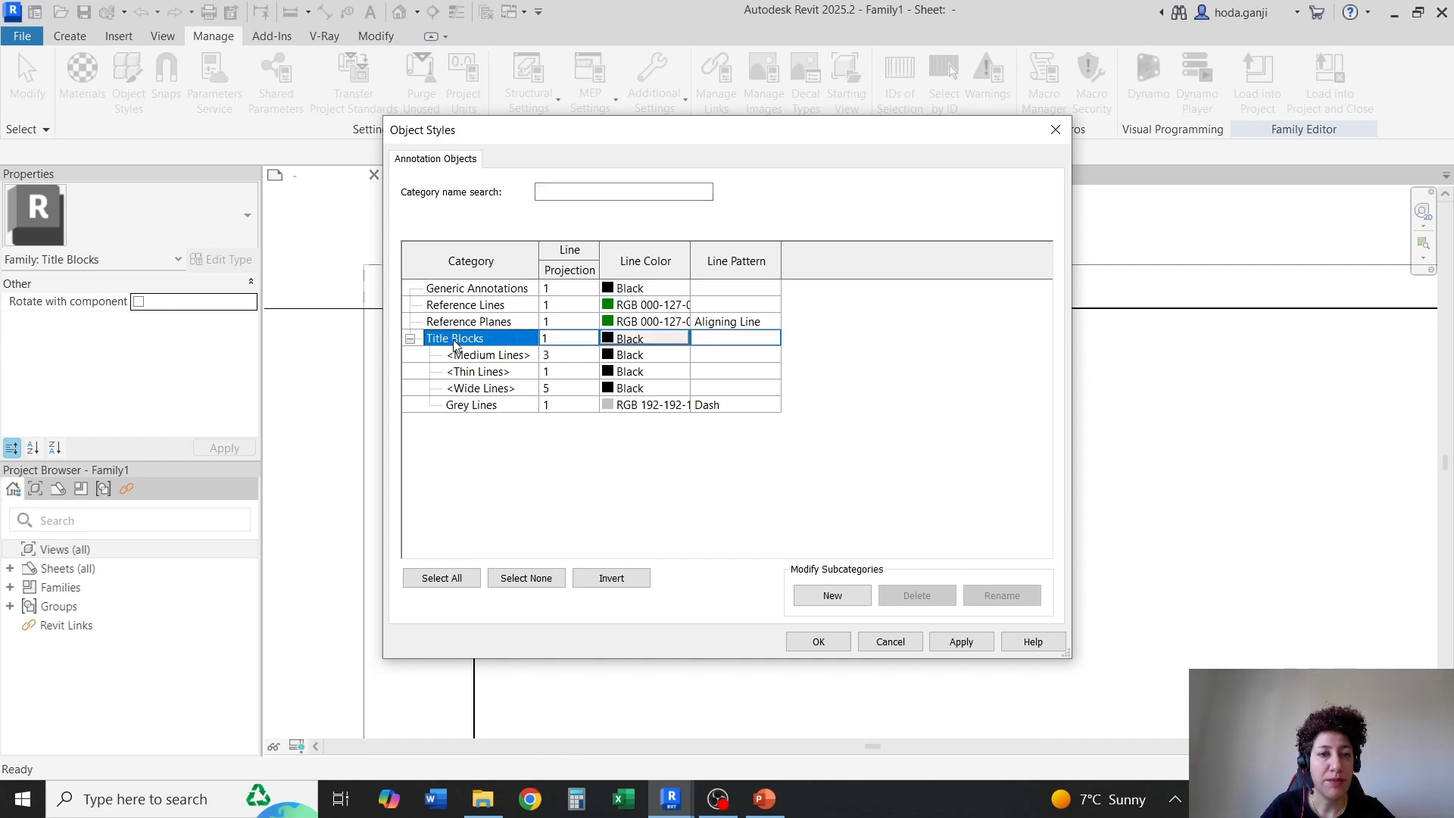
left_click(833, 595)
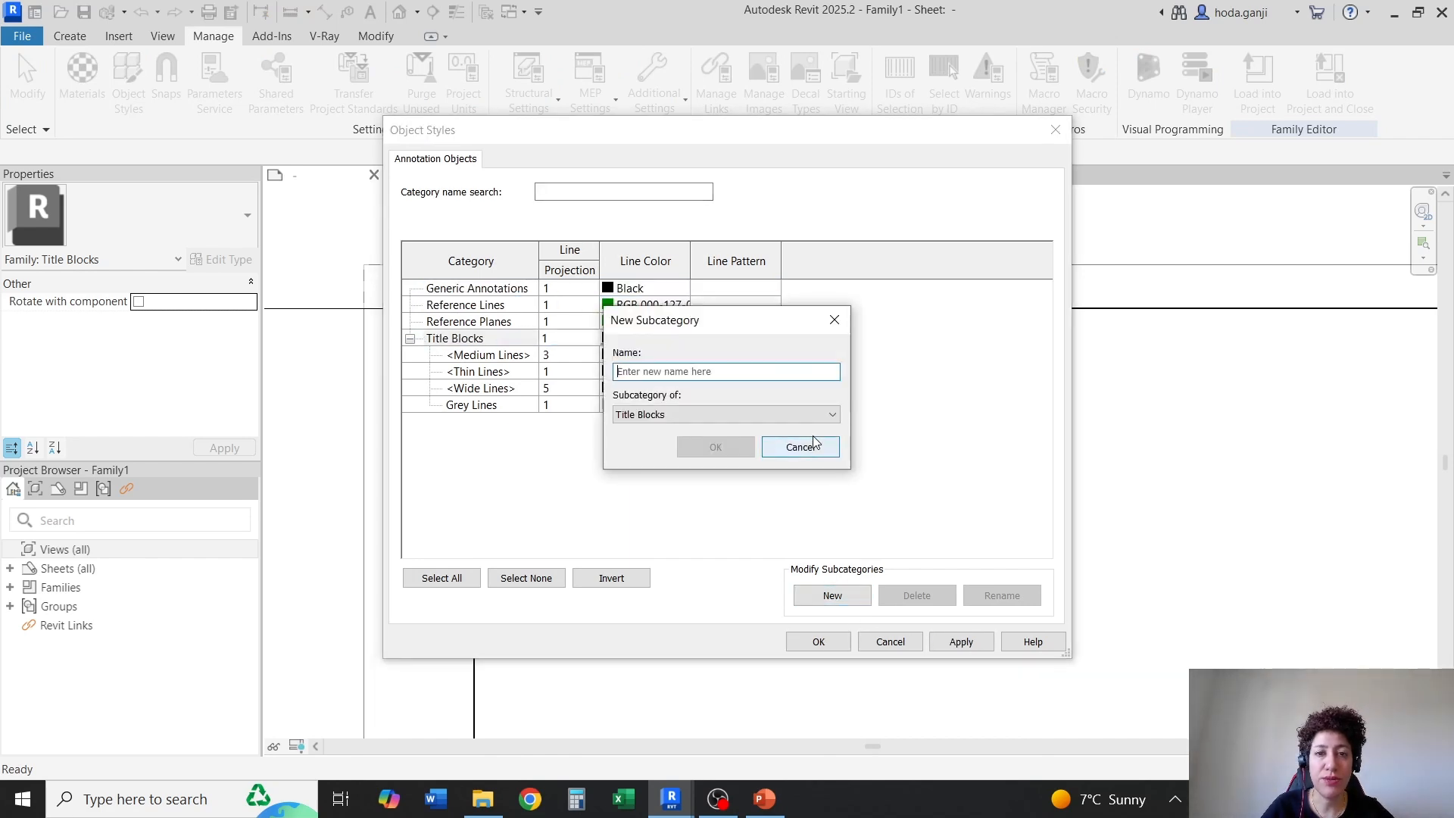
type("Guide Lines")
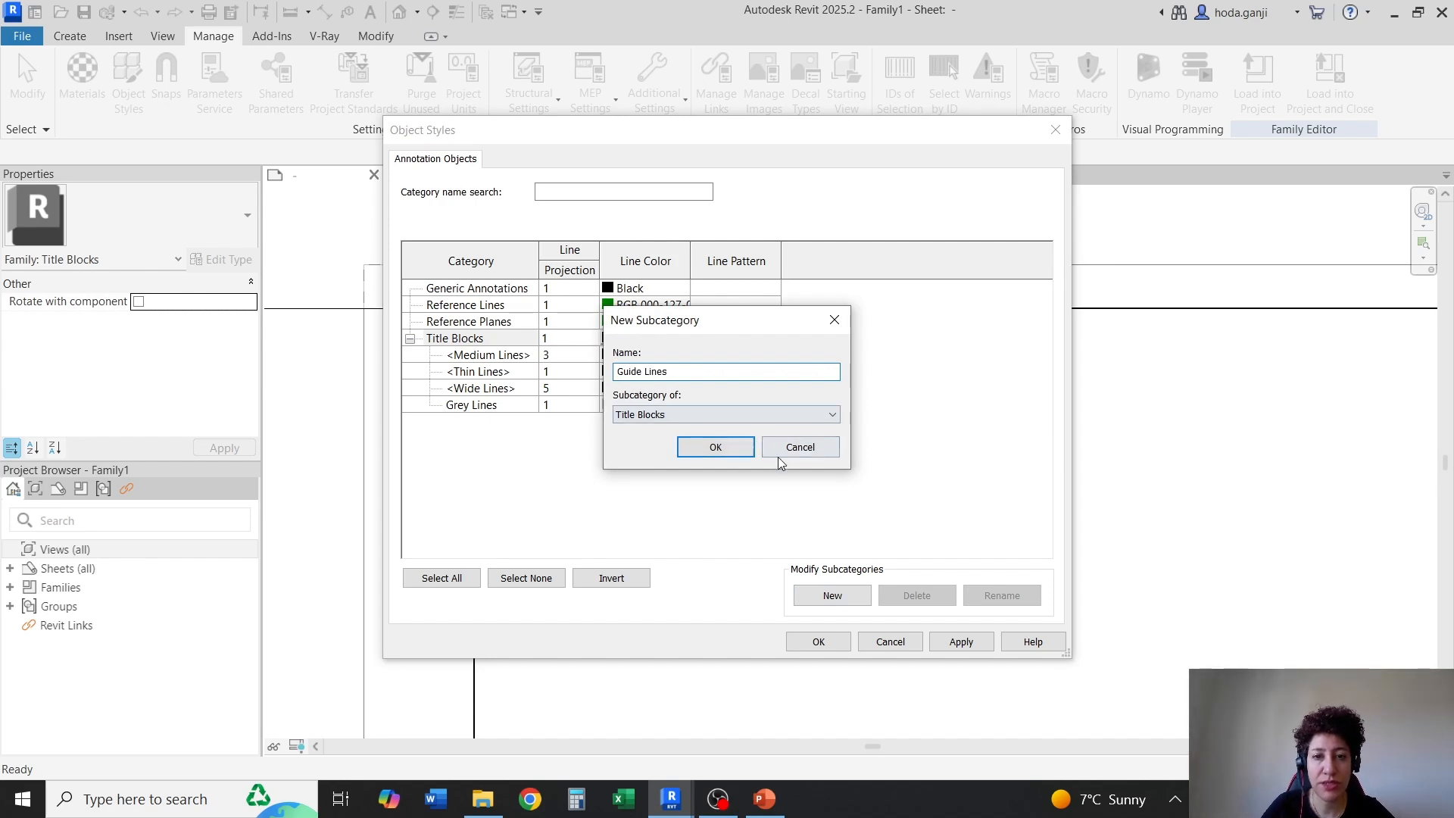
left_click(715, 448)
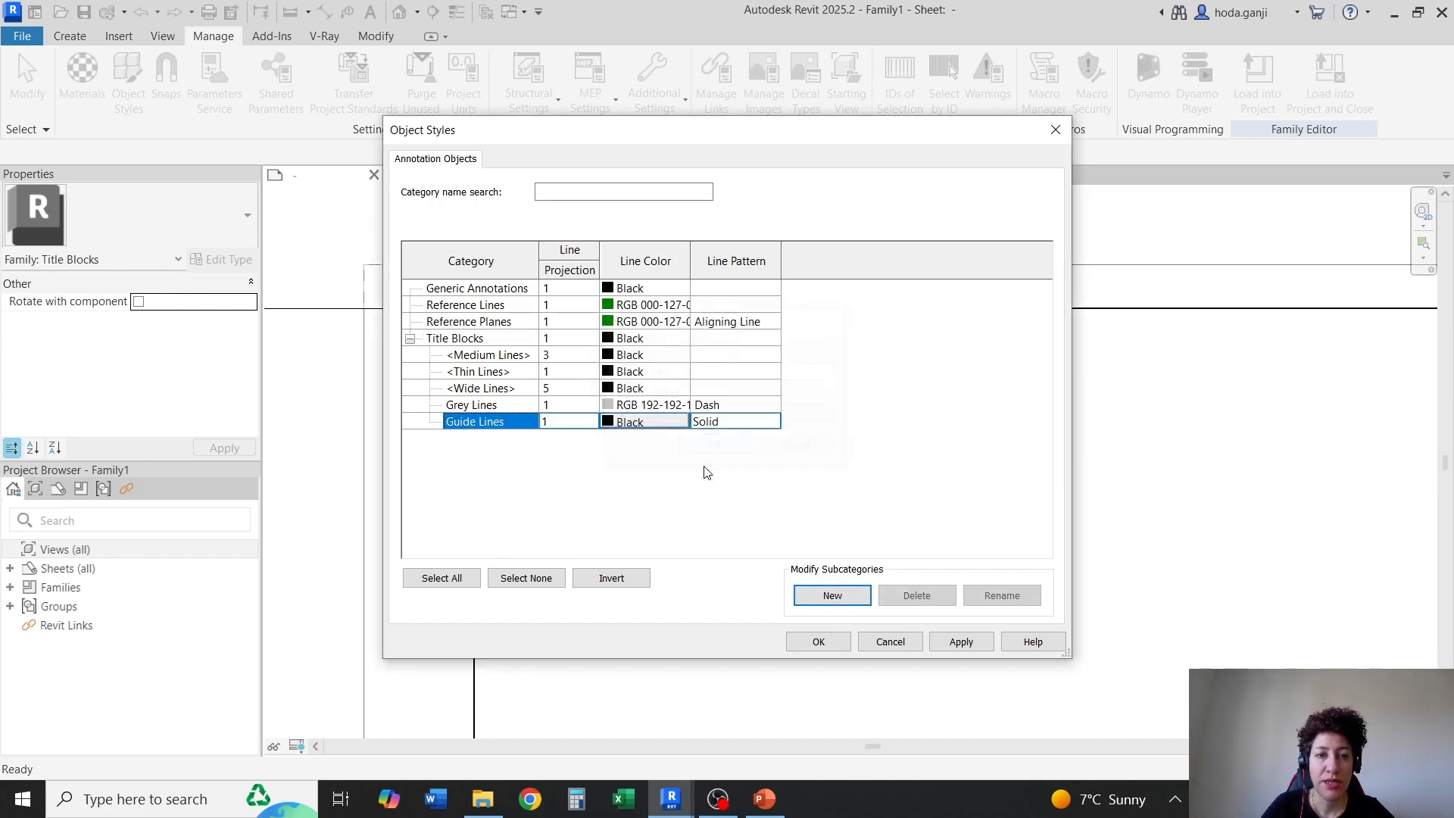
Set the Guide Lines colour to RGB 192-192-192 with the Solid line pattern, and accept the object styles
left_click(608, 424)
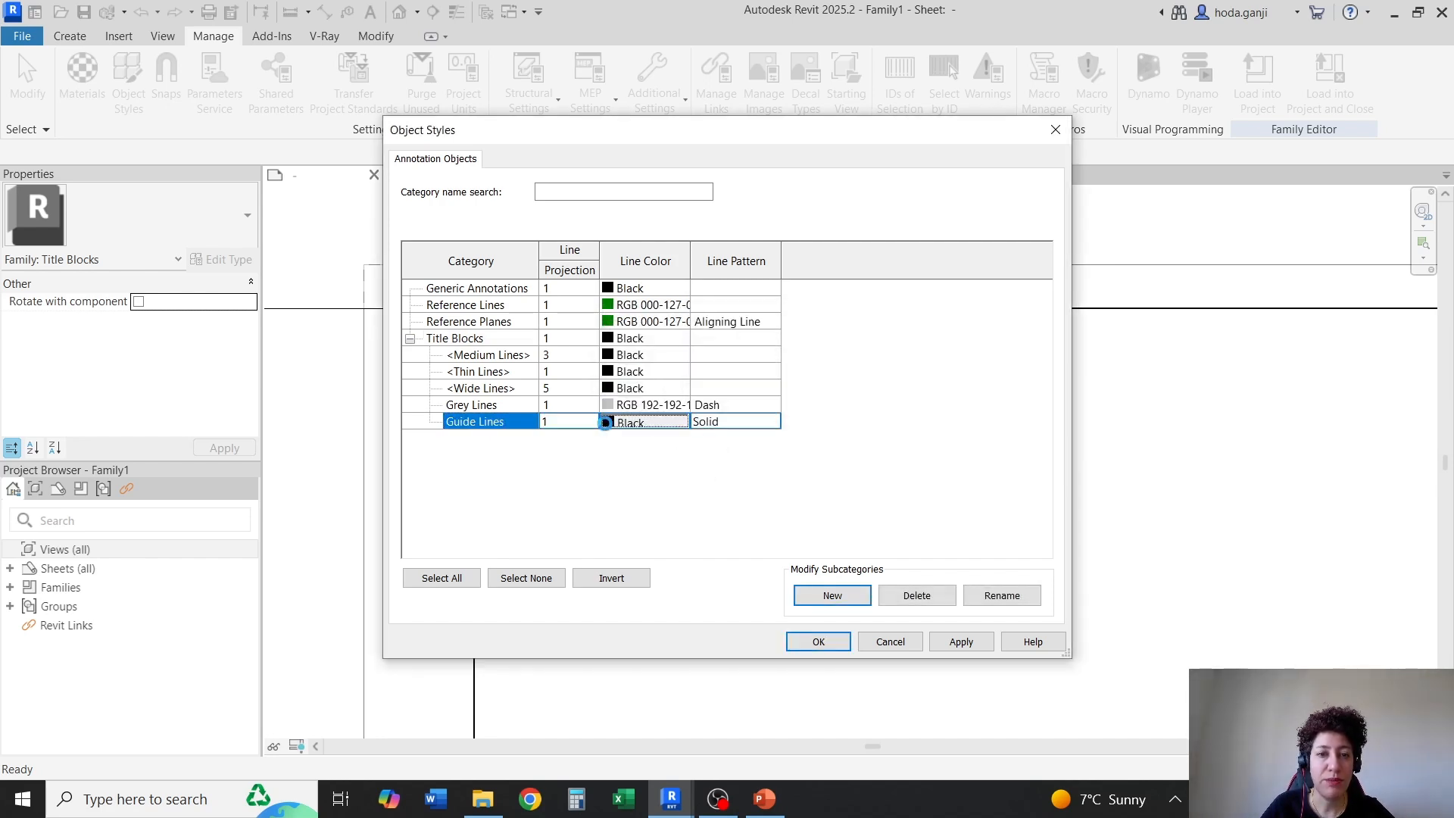
left_click(634, 411)
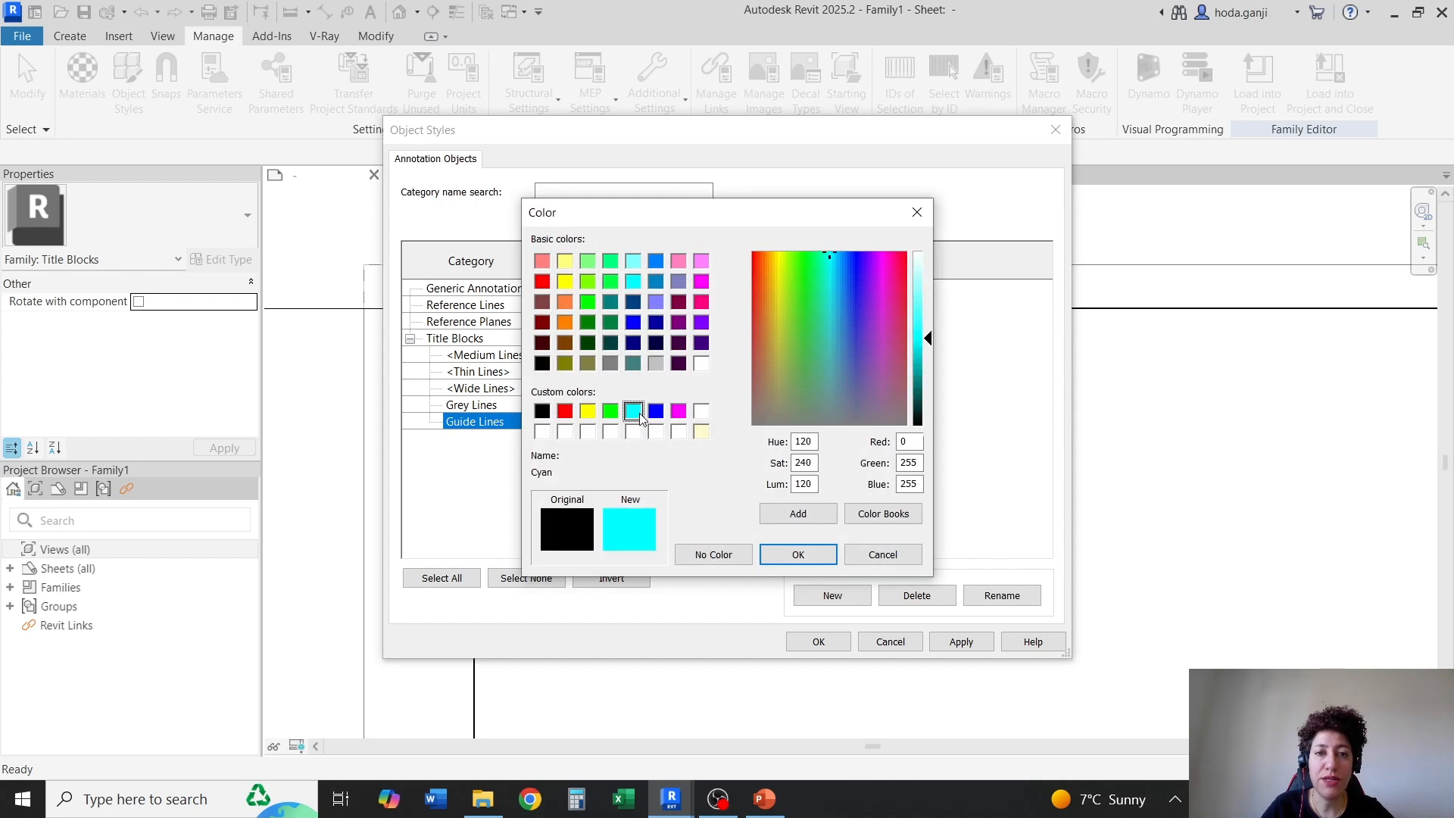
left_click(656, 363)
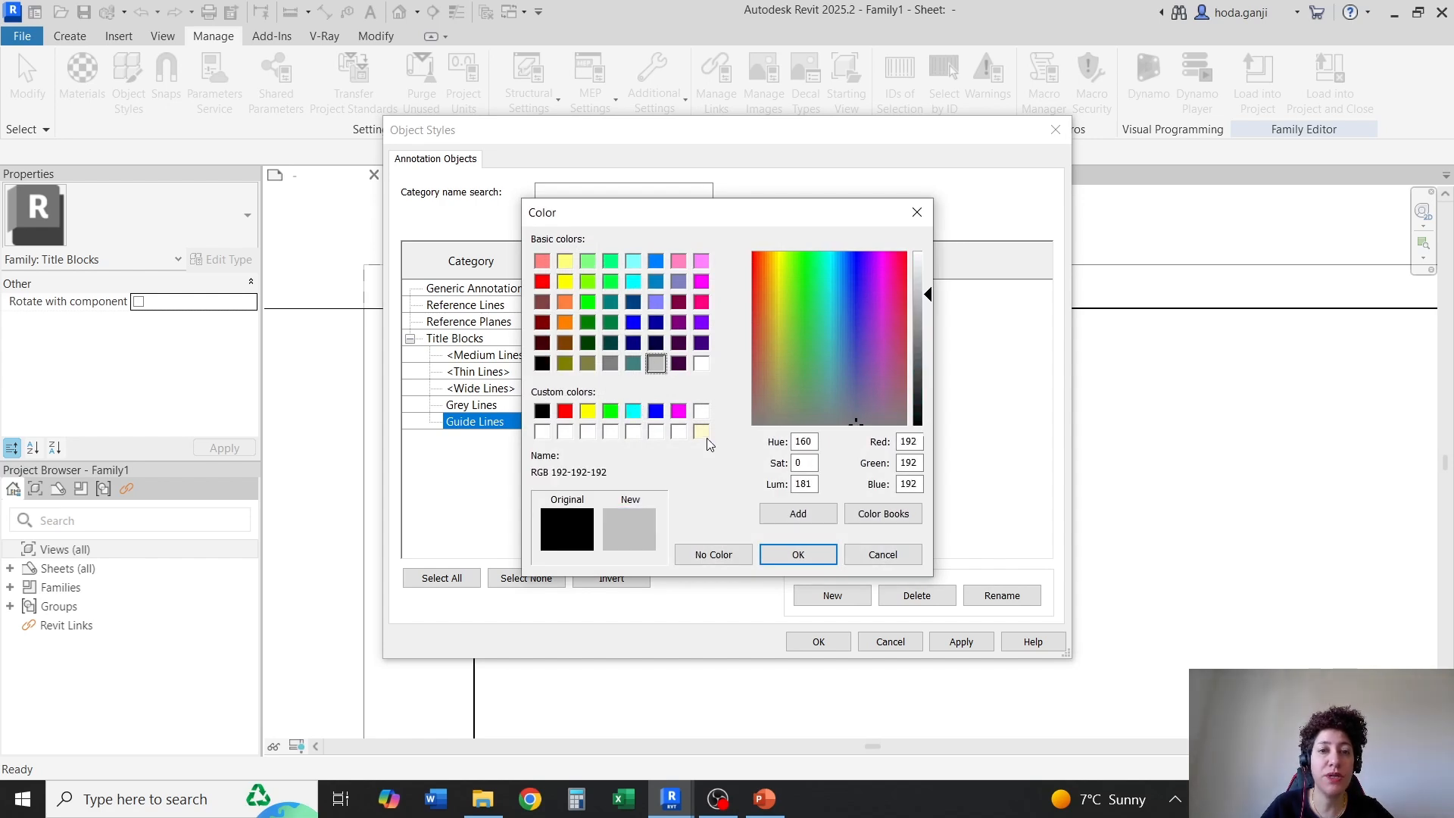
left_click(797, 556)
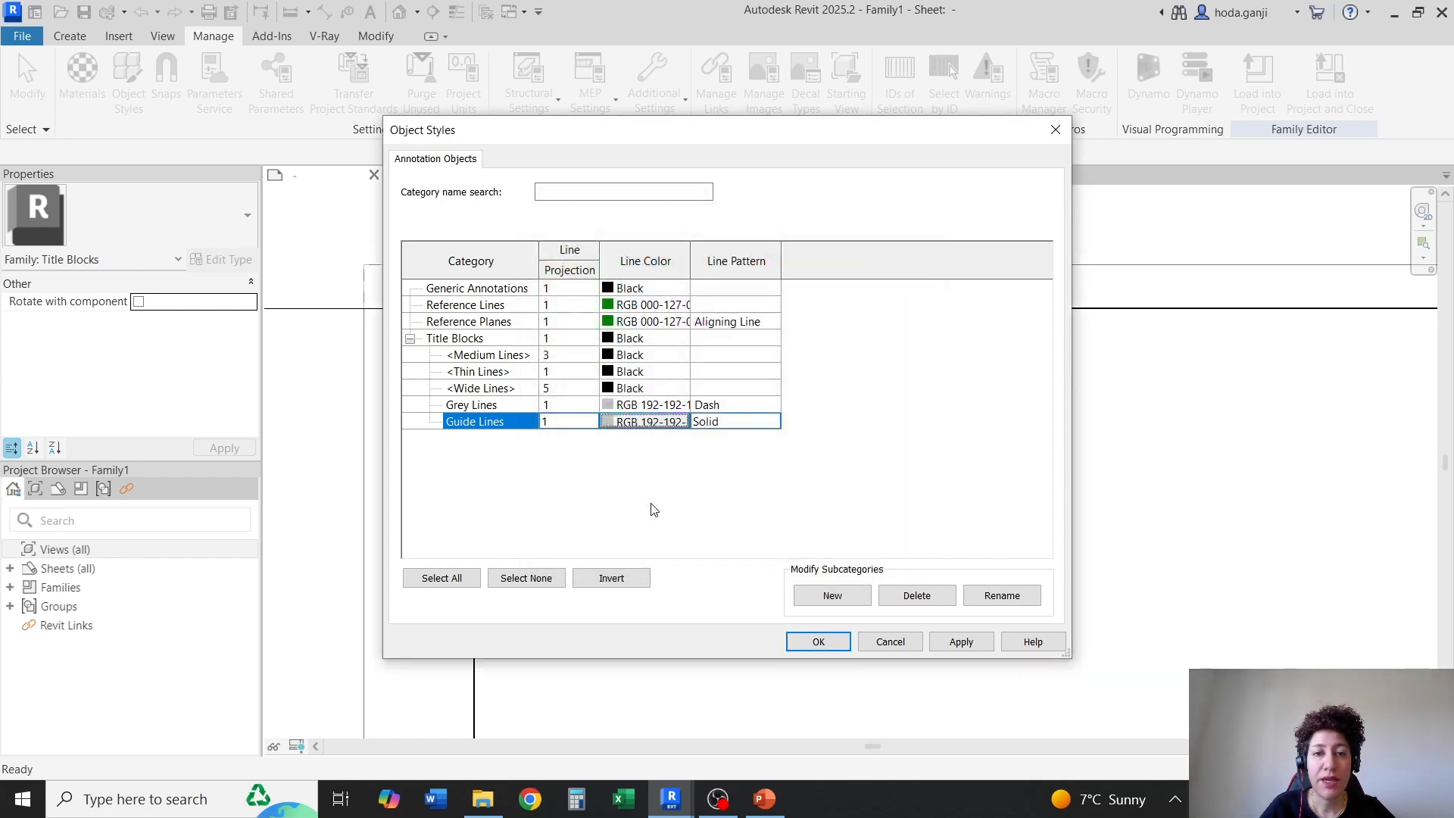
left_click(771, 422)
left_click(707, 483)
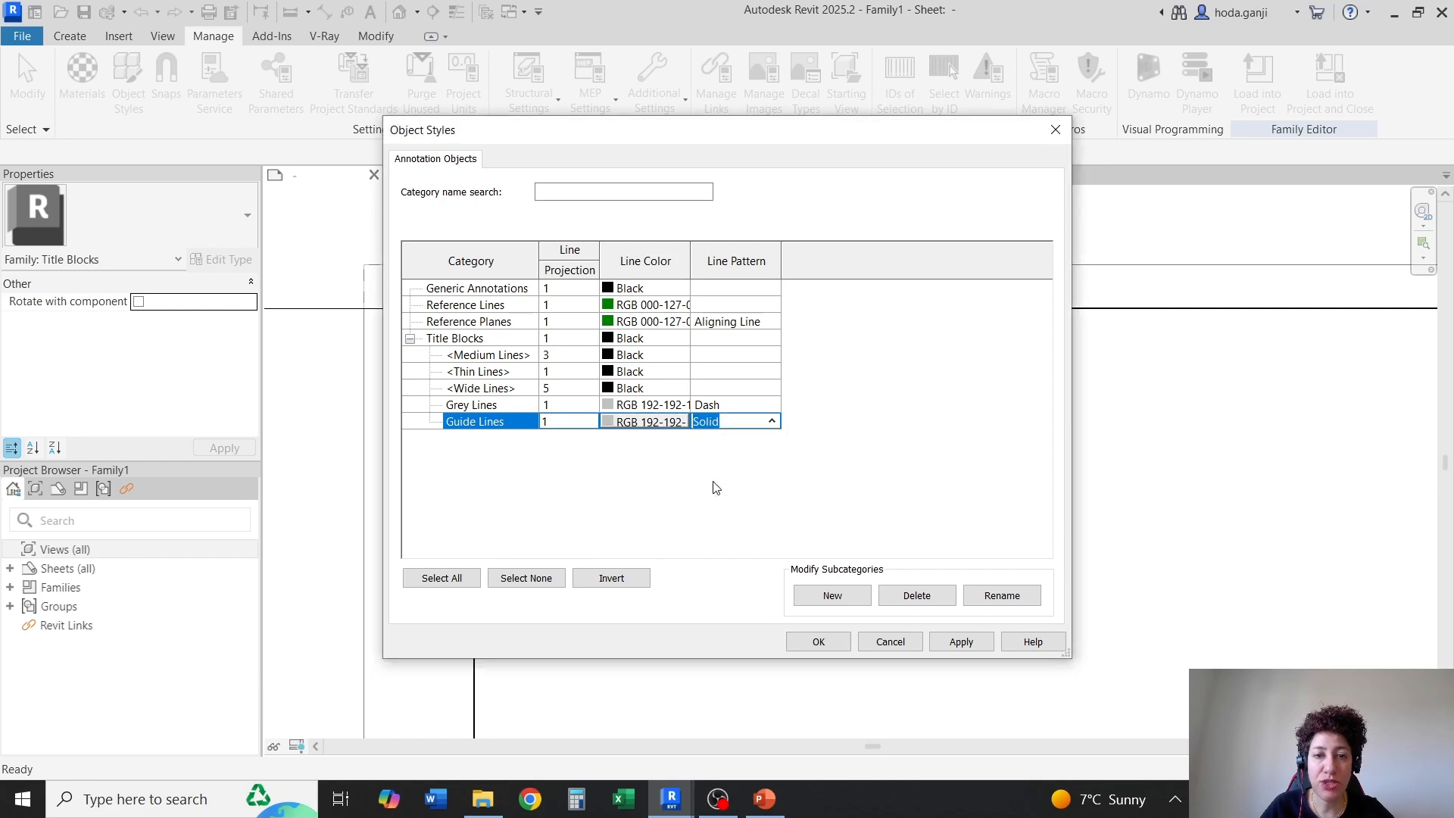
left_click(822, 640)
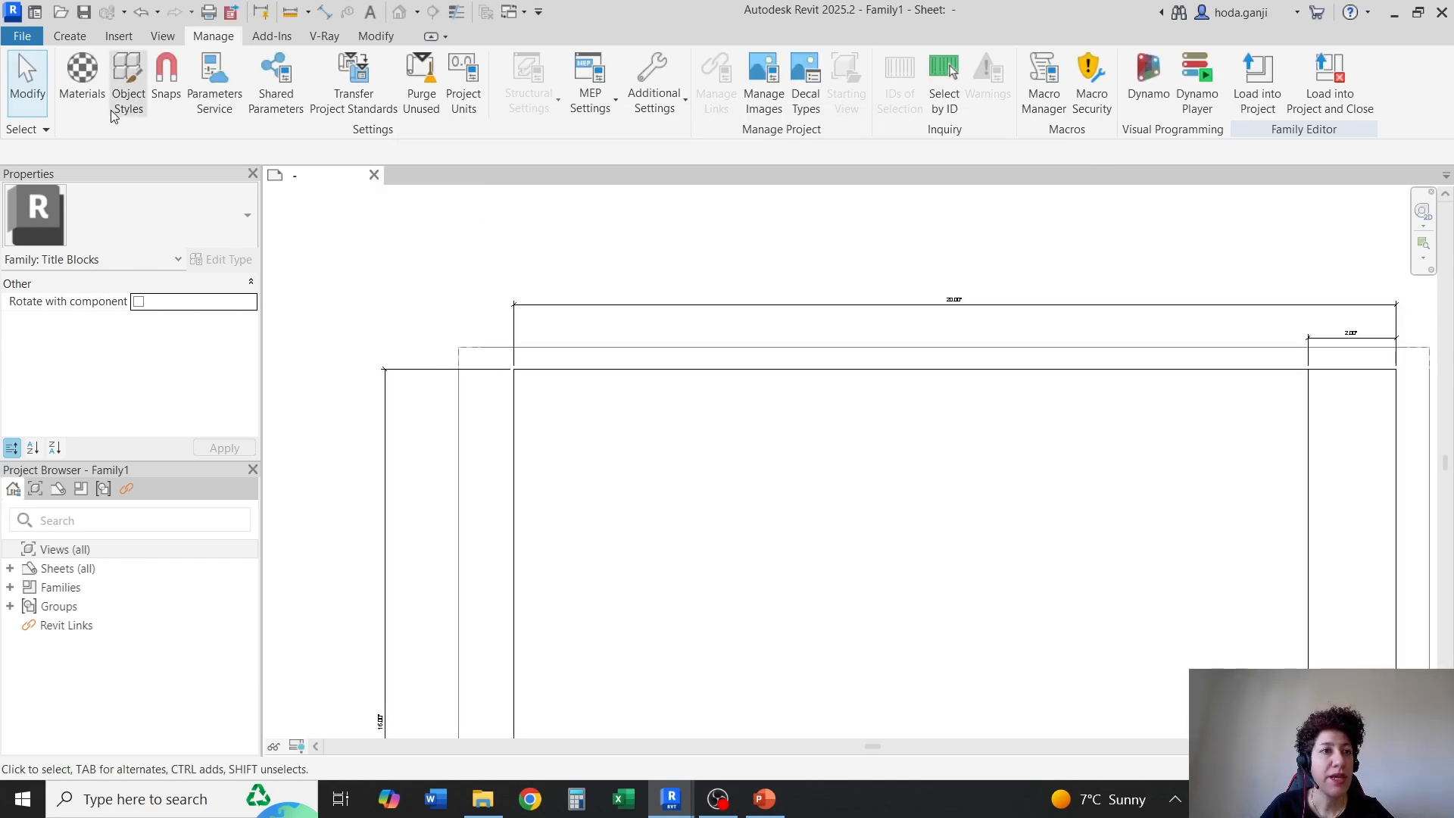
Create a vertical line offset 2 inches inward from the inner border's left edge by picking that edge with the Line command
left_click(70, 37)
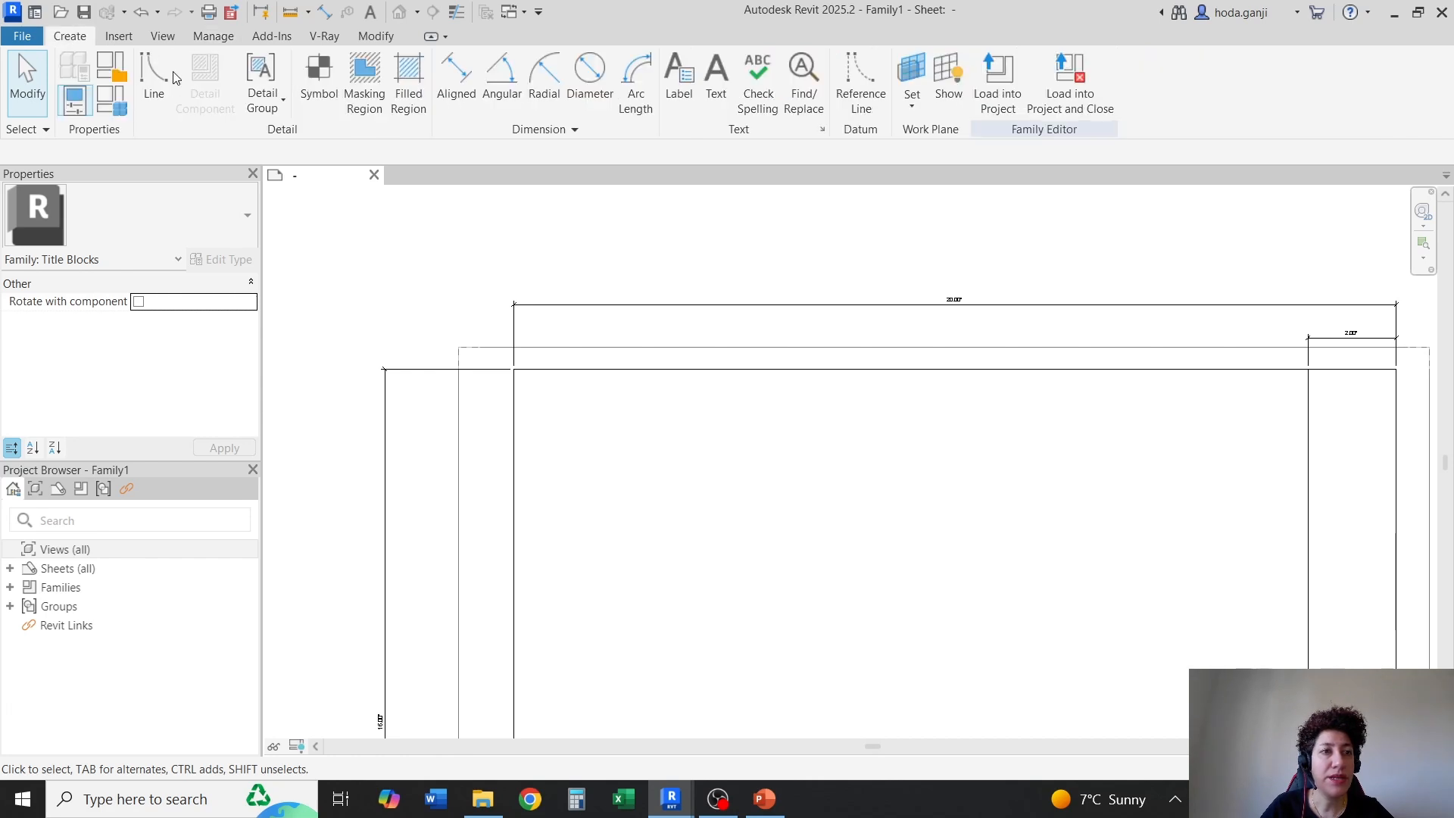
left_click(160, 76)
scroll(531, 399, "up", 2)
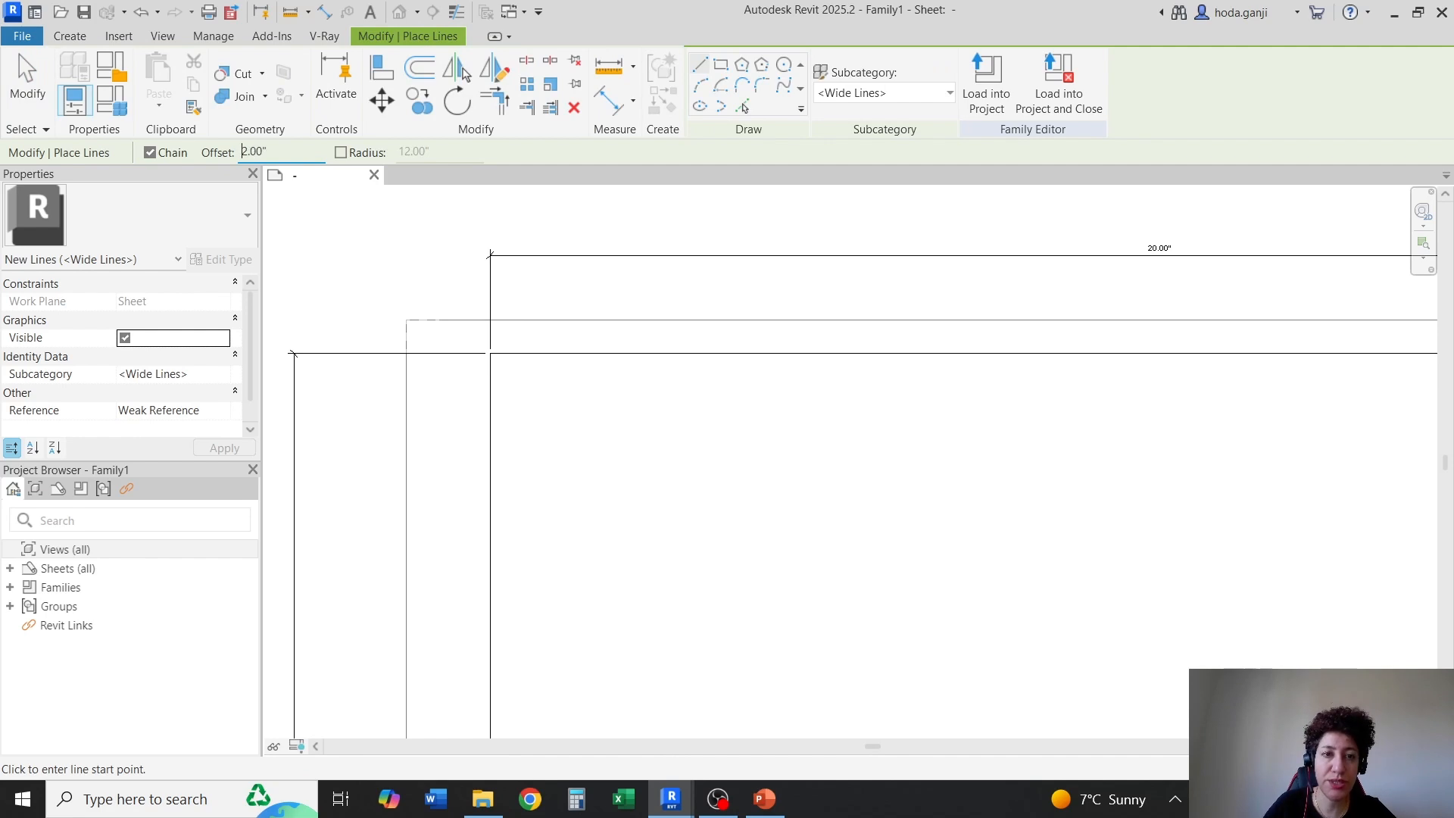
left_click(743, 106)
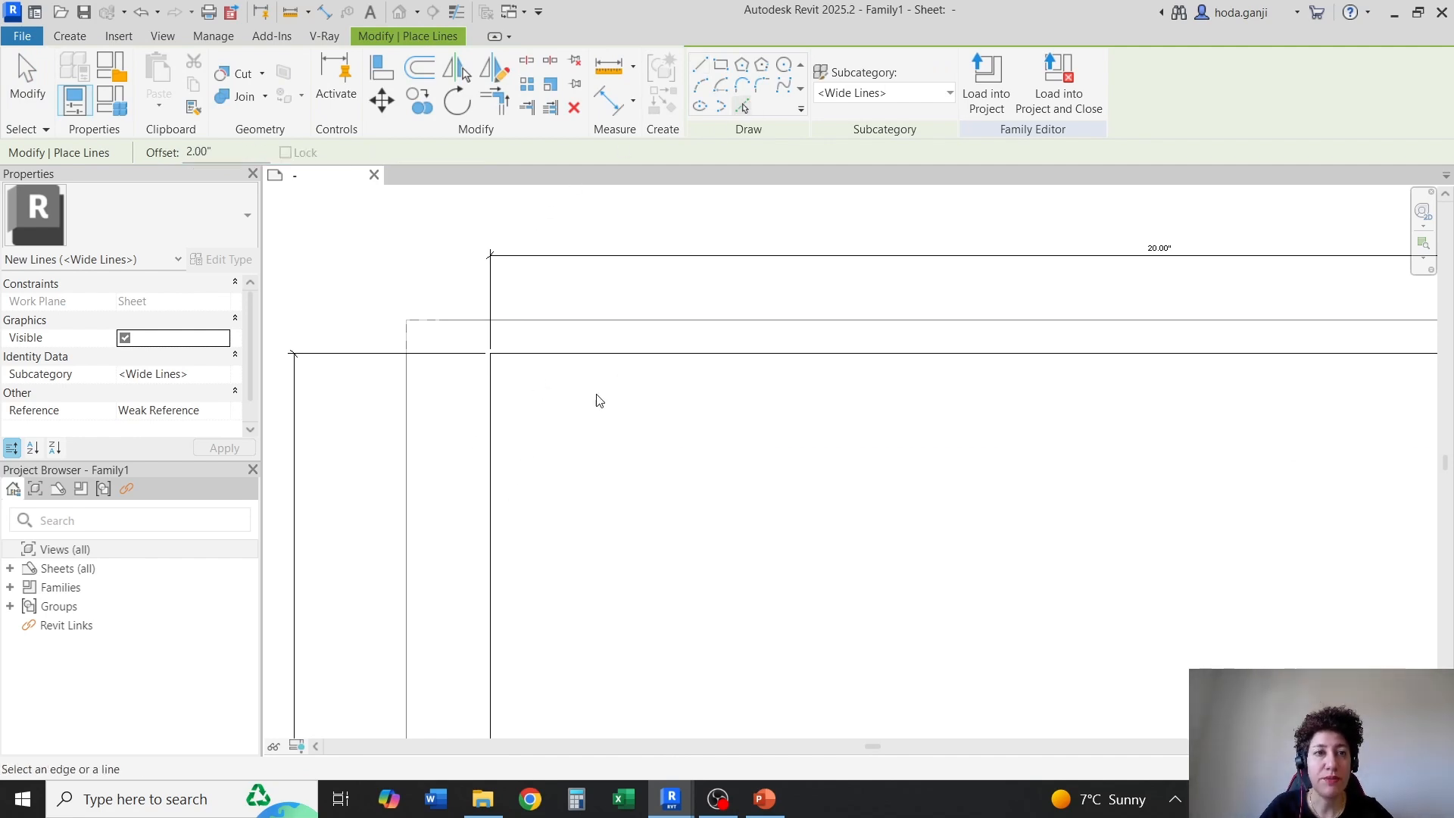
left_click(493, 425)
key("Escape")
key("Escape")
Assign the Guide Lines subcategory to the new vertical line inside the left border
left_click(622, 413)
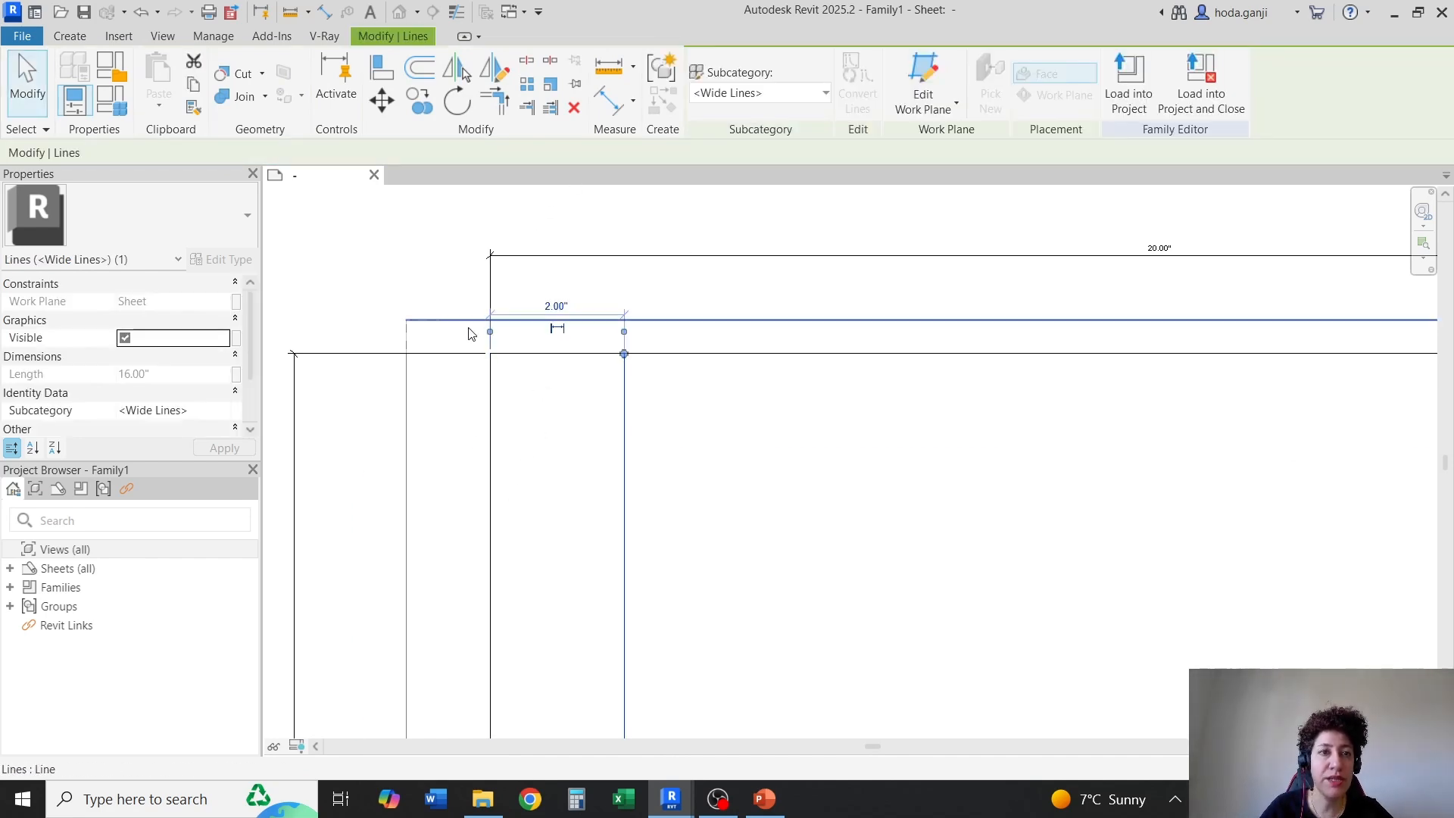
left_click(815, 96)
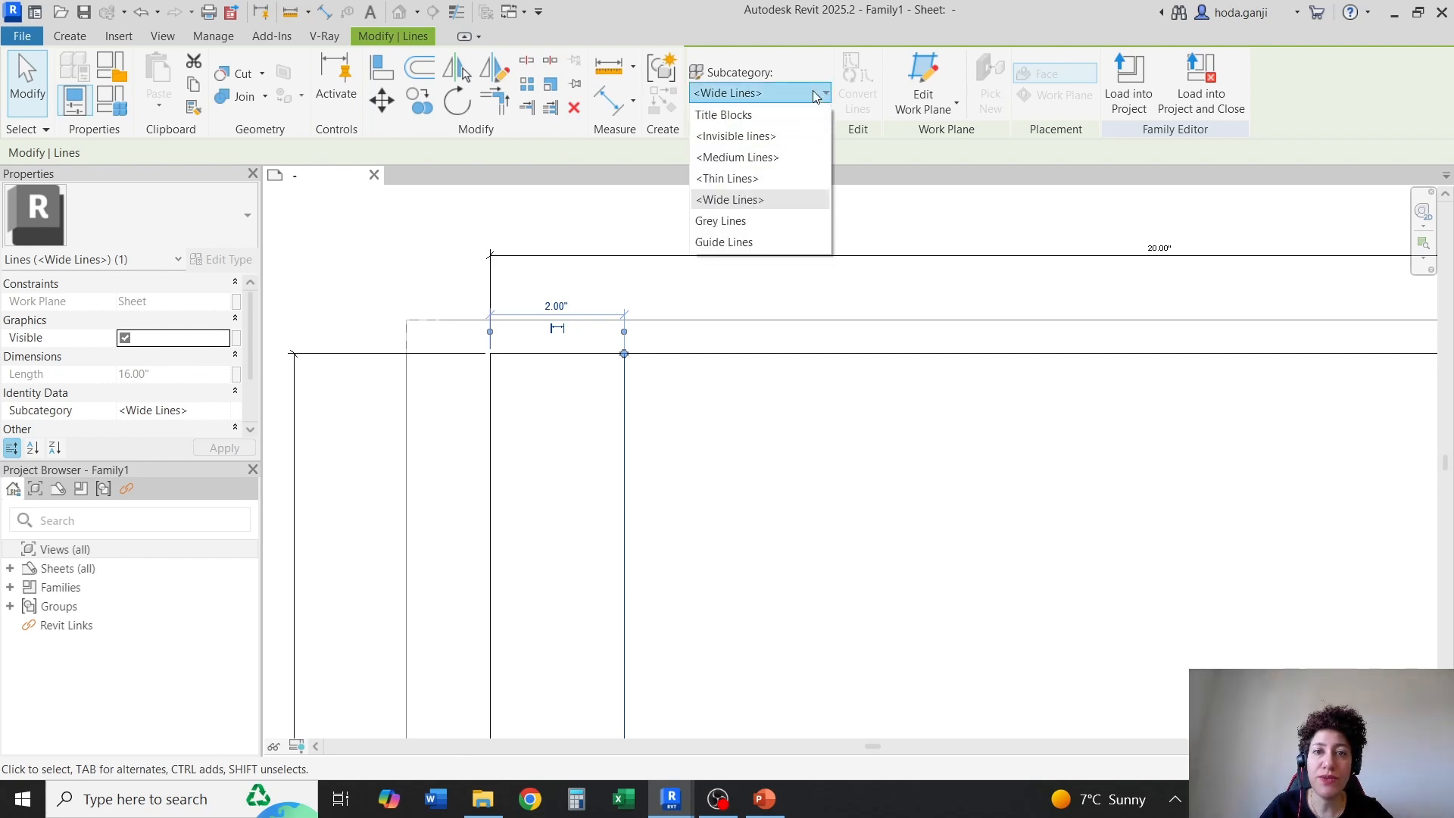
left_click(755, 242)
left_click(711, 416)
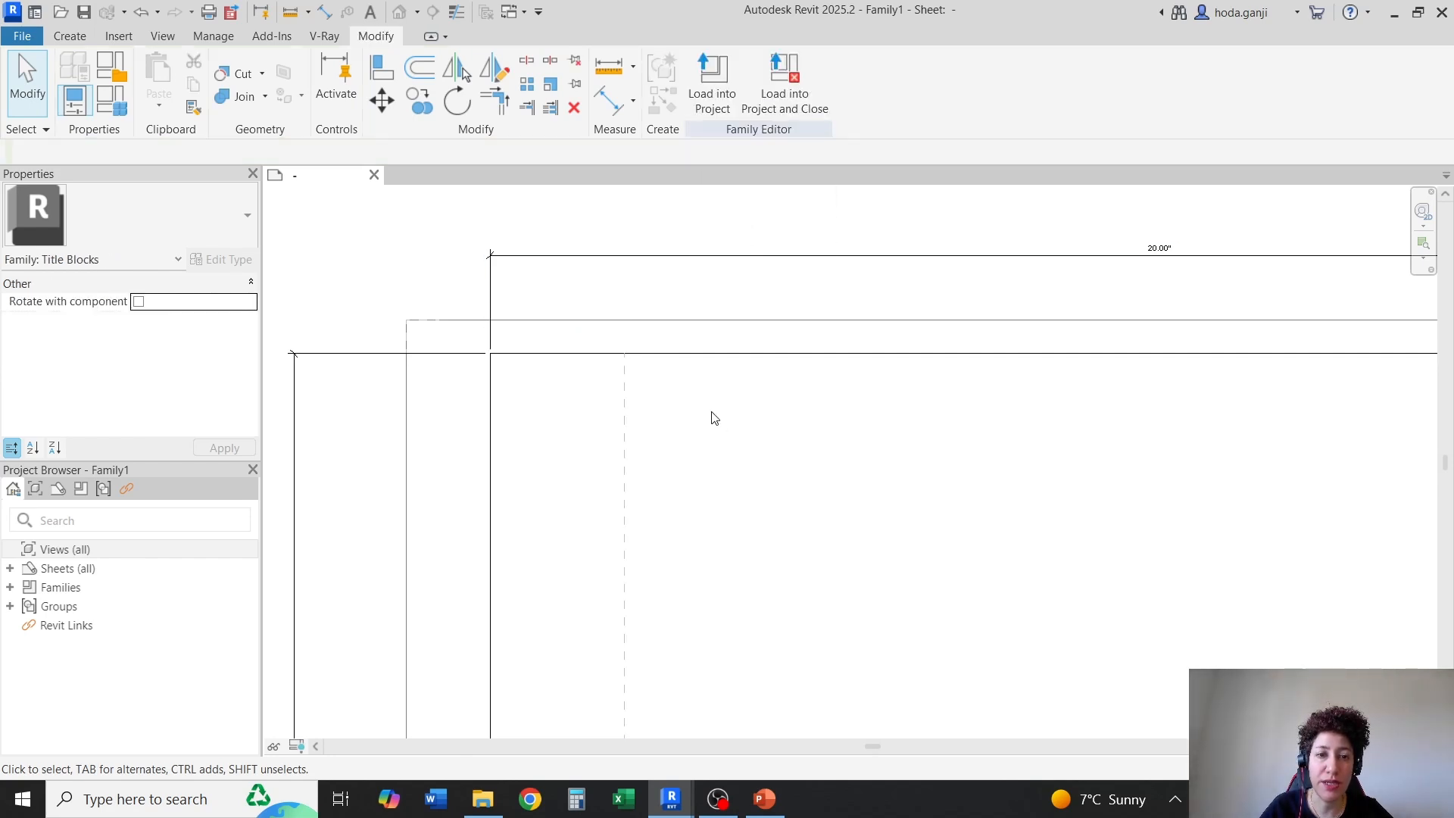
Copy the vertical guide line seven times toward the title strip at 2-inch spacing, and end copying
scroll(725, 409, "down", 2)
scroll(729, 349, "down", 2)
scroll(727, 361, "up", 5)
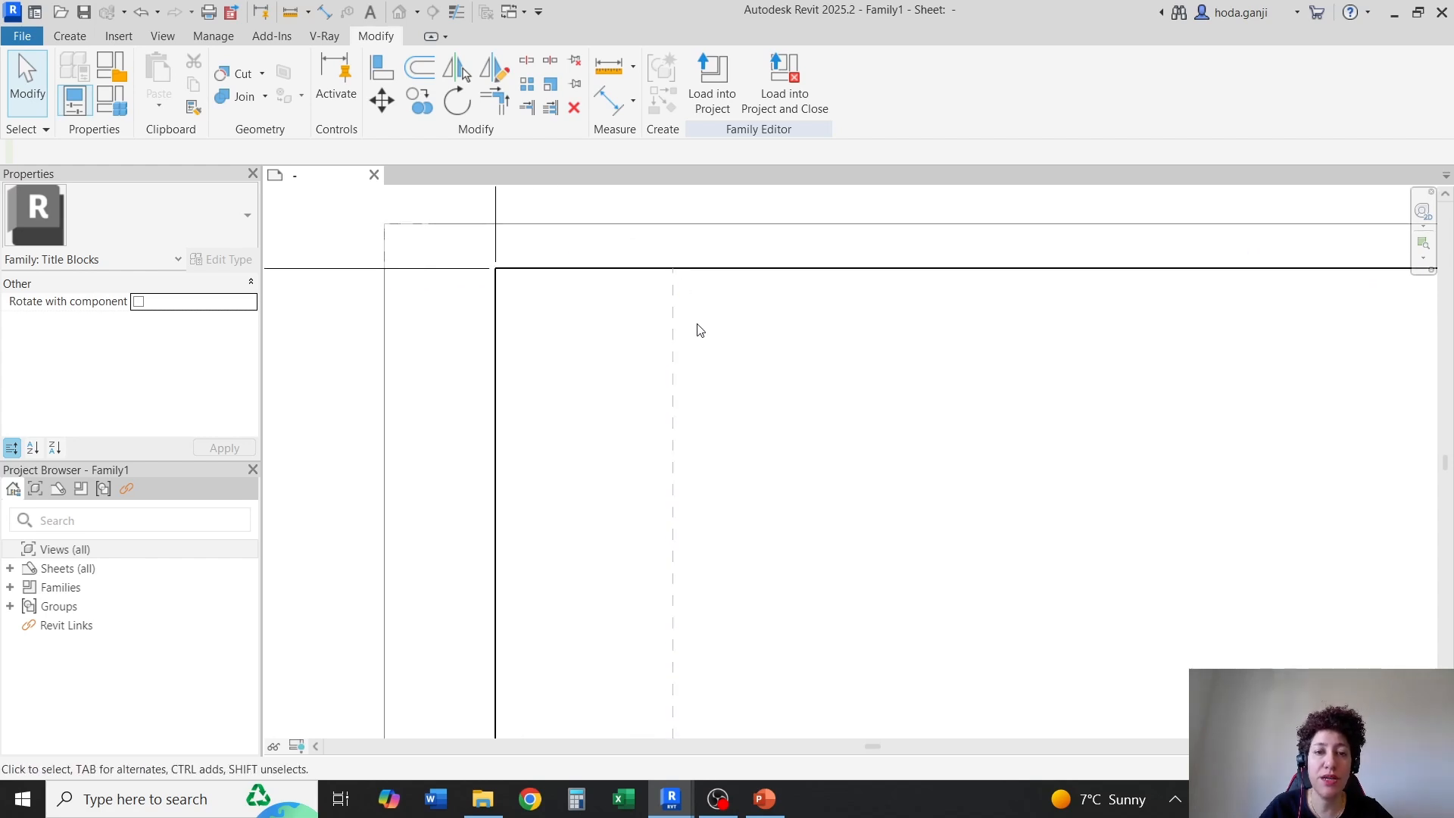
scroll(610, 285, "down", 2)
scroll(659, 341, "up", 2)
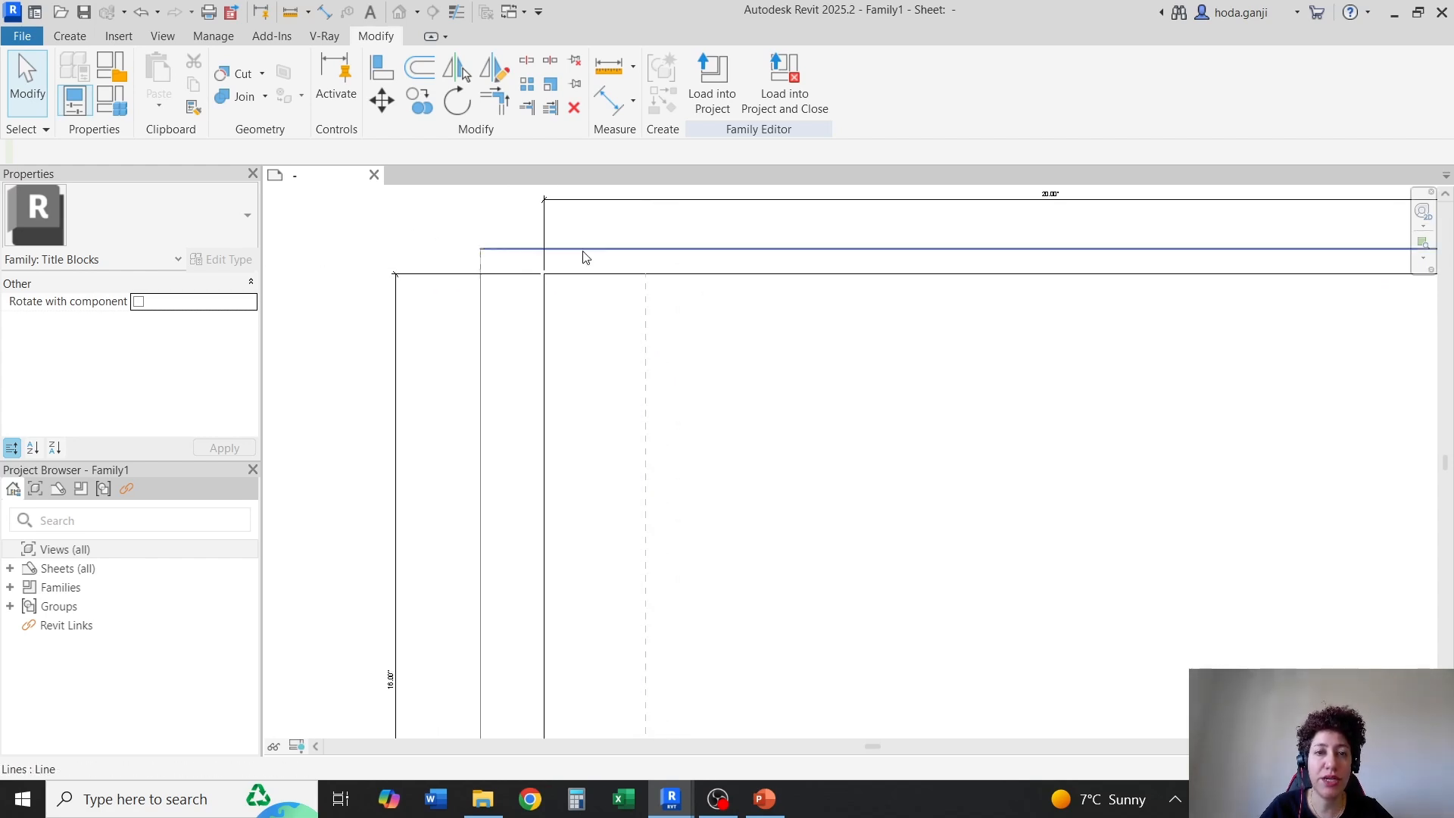
scroll(505, 369, "down", 1)
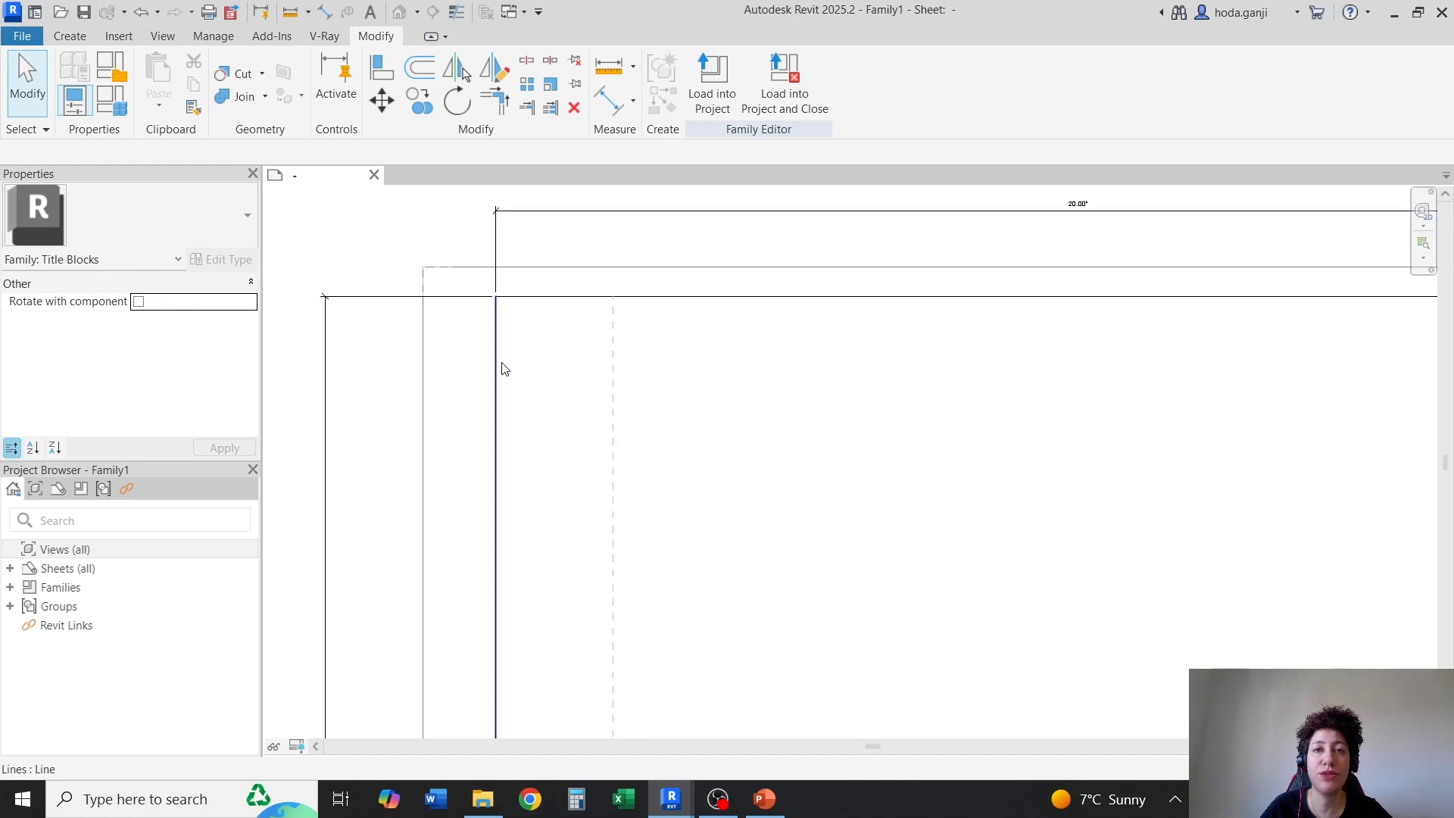
left_click(613, 370)
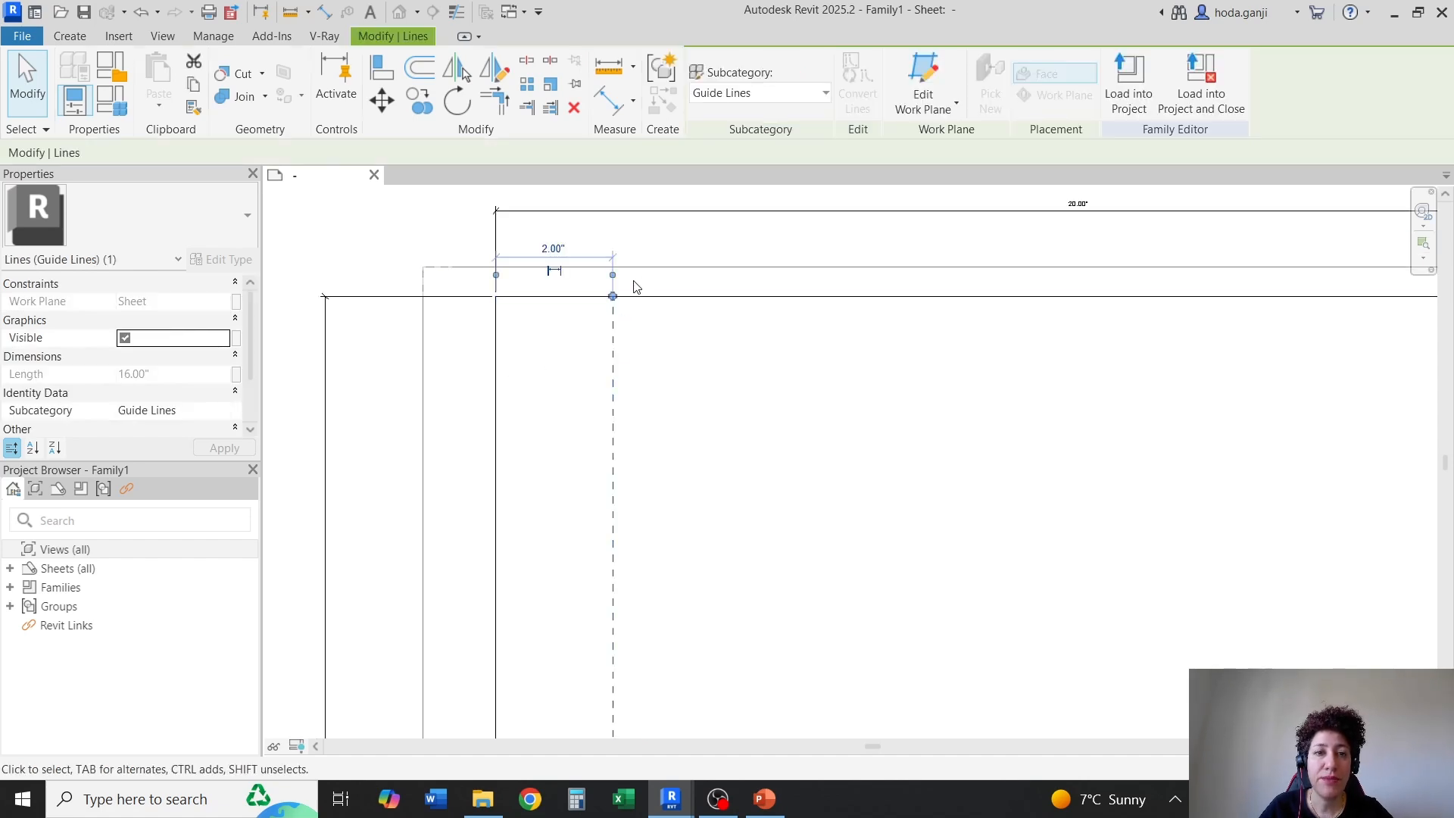
left_click(419, 103)
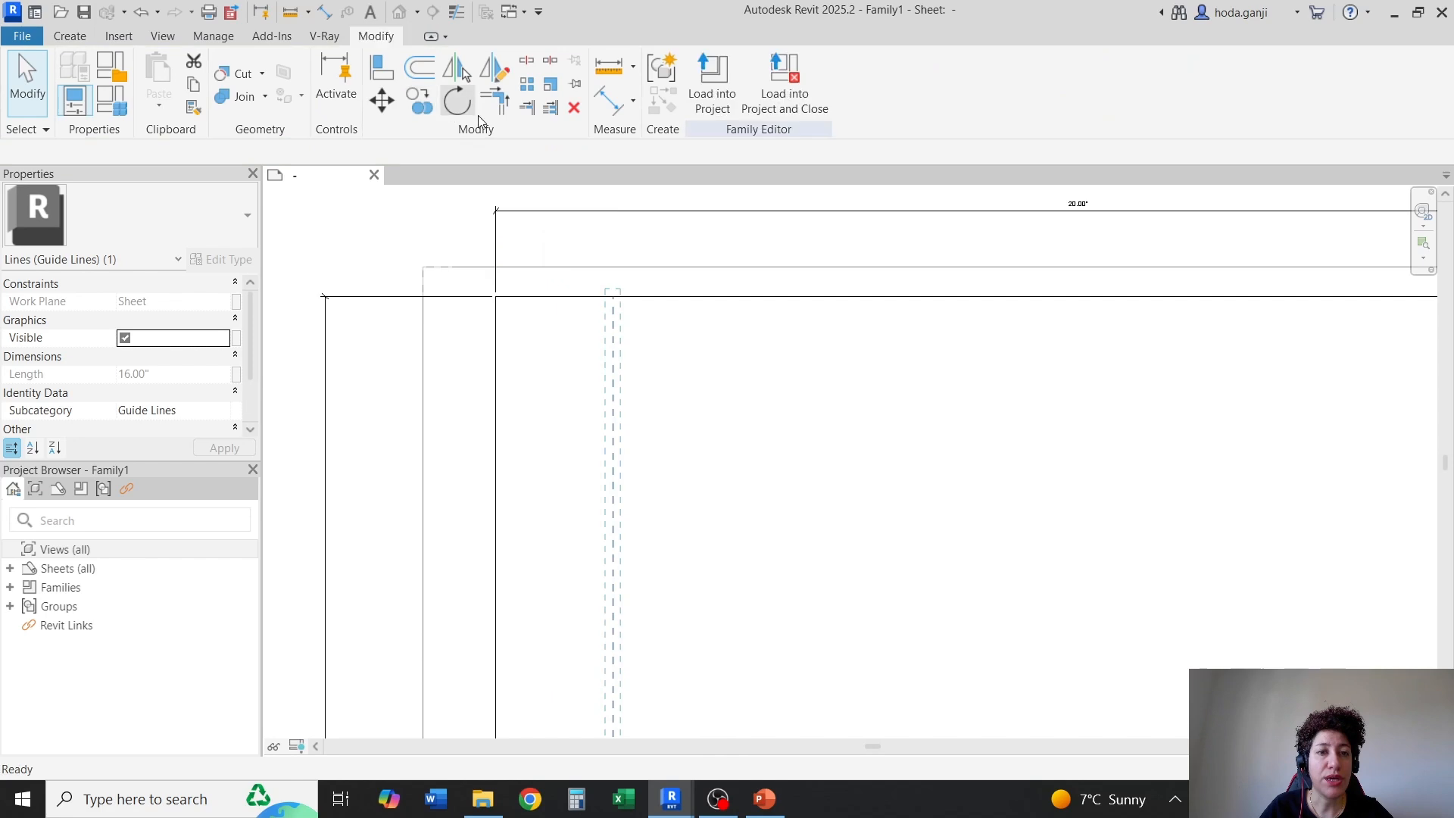
left_click(495, 296)
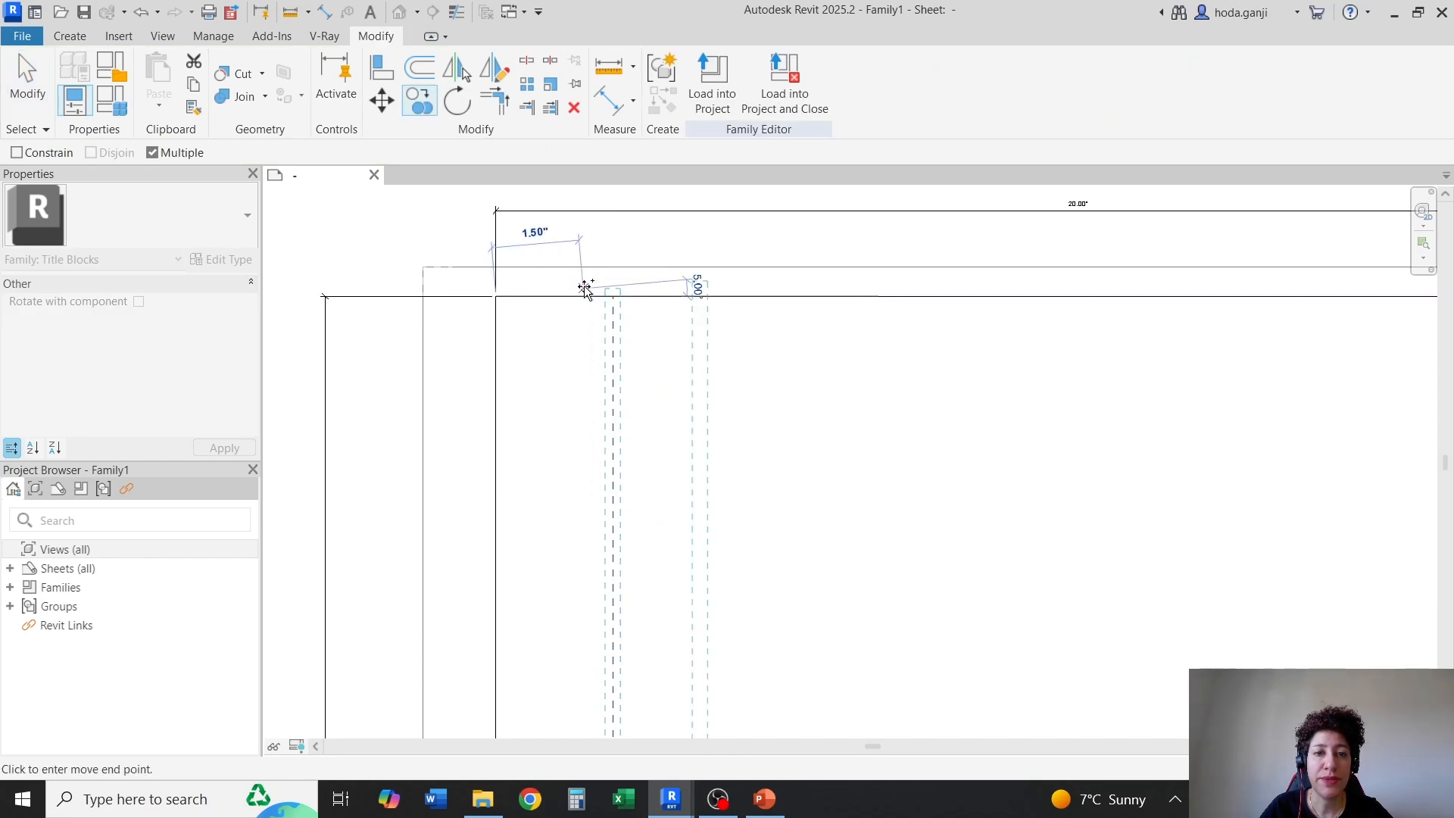
left_click(613, 296)
left_click(730, 296)
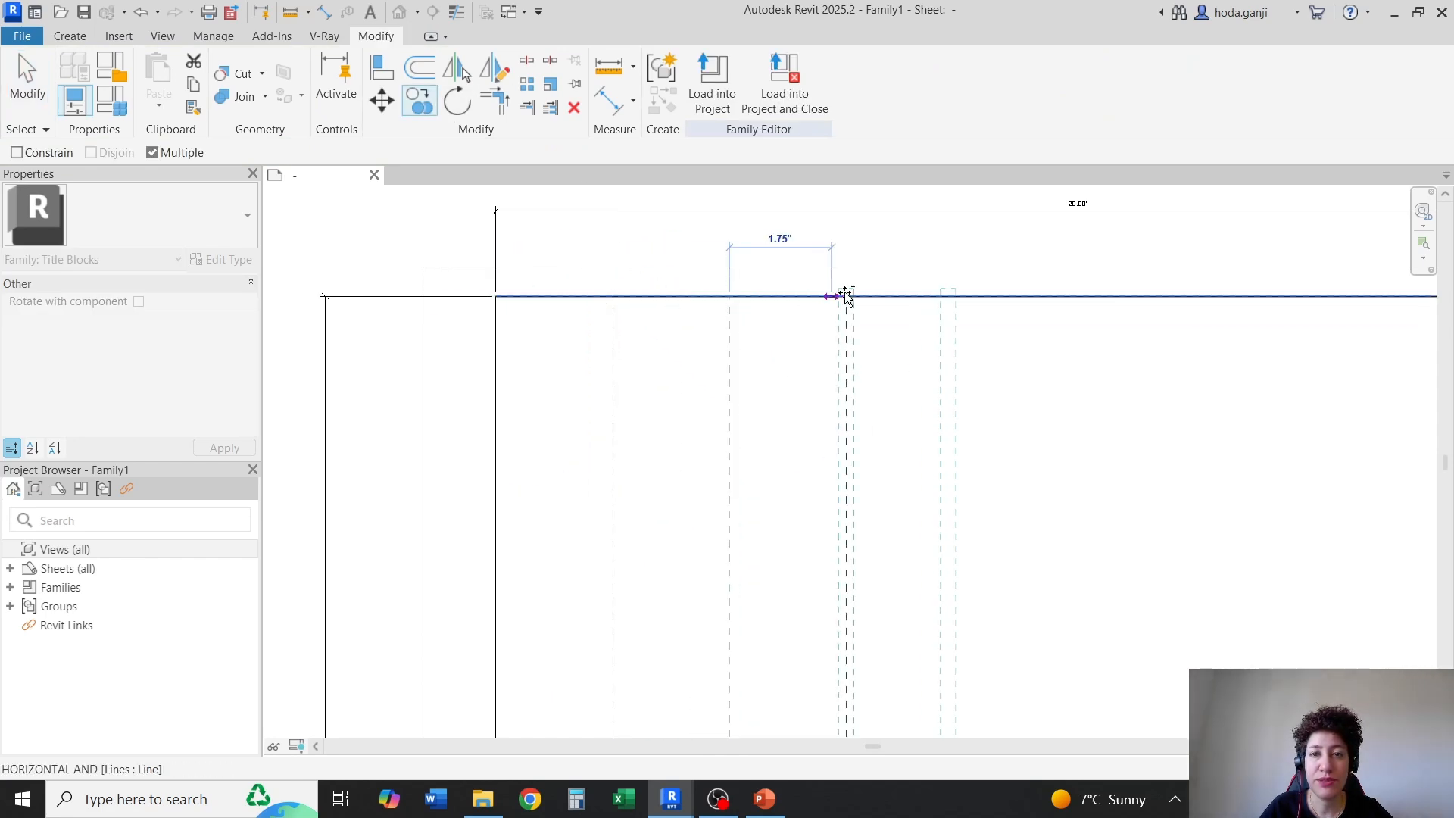
left_click(846, 296)
scroll(467, 301, "down", 2)
left_click(749, 298)
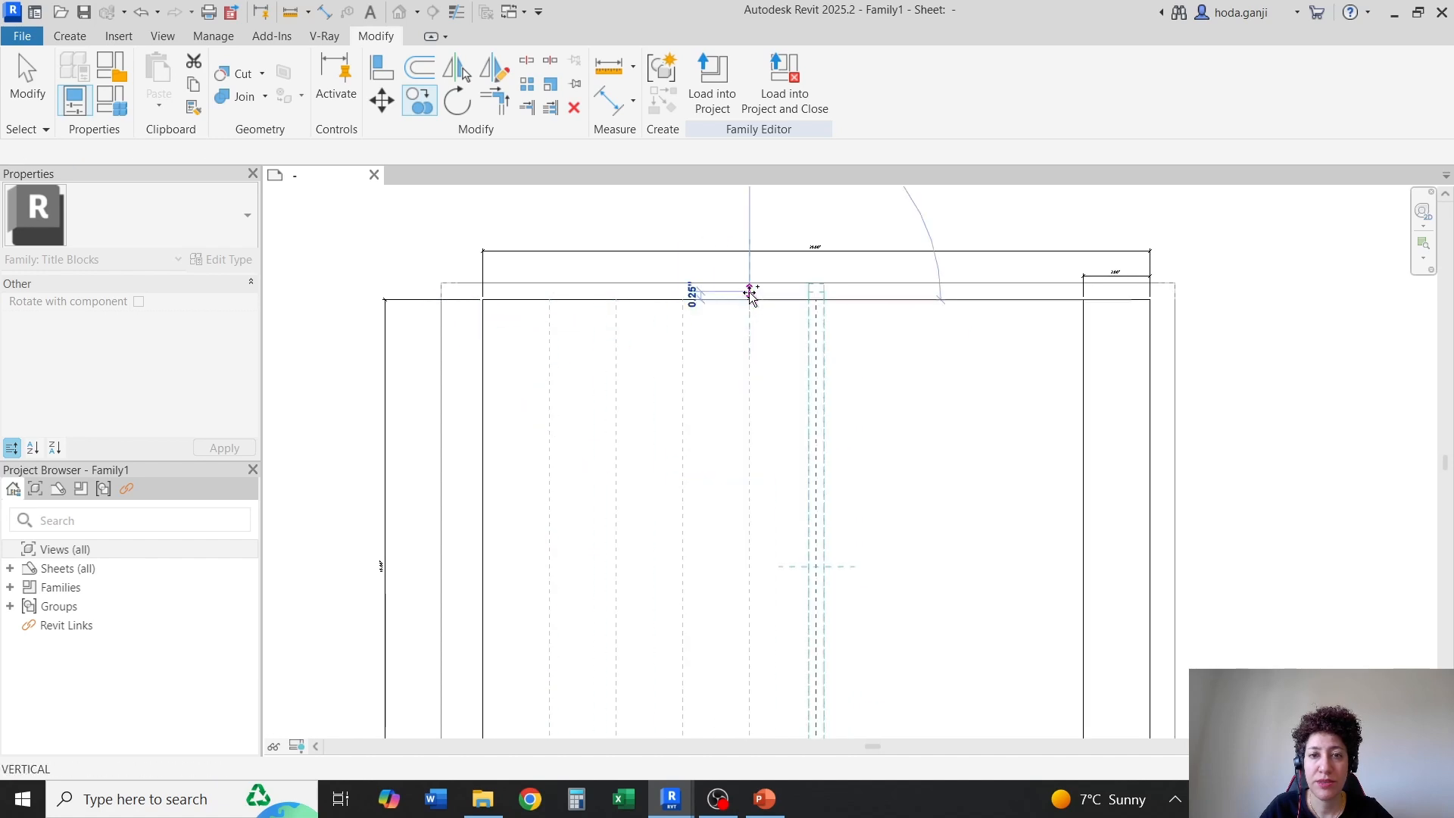
left_click(816, 298)
left_click(883, 299)
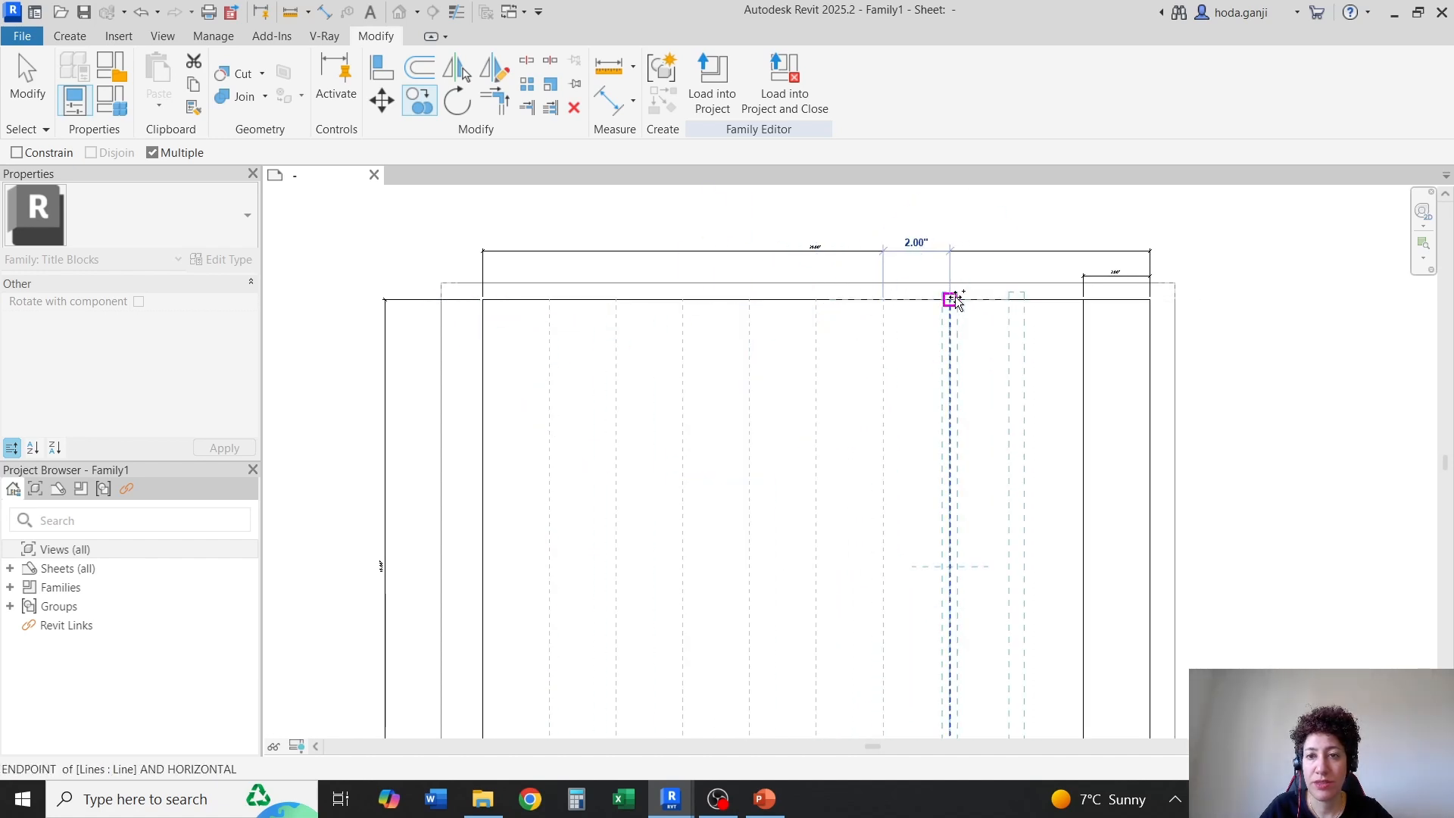
left_click(950, 299)
key("Escape")
key("Escape")
Offset a copy of the inner border's bottom line 2 inches upward into the drawing area
scroll(773, 269, "down", 4)
scroll(656, 600, "up", 5)
scroll(659, 617, "up", 3)
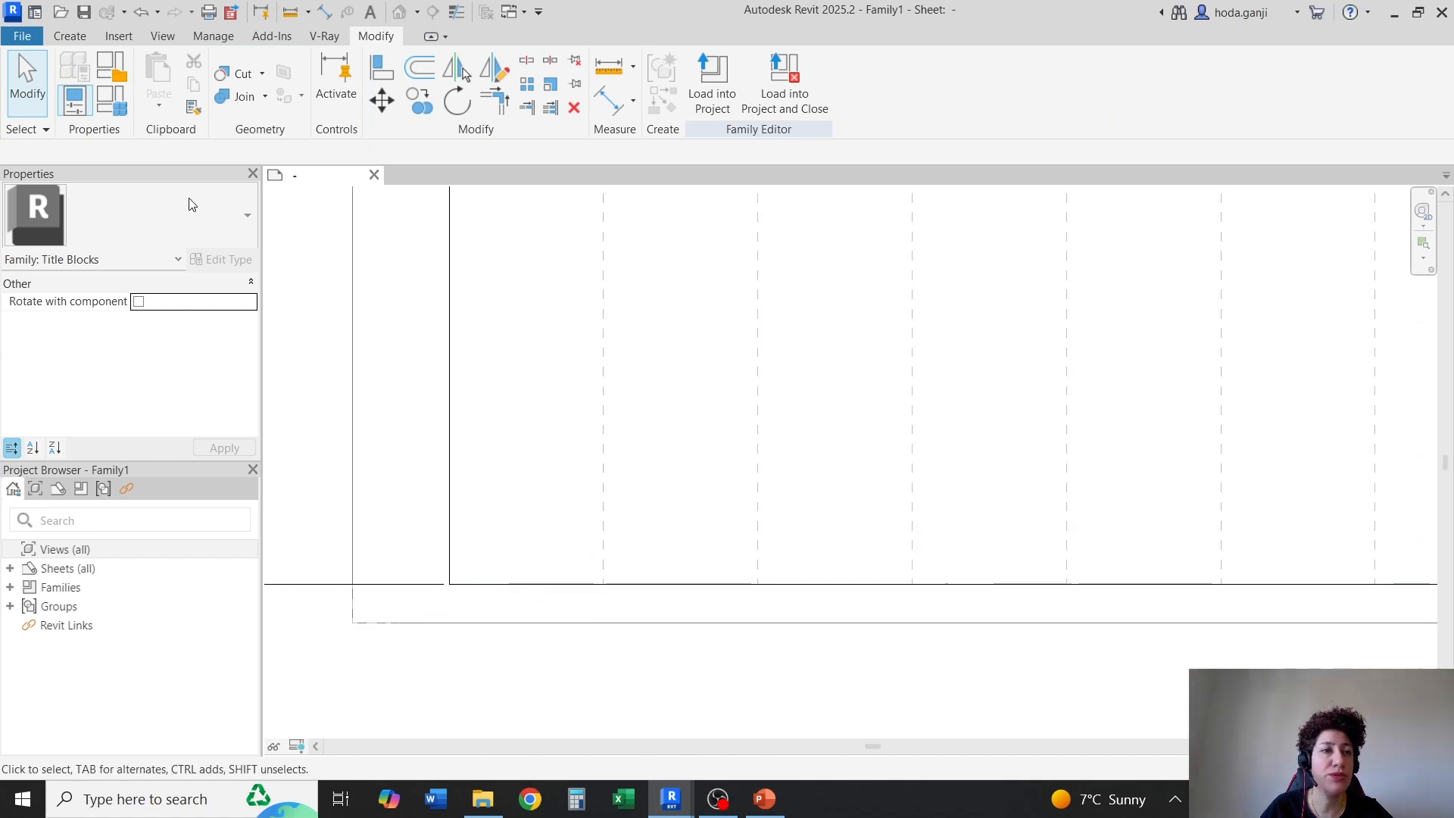
left_click(70, 36)
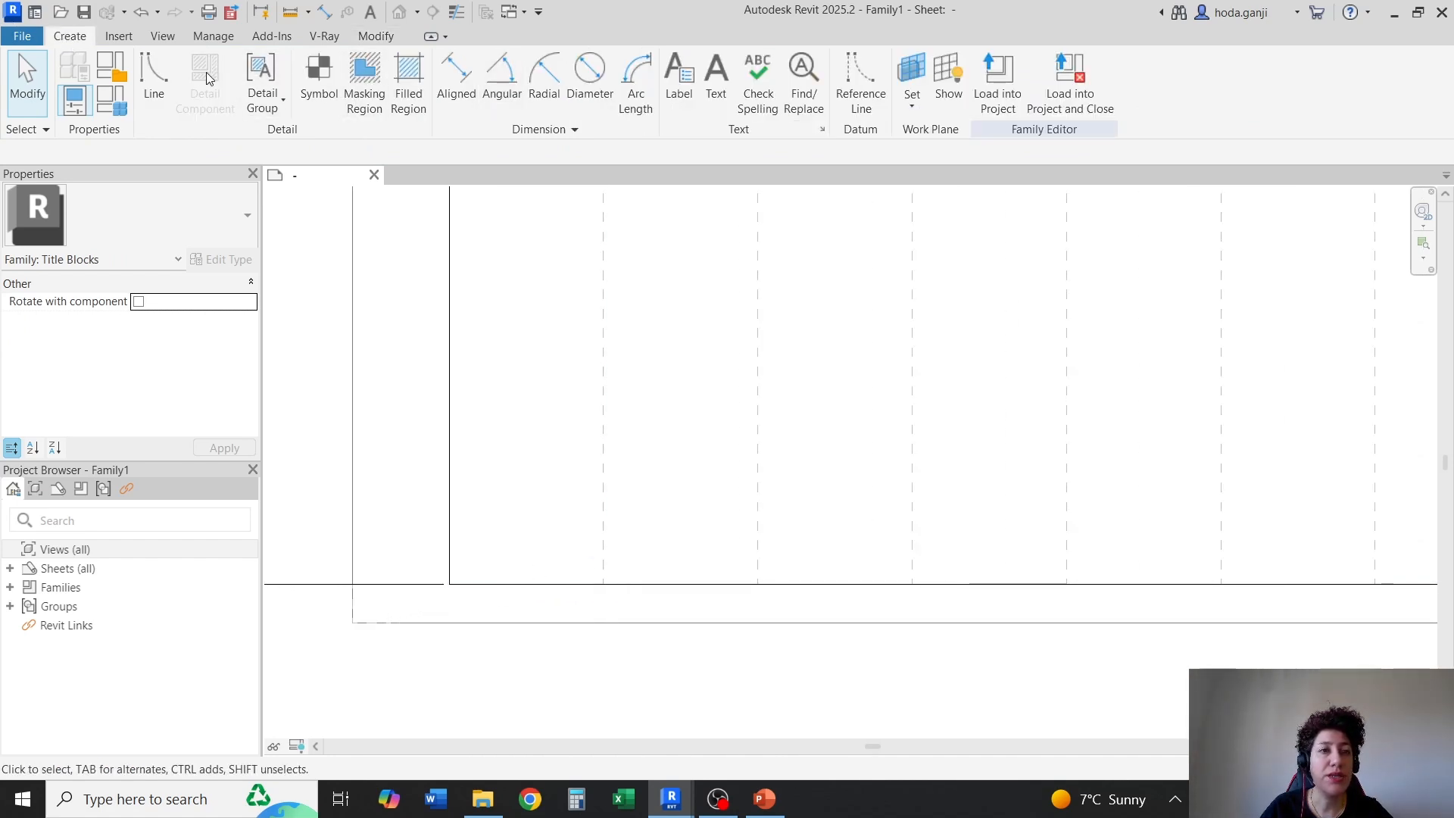
left_click(155, 76)
left_click(420, 69)
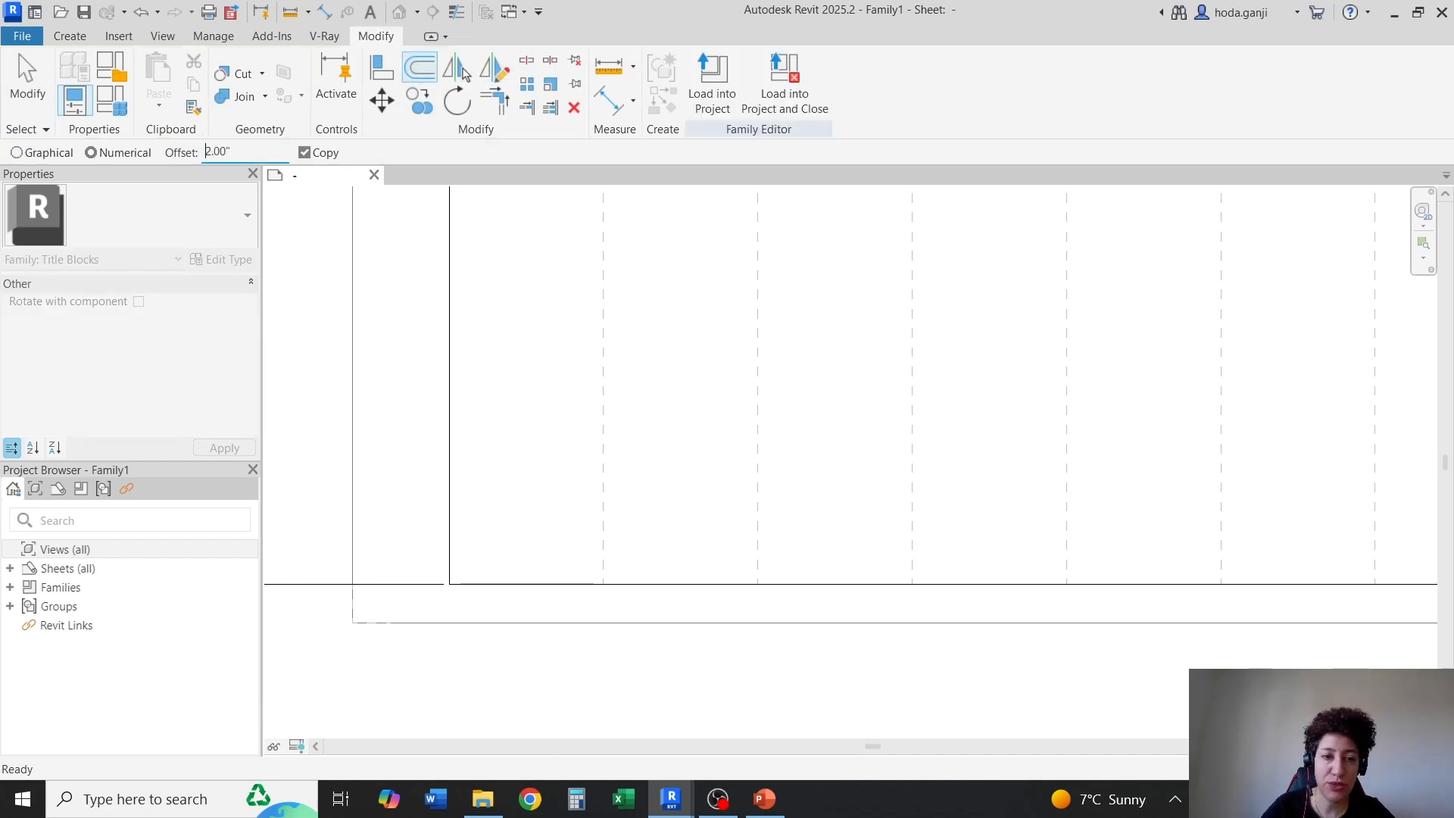
left_click(508, 578)
key("Escape")
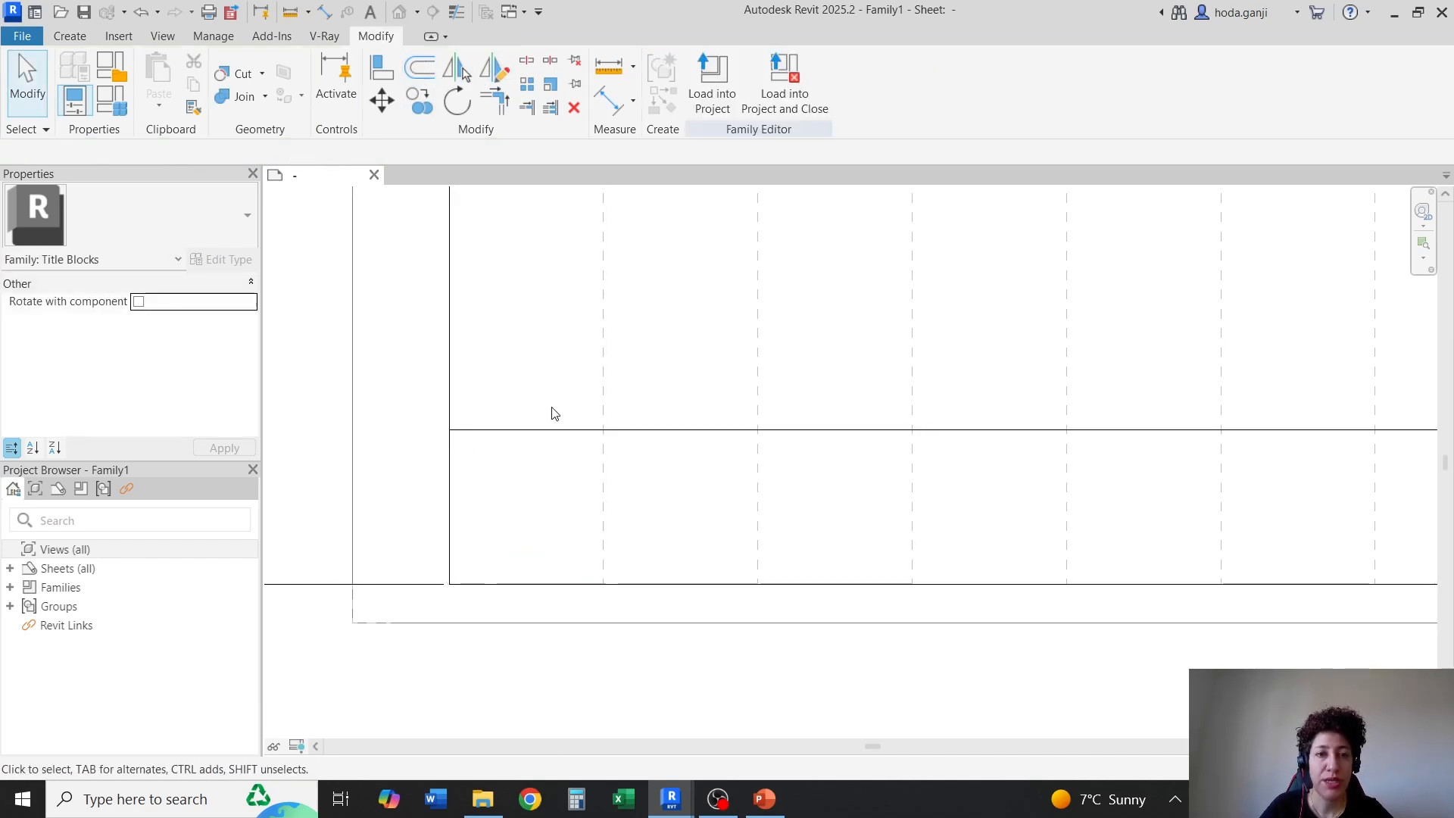
Assign the Guide Lines subcategory to the new horizontal line above the bottom border
left_click(555, 429)
left_click(777, 100)
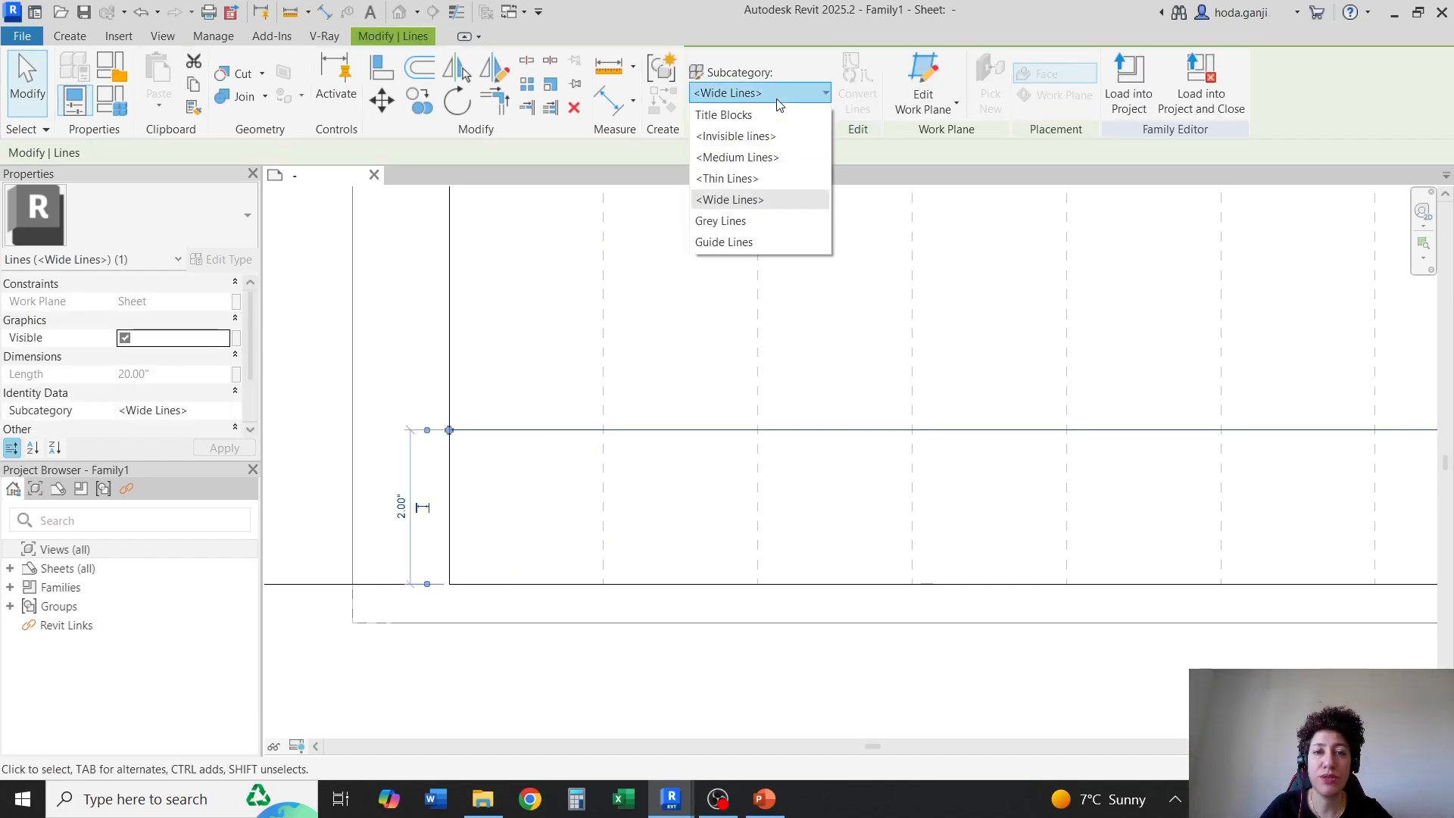
left_click(747, 241)
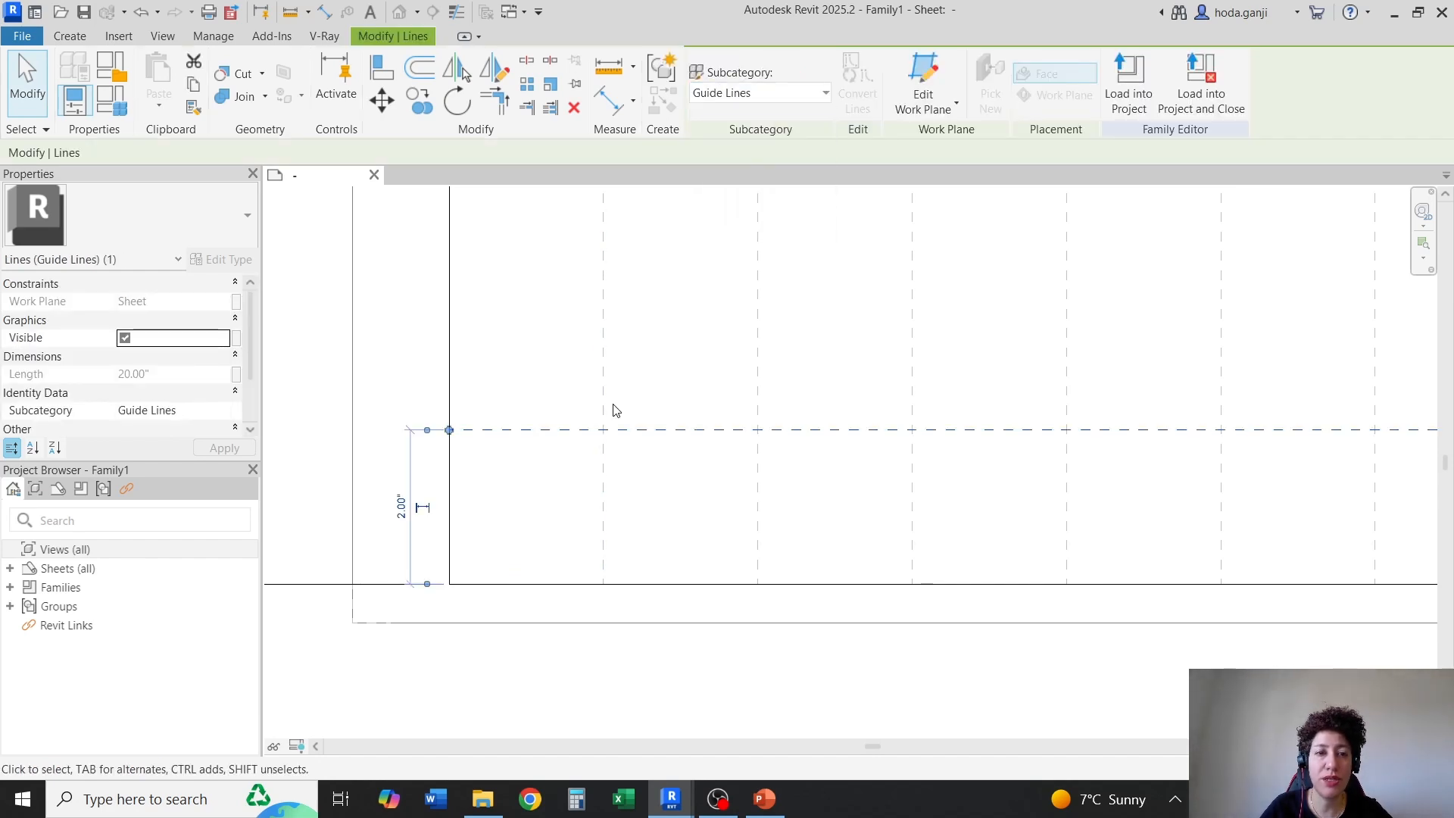
Copy the horizontal guide line upward six times at 2-inch spacing to complete the grid, and end copying
left_click(421, 101)
left_click(449, 429)
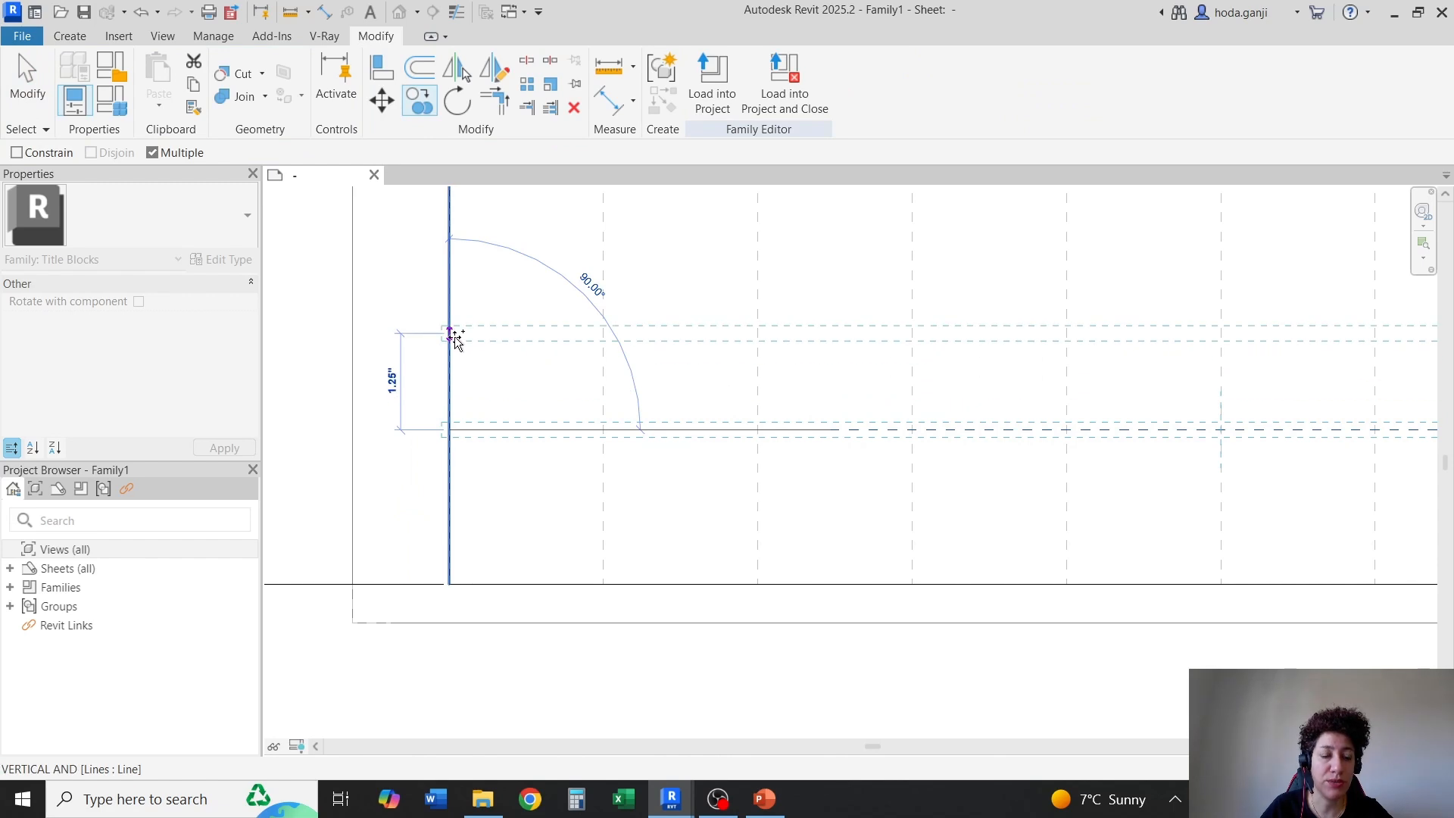
type("2")
key("Return")
scroll(454, 593, "down", 4)
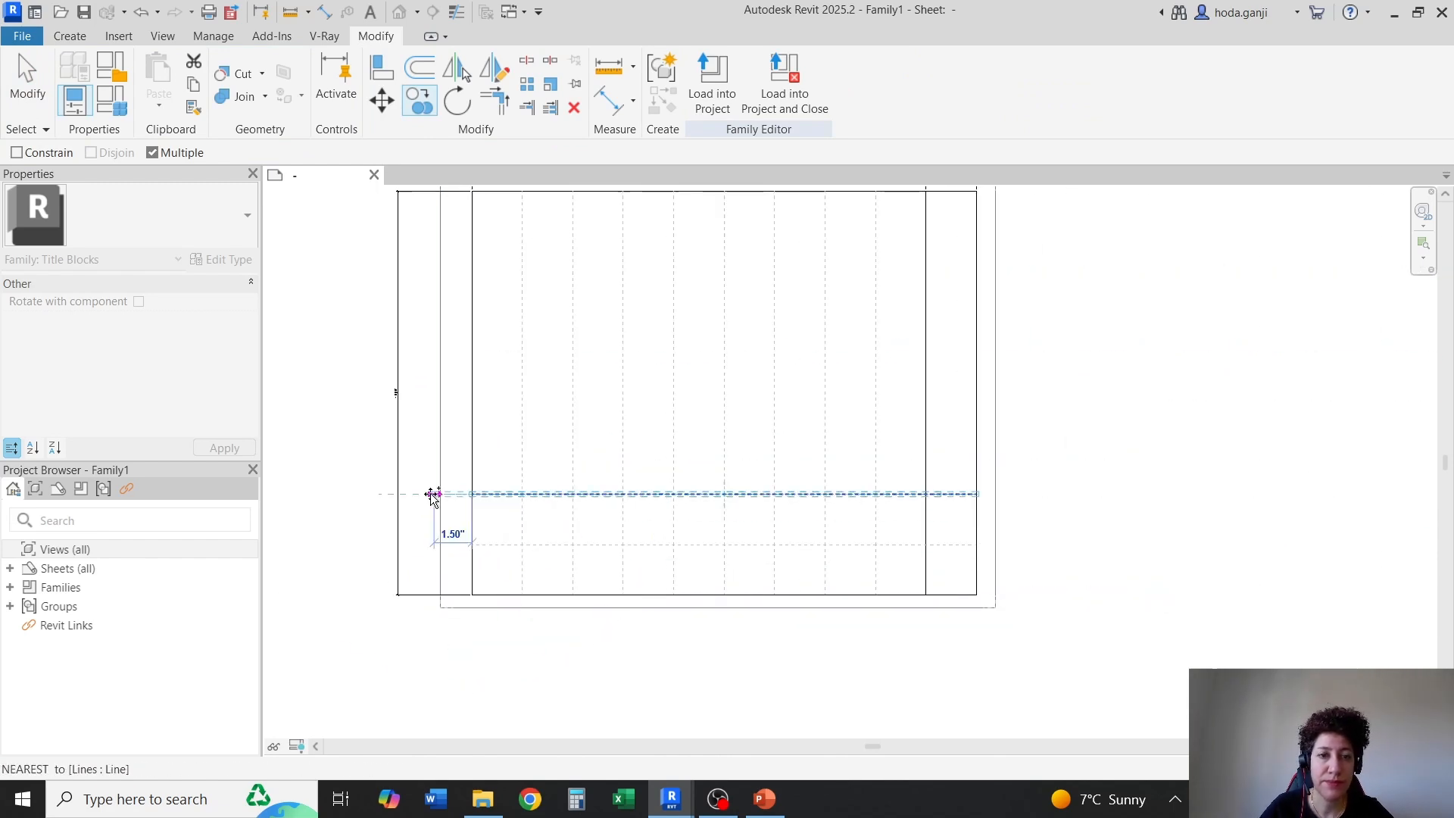
scroll(432, 494, "up", 2)
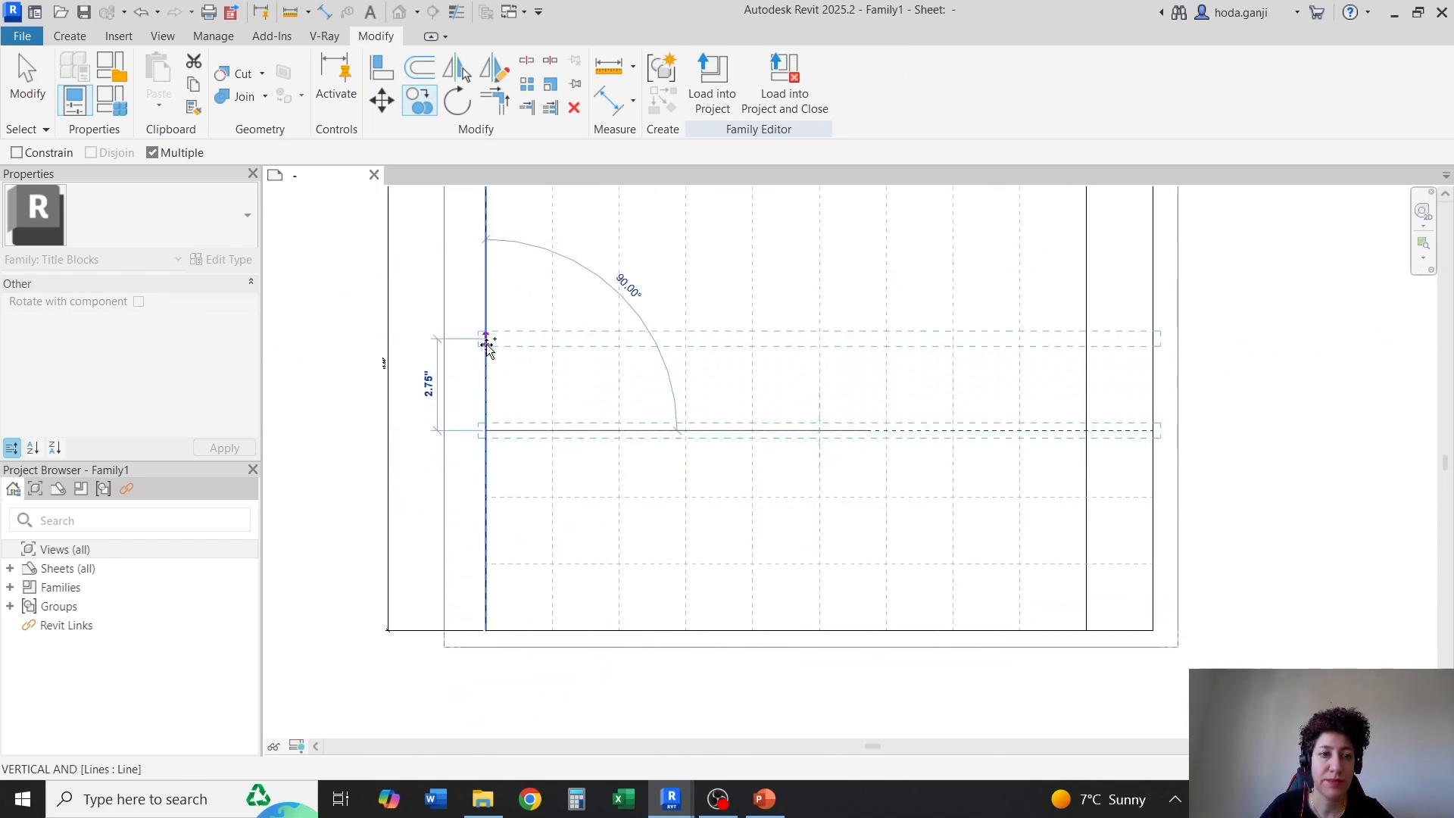
scroll(470, 345, "down", 3)
scroll(458, 364, "up", 2)
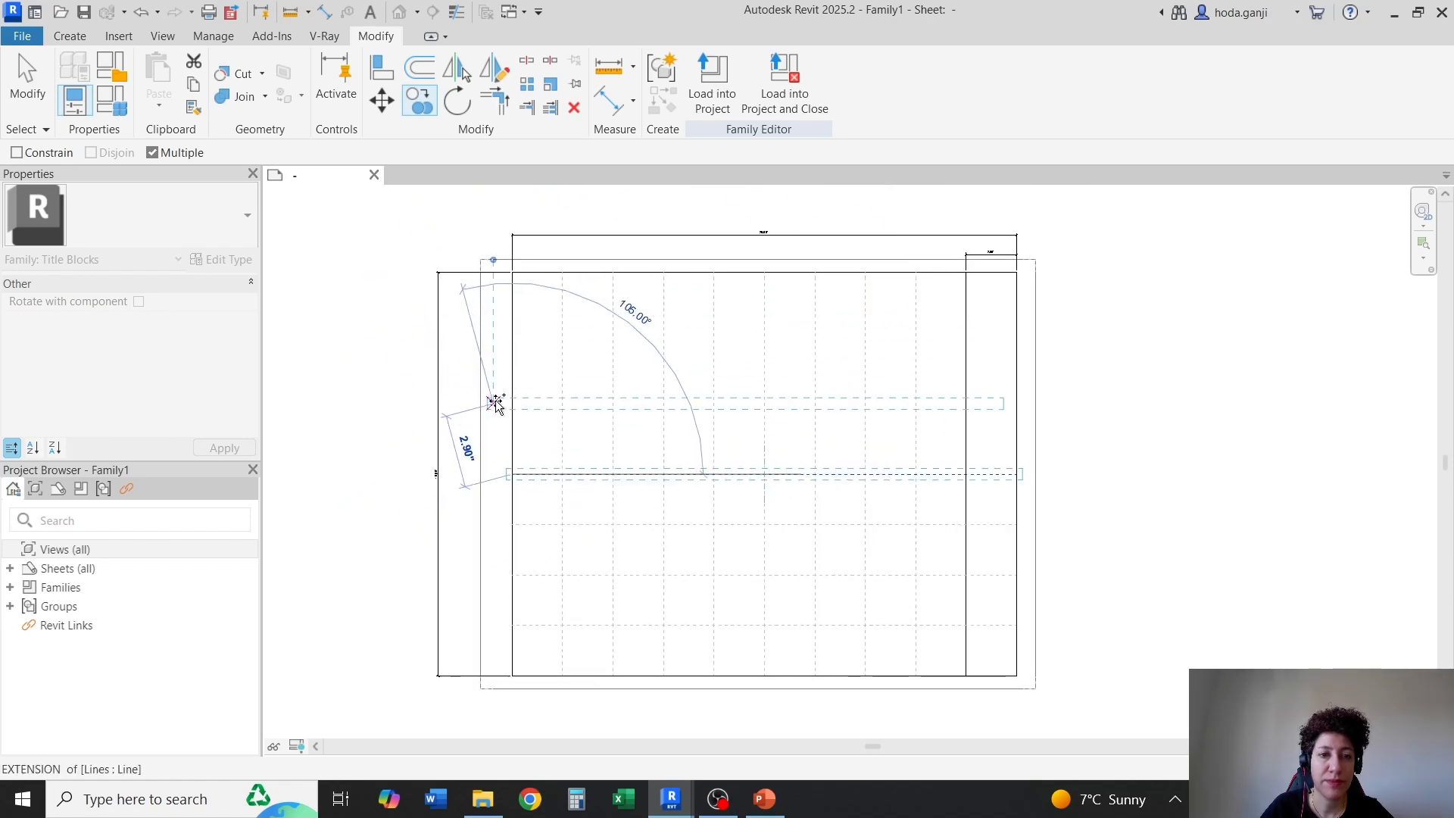
scroll(512, 424, "up", 1)
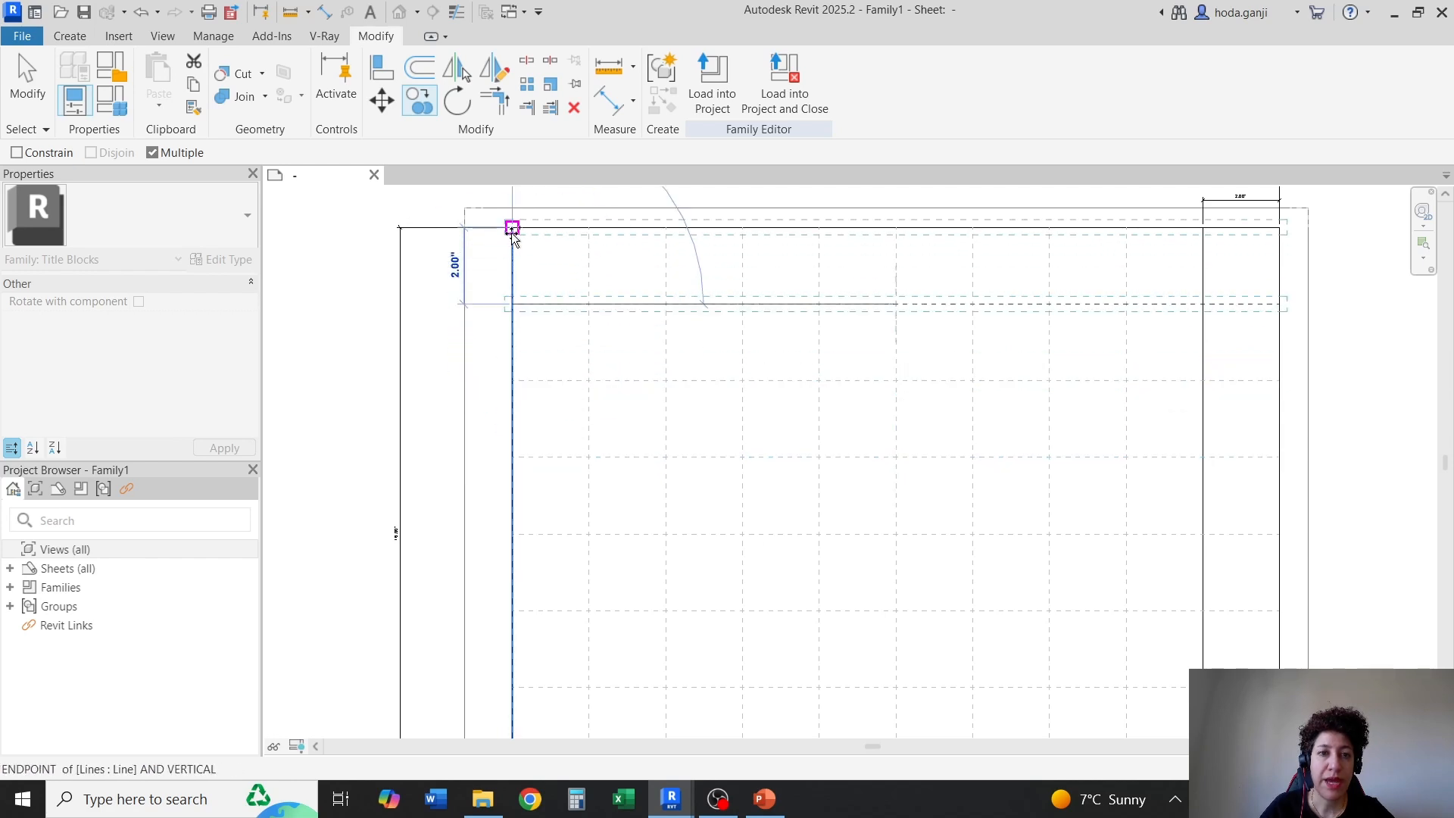
scroll(512, 228, "down", 1)
key("Escape")
key("Escape")
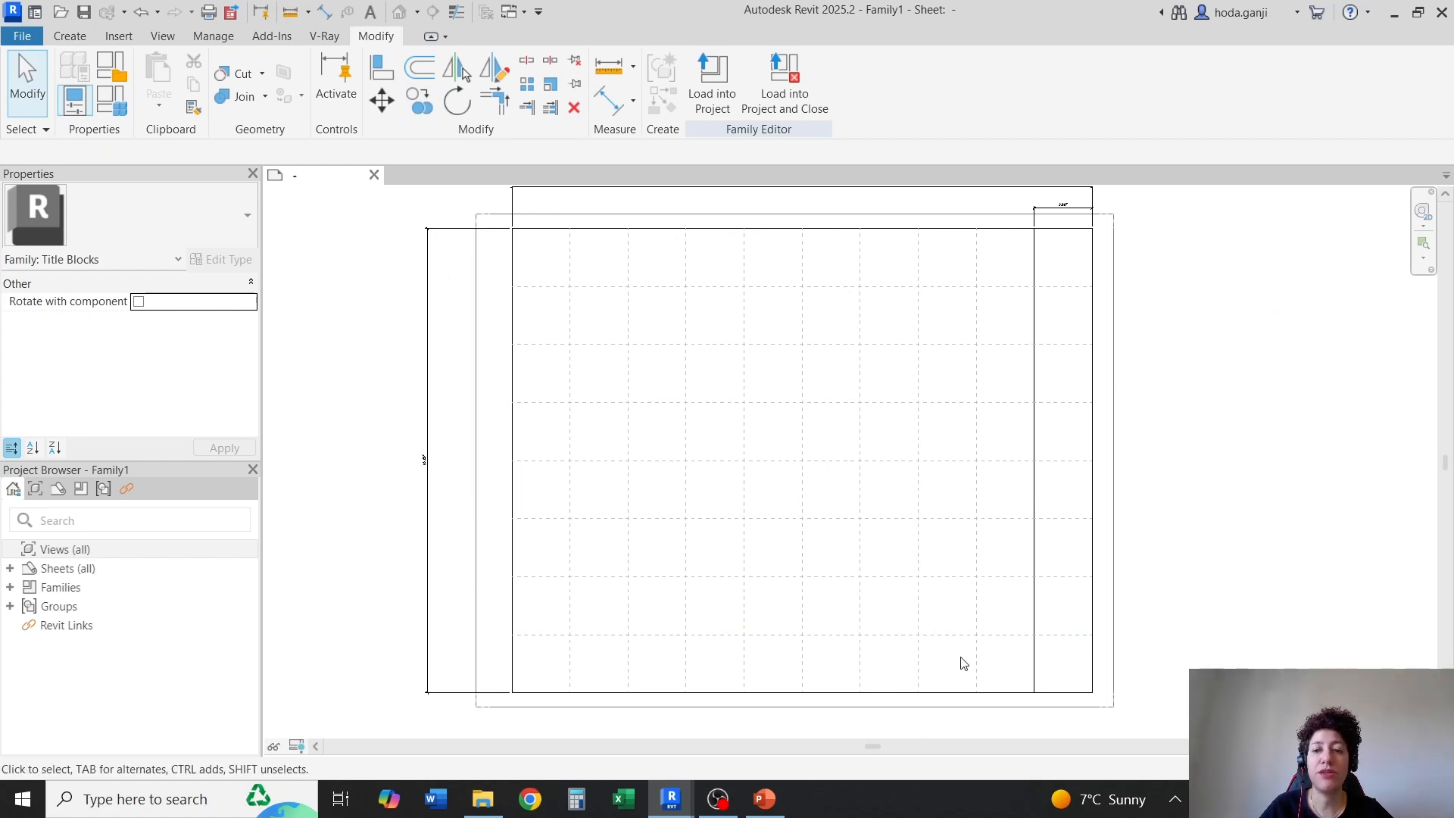
Associate the visibility of all guide lines with a new instance family parameter named Guide Line Visibility, grouped under Other
left_click_drag(1009, 664, 558, 266)
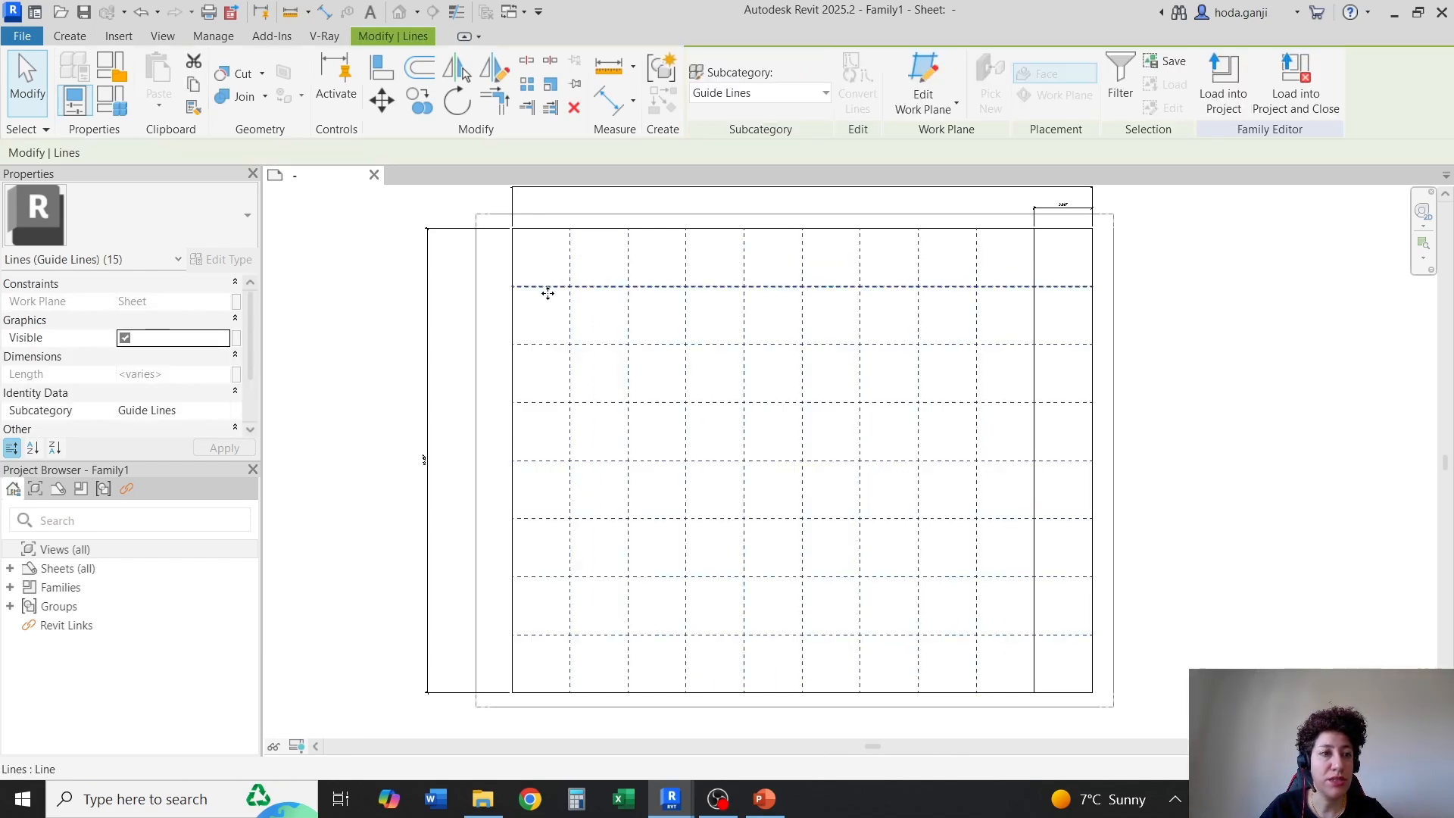
left_click(237, 338)
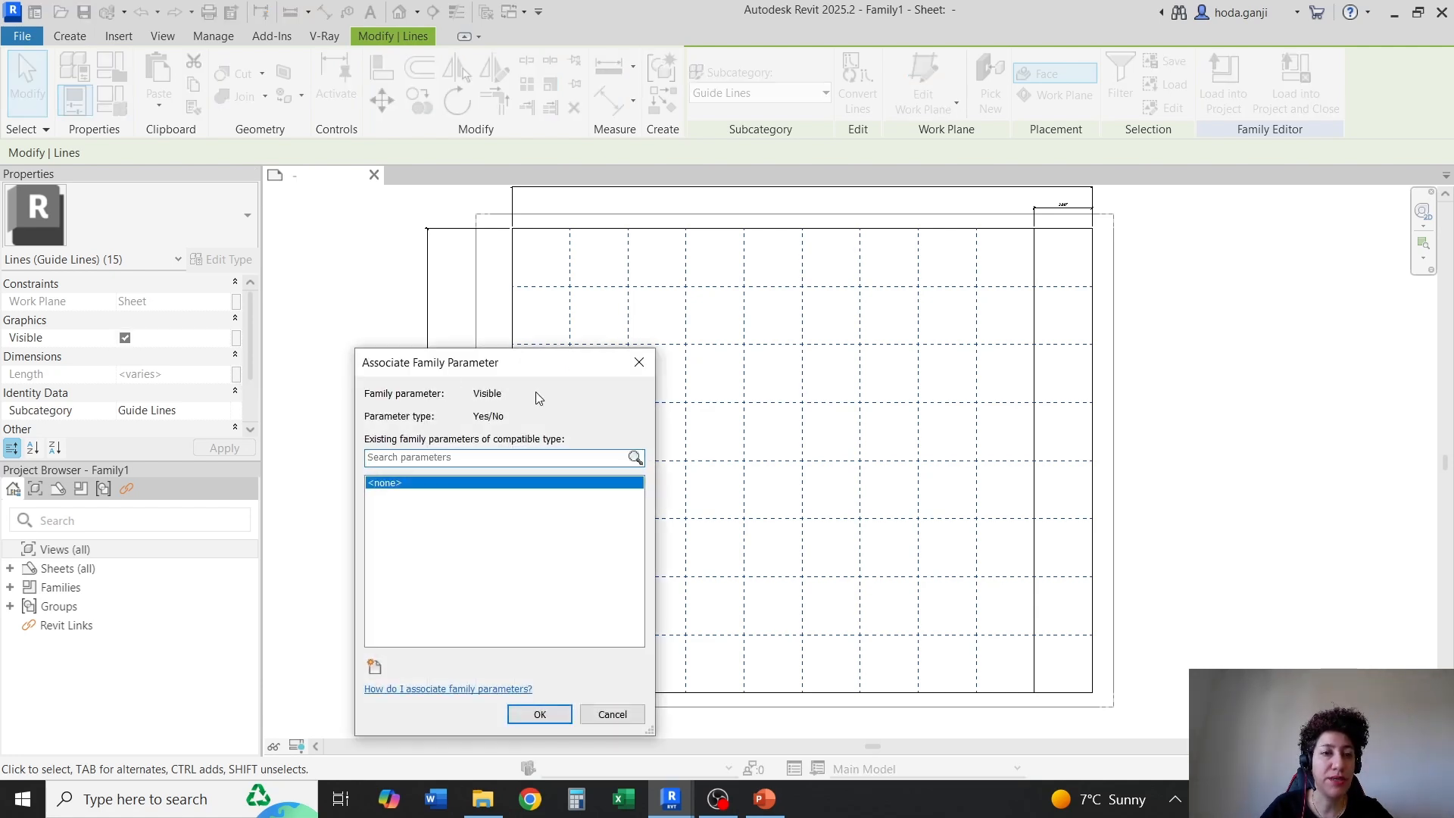
left_click_drag(527, 368, 506, 214)
left_click(360, 511)
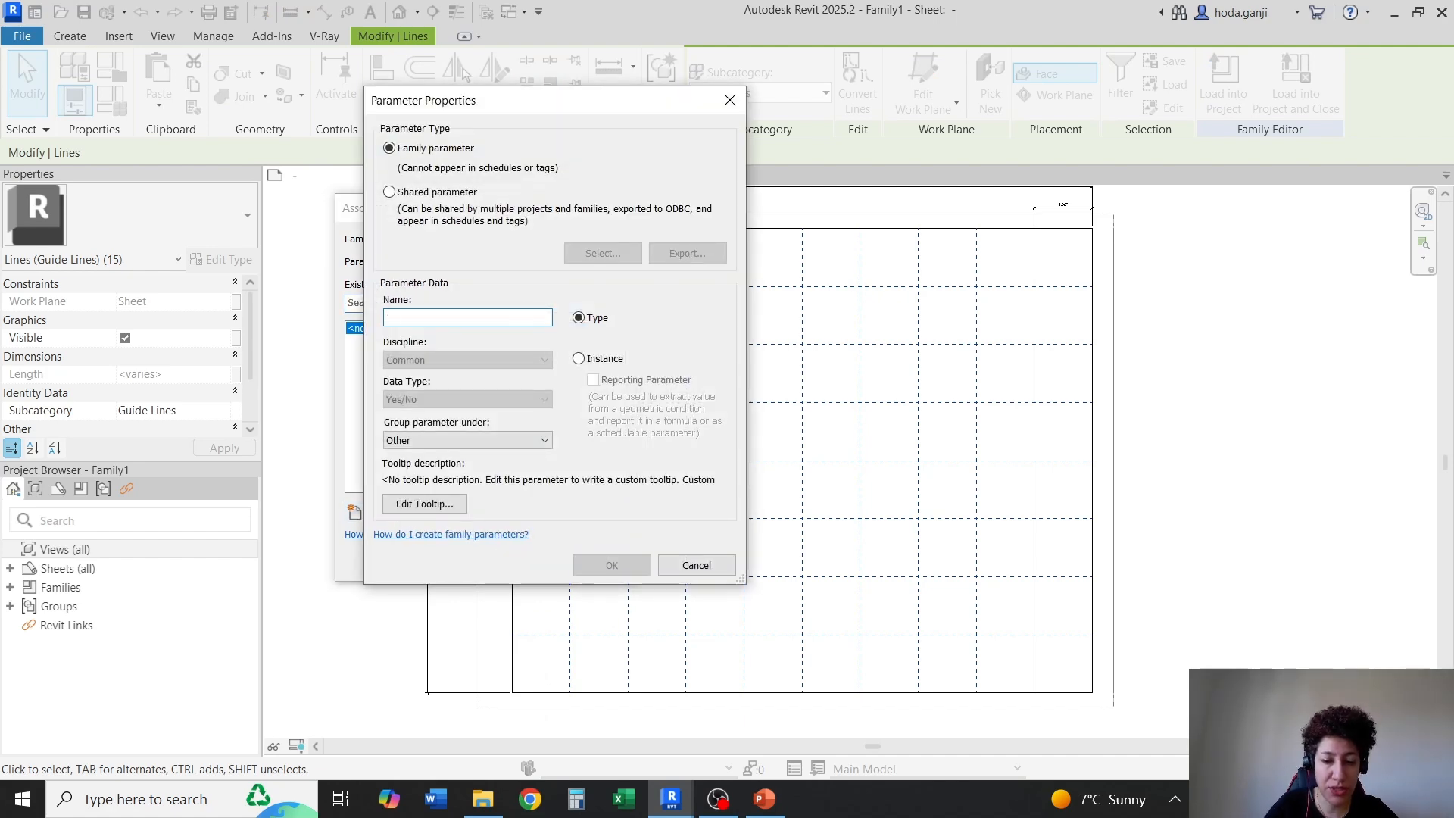
type("Guide Line Visibility")
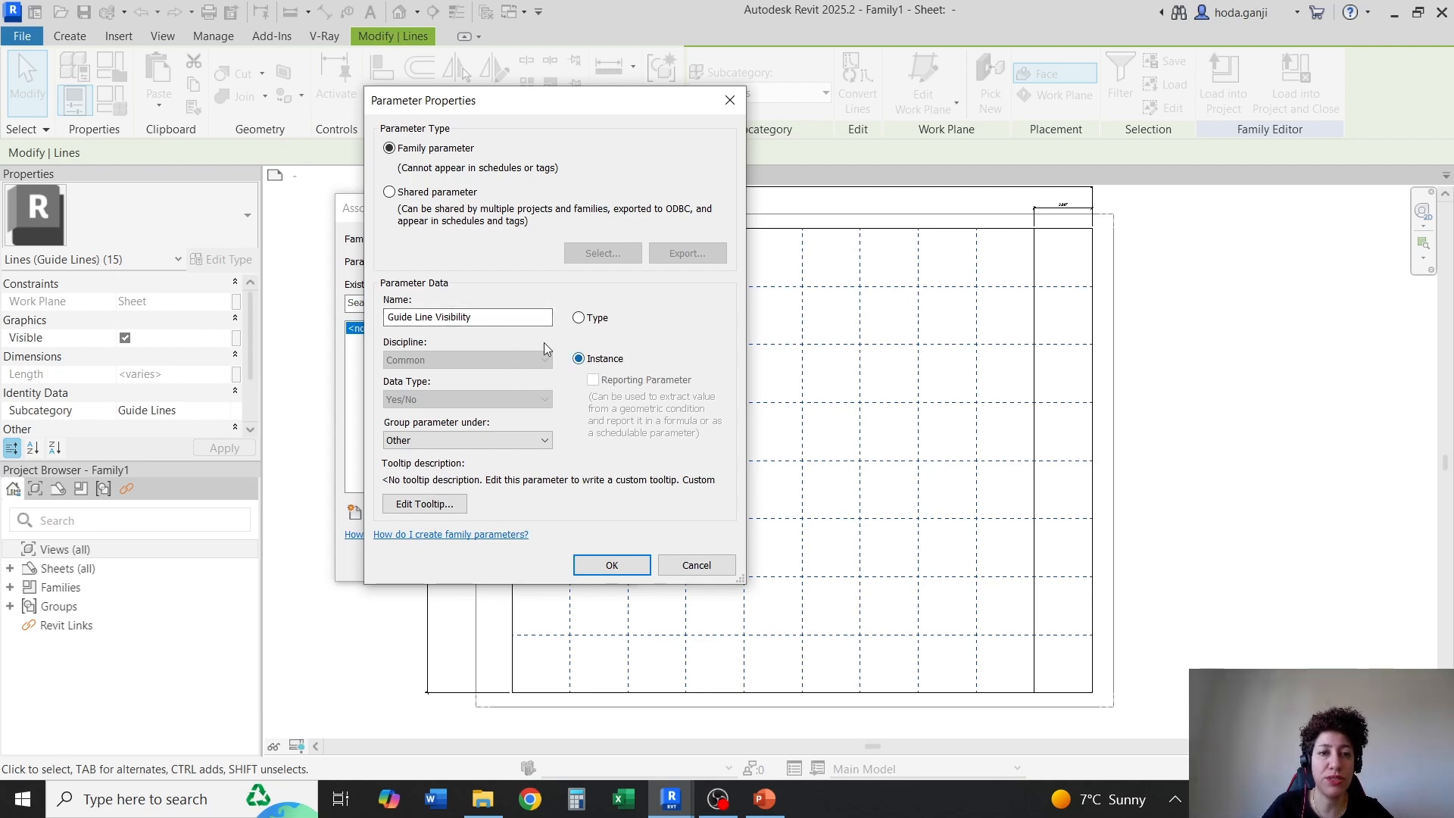
left_click(610, 563)
left_click(519, 560)
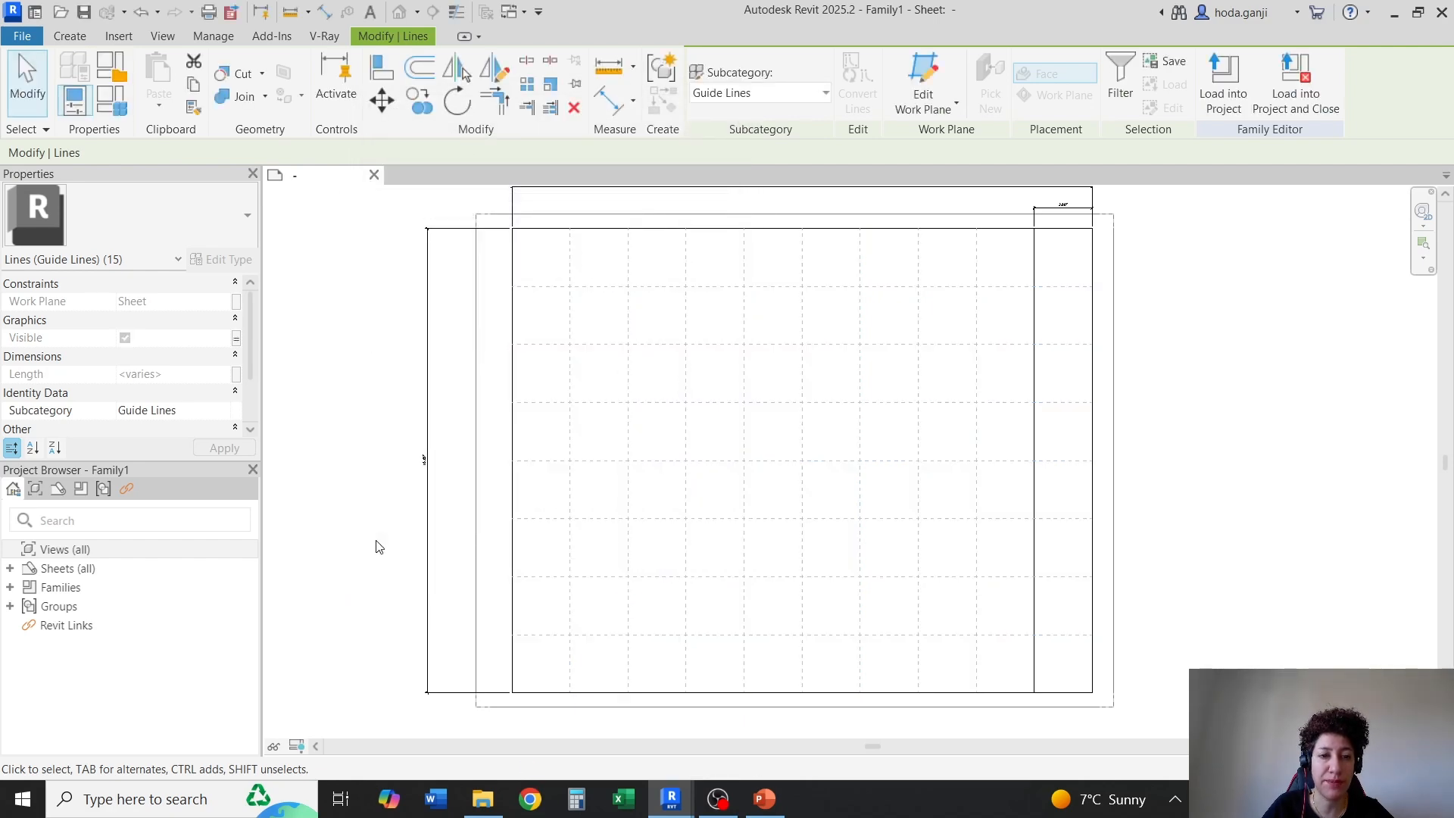
left_click(377, 546)
Shorten the two lowest horizontal guide lines so they end at the title strip's inner vertical line
left_click(1066, 638)
scroll(1085, 647, "up", 4)
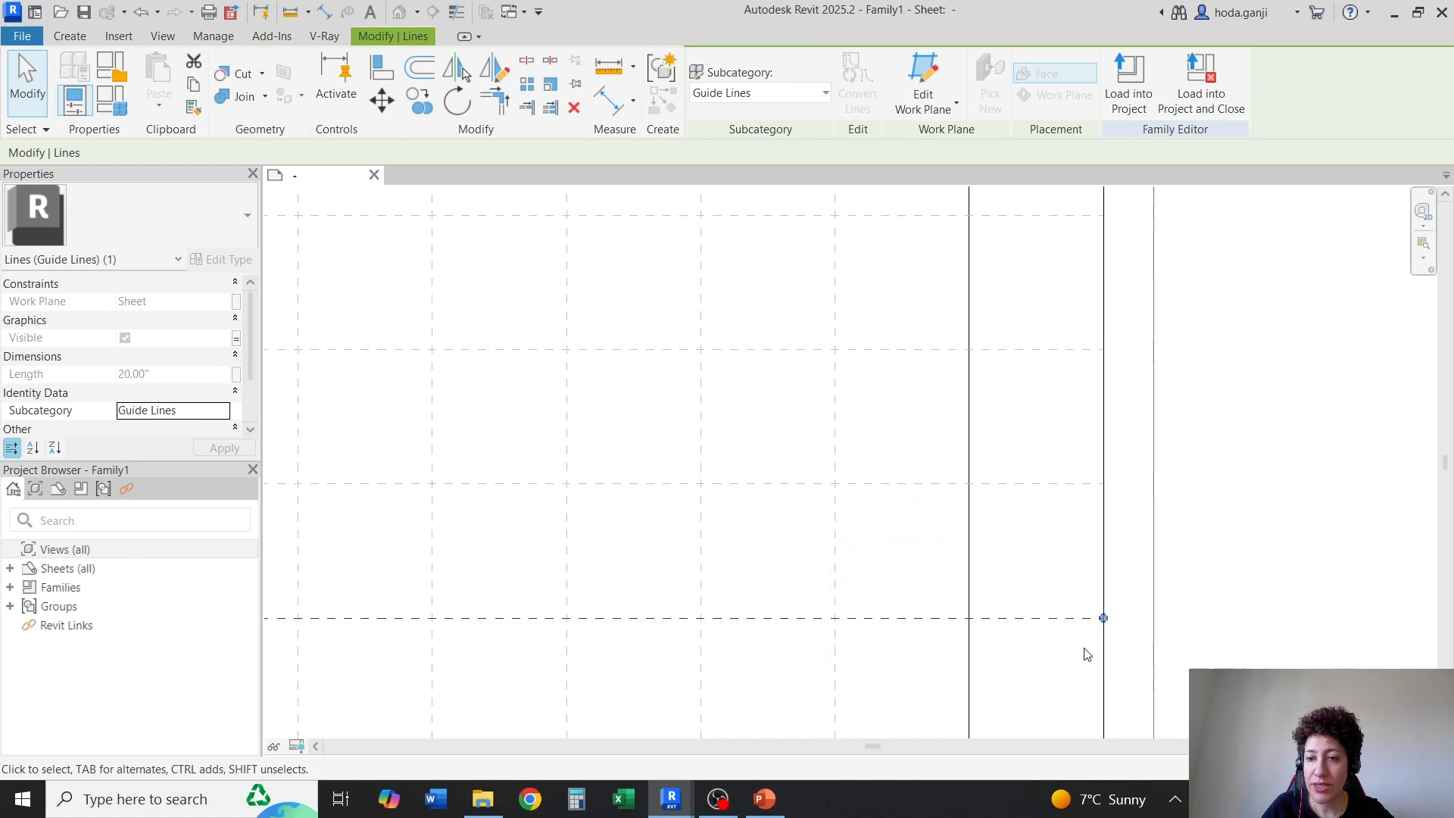
left_click(906, 603)
left_click_drag(906, 601, 906, 603)
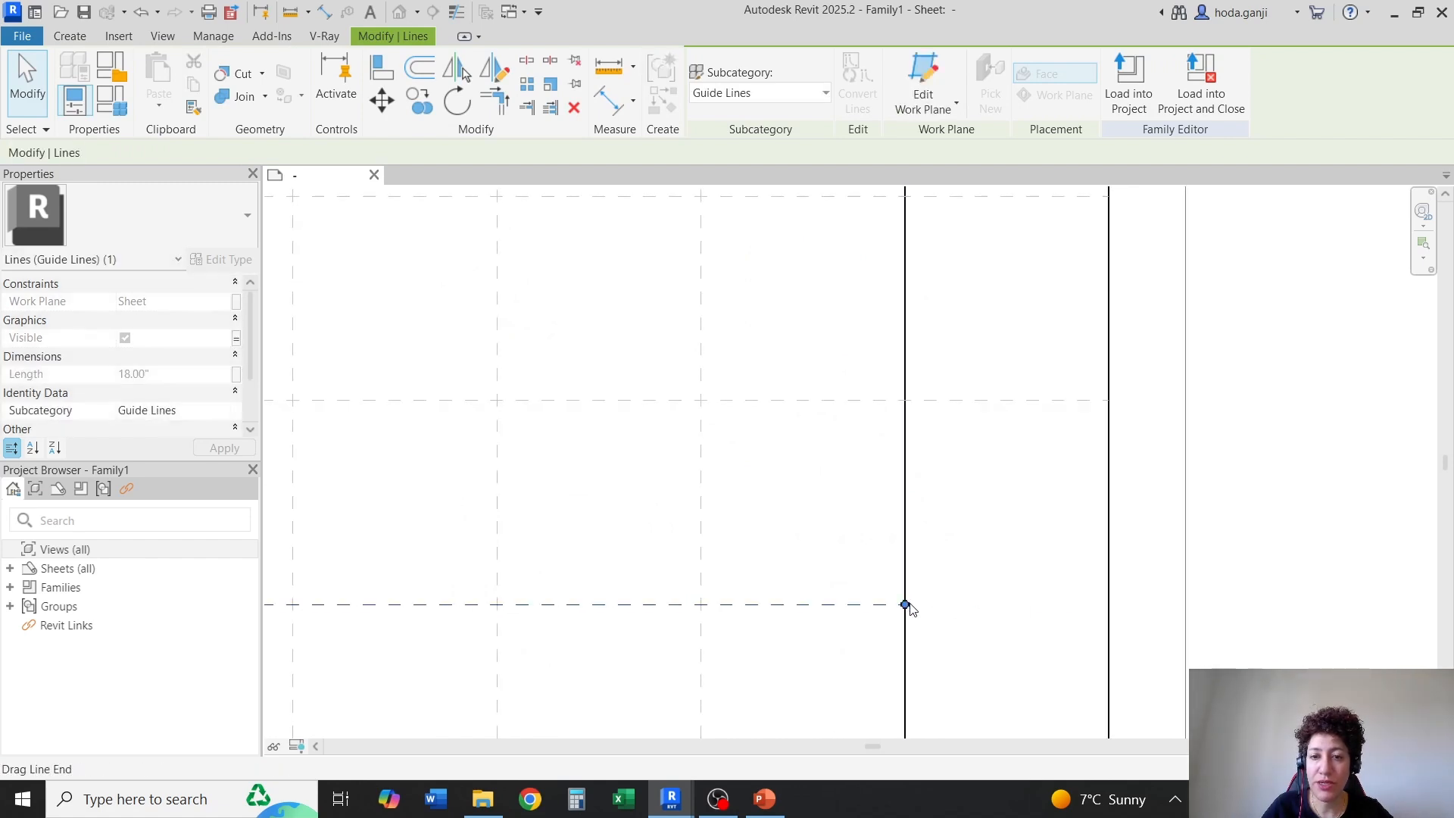
left_click(990, 428)
left_click(991, 401)
left_click_drag(1109, 400, 906, 400)
Shorten the third horizontal guide line from the bottom to end at the title strip's inner vertical line
left_click(864, 557)
scroll(857, 580, "down", 7)
scroll(913, 447, "up", 4)
left_click(931, 477)
left_click_drag(973, 479, 838, 479)
Shorten the fourth horizontal guide line from the bottom to end at the title strip's inner vertical line
scroll(837, 478, "up", 1)
scroll(845, 529, "down", 5)
scroll(882, 405, "up", 2)
left_click(881, 413)
left_click(882, 446)
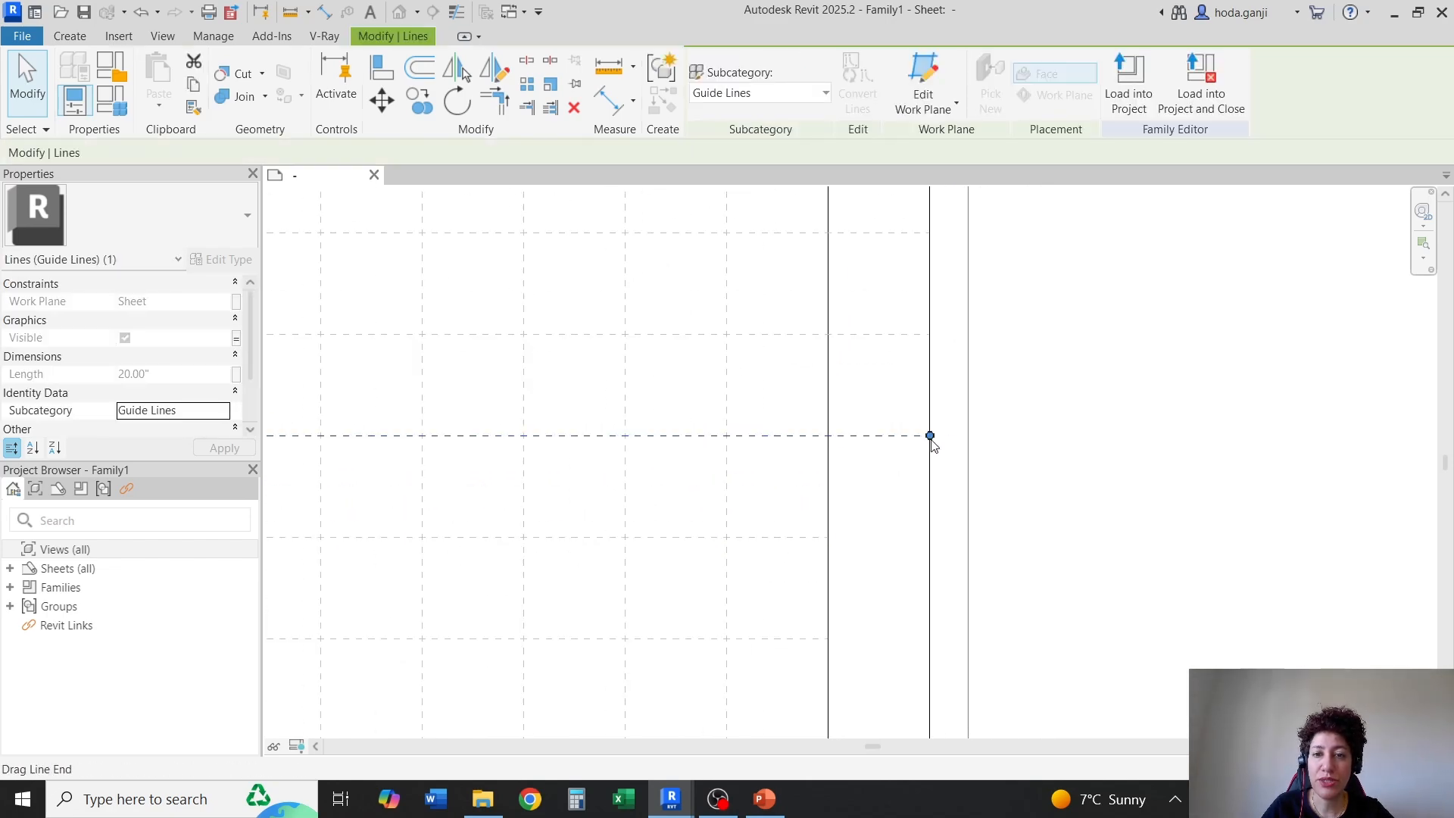
left_click_drag(932, 434, 741, 456)
Shorten the fifth and sixth horizontal guide lines from the bottom to end at the title strip's inner vertical line
scroll(828, 435, "down", 3)
scroll(856, 363, "up", 3)
left_click(865, 449)
left_click(809, 479)
scroll(809, 480, "down", 3)
scroll(861, 377, "up", 3)
left_click(812, 456)
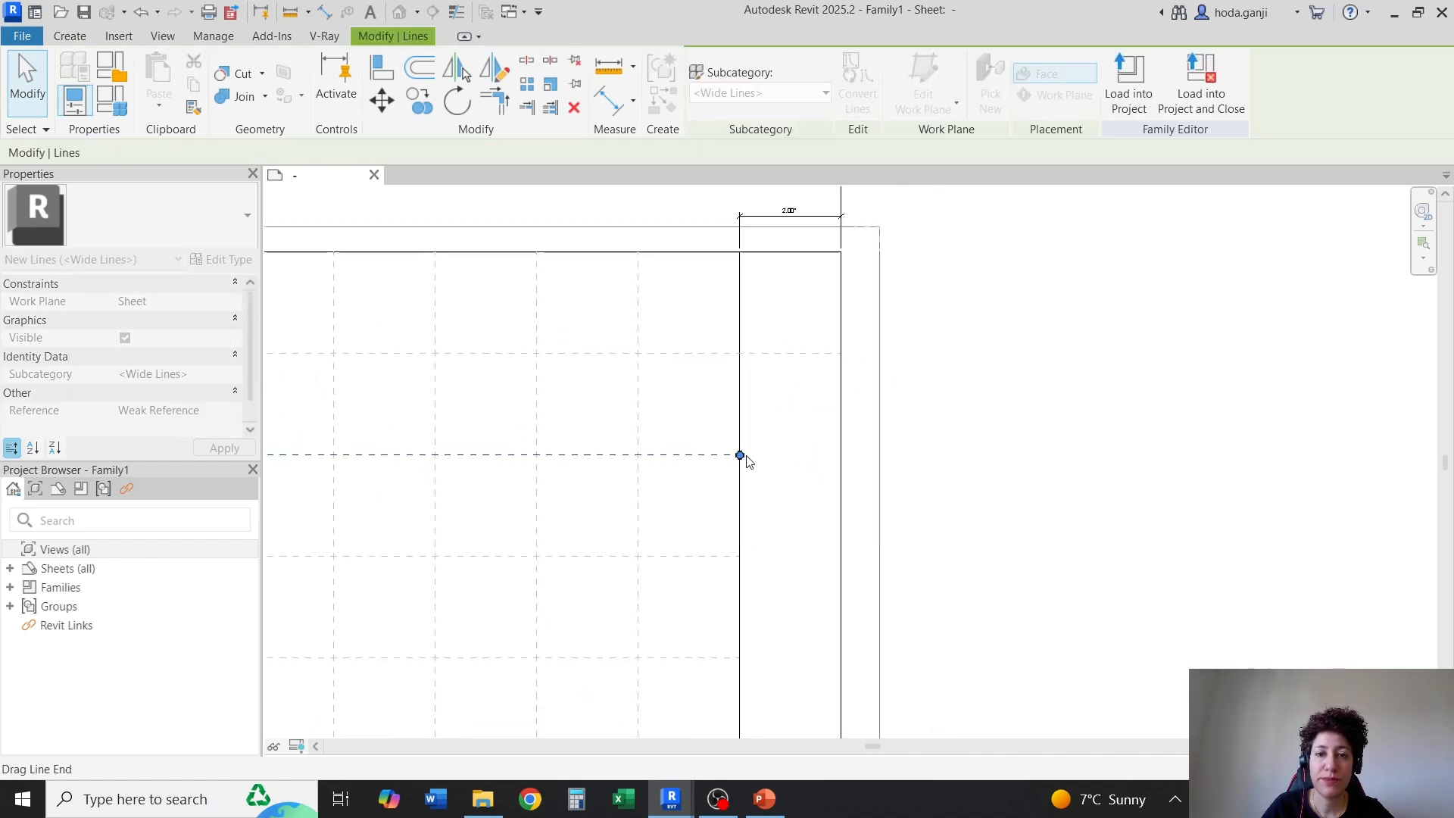
Shorten the topmost horizontal guide line to end at the title strip's inner vertical line
left_click(777, 441)
left_click(818, 354)
left_click_drag(842, 354, 740, 353)
left_click(786, 363)
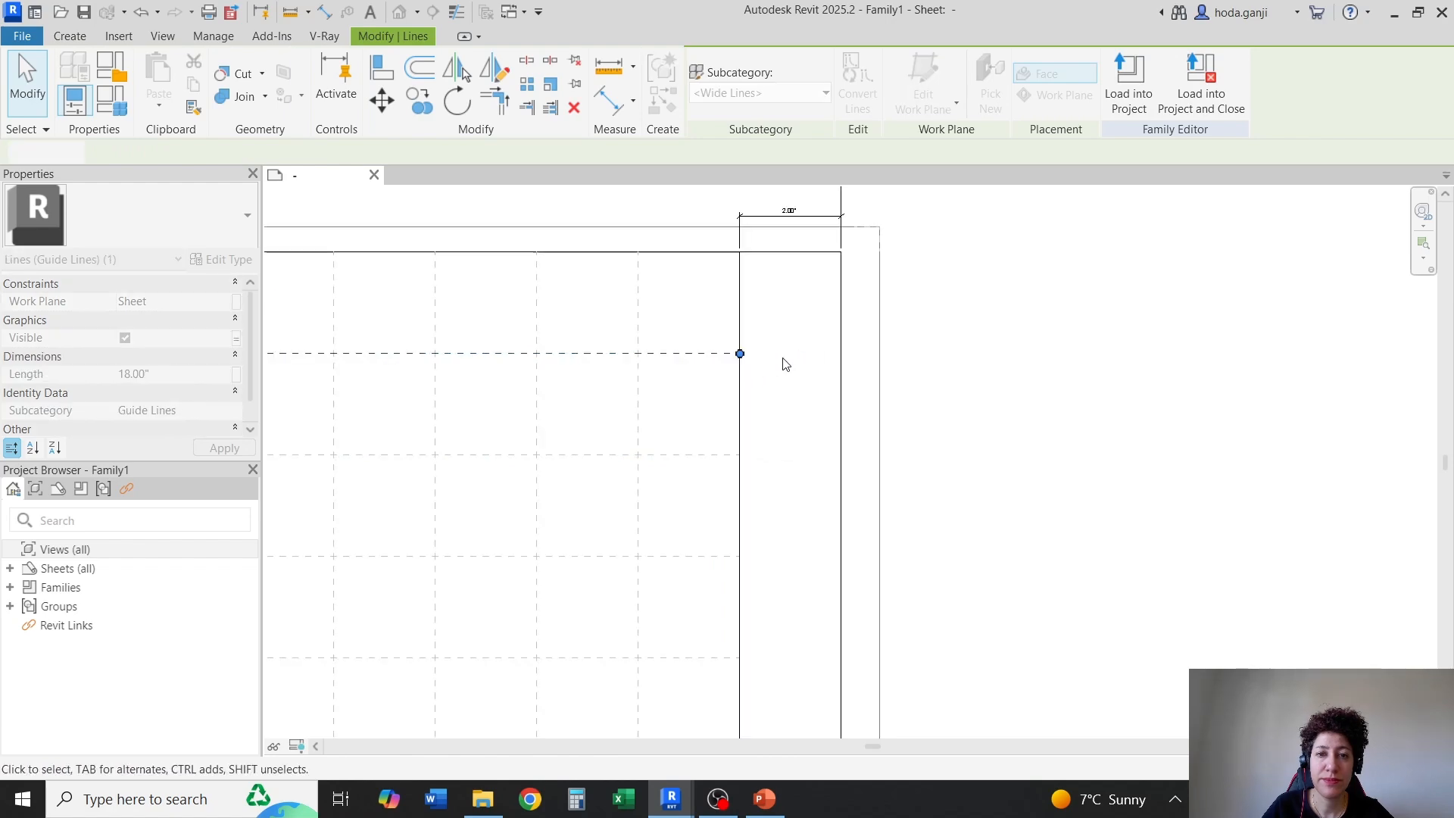
Start the Text command and duplicate the Text Note 1 type under the name 1/8"
scroll(847, 467, "down", 3)
scroll(492, 318, "up", 4)
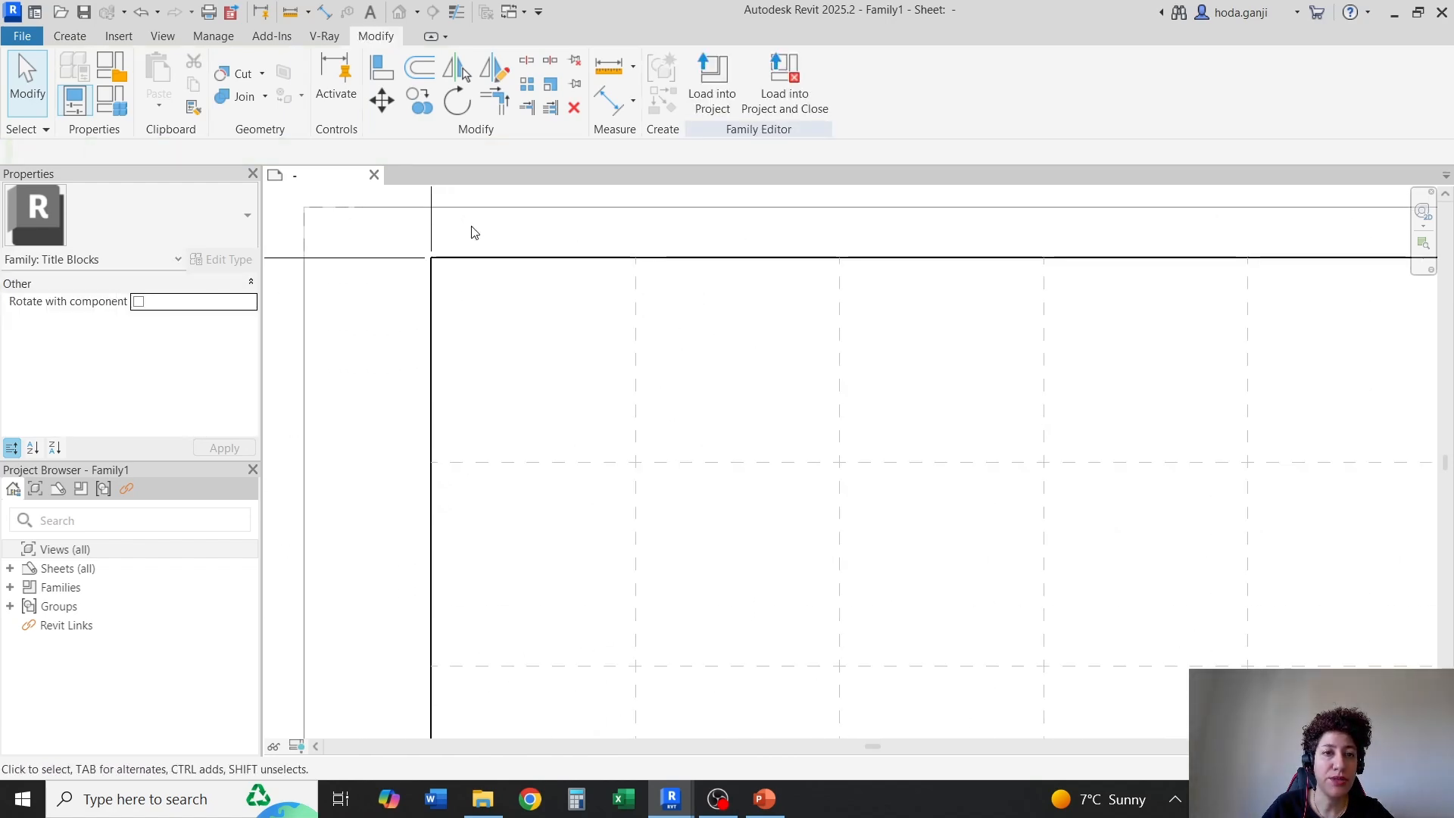
scroll(473, 233, "up", 2)
left_click(69, 35)
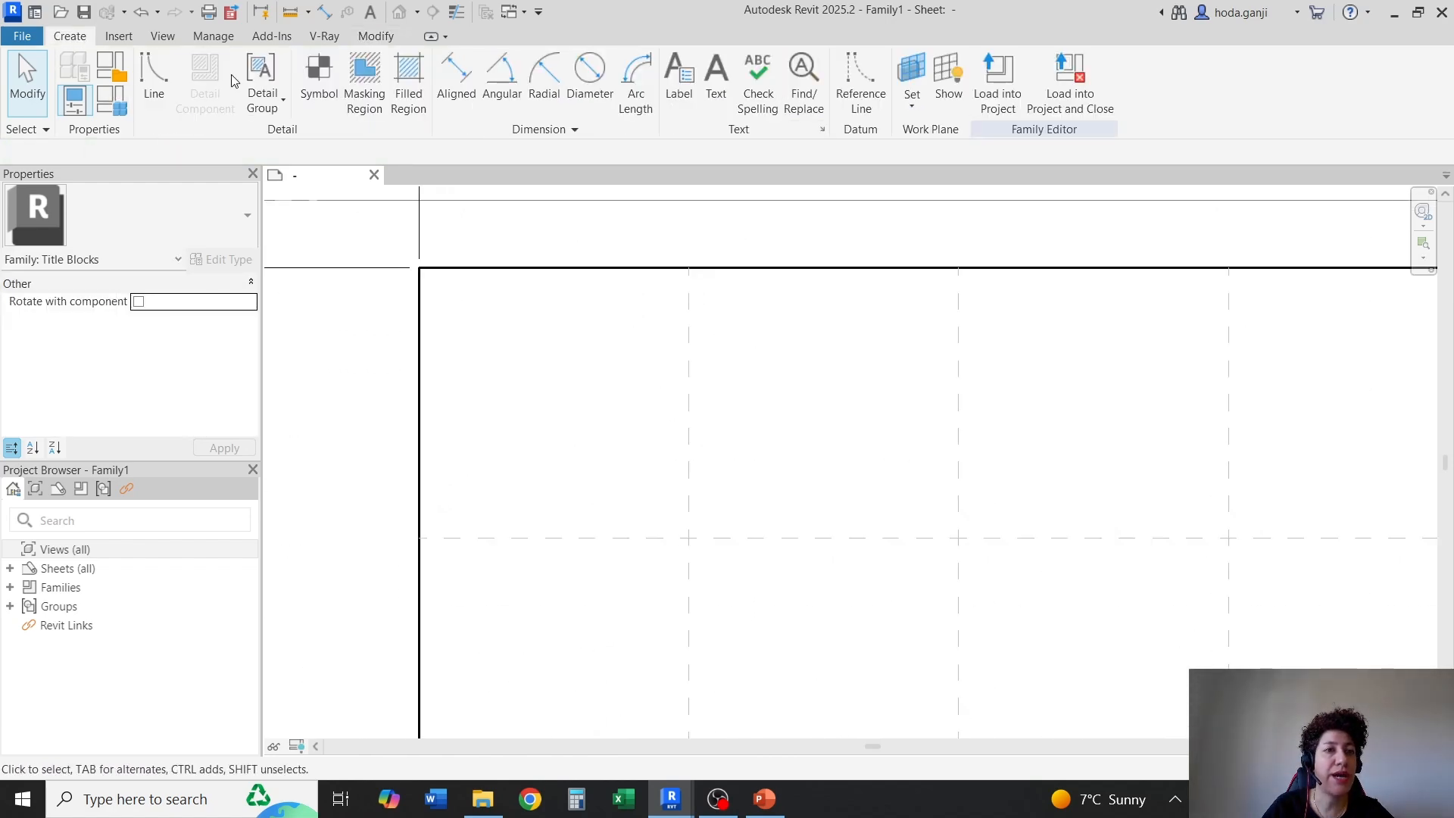
left_click(716, 80)
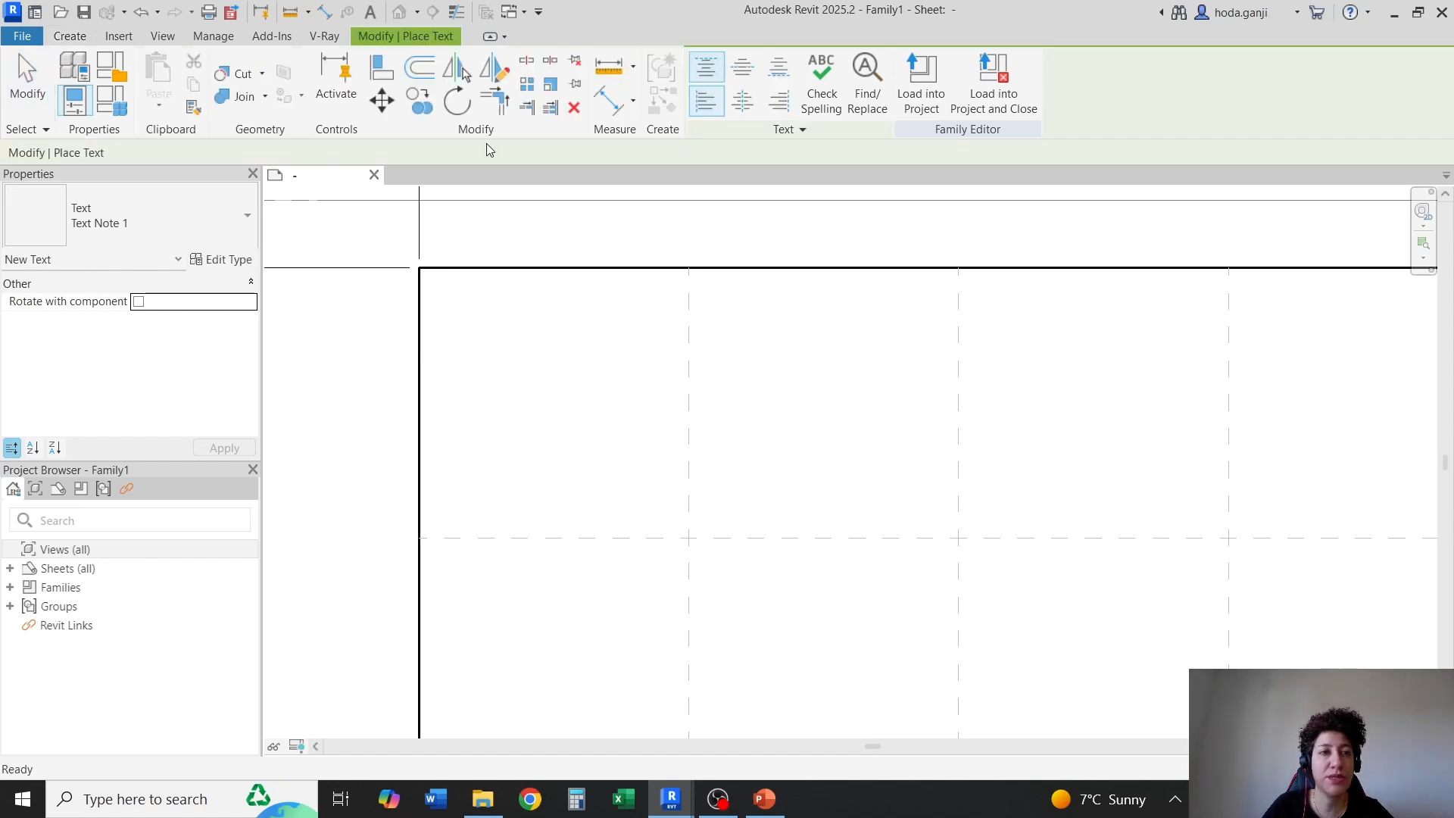
left_click(147, 222)
left_click(174, 244)
left_click(221, 259)
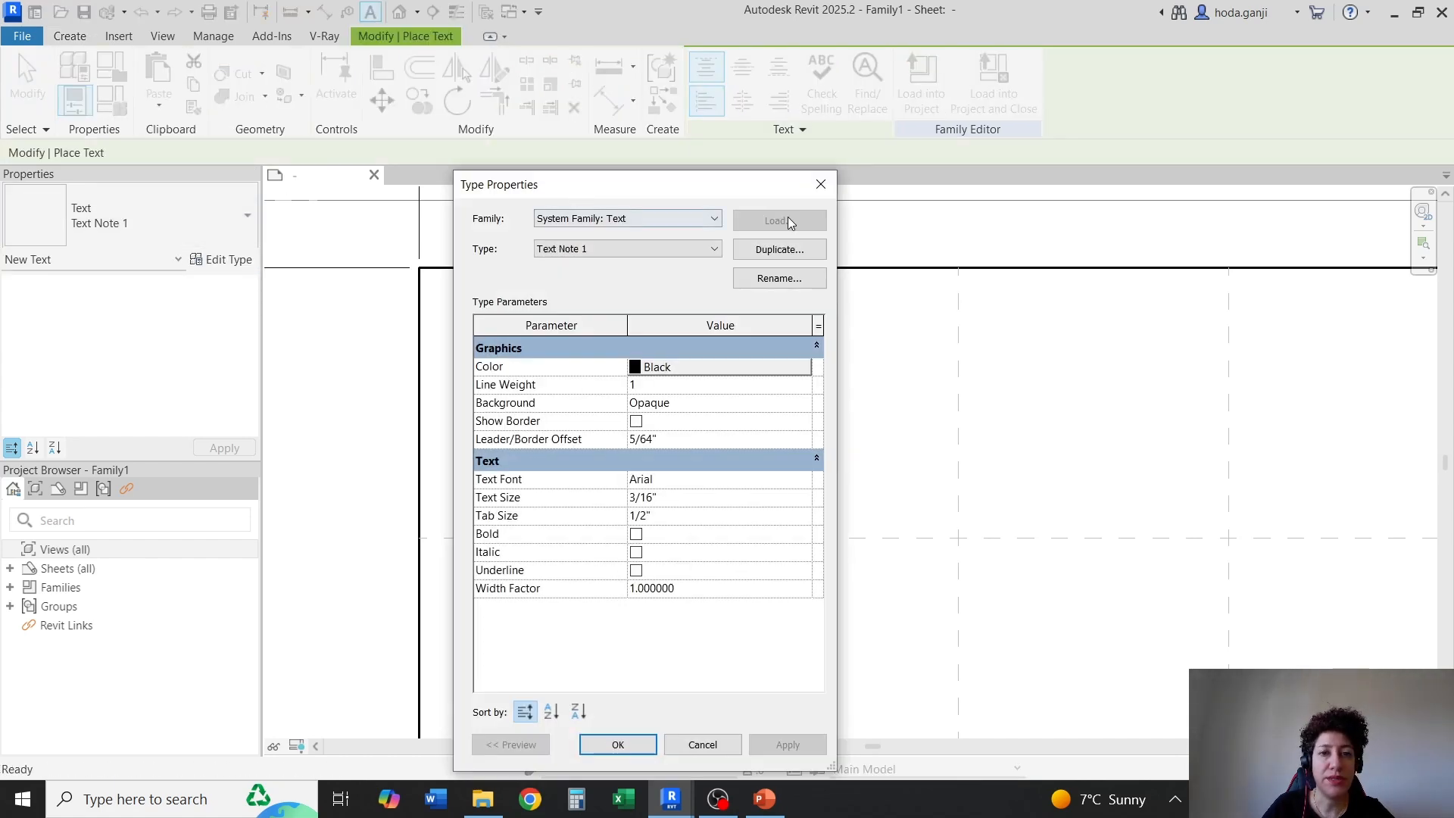
left_click(788, 250)
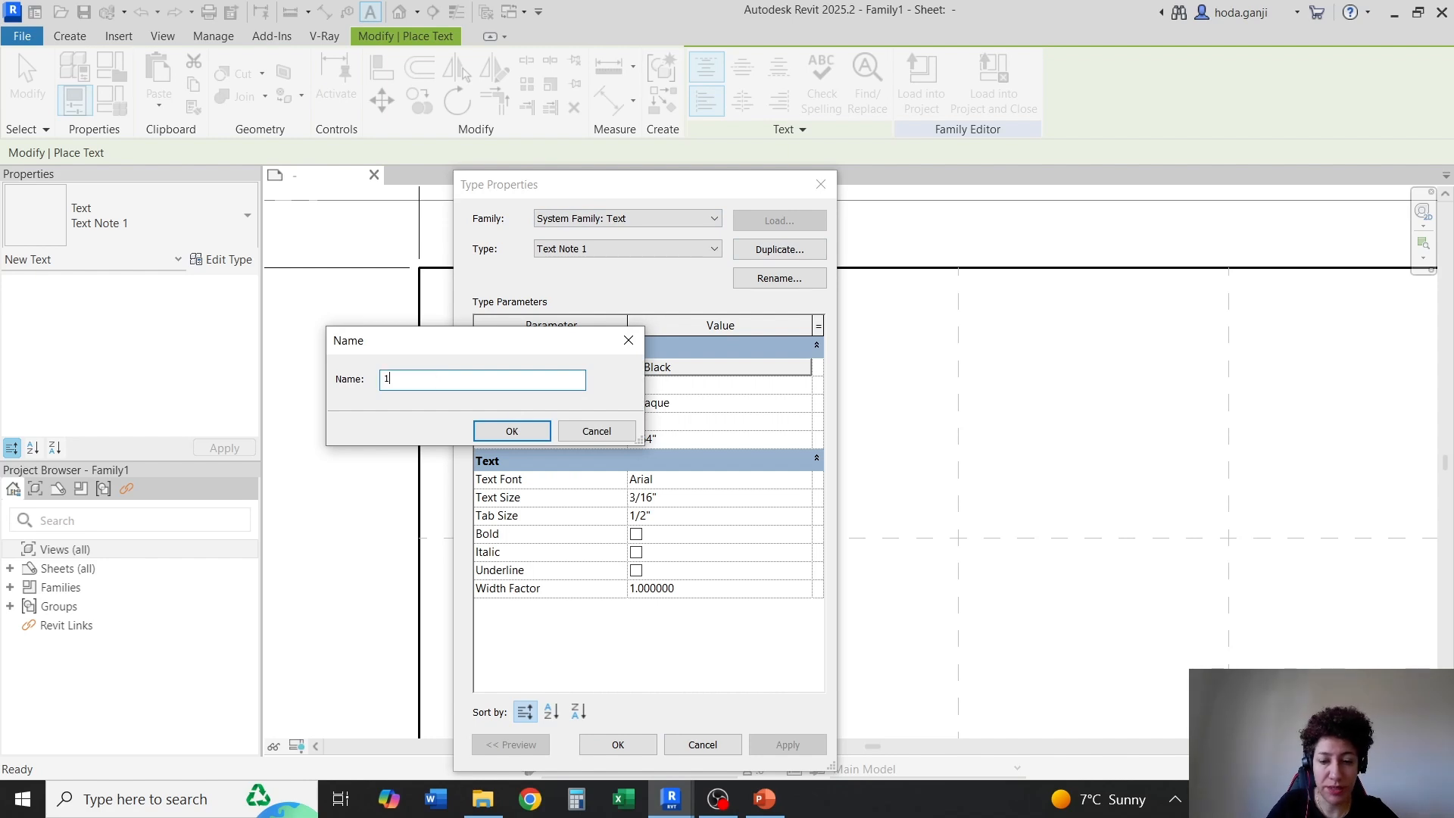
key("Return")
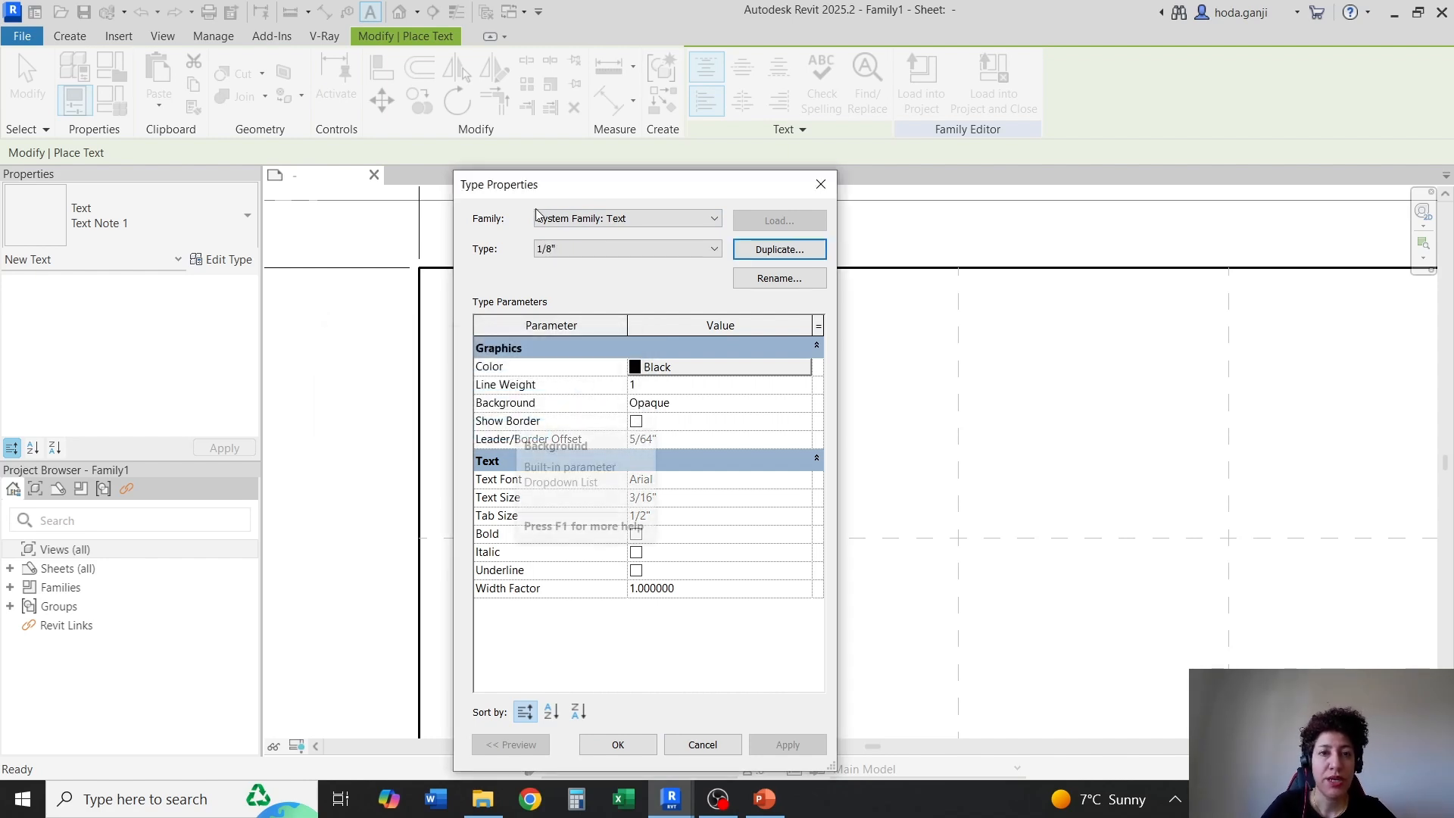
Set the 1/8" text type's text size to 1/8" and its background to Transparent, and accept the type properties
left_click_drag(652, 185, 571, 88)
left_click(601, 402)
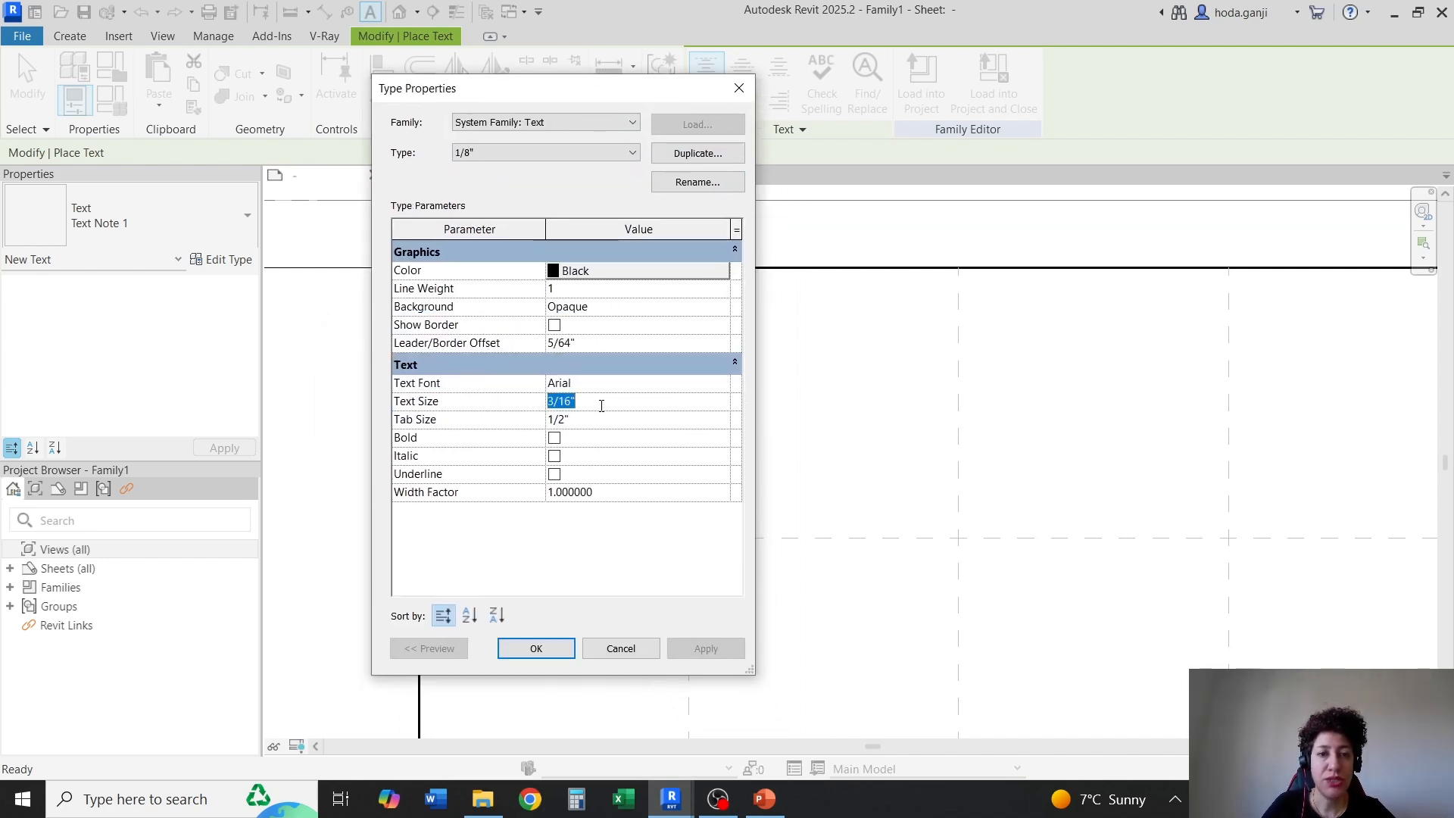
type("1/8")
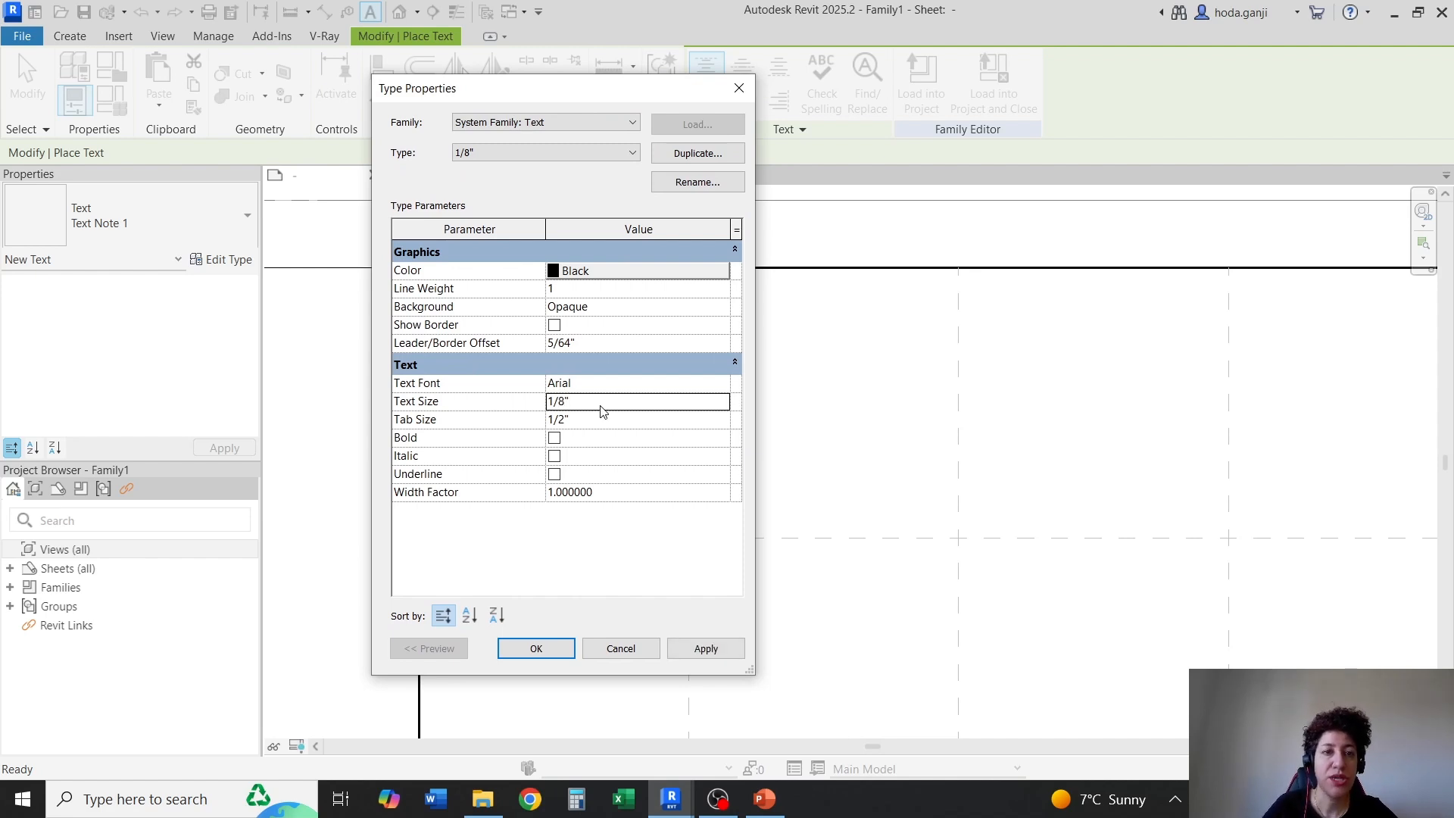
left_click(724, 311)
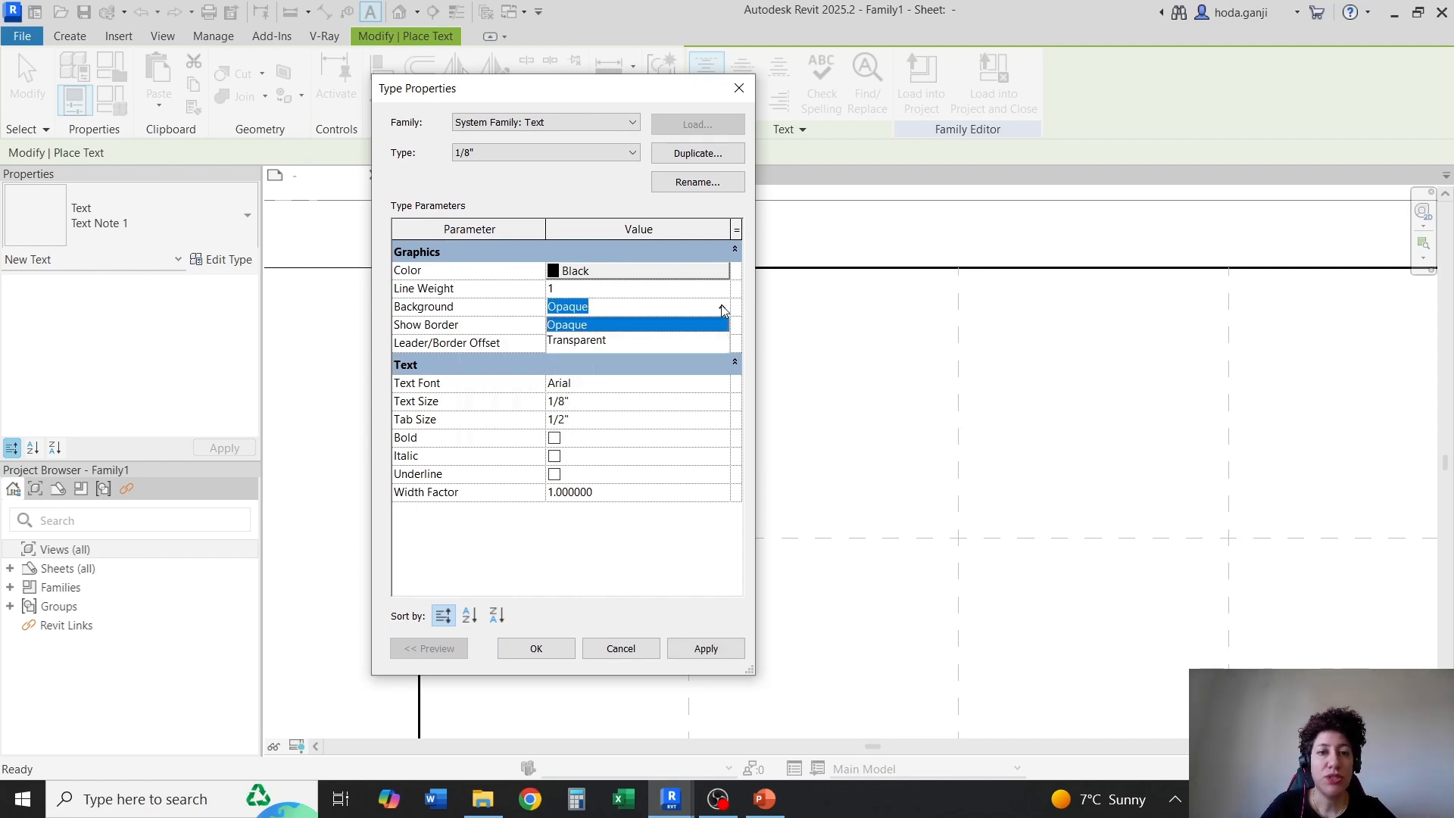
left_click(589, 341)
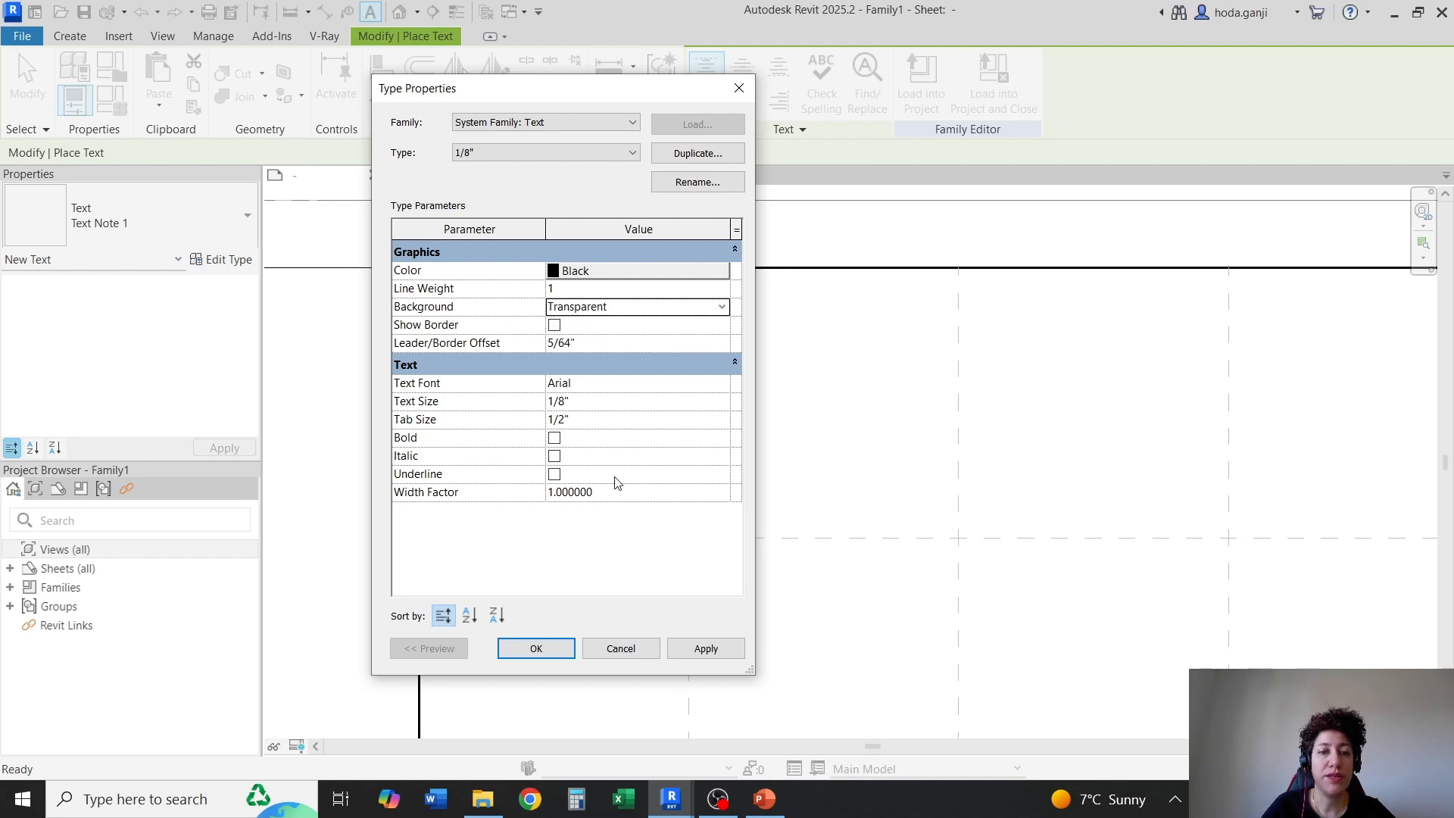
left_click(526, 649)
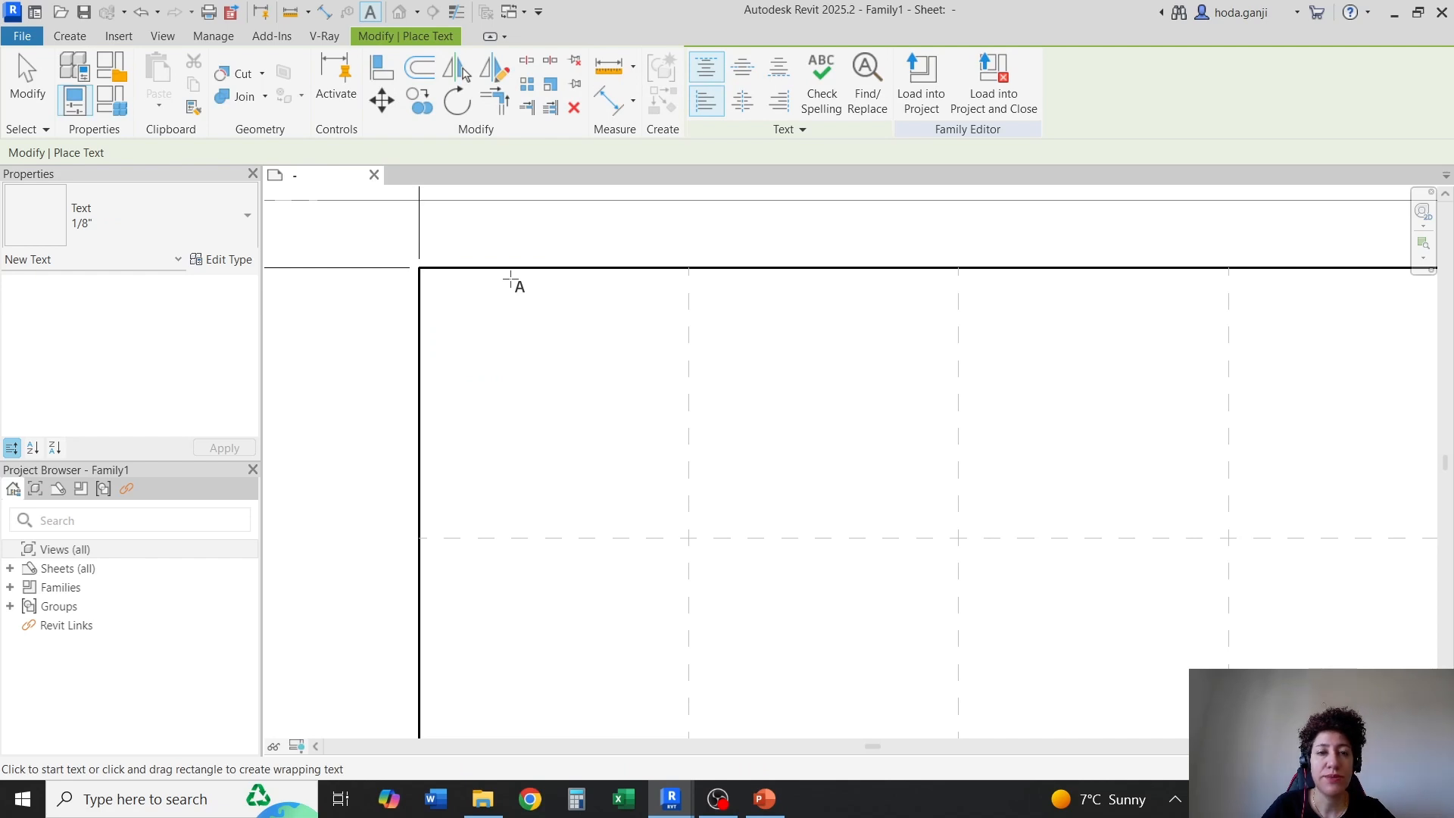
Place the text note "1" in the top-left grid cell, just below the top border
left_click(511, 280)
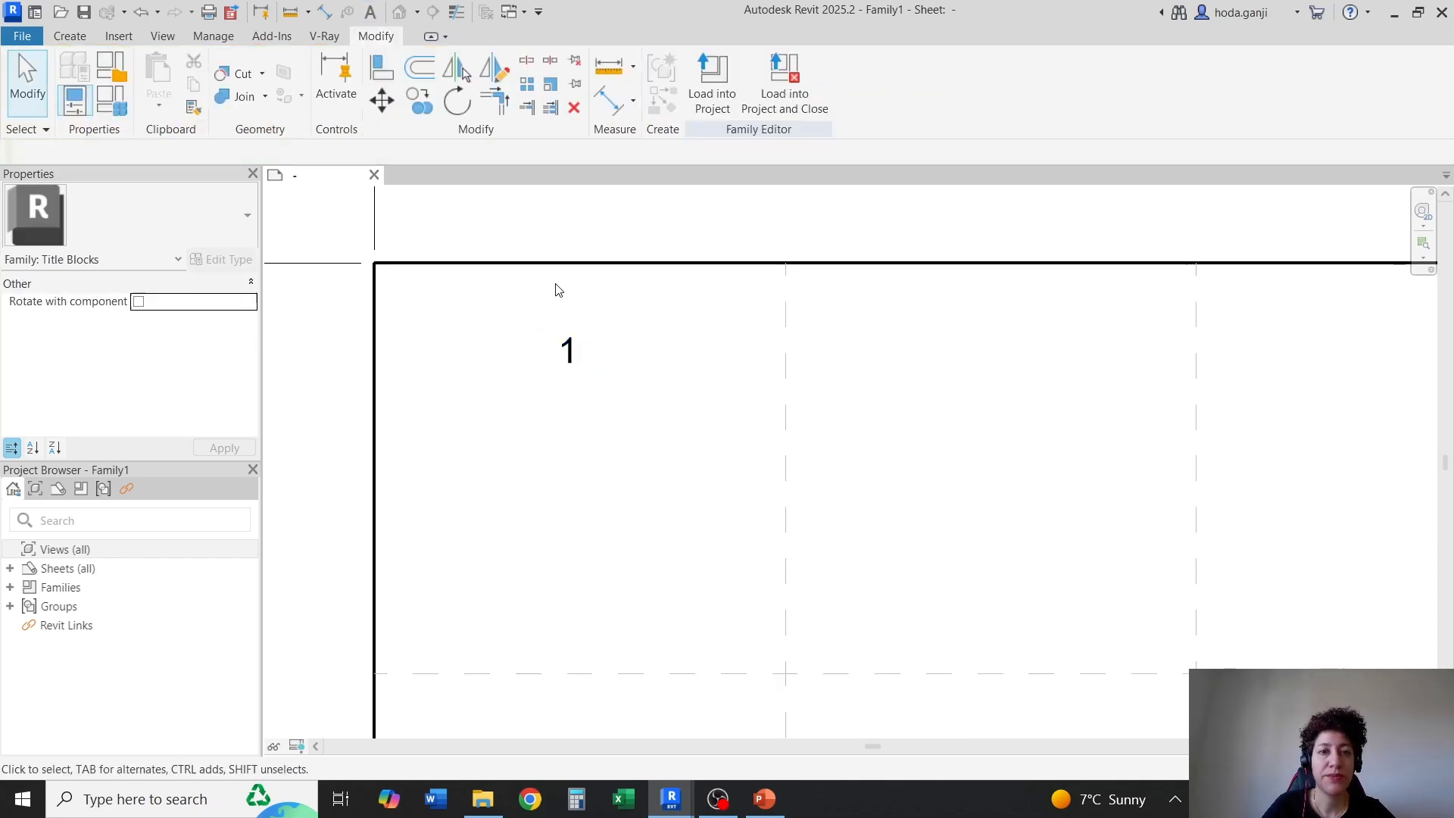
scroll(566, 237, "up", 1)
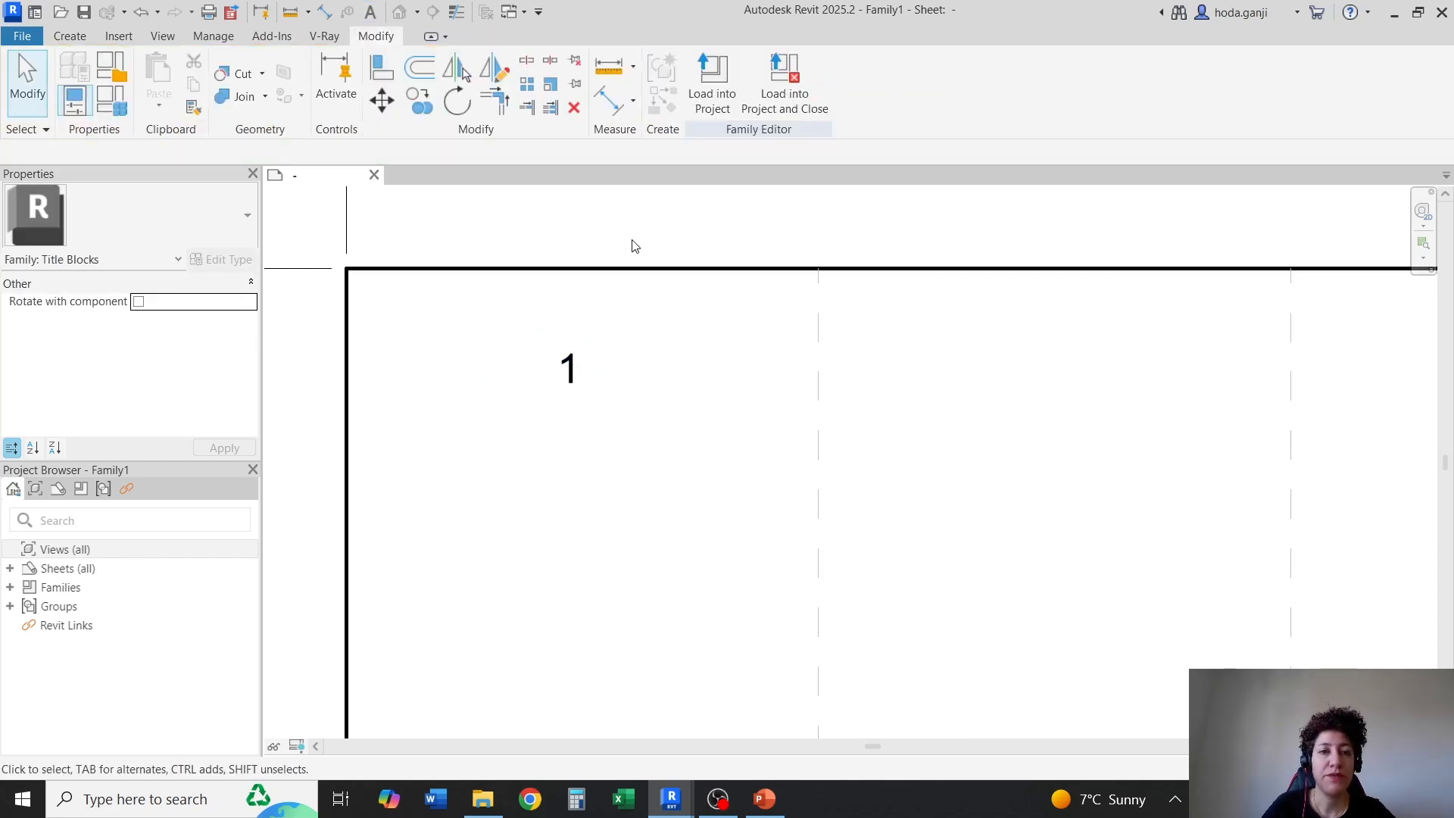
Draw a 1.00" Wide Lines helper line along the top border from its left corner, and end the Line command
left_click(69, 36)
left_click(153, 72)
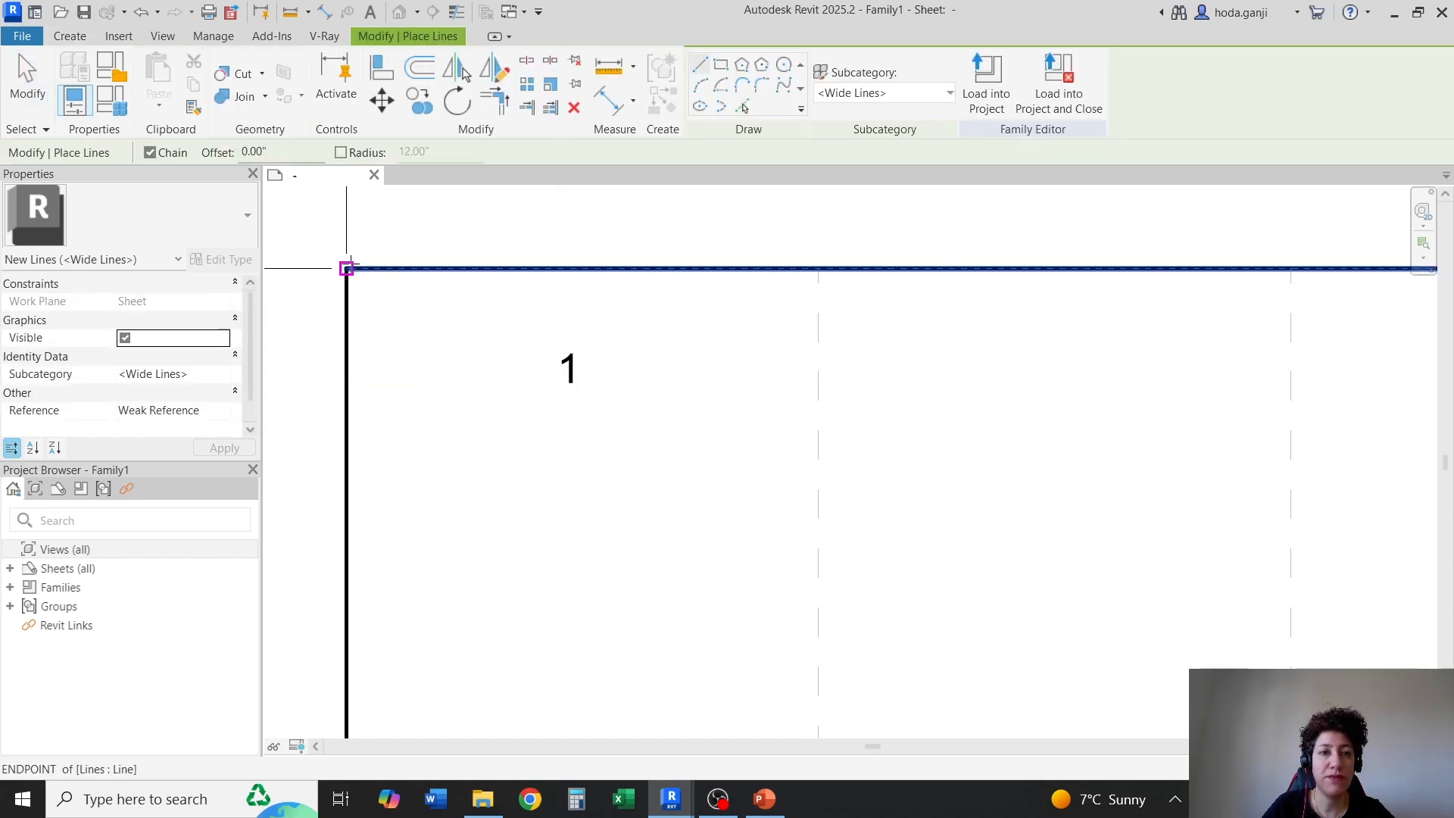
left_click(346, 268)
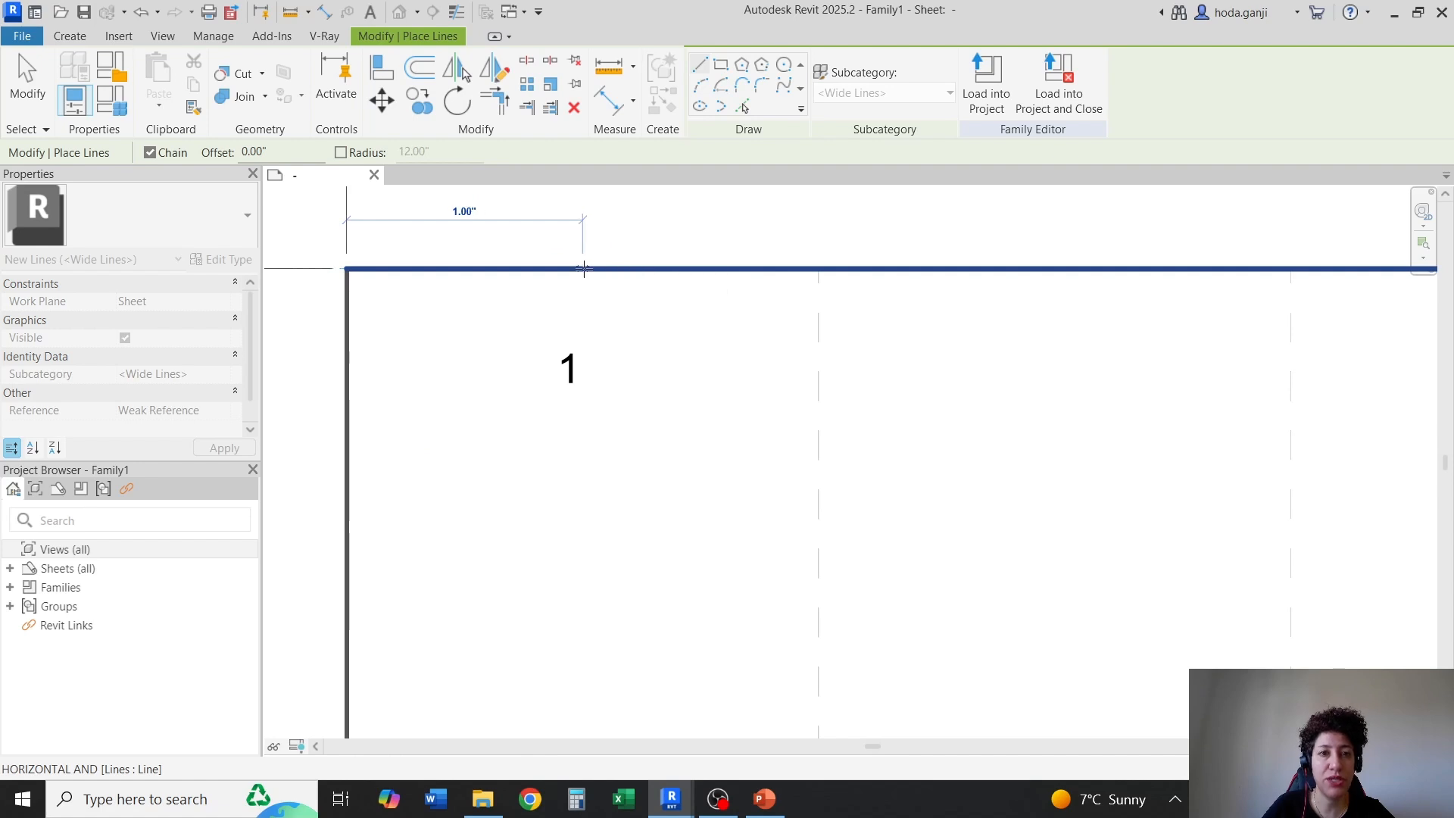
left_click(584, 268)
key("Escape")
key("Escape")
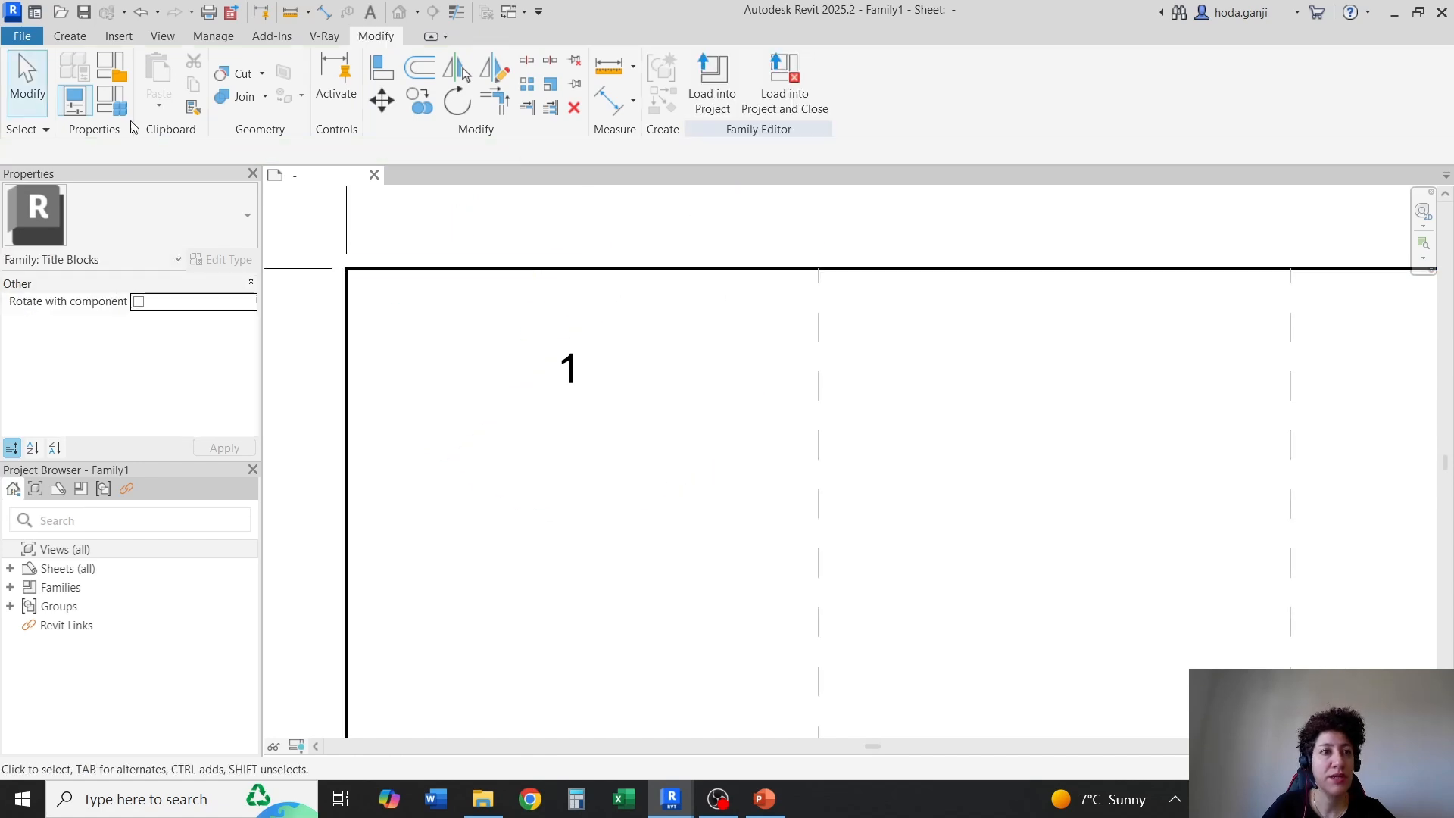
Draw a 0.25" vertical helper line upward from the right end of the 1.00" line on the top border
left_click(72, 40)
left_click(260, 76)
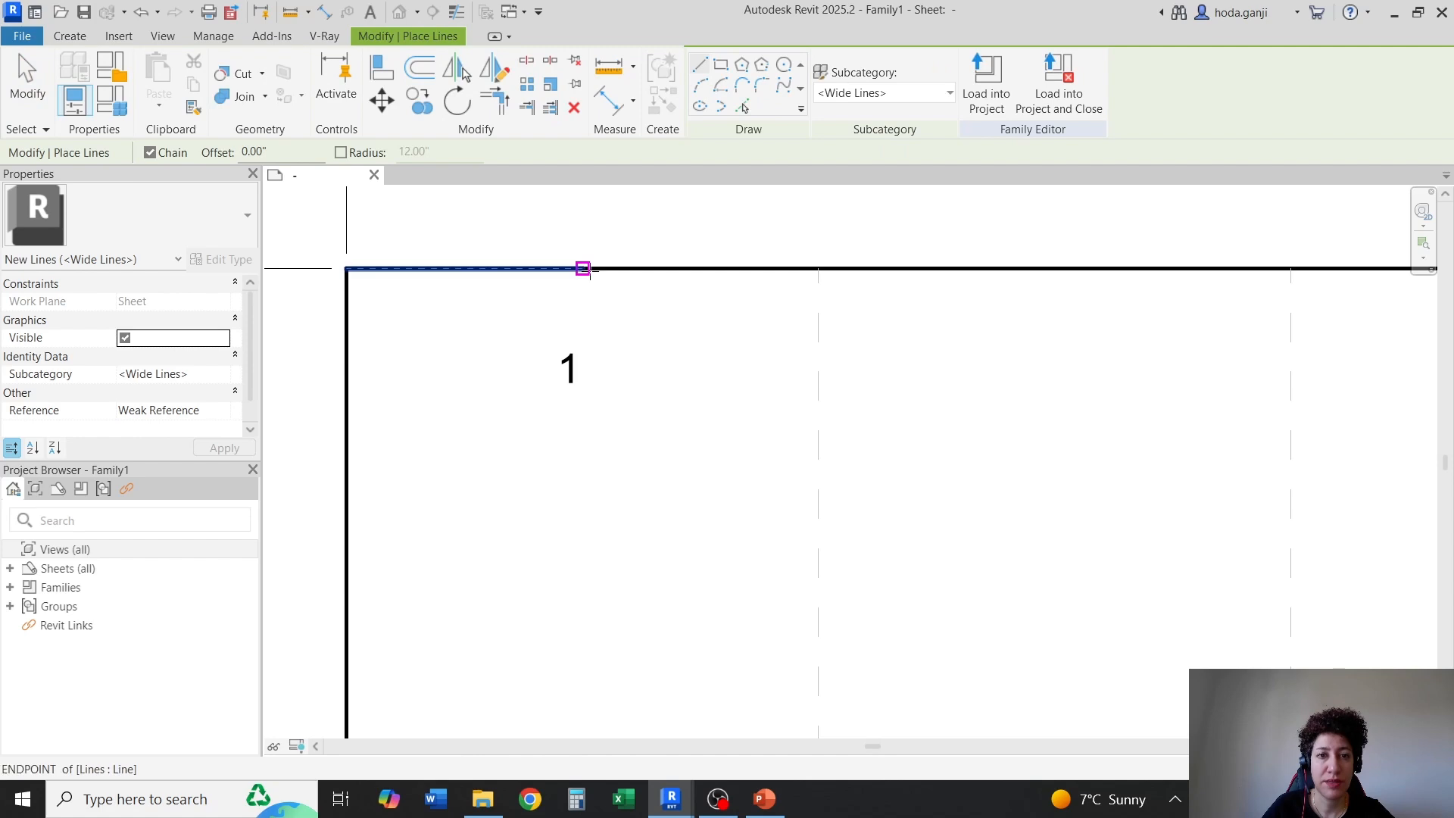
left_click(587, 267)
left_click(583, 209)
key("Escape")
key("Escape")
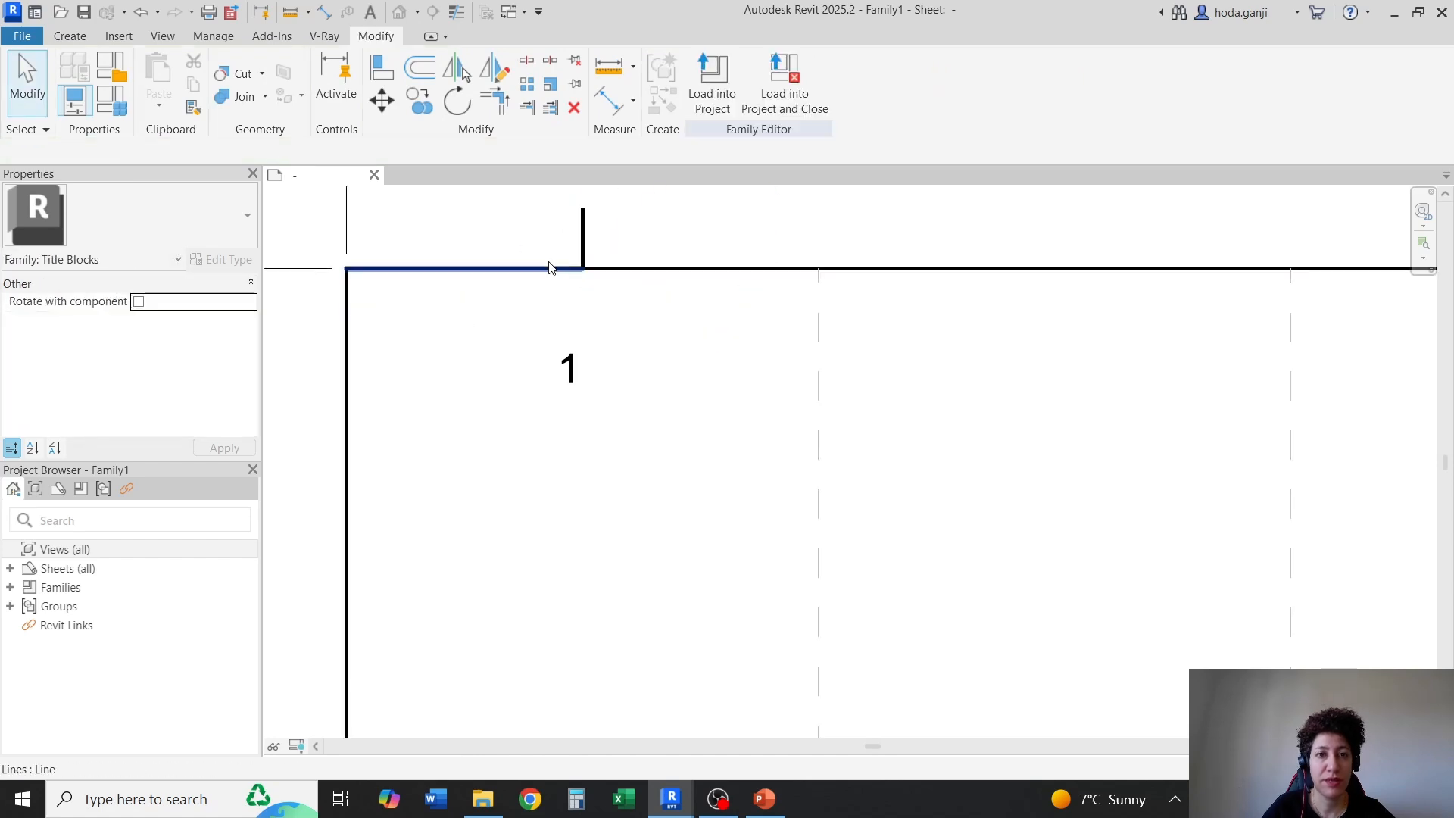
Move the text note "1" up to just beneath the top border, centred under the vertical helper line
left_click(551, 269)
left_click(580, 391)
left_click(581, 394)
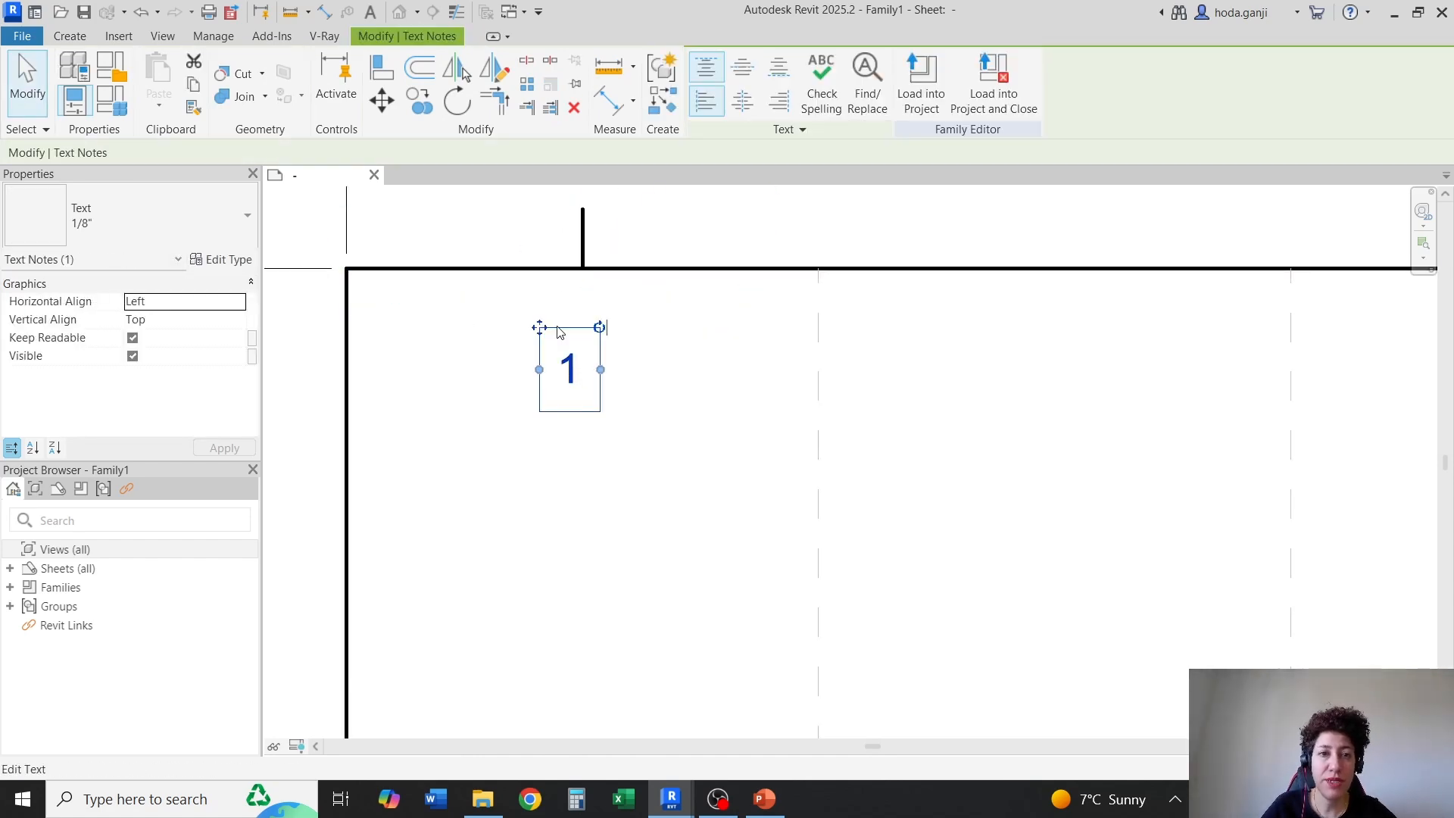
left_click_drag(539, 329, 552, 248)
key("Escape")
Delete the short vertical helper line above the text note "1"
left_click(585, 222)
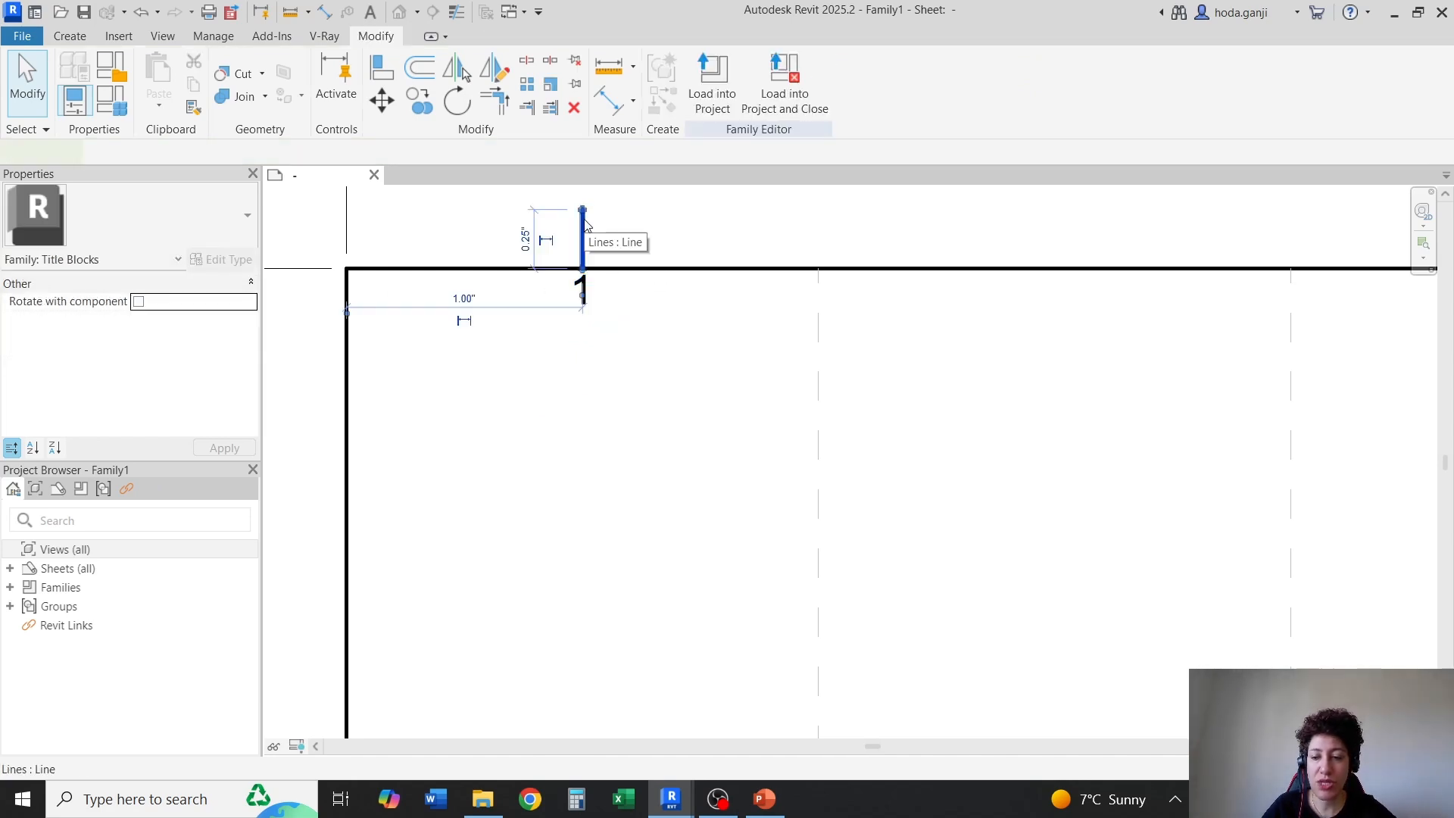
key("Delete")
scroll(639, 300, "down", 2)
left_click(597, 294)
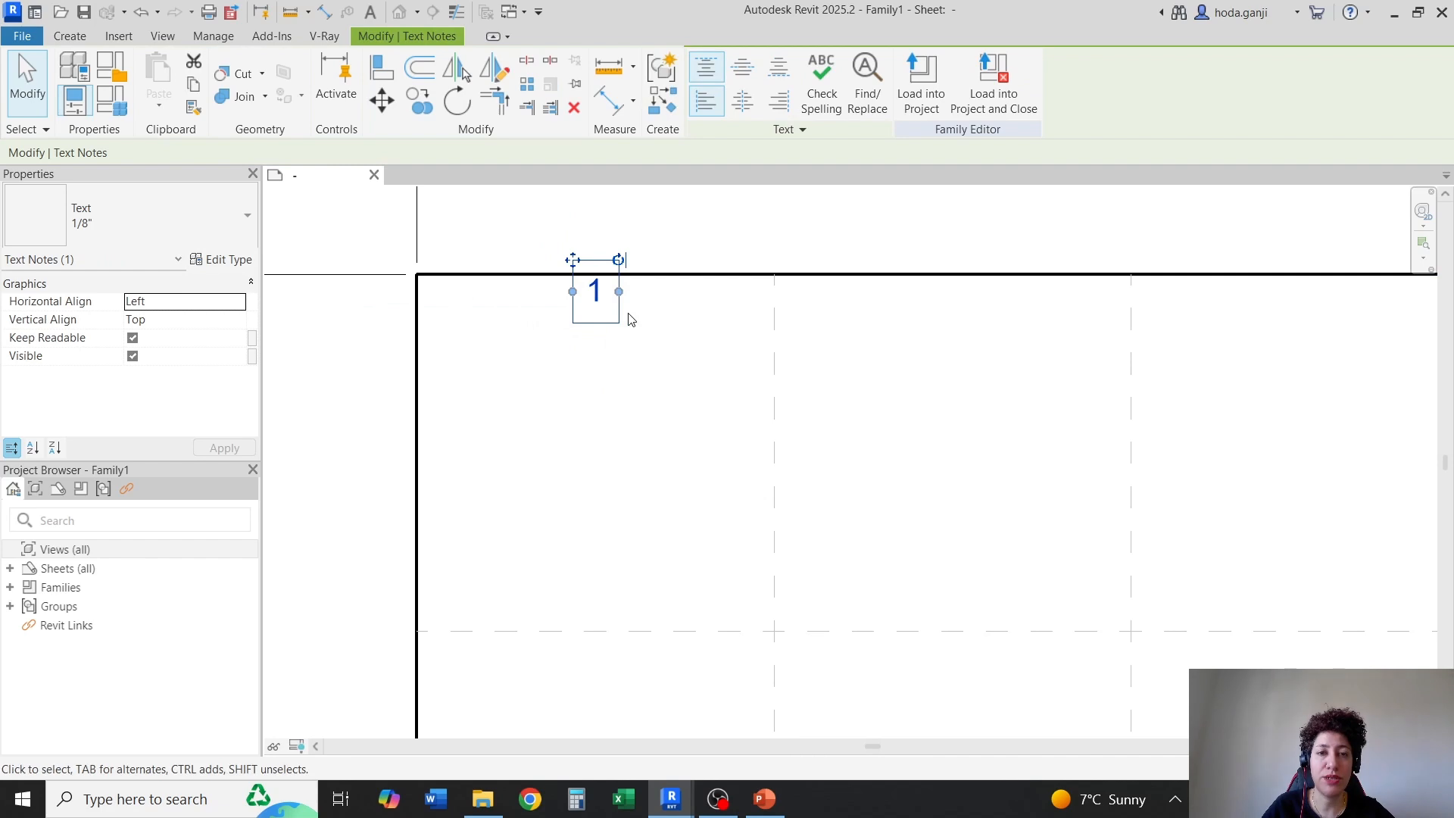
scroll(603, 275, "up", 1)
left_click(662, 332)
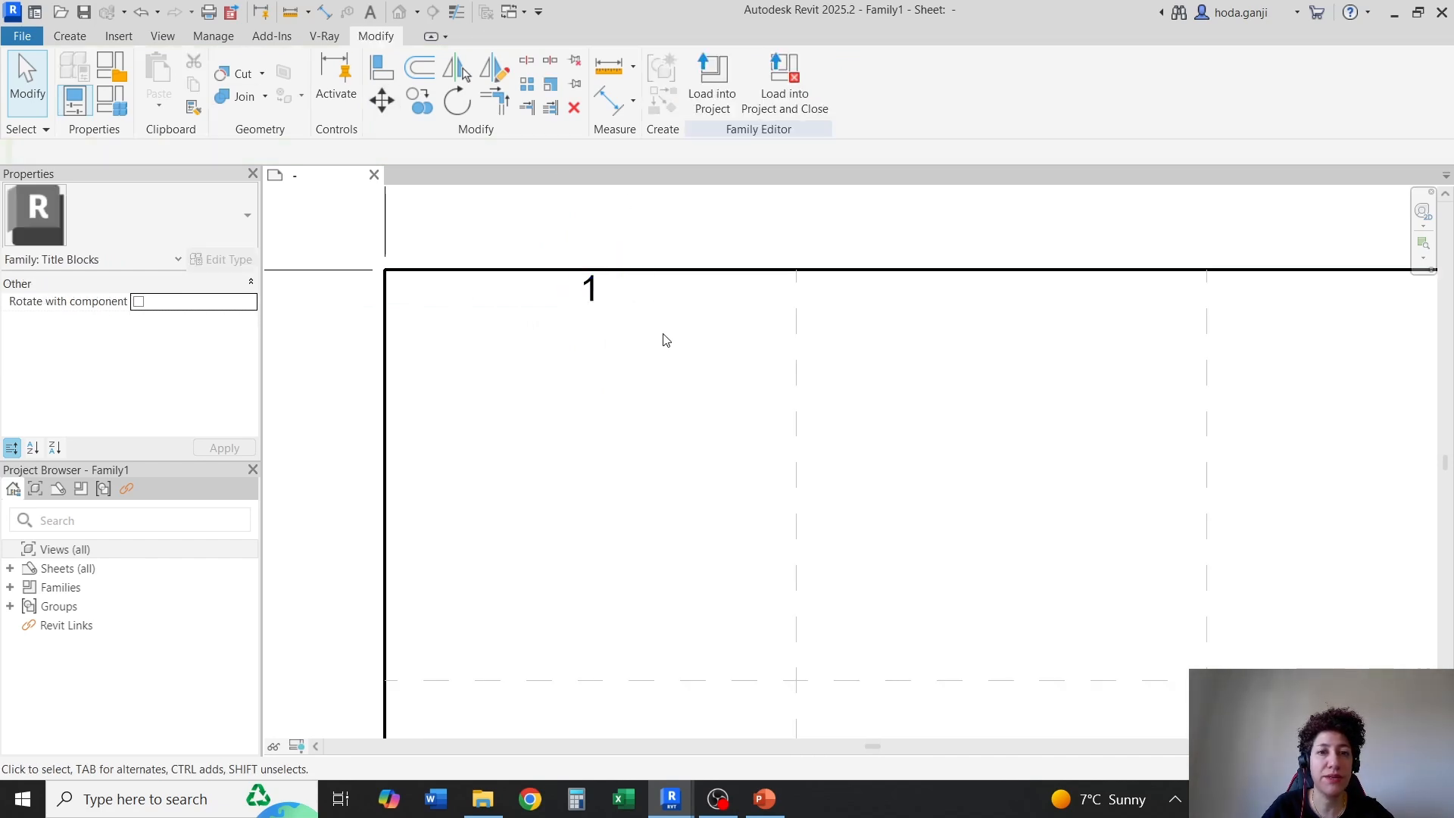
Draw a 0.25" vertical tick in the Thin Lines subcategory, down from the top border along the first interior vertical guide line
scroll(806, 260, "up", 1)
left_click(70, 36)
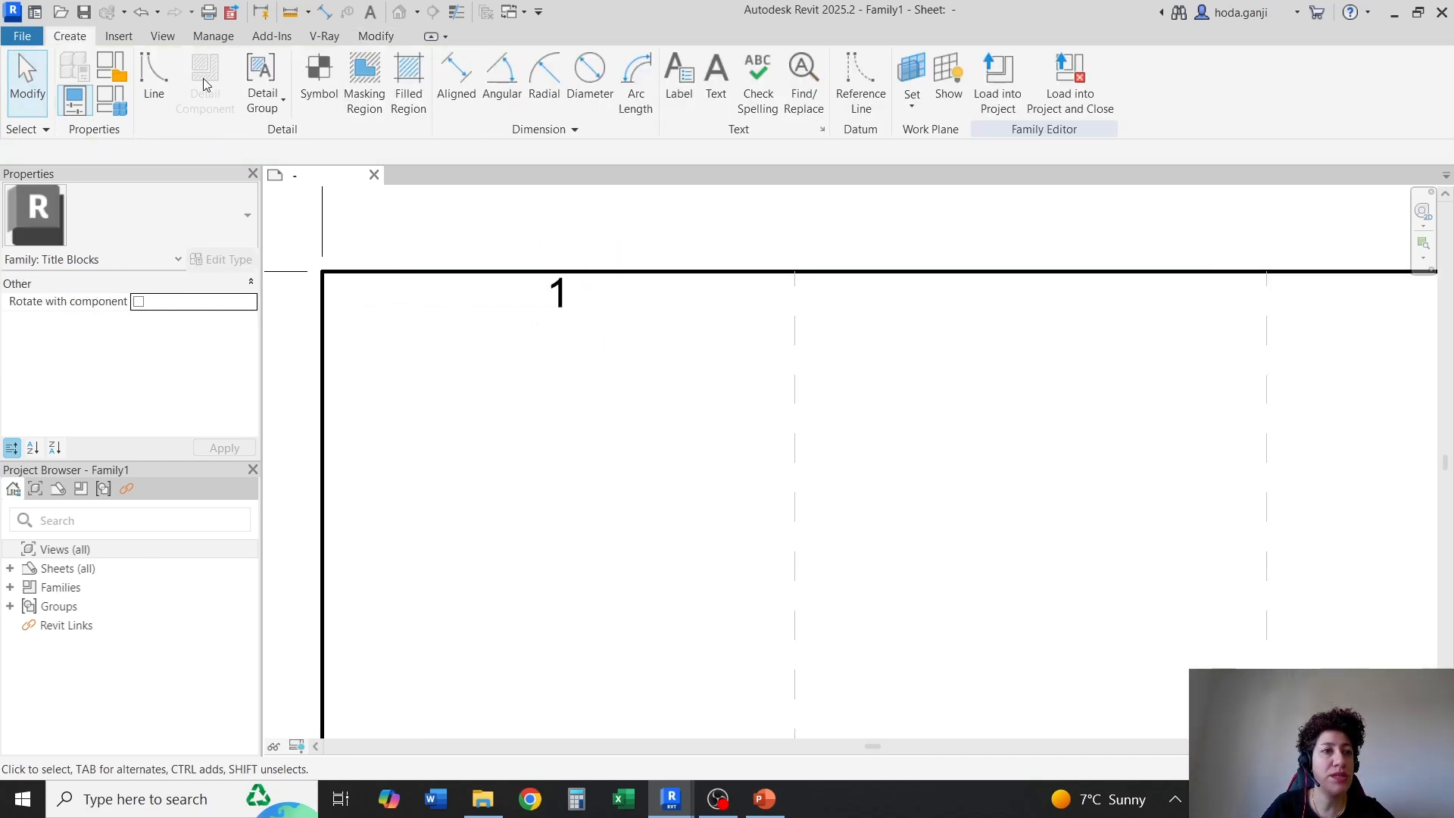
left_click(154, 79)
left_click(910, 94)
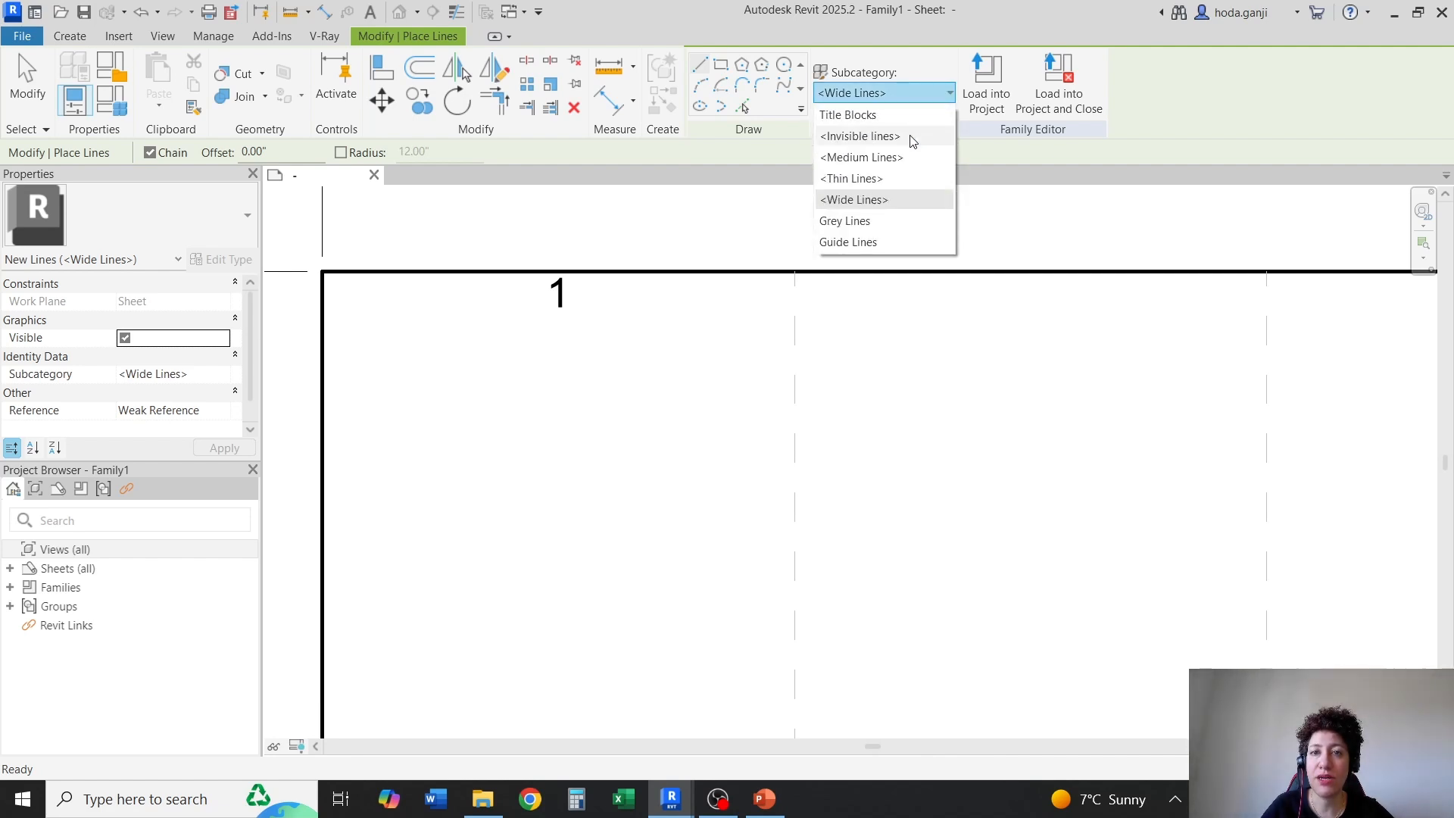
left_click(871, 178)
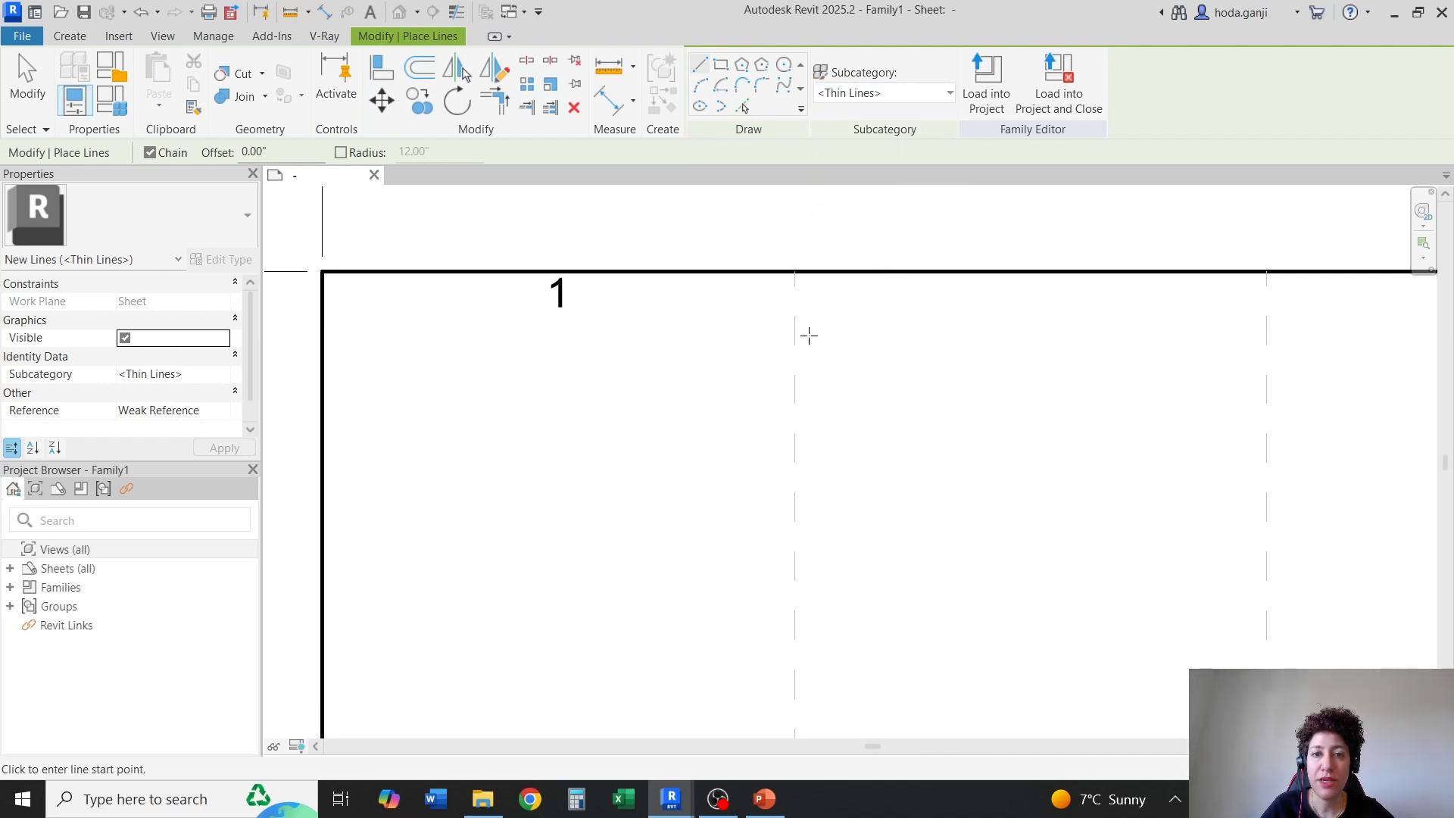
scroll(768, 399, "down", 1)
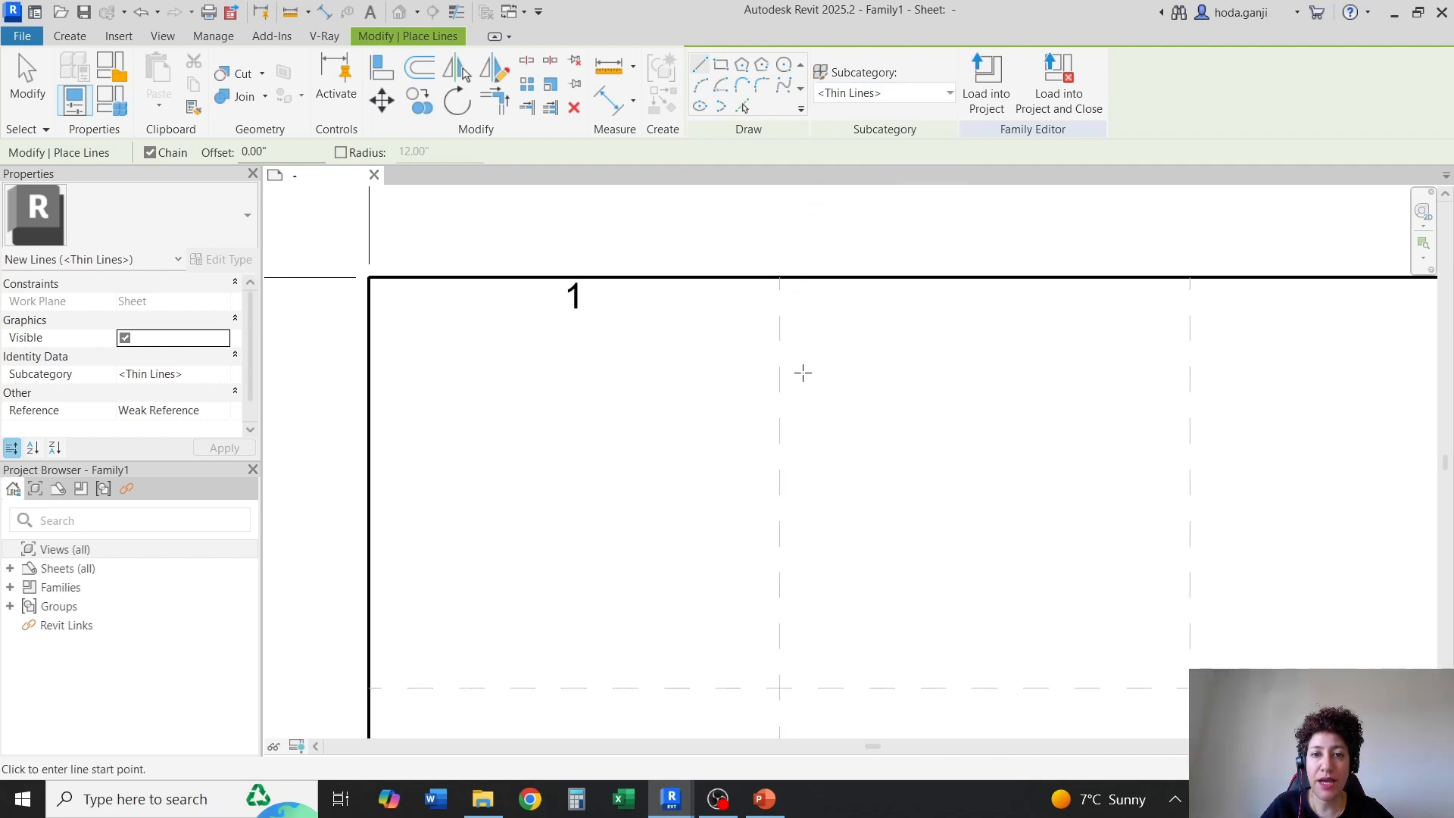
scroll(803, 373, "up", 1)
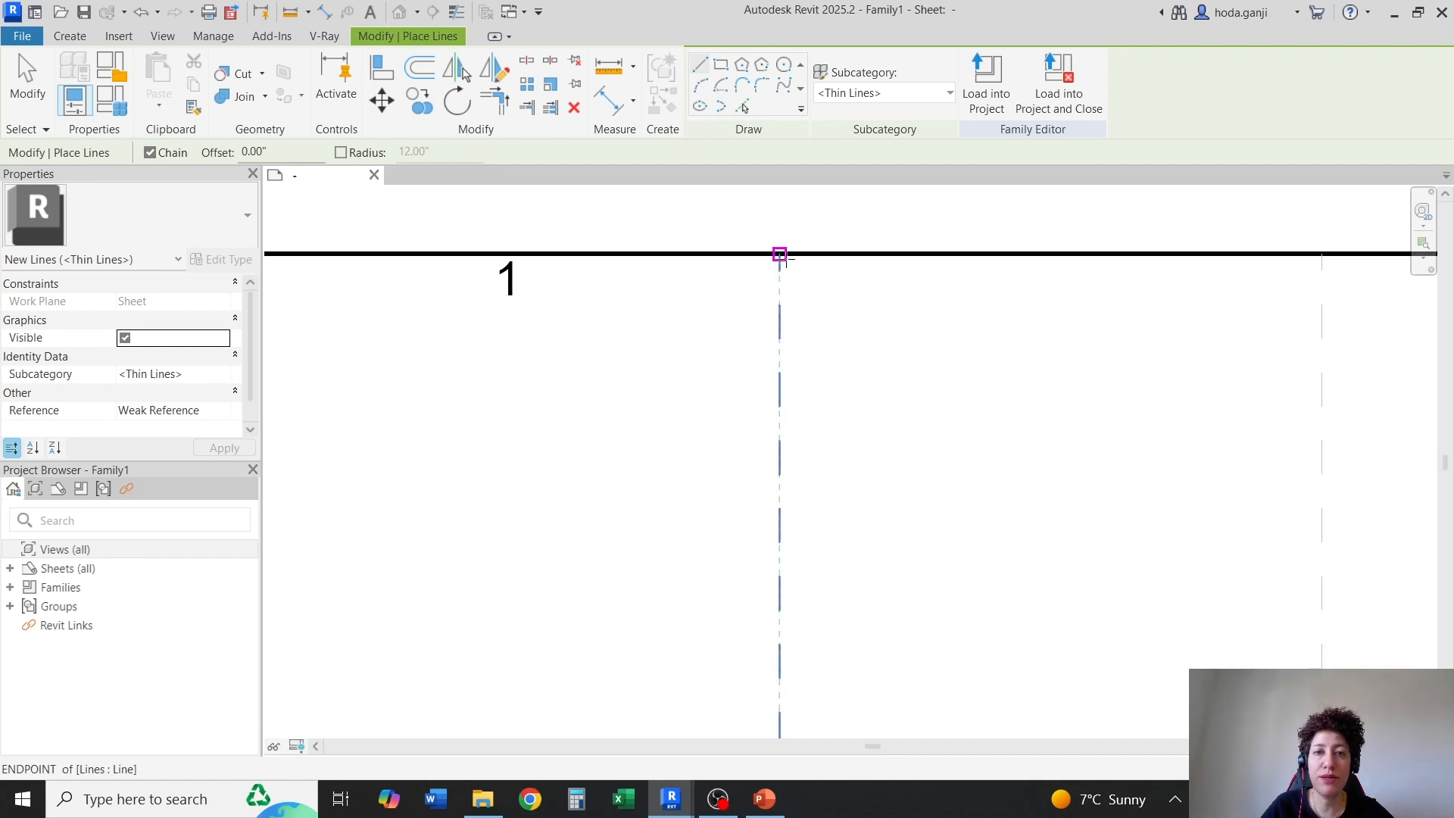
left_click(779, 254)
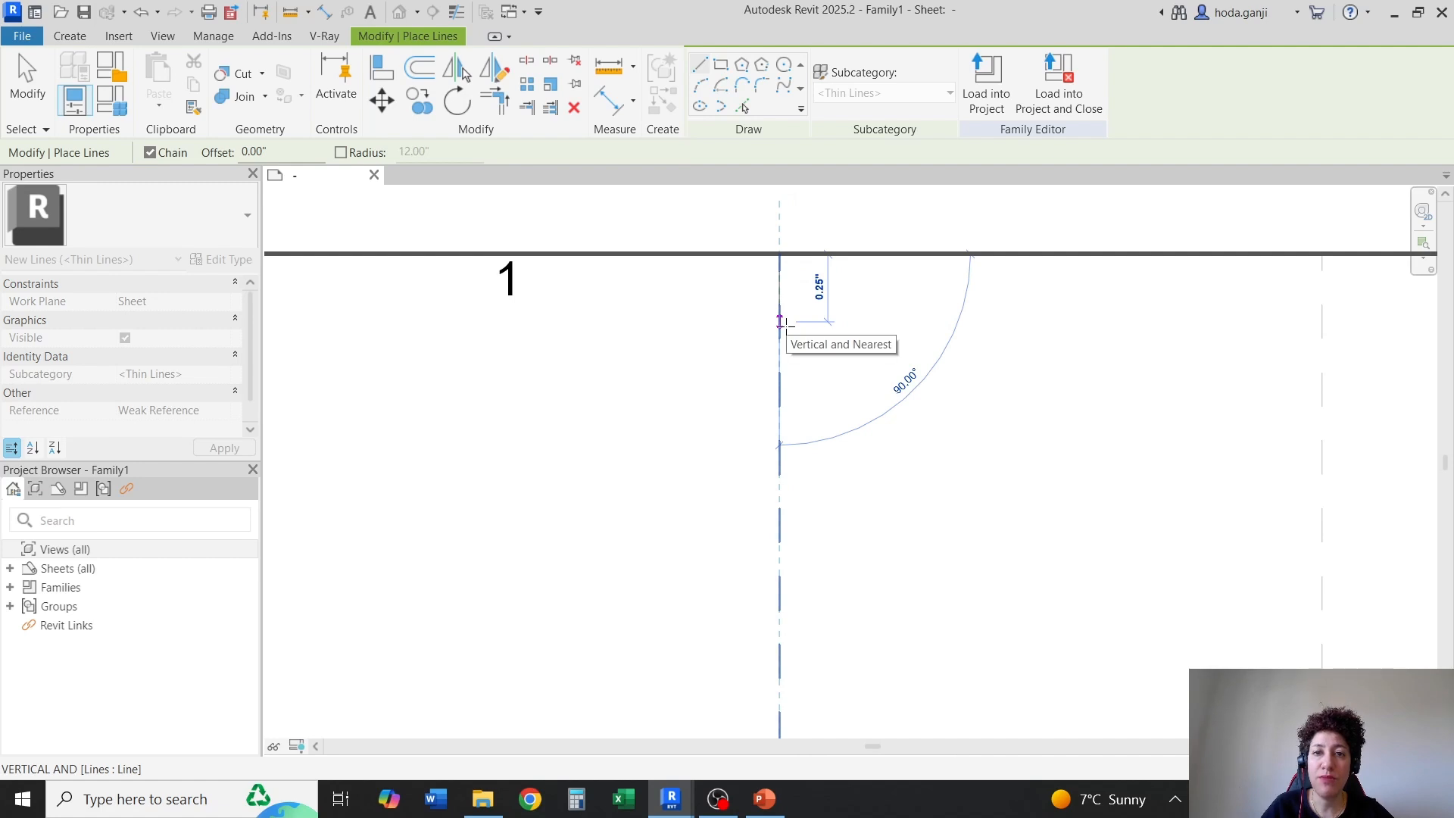
left_click(780, 321)
key("Escape")
key("Escape")
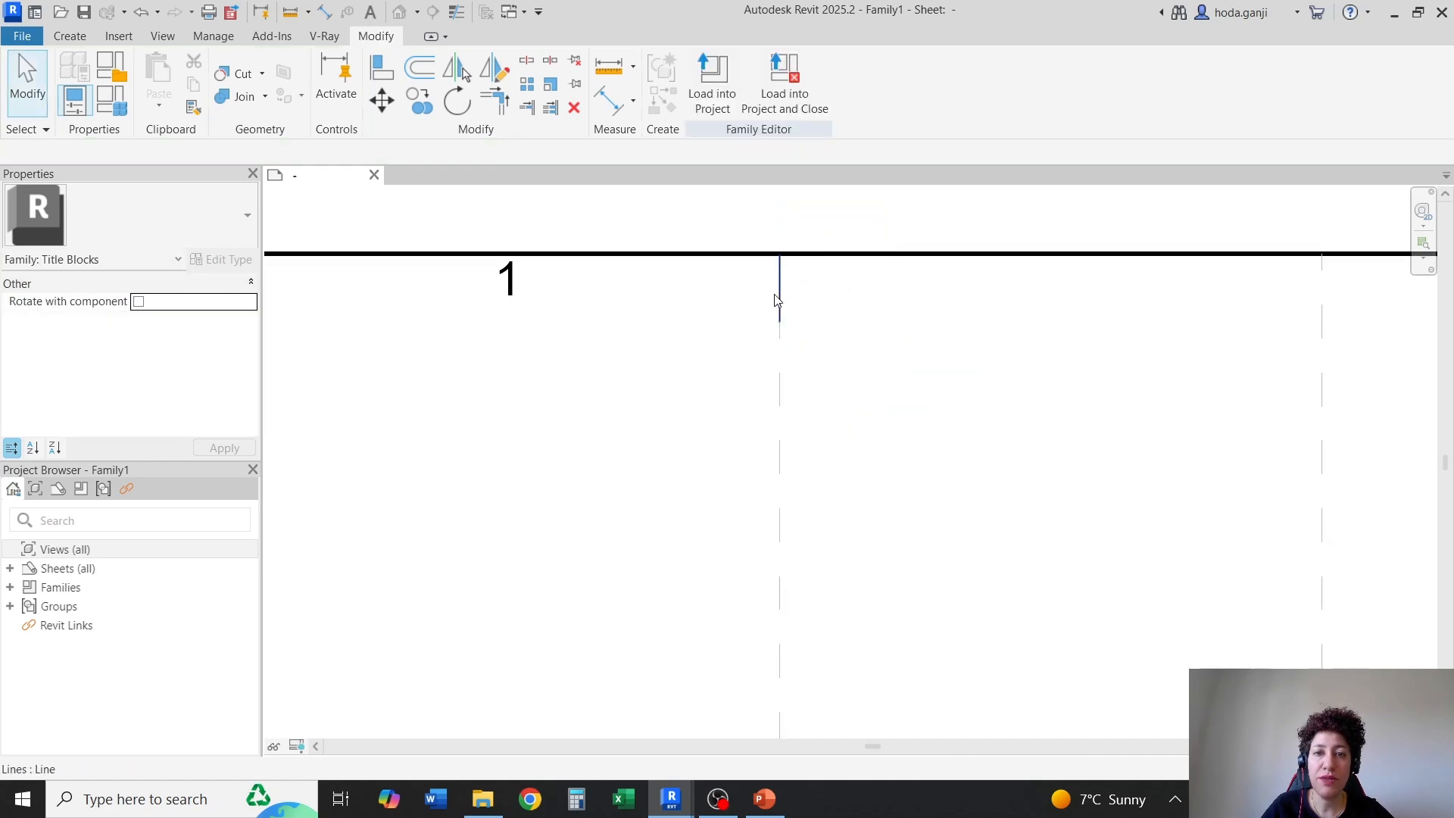
scroll(782, 312, "down", 3)
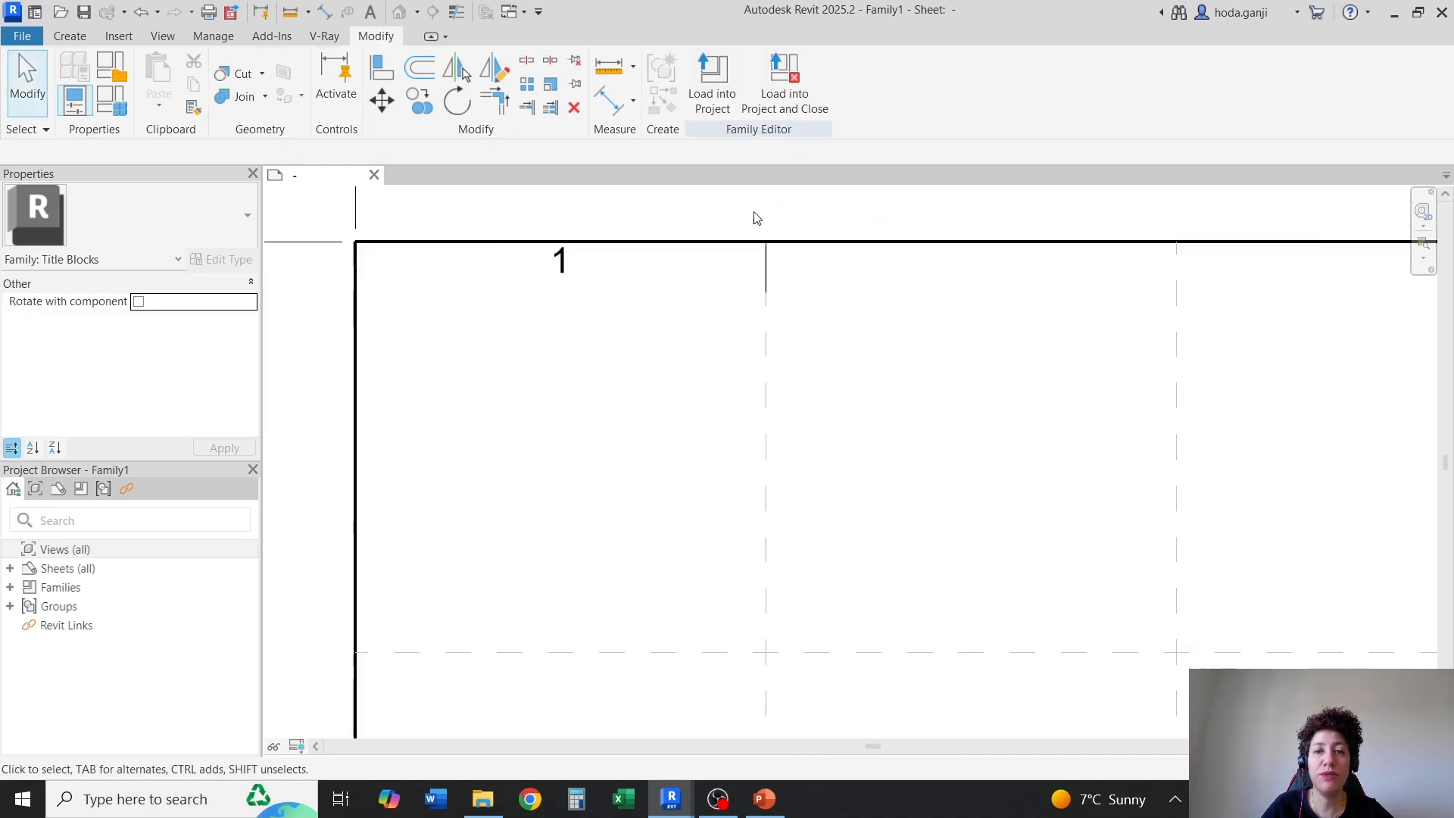
scroll(769, 255, "up", 2)
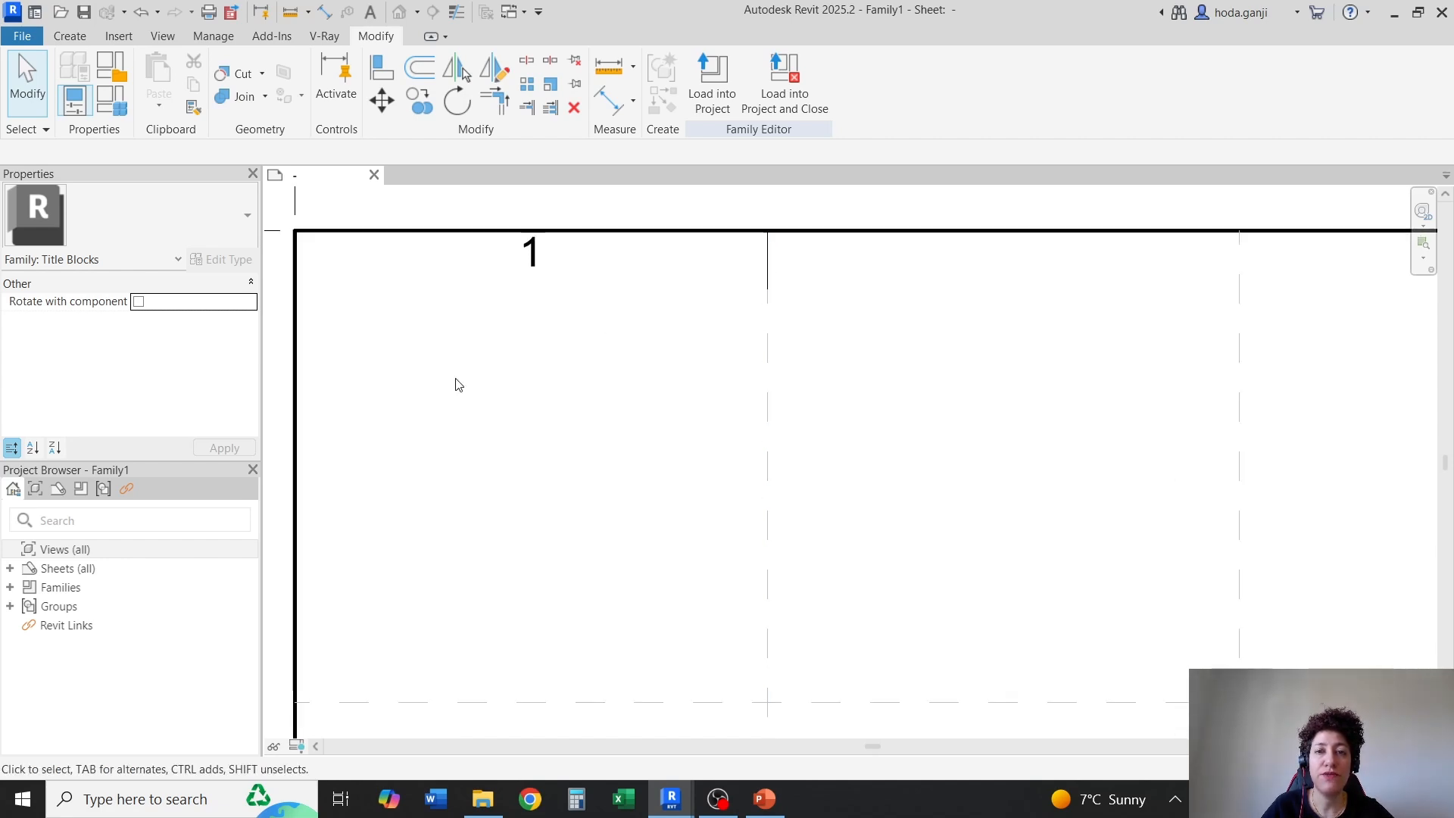
scroll(457, 422, "down", 2)
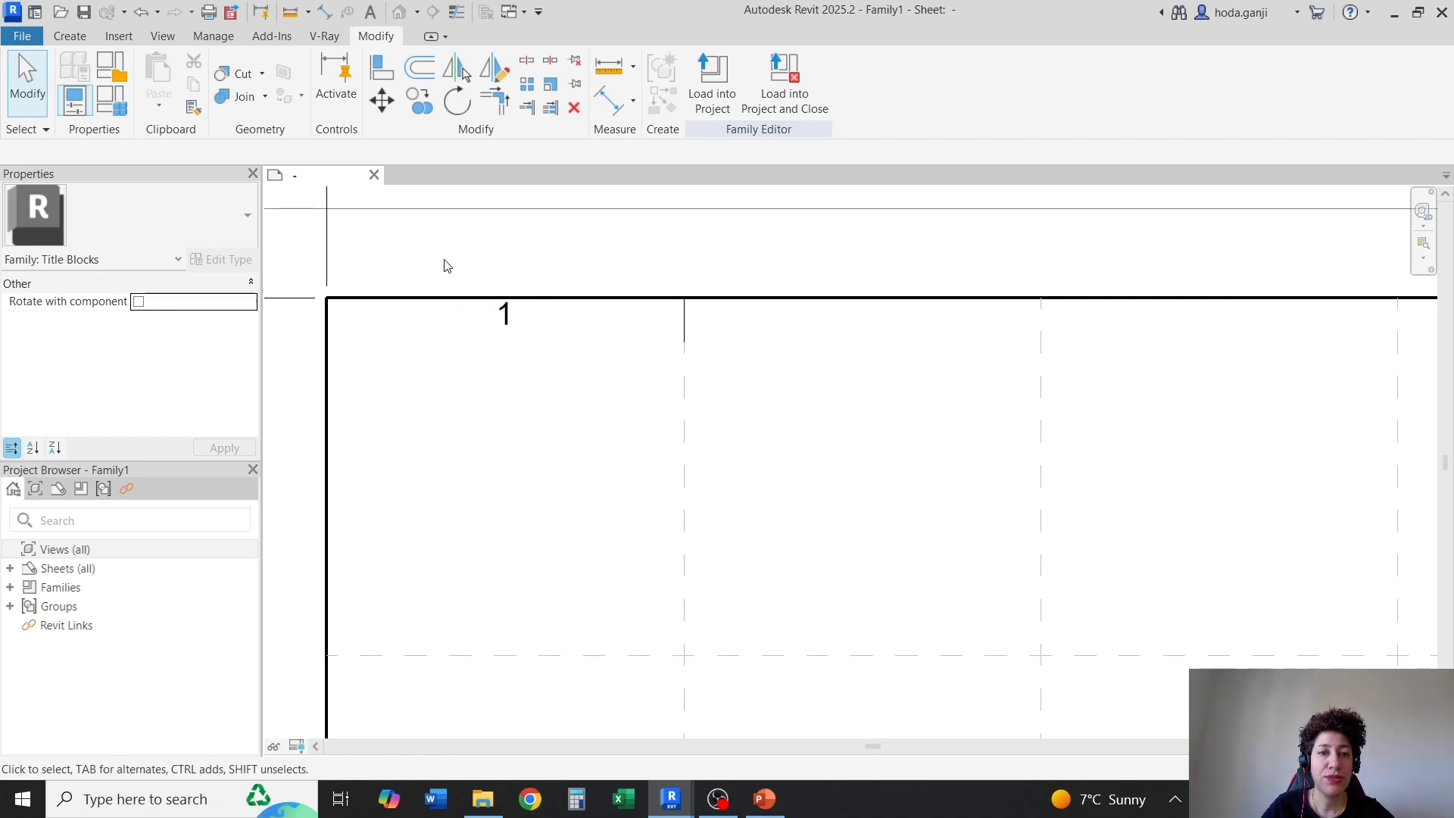
Copy the text note "1" with its tick mark along the top border at 2.00" spacing, to every remaining interior vertical guide line
left_click_drag(445, 265, 734, 390)
left_click(420, 101)
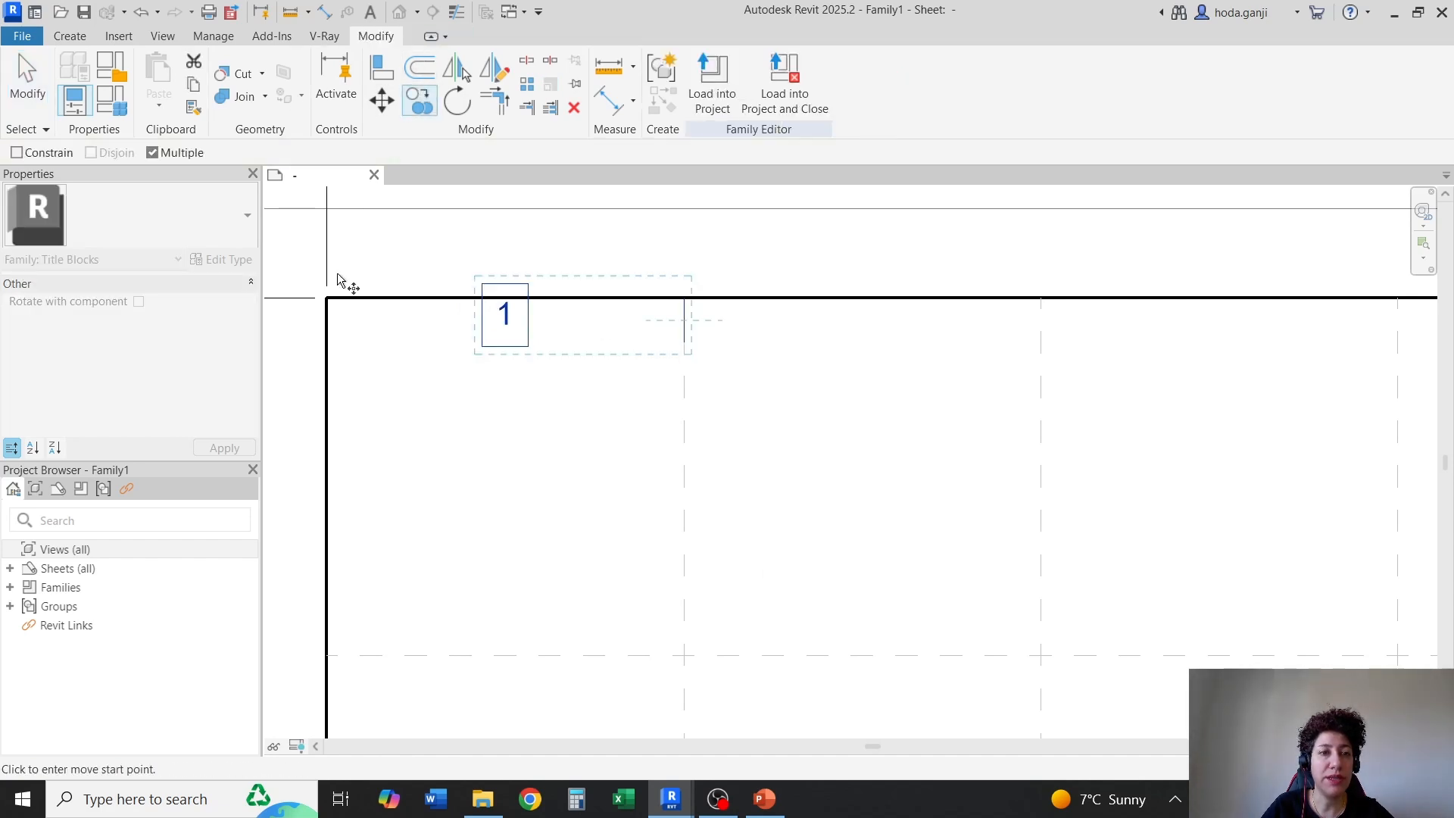
left_click(326, 297)
left_click(684, 298)
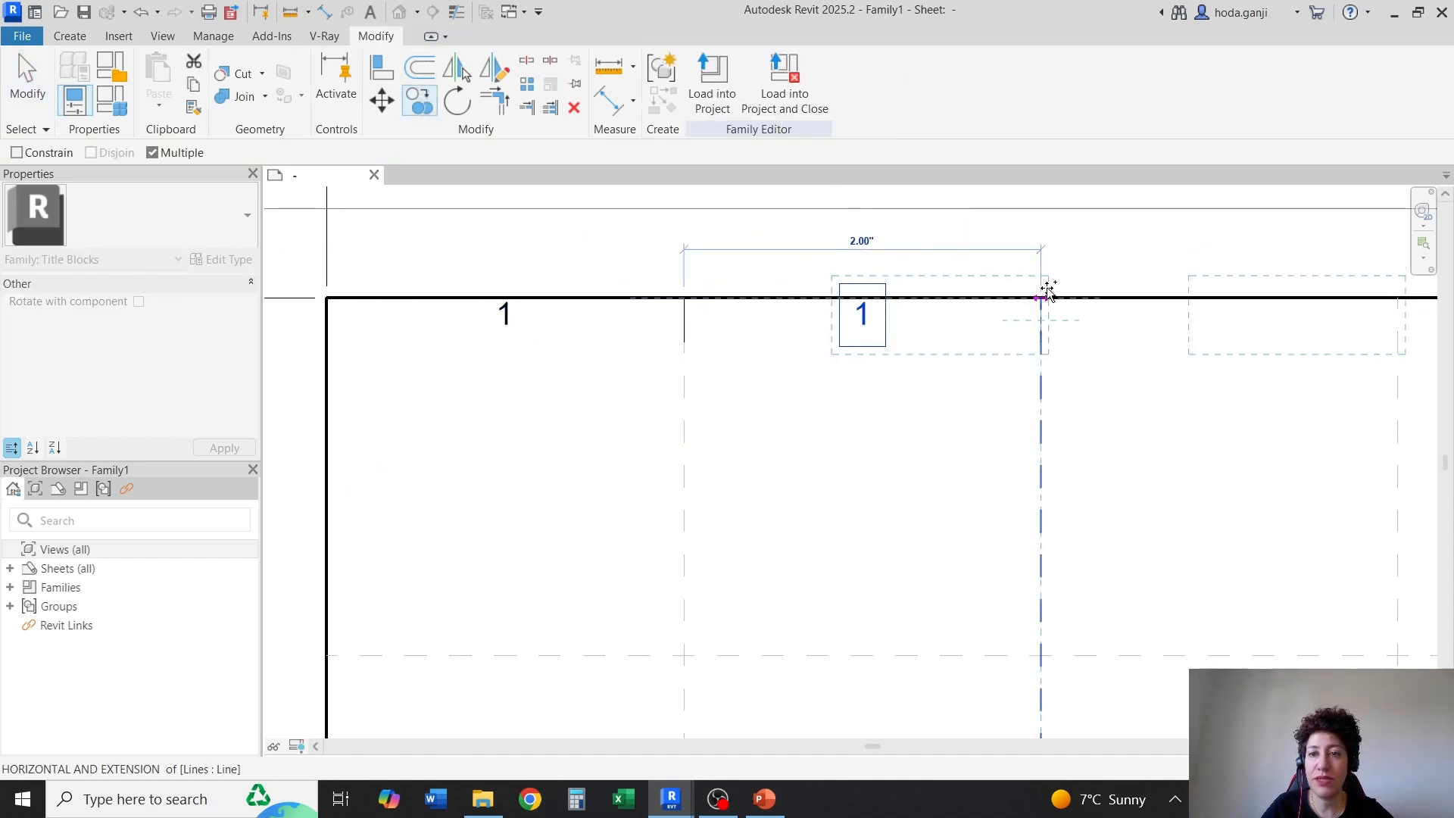
left_click(1045, 295)
scroll(370, 340, "down", 5)
scroll(826, 322, "up", 4)
left_click(928, 324)
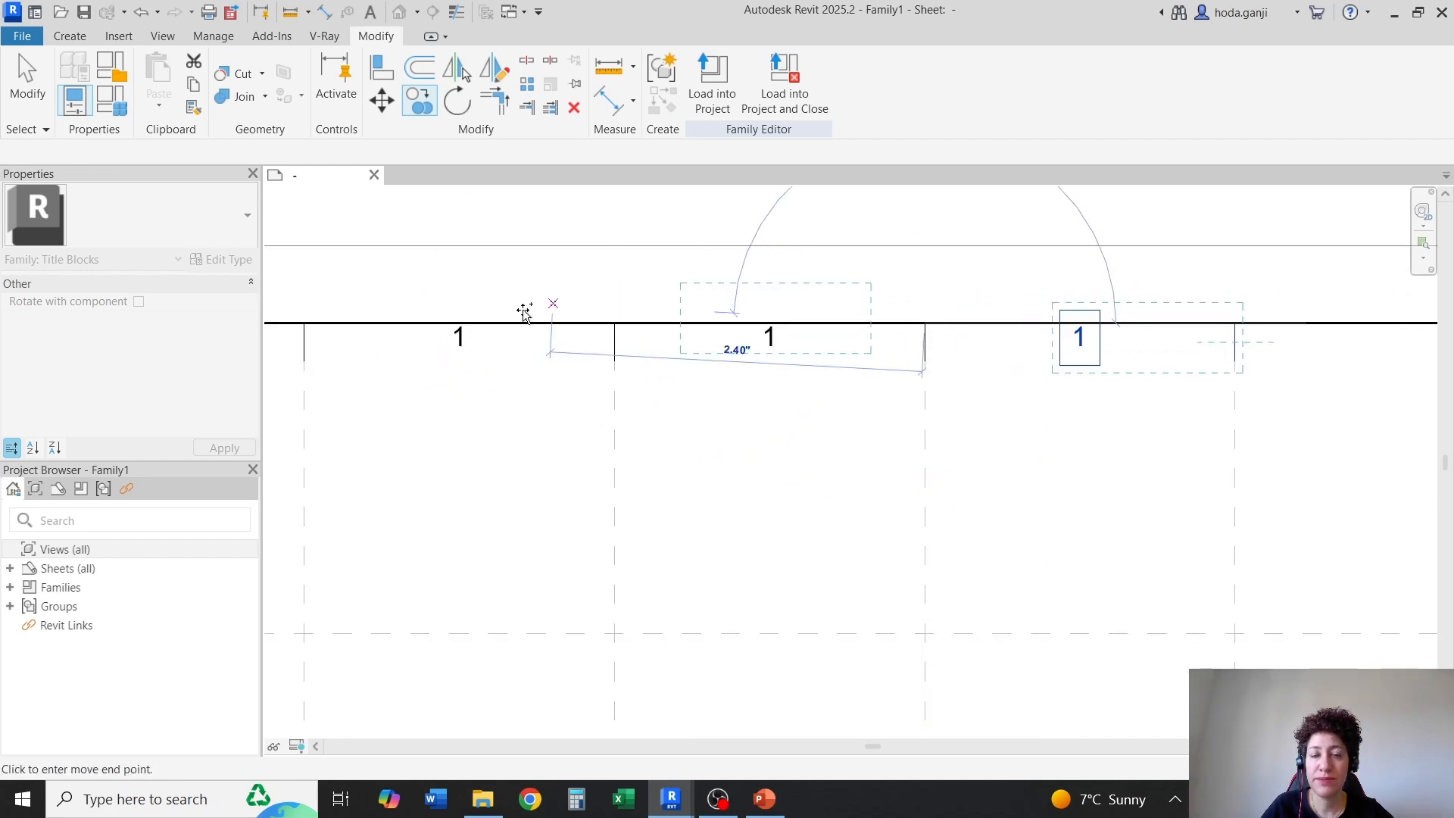
scroll(523, 311, "down", 5)
scroll(913, 308, "up", 5)
left_click(776, 331)
scroll(500, 331, "down", 3)
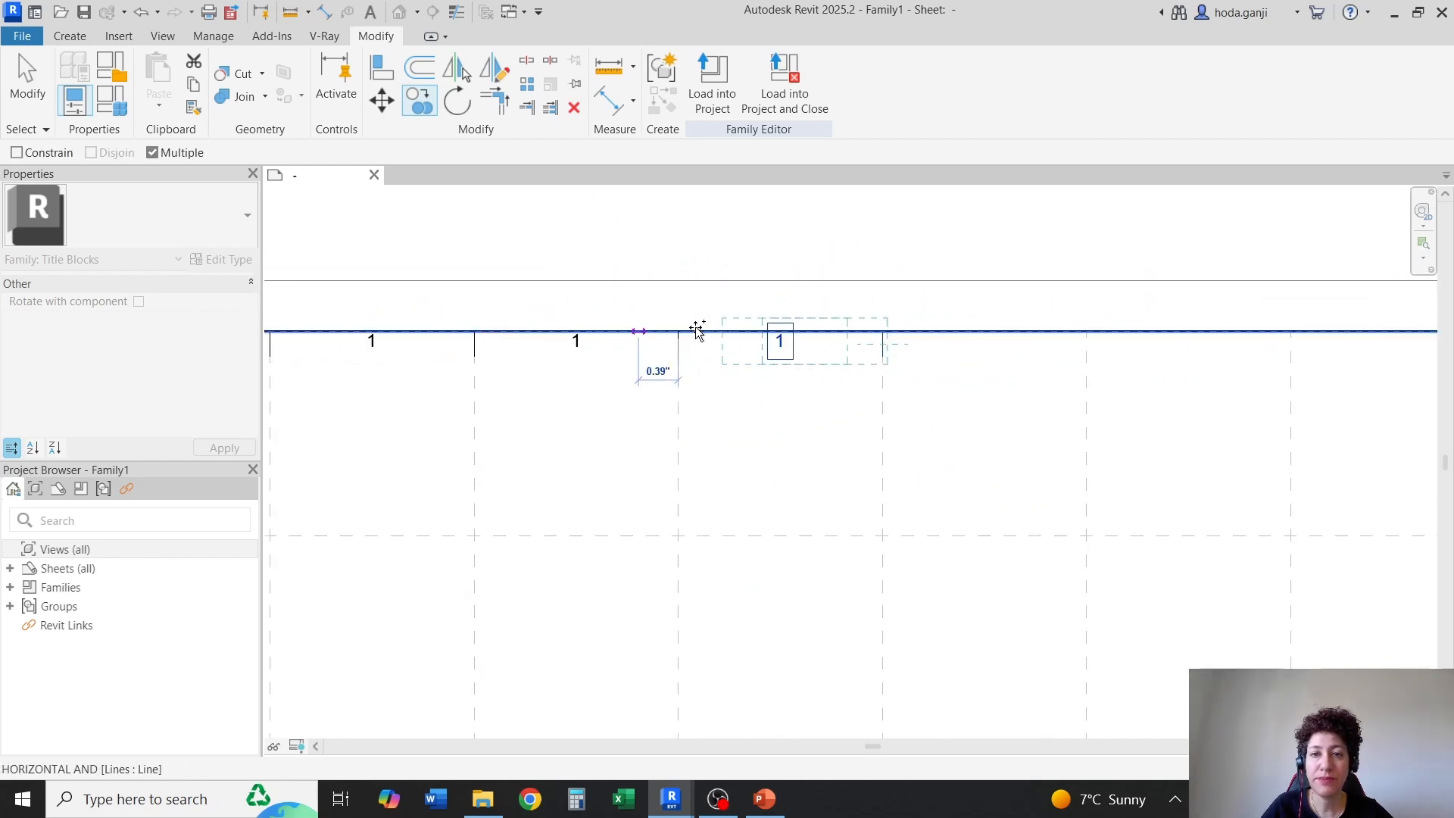
scroll(697, 330, "up", 2)
scroll(796, 335, "down", 4)
scroll(850, 344, "up", 5)
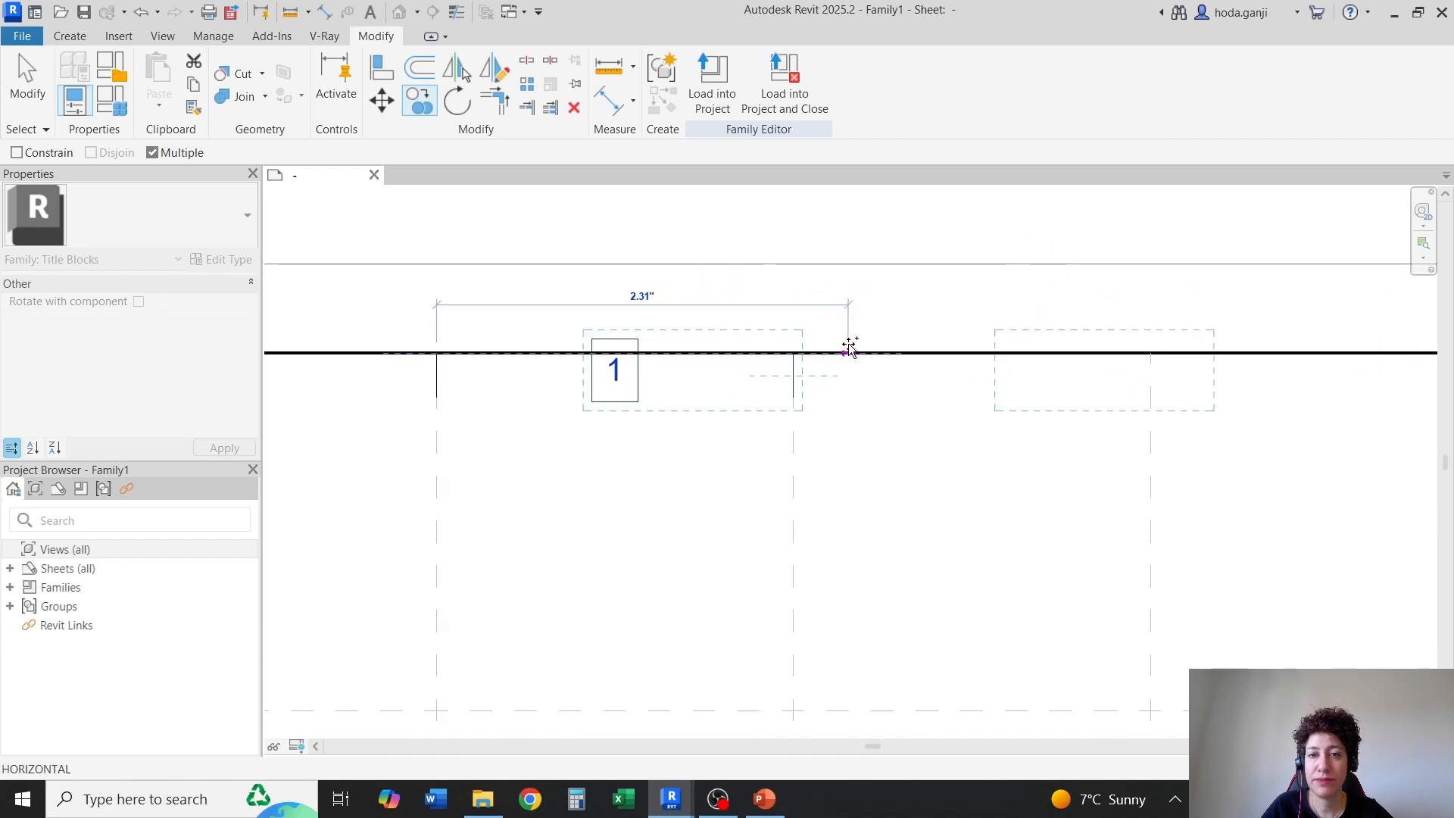
scroll(793, 351, "down", 3)
scroll(808, 334, "up", 2)
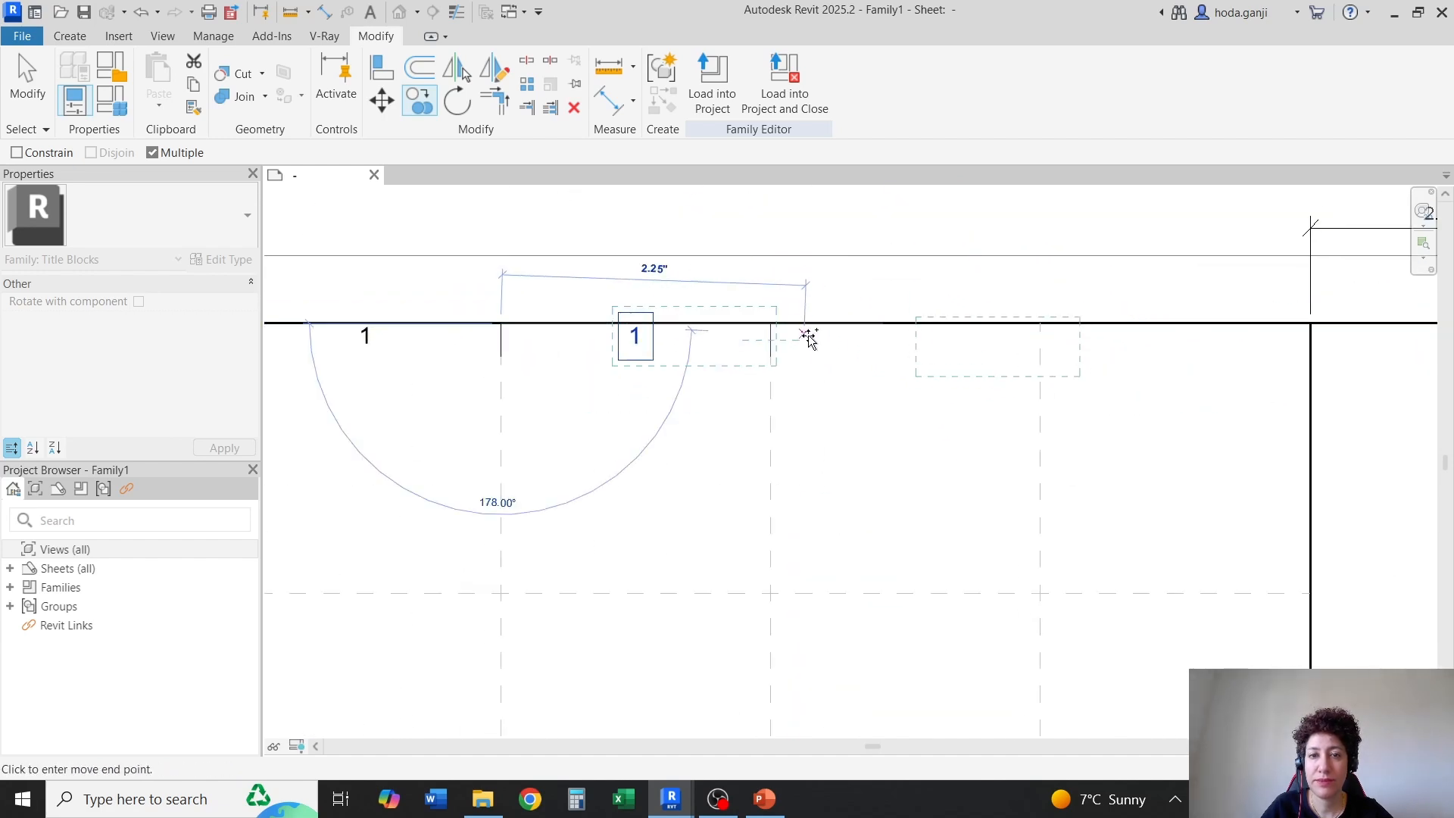
left_click(769, 324)
scroll(1002, 348, "up", 2)
Copy only the text note "1" one bay further along the top border, into the last bay before the title strip
left_click(850, 334)
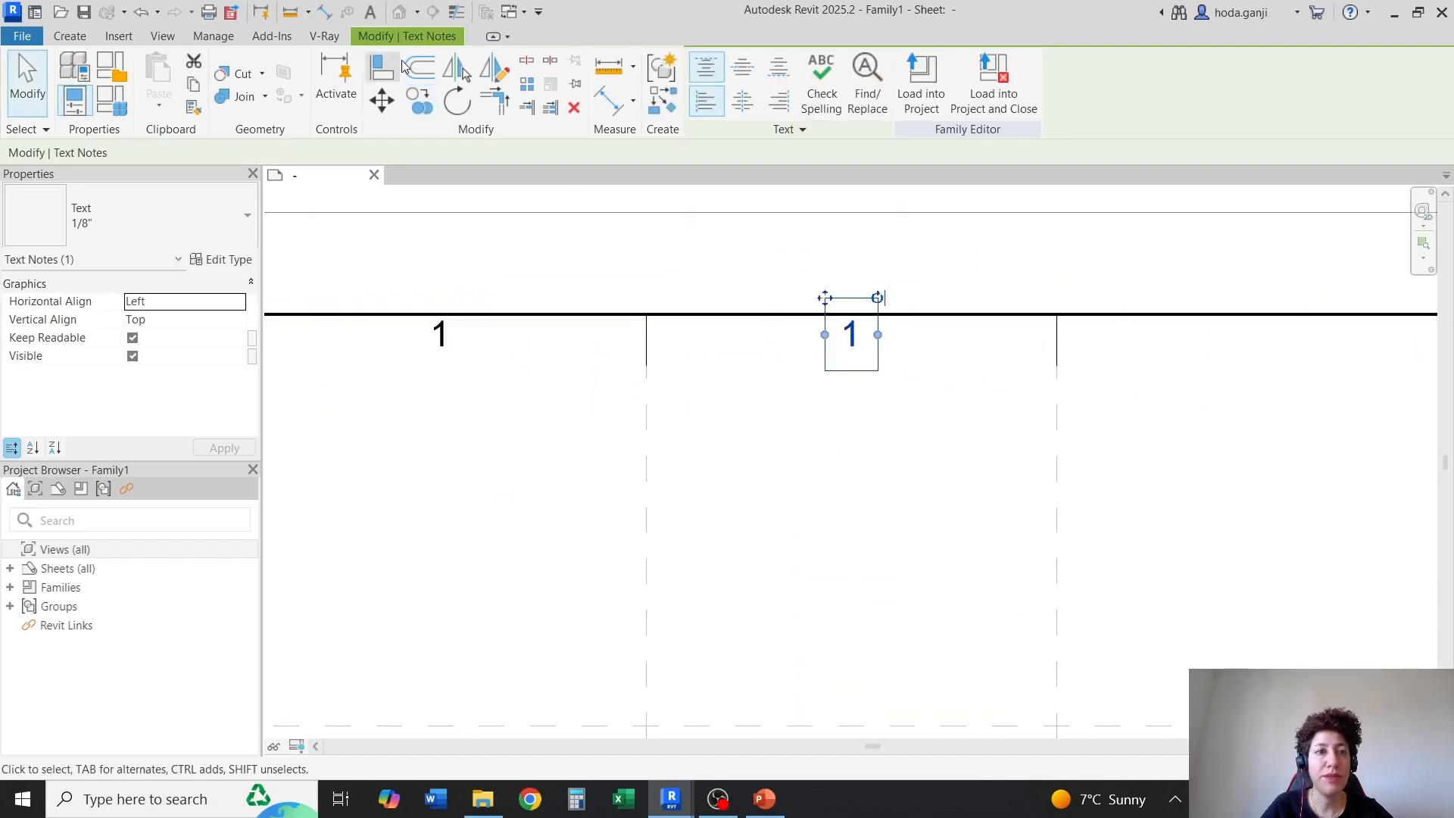
left_click(421, 101)
left_click(646, 315)
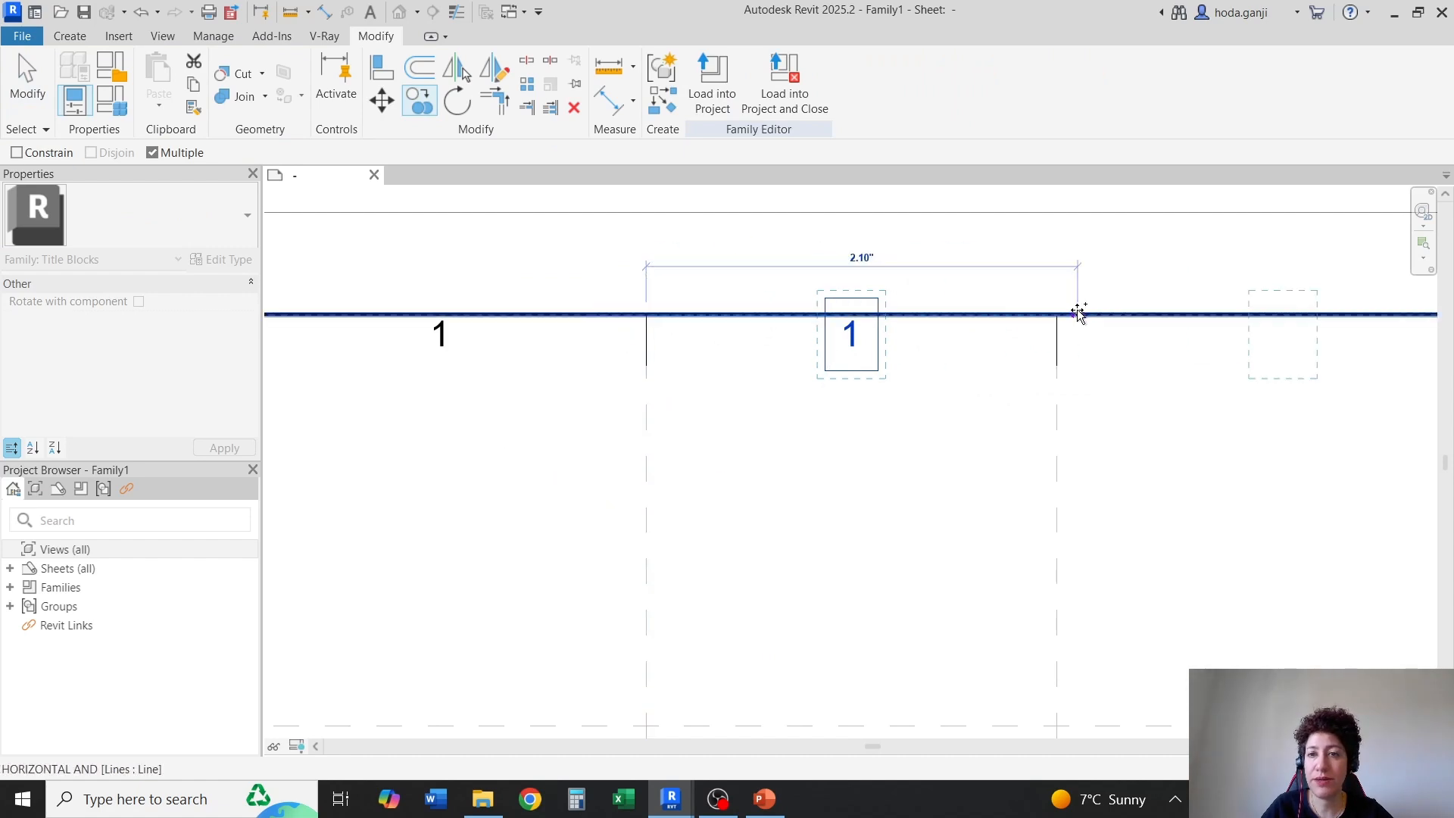
left_click(1050, 322)
key("Escape")
key("Escape")
scroll(1150, 349, "down", 3)
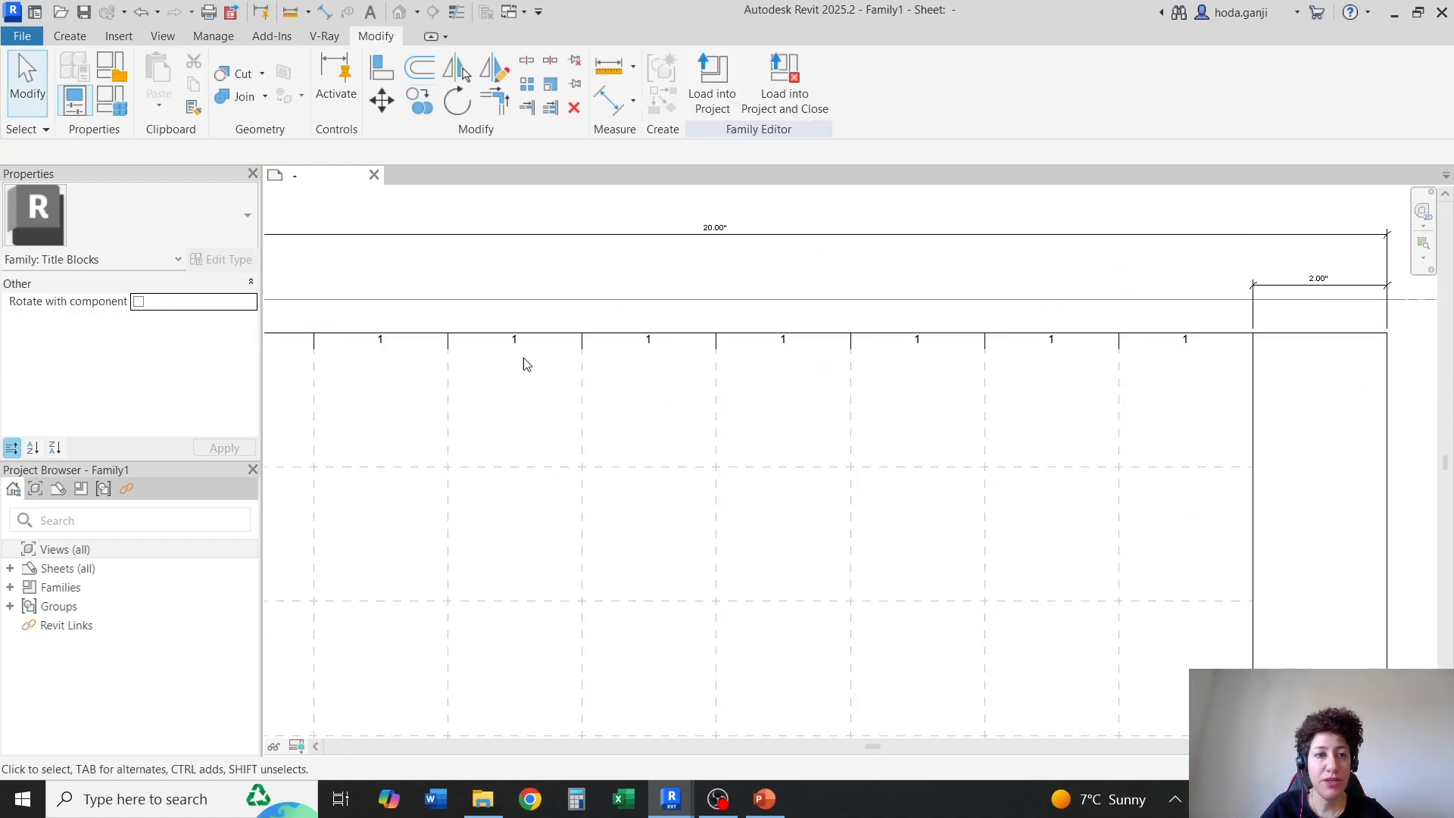
Change the text notes in the second and third bays of the top border to "2" and "3"
scroll(523, 363, "down", 2)
scroll(519, 334, "up", 6)
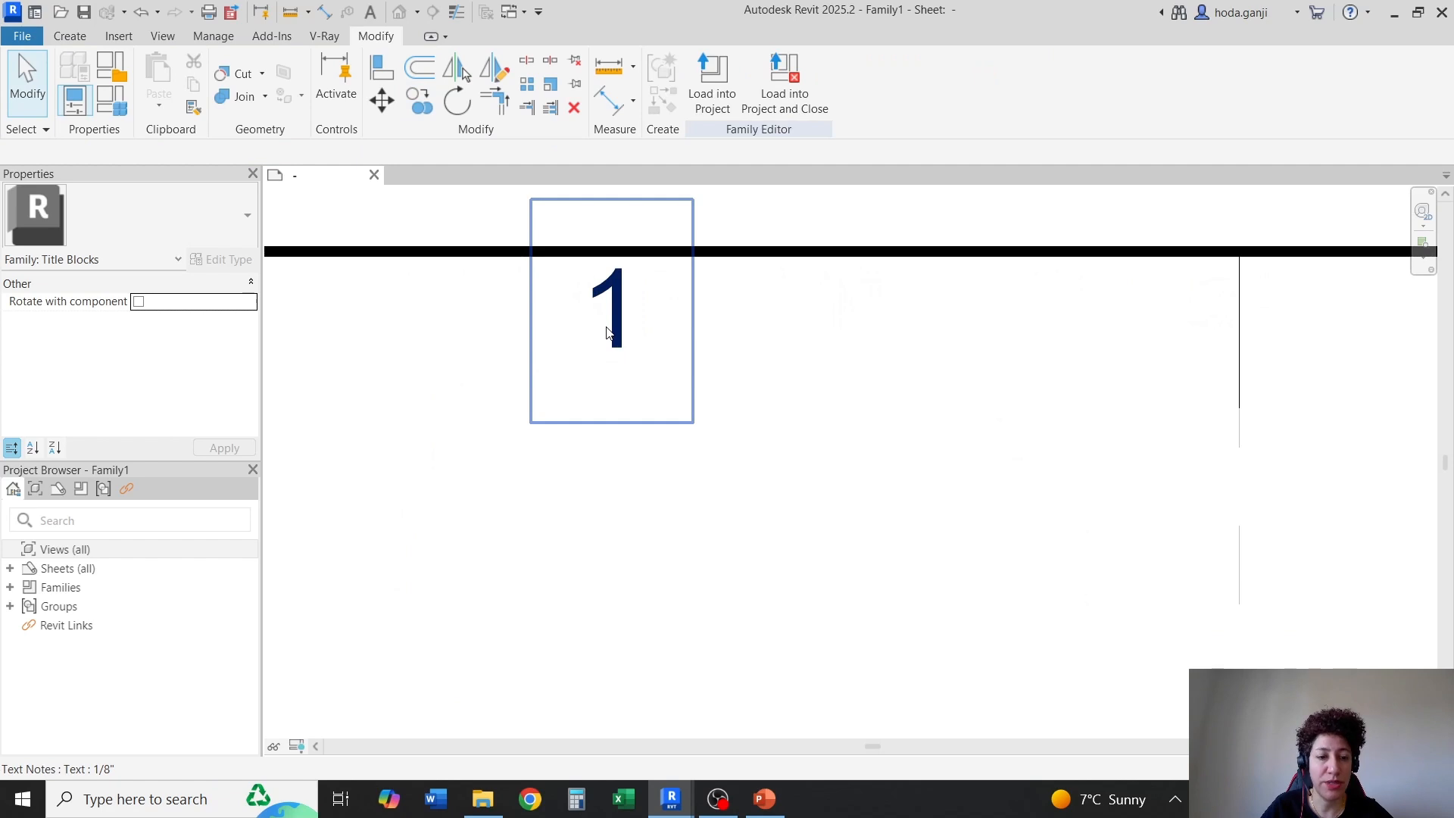
double_click(607, 332)
double_click(604, 327)
type("2")
key("Escape")
scroll(1183, 359, "down", 2)
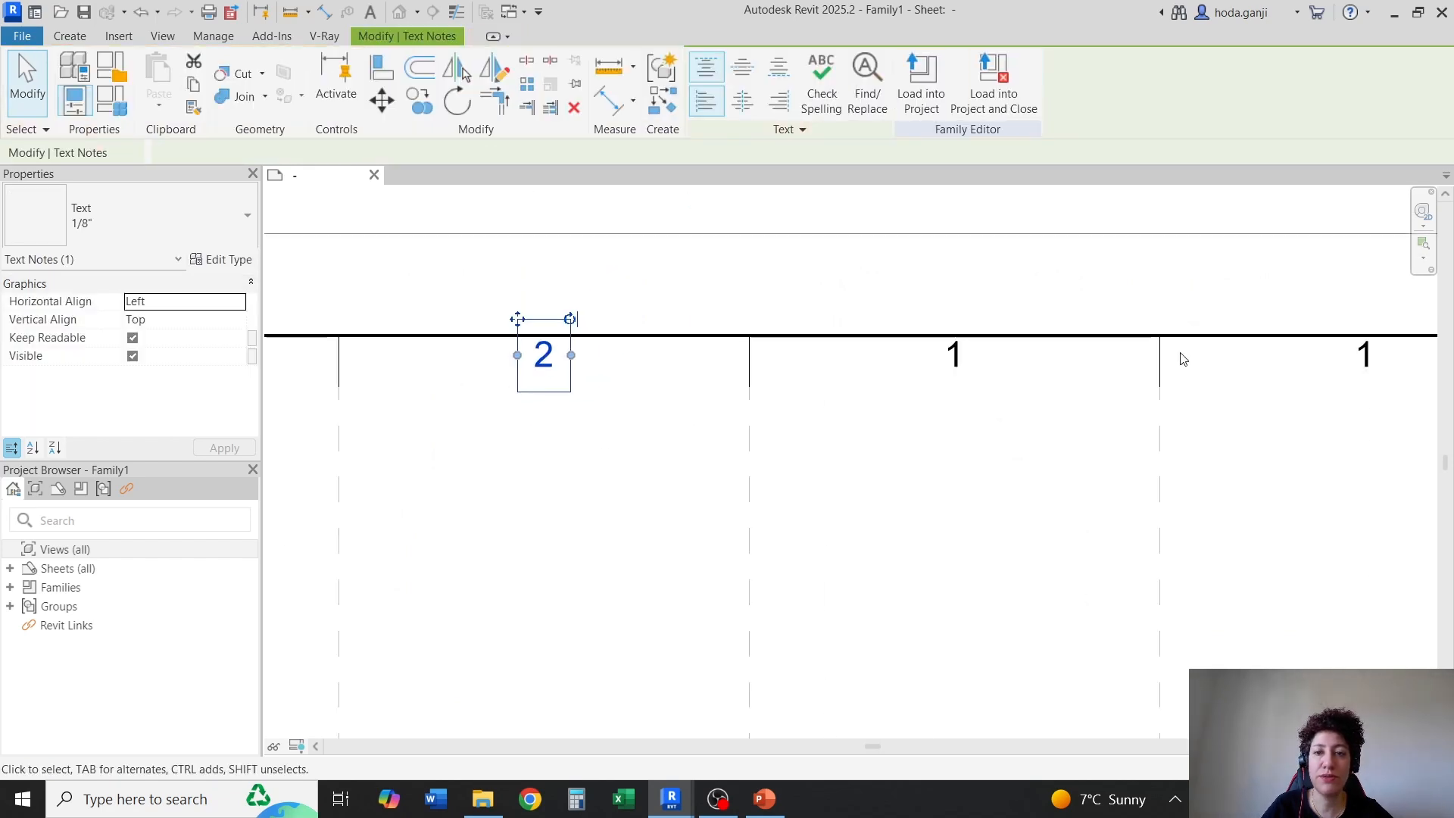
scroll(1138, 347, "up", 3)
double_click(746, 364)
double_click(721, 378)
type("3")
left_click(750, 513)
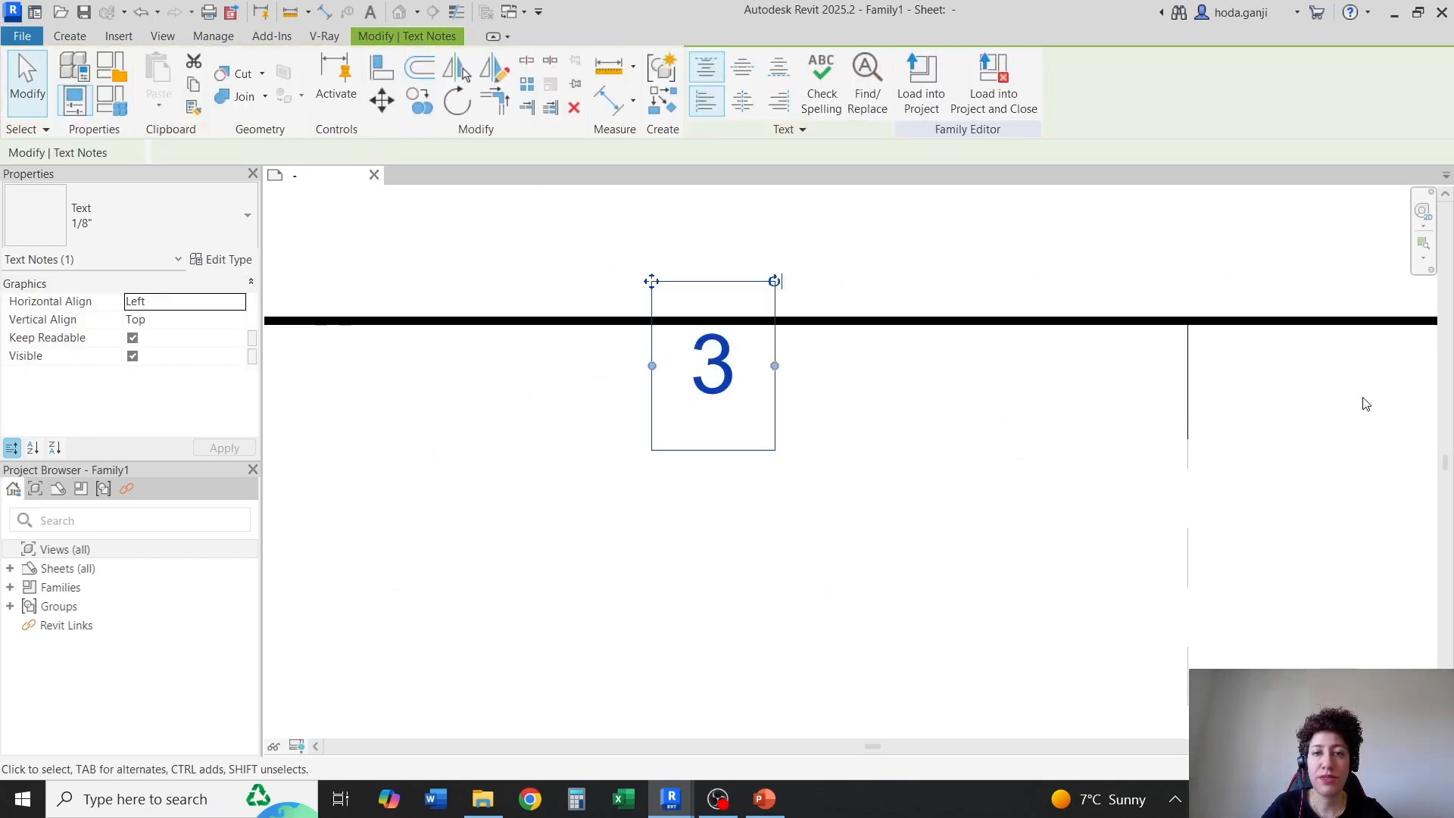
Renumber the top border labels in the fourth and fifth bays as "4" and "5"
scroll(594, 438, "down", 2)
scroll(803, 393, "up", 3)
double_click(802, 393)
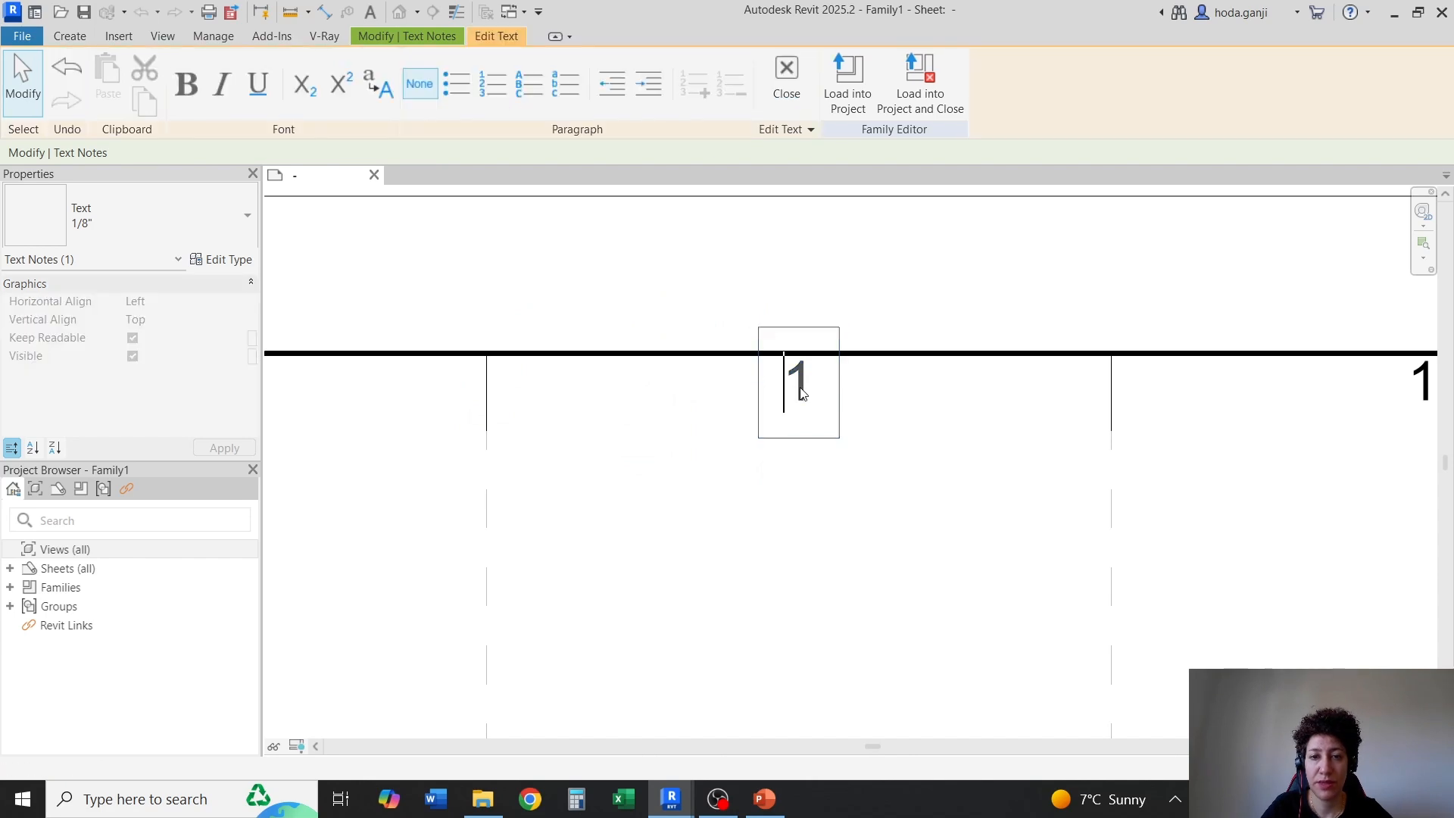
type("4")
key("Escape")
scroll(588, 409, "down", 2)
scroll(853, 425, "up", 4)
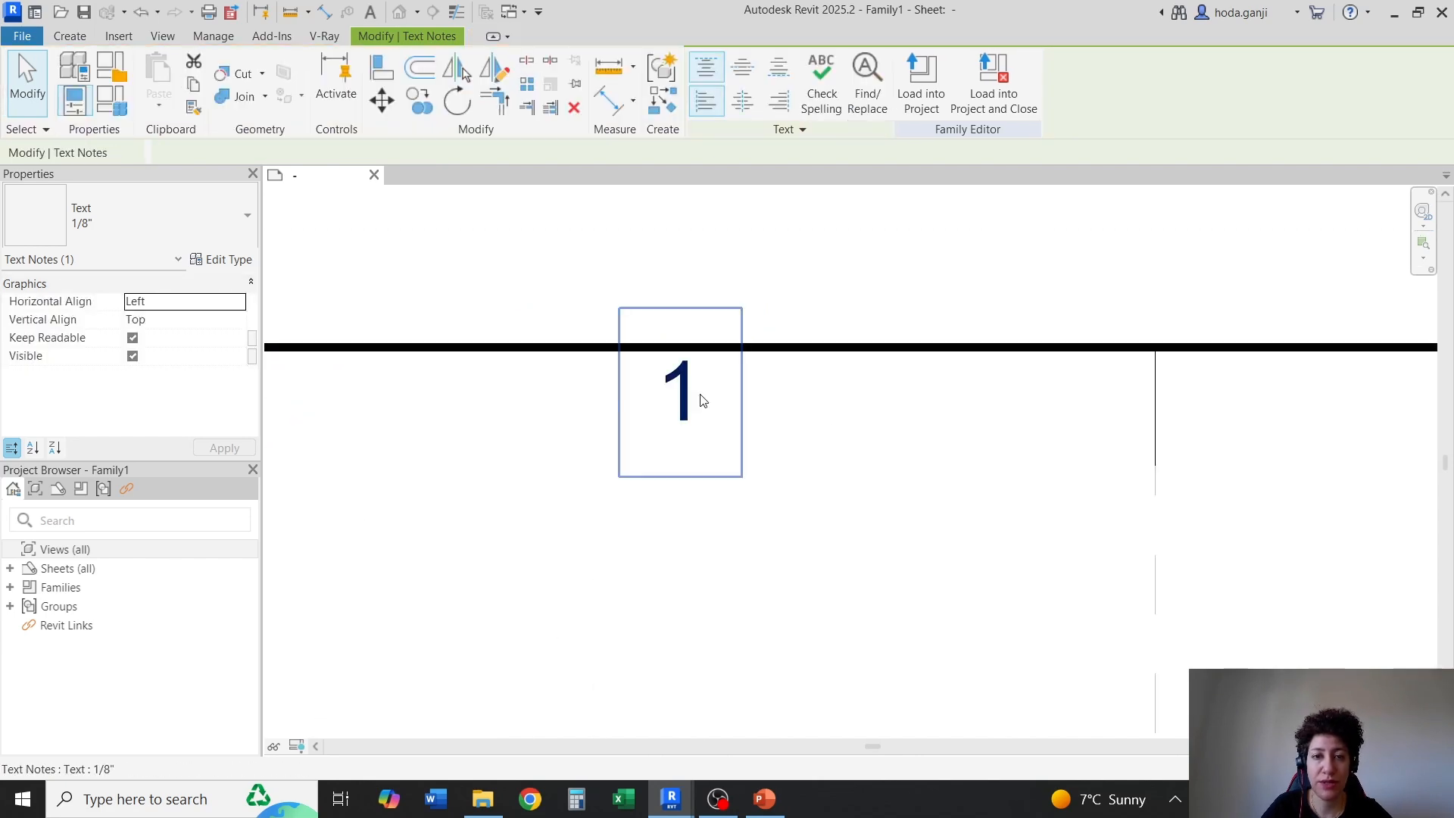
double_click(682, 404)
double_click(682, 405)
type("5")
key("Escape")
Renumber the top border labels in the sixth and seventh bays as "6" and "7"
scroll(720, 555, "down", 2)
scroll(789, 432, "up", 4)
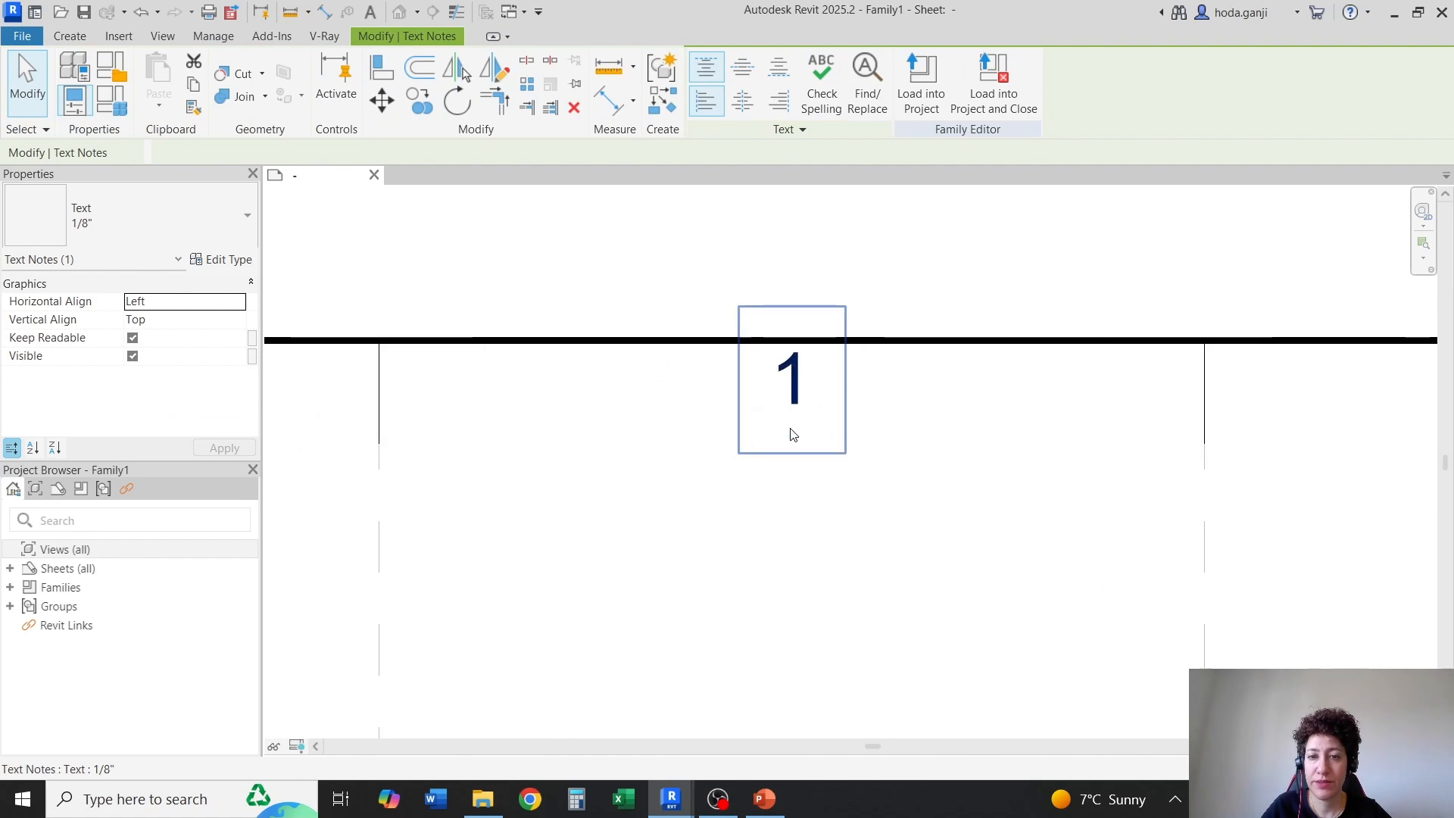
double_click(835, 393)
type("6")
key("Escape")
scroll(584, 402, "down", 2)
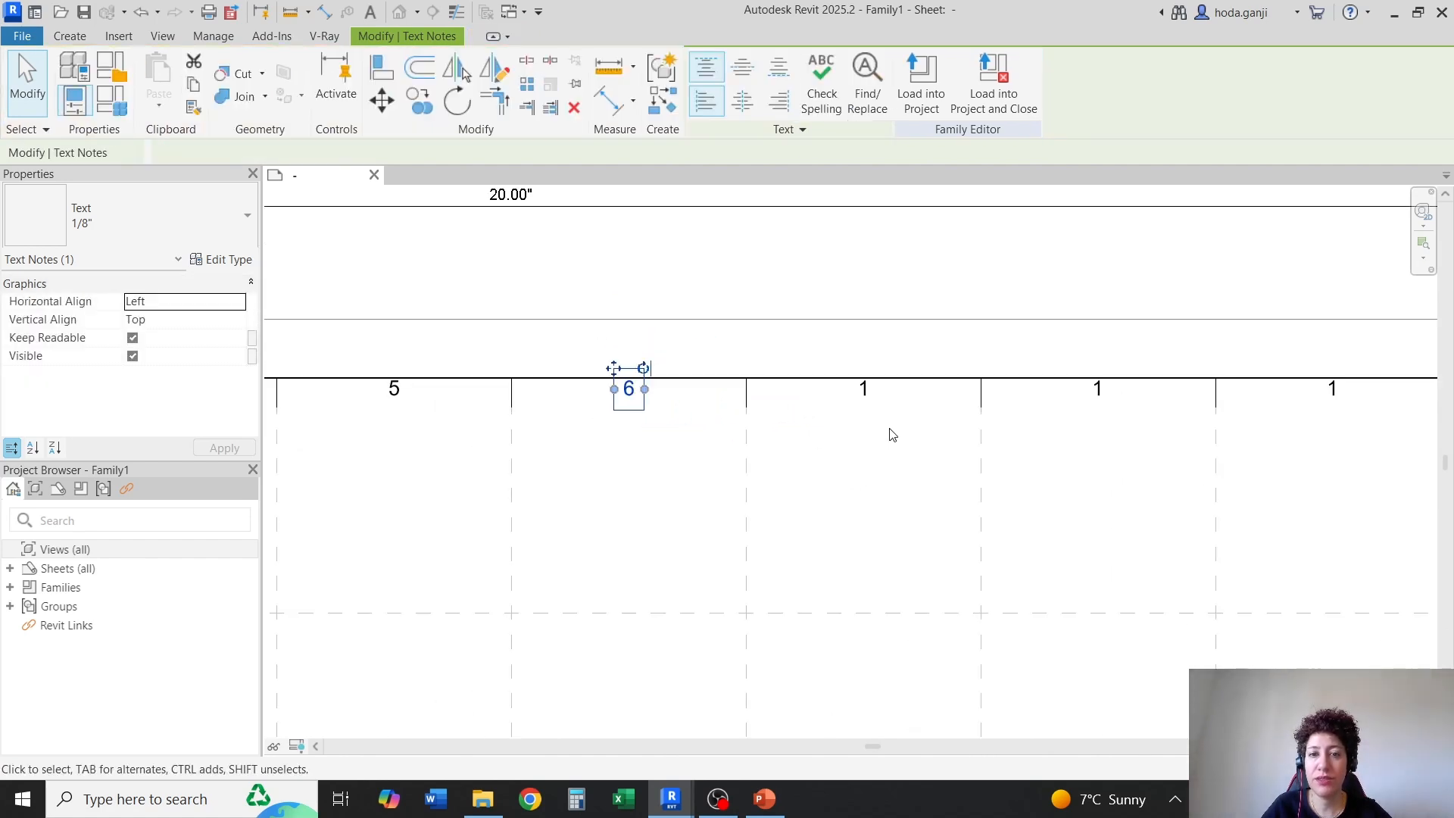
scroll(856, 346, "up", 4)
double_click(855, 346)
type("7")
key("Escape")
Renumber the labels in the last two bays of the top border as "8" and "9"
scroll(909, 492, "down", 2)
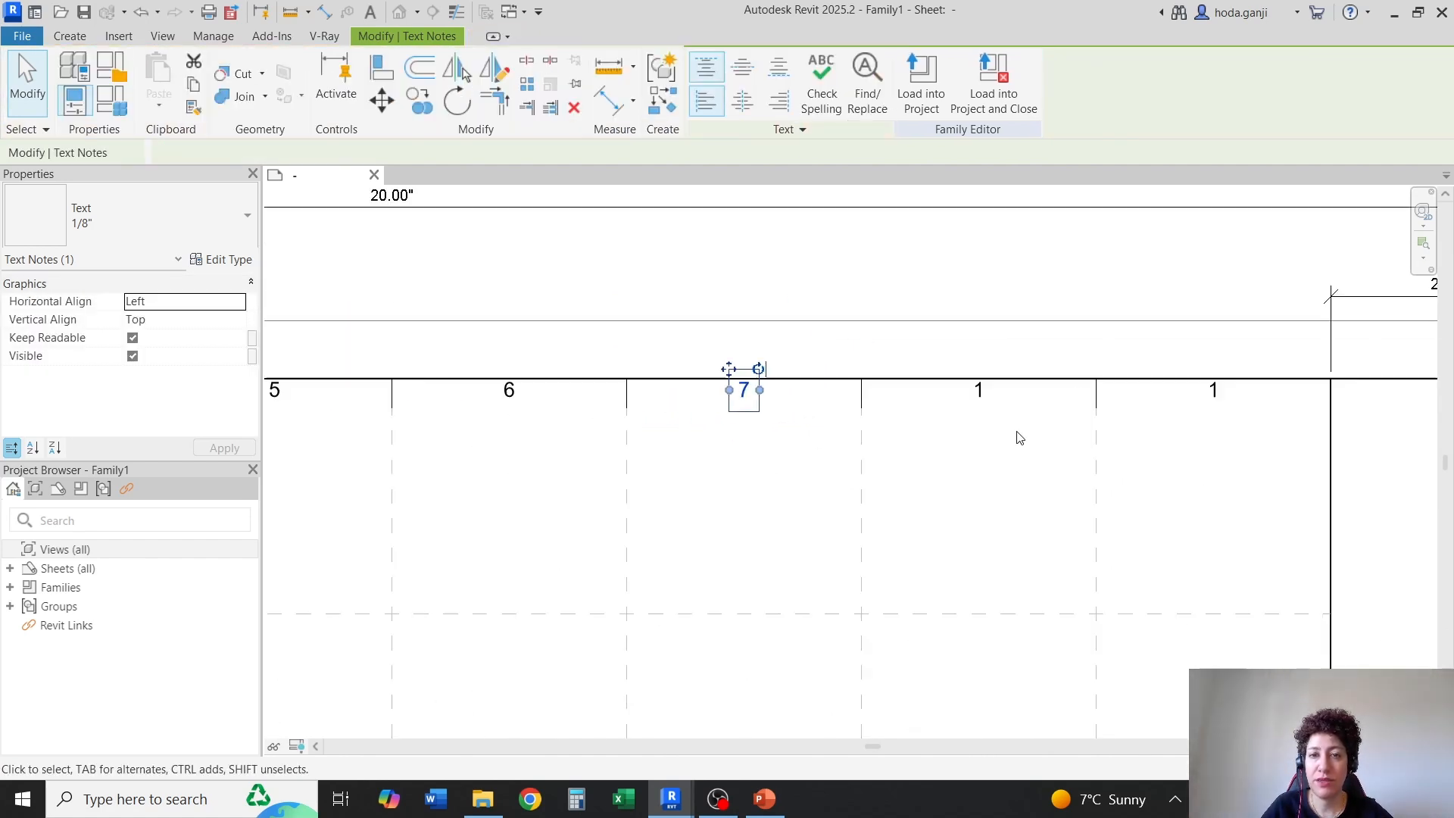
scroll(1007, 409, "up", 4)
double_click(896, 362)
type("8")
key("Escape")
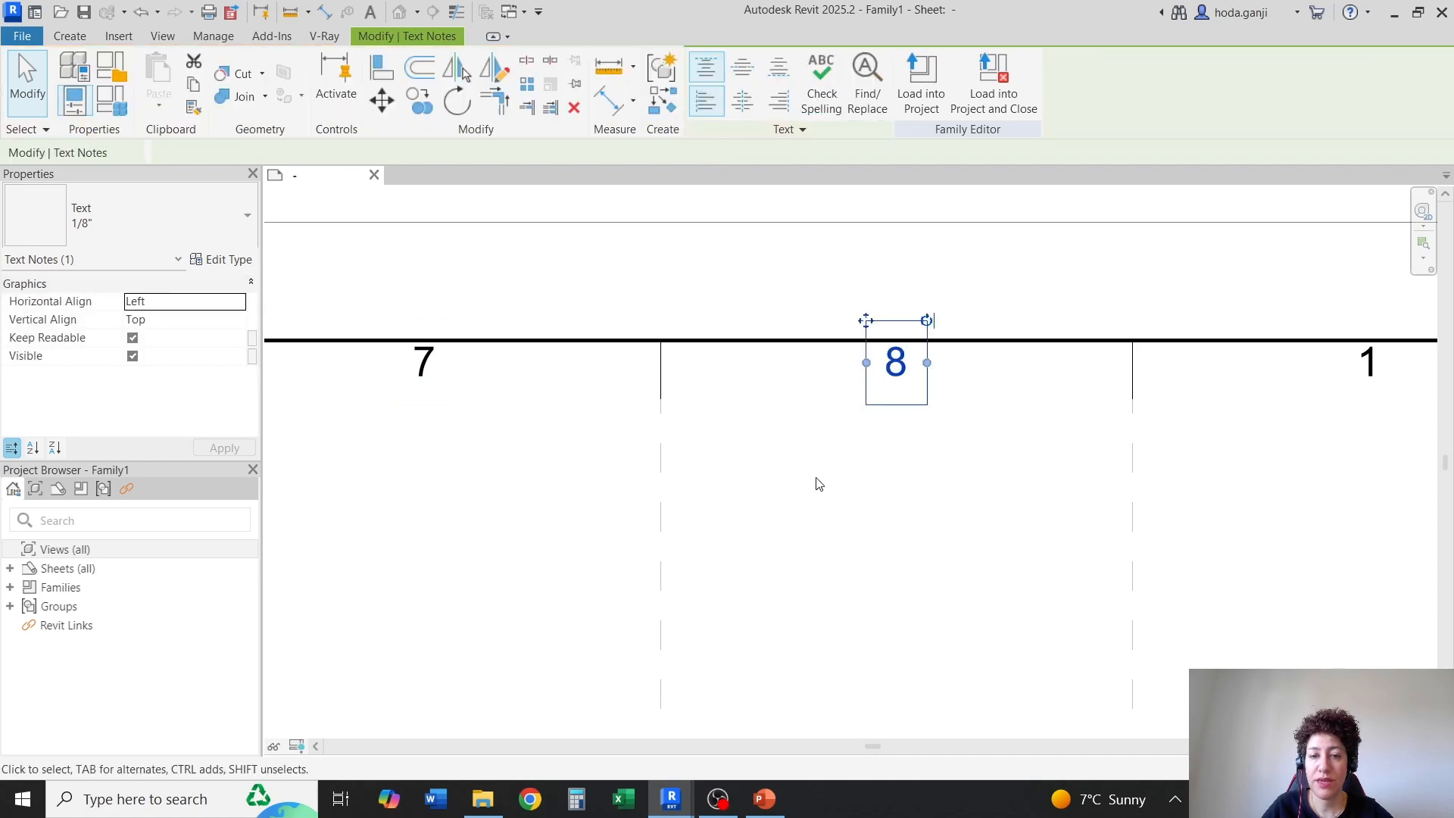
scroll(1104, 471, "down", 2)
scroll(1194, 452, "up", 4)
double_click(1173, 376)
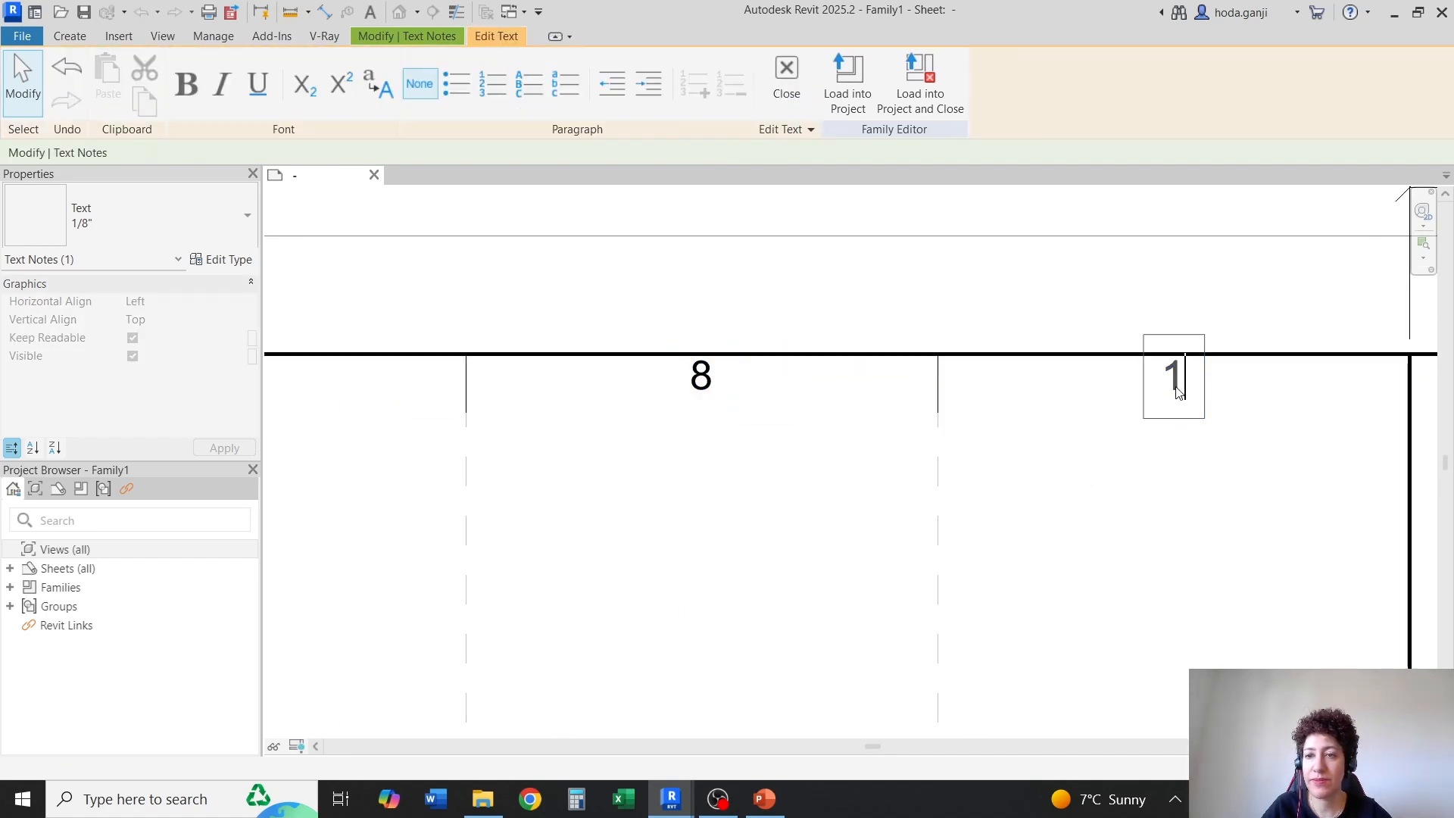
type("9")
key("Escape")
scroll(1242, 492, "down", 4)
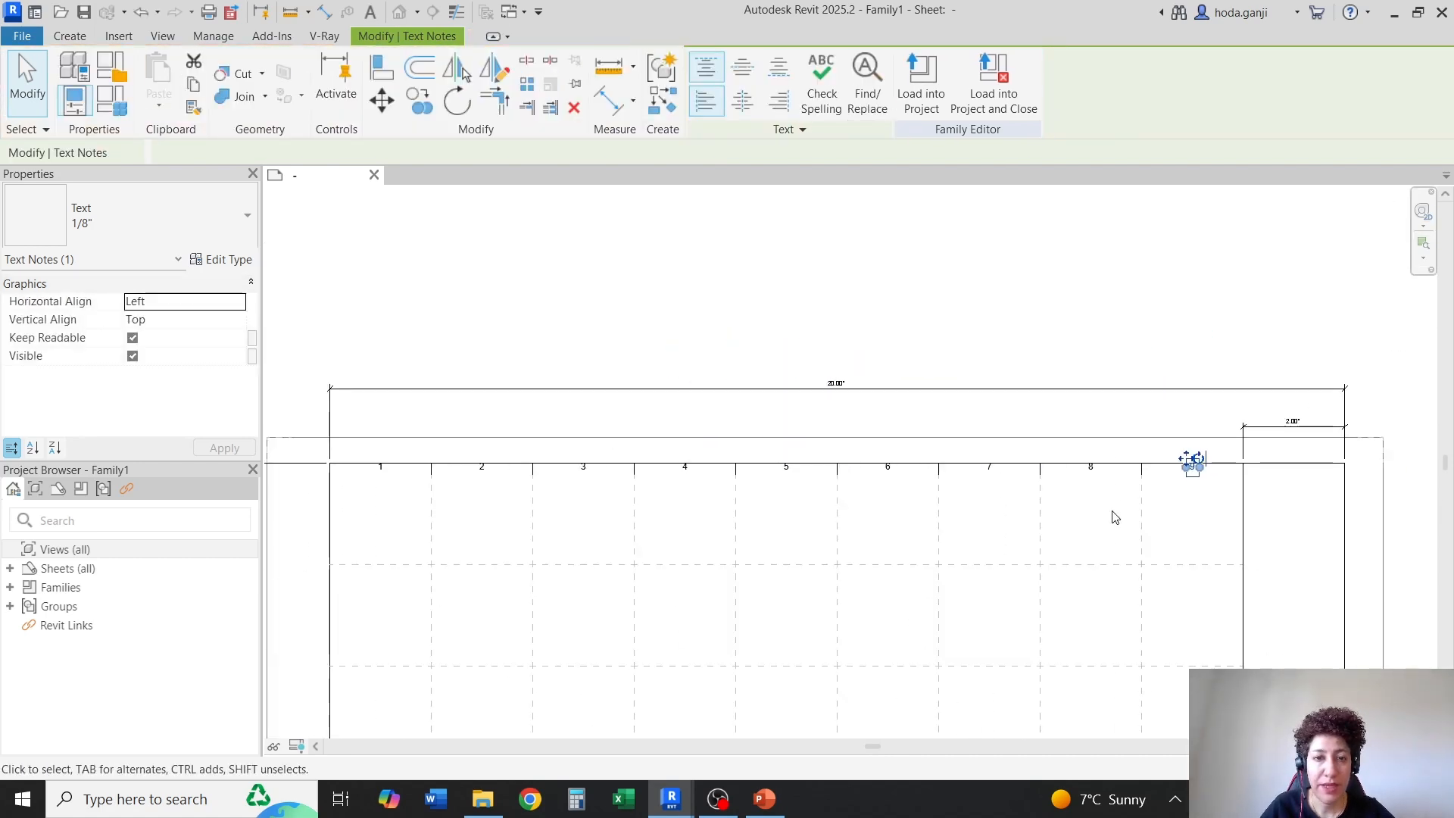
Copy all the top labels 1 to 9 and their tick marks straight down, with the tick ends landing on the bottom border
key("Escape")
left_click_drag(361, 410, 1293, 516)
scroll(1148, 493, "down", 1)
scroll(1227, 493, "down", 1)
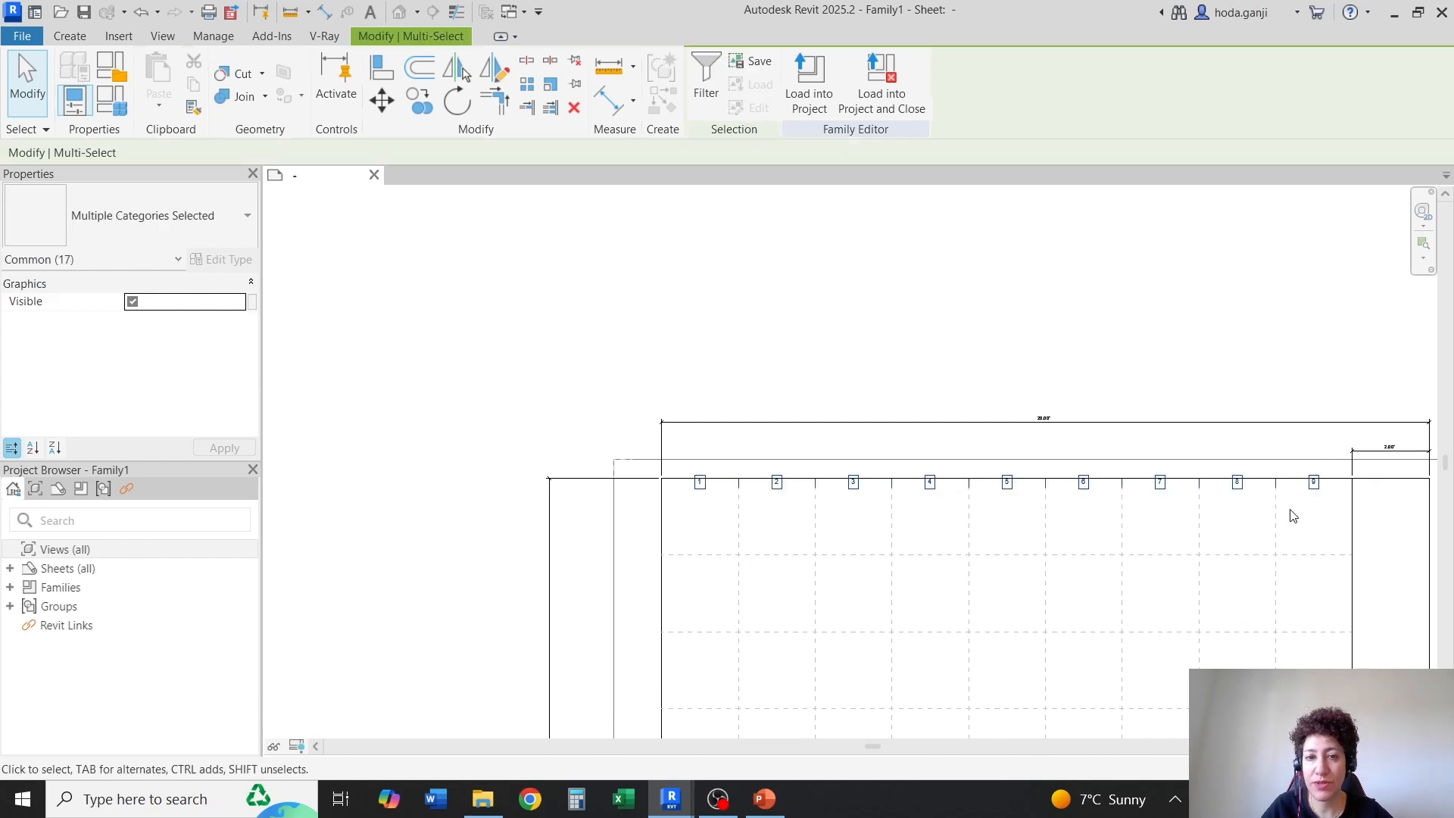
scroll(887, 499, "up", 1)
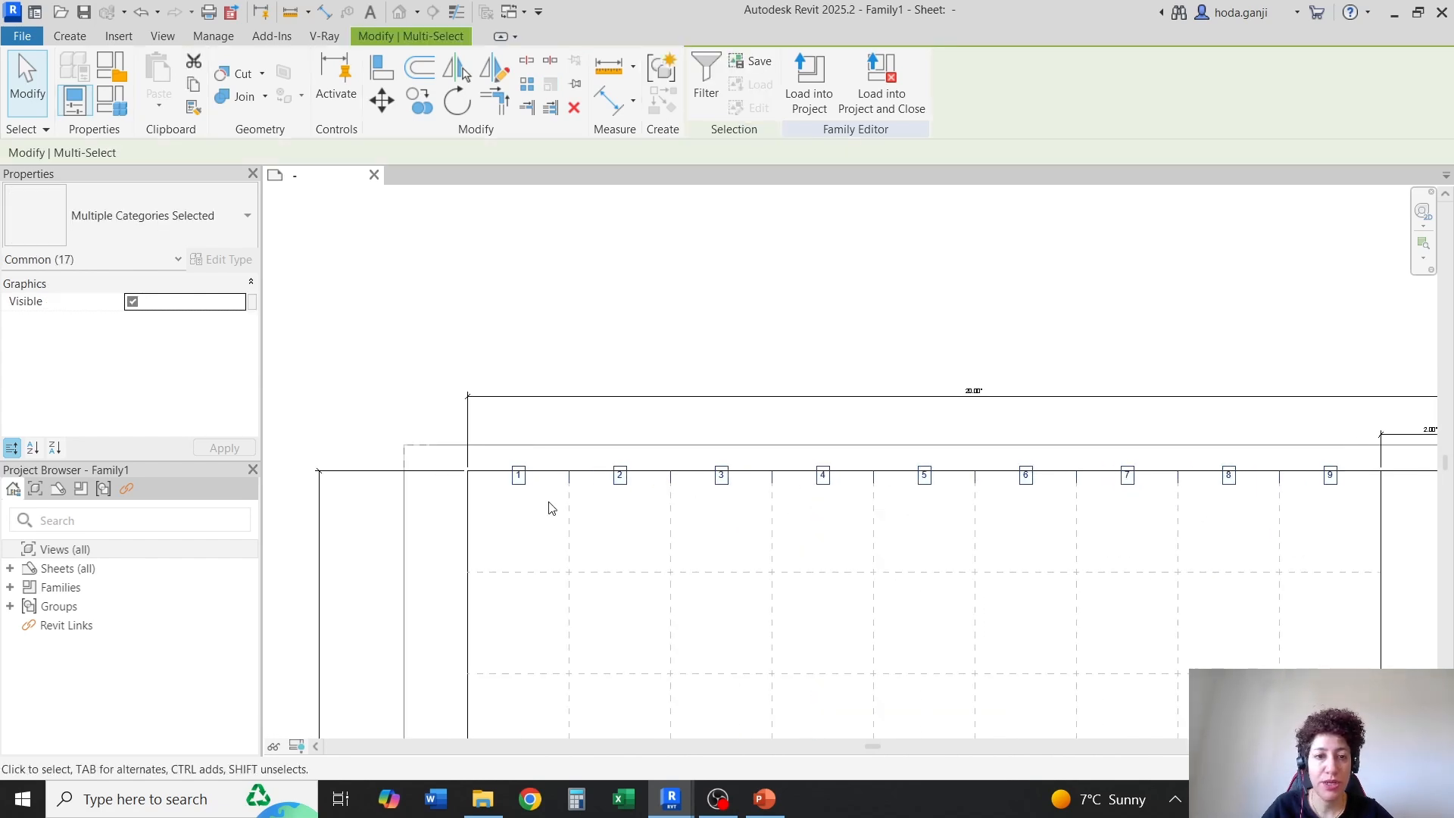
scroll(549, 508, "up", 4)
left_click(421, 103)
scroll(568, 452, "up", 2)
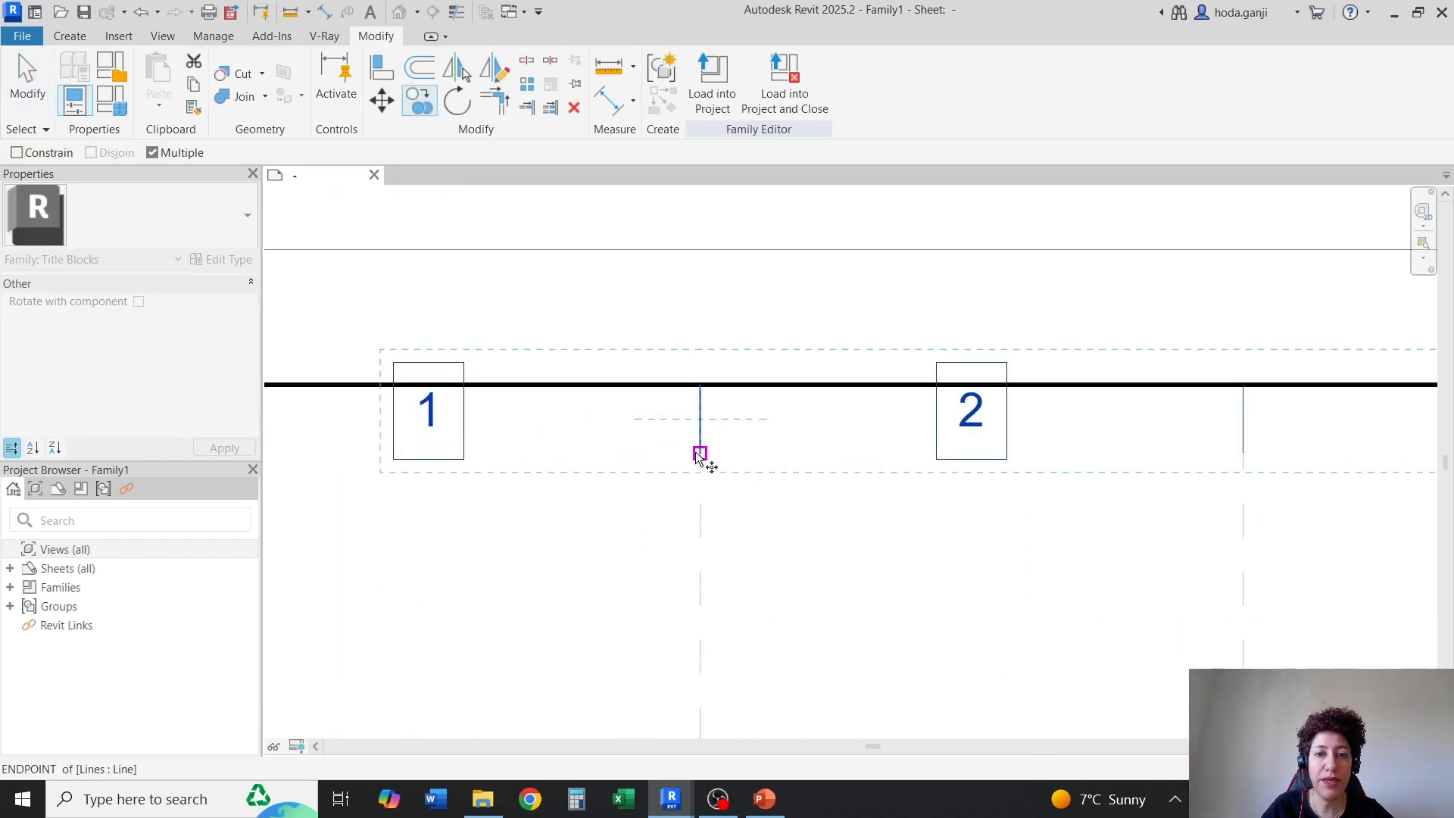
left_click(700, 454)
scroll(692, 318, "down", 5)
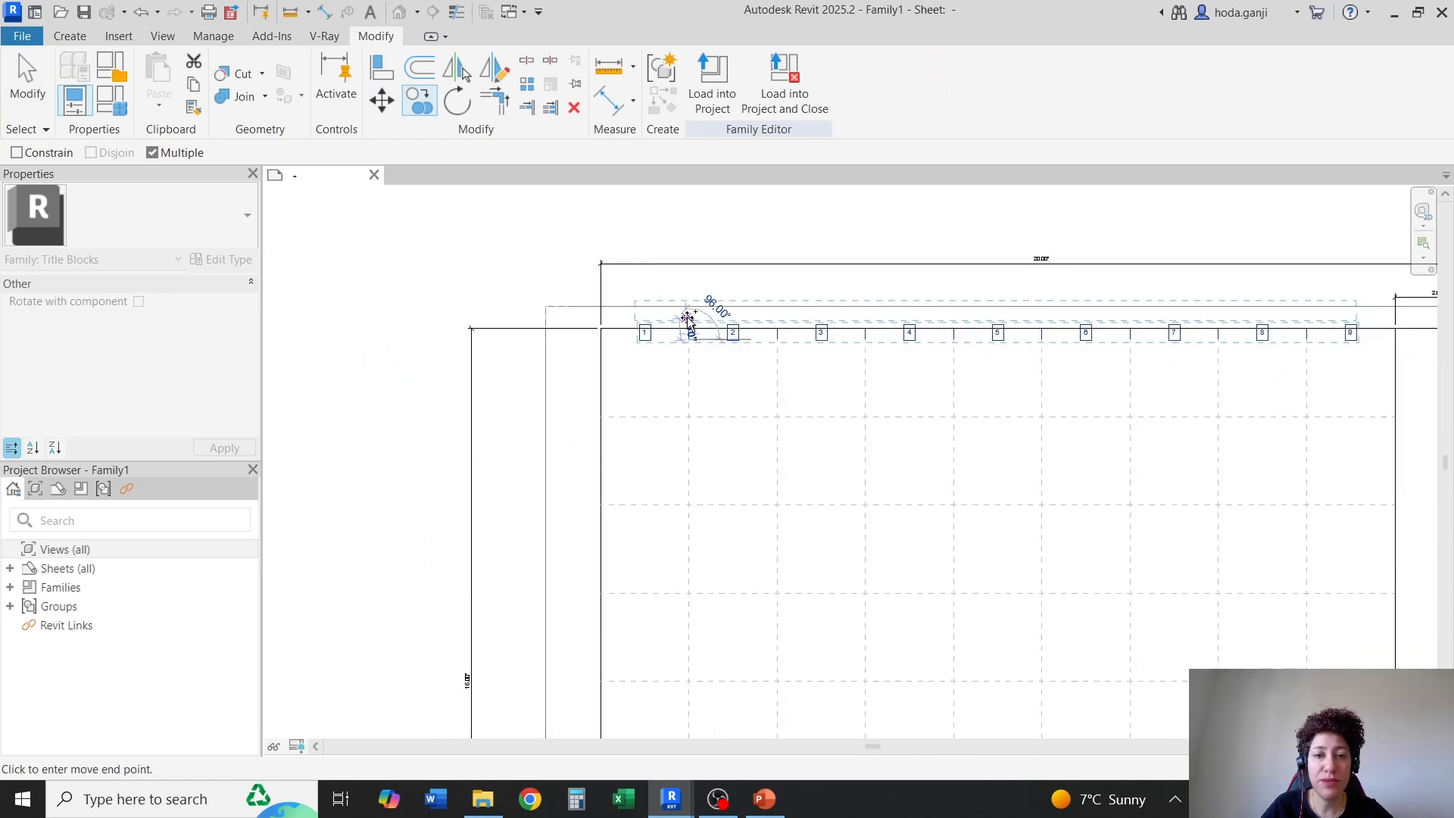
scroll(678, 638, "up", 5)
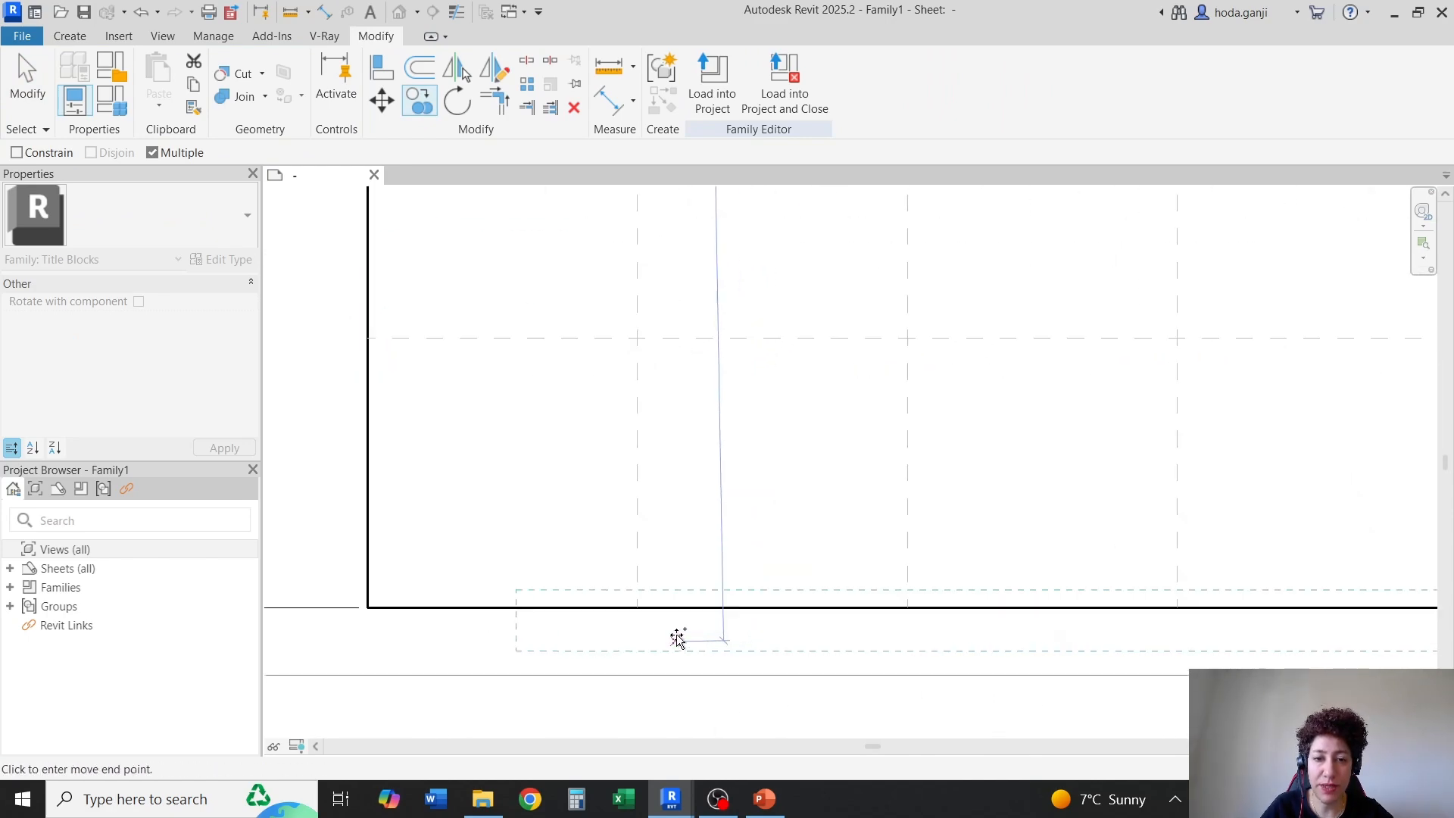
left_click(636, 608)
scroll(628, 509, "down", 2)
key("Escape")
key("Escape")
scroll(640, 614, "up", 2)
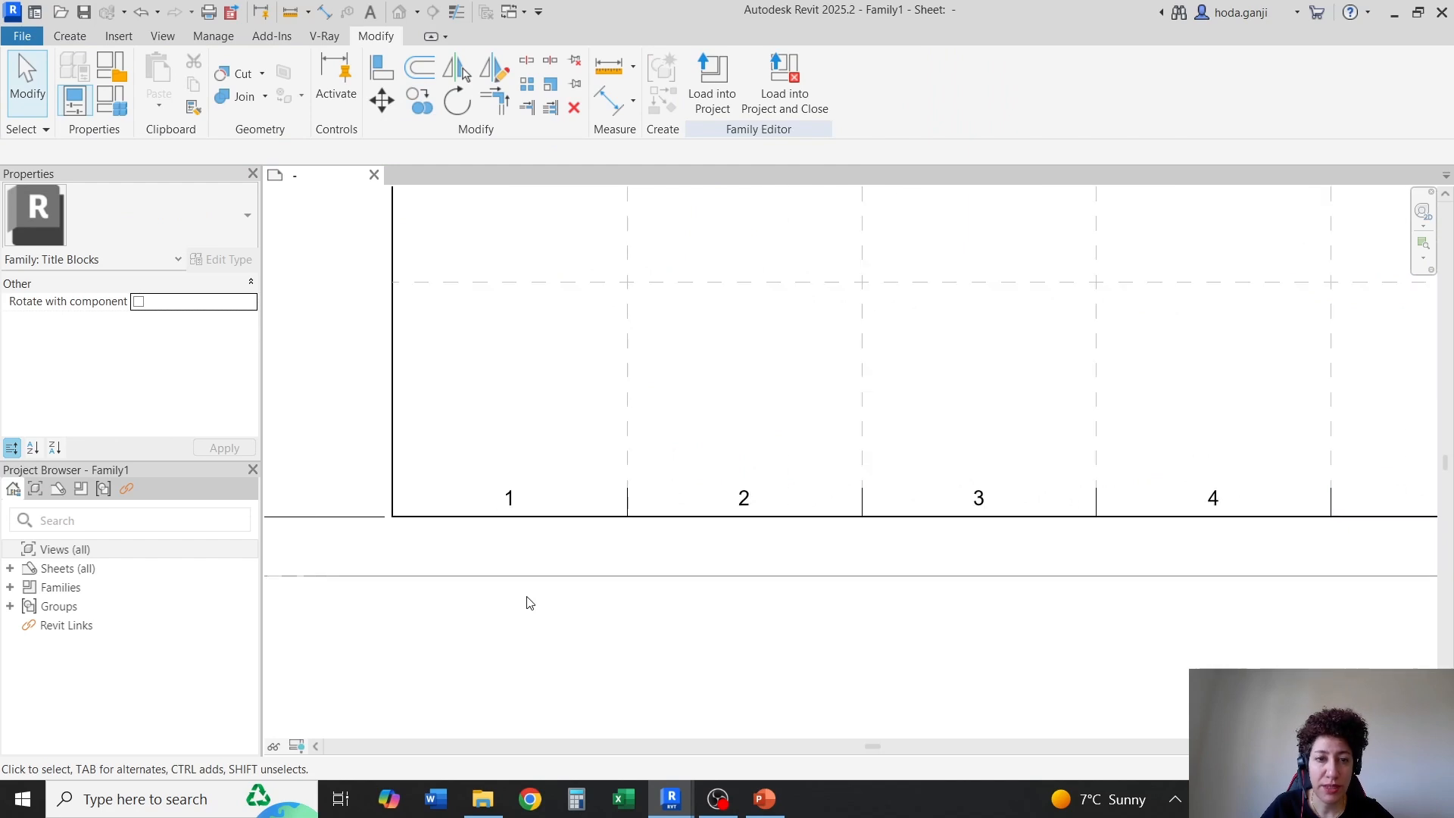
scroll(531, 602, "down", 4)
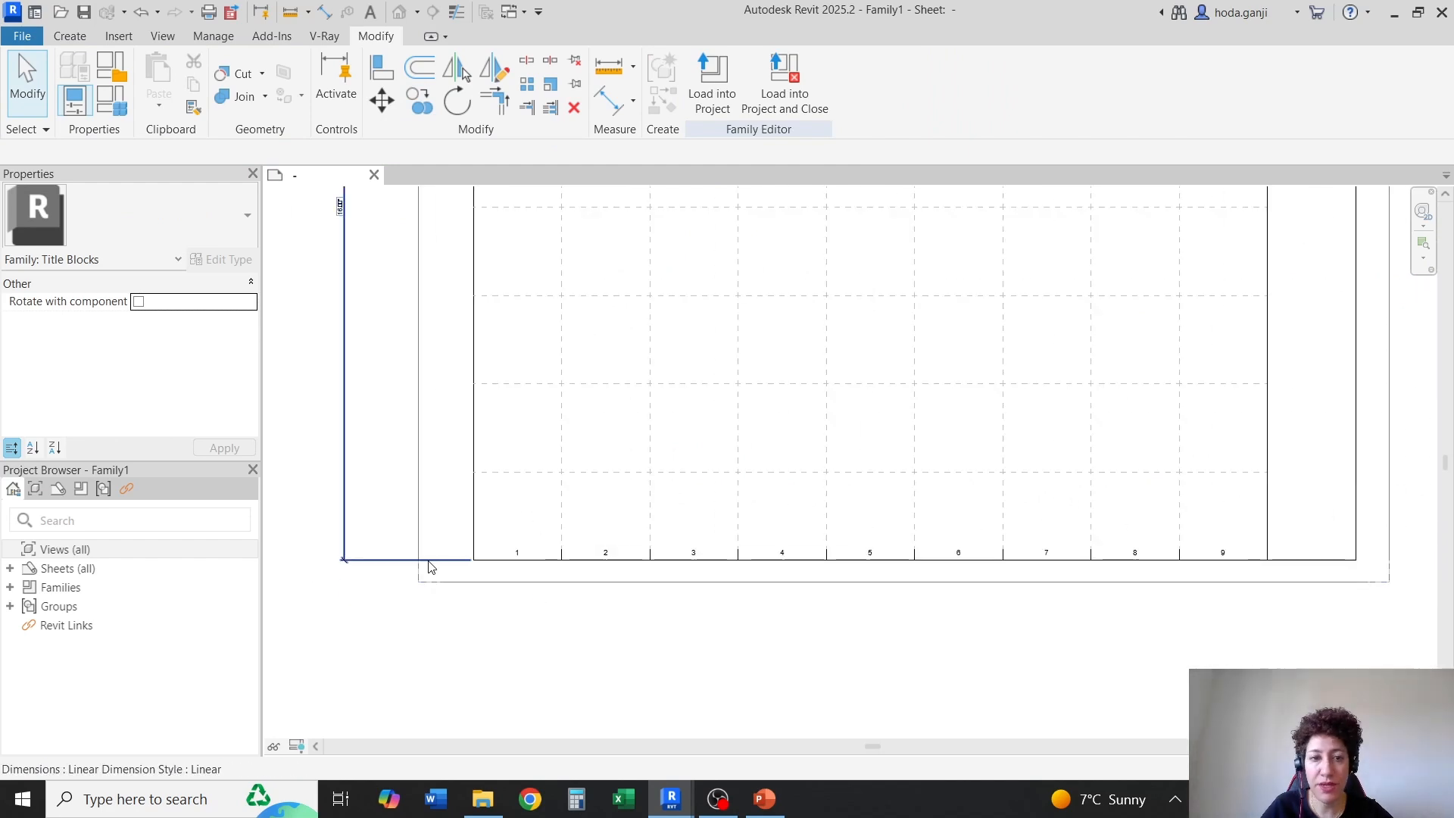
Copy the text note "1" from the bottom border to just inside the left border, in the lowest row
scroll(447, 504, "up", 3)
scroll(451, 498, "up", 1)
left_click(671, 606)
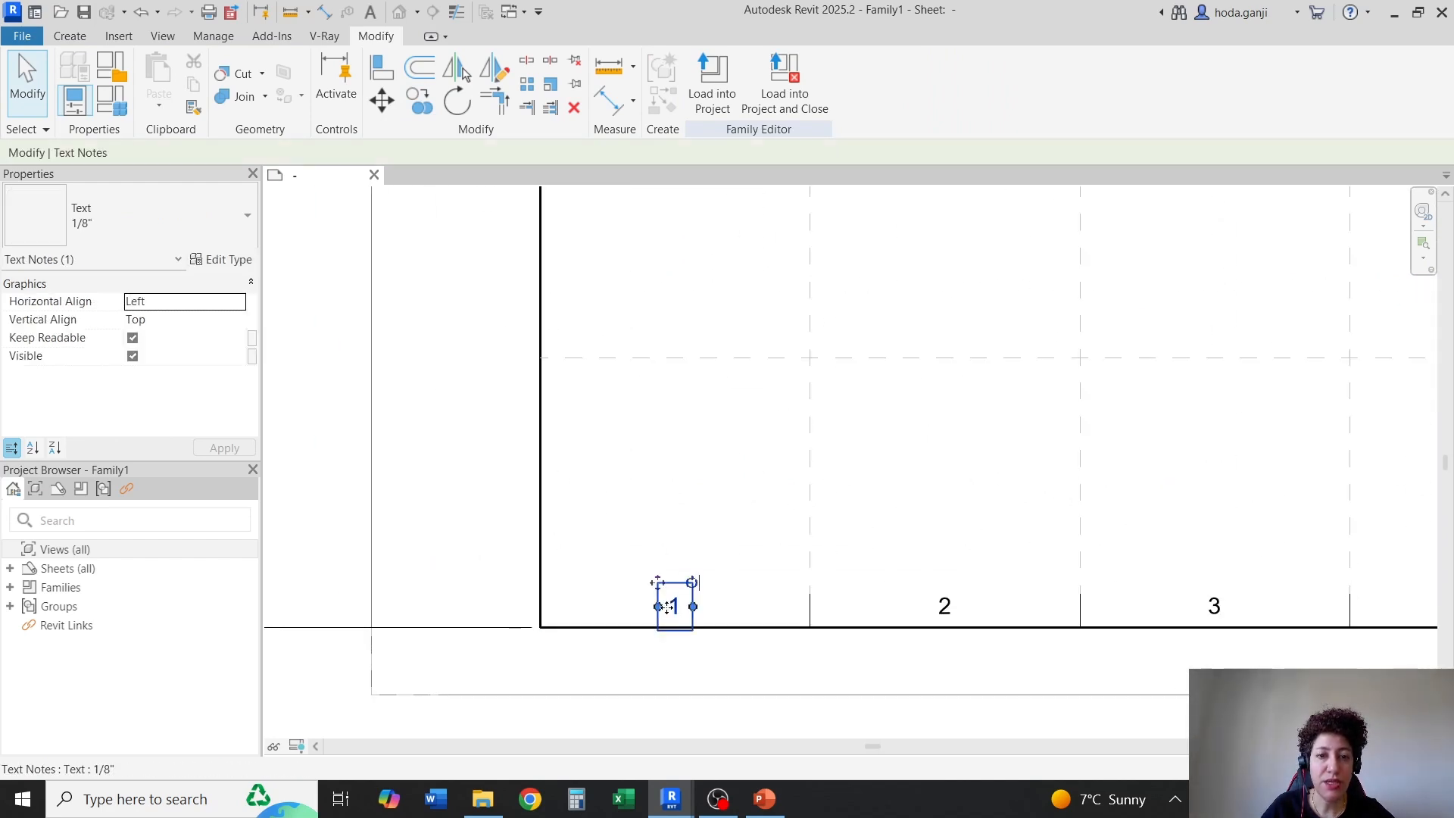
left_click(419, 97)
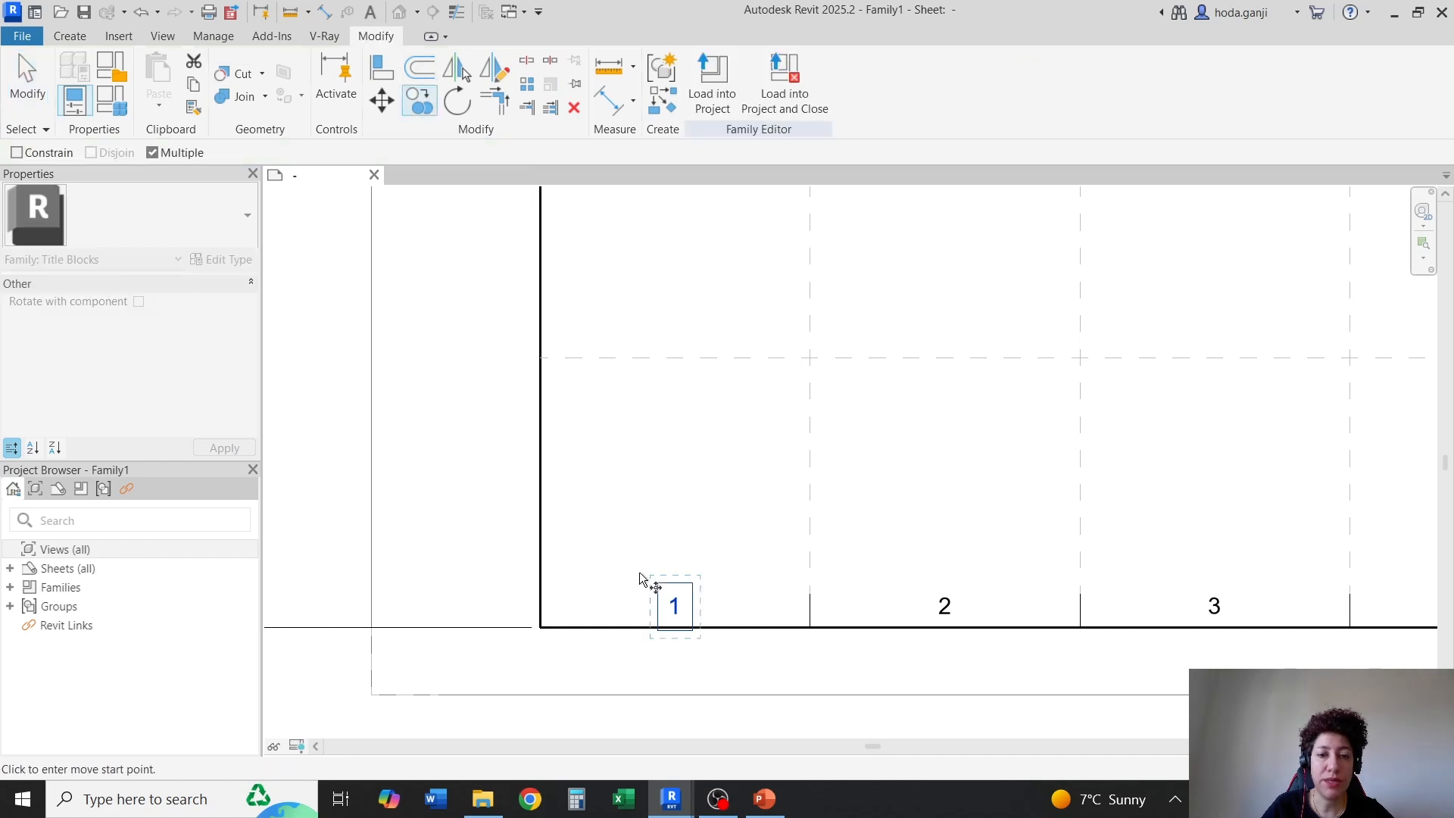
left_click(671, 612)
left_click(560, 501)
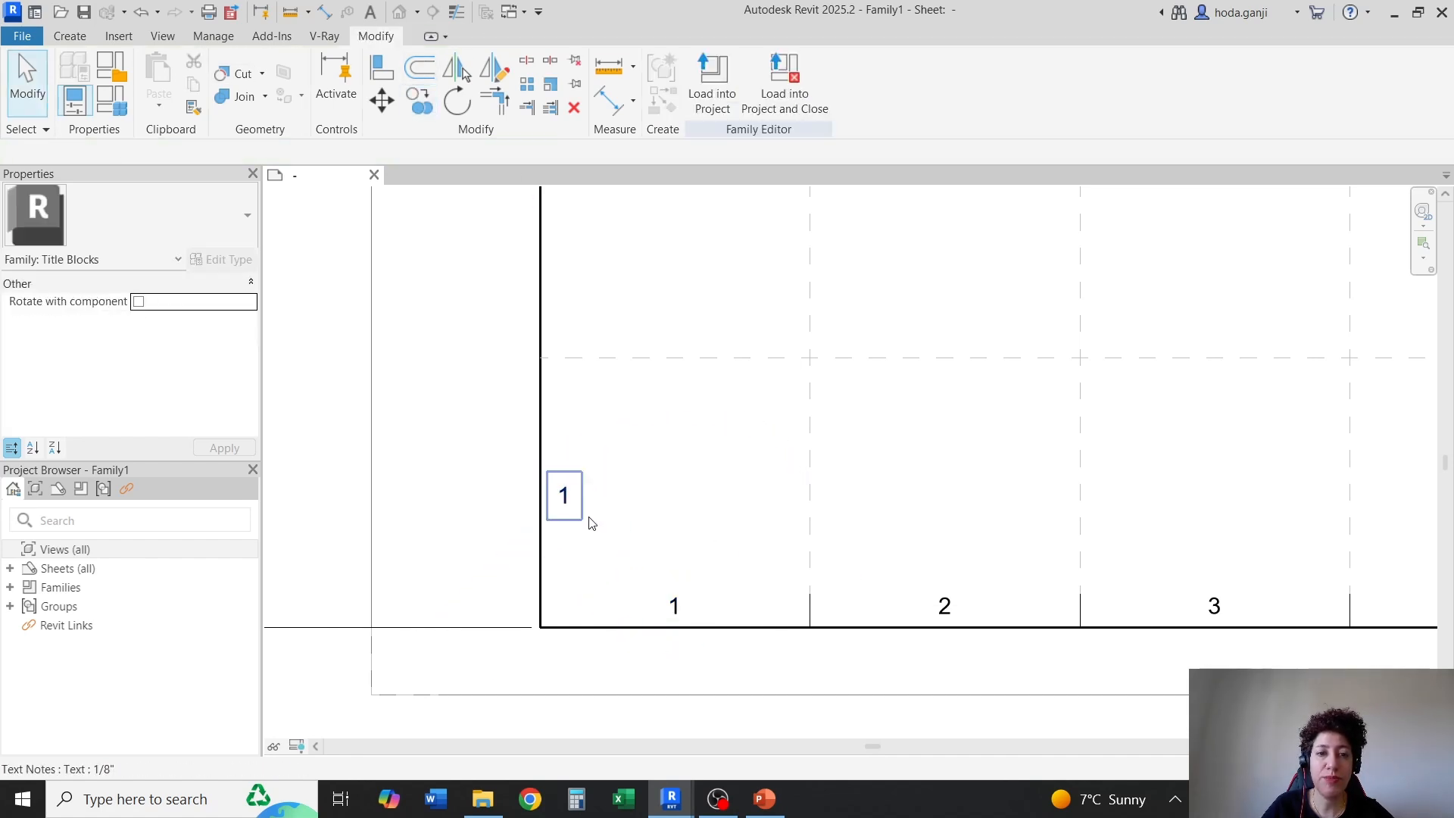
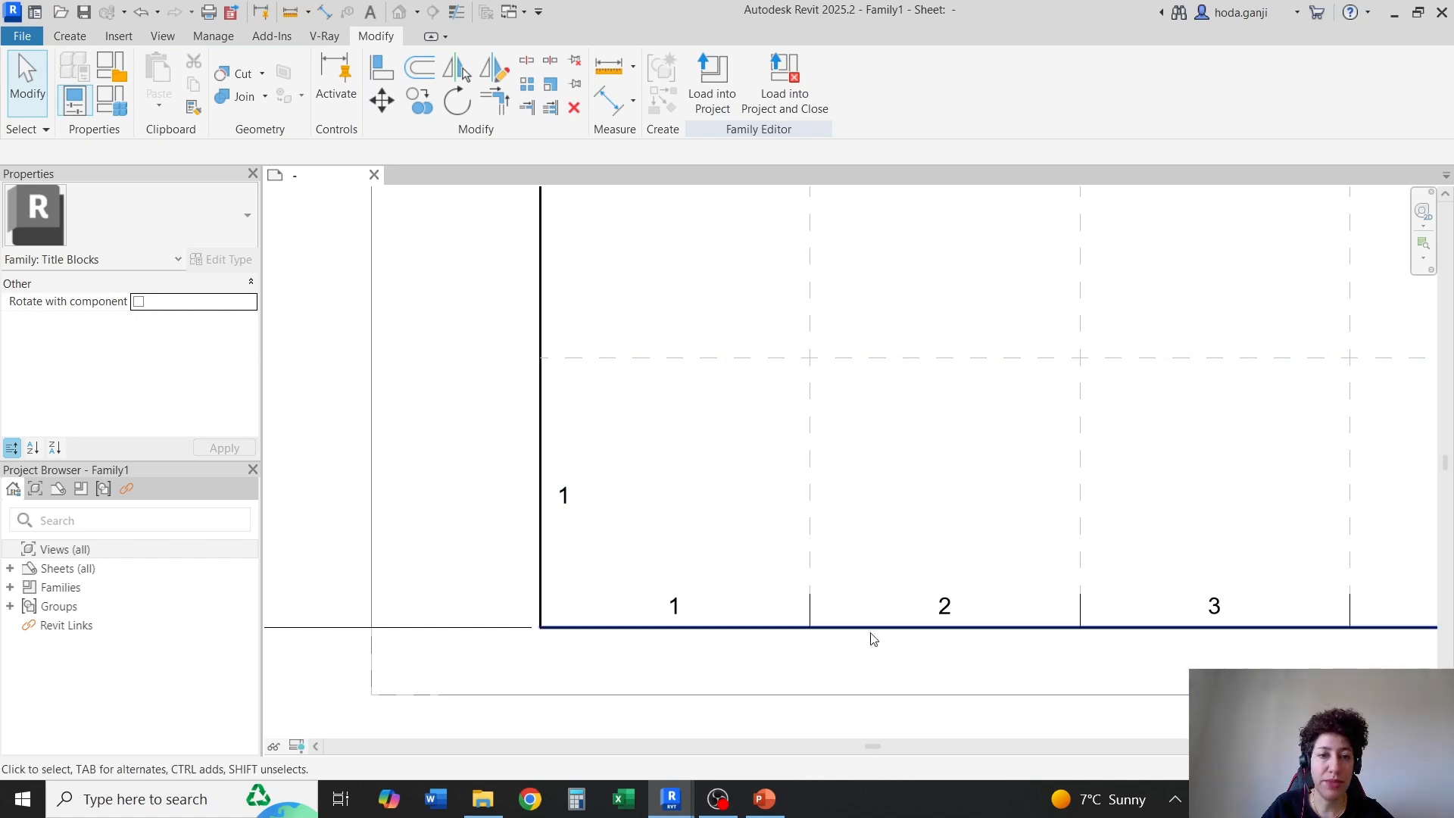
Change the copied text note inside the left border's lowest row to "A"
left_click(567, 502)
scroll(564, 498, "up", 2)
left_click(564, 500)
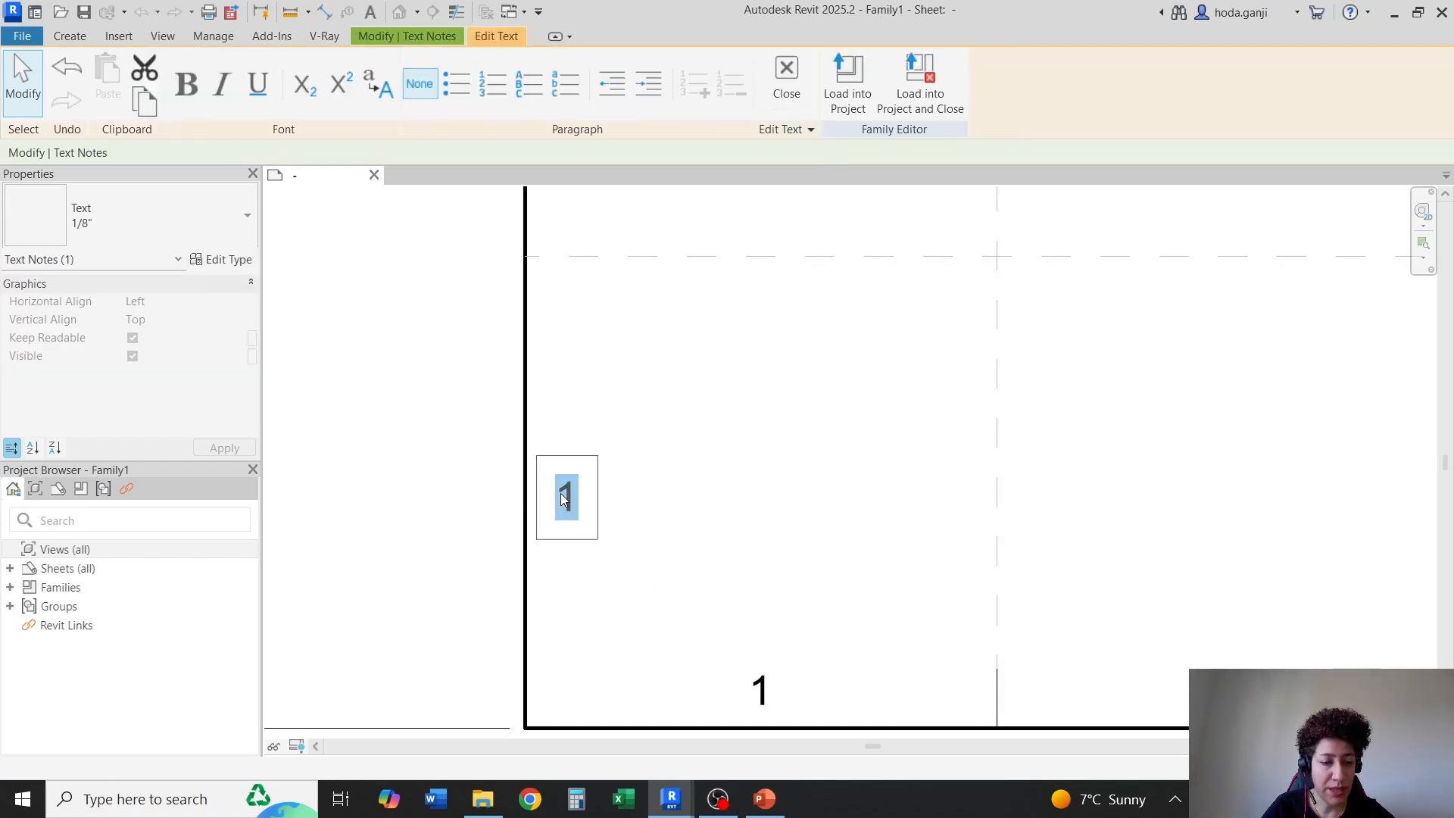
left_click(852, 456)
left_click(867, 482)
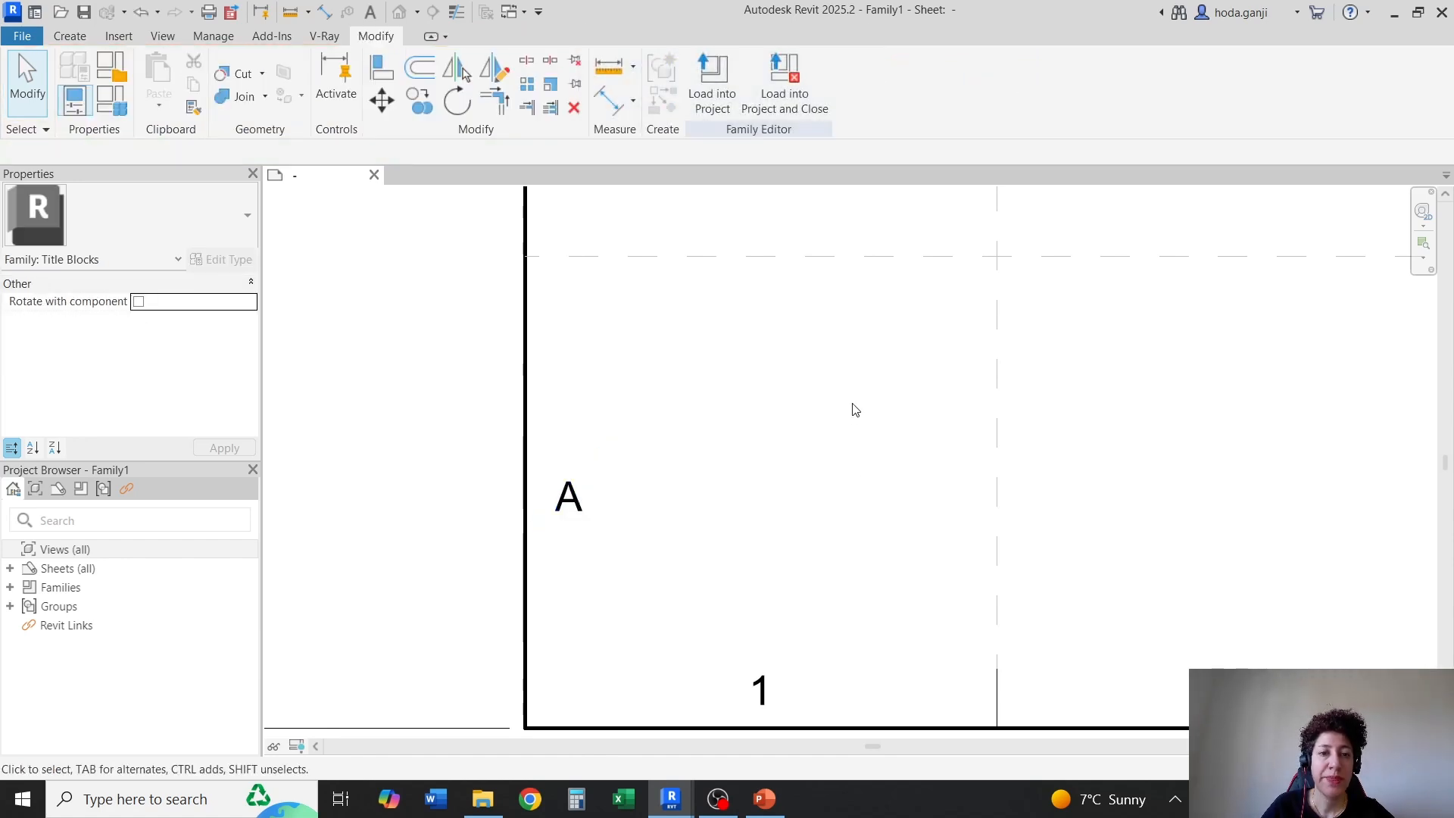
Draw a 1.00" thin helper line up the left border from its lower corner
left_click(70, 36)
left_click(156, 75)
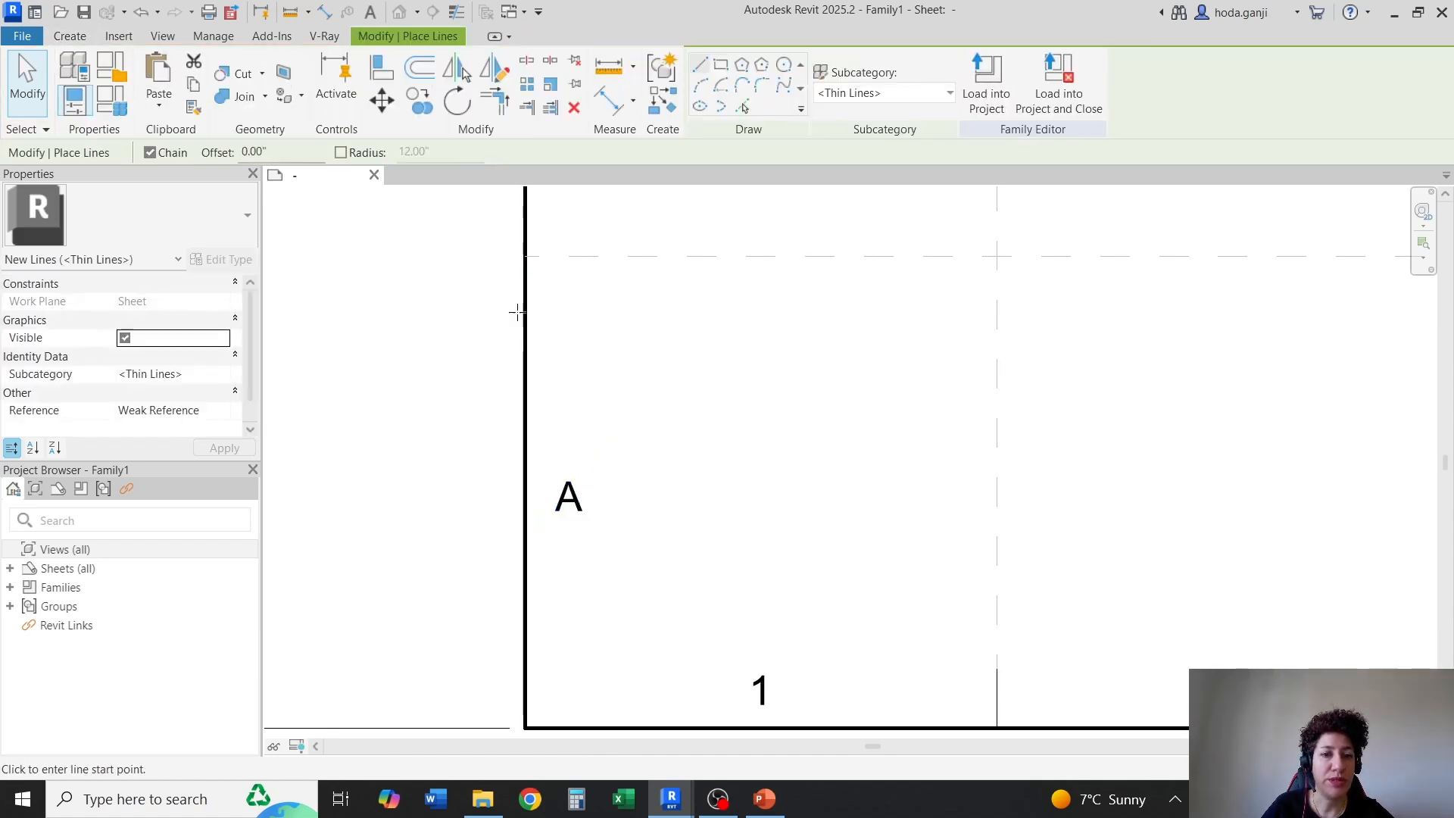
scroll(522, 318, "down", 2)
left_click(564, 559)
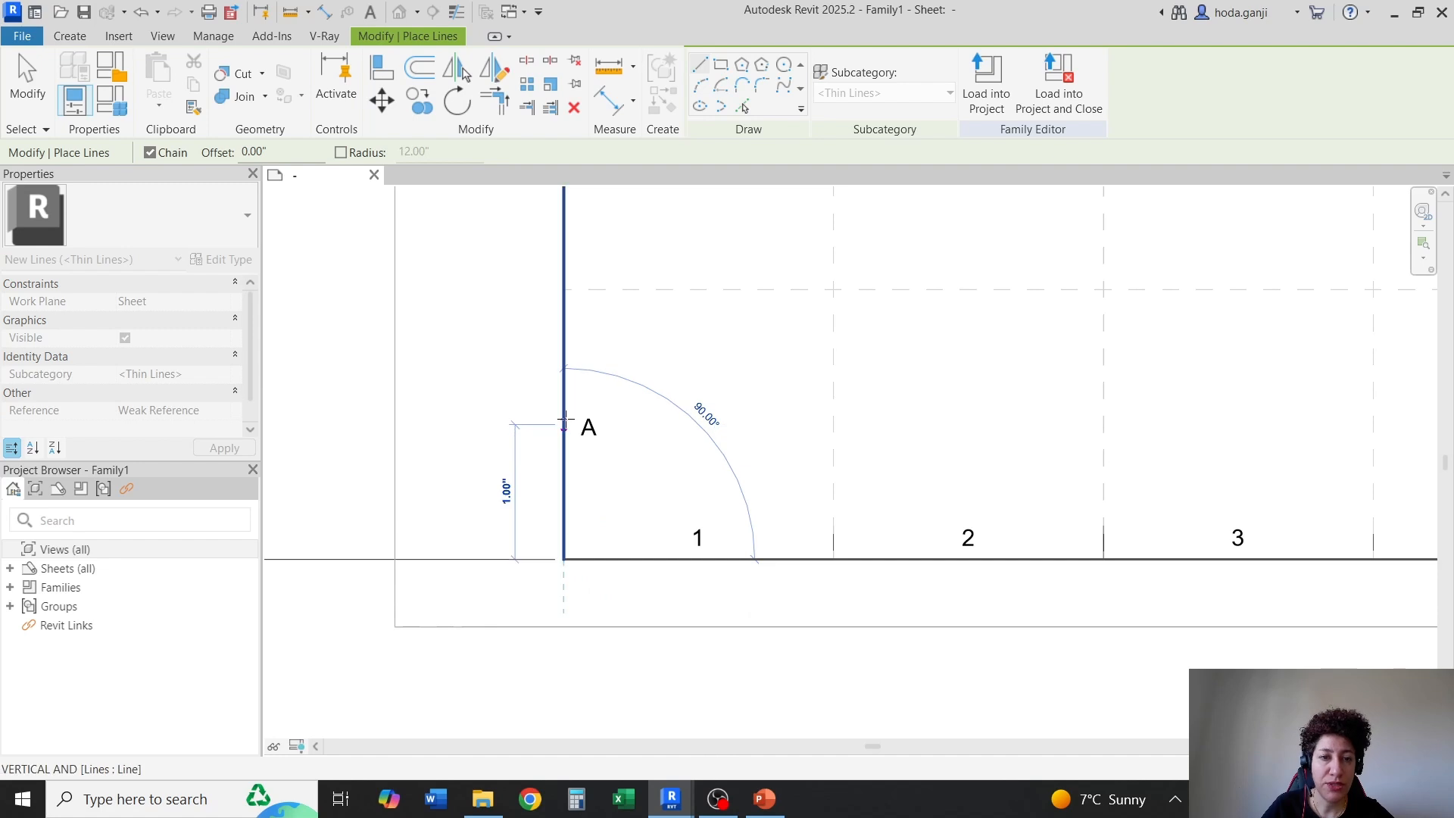
left_click(564, 422)
key("Escape")
key("Escape")
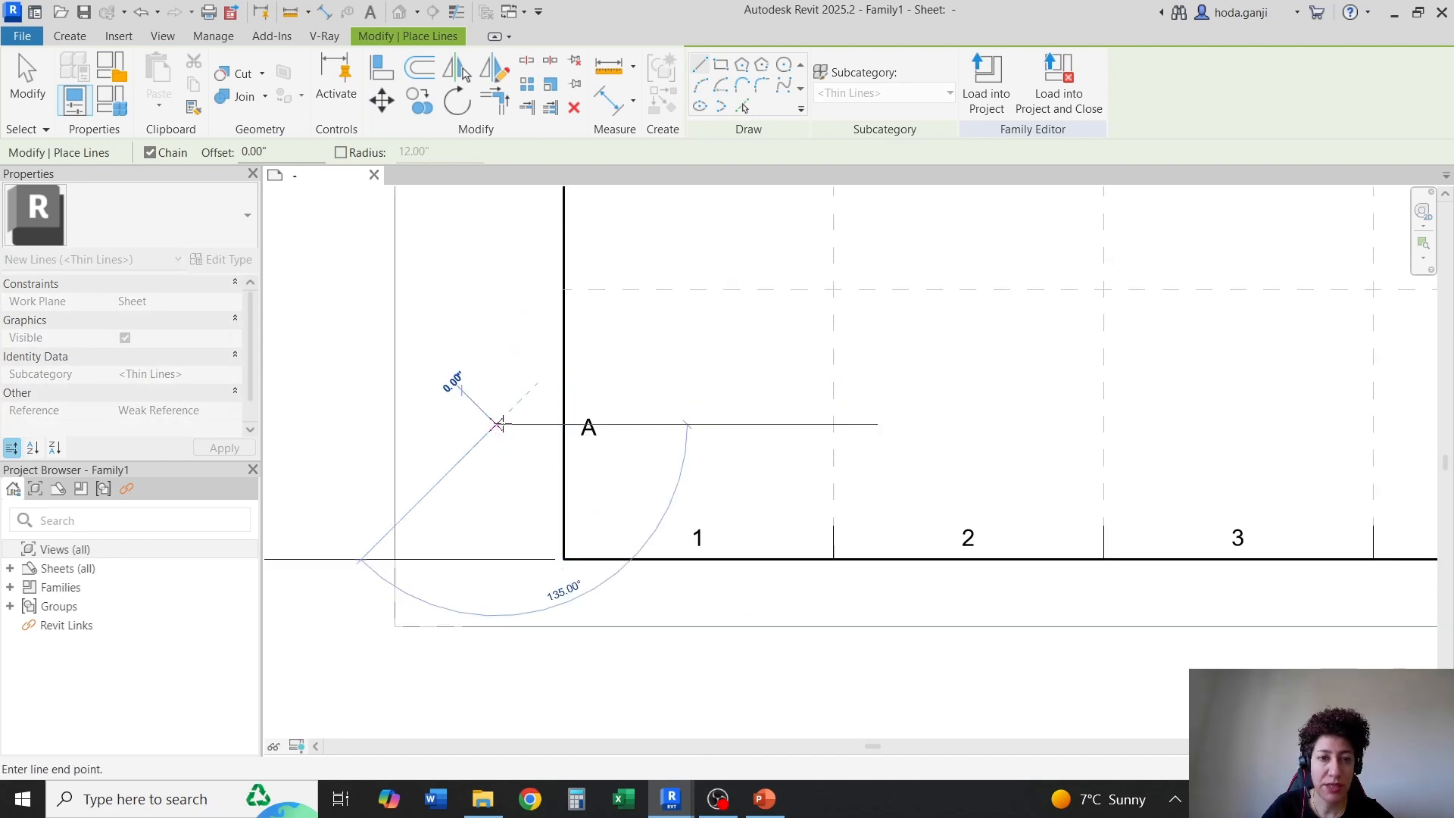
Draw a 0.50" horizontal helper line outward from the left border, starting at the upper end of the 1.00" helper line
left_click(69, 37)
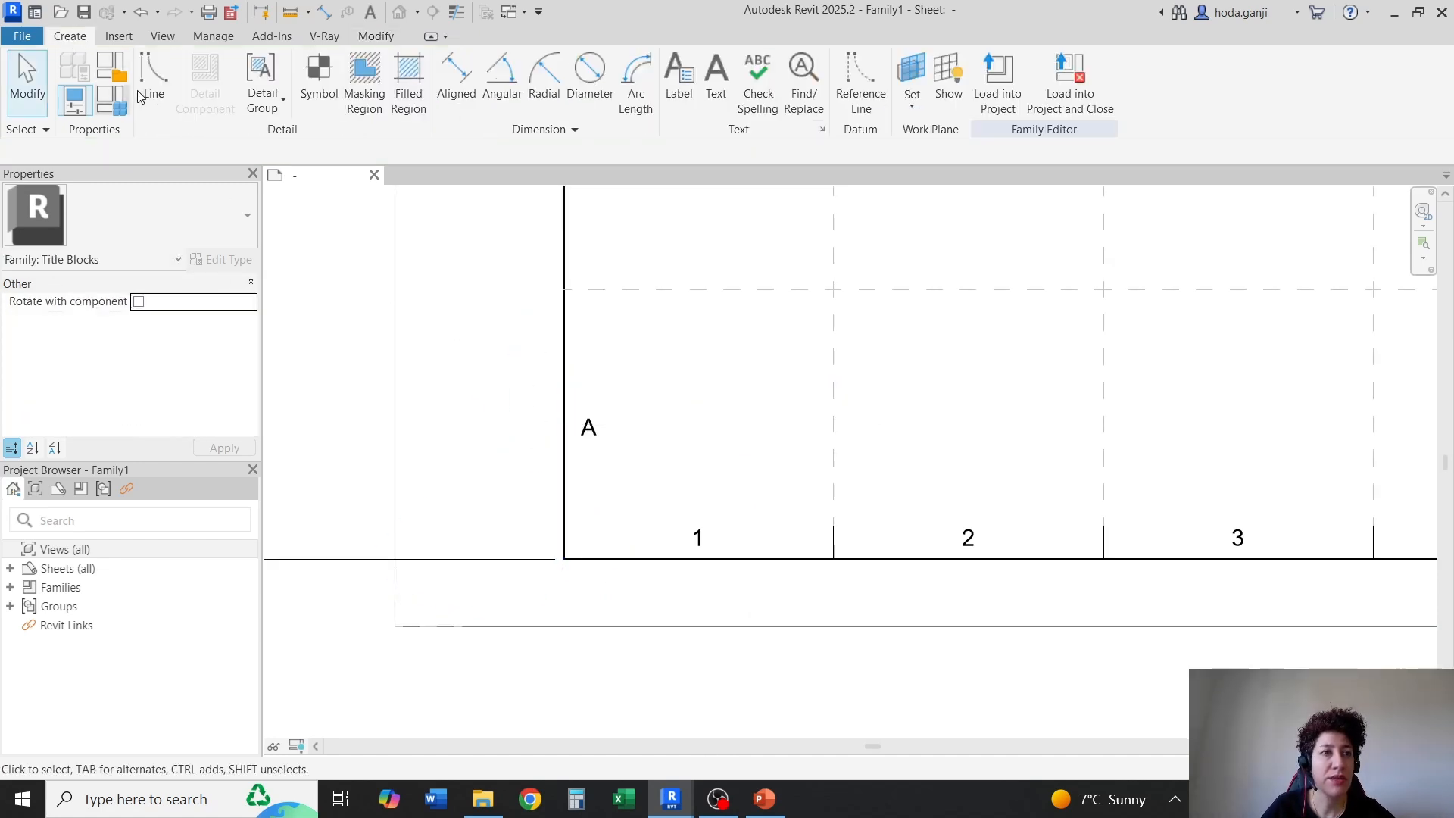
left_click(157, 75)
left_click(564, 423)
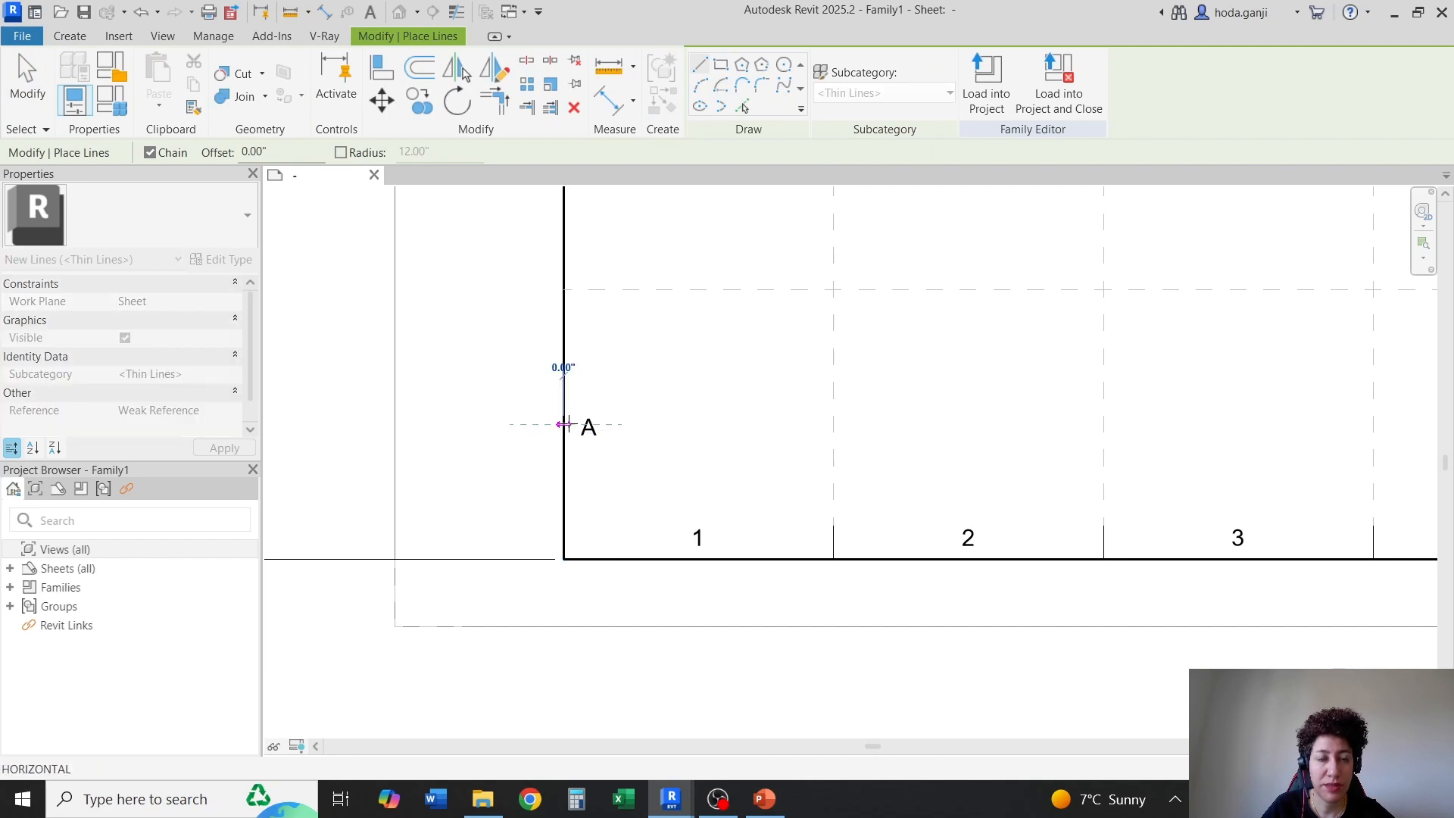
left_click(497, 424)
key("Escape")
key("Escape")
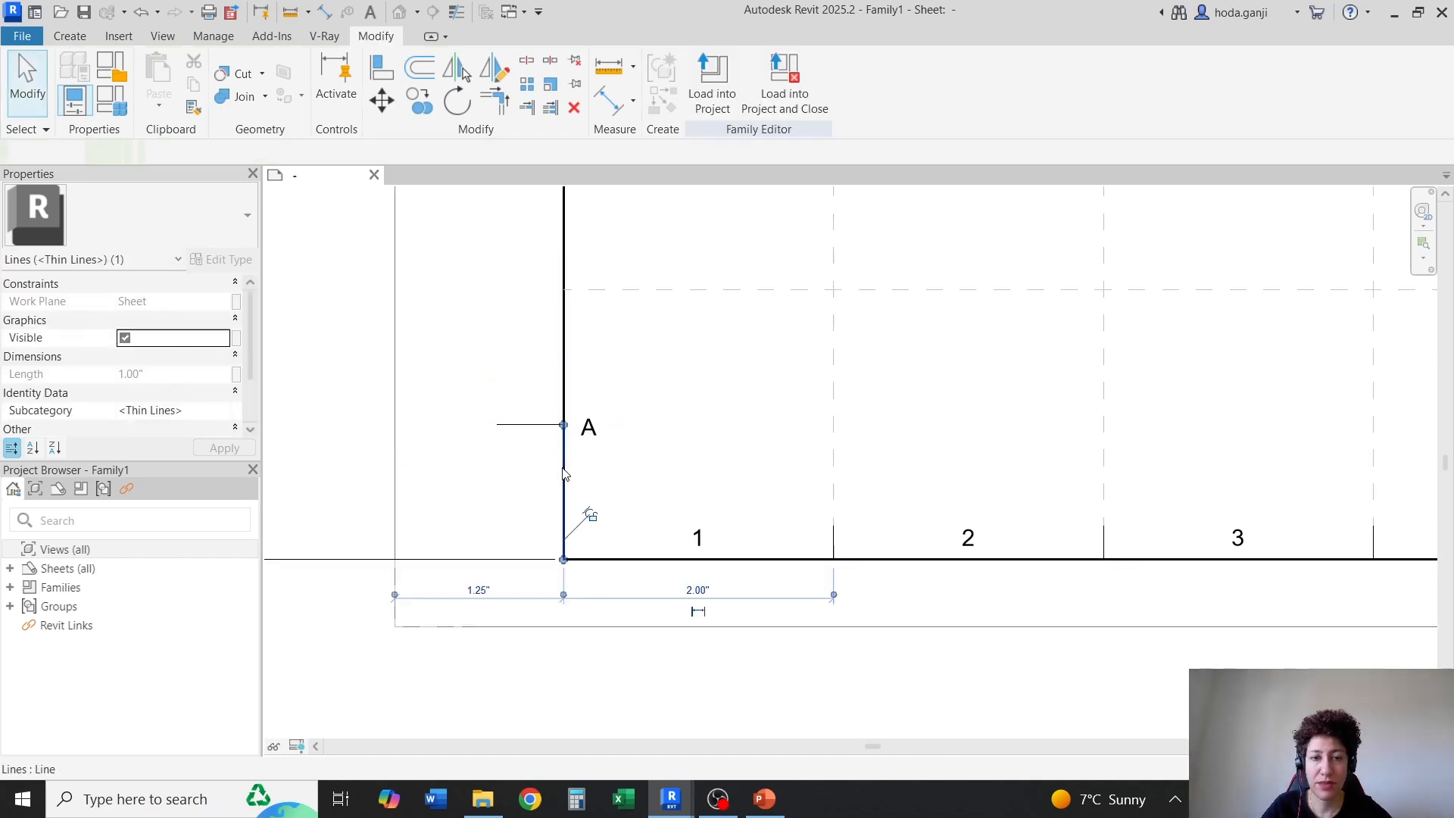
Move the label "A" closer to the left border, centred on the horizontal helper line, and delete that helper line
scroll(573, 425, "up", 3)
left_click(592, 427)
scroll(639, 450, "up", 5)
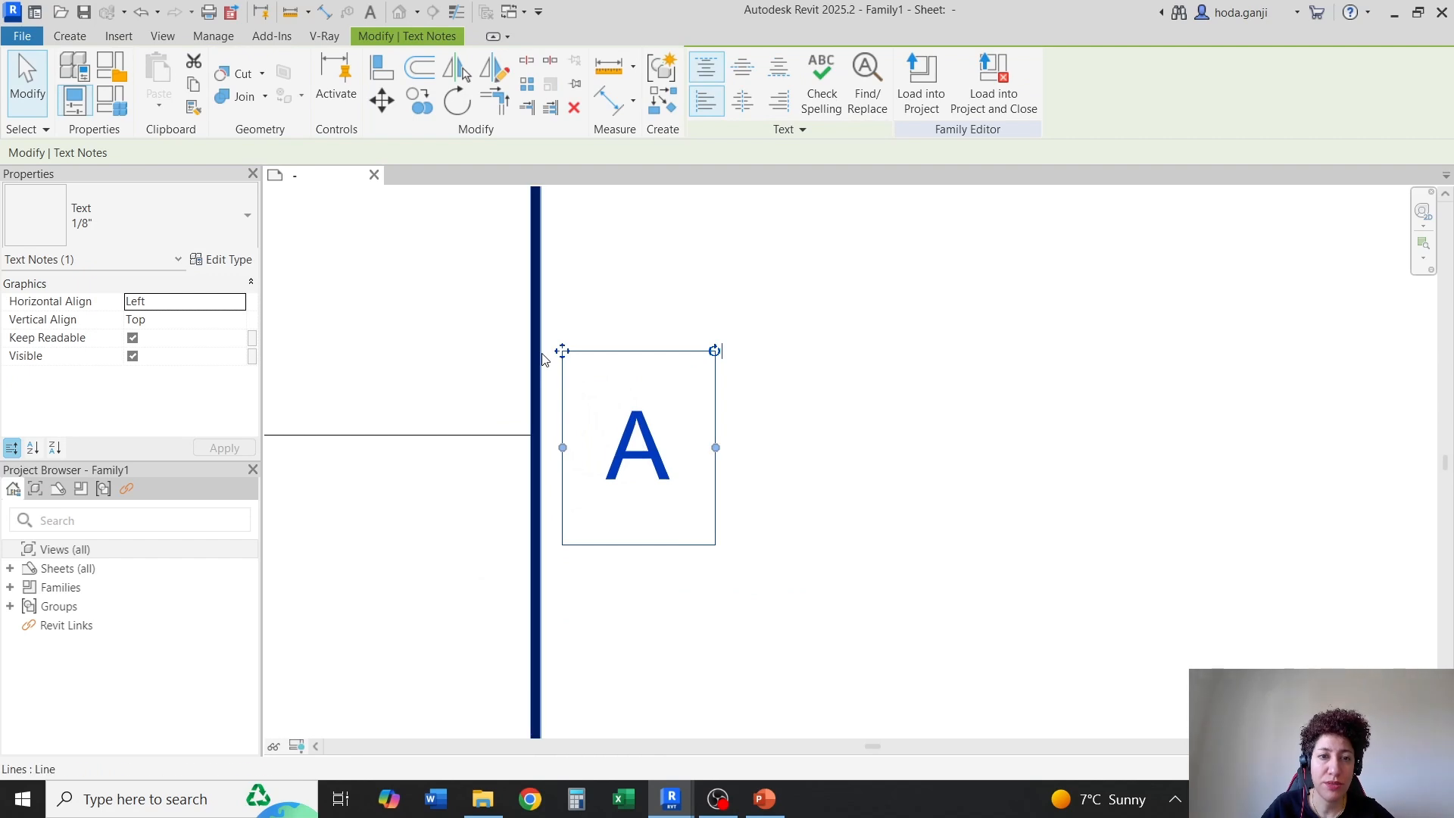
left_click_drag(562, 351, 519, 343)
scroll(595, 405, "down", 3)
key("Escape")
left_click(494, 418)
key("Delete")
scroll(505, 524, "down", 5)
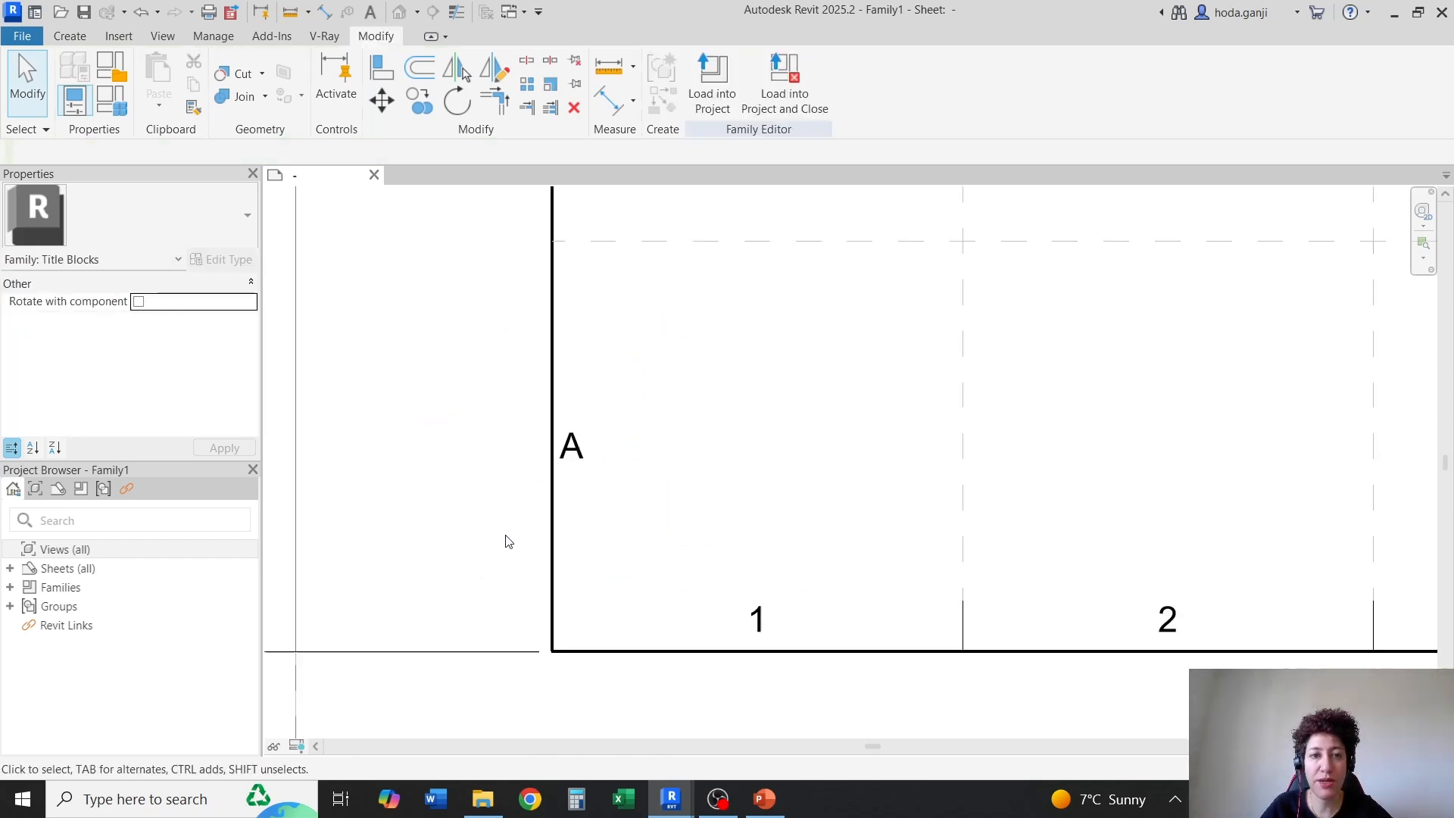
Draw a thin tick mark about 0.39" long inward from the left border along the lowest horizontal grid line
scroll(509, 342, "up", 3)
left_click(78, 39)
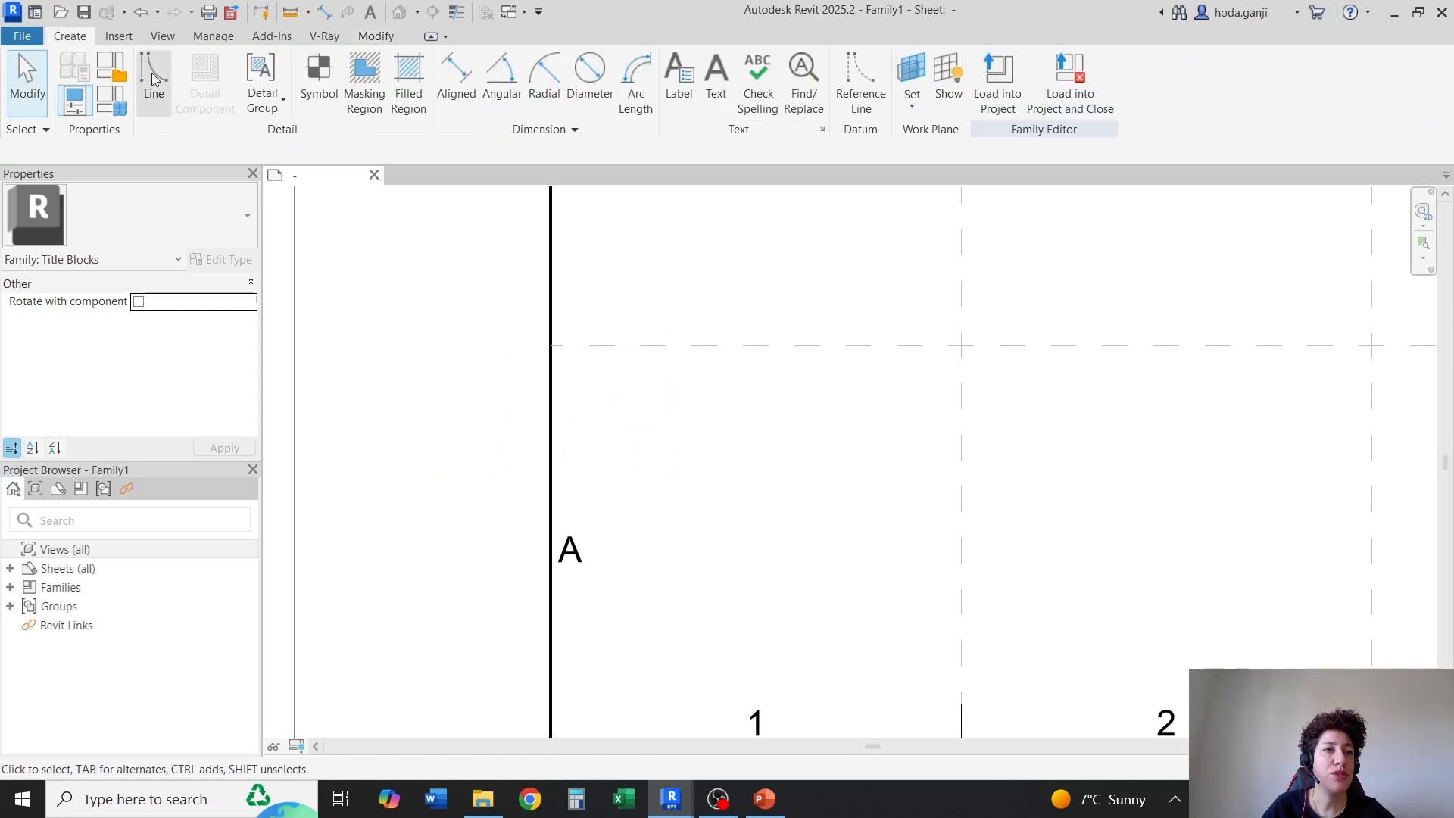
left_click(156, 76)
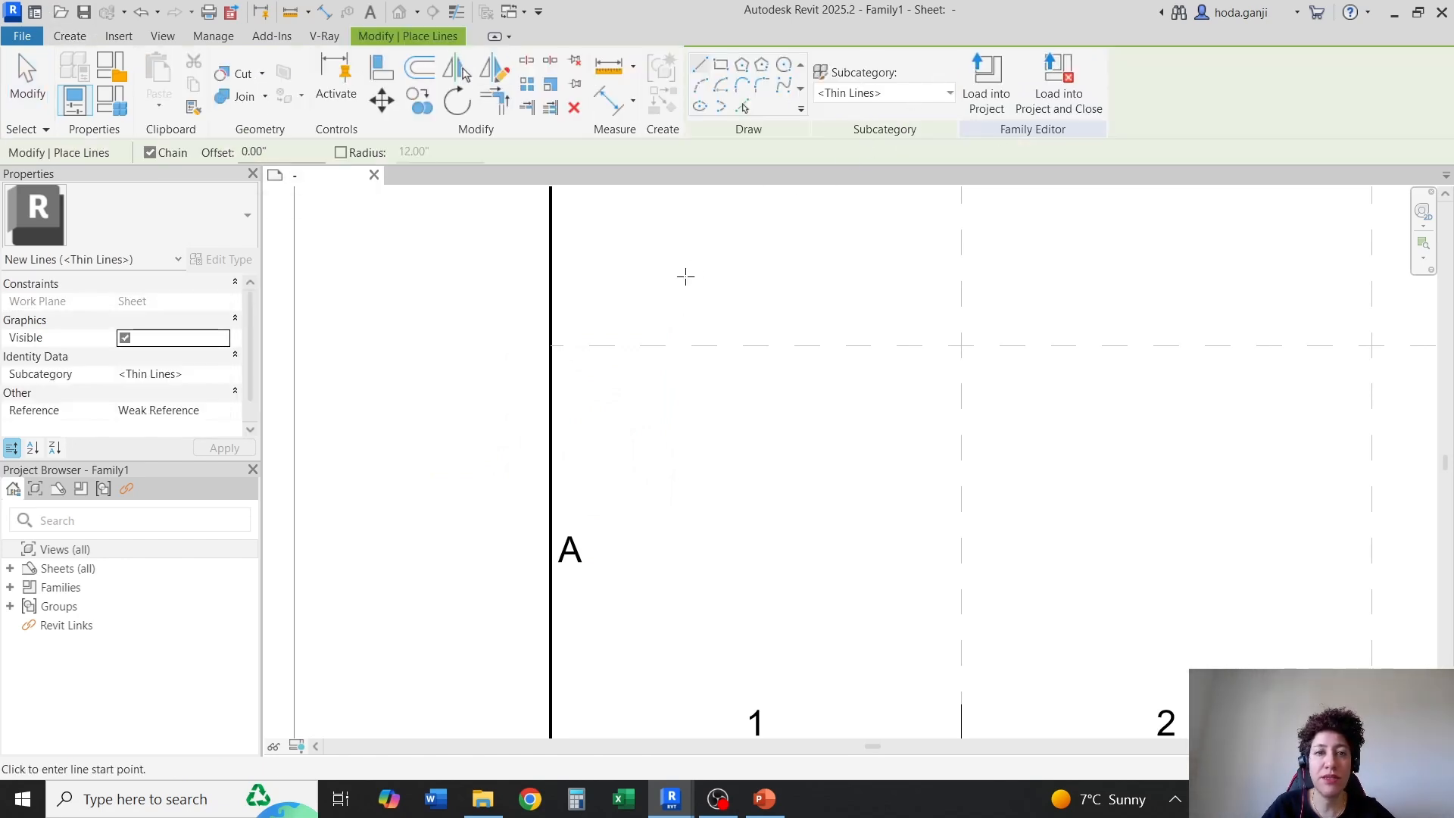
left_click(551, 346)
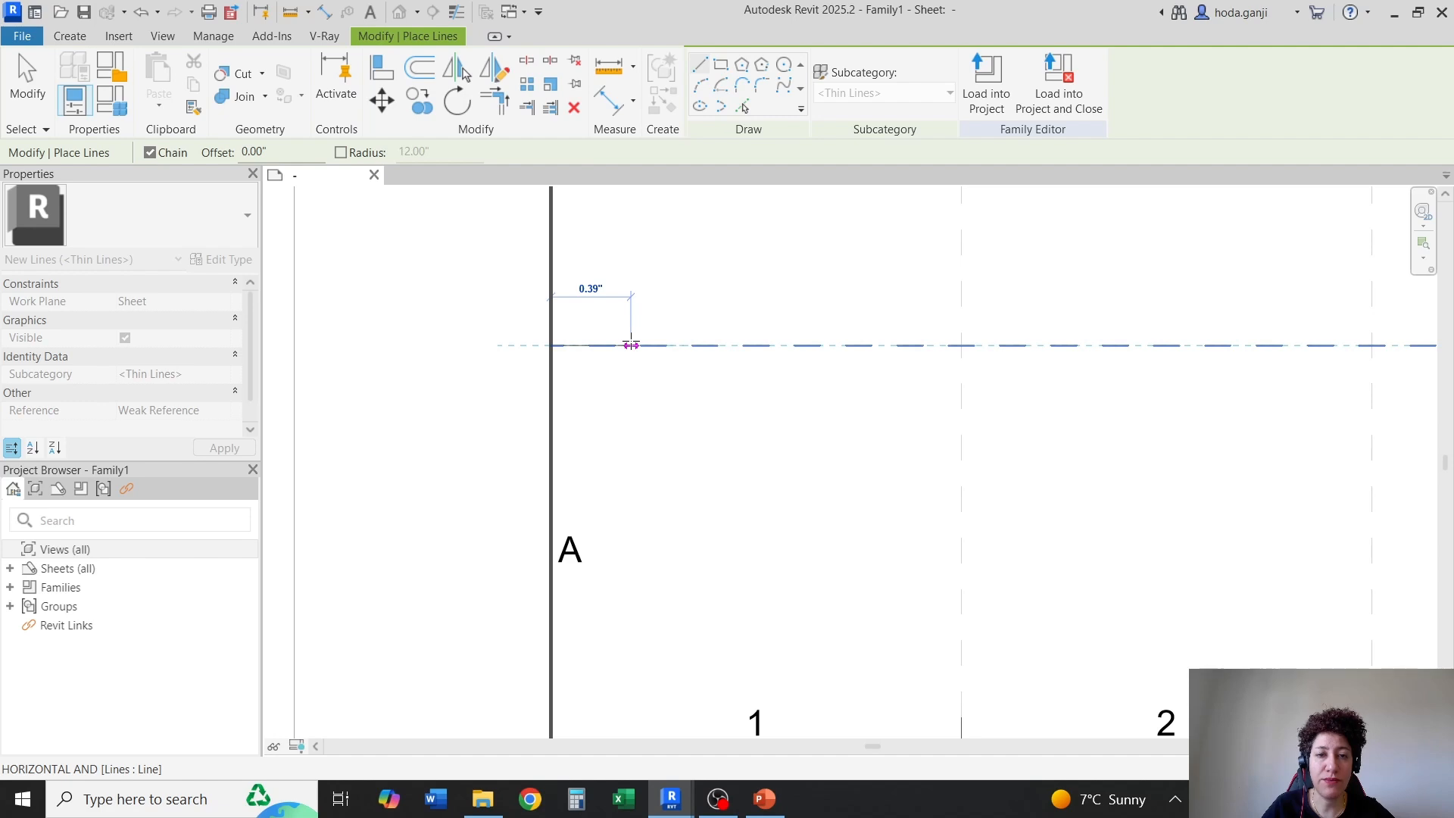
left_click(631, 345)
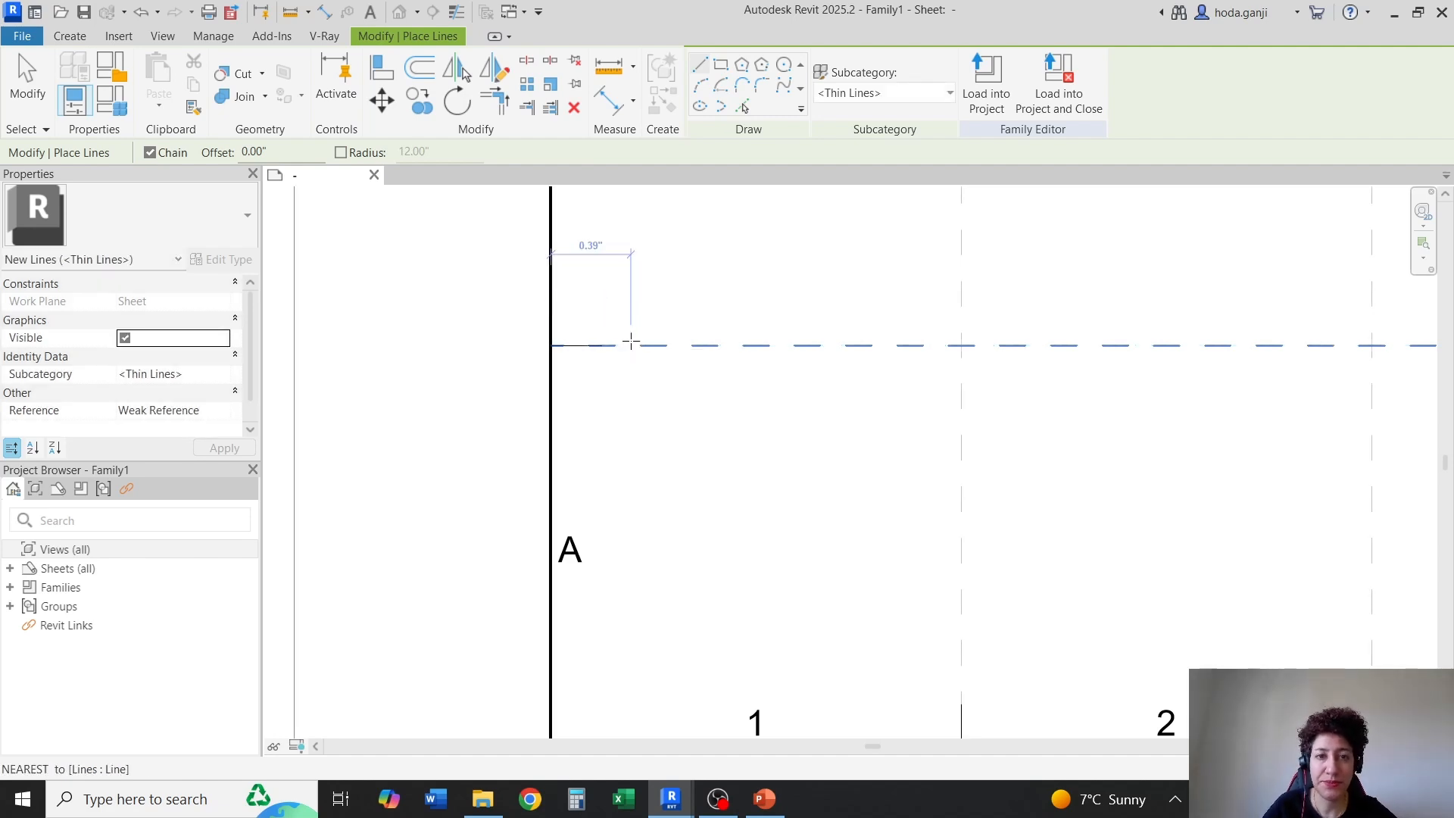
key("Escape")
key("Escape")
Copy the label "A" and its tick mark repeatedly up the left border, once per grid row up to the seventh row
scroll(549, 455, "down", 3)
scroll(515, 394, "up", 1)
left_click_drag(459, 291, 626, 525)
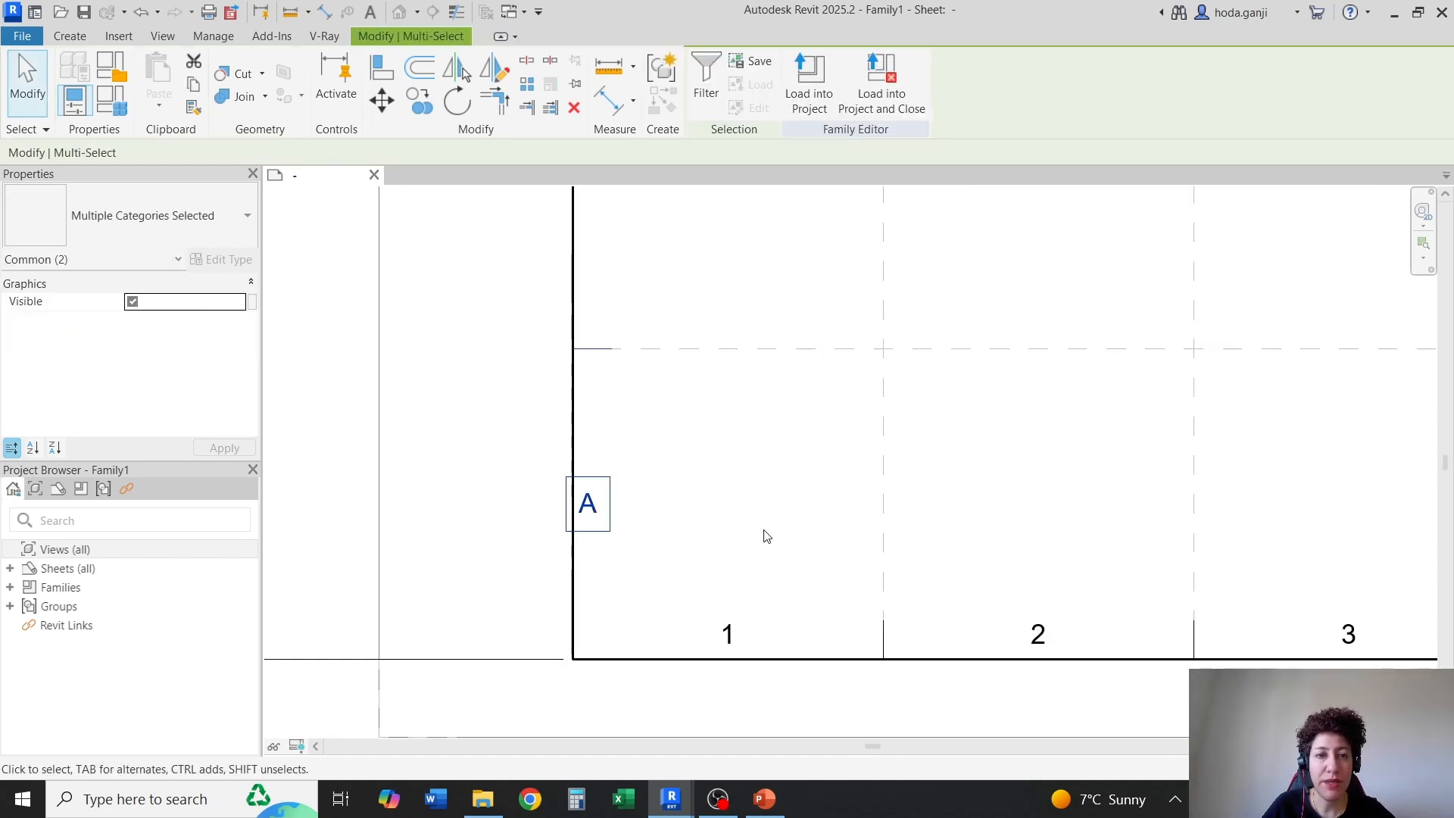
left_click(415, 94)
left_click(572, 659)
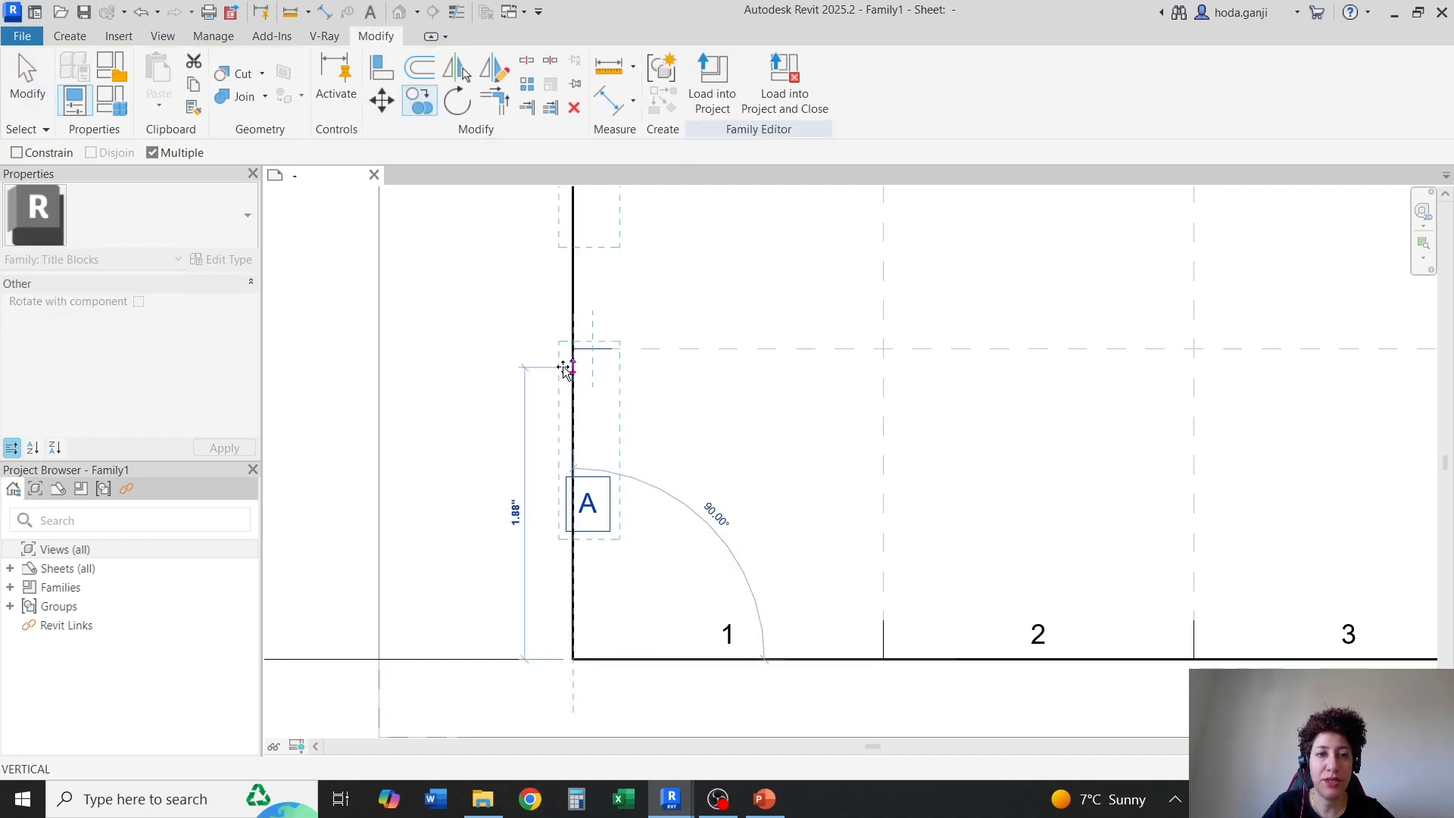
scroll(572, 350, "down", 4)
scroll(574, 352, "up", 4)
scroll(587, 375, "down", 2)
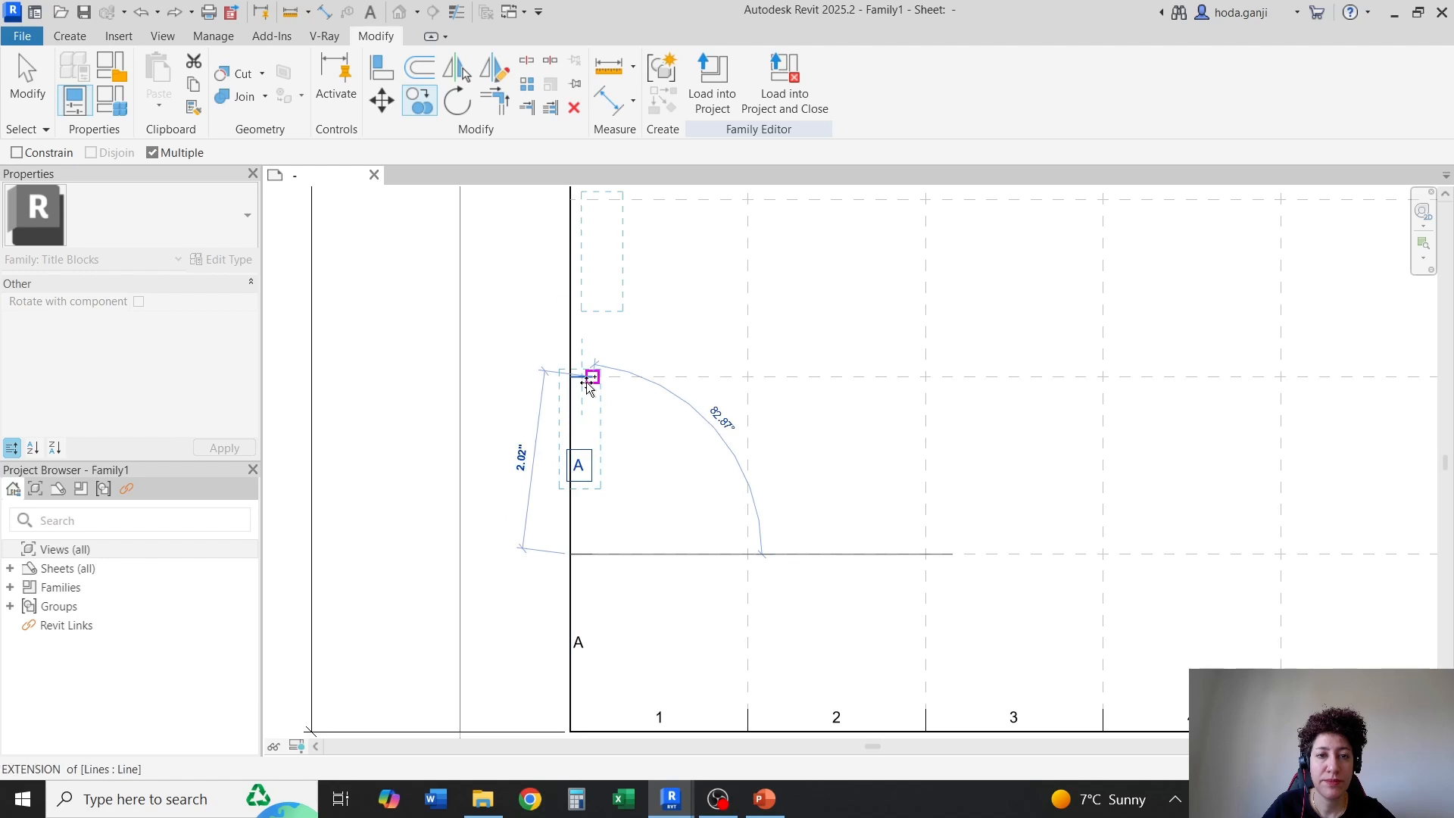
scroll(572, 371, "up", 3)
scroll(553, 371, "down", 3)
scroll(564, 390, "up", 2)
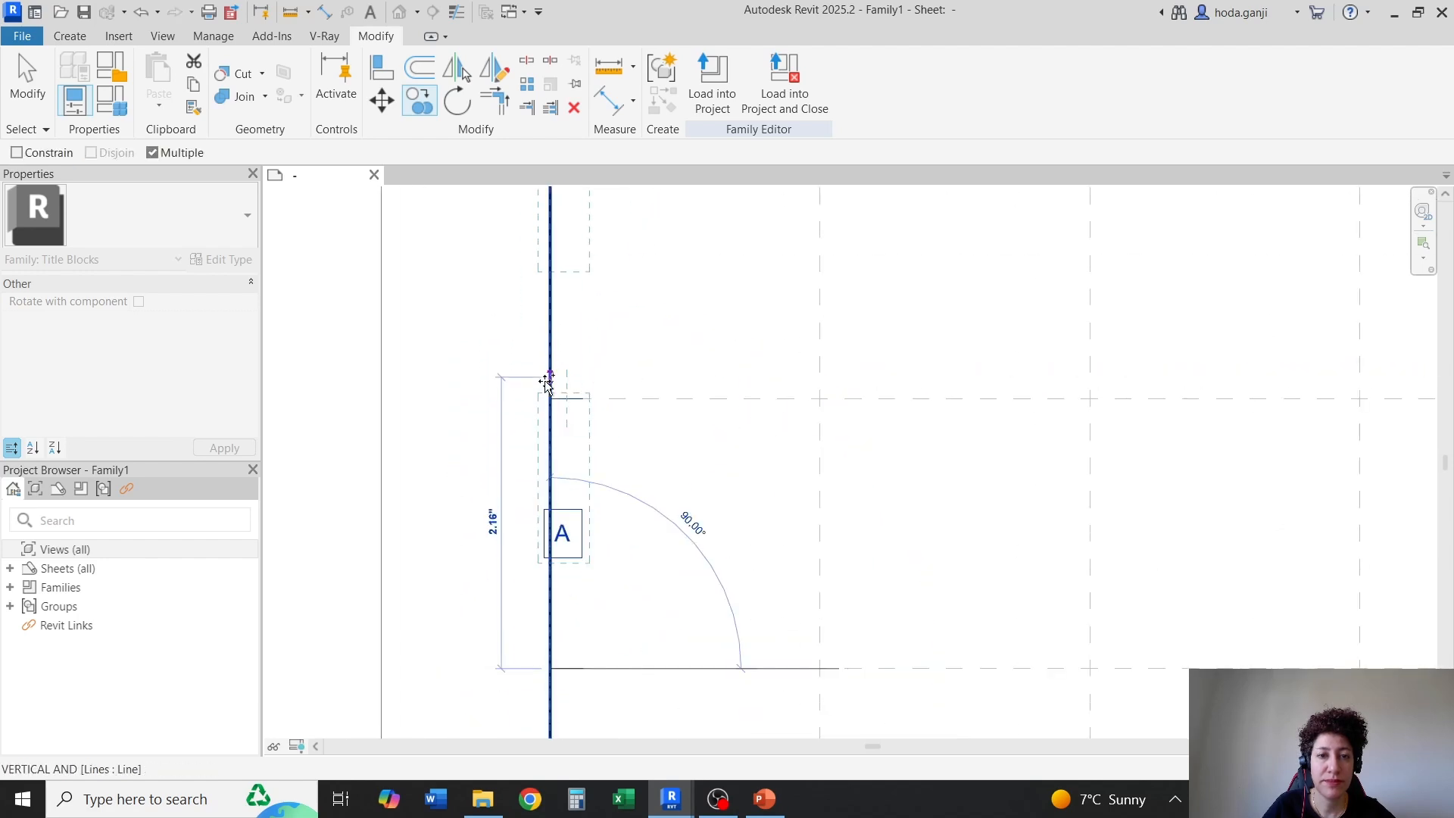
scroll(550, 400, "down", 3)
scroll(545, 349, "up", 4)
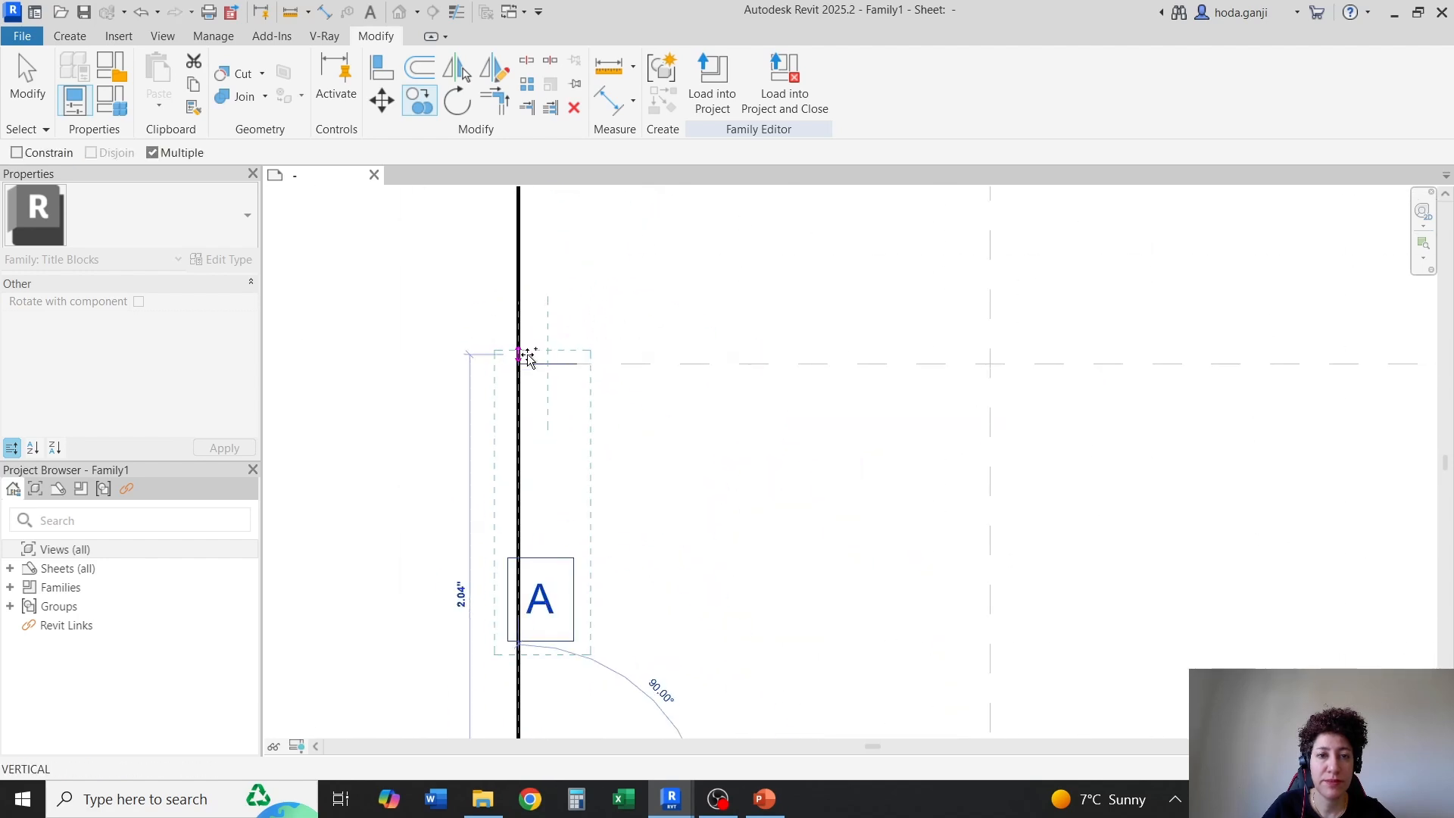
scroll(531, 370, "down", 3)
scroll(520, 303, "up", 4)
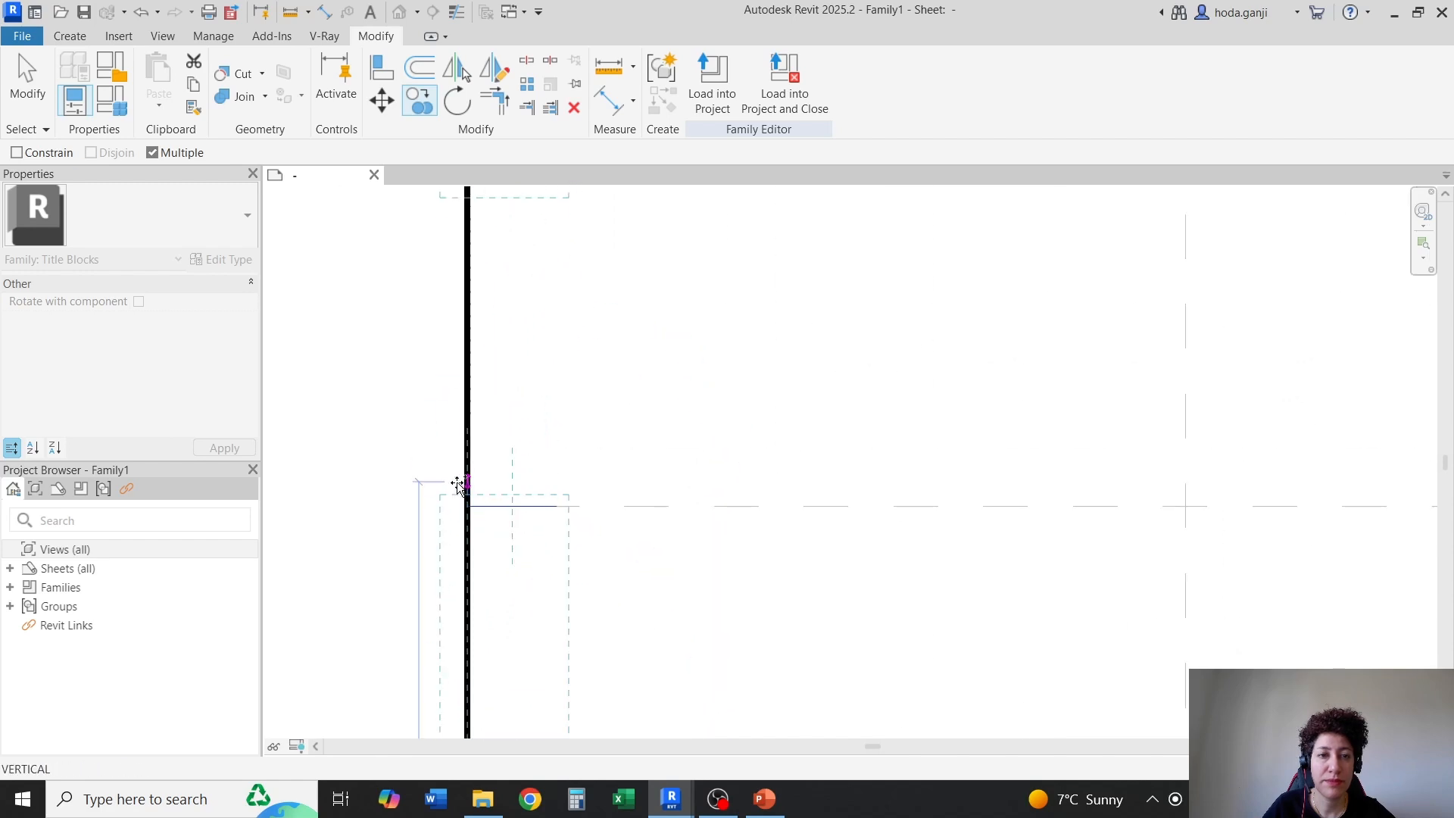
scroll(480, 493, "down", 3)
scroll(497, 325, "up", 4)
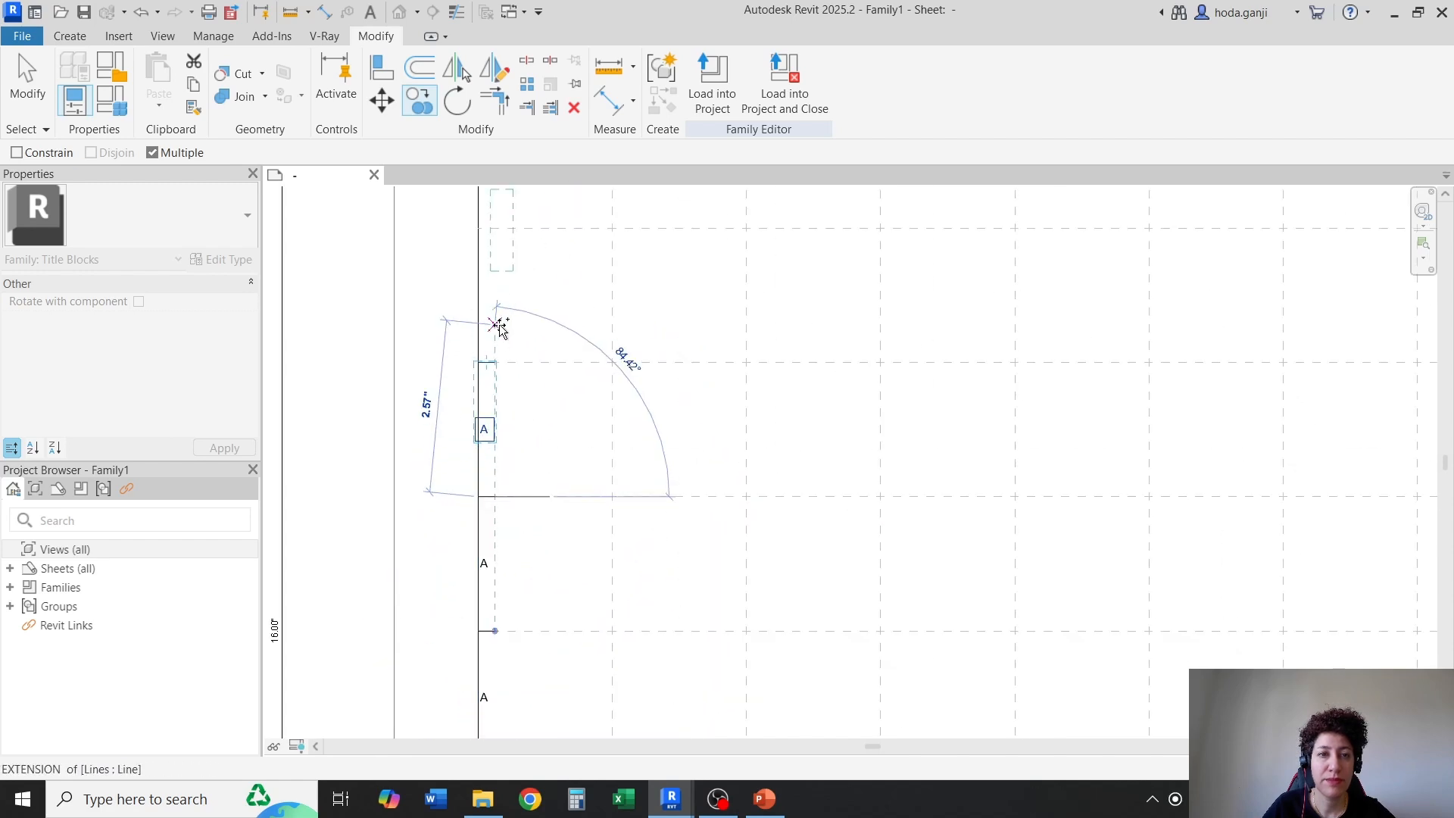
left_click(457, 402)
scroll(468, 477, "down", 3)
key("Escape")
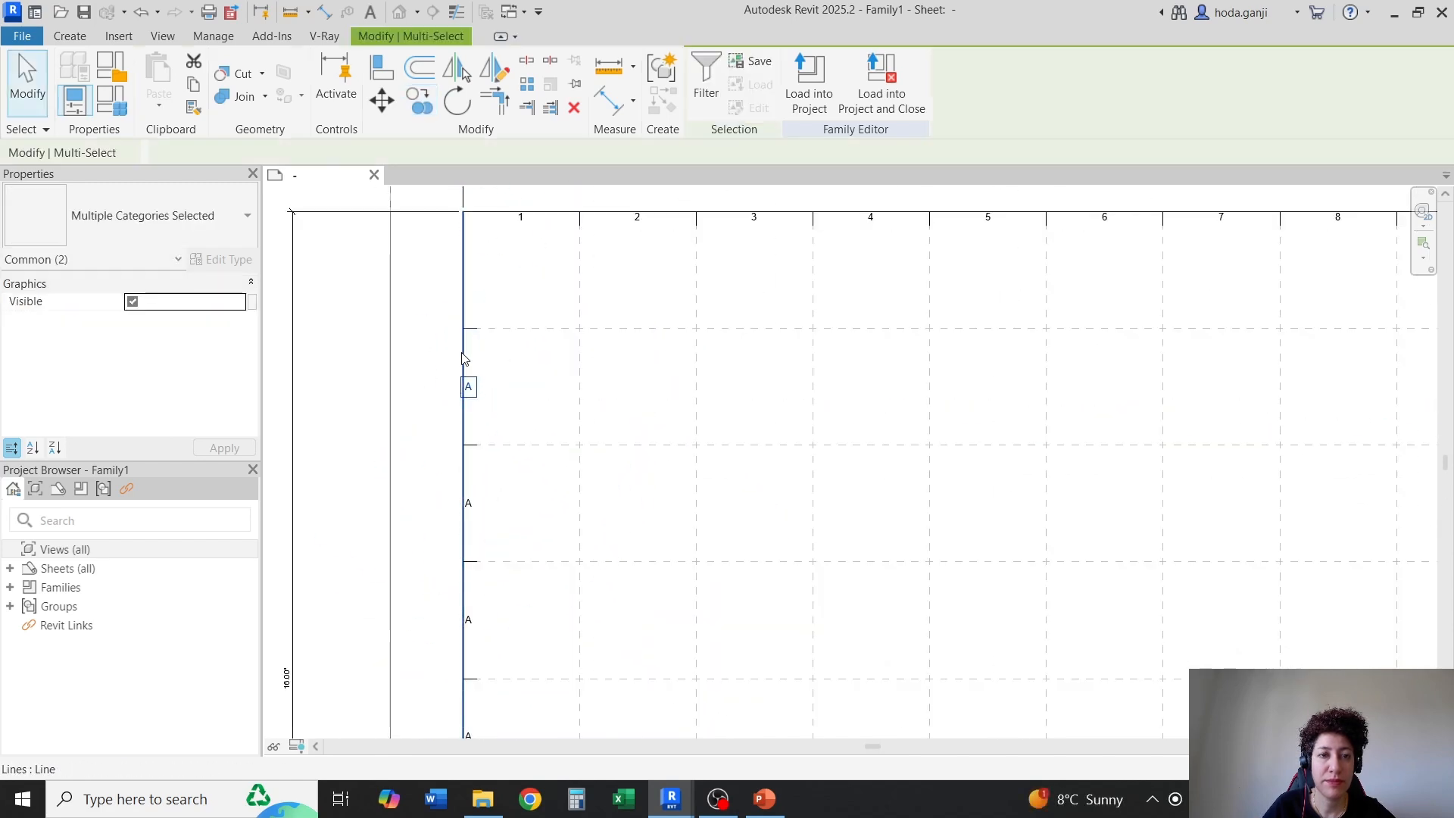
scroll(476, 348, "up", 3)
key("Escape")
Copy only the seventh row's label "A" 2.00" up into the top row of the left border
left_click(461, 429)
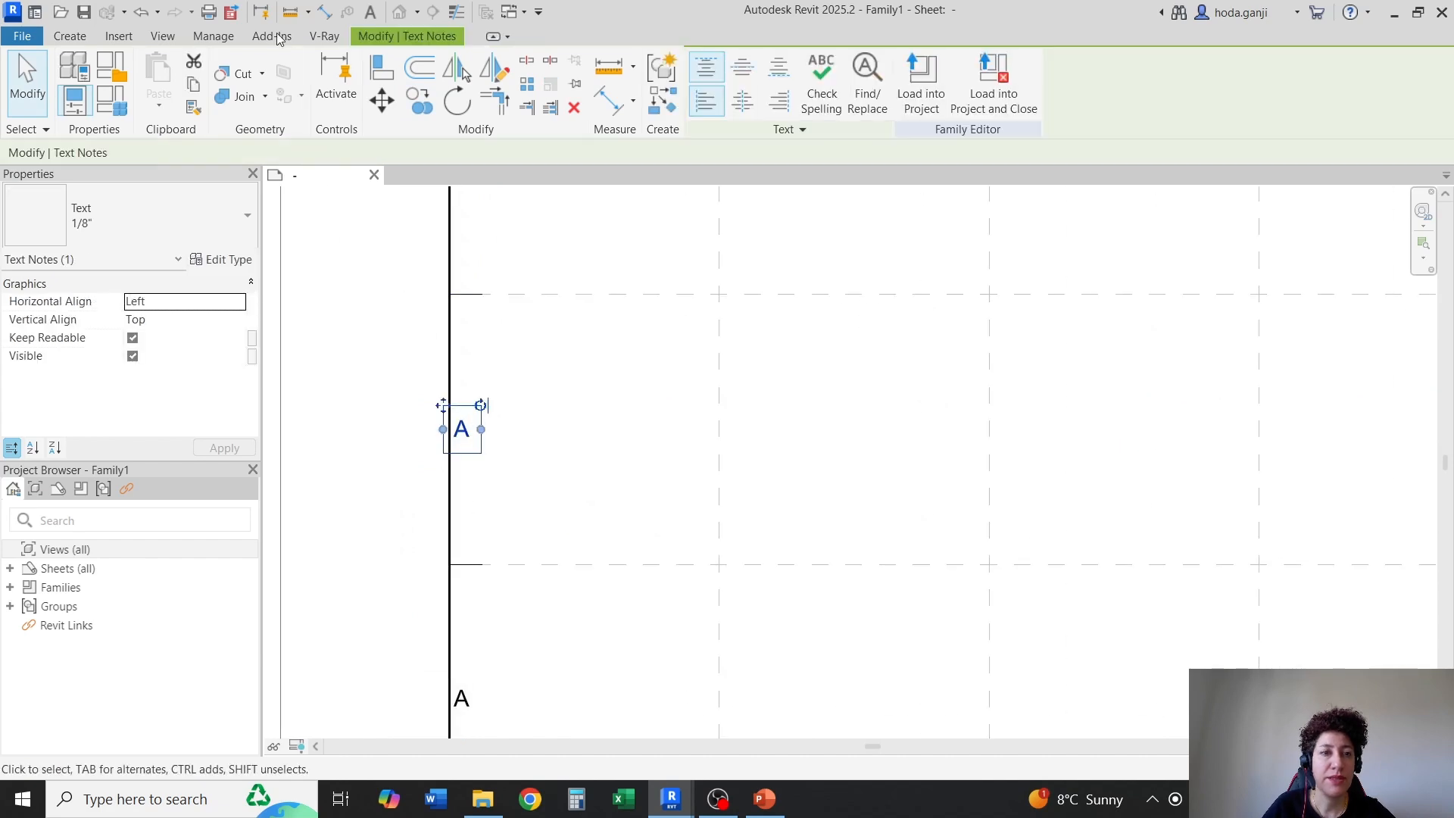
left_click(409, 96)
left_click(450, 564)
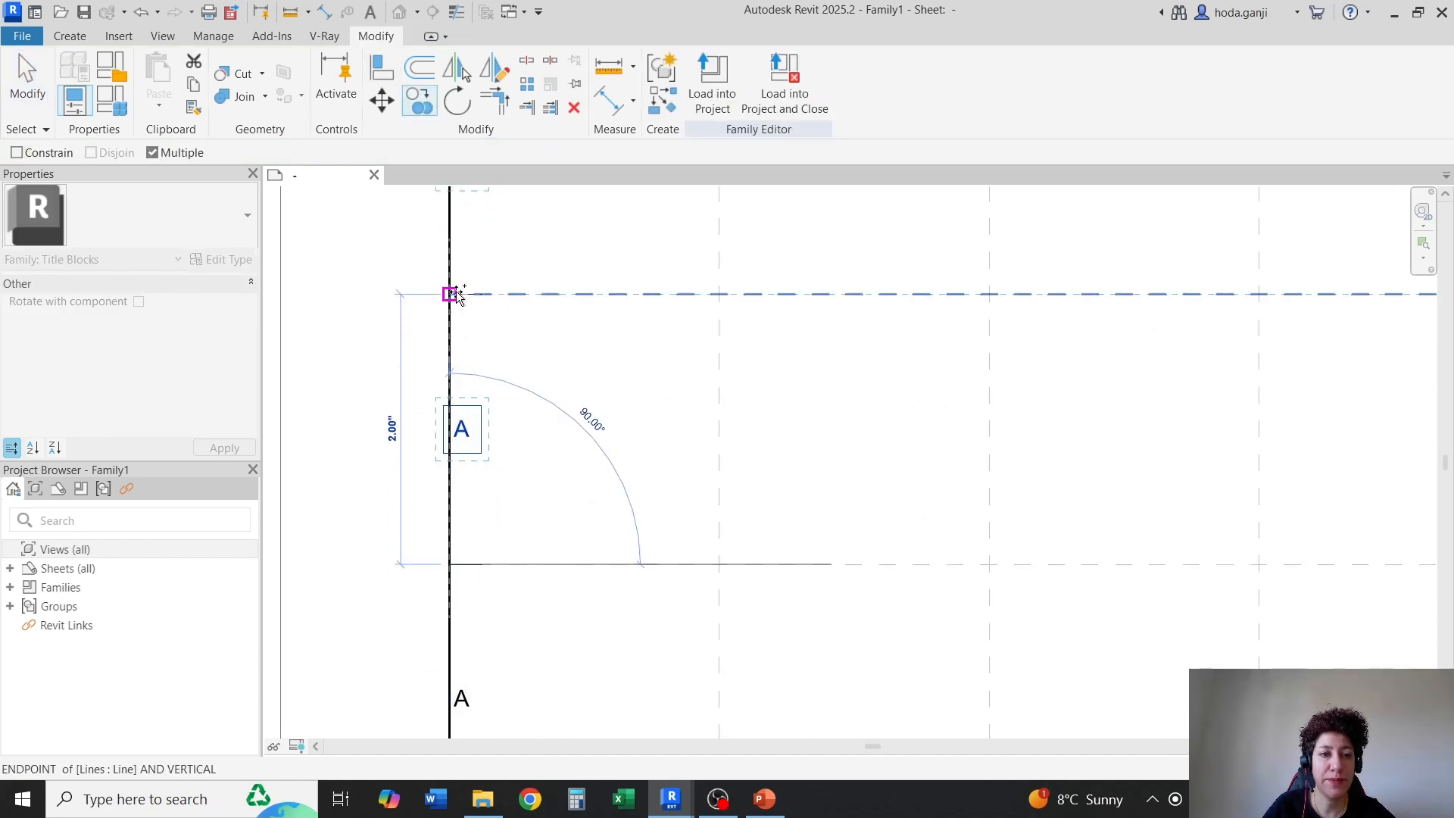
left_click(450, 294)
key("Escape")
Change the left border labels in the second and third rows from below to "B" and "C"
scroll(595, 396, "down", 5)
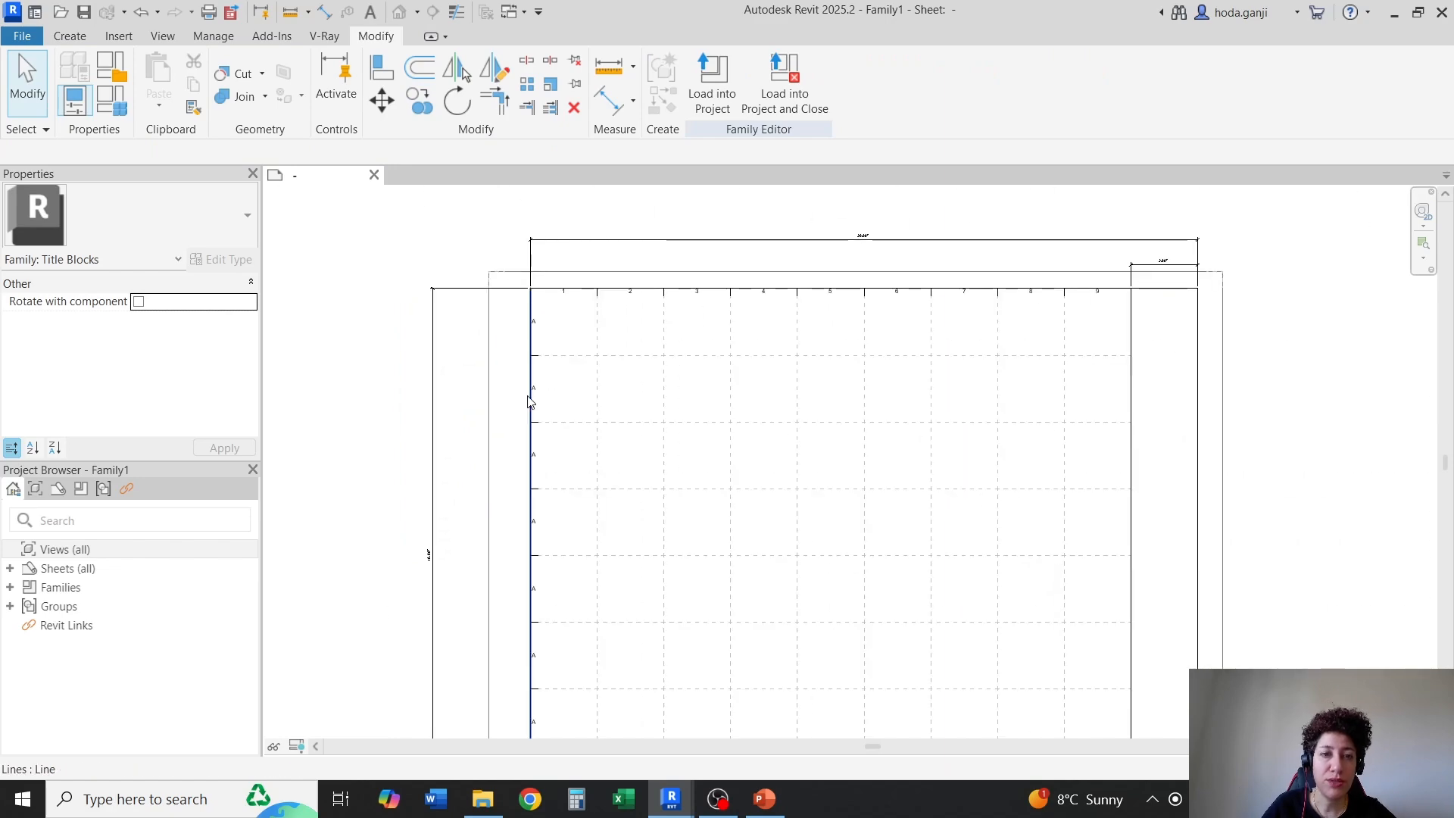
scroll(448, 471, "down", 2)
scroll(494, 605, "up", 8)
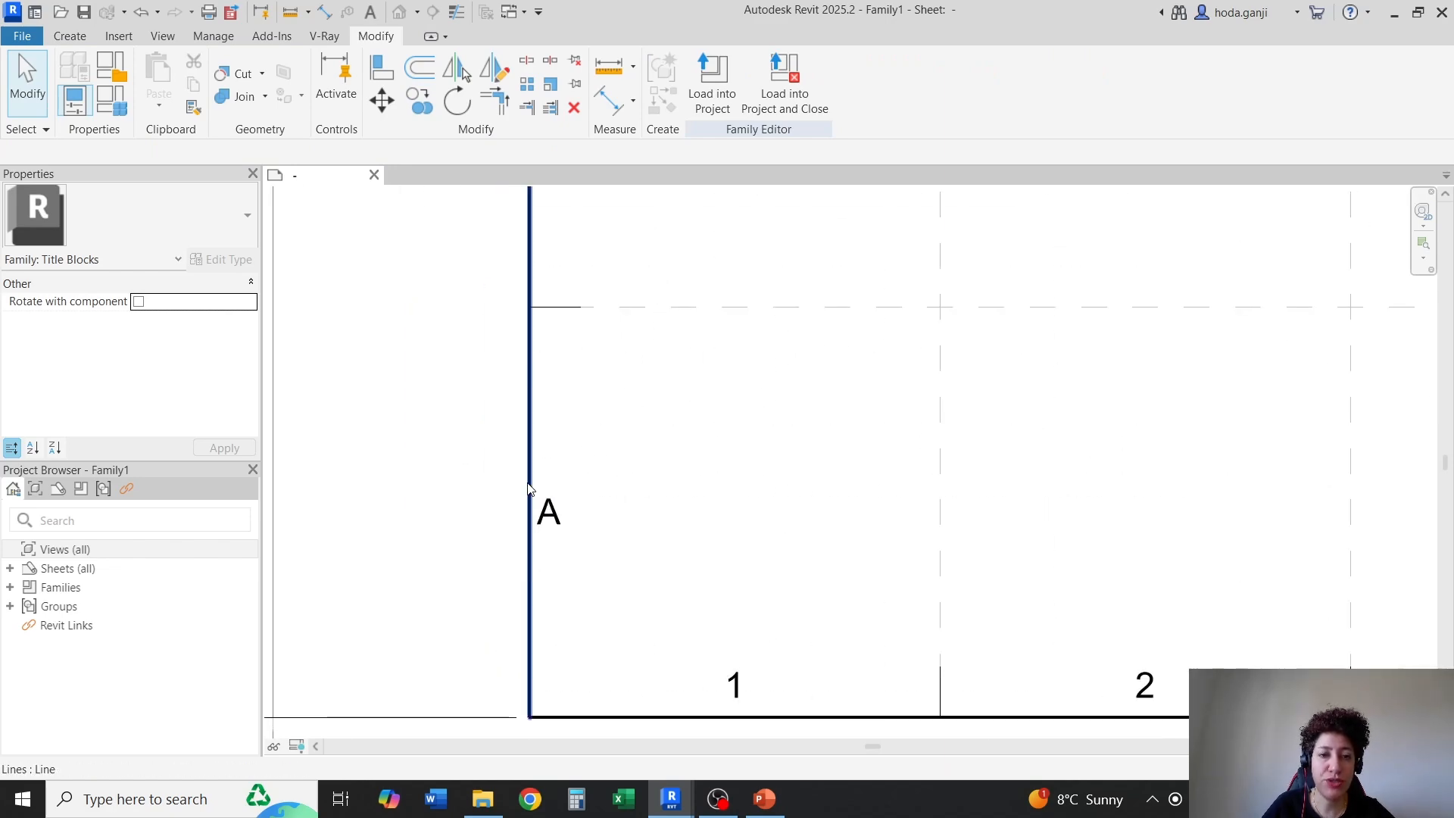
scroll(528, 489, "down", 3)
scroll(557, 425, "up", 3)
double_click(583, 445)
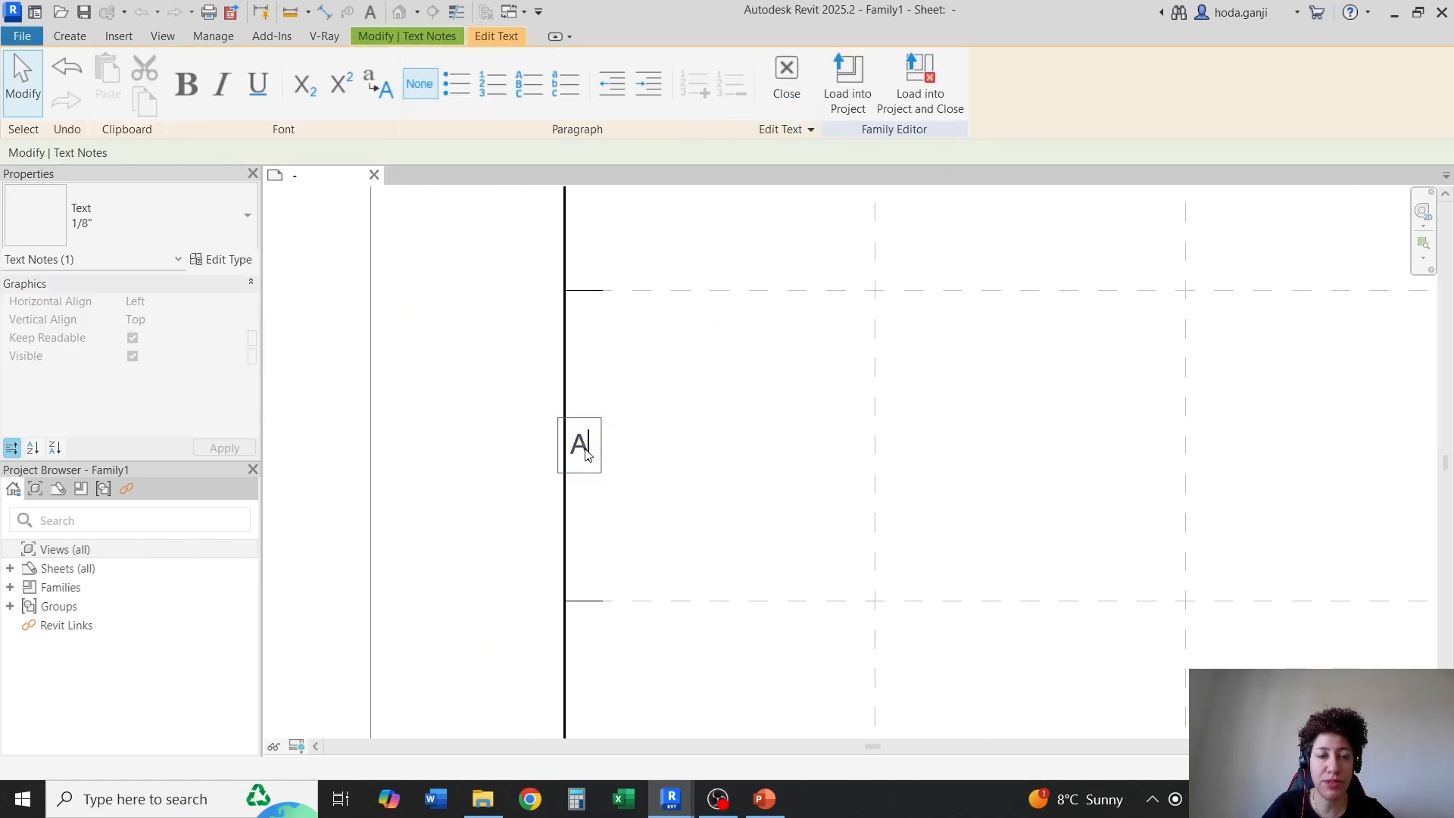
type("B")
left_click(580, 498)
scroll(580, 496, "down", 3)
scroll(593, 319, "up", 5)
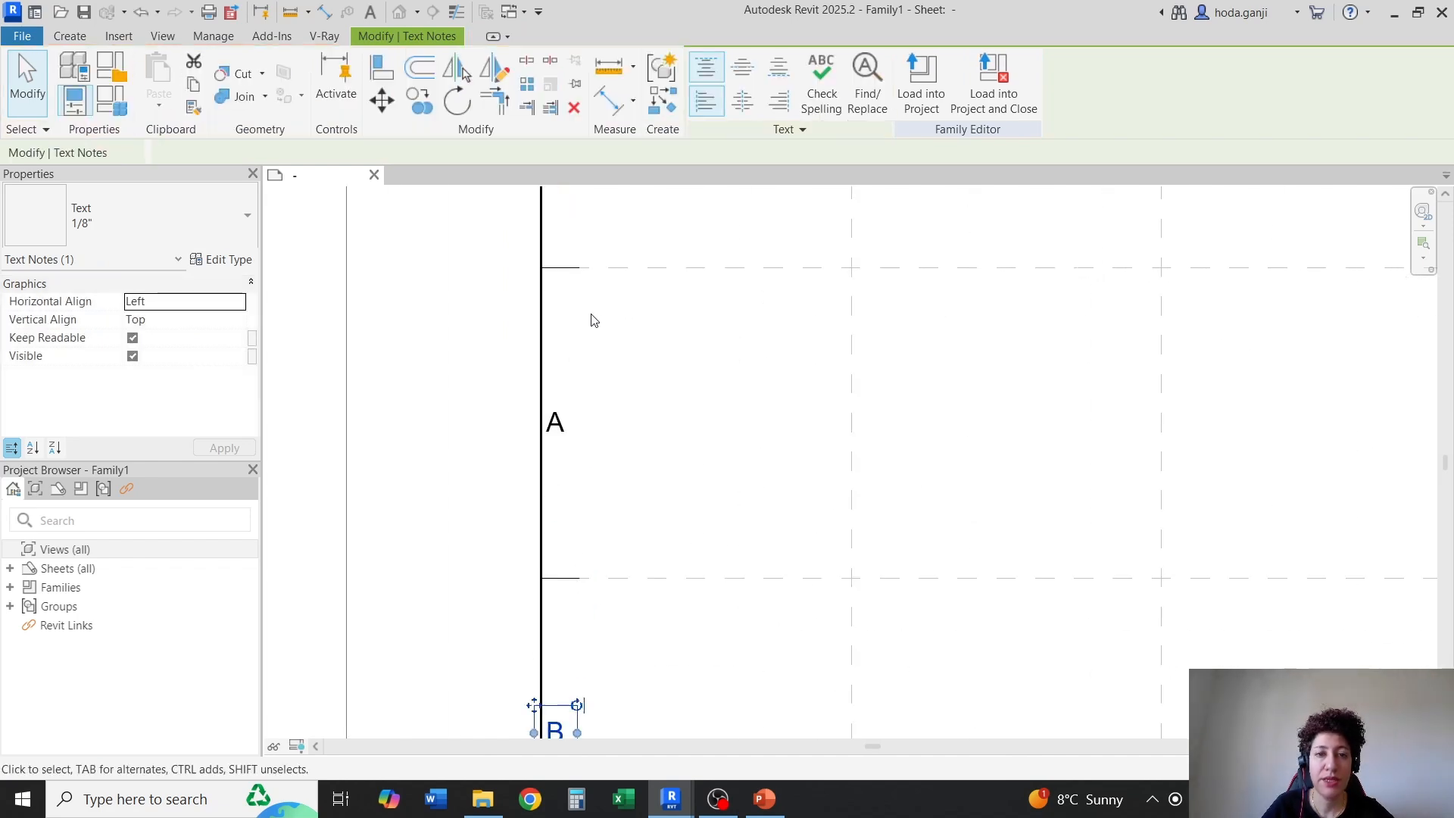
double_click(562, 454)
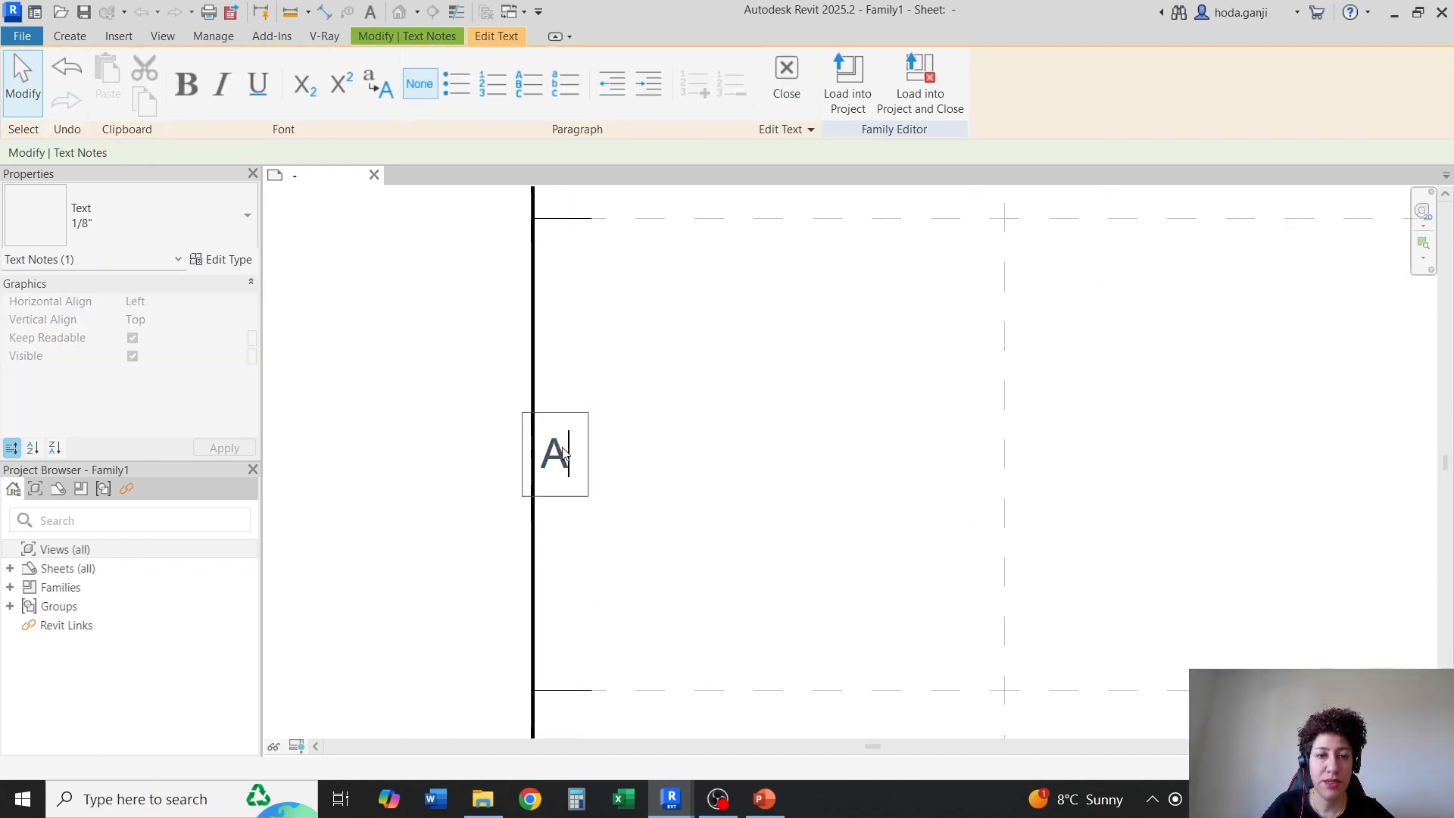
type("C")
left_click(672, 481)
Change the left border labels in the fourth and fifth rows from below to "D" and "E"
scroll(516, 527, "down", 5)
scroll(524, 344, "up", 6)
scroll(579, 477, "down", 4)
scroll(587, 346, "up", 4)
left_click(563, 347)
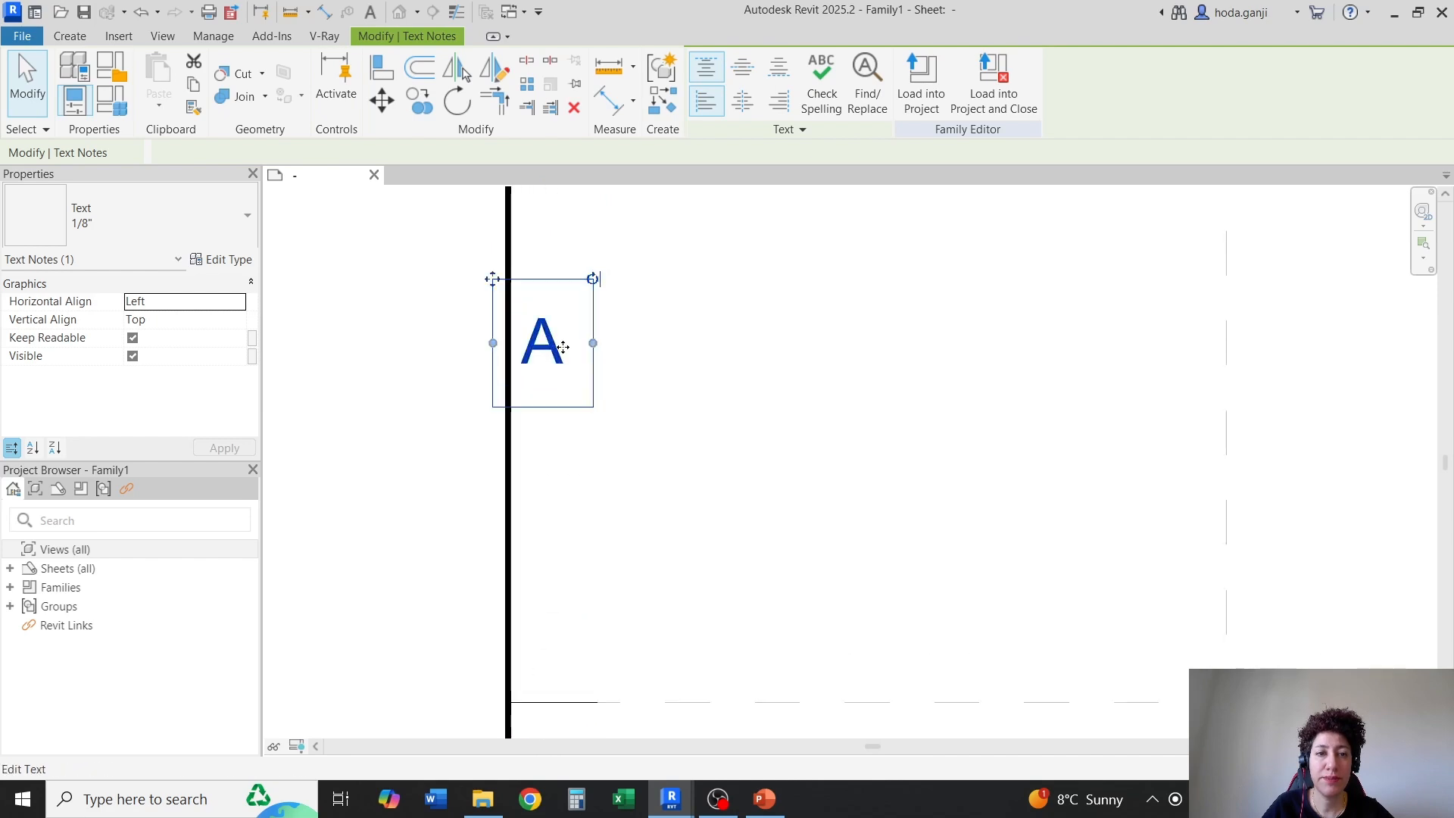
double_click(563, 347)
type("D")
left_click(742, 448)
scroll(742, 448, "down", 4)
scroll(455, 197, "up", 4)
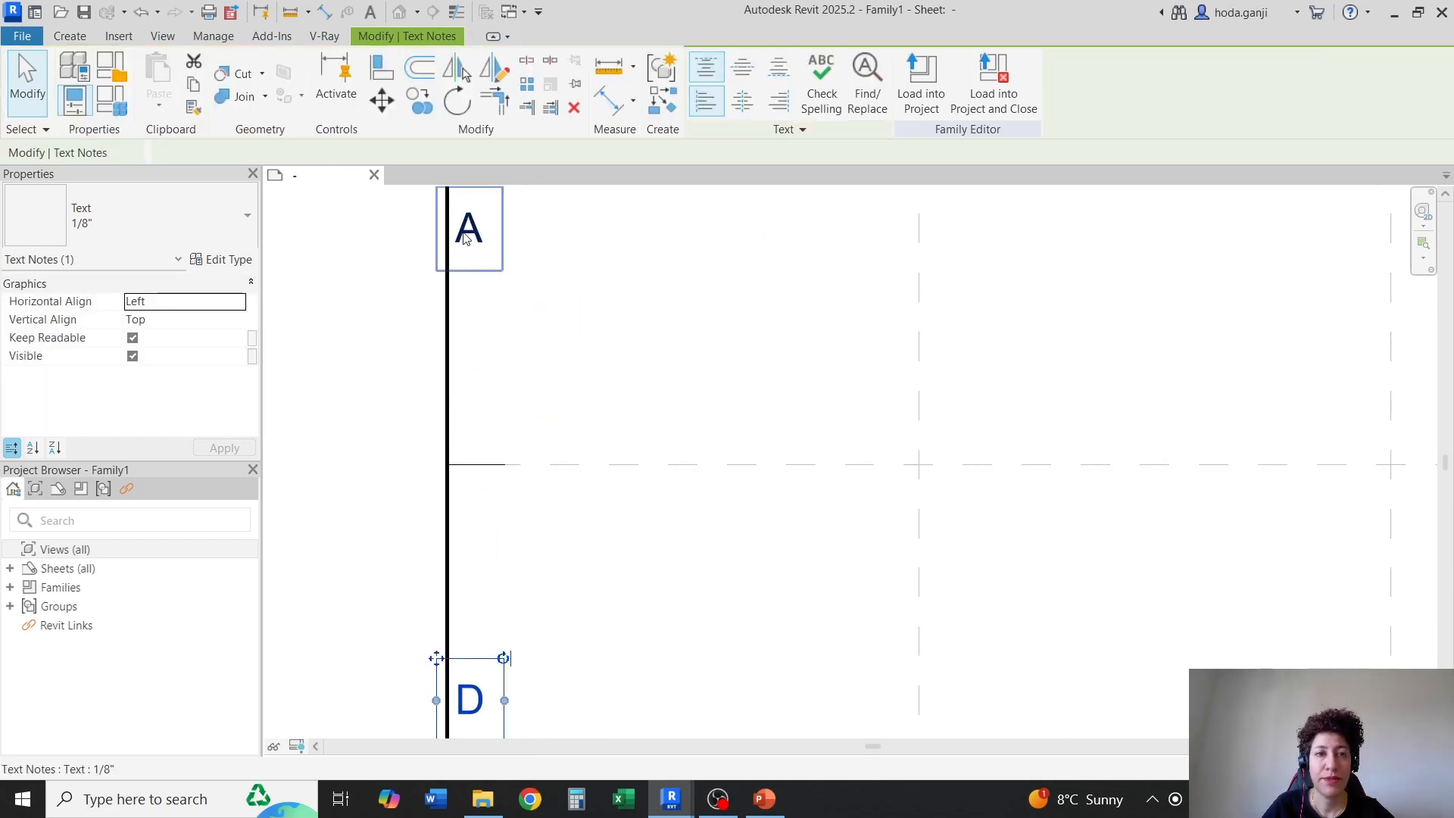
double_click(473, 228)
type("E")
left_click(638, 407)
Change the left border labels in the sixth and seventh rows from below to "F" and "G"
scroll(638, 408, "down", 4)
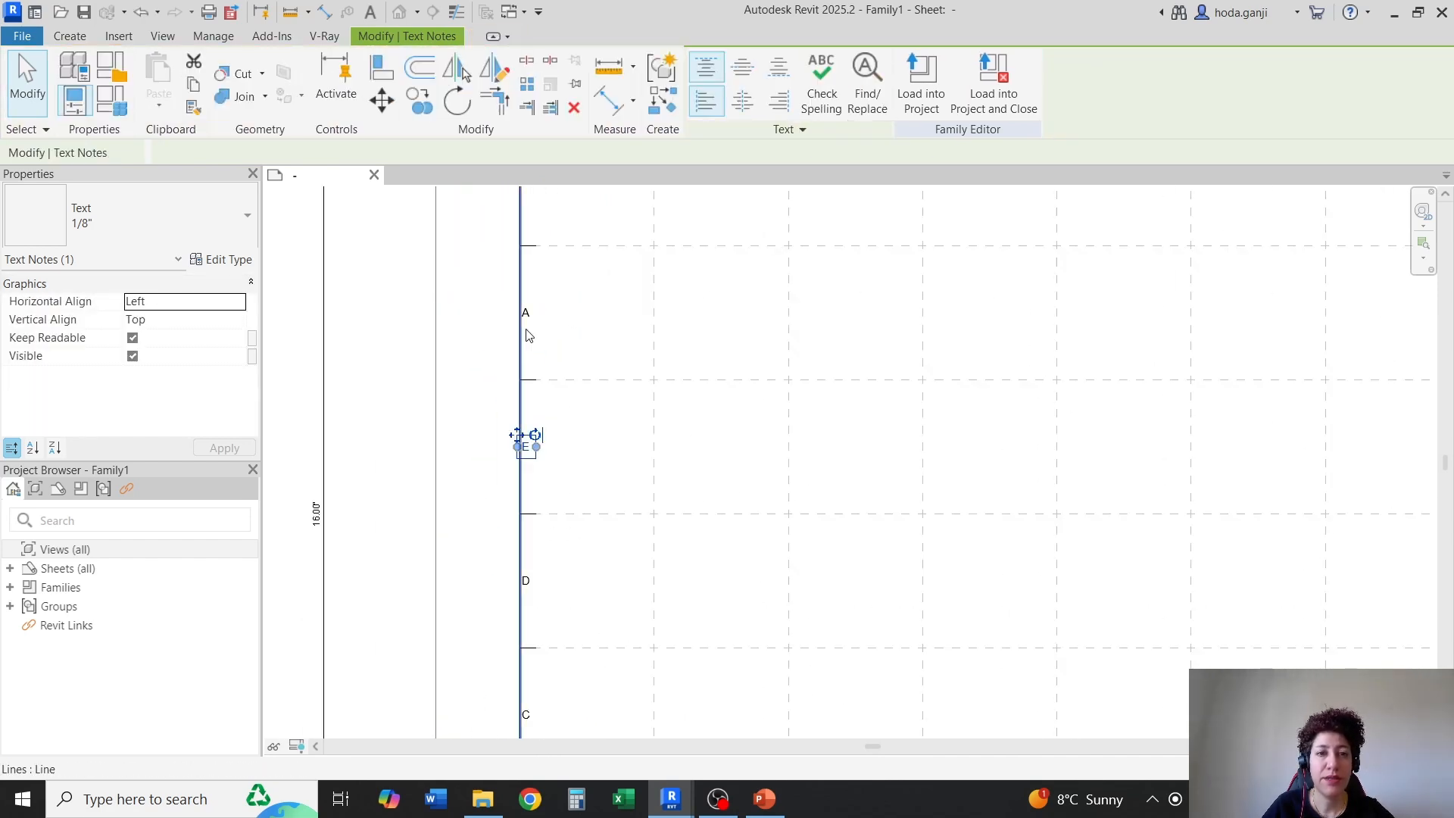
scroll(500, 360, "up", 4)
double_click(544, 447)
type("F")
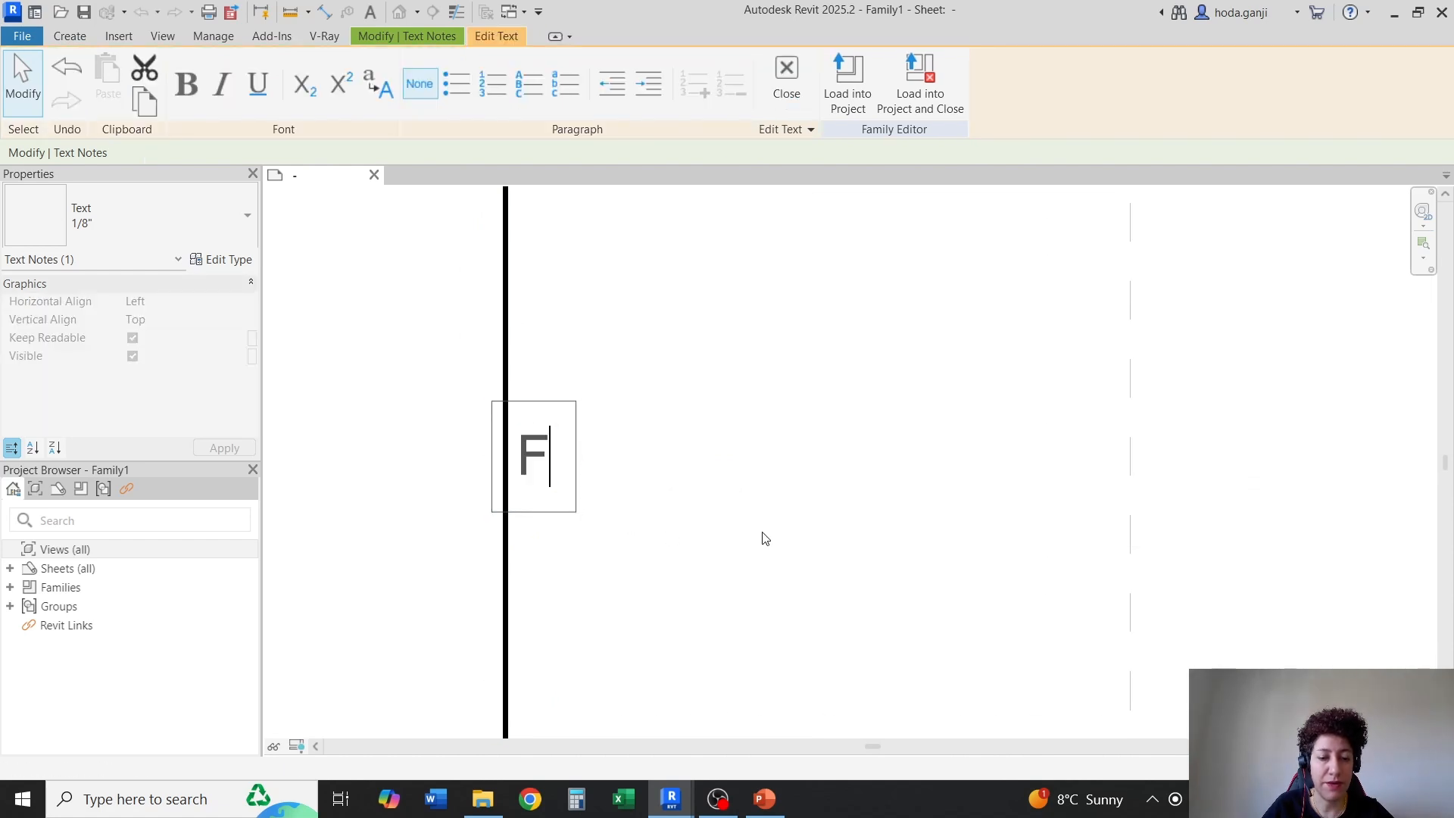
left_click(759, 535)
scroll(760, 535, "down", 4)
scroll(521, 305, "up", 4)
scroll(516, 443, "up", 1)
left_click(515, 445)
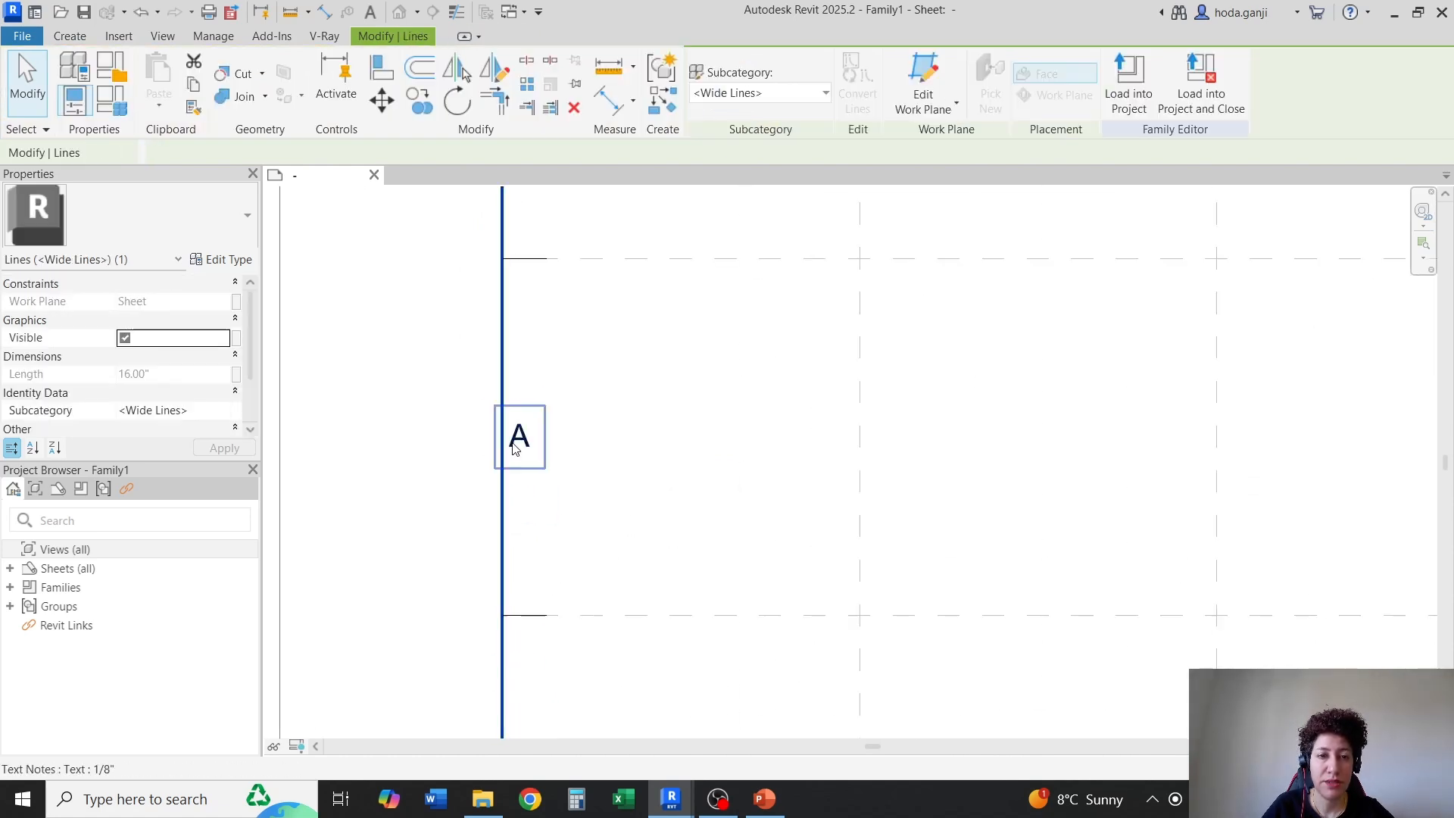
left_click(521, 446)
left_click(523, 447)
type("G")
left_click(462, 519)
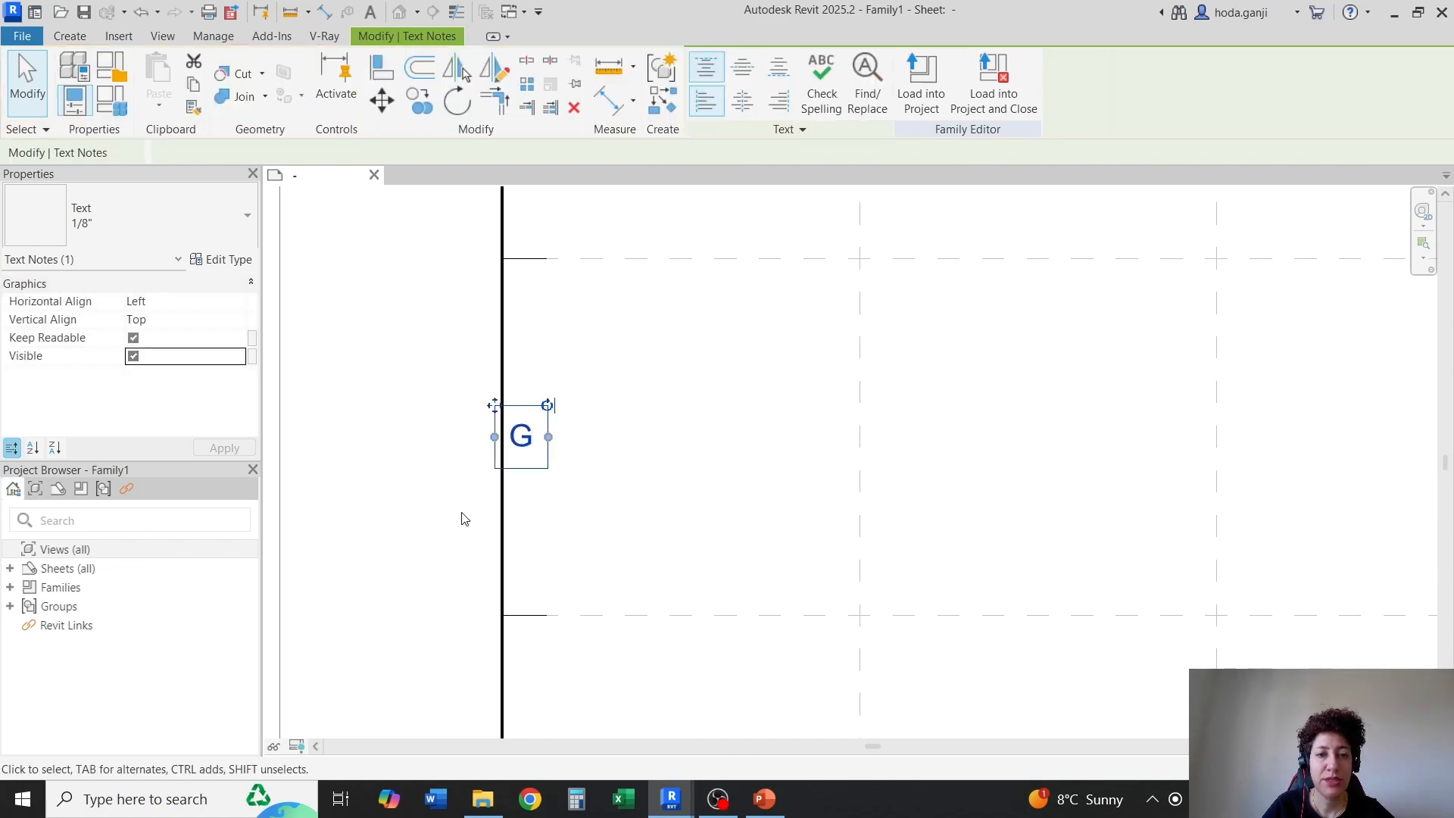
Change the left border label in the top row to "H"
scroll(461, 520, "down", 4)
scroll(472, 383, "up", 4)
double_click(496, 446)
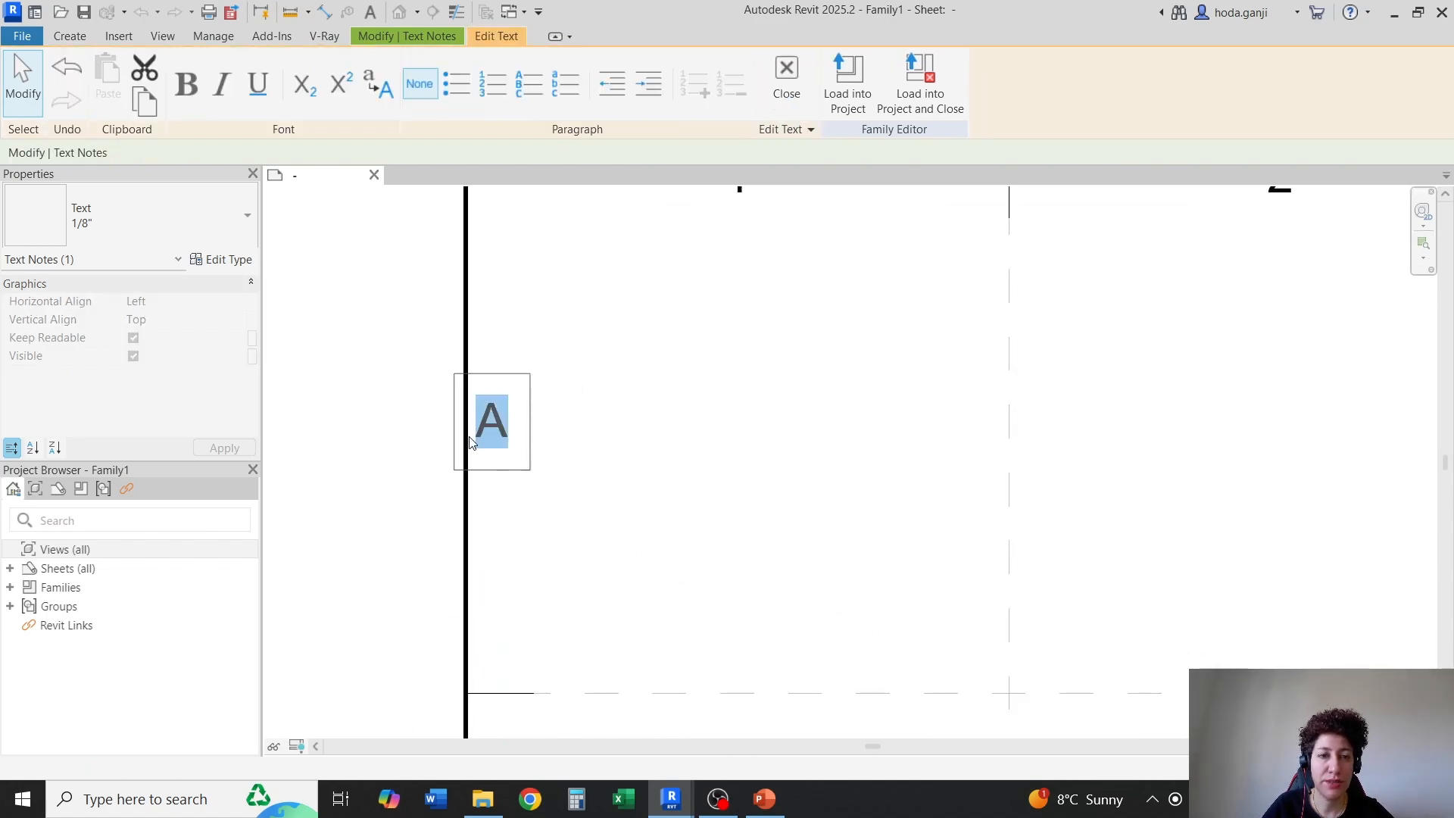
type("H")
left_click(467, 238)
scroll(547, 298, "down", 5)
left_click(571, 326)
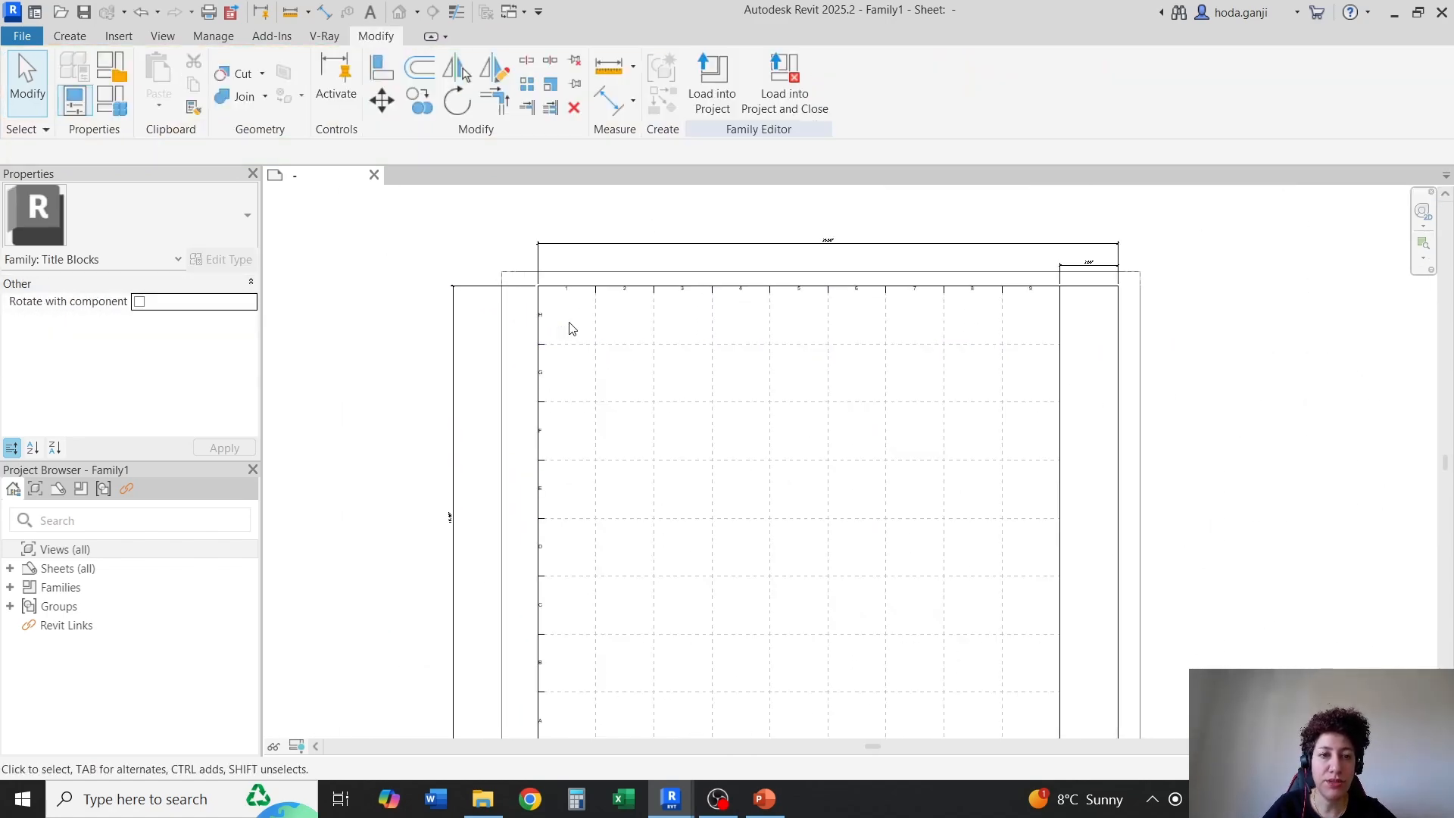
Copy the left border's letter labels and tick marks across so the tick marks end on the title strip's vertical dividing line
scroll(569, 313, "up", 1)
left_click_drag(482, 287, 528, 629)
scroll(594, 354, "down", 3)
scroll(598, 677, "up", 3)
scroll(527, 630, "up", 2)
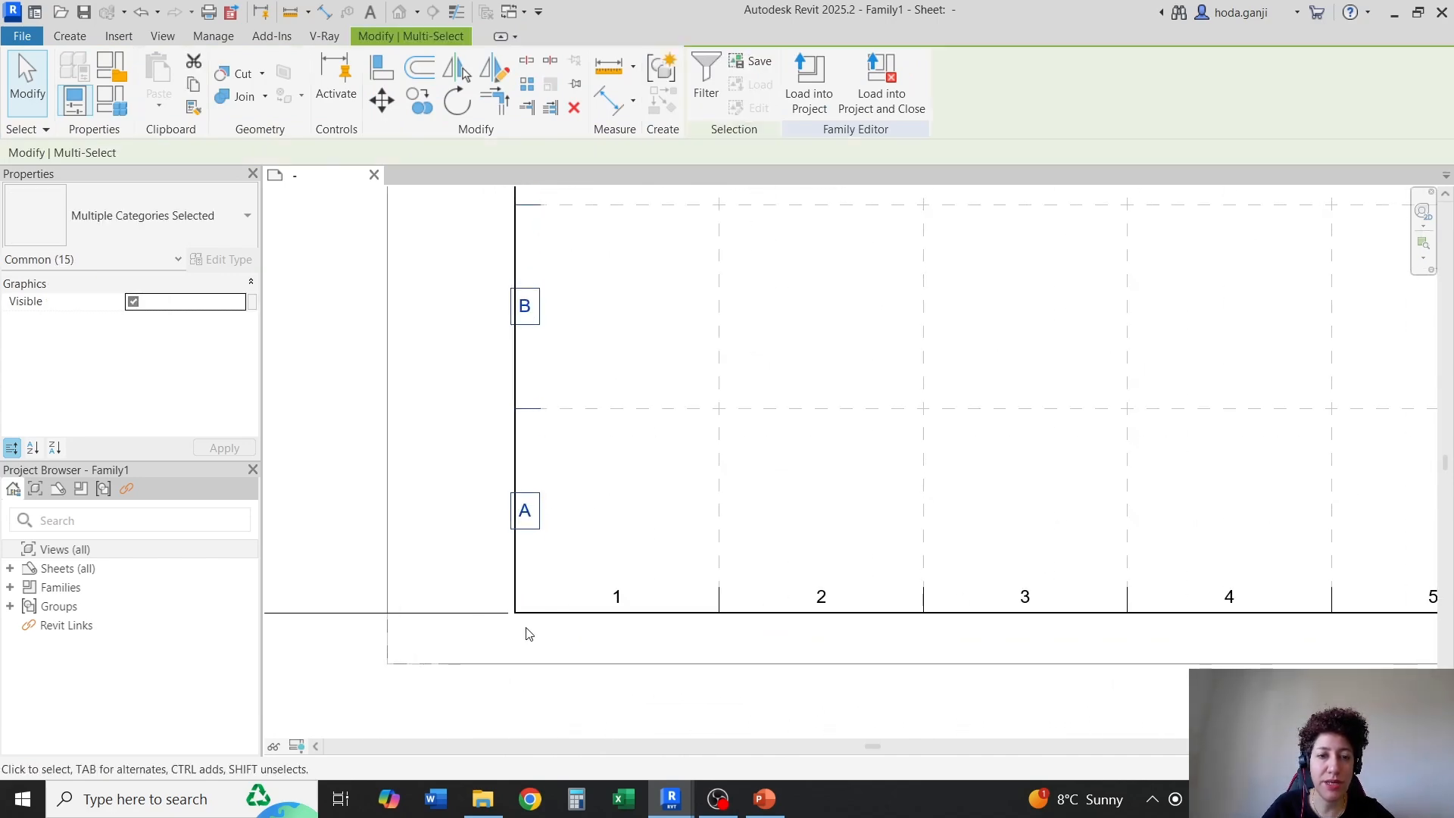
left_click(429, 92)
scroll(574, 460, "up", 2)
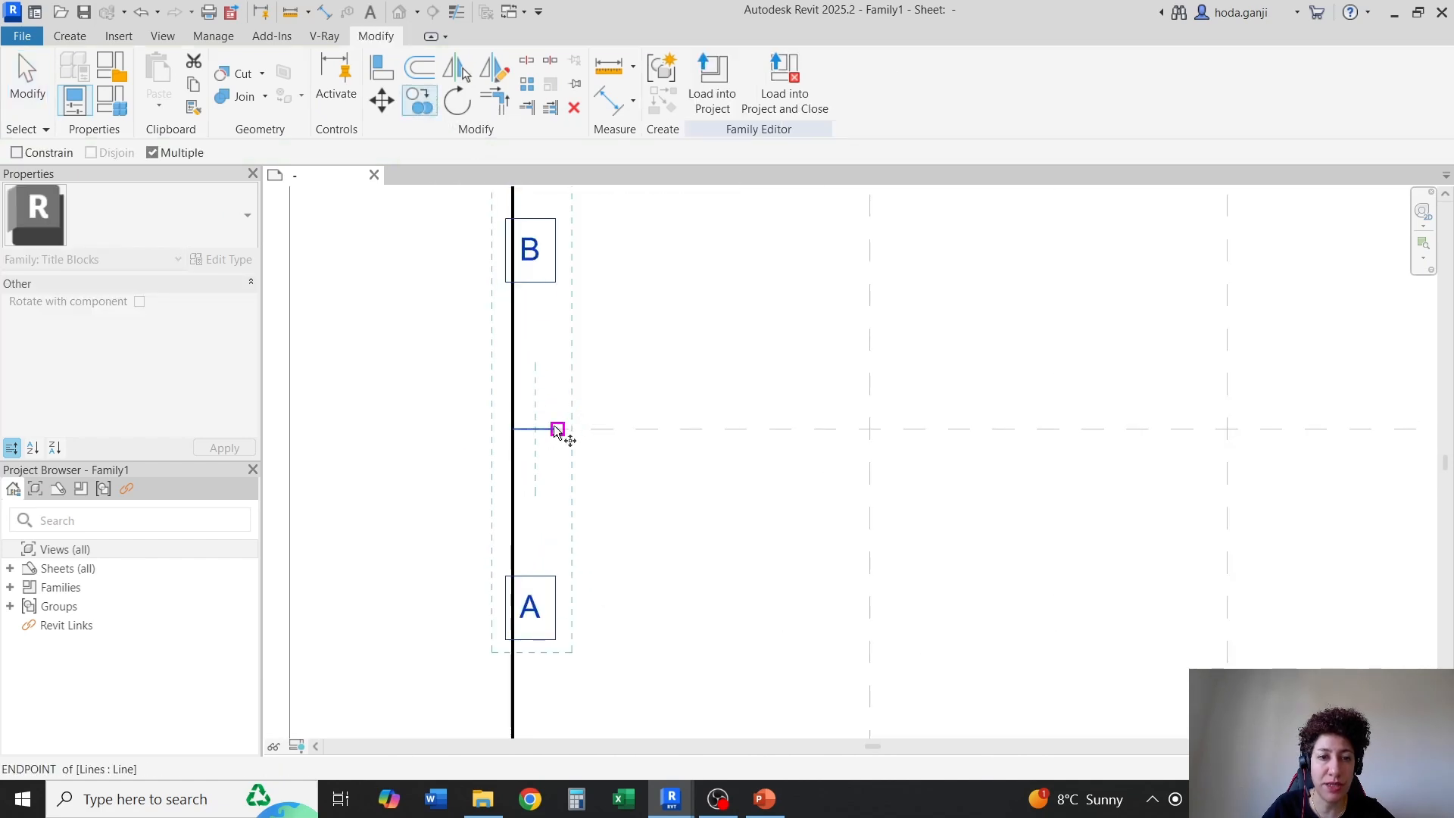
left_click(556, 429)
scroll(443, 438, "down", 5)
scroll(943, 443, "up", 4)
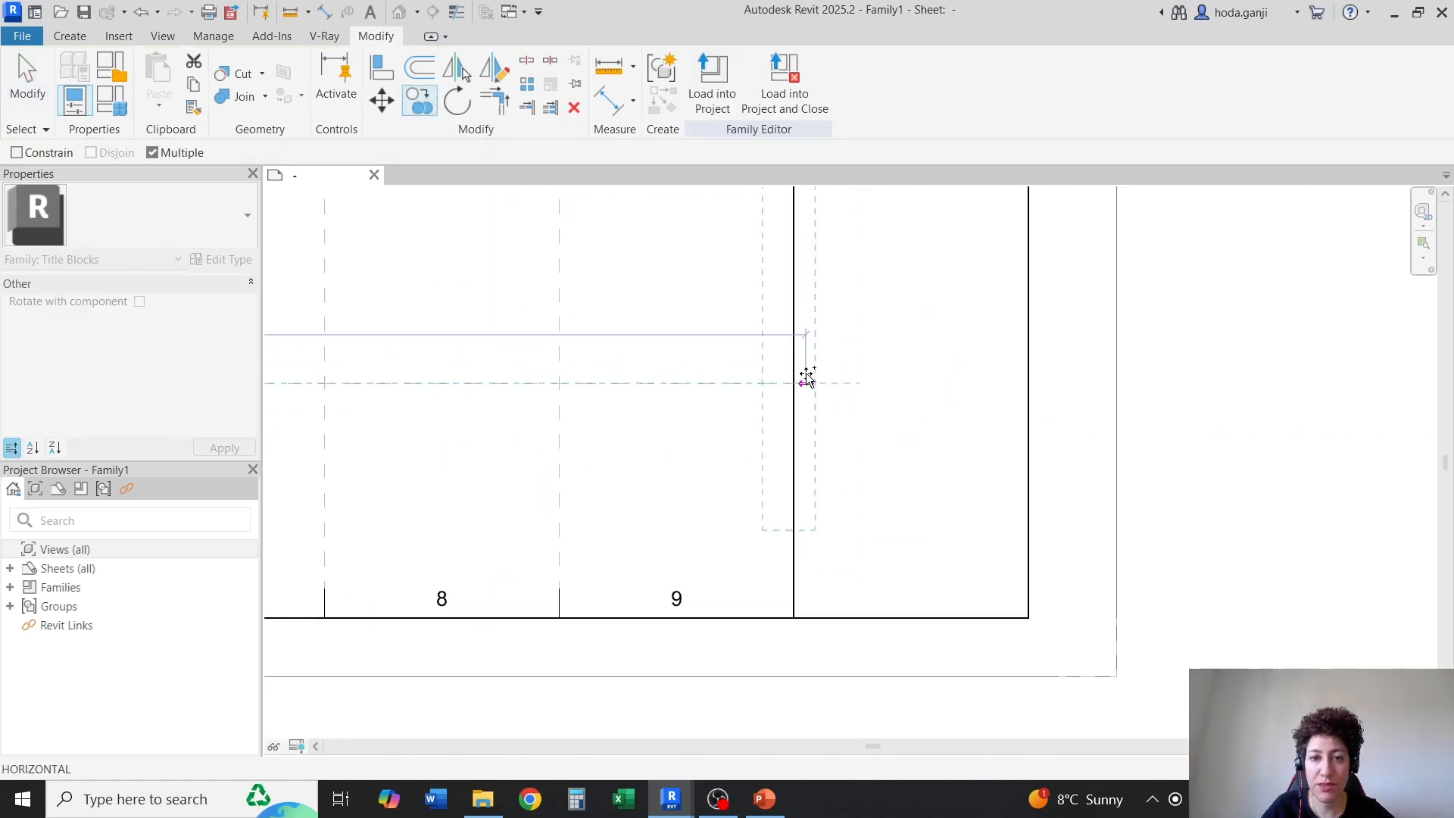
left_click(793, 383)
key("Escape")
key("Escape")
scroll(826, 622, "down", 2)
scroll(1019, 595, "down", 1)
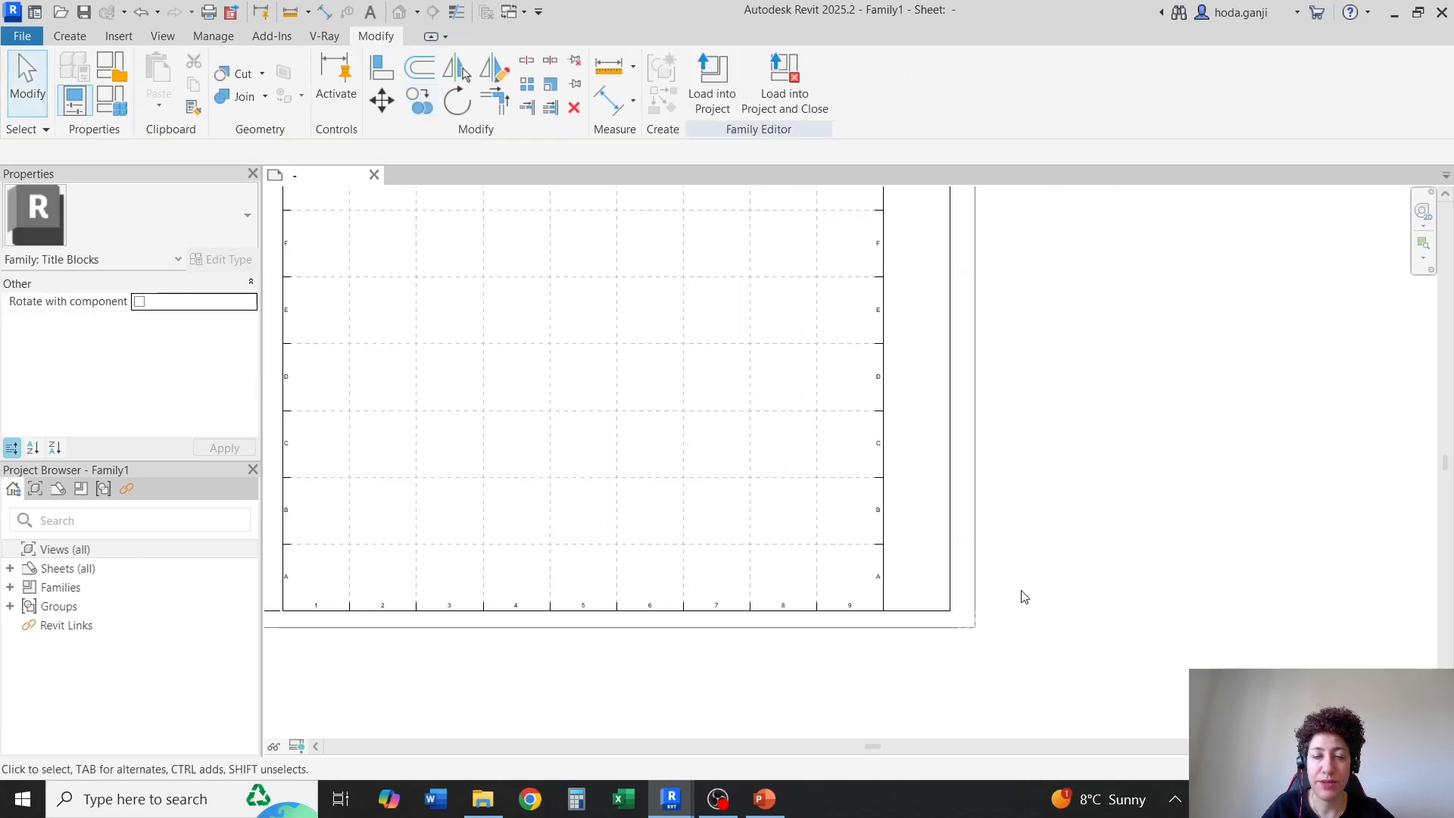
Check which family parameter controls the visibility of the vertical guide line between columns 1 and 2, and review the whole sheet
scroll(938, 481, "down", 1)
scroll(928, 454, "up", 1)
scroll(493, 250, "up", 3)
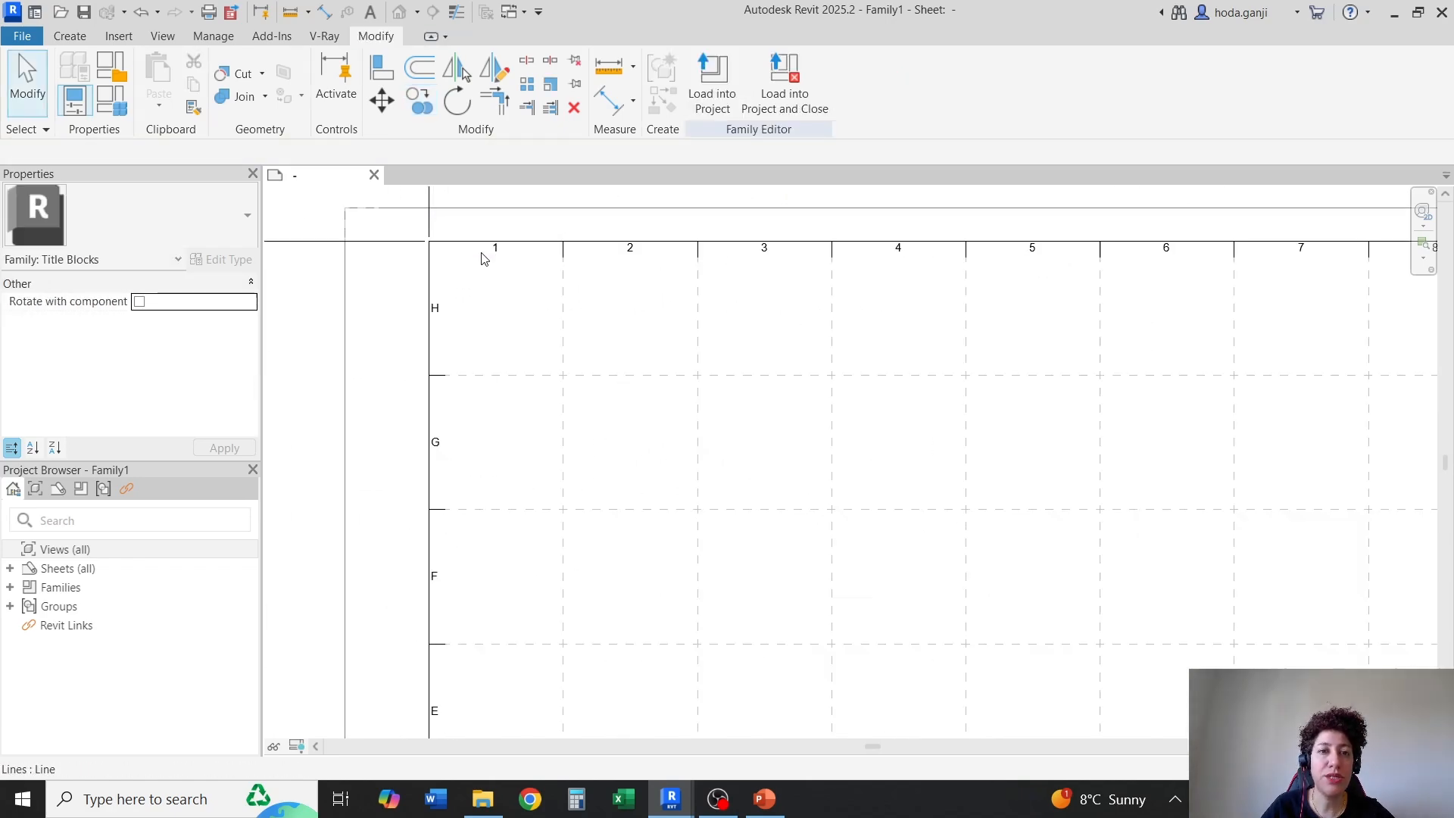
left_click(573, 325)
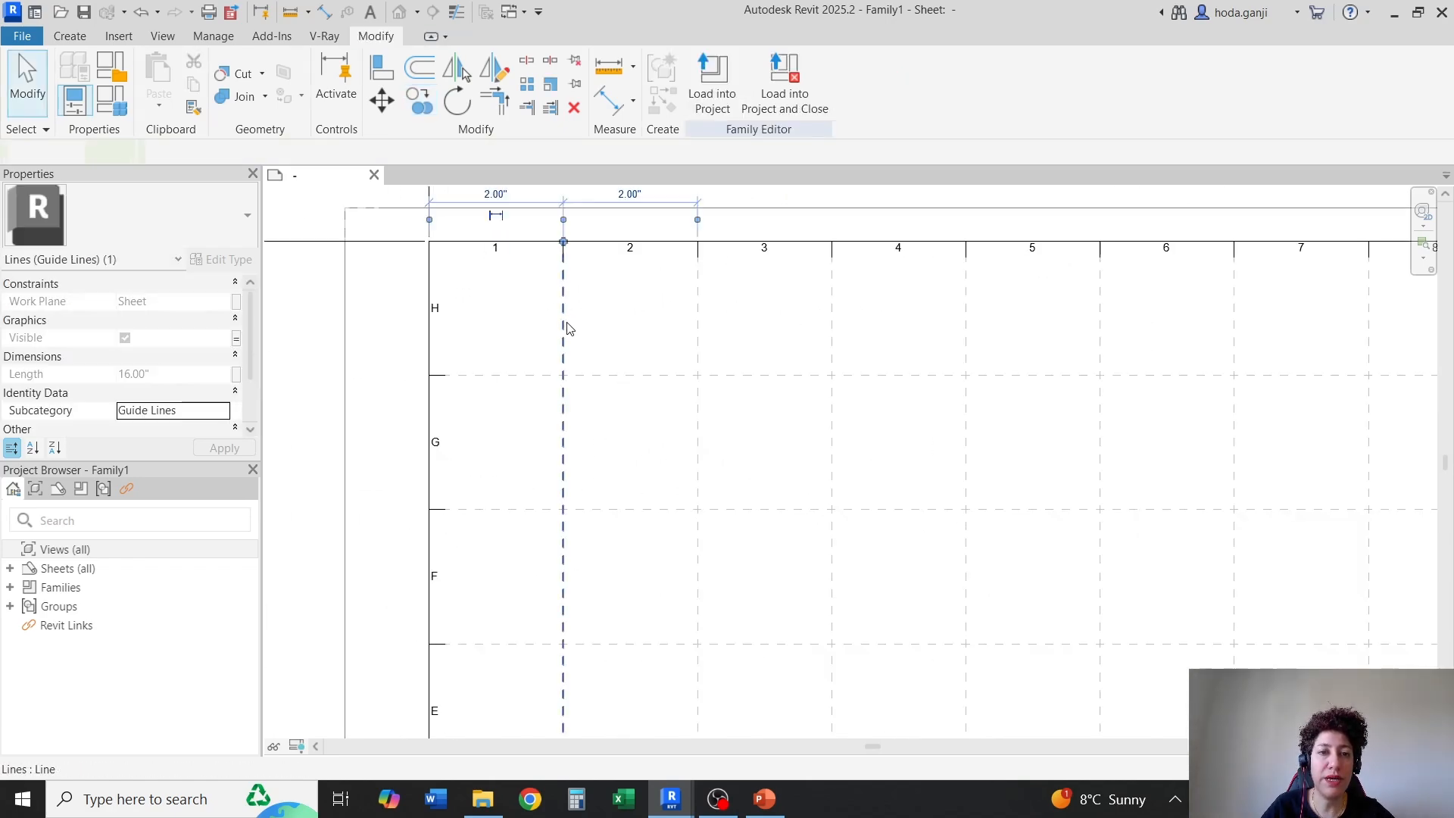
left_click(237, 338)
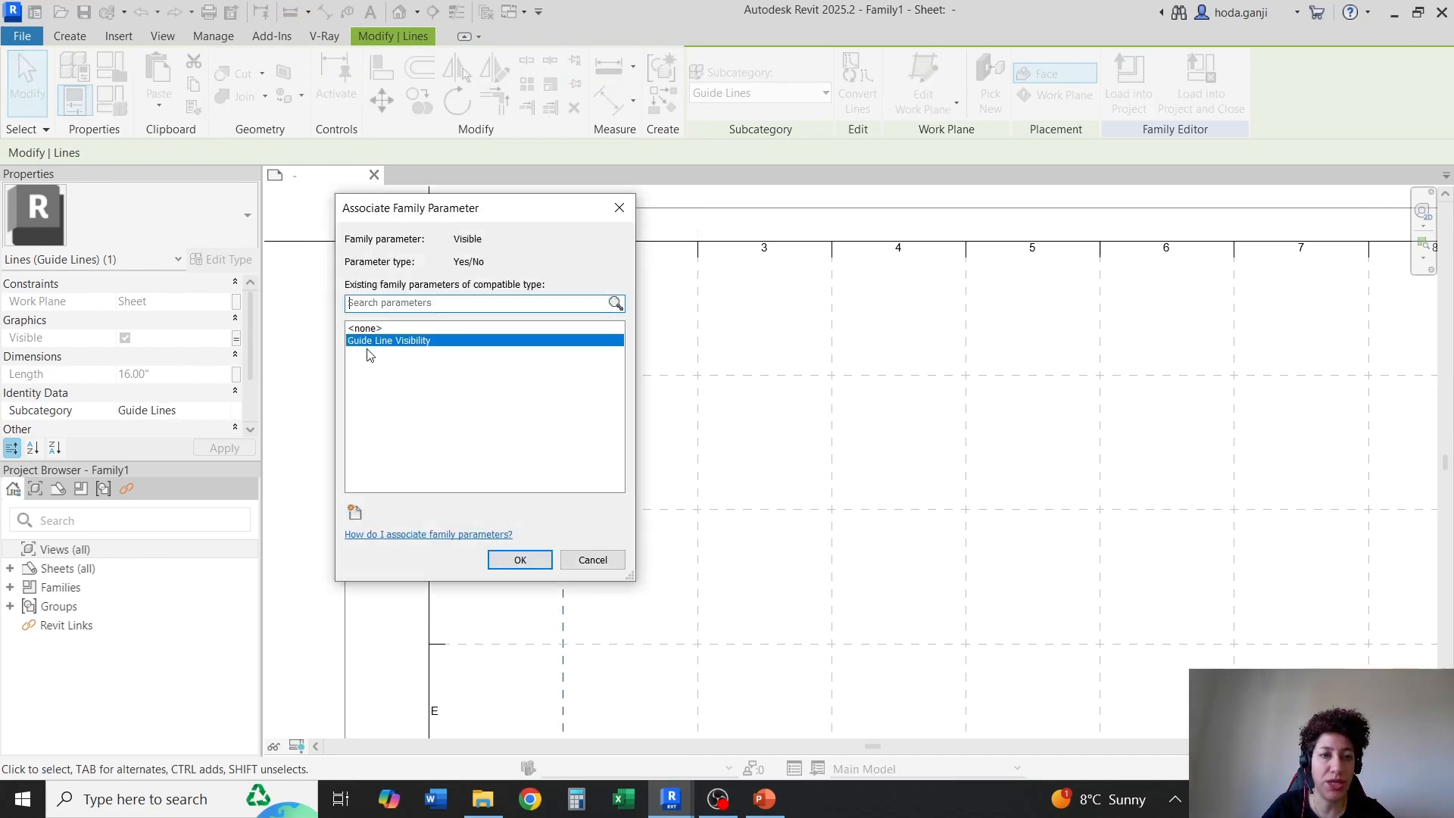
key("Return")
left_click(602, 368)
scroll(497, 256, "down", 3)
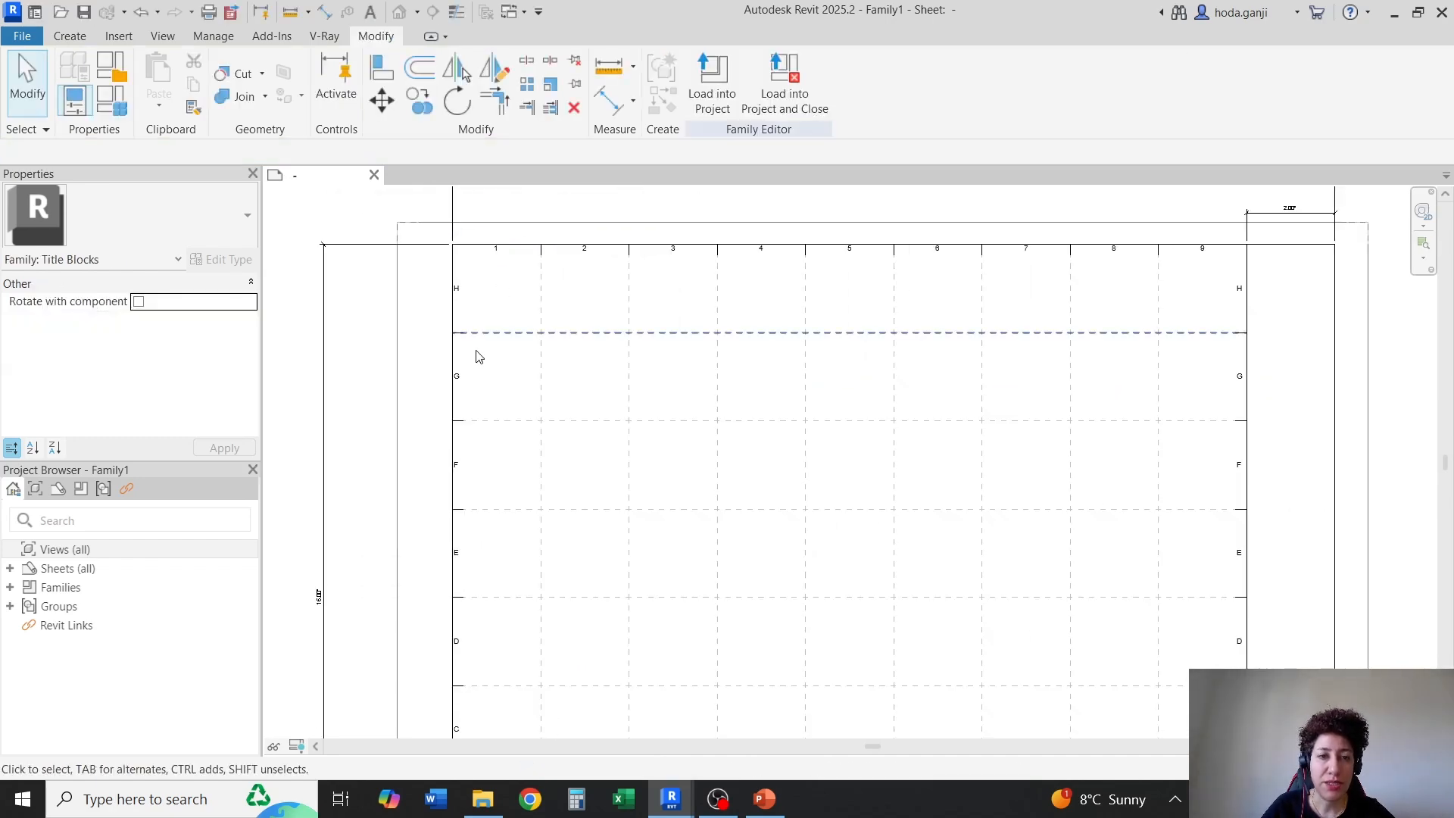
scroll(480, 276, "down", 2)
middle_click_drag(480, 275, 477, 204)
scroll(463, 701, "up", 2)
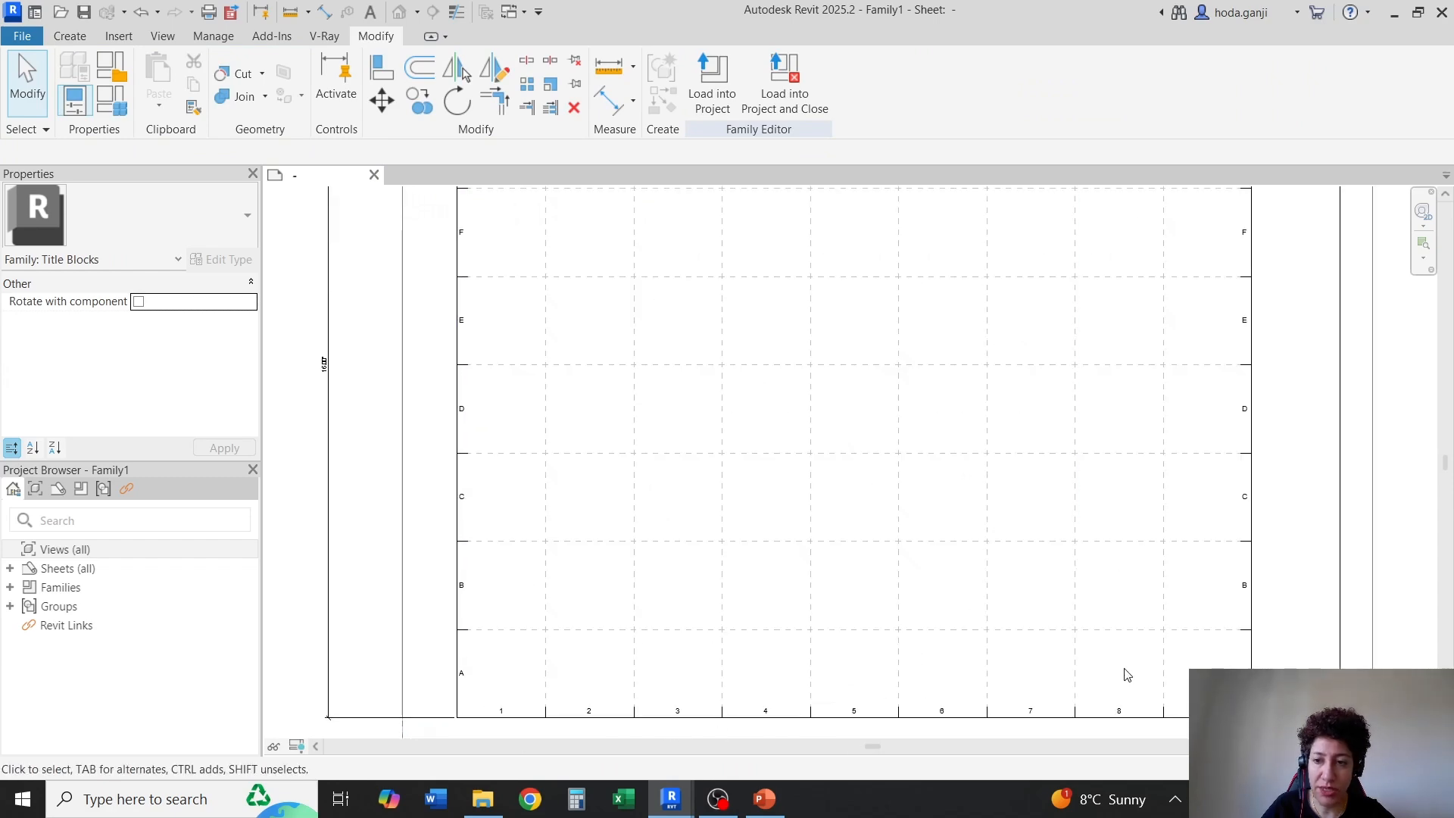
scroll(545, 588, "down", 3)
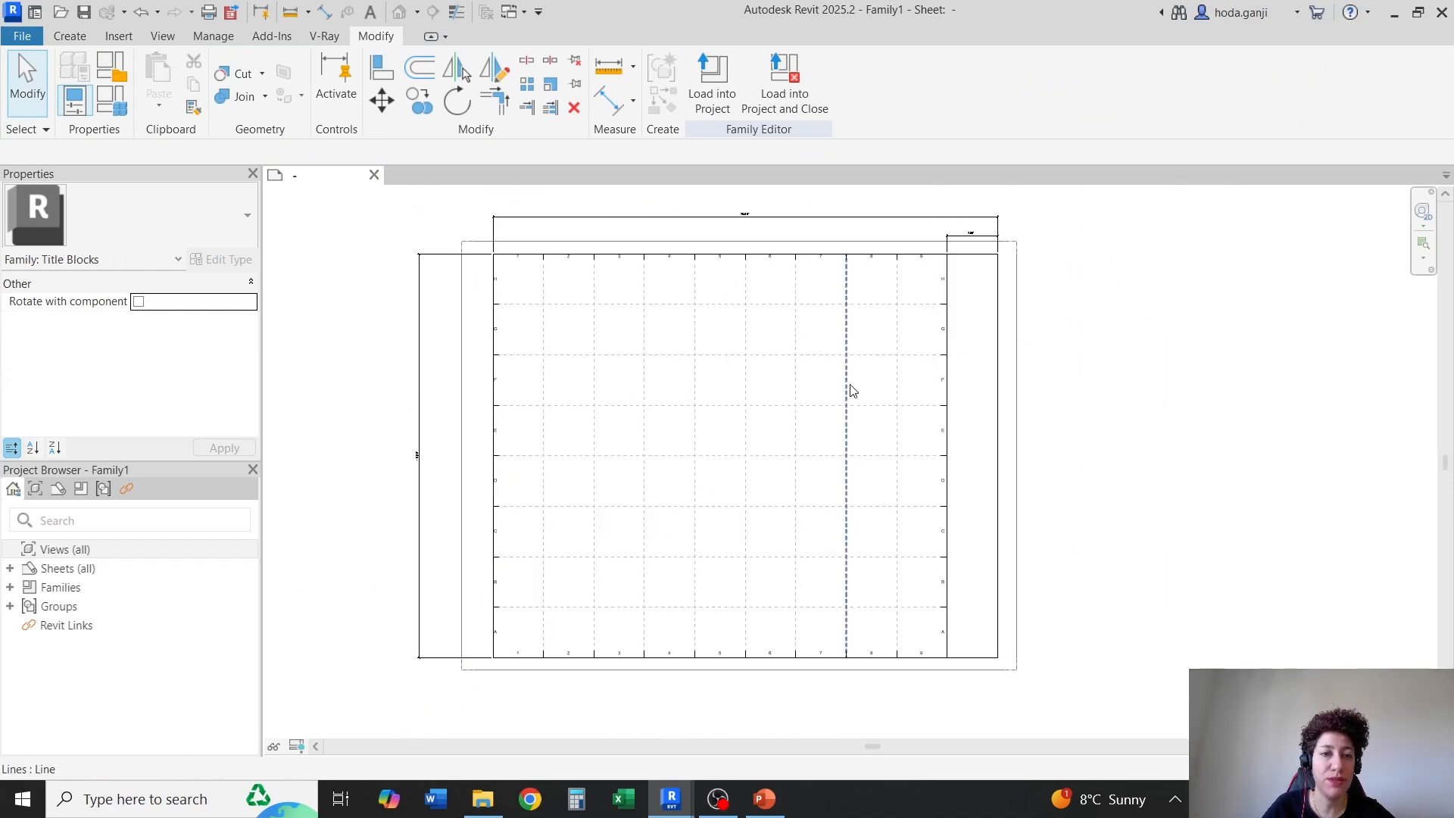
Draw a horizontal line in the Medium Lines subcategory across the title strip, offset 0.25" above the bottom border
scroll(886, 682, "up", 5)
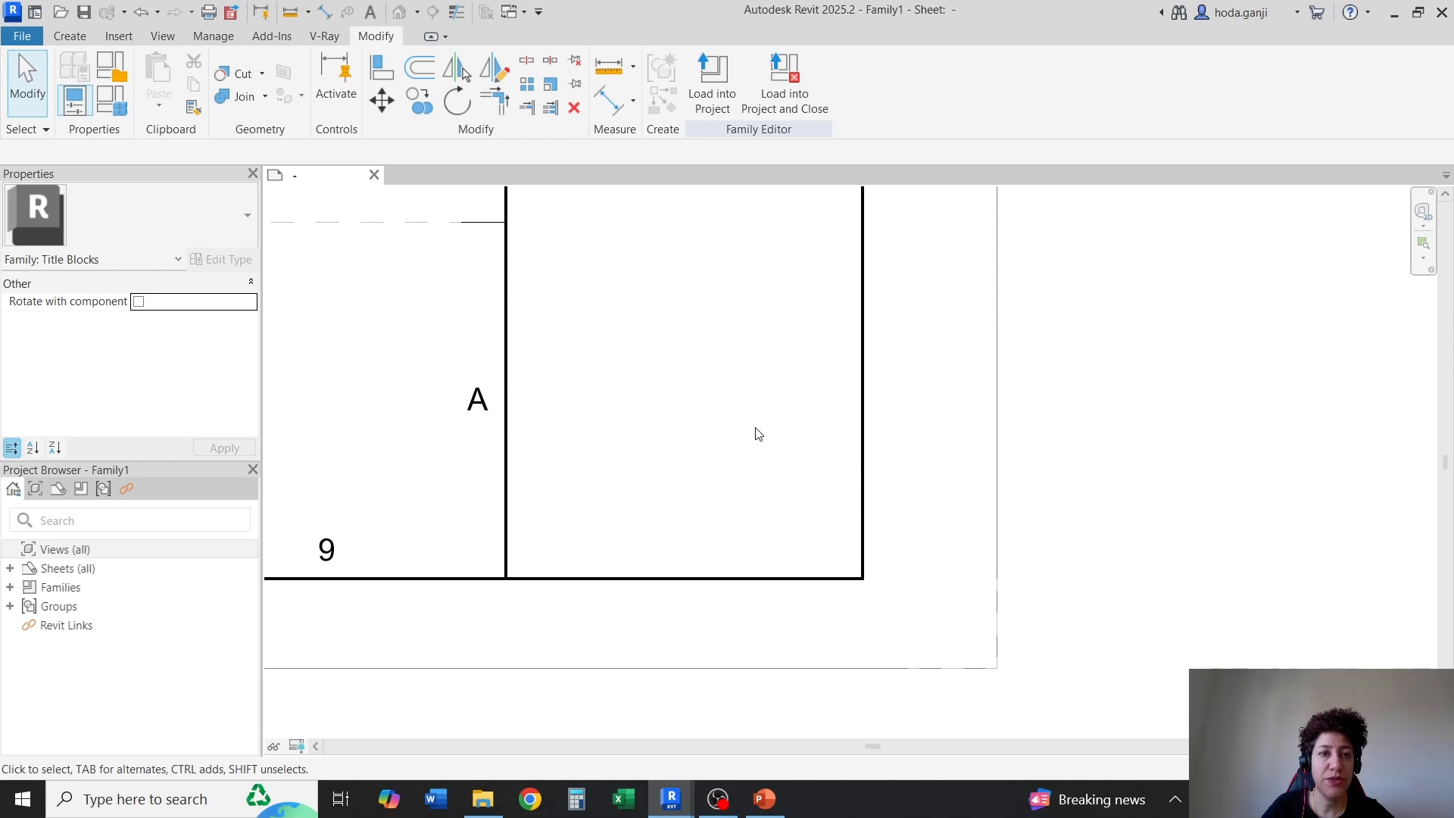
left_click(69, 36)
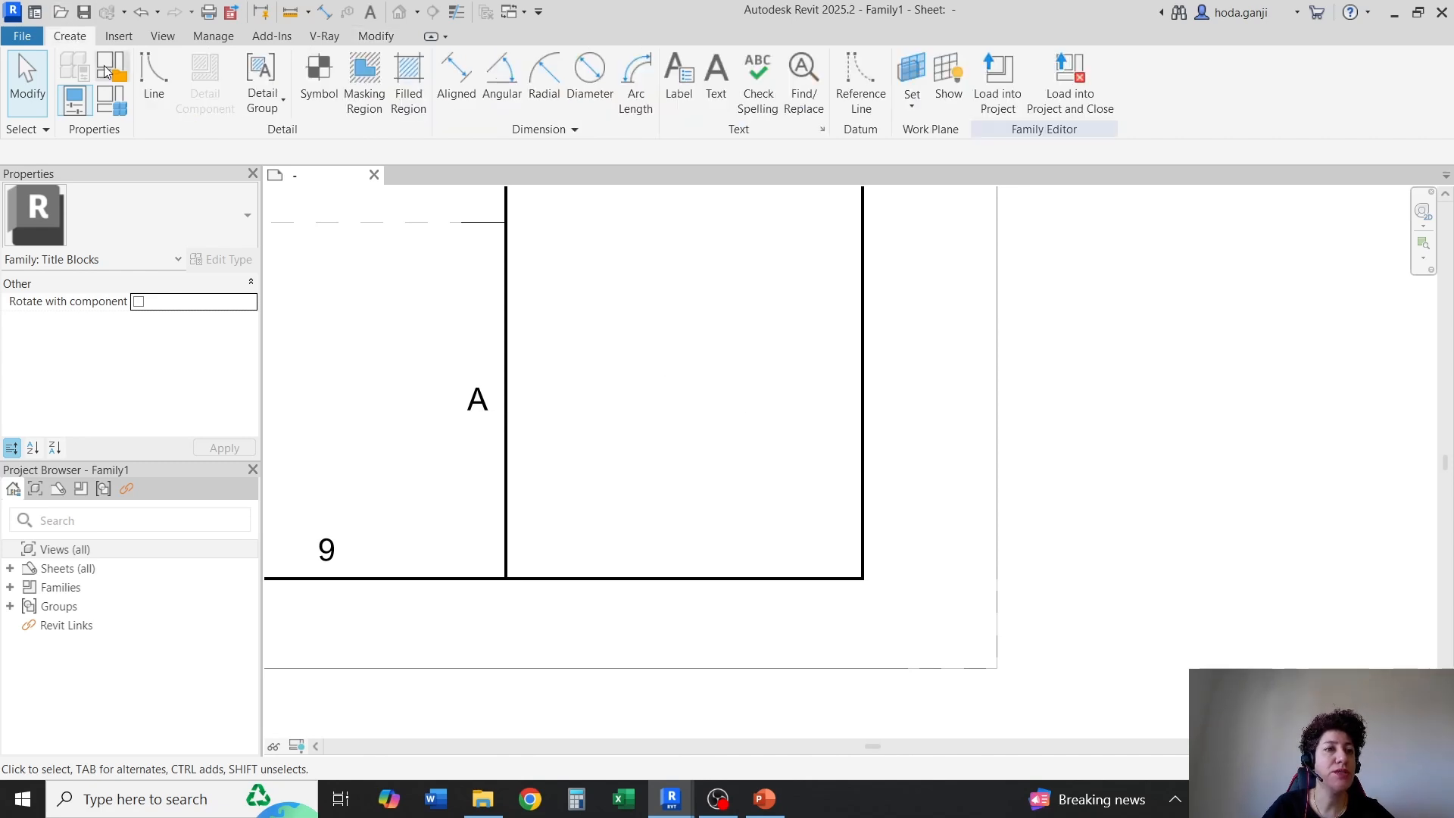
left_click(153, 71)
left_click(929, 89)
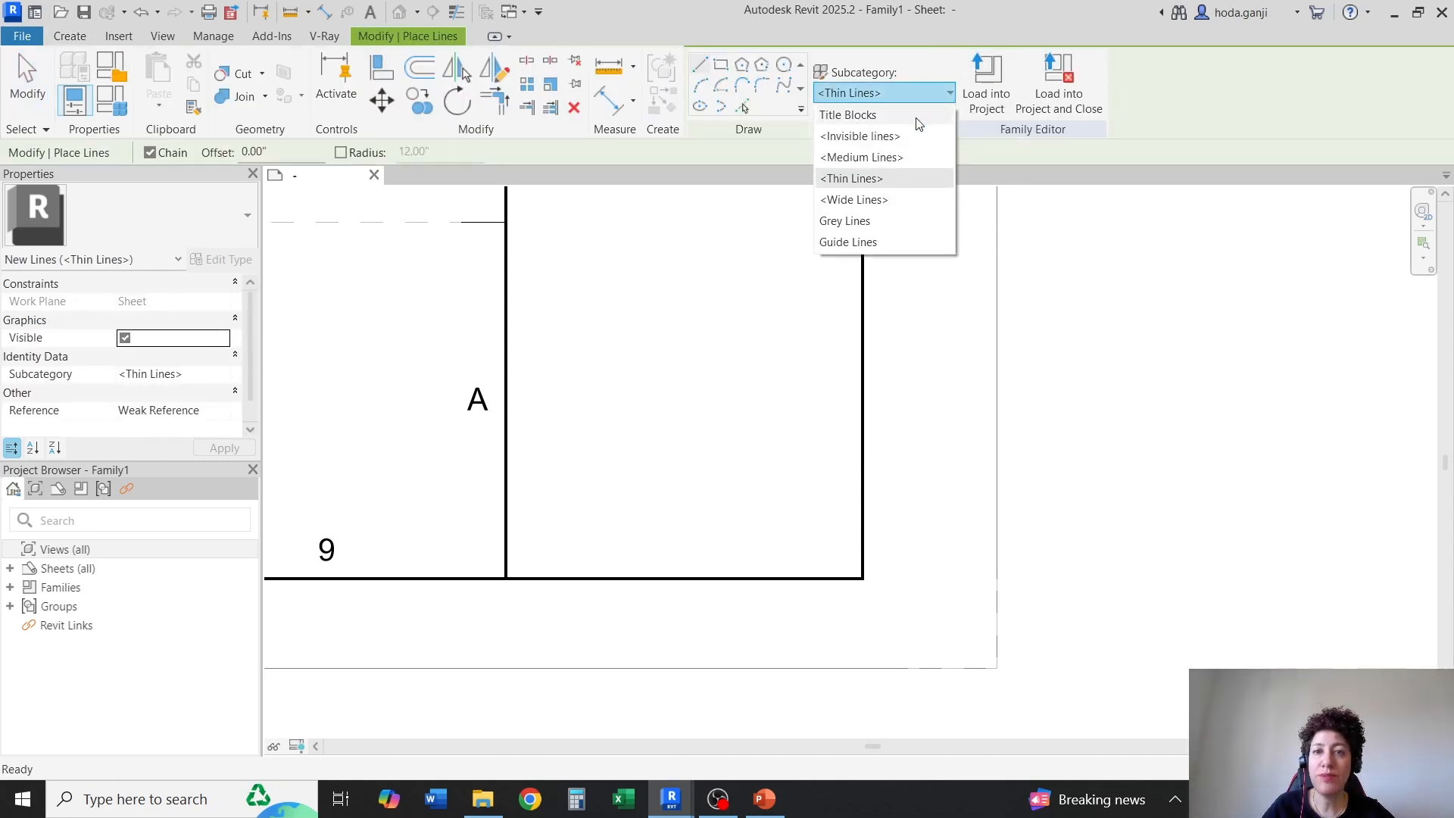
left_click(909, 158)
scroll(629, 412, "up", 2)
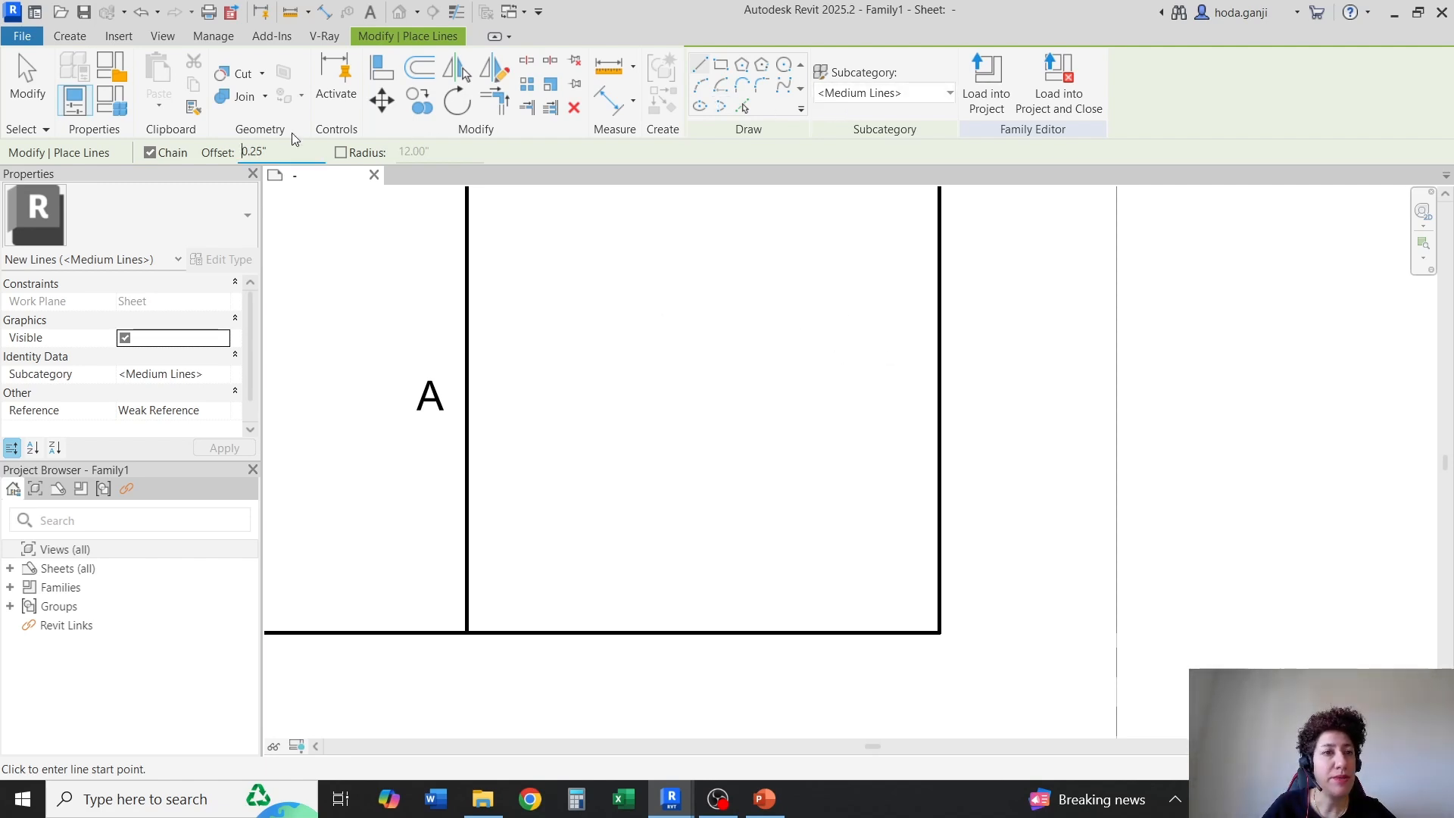
left_click(940, 632)
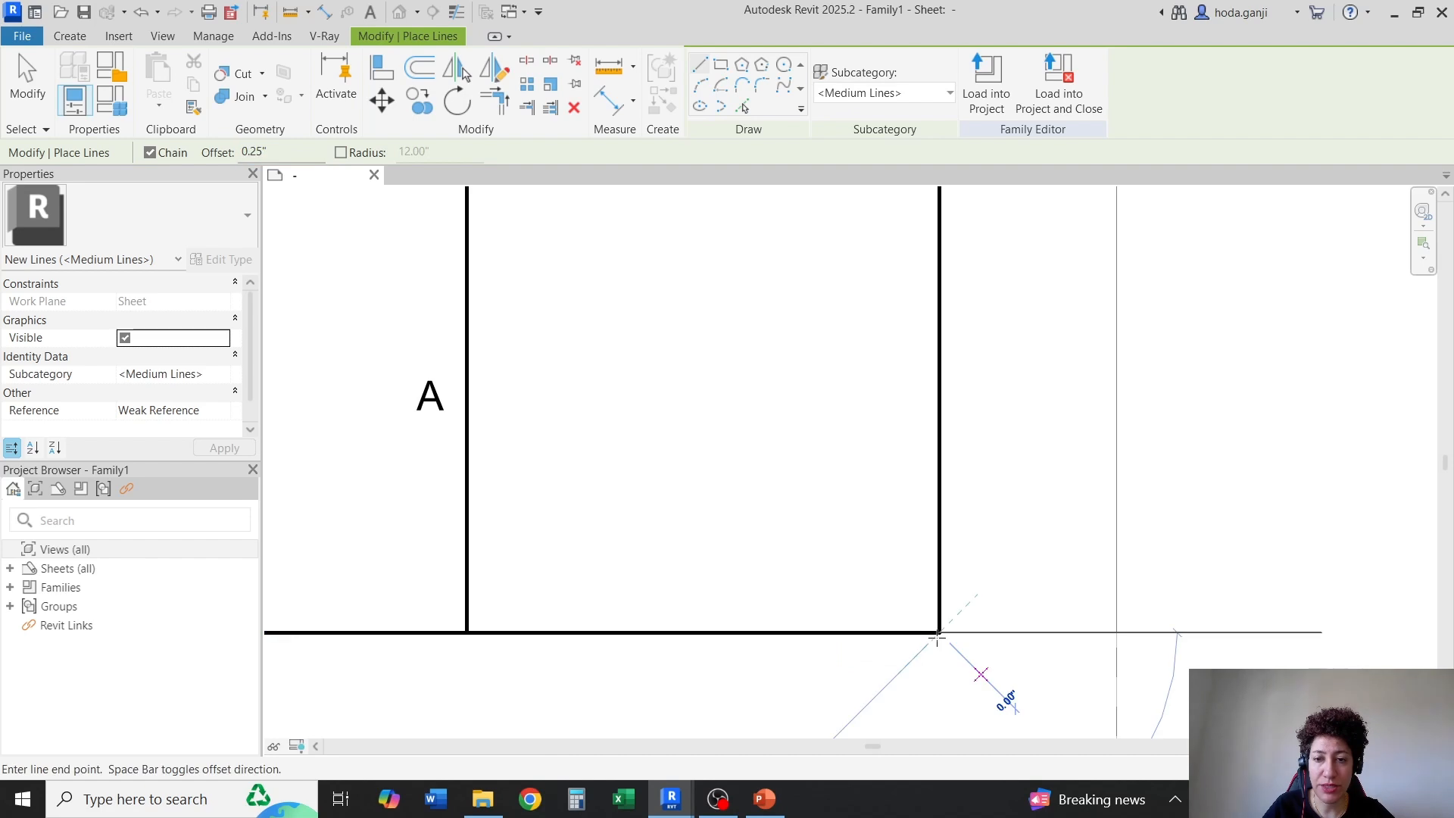
left_click(467, 632)
key("Escape")
key("Escape")
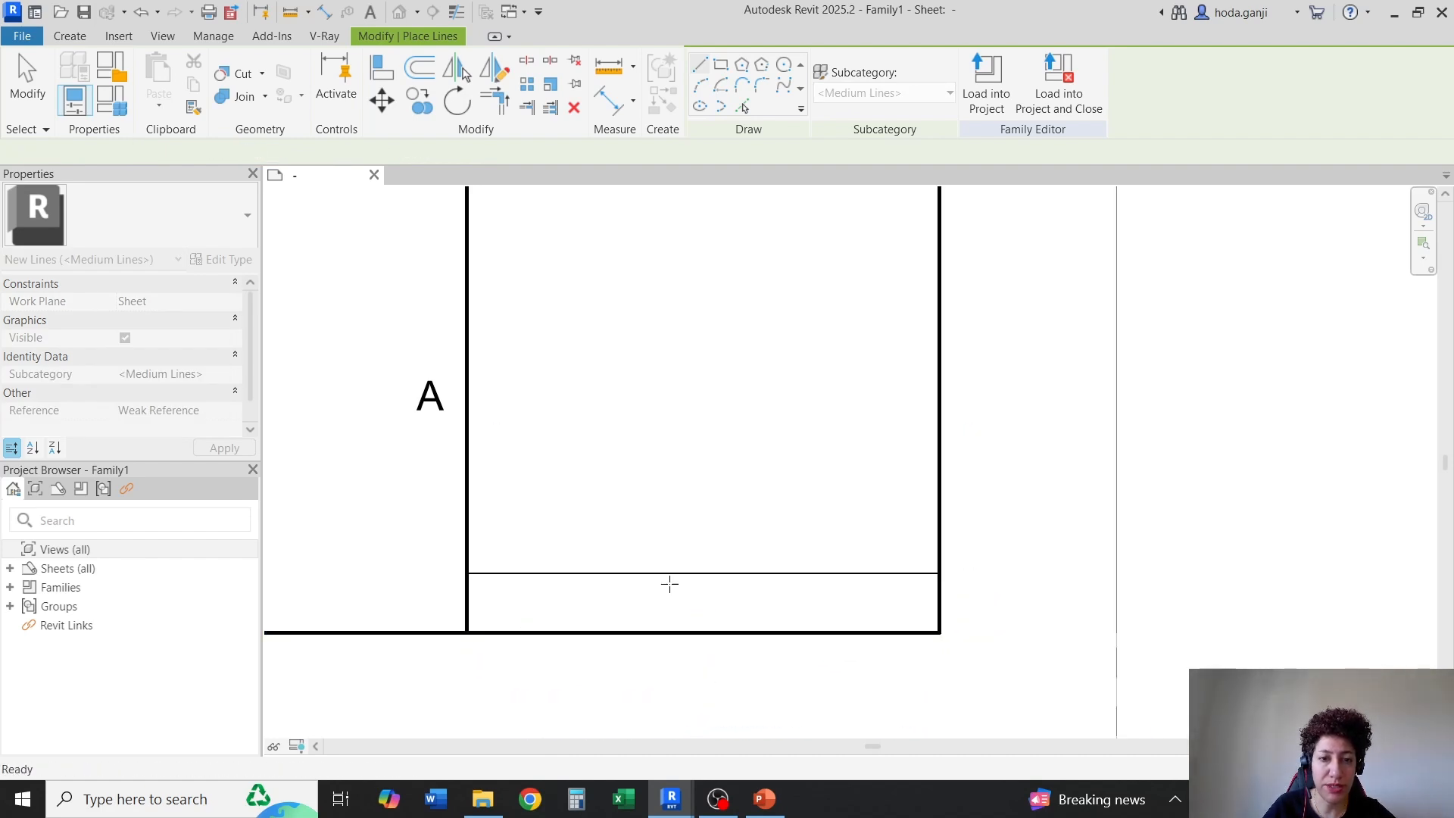
Copy the title strip's horizontal line 0.5" upward
scroll(686, 611, "down", 3)
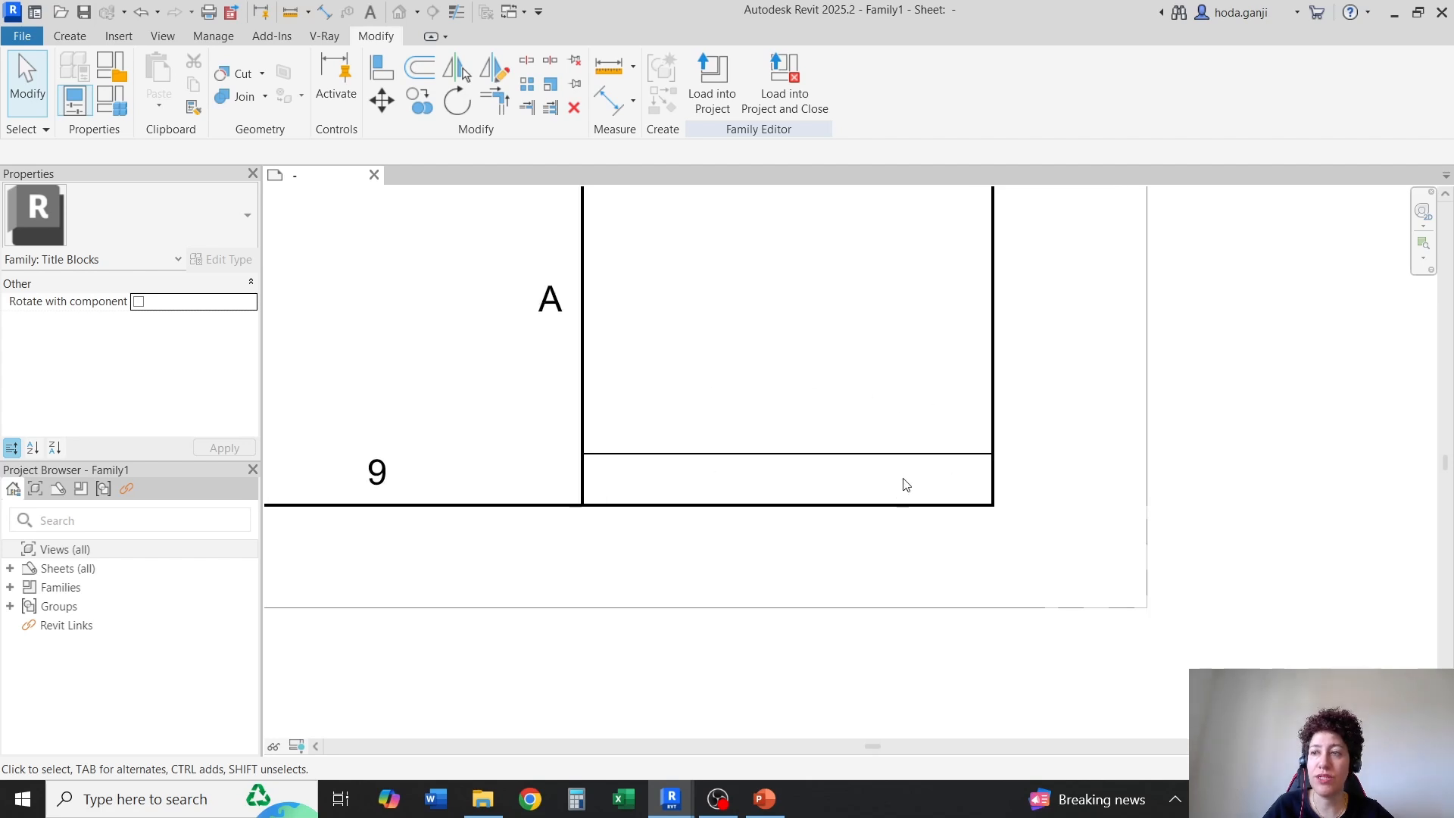
scroll(902, 481, "up", 2)
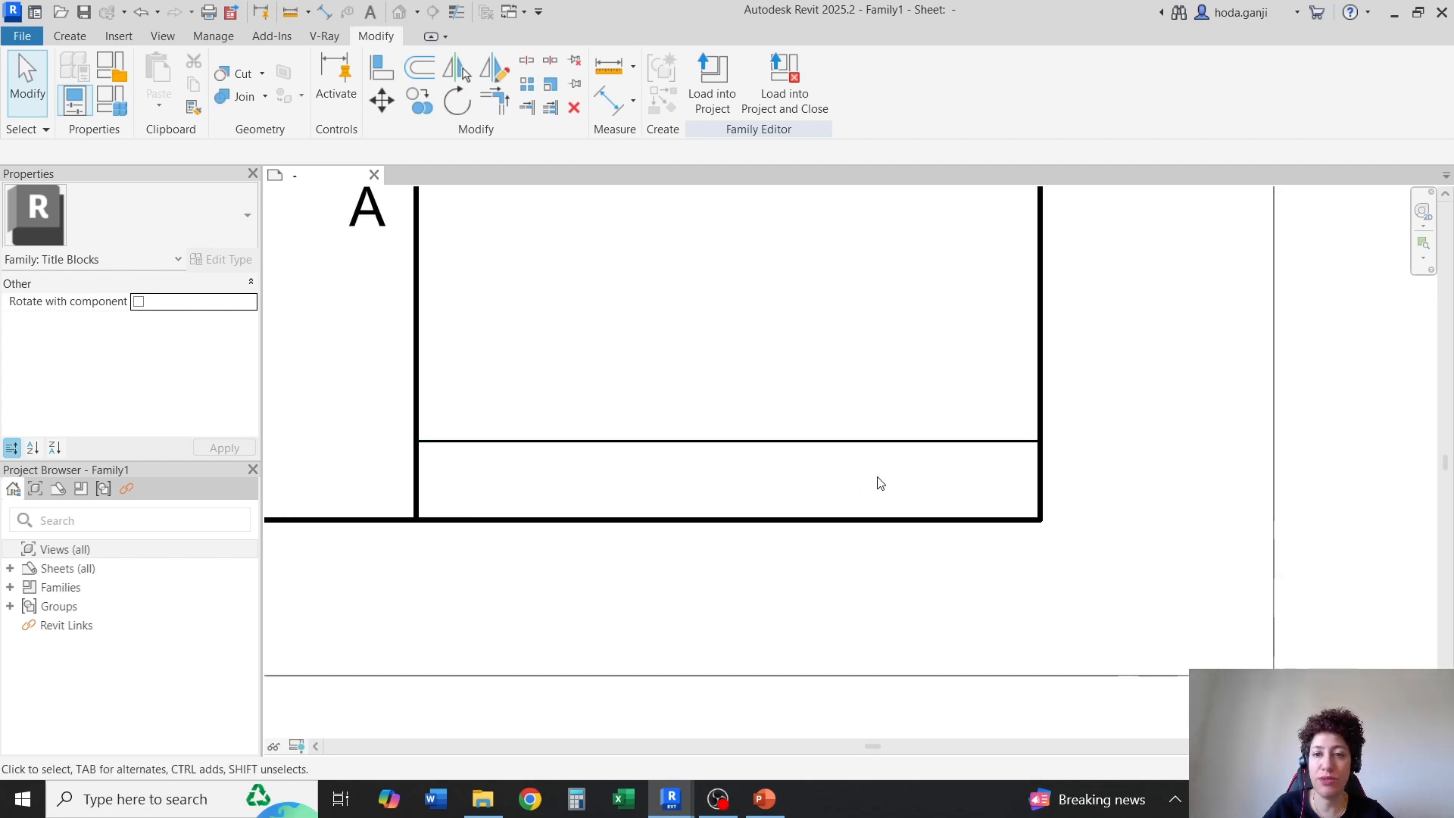
scroll(877, 482, "down", 2)
left_click(720, 467)
scroll(712, 549, "down", 1)
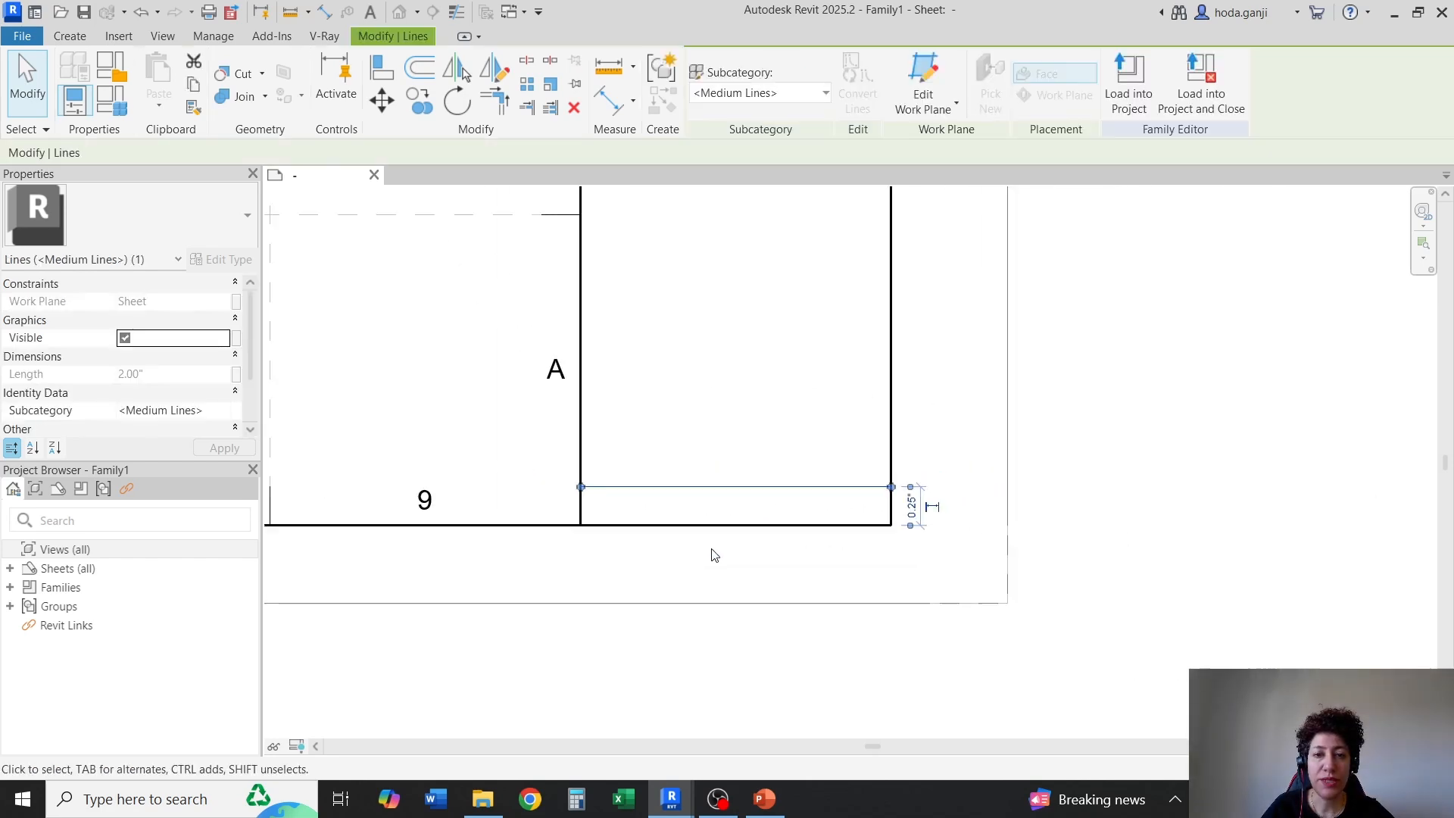
scroll(834, 449, "up", 1)
left_click(419, 113)
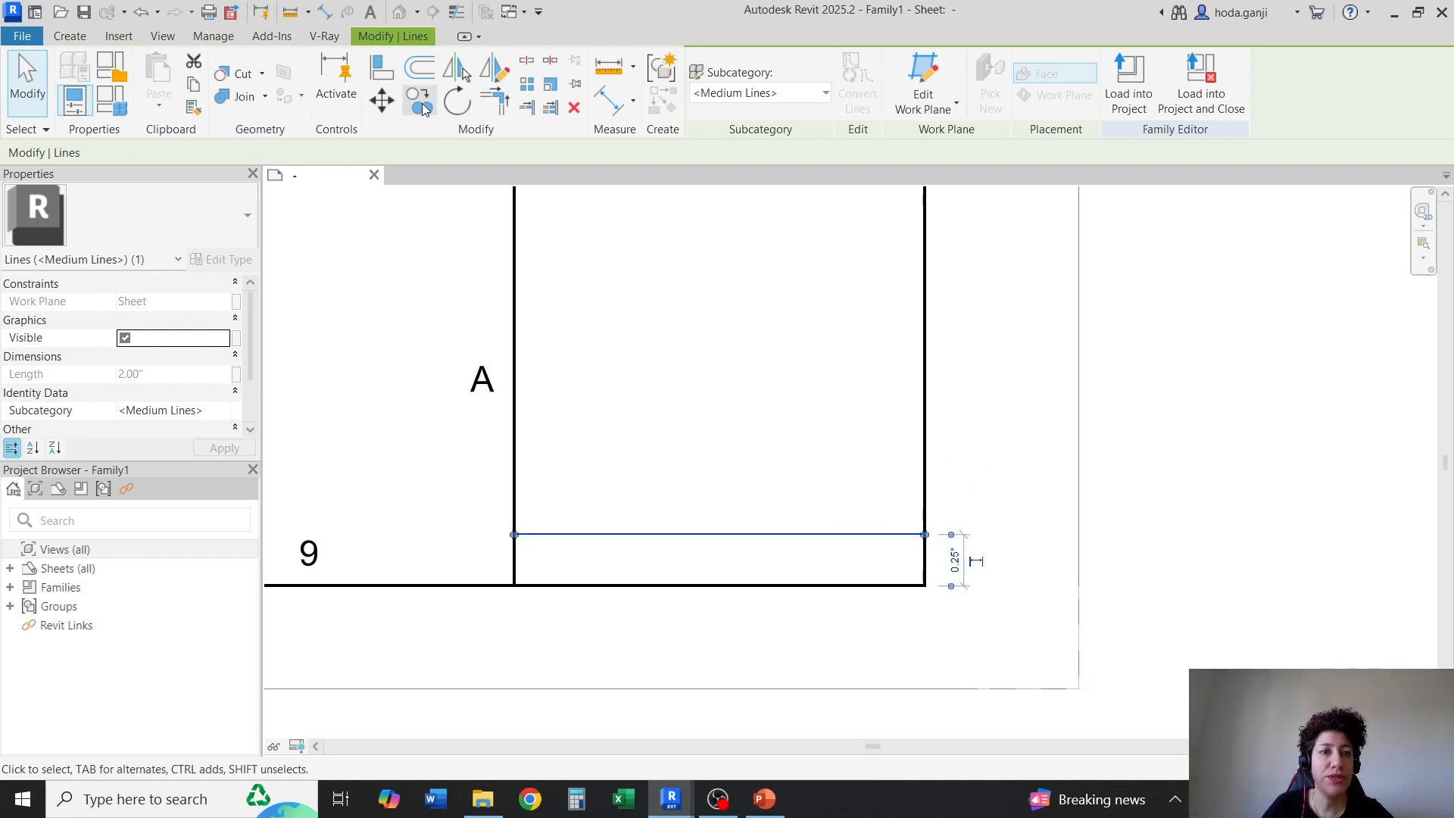
left_click(925, 535)
type(".5")
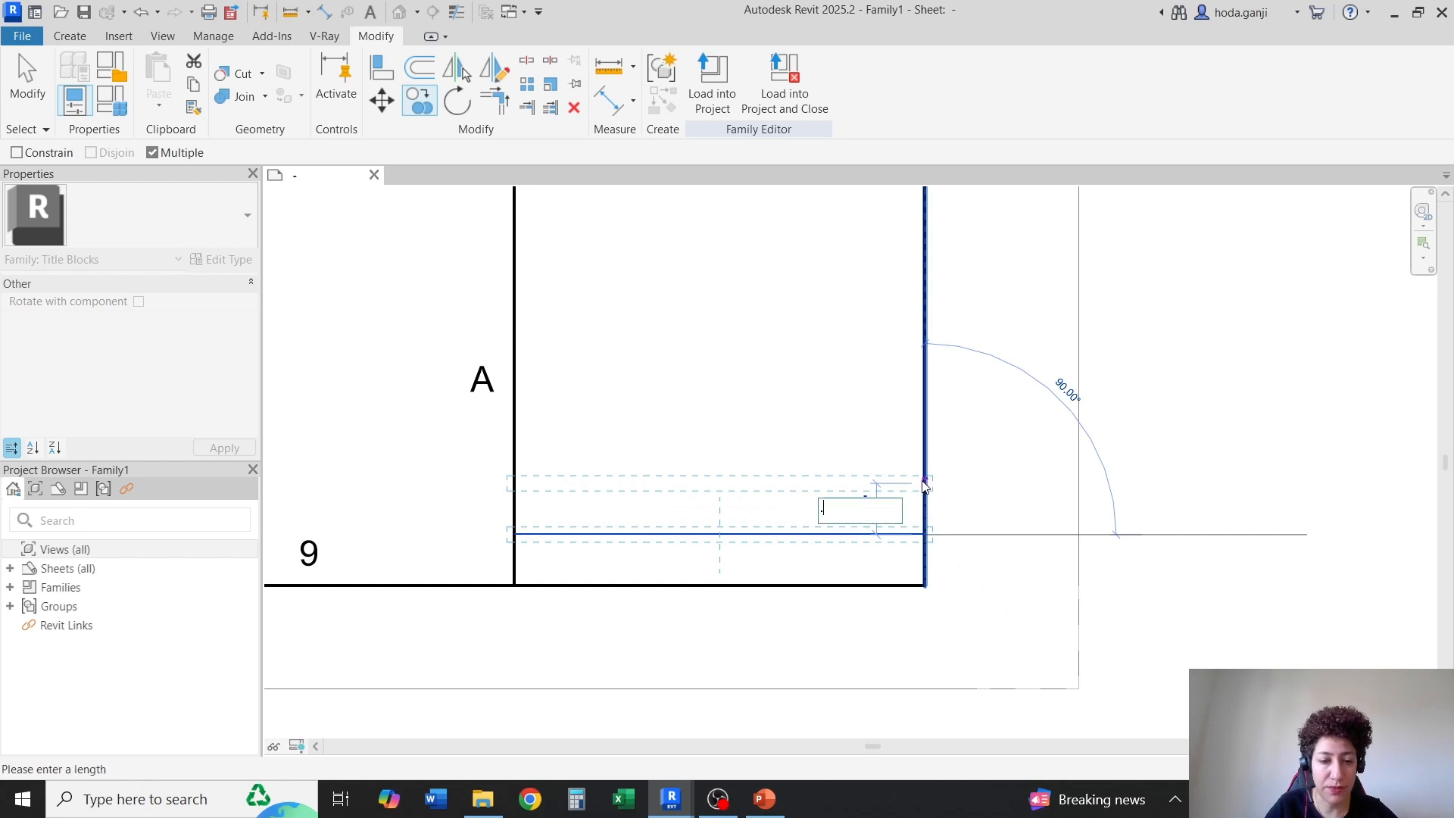
key("Return")
key("Escape")
key("Escape")
Copy the title strip's upper horizontal line upward five times at 0.25" spacing
scroll(731, 605, "down", 2)
scroll(793, 442, "up", 2)
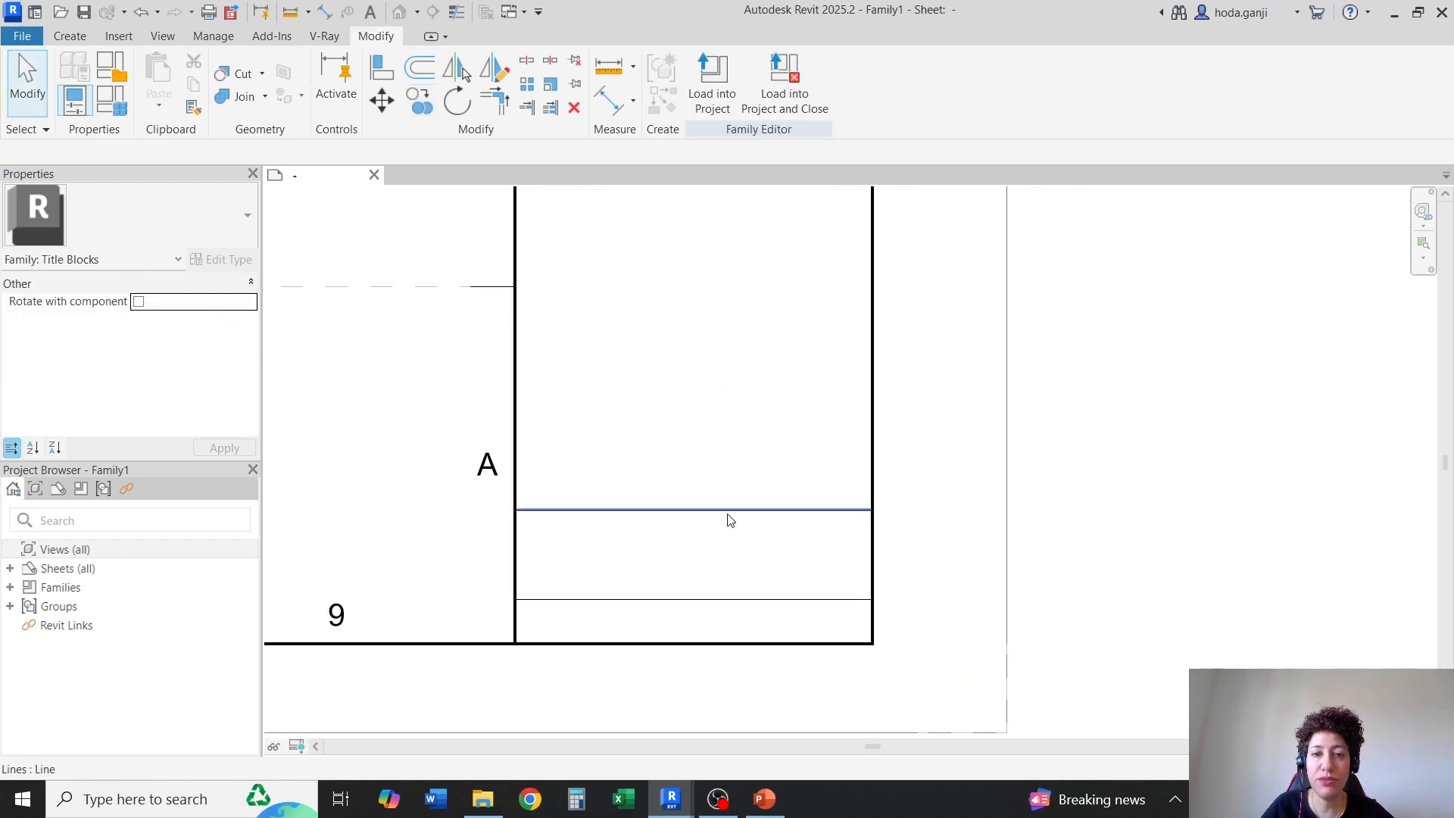
left_click(729, 512)
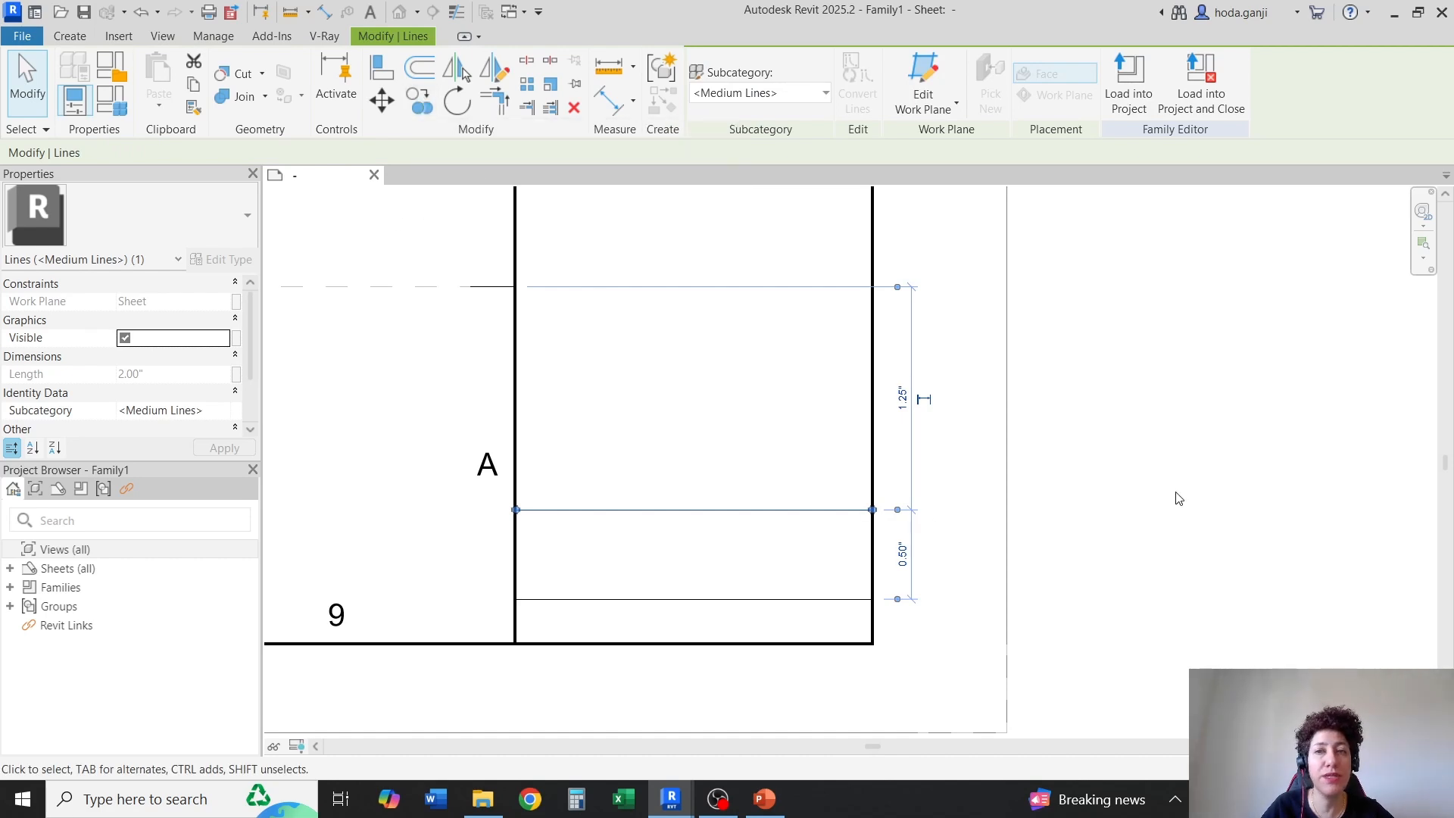
left_click(432, 106)
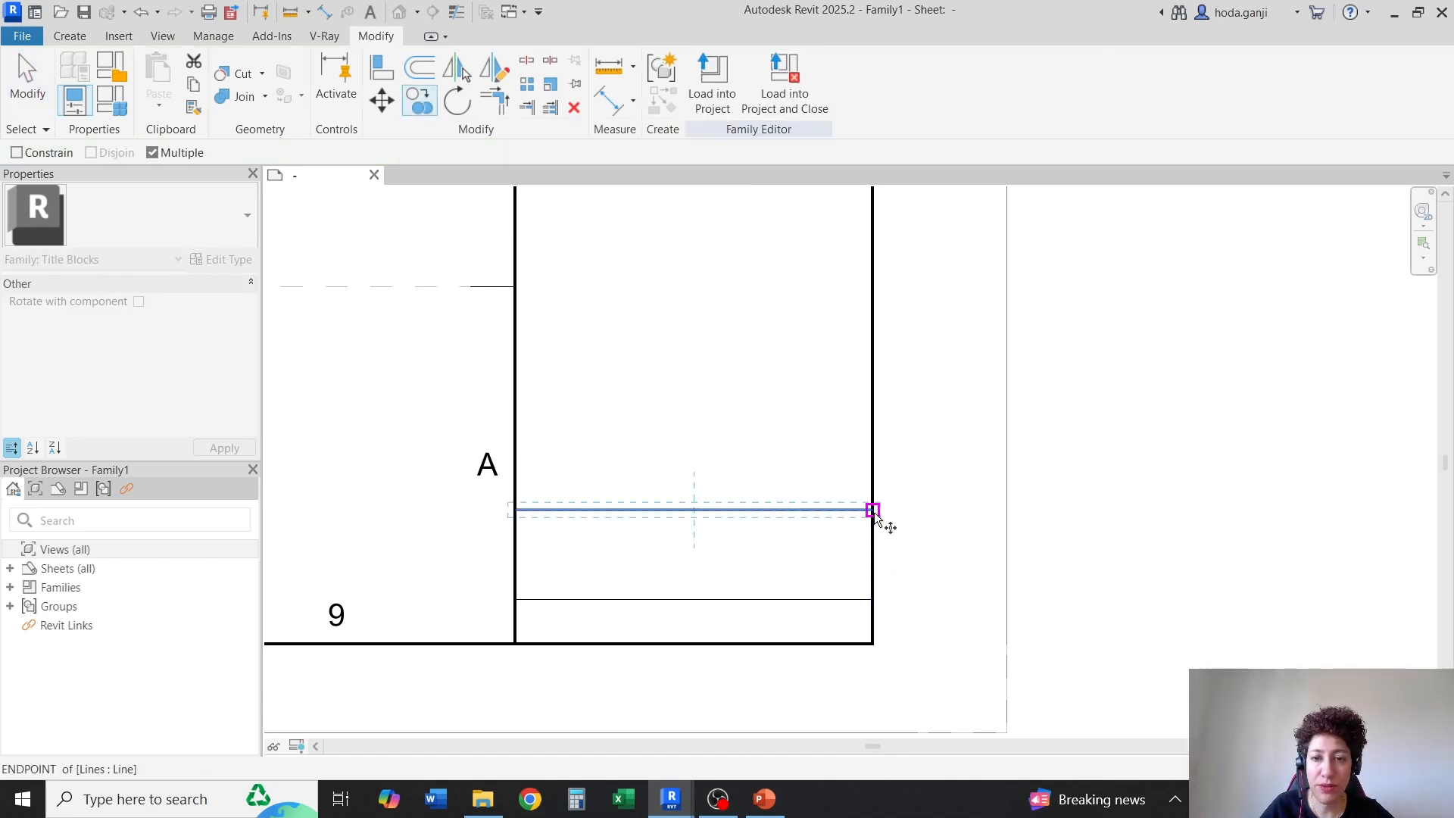
left_click(873, 509)
left_click(878, 465)
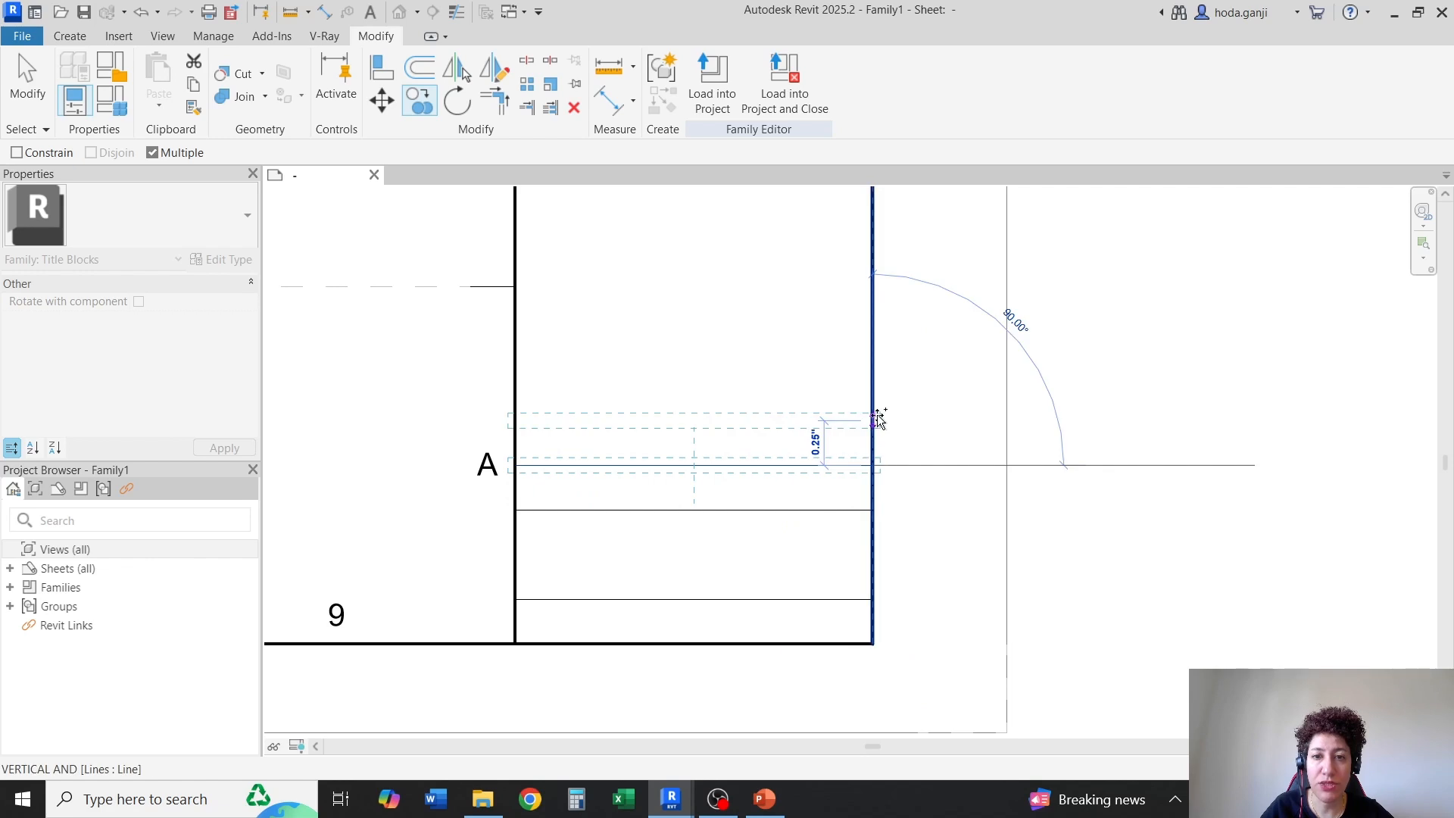
left_click(878, 420)
left_click(875, 377)
left_click(876, 331)
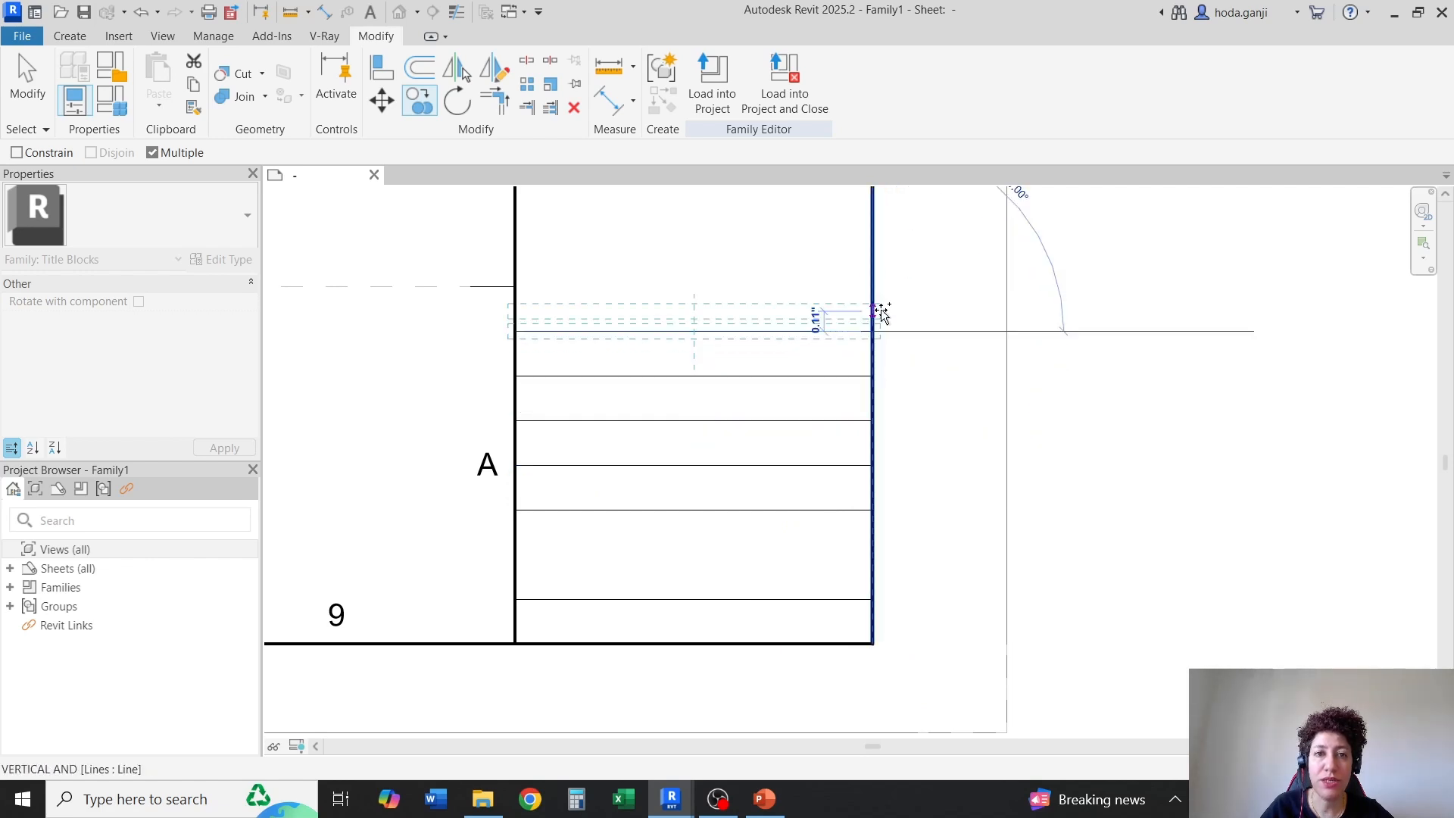
left_click(875, 285)
key("Escape")
key("Escape")
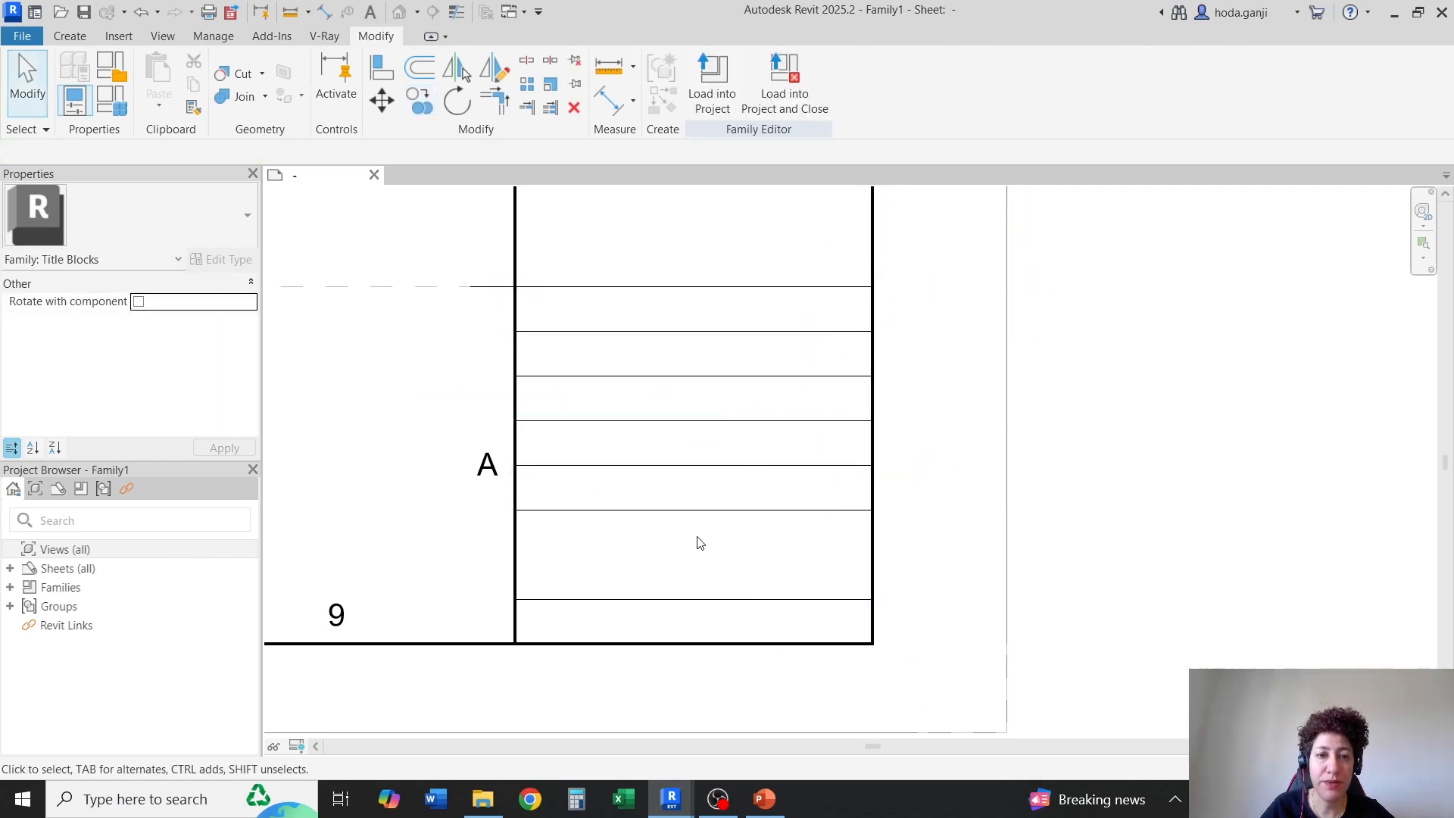
Draw a vertical Medium Lines line through the middle of the five 0.25" rows to split them into two columns
scroll(661, 567, "up", 1)
scroll(639, 523, "down", 1)
scroll(462, 271, "up", 1)
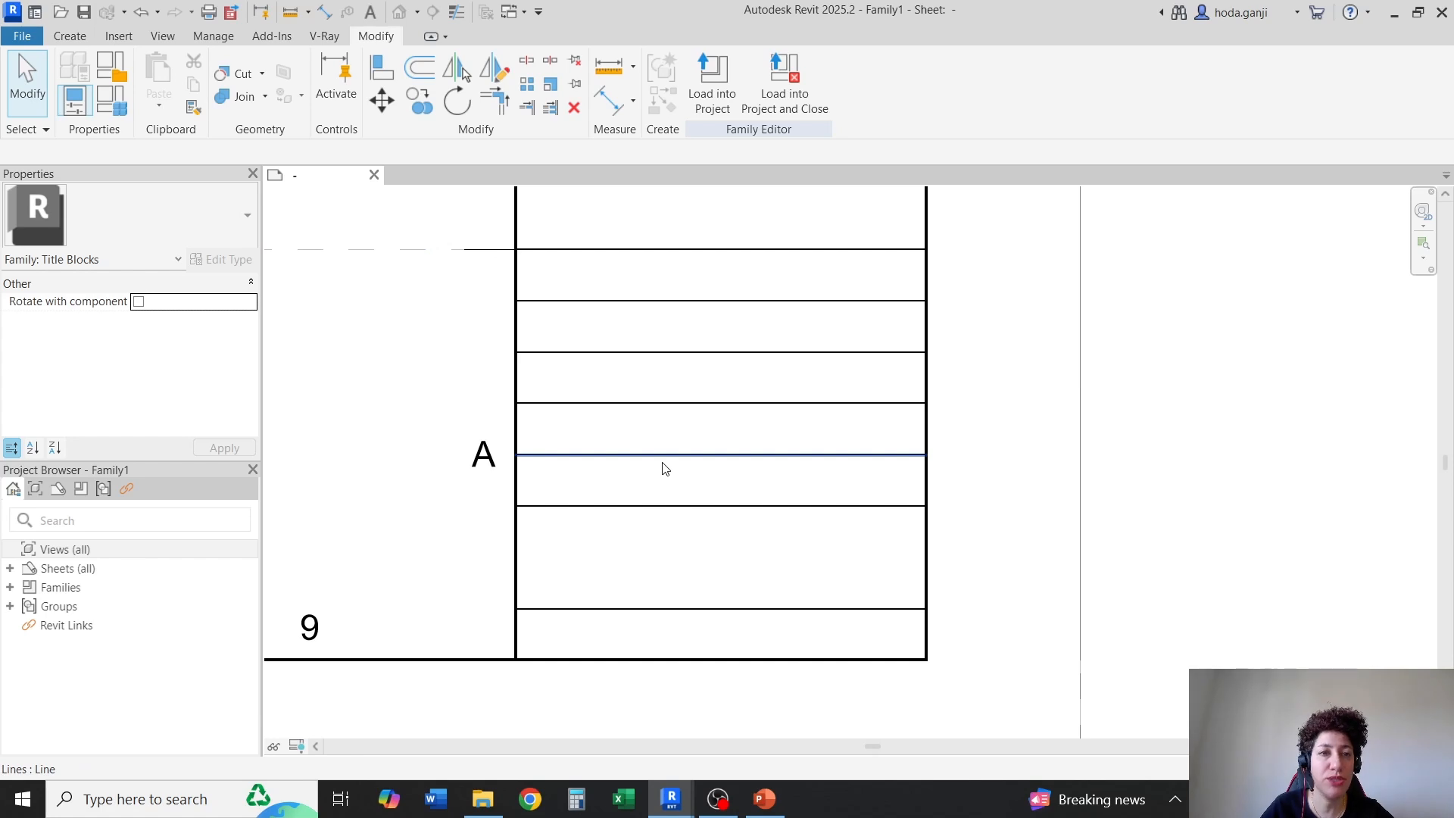
scroll(724, 504, "down", 1)
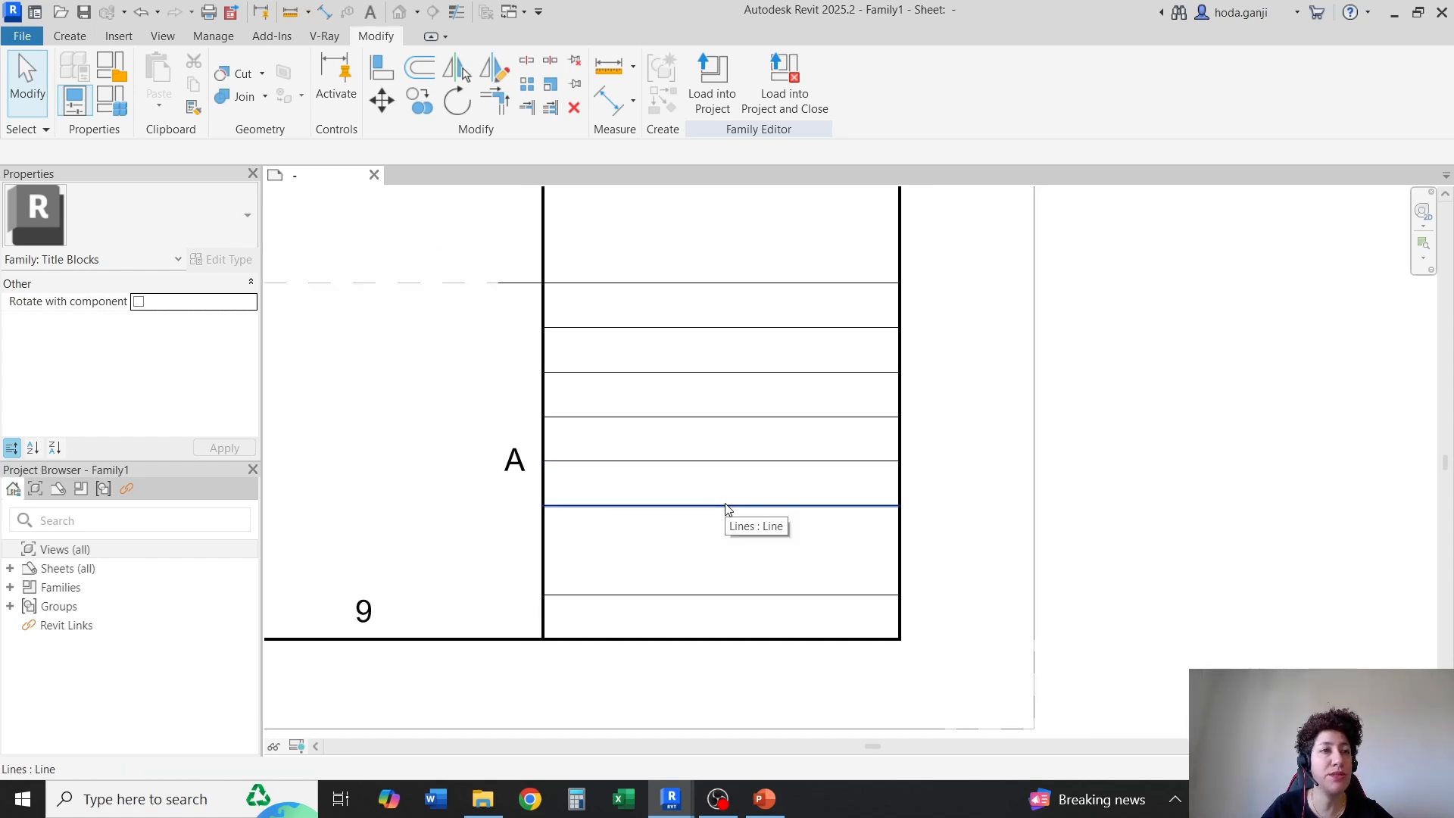
left_click(67, 38)
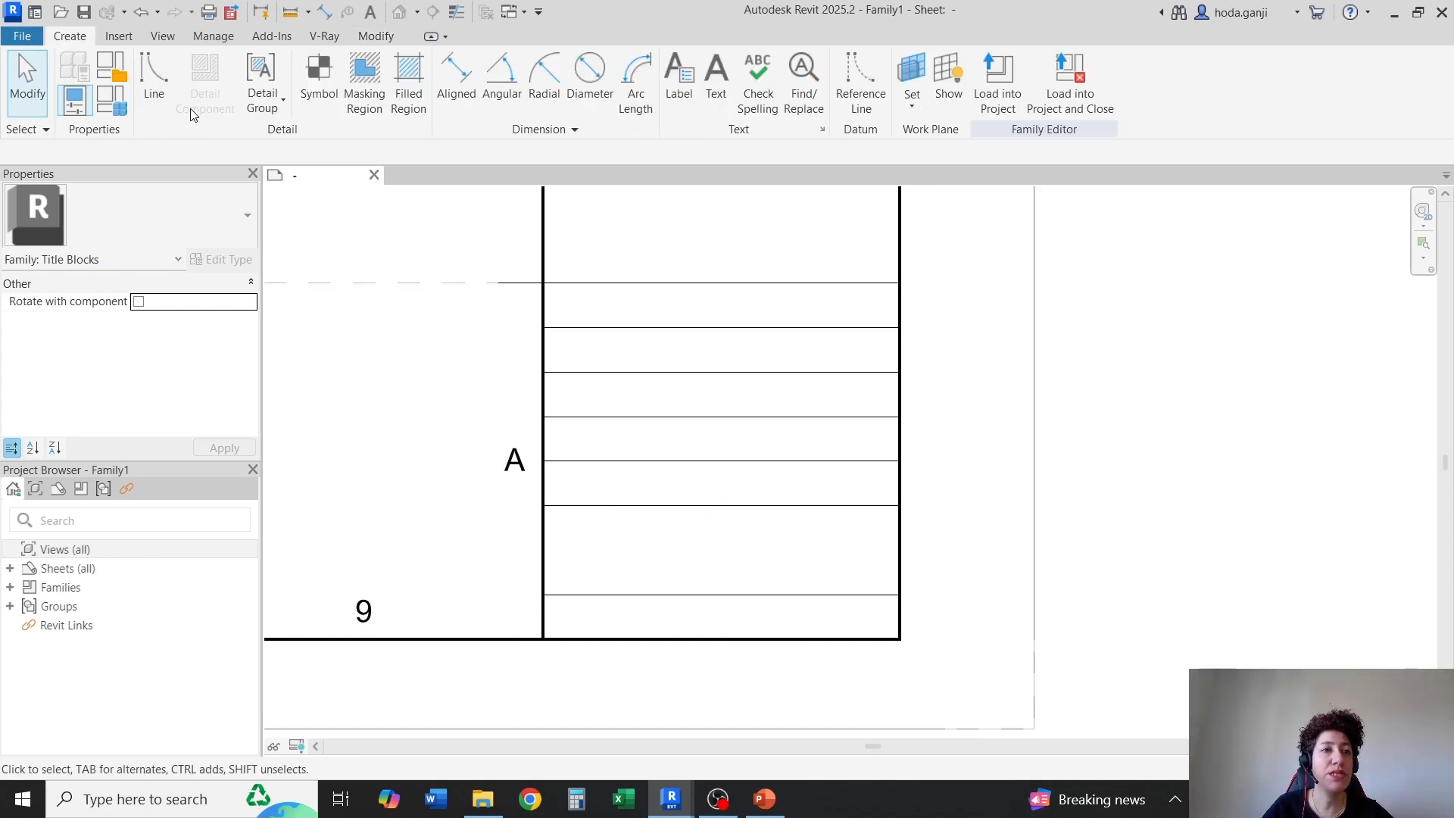
left_click(154, 83)
left_click(721, 505)
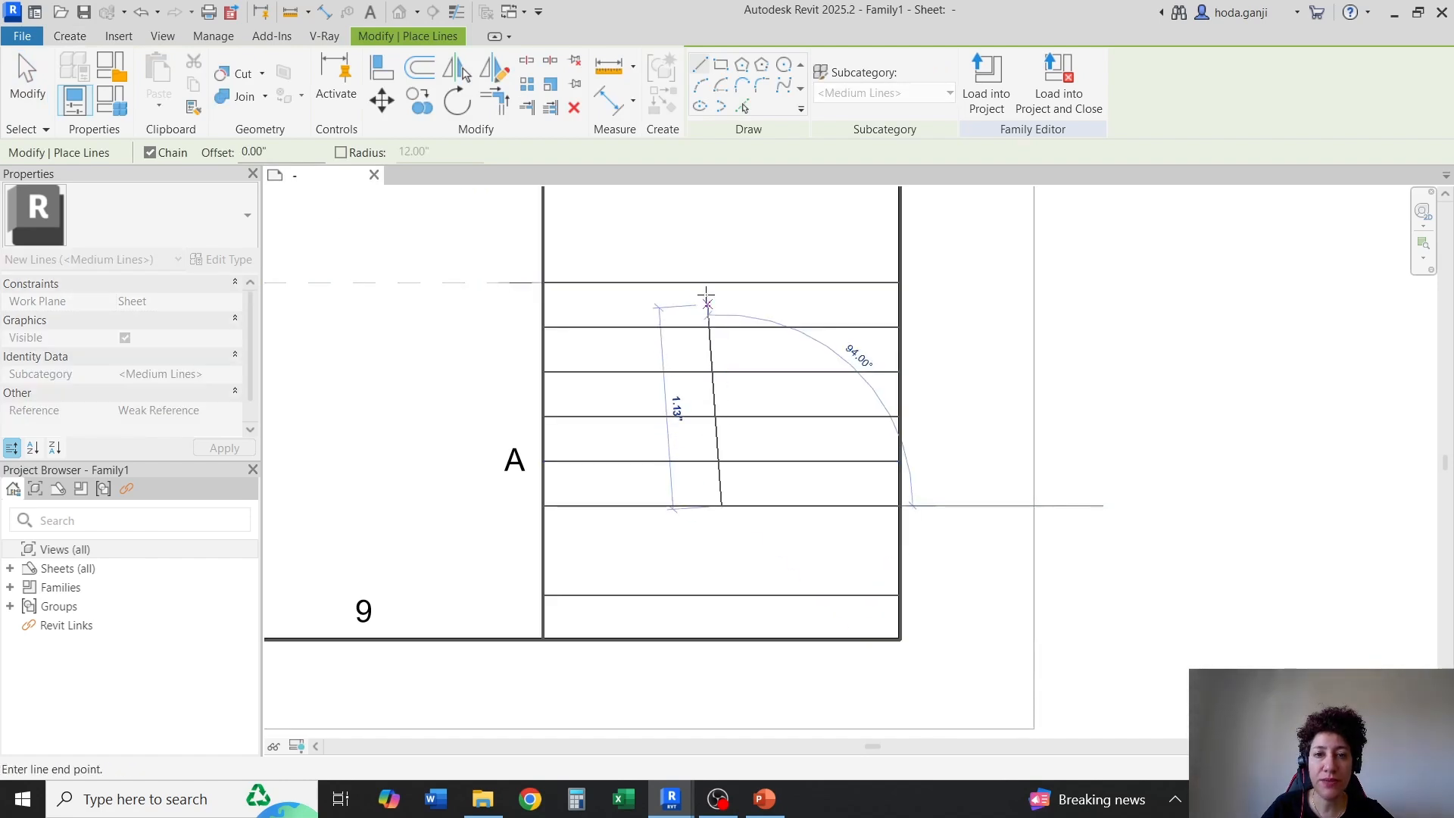
left_click(721, 282)
key("Escape")
key("Escape")
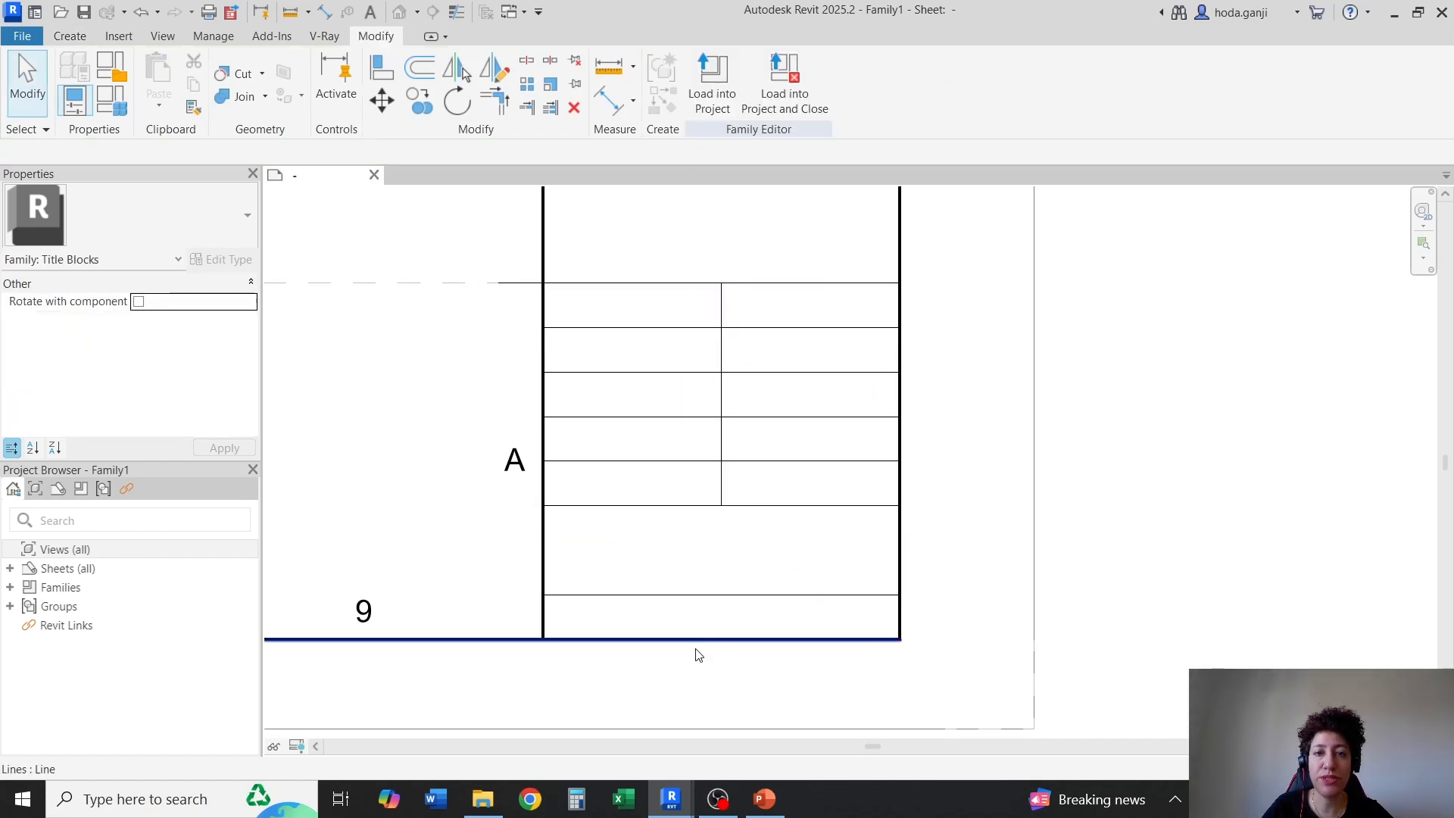
scroll(611, 678, "up", 1)
scroll(568, 678, "up", 3)
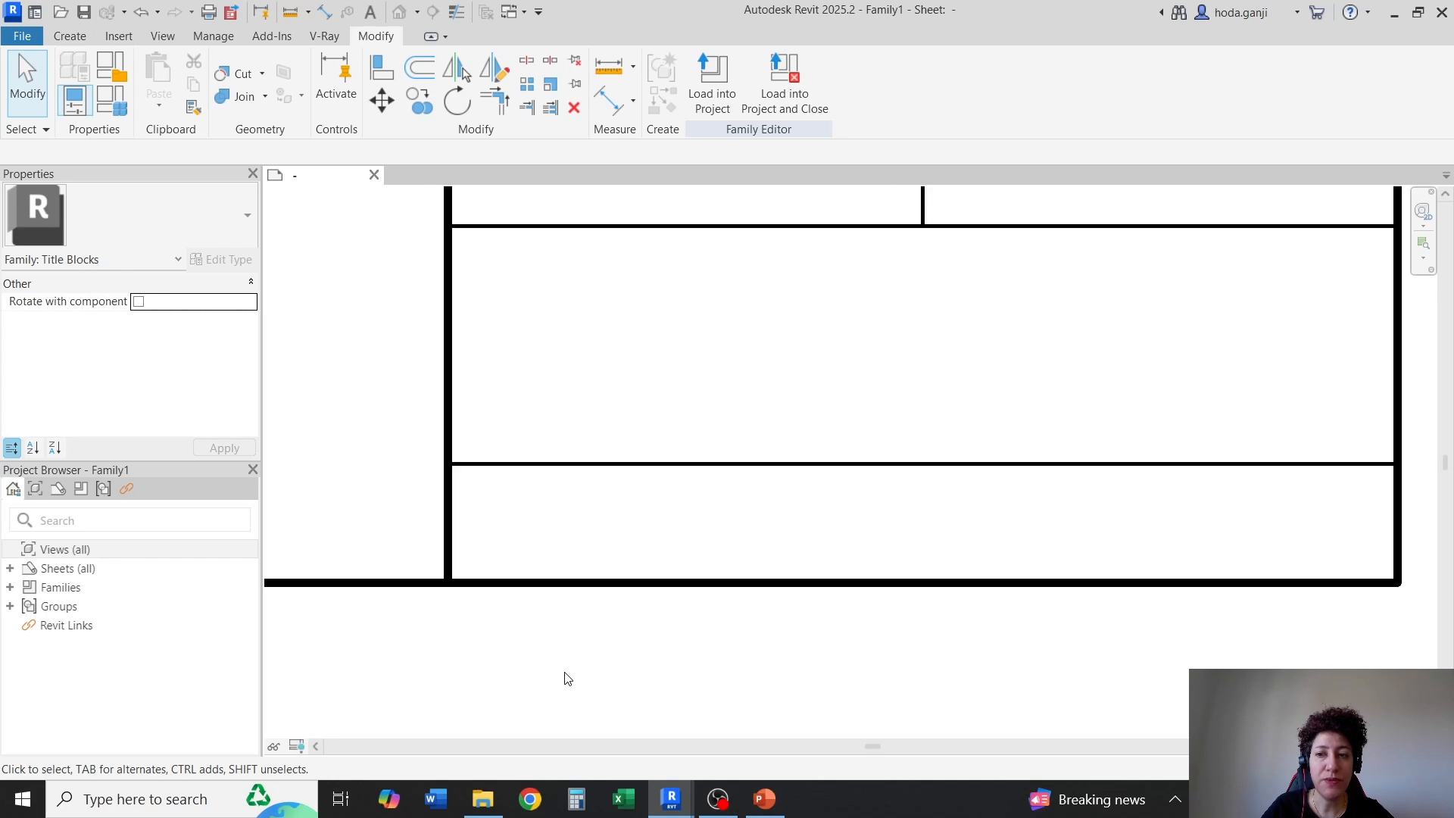
Duplicate the 1/8" text type under the name 1/16" Bold
left_click(69, 36)
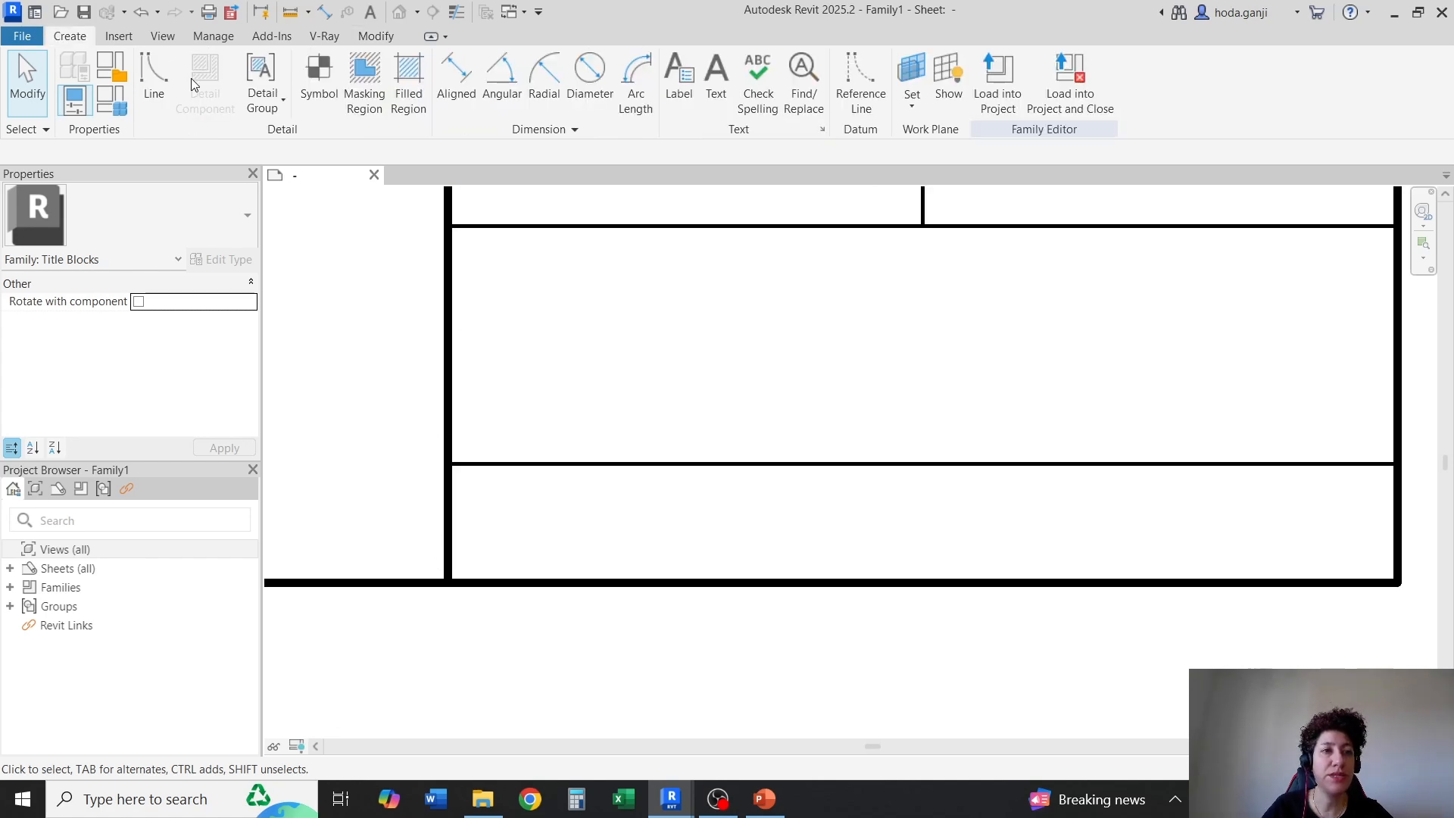
left_click(715, 76)
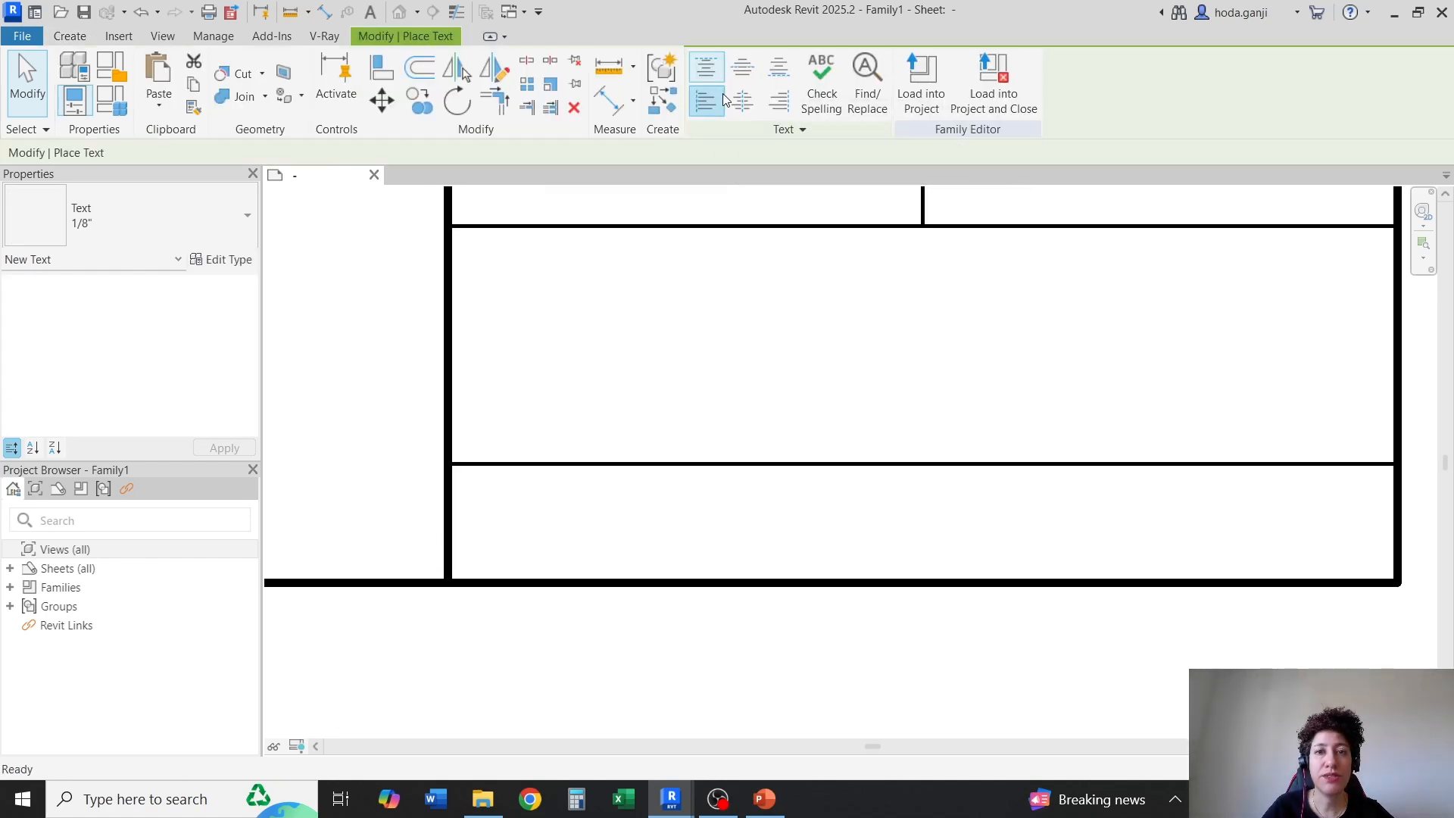
left_click(219, 259)
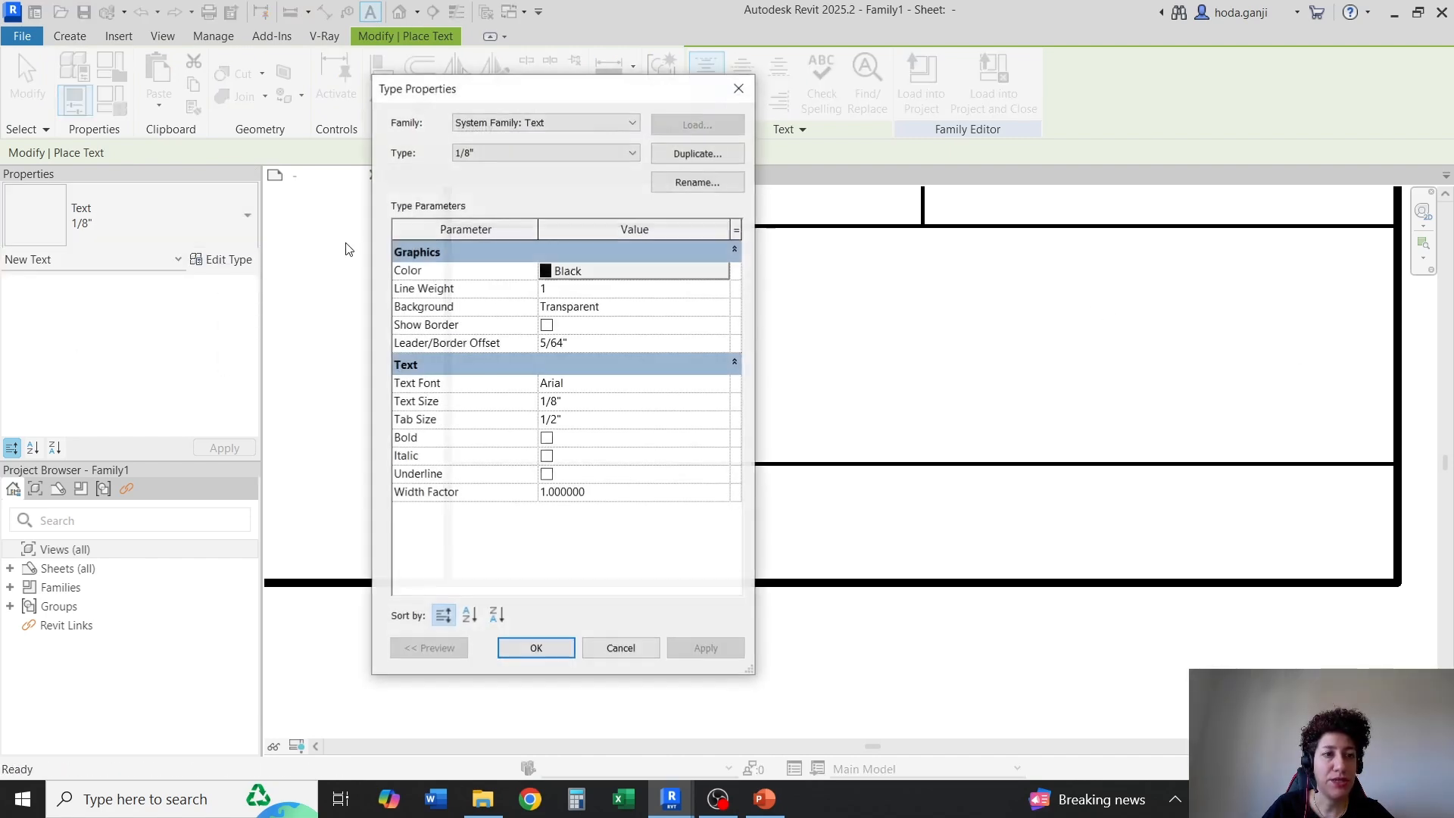
left_click(743, 154)
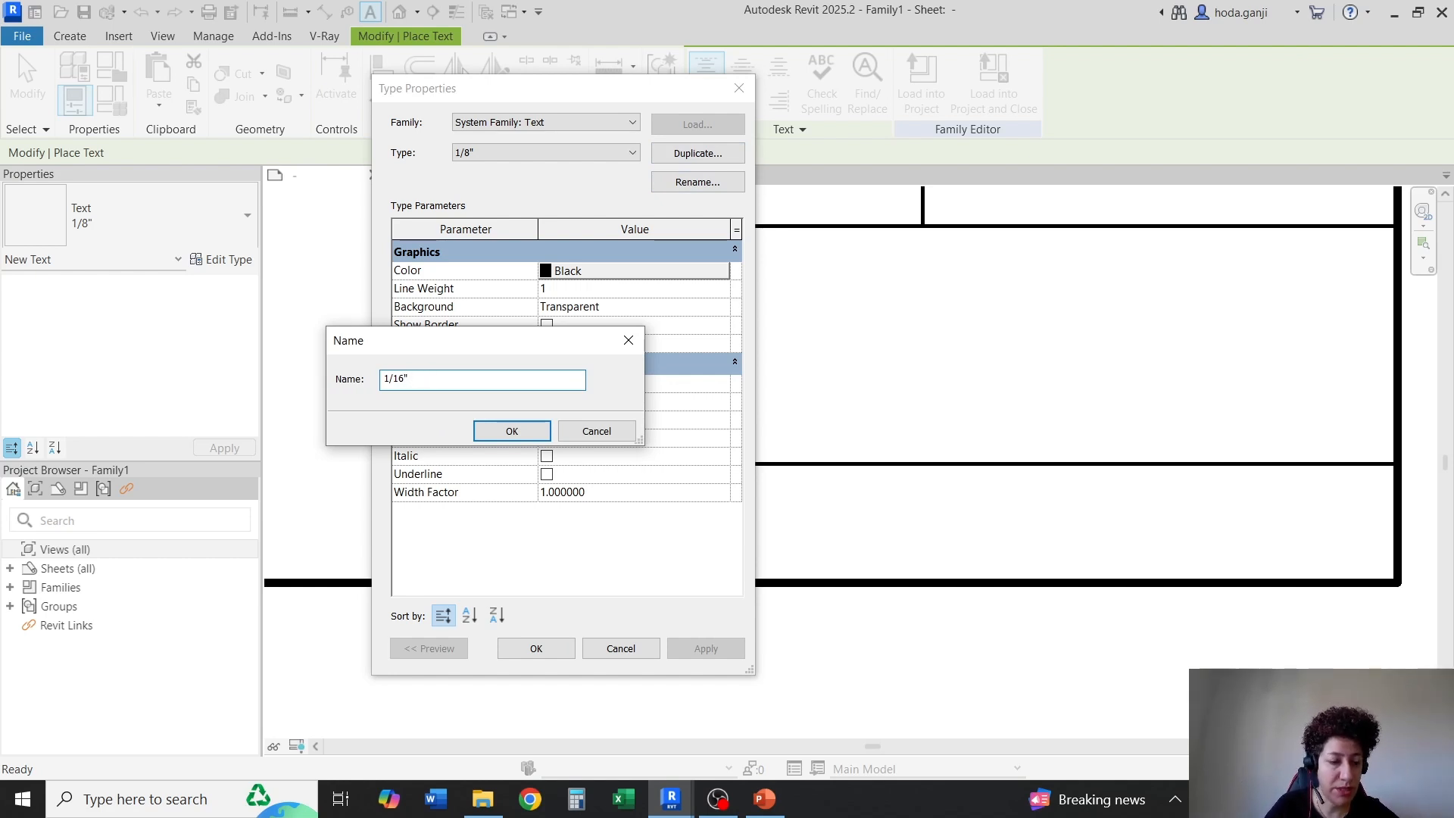
key("Caps_Lock")
type("Bold")
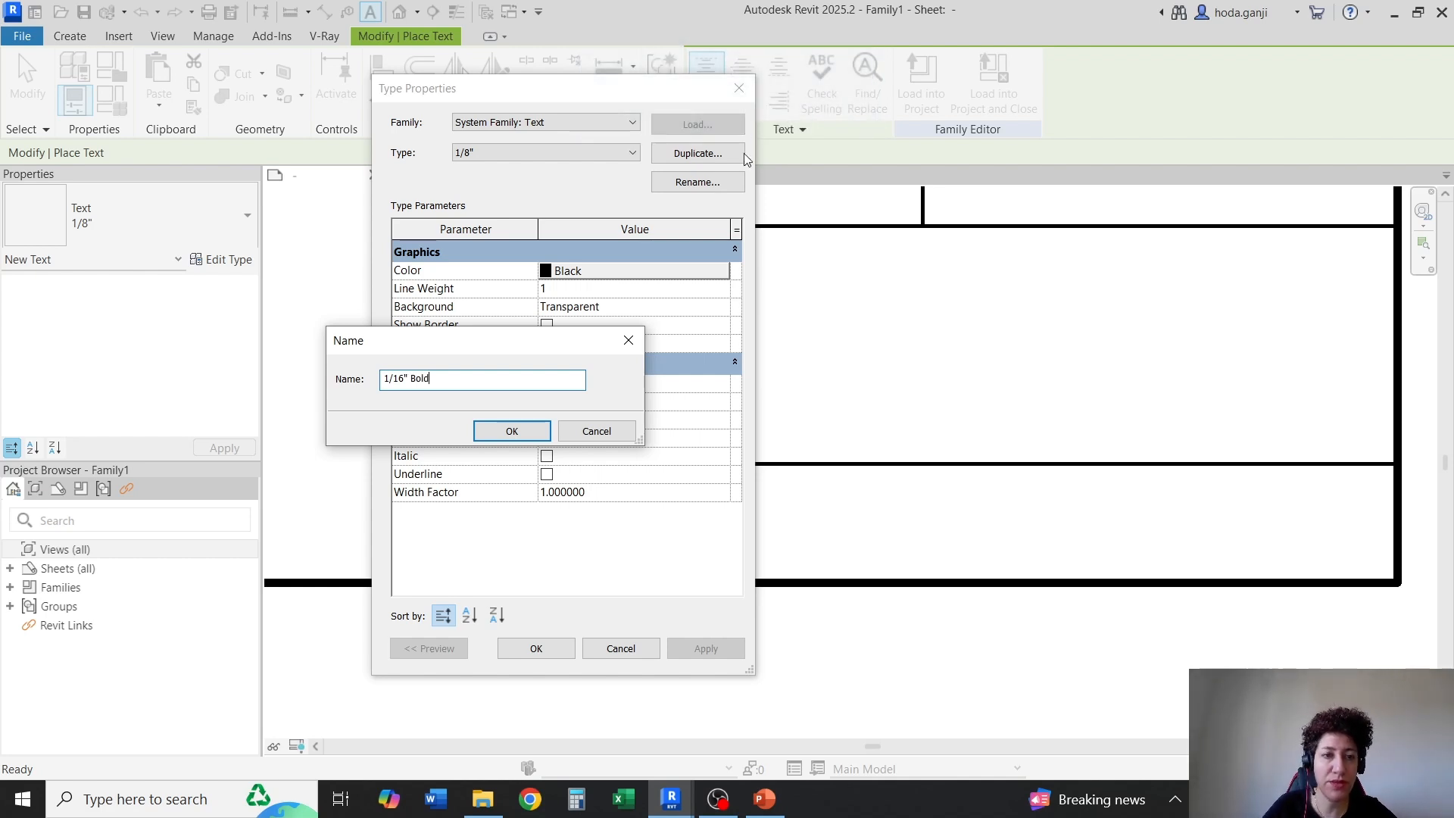
left_click(512, 431)
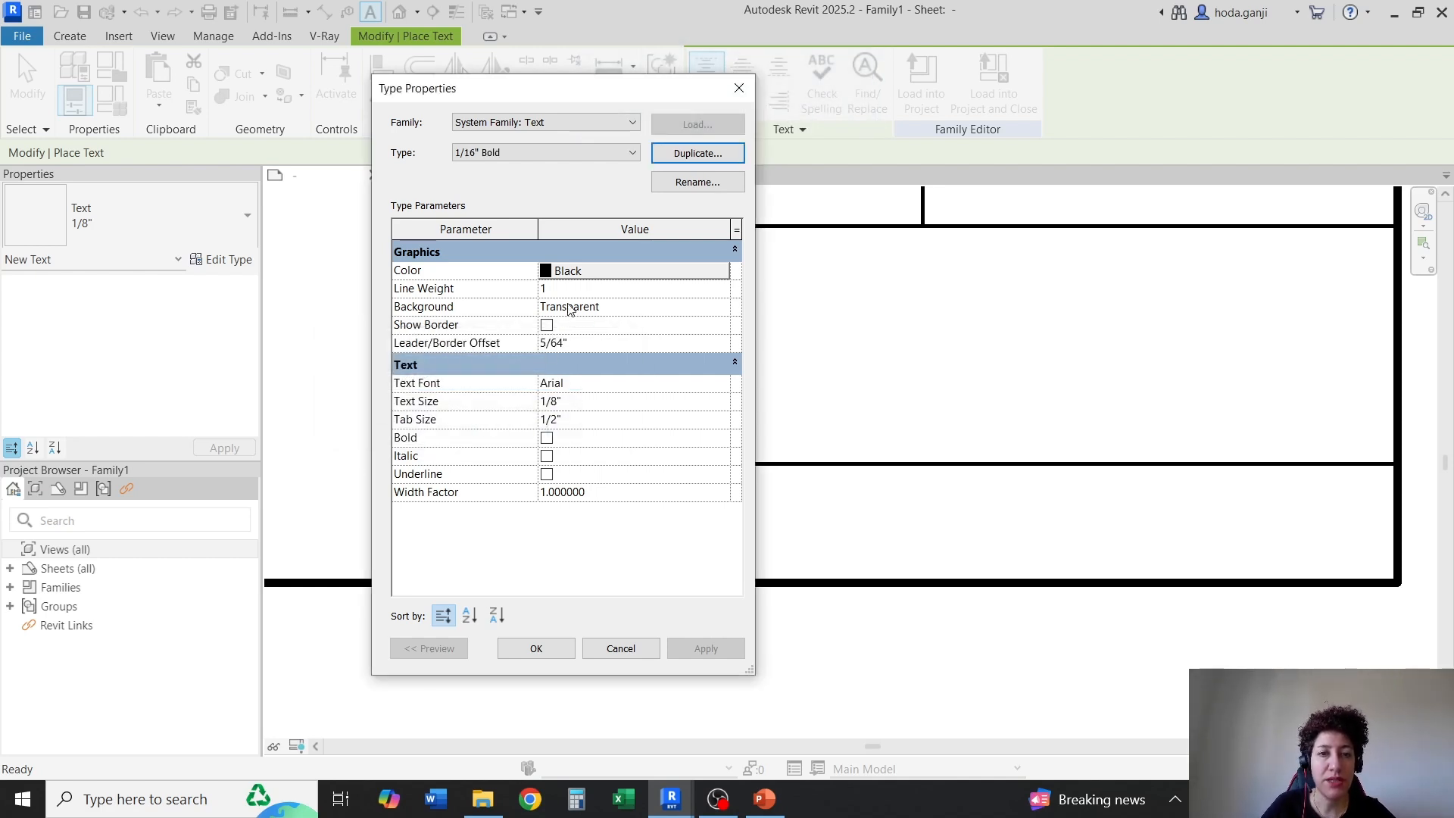
Set the text size of the 1/16" Bold type to 1/16"
left_click(588, 404)
type("1/")
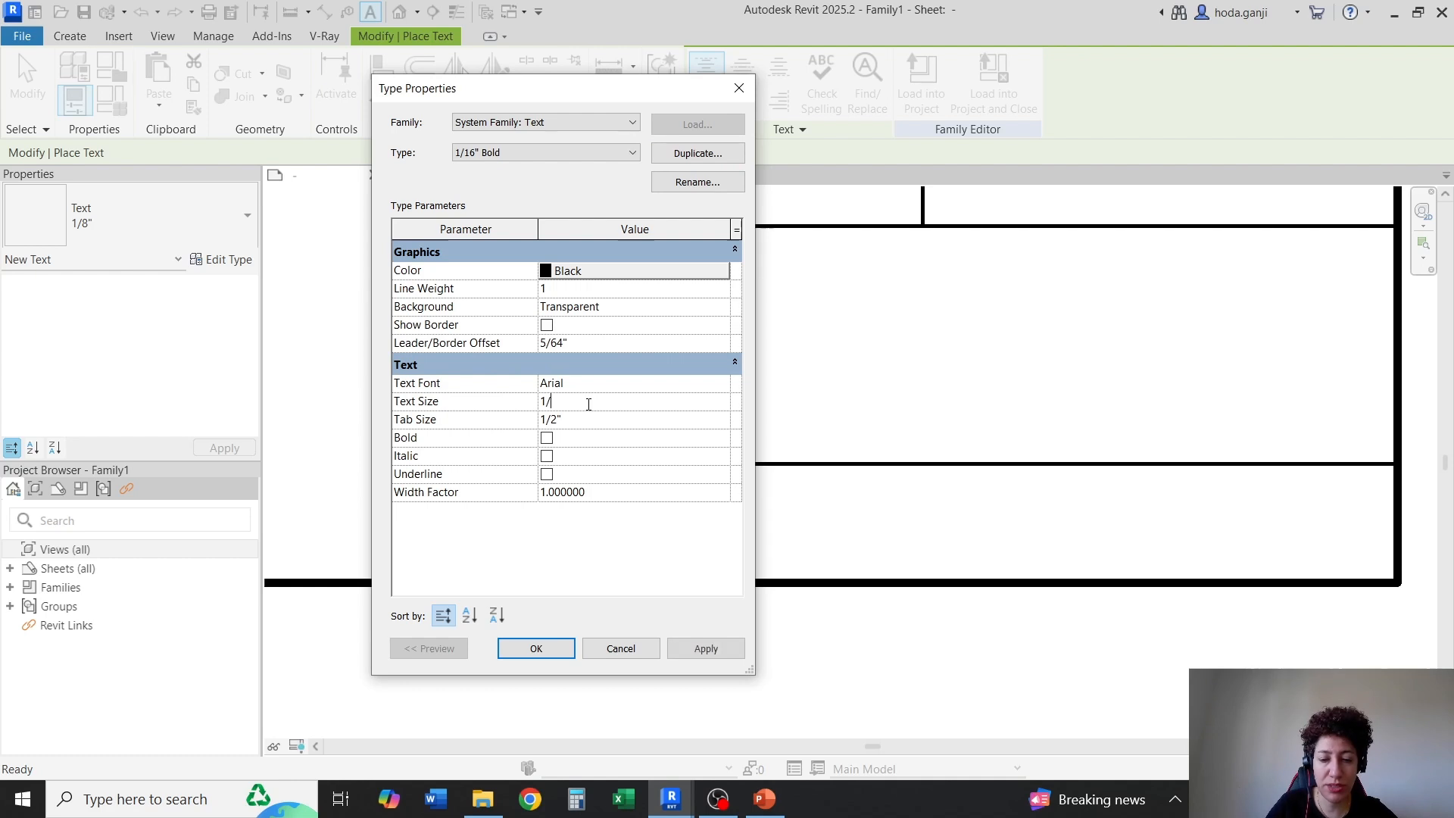
type("16\"")
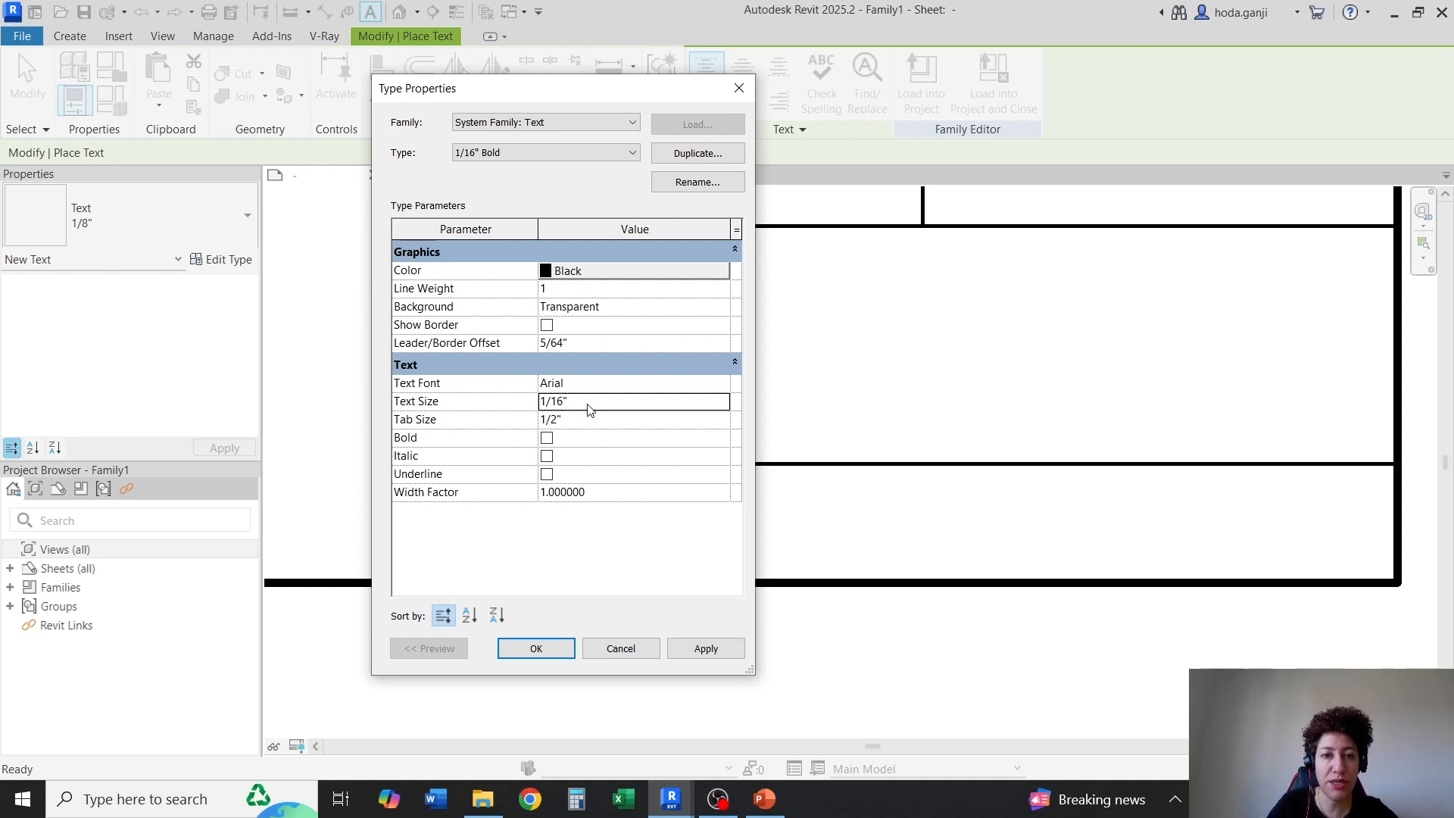
left_click(535, 650)
Place the text "SHEET No:" in the bottom cell of the title strip, near its upper-left corner
scroll(463, 434, "up", 2)
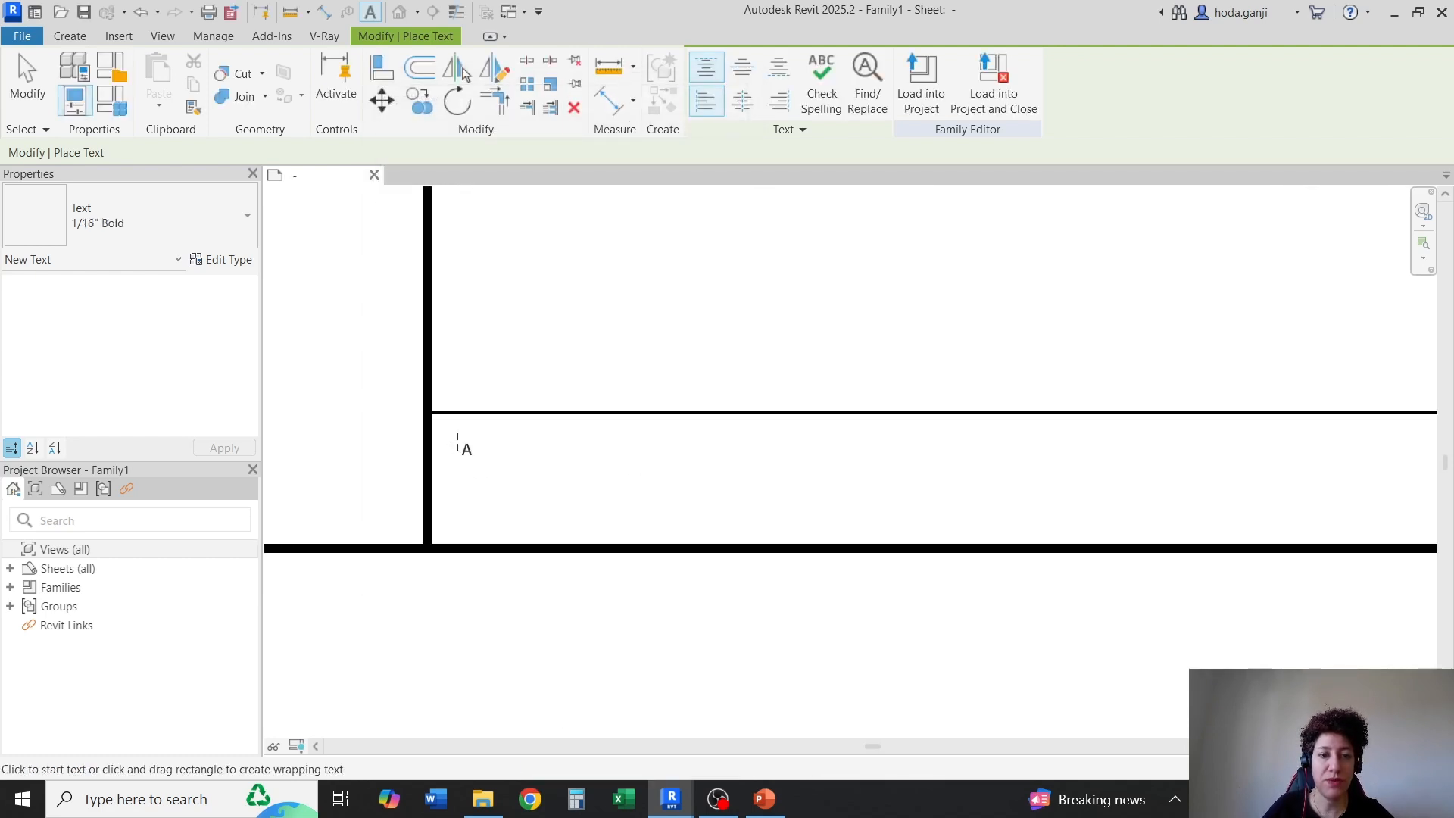
left_click(445, 432)
key("Caps_Lock")
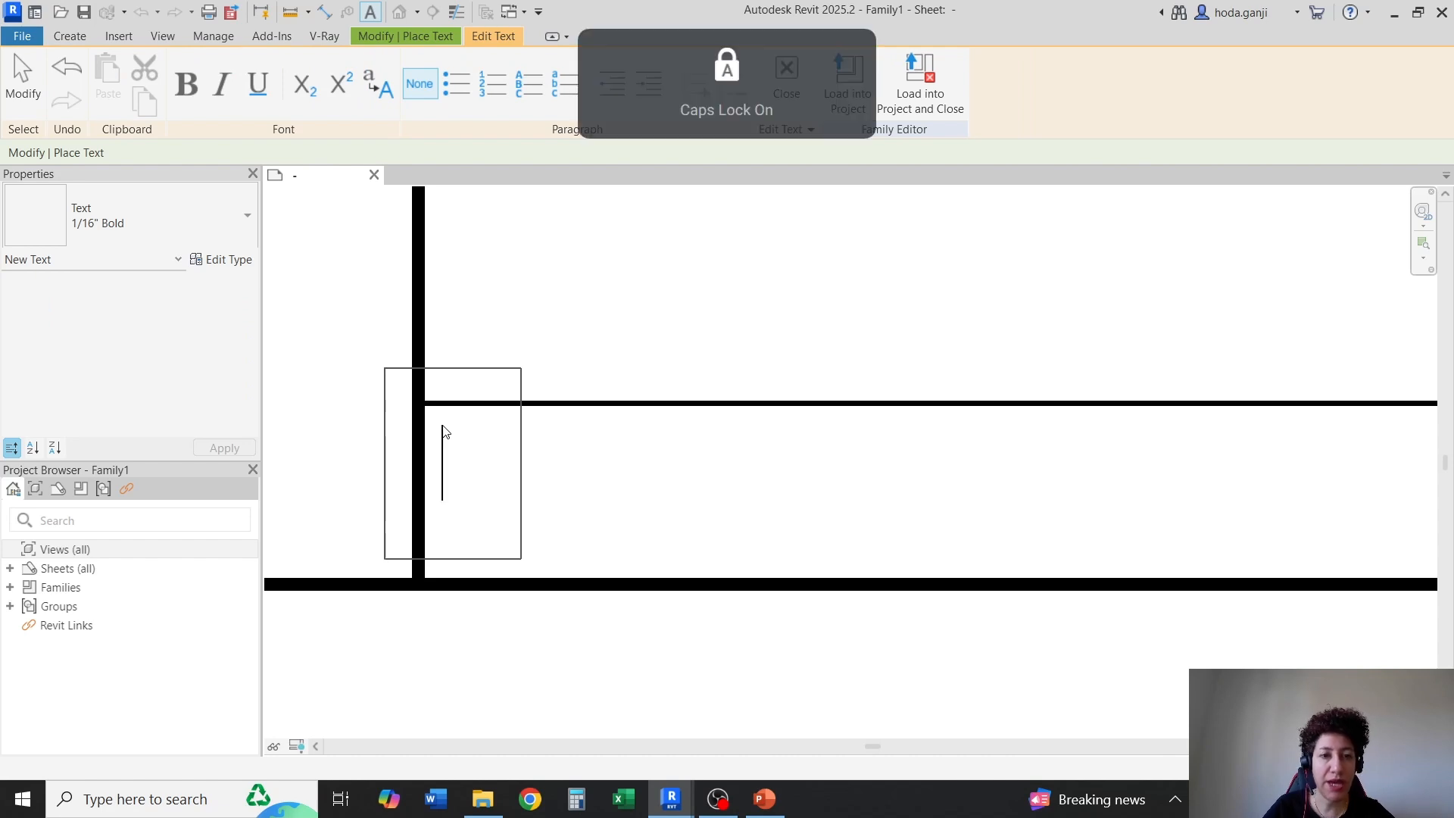
type("SHEET ")
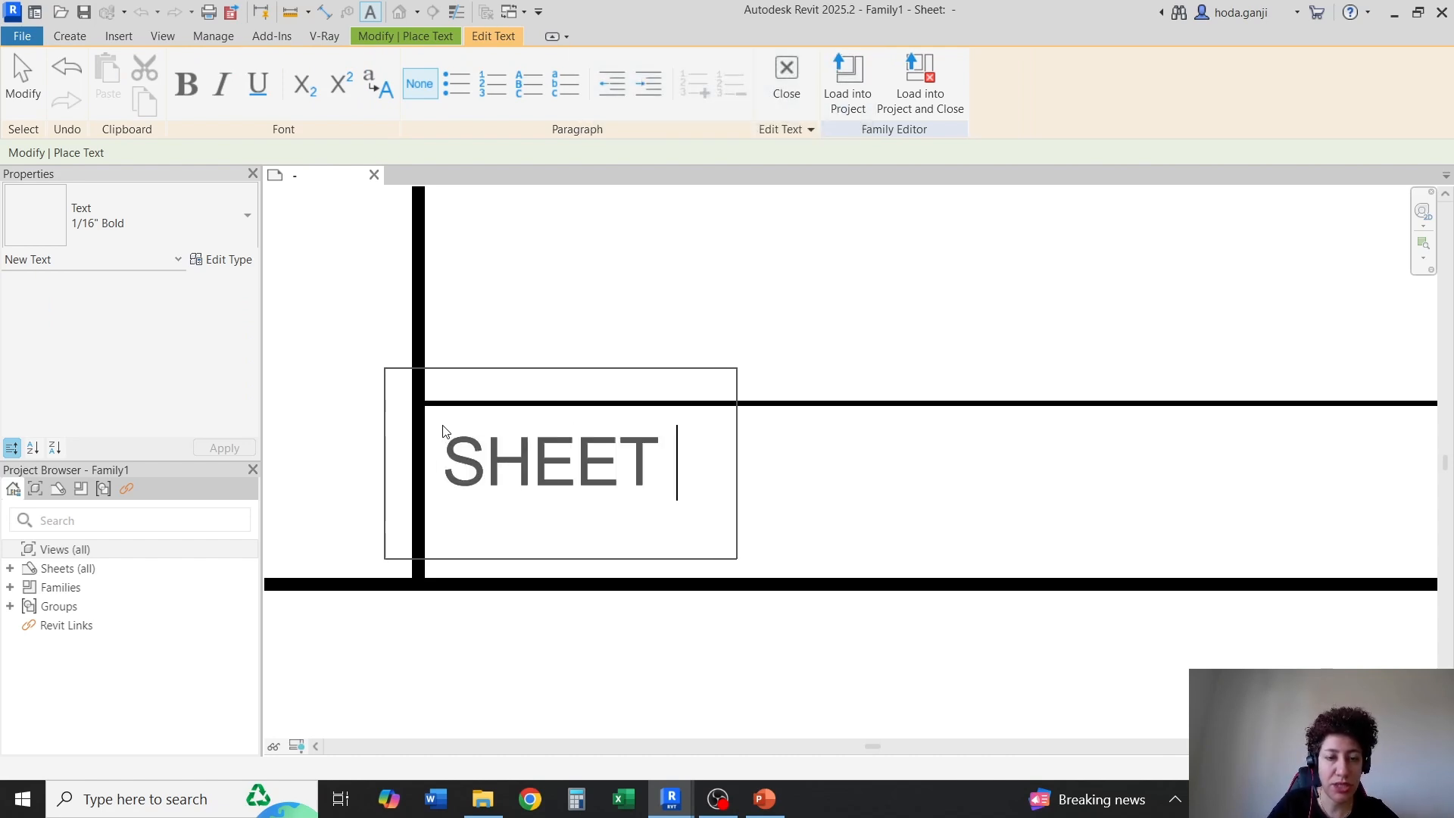
type("NO")
key("BackSpace")
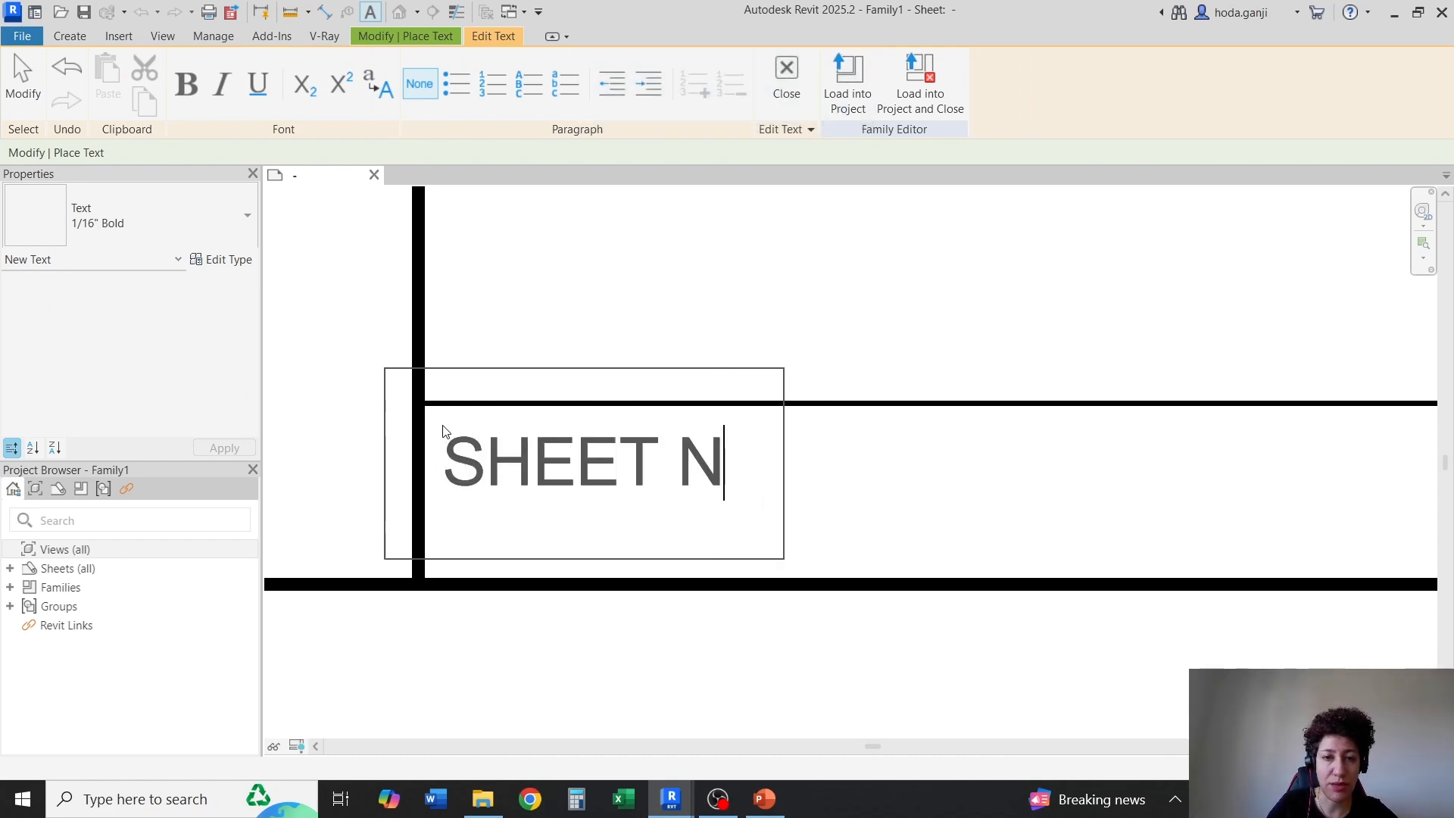
type("o.")
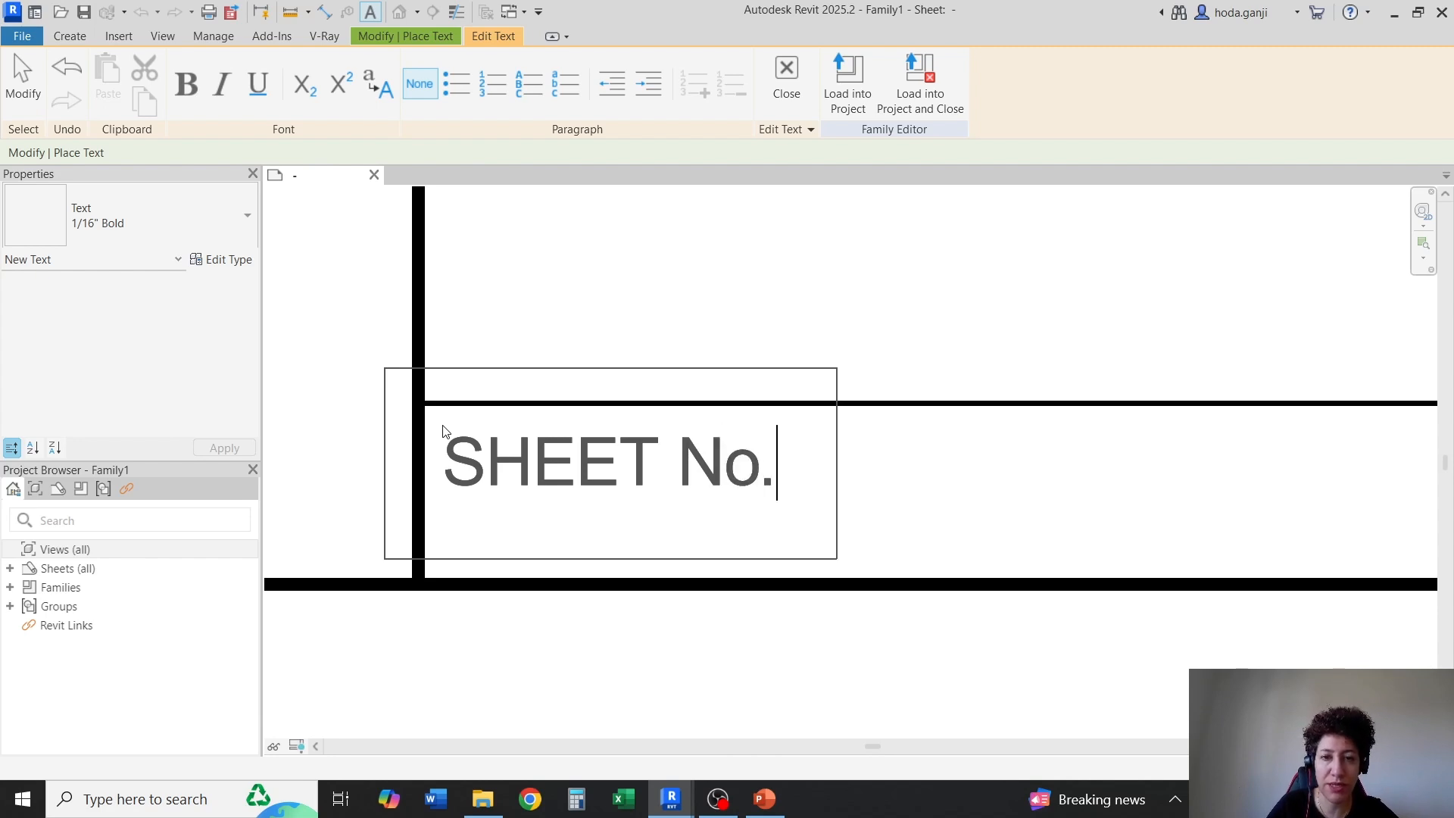
key("BackSpace")
type(":")
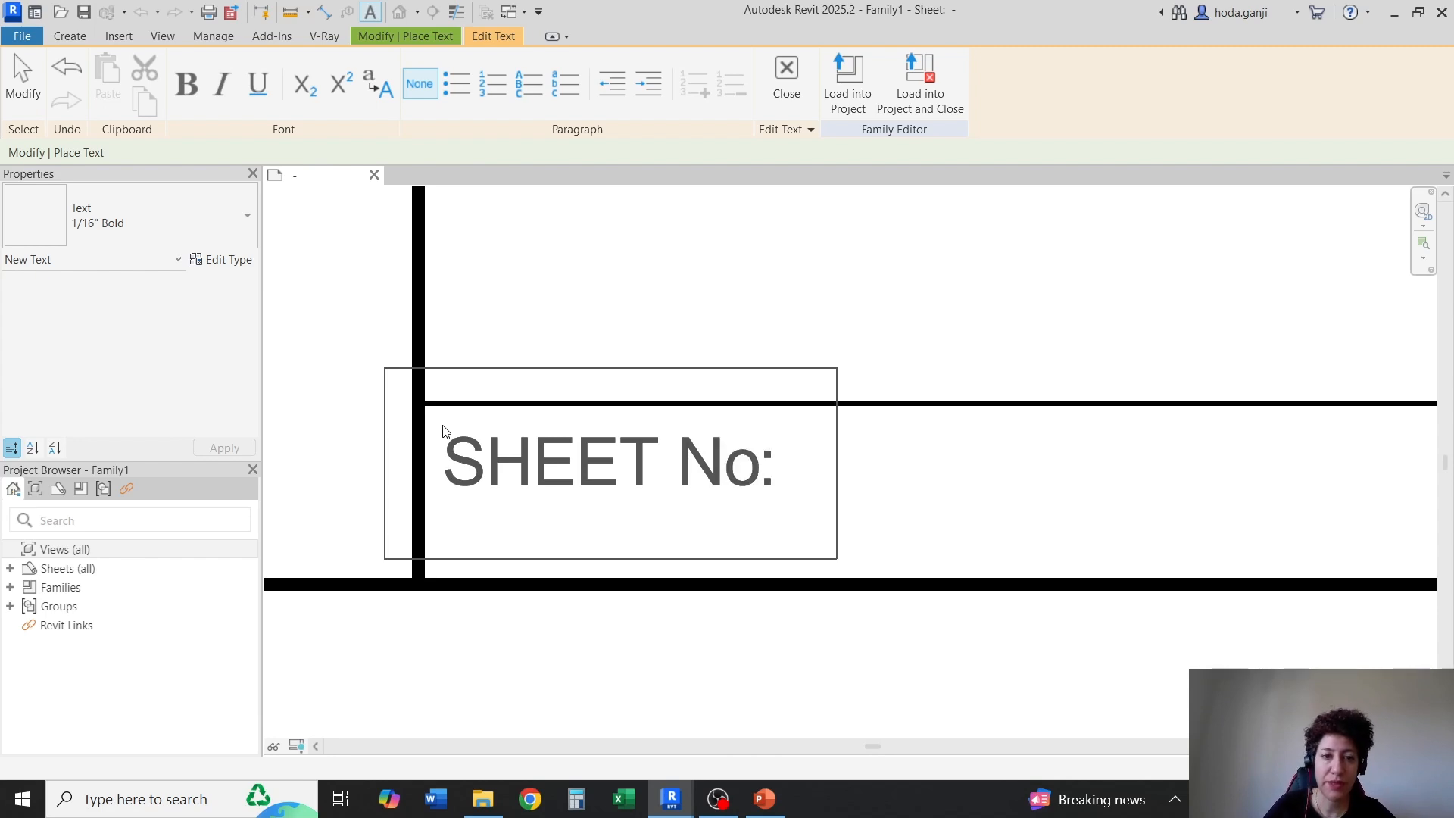
left_click(918, 496)
key("Escape")
Nudge the "SHEET No:" text up and left, closer to the upper-left corner of its cell
left_click(485, 502)
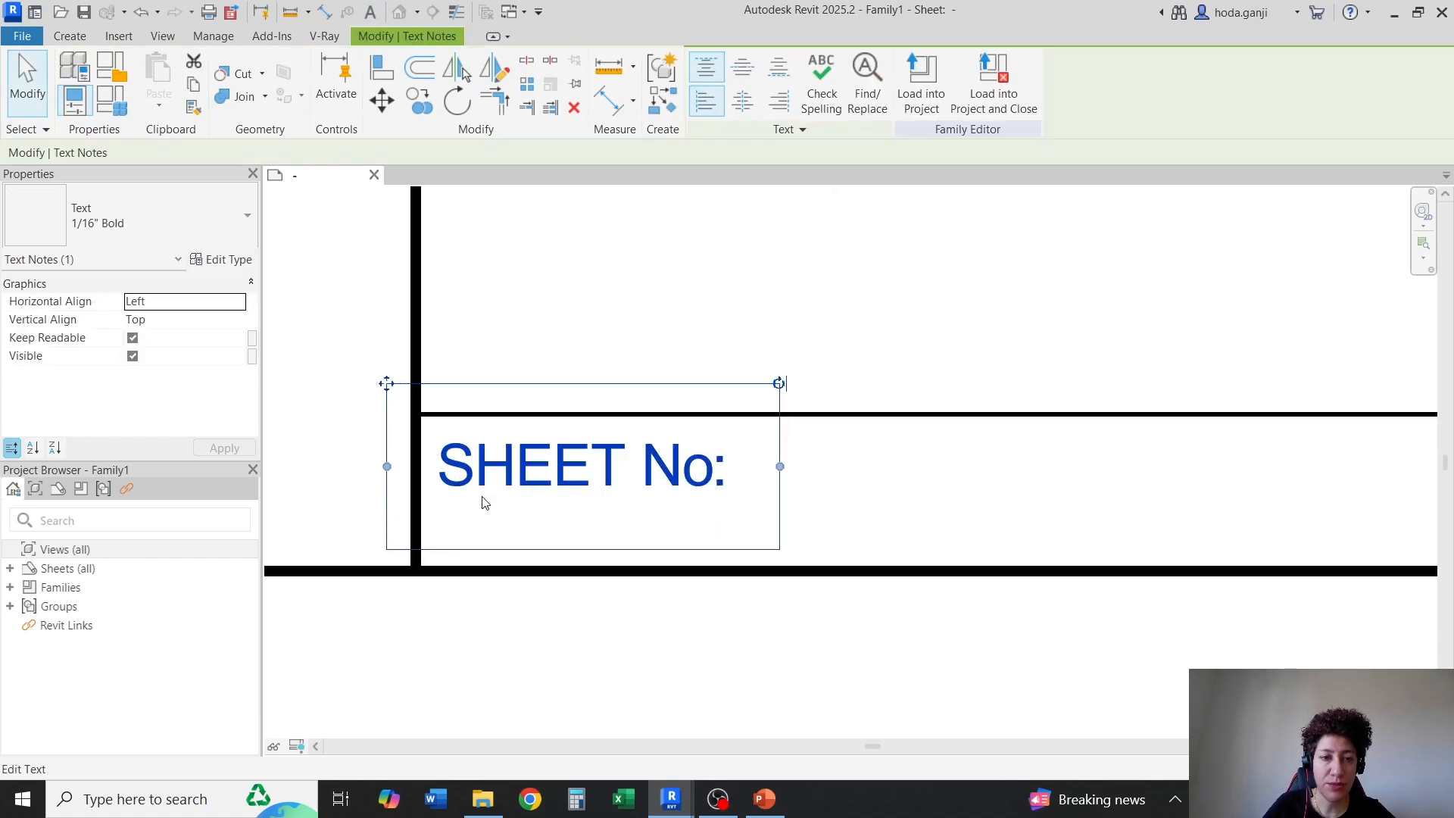
key("Up")
key("Up")
key("Up")
key("Left")
key("Left")
key("Up")
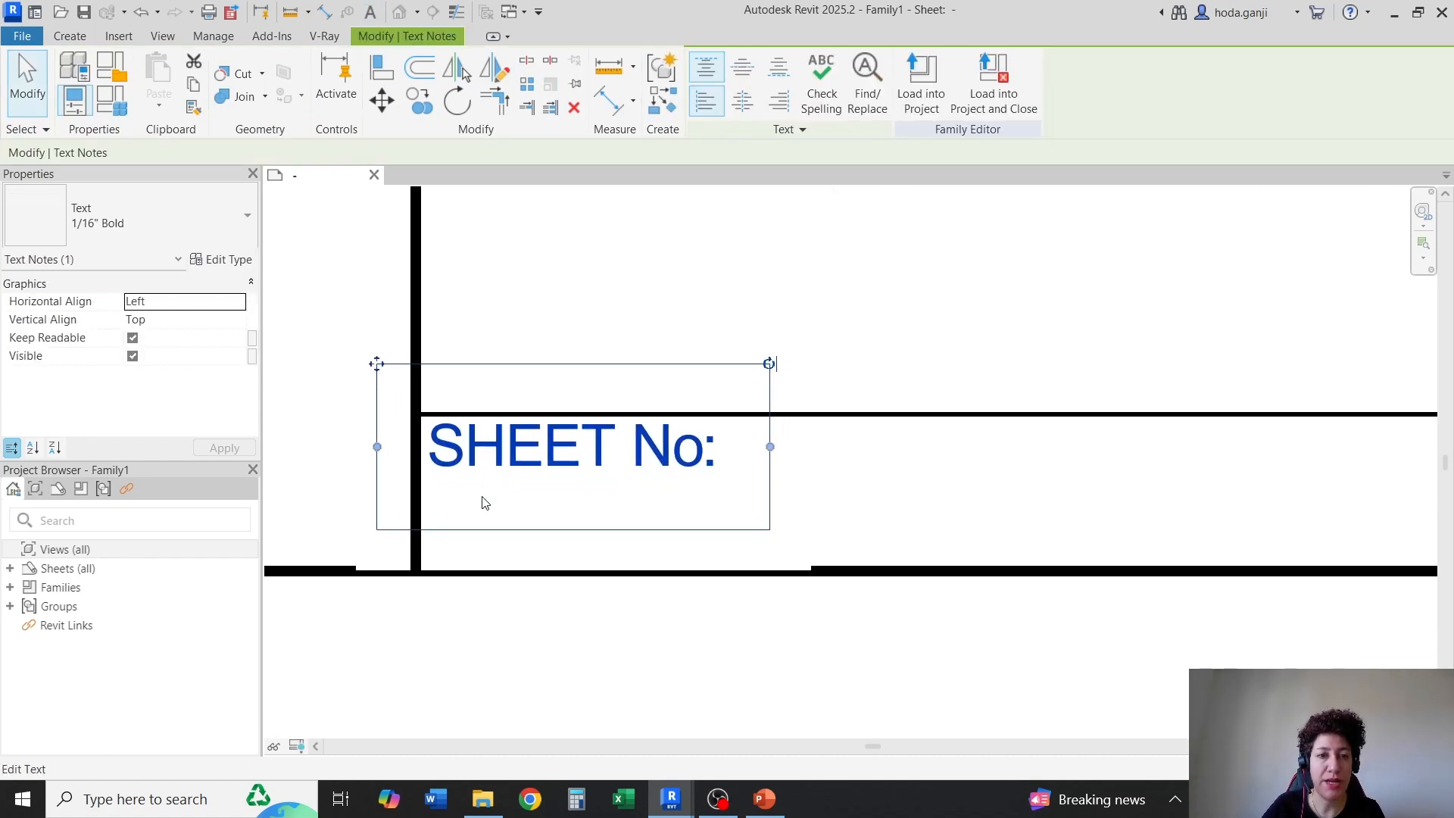
left_click(498, 646)
left_click(540, 466)
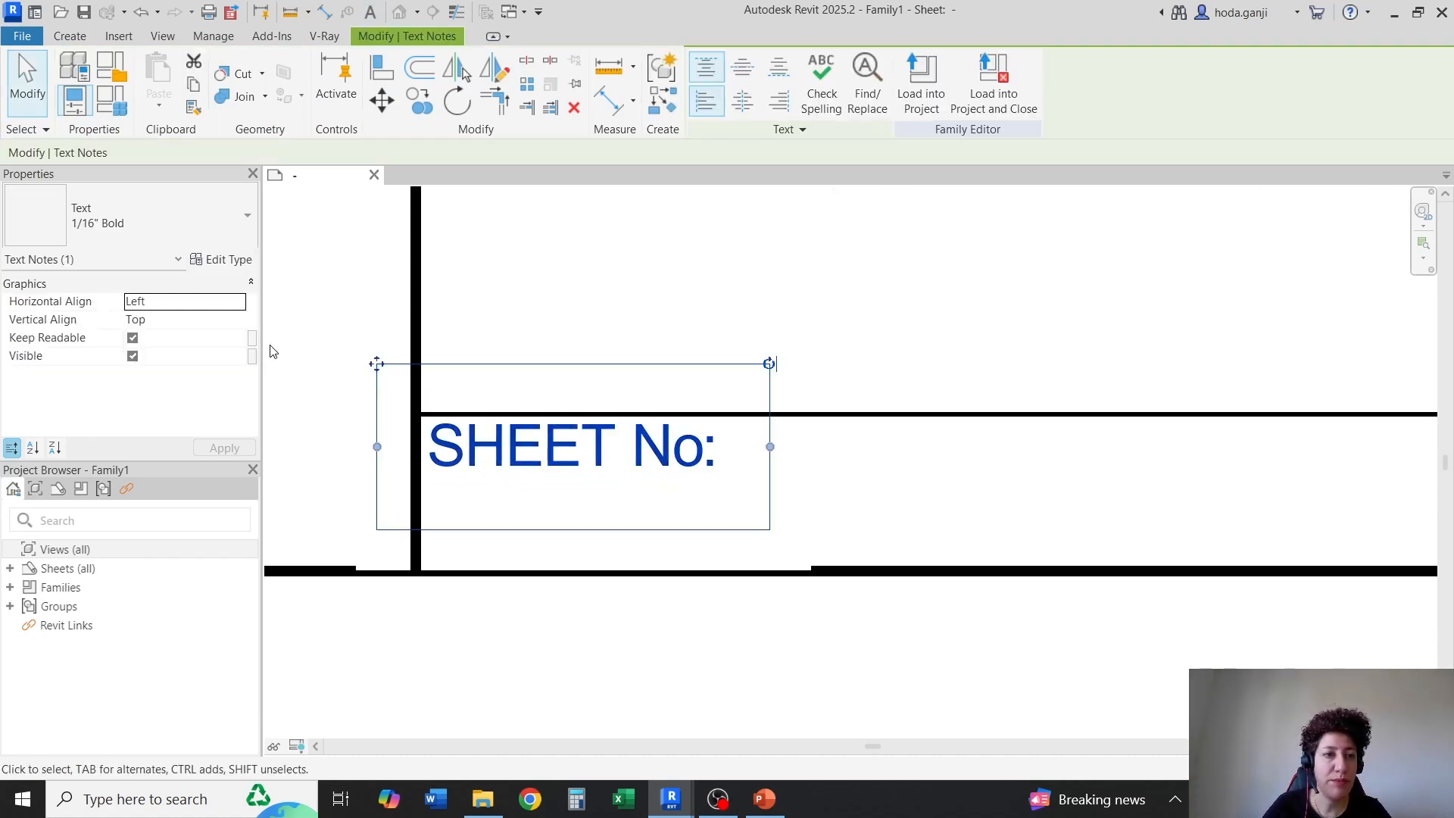
left_click(227, 260)
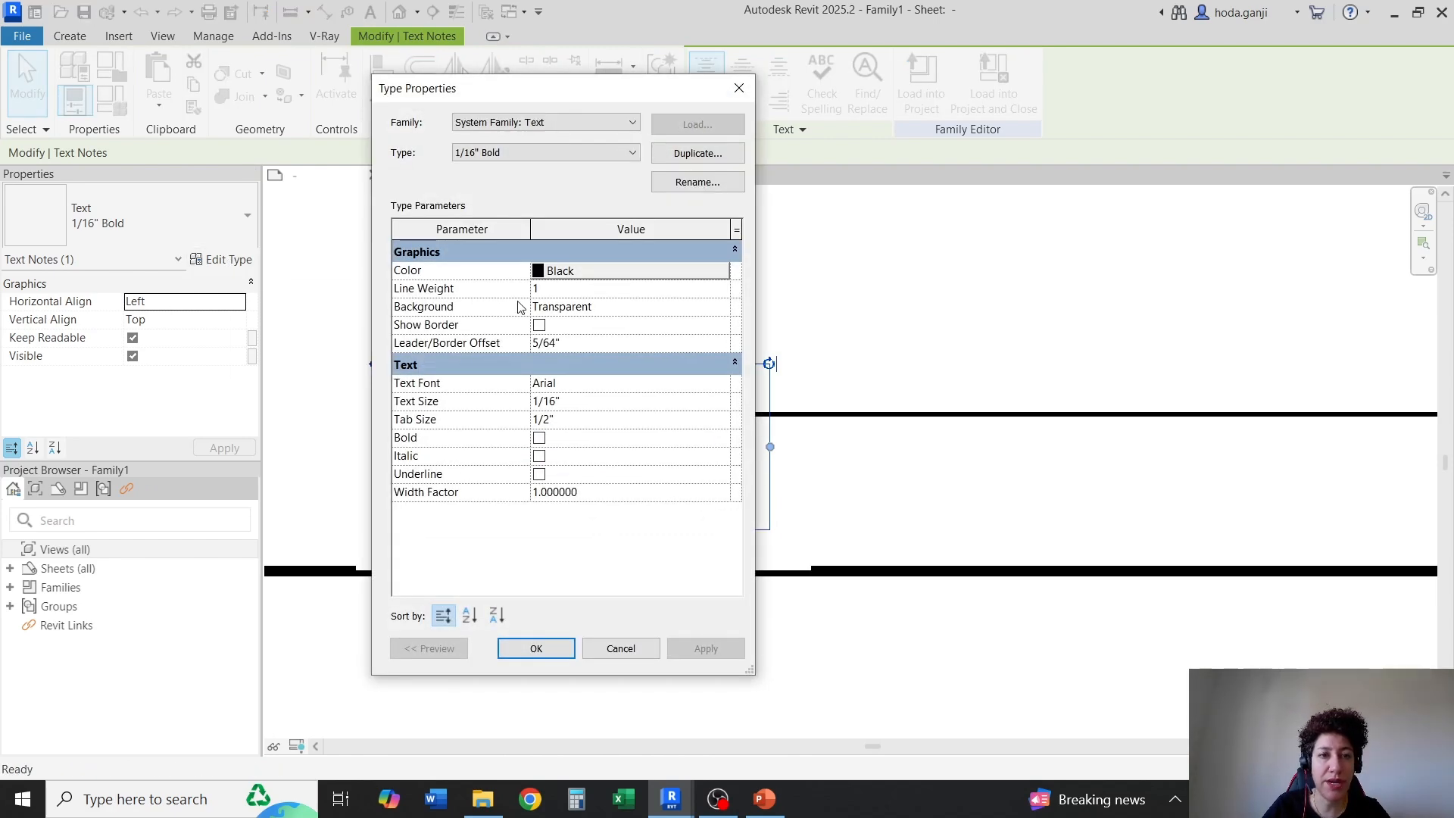
left_click(535, 649)
left_click(522, 672)
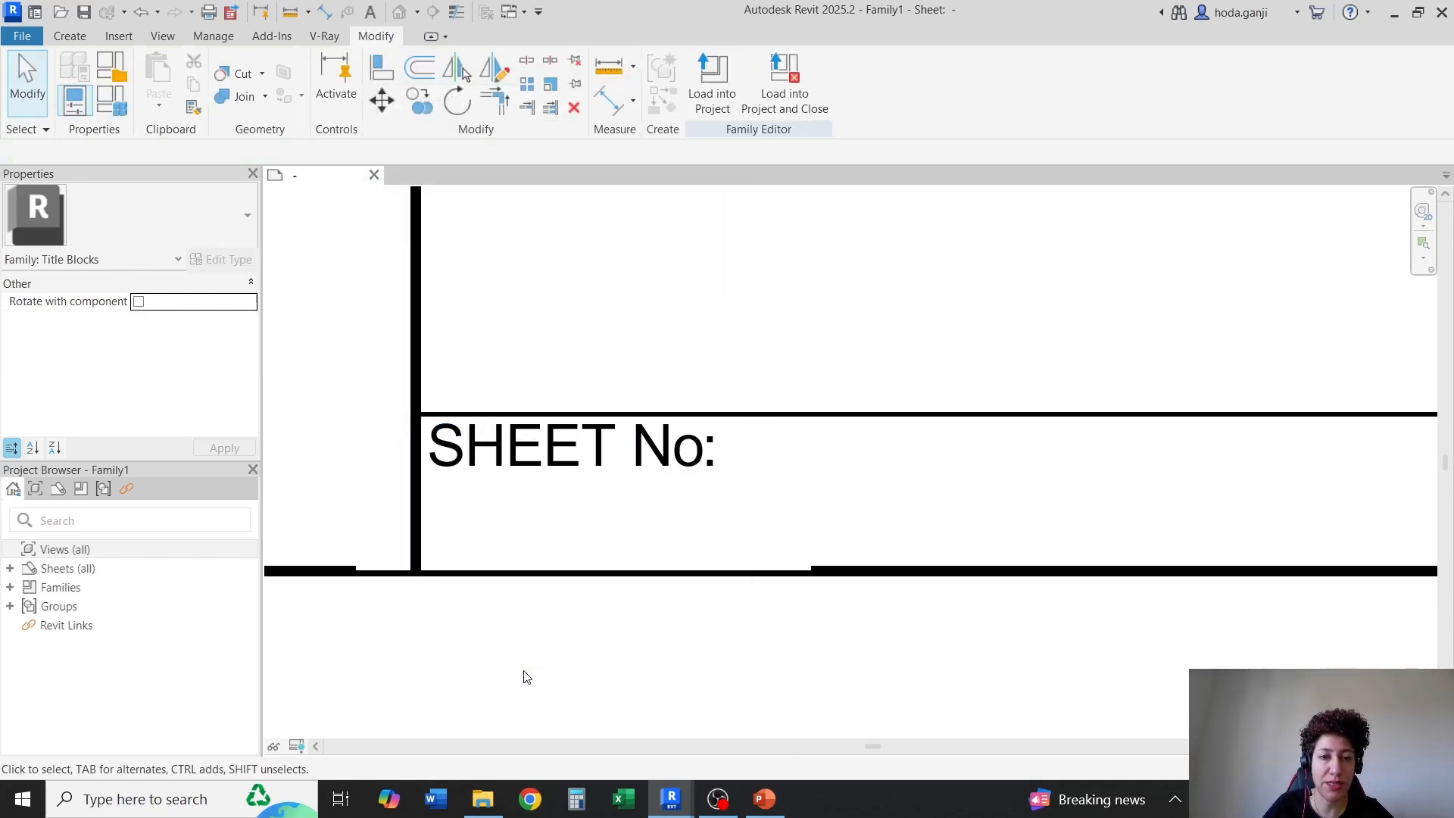
Copy the "SHEET No:" text from the bottom cell to the same corner of the tall cell above it
scroll(530, 644, "down", 2)
scroll(531, 617, "up", 2)
left_click(672, 331)
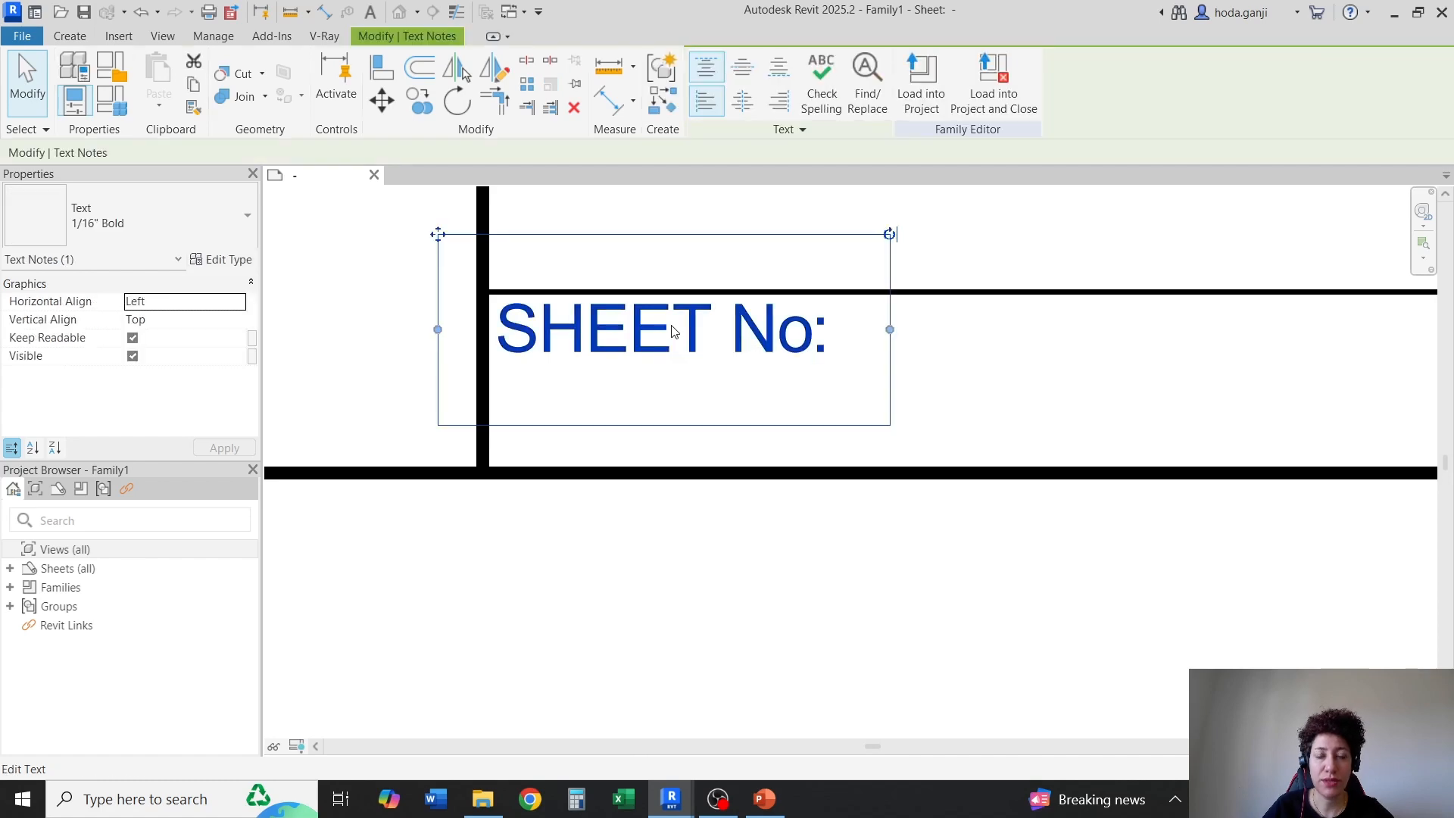
scroll(649, 543, "down", 1)
scroll(698, 395, "up", 1)
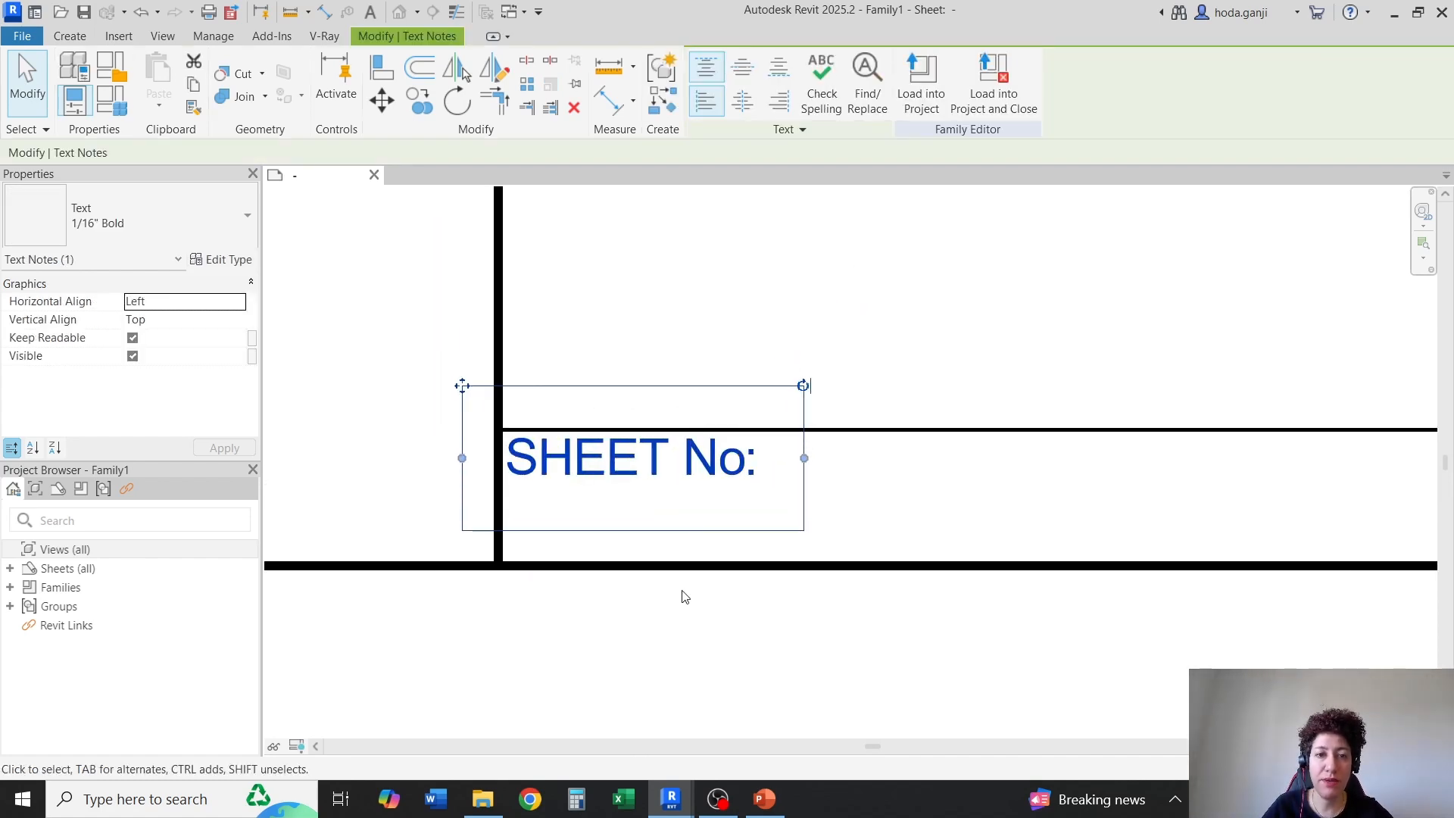
left_click(494, 413)
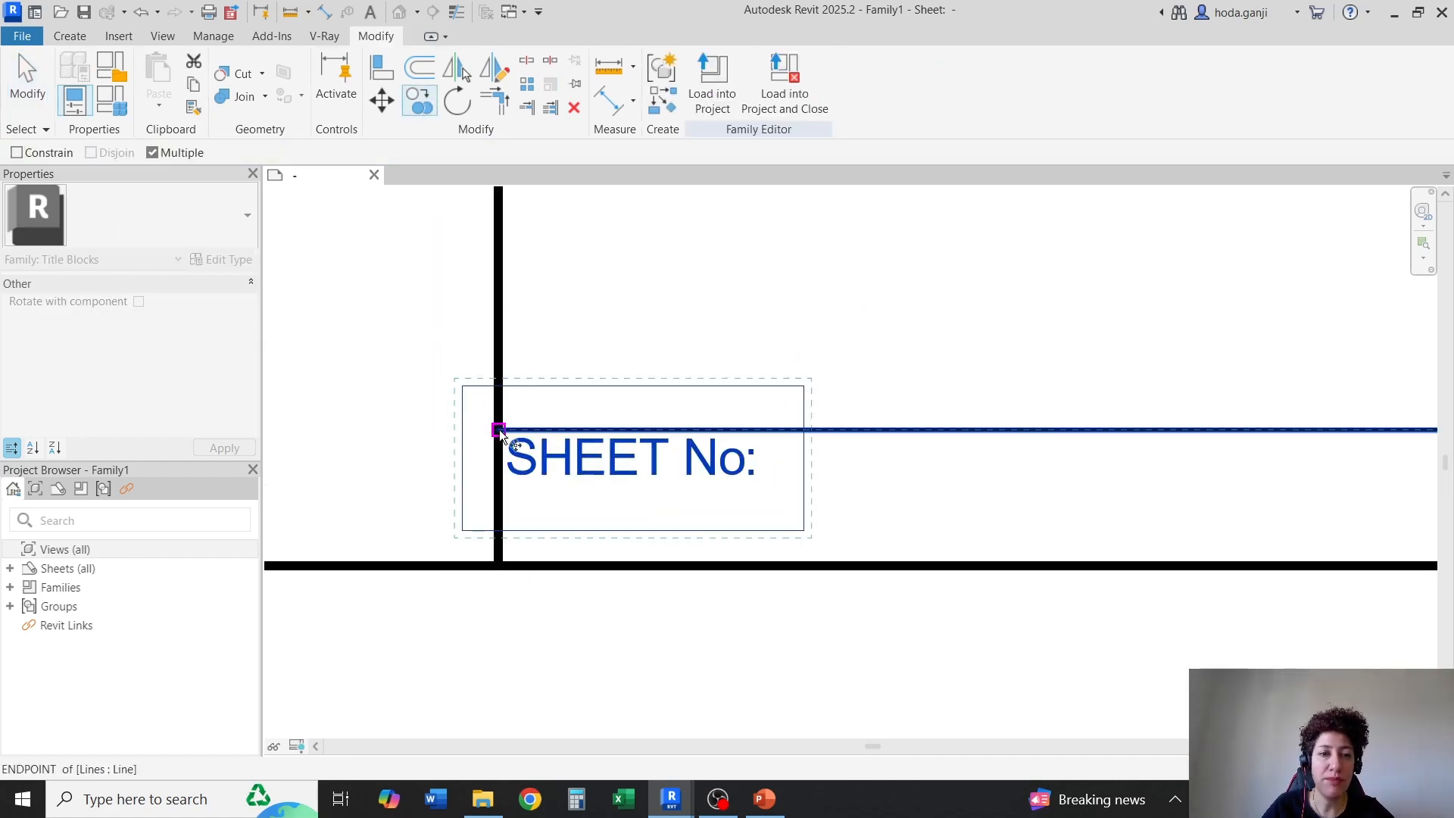
left_click(498, 430)
scroll(498, 466, "down", 3)
scroll(509, 300, "up", 3)
left_click(479, 387)
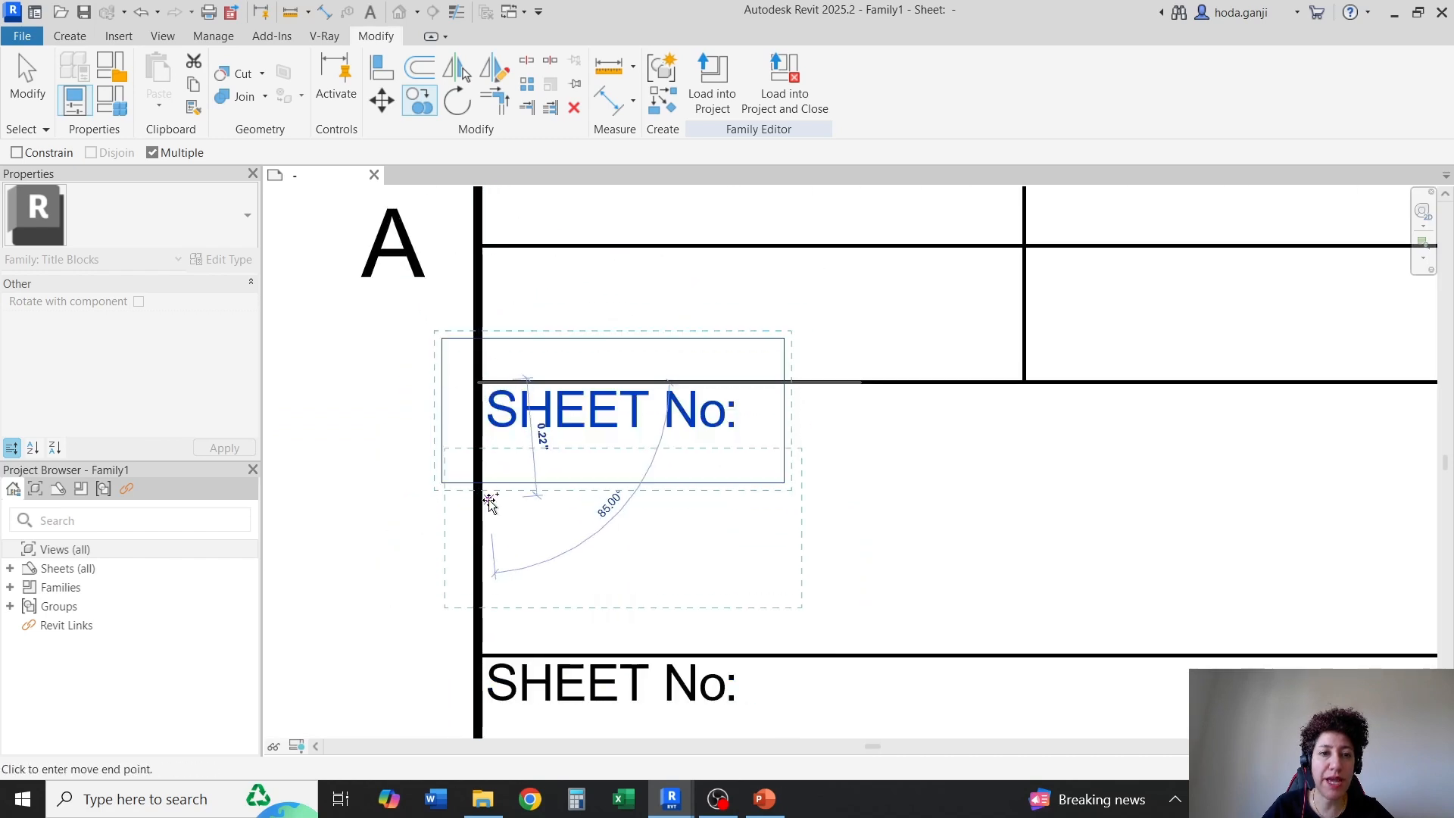
Copy the "SHEET No:" text upward into the left-column cells of all five 0.25" rows
scroll(491, 519, "down", 4)
scroll(489, 363, "up", 3)
left_click(484, 376)
scroll(511, 529, "down", 5)
scroll(504, 417, "up", 3)
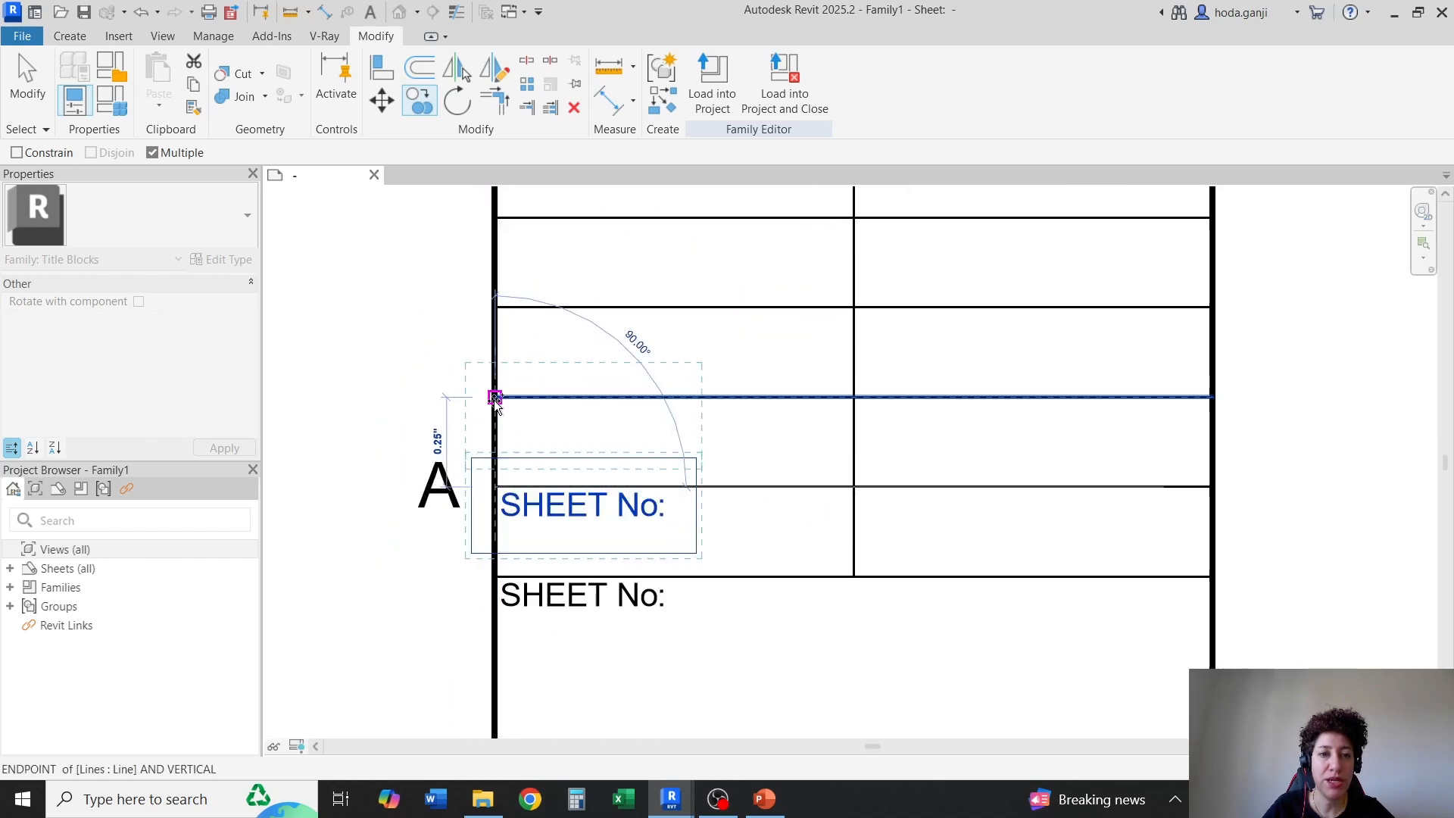
left_click(494, 396)
scroll(494, 397, "down", 4)
scroll(488, 381, "up", 3)
left_click(489, 381)
scroll(485, 341, "down", 2)
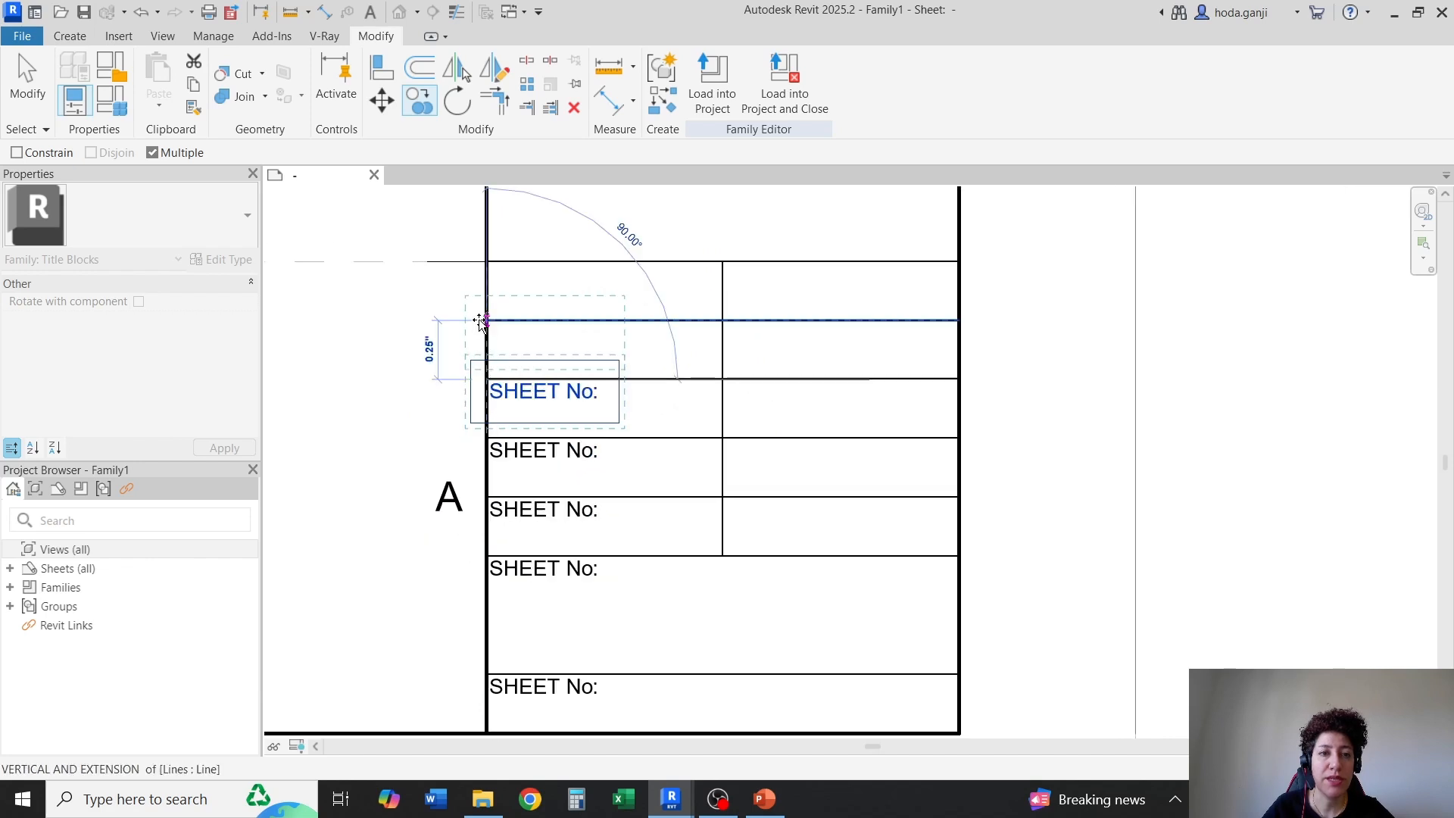
scroll(493, 319, "up", 3)
left_click(493, 318)
left_click(495, 234)
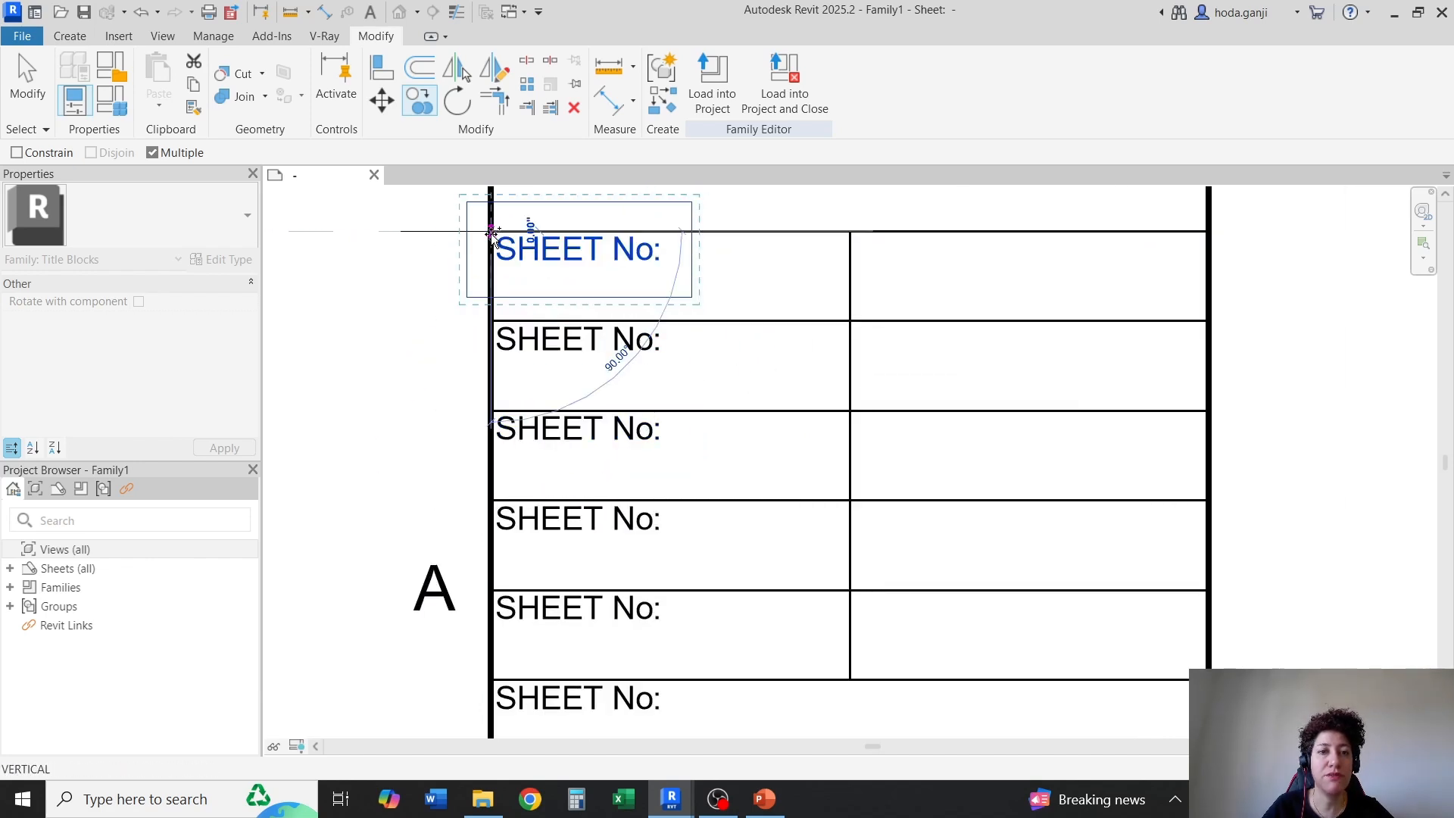
scroll(540, 288, "down", 2)
scroll(689, 435, "up", 2)
key("Escape")
Copy the five left-column "SHEET No:" texts together into the matching right-column cells, using the vertical divider as the end point
scroll(534, 625, "down", 2)
left_click(540, 587)
scroll(541, 532, "up", 1)
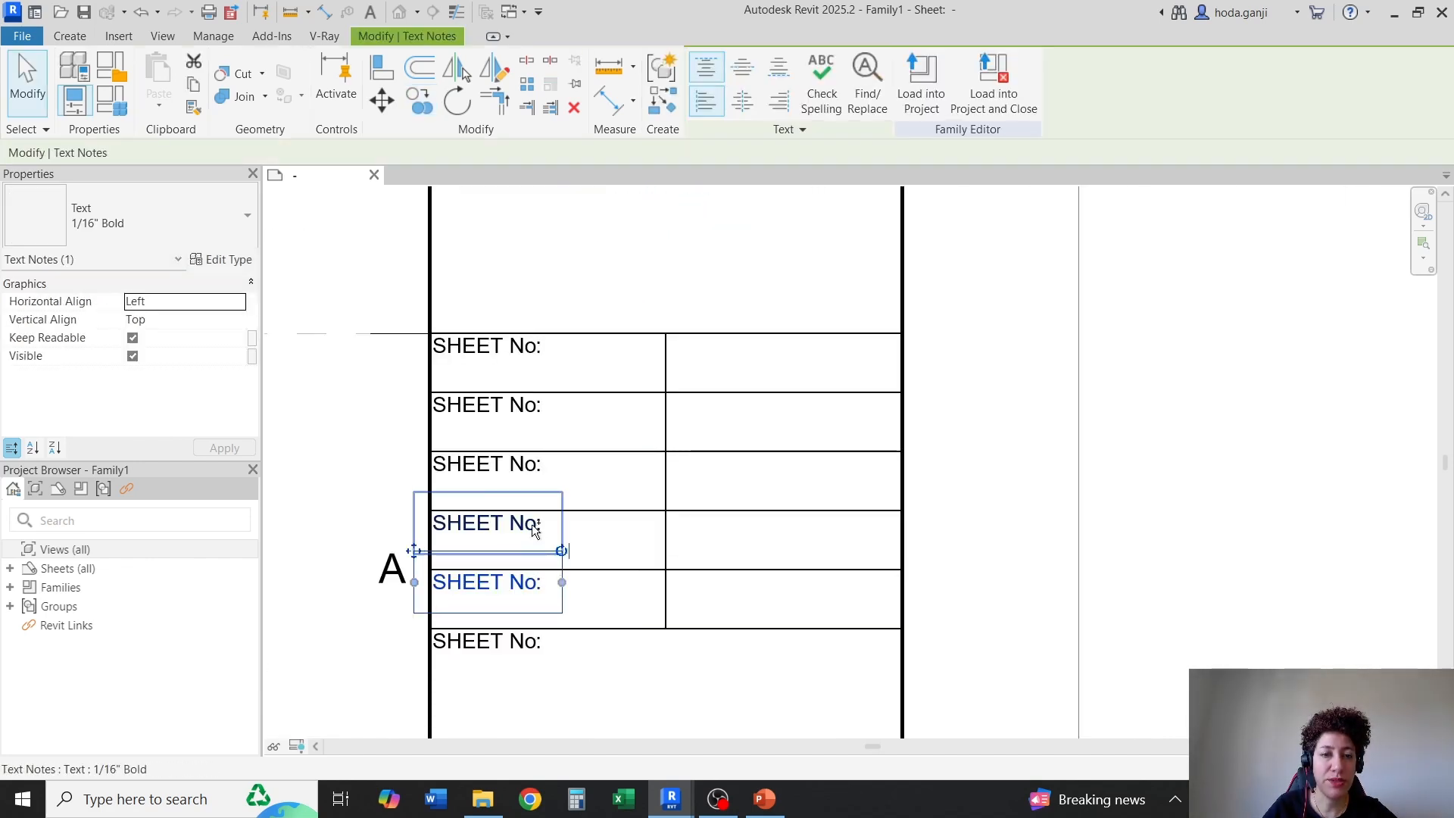
left_click(538, 535, "ctrl")
left_click(543, 473, "ctrl")
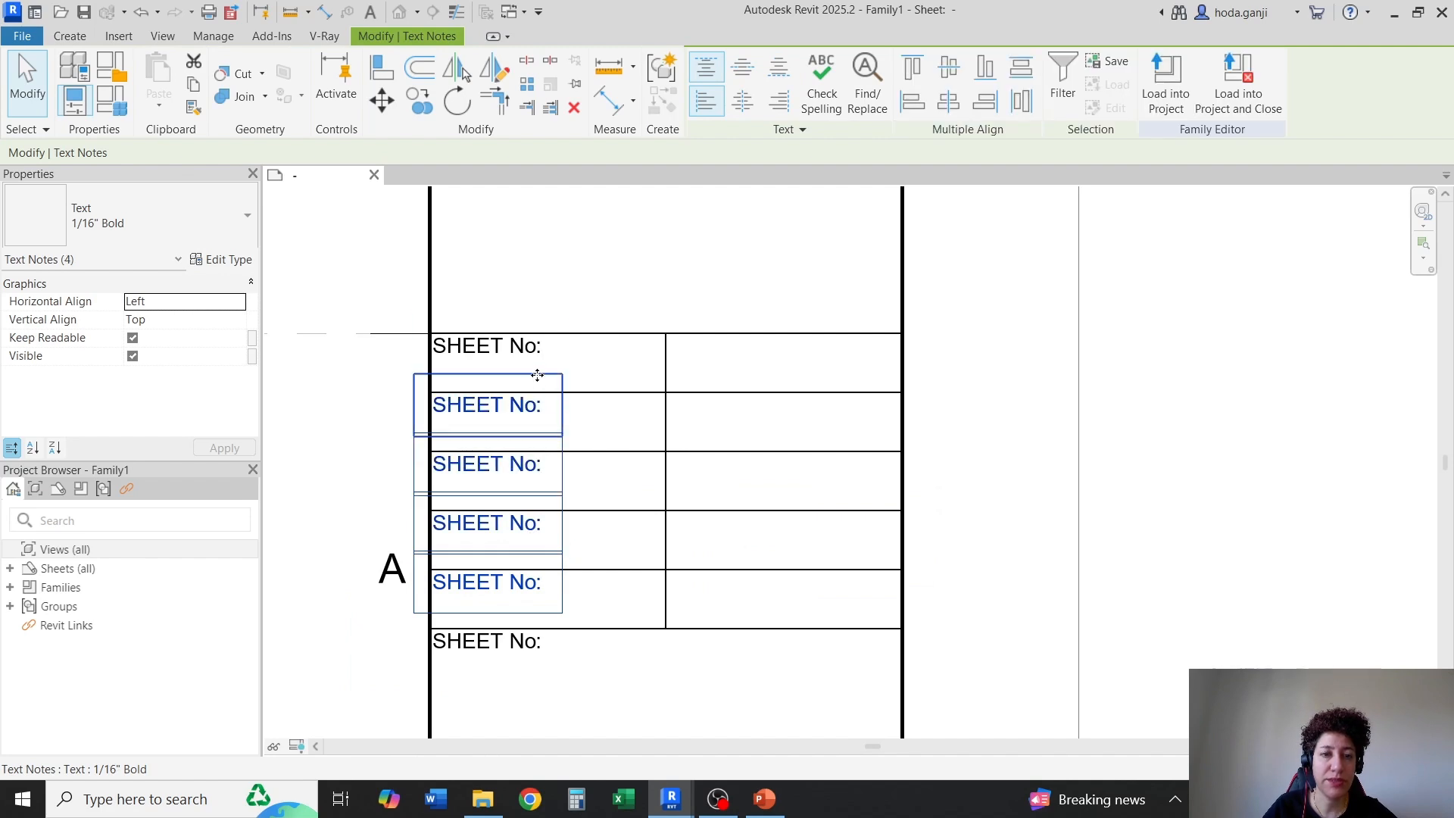
left_click(541, 409, "ctrl")
left_click(536, 344, "ctrl")
left_click(420, 101)
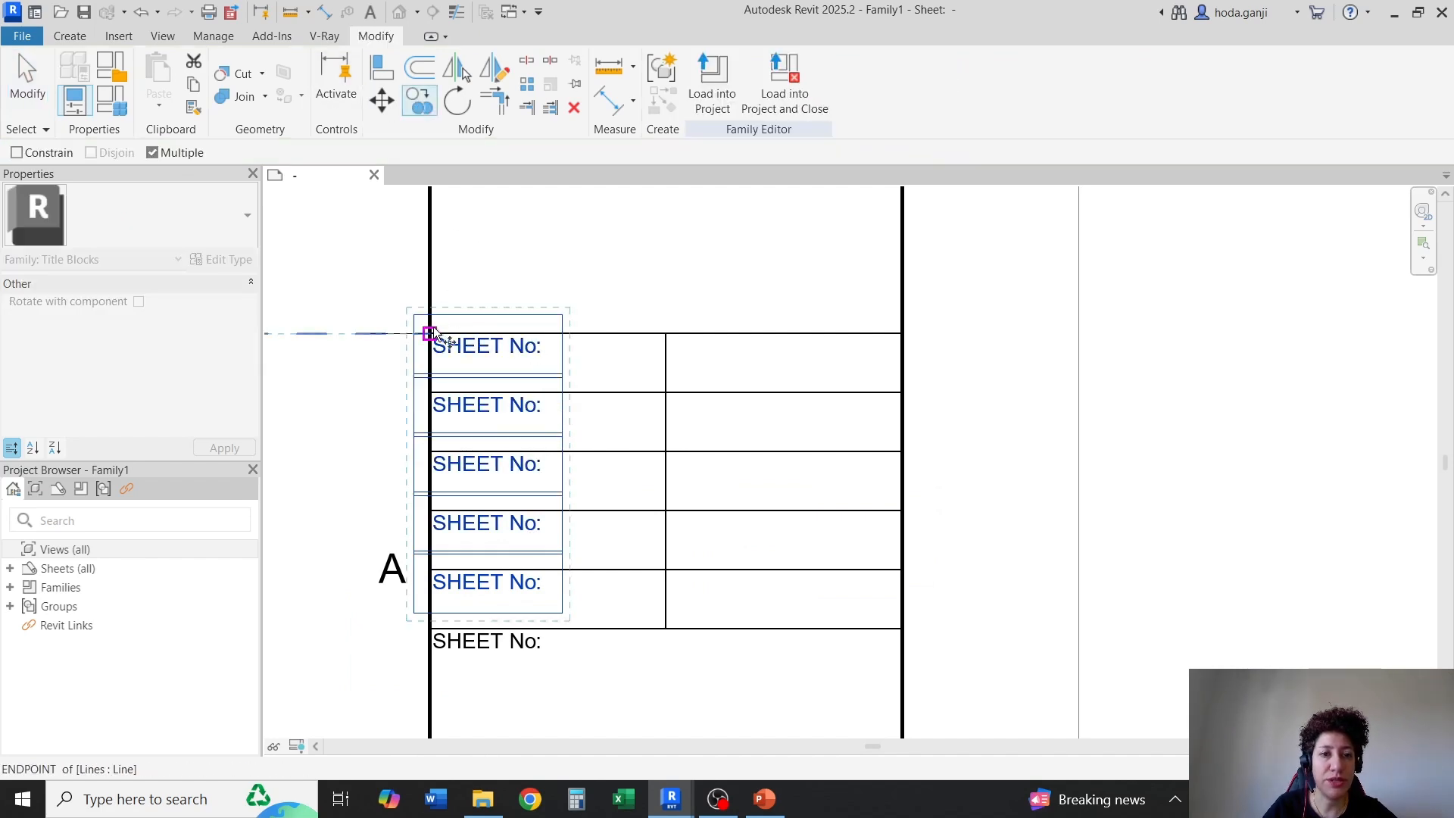
left_click(430, 333)
left_click(666, 333)
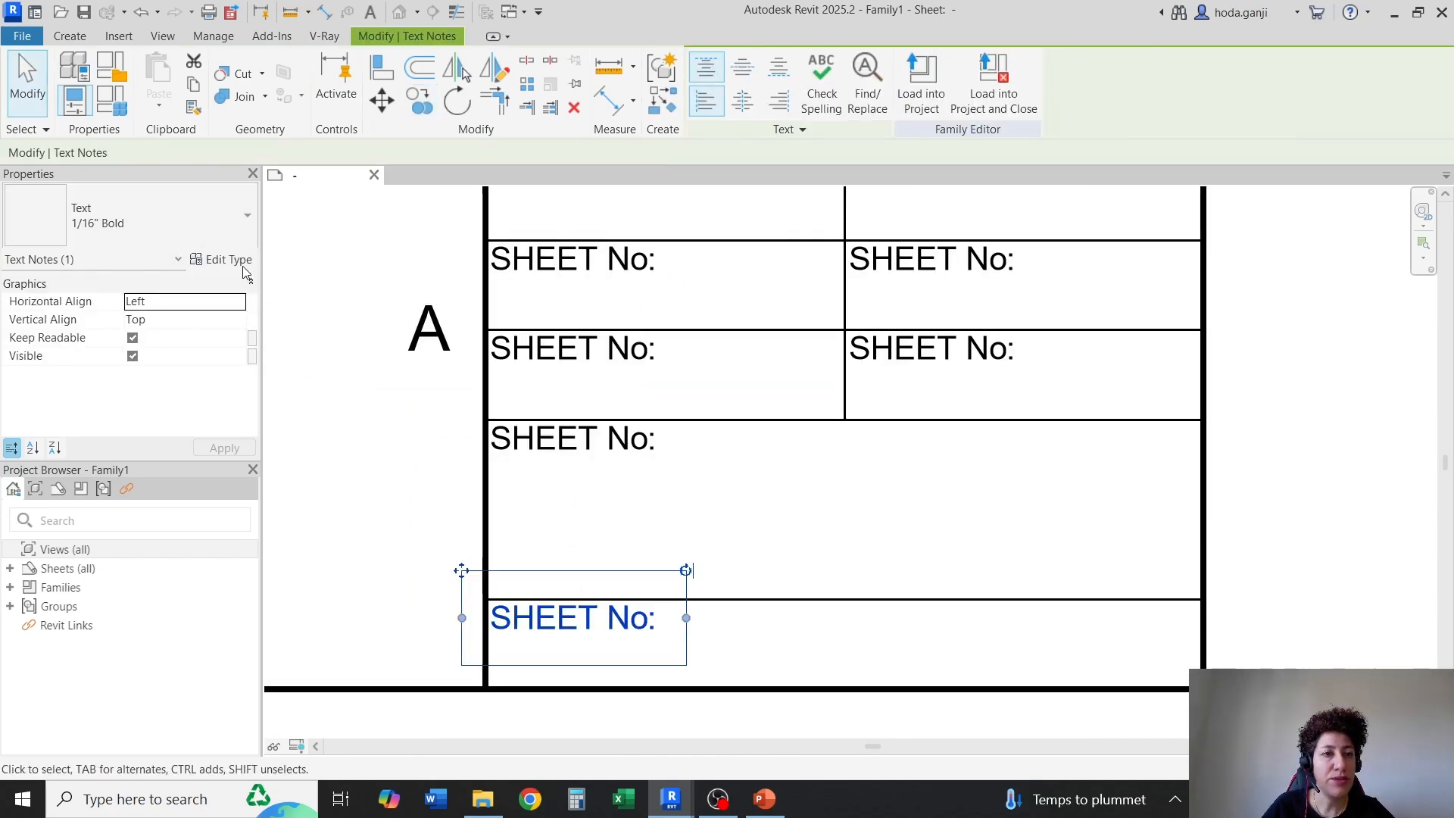
Set the 1/16" Bold text type's tab size to 1/32" and its leader/border offset to 1/64"
left_click(221, 259)
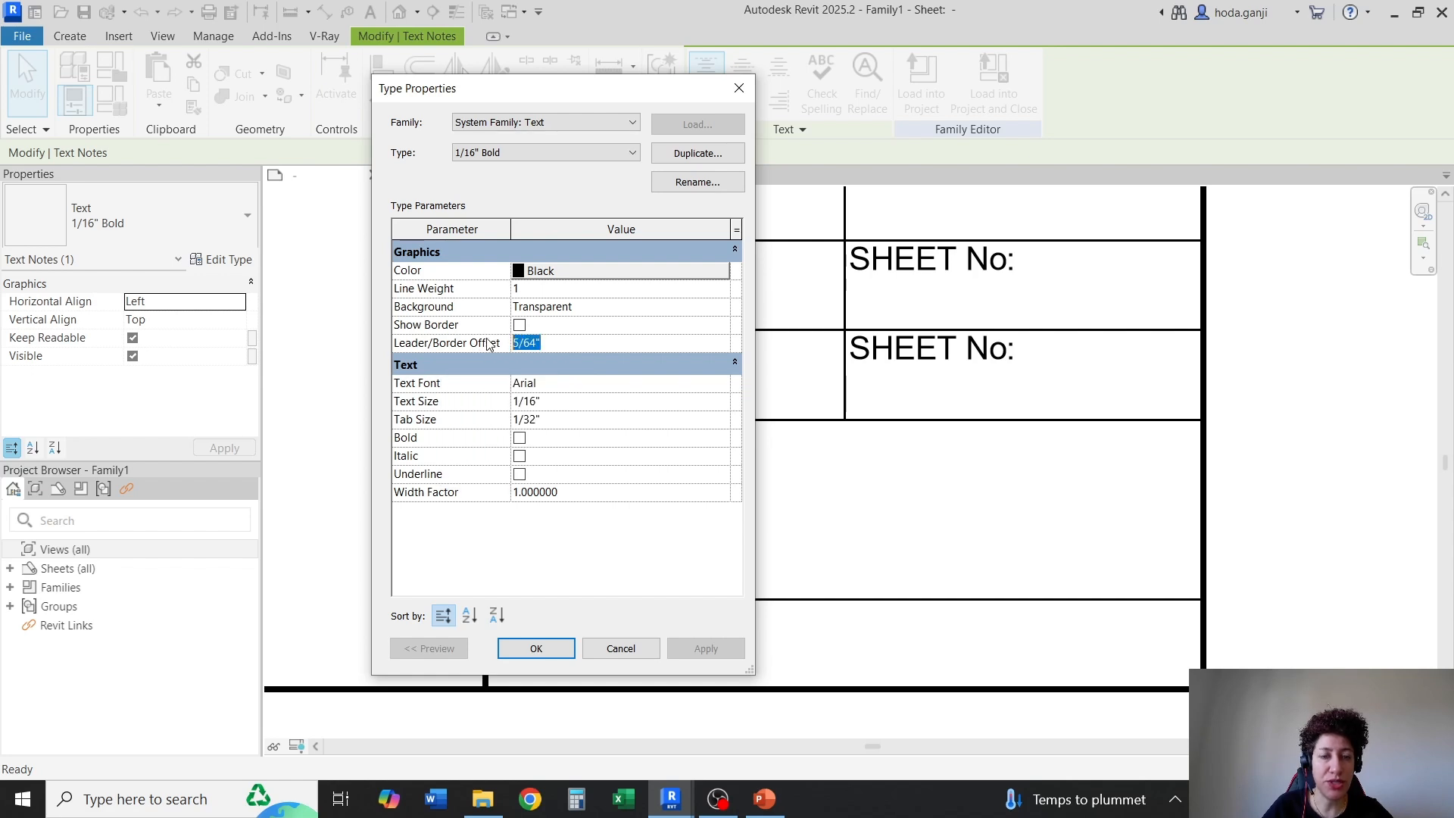
type("/")
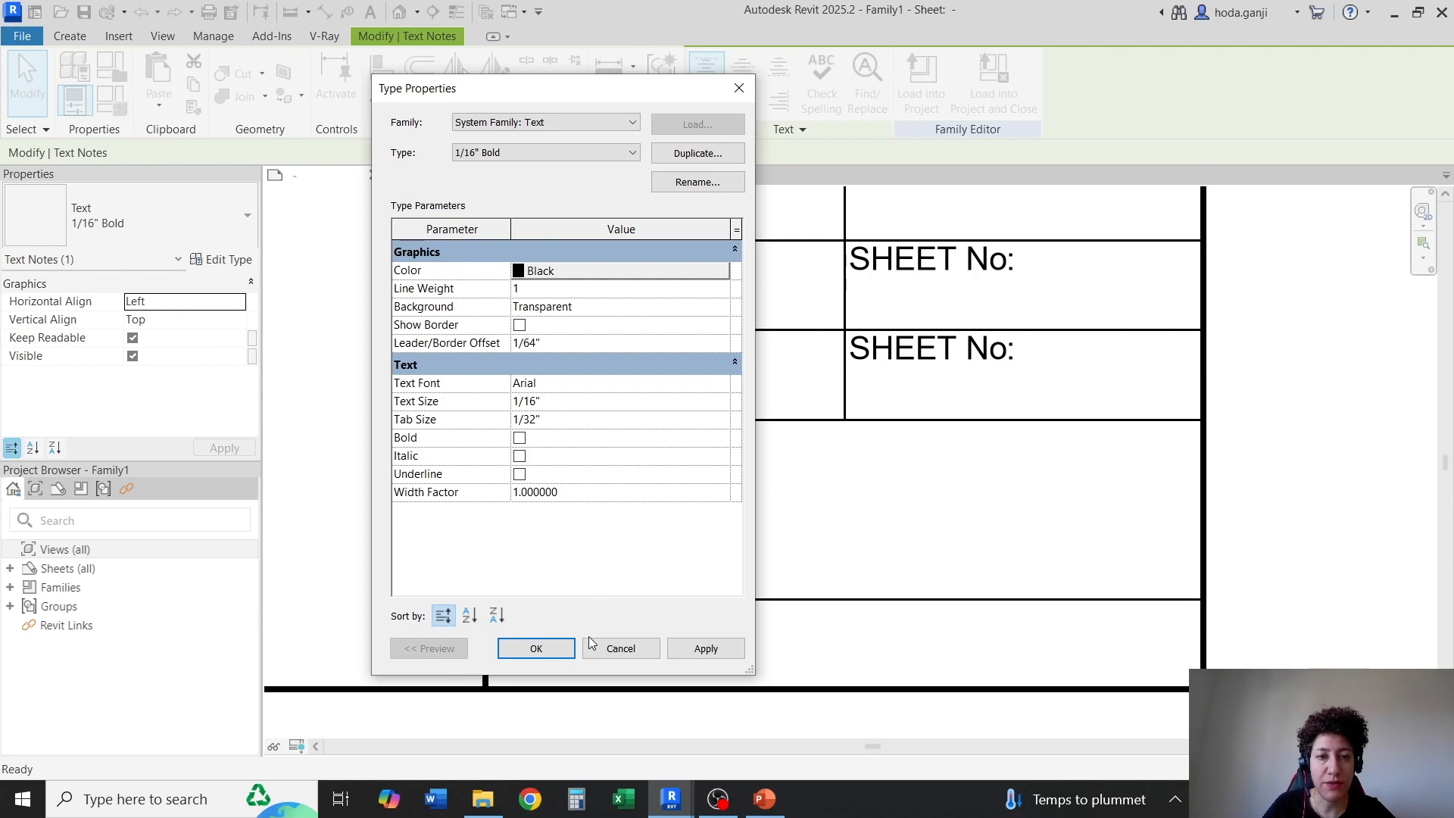
left_click(566, 645)
left_click(601, 659)
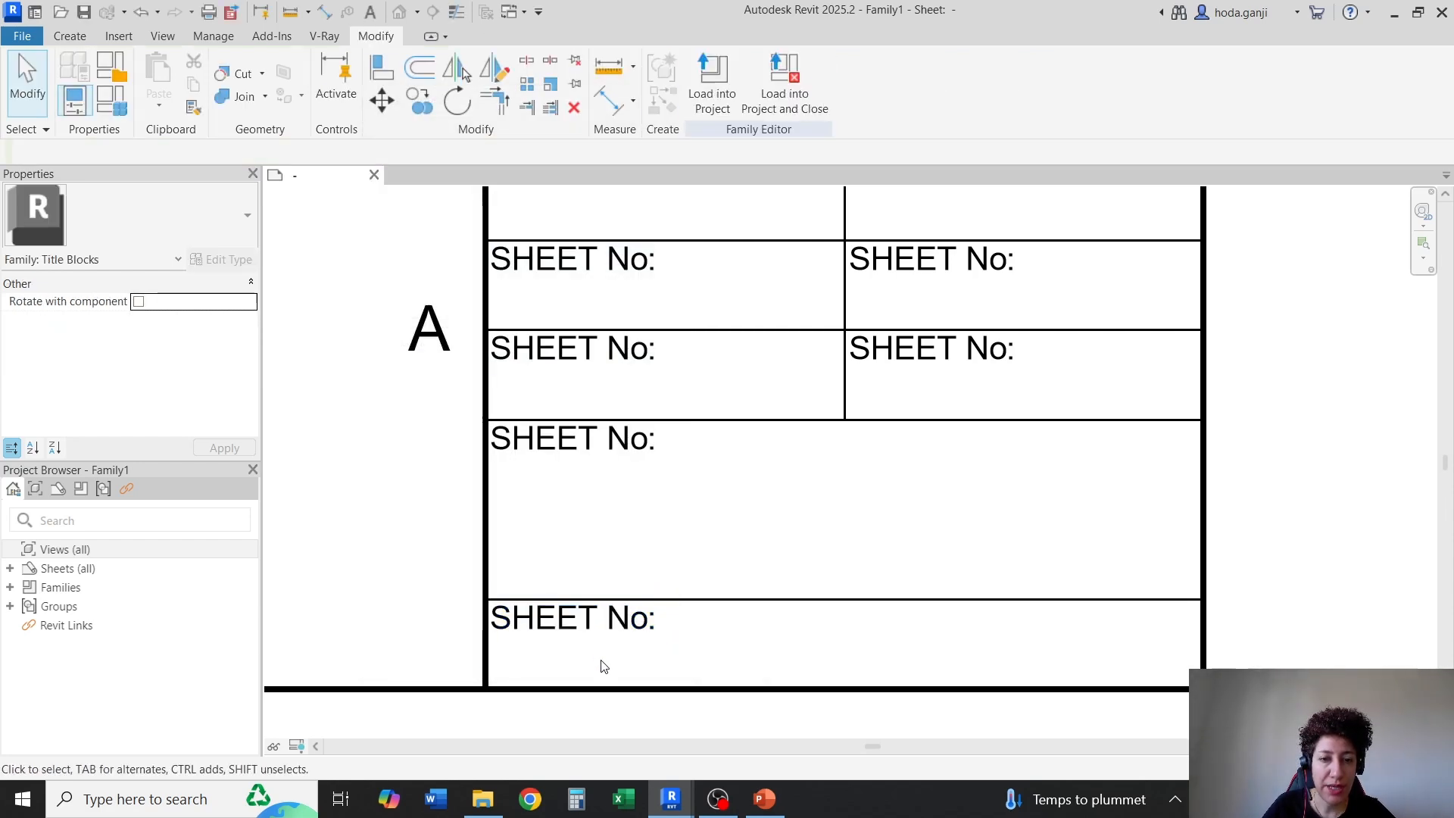
left_click(607, 453)
left_click(573, 352)
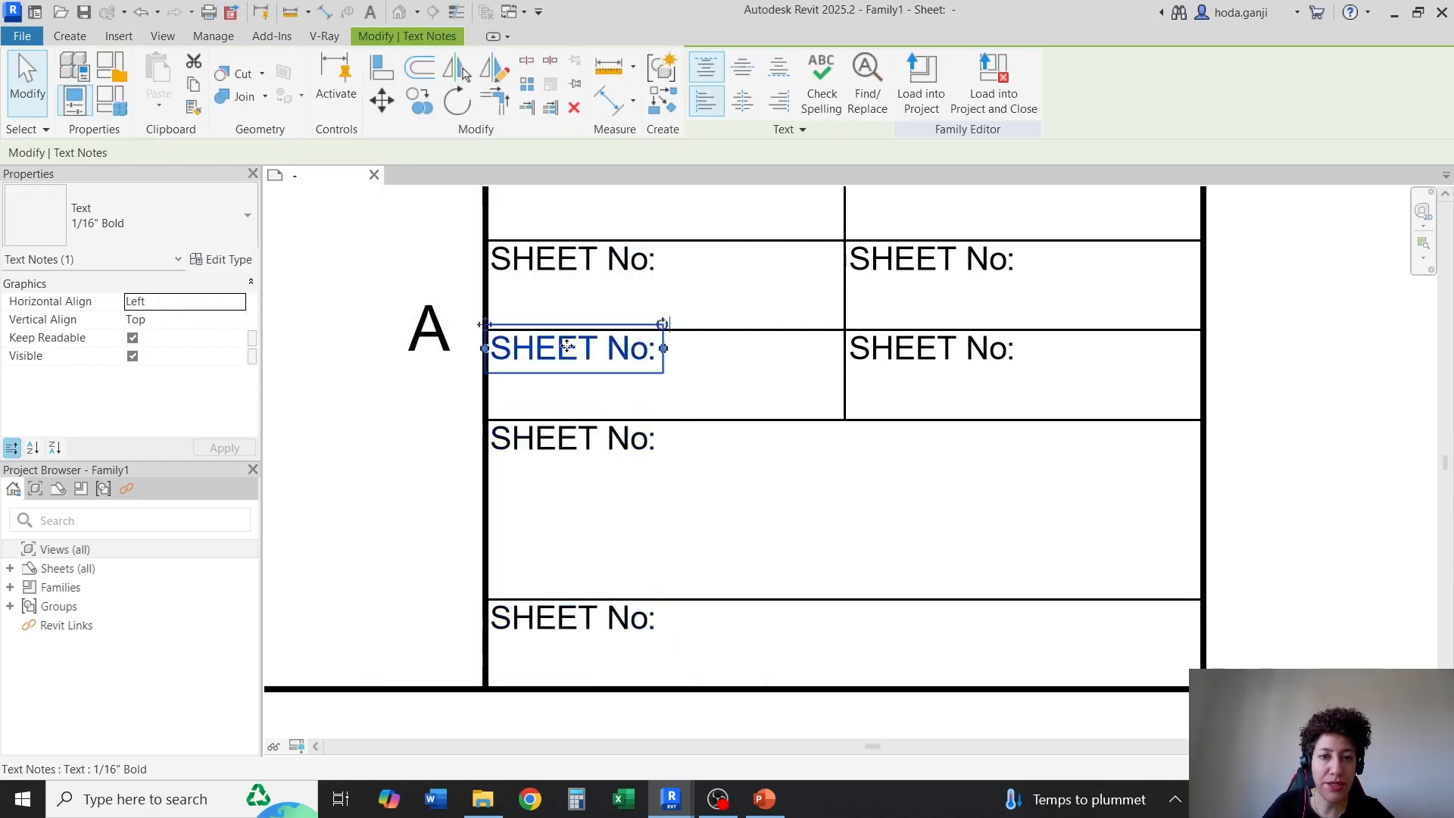
left_click(903, 370)
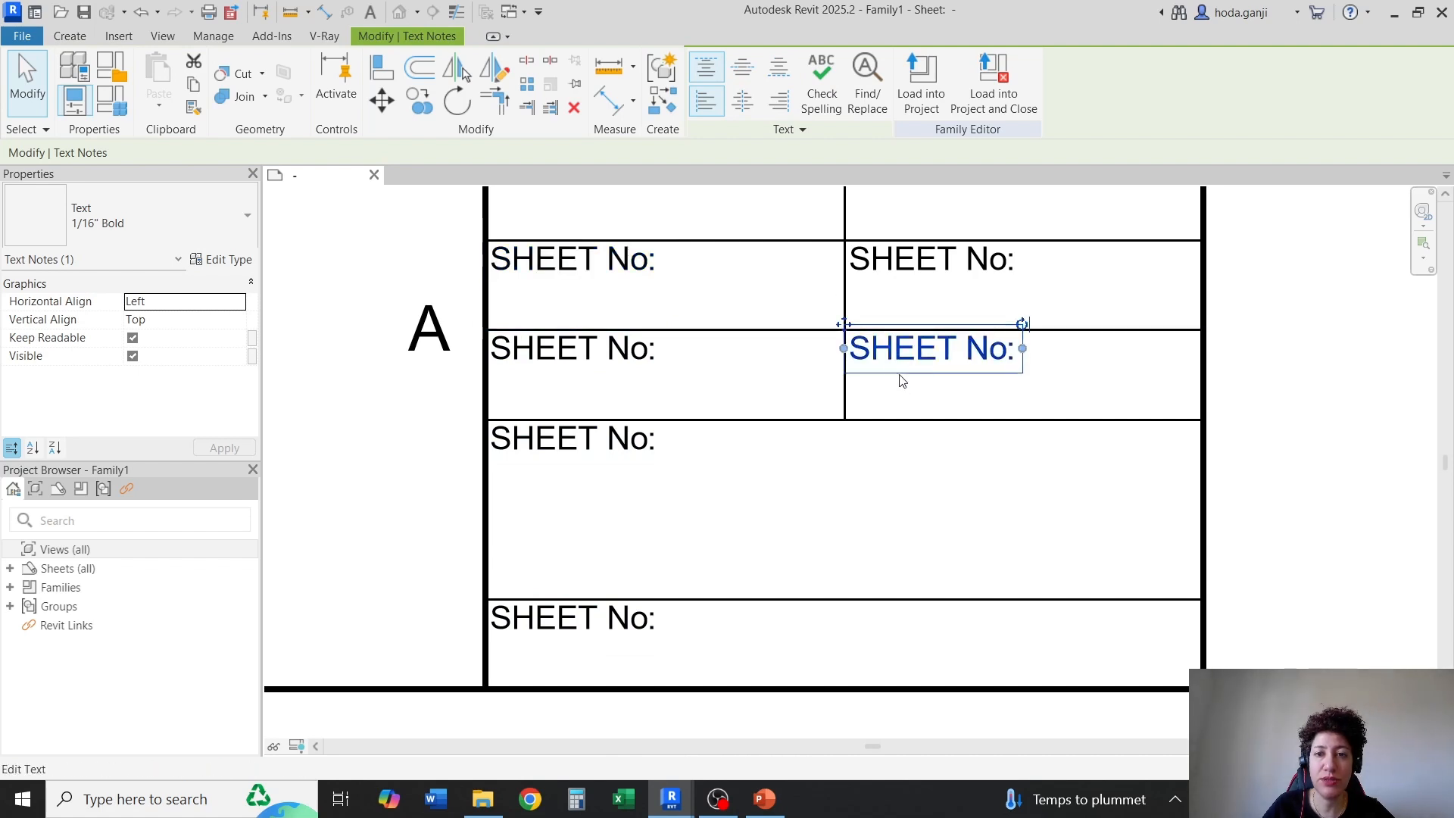
Set the leader/border offset of the 1/8" text type used by the grid letter "A" to 1/64"
left_click(872, 466)
left_click(396, 341)
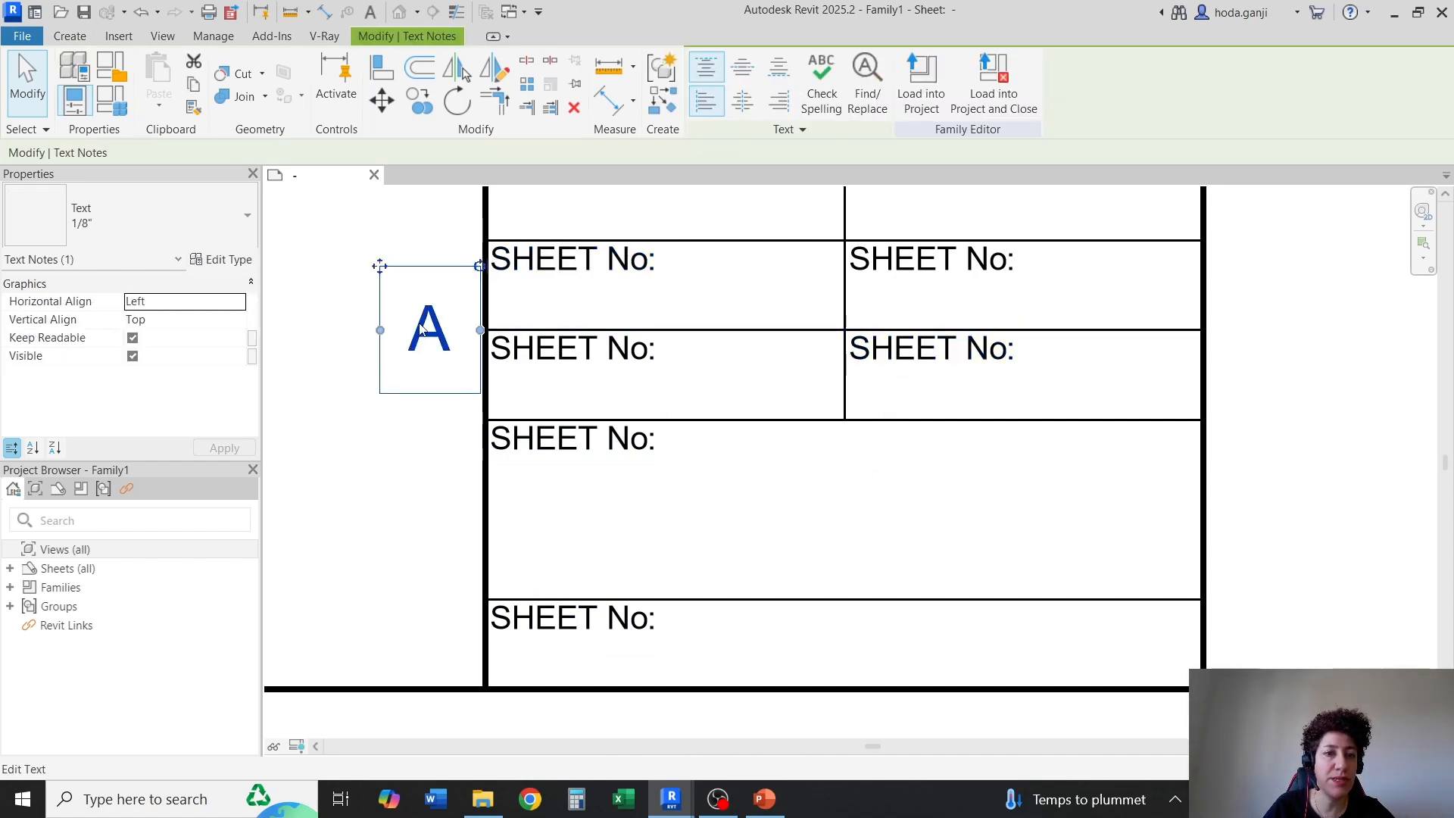
left_click(224, 259)
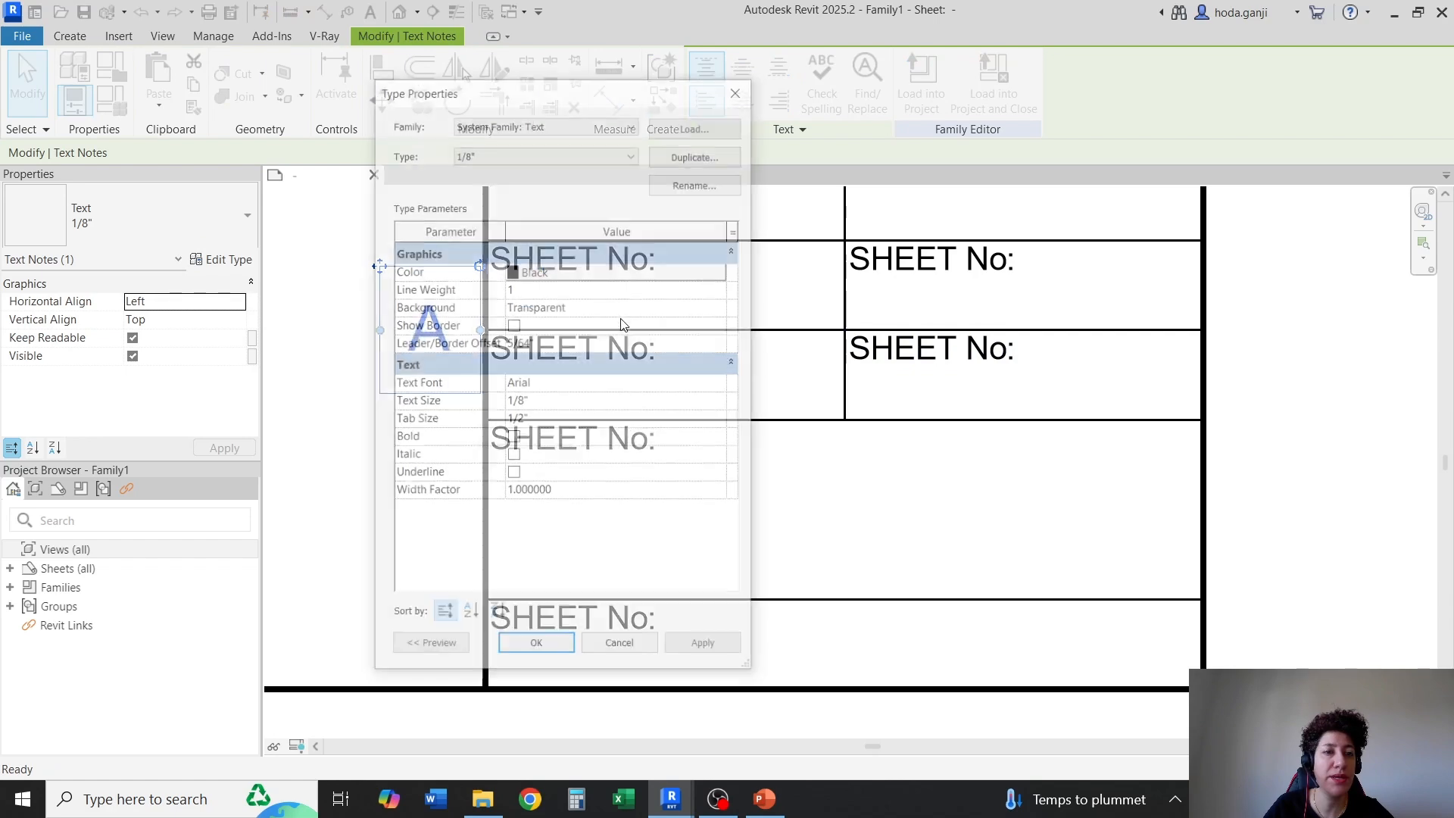
left_click(594, 341)
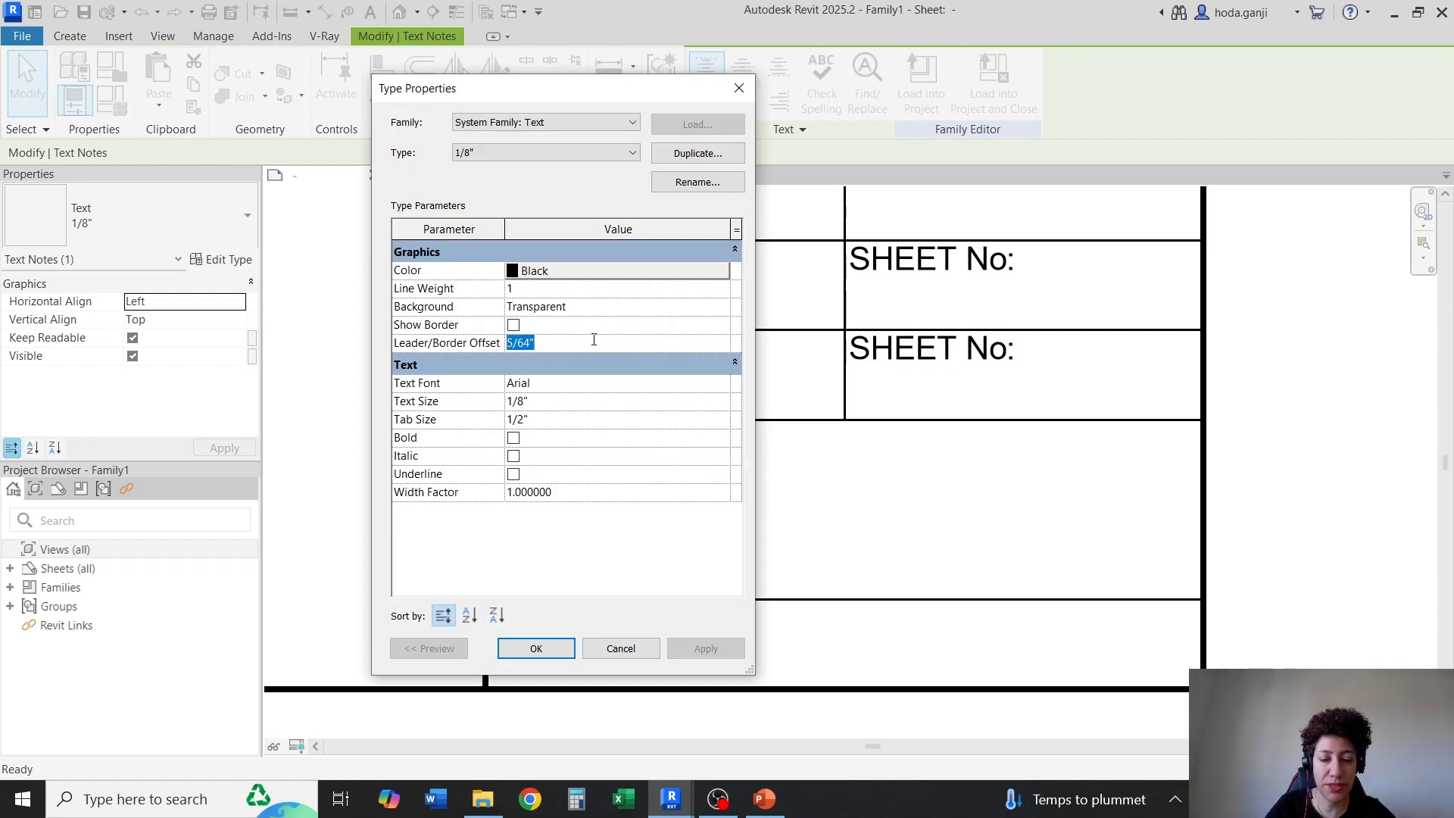
type("1/")
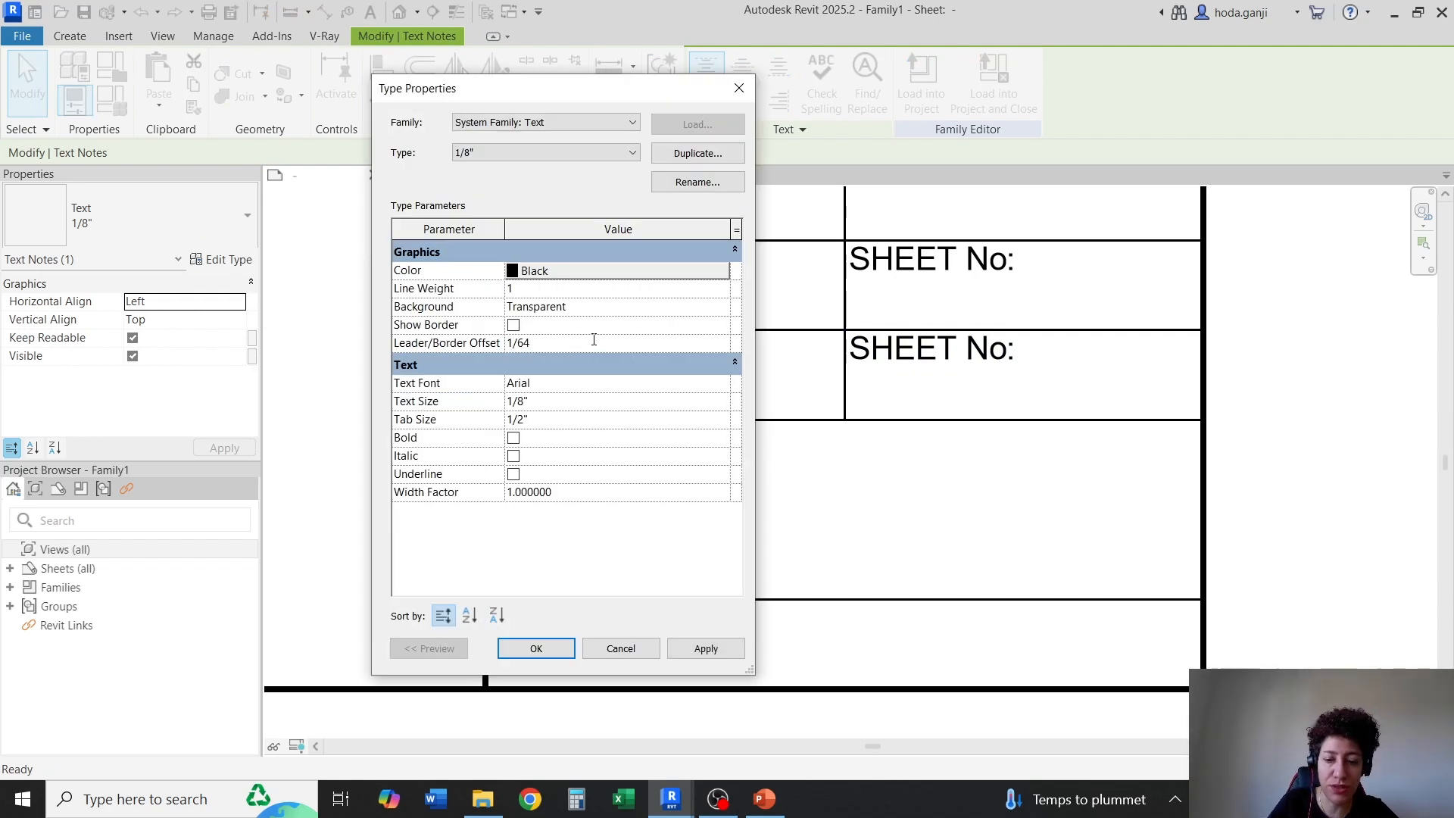
key("Return")
left_click(535, 650)
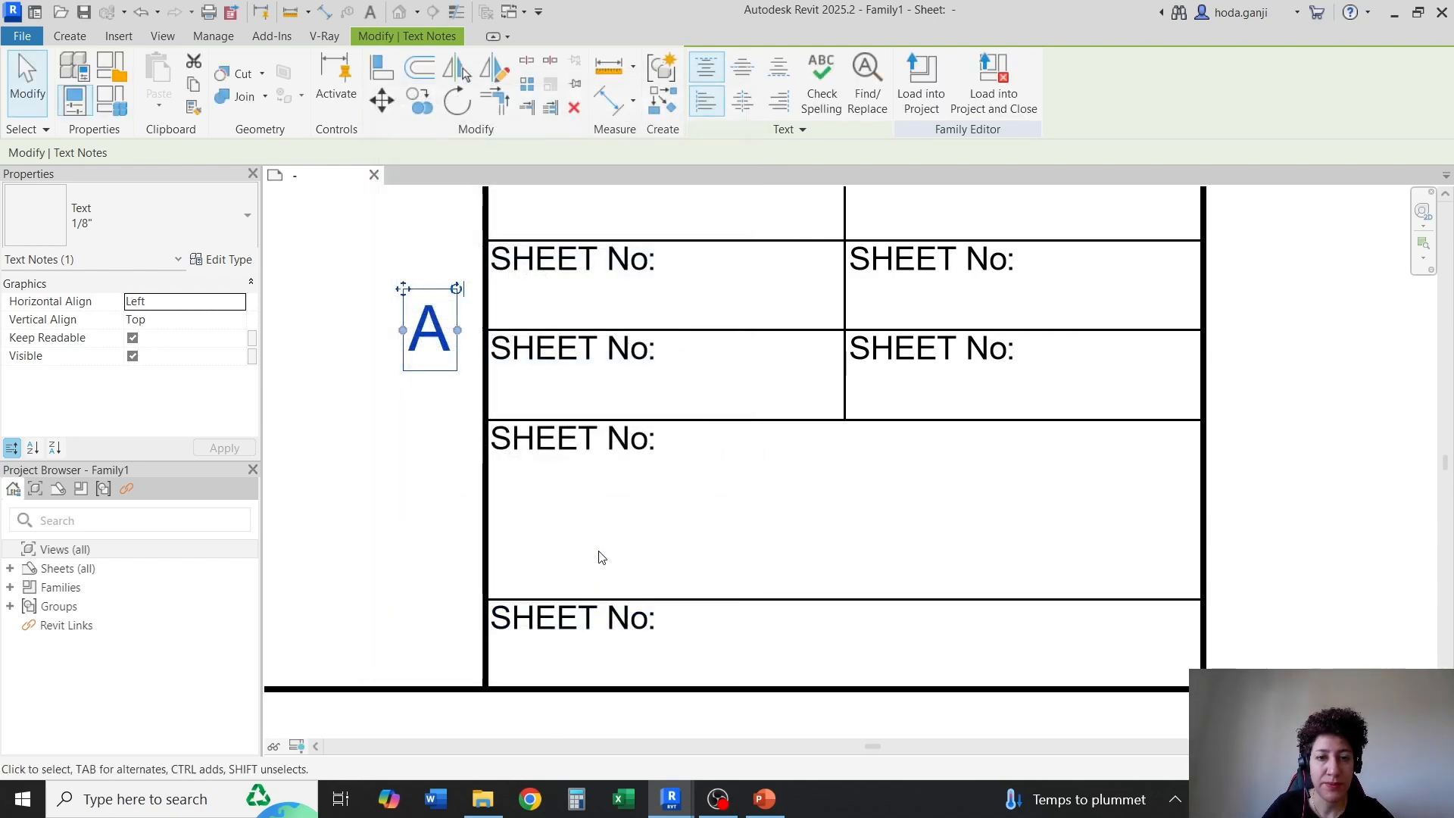
Change the caption in the tall cell above the bottom cell to "DRAWING No:"
left_click(436, 443)
middle_click_drag(436, 443, 457, 498)
double_click(594, 499)
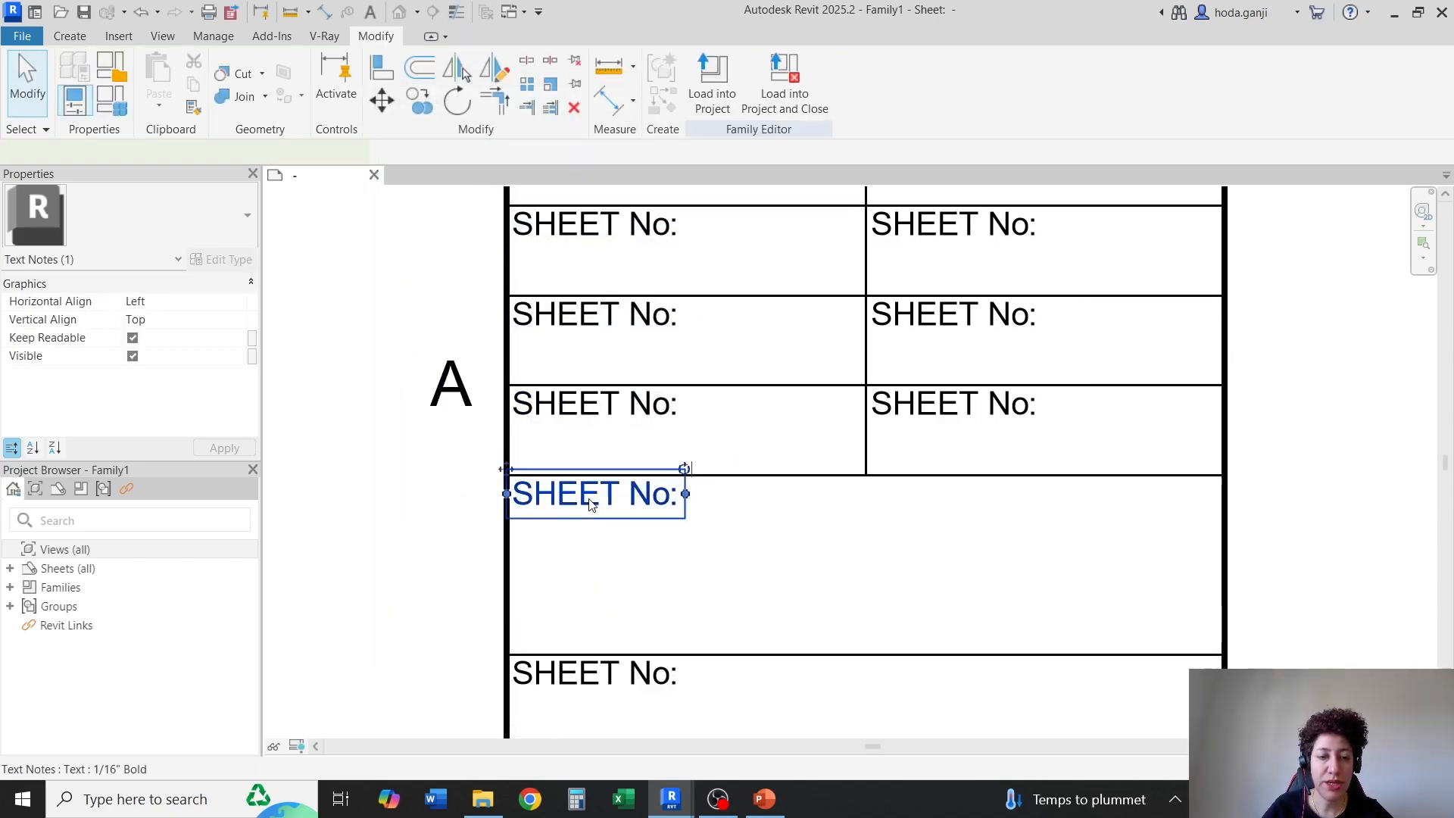
left_click_drag(620, 499, 508, 499)
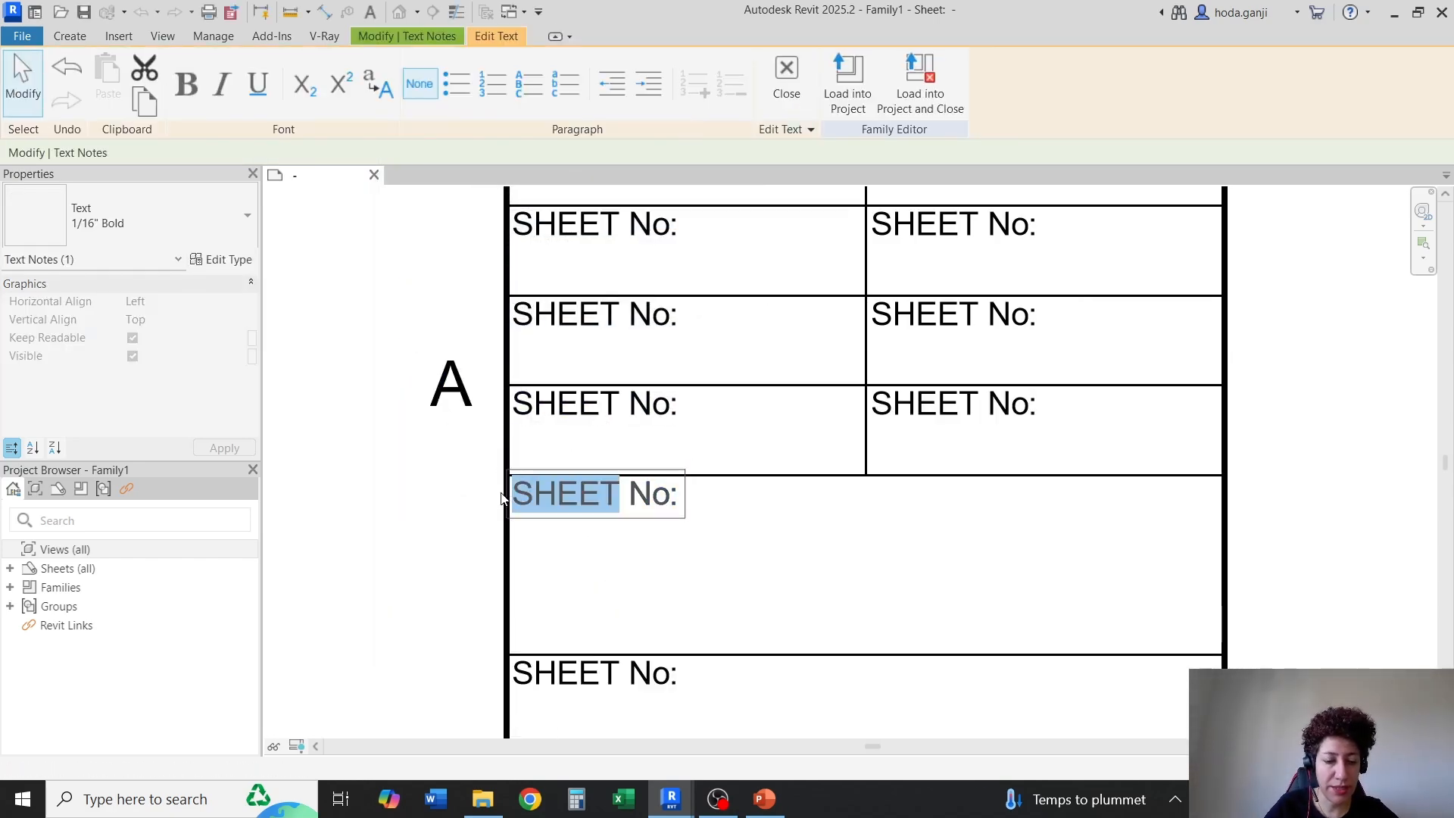
type("DRAWIN")
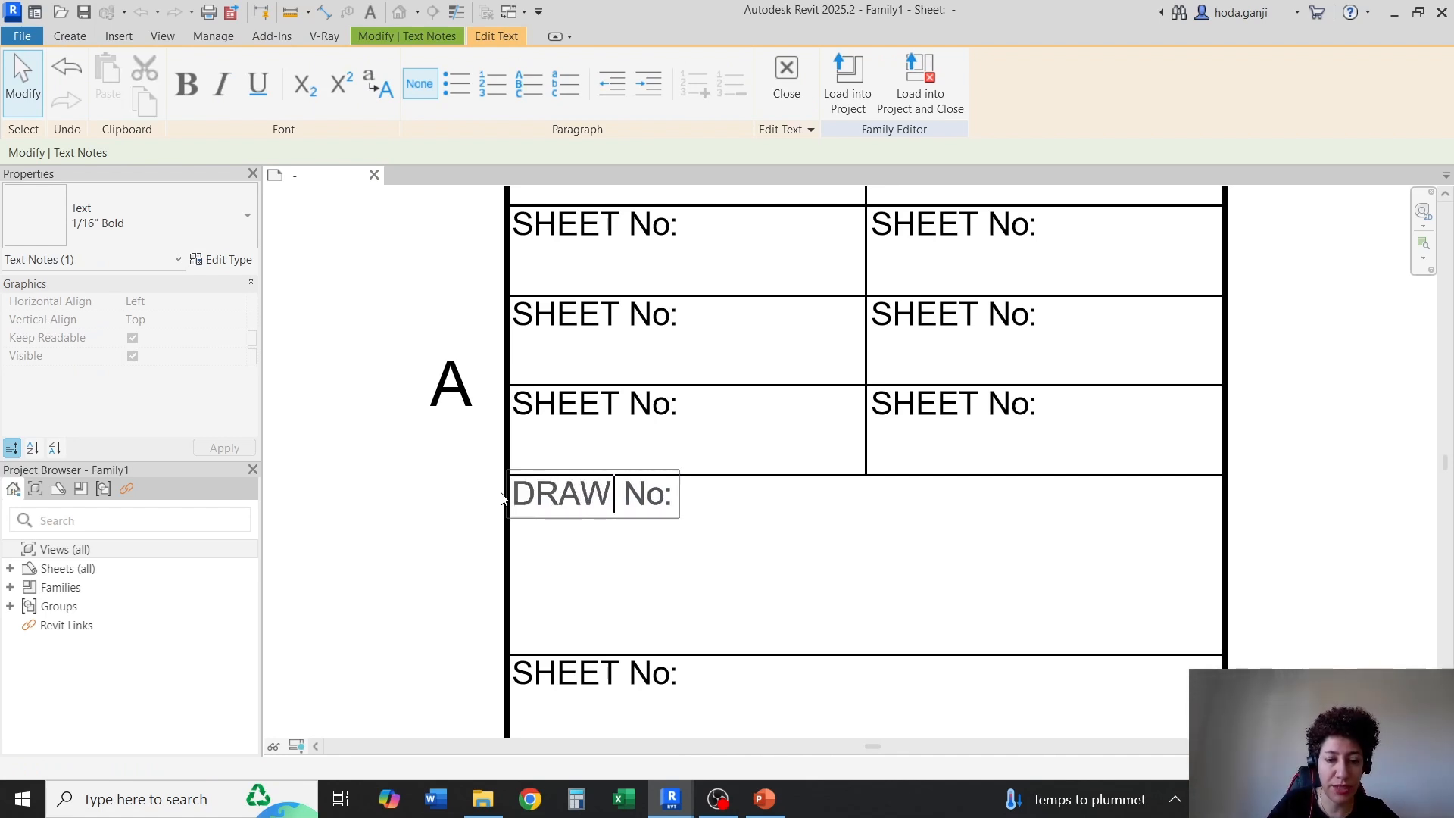
type("G")
left_click(771, 551)
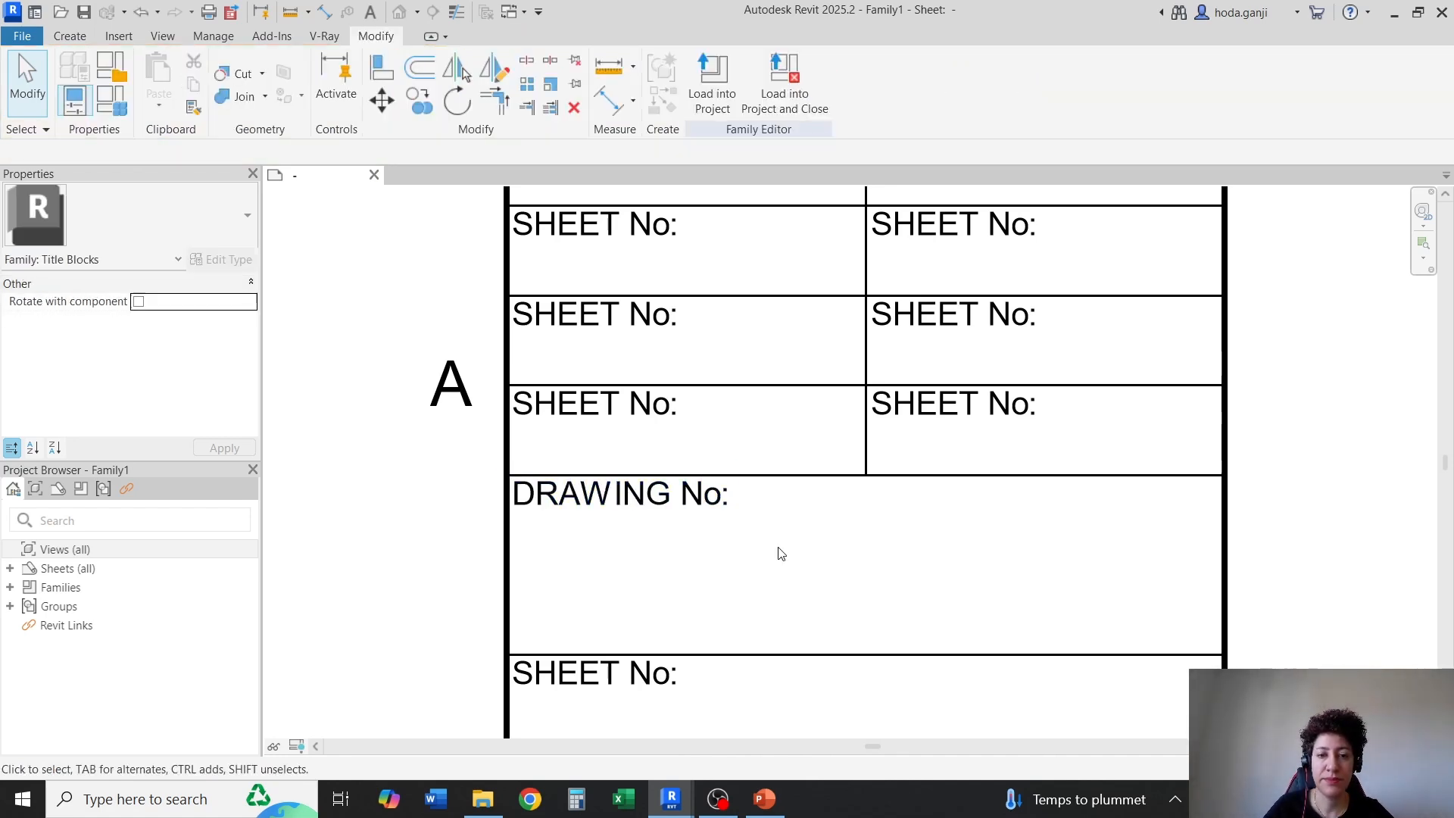
Change the left-column caption in the top row of the five 0.25" rows to "PROJECT No:"
double_click(619, 405)
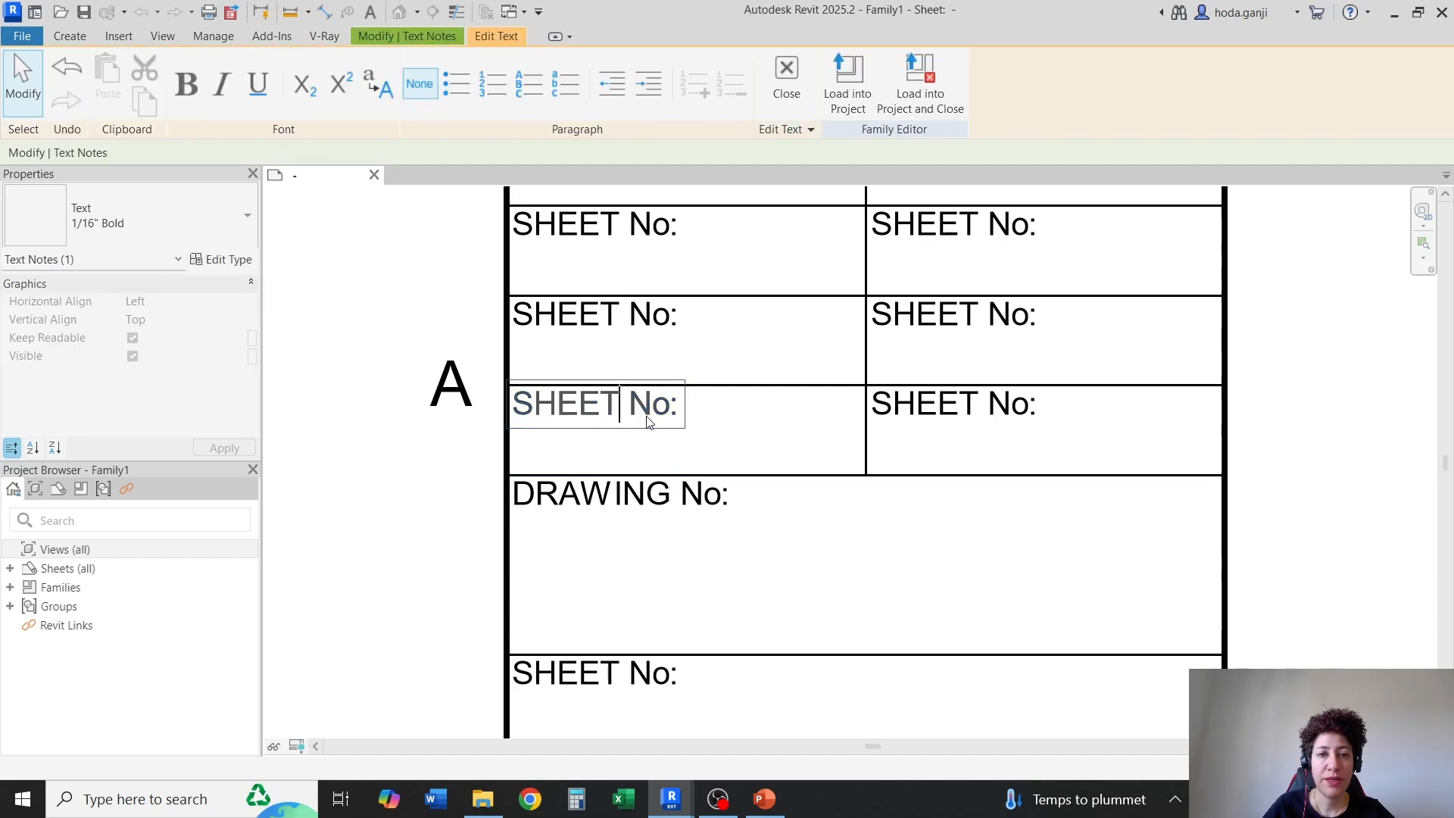
left_click(659, 569)
scroll(682, 606, "down", 3)
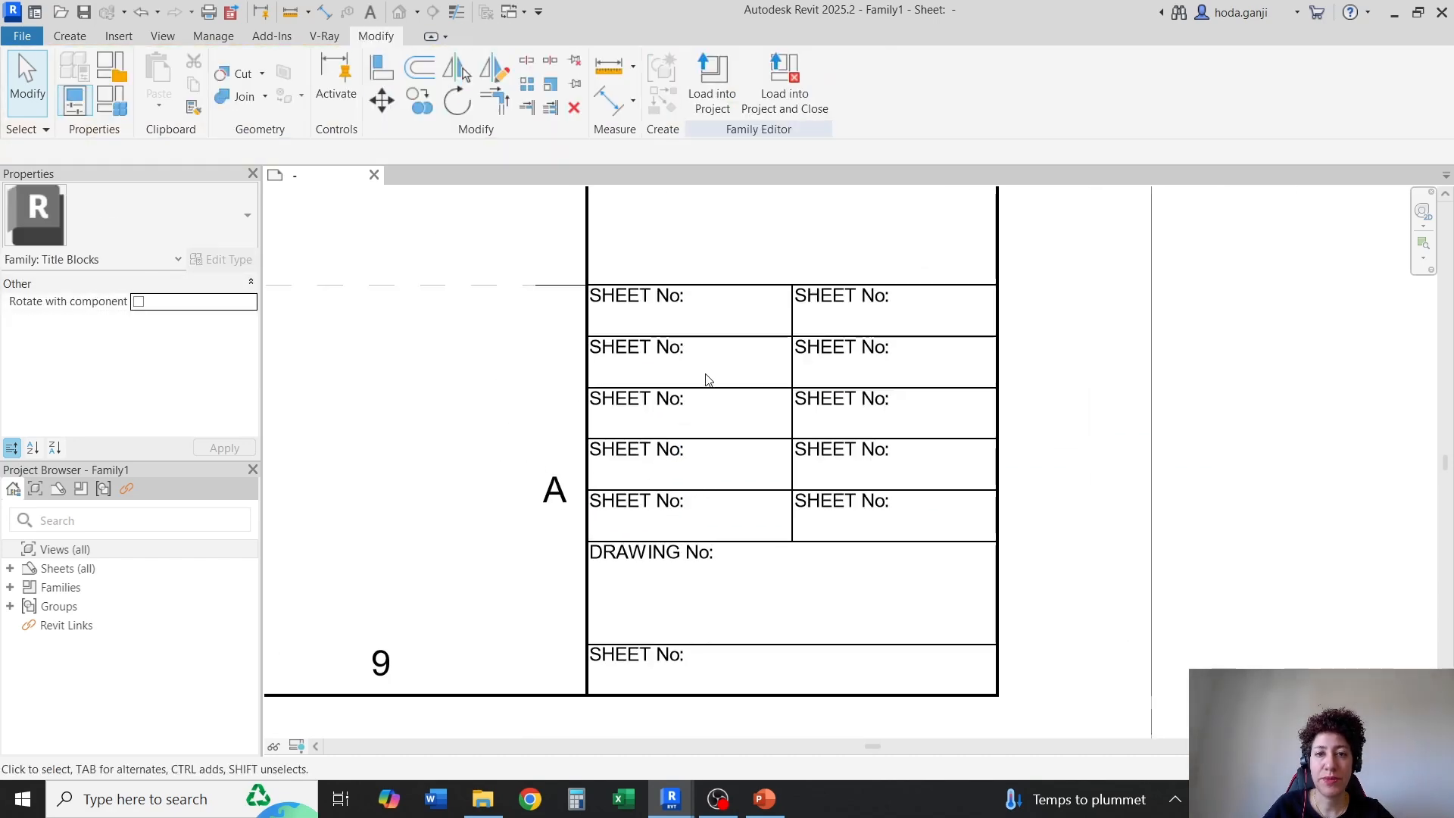
scroll(693, 273, "up", 2)
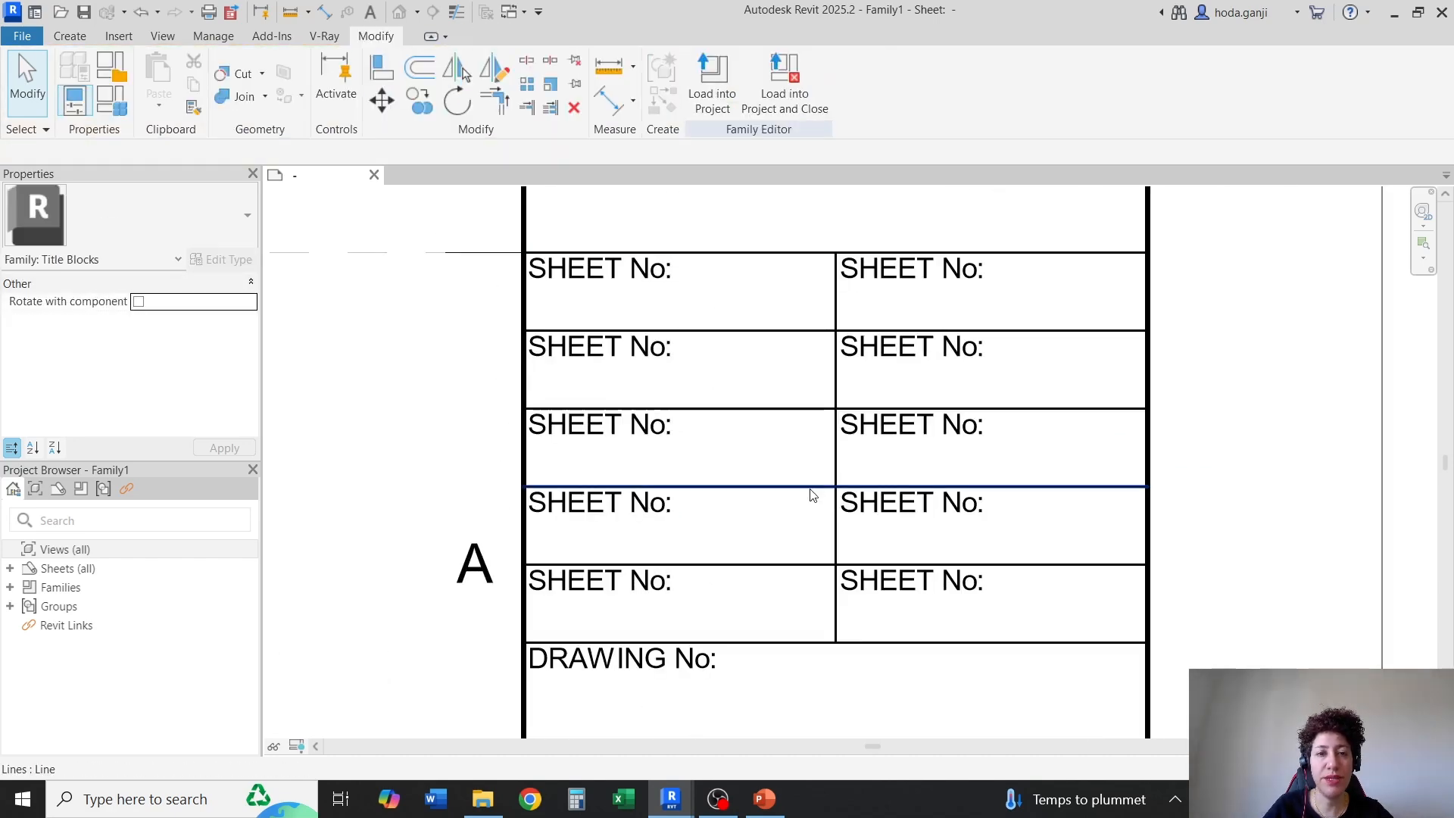
double_click(617, 270)
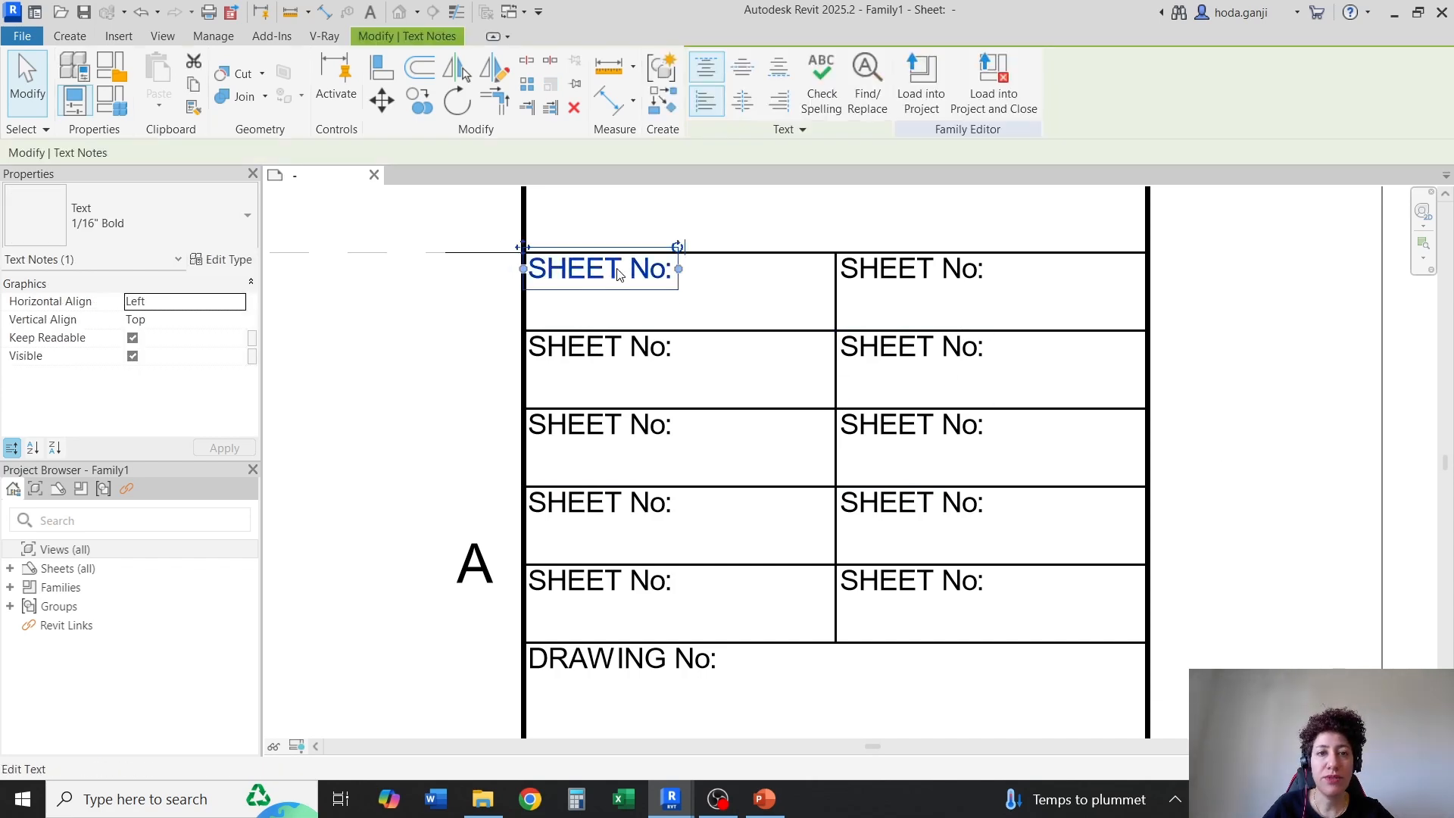
left_click_drag(622, 270, 512, 274)
type("PROJECT")
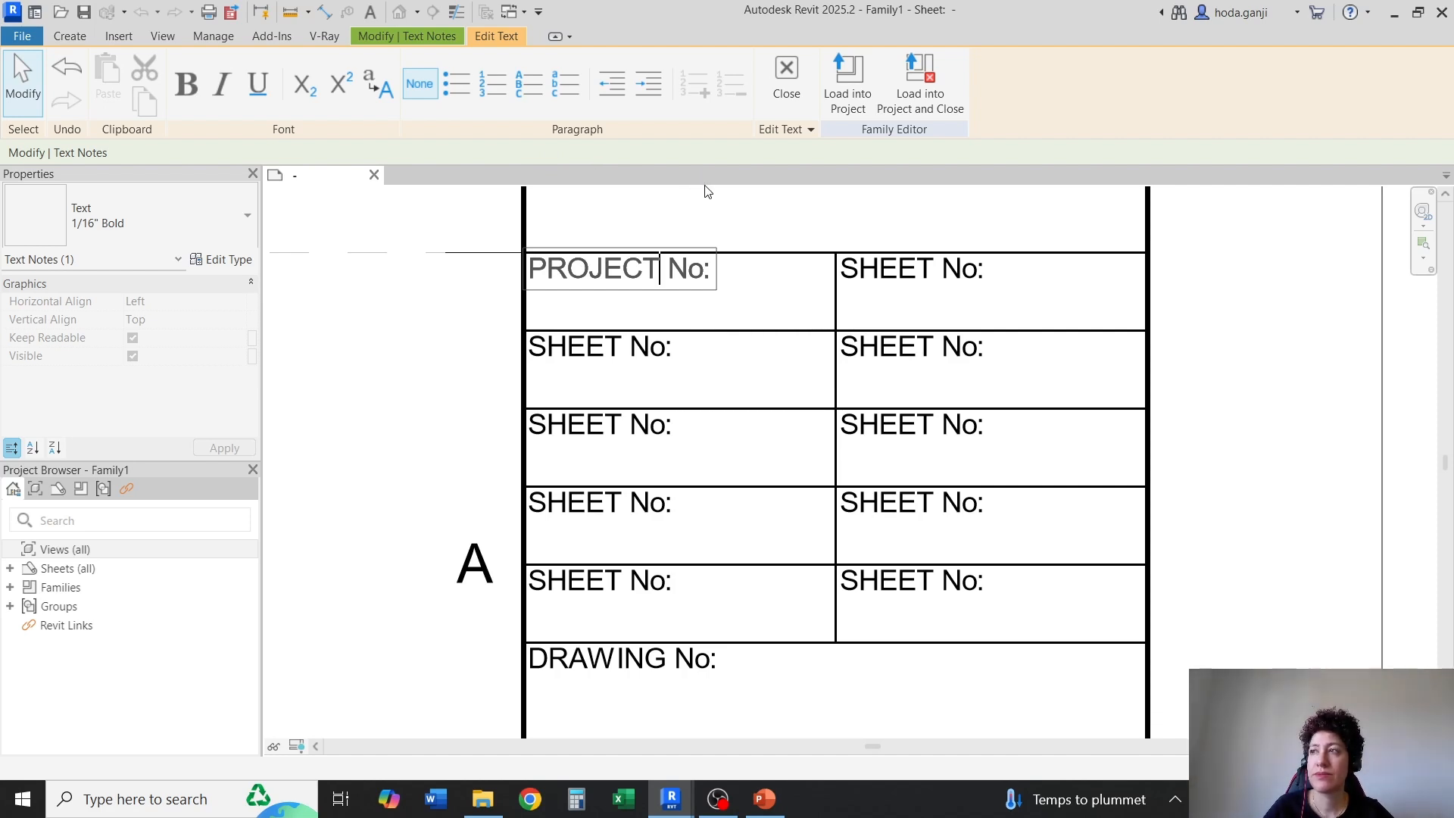
Change the right-column caption beside "PROJECT No:" to "SCALE:"
left_click(890, 269)
left_click(952, 275)
left_click(952, 275)
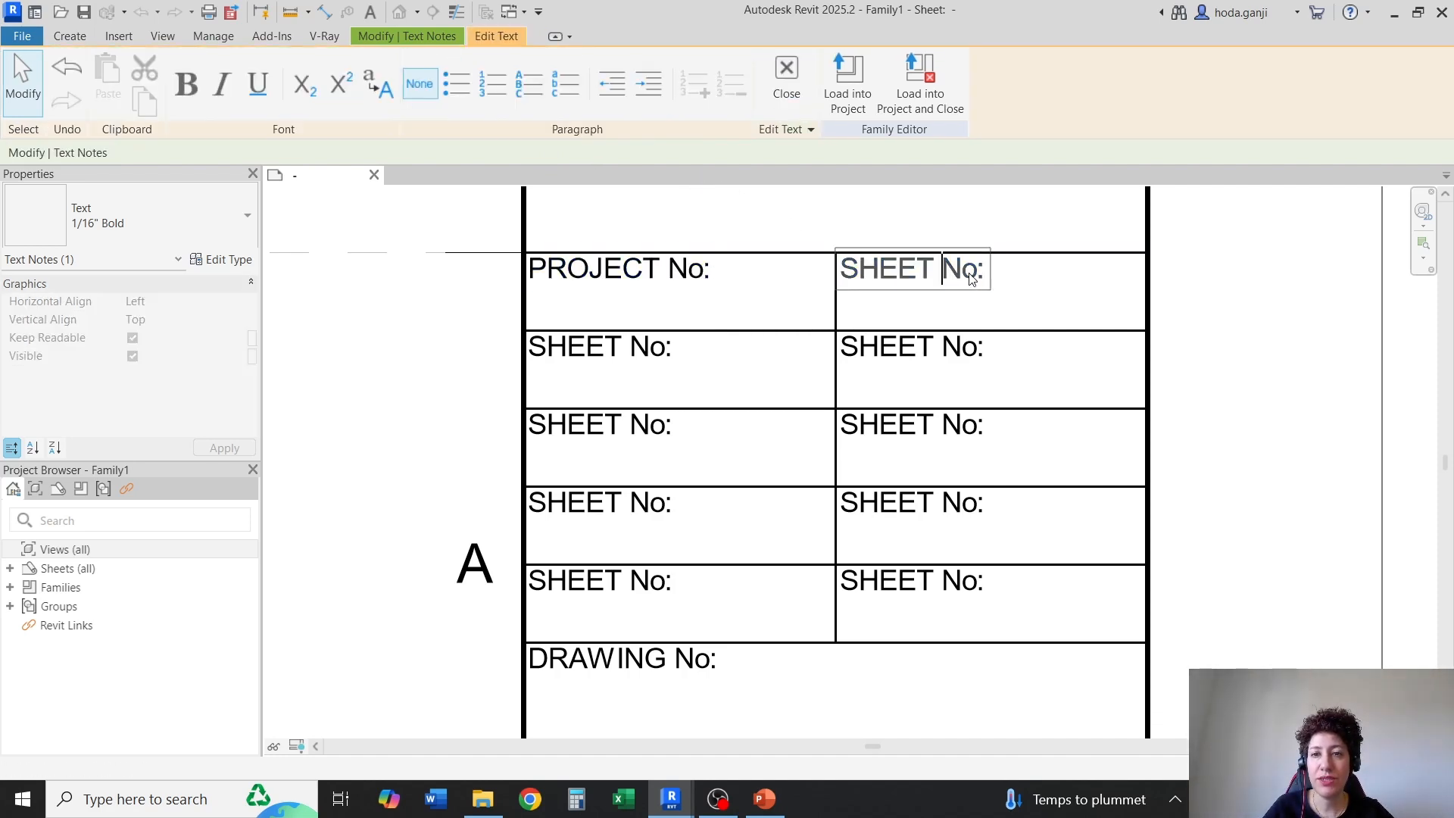
left_click_drag(977, 271, 883, 273)
type("CAL")
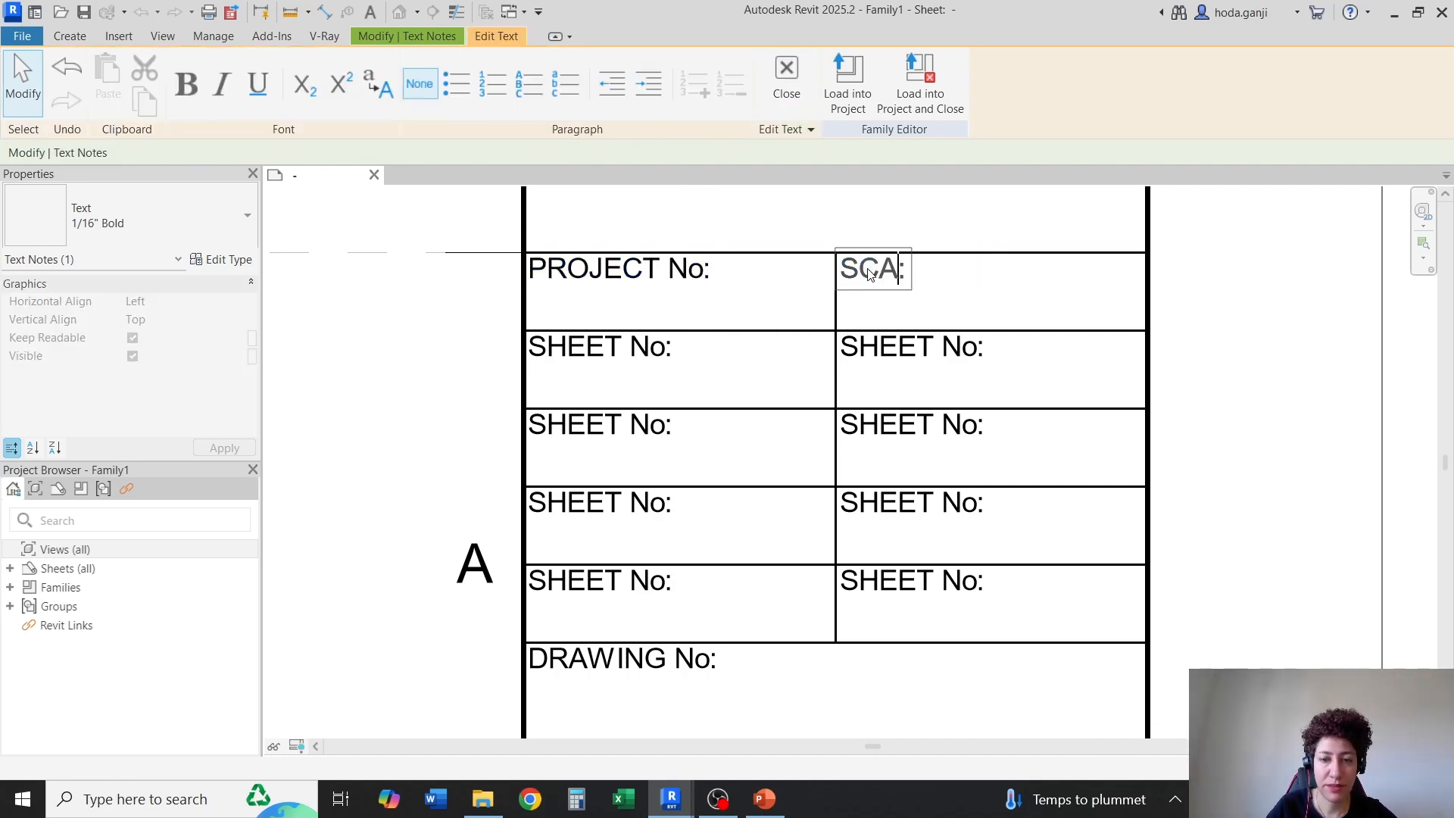
type("E")
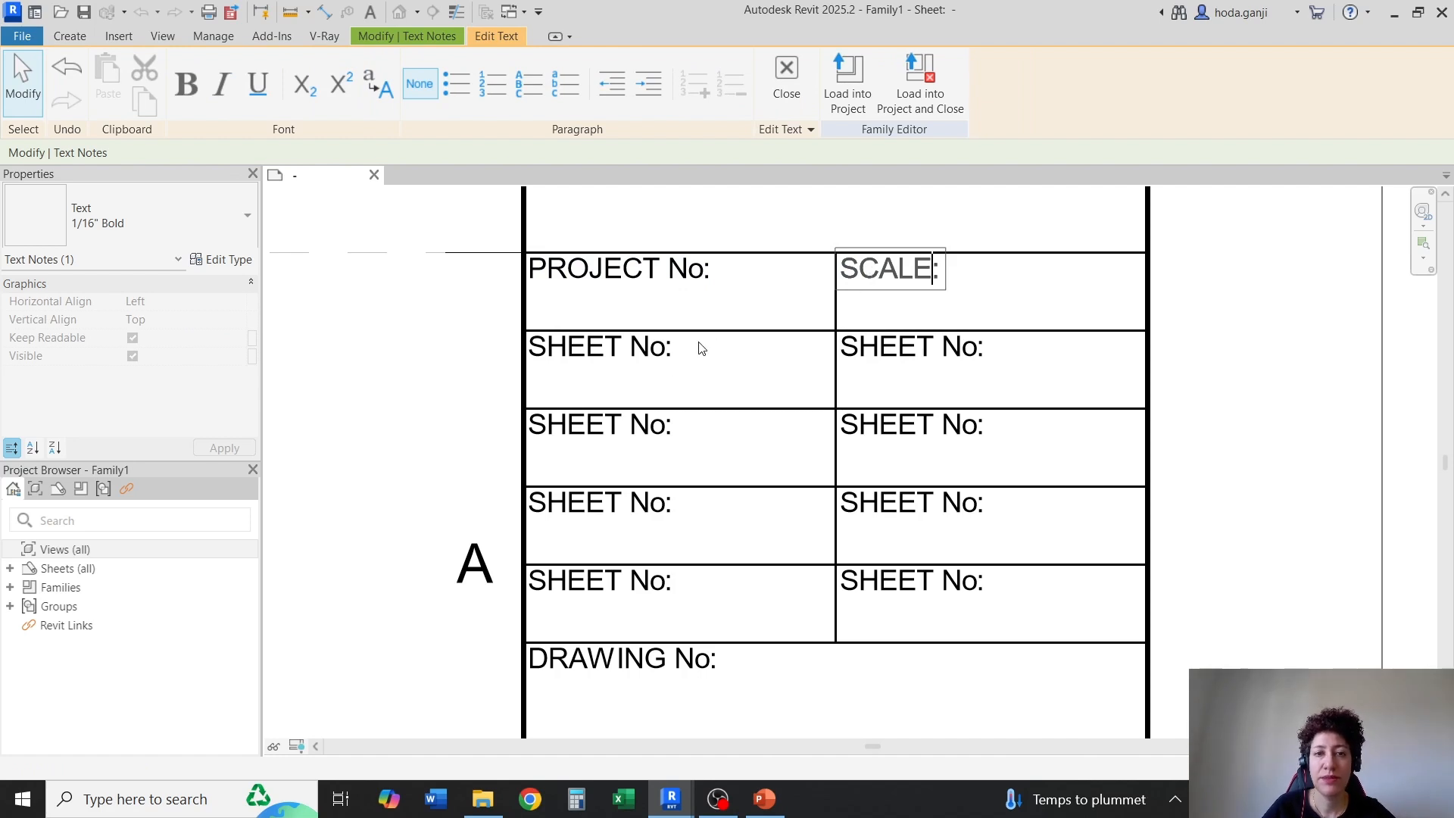
Change the left-column caption below "PROJECT No:" to "DESIGNED BY:"
left_click(652, 373)
left_click(630, 350)
left_click_drag(667, 356, 471, 347)
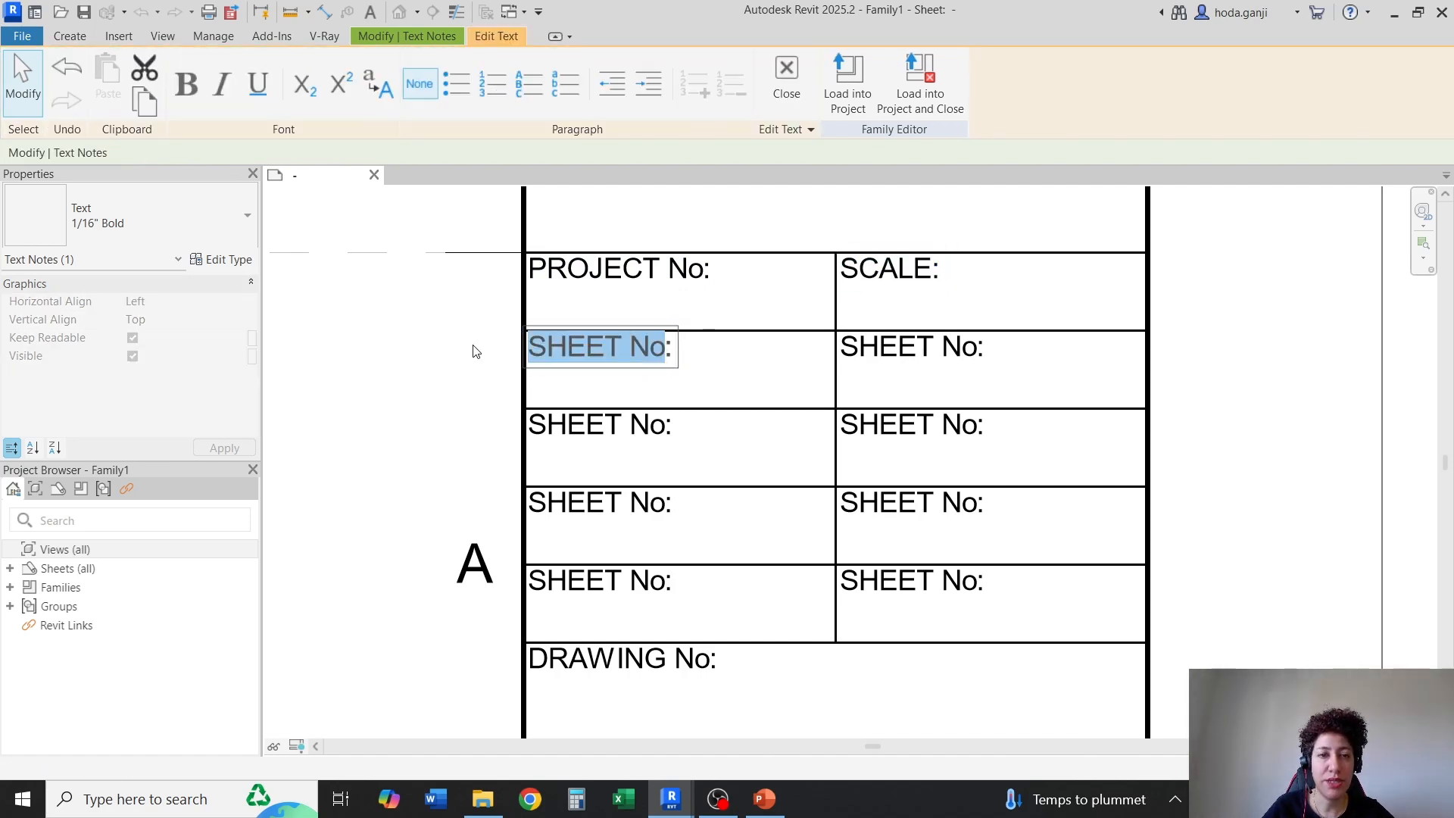
type("DESIGNED ")
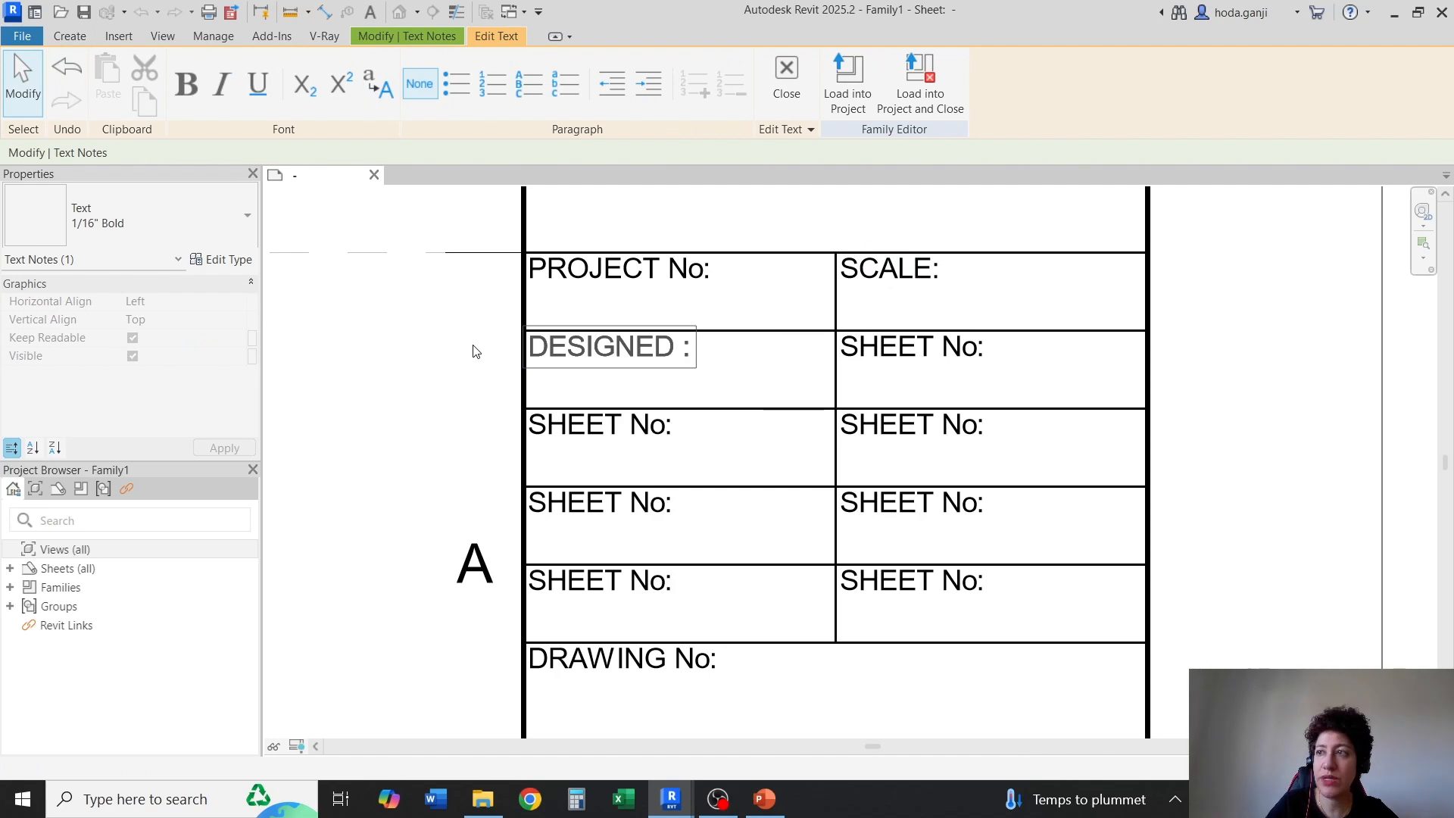
type("BY")
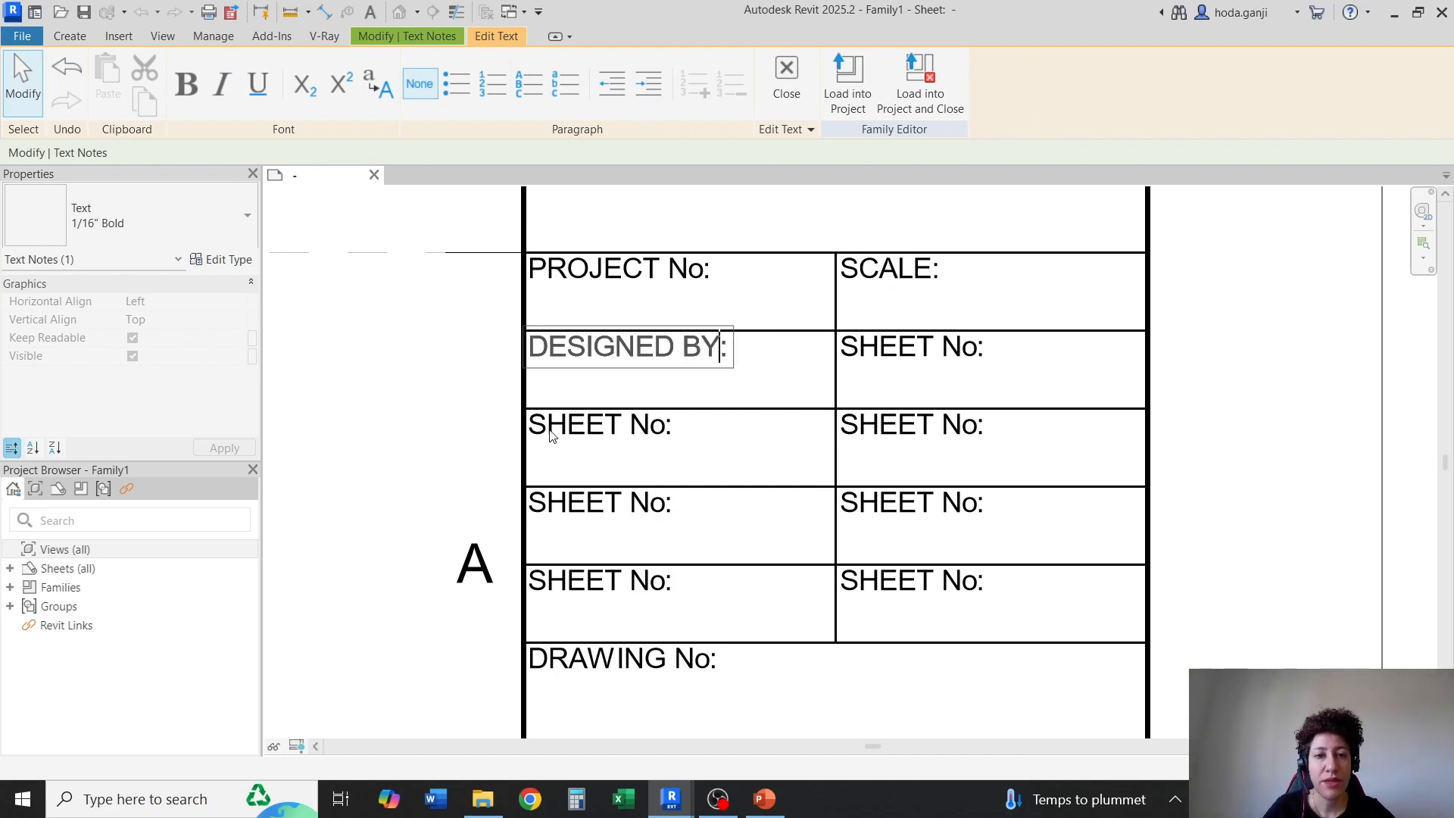
Copy the "DESIGNED BY" wording into the caption of the cell below it and edit it to read "DRAWN BY:"
left_click_drag(709, 356, 525, 383)
key("ctrl+c")
left_click(667, 431)
left_click(656, 428)
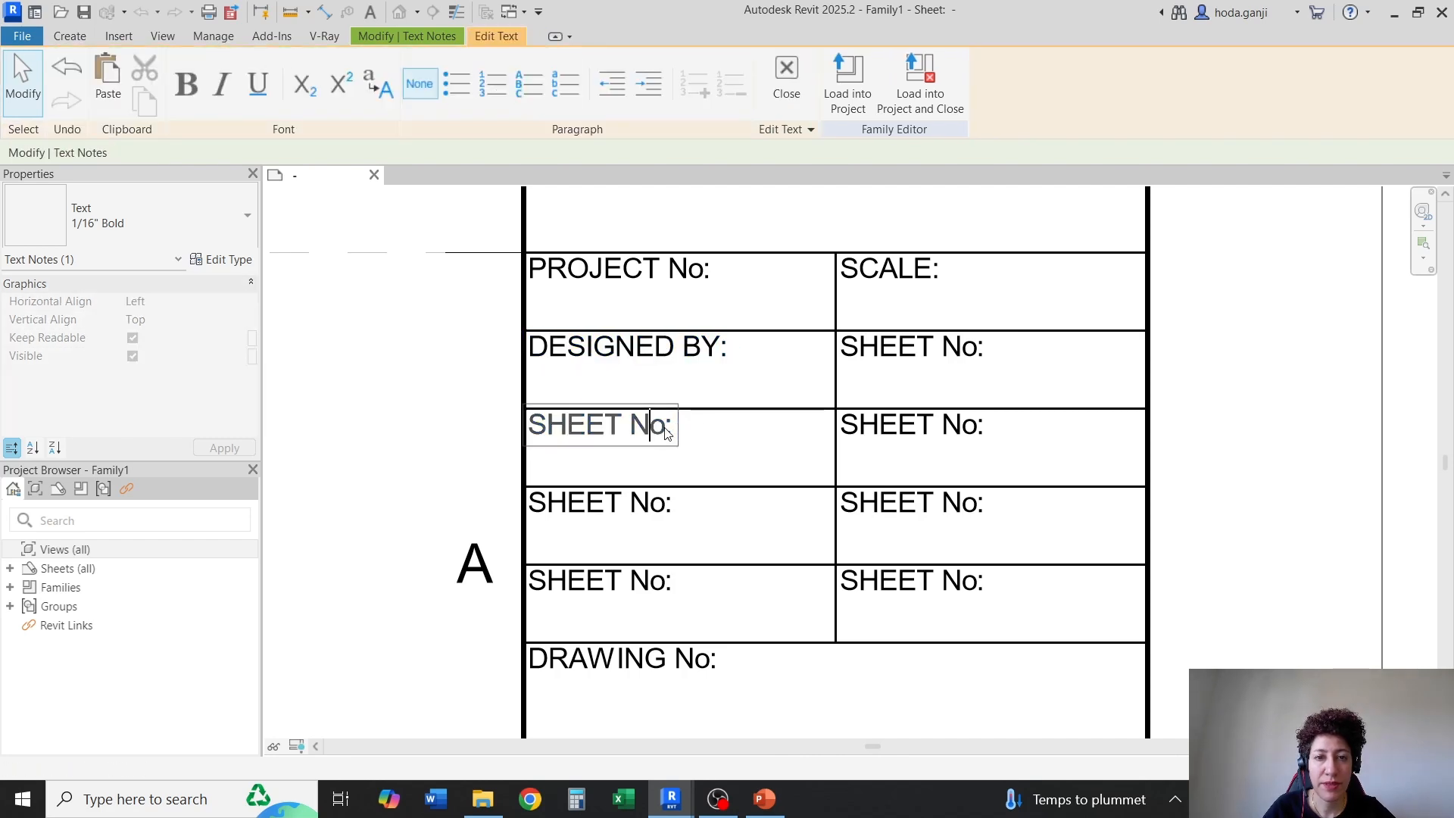
left_click_drag(662, 425, 380, 412)
key("ctrl+v")
left_click_drag(673, 428, 558, 430)
type("RAW")
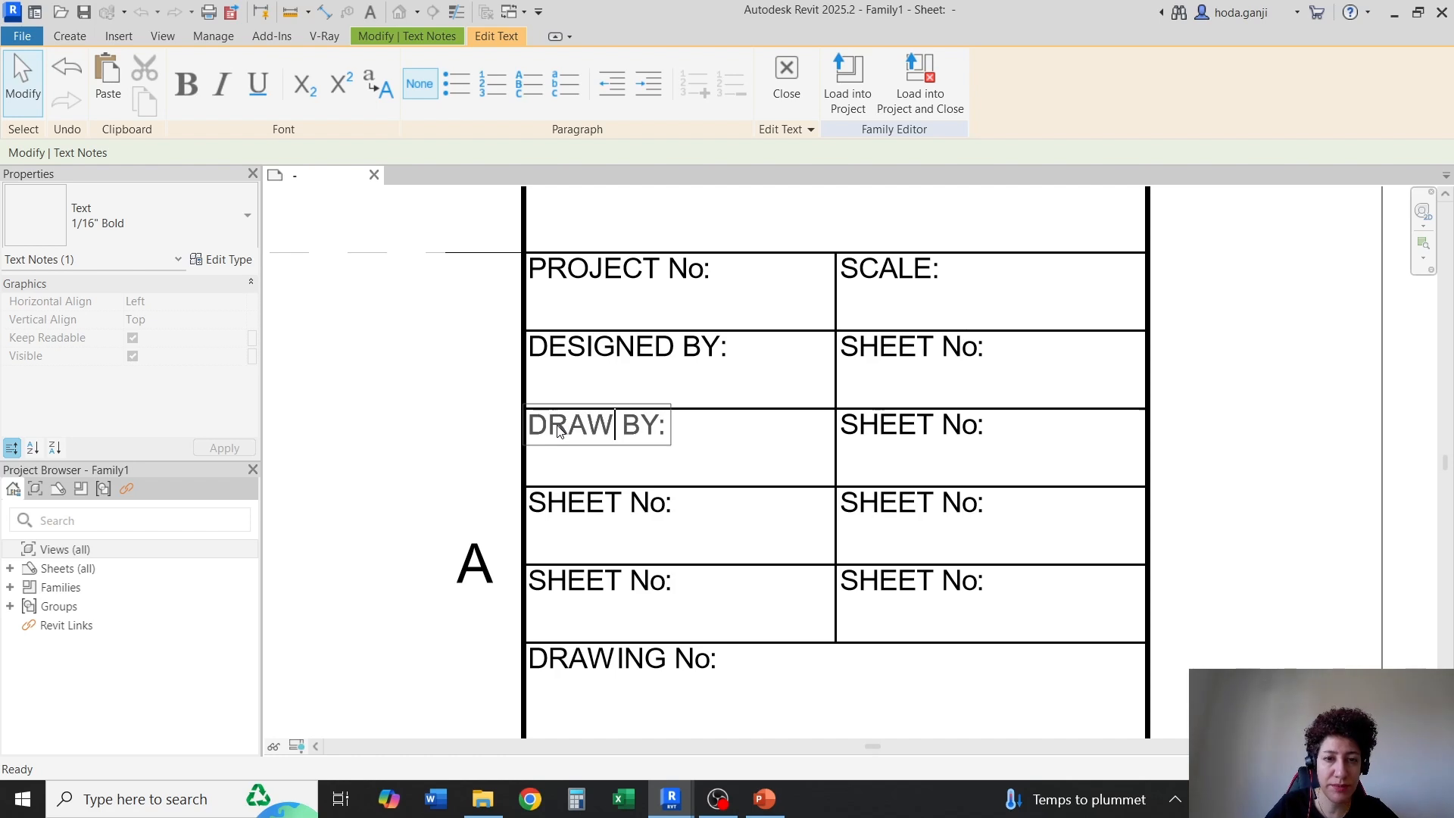
type("N")
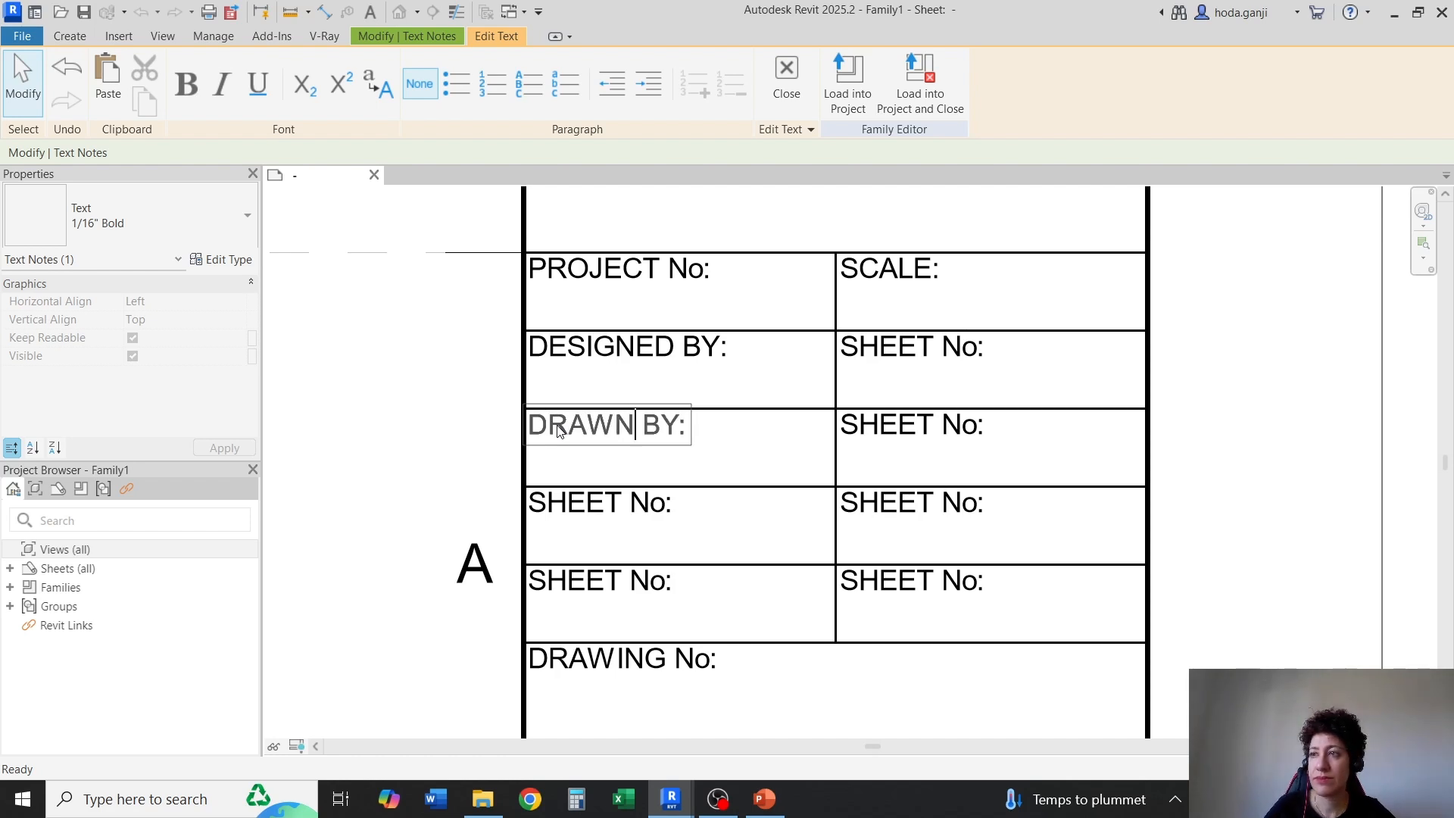
Paste the copied wording over the caption below "DRAWN BY:" and edit it to read "CHECKED BY:"
left_click(664, 508)
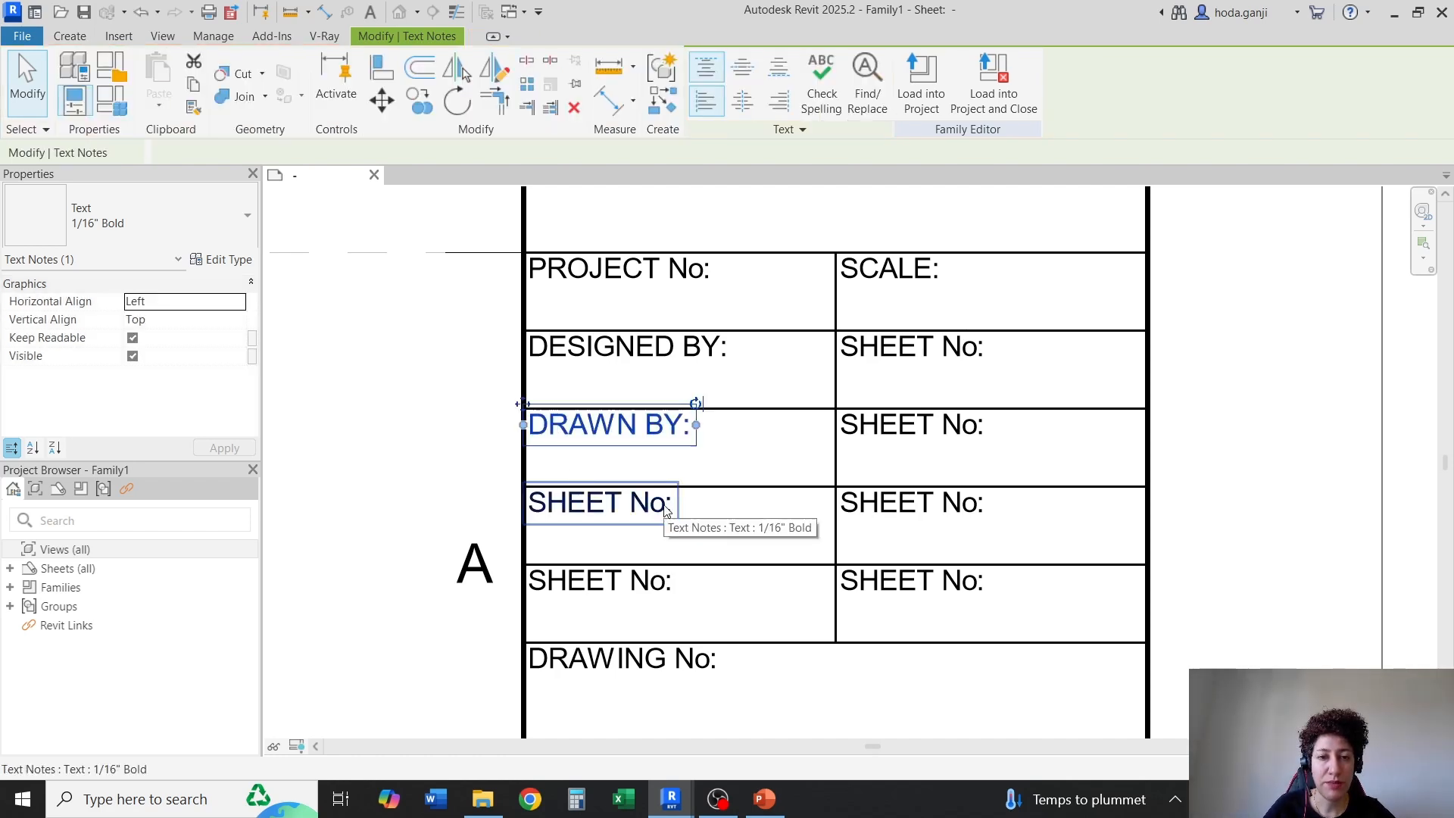
double_click(663, 506)
left_click_drag(665, 504, 528, 507)
key("ctrl+v")
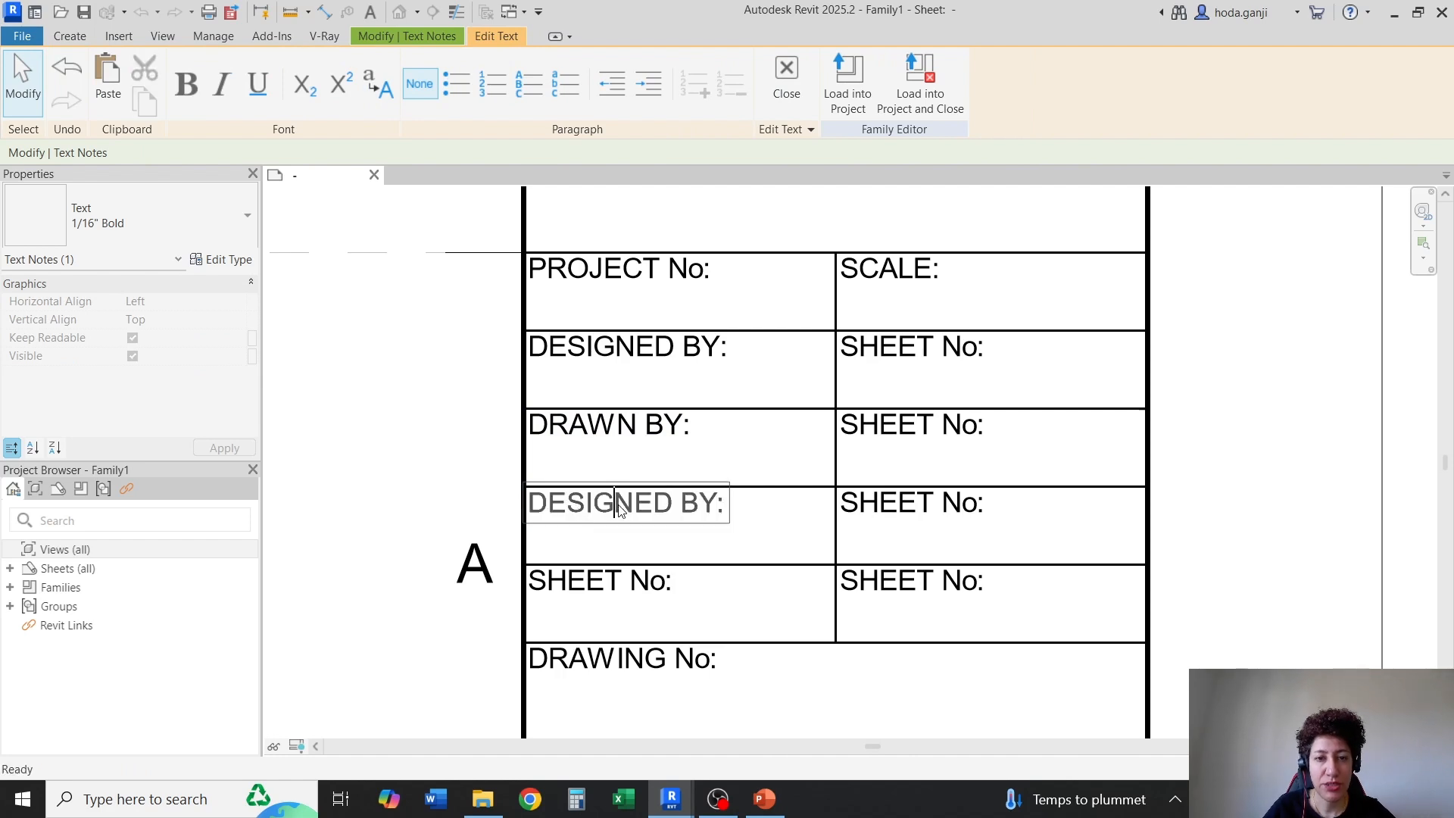
left_click_drag(649, 509, 518, 512)
type("CHECK")
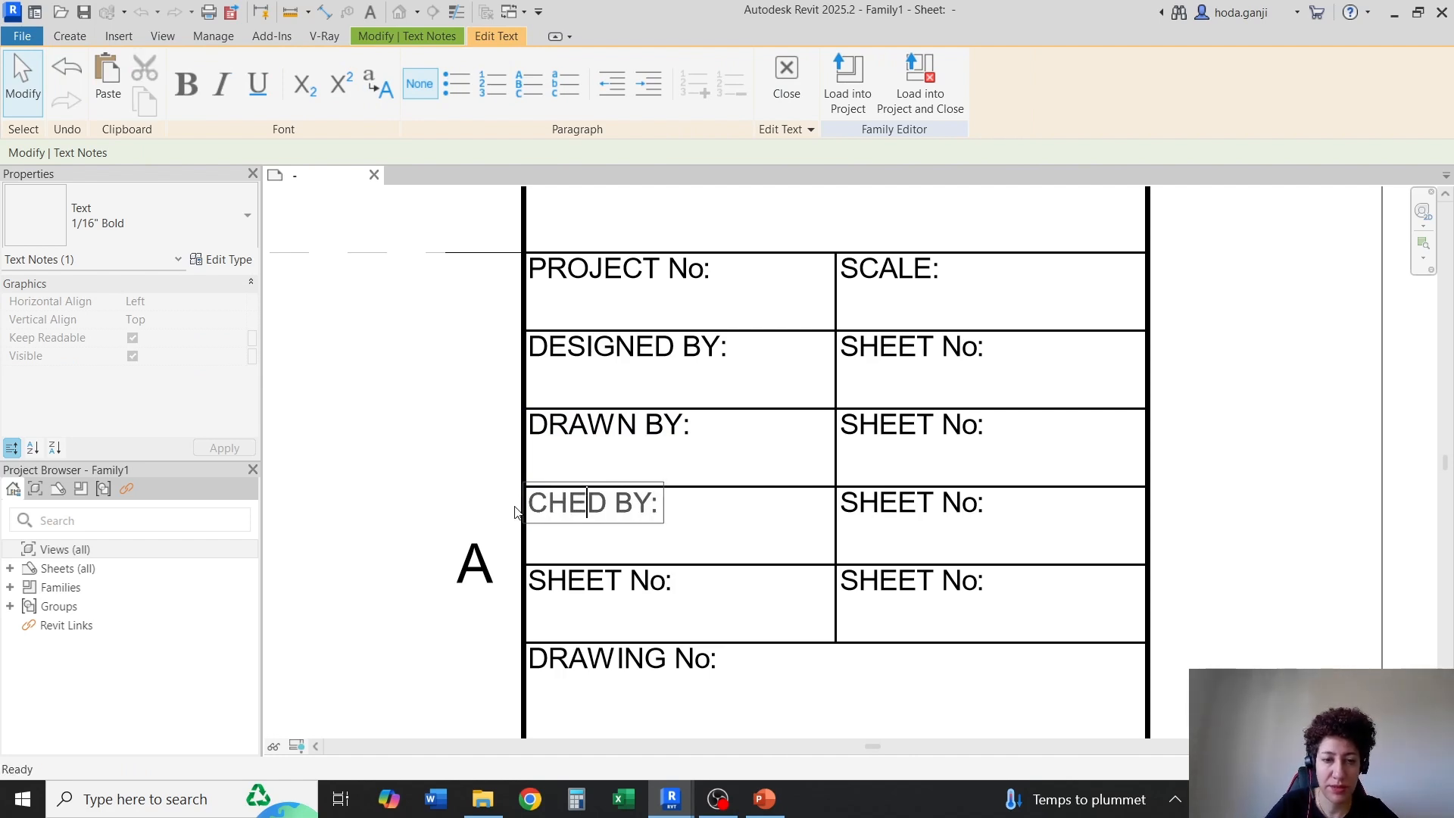
type("E")
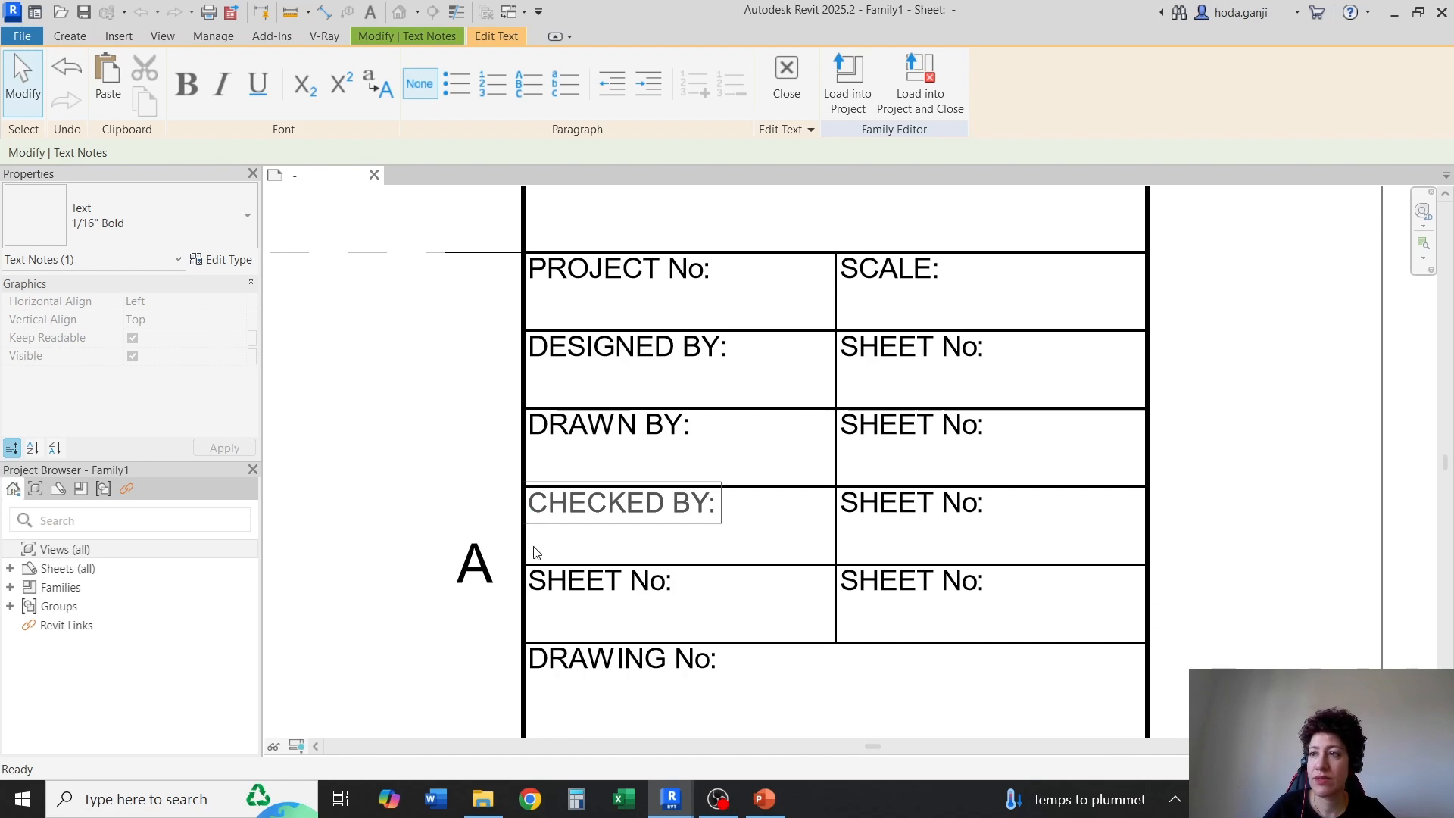
Paste the copied wording over the caption below "CHECKED BY:" and edit it to read "APPROVED BY:"
left_click(623, 583)
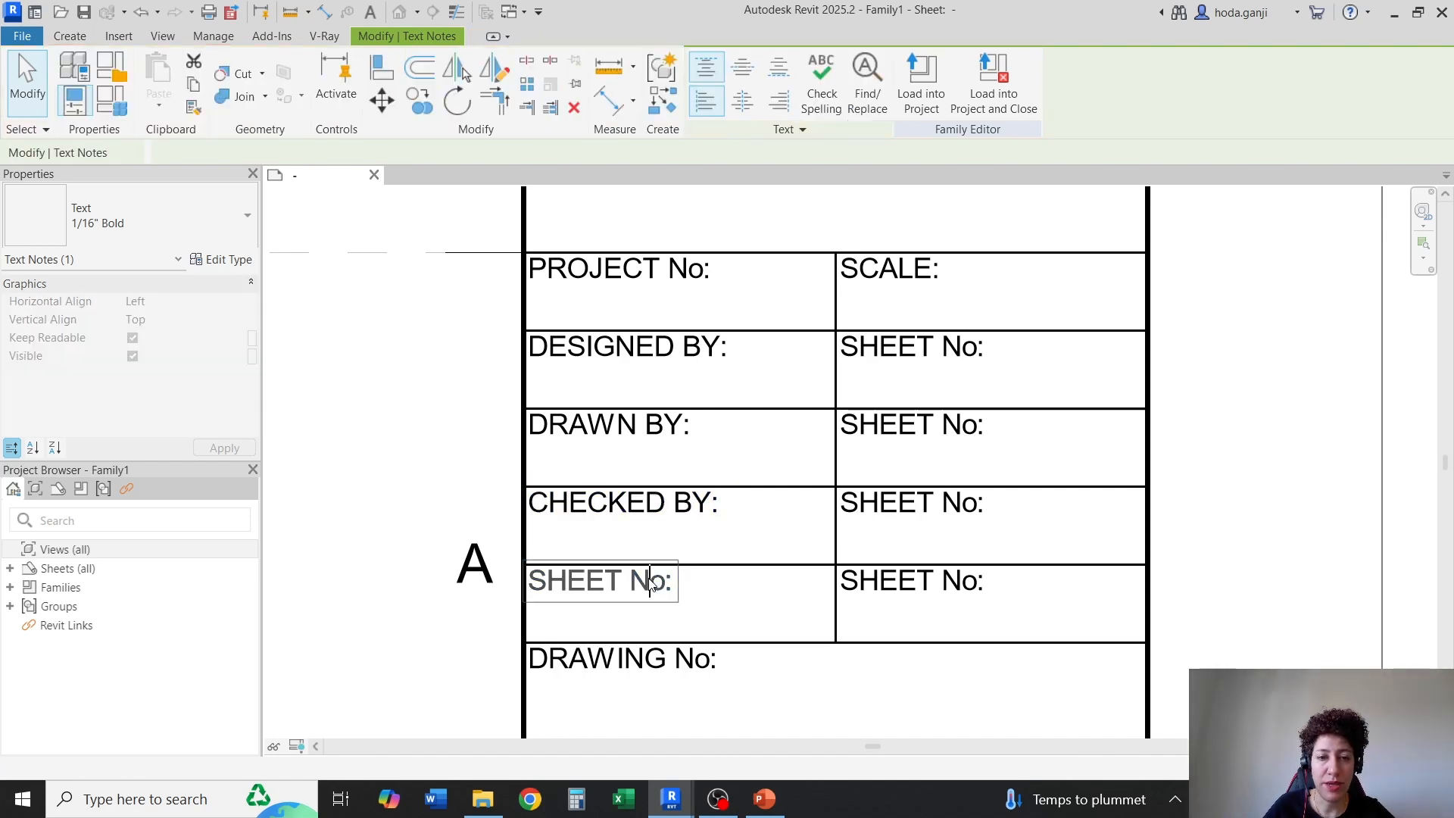
left_click_drag(664, 583, 434, 585)
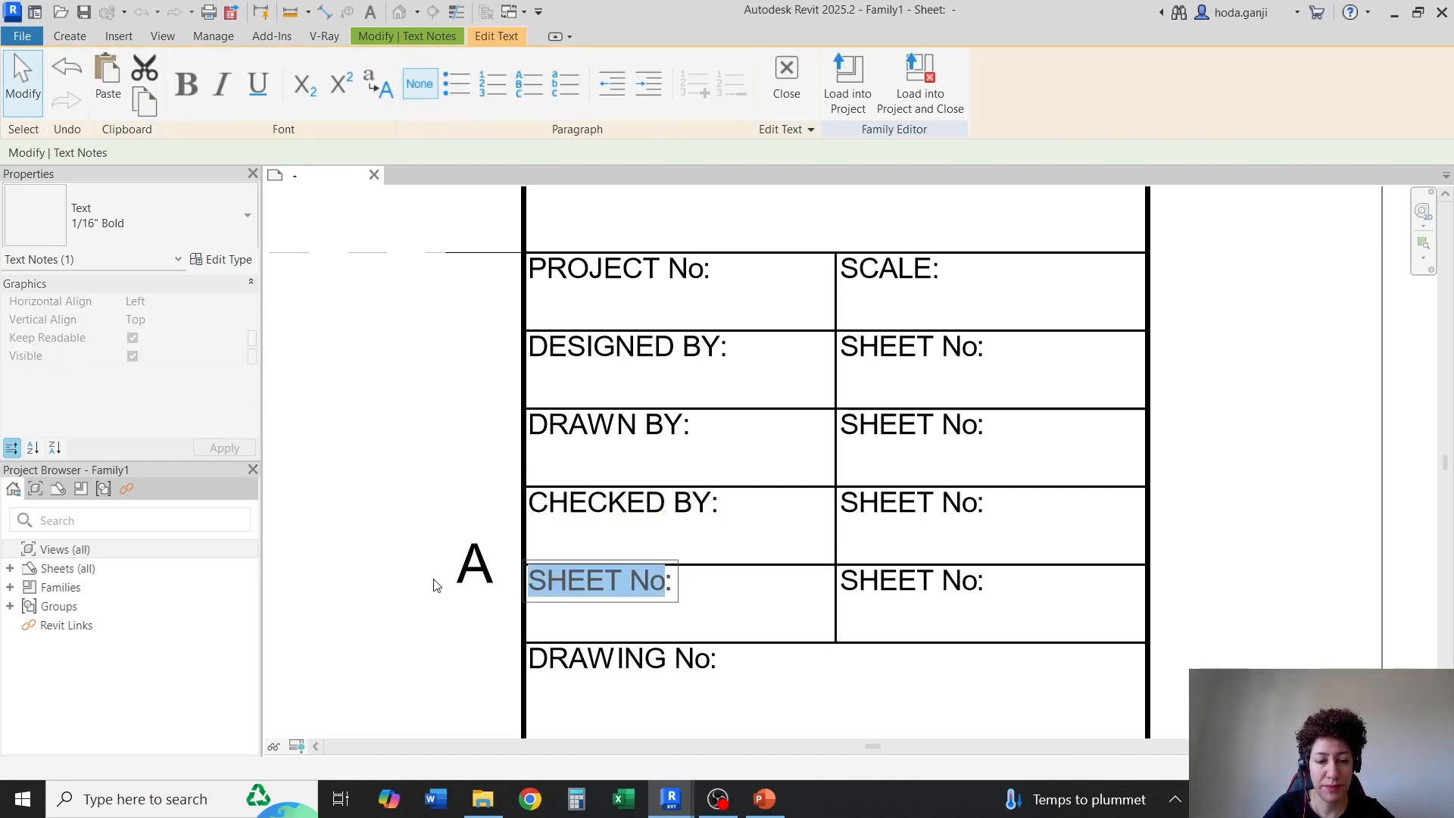
key("ctrl+v")
left_click_drag(637, 583, 527, 582)
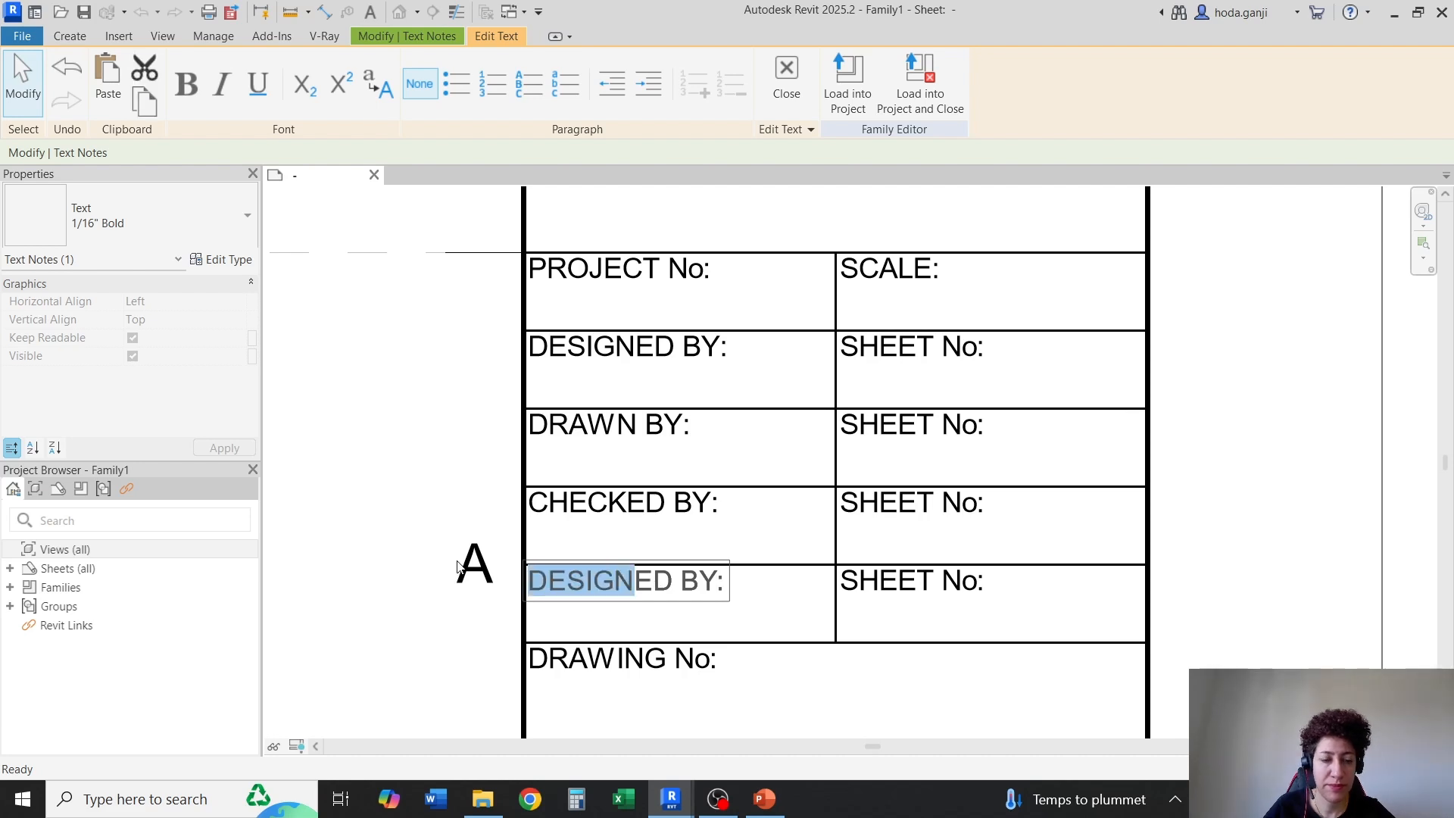
type("APPROVED")
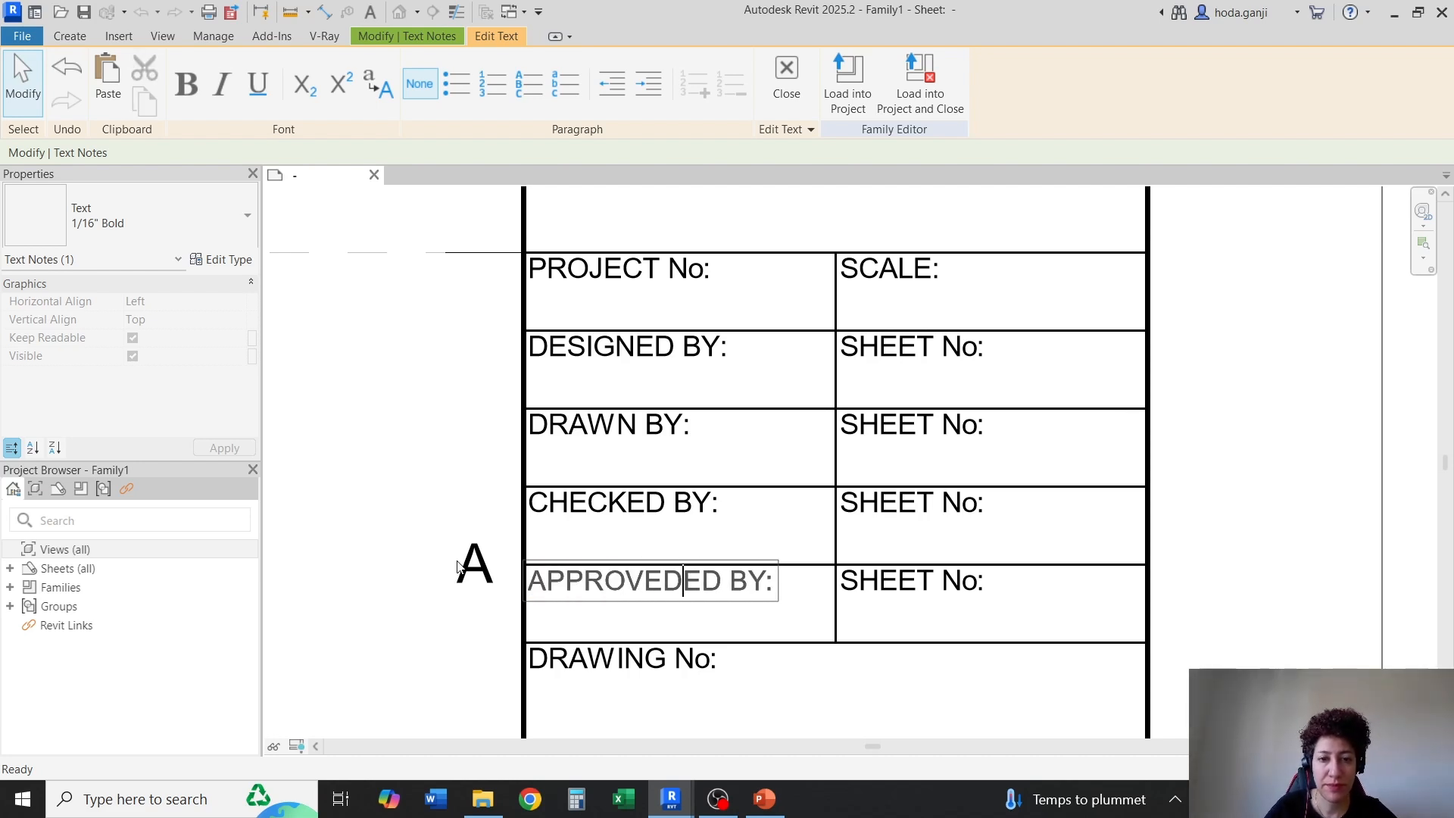
key("Delete")
key("Delete")
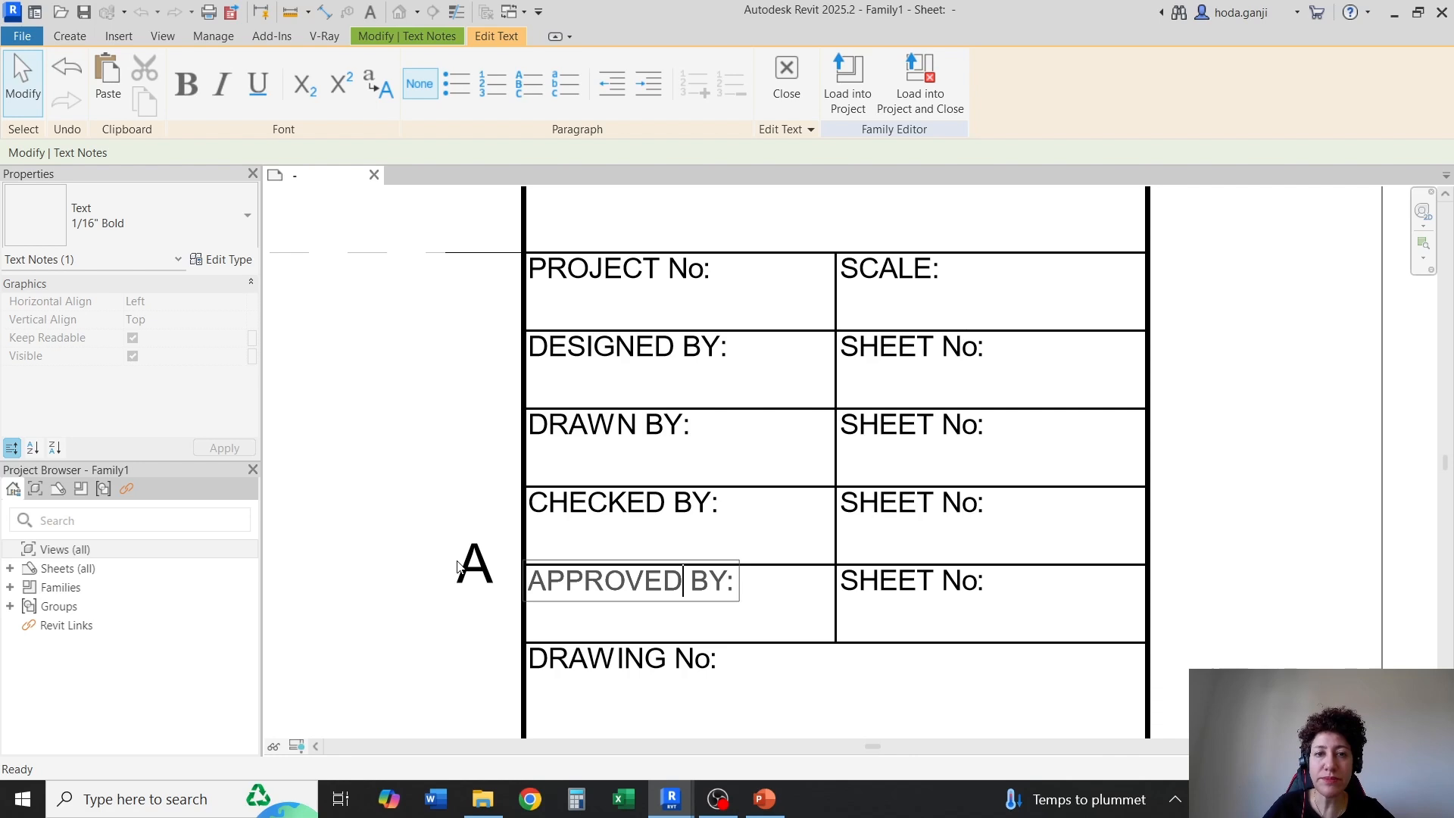
Change the right-column caption beside "DESIGNED BY:" to "DATE:"
left_click(874, 350)
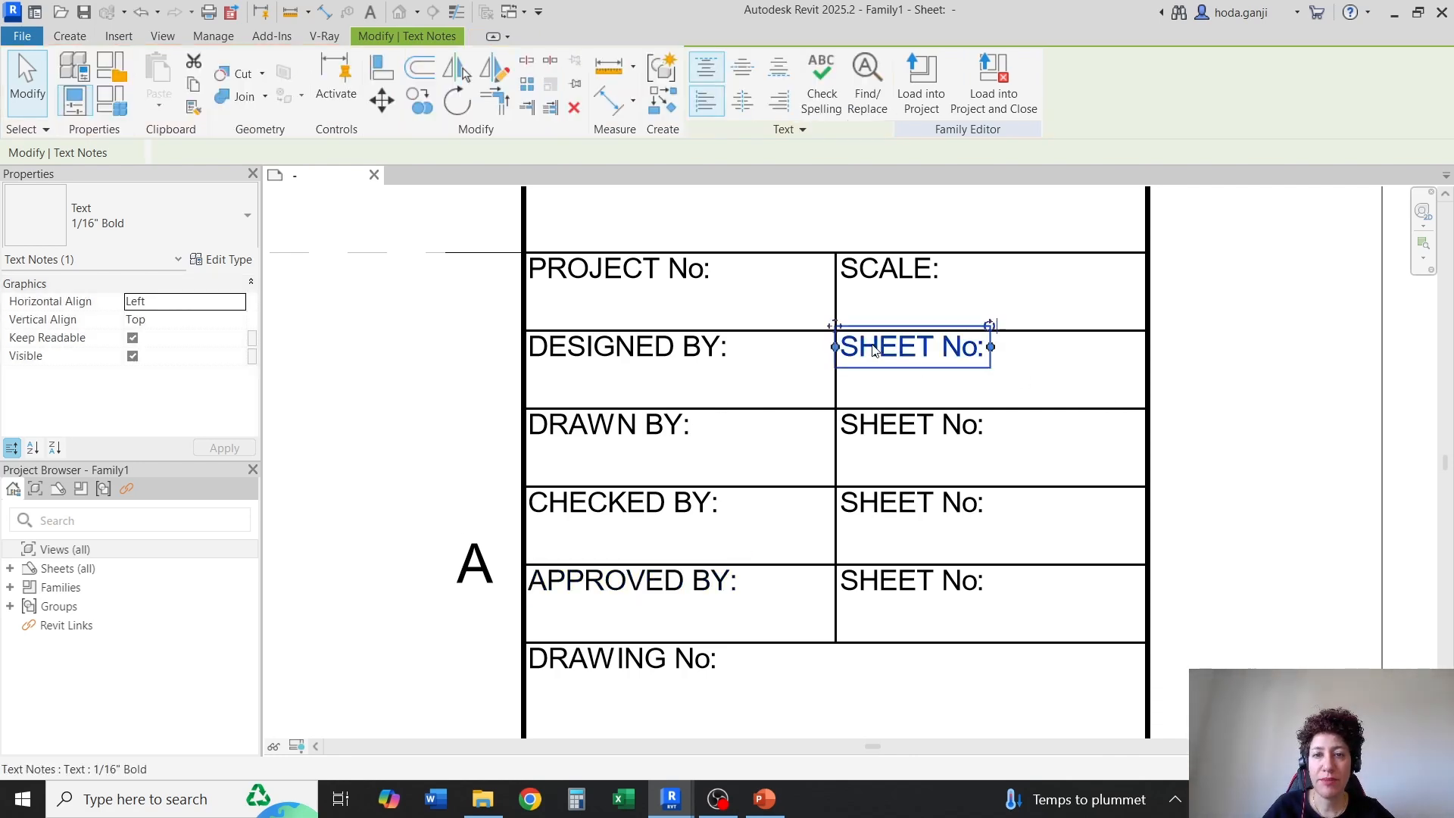
left_click(937, 352)
left_click_drag(979, 354, 801, 359)
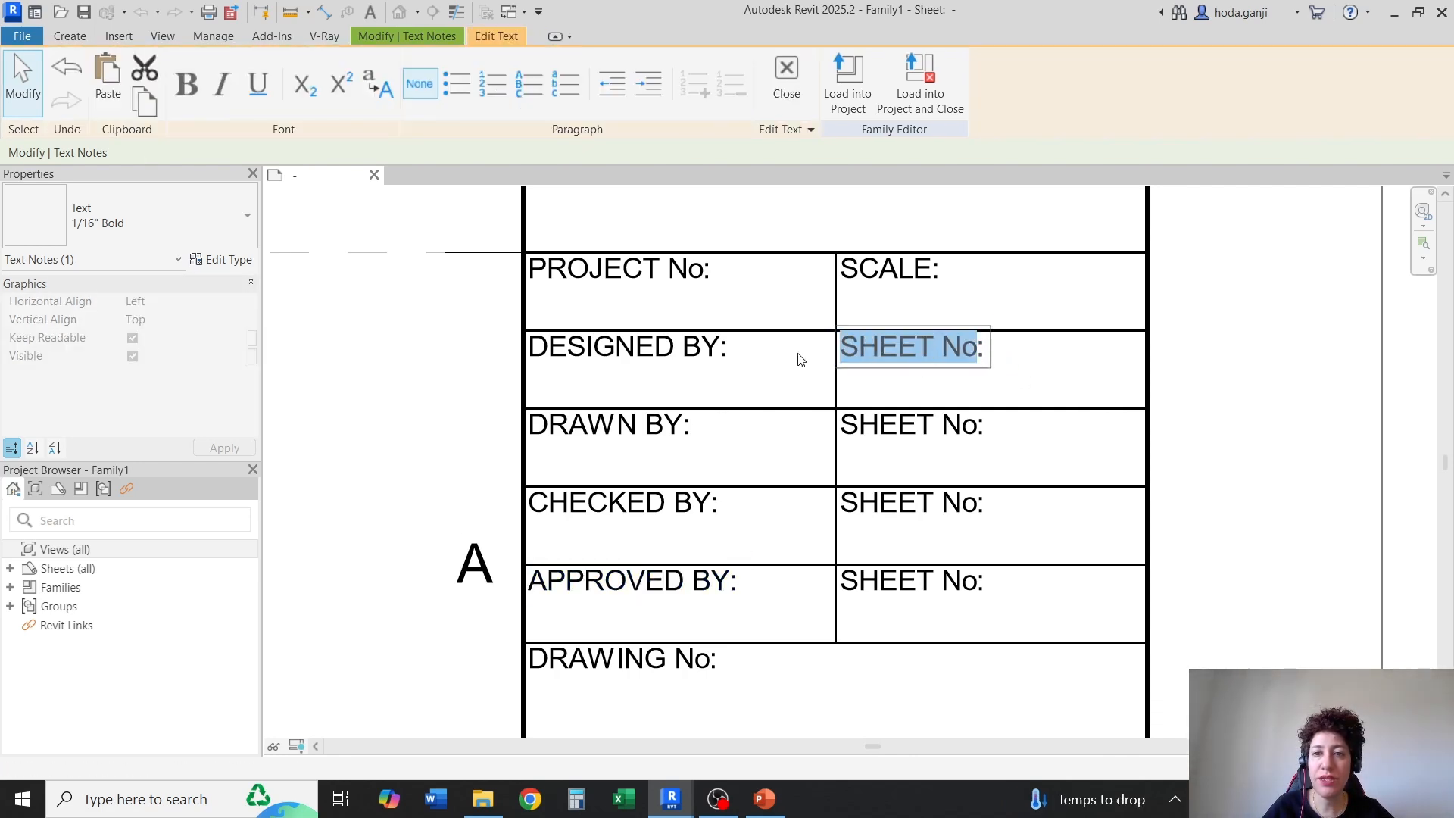
type("DATE:")
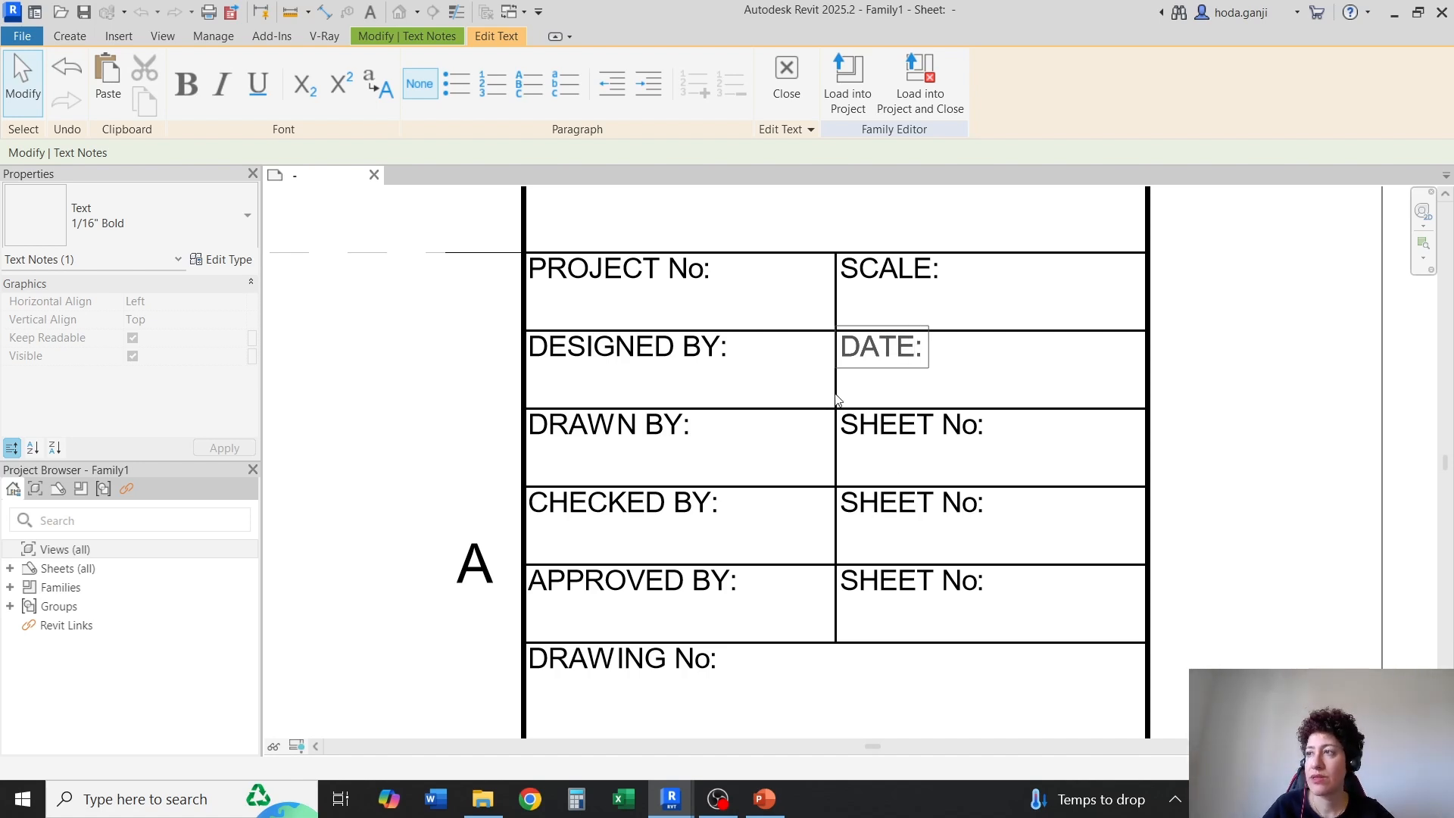
Change the right-column caption beside "DRAWN BY:" to "SHEET SIZE:"
left_click(905, 443)
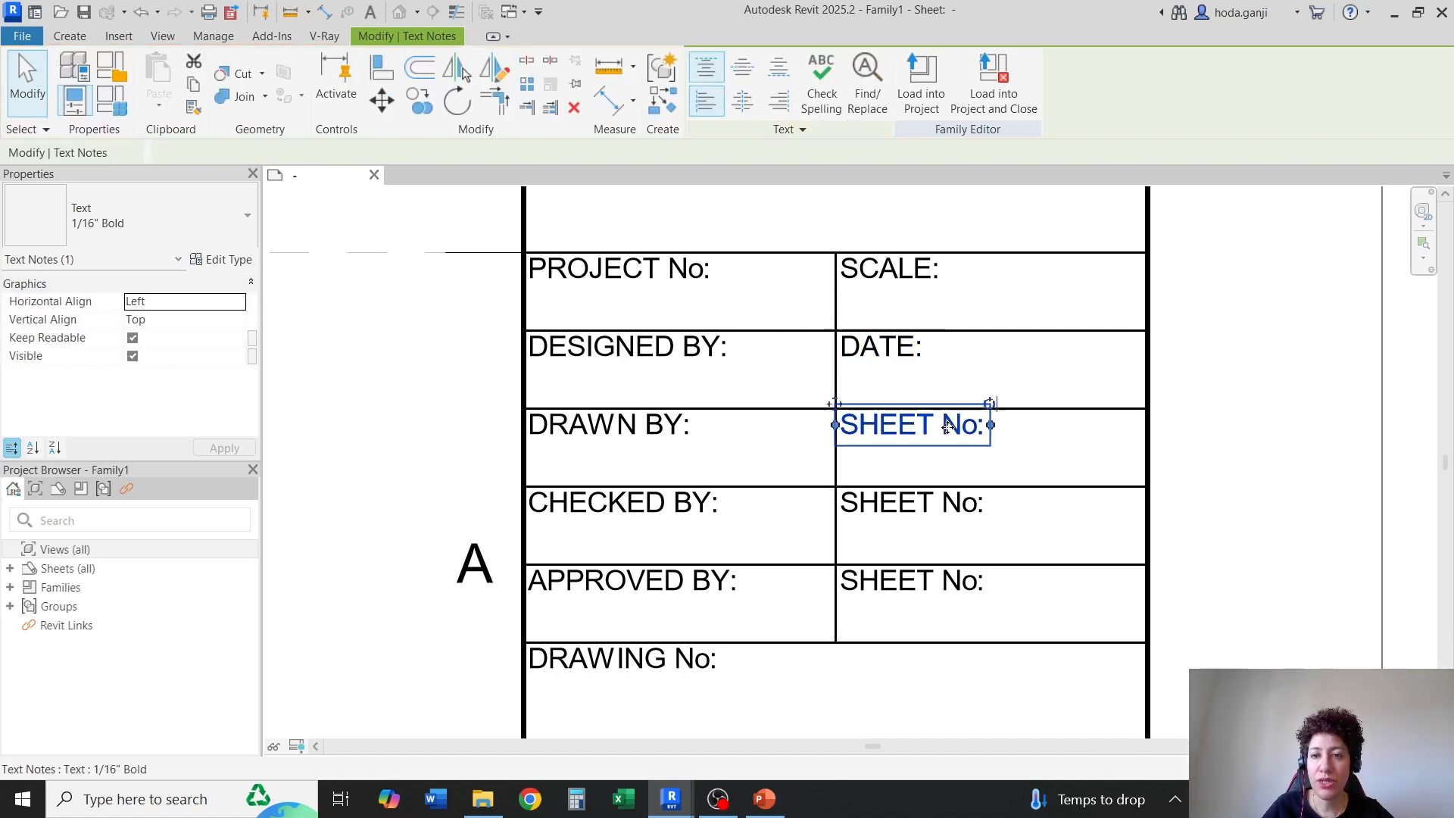
left_click(942, 430)
left_click_drag(942, 430, 977, 438)
type("SIZE")
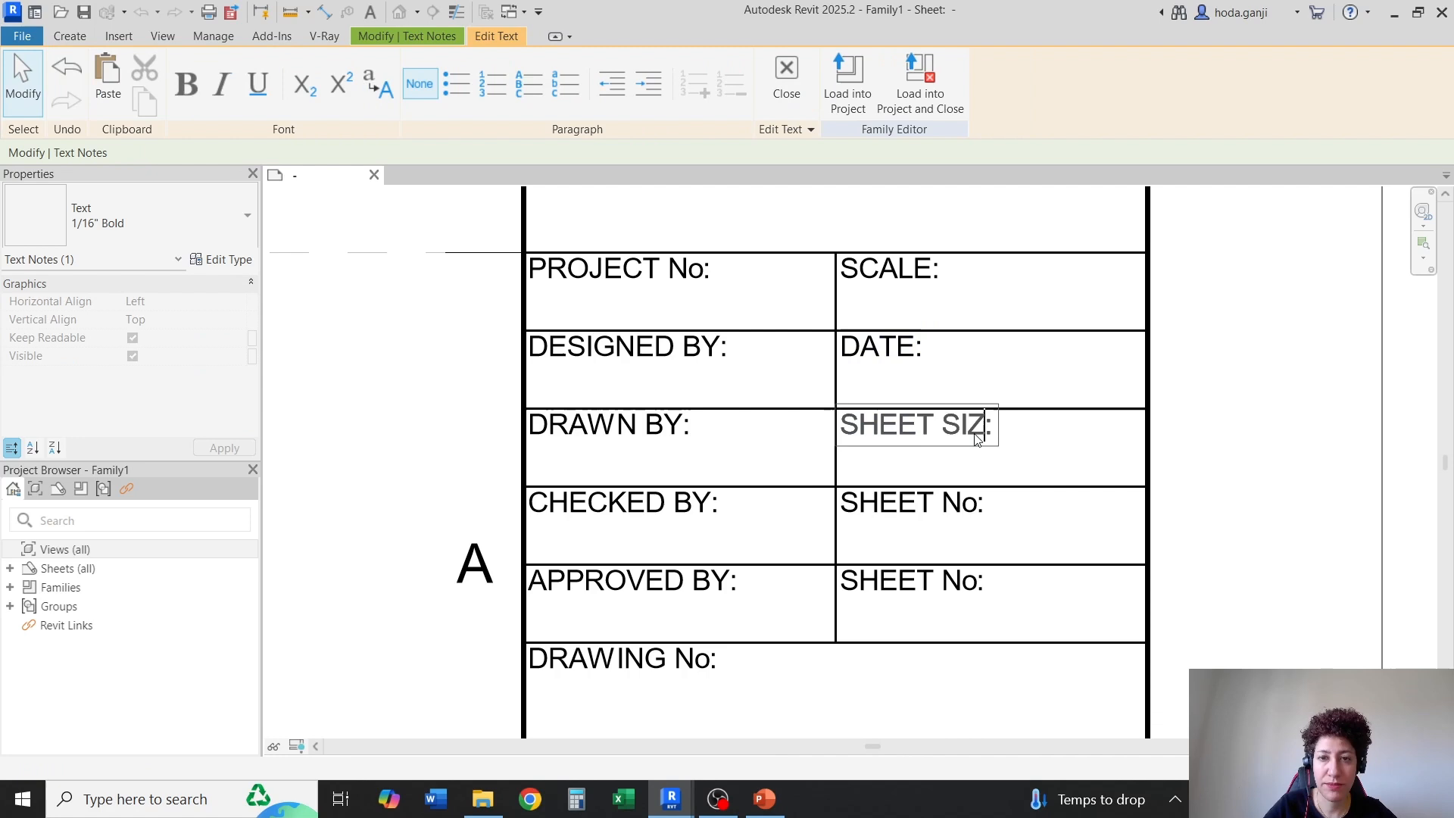
left_click(934, 505)
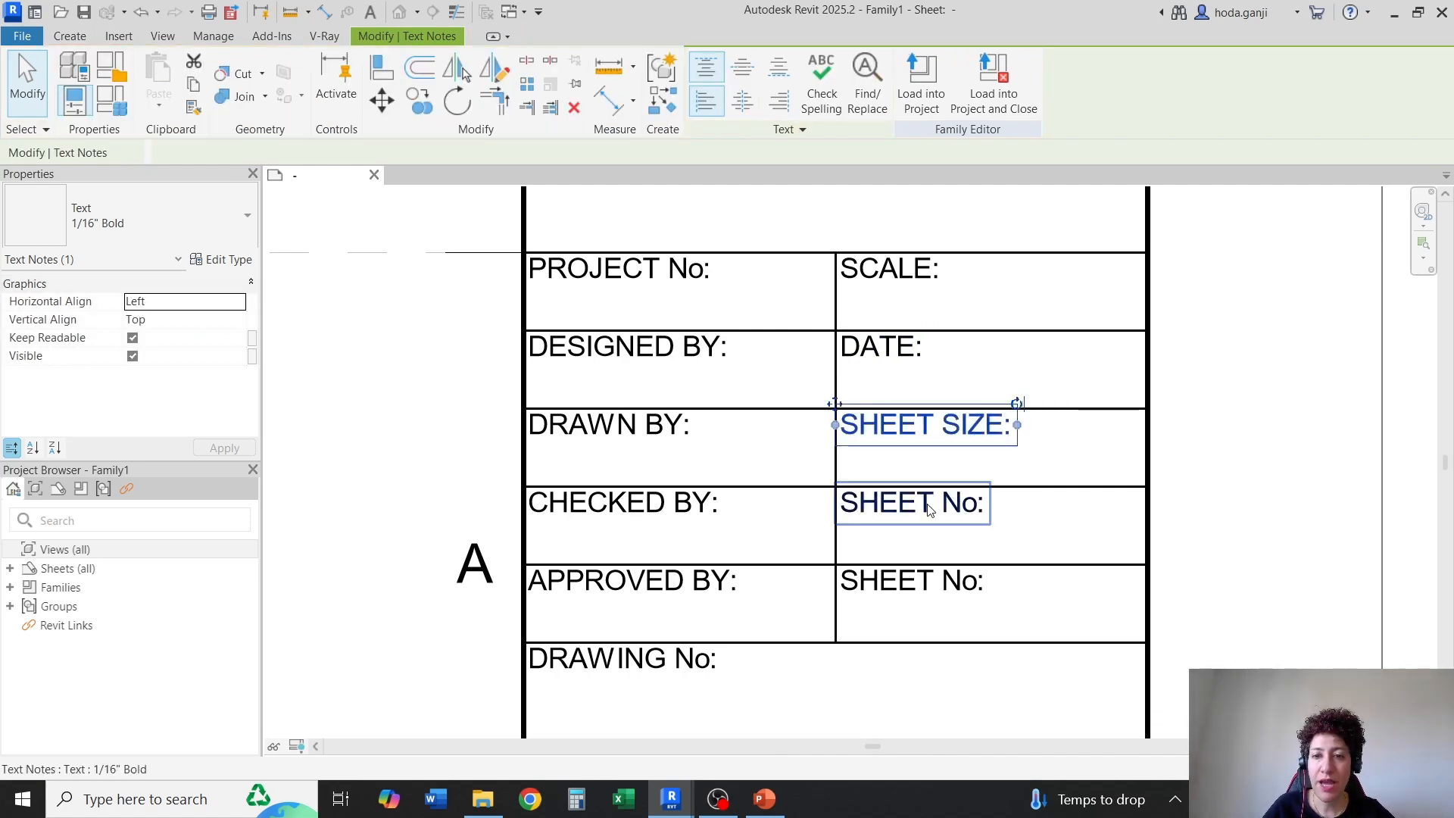
Change the right-column caption beside "CHECKED BY:" to "DISCIPLINE:"
double_click(918, 507)
left_click_drag(980, 512, 781, 500)
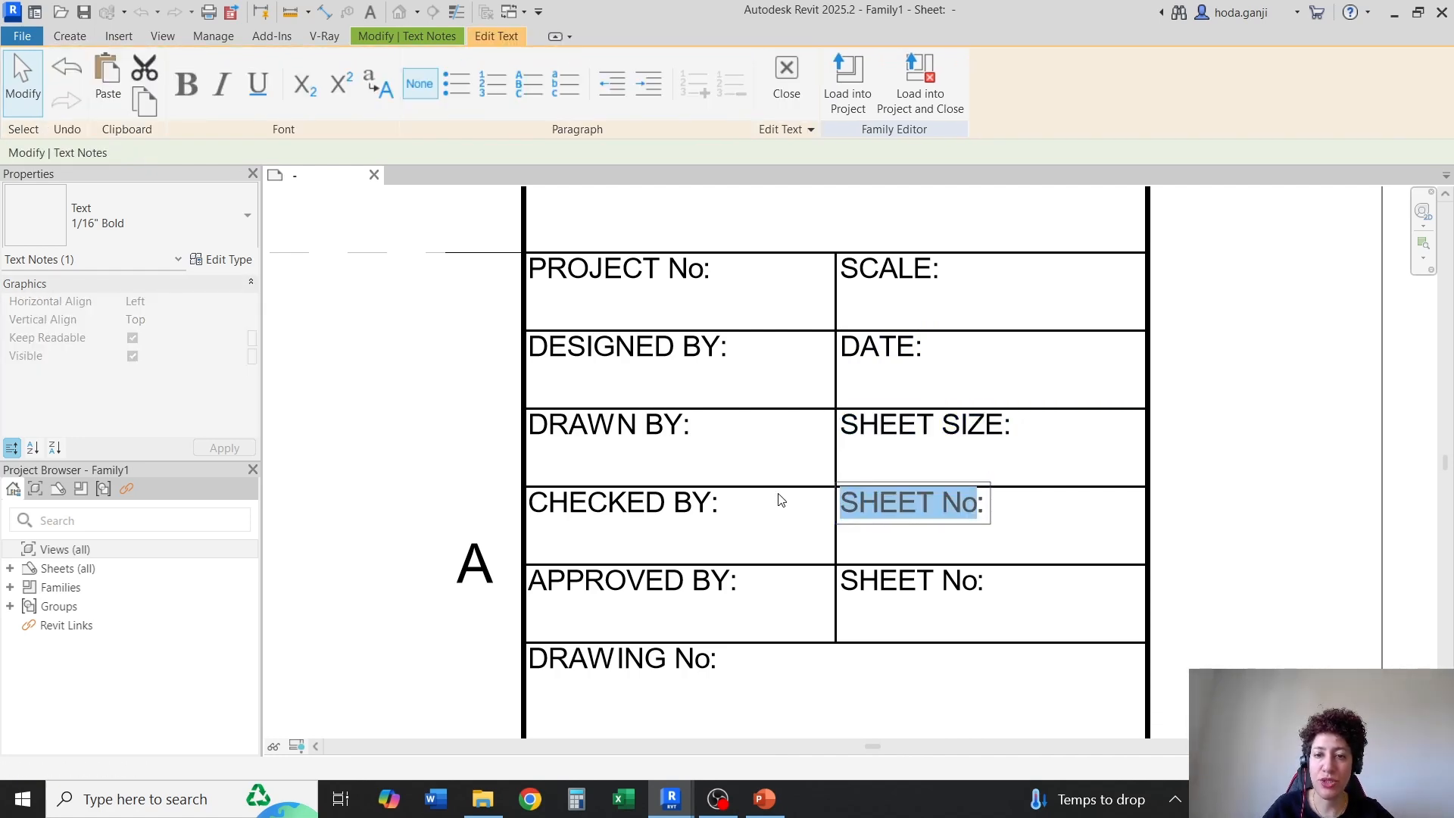
type("DIS")
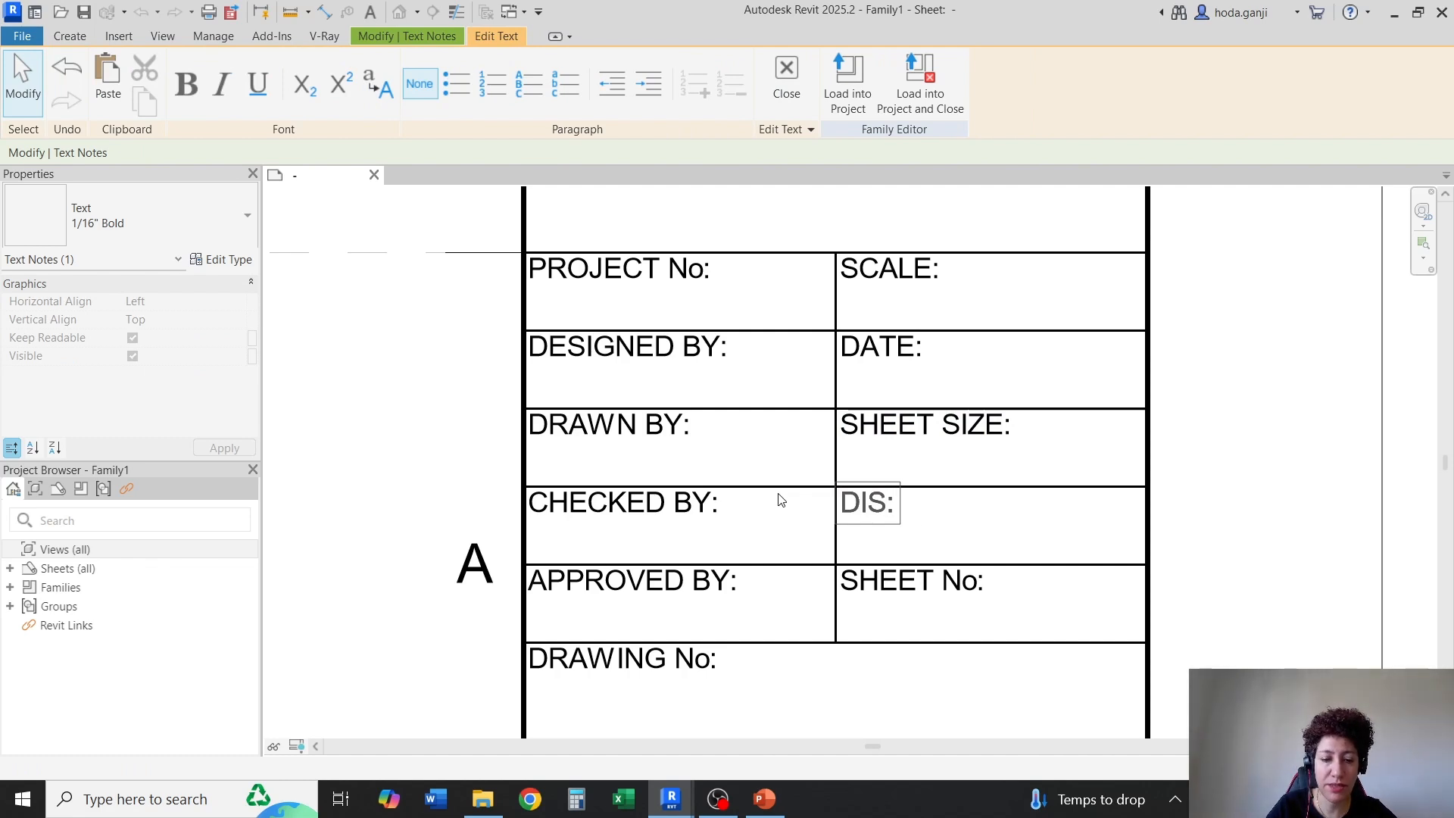
type("CIPLINE")
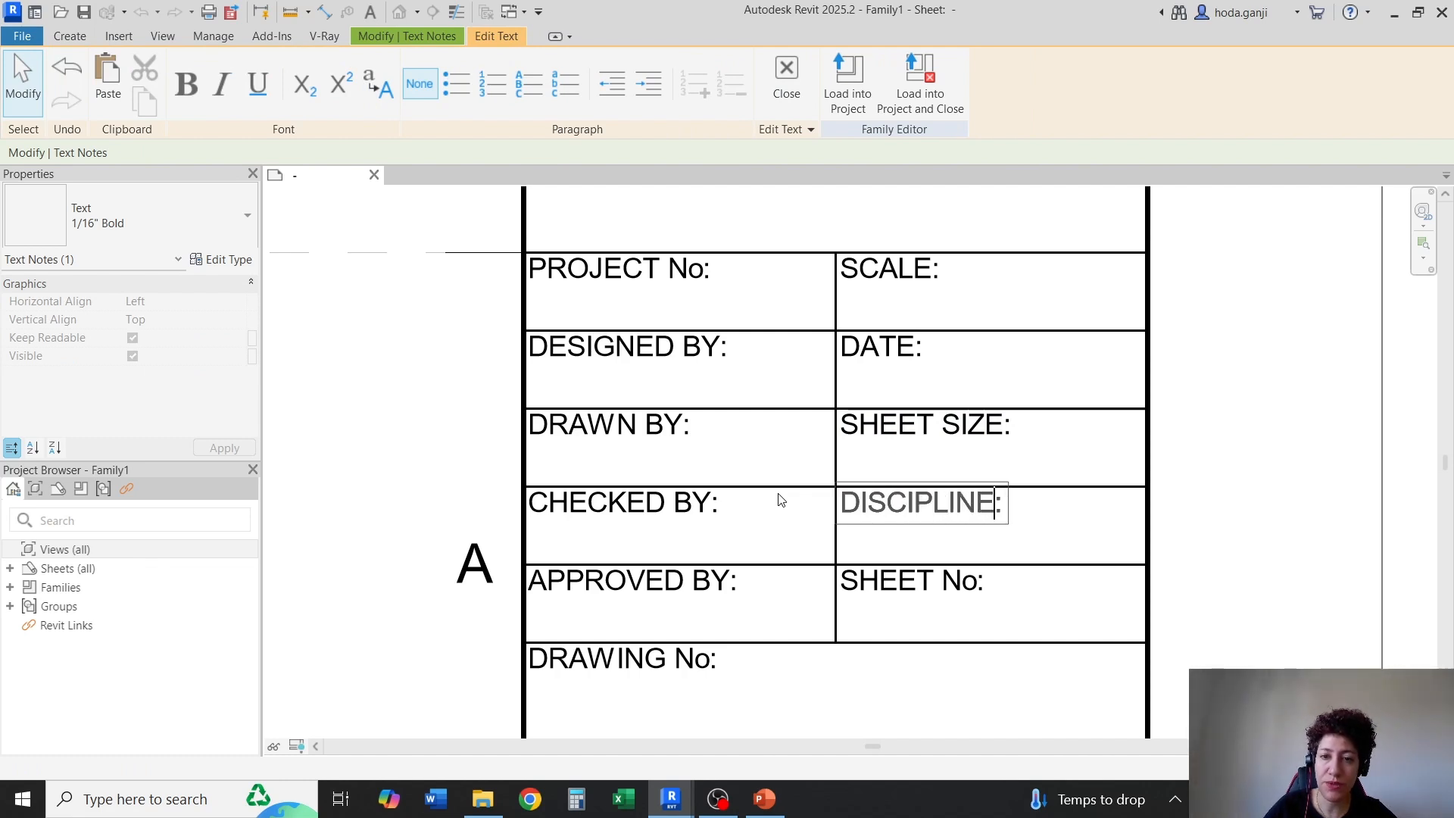
left_click(888, 574)
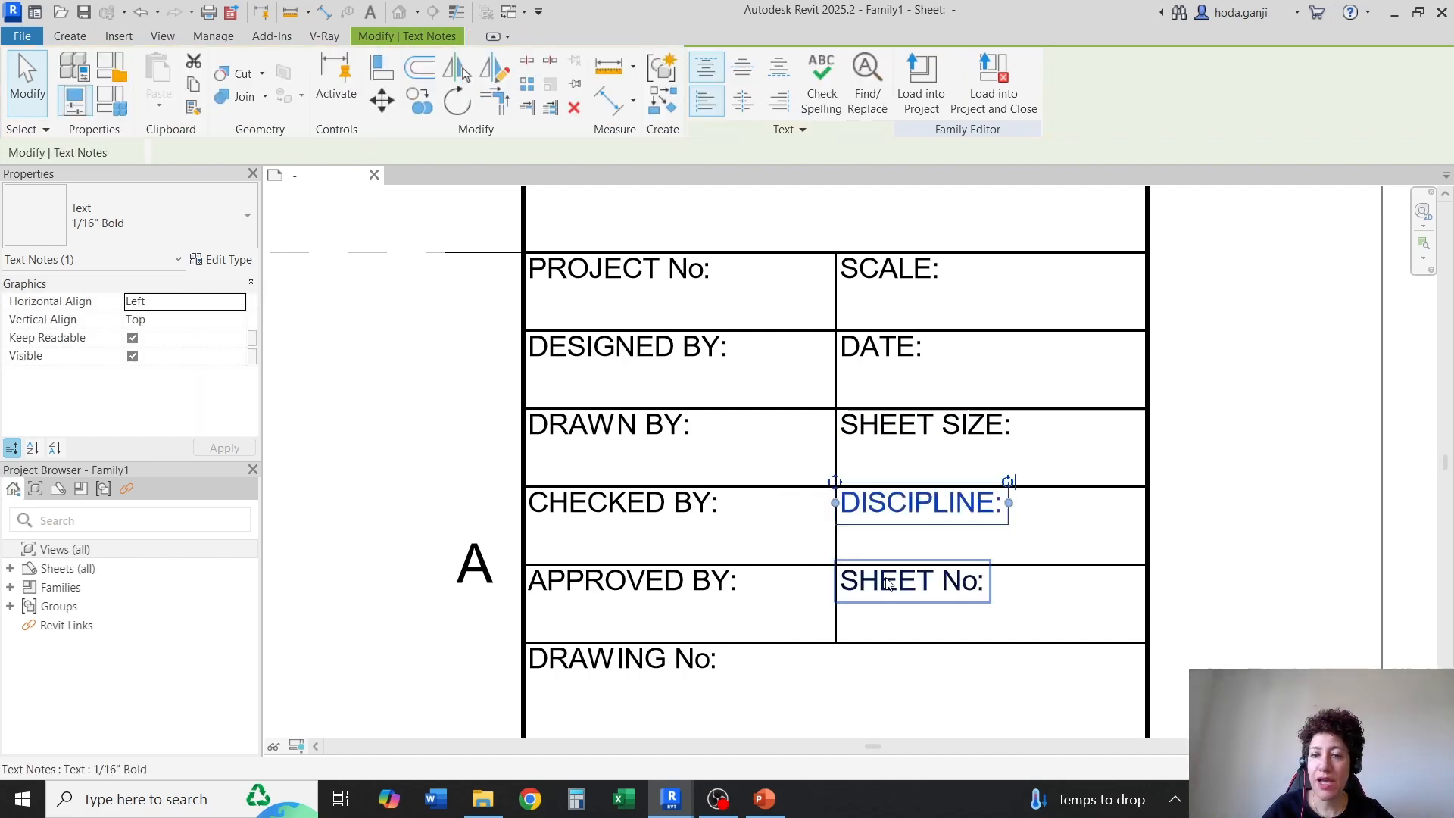
Change the right-column caption beside "APPROVED BY:" to "PROJECT MANAGER:"
double_click(946, 585)
left_click_drag(980, 594, 829, 599)
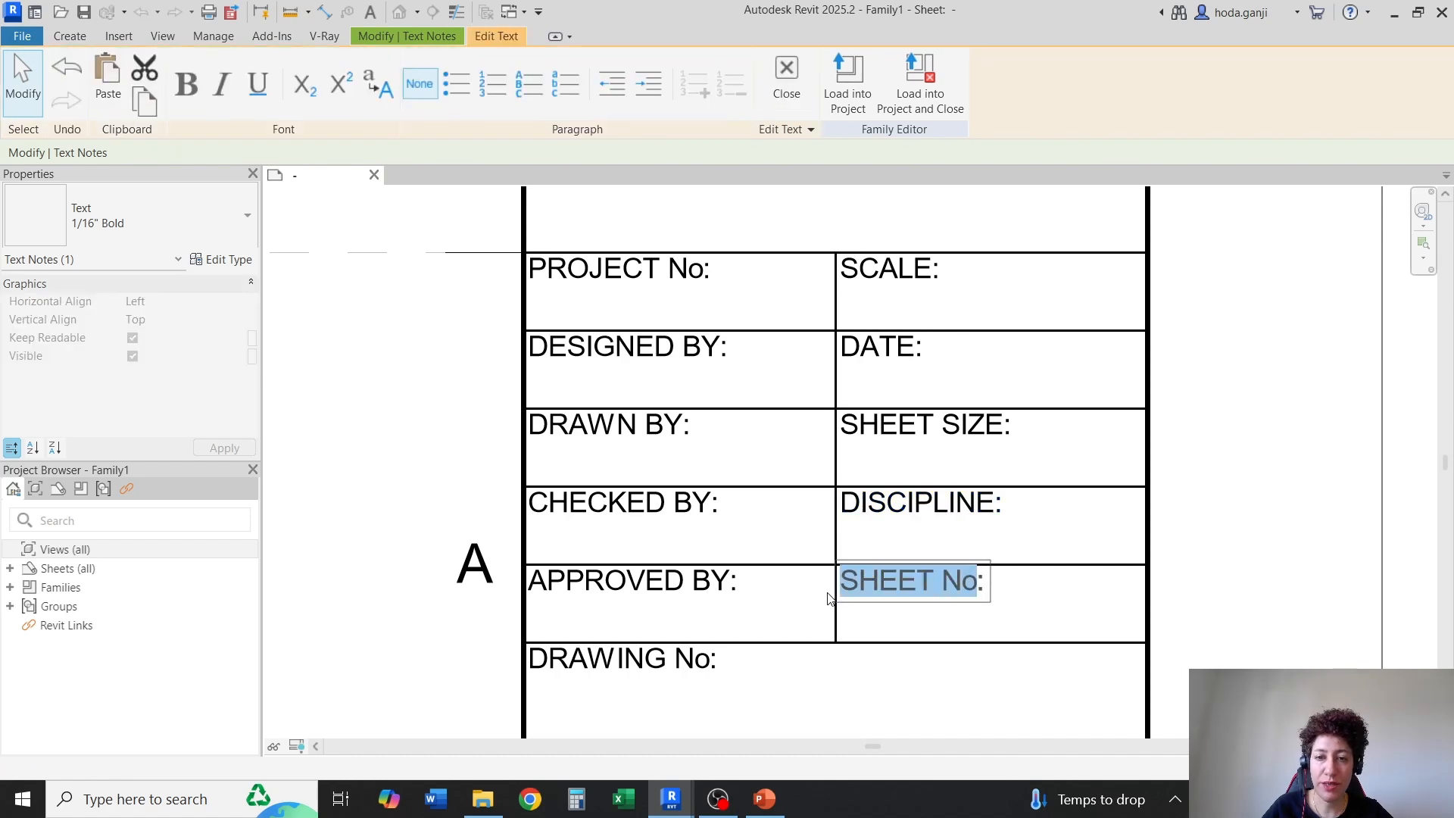
type("PROJECT MANAGER")
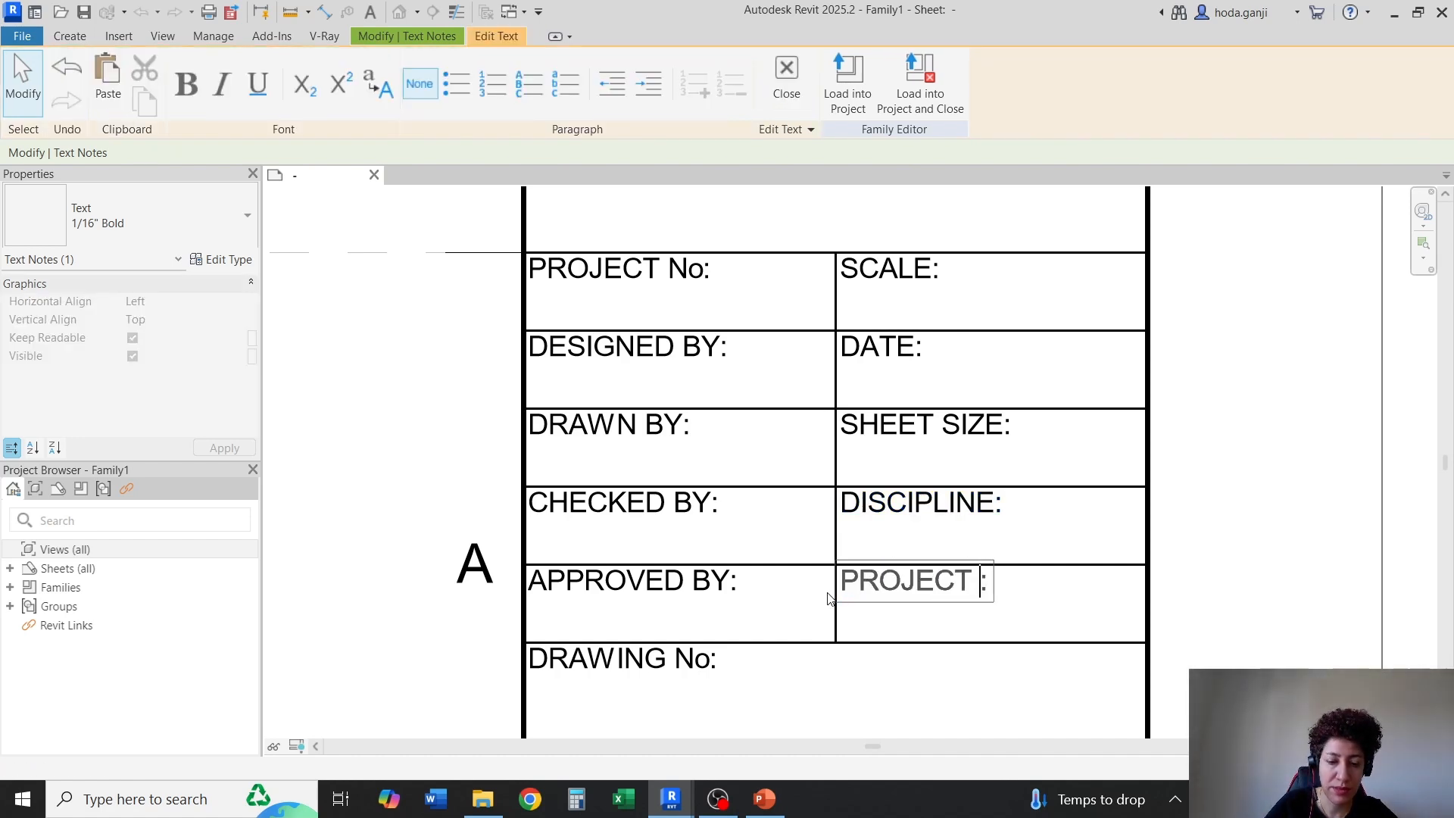
left_click(1234, 520)
Start the Label command and duplicate the Tag 1 label type under the name 1/8"
scroll(834, 381, "down", 1)
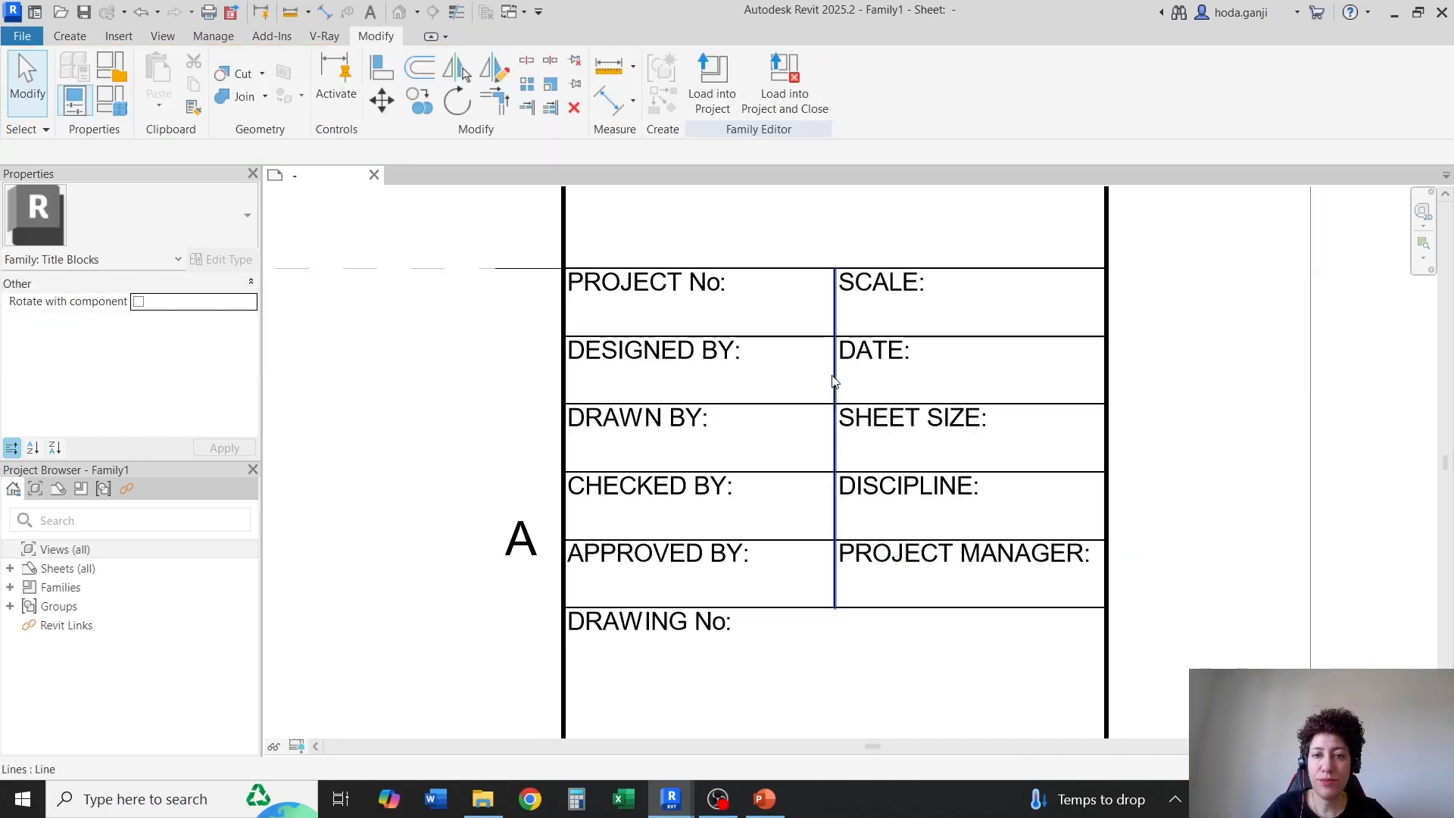
scroll(809, 554, "down", 2)
scroll(795, 663, "up", 1)
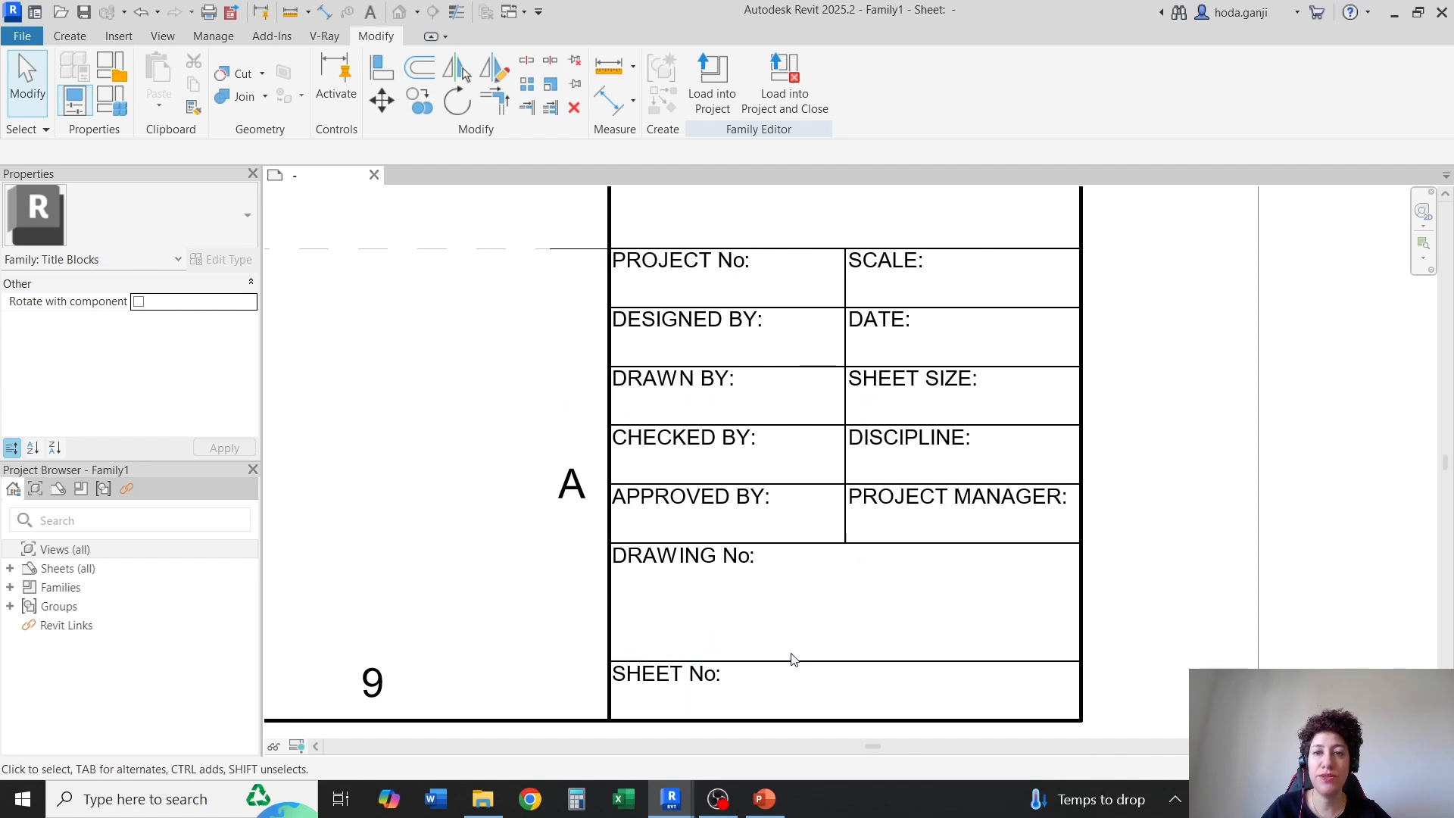
scroll(792, 658, "up", 1)
scroll(780, 574, "up", 1)
scroll(756, 478, "down", 1)
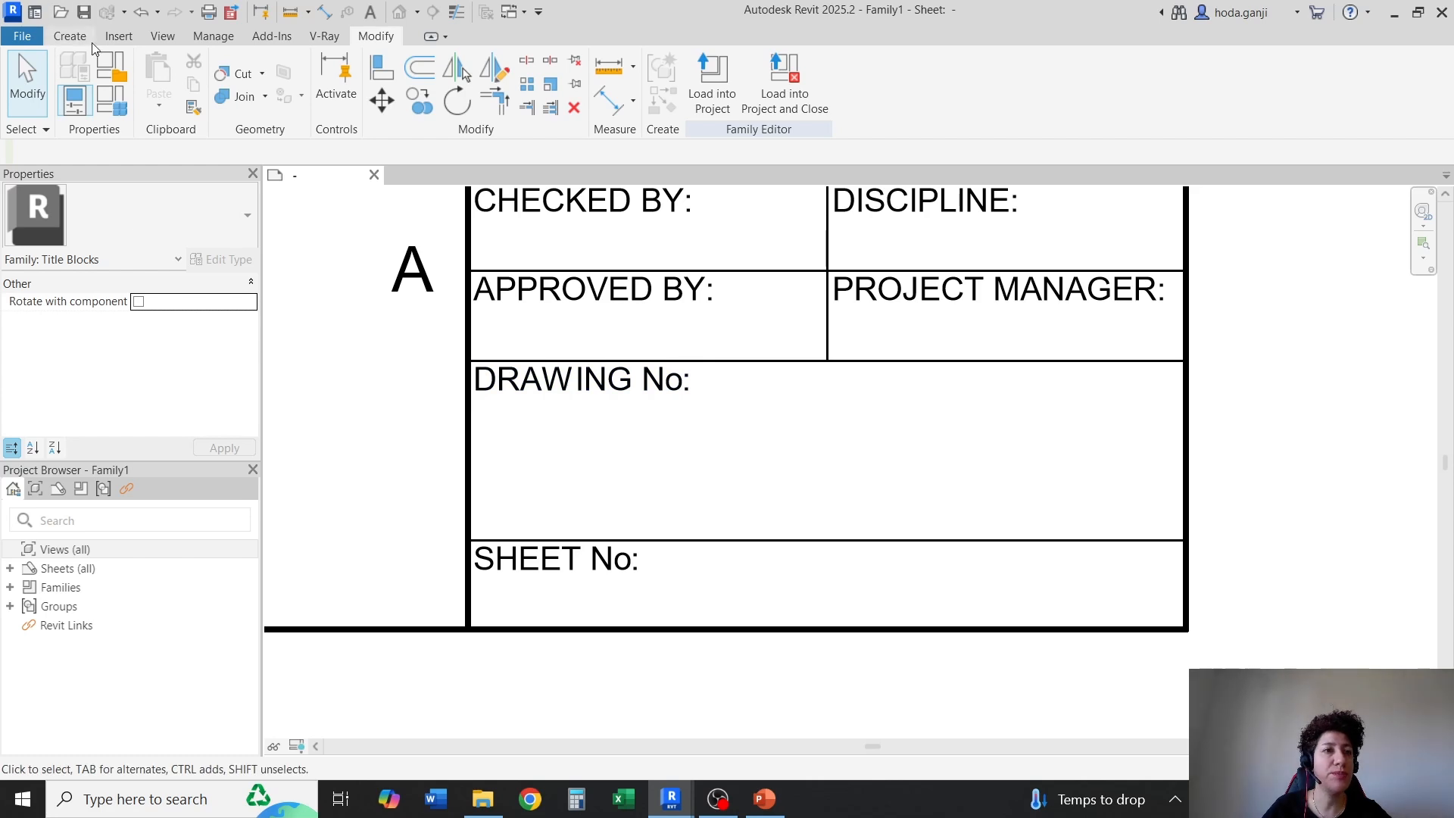
left_click(69, 37)
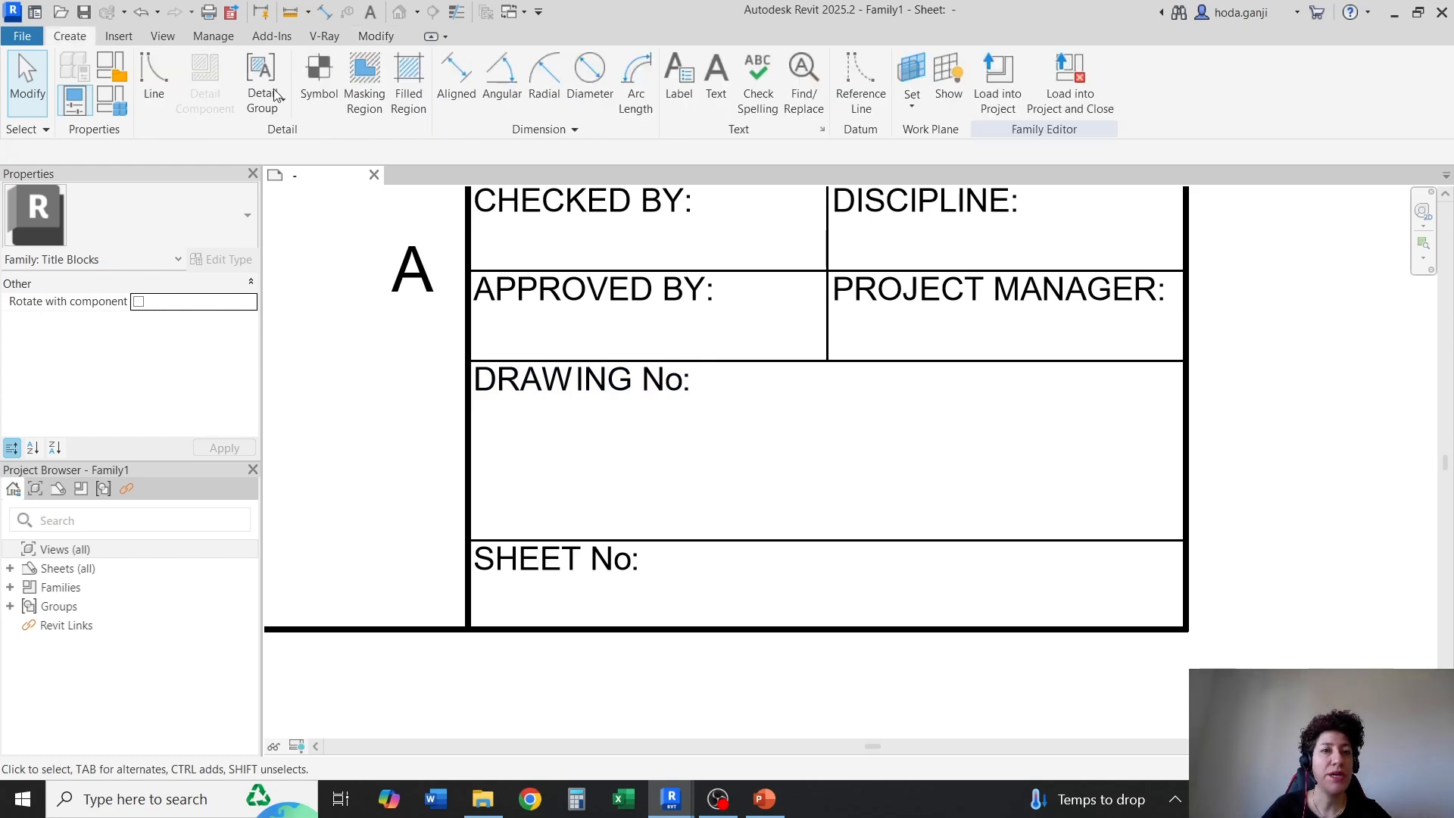
left_click(679, 75)
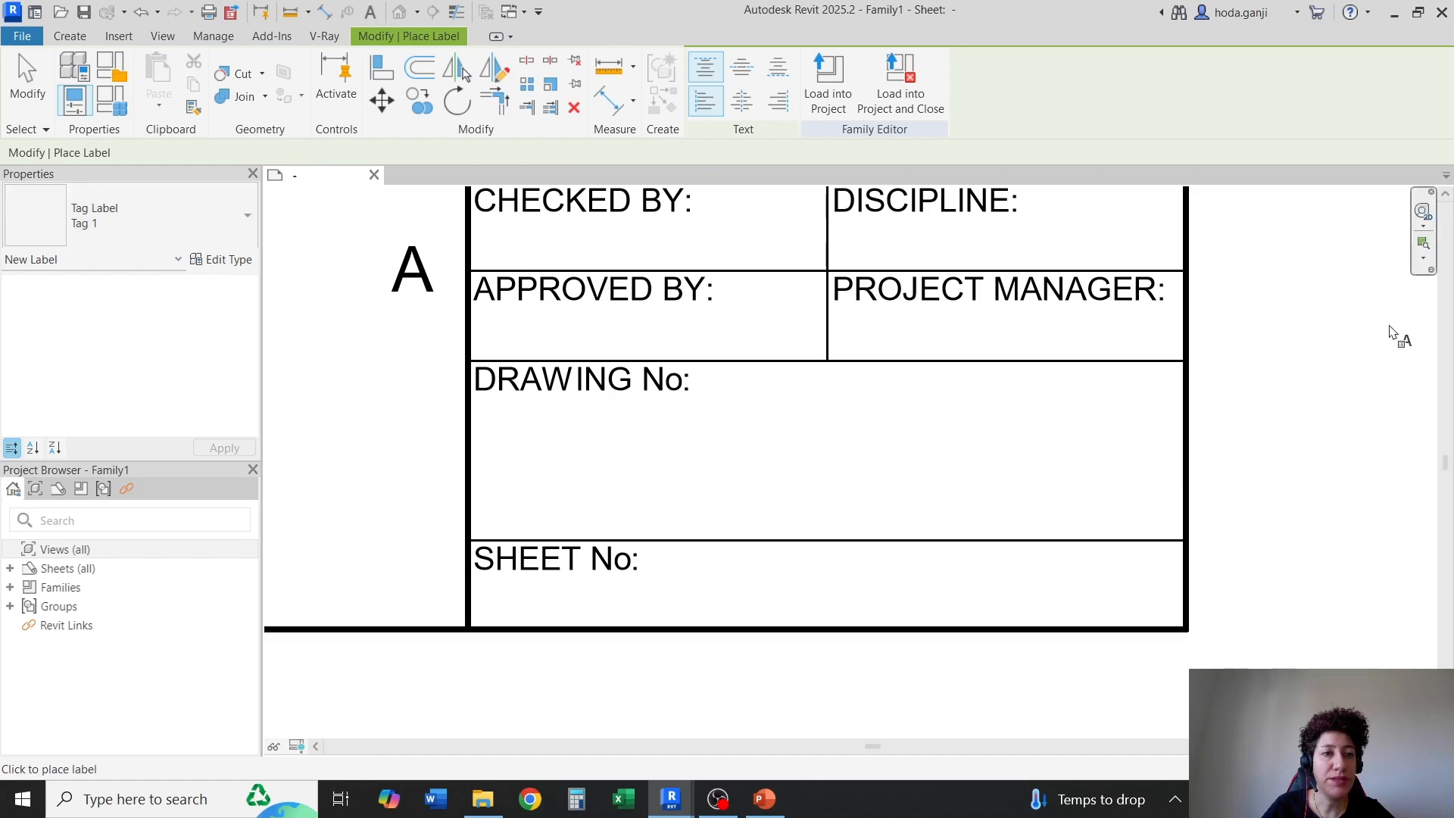
left_click(208, 224)
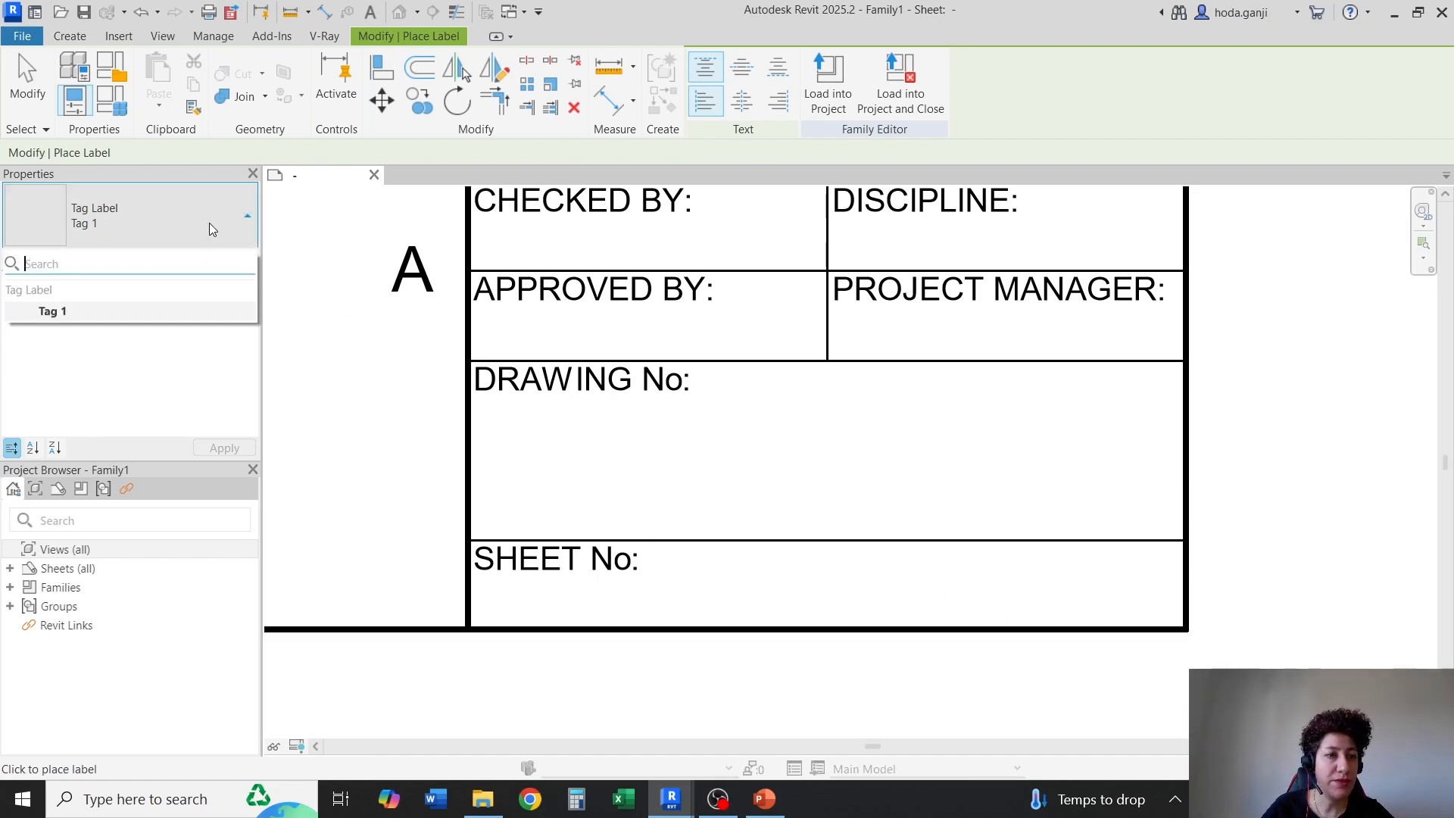
left_click(224, 265)
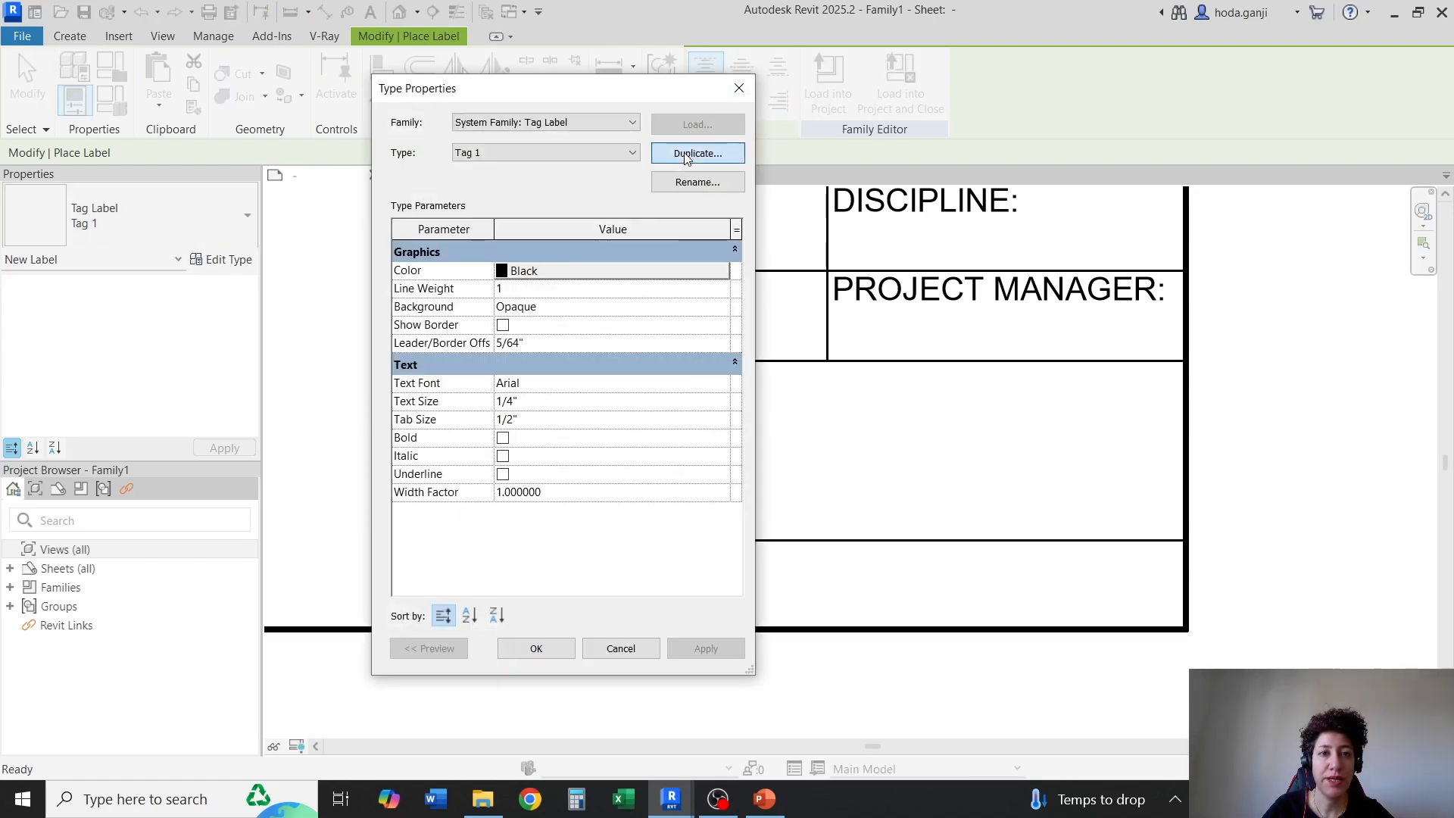
left_click(687, 156)
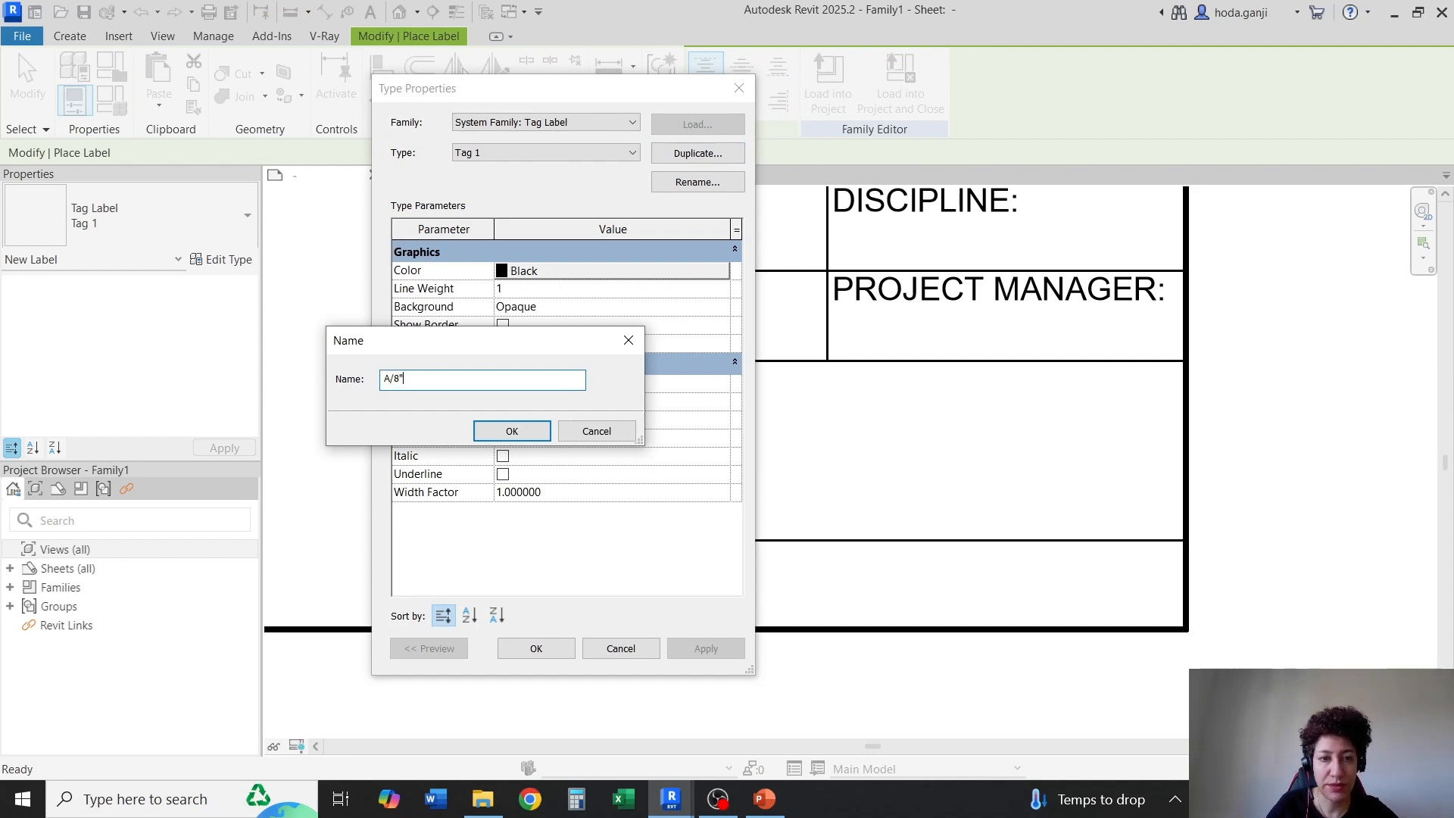
type("A/")
key("BackSpace")
key("BackSpace")
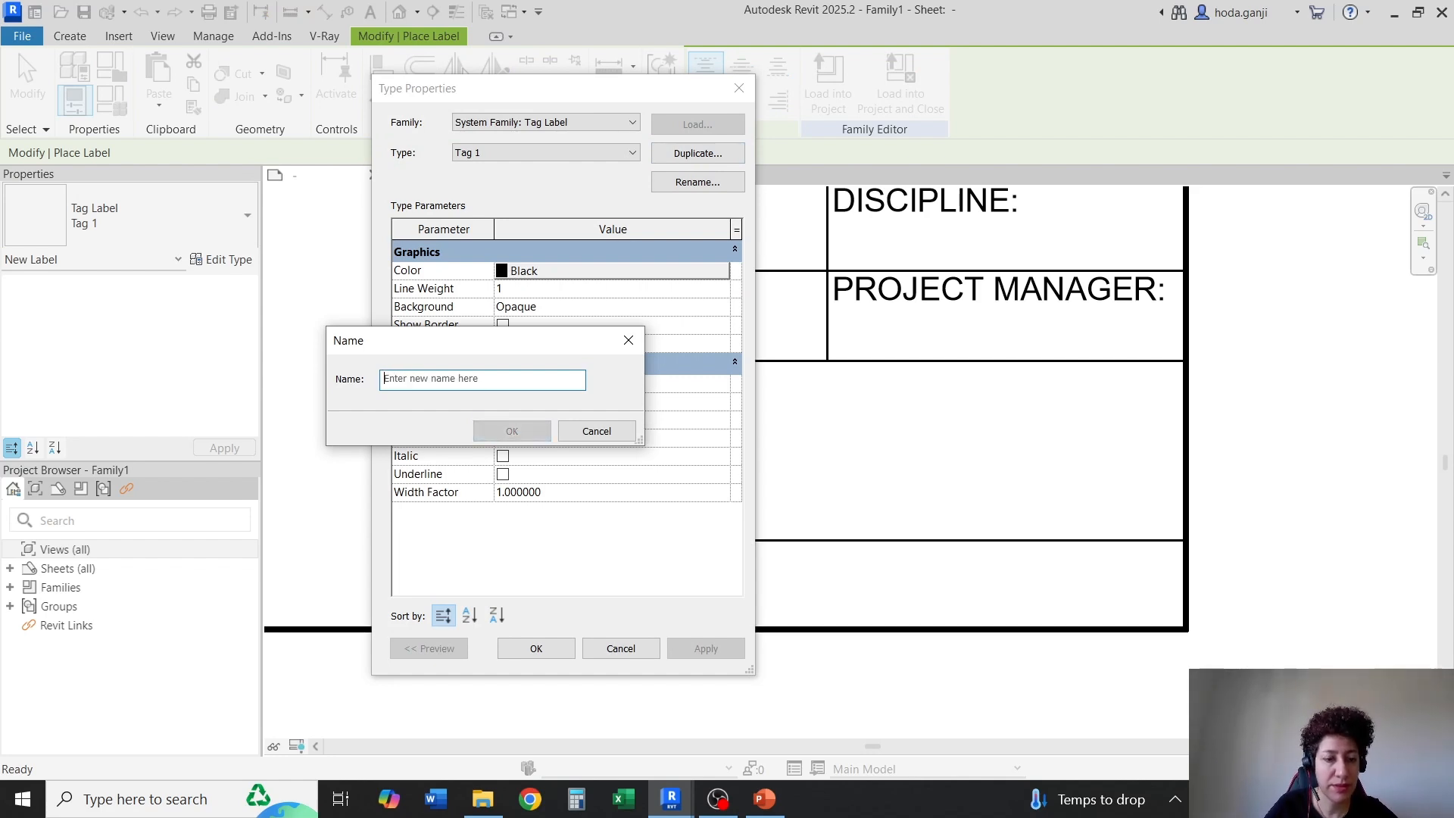
type("1/8\"")
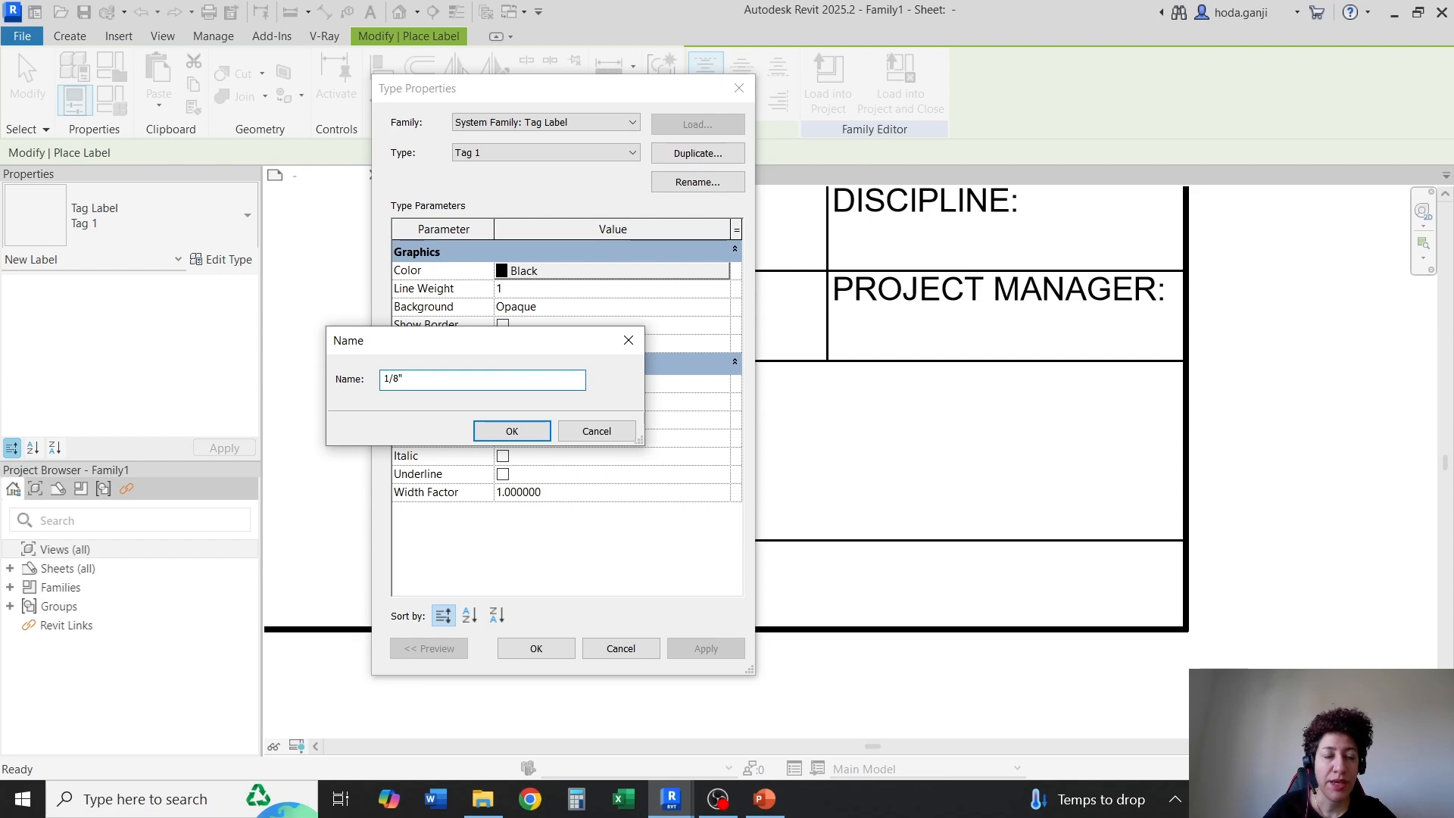
left_click(521, 438)
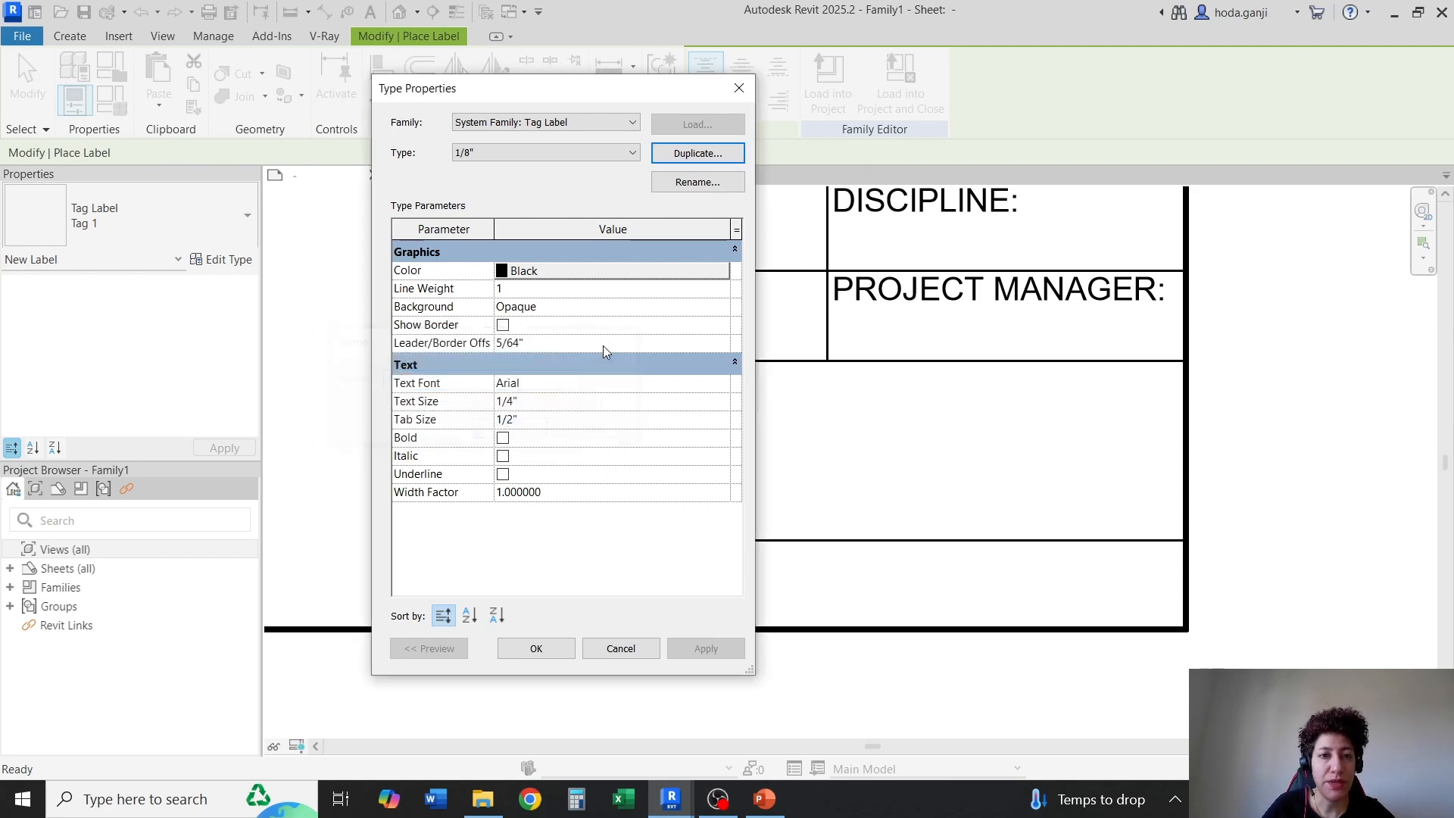
Give the 1/8" label type a transparent background and a text size of 1/8"
left_click(716, 309)
left_click(538, 341)
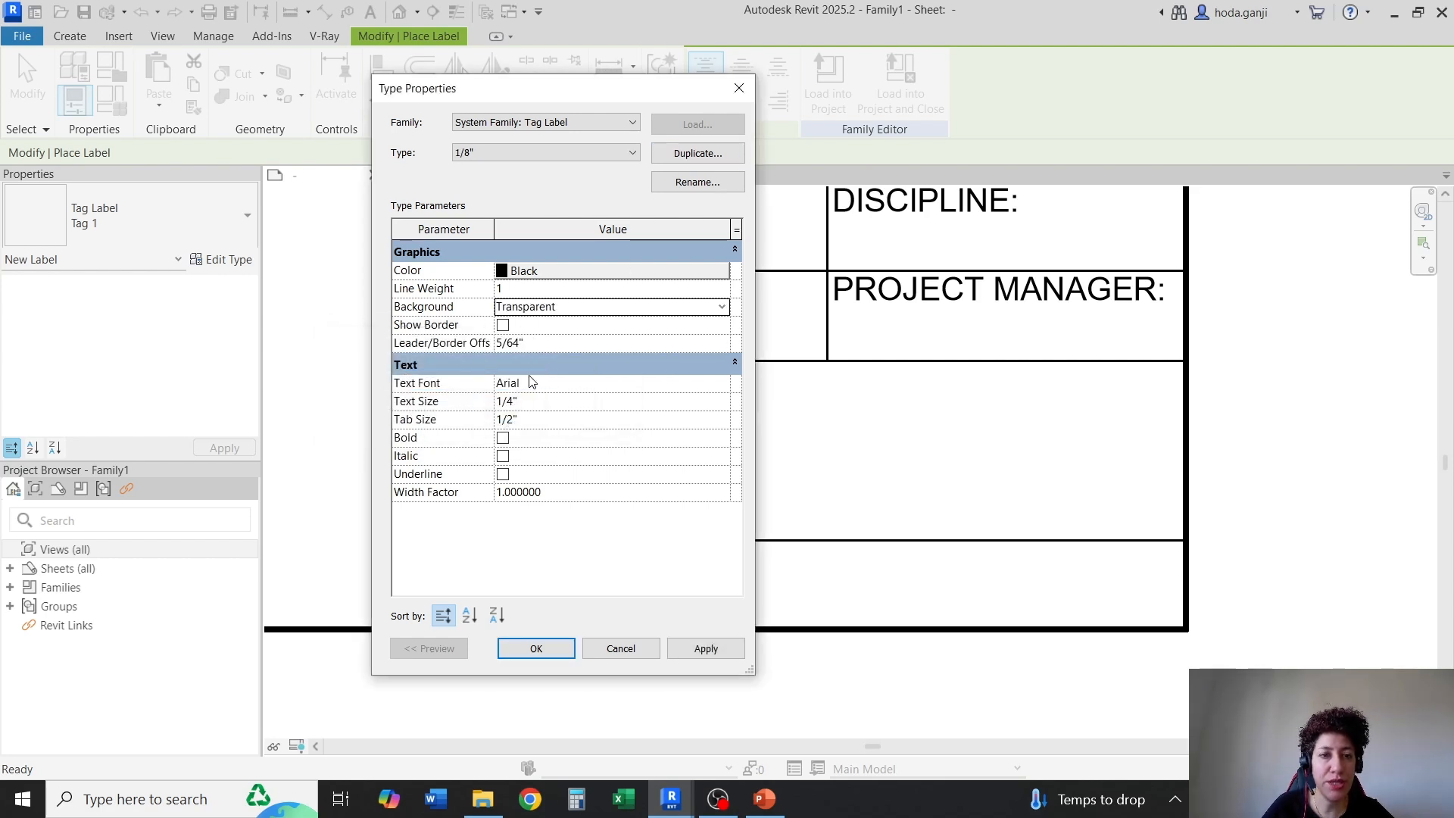
left_click(552, 400)
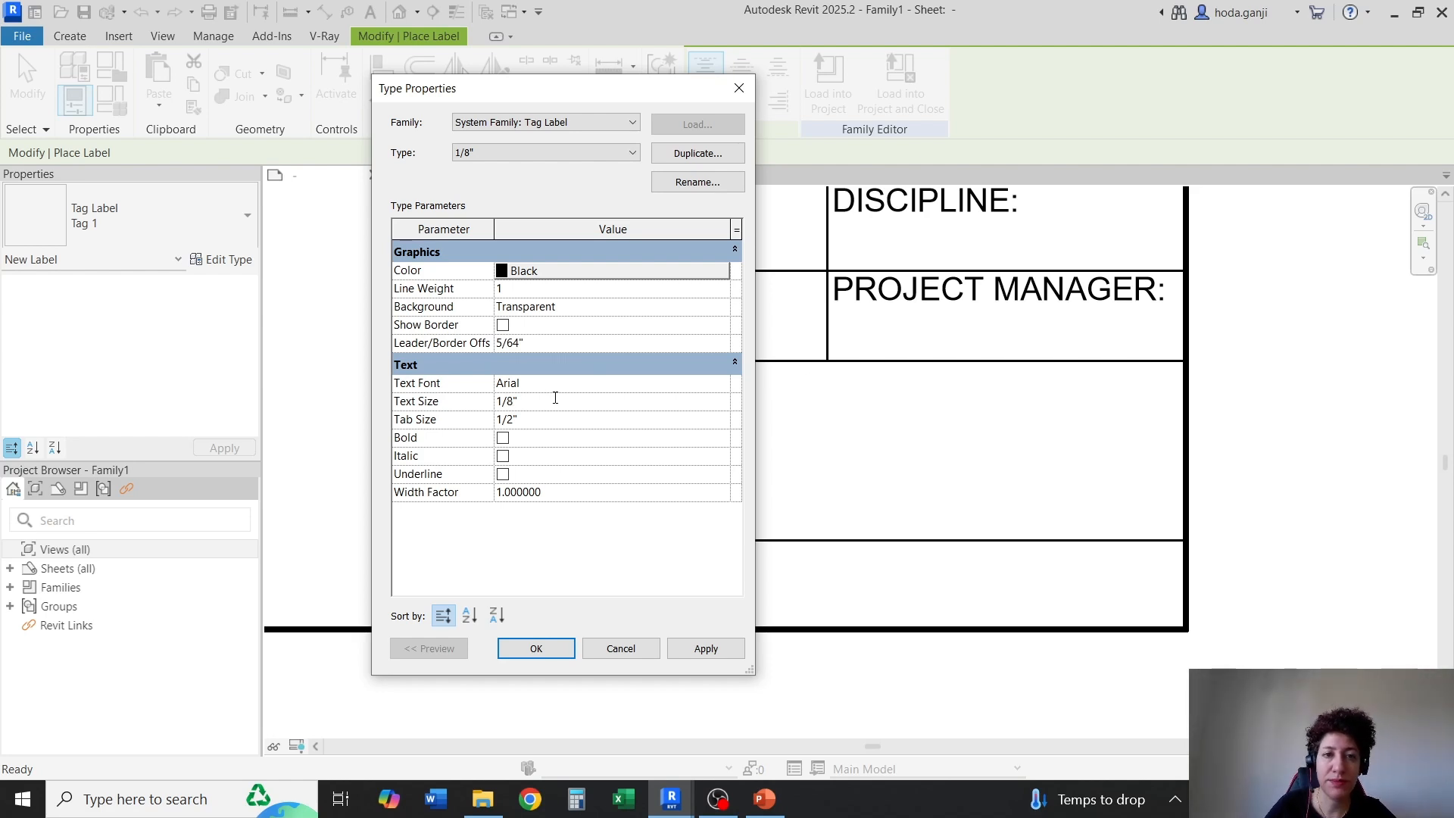
left_click(535, 649)
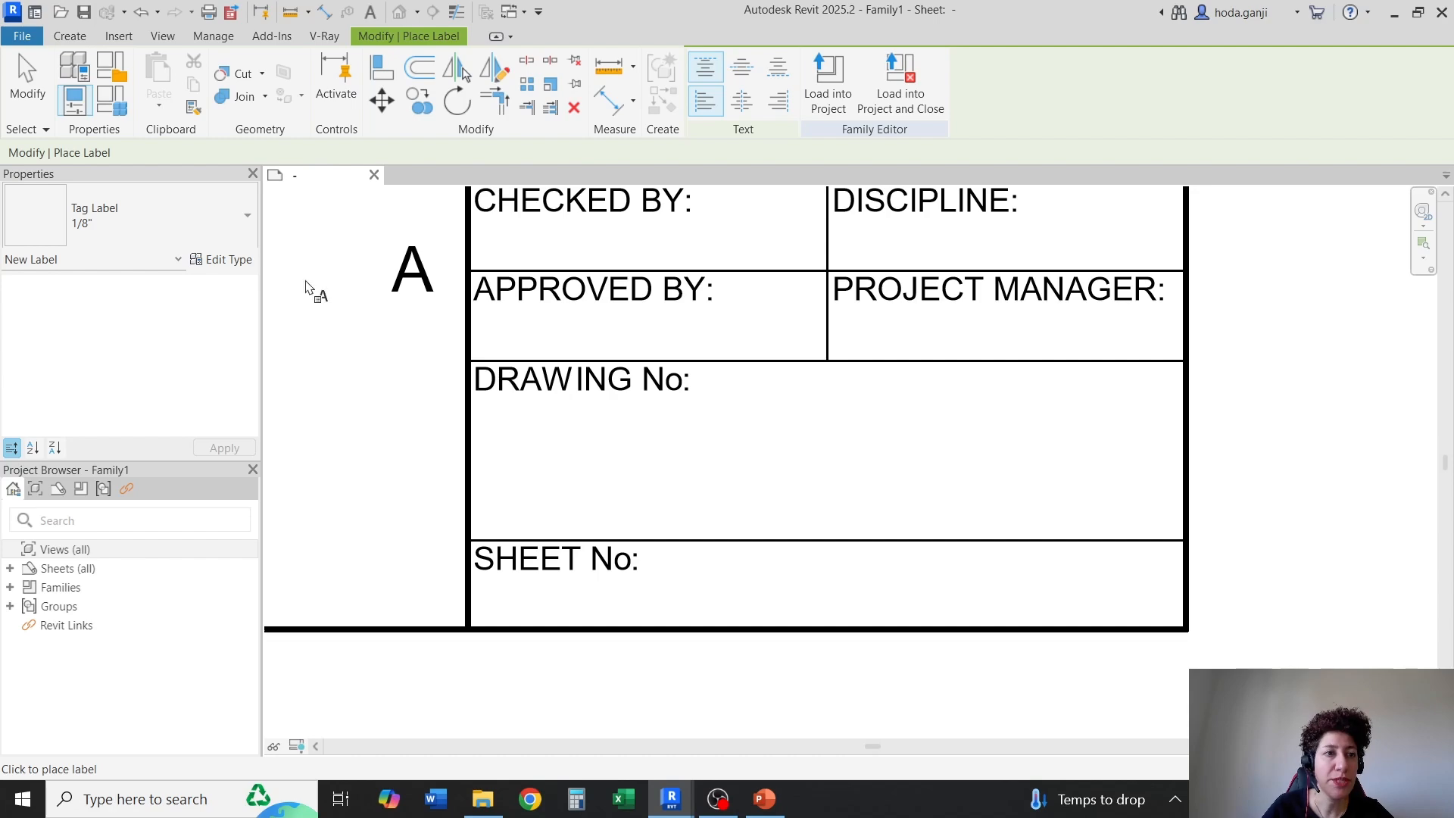
left_click(221, 259)
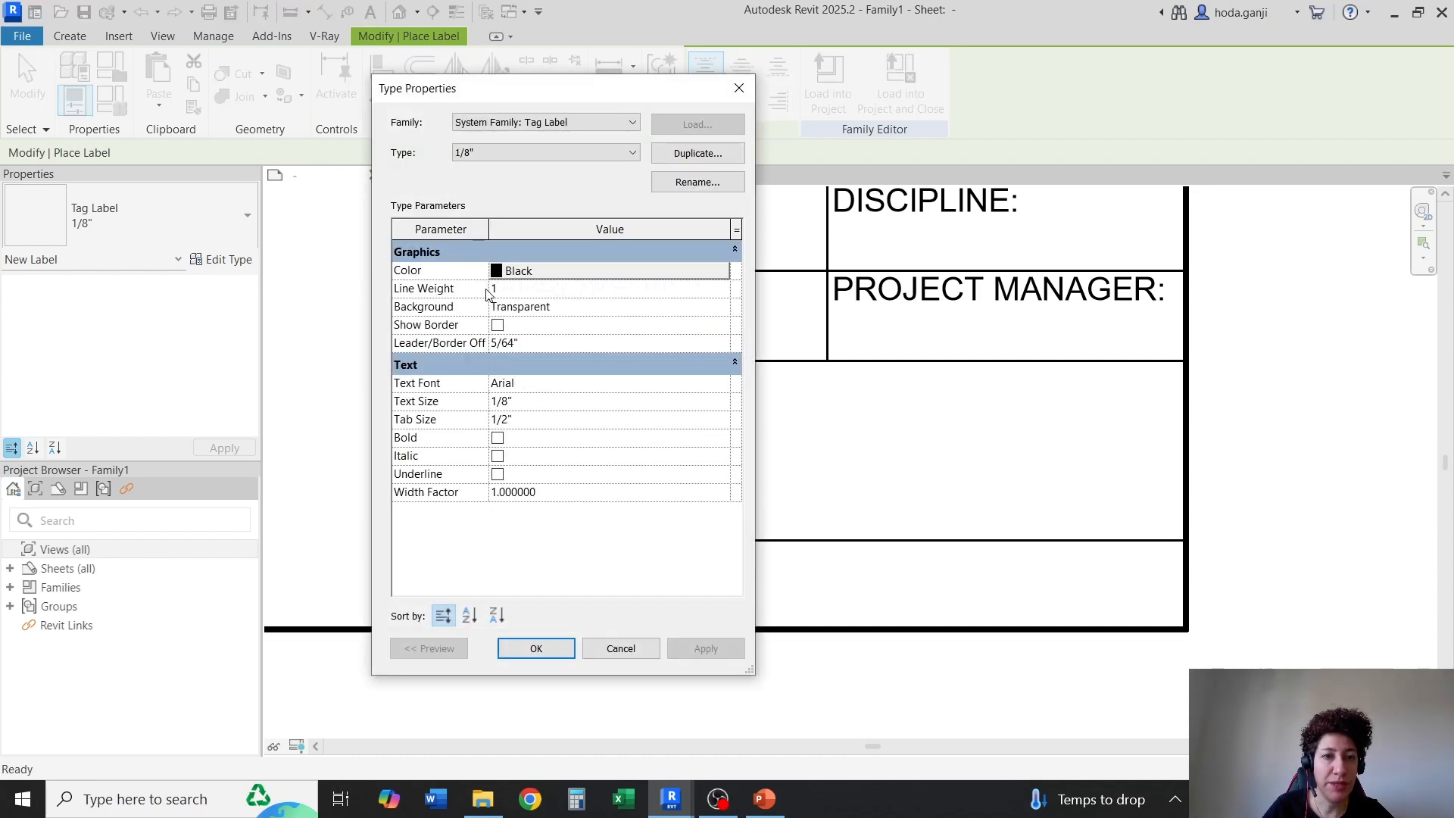
left_click(541, 649)
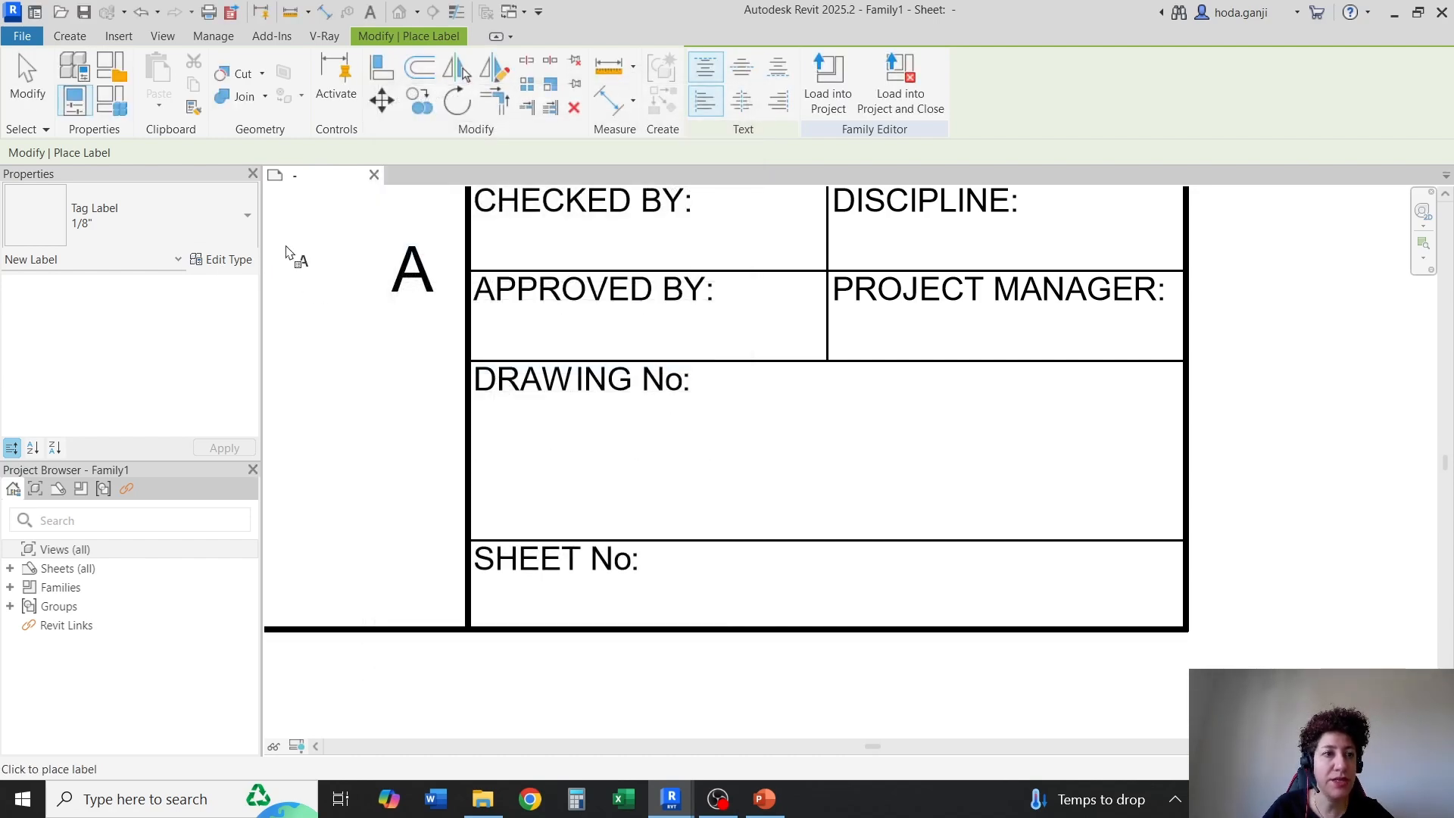
Place a center-aligned label in the "DRAWING No:" cell and assign it the Sheet Number parameter
left_click(741, 101)
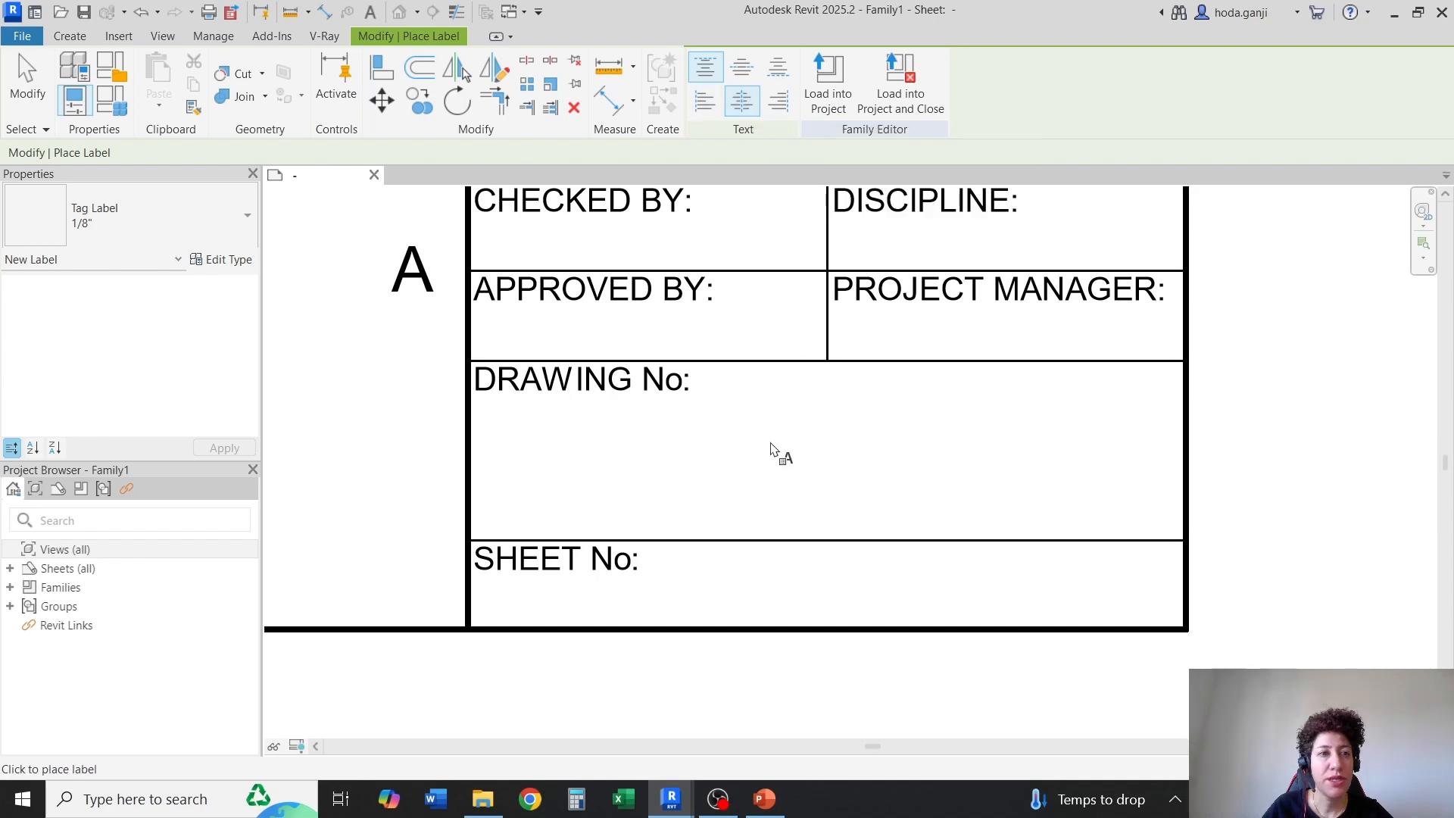
left_click(764, 449)
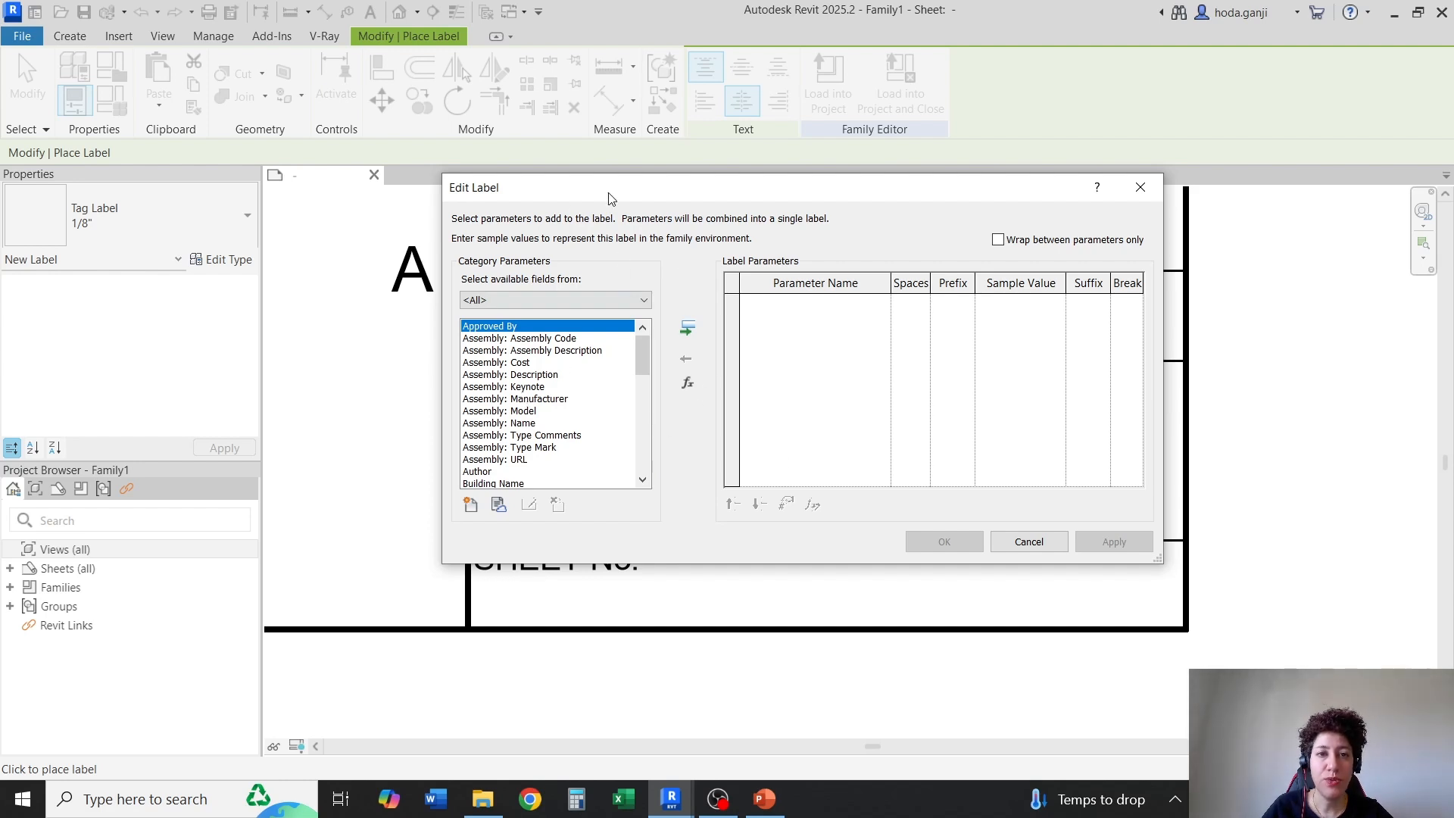
left_click_drag(608, 198, 574, 182)
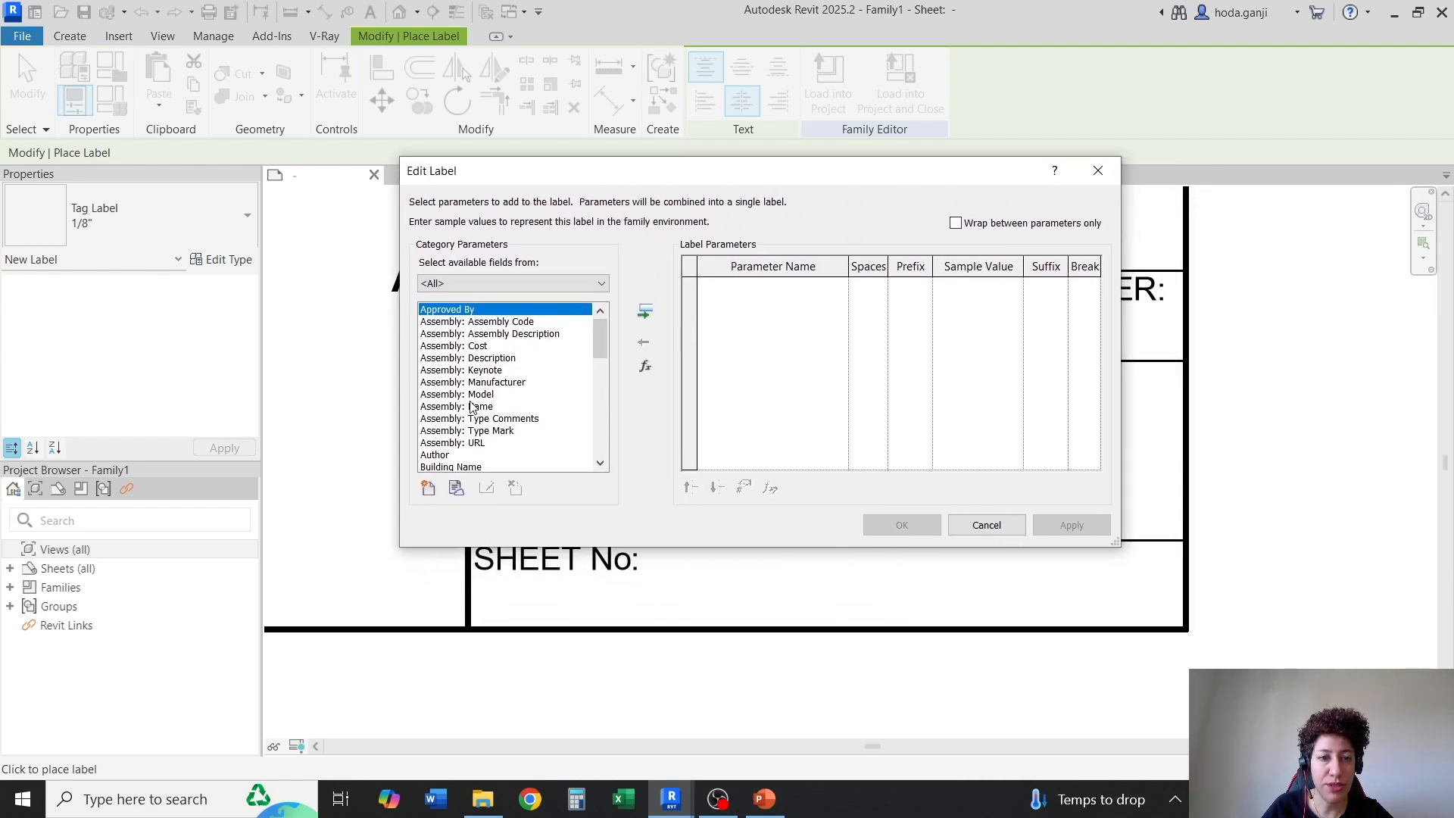
scroll(470, 408, "down", 9)
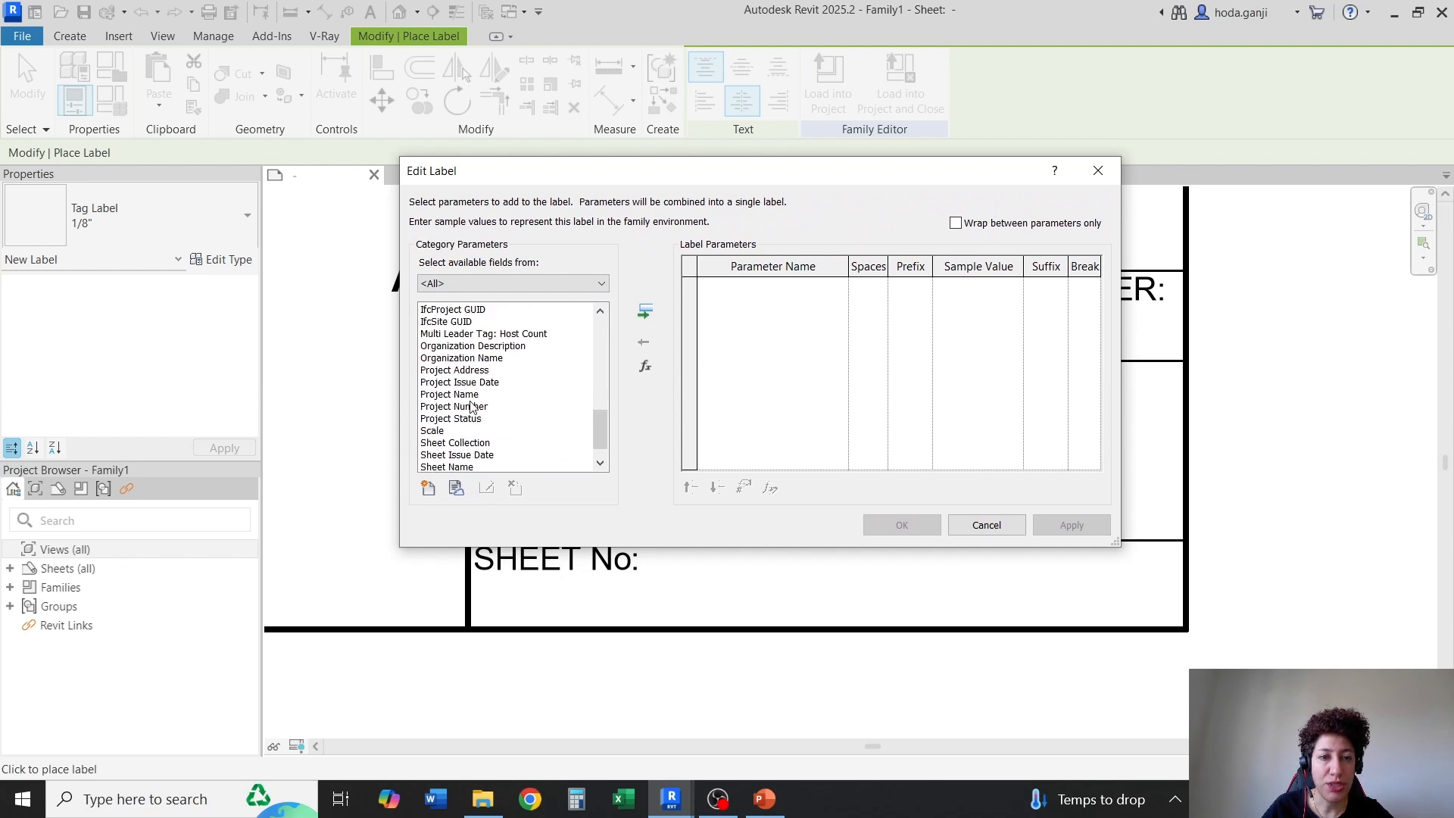
scroll(471, 407, "down", 2)
left_click(468, 455)
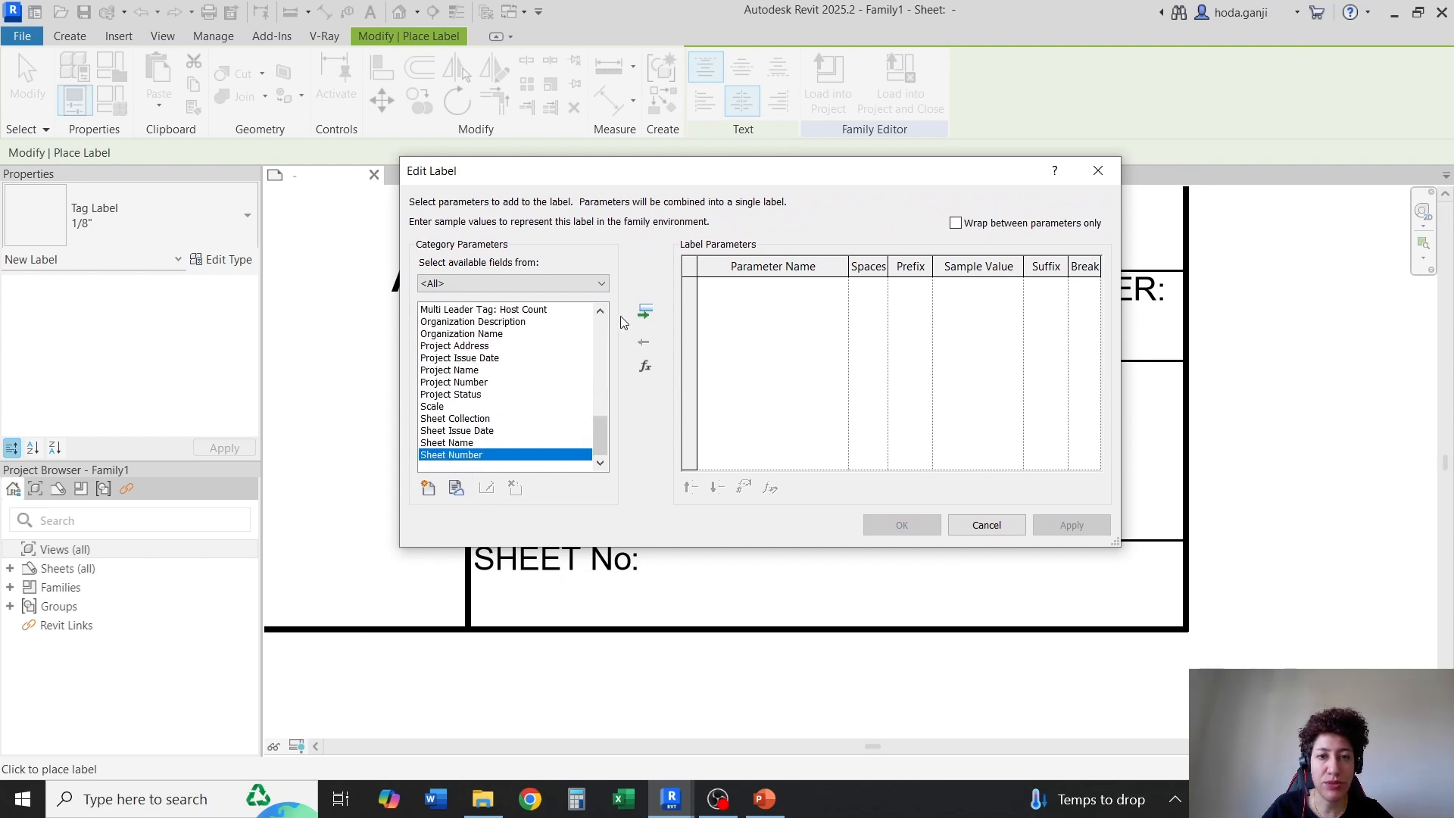
left_click(645, 312)
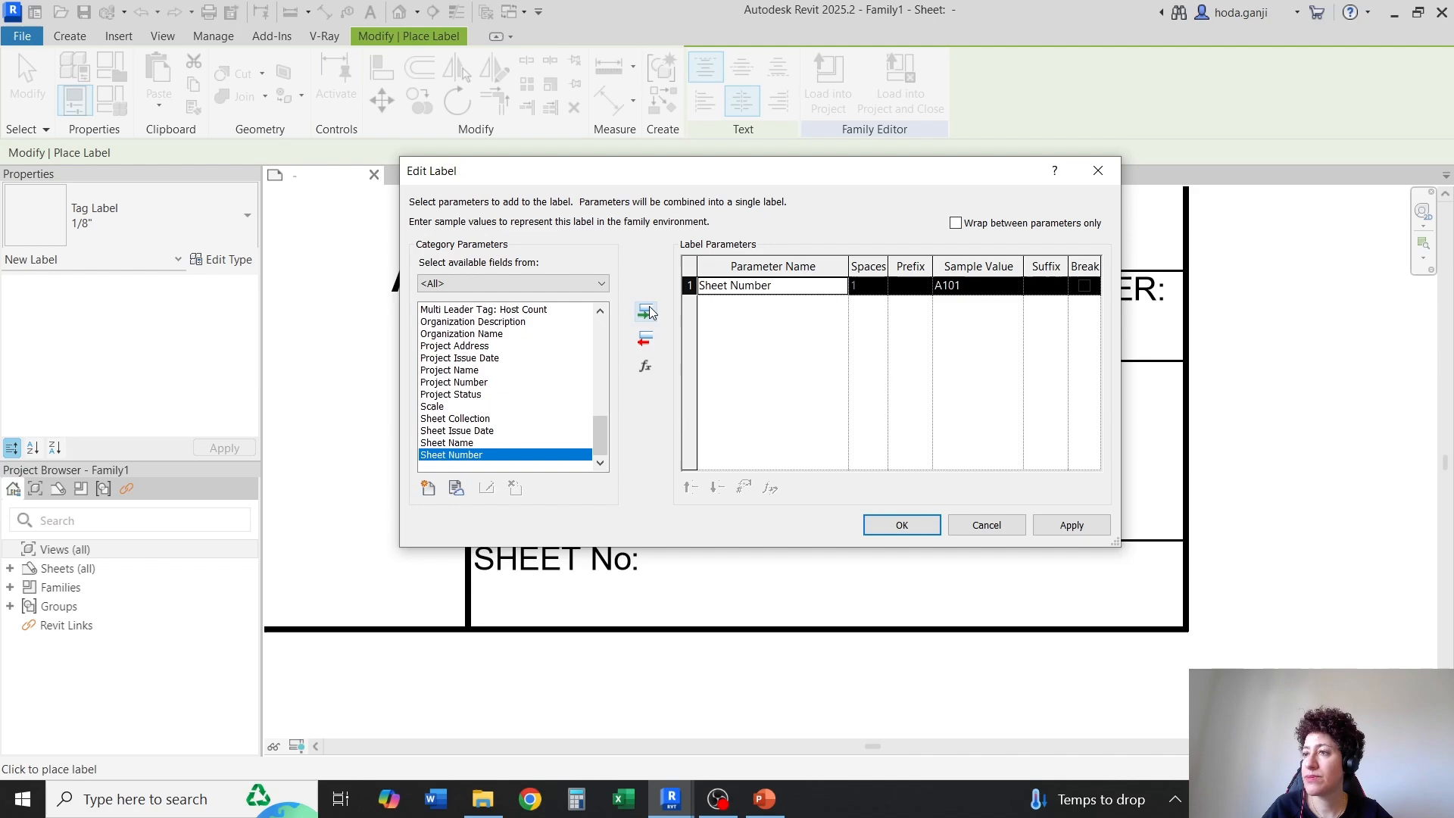
left_click(901, 524)
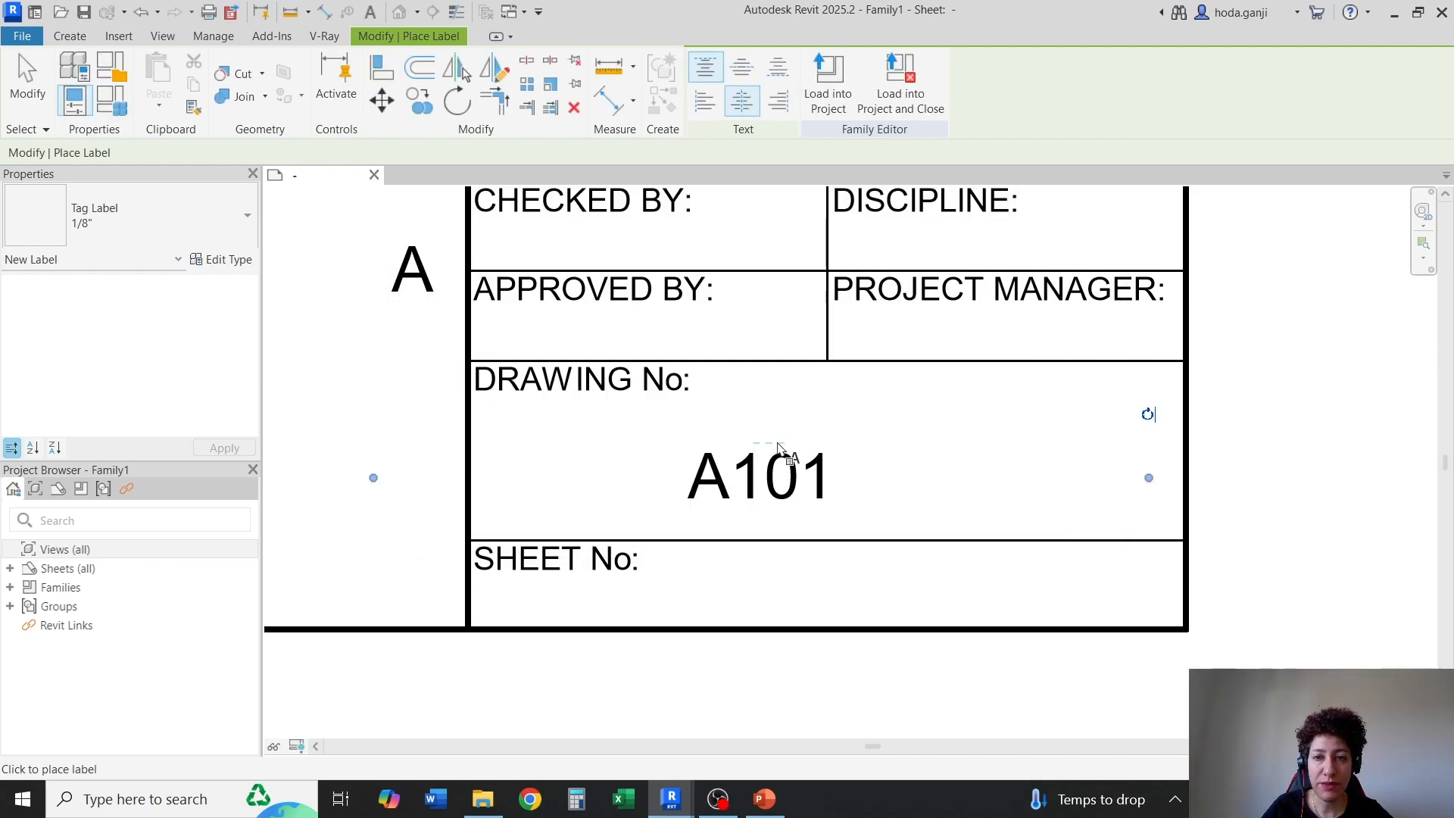
Nudge the sheet number label rightward to the middle of the "DRAWING No:" cell and switch the view to thin lines
scroll(778, 447, "down", 2)
key("Escape")
left_click(789, 496)
scroll(789, 497, "up", 2)
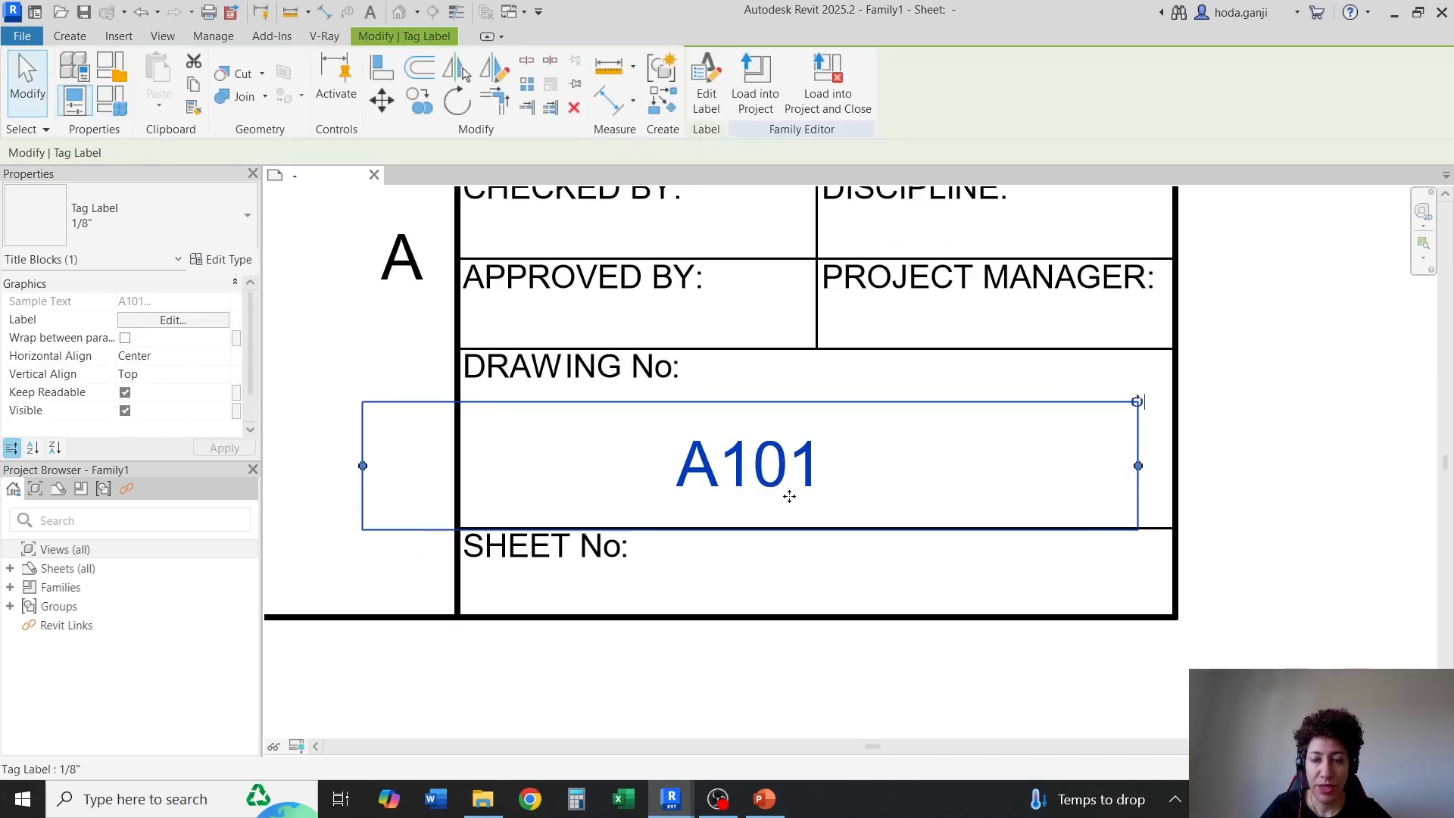
key("Right")
key("Right")
key("Right")
key("Right")
key("Right")
key("Right")
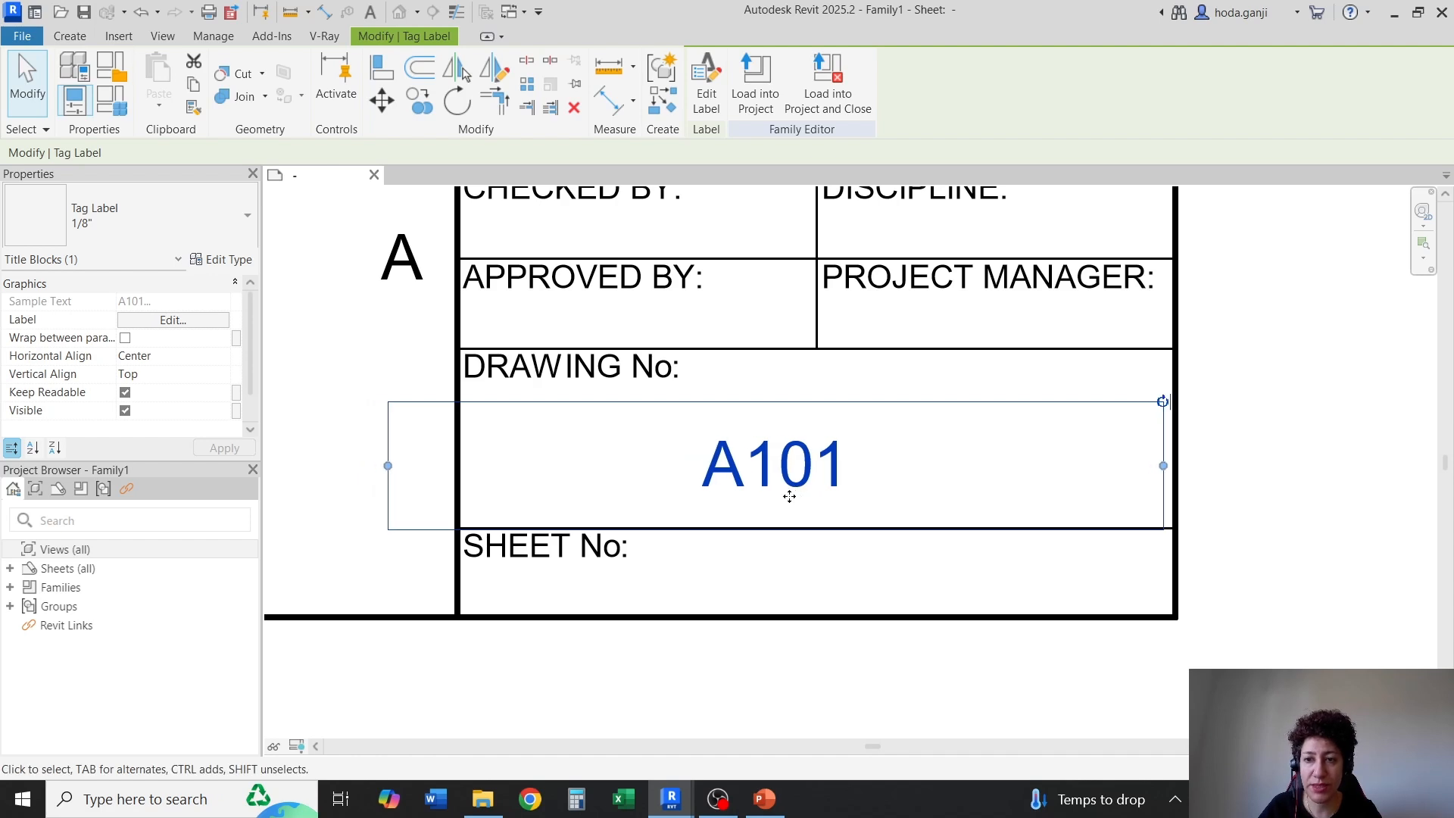
key("Right")
key("Right")
key("Right")
left_click(551, 734)
key("t")
key("l")
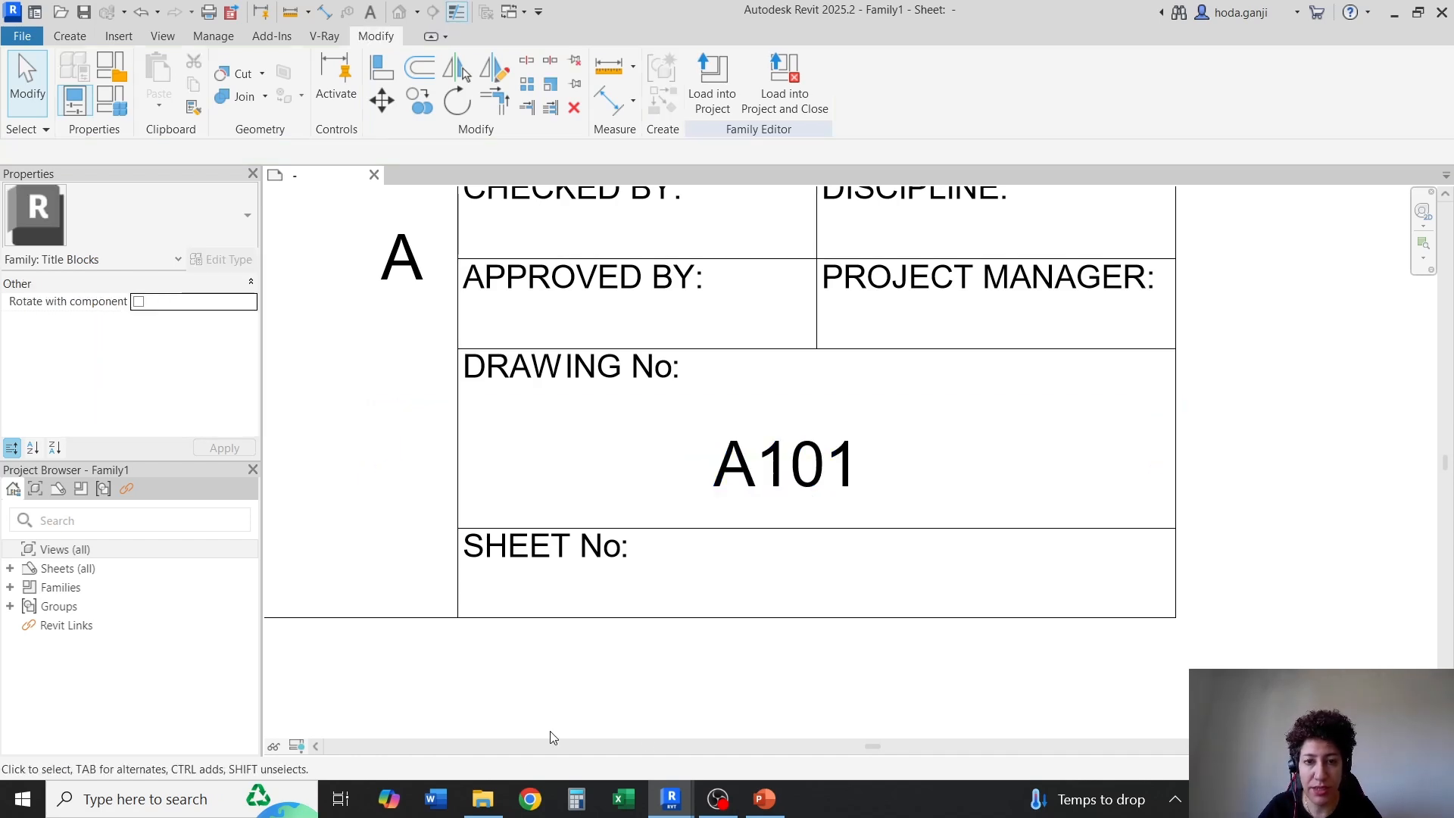
Narrow the sheet number label's box from its left side and nudge the label right and up within the "DRAWING No:" cell
scroll(794, 688, "up", 1)
left_click(805, 429)
left_click_drag(339, 432, 375, 429)
key("Right")
key("Right")
key("Right")
key("Right")
key("Right")
key("Right")
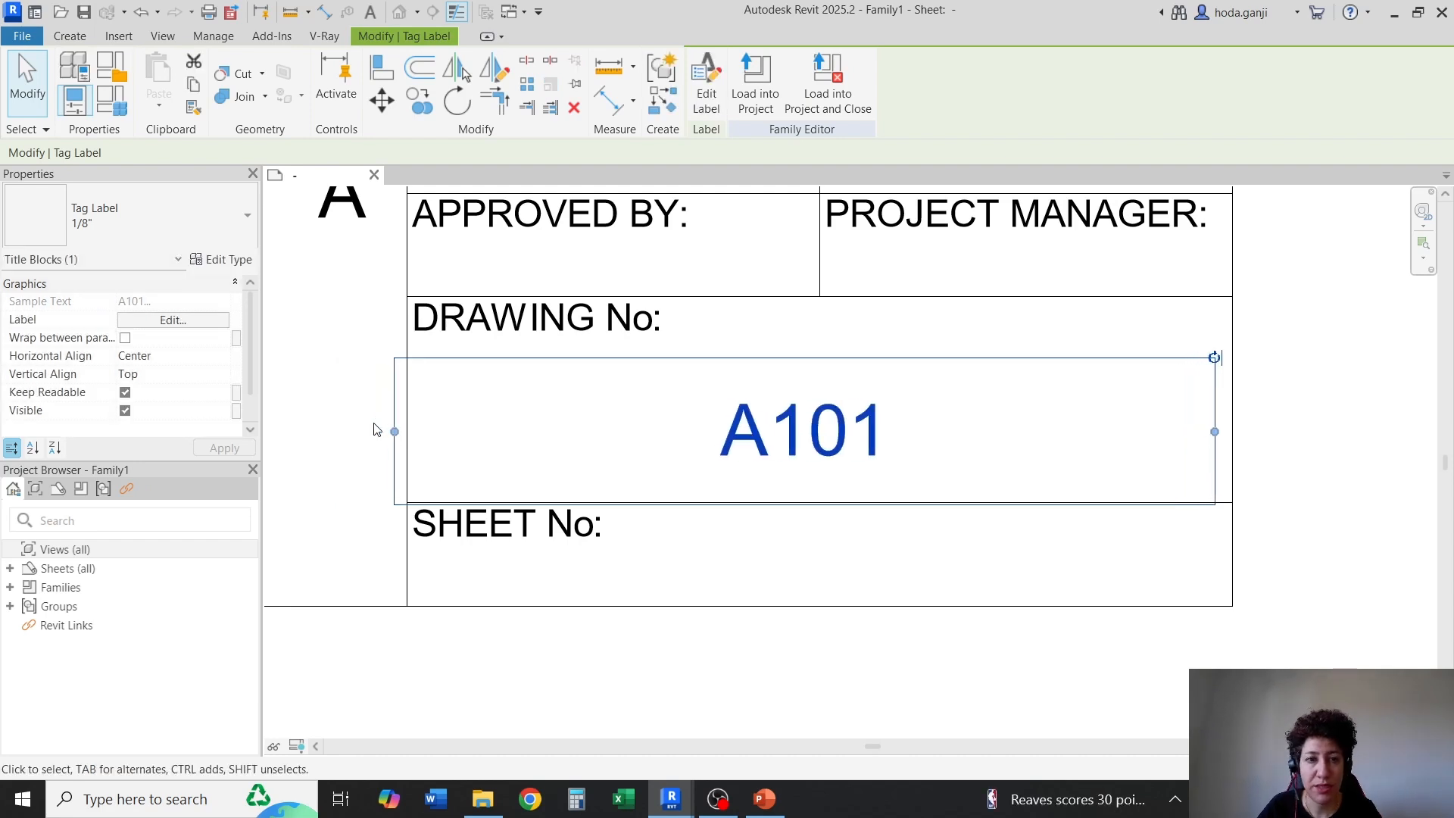
scroll(569, 487, "up", 1)
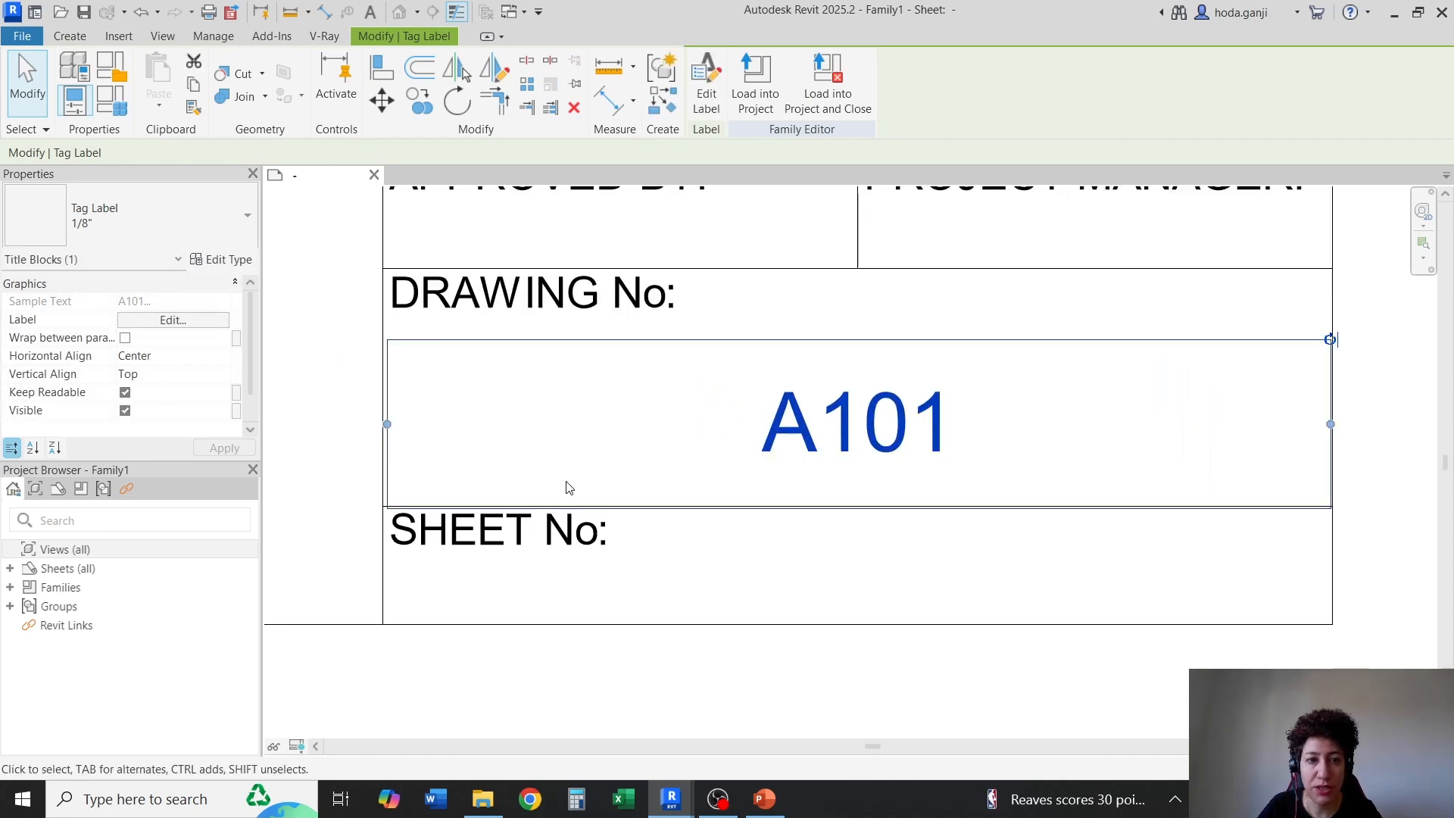
key("Up")
key("Up")
key("Up")
key("Up")
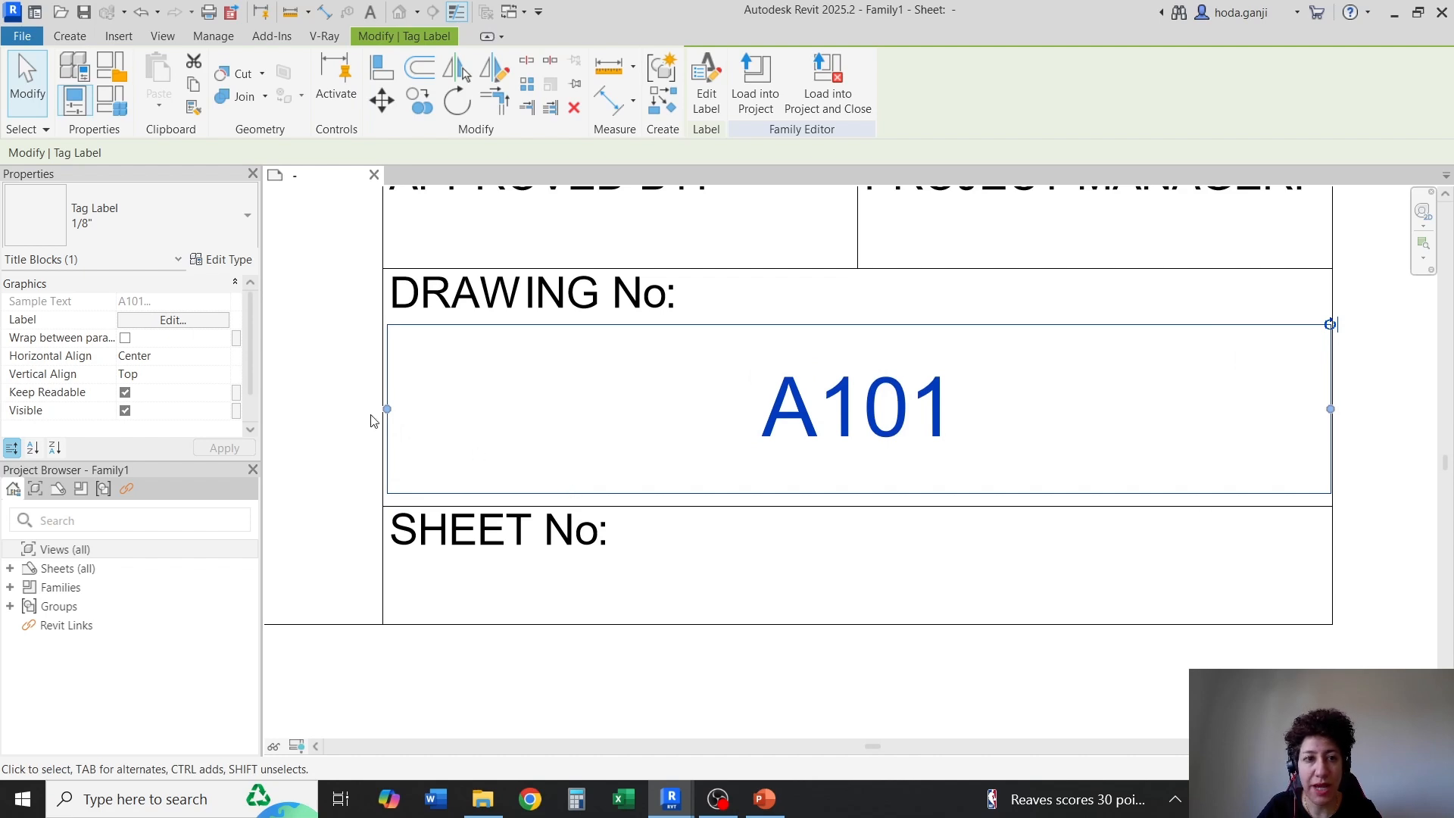
Fit both side edges of the sheet number label's box to the side borders of the "DRAWING No:" cell
scroll(364, 418, "up", 2)
left_click_drag(403, 406, 396, 405)
scroll(314, 447, "down", 2)
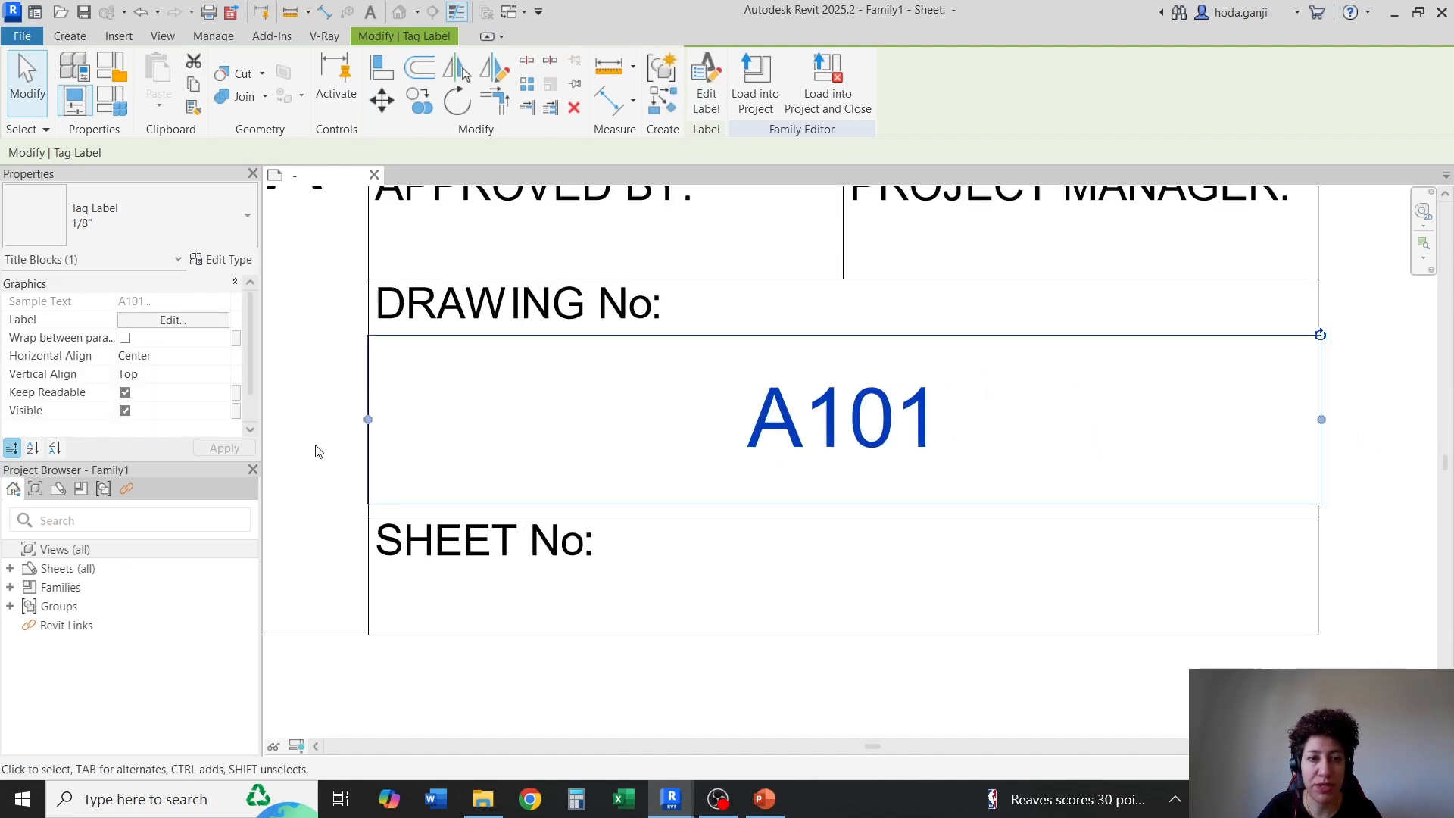
scroll(1334, 422, "up", 2)
mouse_move(1299, 427)
left_mouse_down()
mouse_move(1300, 439)
mouse_move(1292, 429)
left_mouse_up()
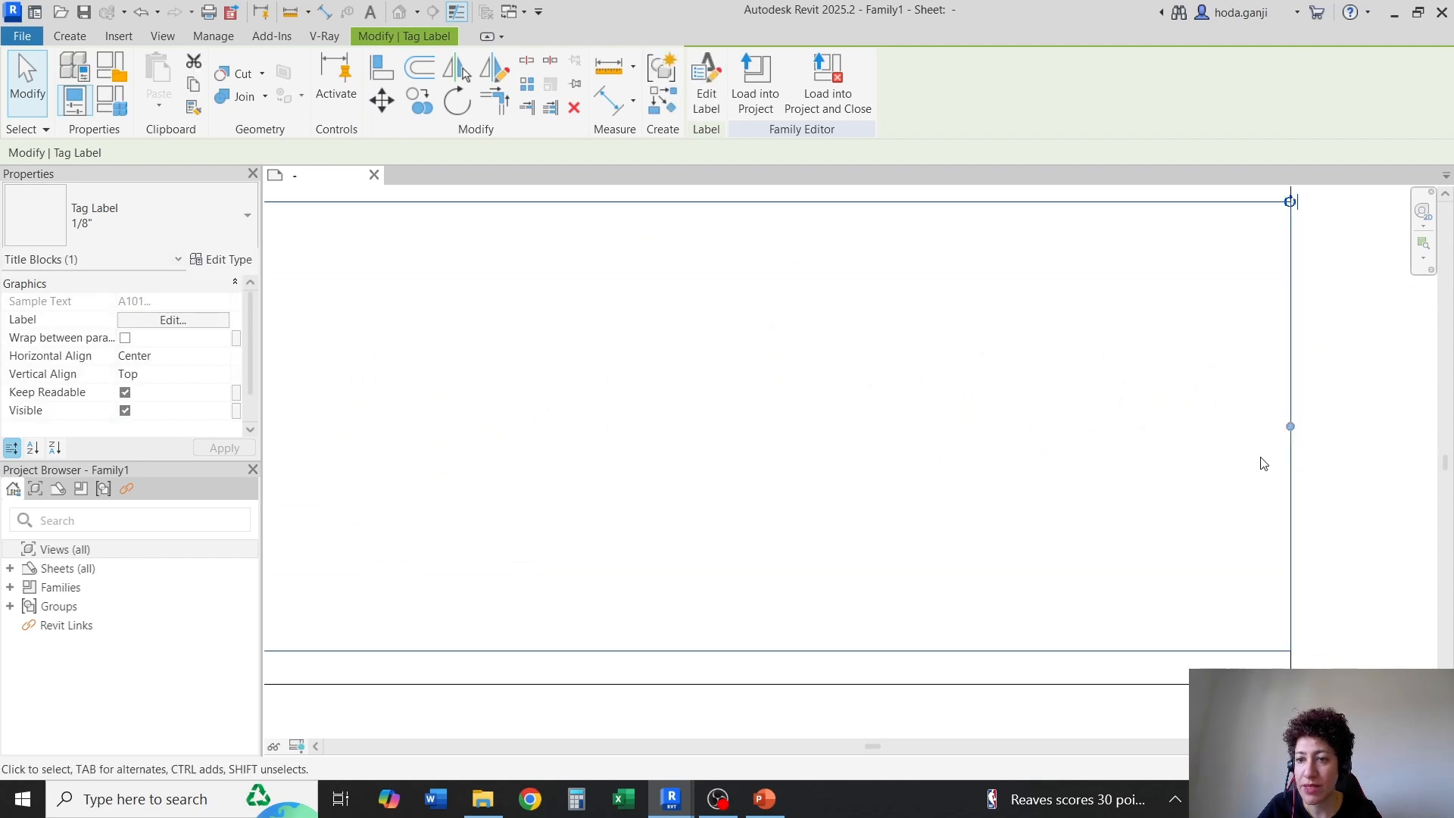
scroll(1264, 463, "down", 3)
scroll(1007, 490, "up", 2)
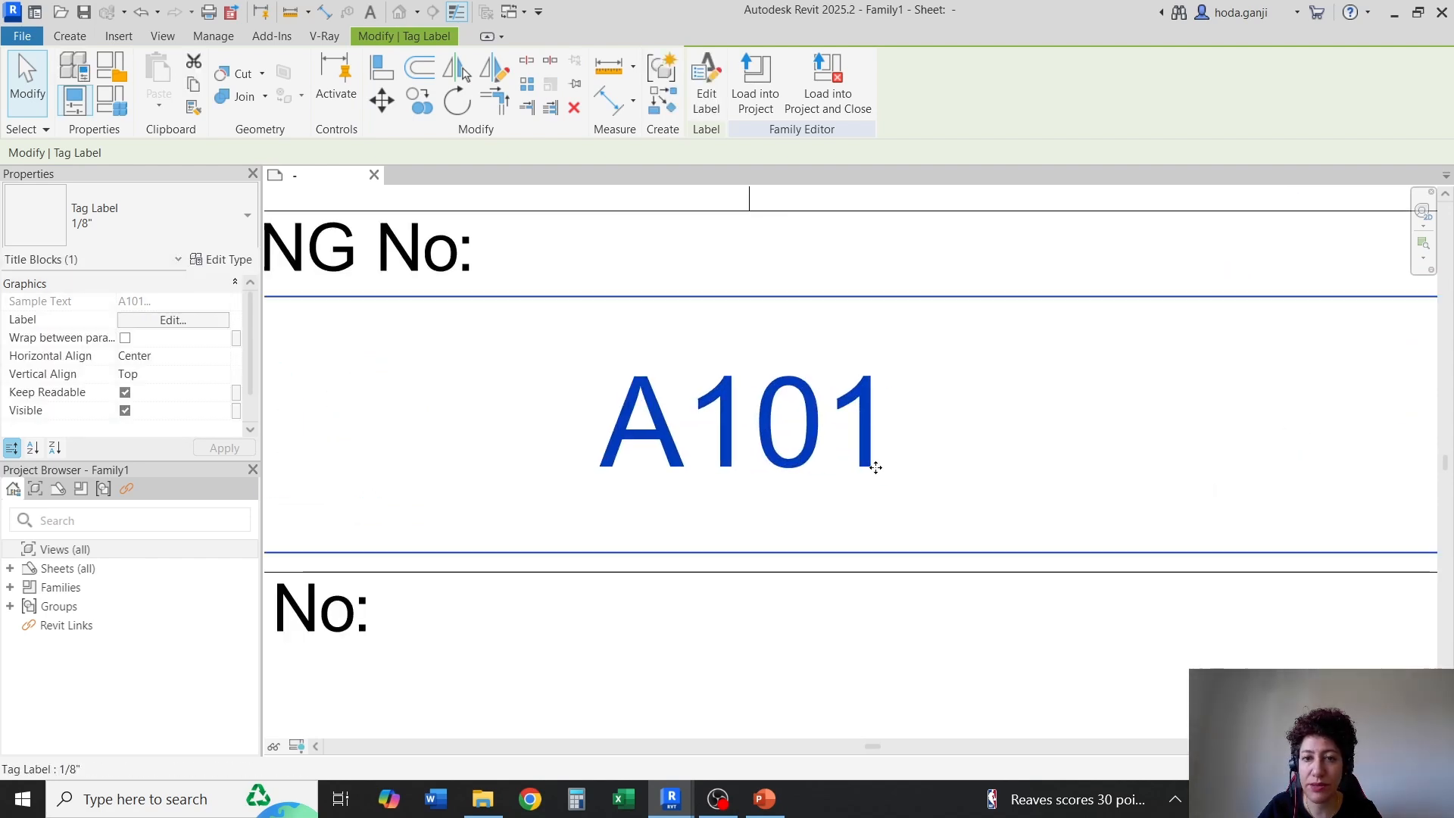
scroll(876, 467, "down", 3)
scroll(877, 466, "up", 1)
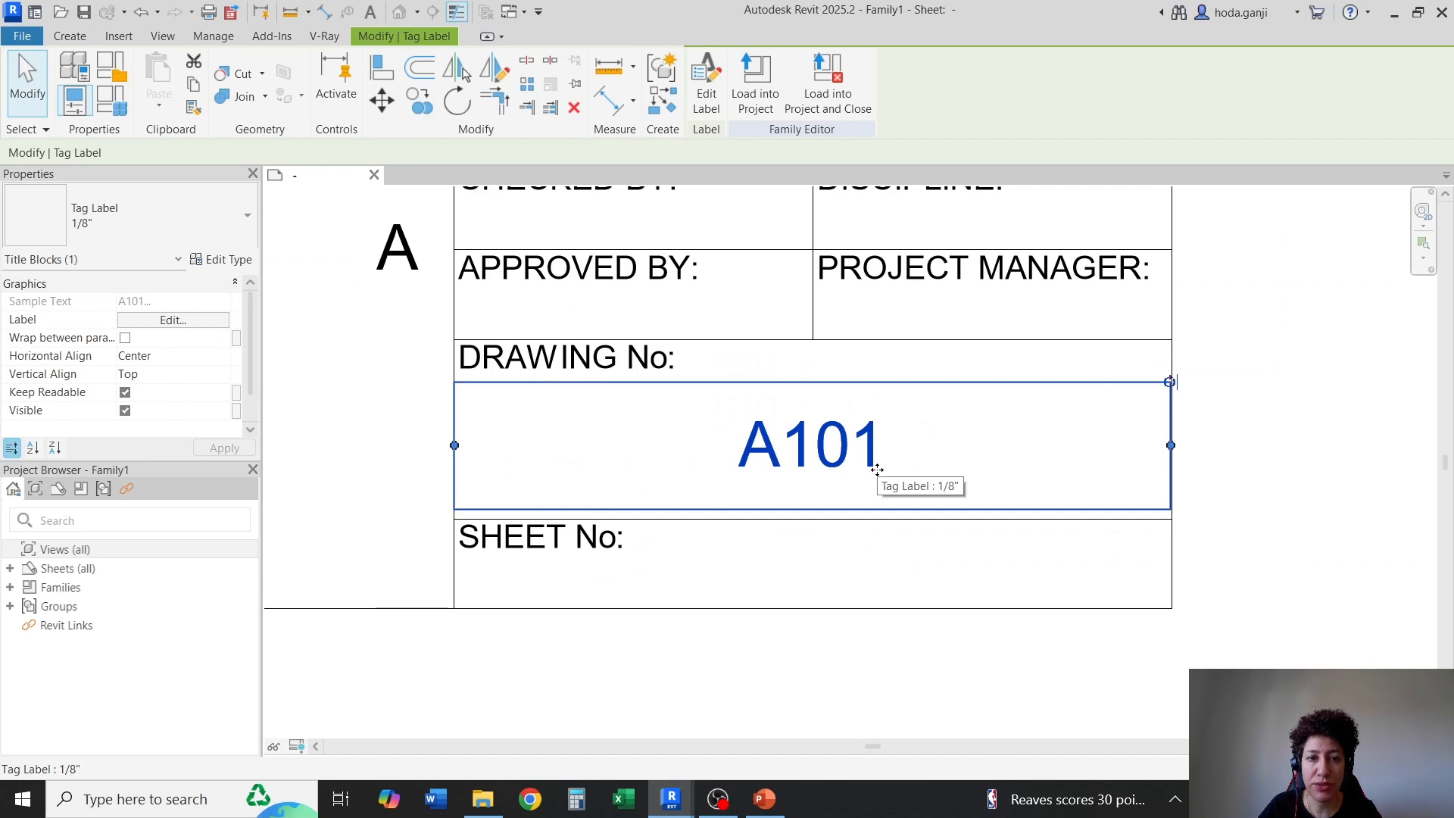
Nudge the sheet number label up slightly and turn off thin lines to show the line weights
key("Up")
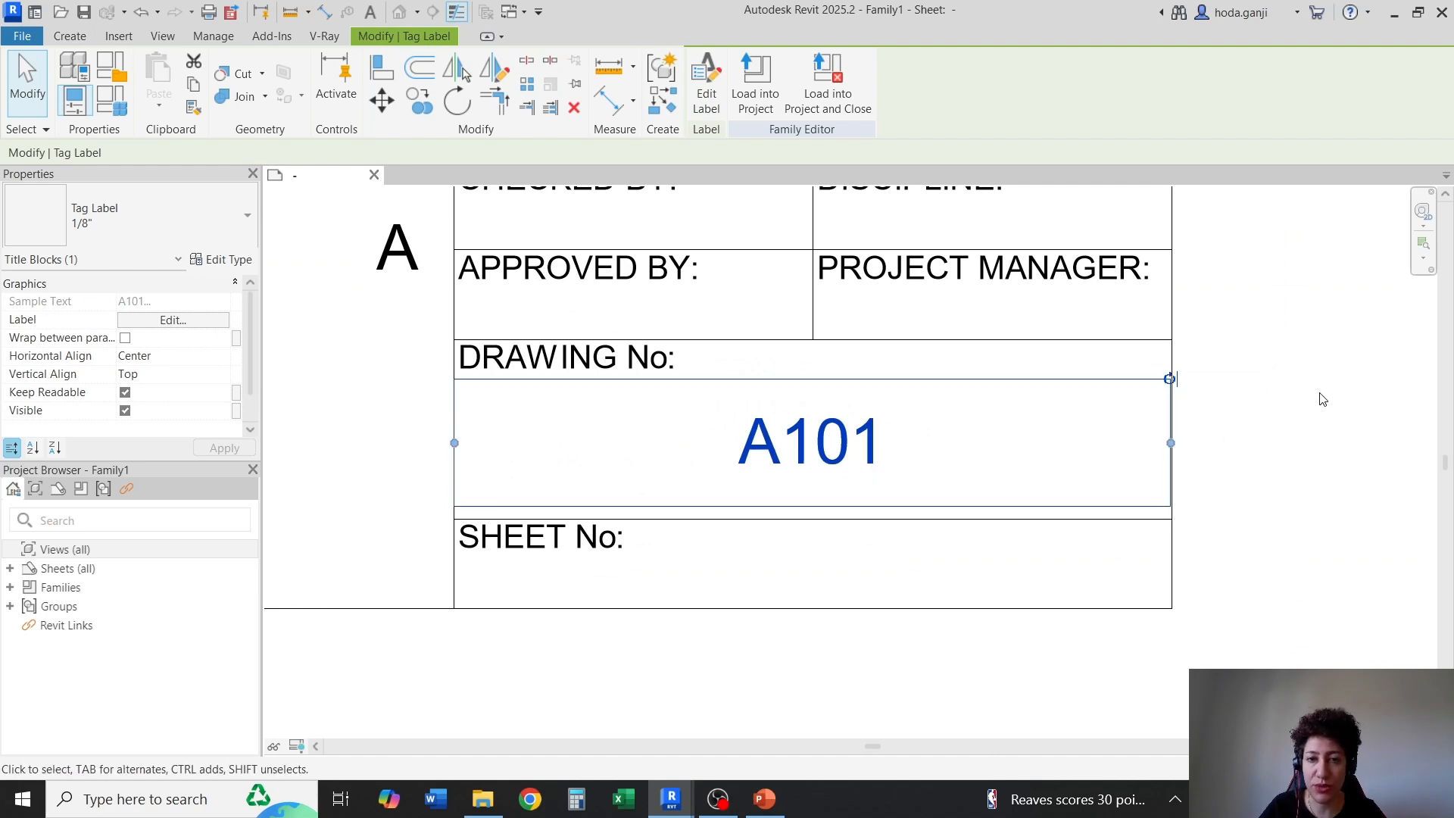
left_click(1324, 399)
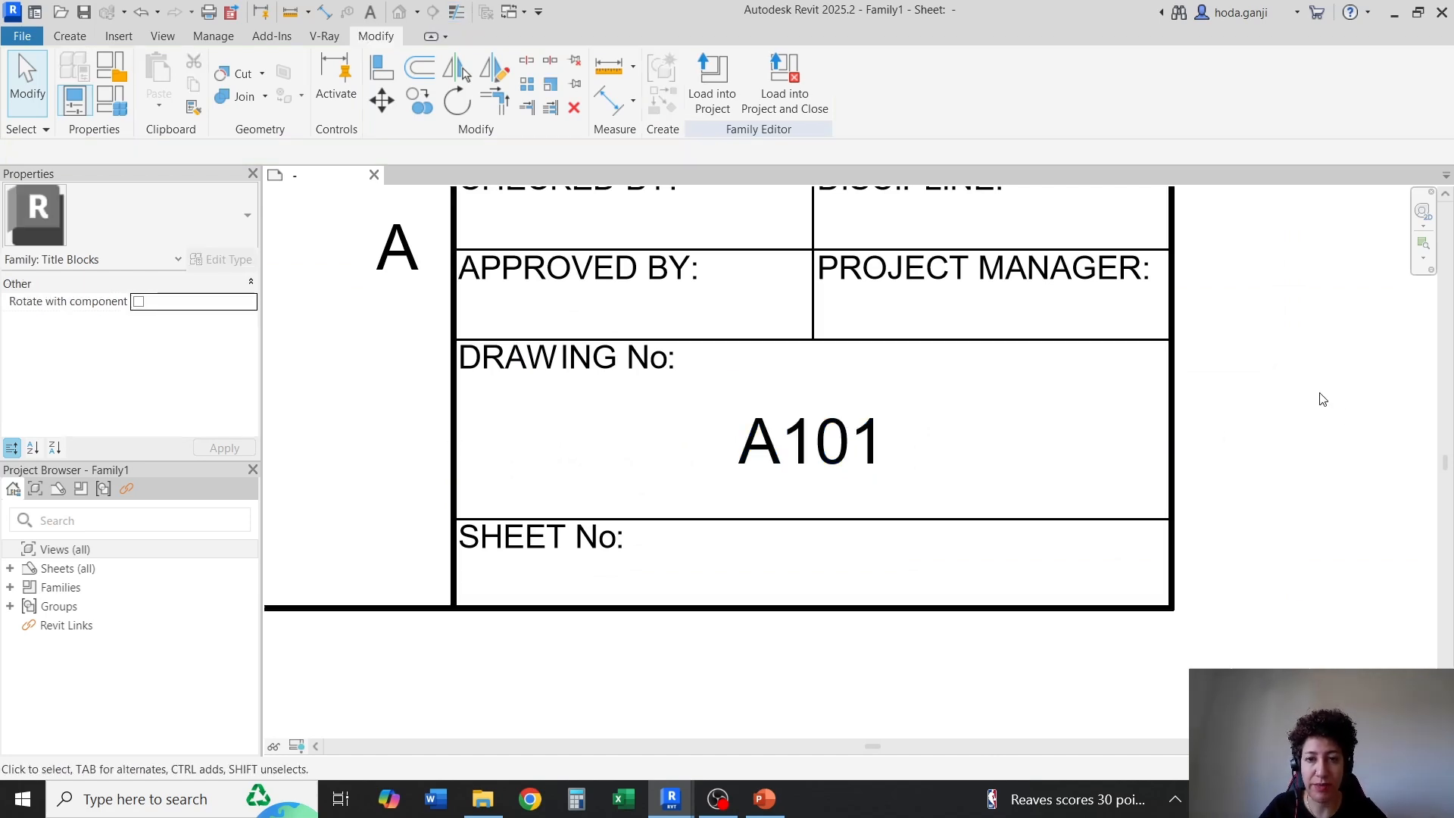
scroll(1143, 494, "down", 2)
left_click(952, 471)
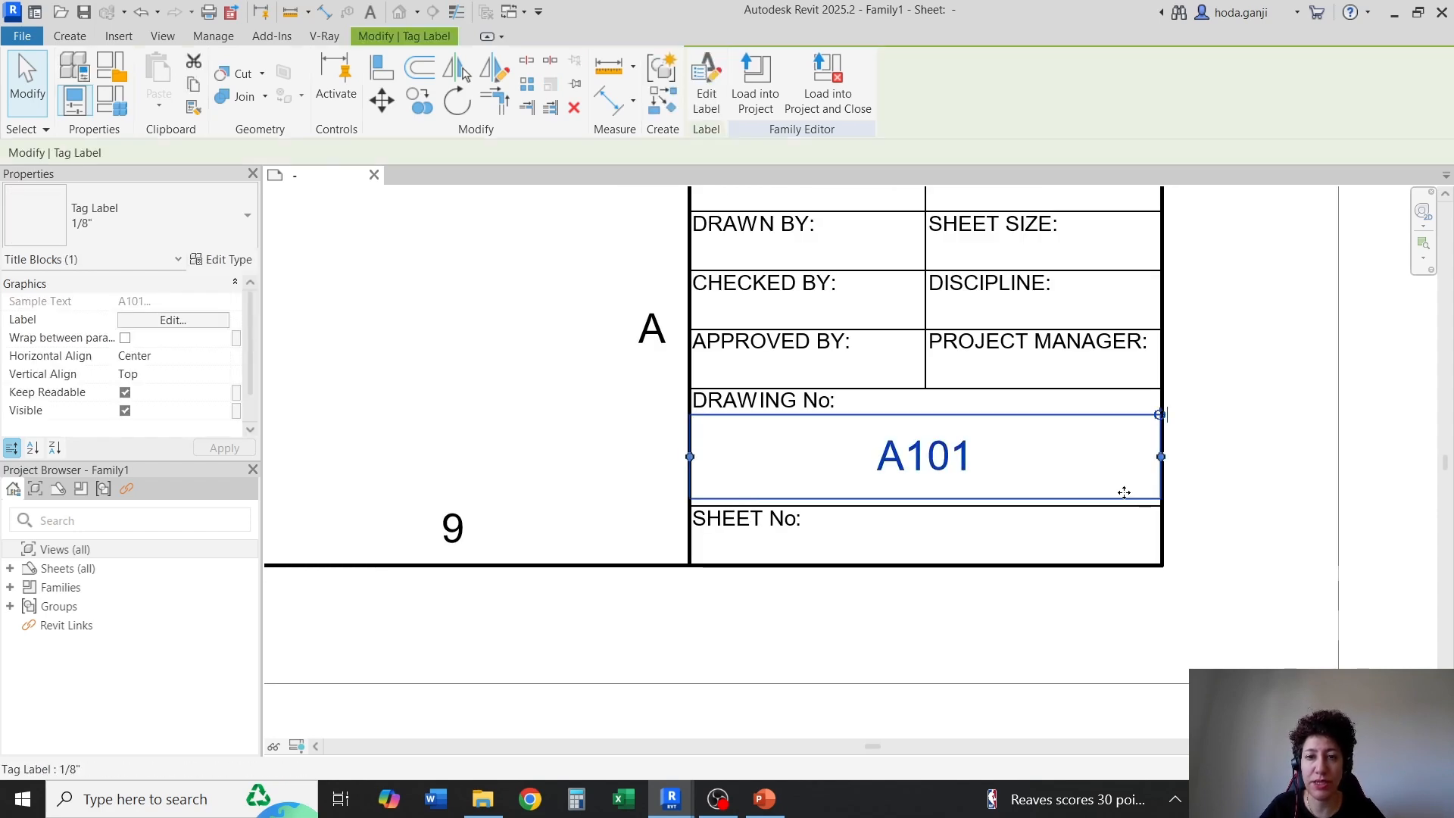
key("Escape")
scroll(866, 347, "up", 1)
scroll(866, 347, "up", 1)
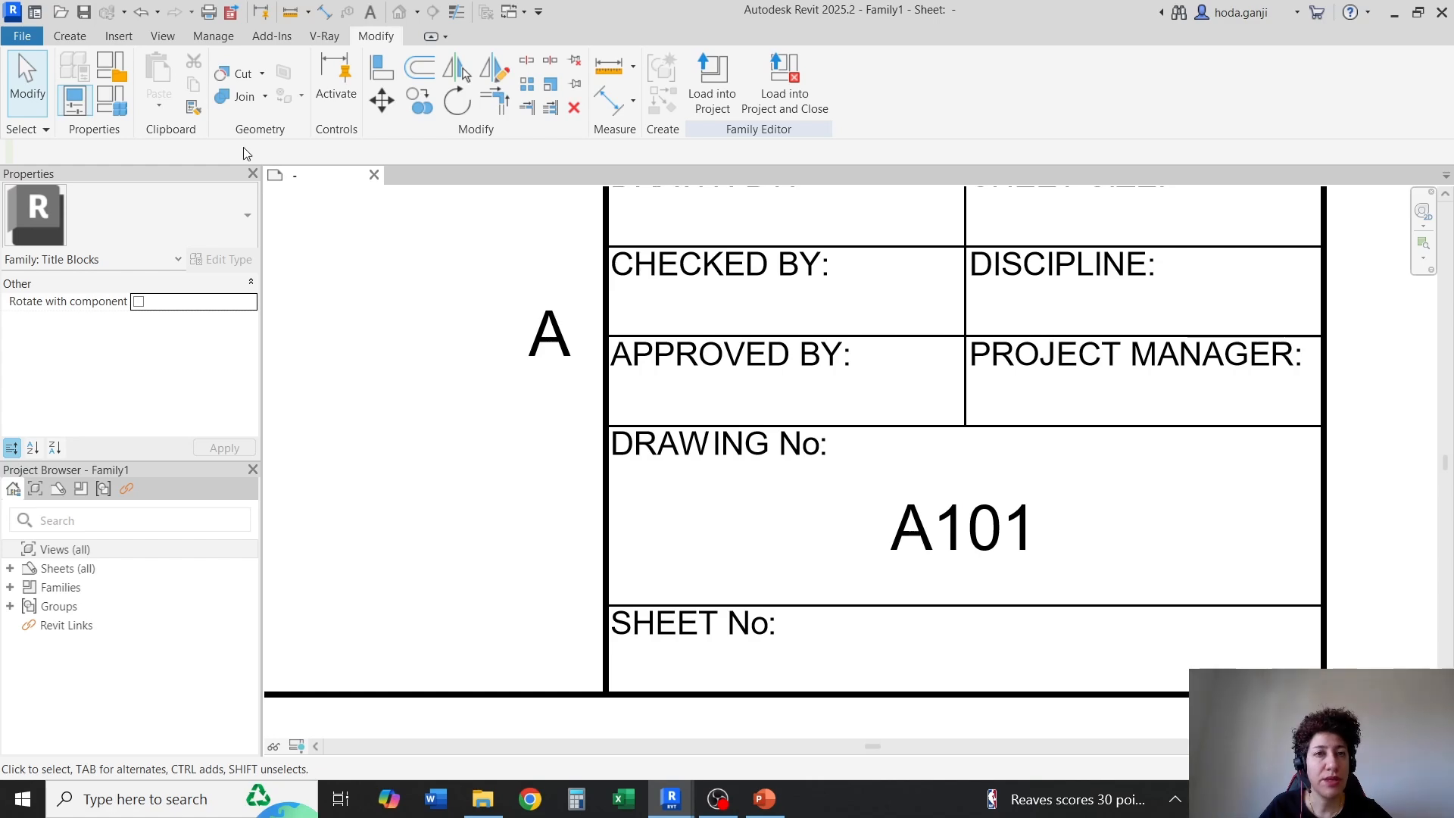
Start the Label command, duplicate the 1/8" label type as 1/16" and set its text size to 1/16"
left_click(71, 38)
left_click(677, 76)
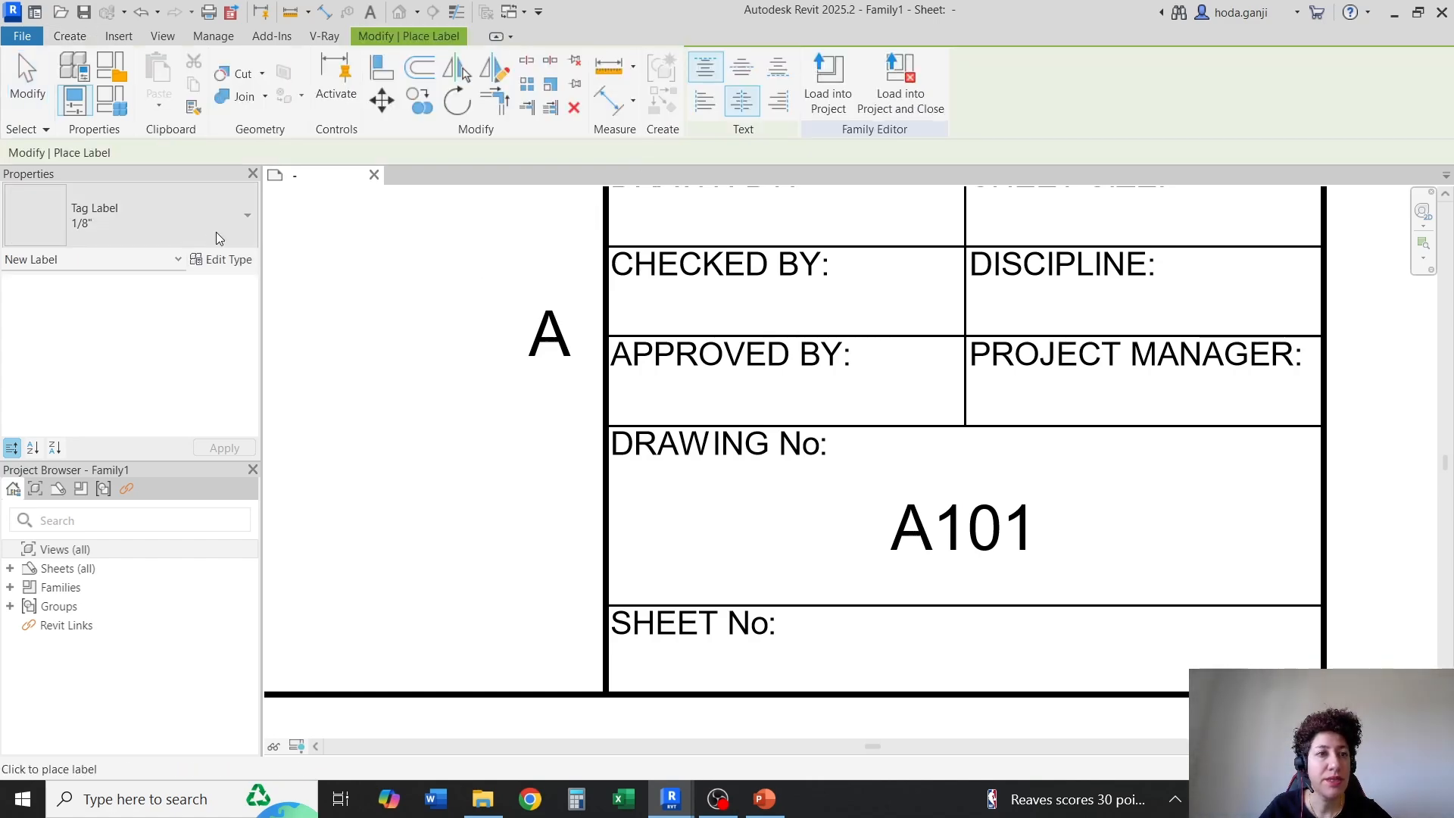
left_click(239, 260)
left_click(697, 153)
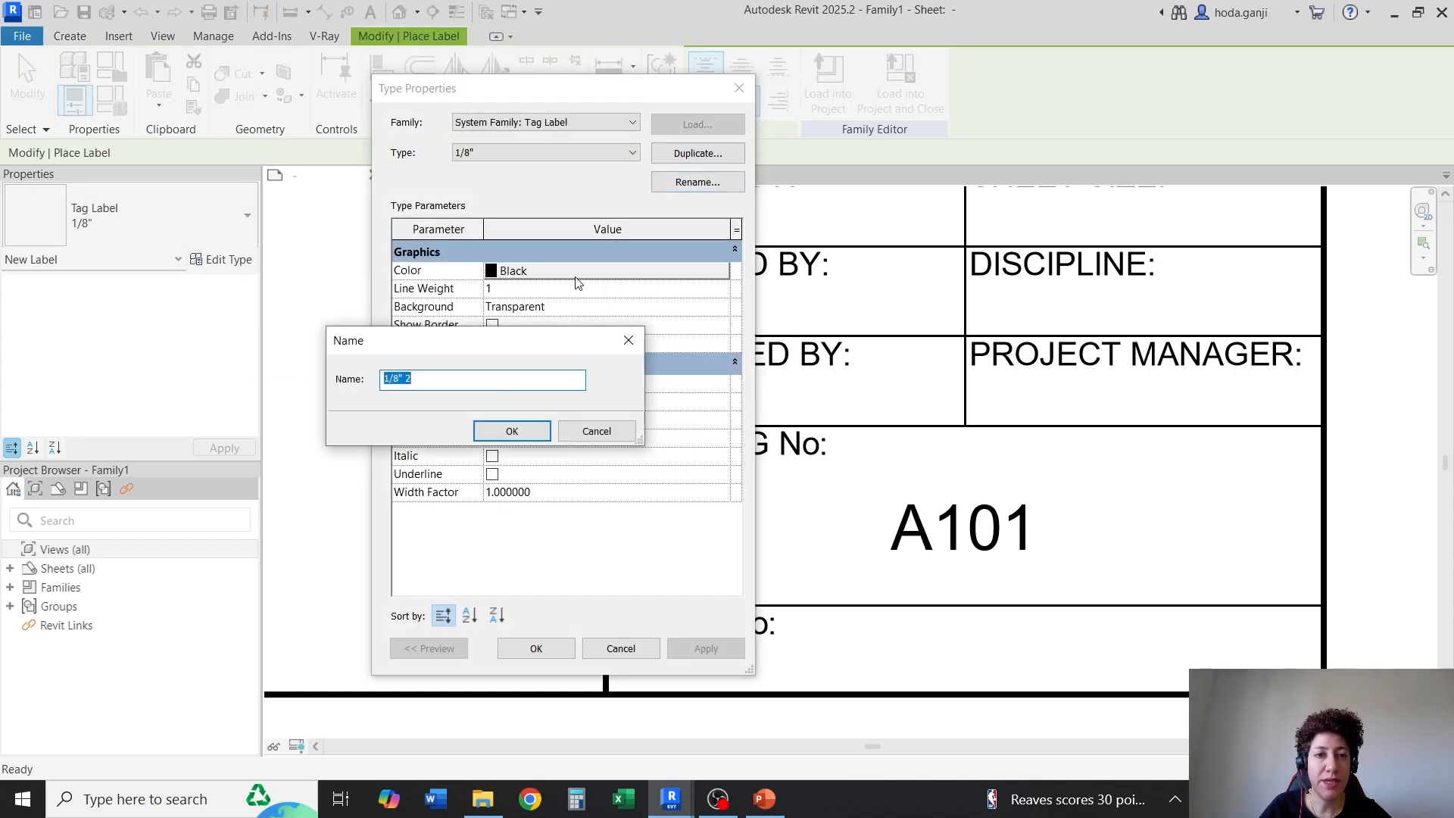
type("1/16")
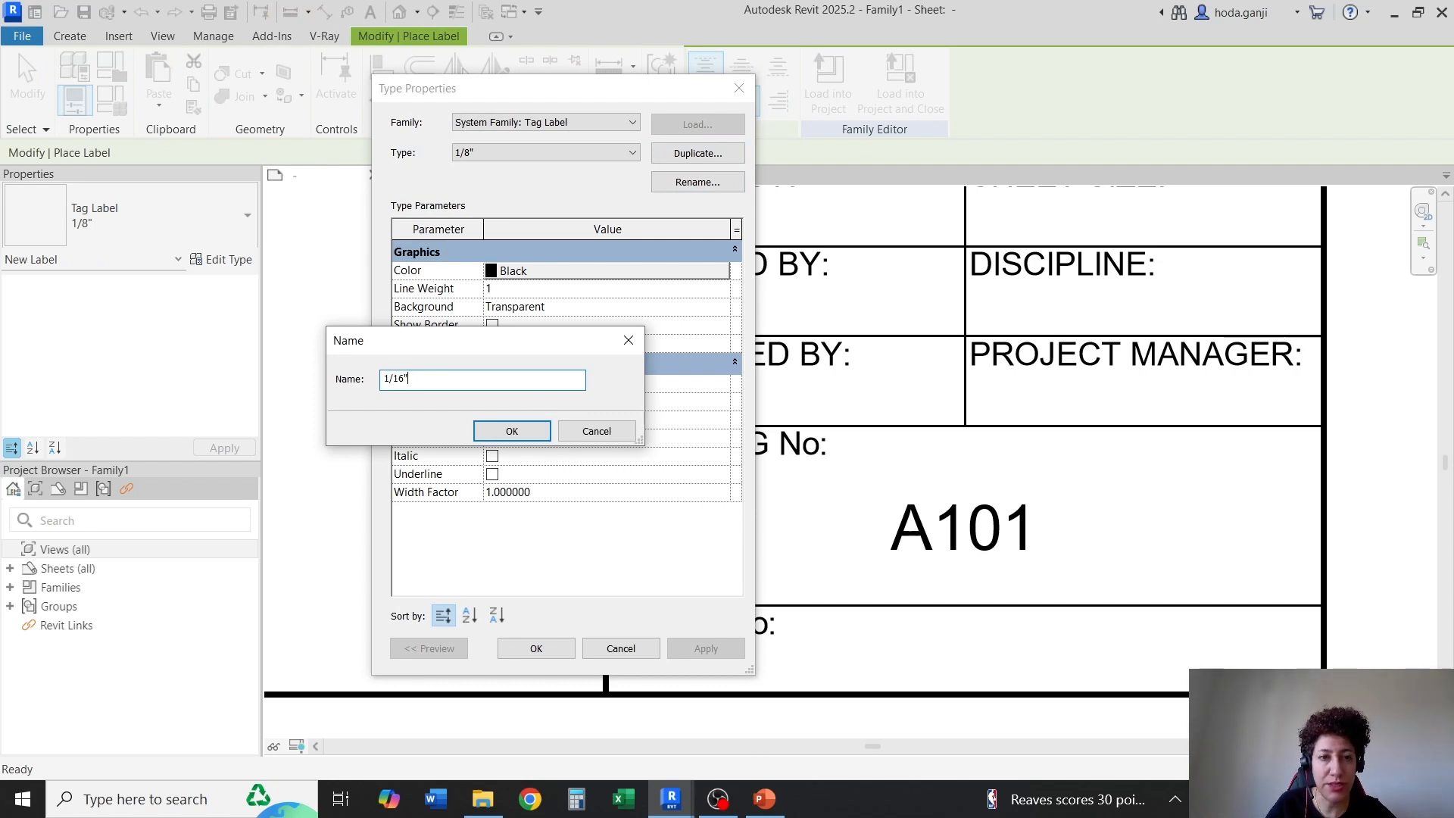
key("Return")
left_click(520, 401)
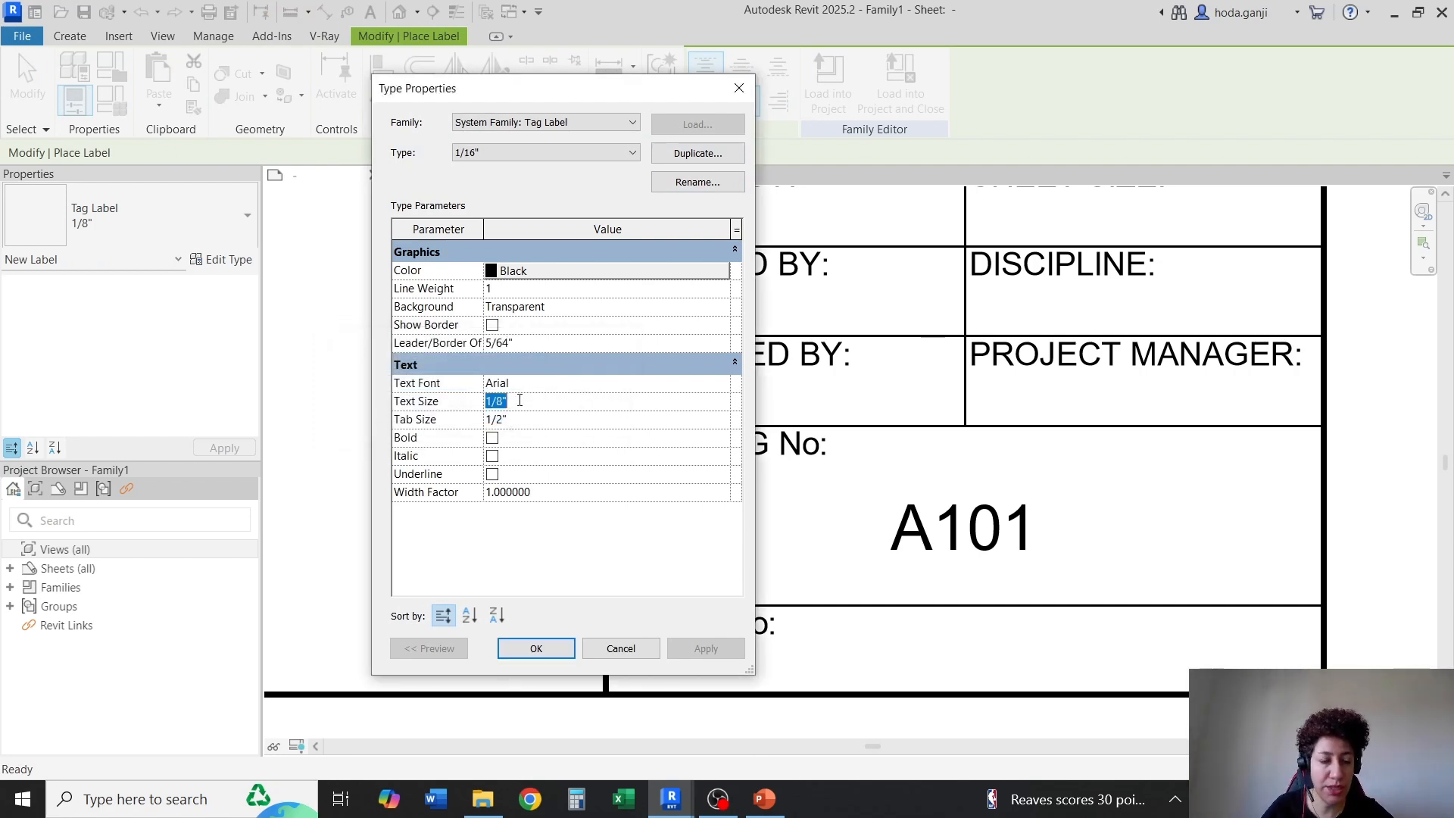
type("1/16\"")
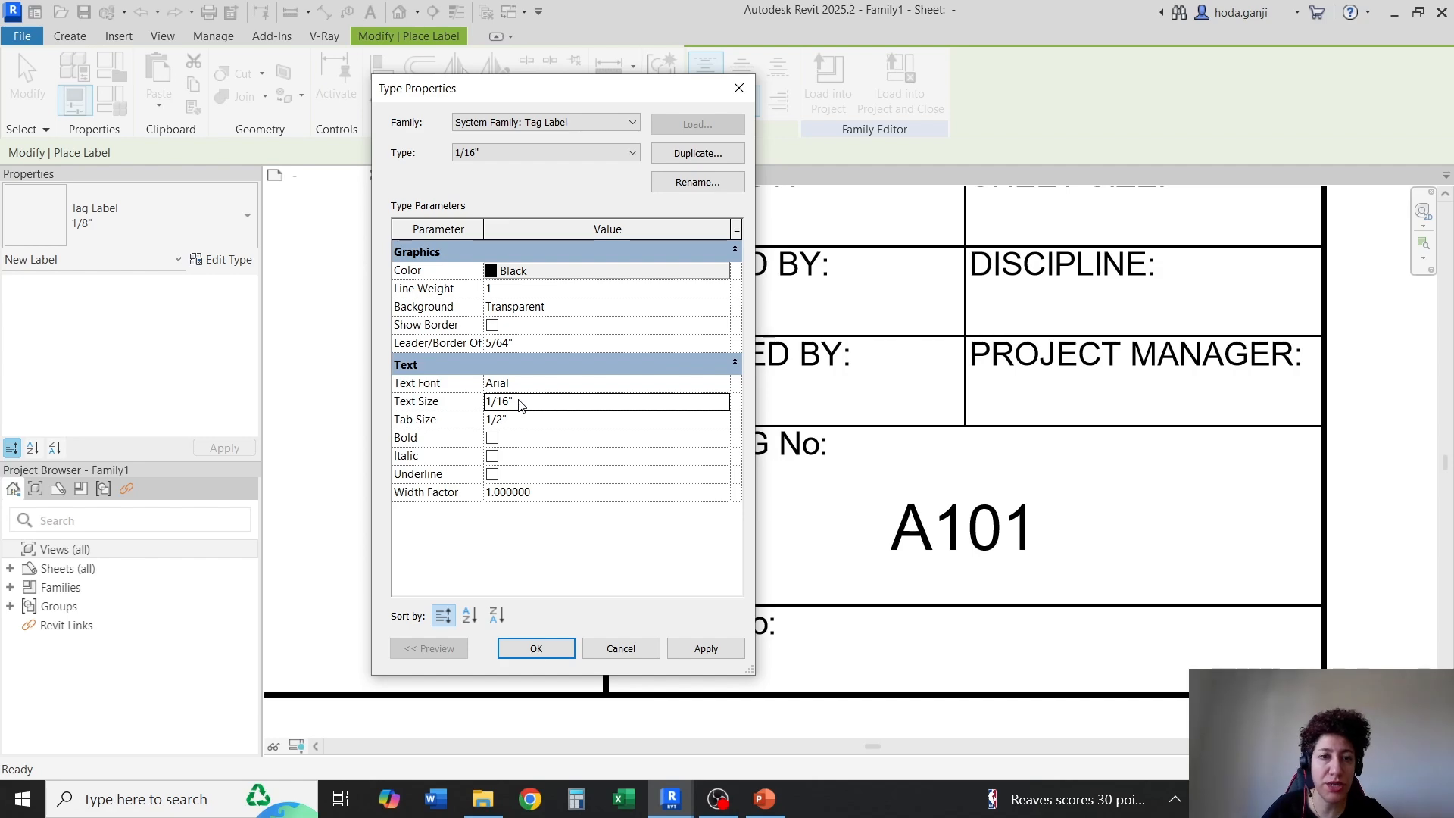
left_click(535, 649)
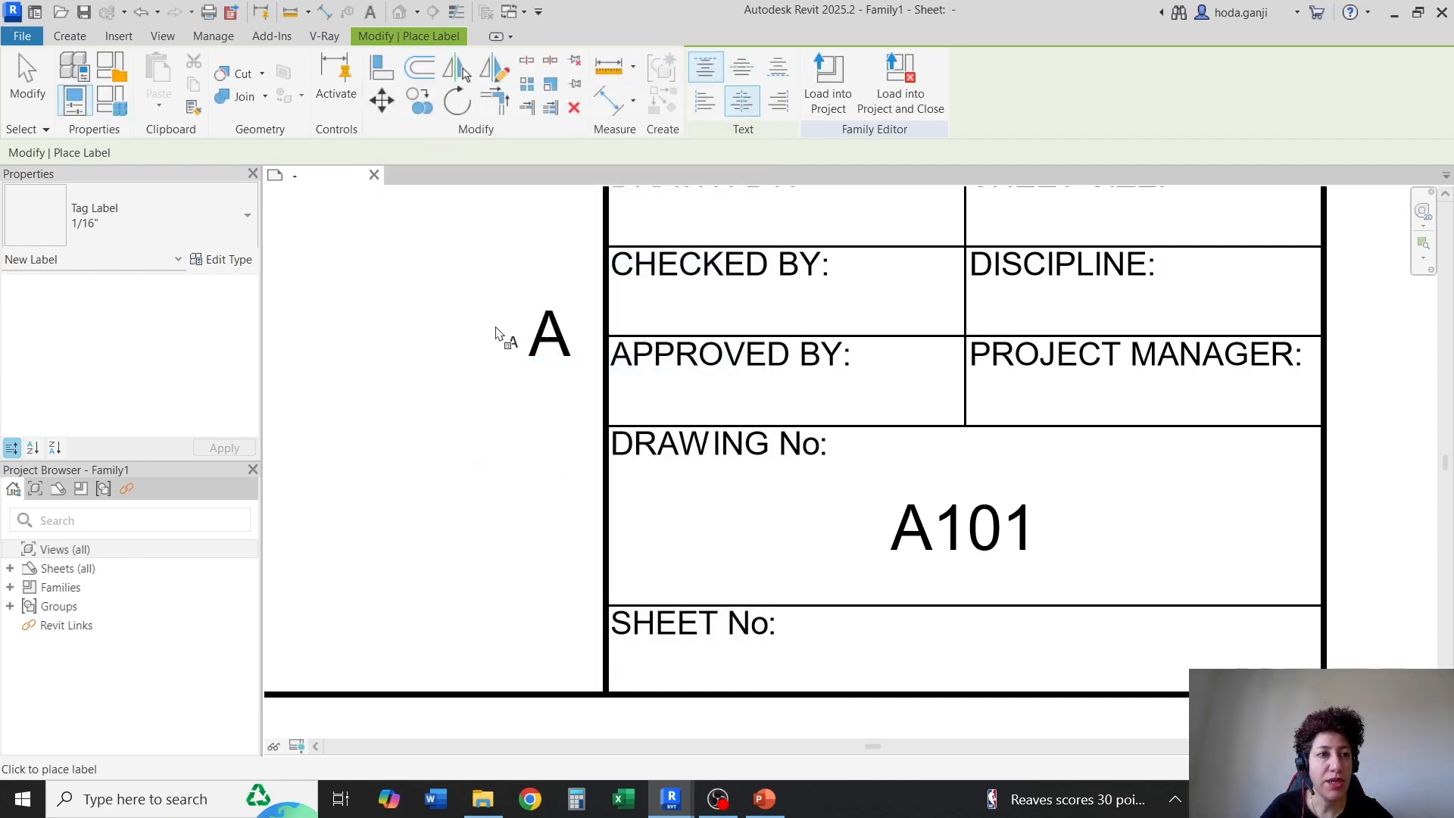
Place a 1/16" label in the "APPROVED BY:" cell and assign it the Approved By parameter
scroll(825, 336, "up", 2)
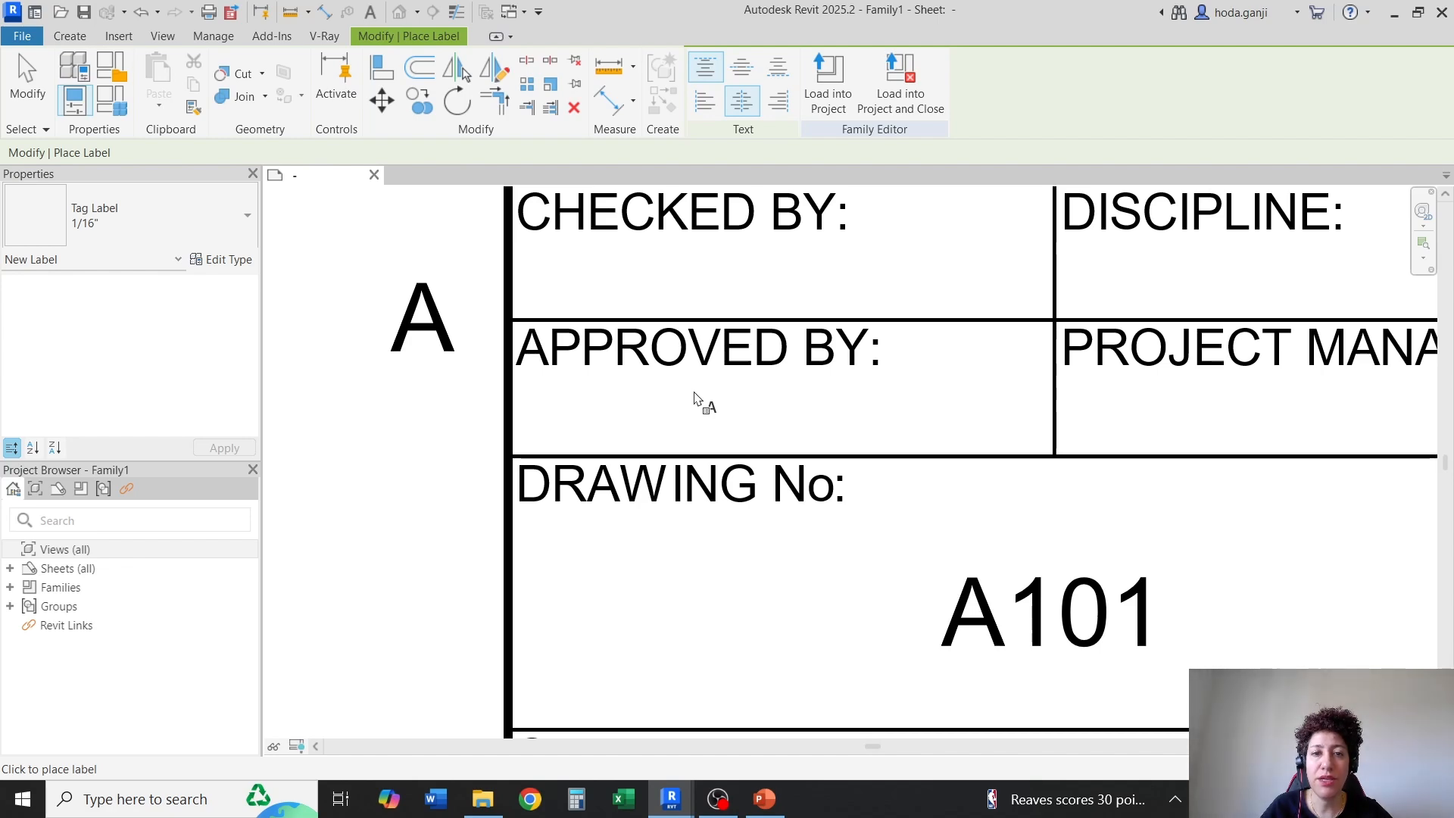
left_click(695, 398)
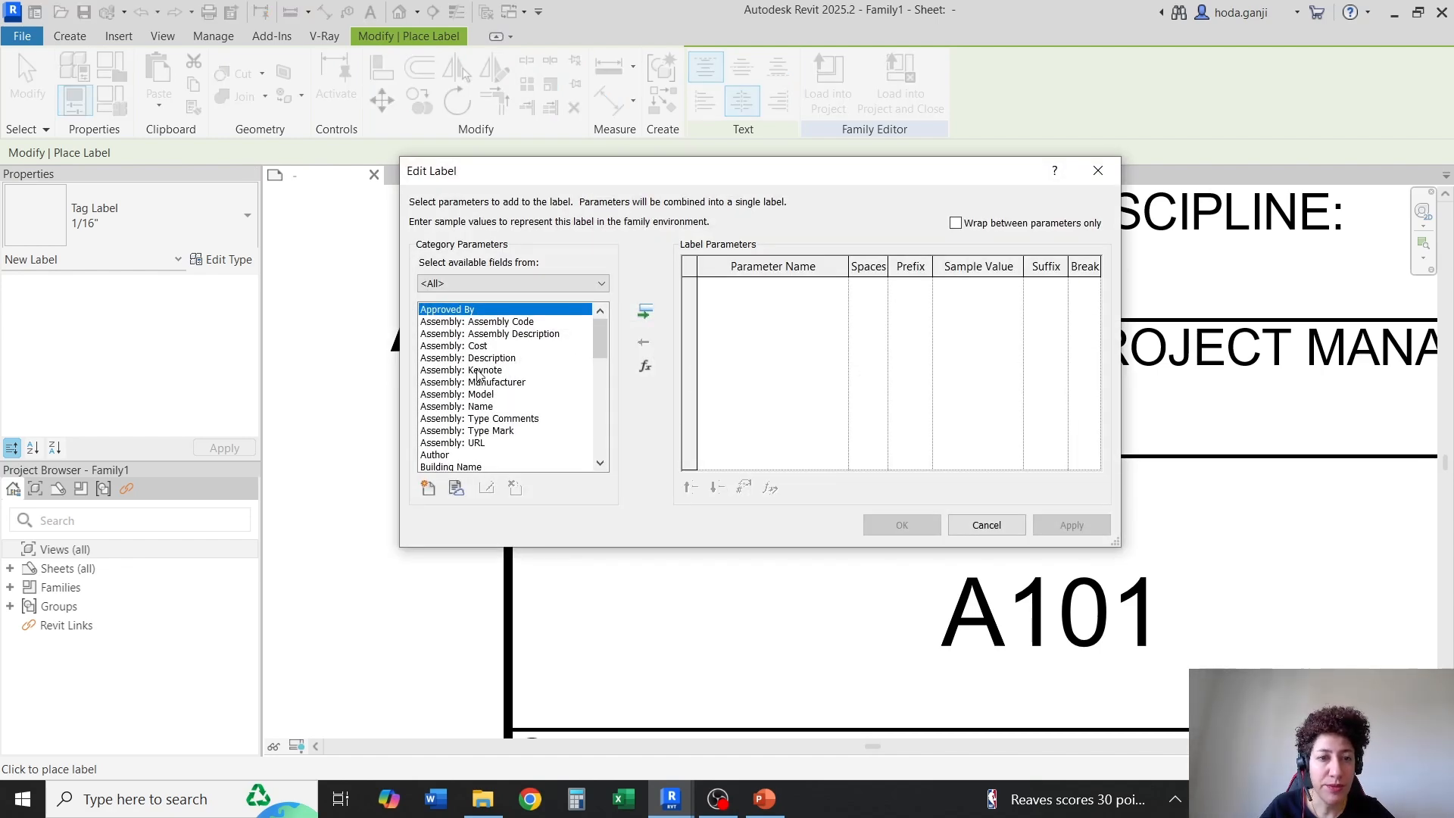
left_click(645, 312)
left_click(903, 525)
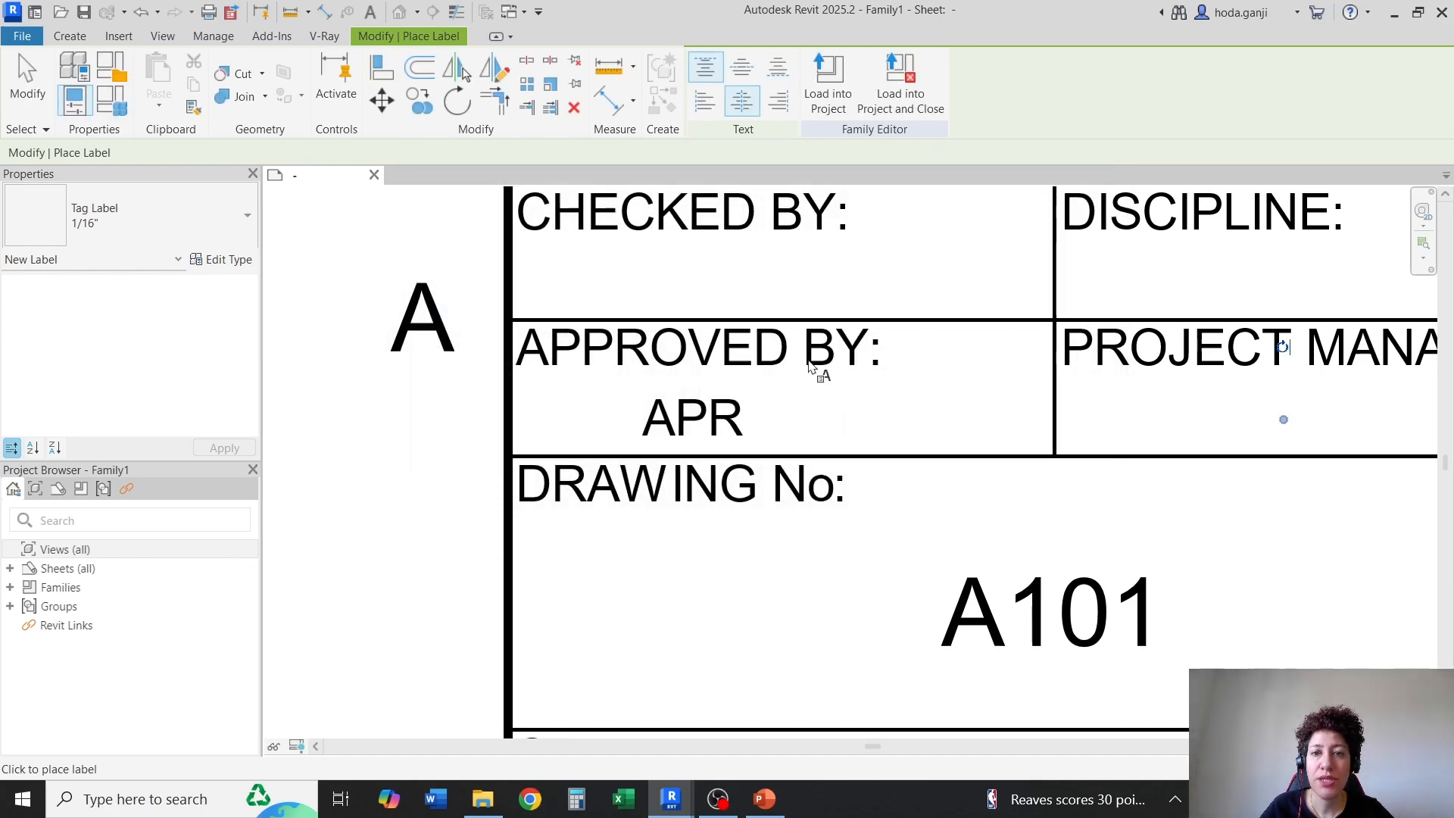
key("Escape")
Narrow the Approved By label's box from its left side and switch the view to thin lines
left_click(733, 419)
scroll(868, 428, "down", 2)
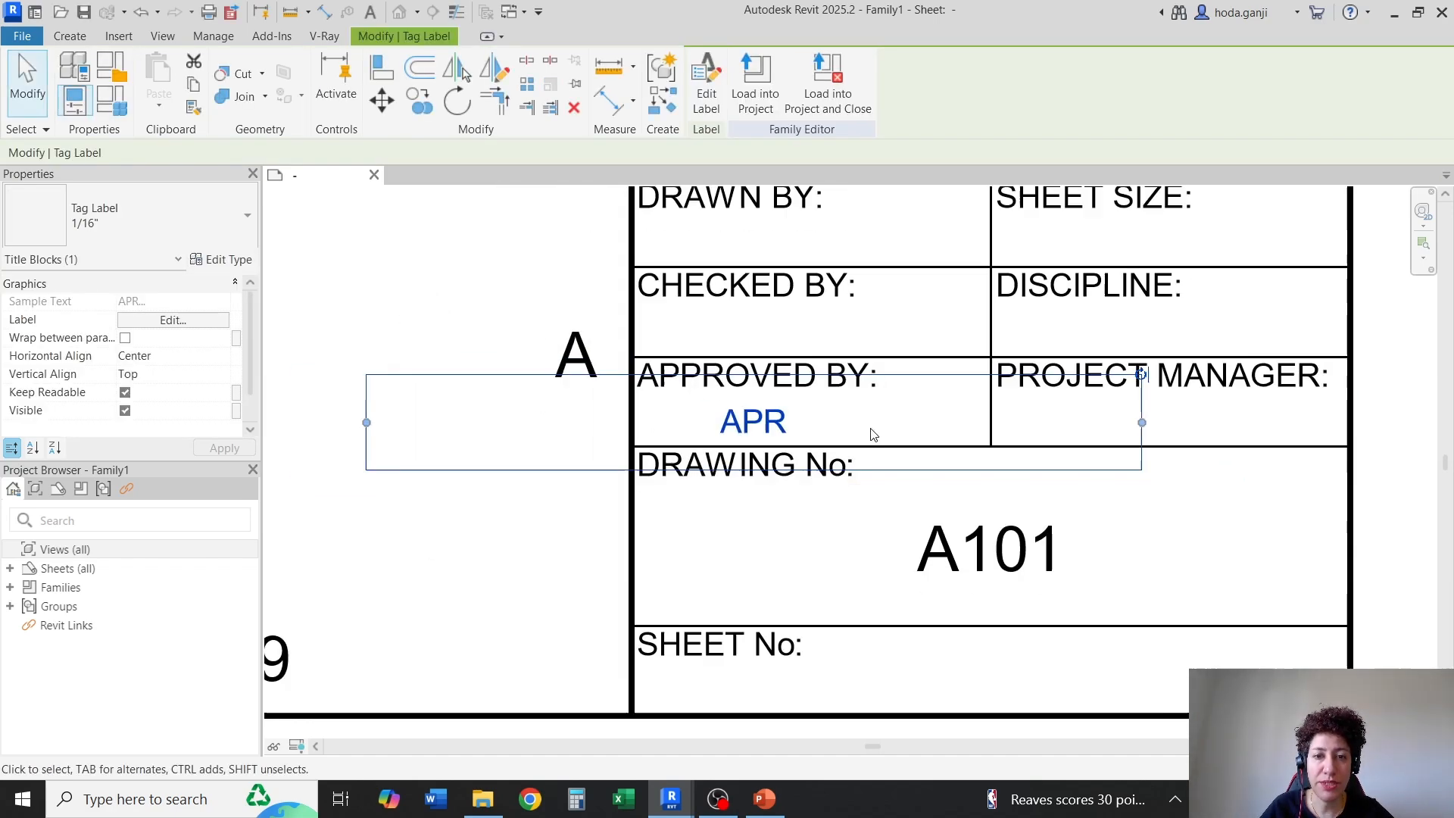
left_click_drag(366, 423, 566, 447)
key("Escape")
scroll(911, 443, "up", 2)
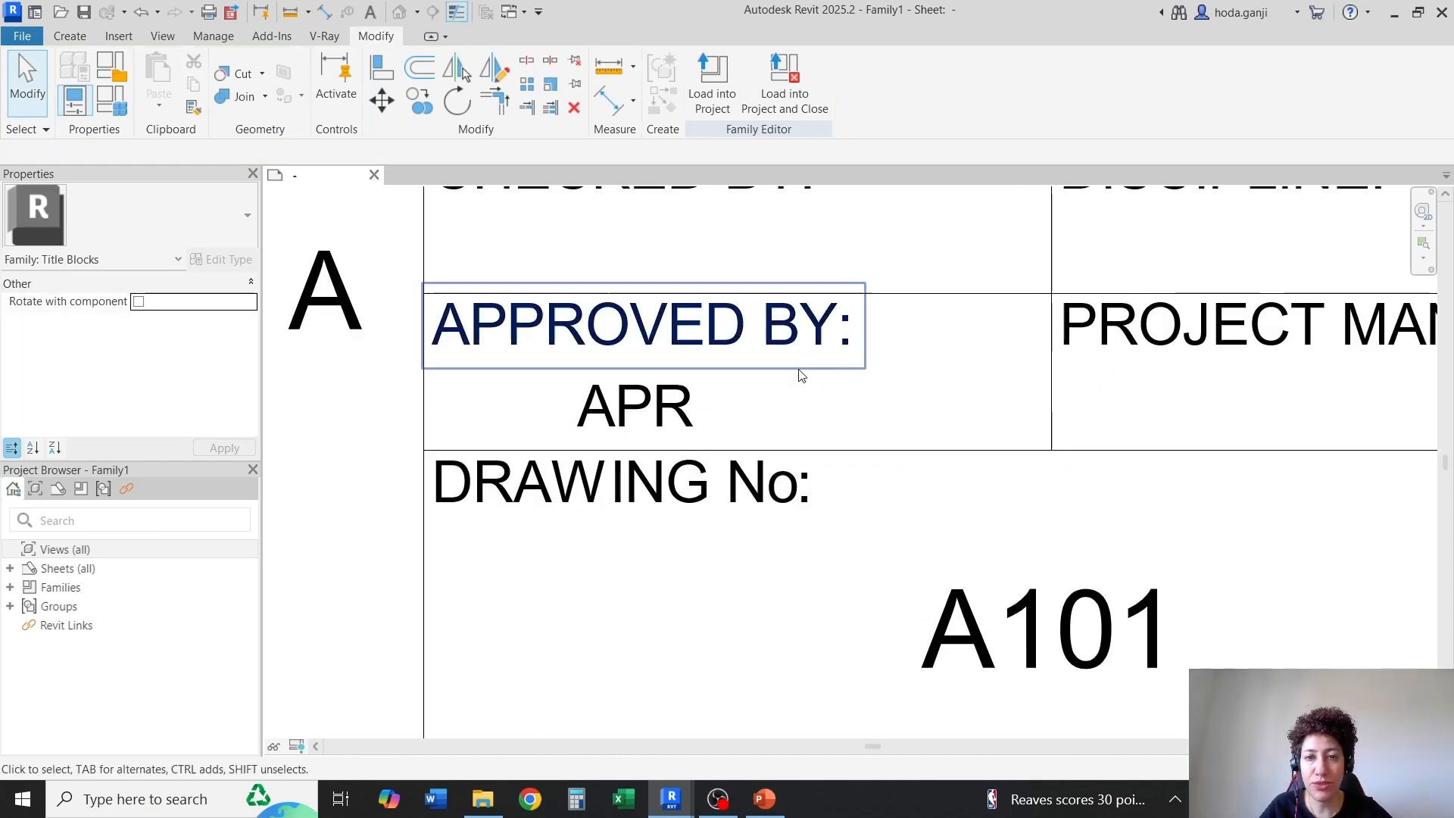
Nudge the Approved By label right and up toward the middle of its cell
left_click(668, 408)
key("Right")
key("Right")
key("Right")
key("Right")
key("Right")
key("Right")
key("Right")
key("Right")
key("Right")
key("Right")
key("Right")
key("Right")
key("Right")
key("Right")
key("Right")
key("Right")
key("Right")
key("Right")
key("Right")
key("Right")
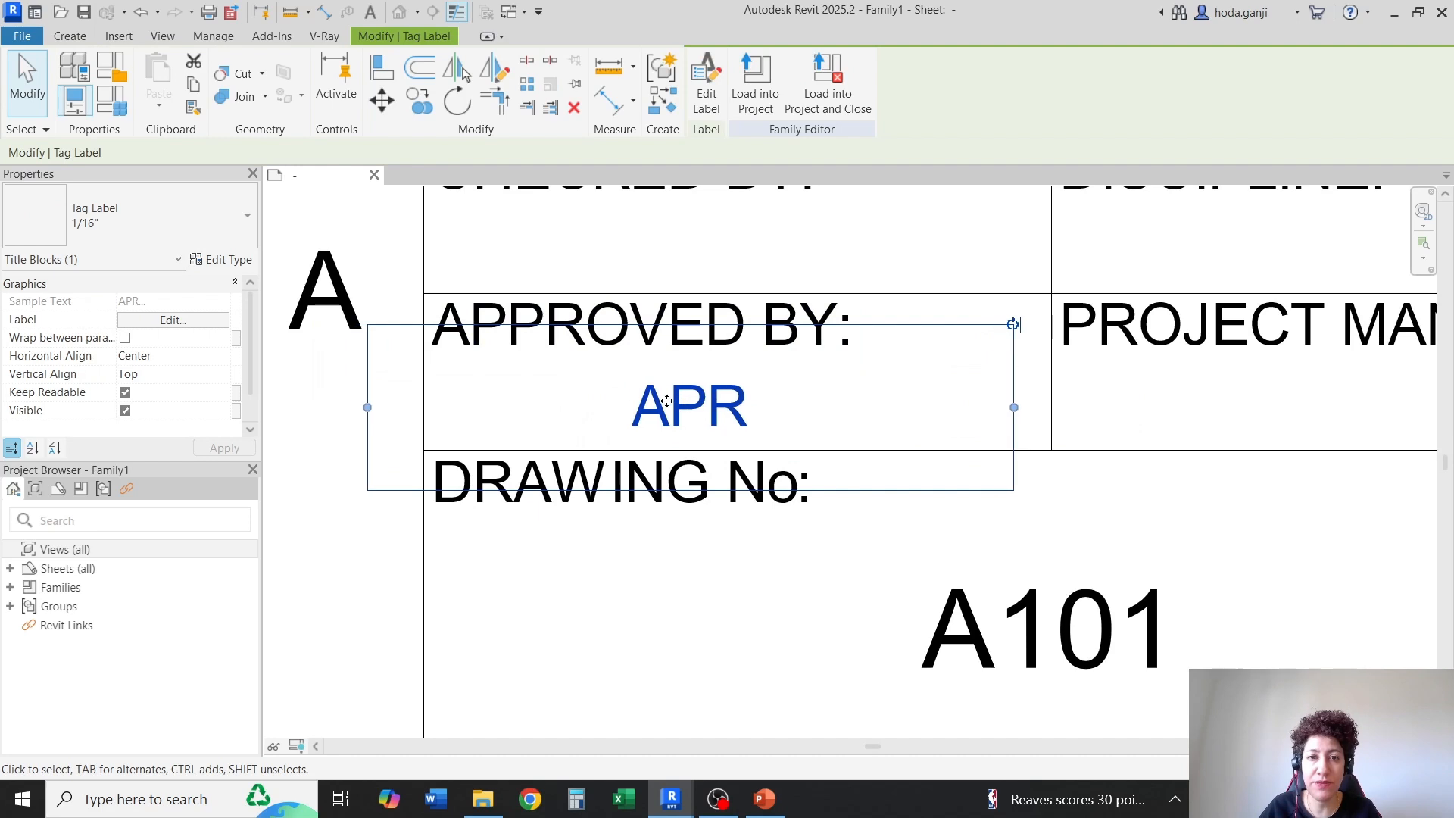
key("Up")
key("Up")
key("Up")
key("Up")
key("Up")
key("Up")
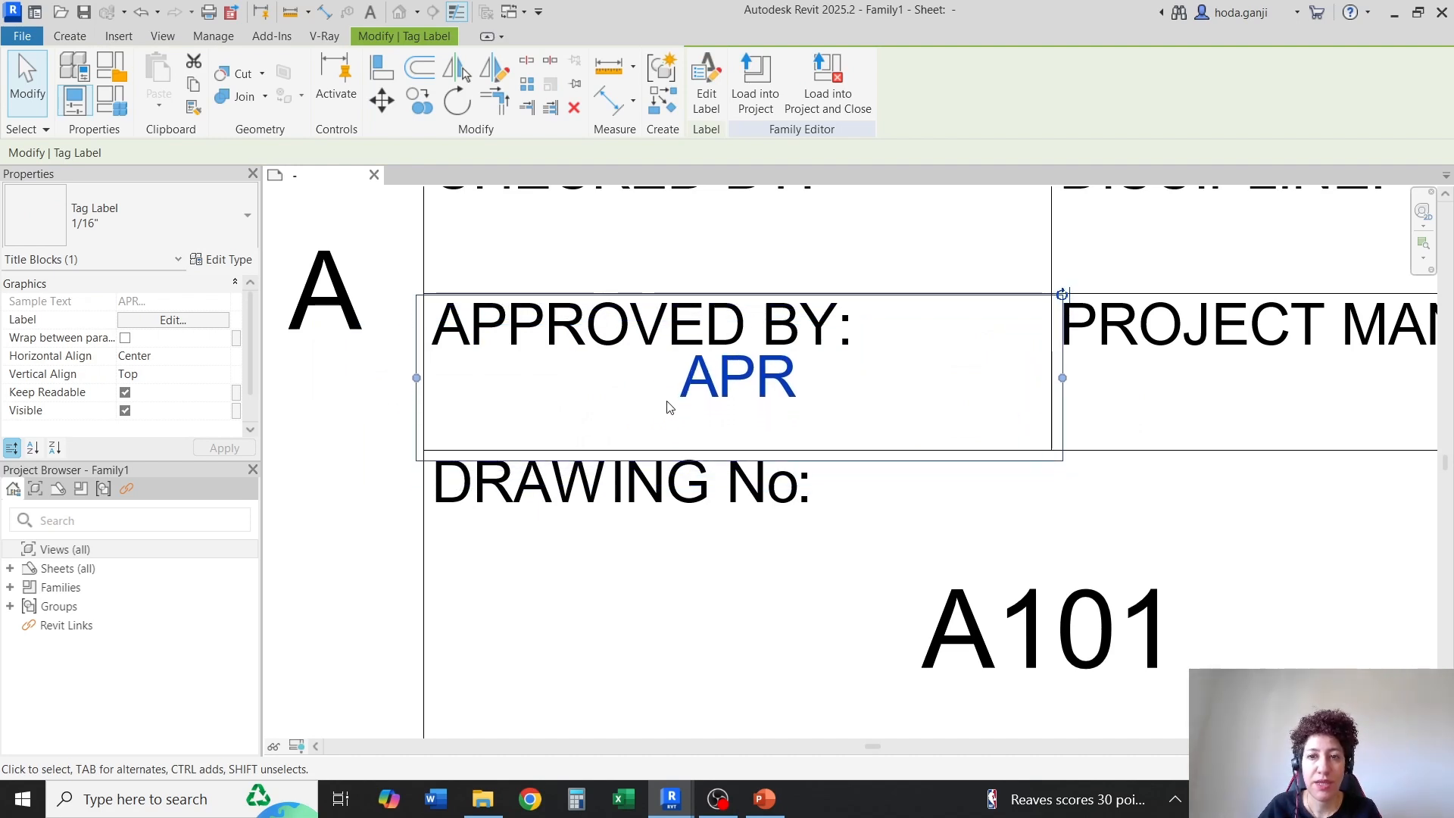
Fit both side edges of the Approved By label's box to the side borders of its cell
left_click_drag(1063, 378, 1052, 378)
scroll(503, 398, "up", 1)
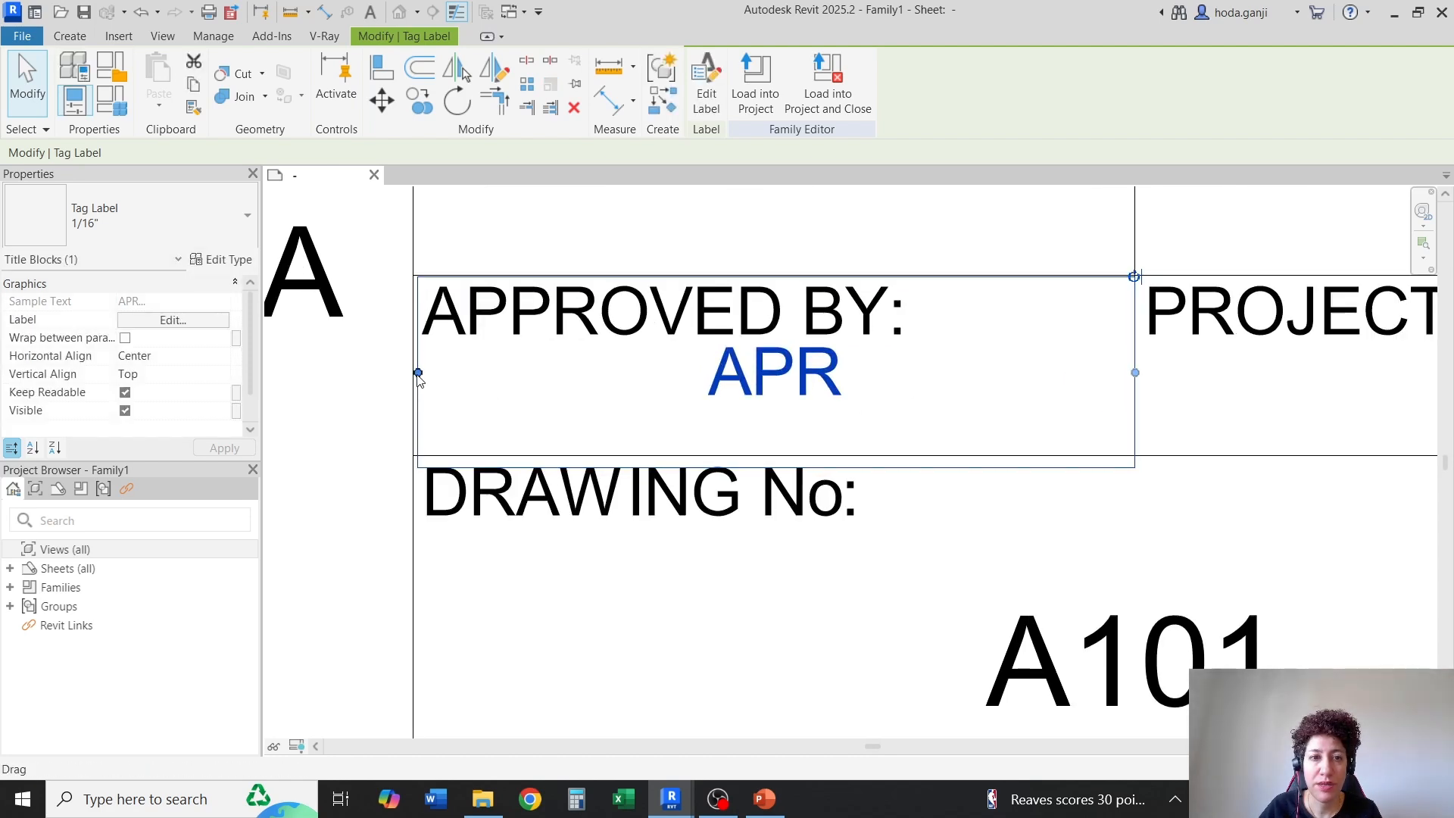
scroll(418, 377, "up", 3)
left_click_drag(418, 375, 412, 373)
scroll(341, 399, "down", 2)
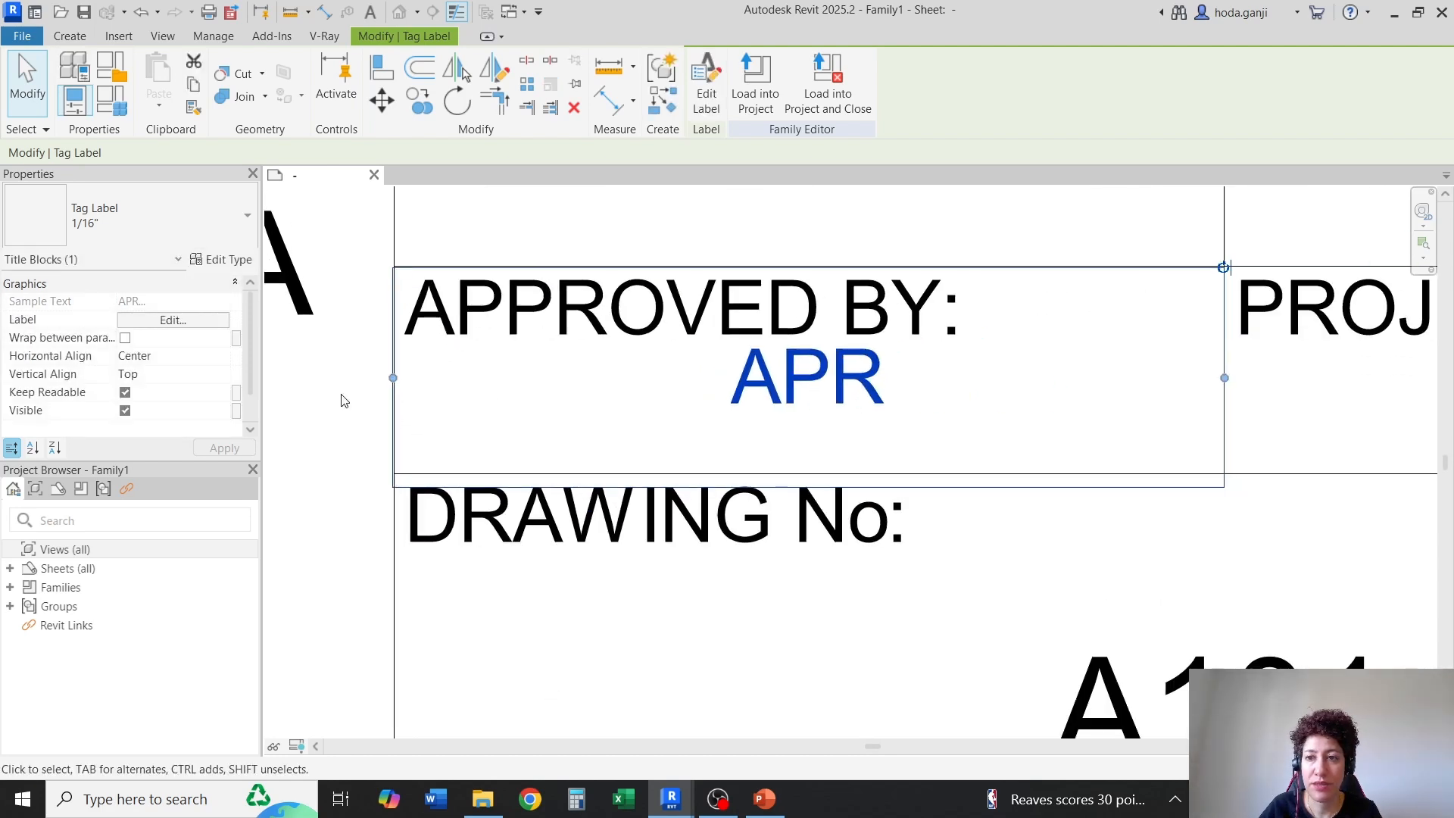
Nudge the Approved By label down to clear the "APPROVED BY:" caption
key("Down")
key("Down")
key("Down")
key("Down")
key("Down")
key("Down")
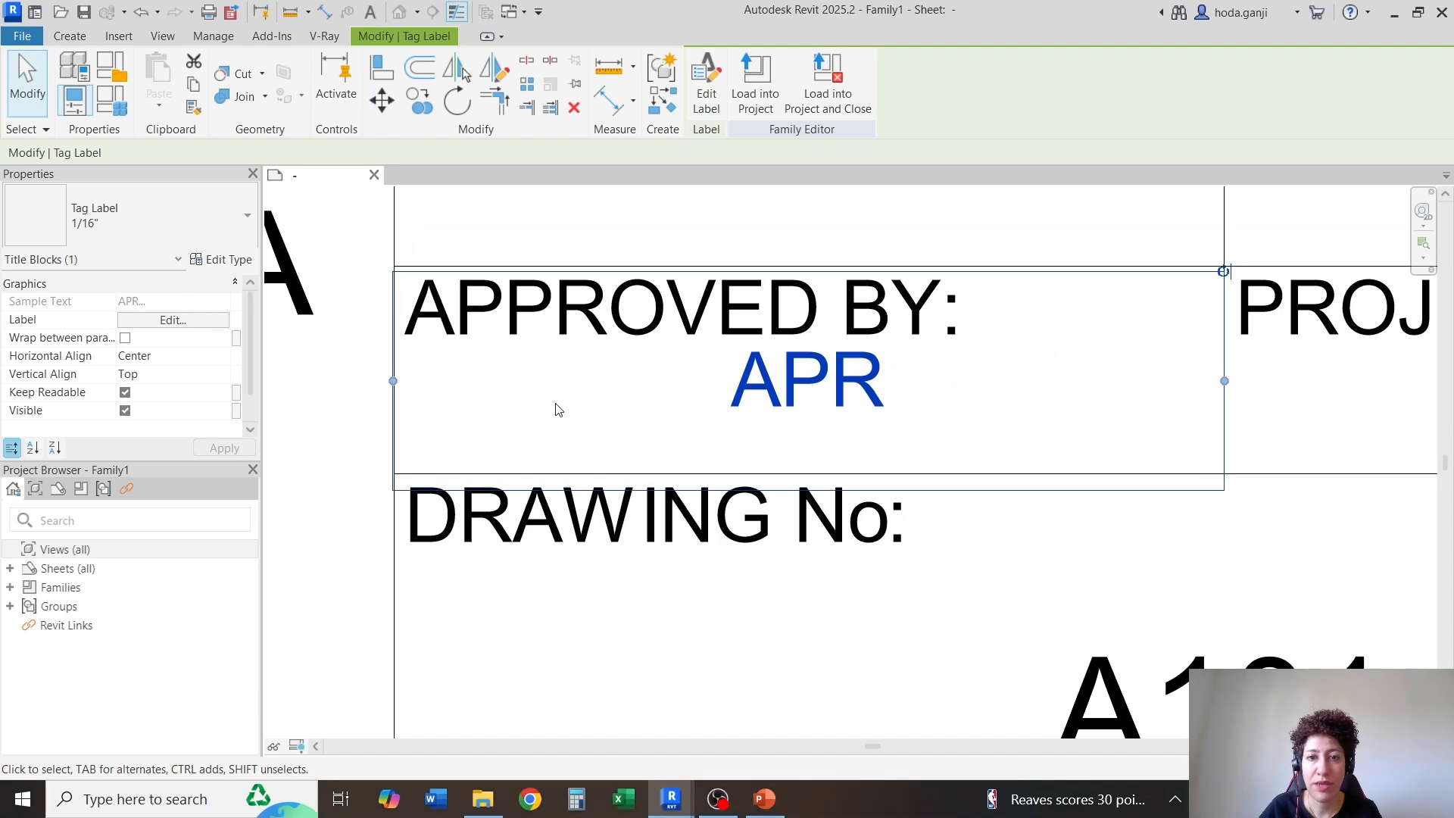
key("Down")
key("Down")
key("Down")
key("Down")
key("Down")
key("Down")
key("Down")
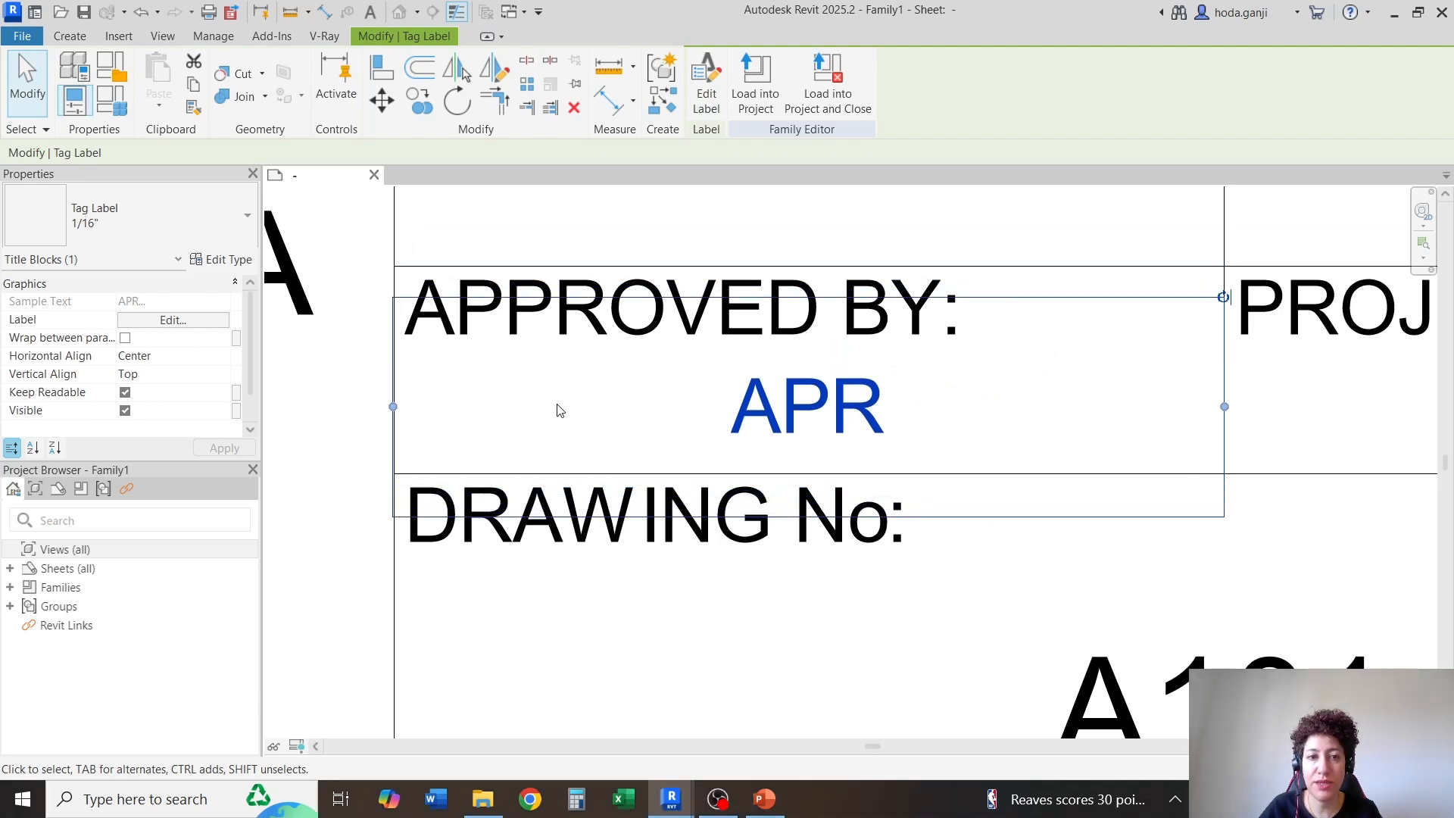
scroll(558, 410, "down", 1)
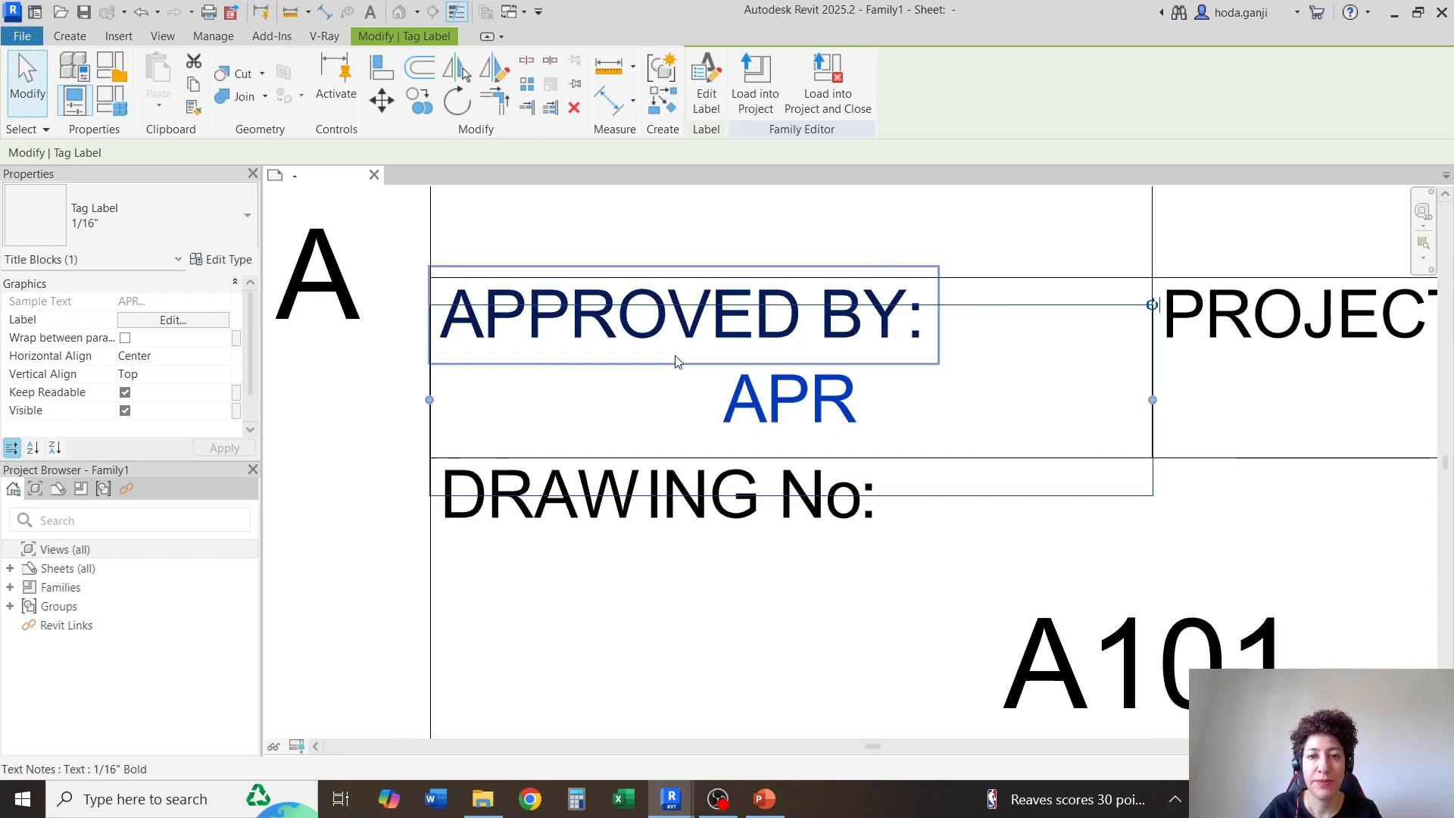
Set the 1/16" label type's leader/border offset to 1/32"
left_click(229, 260)
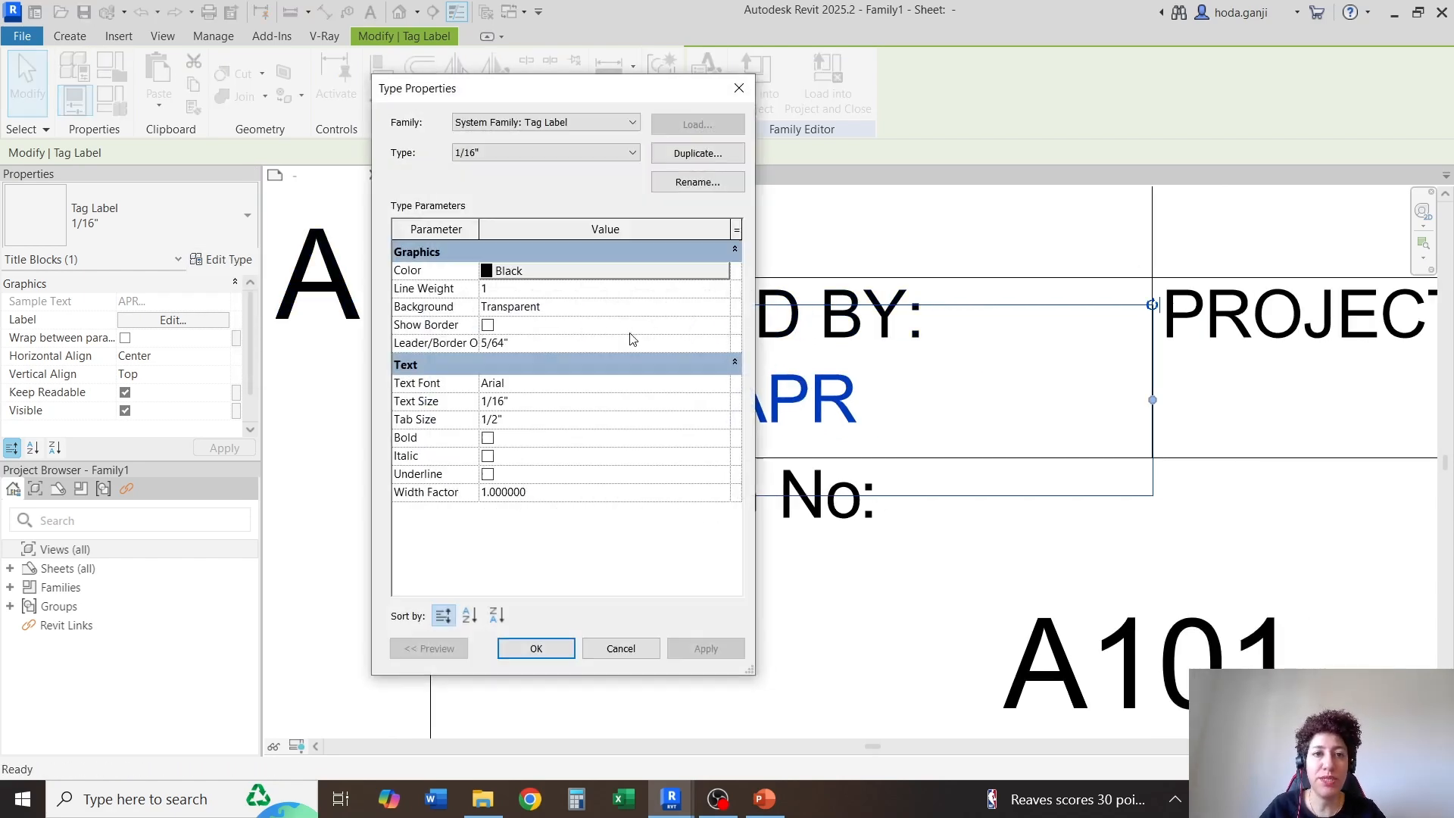
left_click(535, 343)
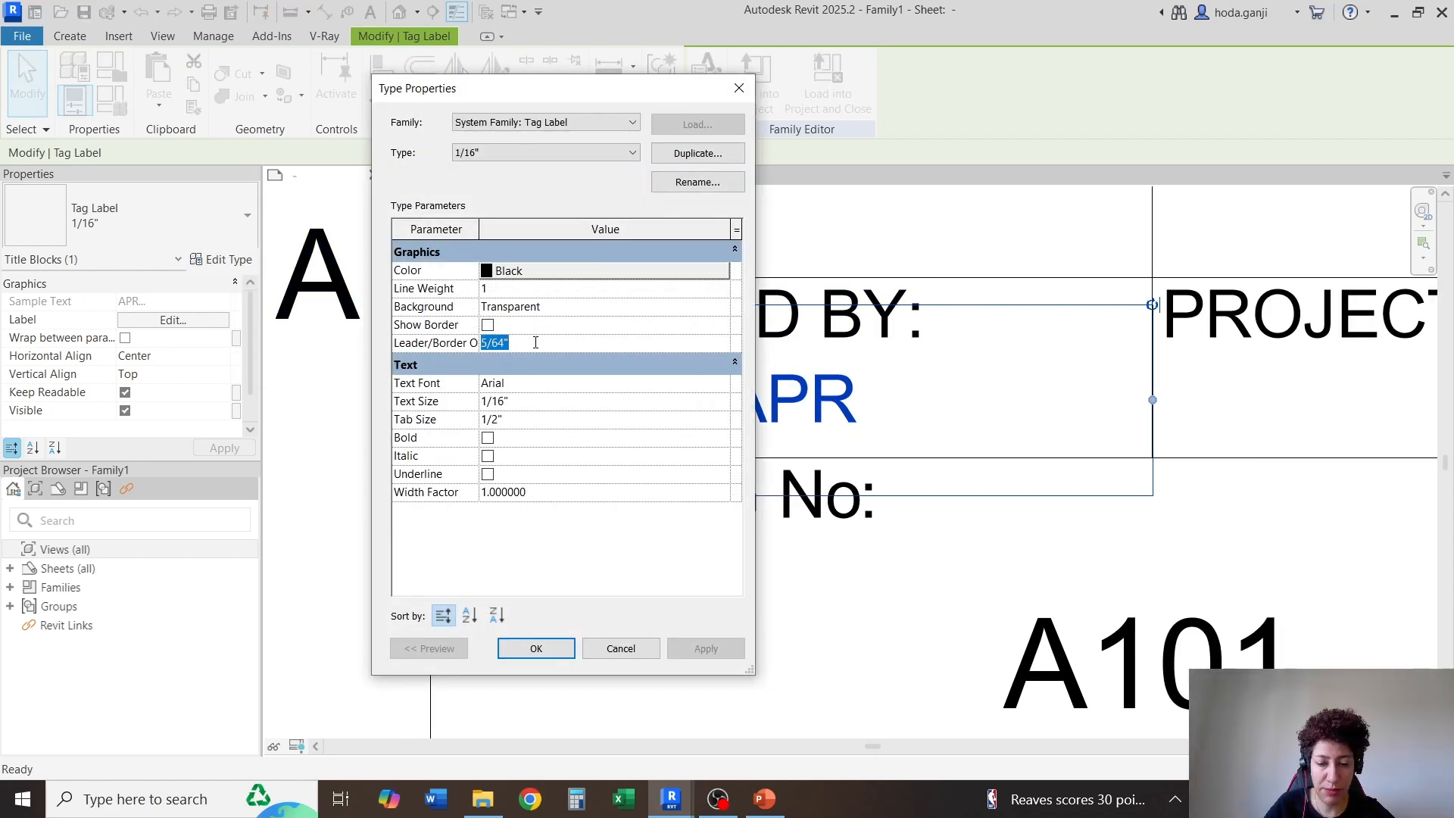
type("1/32")
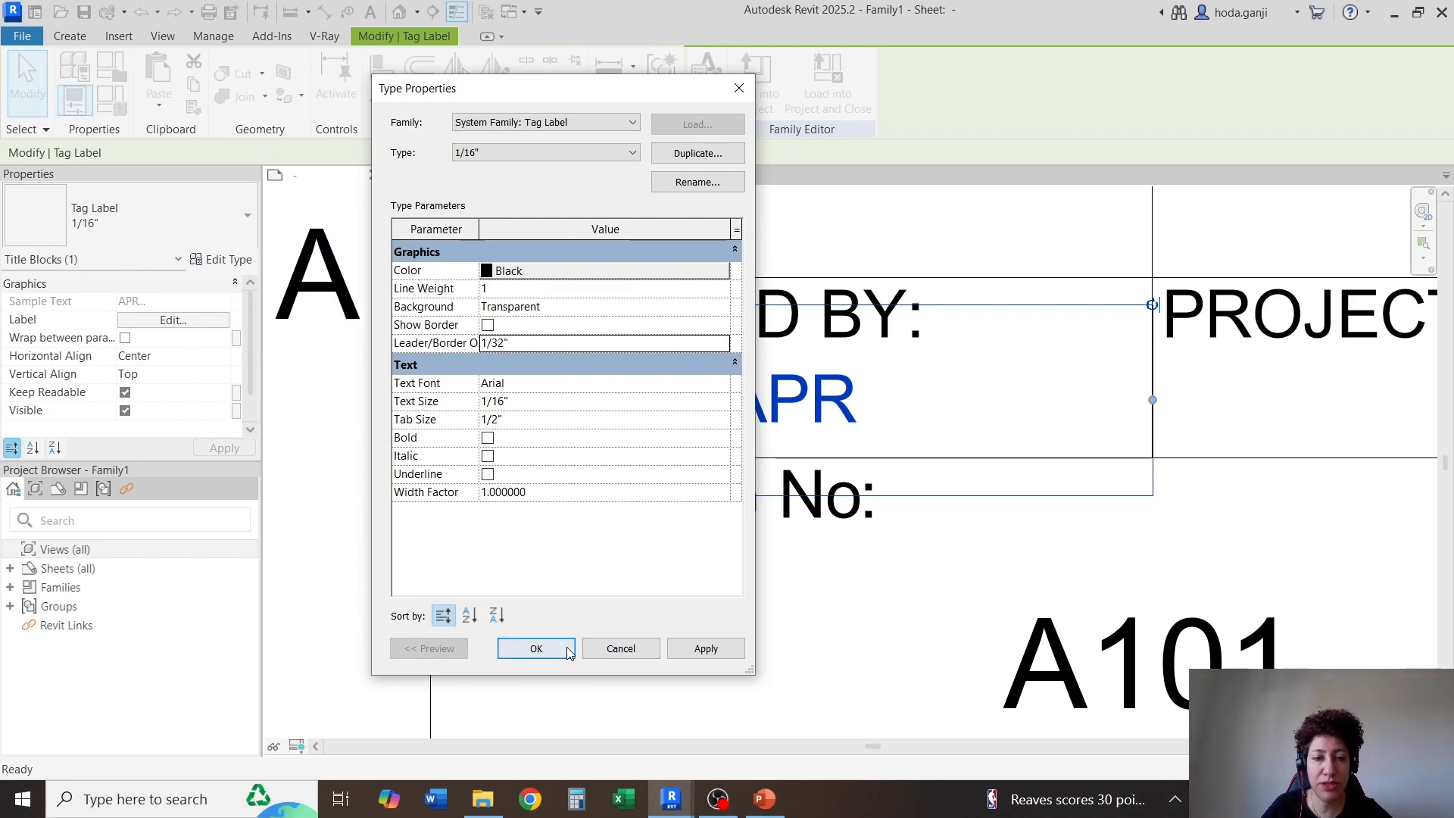
left_click(567, 649)
left_click(794, 649)
Set the leader/border offset of the drawing number label's 1/8" type to 1/32"
scroll(803, 647, "down", 2)
middle_click_drag(802, 648, 806, 522)
left_click(997, 532)
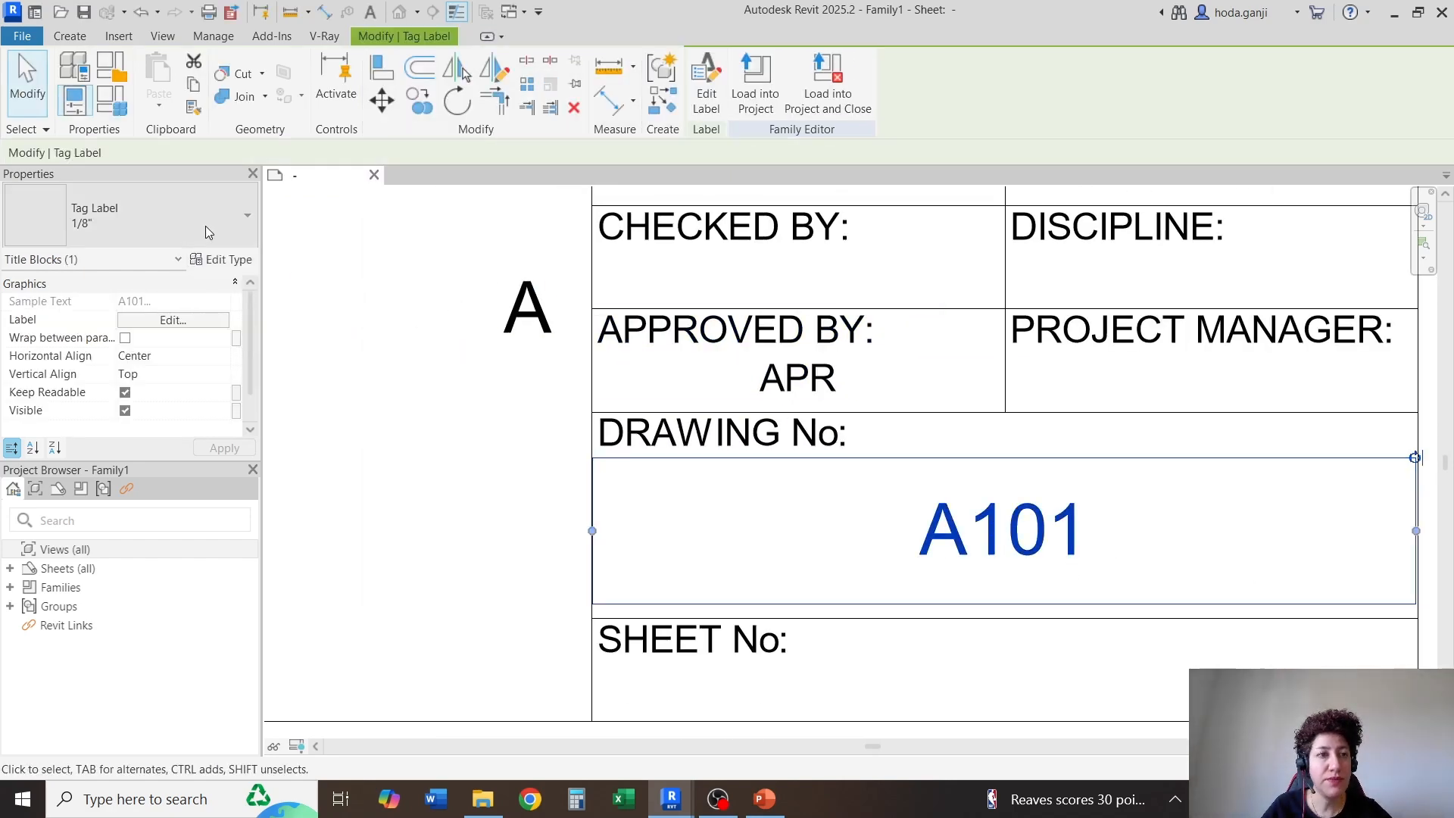
left_click(222, 260)
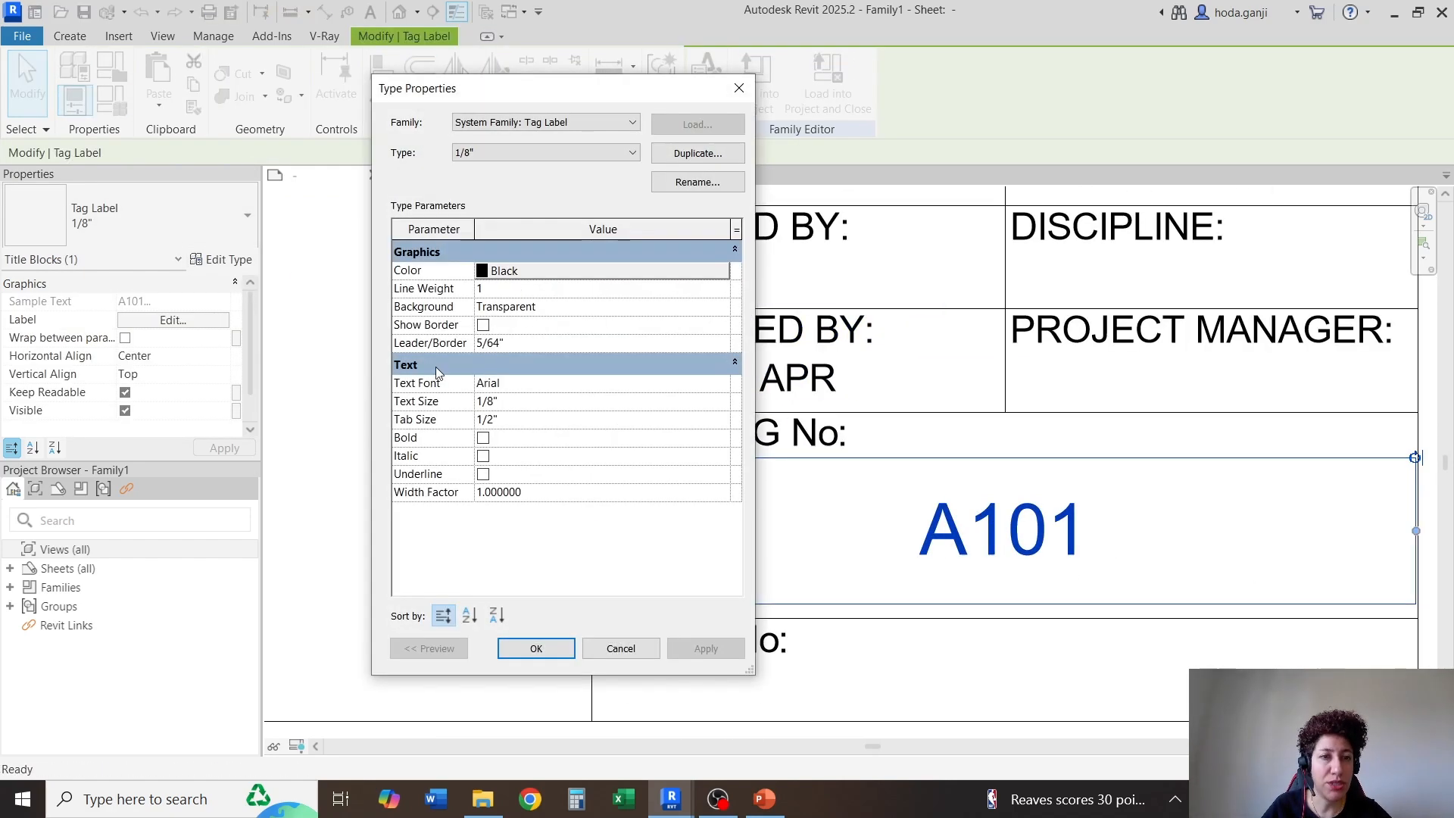
left_click(529, 343)
type("1/32\"")
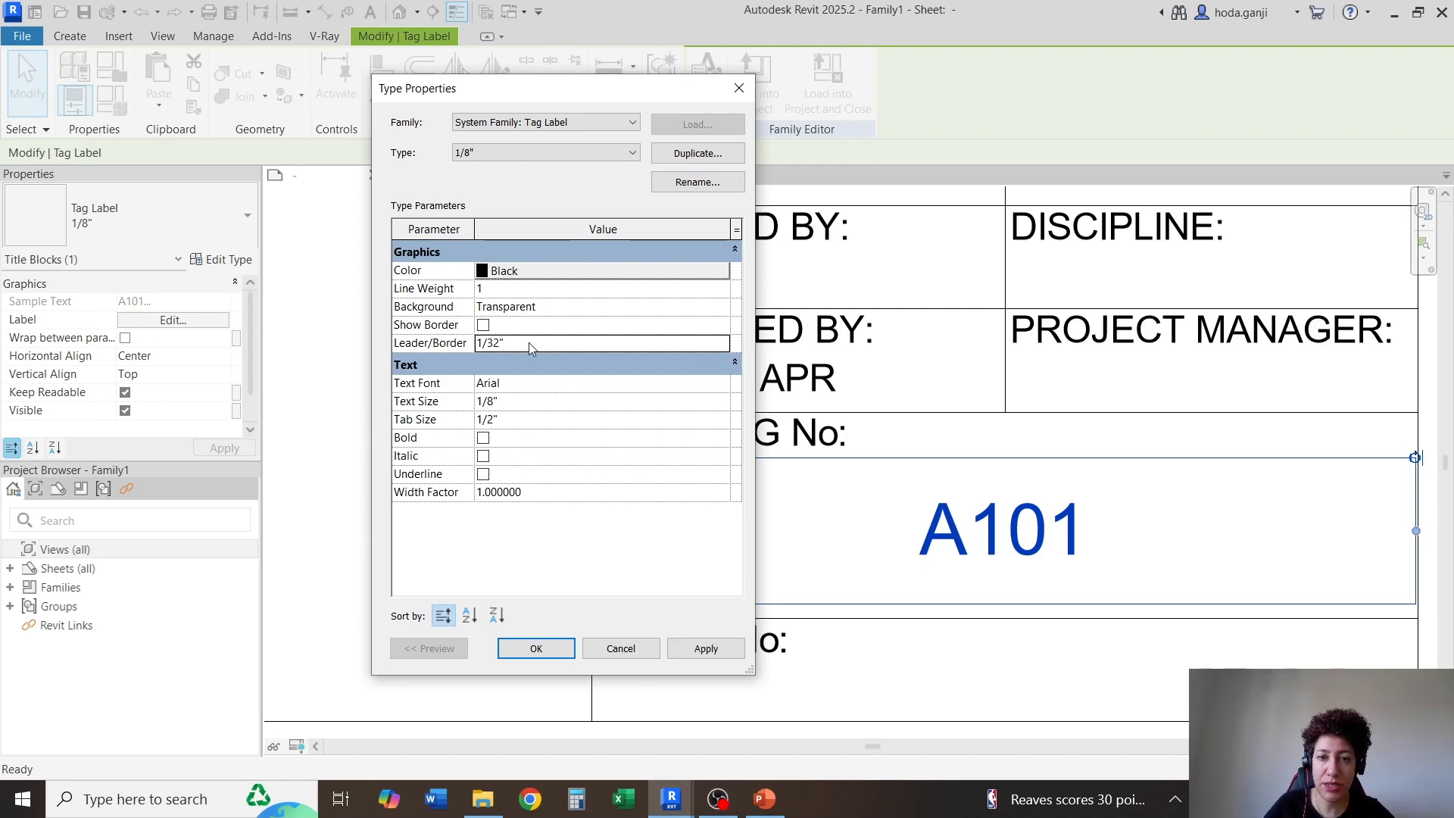
left_click(537, 648)
Stretch the left edges of the drawing number and Approved By label boxes to the left border of their cells
scroll(1112, 584, "up", 2)
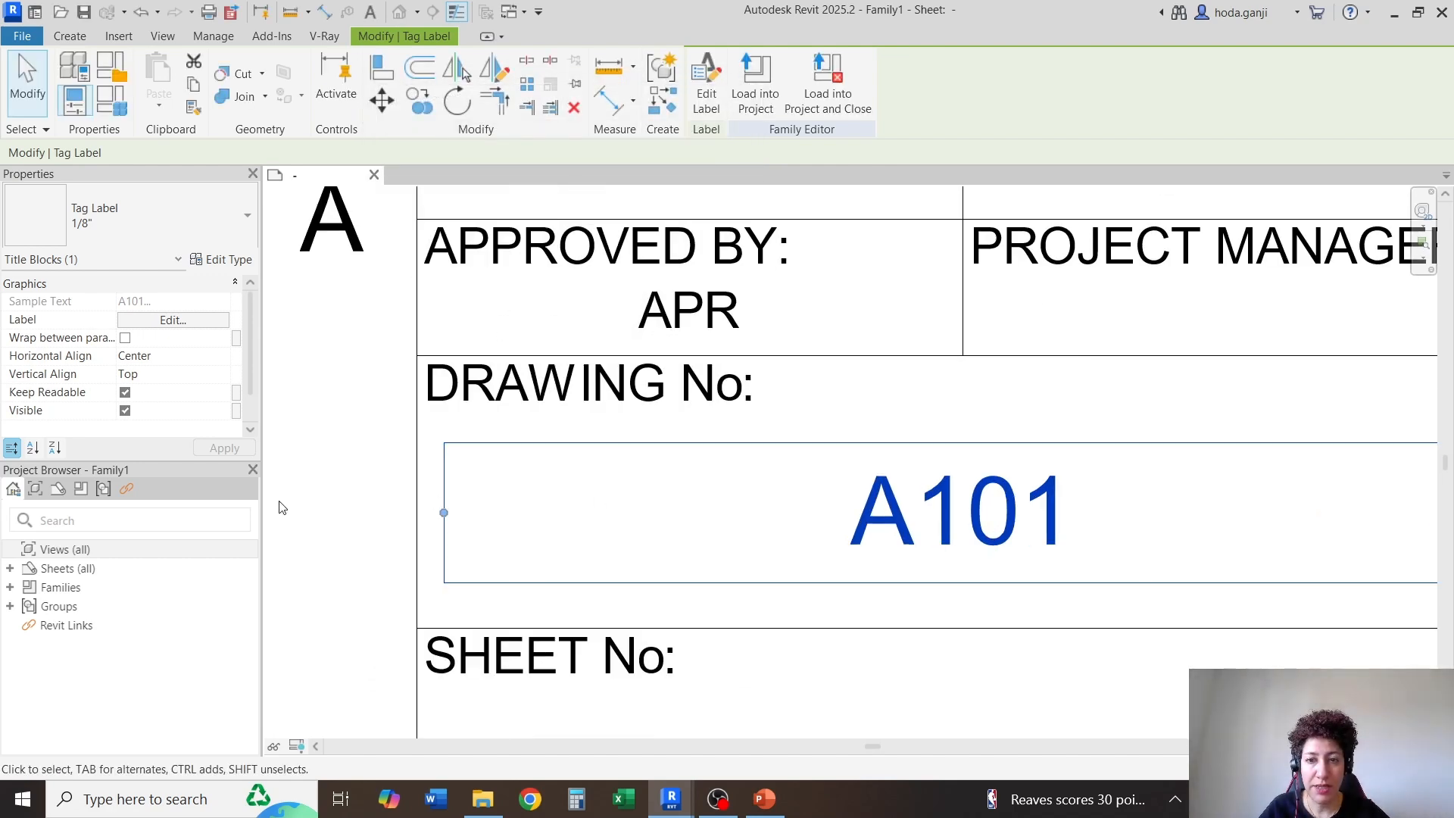
scroll(642, 486, "down", 1)
left_click_drag(351, 522, 324, 515)
left_click(422, 347)
left_click_drag(347, 340, 324, 340)
Copy the Approved By label up into the Checked By, Drawn By, Designed By and Project No cells, using the cell corners as reference points
scroll(649, 416, "down", 4)
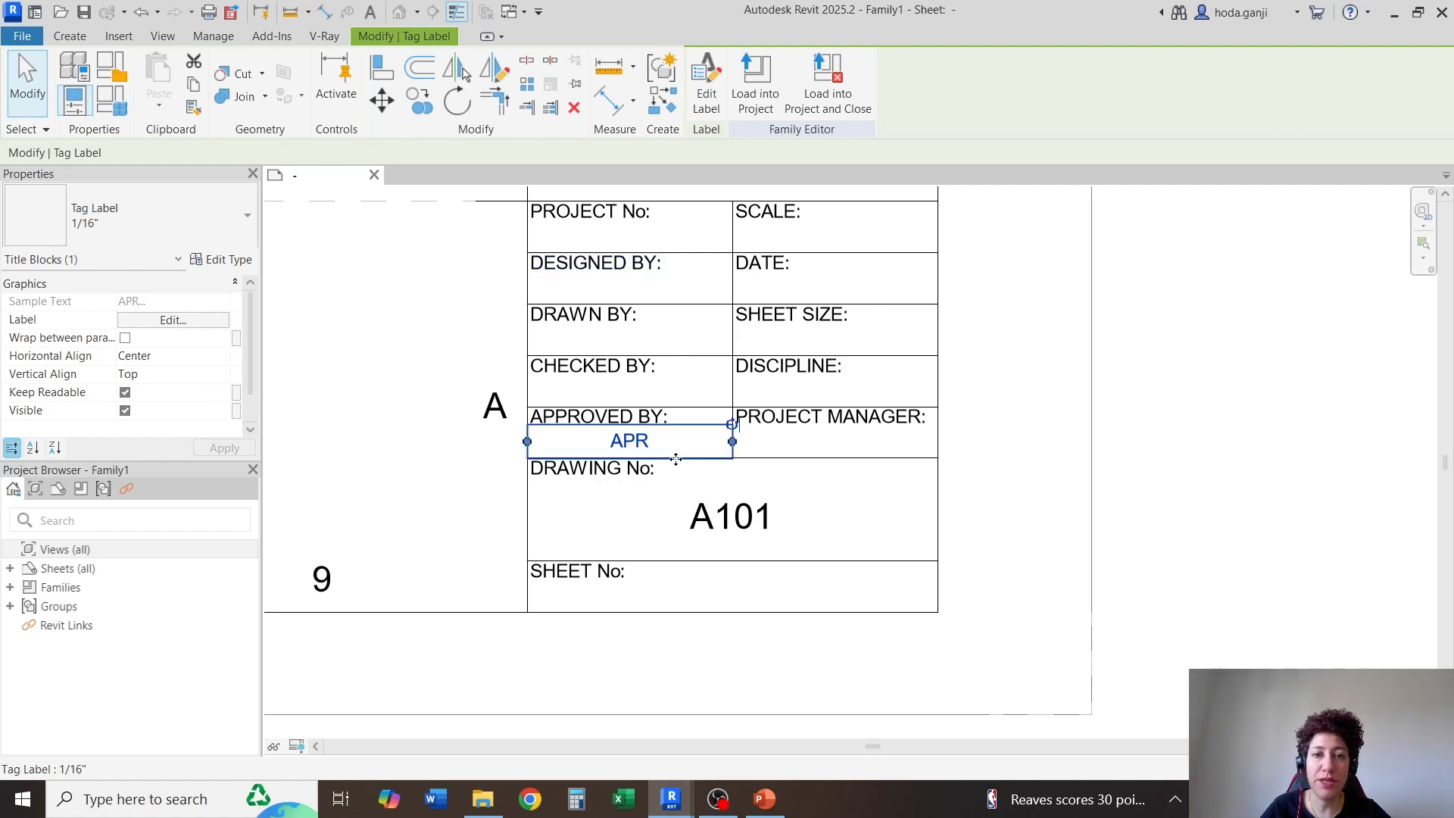
scroll(619, 274, "up", 1)
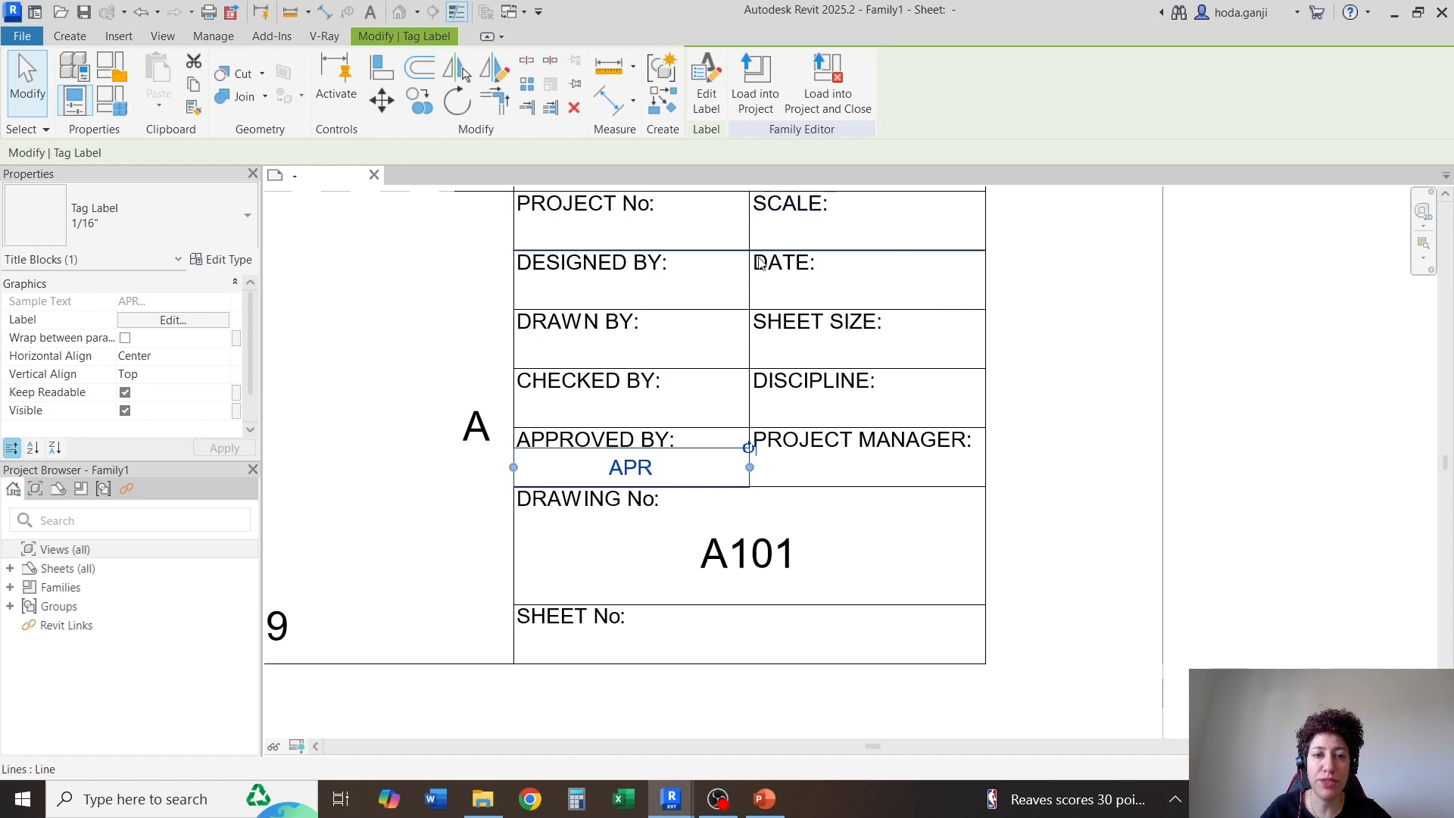
middle_click_drag(809, 487, 818, 524)
left_click(419, 101)
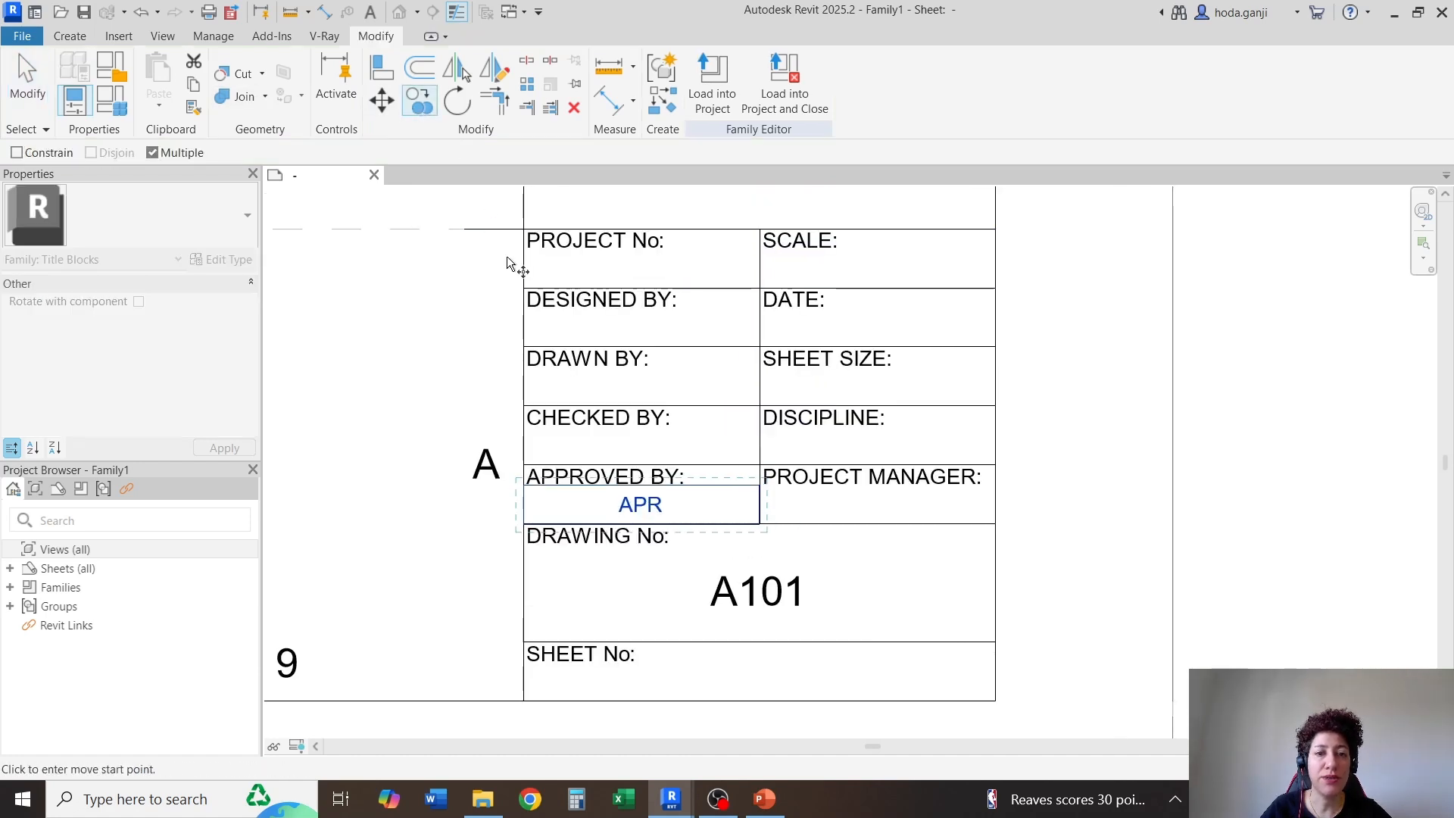
scroll(504, 255, "up", 1)
left_click(529, 496)
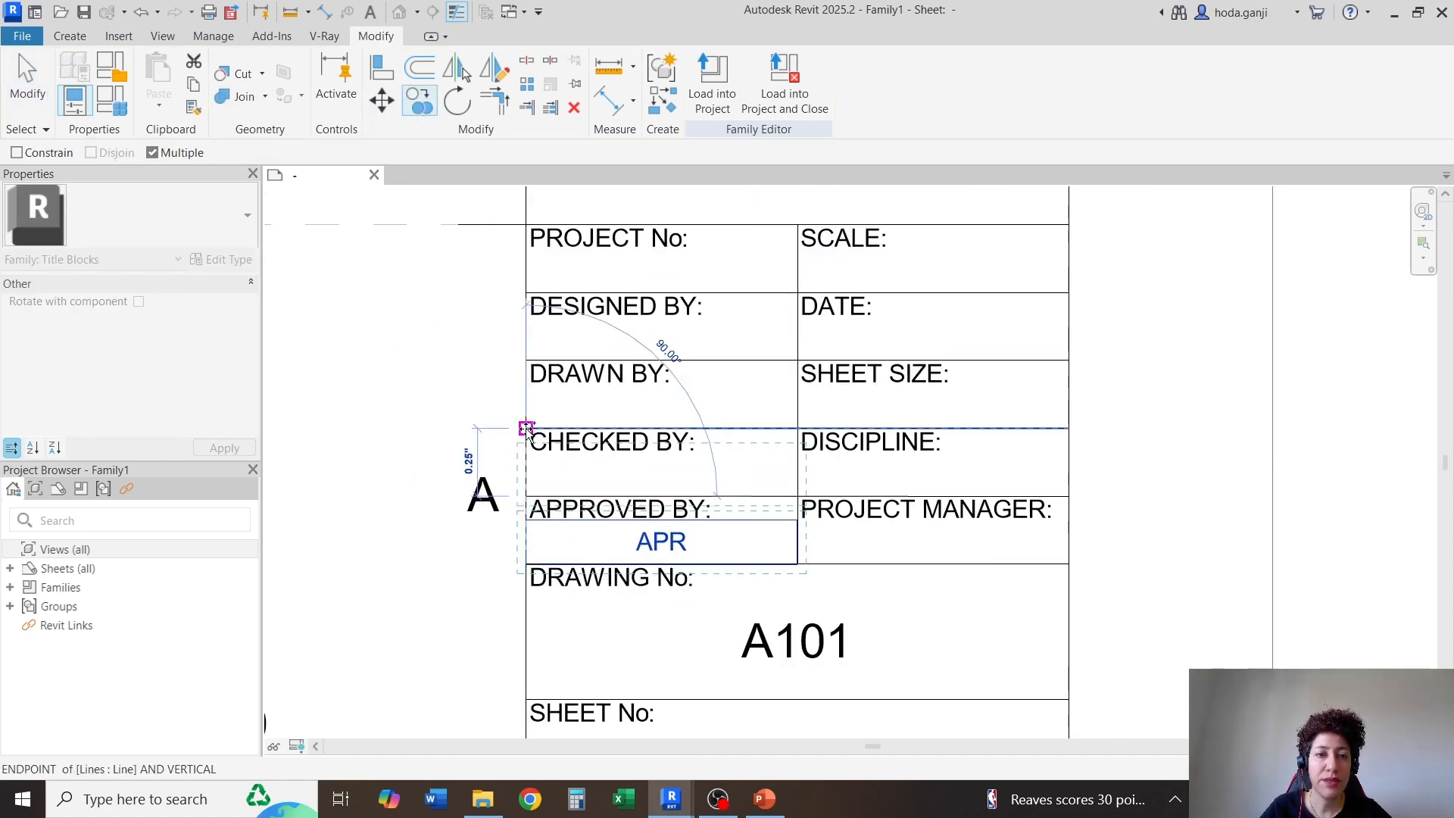
left_click(520, 429)
left_click(522, 361)
left_click(524, 285)
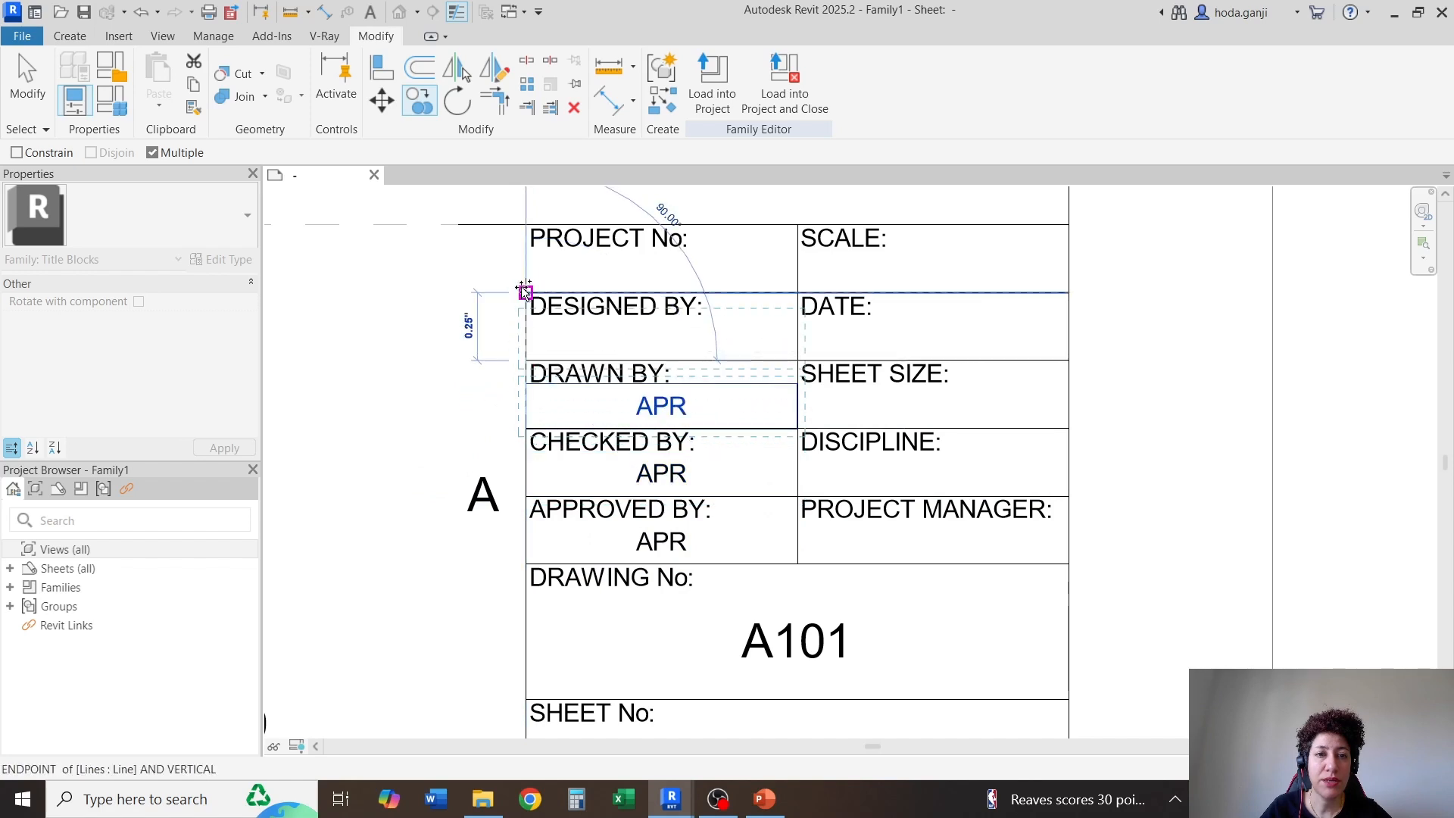
left_click(527, 227)
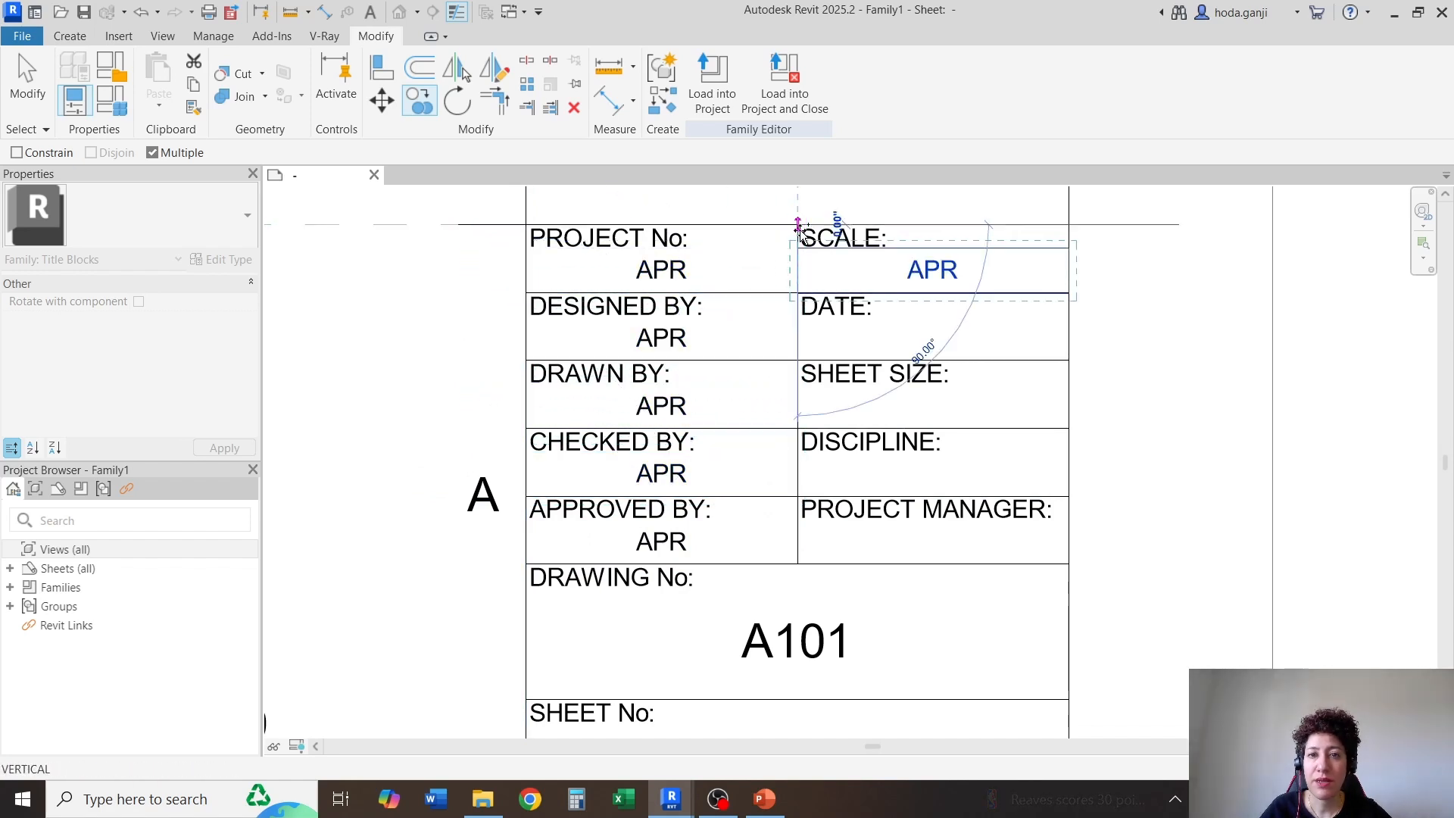
Place further label copies in the Scale, Date, Sheet Size, Discipline and Project Manager cells, then finish copying
left_click(797, 227)
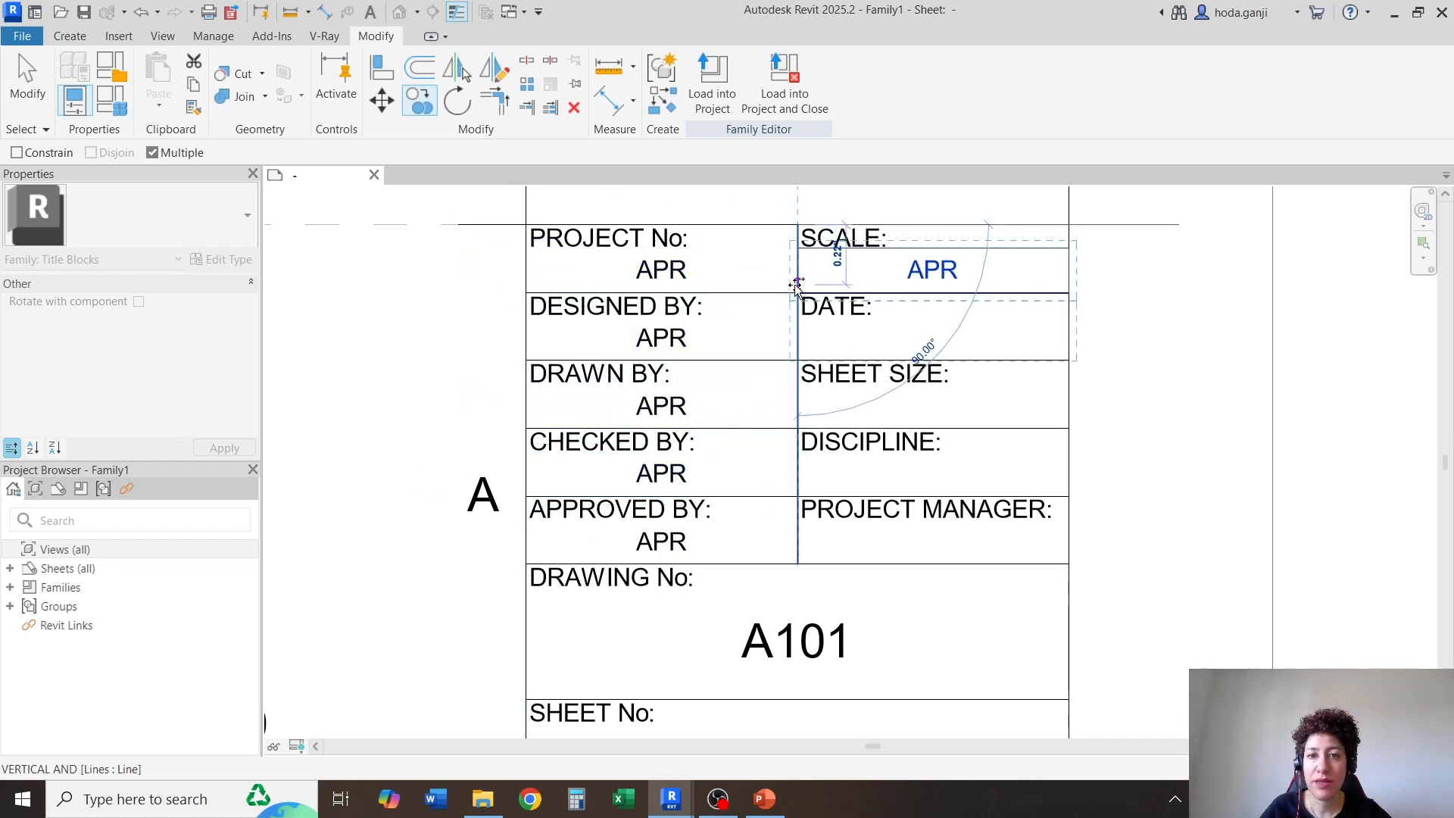
left_click(797, 359)
left_click(797, 428)
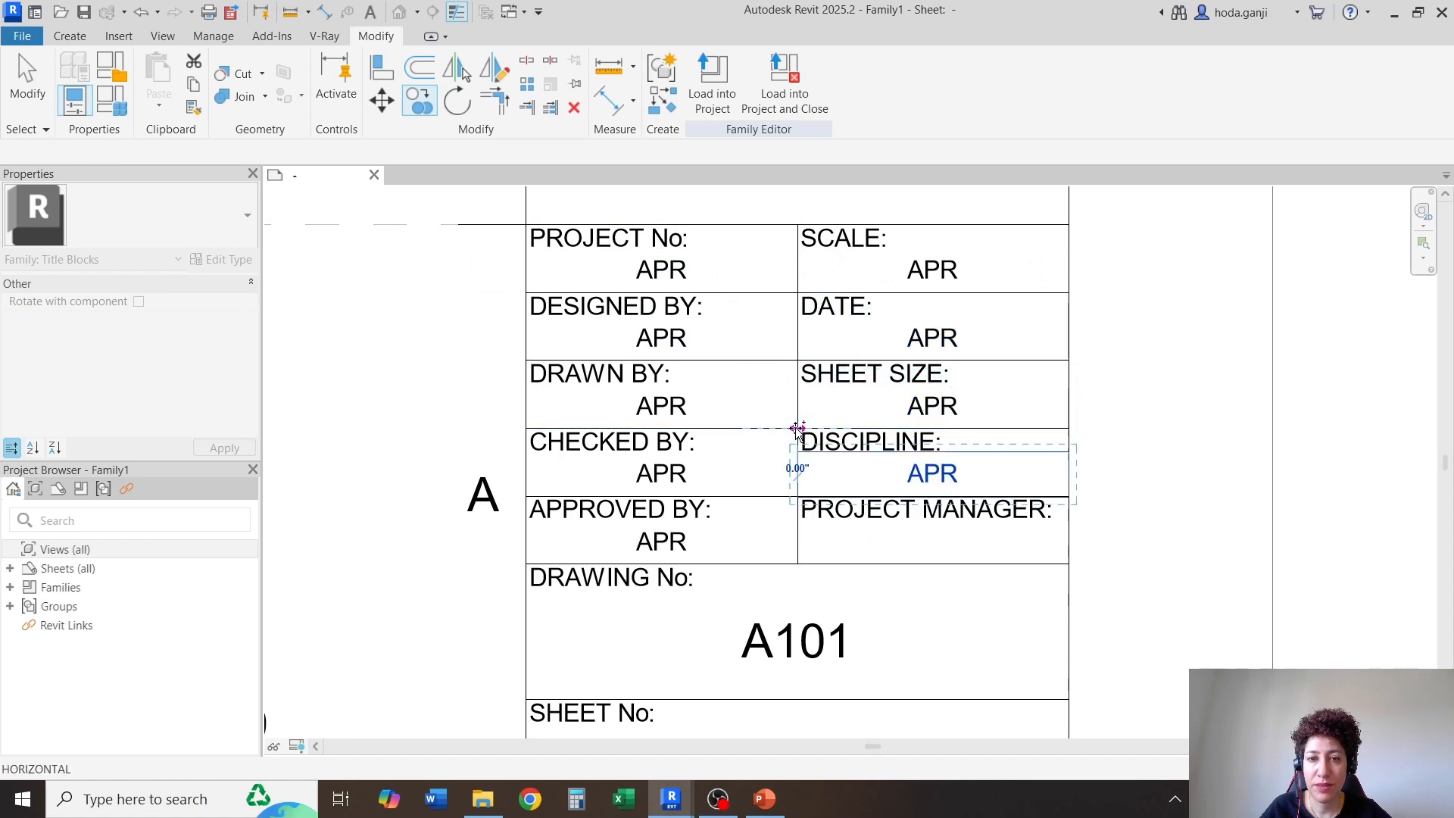
left_click(799, 495)
key("Escape")
key("Escape")
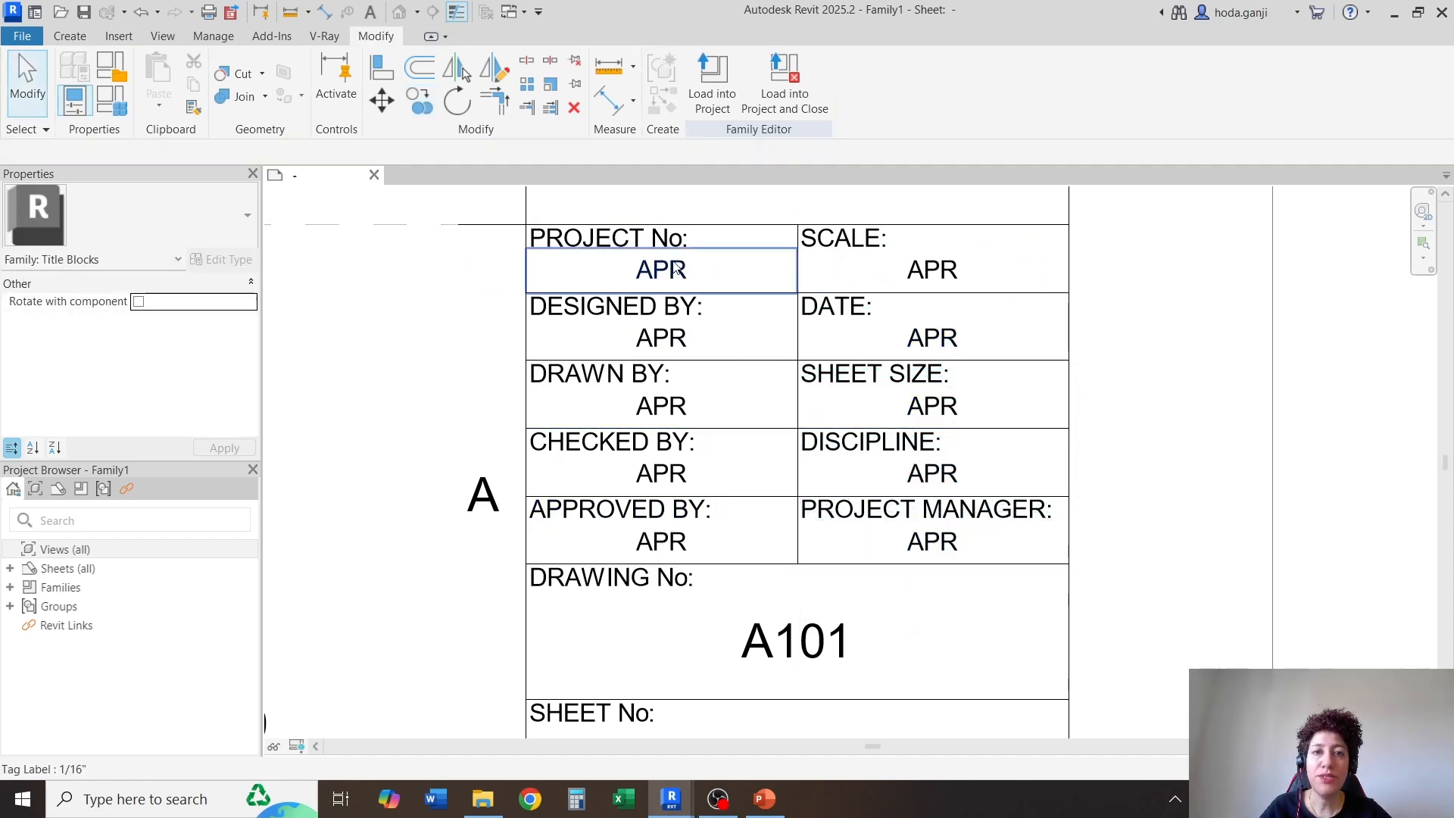
Replace the Approved By parameter with Project Number in the label under "PROJECT No:"
scroll(670, 265, "up", 1)
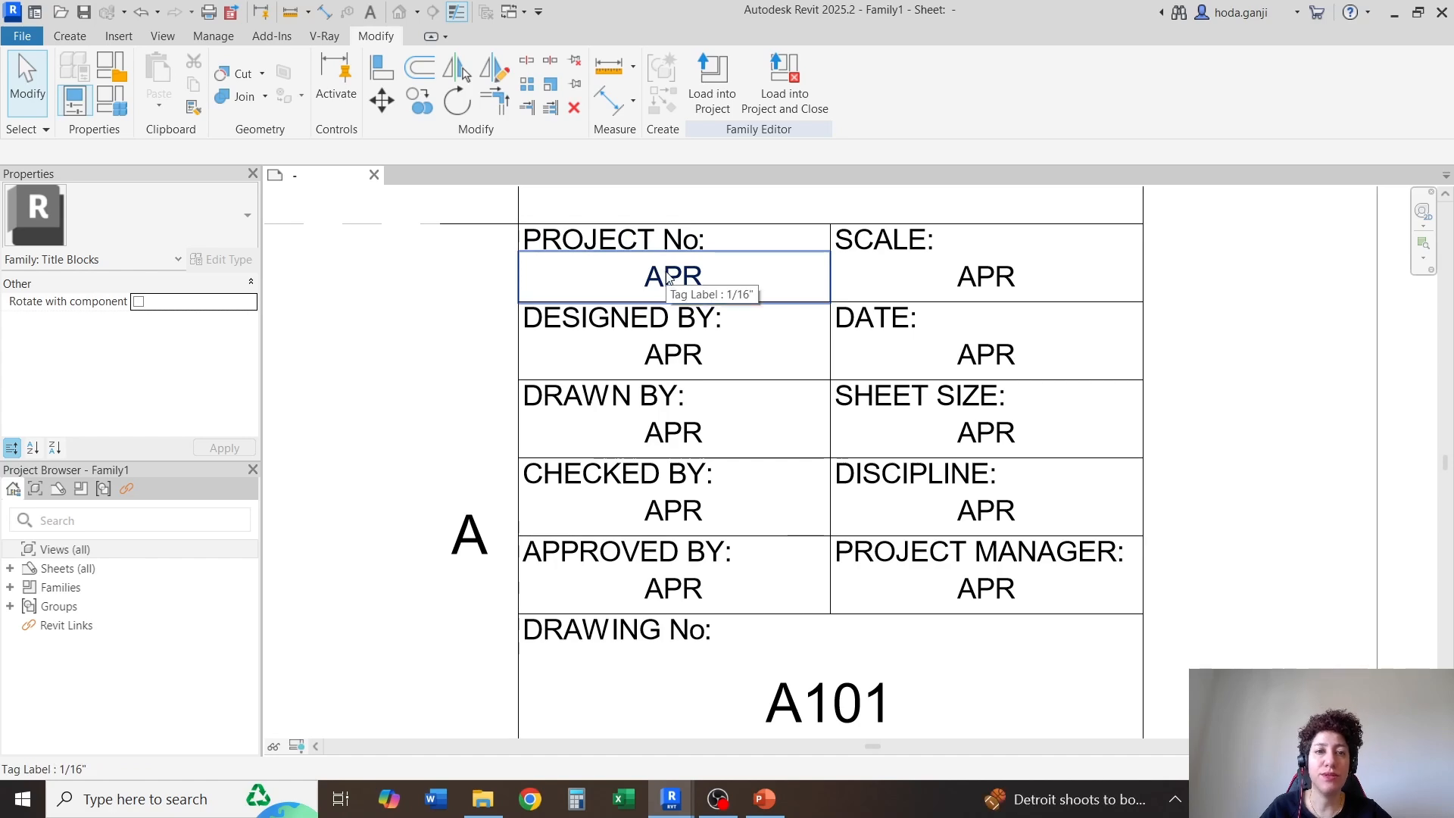
left_click(669, 277)
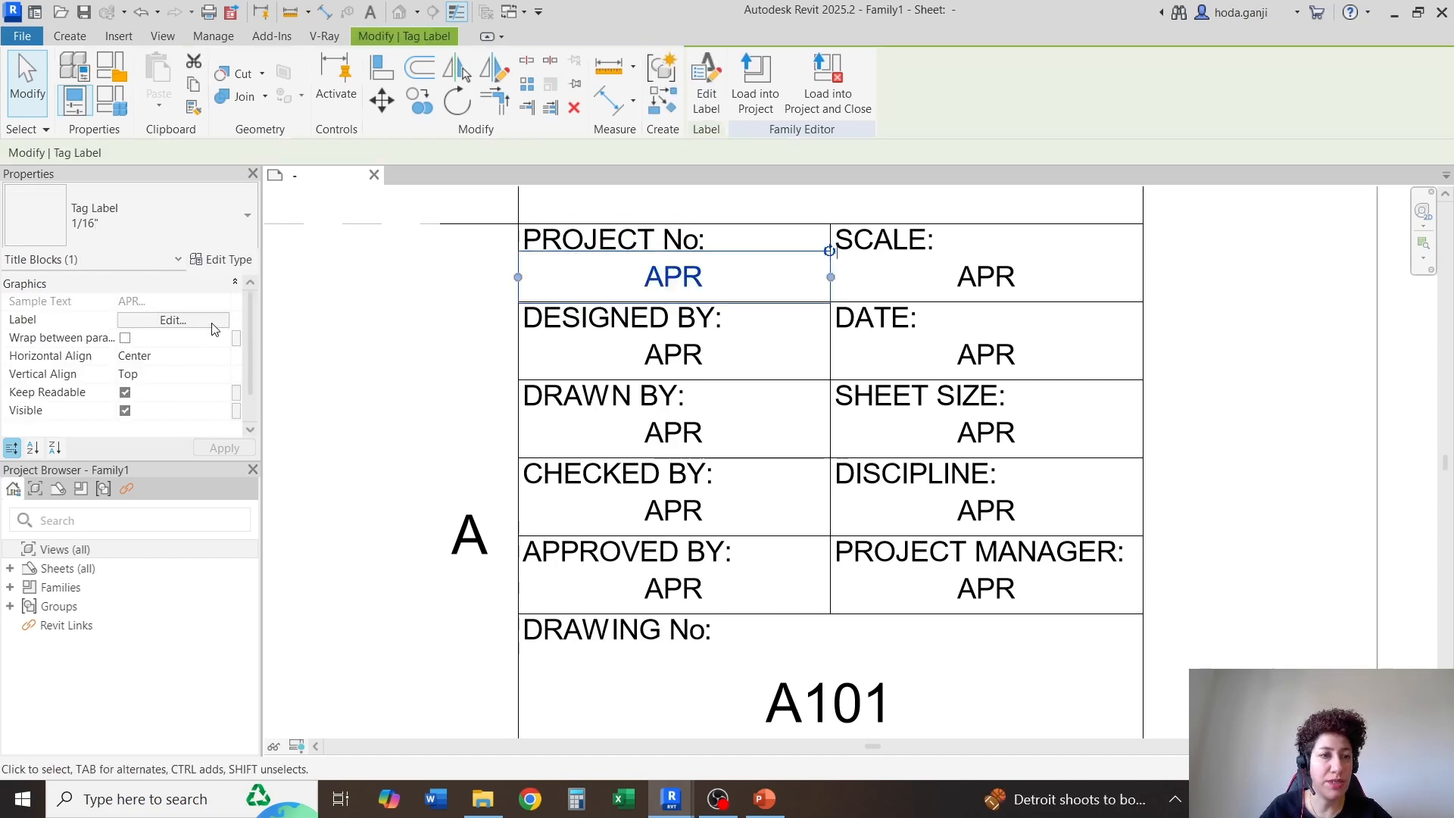
left_click(174, 320)
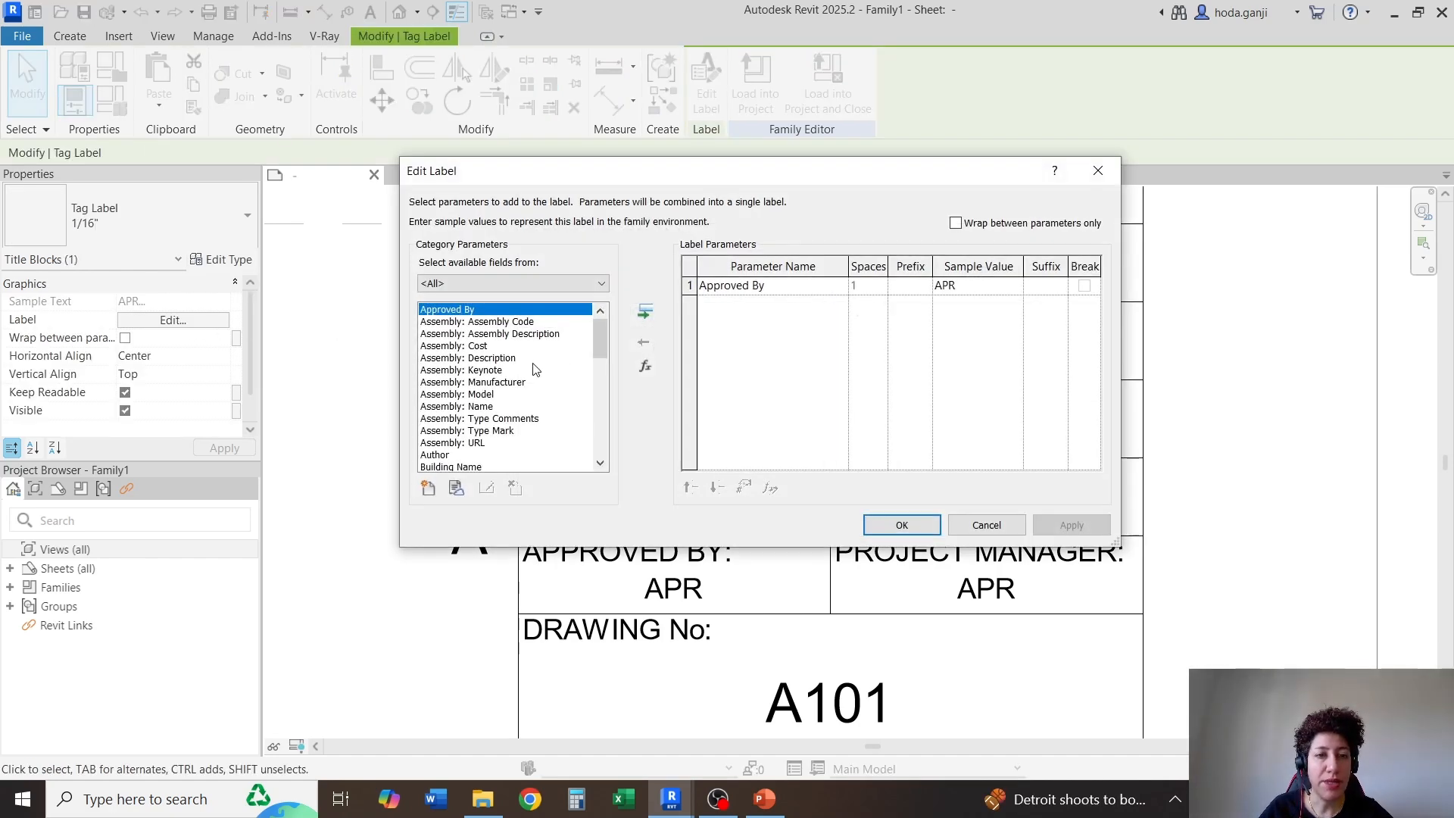
left_click_drag(601, 347, 577, 437)
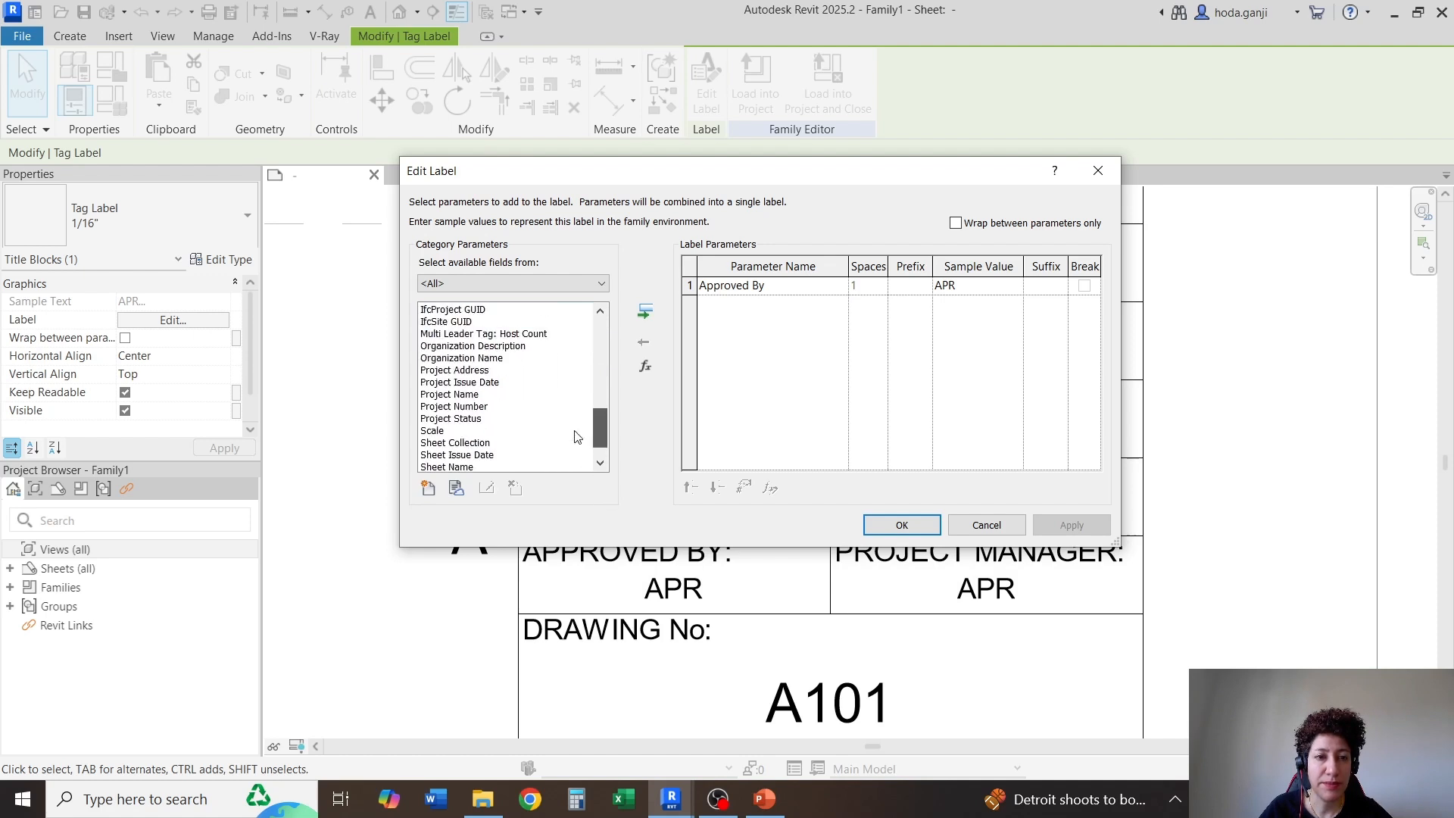
left_click(470, 407)
left_click(644, 312)
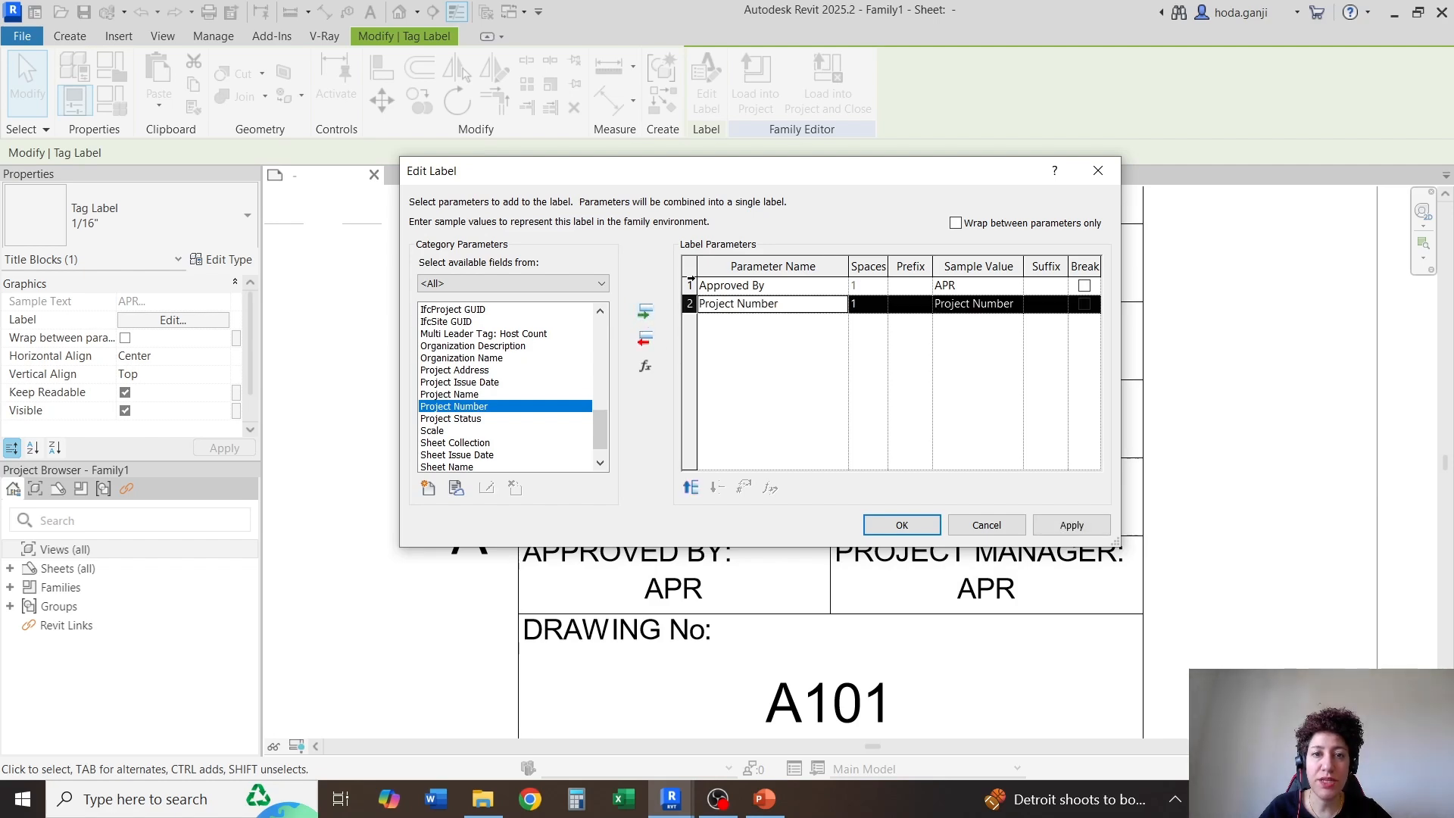
left_click(689, 285)
left_click(644, 340)
left_click(869, 522)
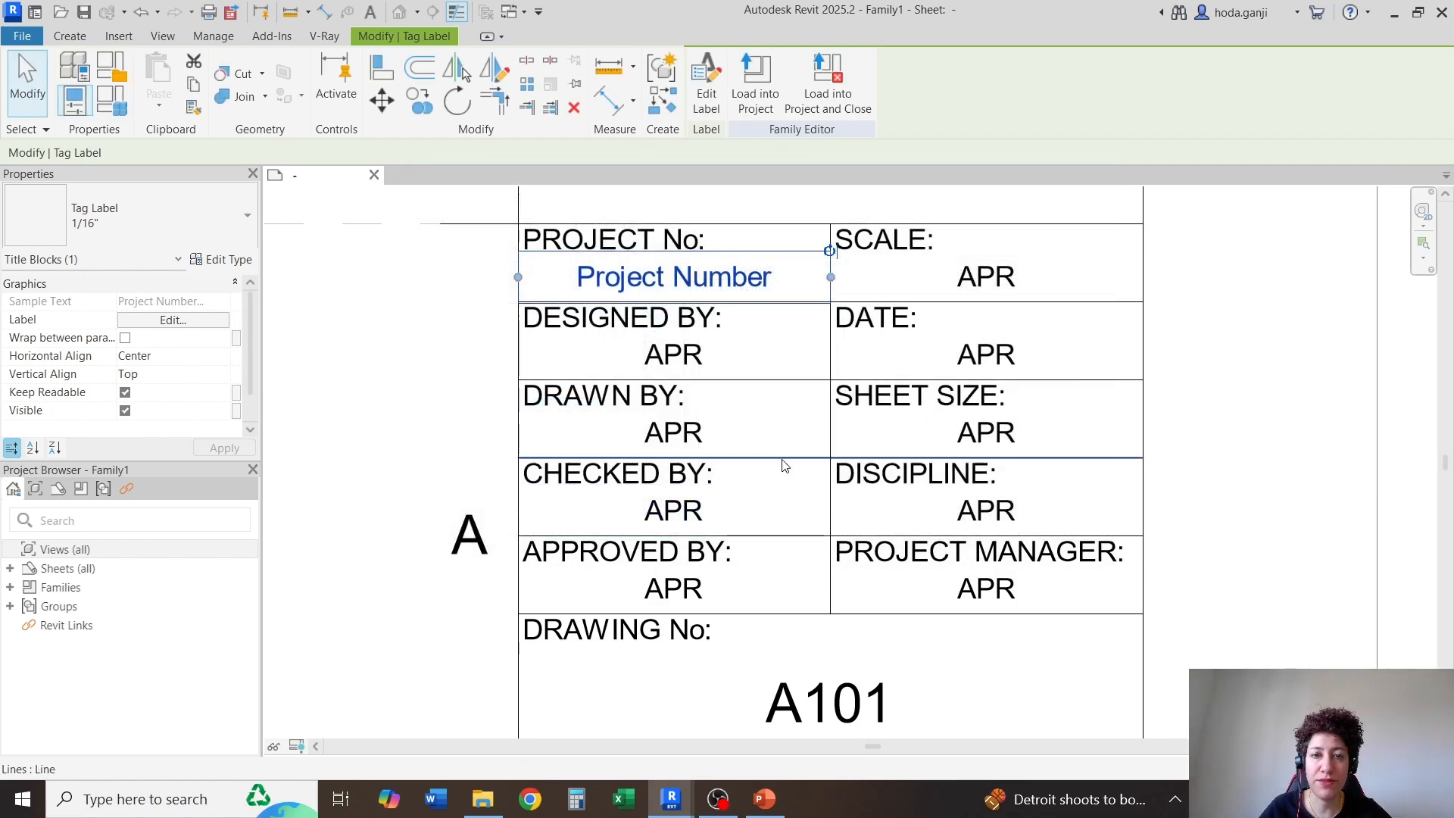
Replace the Approved By parameter with Designed By in the label under "DESIGNED BY:"
left_click(687, 356)
left_click(171, 320)
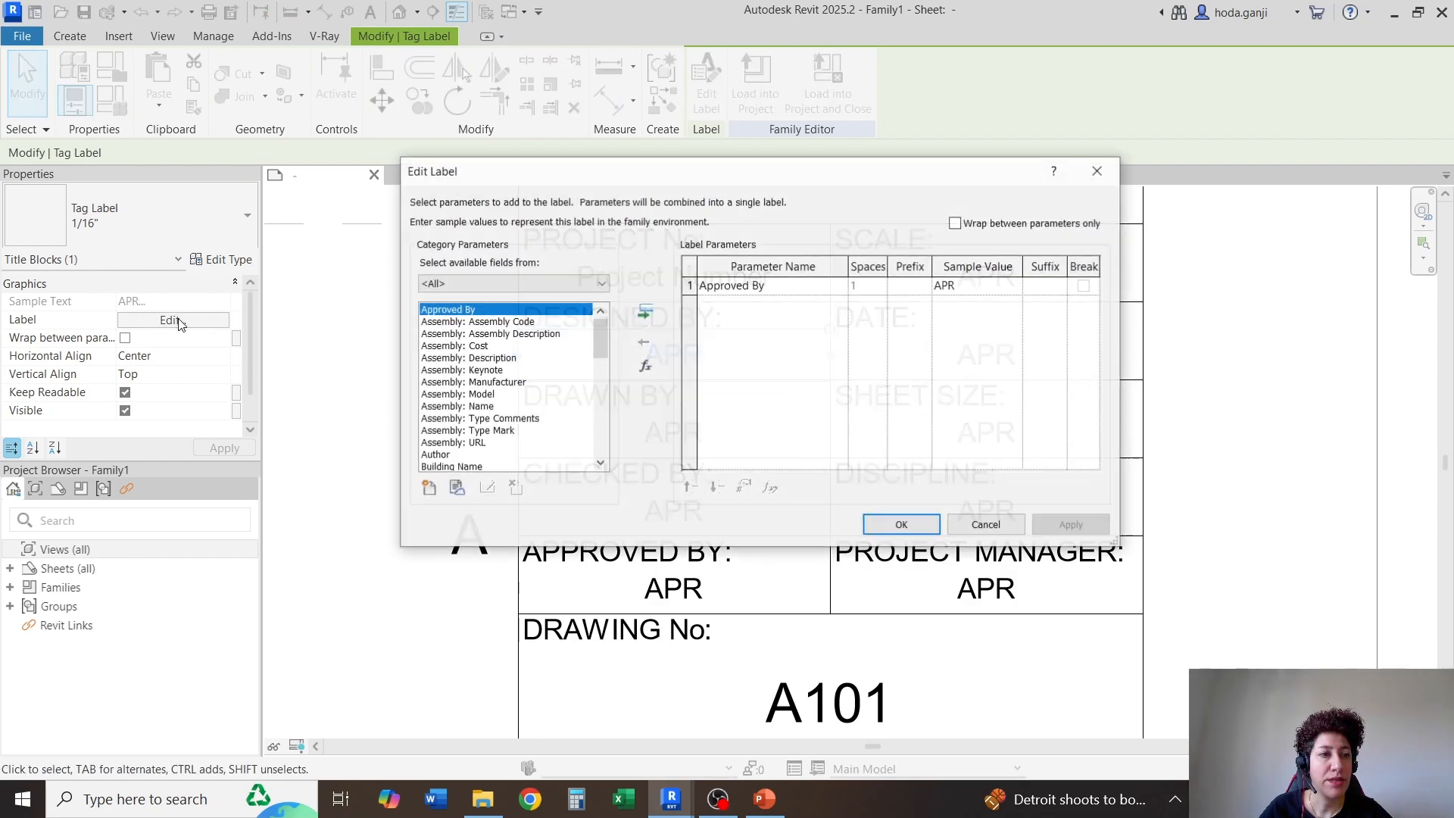
scroll(500, 403, "down", 5)
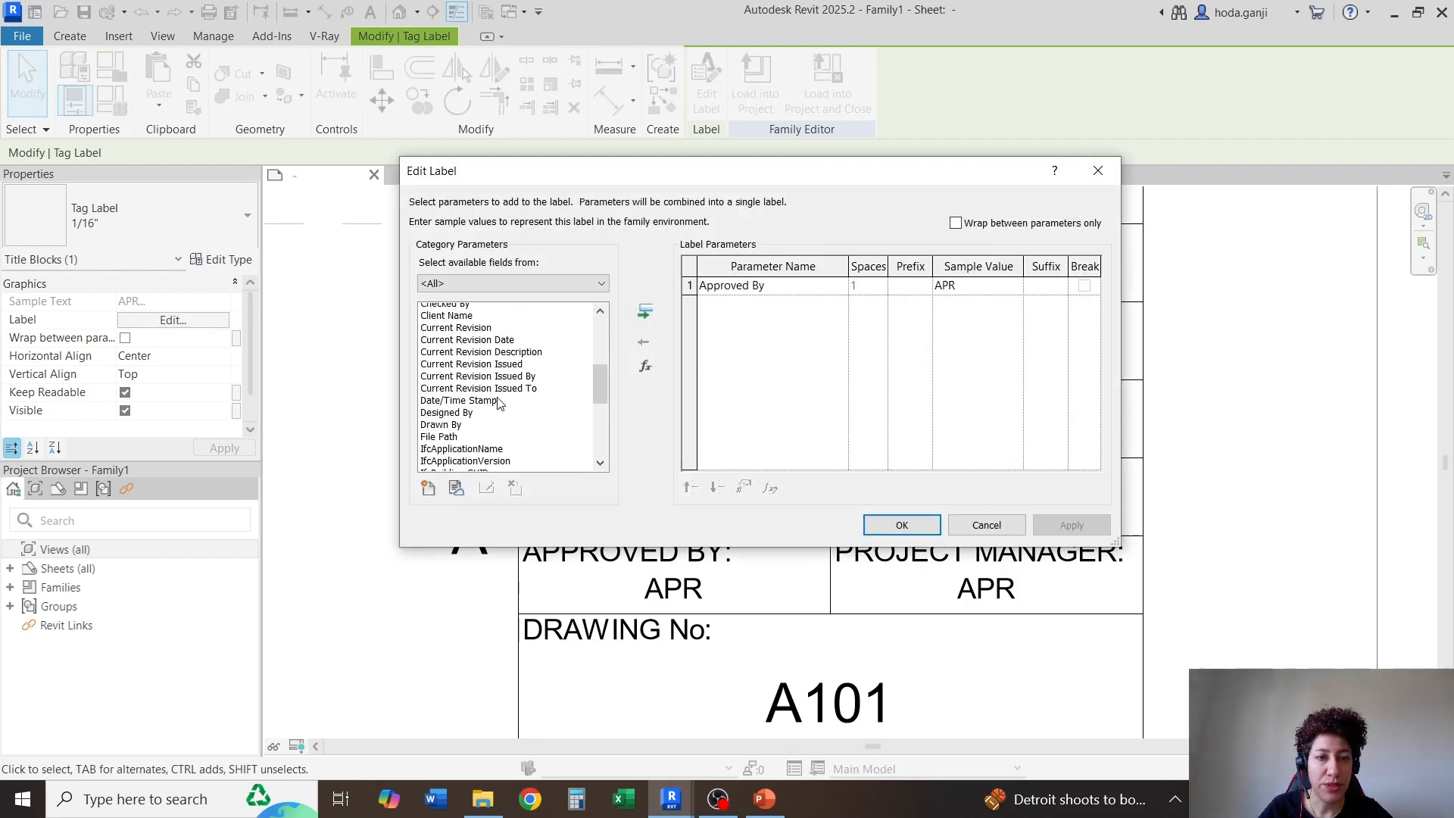
left_click(462, 399)
left_click(645, 311)
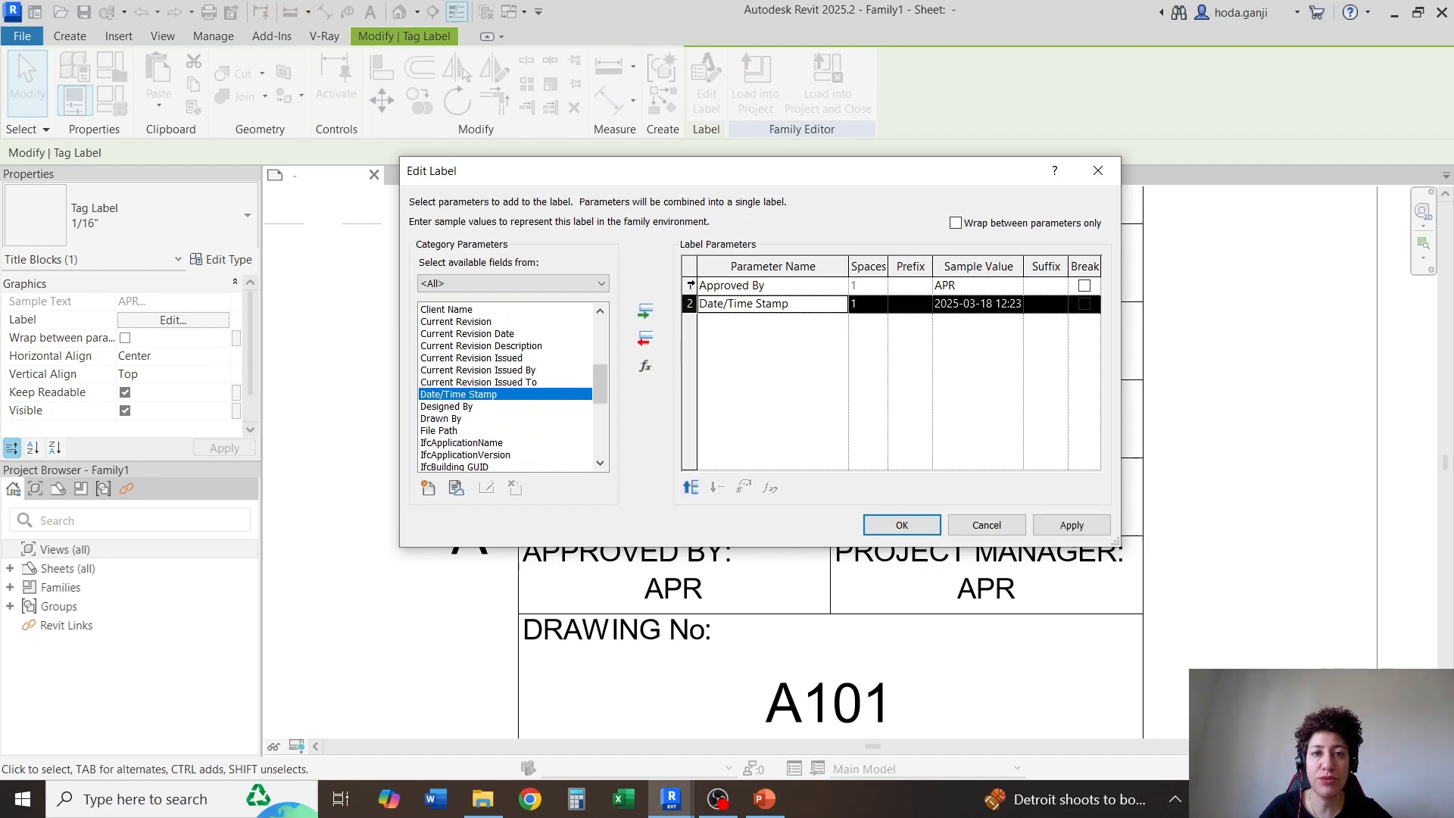
left_click(689, 285)
left_click(645, 340)
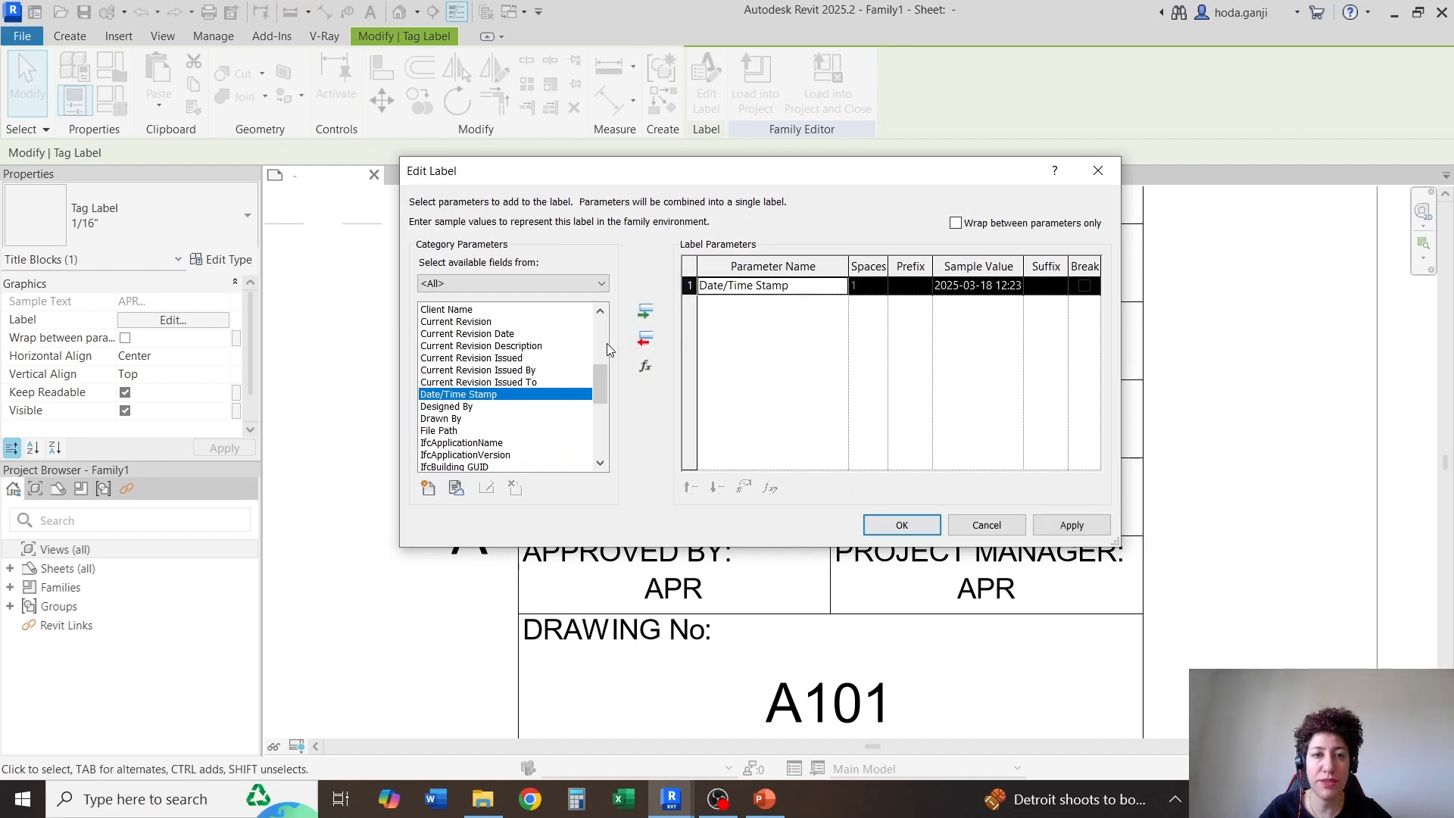
left_click(477, 407)
left_click(644, 311)
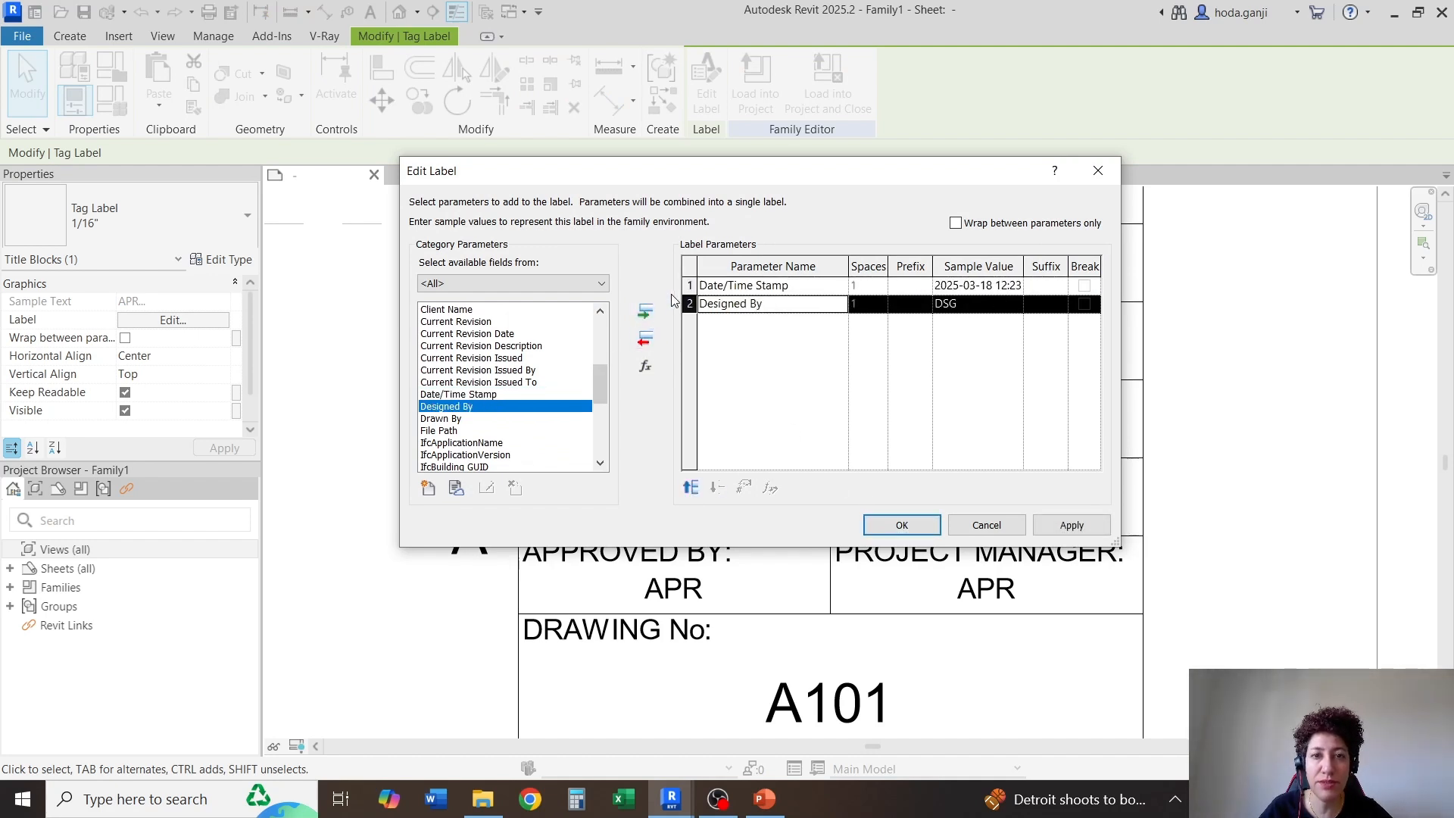
left_click(690, 285)
left_click(645, 340)
left_click(901, 525)
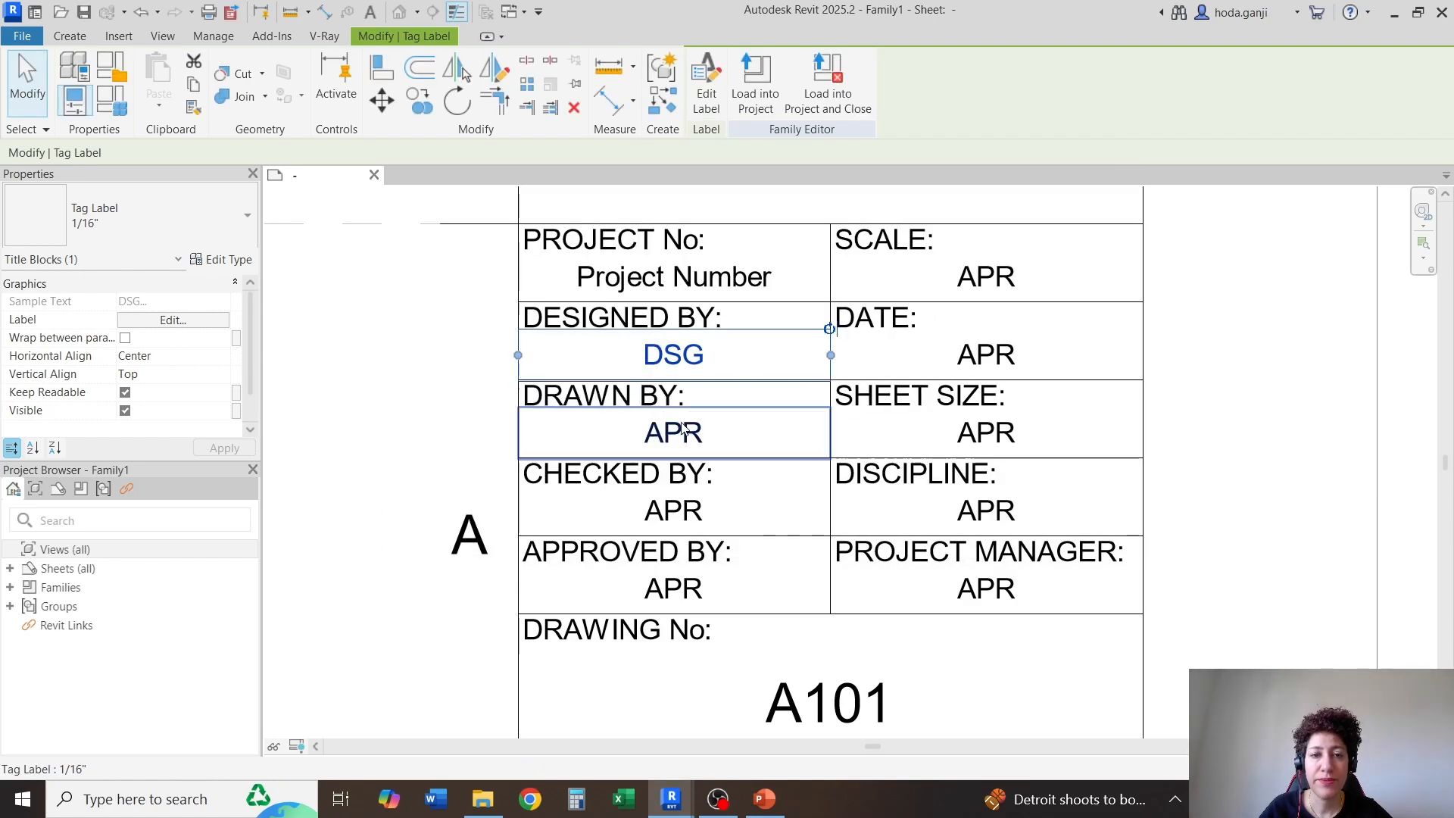
Replace the Approved By parameter with Drawn By in the label under "DRAWN BY:"
left_click(685, 435)
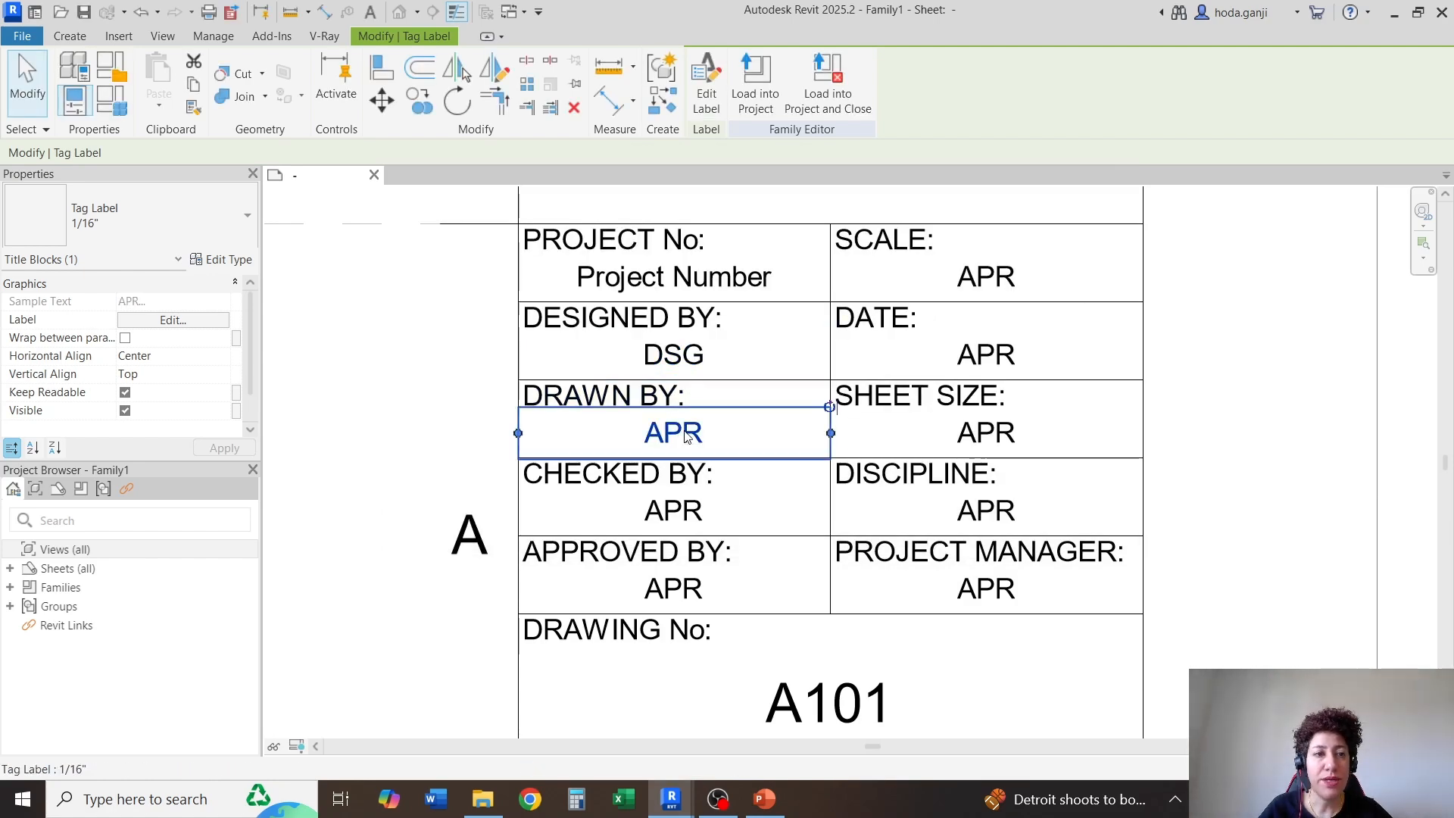
left_click(221, 259)
key("Escape")
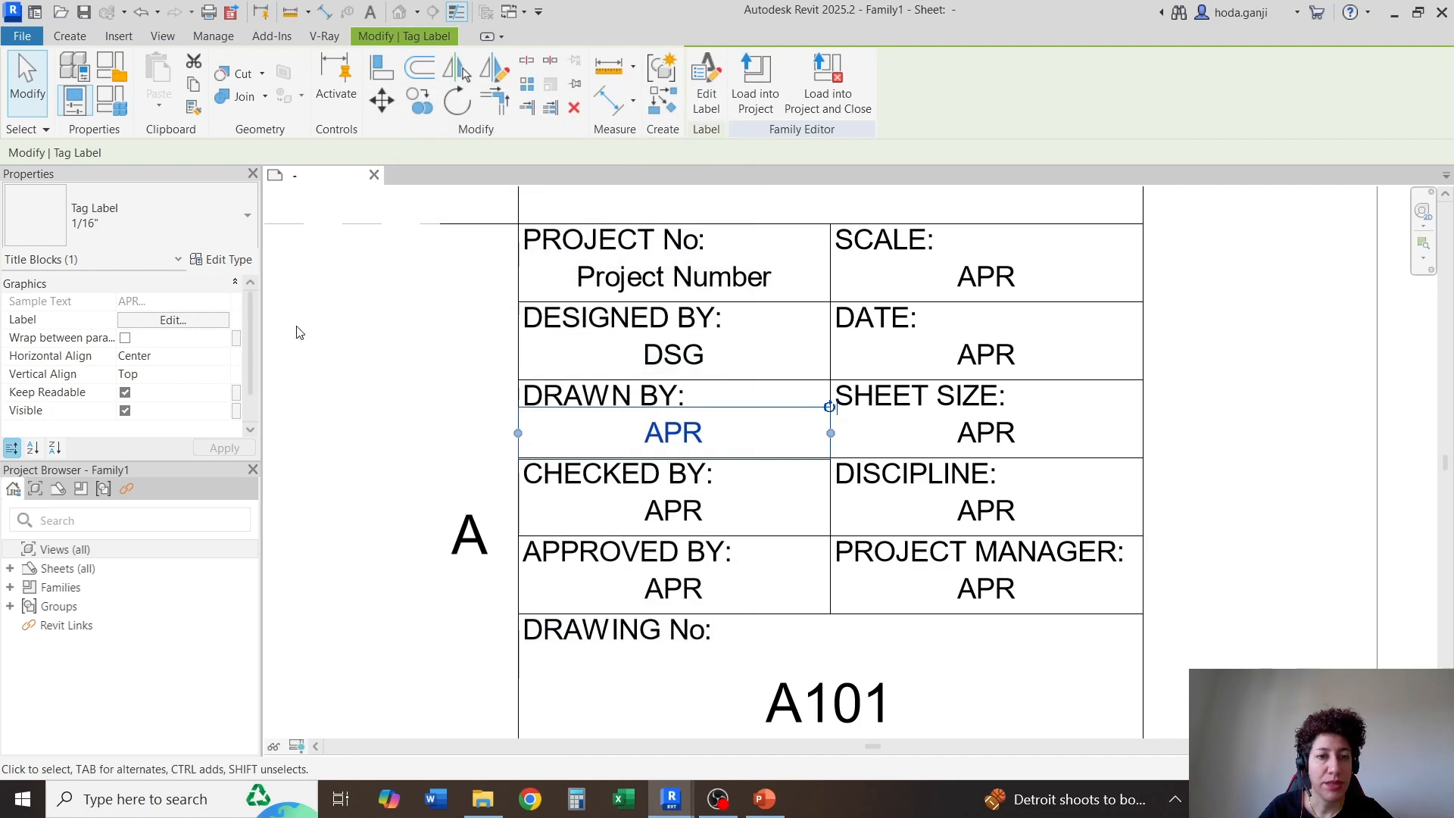
left_click(164, 318)
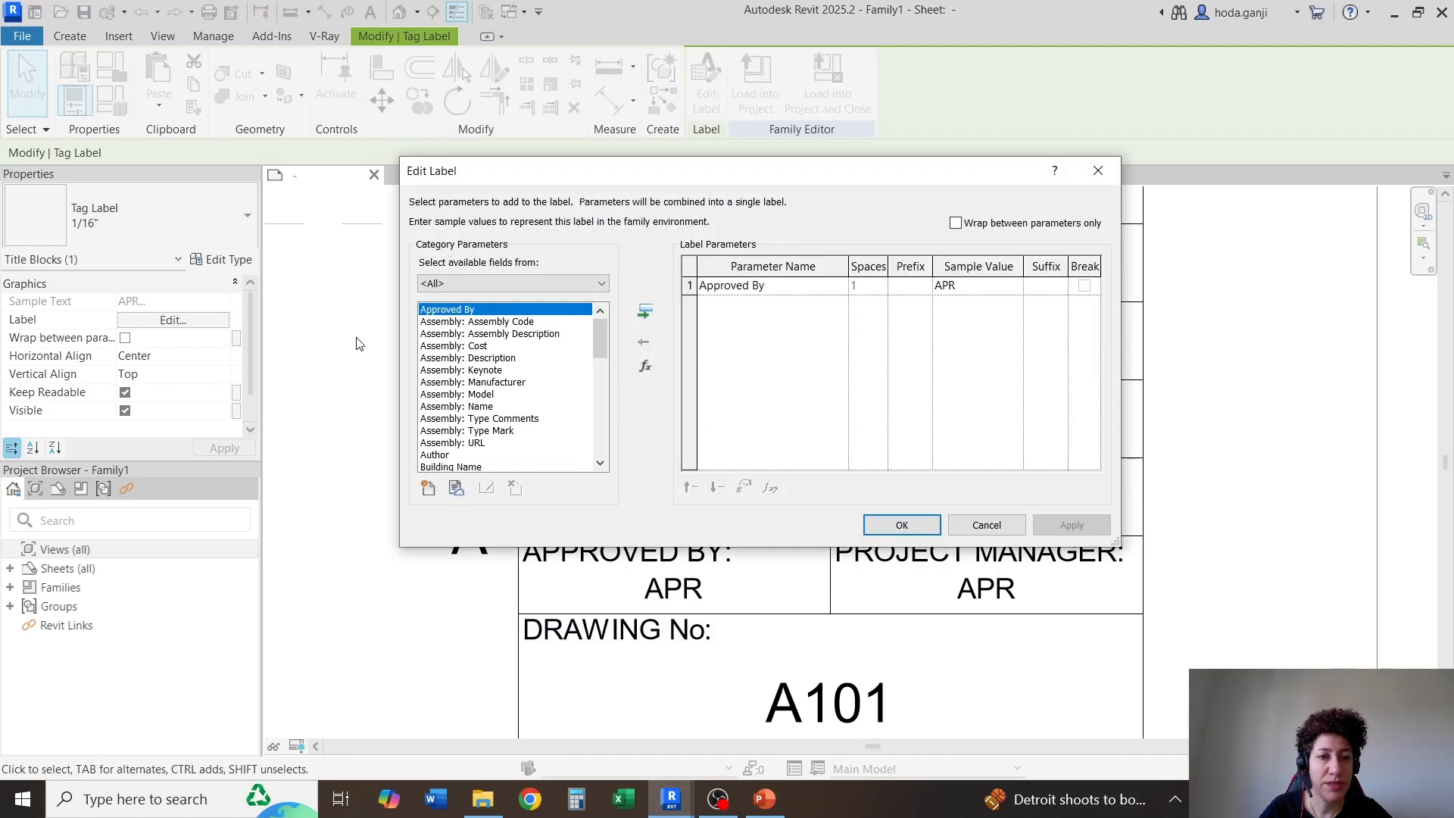
scroll(464, 388, "down", 5)
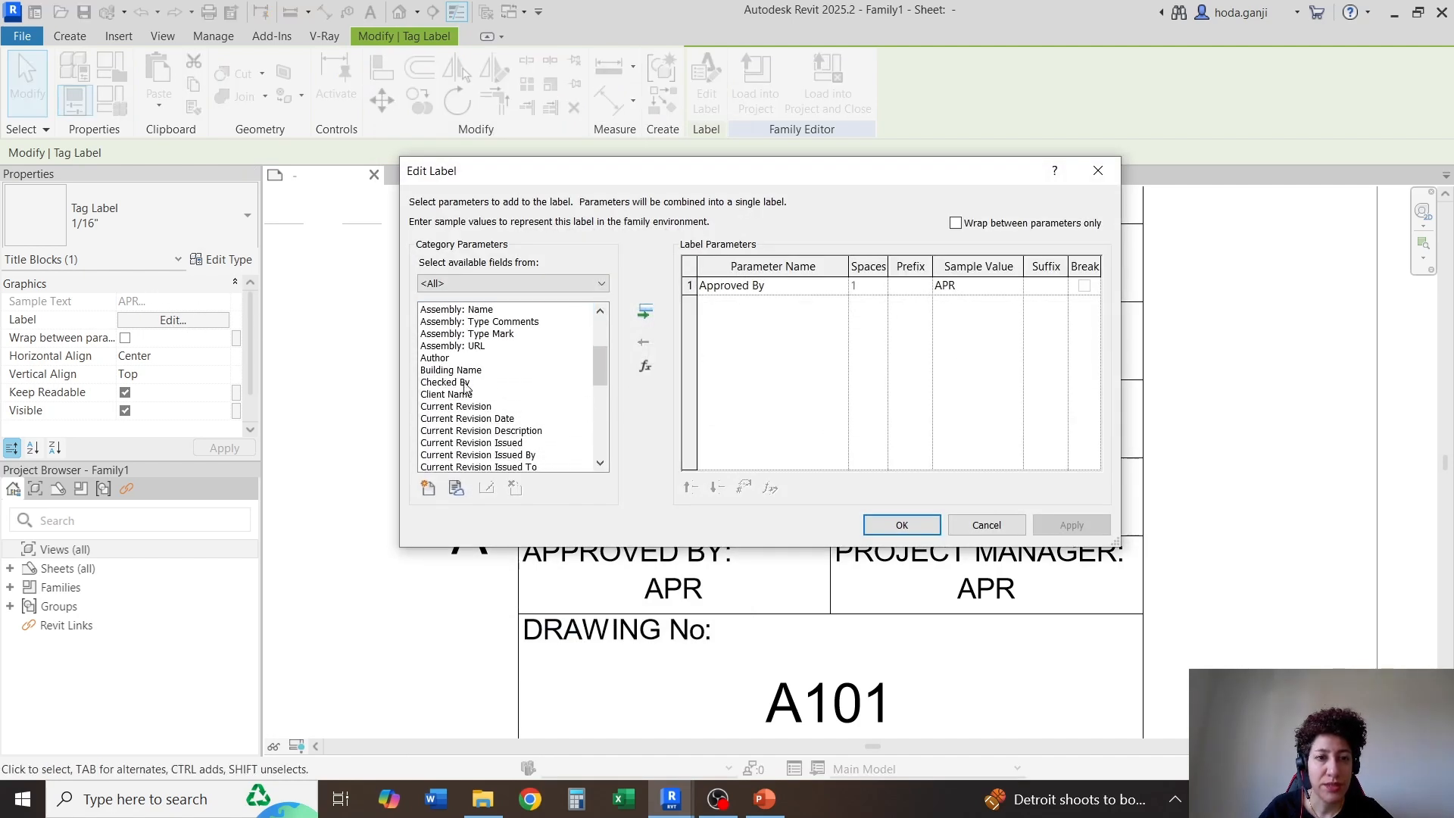
scroll(464, 388, "down", 1)
left_click(453, 383)
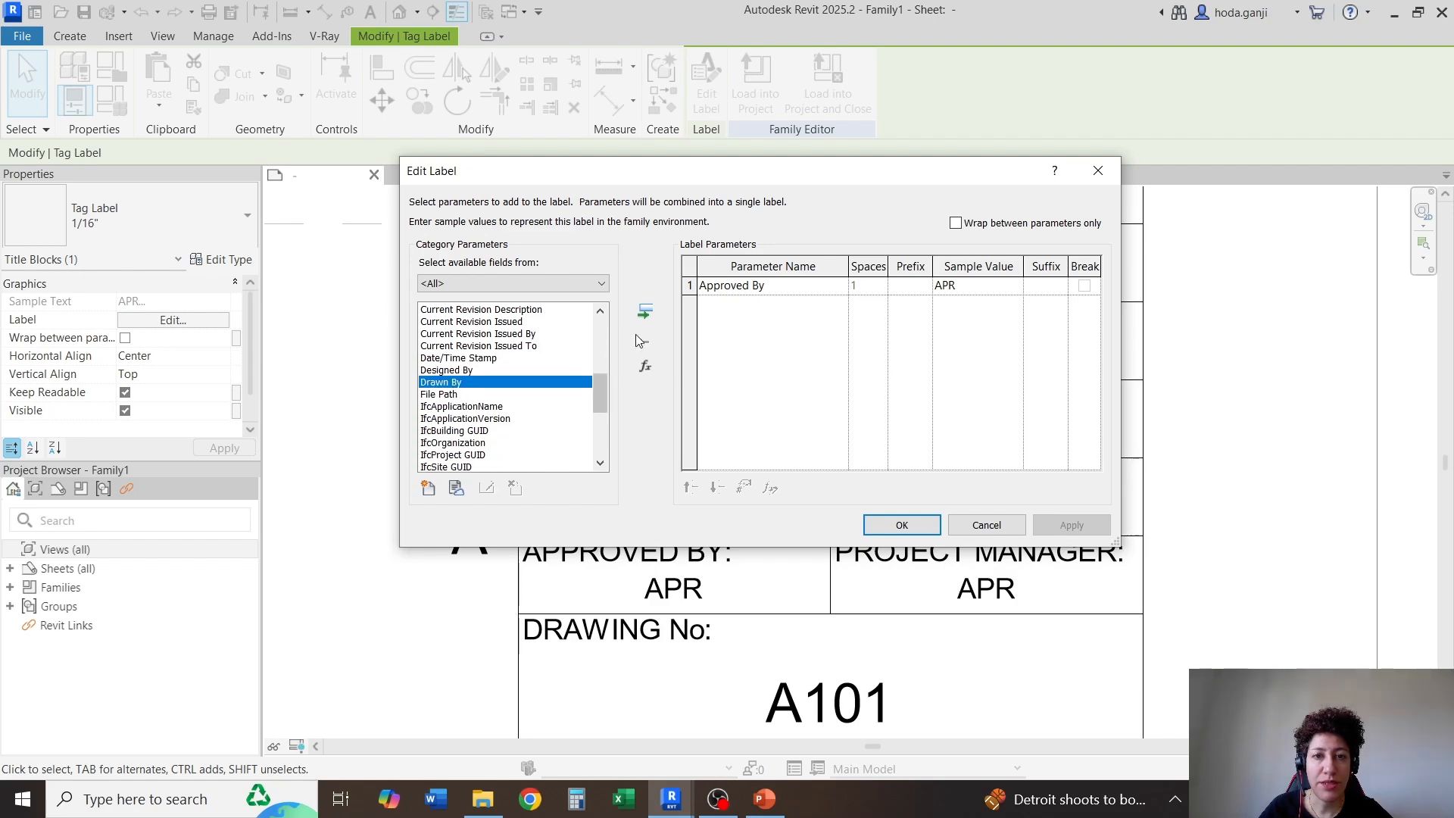
left_click(644, 311)
left_click(646, 341)
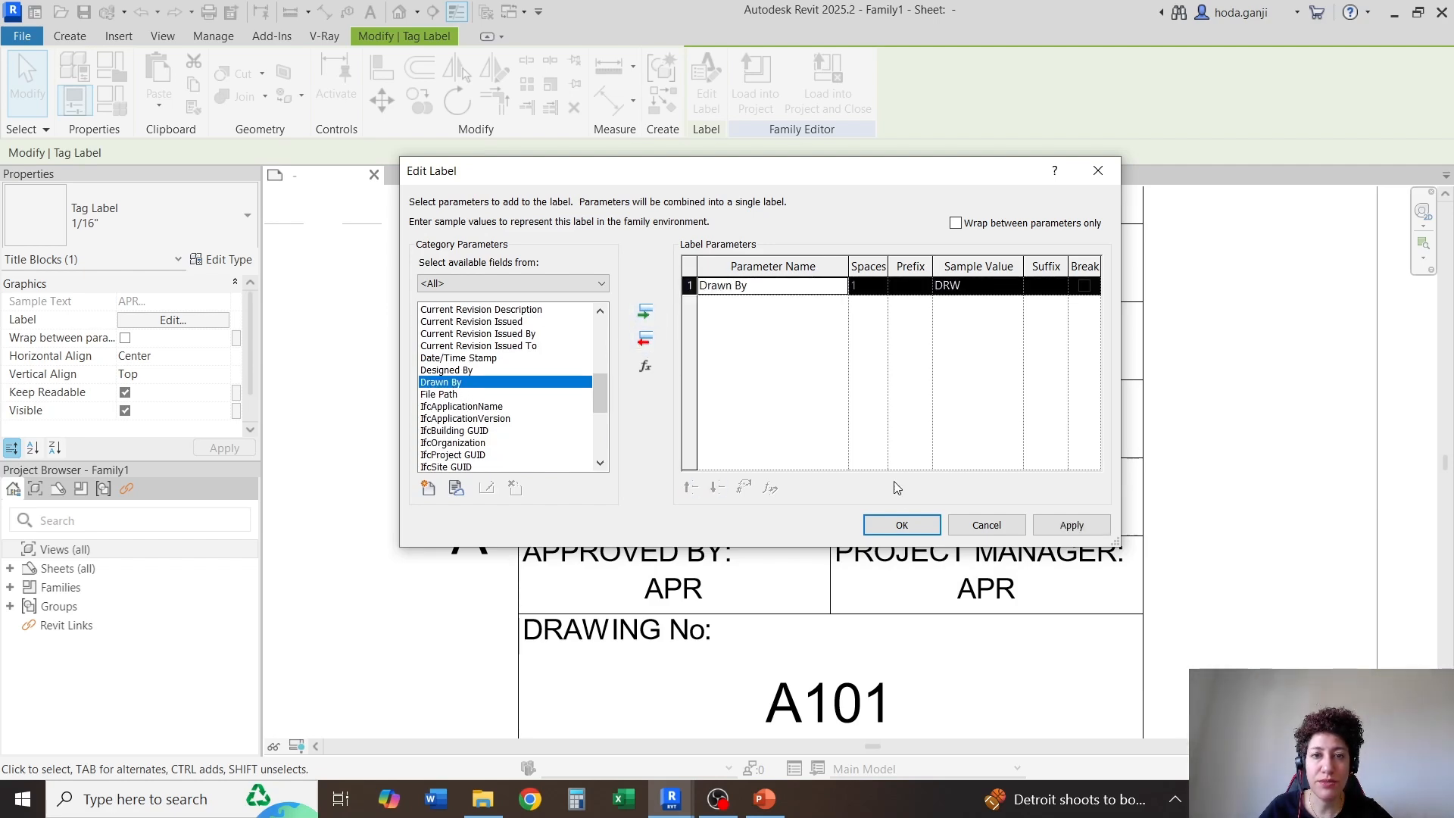
left_click(901, 525)
Replace the Approved By parameter with Checked By in the label under "CHECKED BY:"
left_click(673, 510)
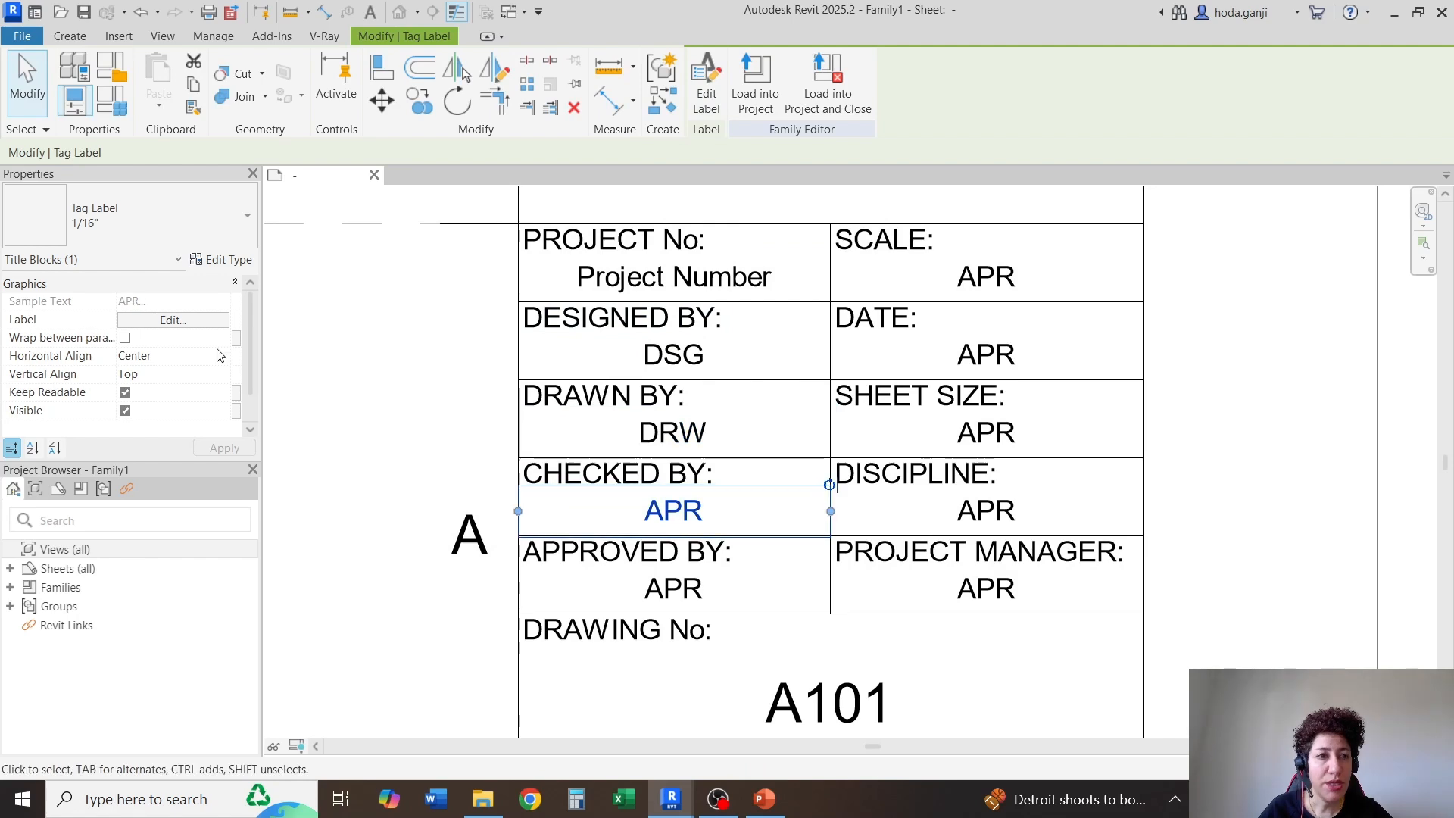
left_click(180, 326)
left_click(468, 399)
key("c")
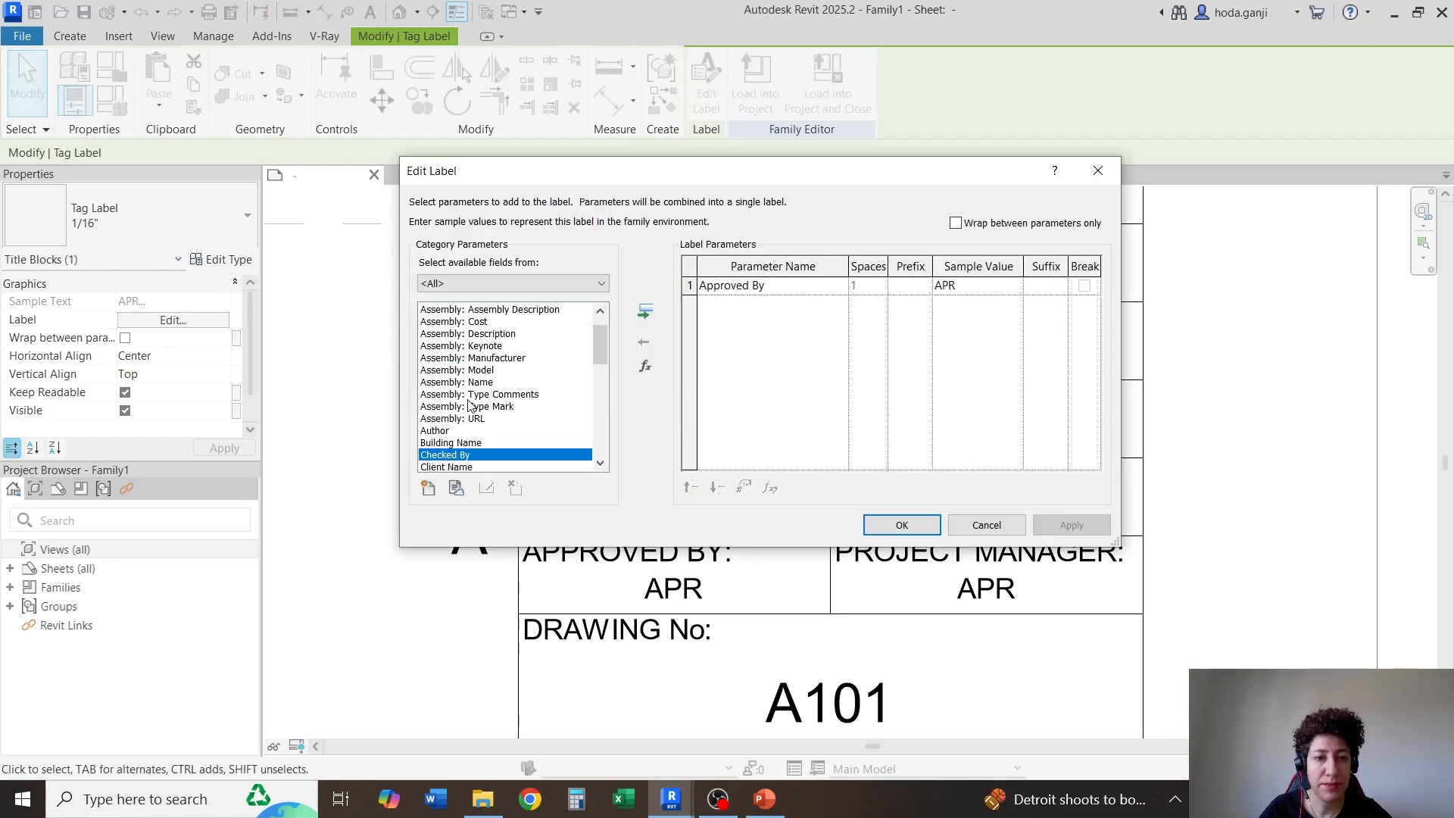
left_click(644, 312)
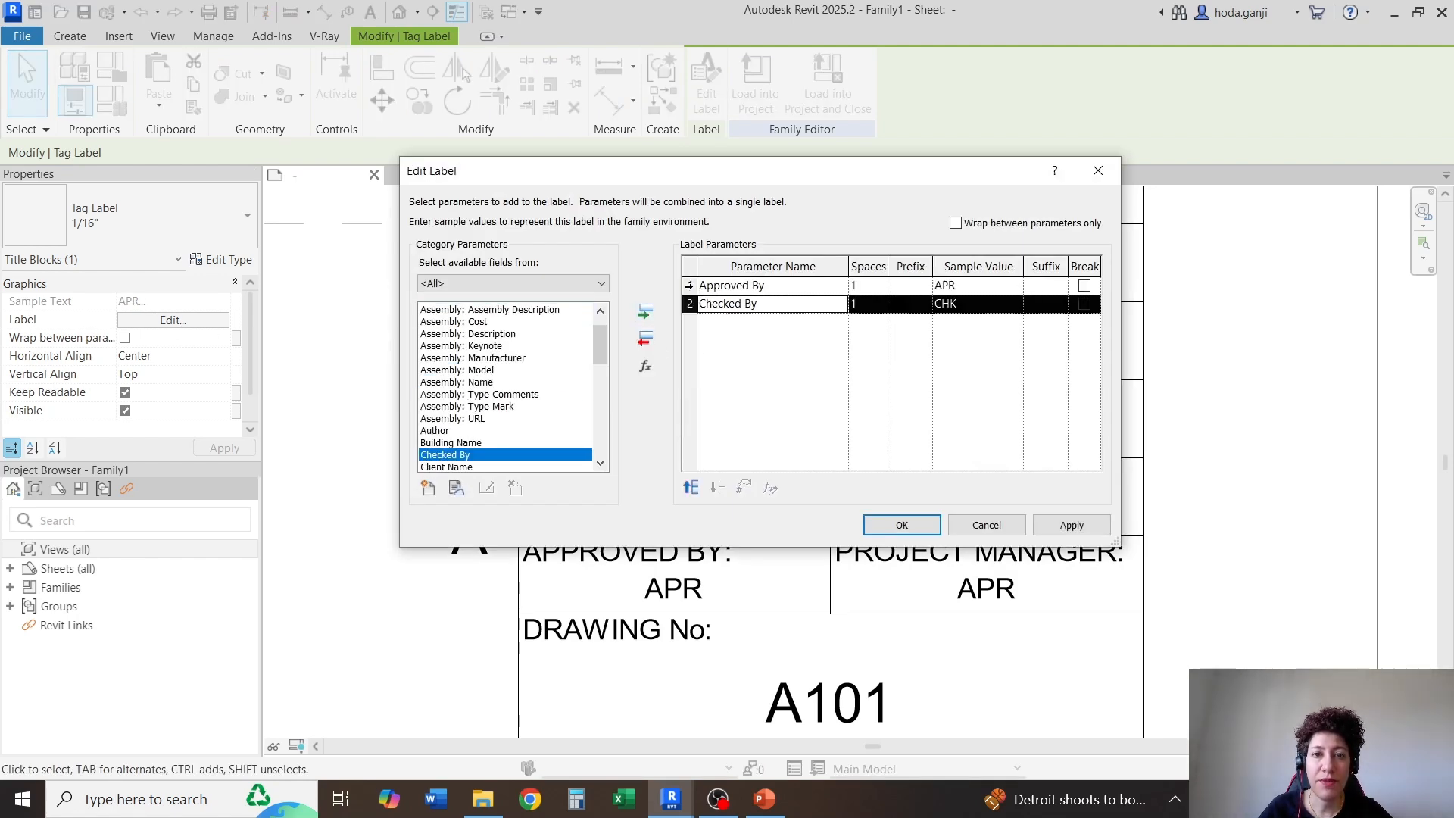
left_click(772, 285)
left_click(645, 338)
left_click(897, 528)
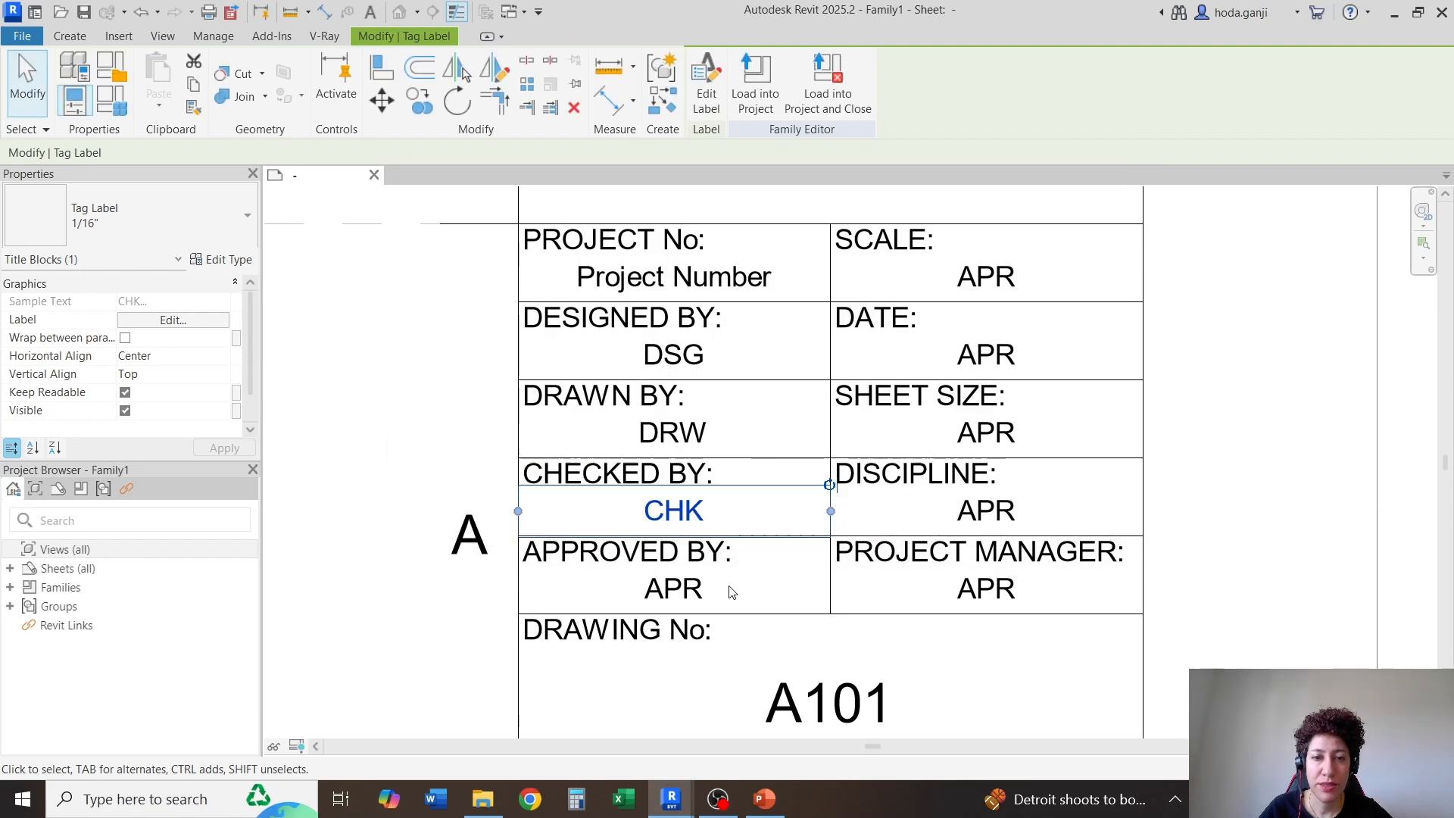
Replace the Approved By parameter with Scale in the label under "SCALE:"
left_click(1019, 274)
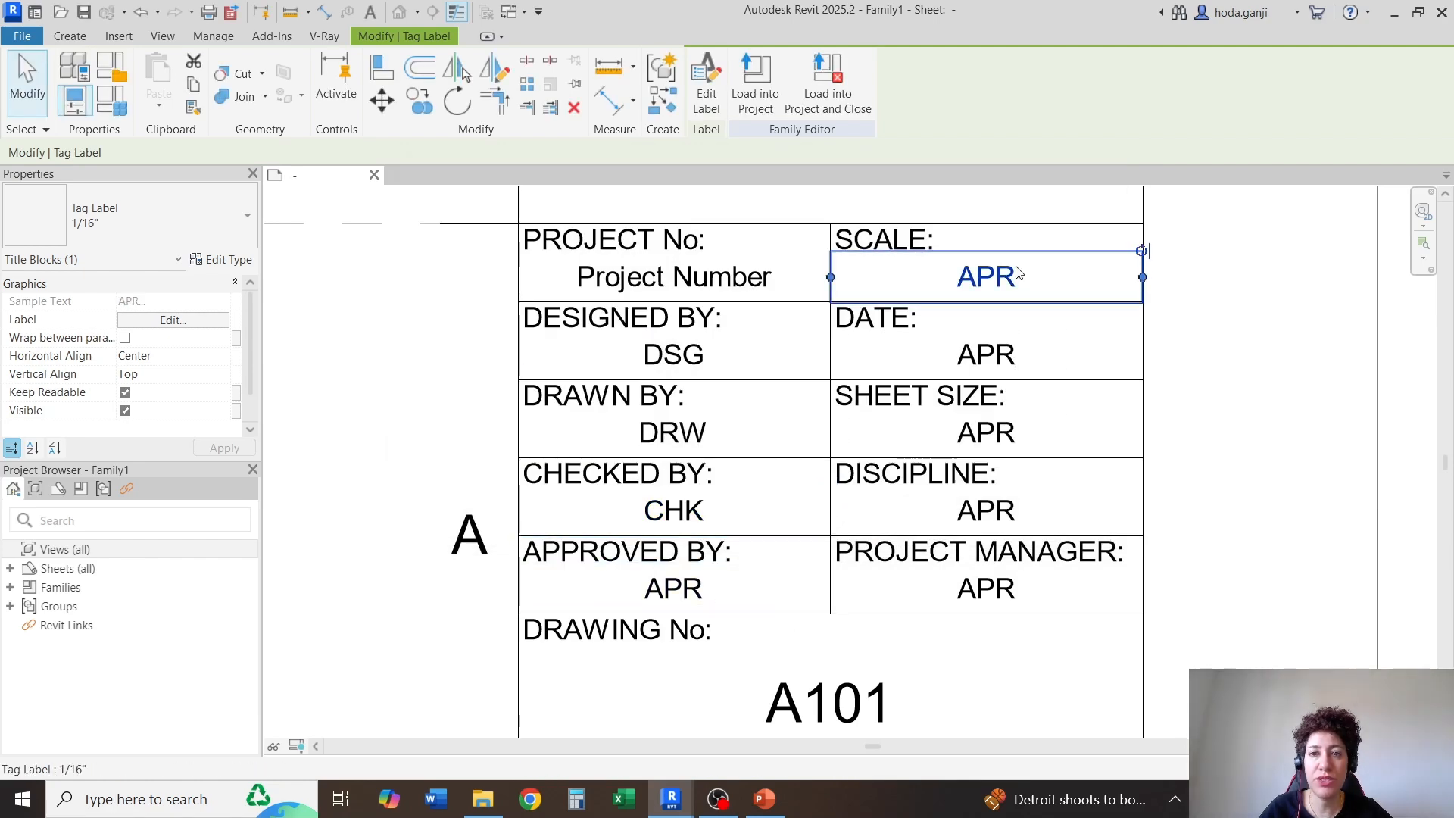
left_click(209, 320)
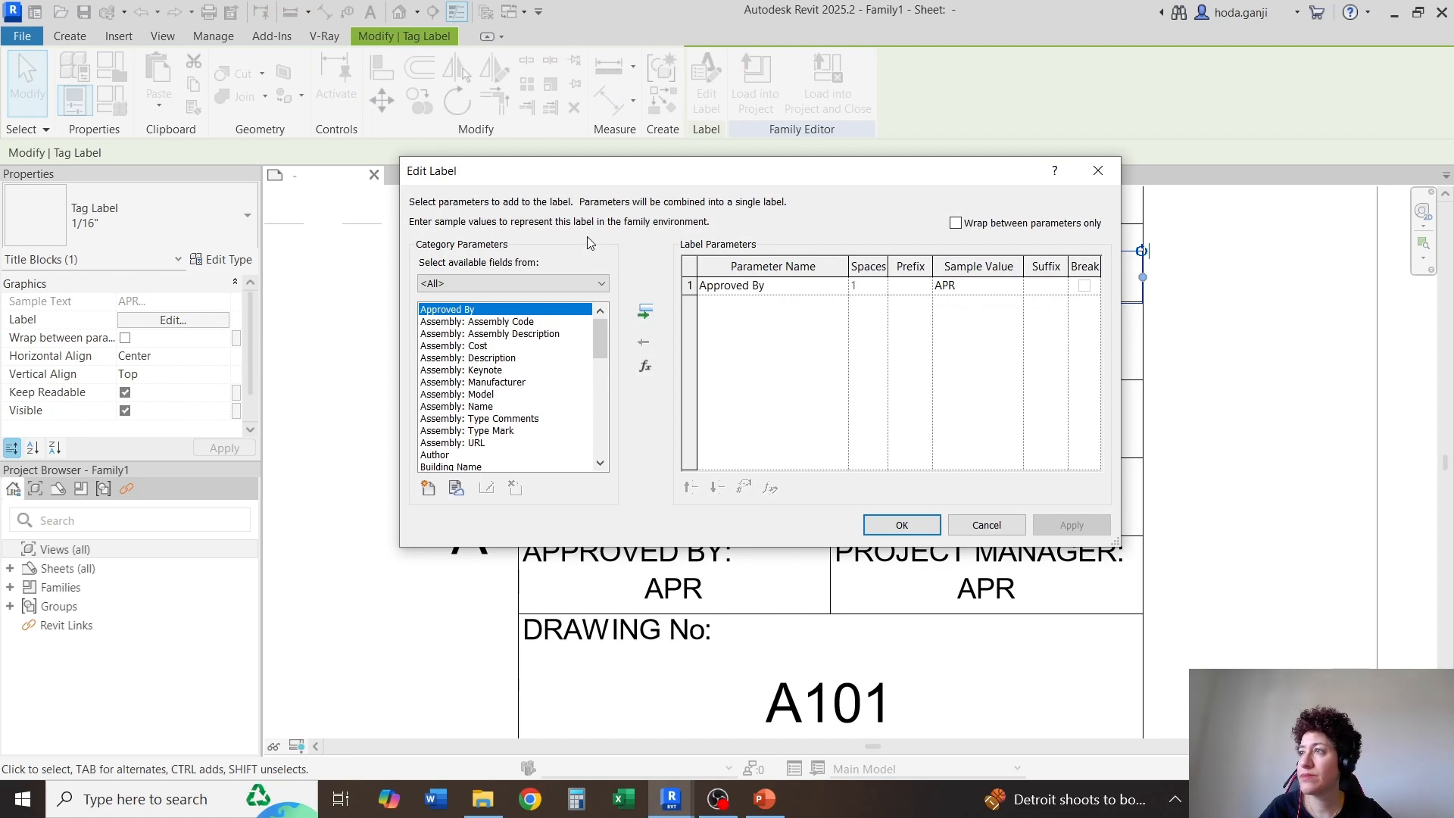
key("s")
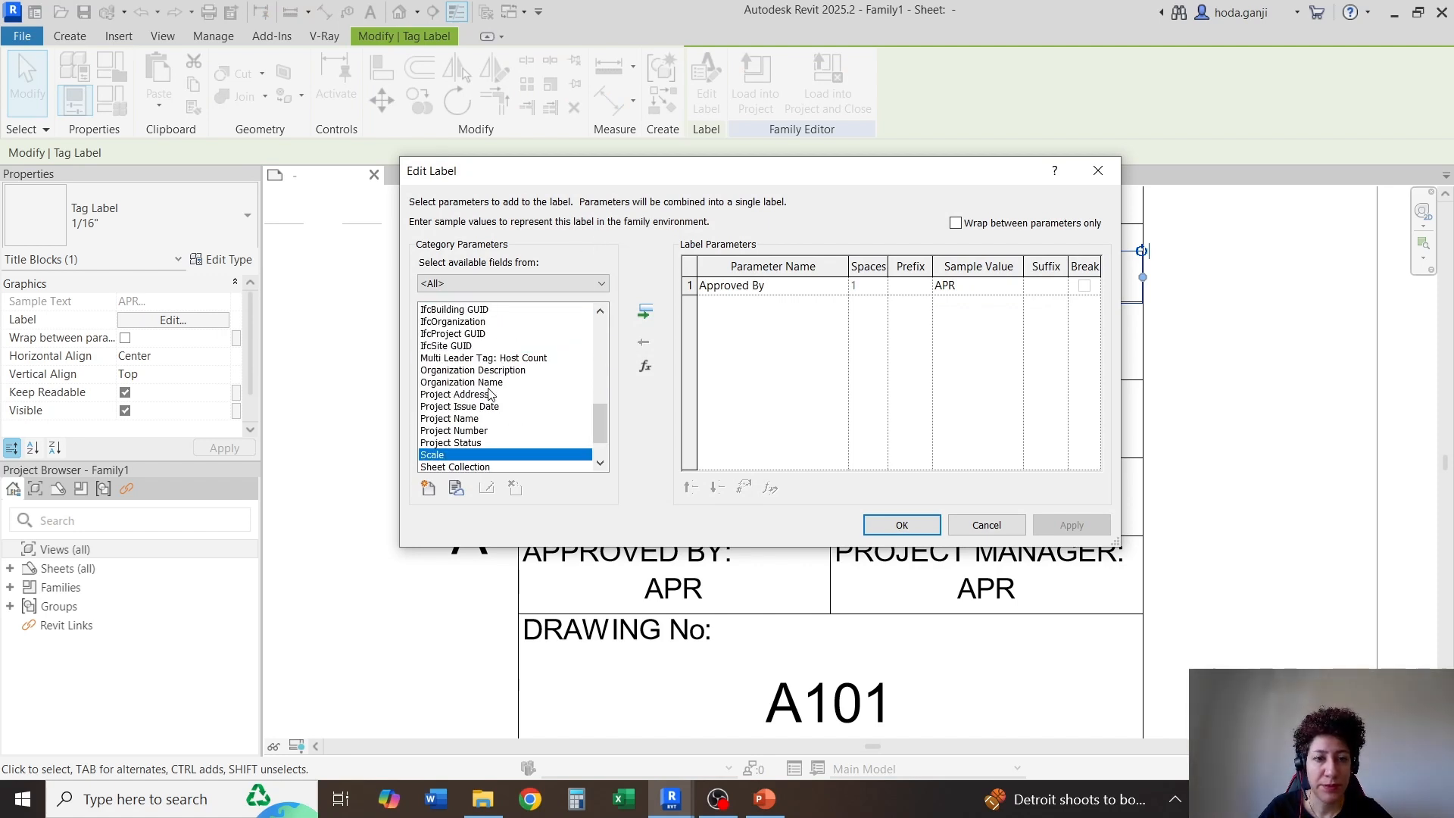
scroll(489, 393, "down", 1)
left_click(646, 313)
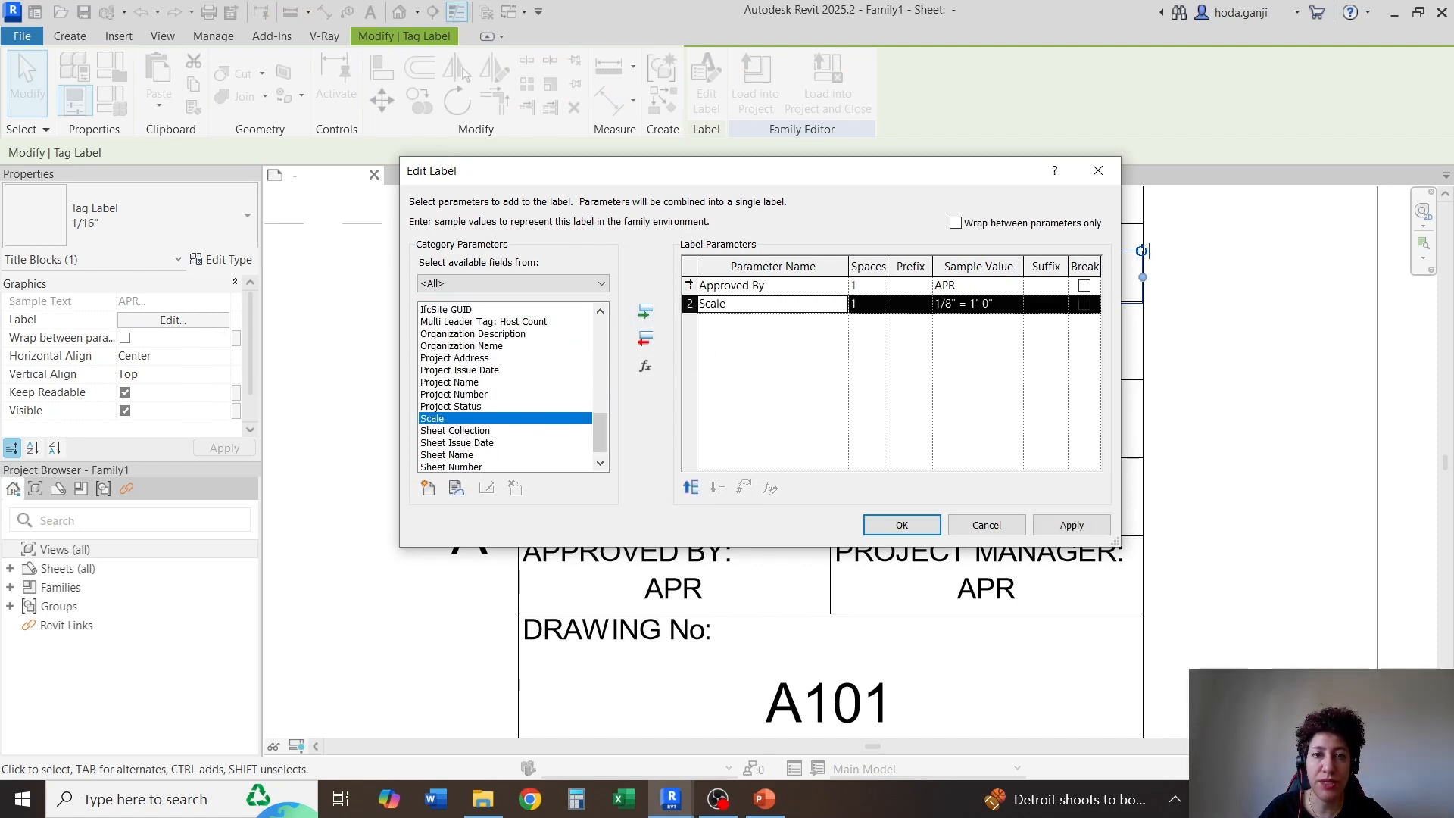
key("Up")
left_click(646, 342)
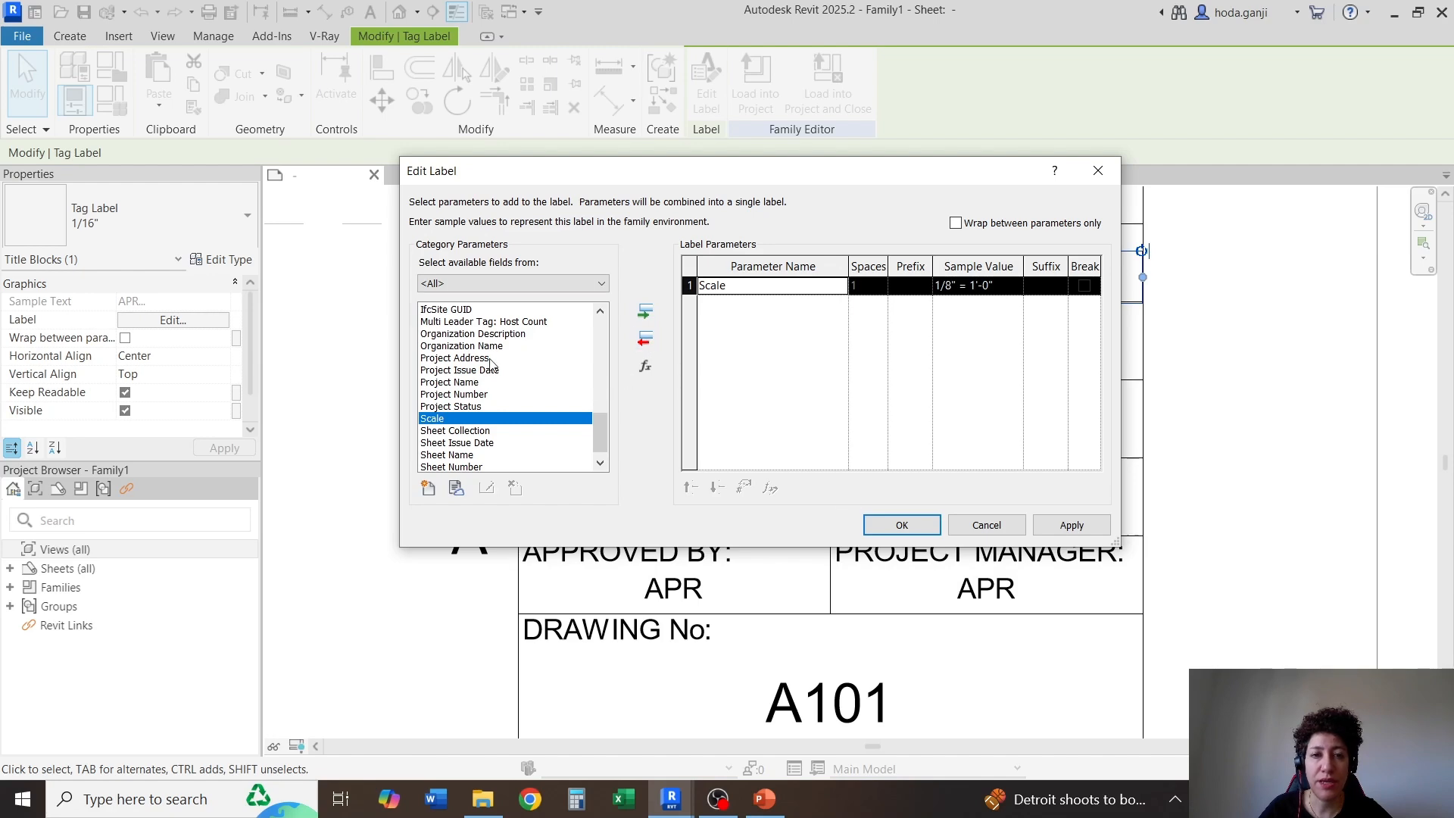
left_click(898, 517)
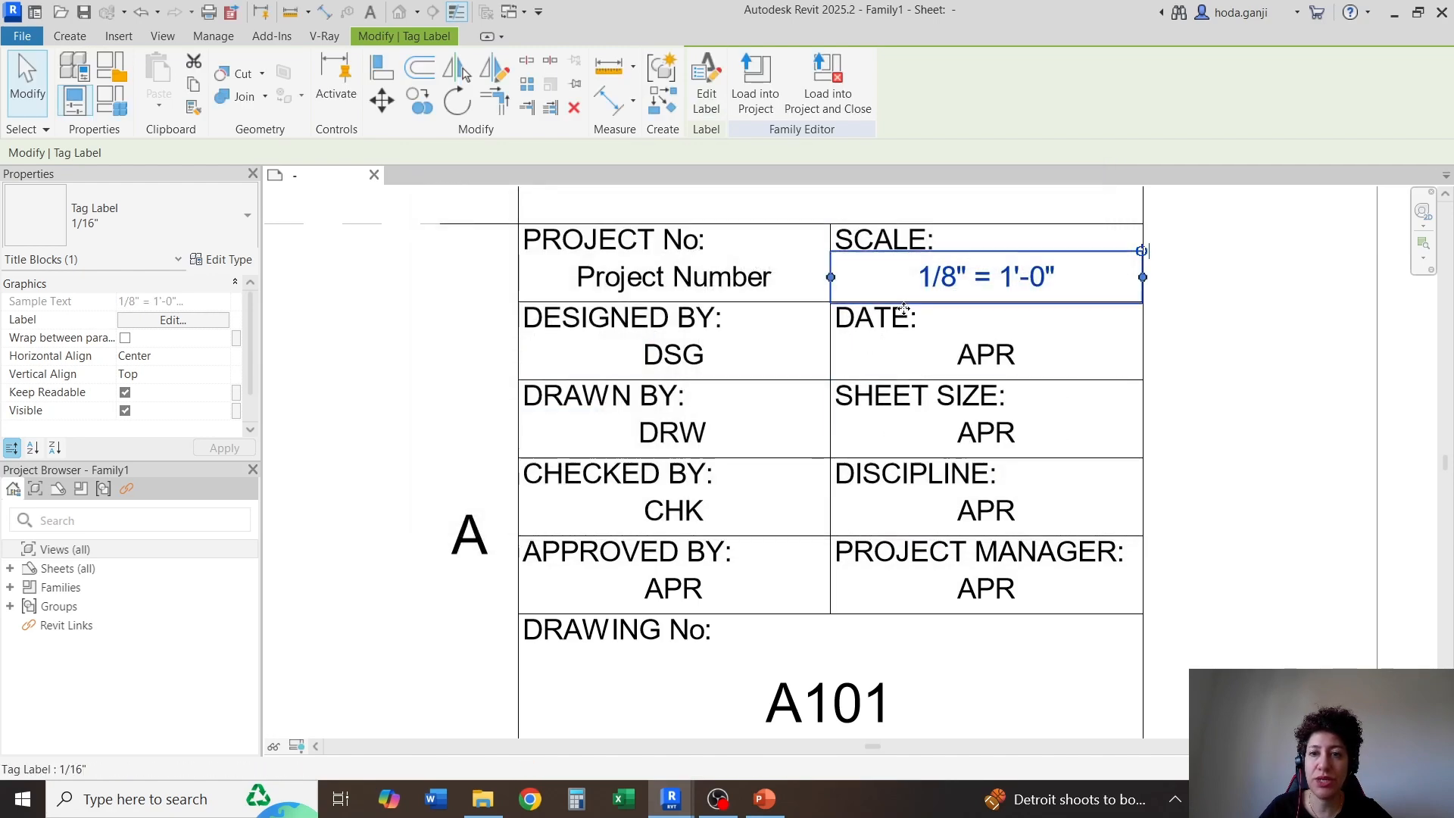
Replace the Approved By parameter with Date/Time Stamp in the label under "DATE:"
left_click(1004, 348)
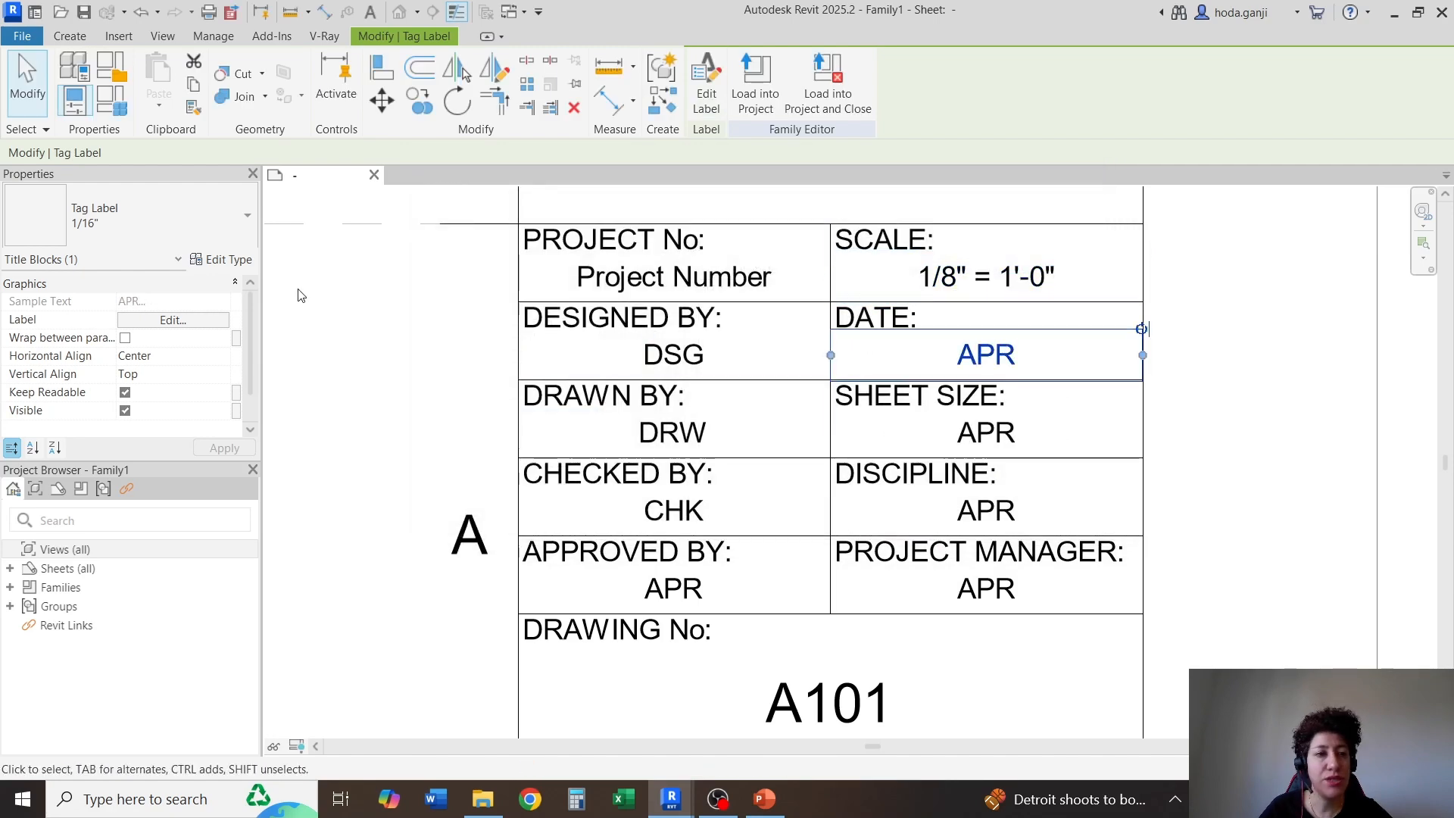
left_click(191, 320)
scroll(507, 370, "up", 1)
key("d")
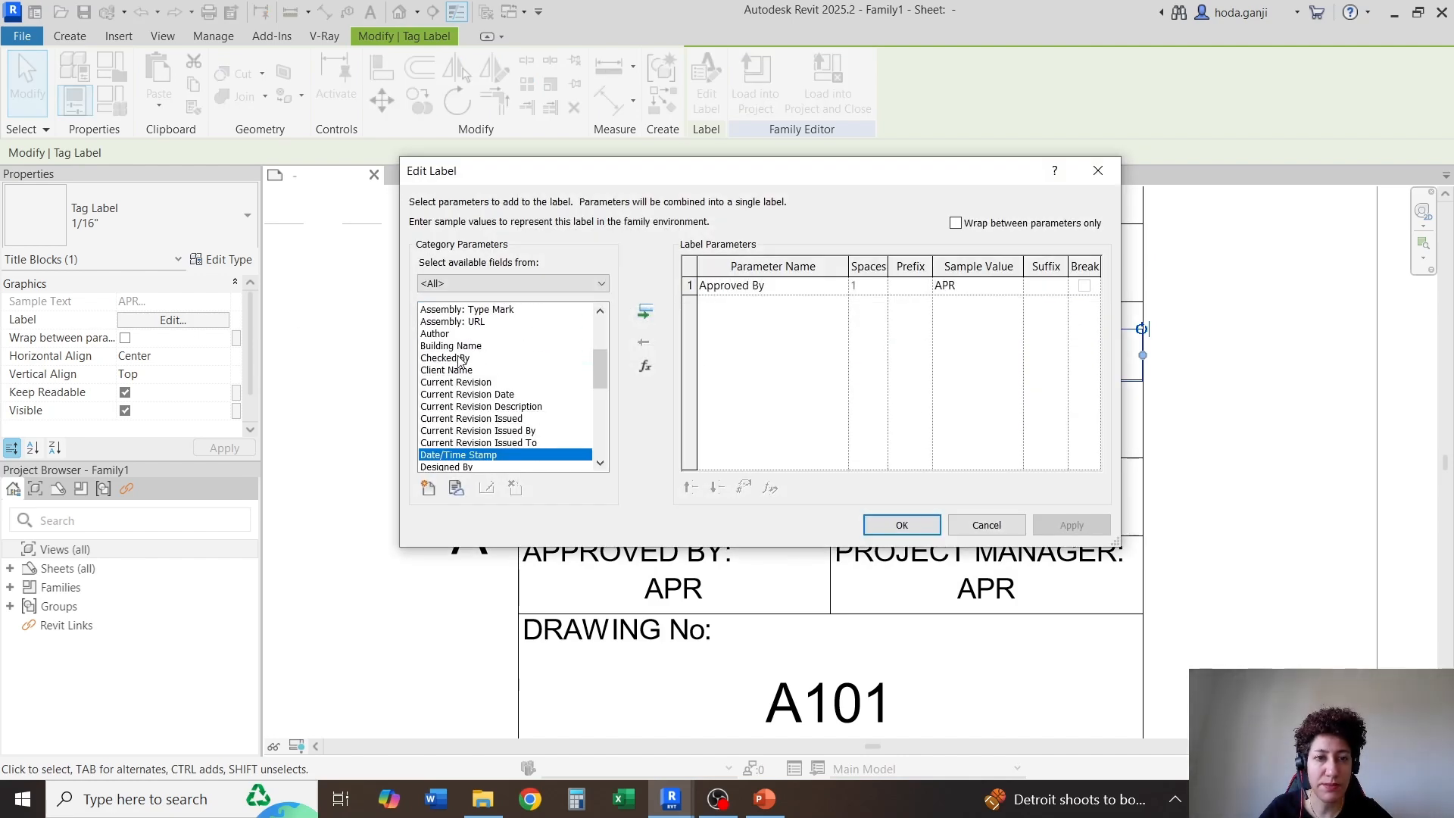
left_click(645, 310)
left_click(690, 286)
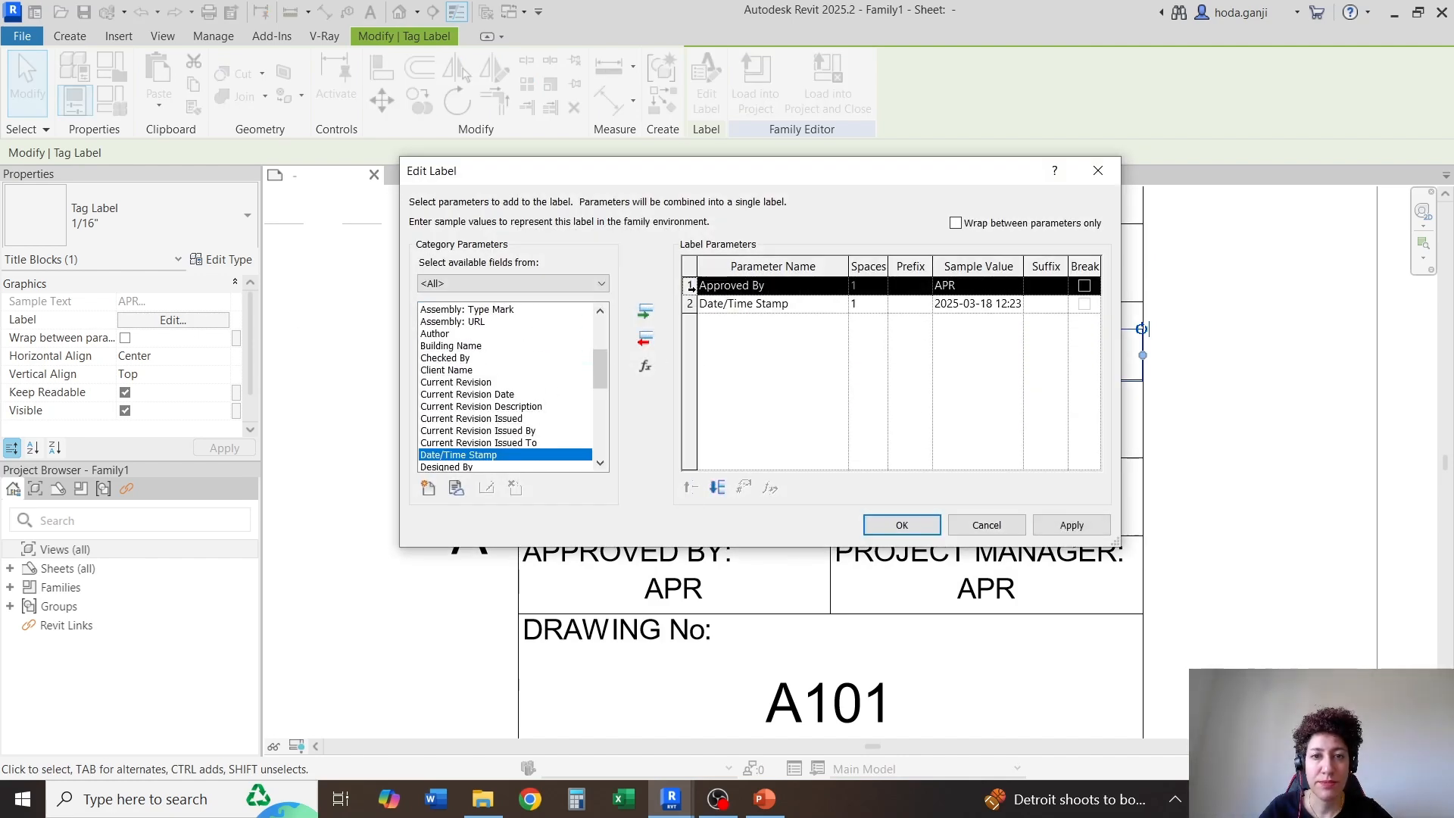
left_click(645, 343)
left_click(901, 525)
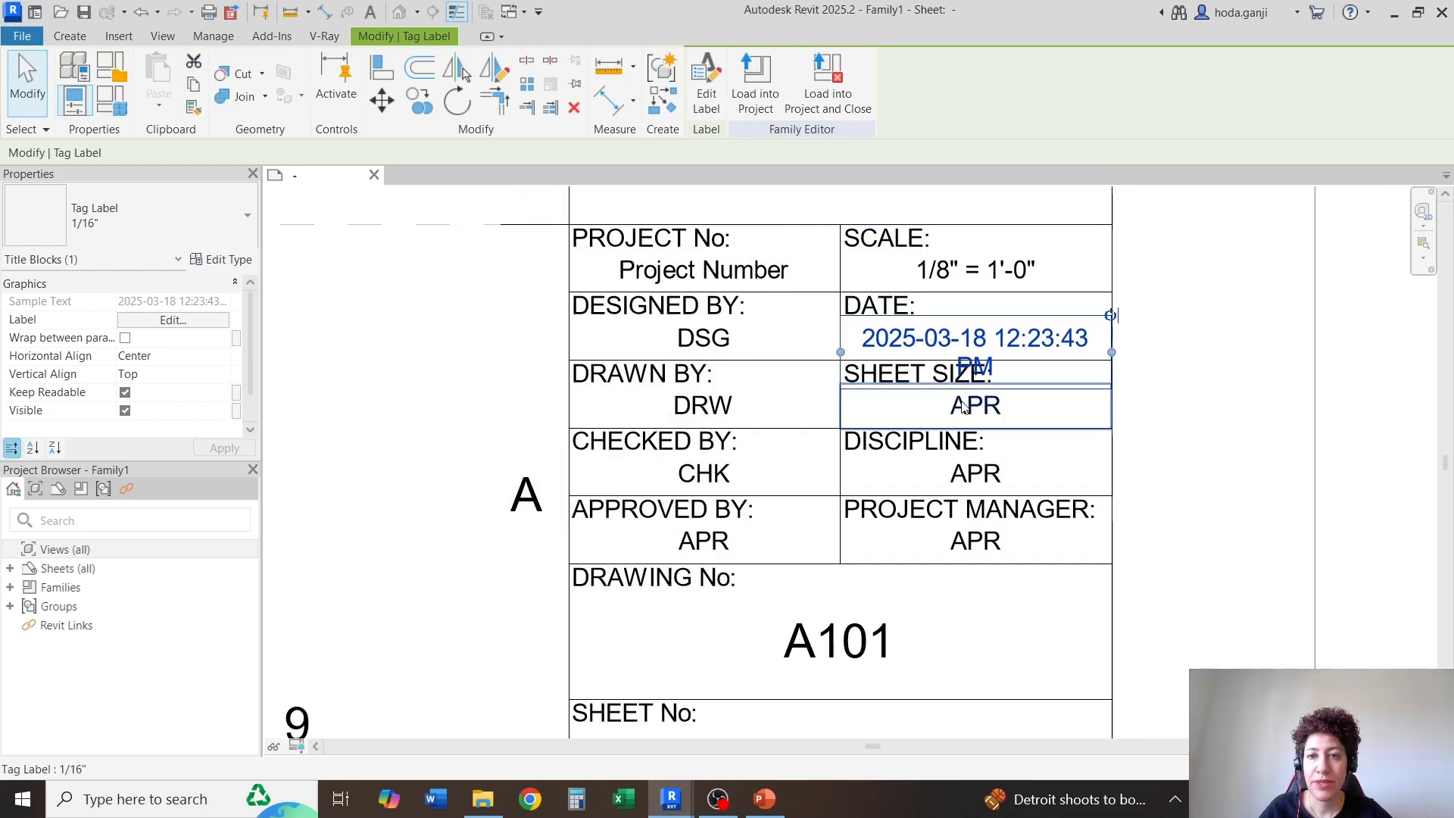
scroll(1058, 327, "up", 2)
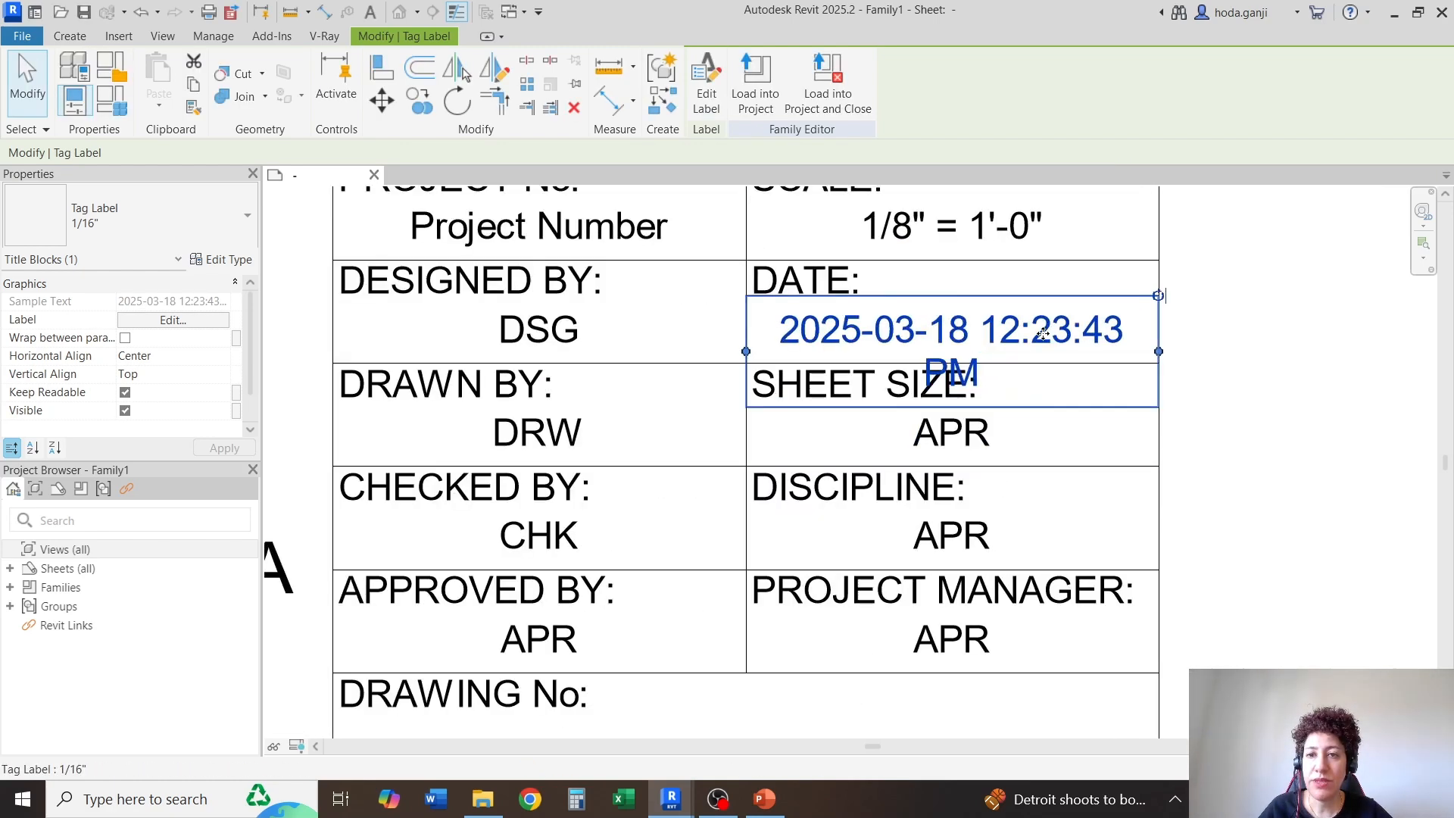
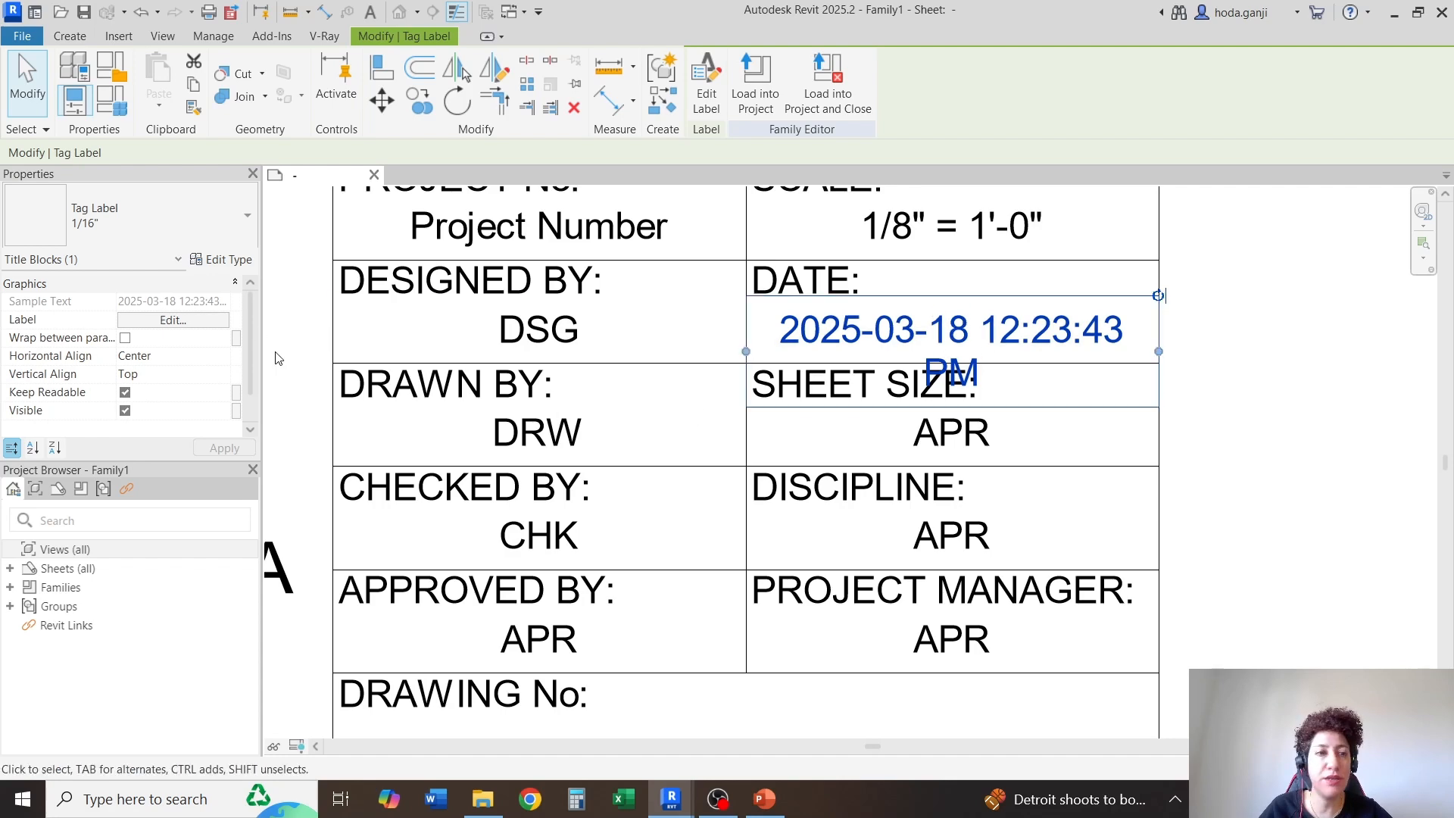
Set the sample value of the label under "DATE:" to 2025-03-18
left_click(173, 320)
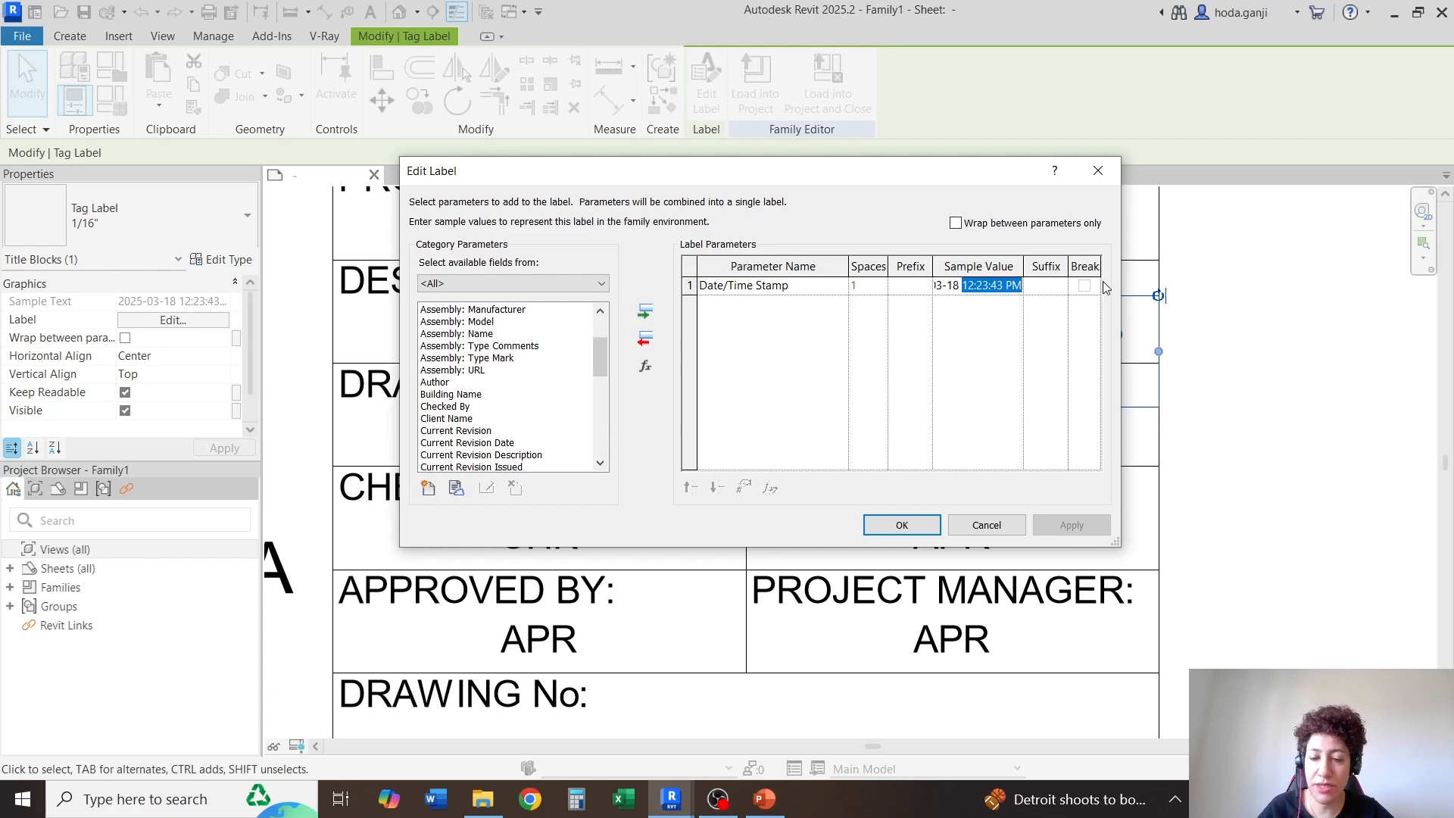
left_click(902, 525)
left_click(1283, 503)
scroll(1015, 231, "down", 1)
Delete the Approved By label from the "SHEET SIZE:" cell
left_click(967, 409)
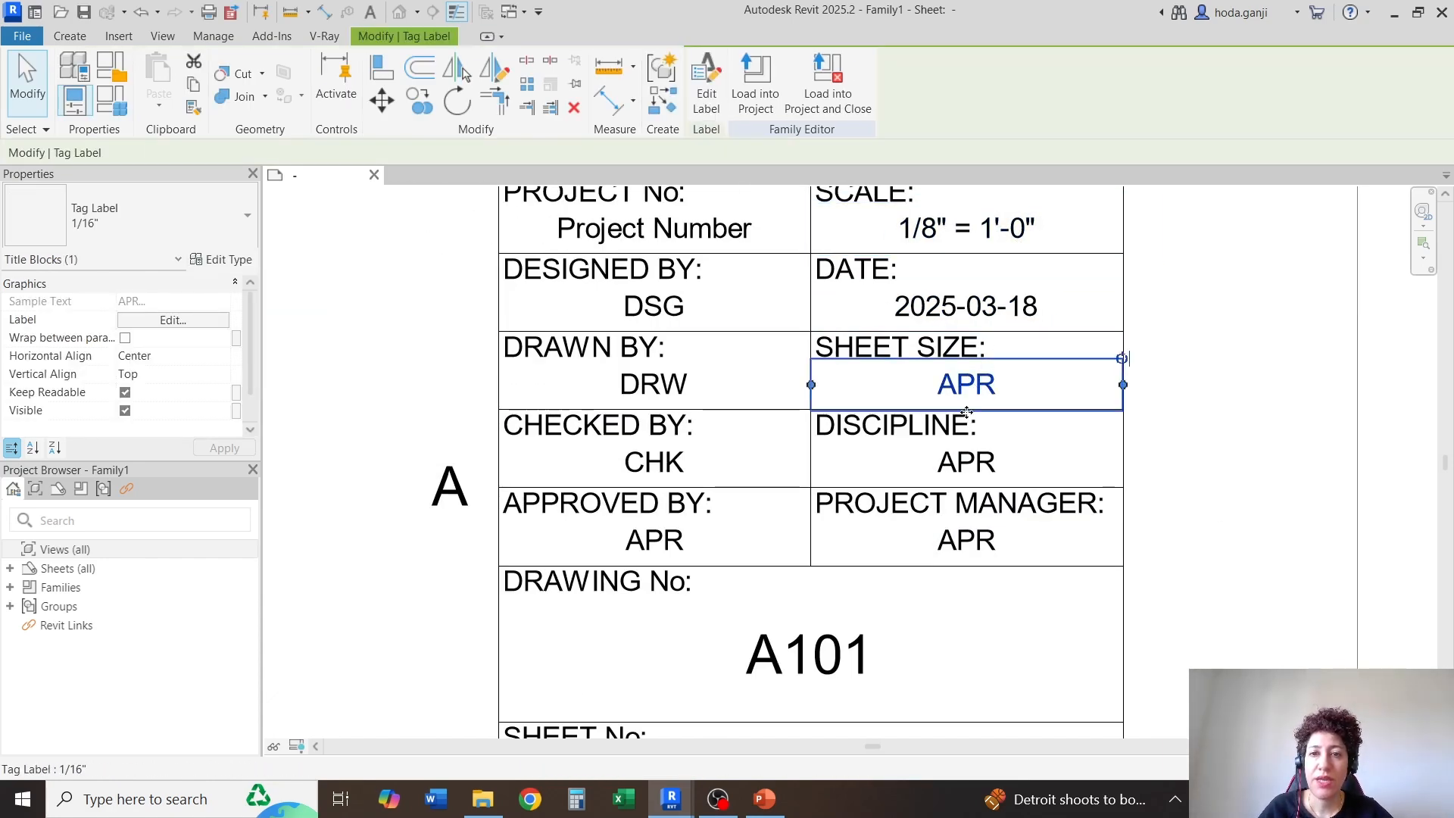
scroll(1019, 392, "up", 1)
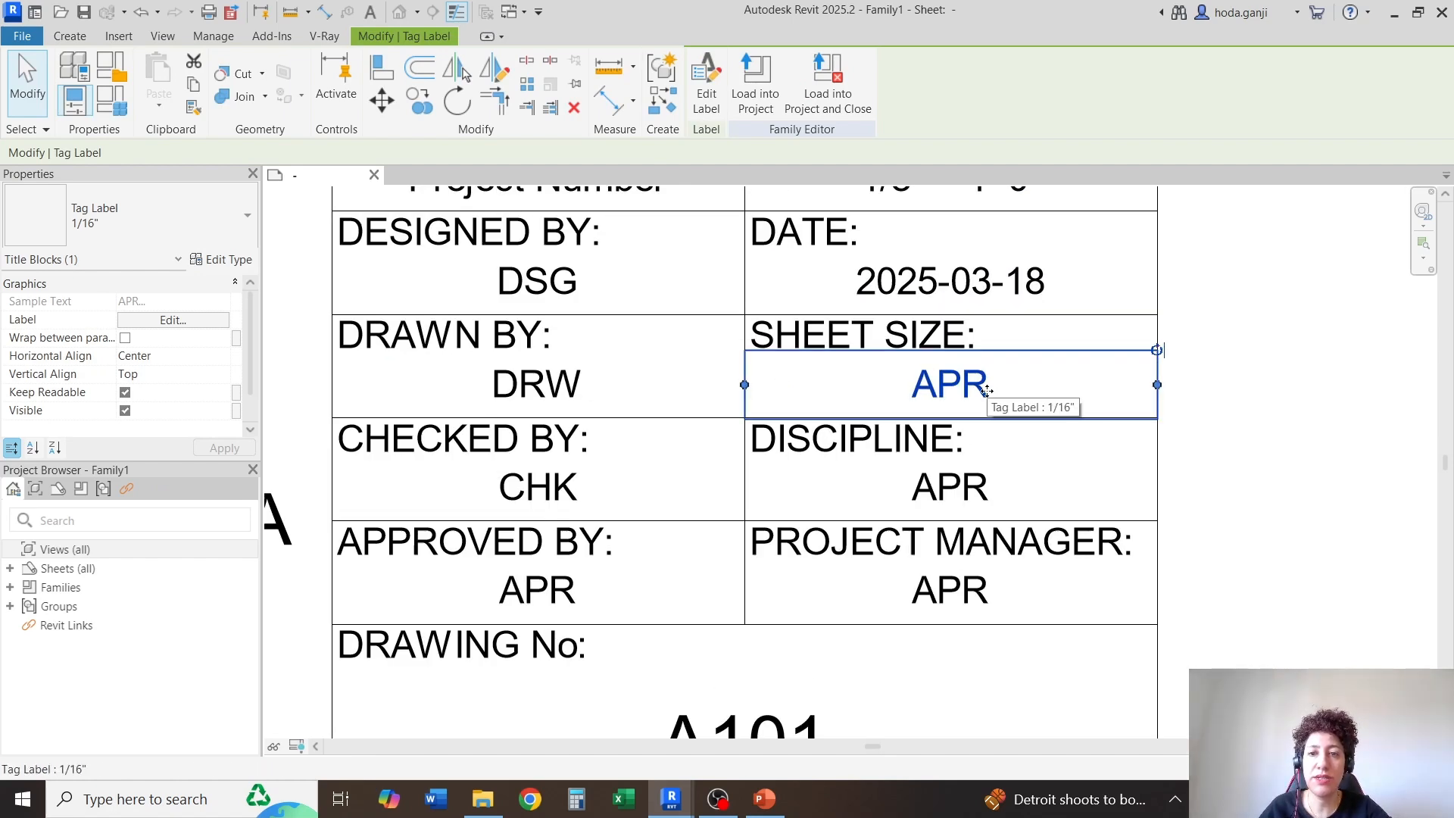
key("Delete")
scroll(1000, 328, "down", 1)
scroll(968, 421, "up", 2)
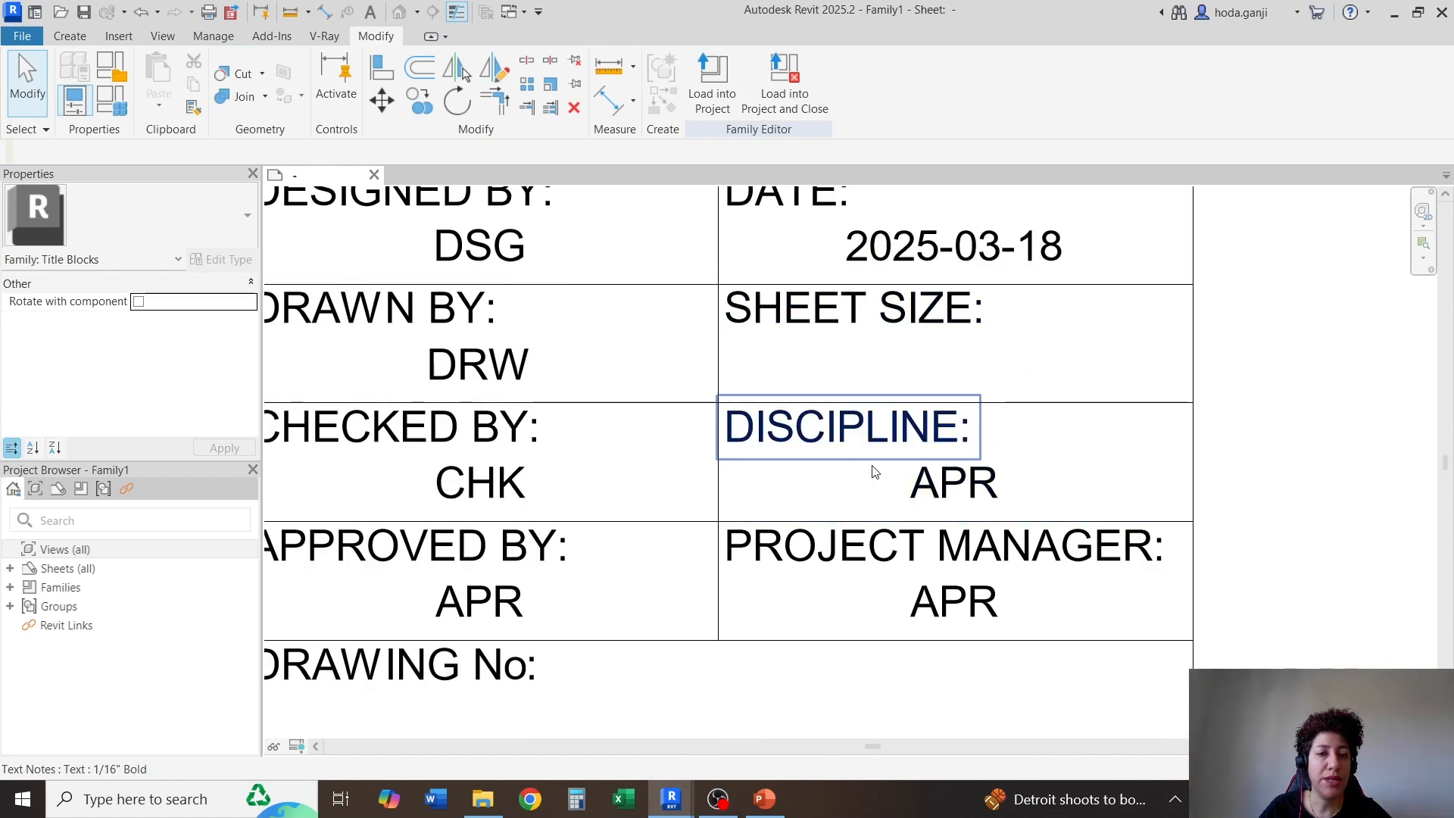
scroll(871, 468, "down", 1)
left_click(434, 387)
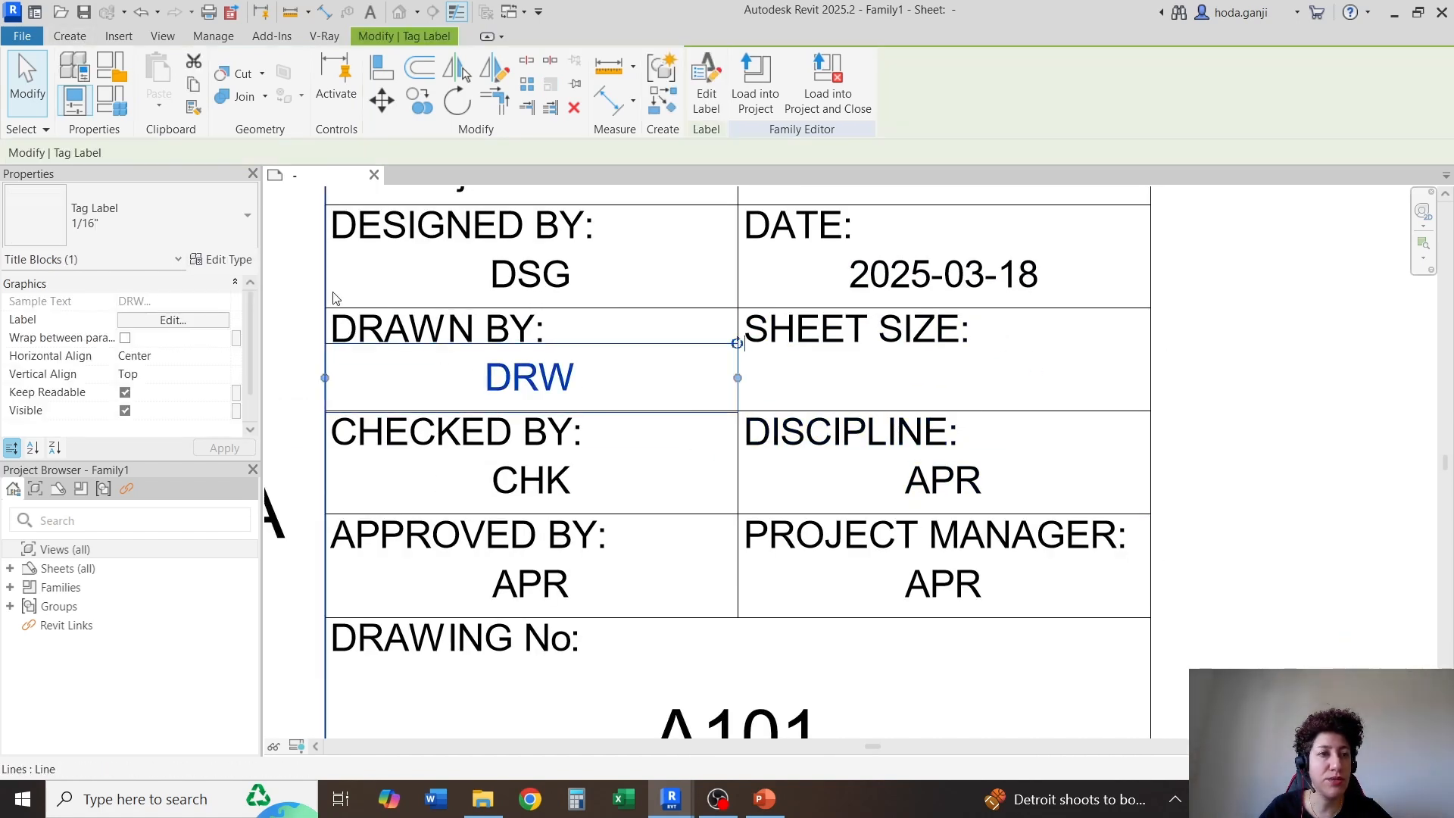
left_click(848, 393)
scroll(893, 357, "down", 1)
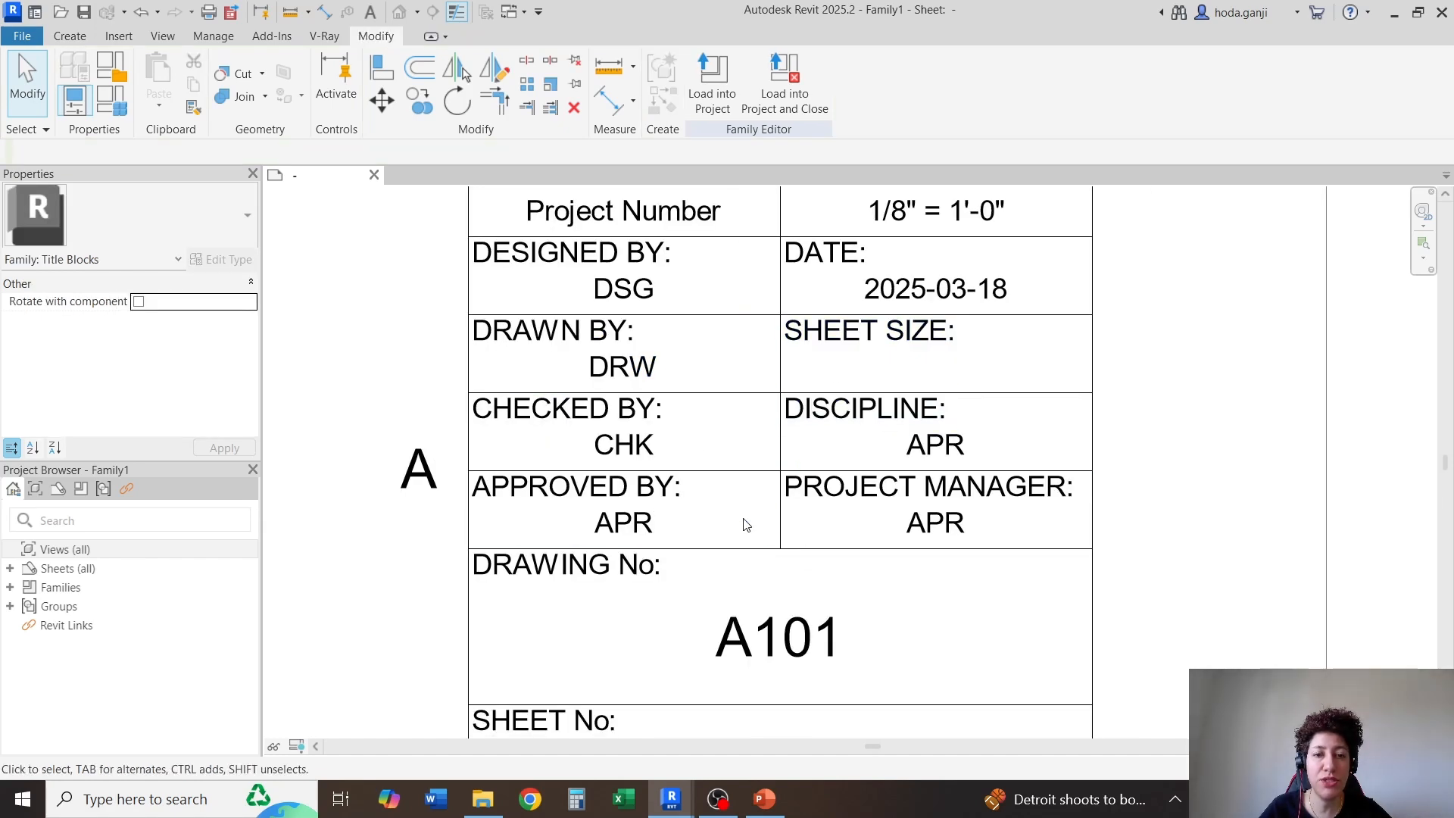
Start the Text tool and duplicate the 1/16" Bold text type as a new type named 1/16"
left_click(93, 36)
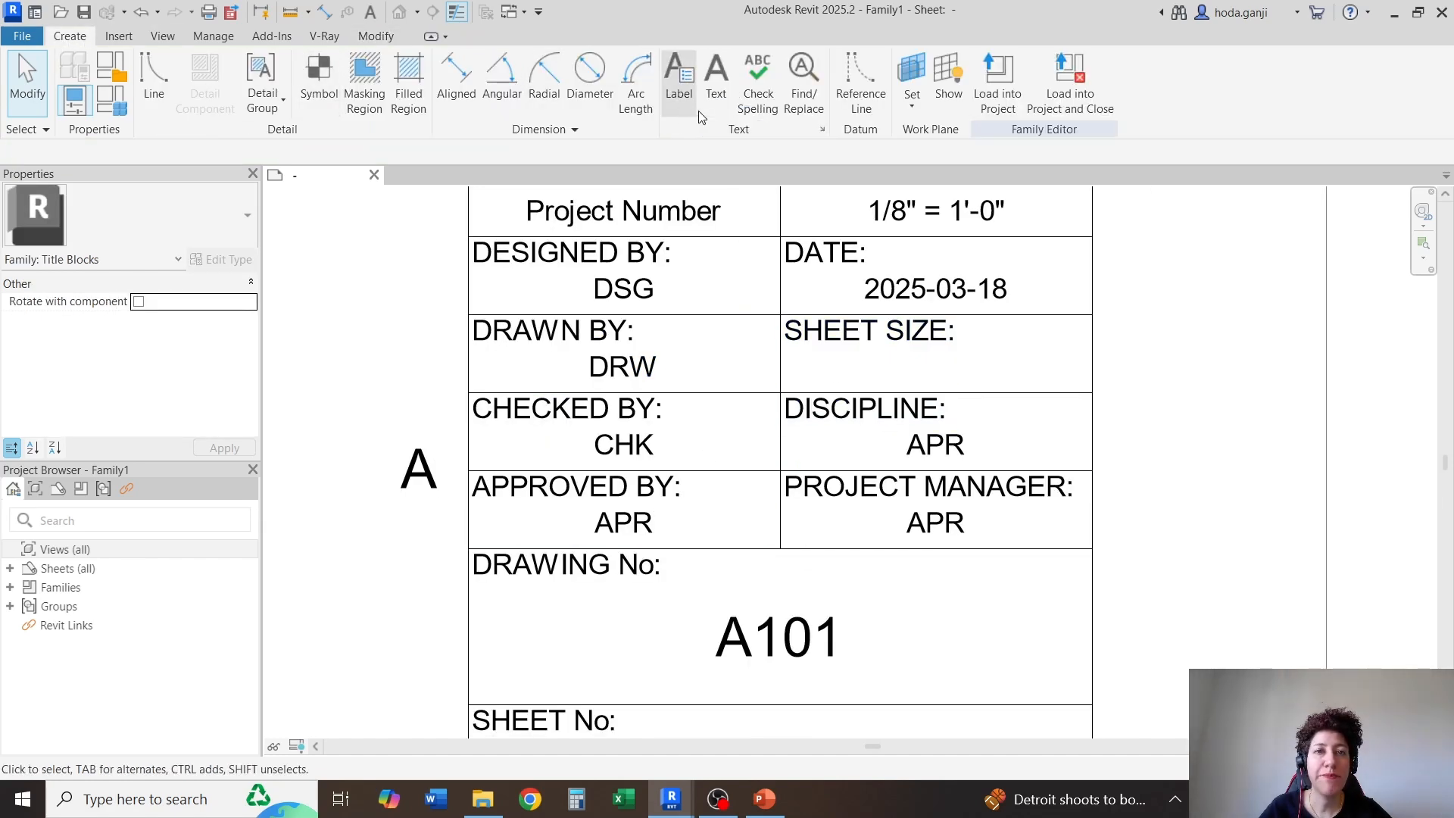
left_click(709, 77)
left_click(136, 222)
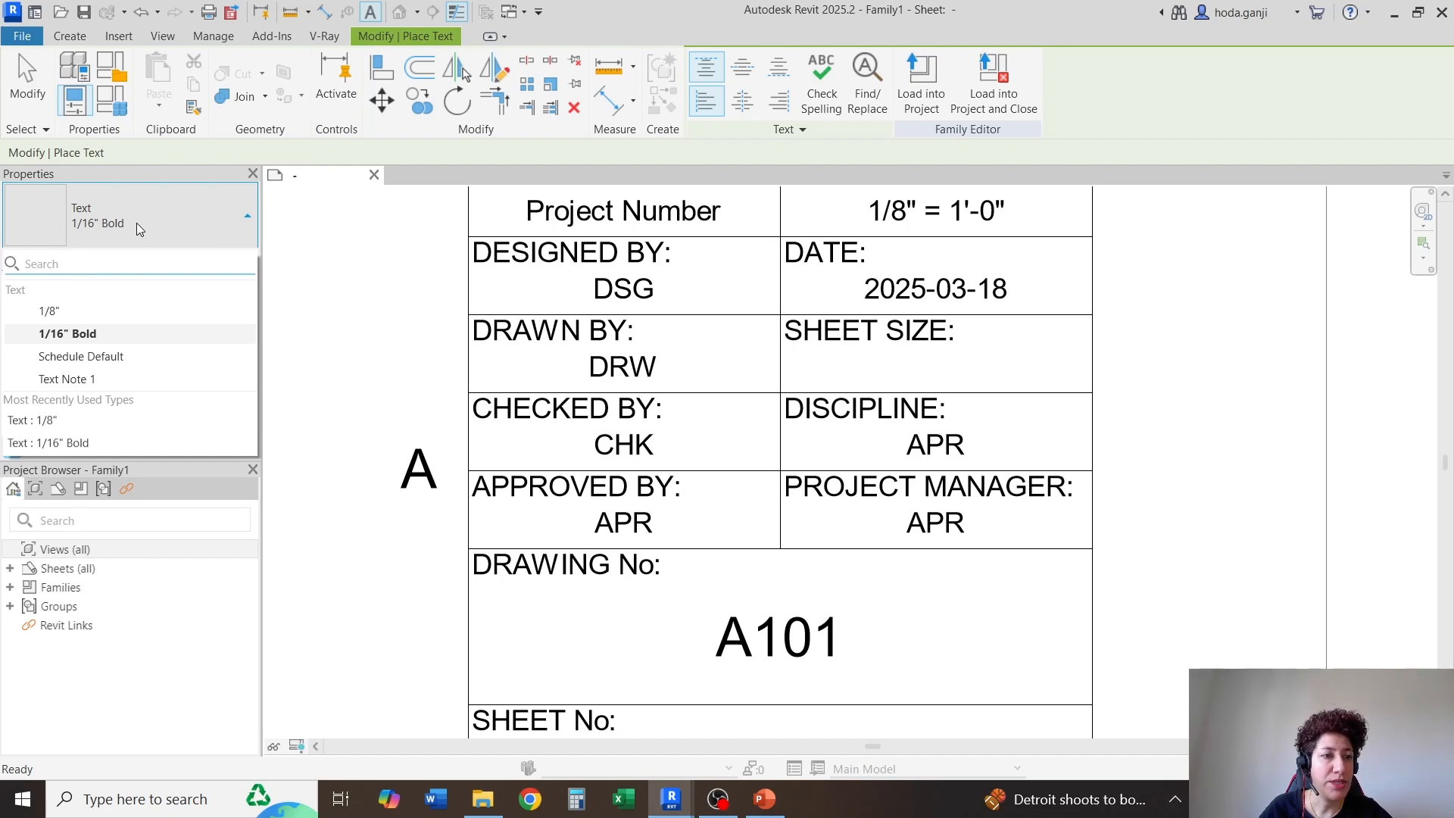
left_click(136, 223)
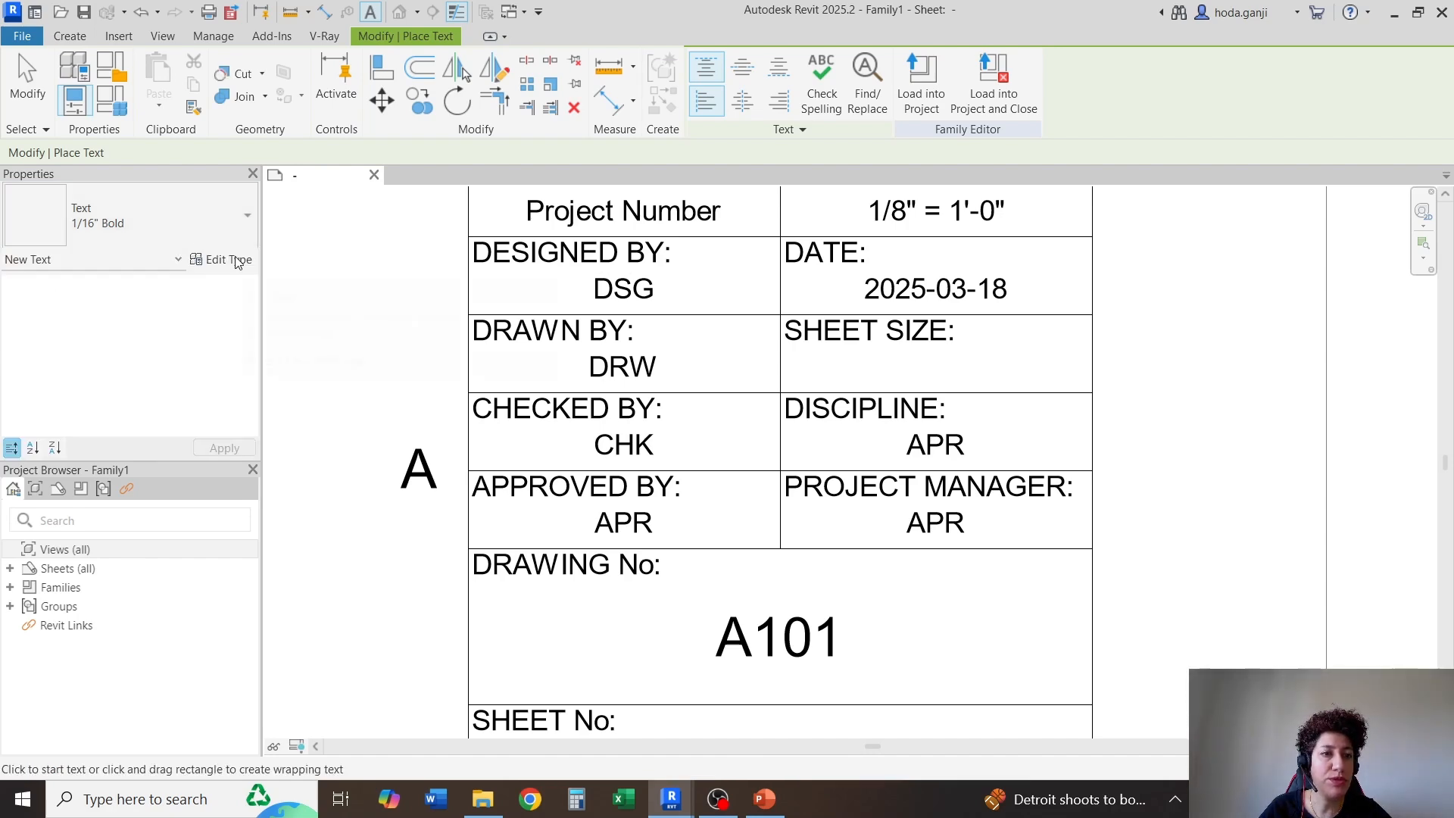
left_click(240, 260)
left_click(697, 152)
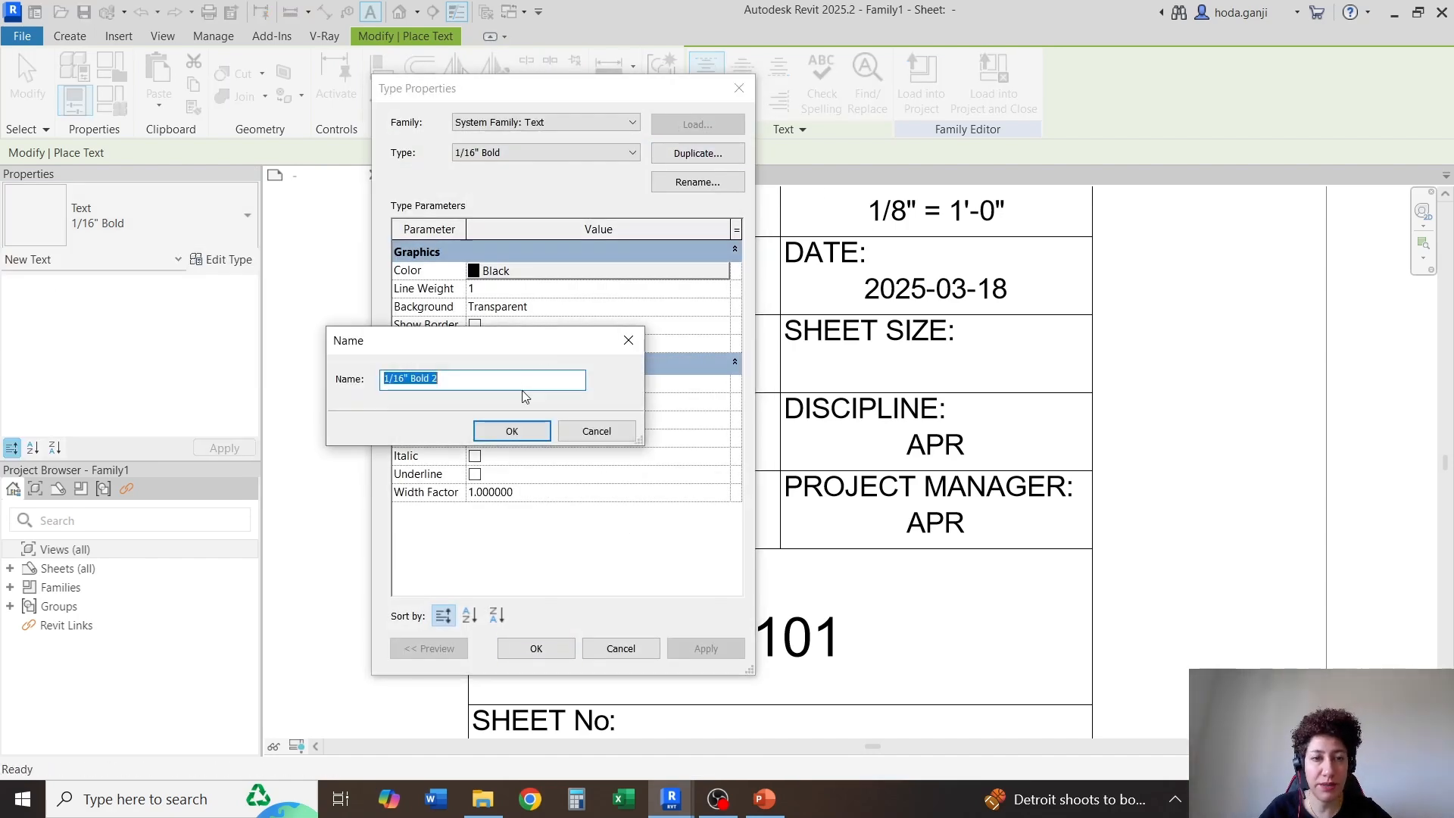
type("1/16")
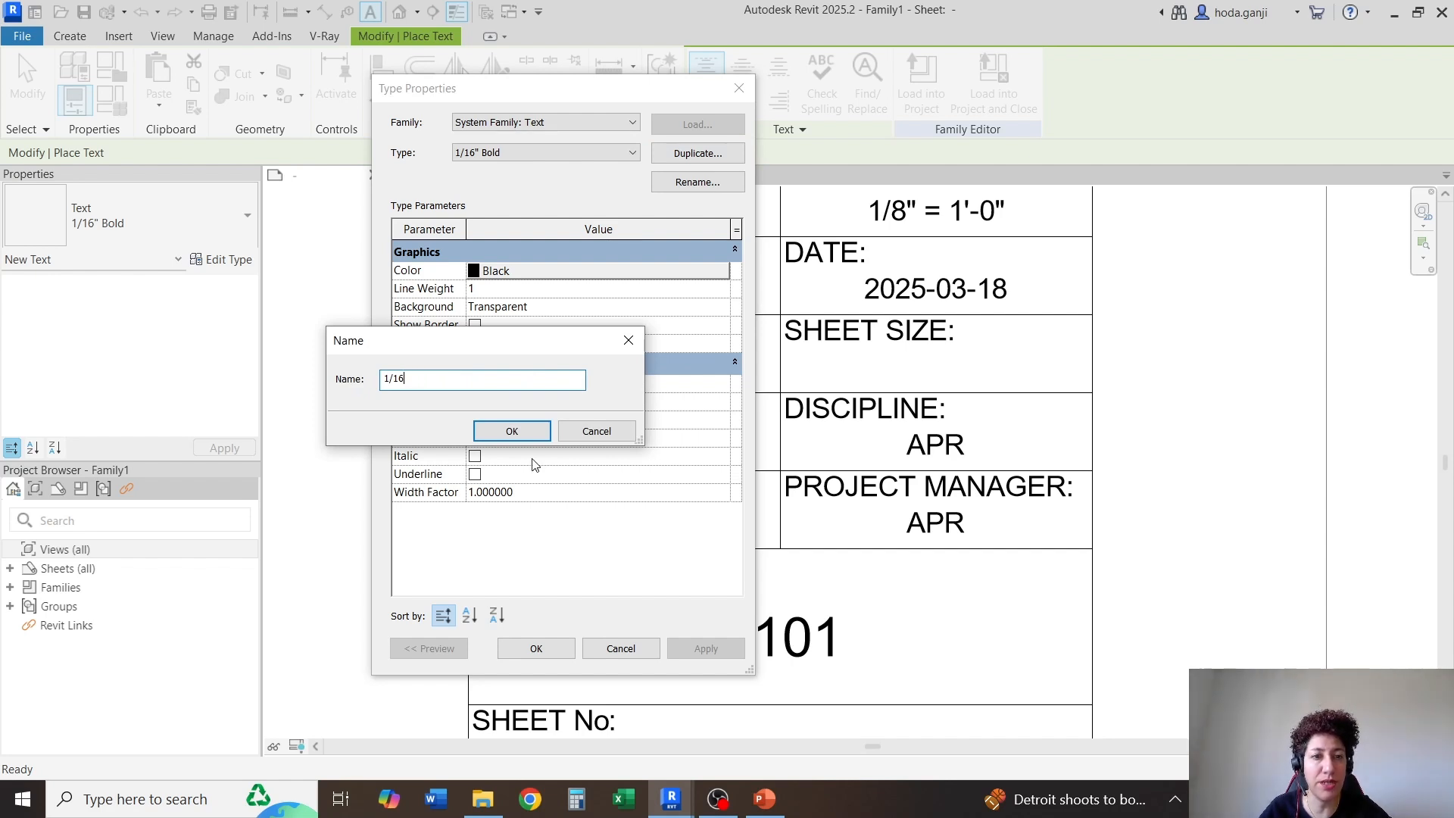
type("\"")
left_click(512, 431)
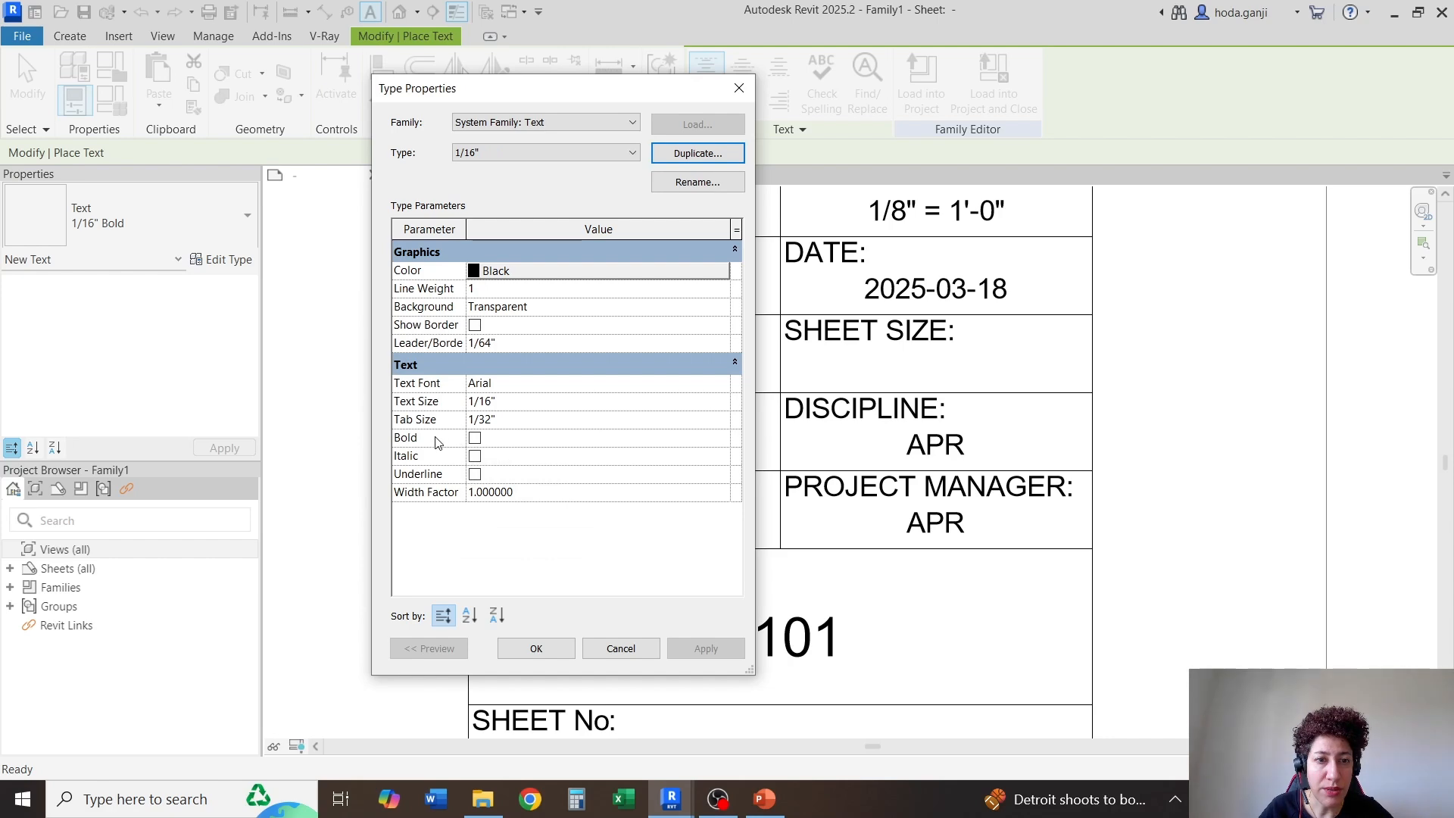
left_click(537, 649)
Place the text "ANSI C" in the cell under "SHEET SIZE:" using the 1/16" type
scroll(898, 352, "up", 2)
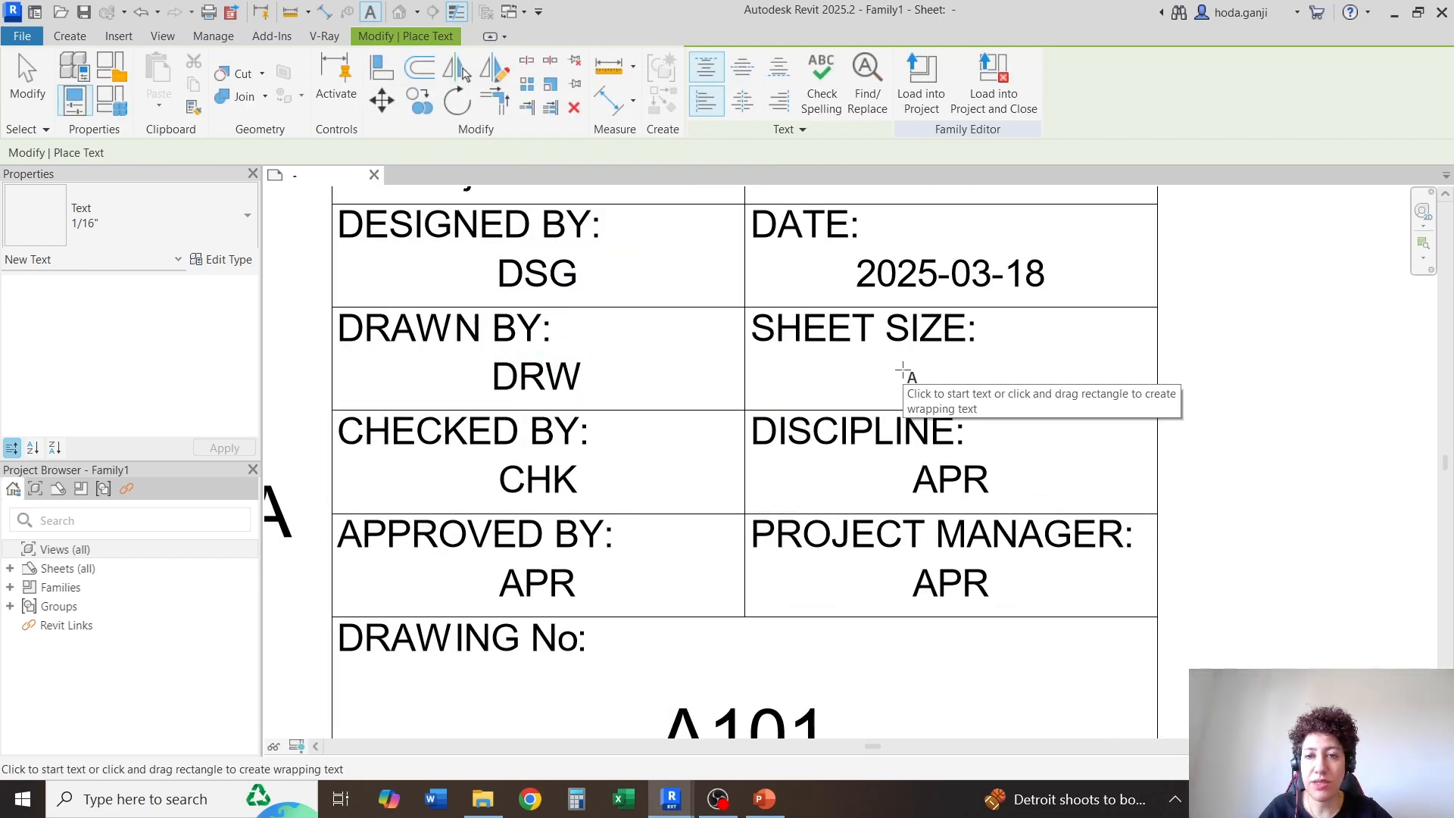
left_click(903, 369)
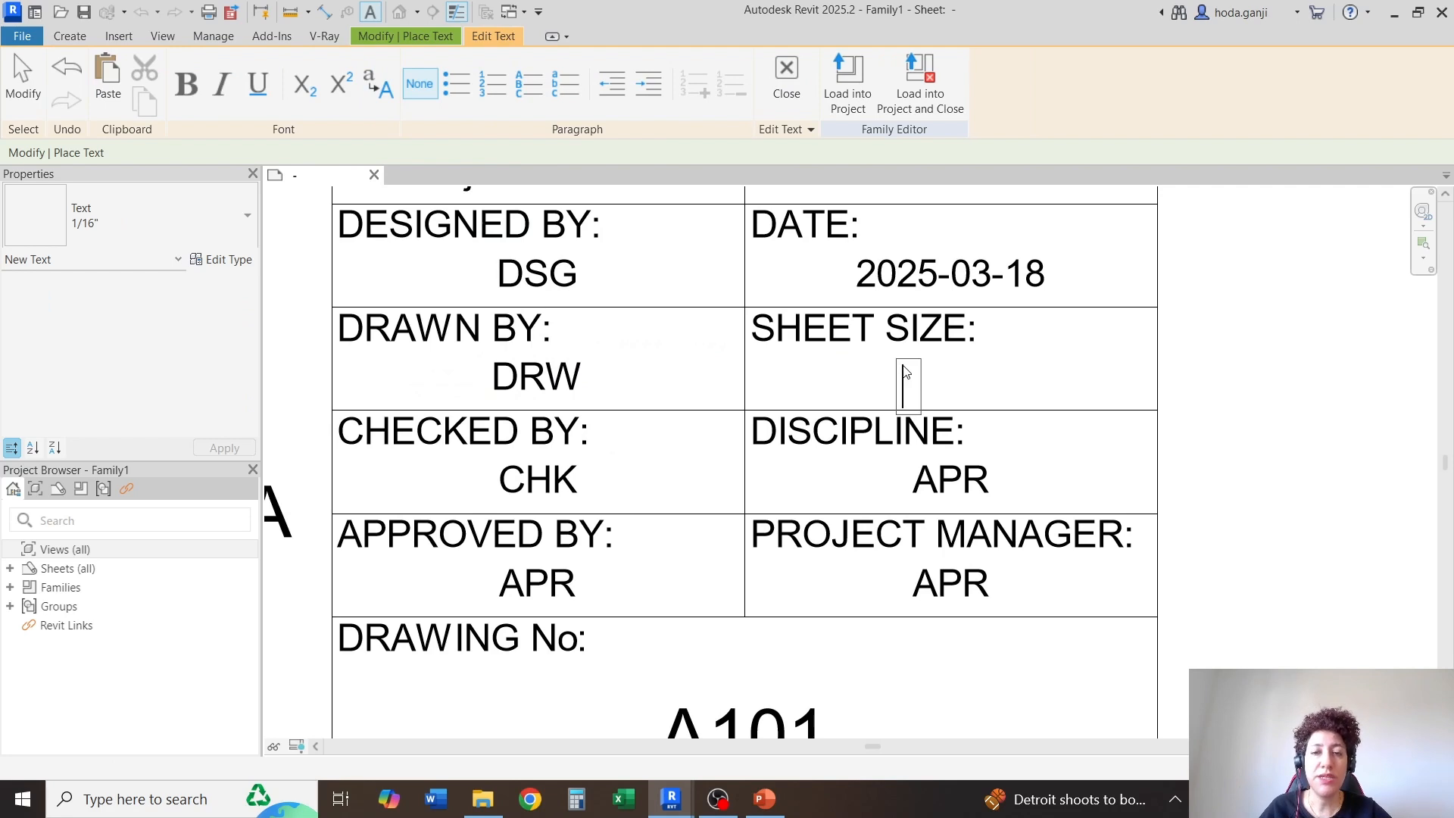
type("ANSI")
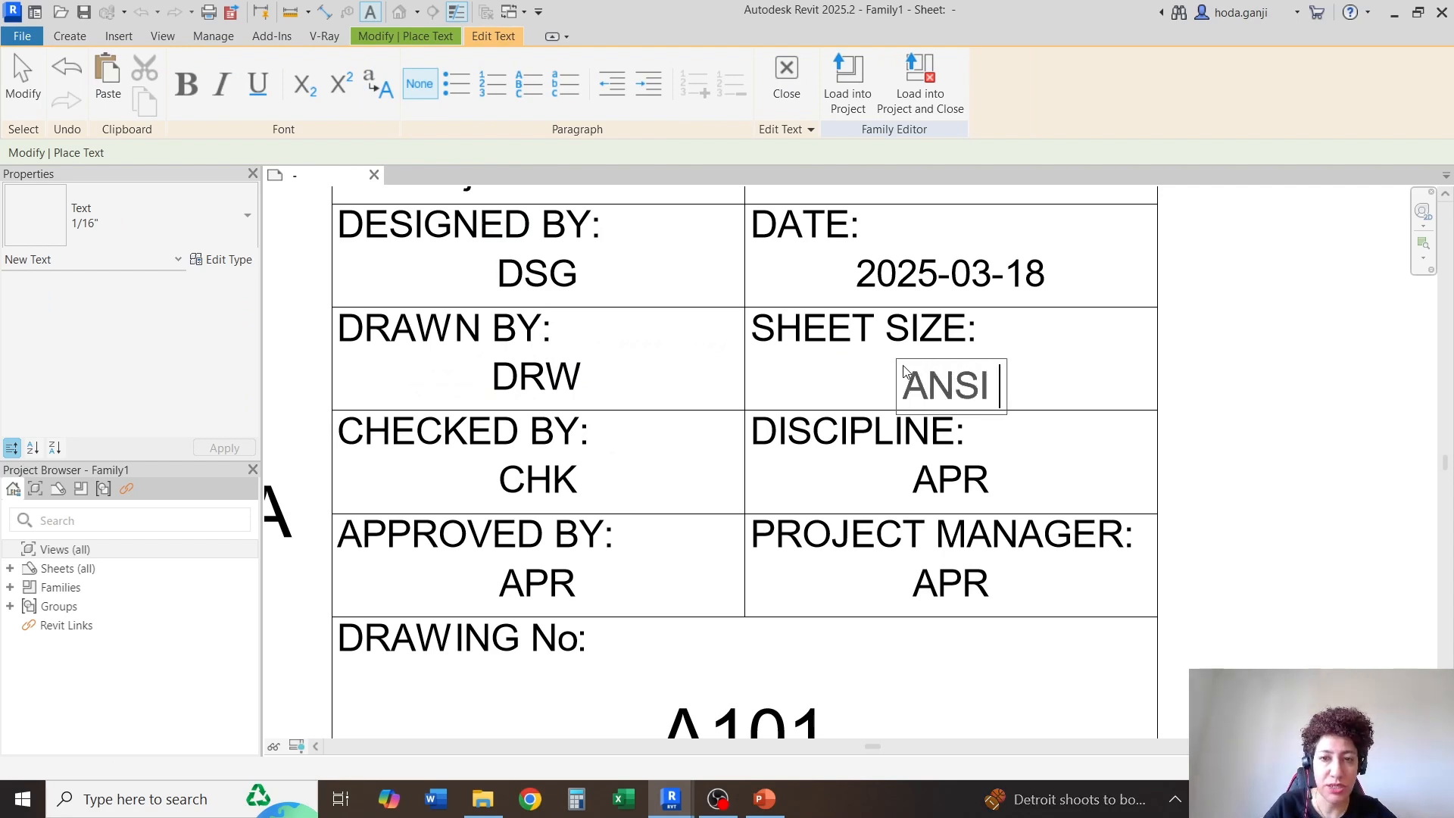
type(" C")
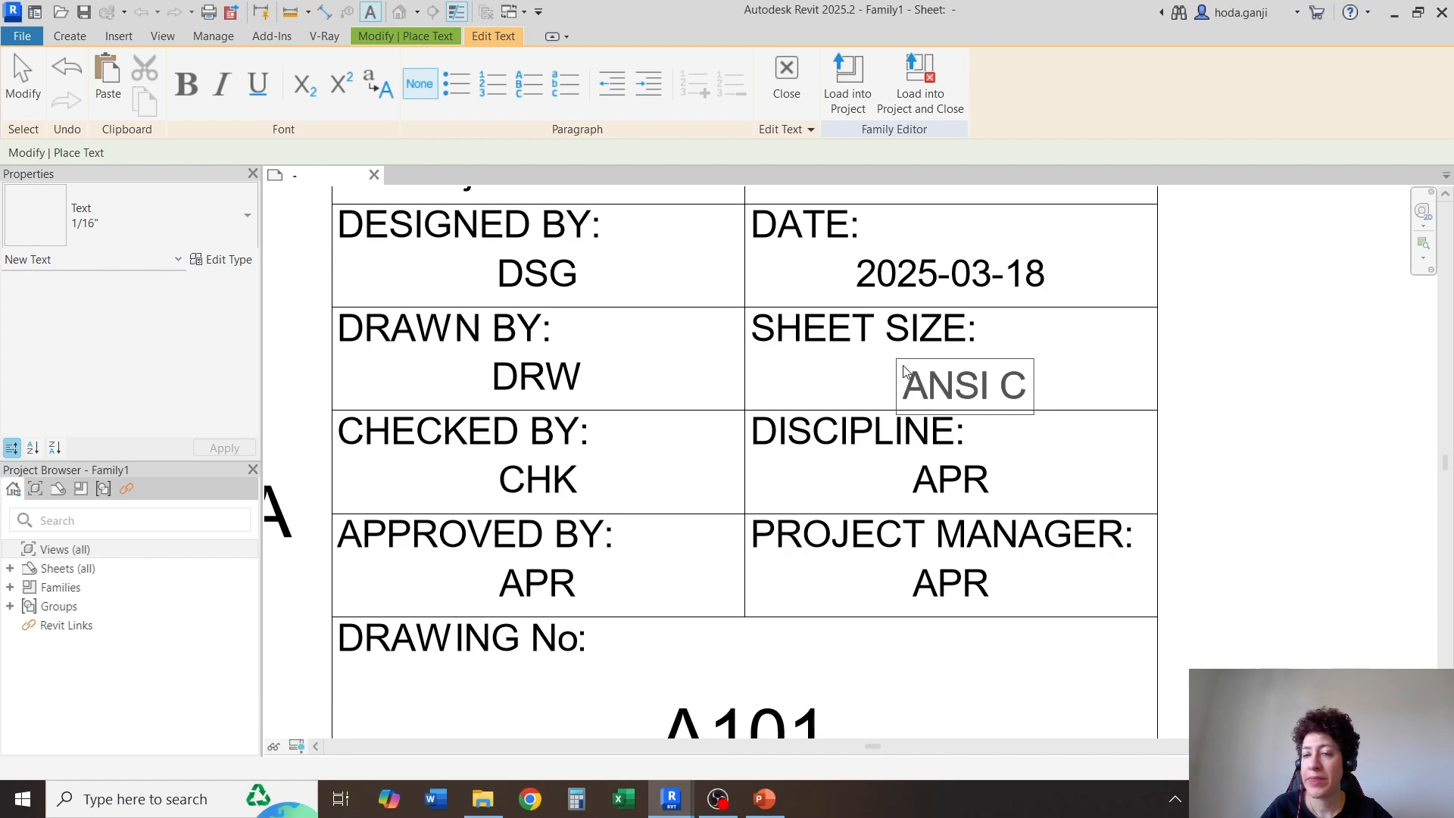
key("Escape")
key("Escape")
Centre-align the "ANSI C" text and widen its box on both sides across the sheet size cell
left_click(939, 382)
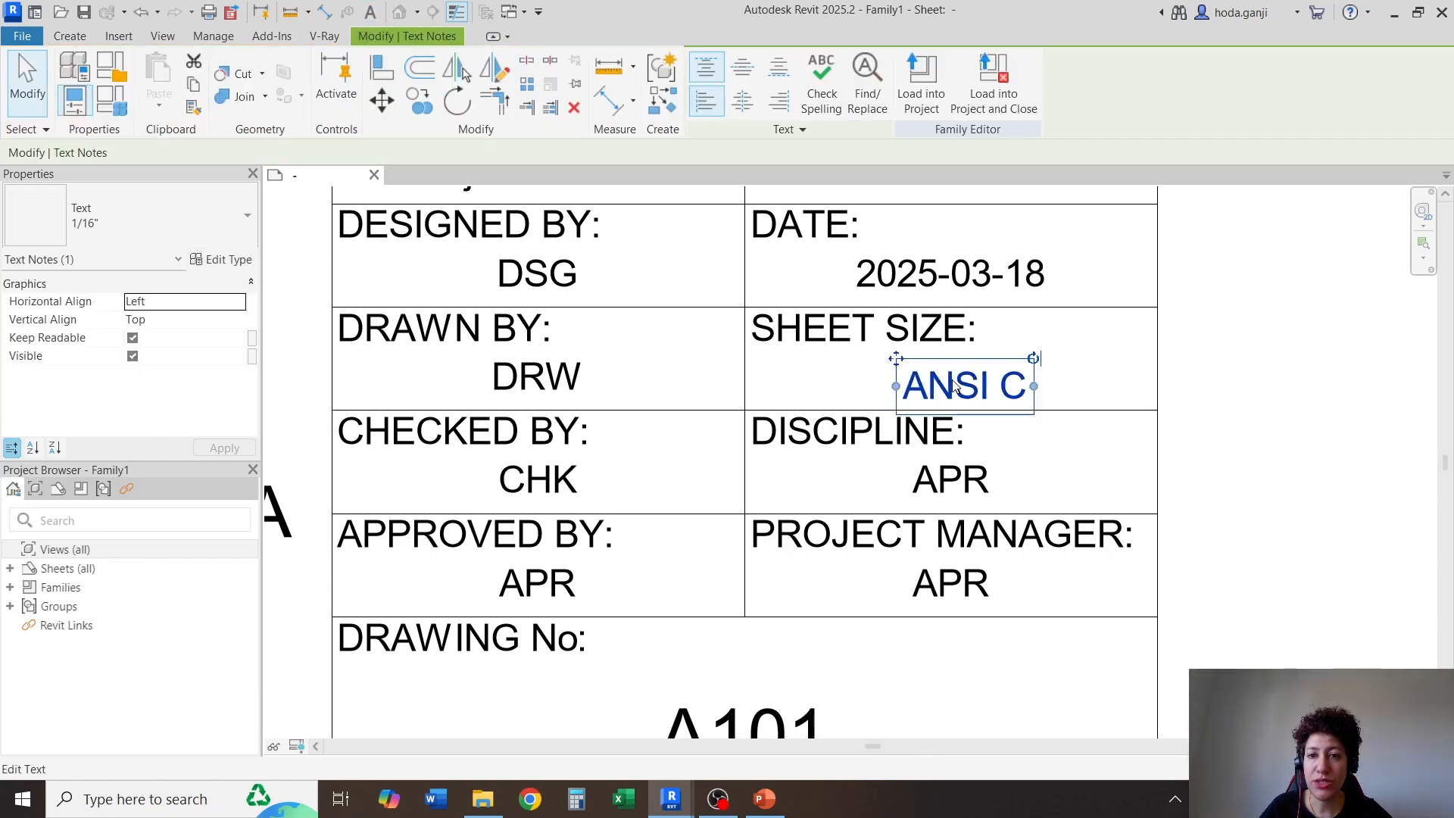
scroll(921, 259, "down", 2)
scroll(902, 355, "up", 3)
left_click_drag(900, 355, 743, 350)
left_click(743, 68)
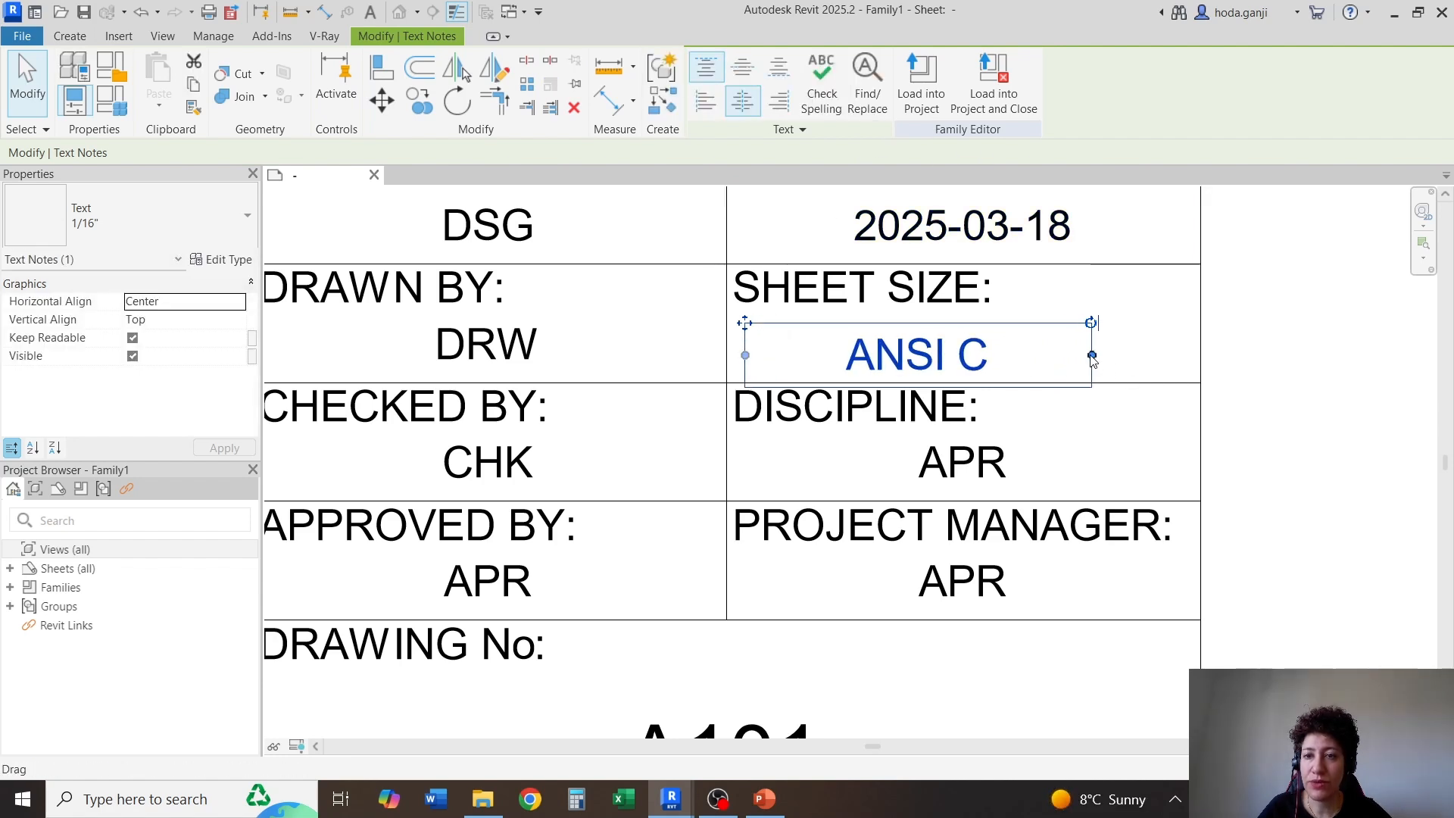
left_click_drag(1092, 355, 1164, 356)
Resize and nudge the "ANSI C" text box horizontally until it spans the full width of its cell
left_click_drag(671, 355, 695, 364)
key("Right")
key("Right")
key("Right")
key("Right")
key("Right")
key("Right")
key("Right")
key("Right")
key("Right")
key("Right")
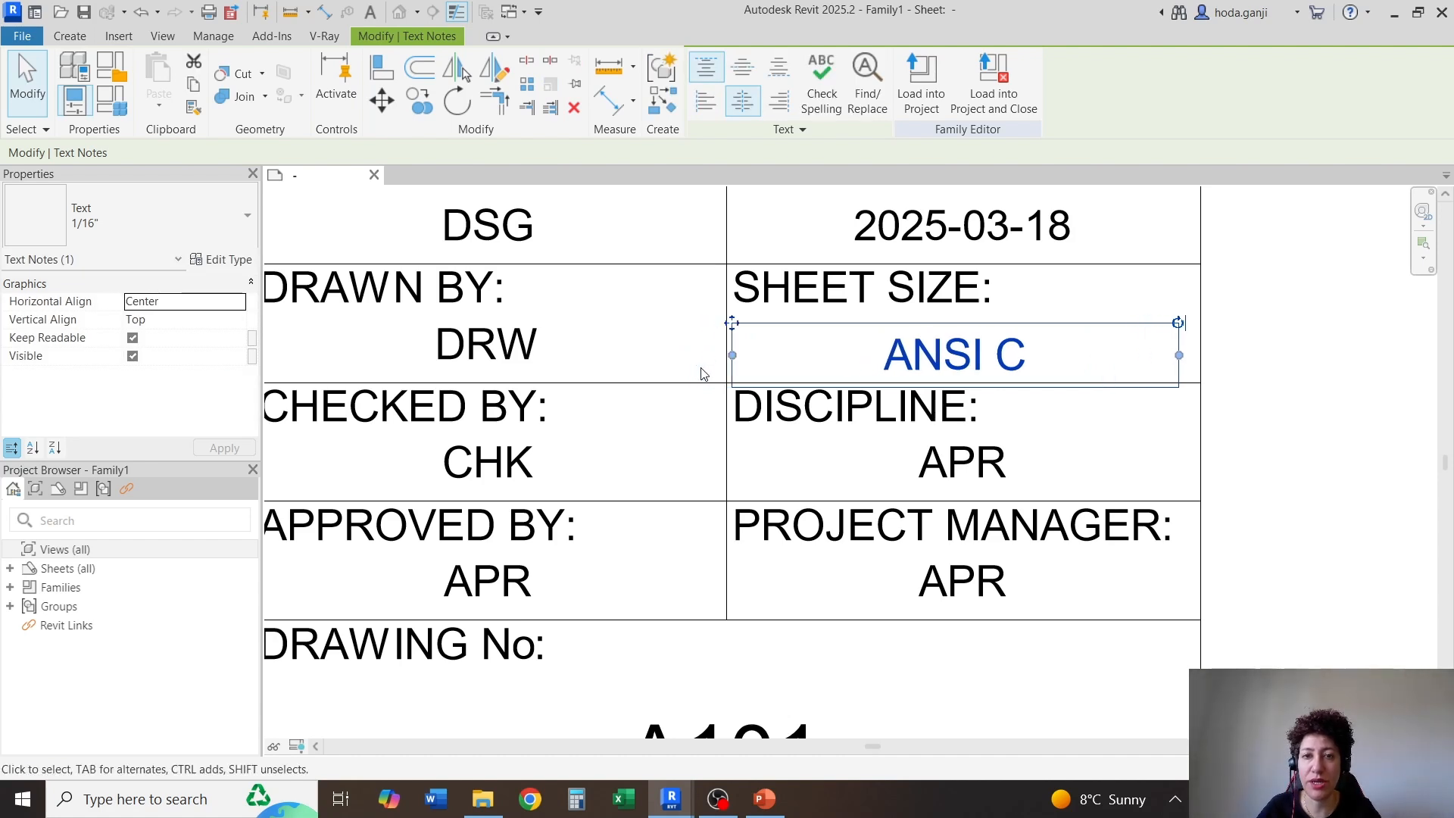
key("Left")
left_click_drag(1176, 355, 1189, 356)
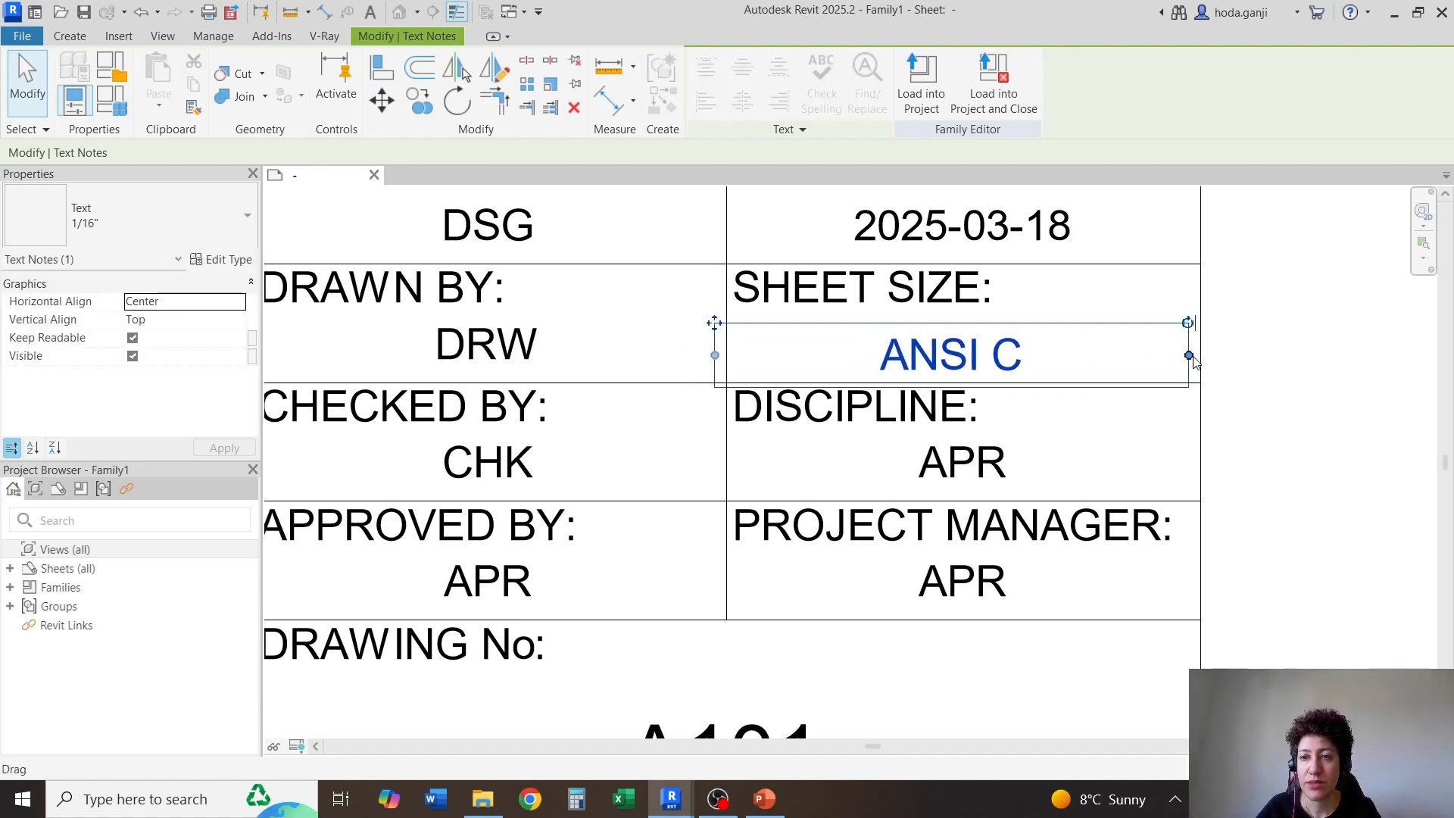
key("Right")
key("Right")
key("Right")
key("Right")
key("Left")
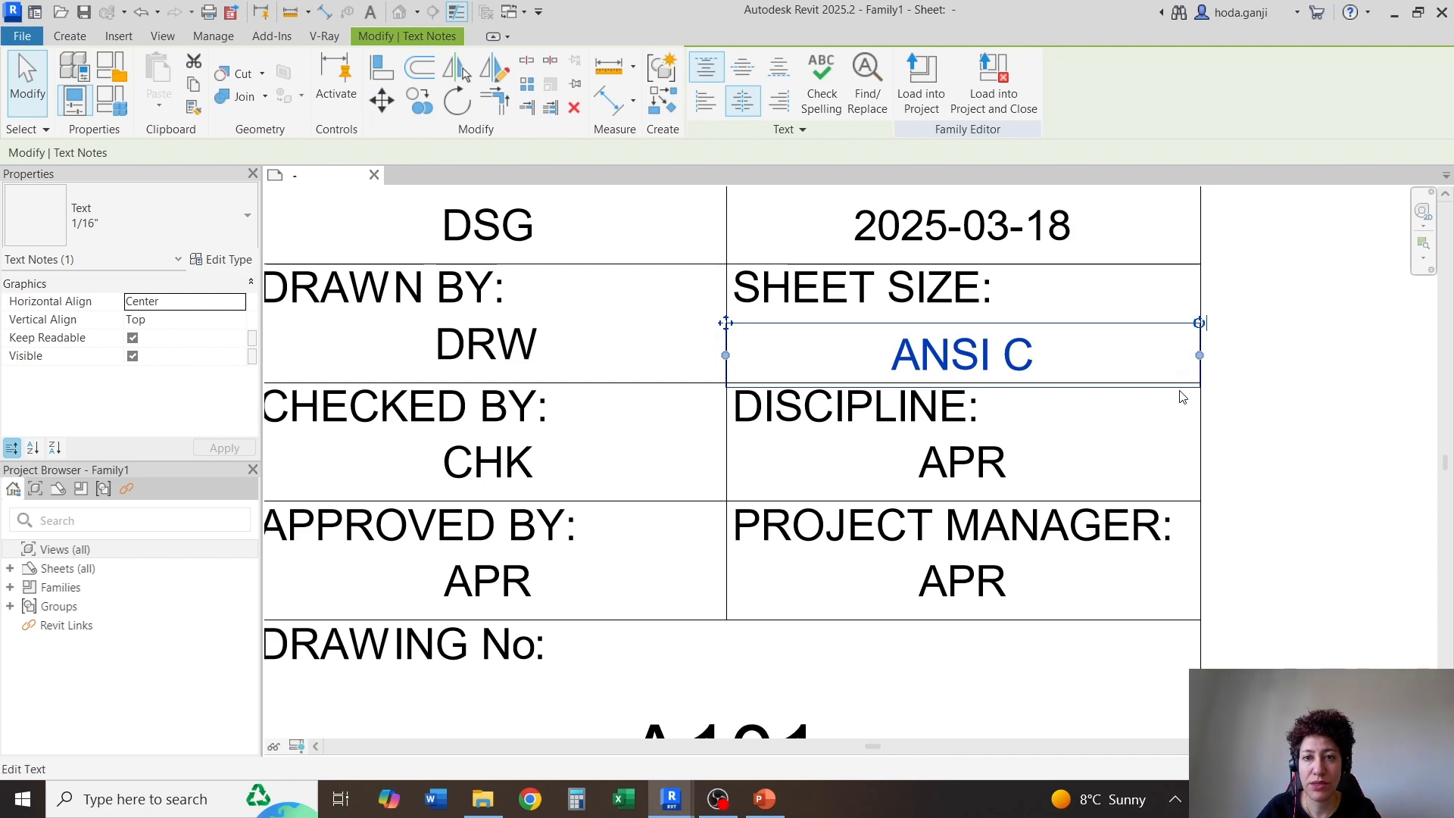
Nudge the "ANSI C" text up to line up with the drawn-by value in the same row
key("Up")
key("Up")
key("Up")
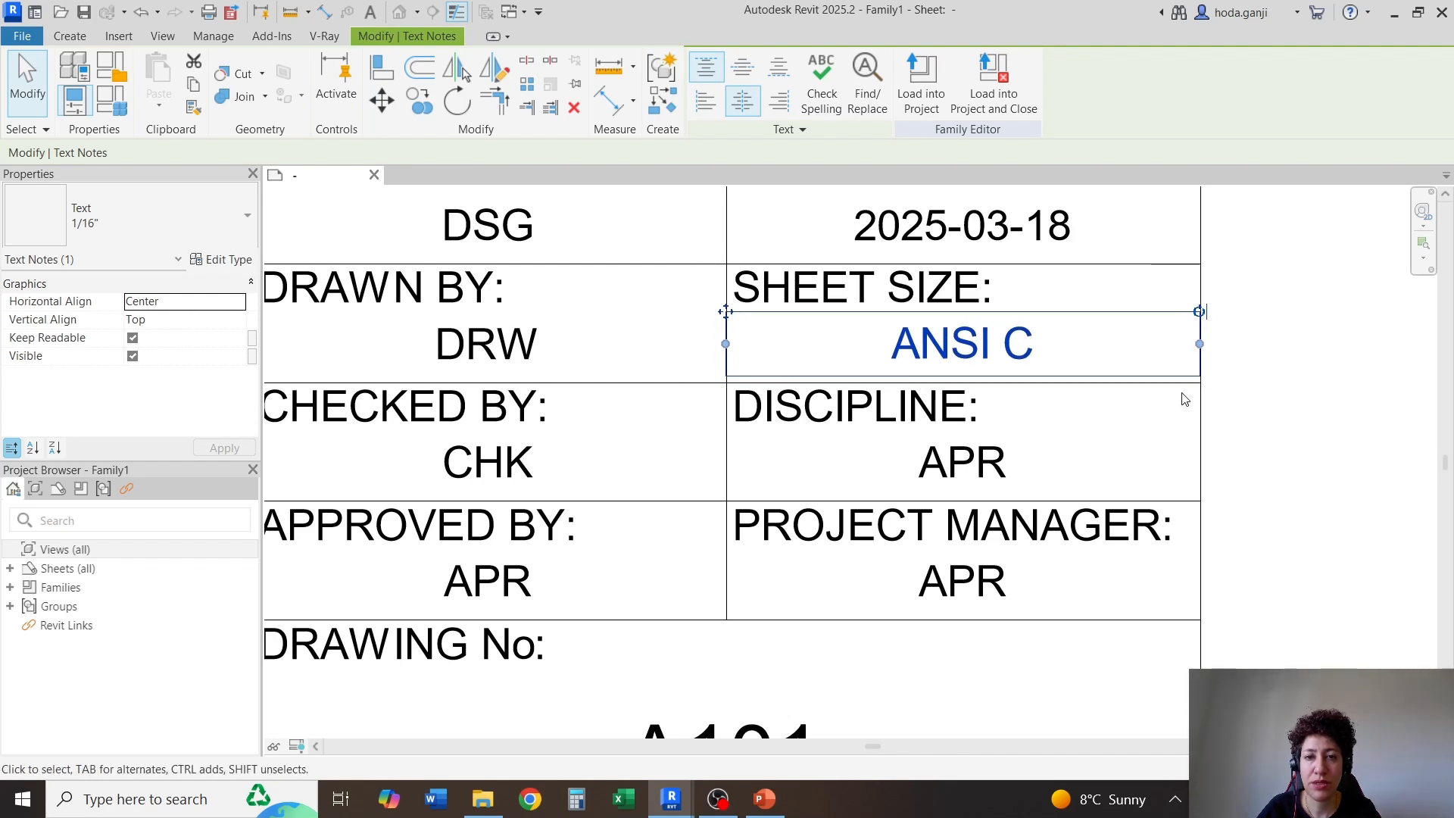
key("Down")
left_click(1285, 404)
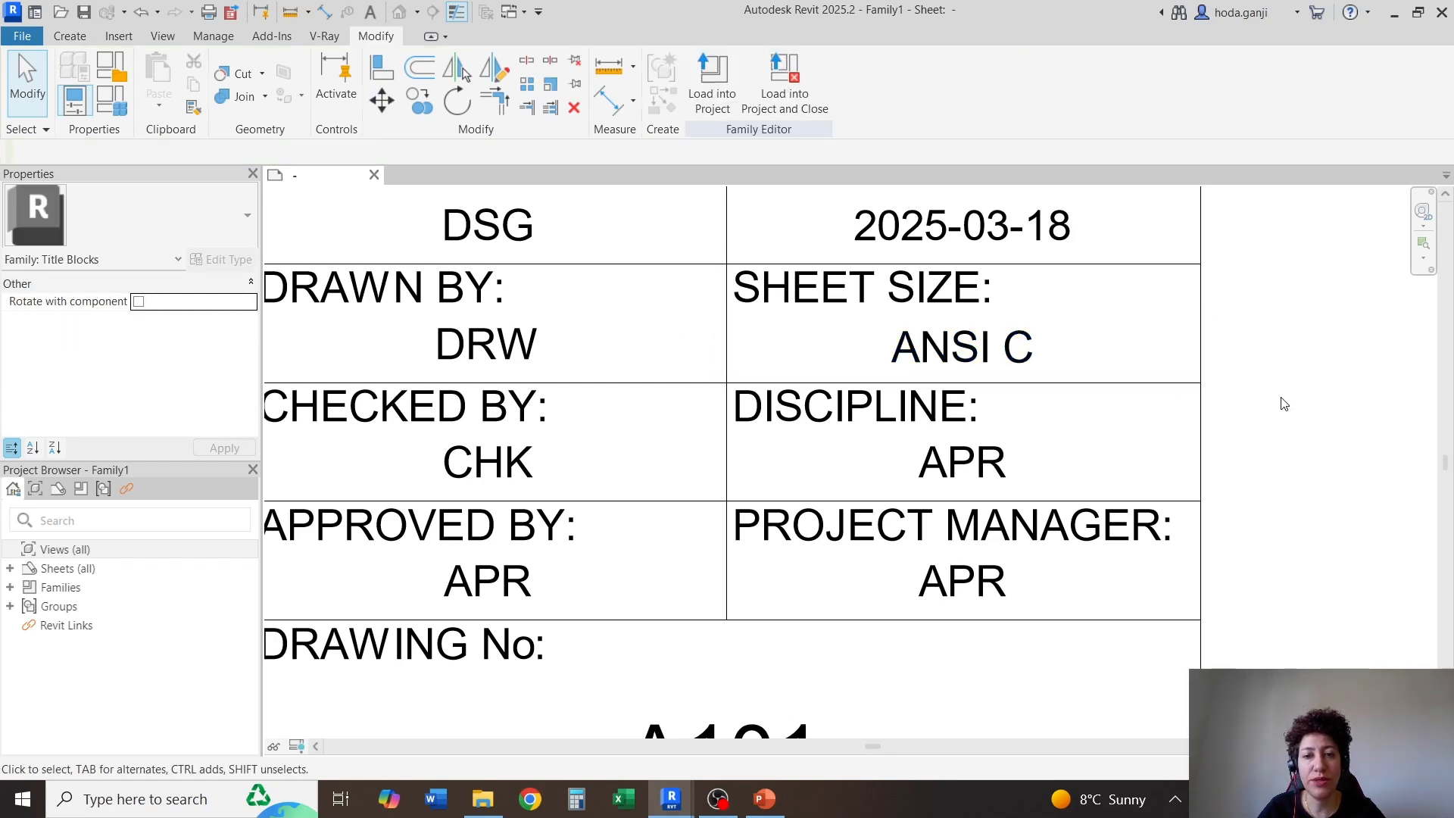
Turn on Bold in the 1/16" Bold text type used by the cell captions
scroll(1142, 235, "down", 2)
left_click(541, 551)
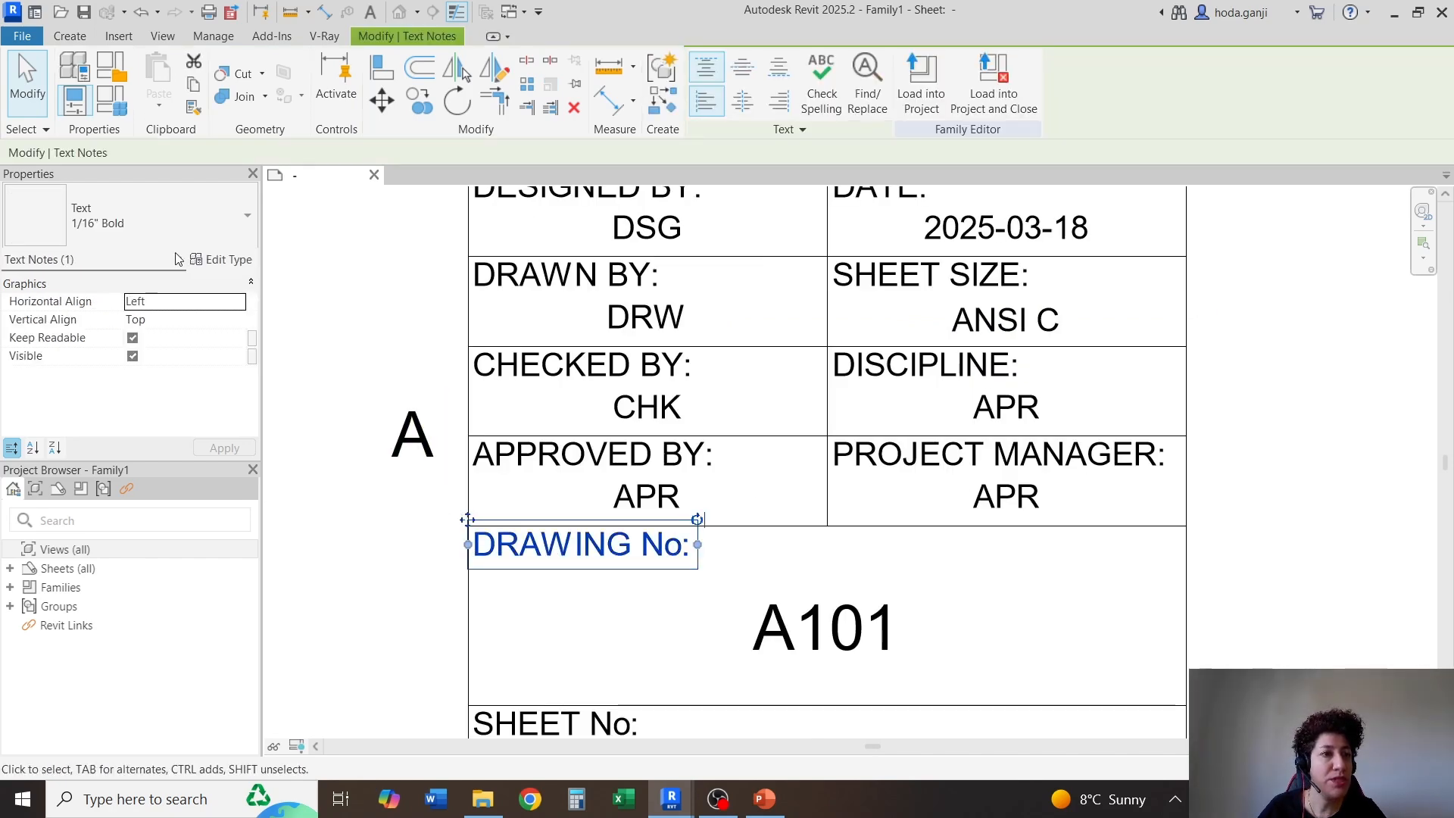
left_click(241, 260)
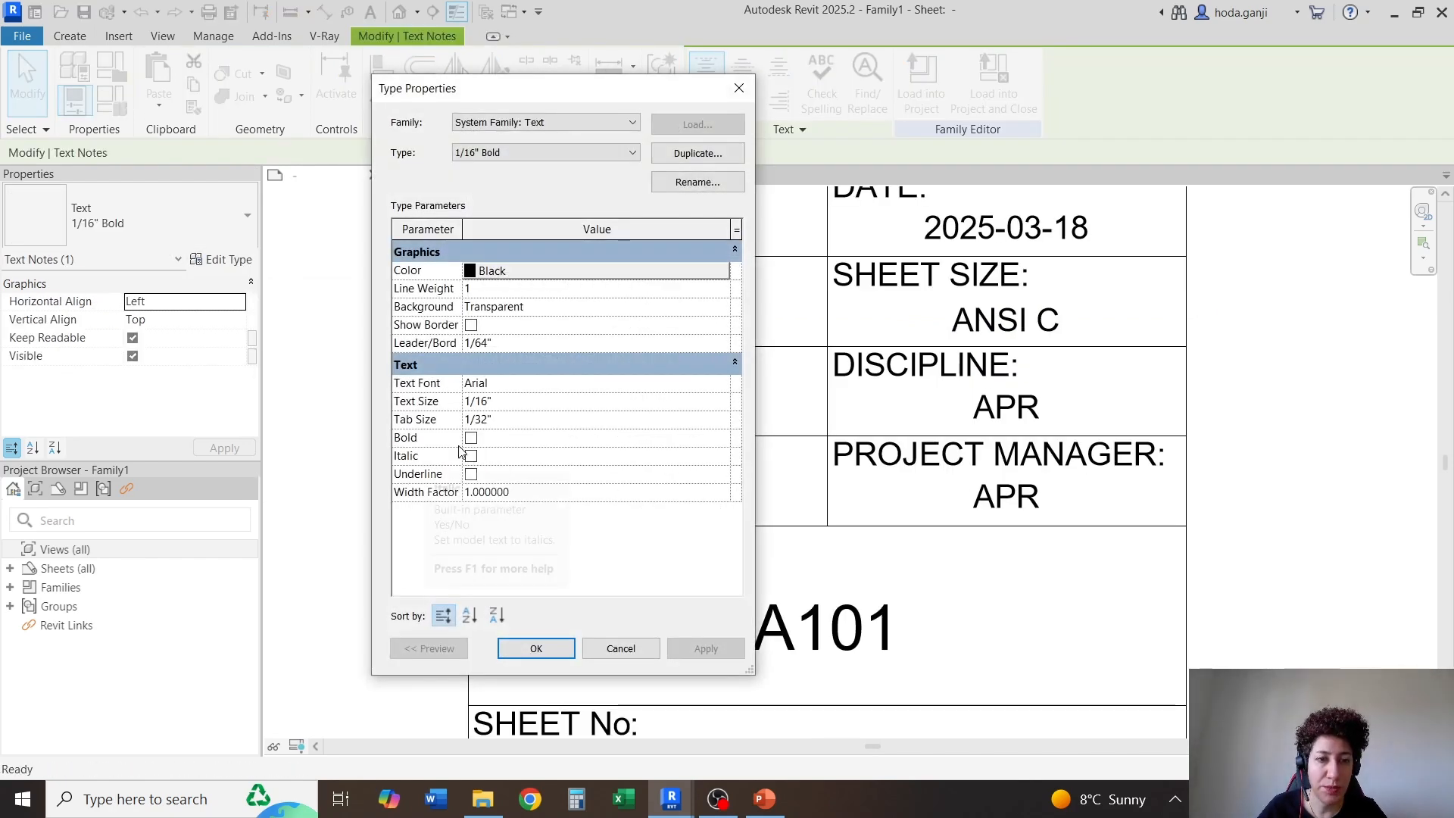
left_click(470, 437)
left_click(536, 648)
left_click(1328, 558)
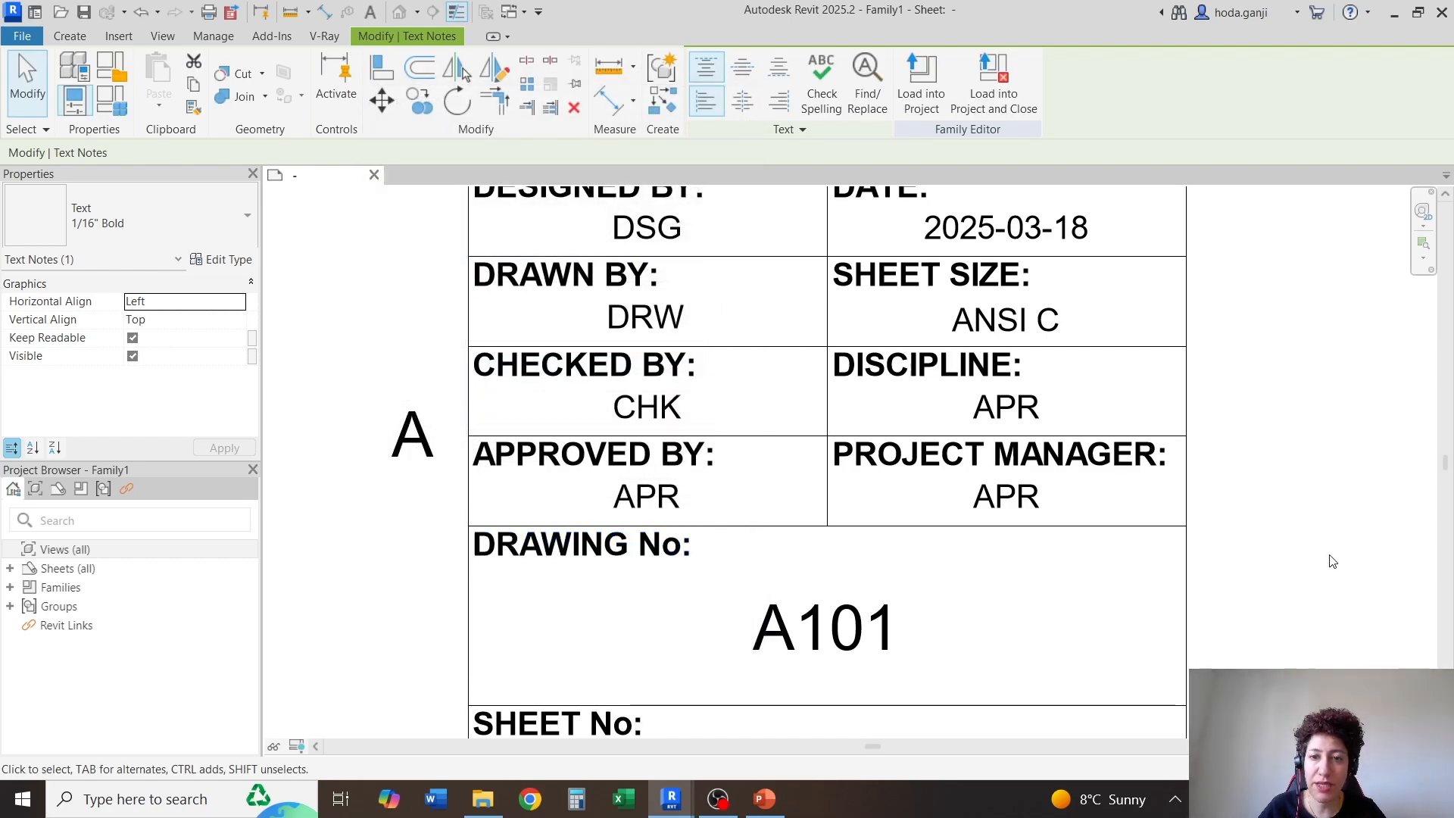
Look through the available parameters of the label under "PROJECT MANAGER:" for a matching field, leaving the label as it is
scroll(905, 397, "down", 2)
scroll(984, 409, "up", 2)
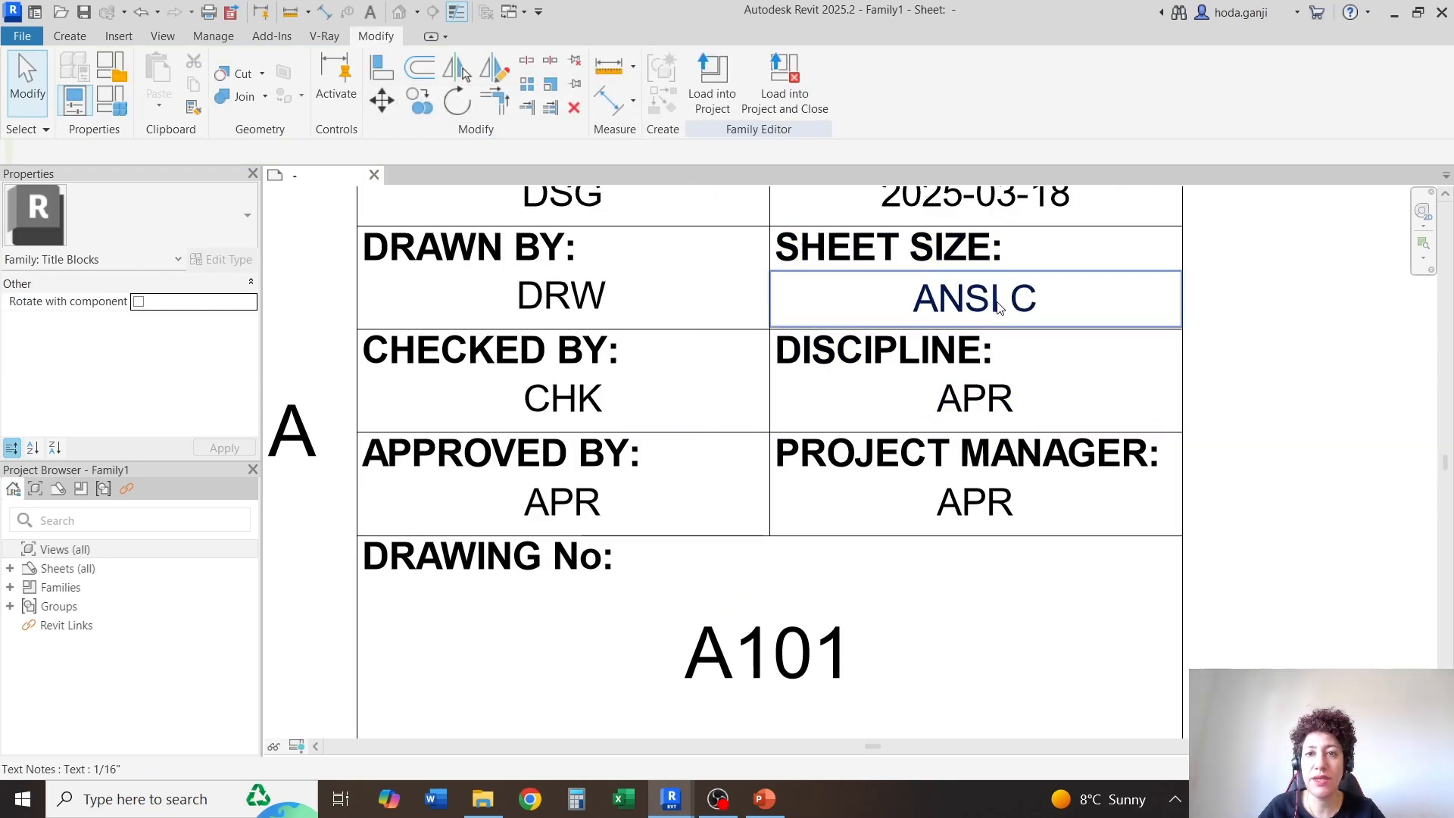
left_click(985, 502)
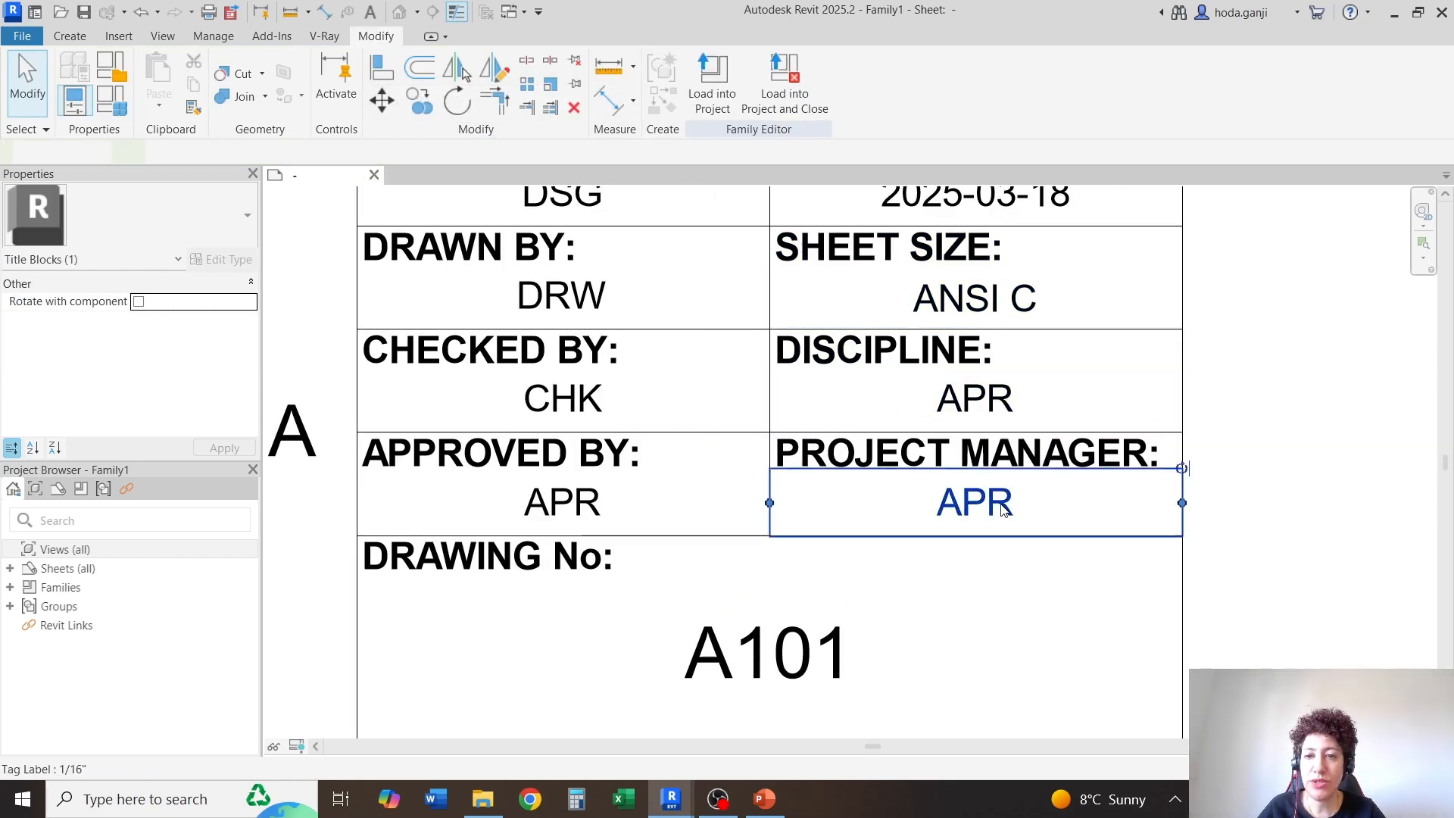
left_click(176, 320)
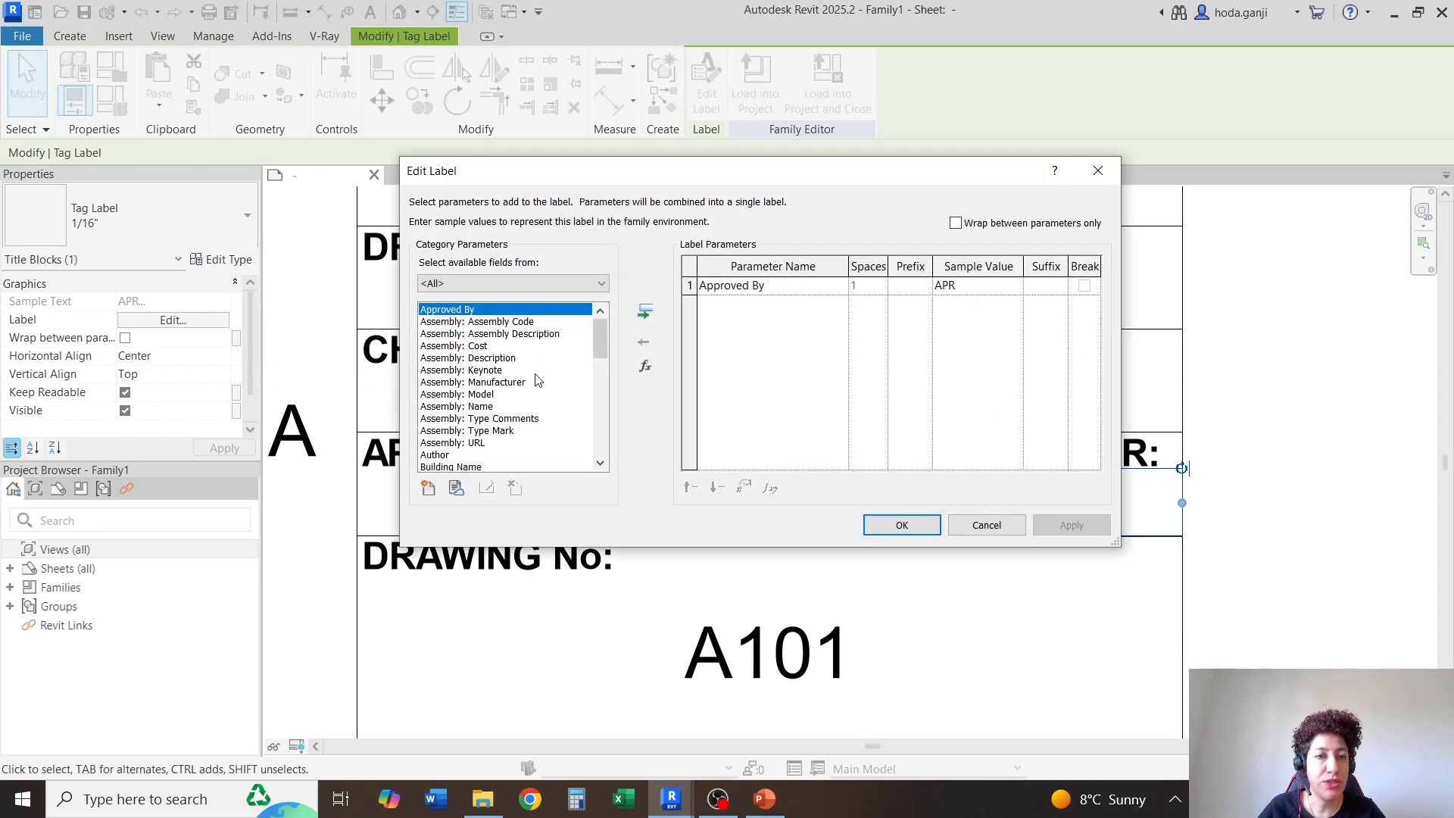
scroll(512, 375, "down", 5)
scroll(515, 372, "down", 8)
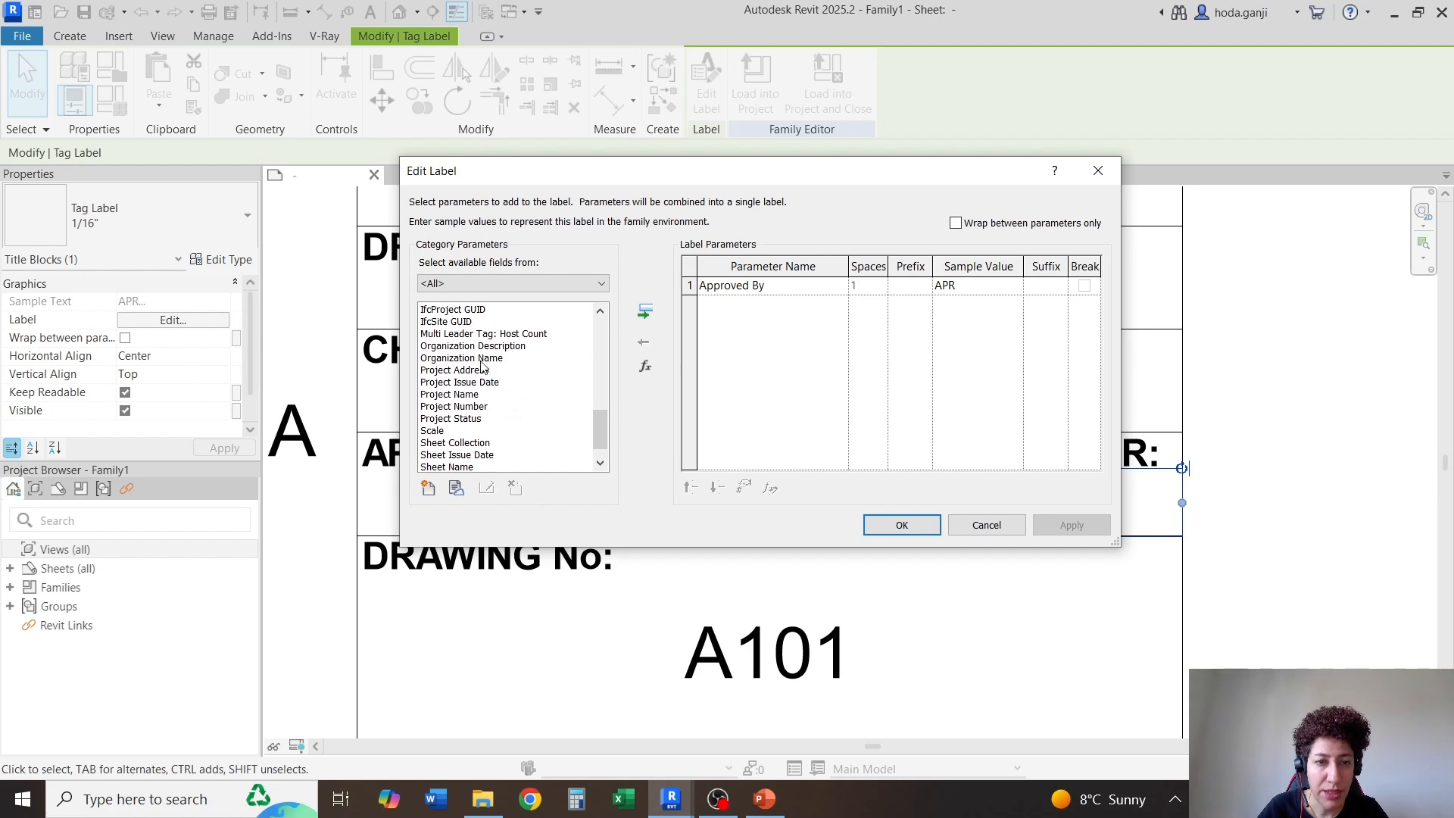
left_click(987, 525)
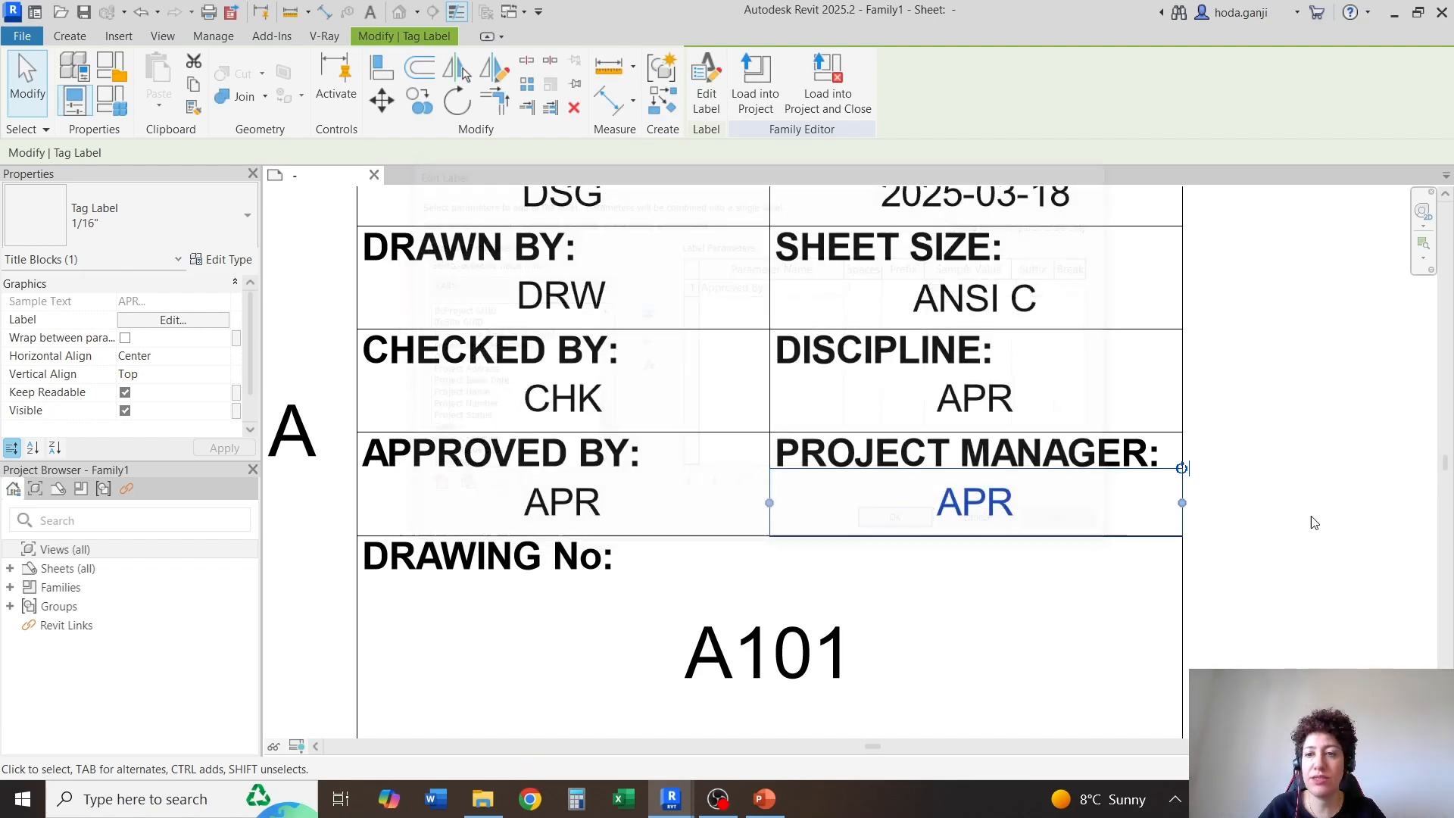
left_click(1315, 521)
Add the text "of" in the 1/8" text type inside the "SHEET No:" cell, near its horizontal middle
scroll(956, 363, "down", 2)
scroll(947, 359, "down", 1)
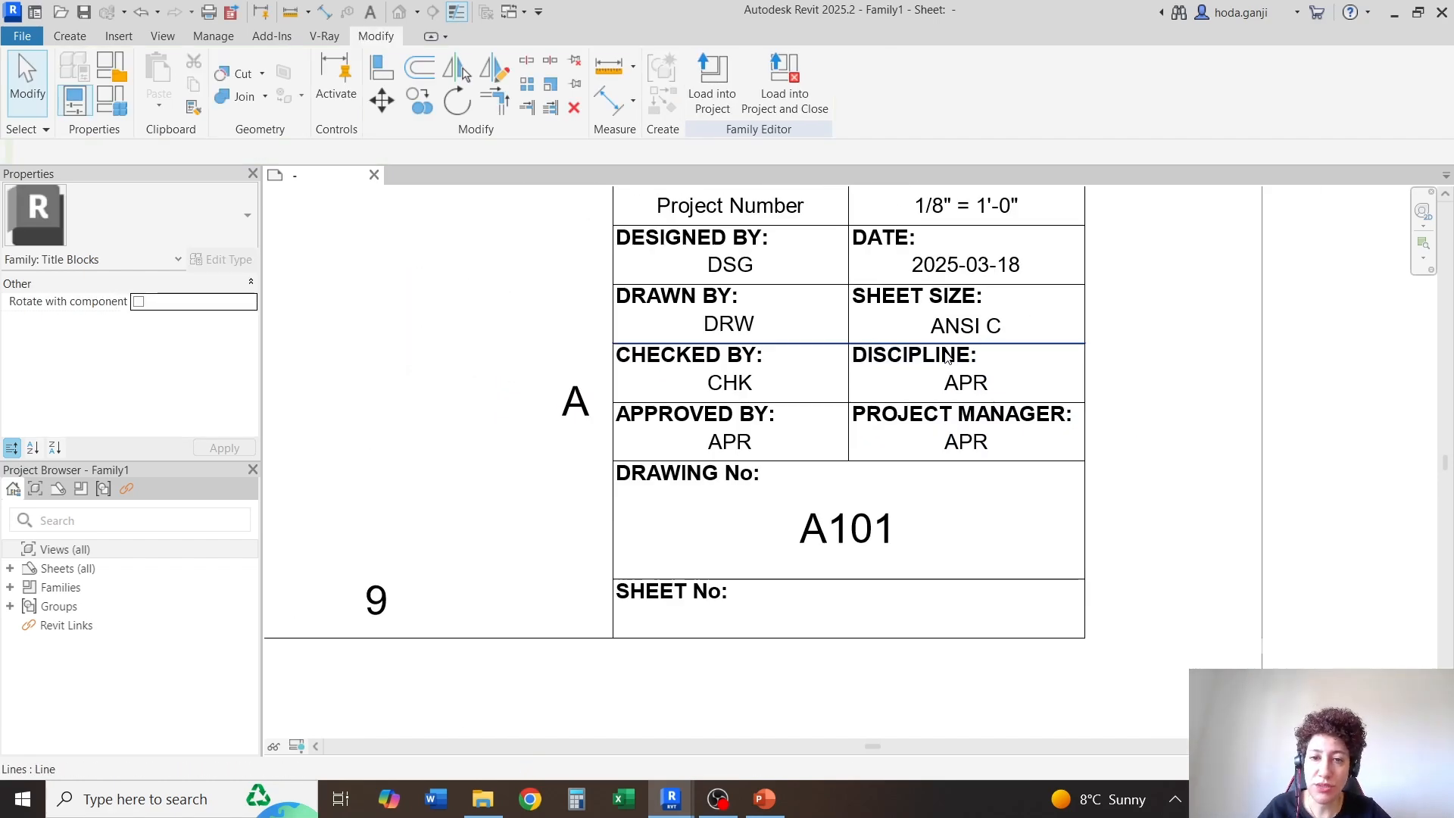
scroll(876, 627, "up", 2)
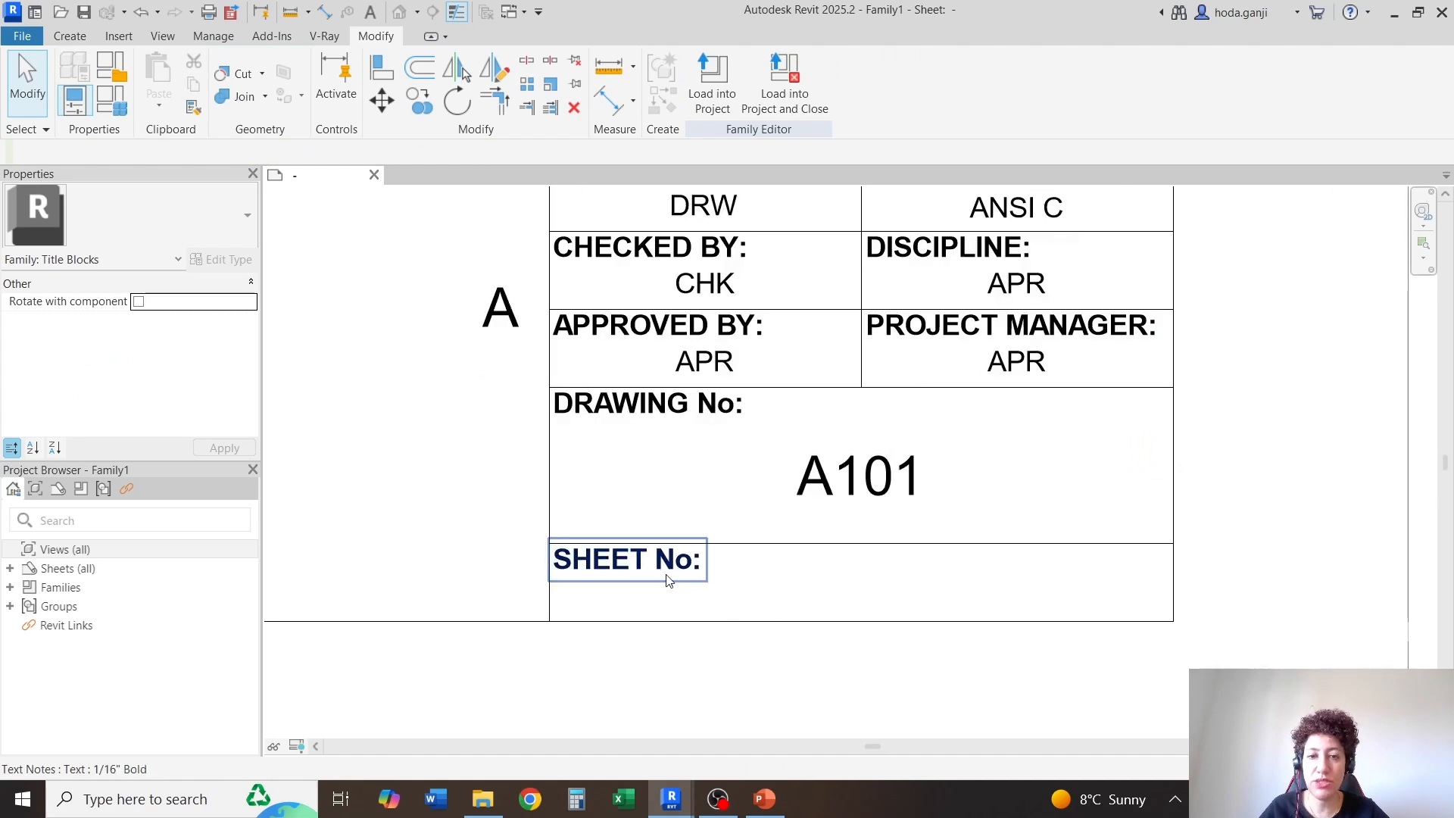
scroll(908, 670, "up", 1)
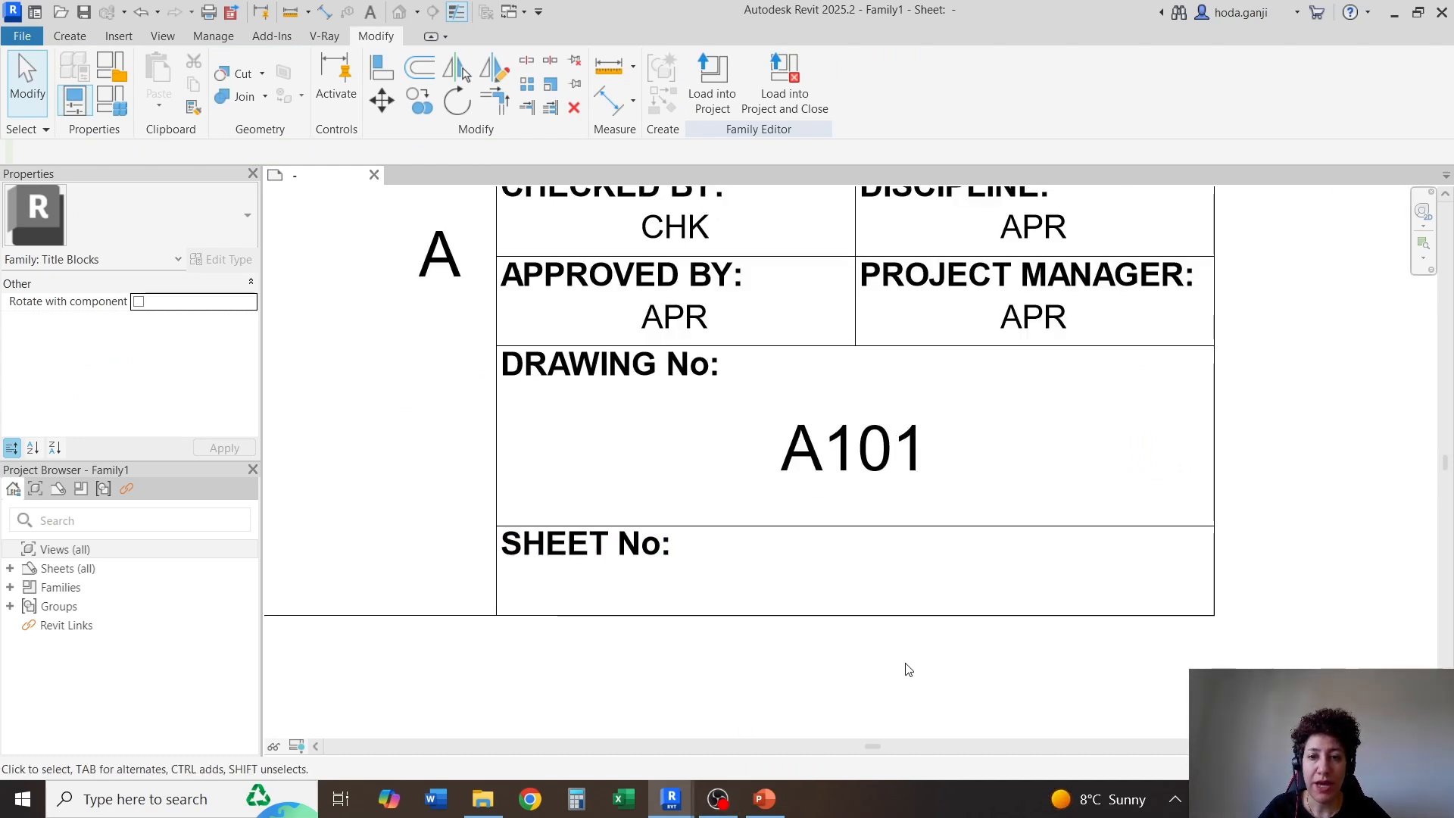
left_click(70, 36)
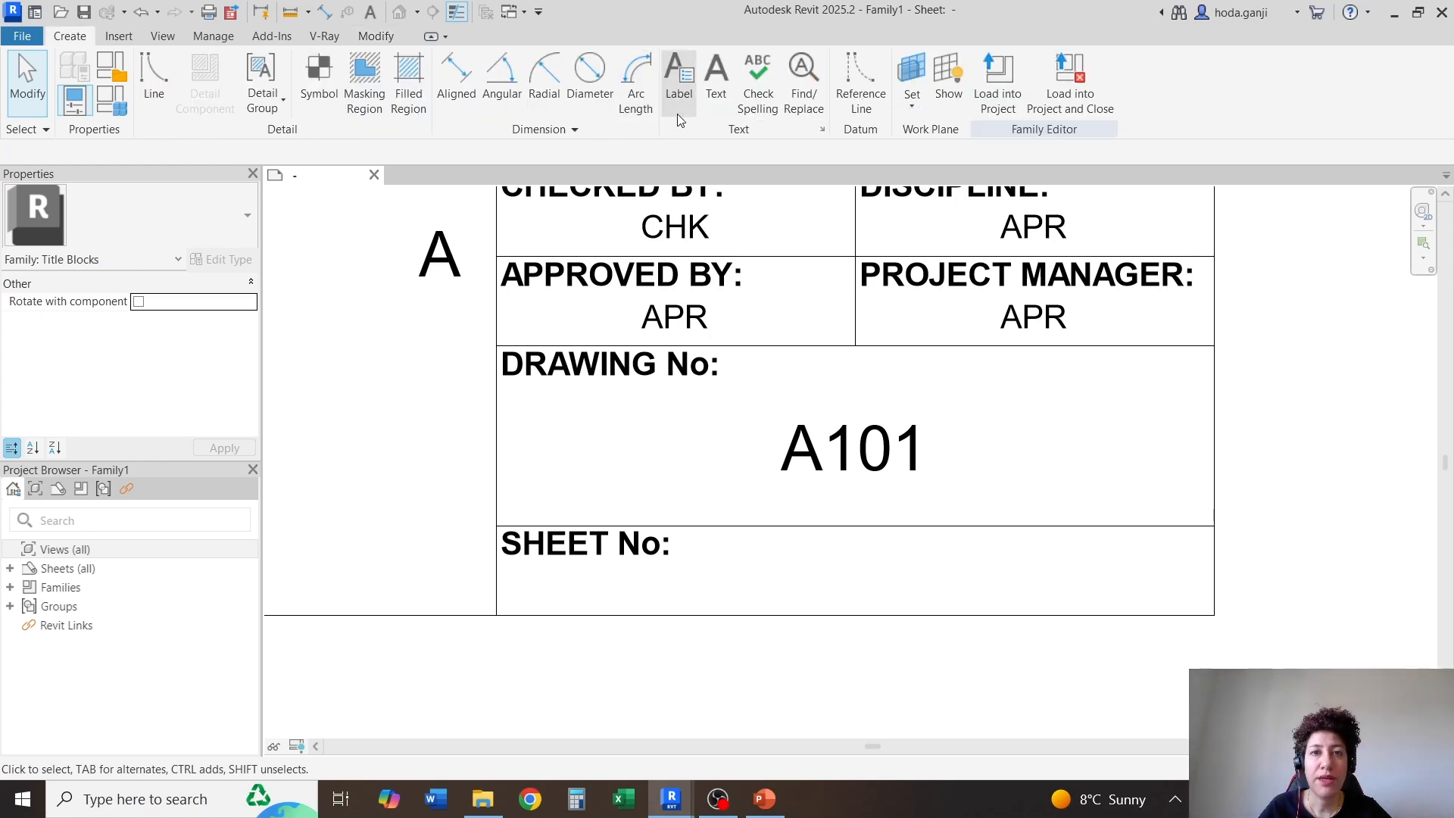
left_click(716, 83)
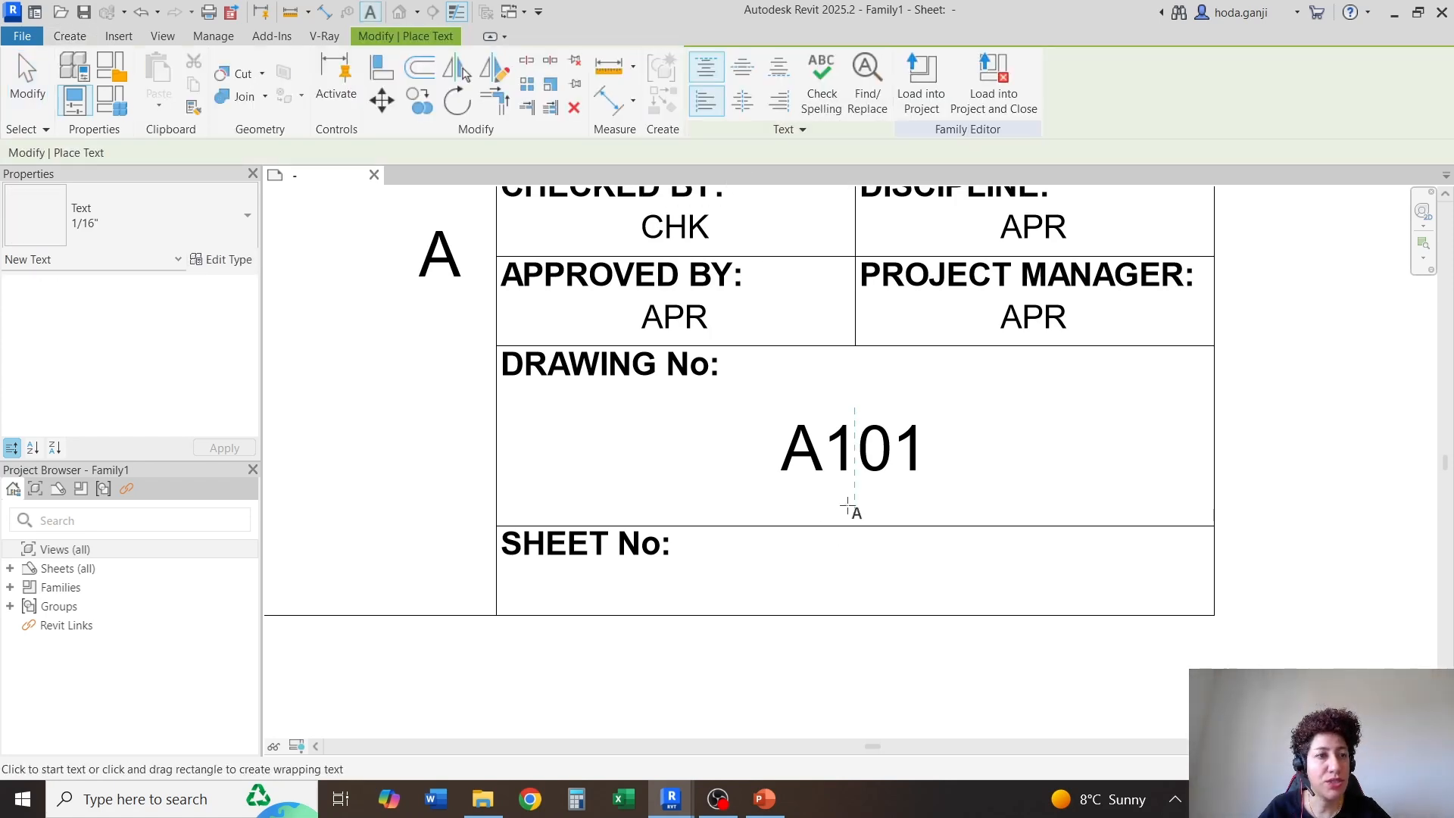
left_click(224, 204)
left_click(91, 310)
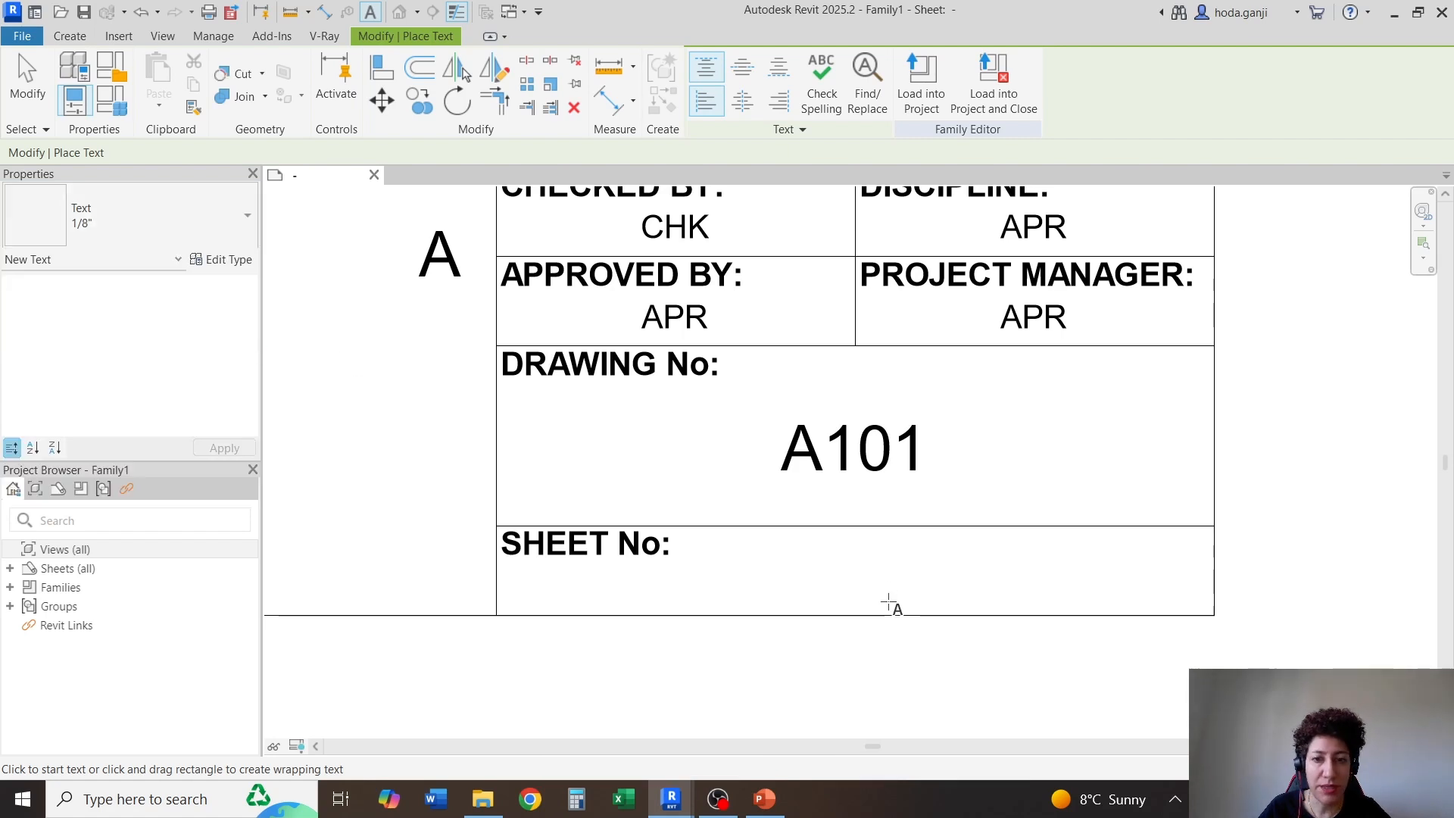
left_click(830, 567)
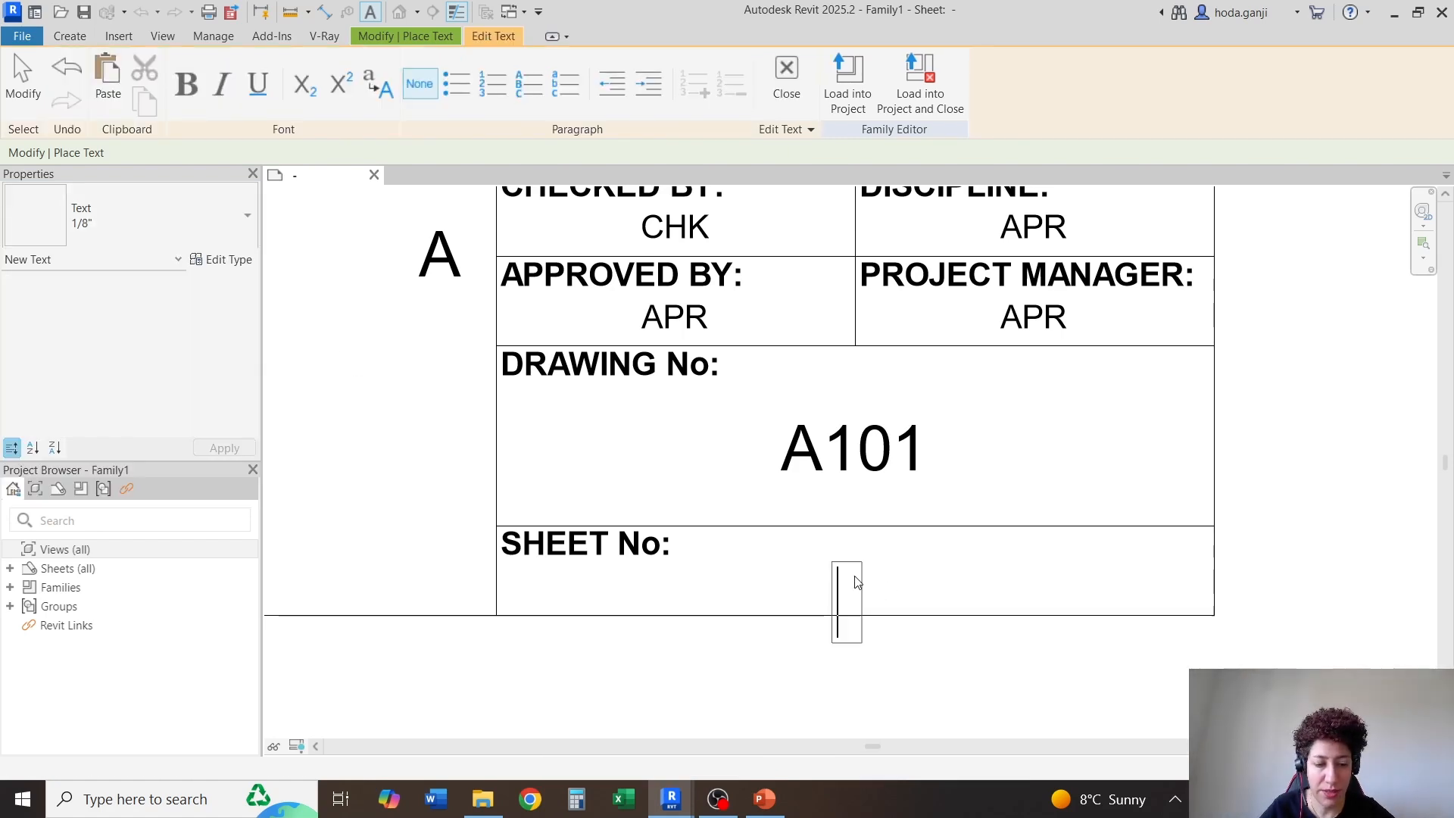
key("Caps_Lock")
type("of")
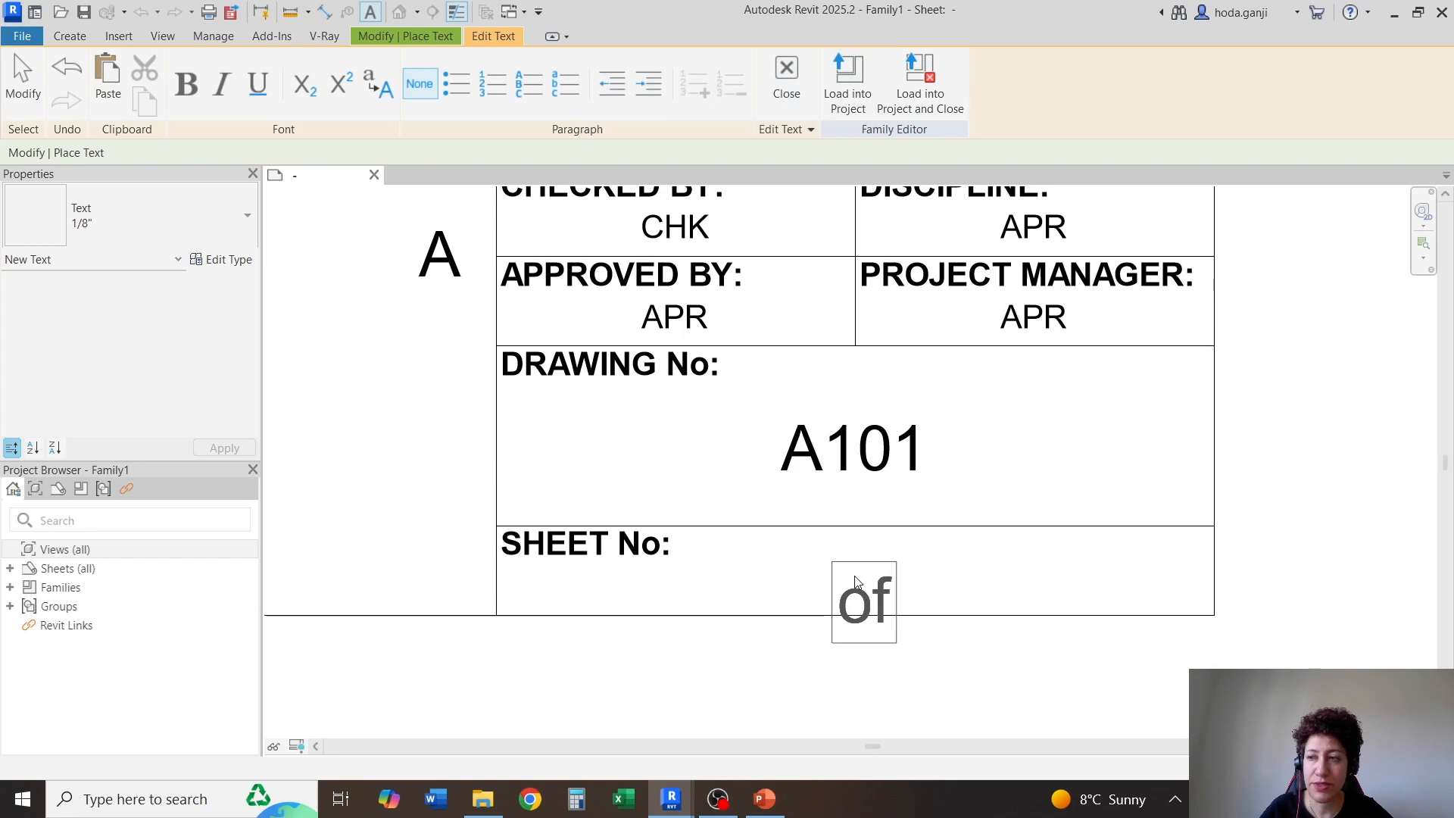
left_click(905, 649)
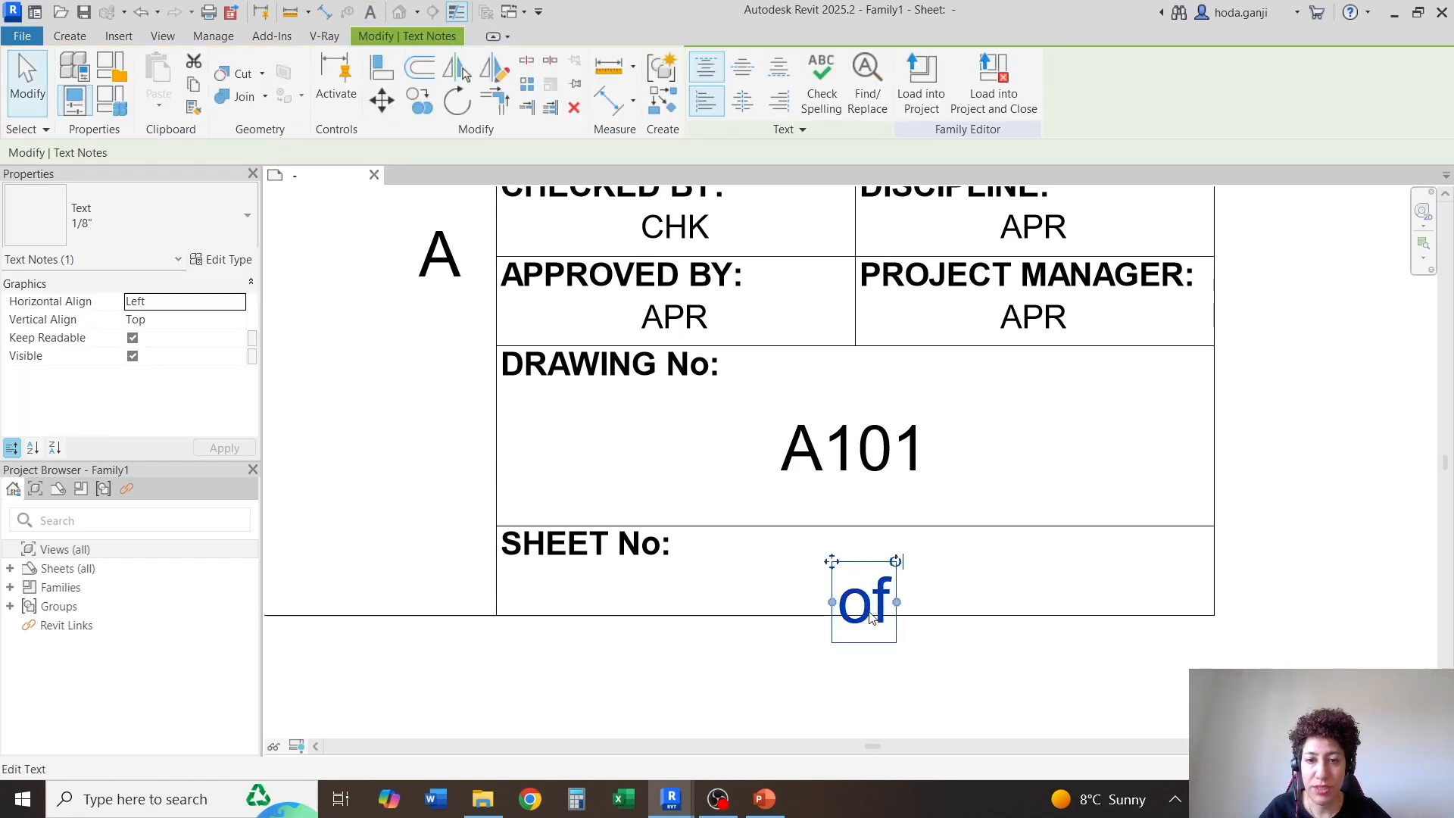
Move the "of" text so it sits fully inside the "SHEET No:" cell, centered below the drawing number
left_click_drag(843, 574, 825, 438)
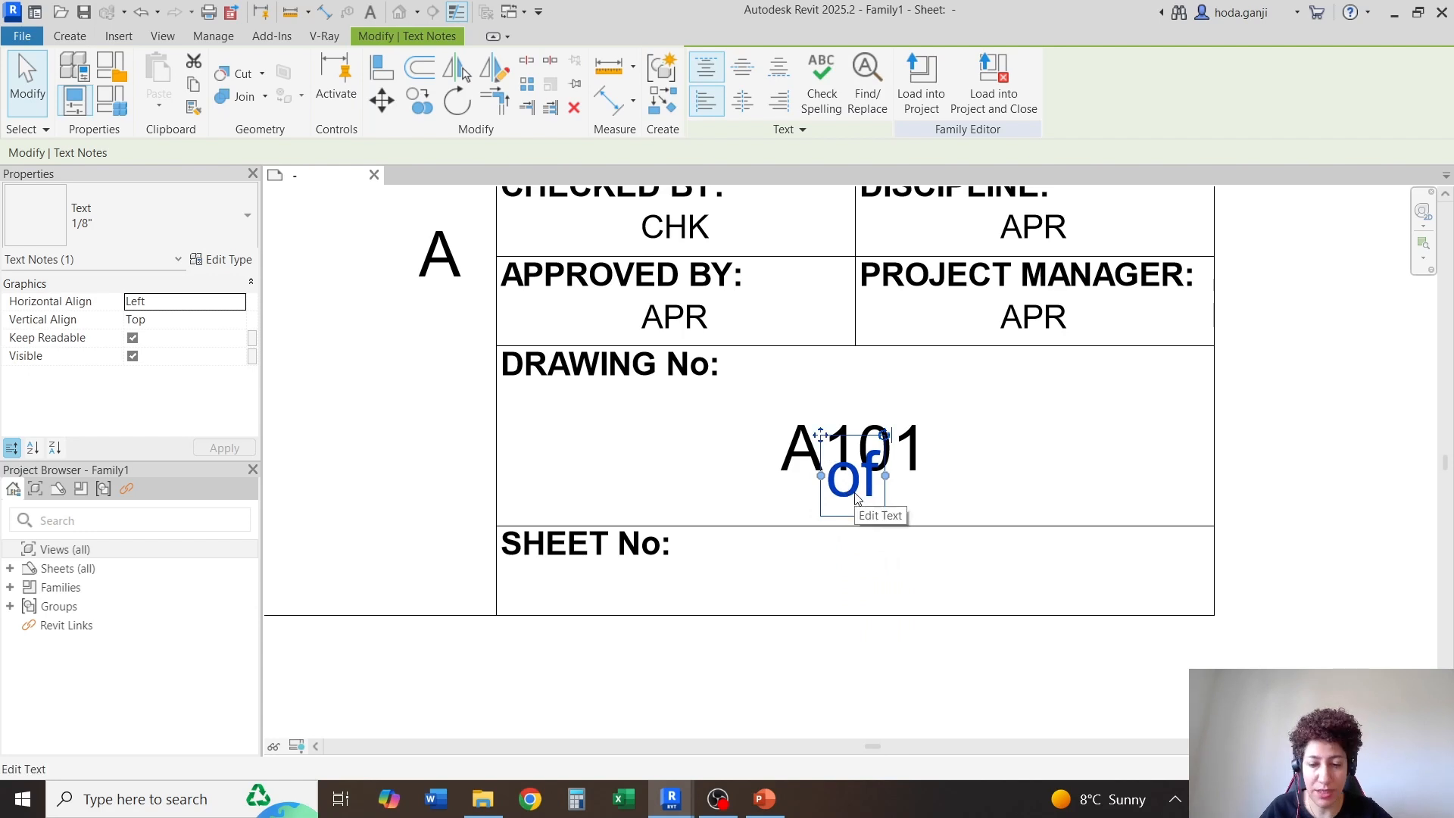
left_click_drag(857, 499, 857, 589)
key("Escape")
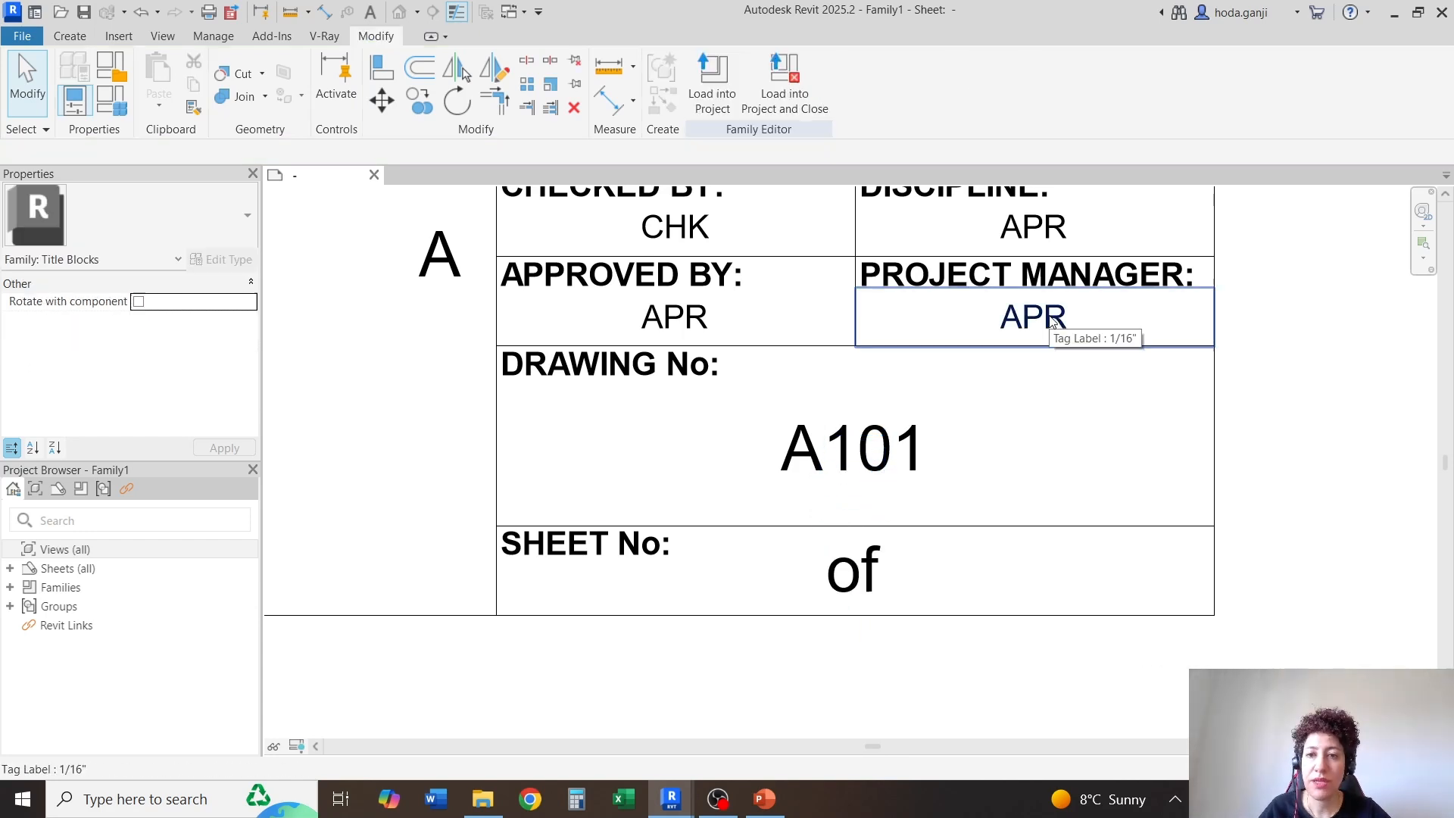
Change the "of" text in the "SHEET No:" cell to the 1/16" text type
left_click(863, 580)
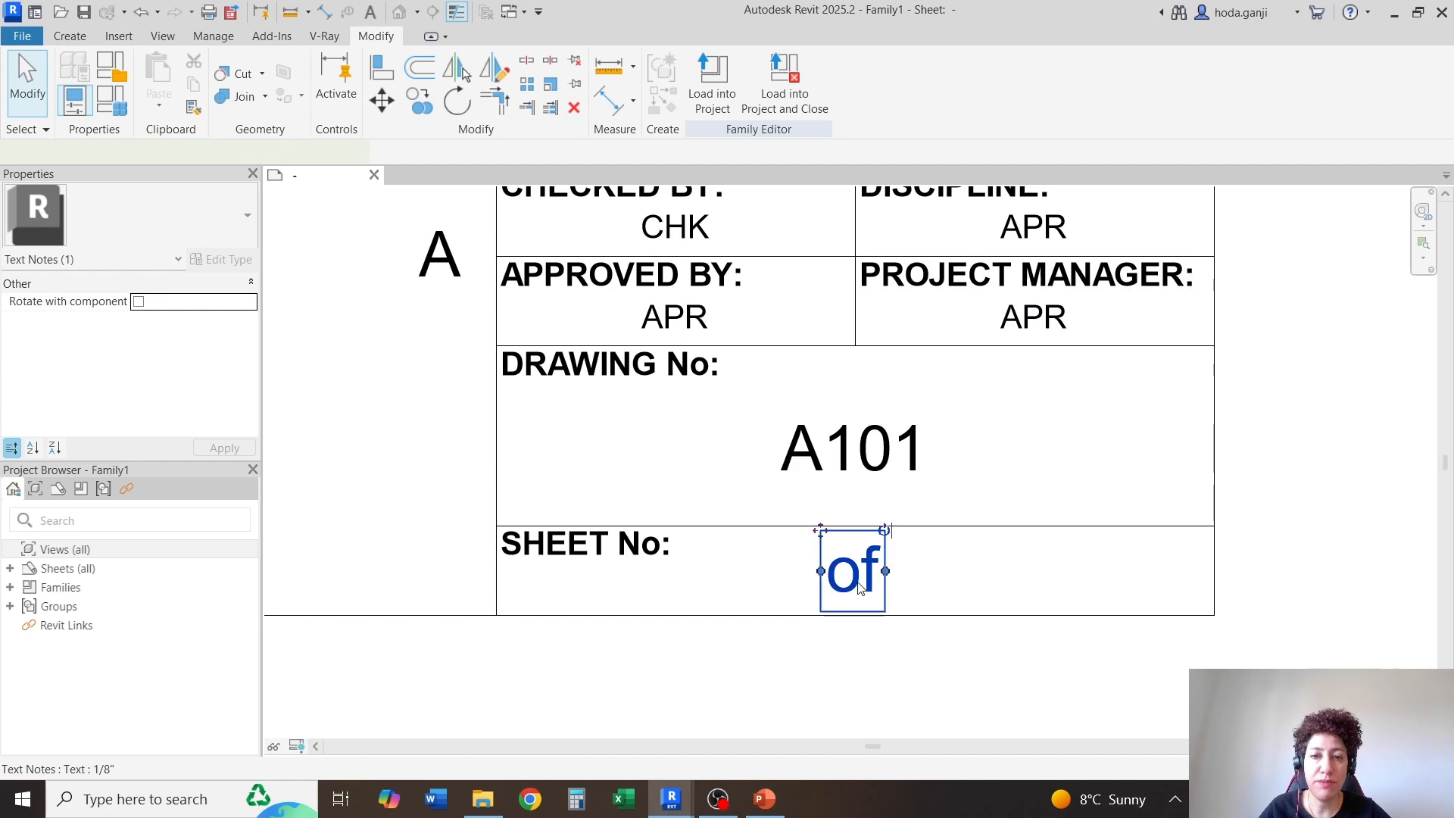
left_click(128, 216)
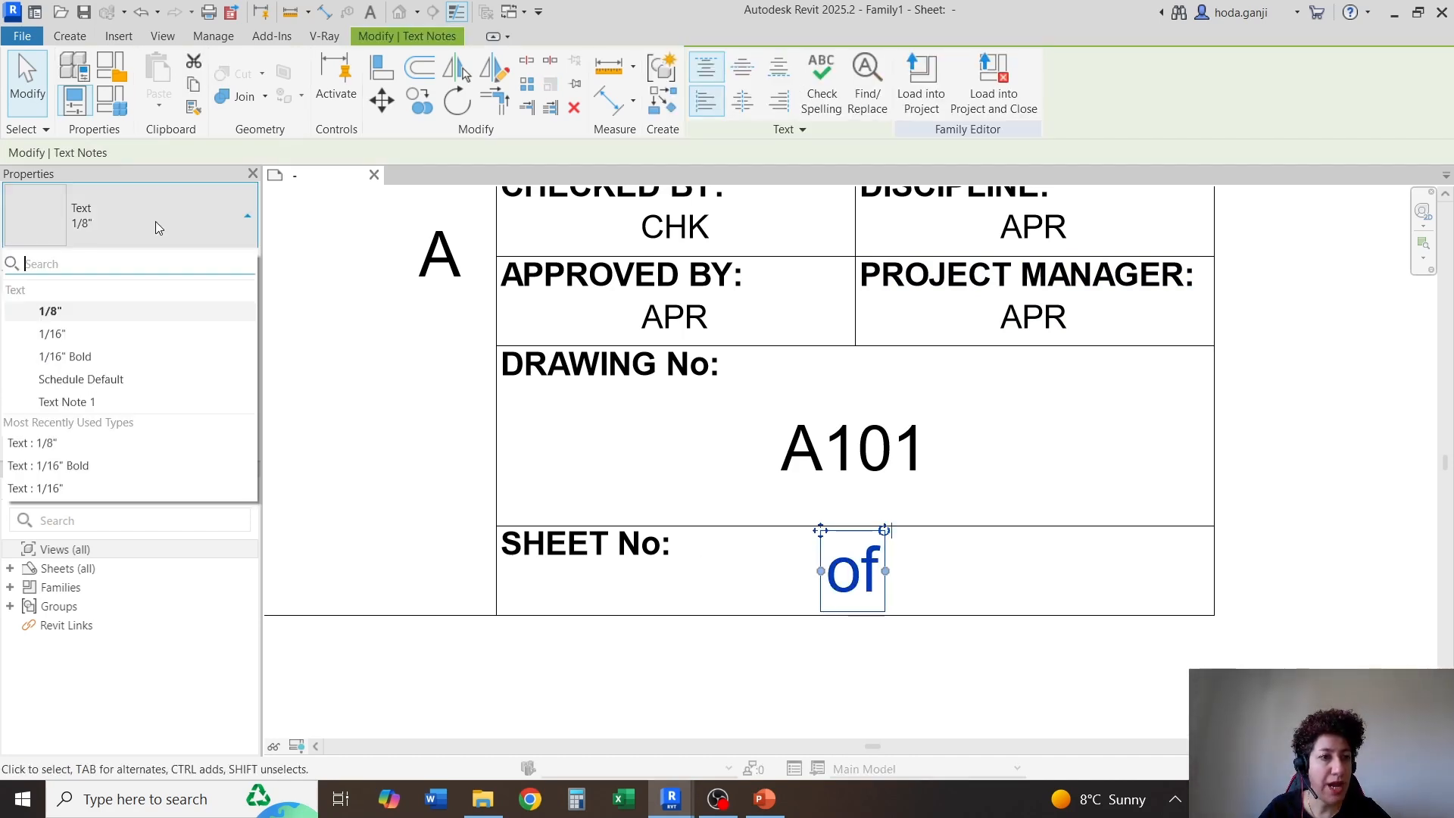
left_click(134, 333)
Nudge the "of" text down and to the right toward the center of the "SHEET No:" cell
scroll(856, 591, "up", 1)
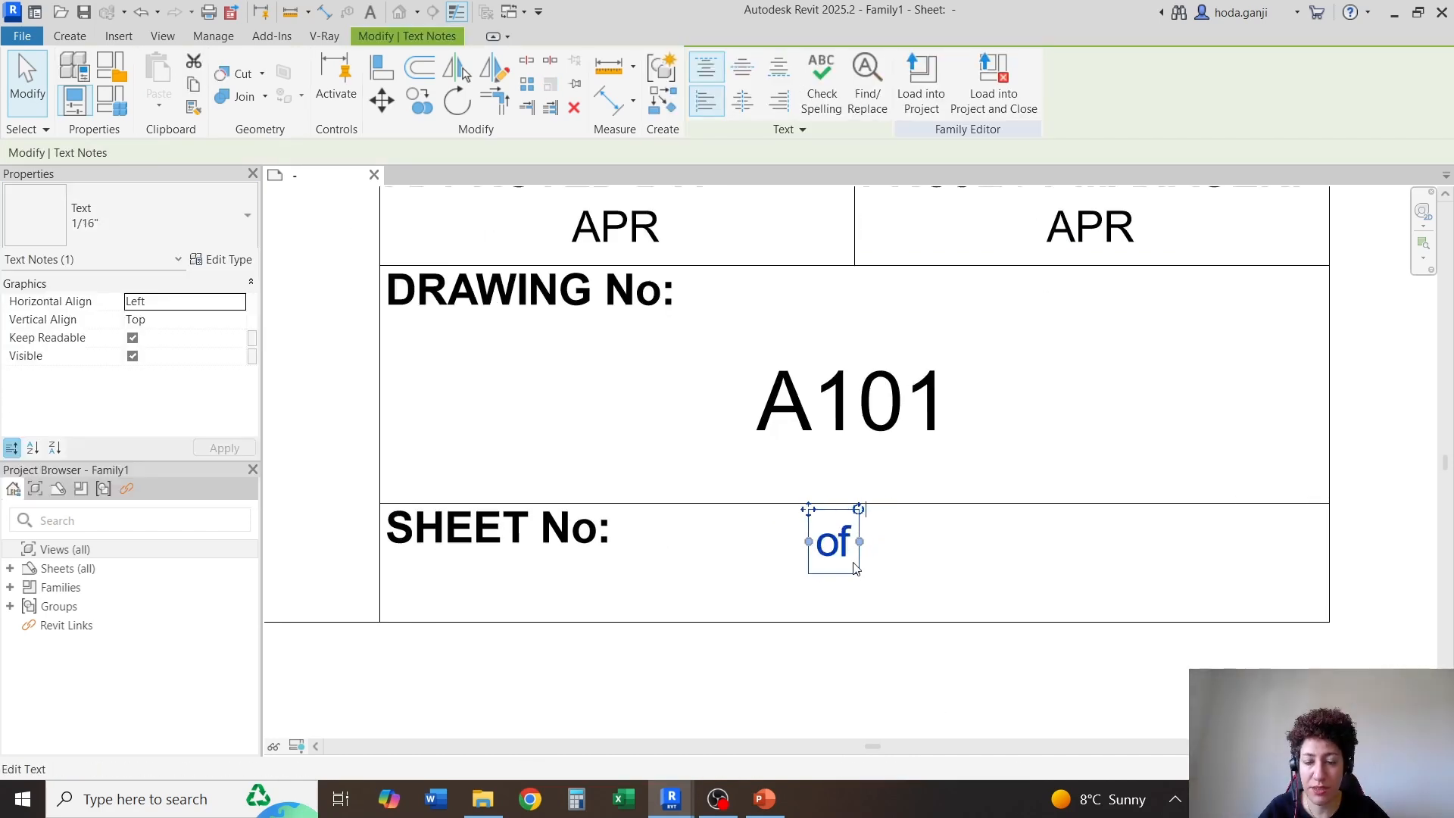
key("Down")
key("Down")
key("Down")
key("Down")
key("Down")
key("Down")
key("Down")
key("Down")
key("Right")
key("Right")
key("Right")
key("Right")
key("Right")
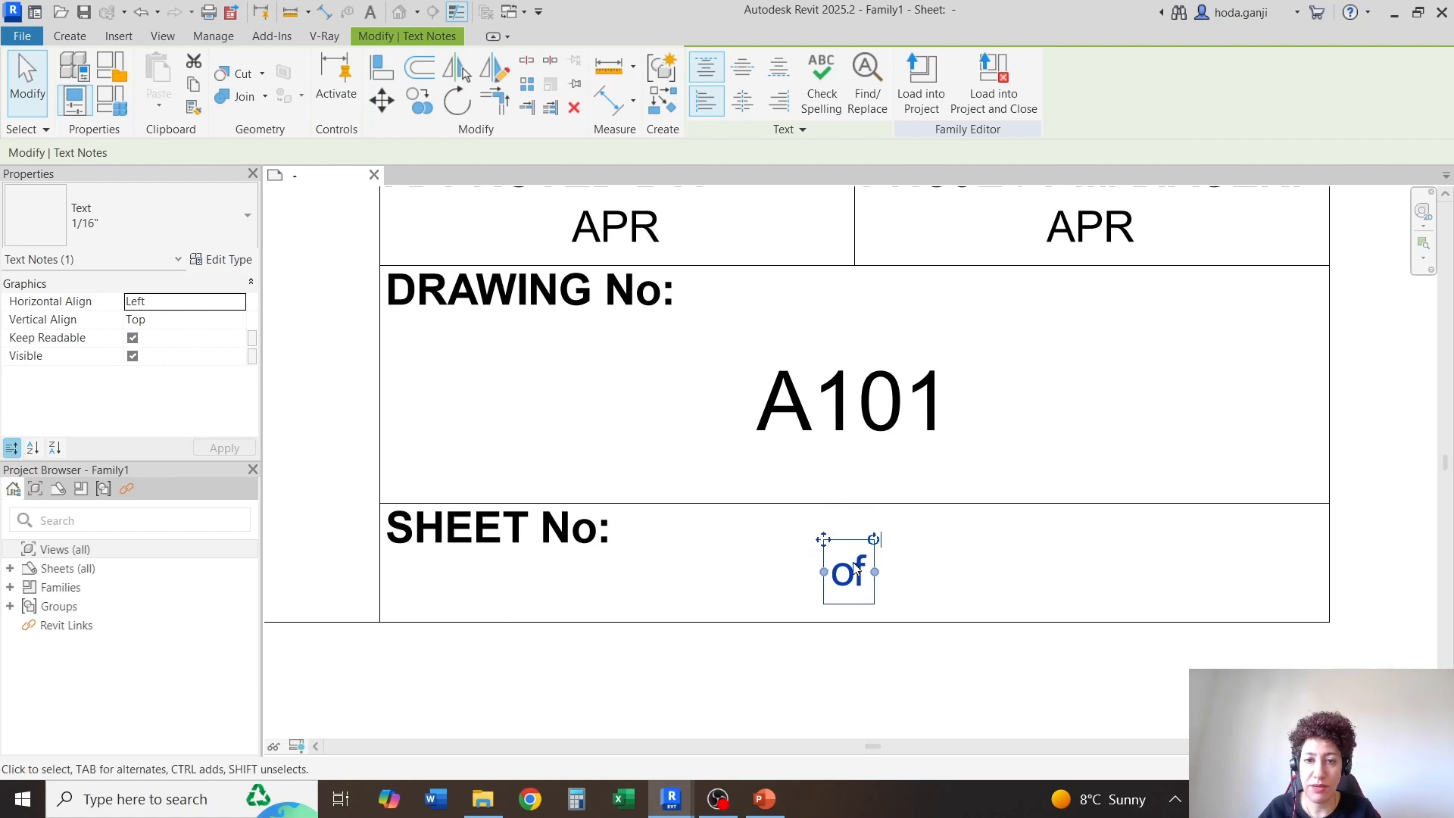
left_click(868, 669)
Copy the "APR" label from the "APPROVED BY:" cell straight down into the "SHEET No:" cell
left_click(670, 233)
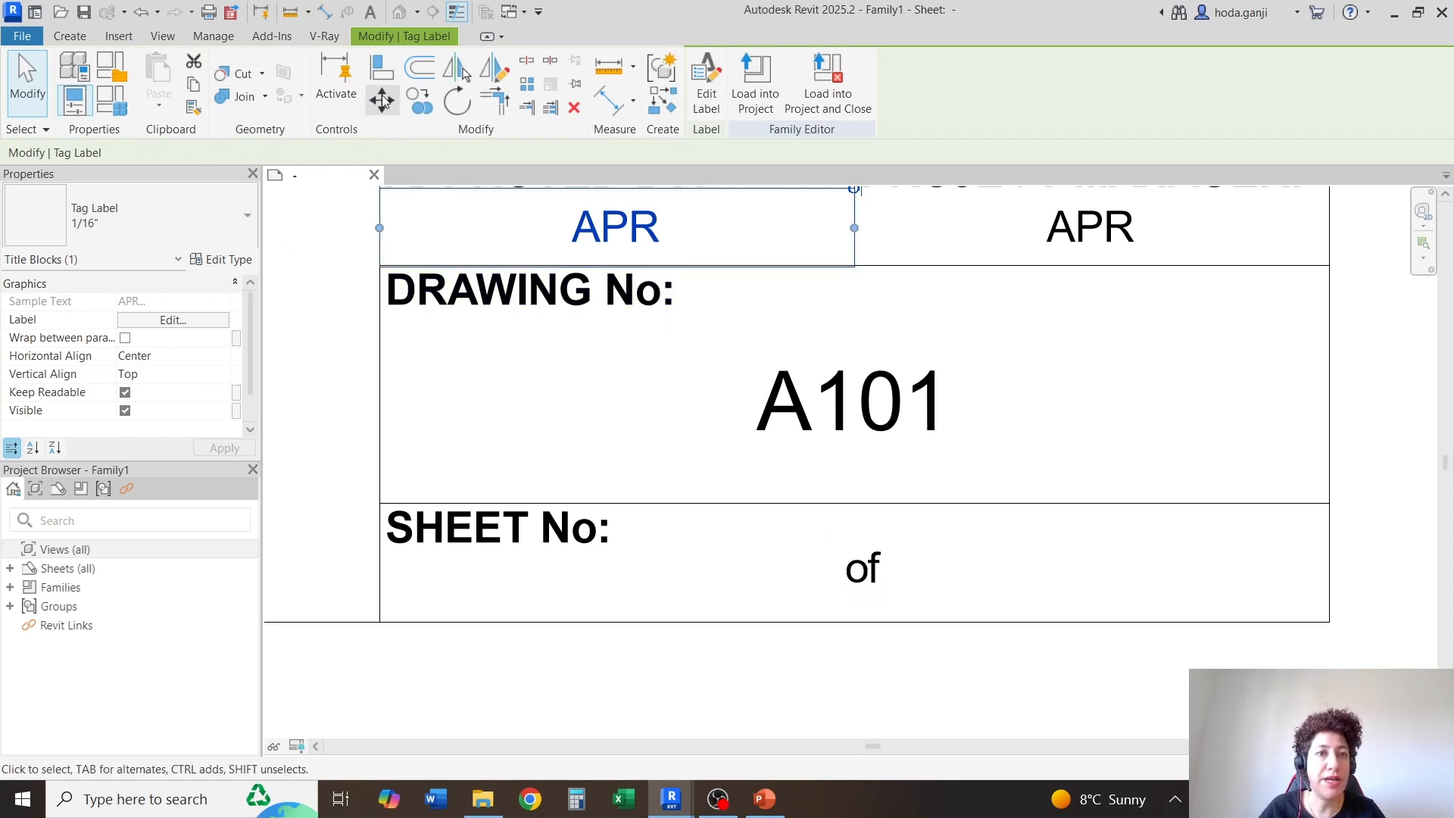
key("Escape")
left_click(854, 222)
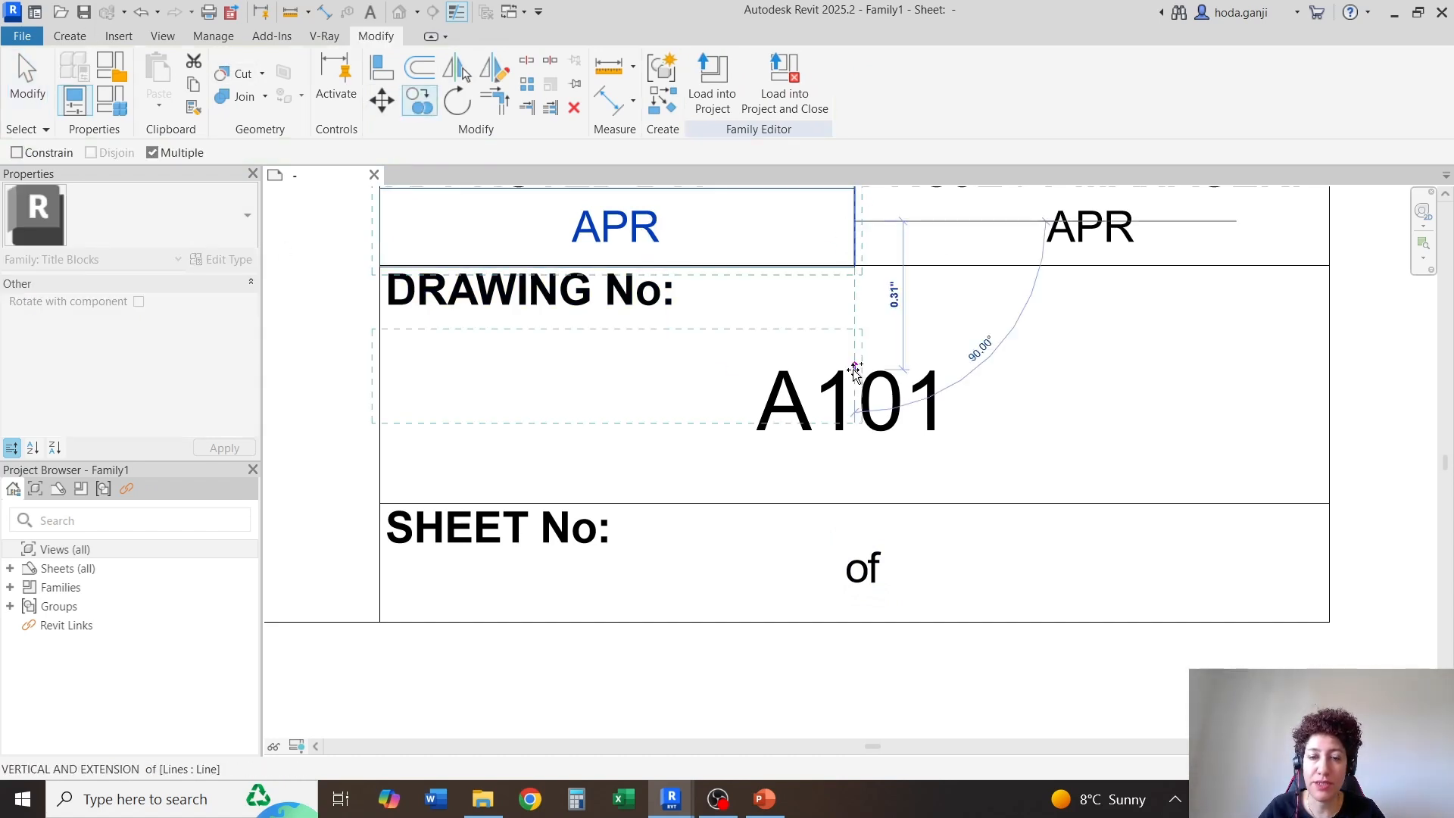
left_click(856, 568)
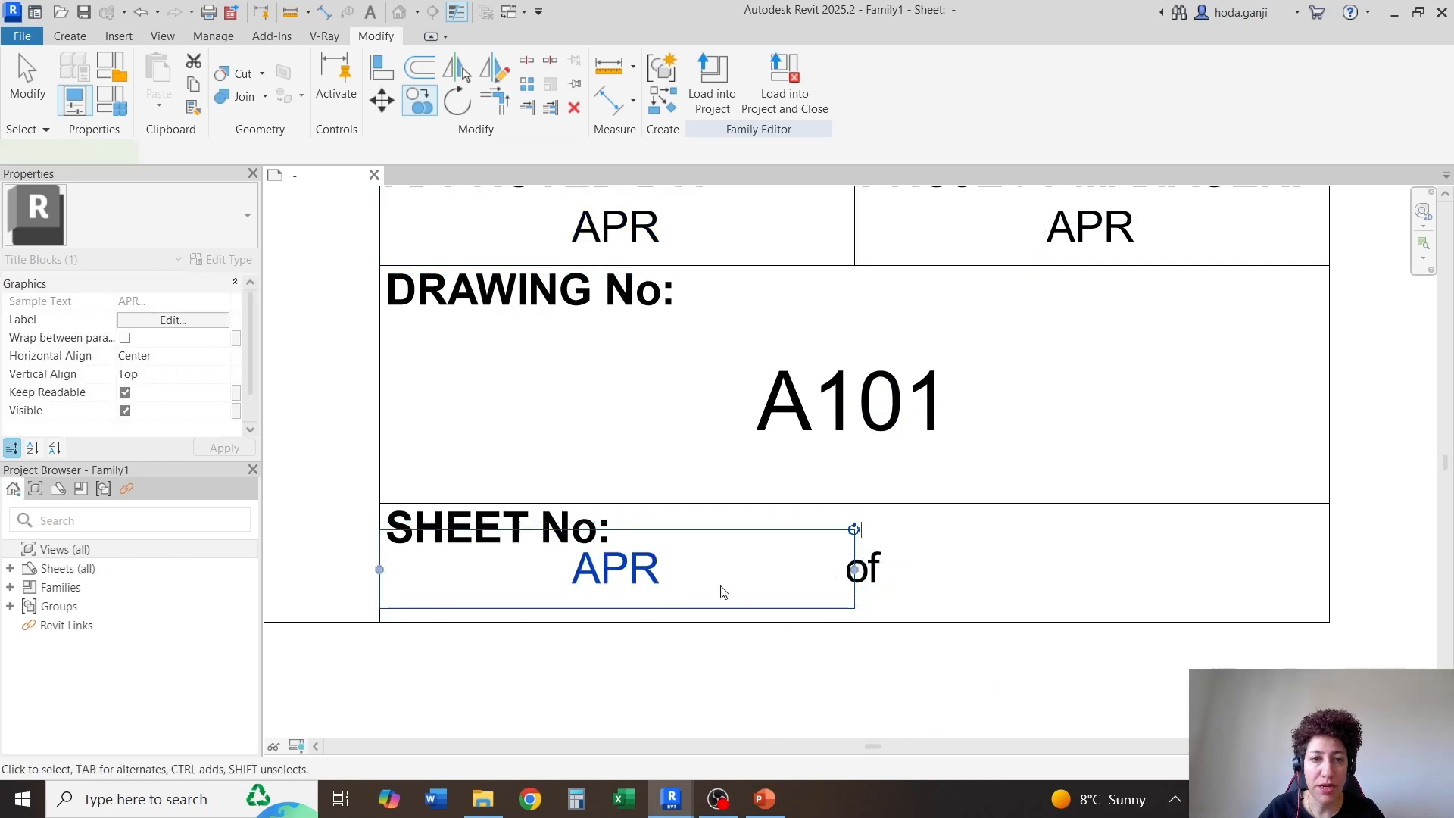
key("Escape")
Narrow the copied "APR" label in the "SHEET No:" cell and place it just before the word "of"
left_click(395, 576)
left_click_drag(388, 574, 522, 575)
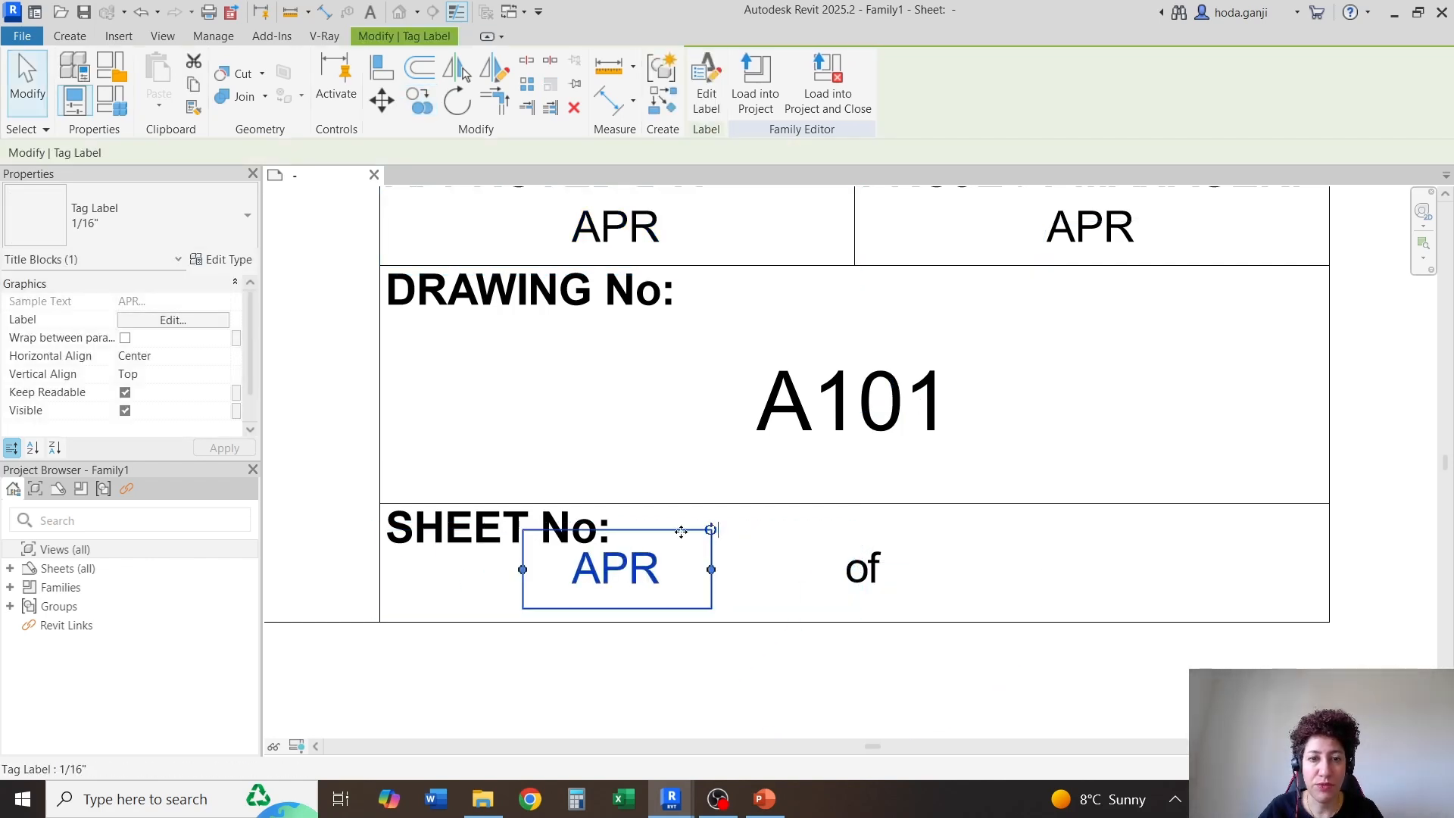
left_click_drag(741, 546, 832, 551)
scroll(488, 528, "down", 1)
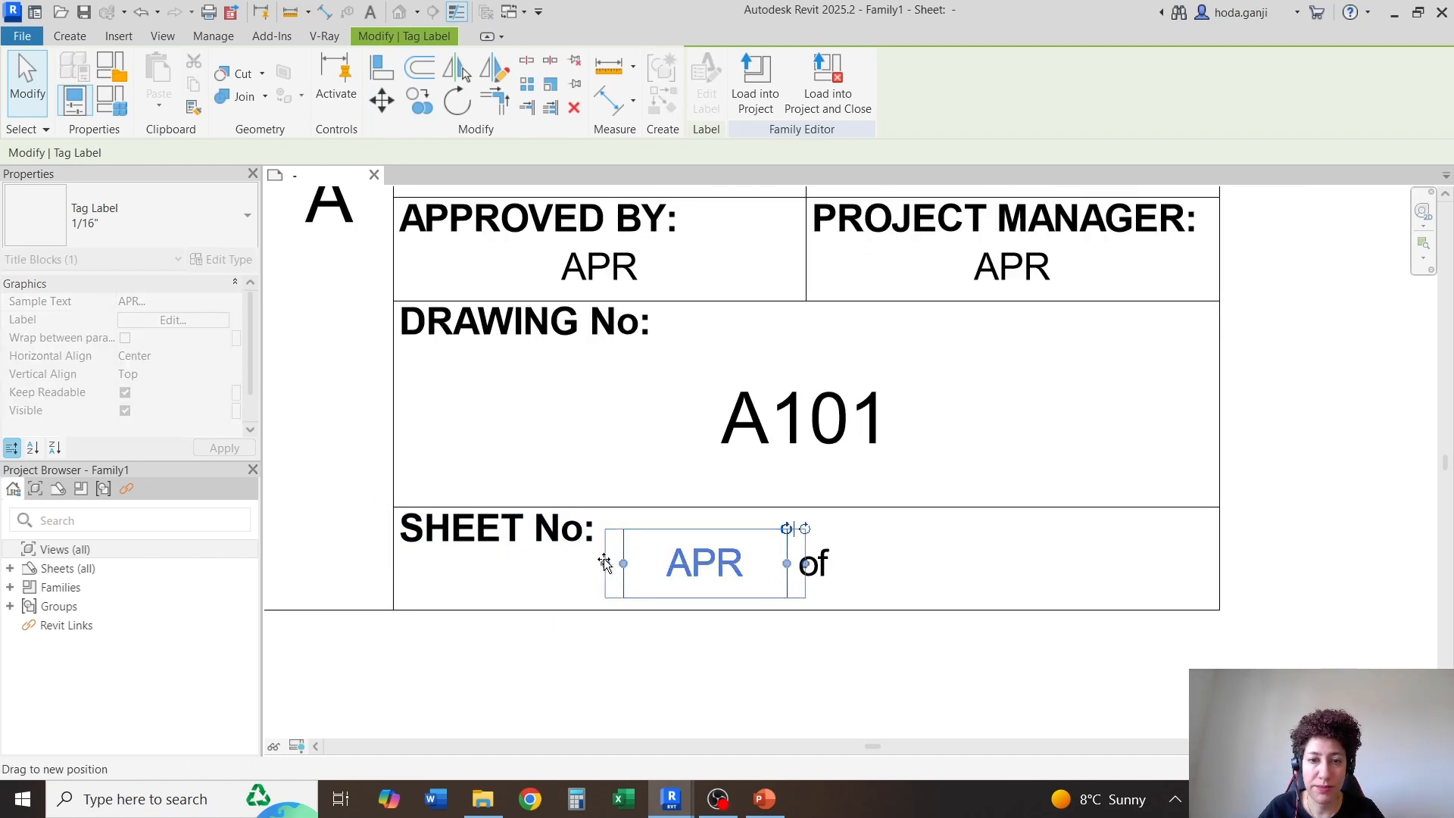
left_click_drag(602, 557, 590, 558)
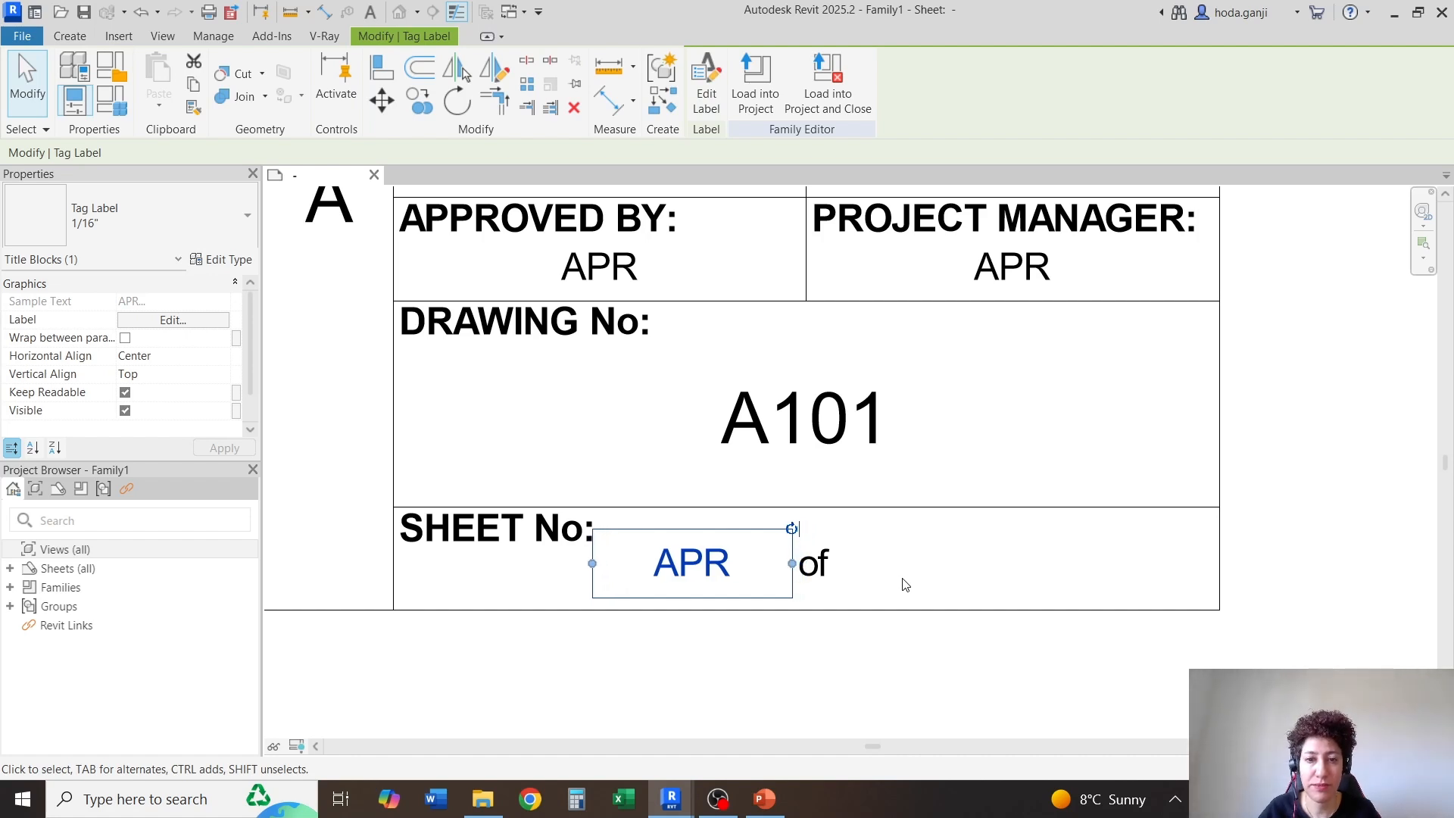
Copy the "APR" label in the "SHEET No:" cell horizontally by about 0.60" to the other side of "of"
key("c")
key("o")
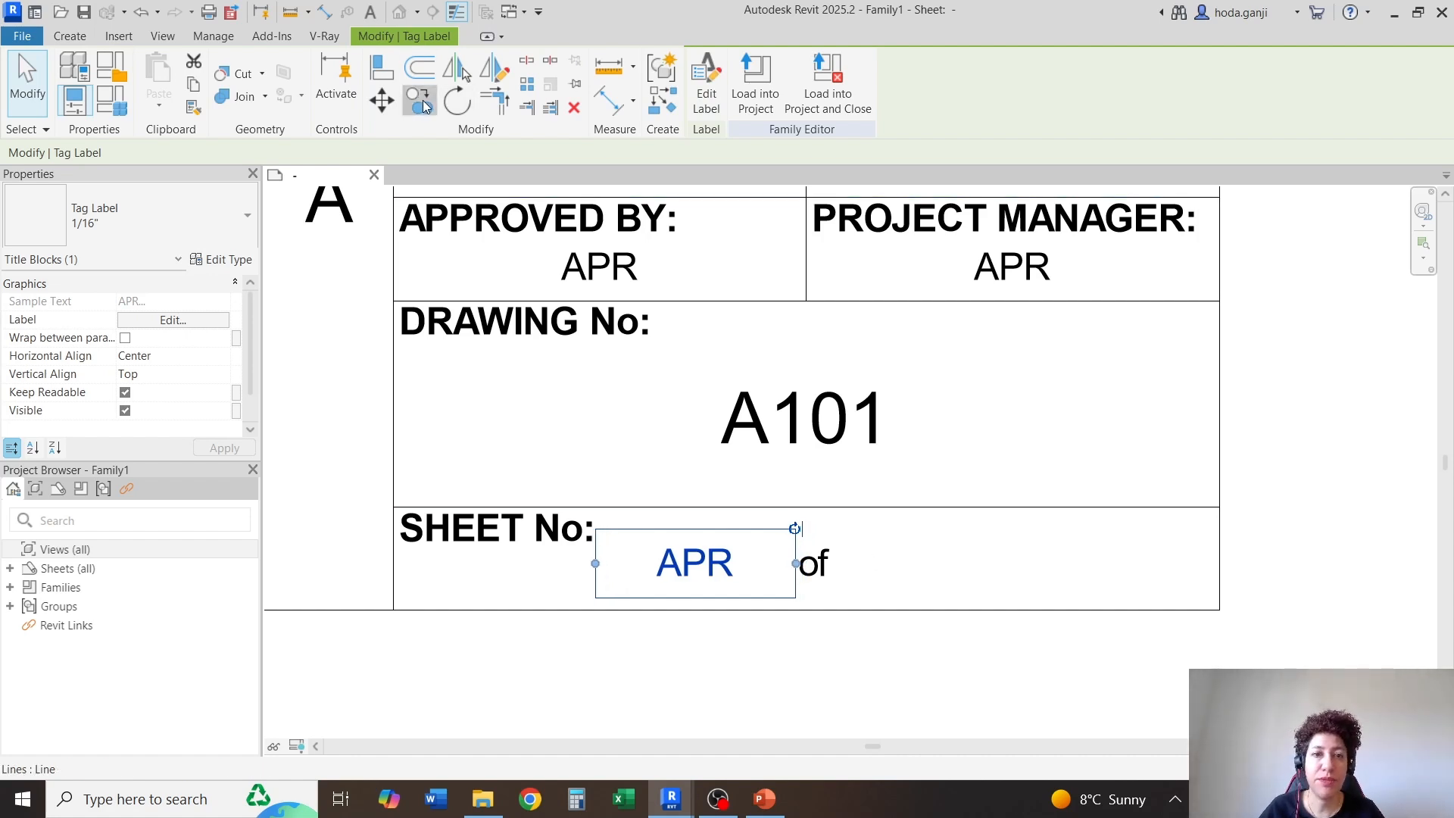
left_click(711, 524)
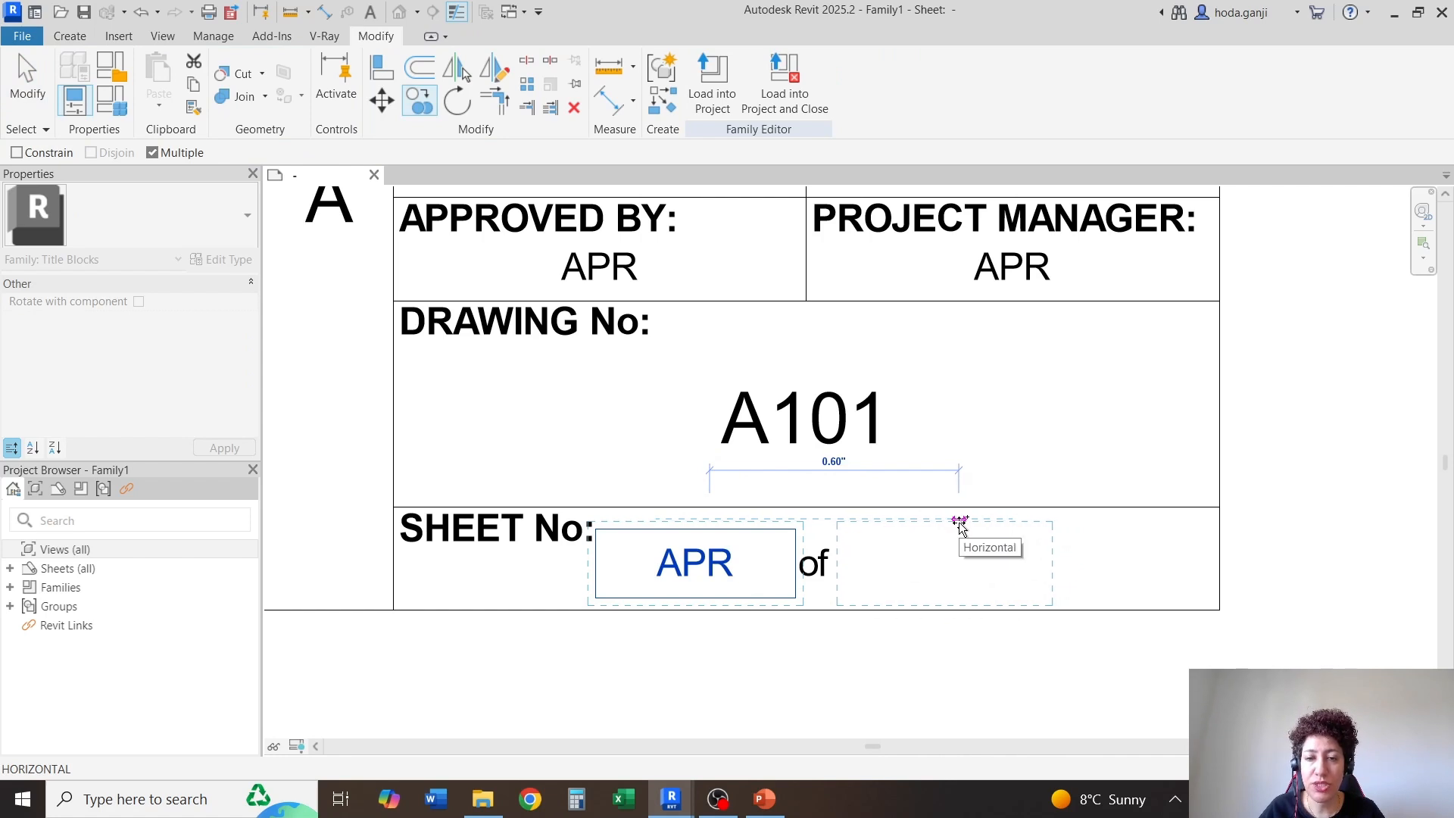
left_click(962, 523)
key("Escape")
key("Escape")
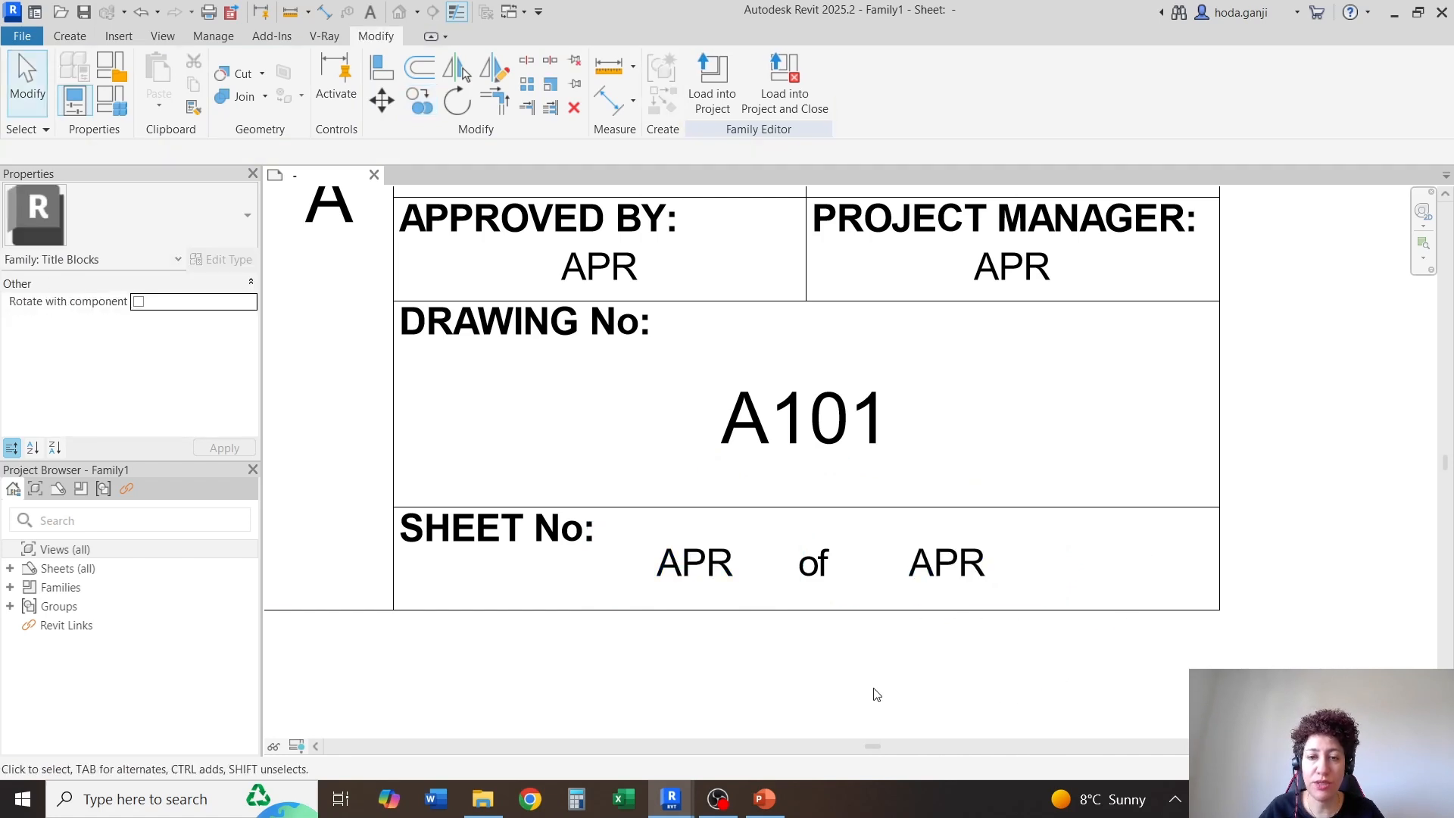
Look through the available category parameters of the label before "of" for a matching sheet count field
scroll(873, 695, "down", 2)
scroll(870, 692, "down", 2)
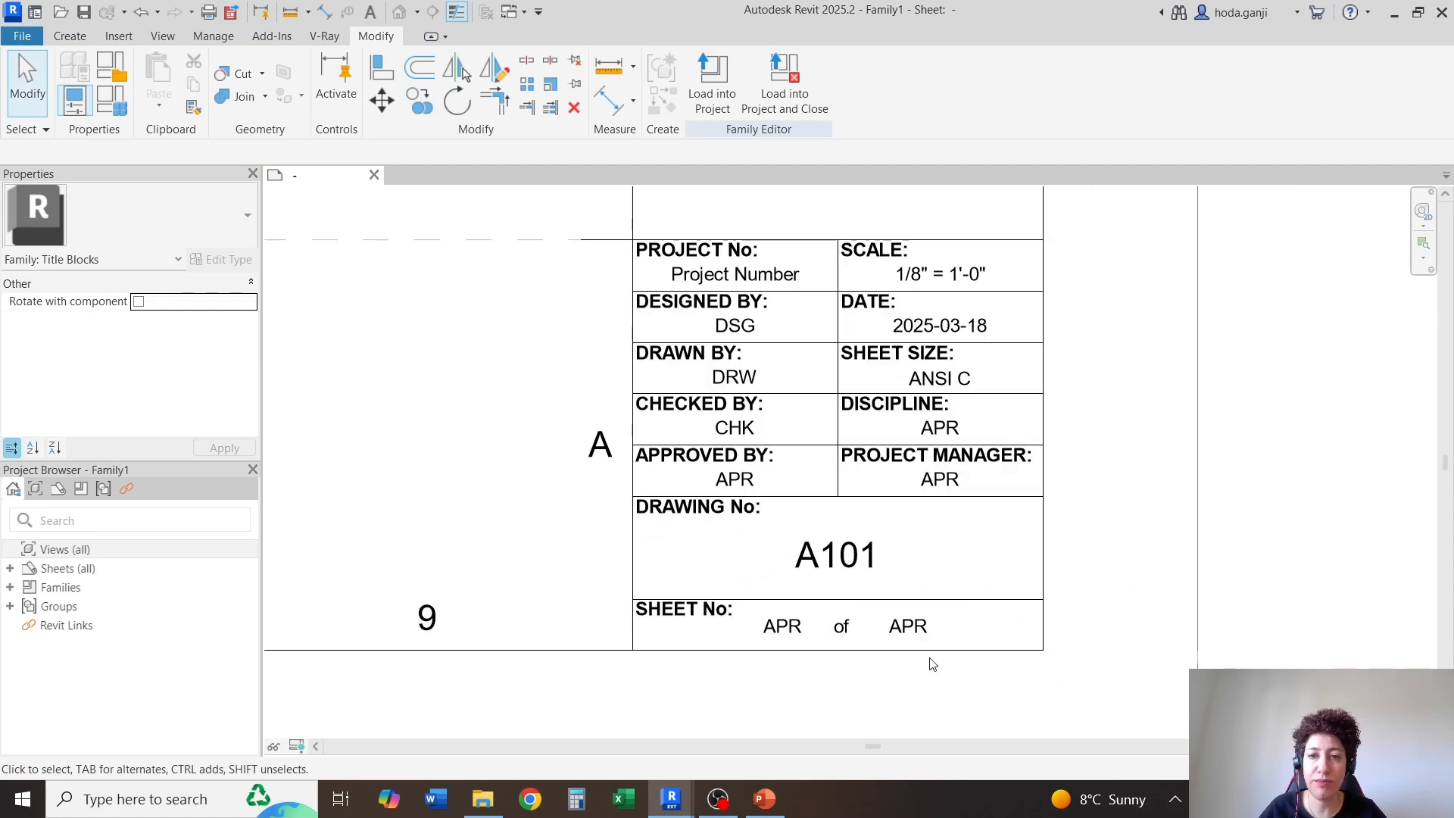
scroll(929, 612, "up", 1)
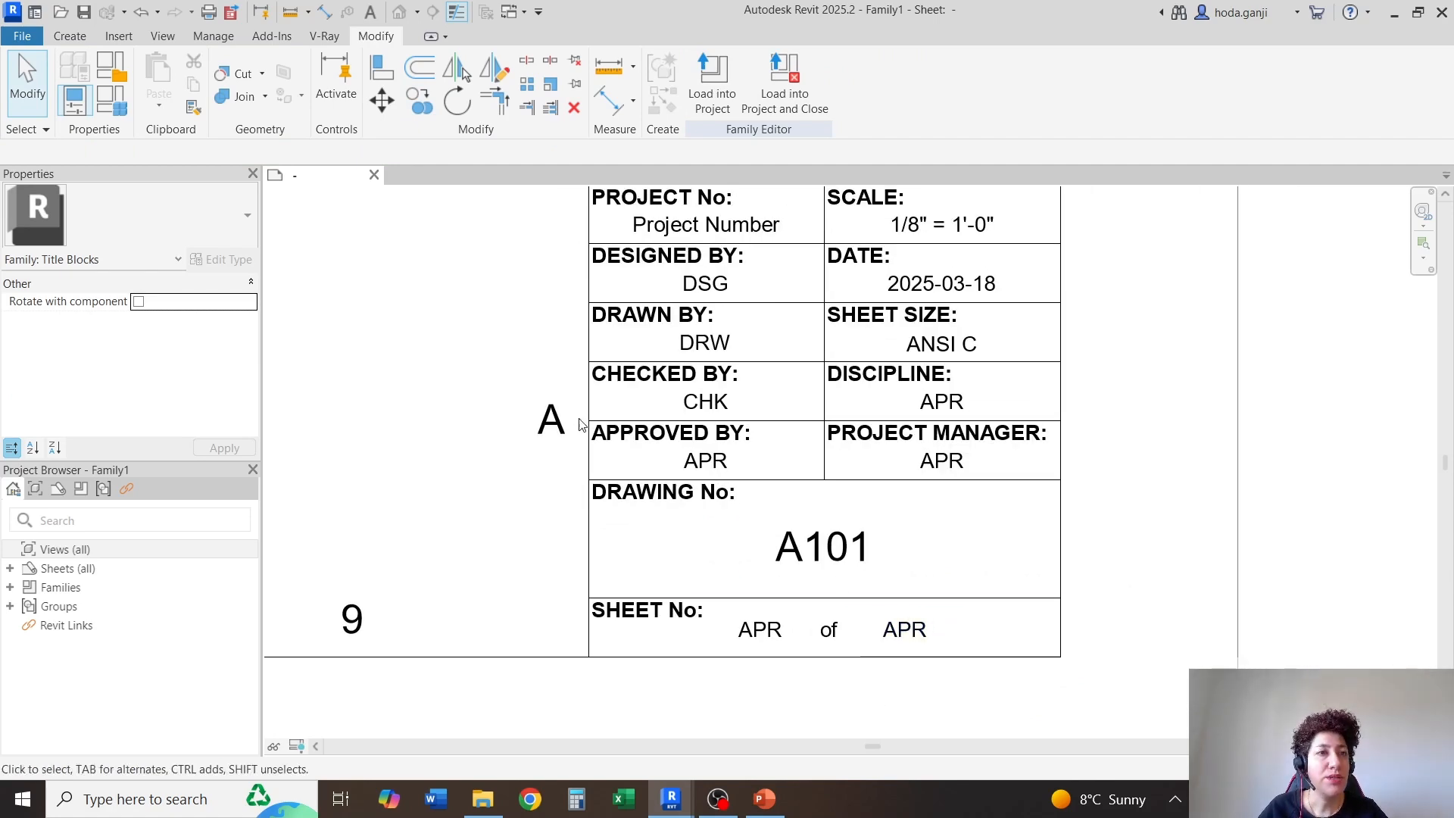
left_click(784, 638)
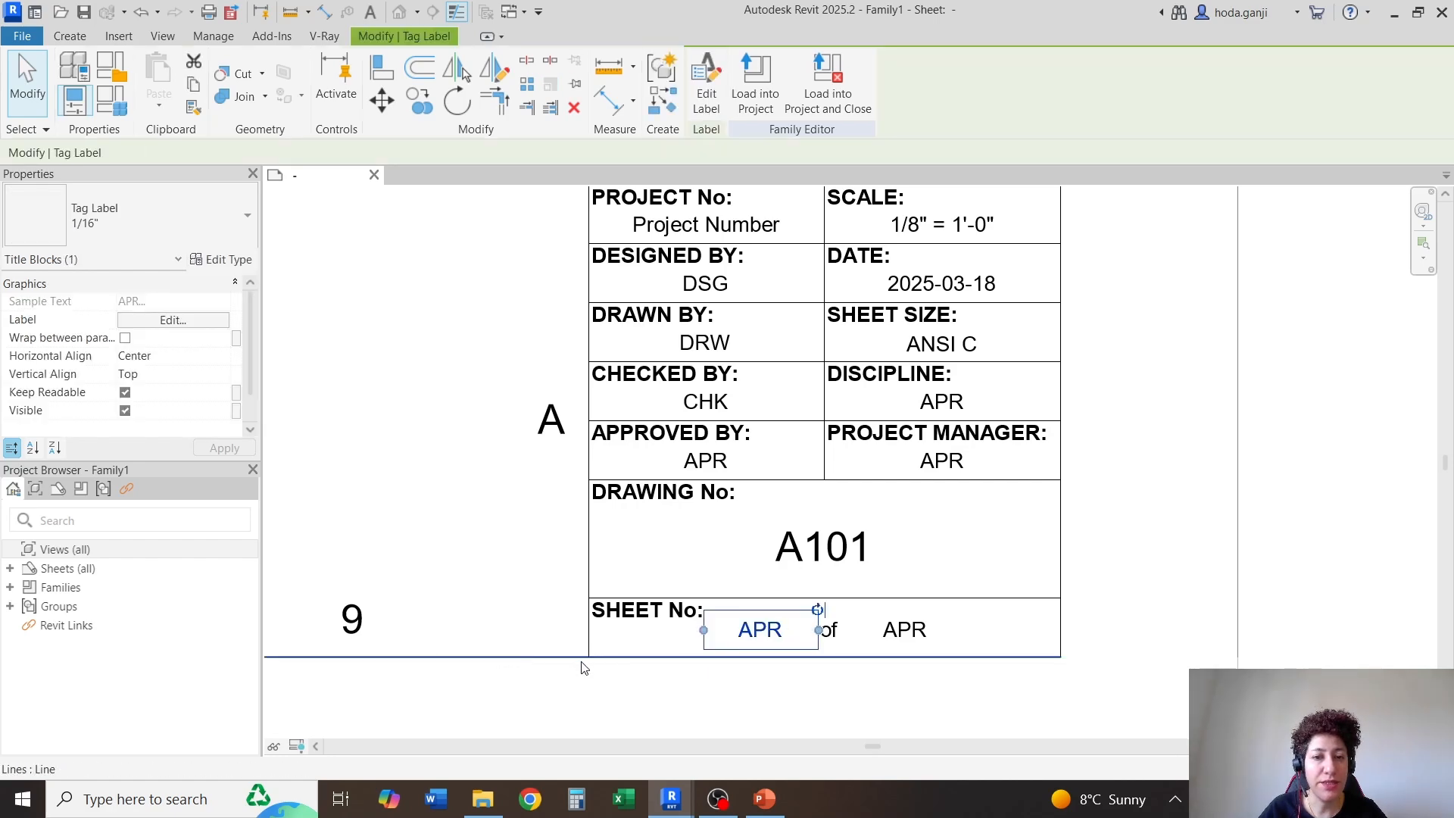
scroll(685, 685, "up", 2)
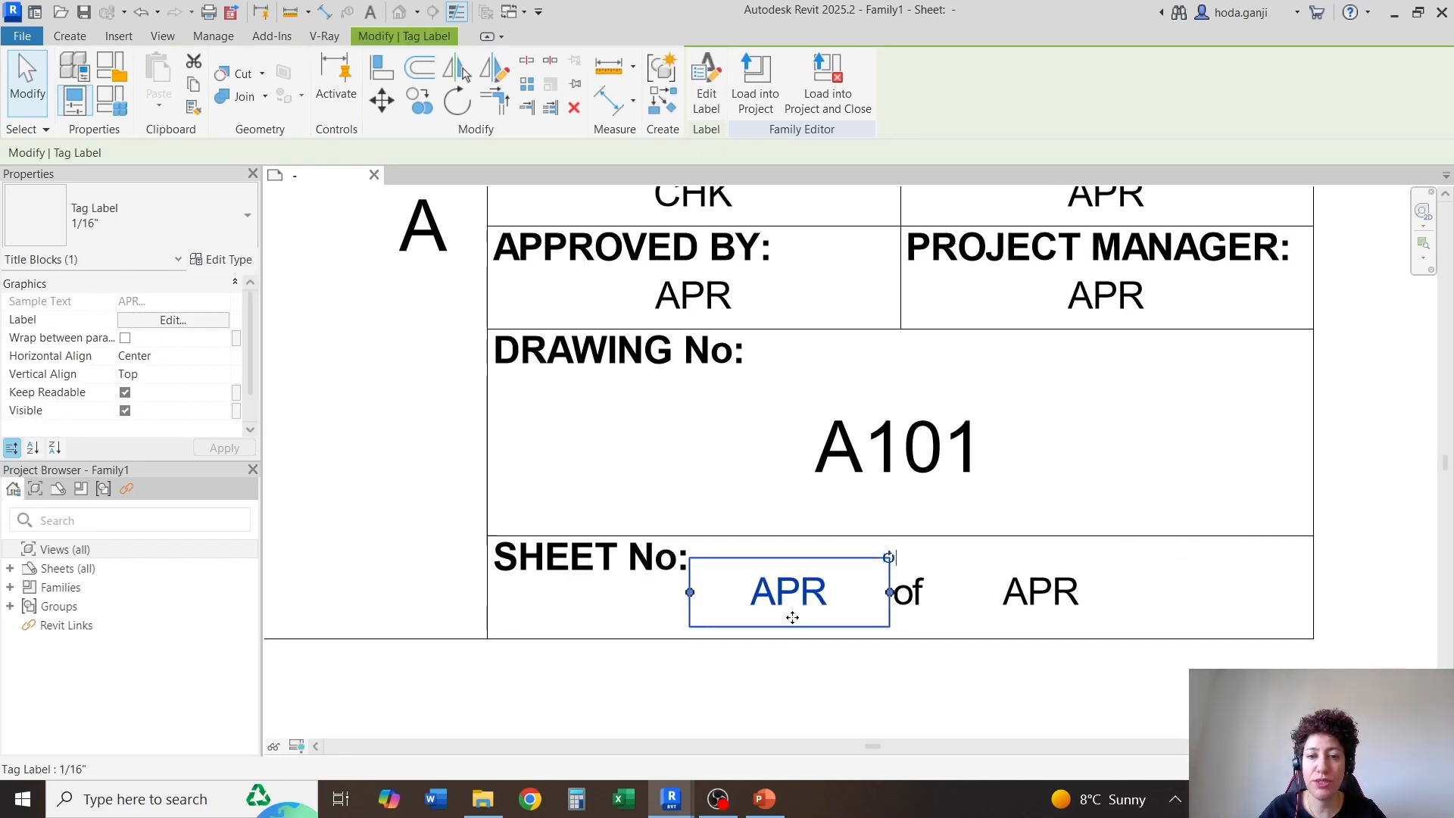
left_click(186, 326)
scroll(500, 400, "down", 3)
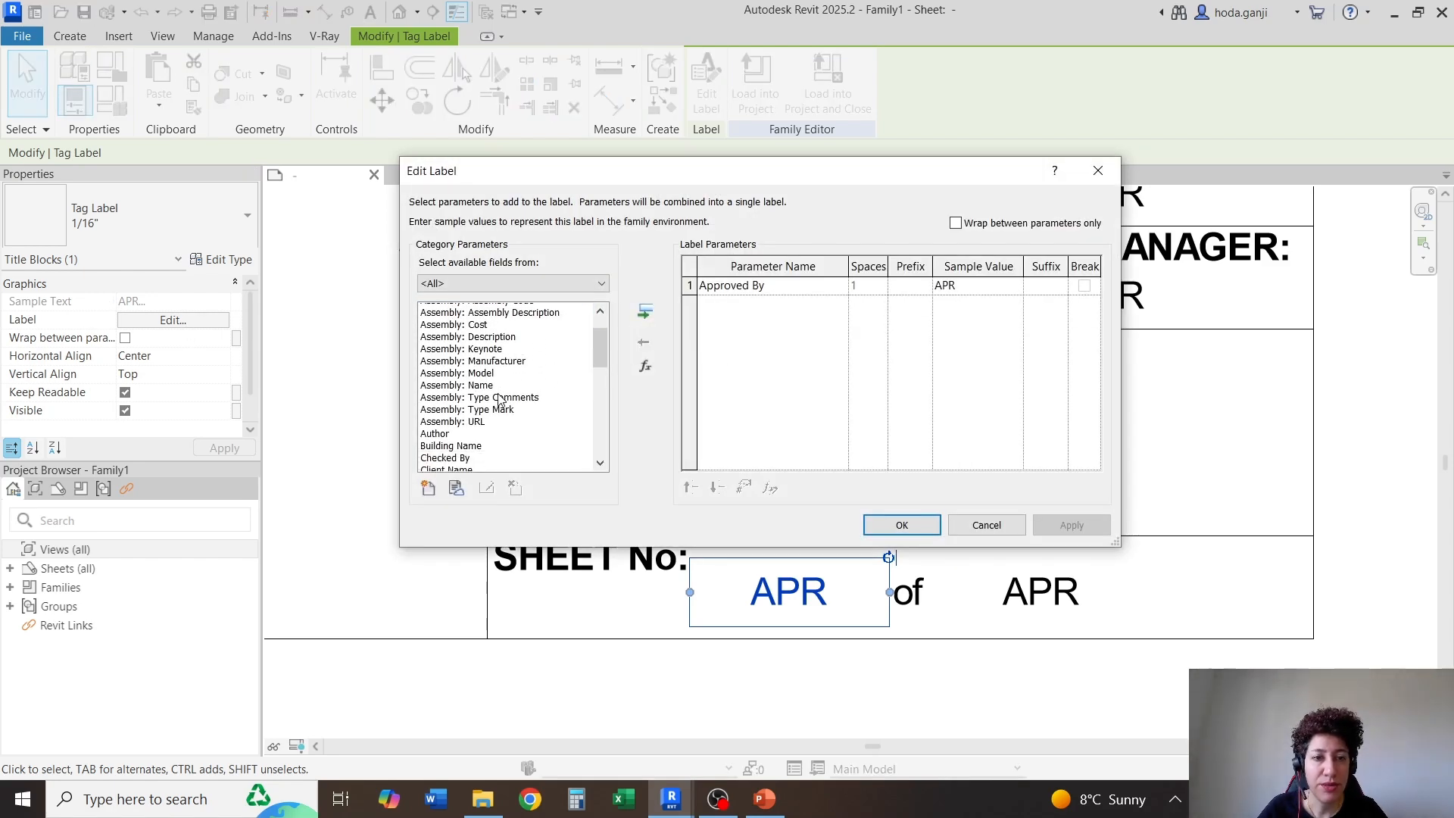
scroll(500, 400, "down", 6)
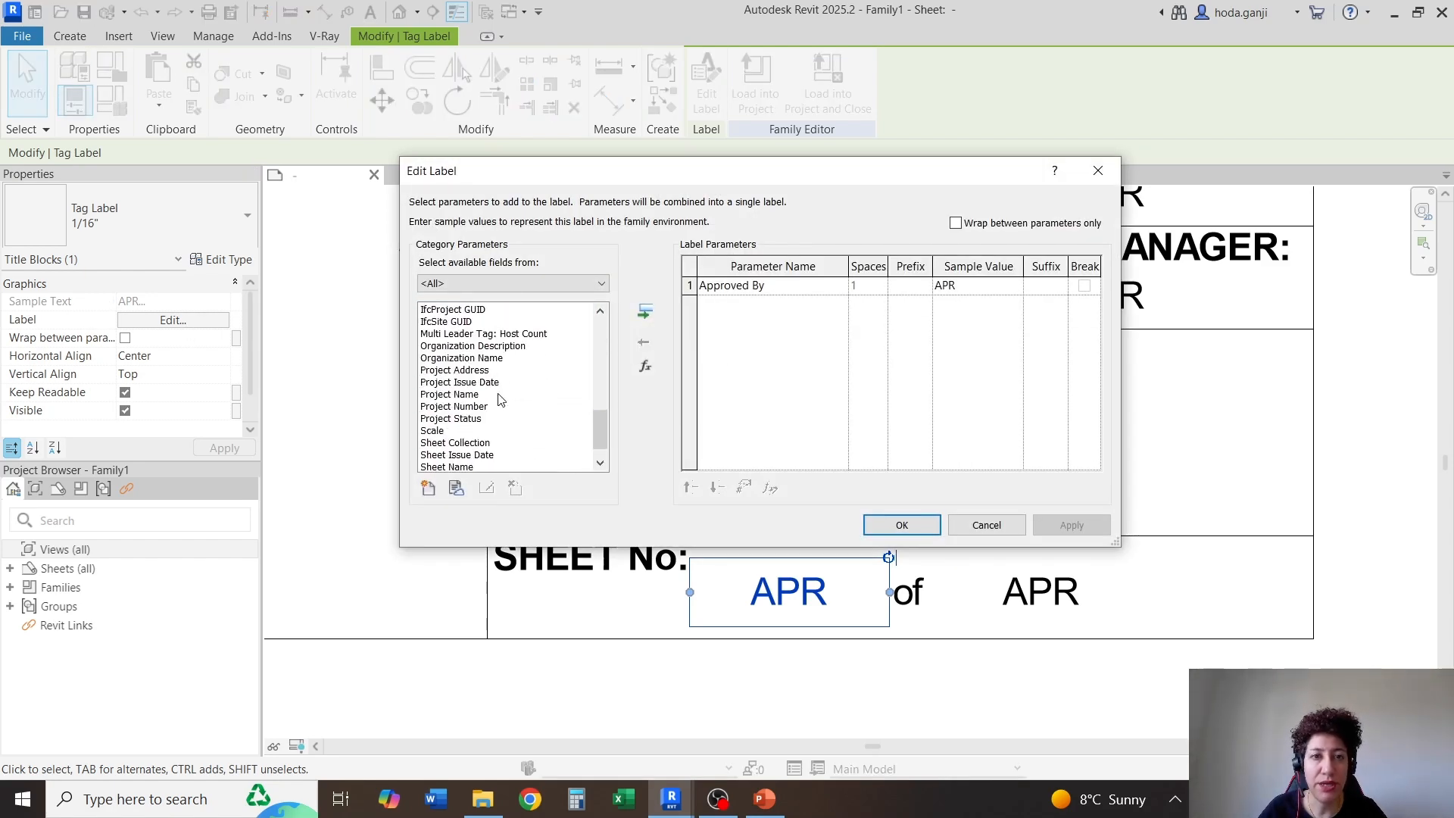
Look at the shared parameters in the Title Block group for this label, and close the dialogs without adding one
left_click(429, 488)
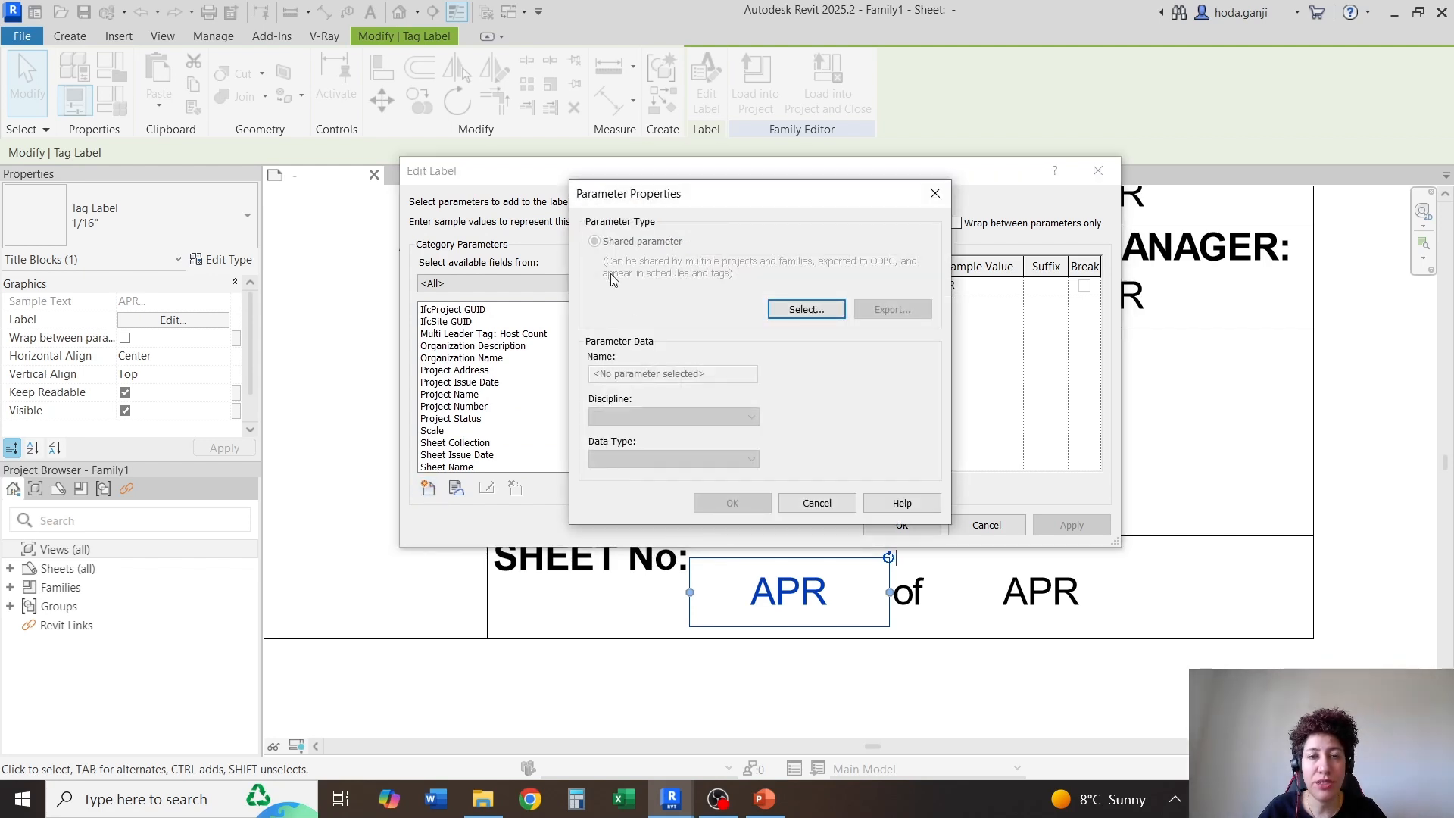
left_click(820, 308)
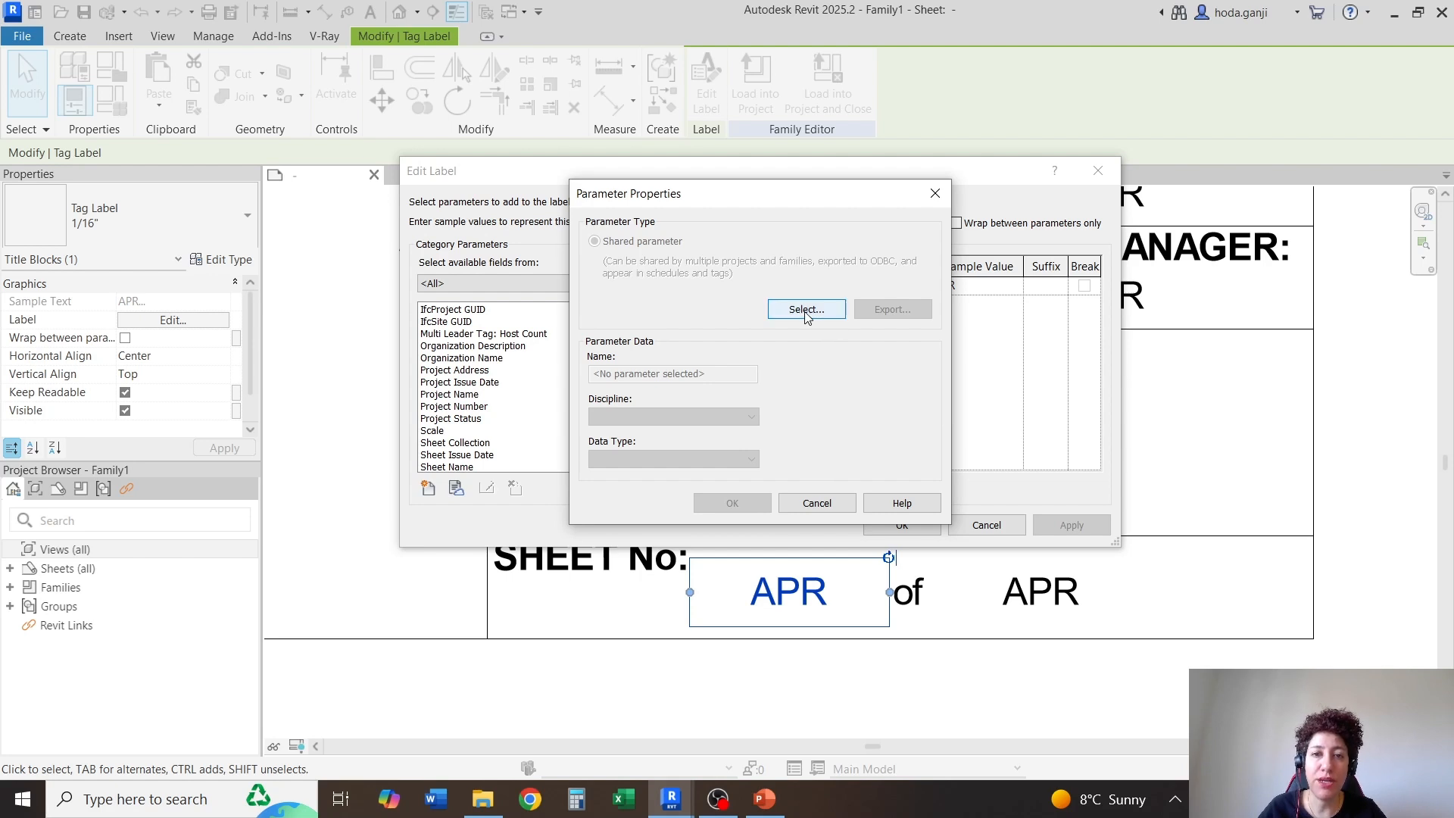
left_click(749, 258)
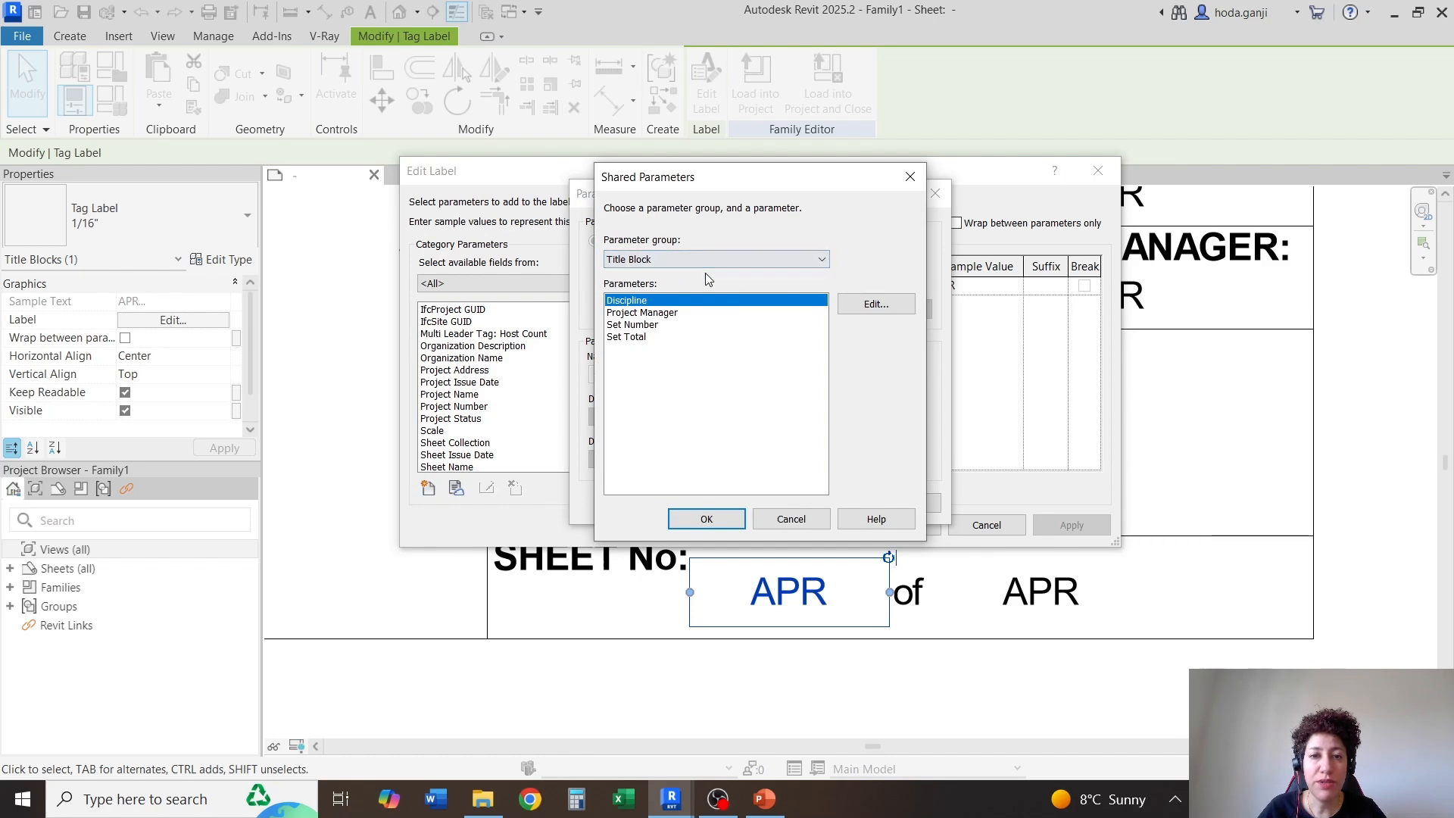
key("Escape")
key("Escape")
key("Escape")
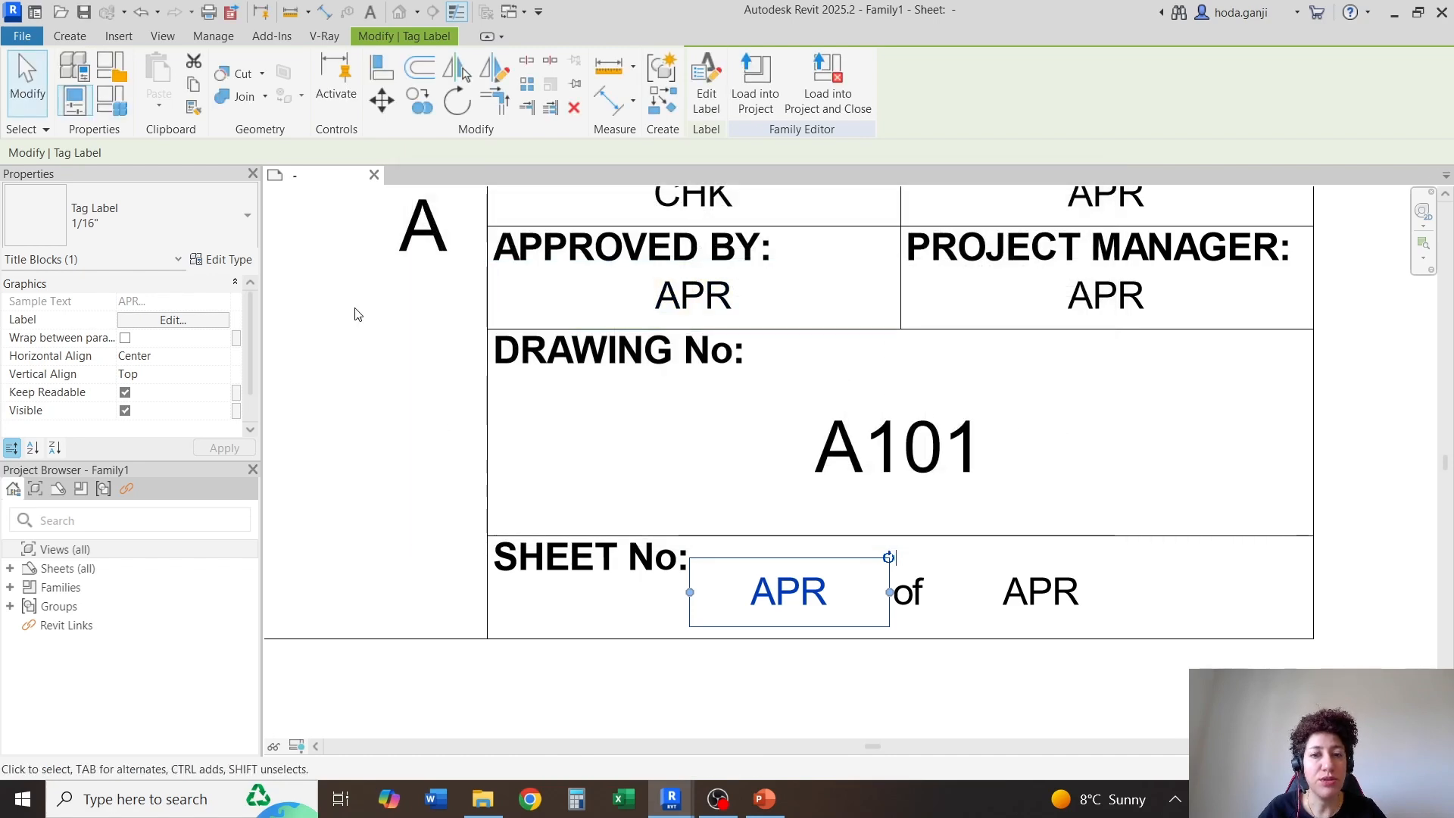
key("Escape")
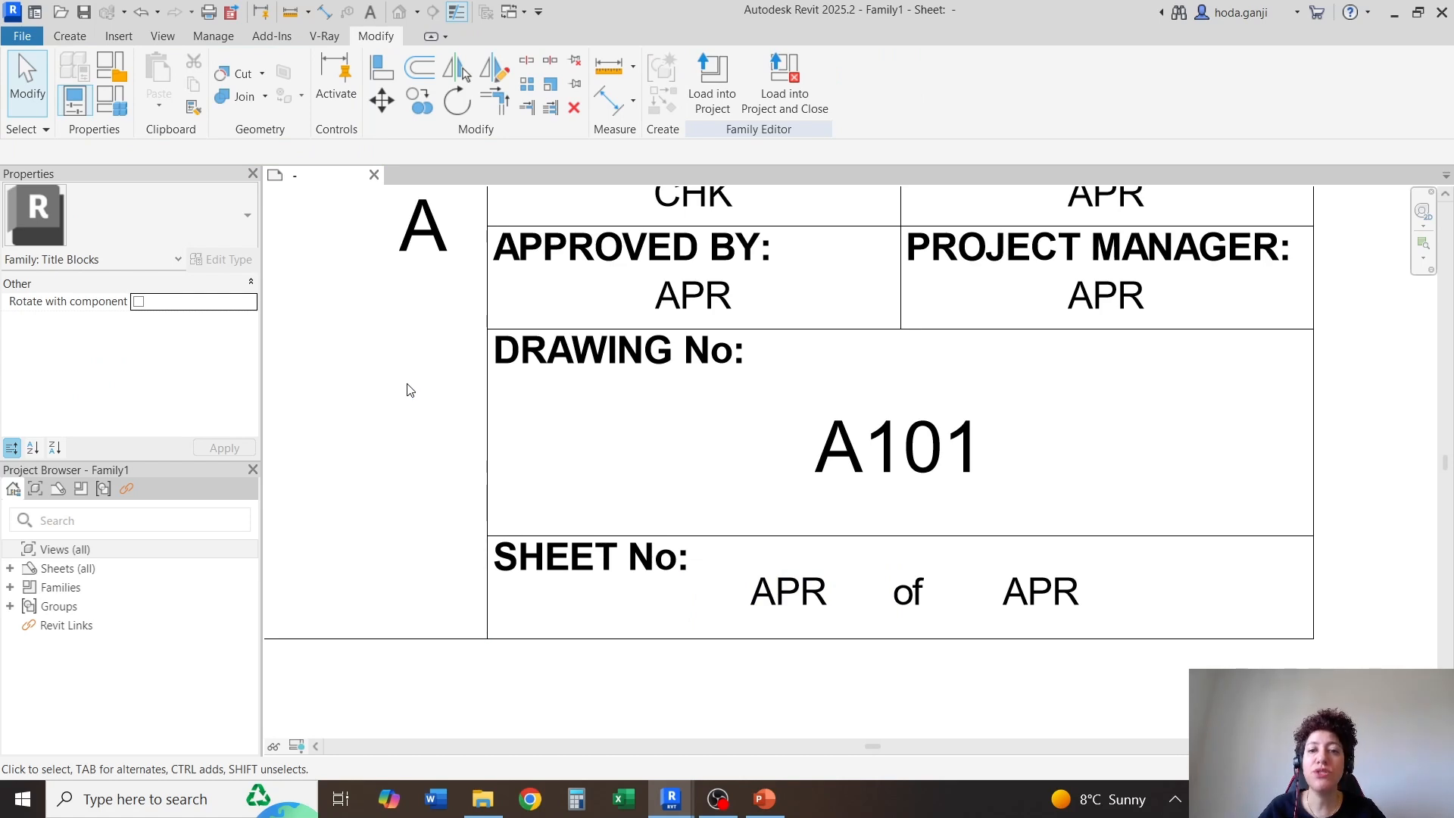
Save the title block family as ANSI C Titleblock_Video in the Week 12 folder
key("ctrl+s")
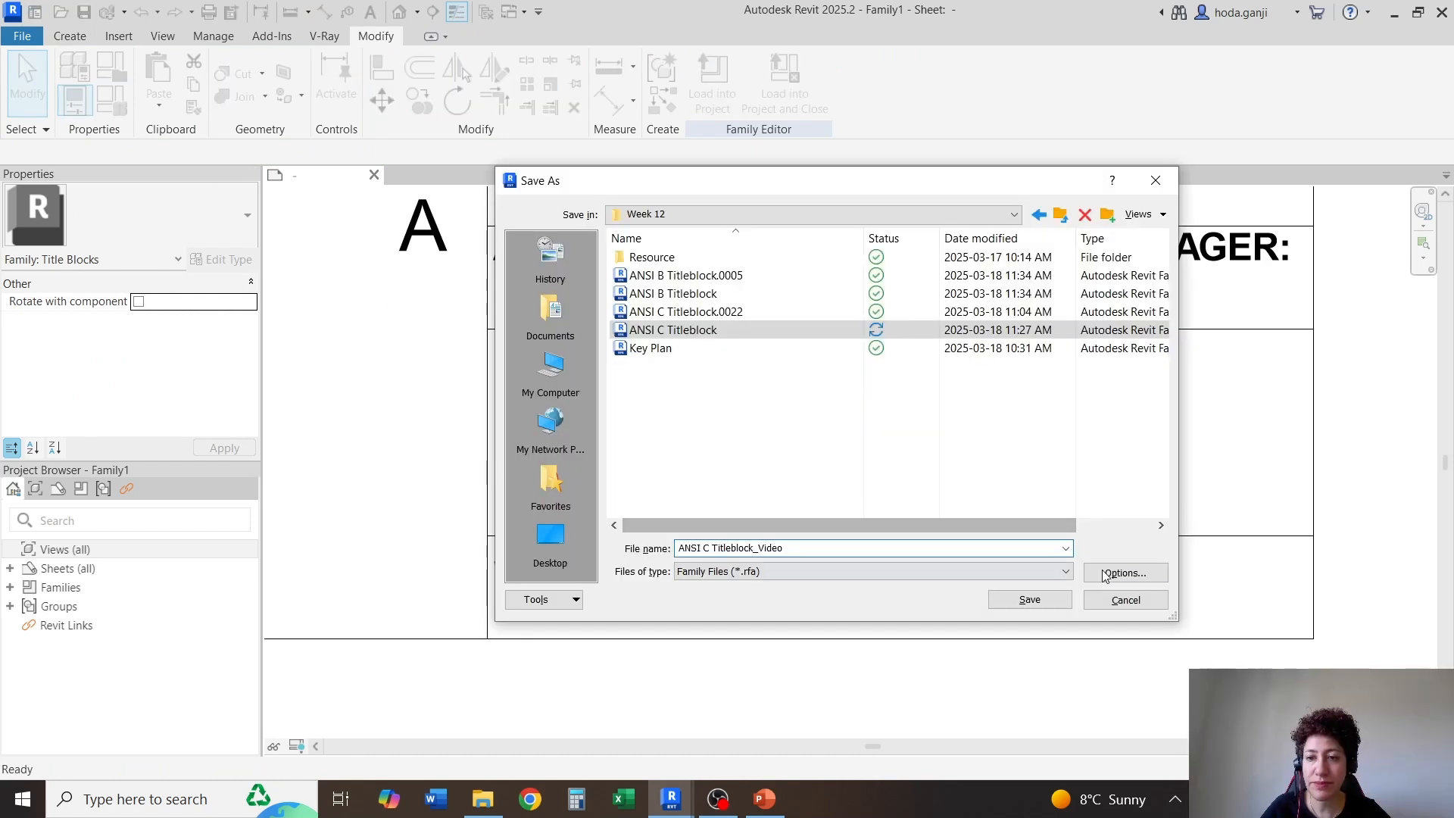
left_click(1126, 572)
left_click(848, 532)
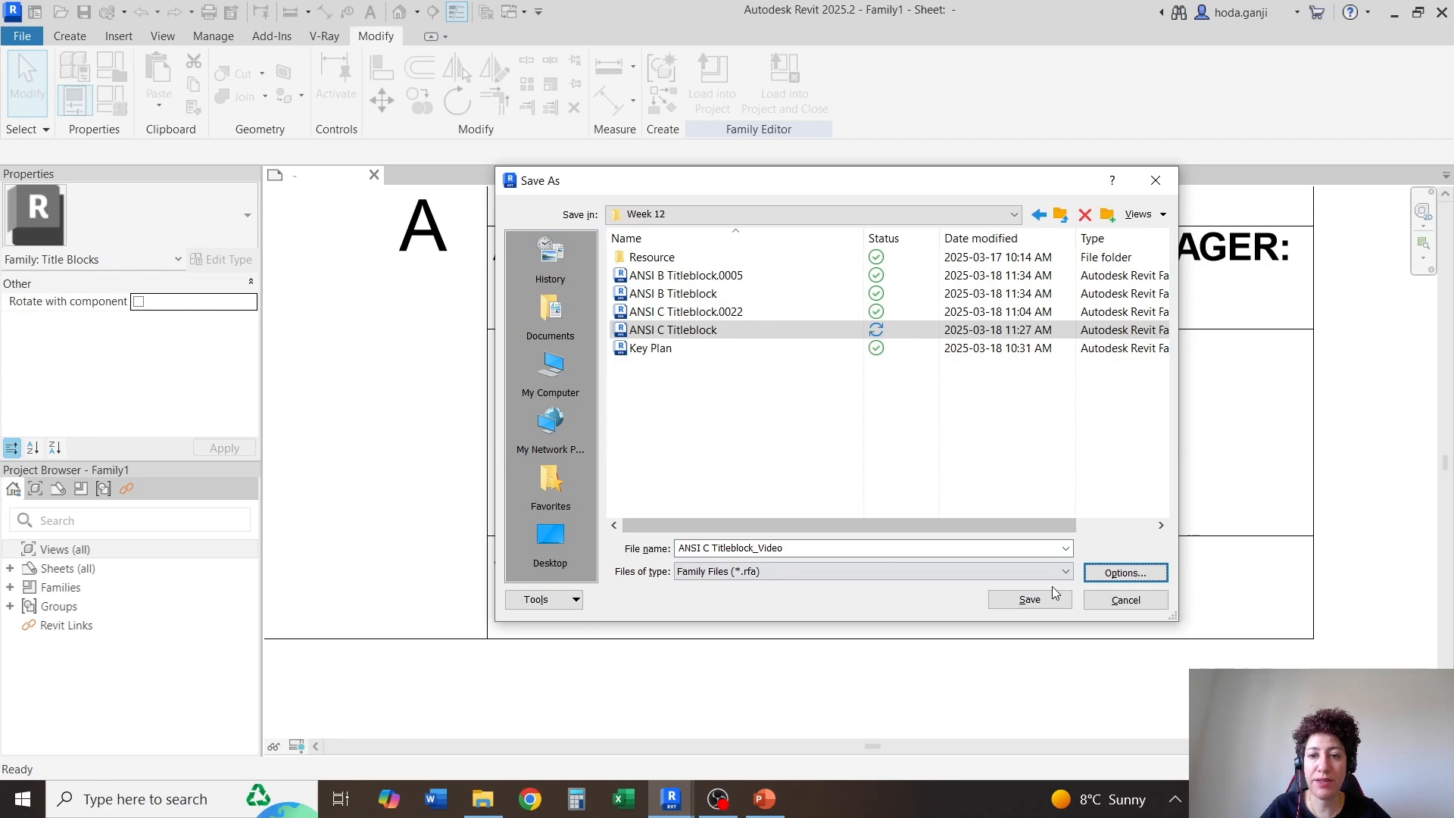
left_click(1029, 599)
left_click(70, 36)
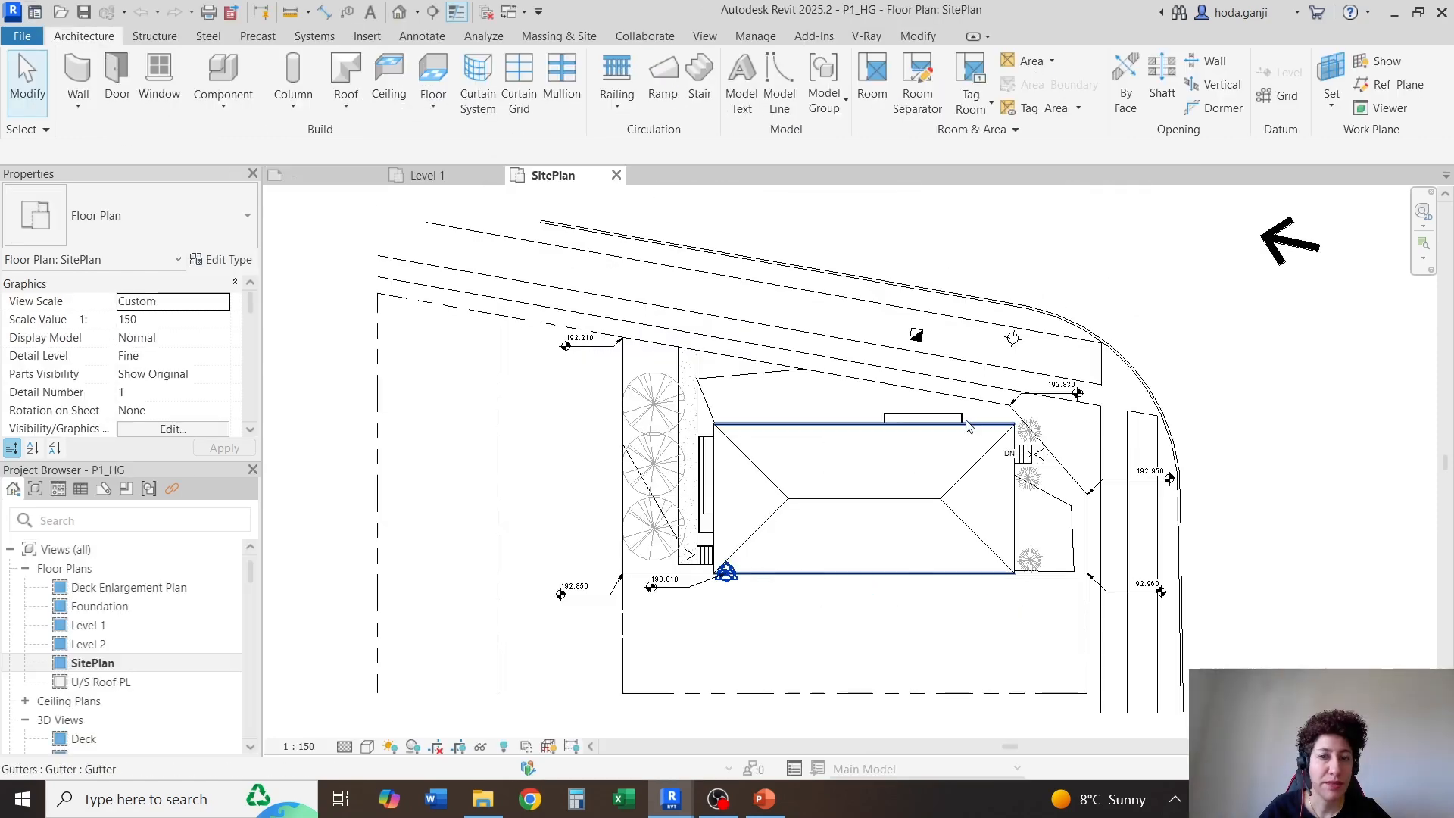
From the project's SitePlan view, create a new shared parameter file named Shared Parameters_Video in the Week 12 folder
scroll(1113, 227, "up", 3)
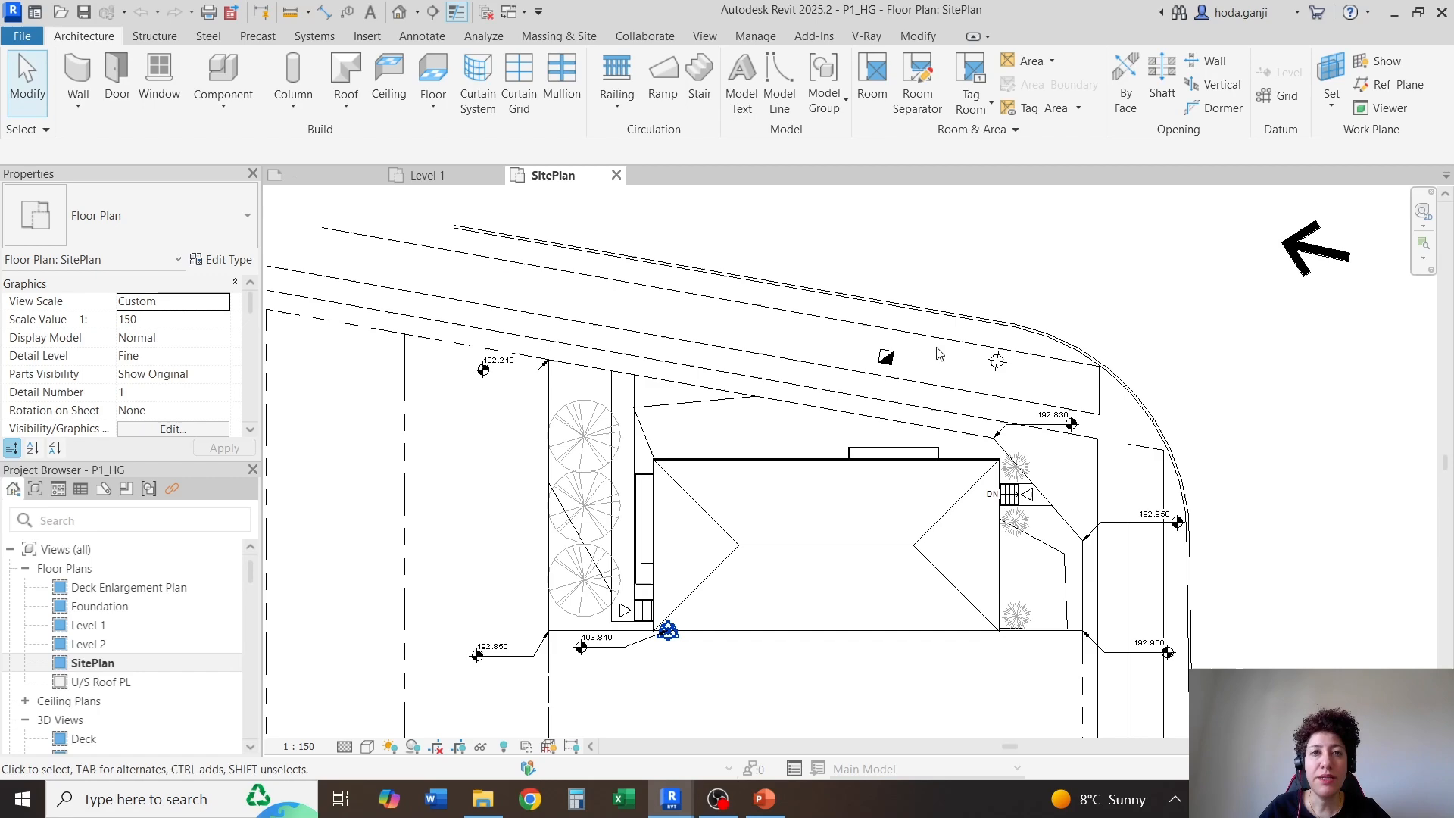
left_click(757, 37)
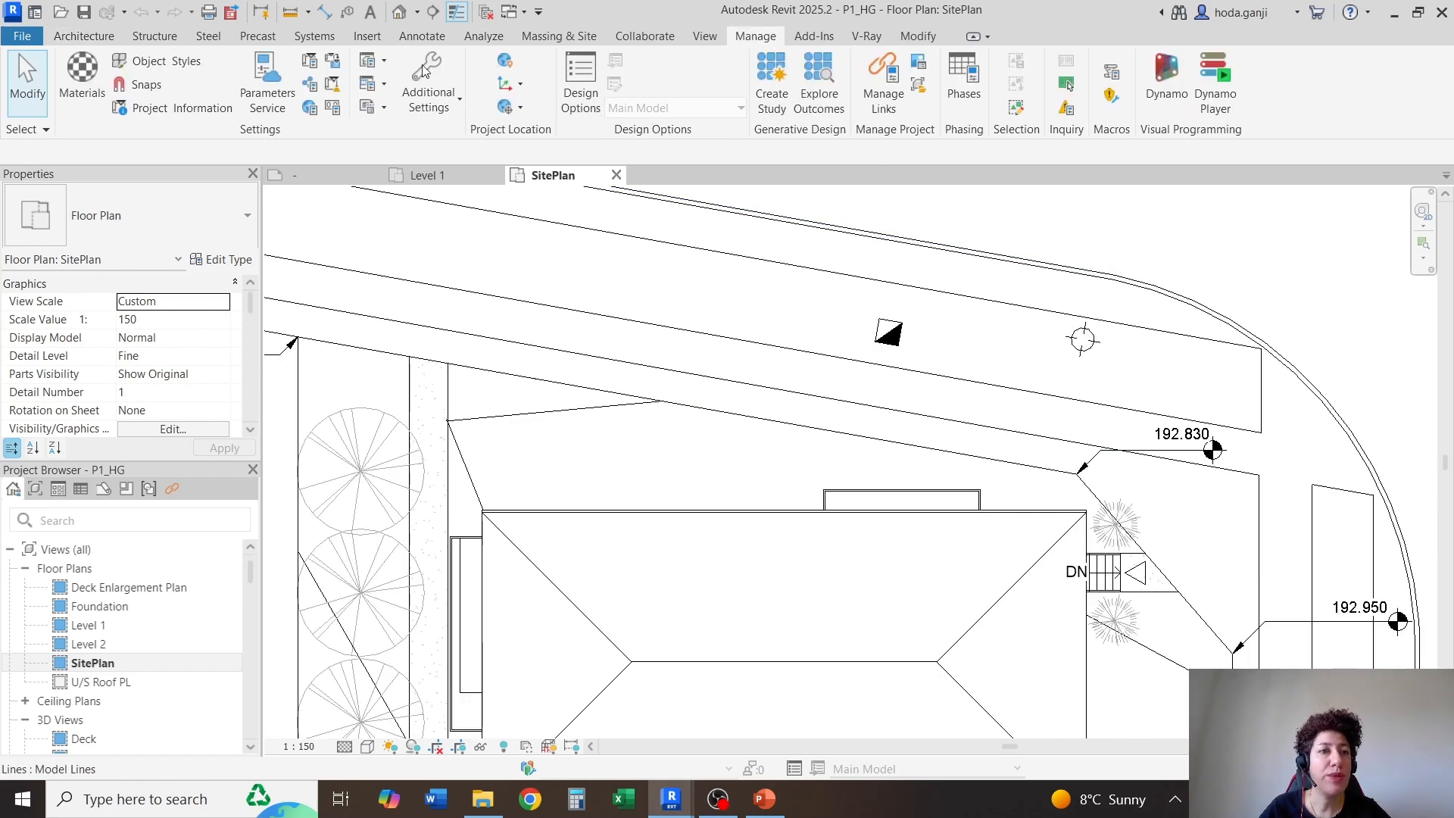
left_click(313, 85)
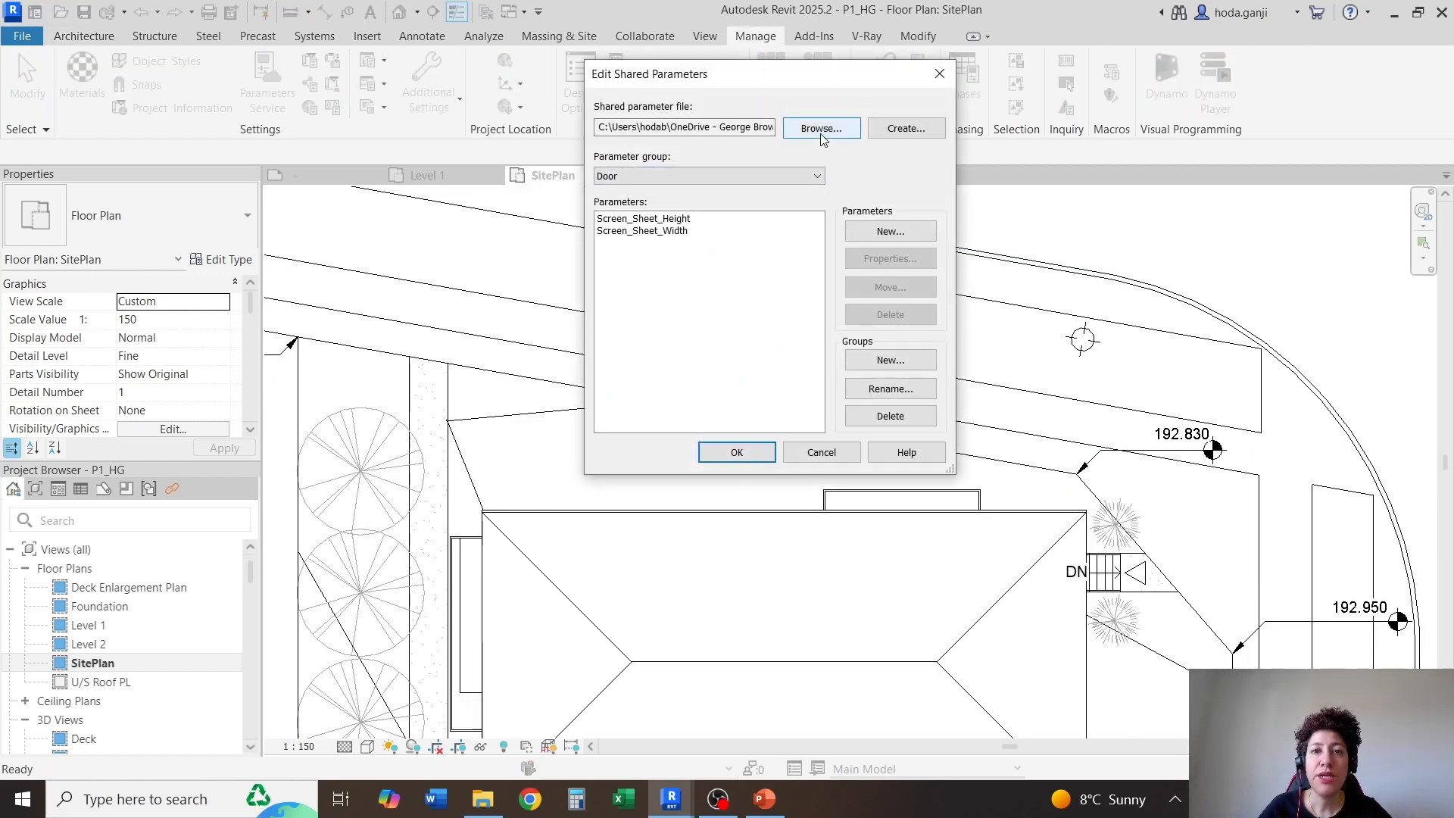
left_click(810, 179)
left_click(808, 175)
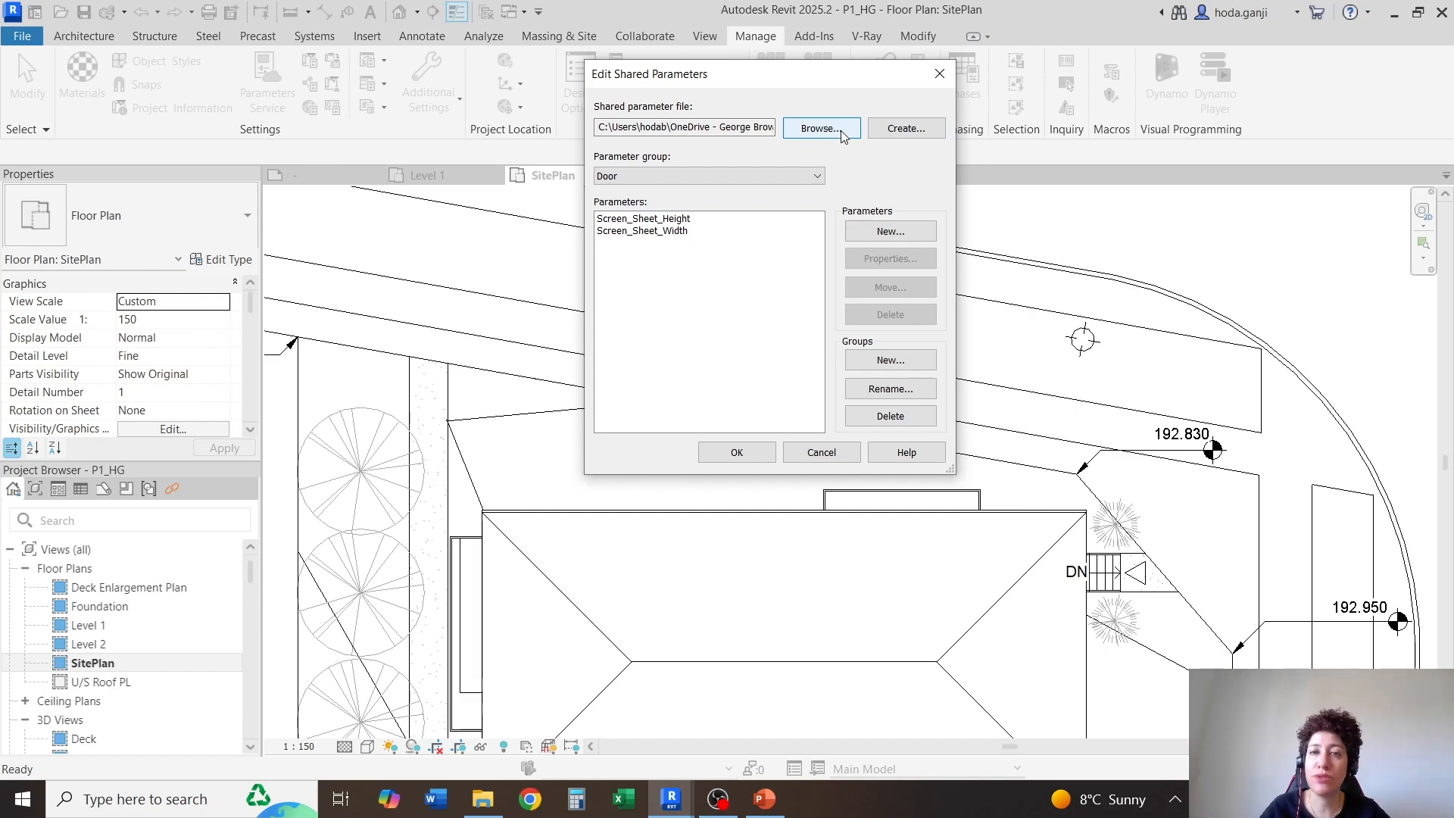
left_click(888, 133)
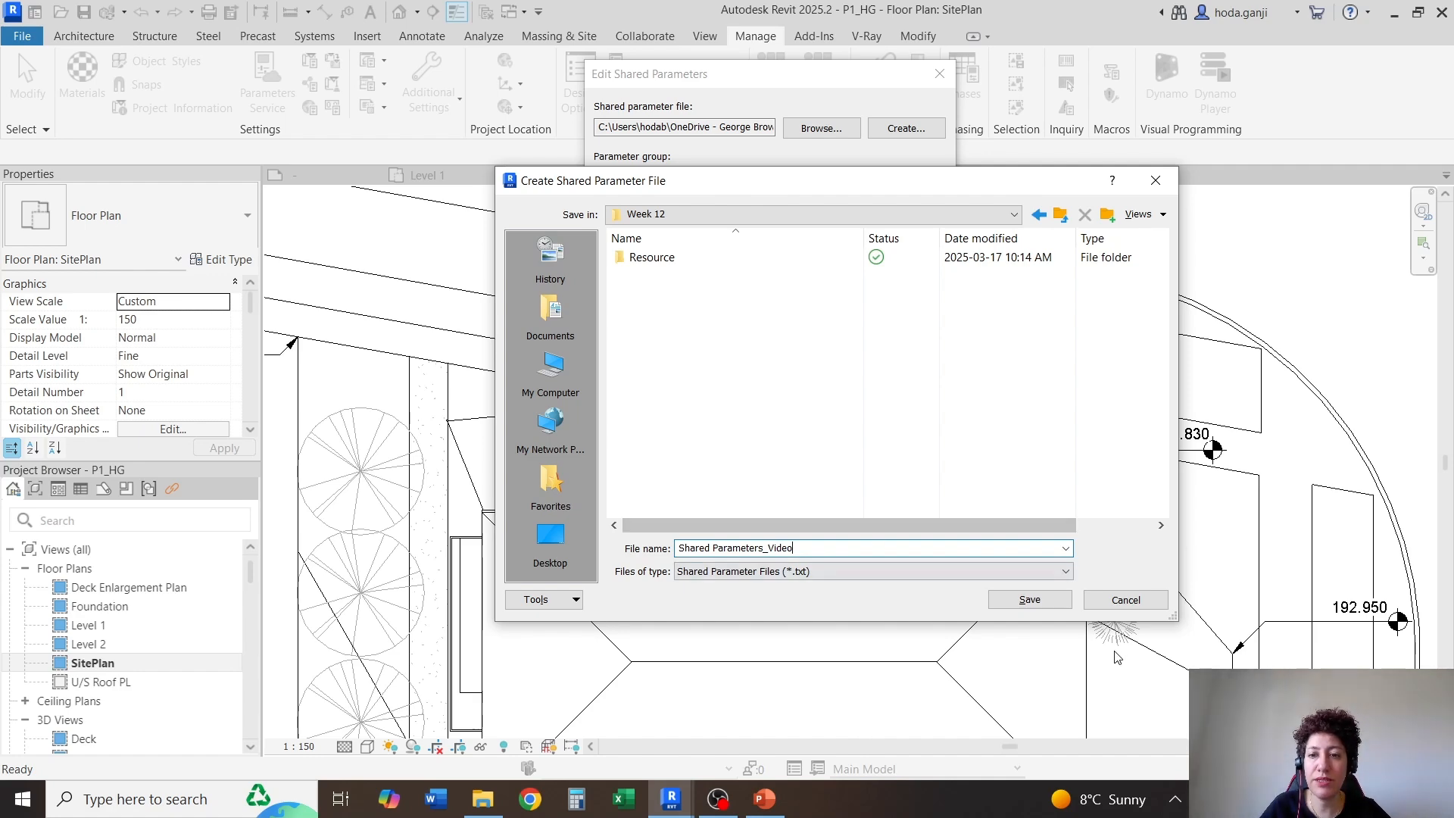
left_click(1029, 599)
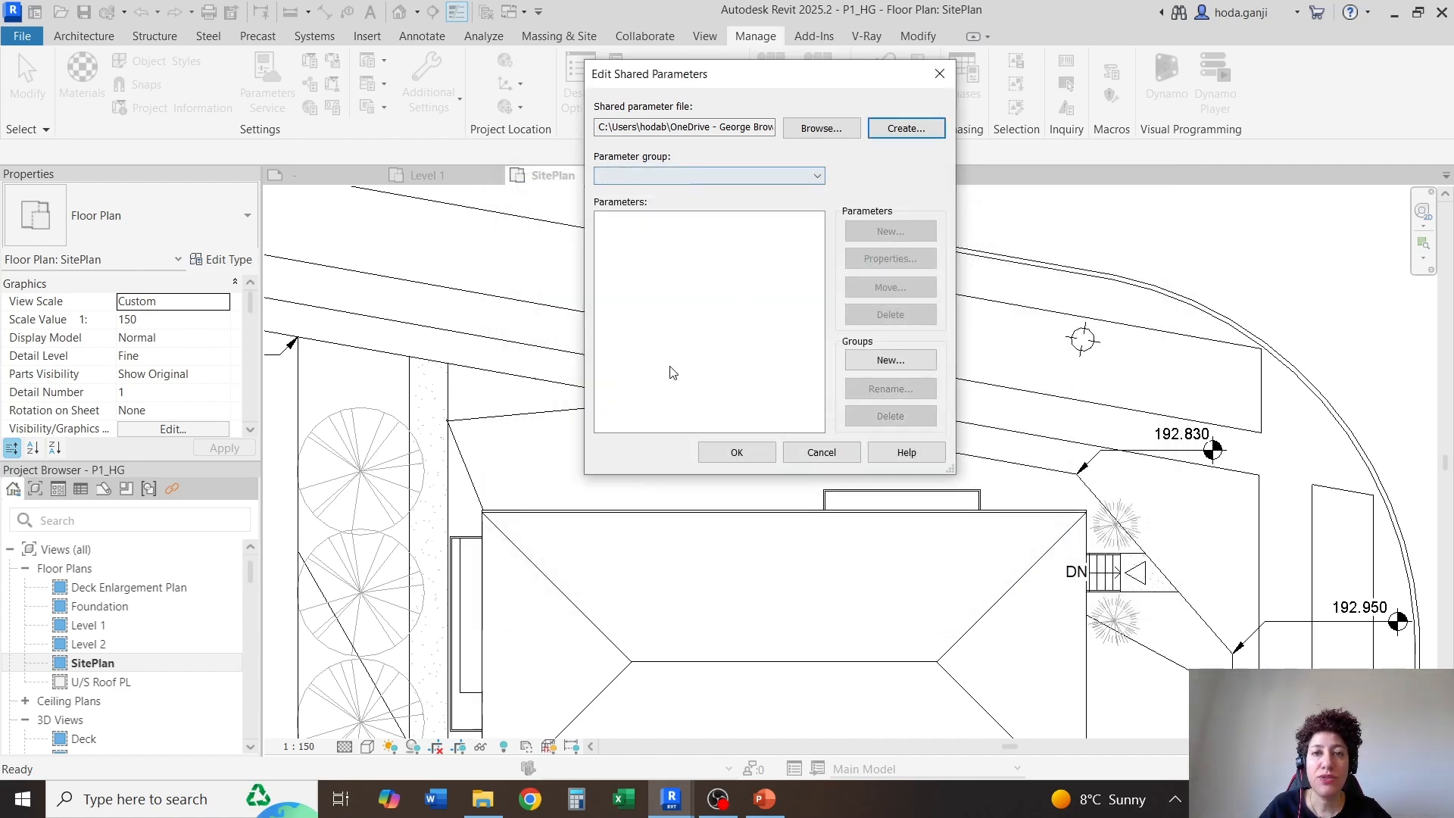
Add a parameter group named Title Block to the new shared parameter file
left_click(782, 180)
left_click(781, 178)
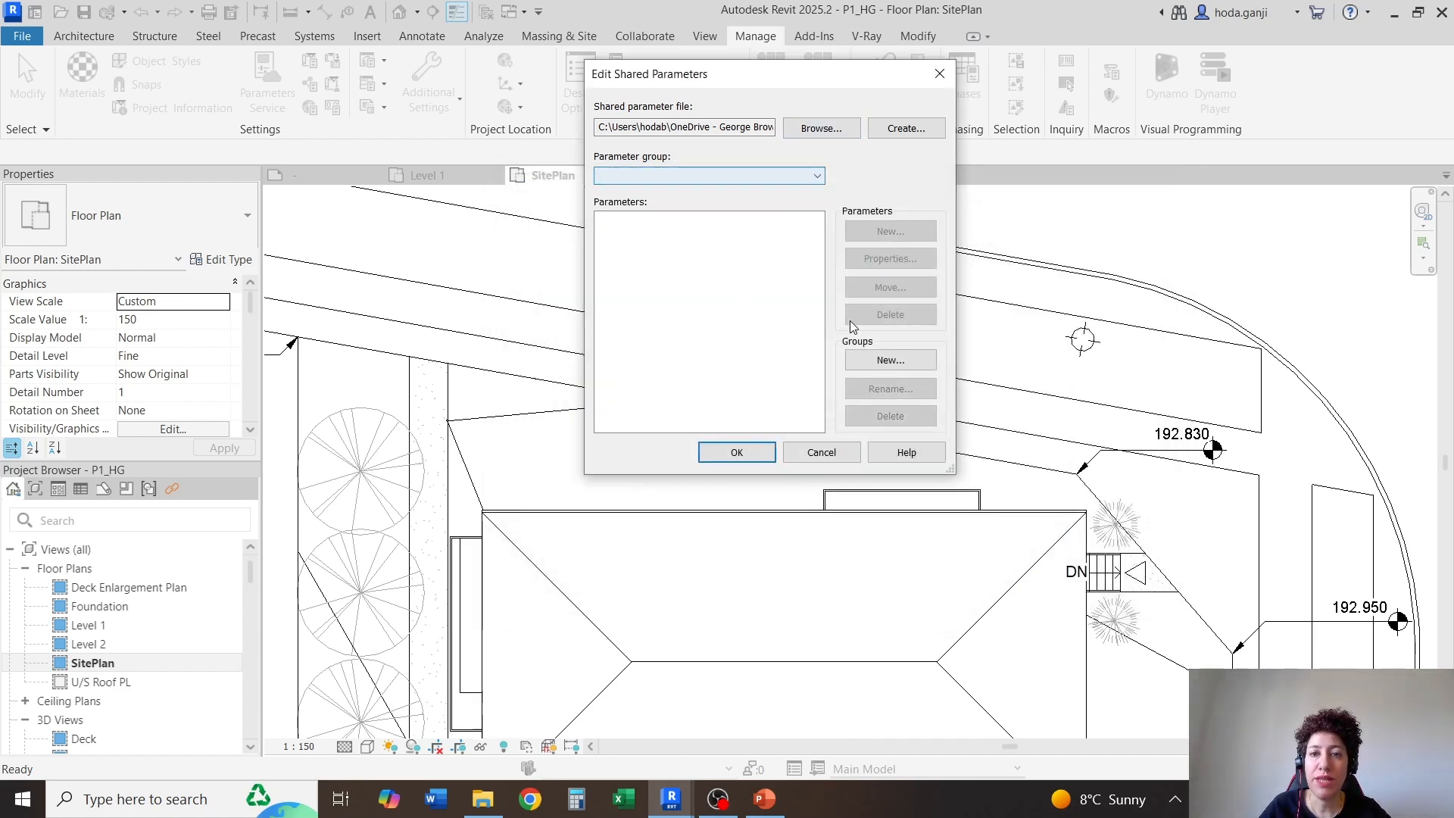
left_click(891, 360)
type("Title Block")
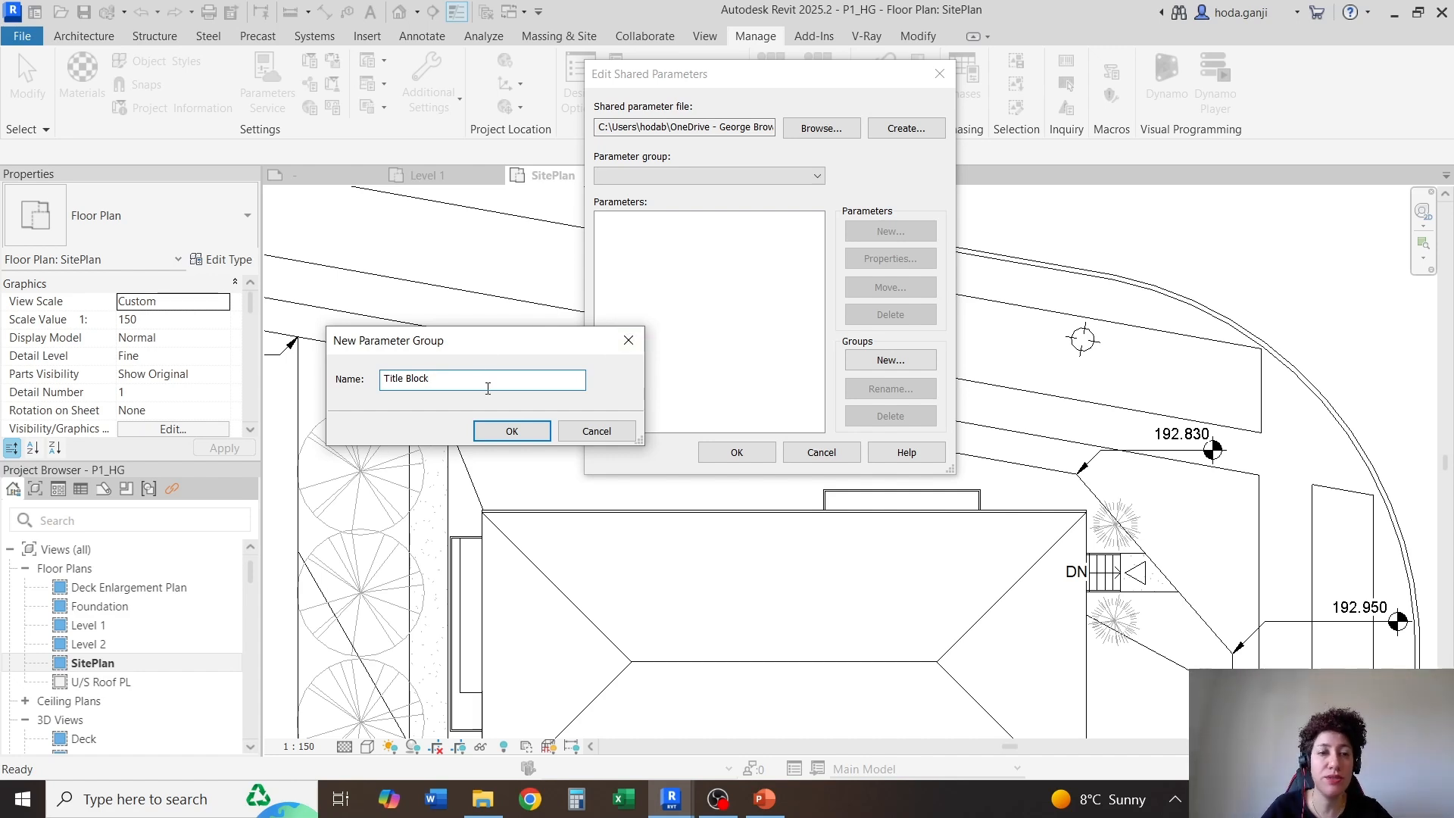
left_click(509, 430)
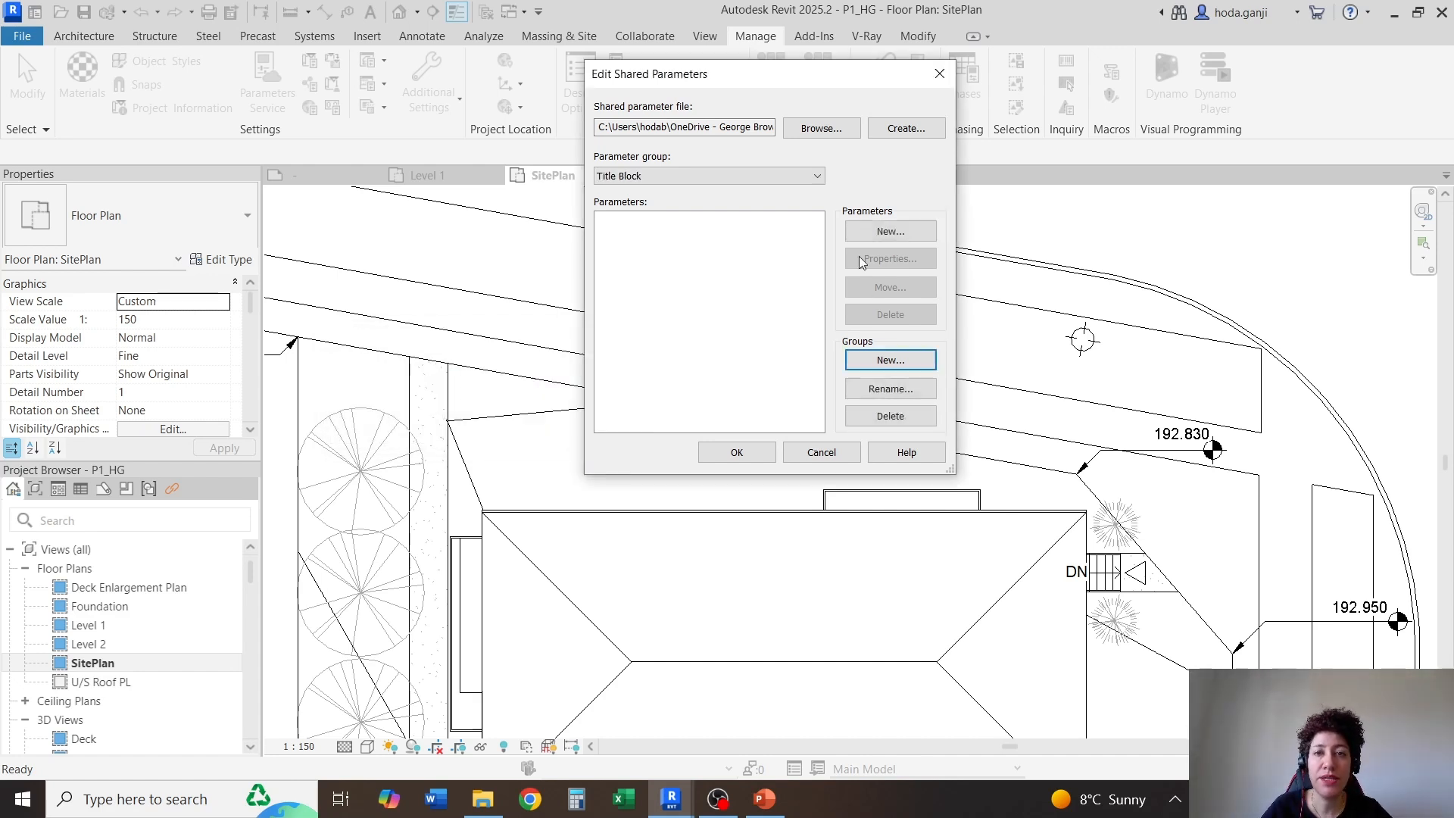
Create a shared parameter named Set Number in the Title Block group, with discipline Common and data type Integer
left_click(890, 231)
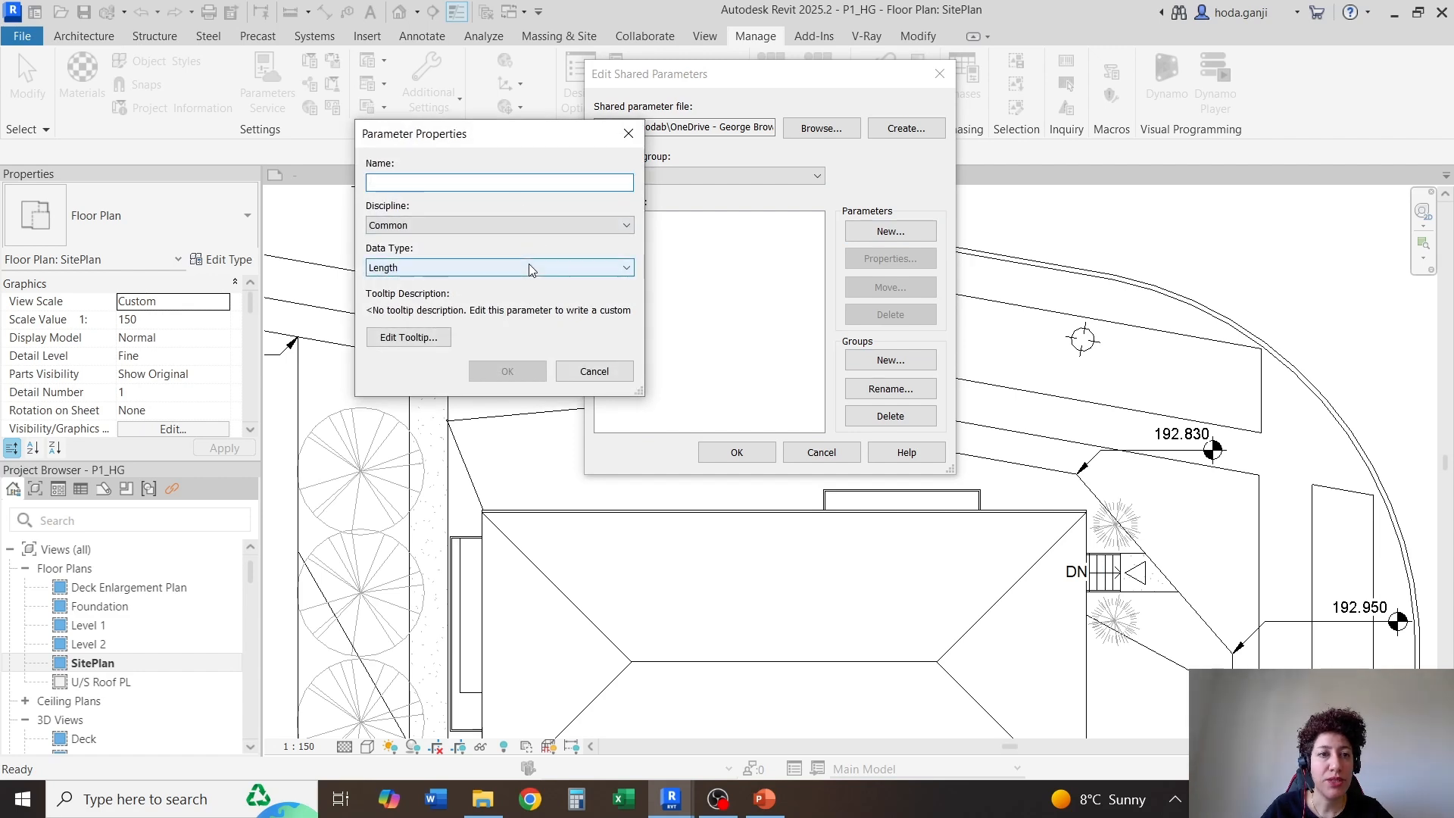
left_click(530, 226)
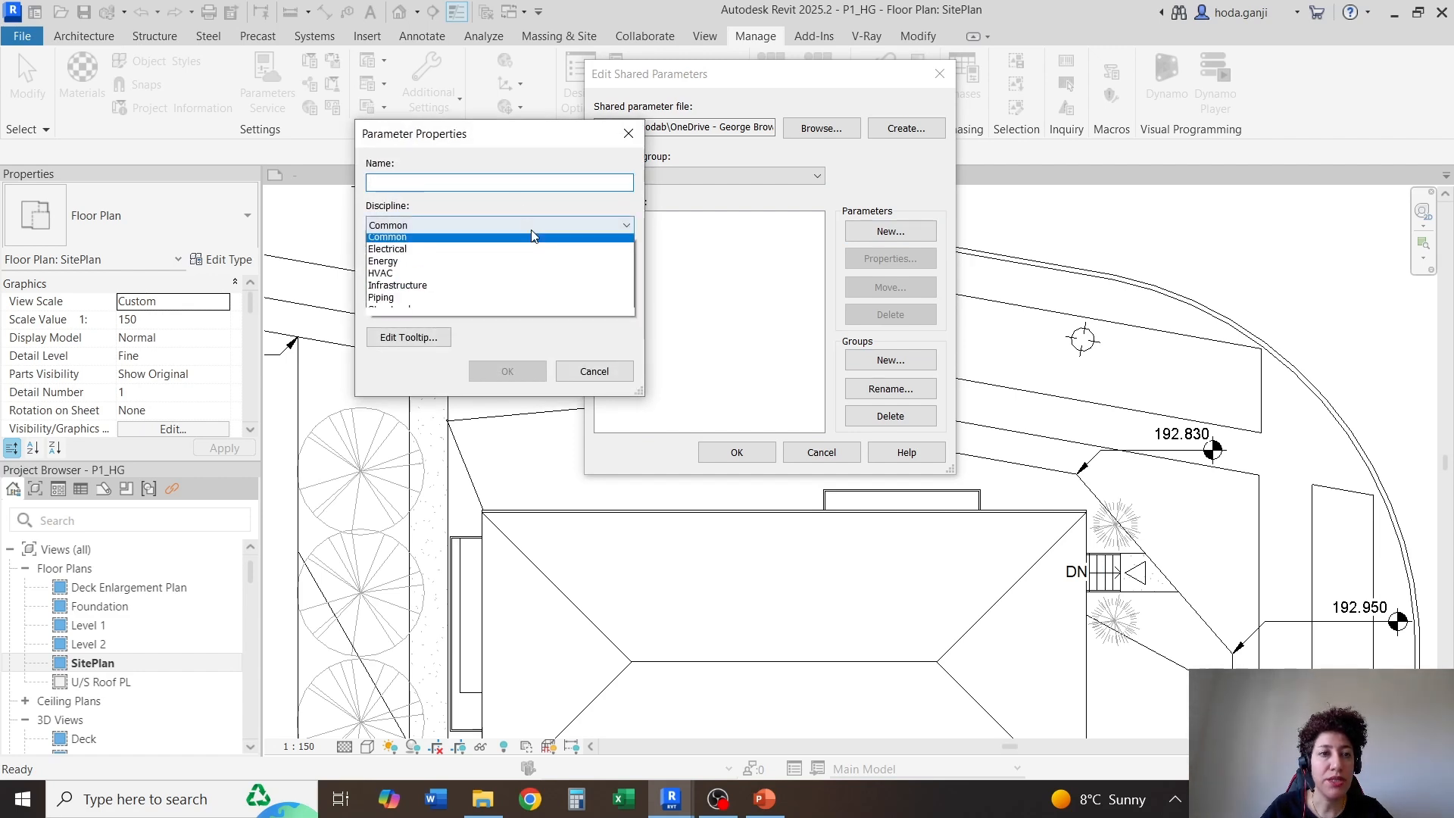
left_click(526, 221)
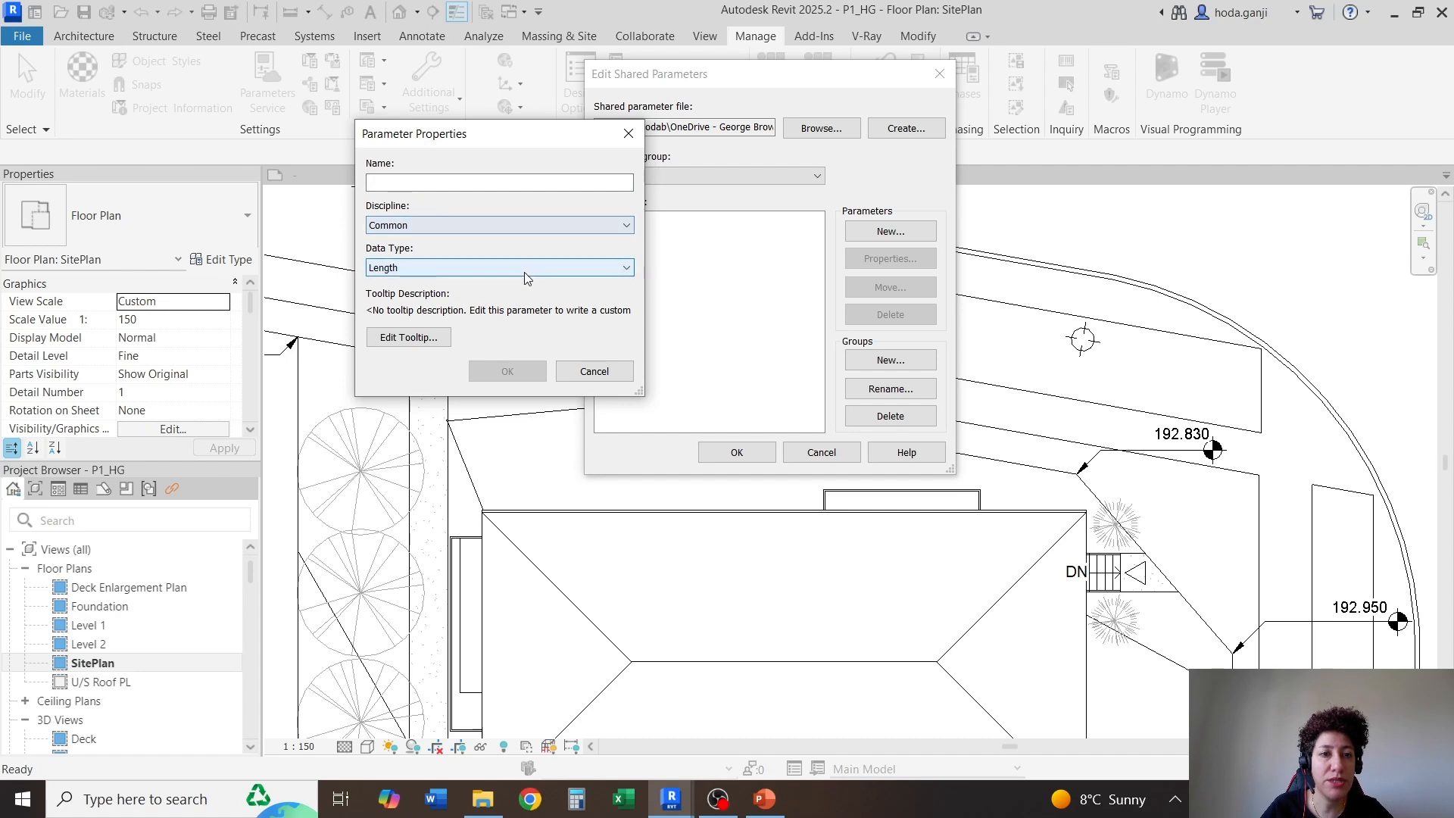
left_click(482, 269)
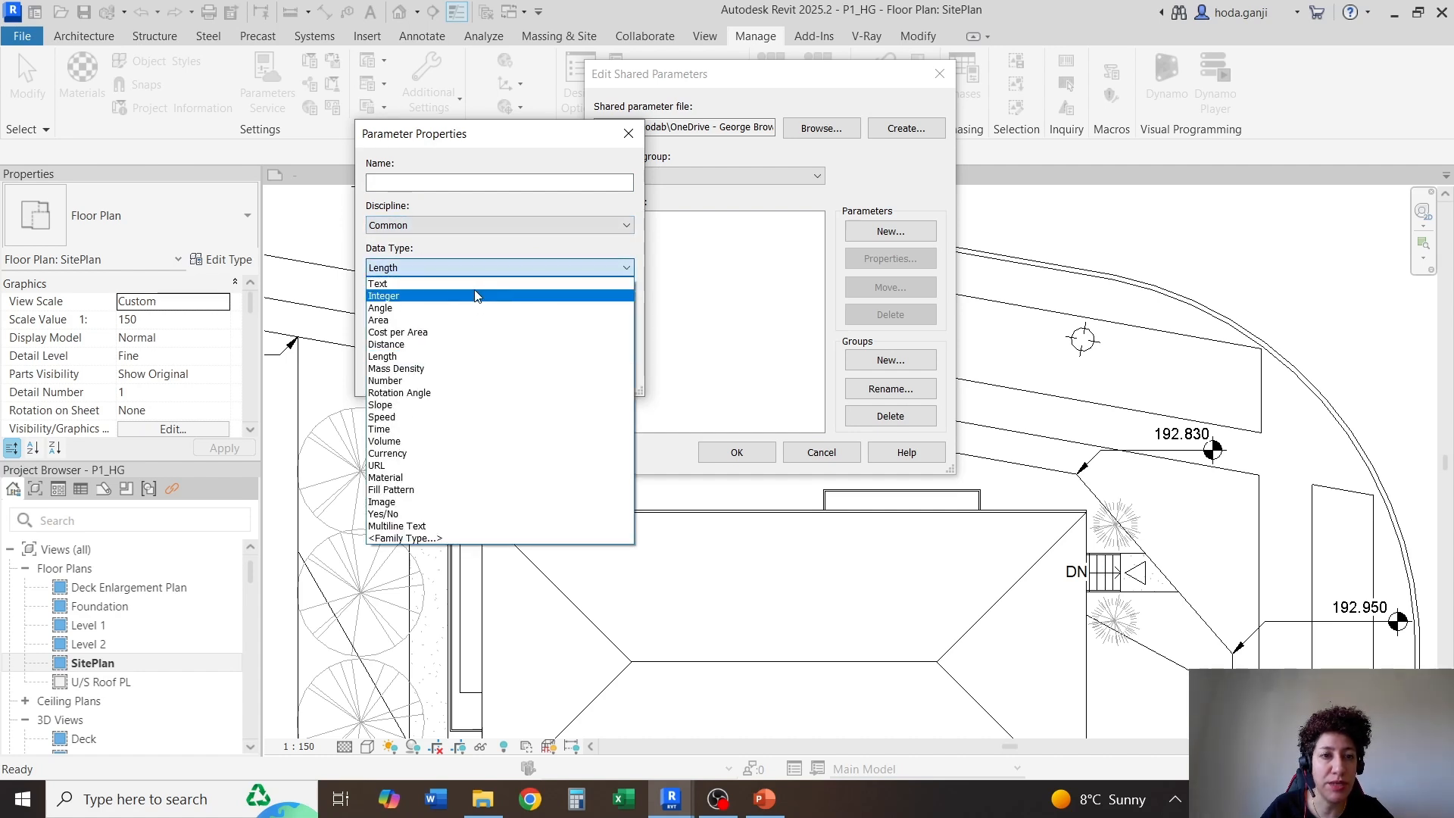
left_click(475, 291)
left_click(472, 181)
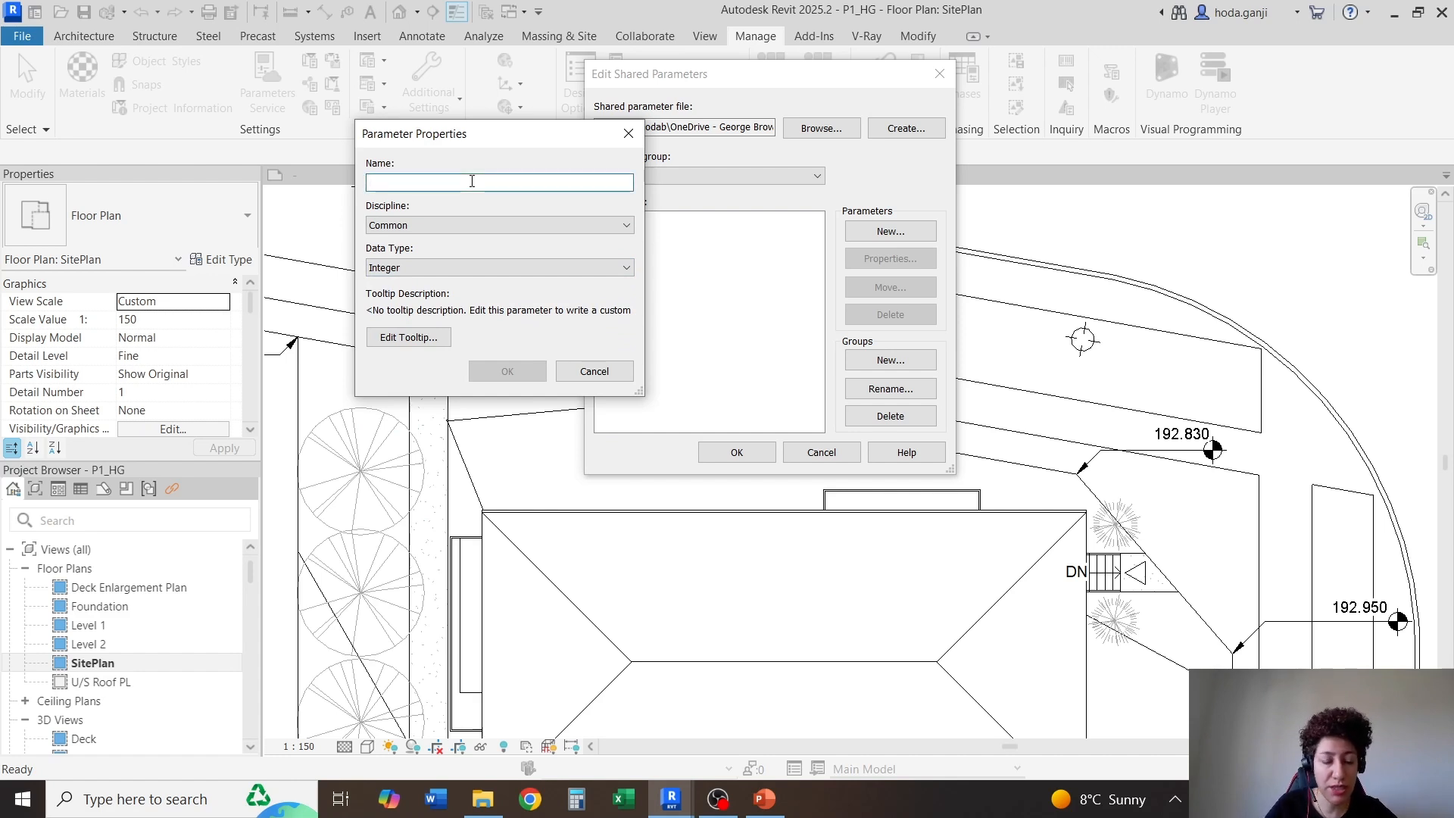
type("Set Number")
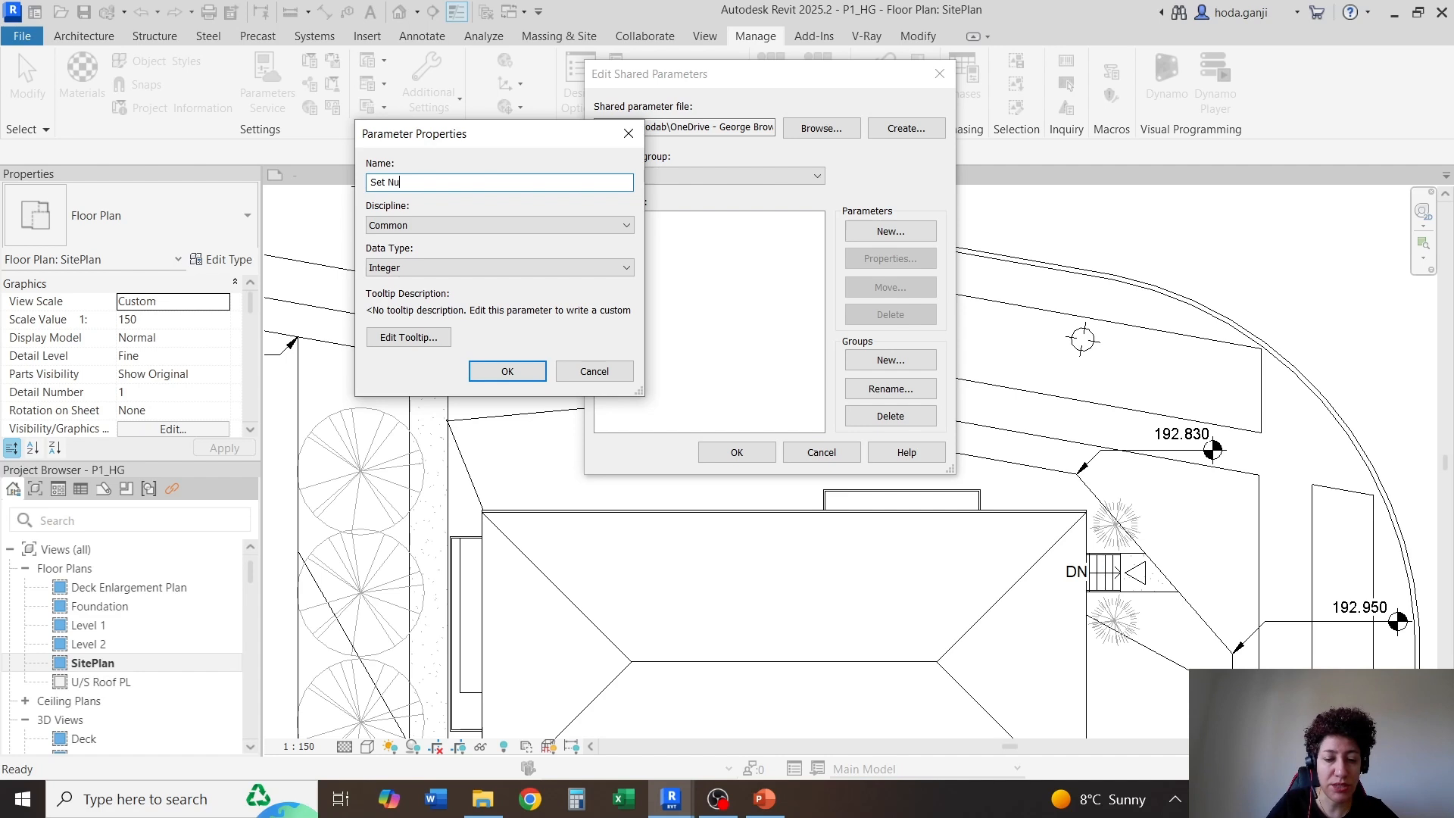
left_click(507, 371)
Create an Integer shared parameter named Set Total in the Title Block group and accept the shared parameter edits
left_click(907, 237)
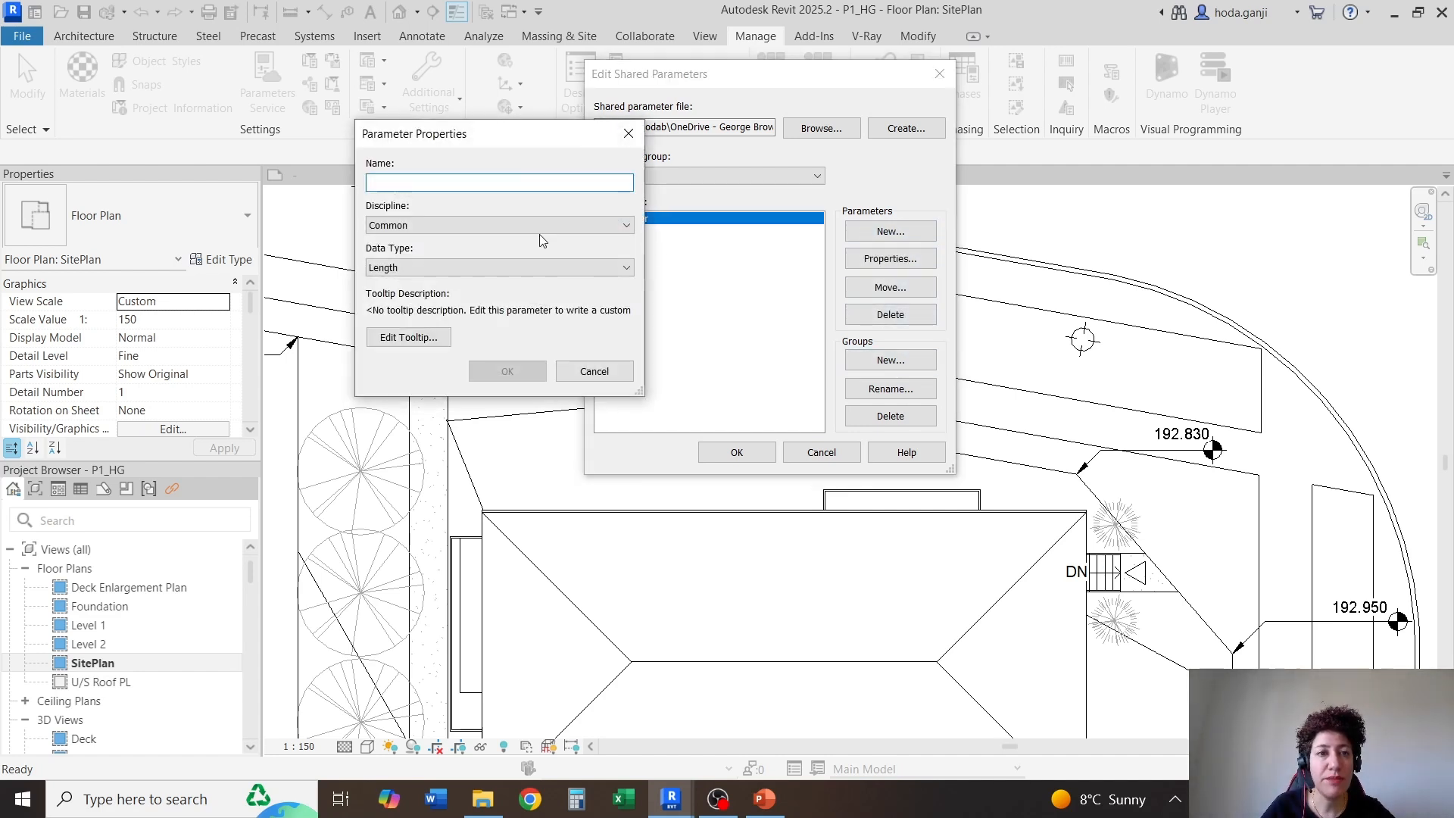
left_click(494, 270)
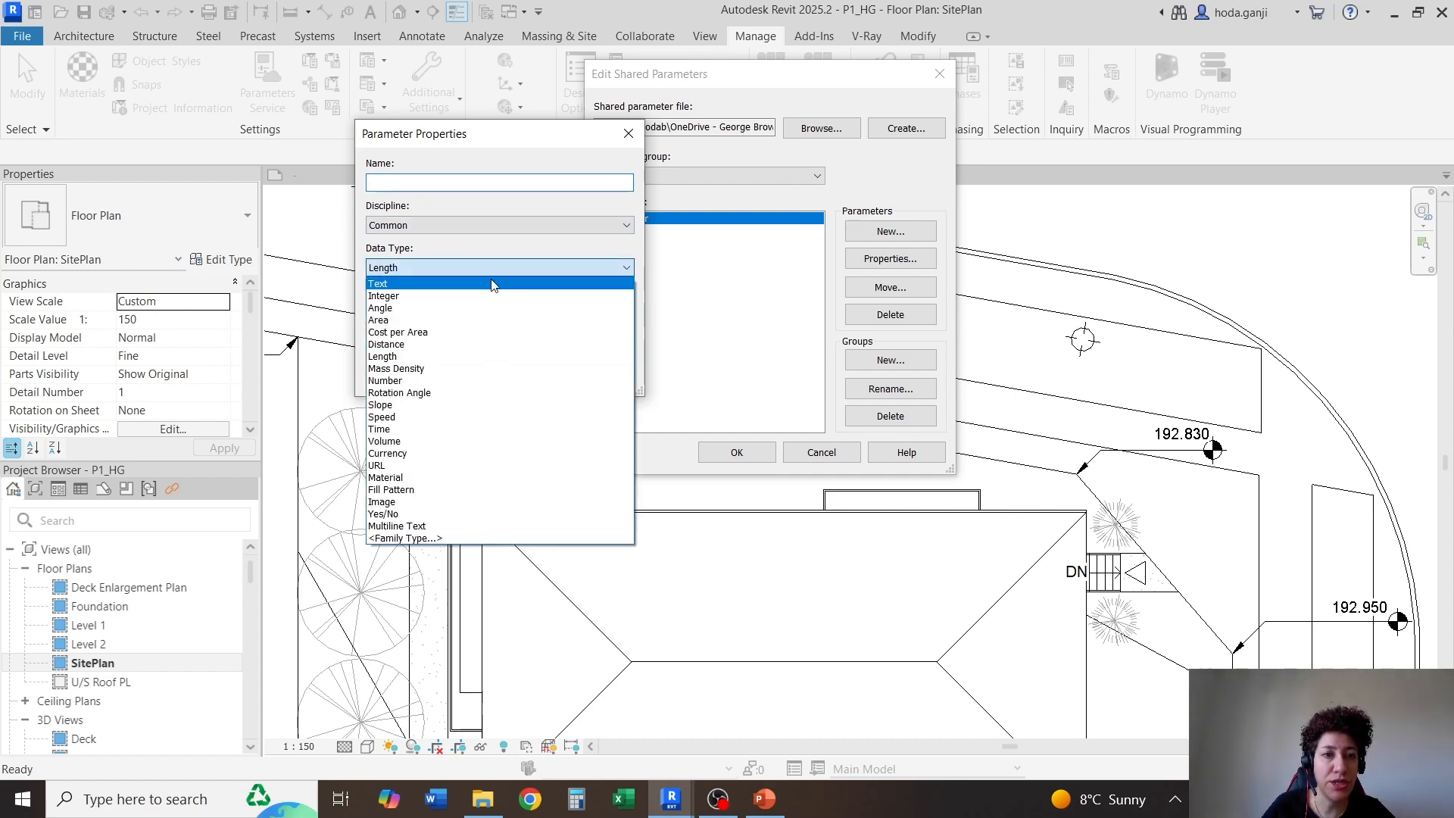
left_click(477, 296)
left_click(459, 182)
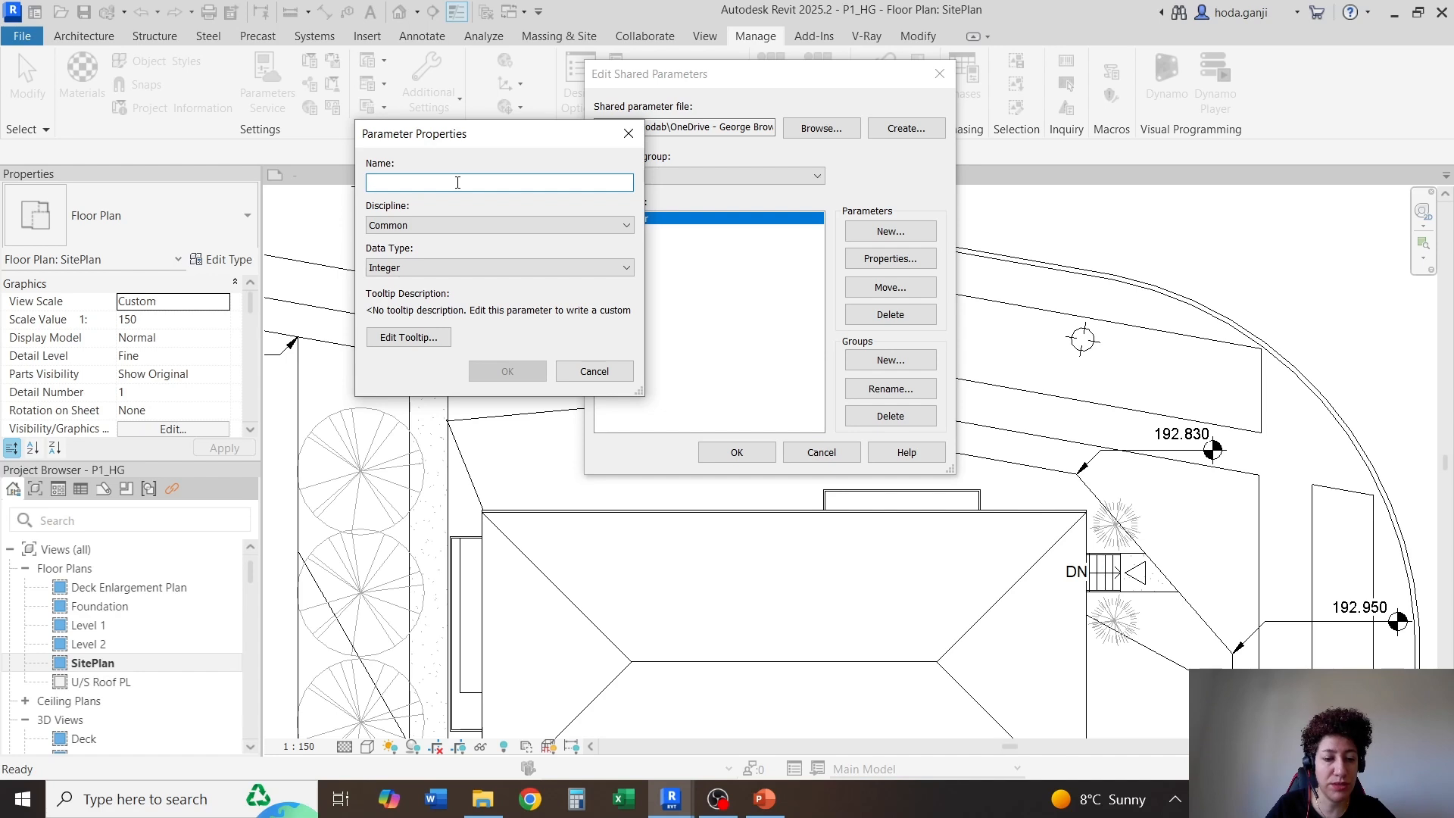
type("Set T")
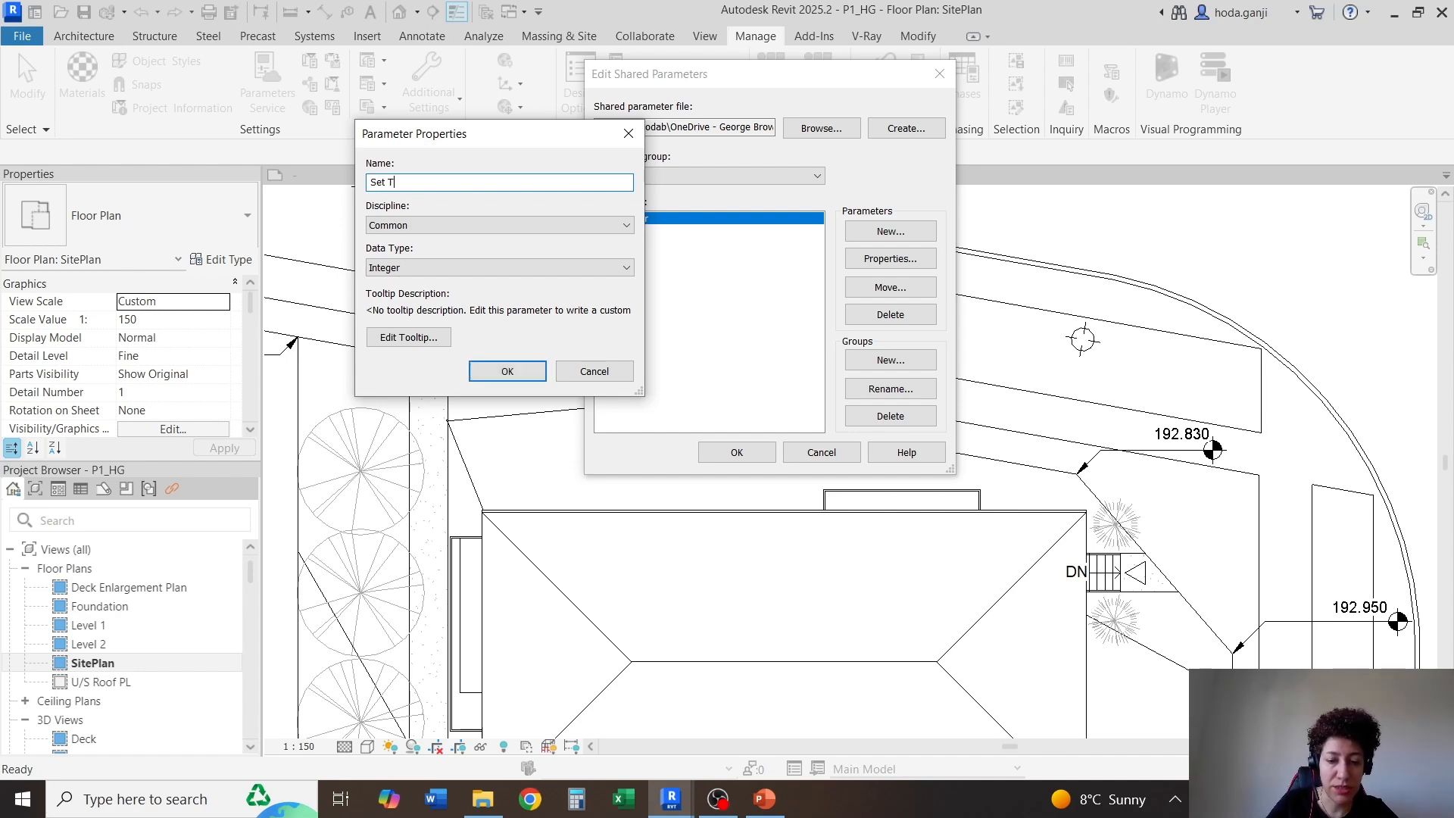
type("otal")
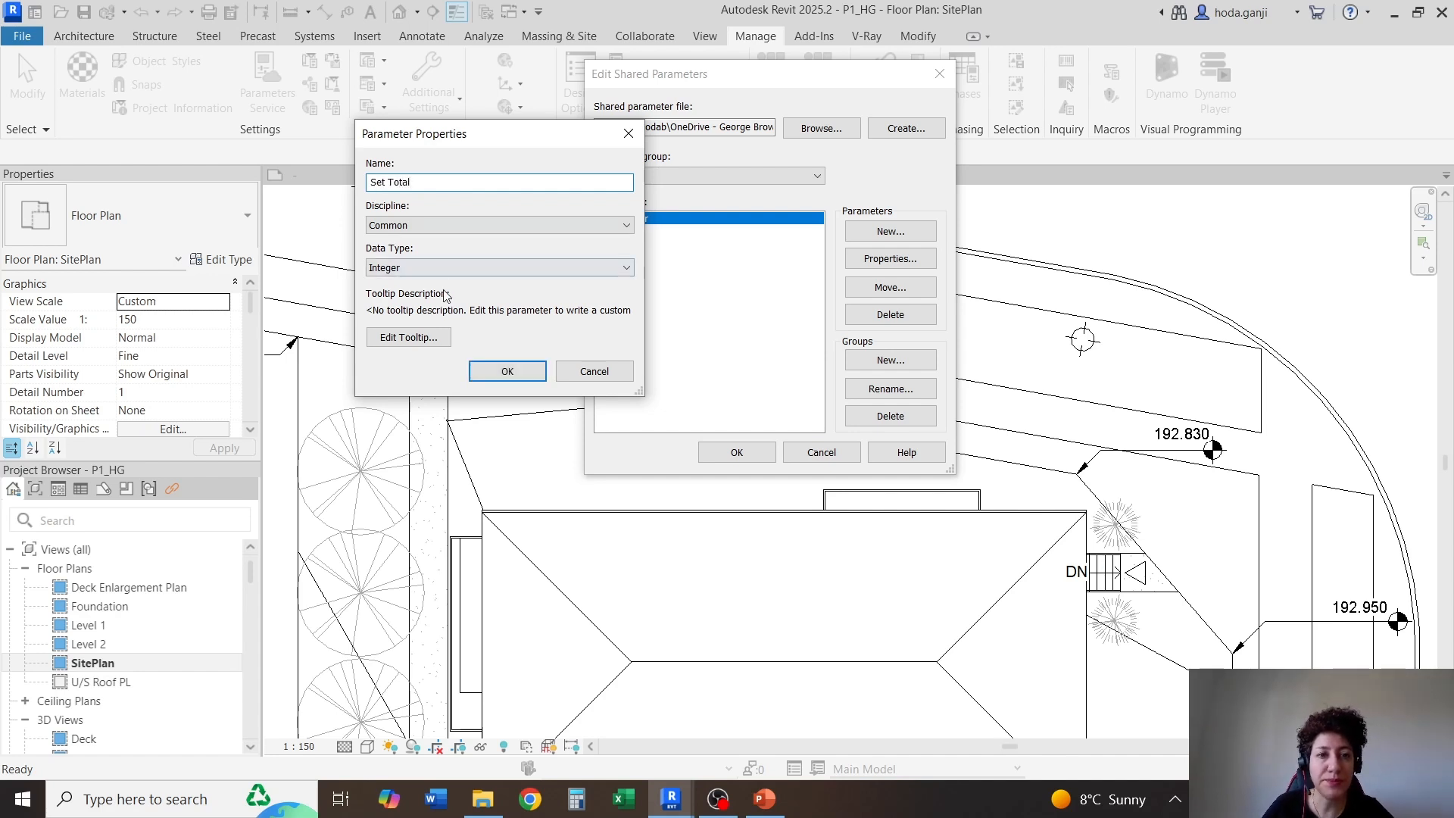
left_click(488, 369)
left_click(737, 452)
Review the cells of the title block family for captions that still need a shared parameter
left_click(324, 175)
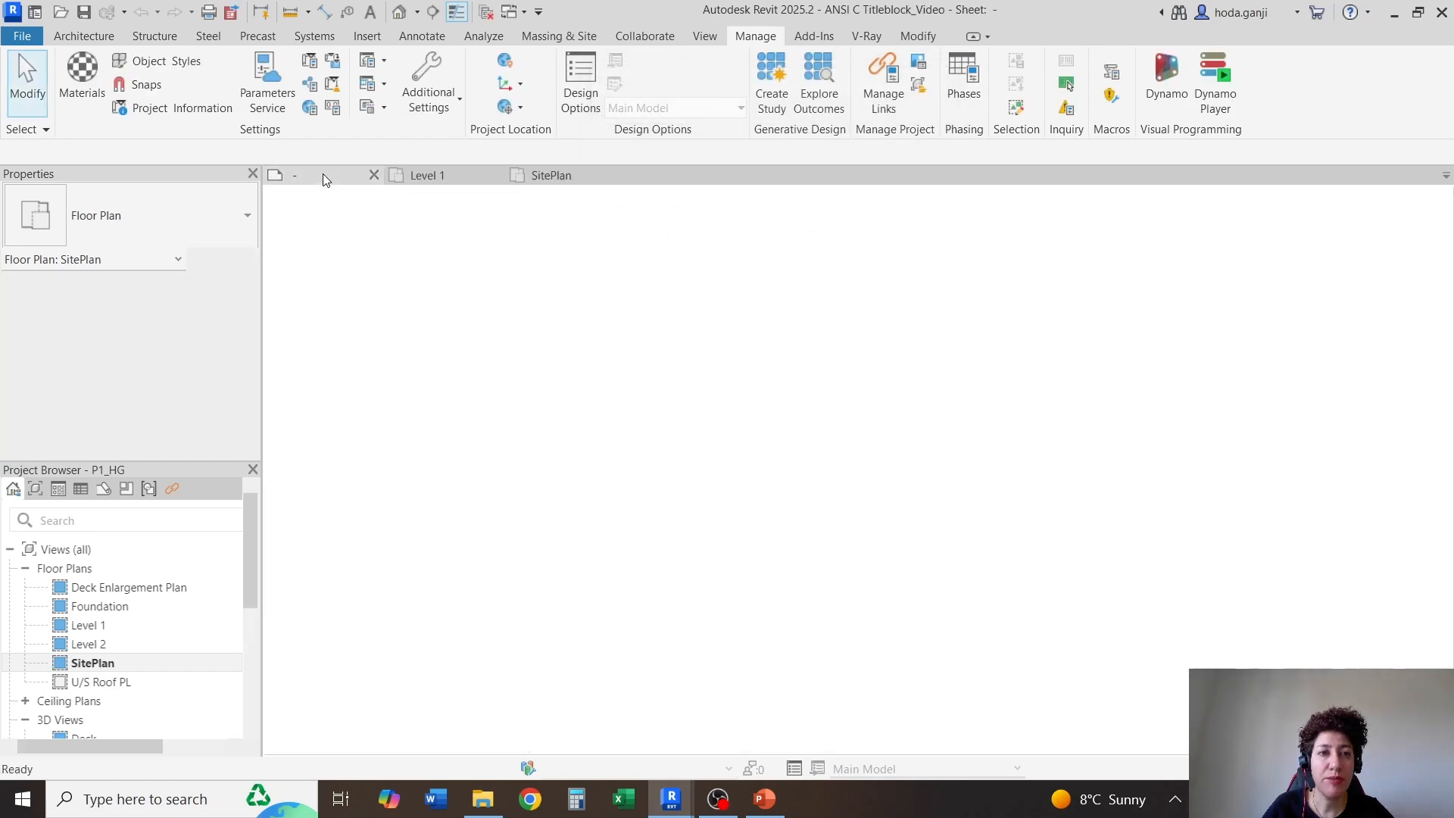
scroll(854, 618, "down", 2)
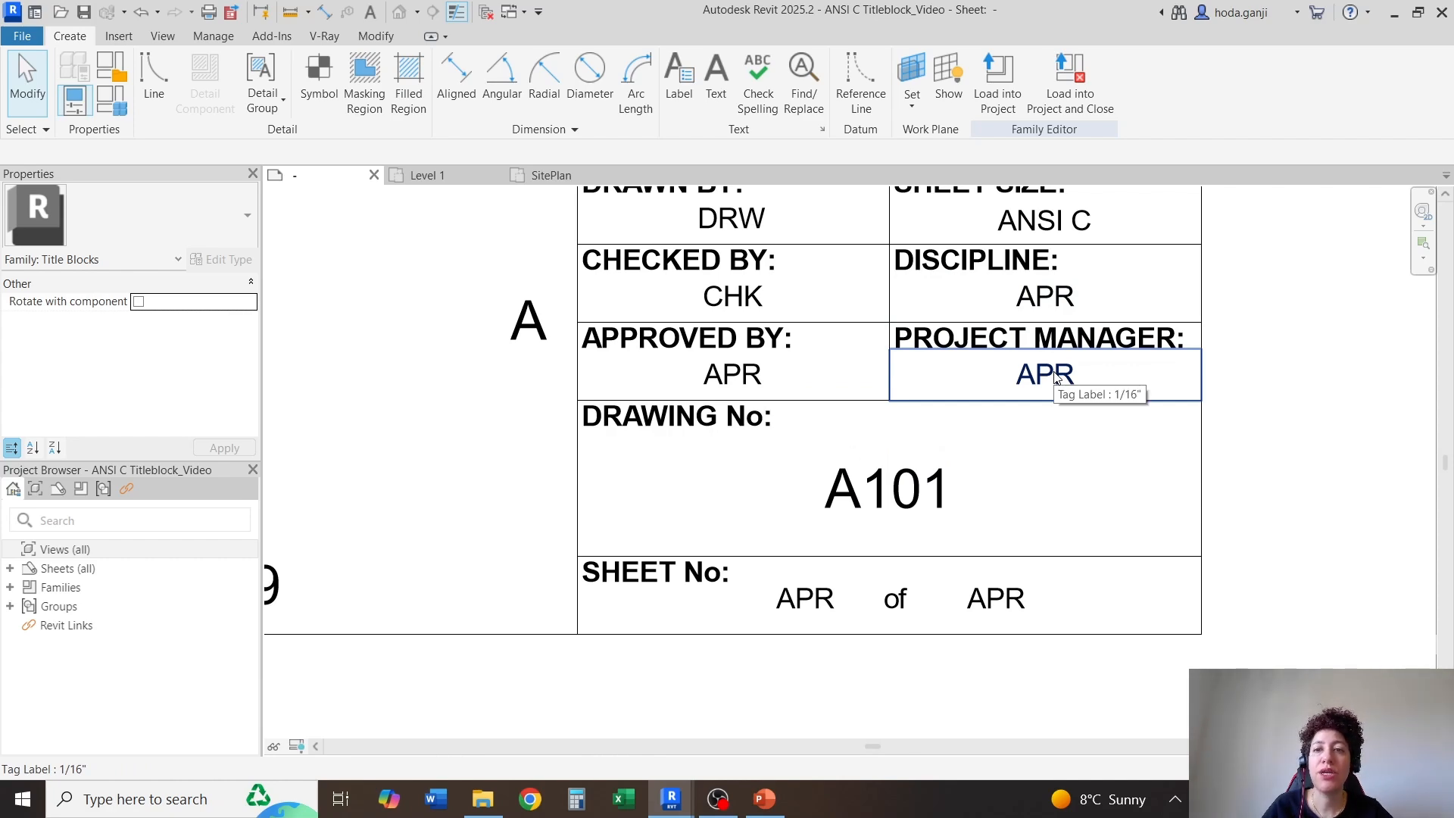
scroll(758, 422, "down", 2)
scroll(991, 337, "up", 4)
scroll(958, 397, "down", 1)
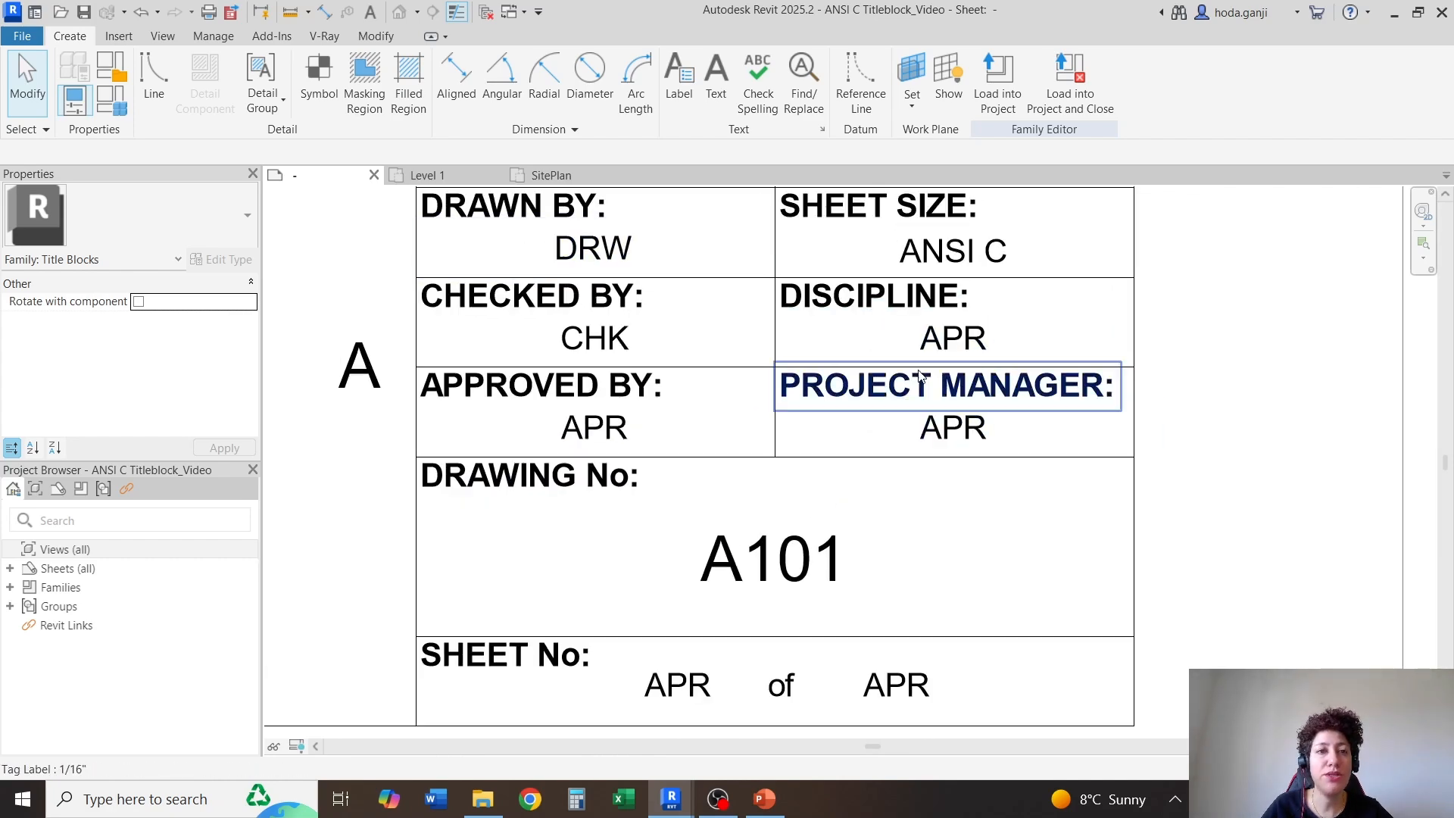
Back in the project's SitePlan view, create a Text shared parameter named Discipline in the Title Block group
left_click(587, 174)
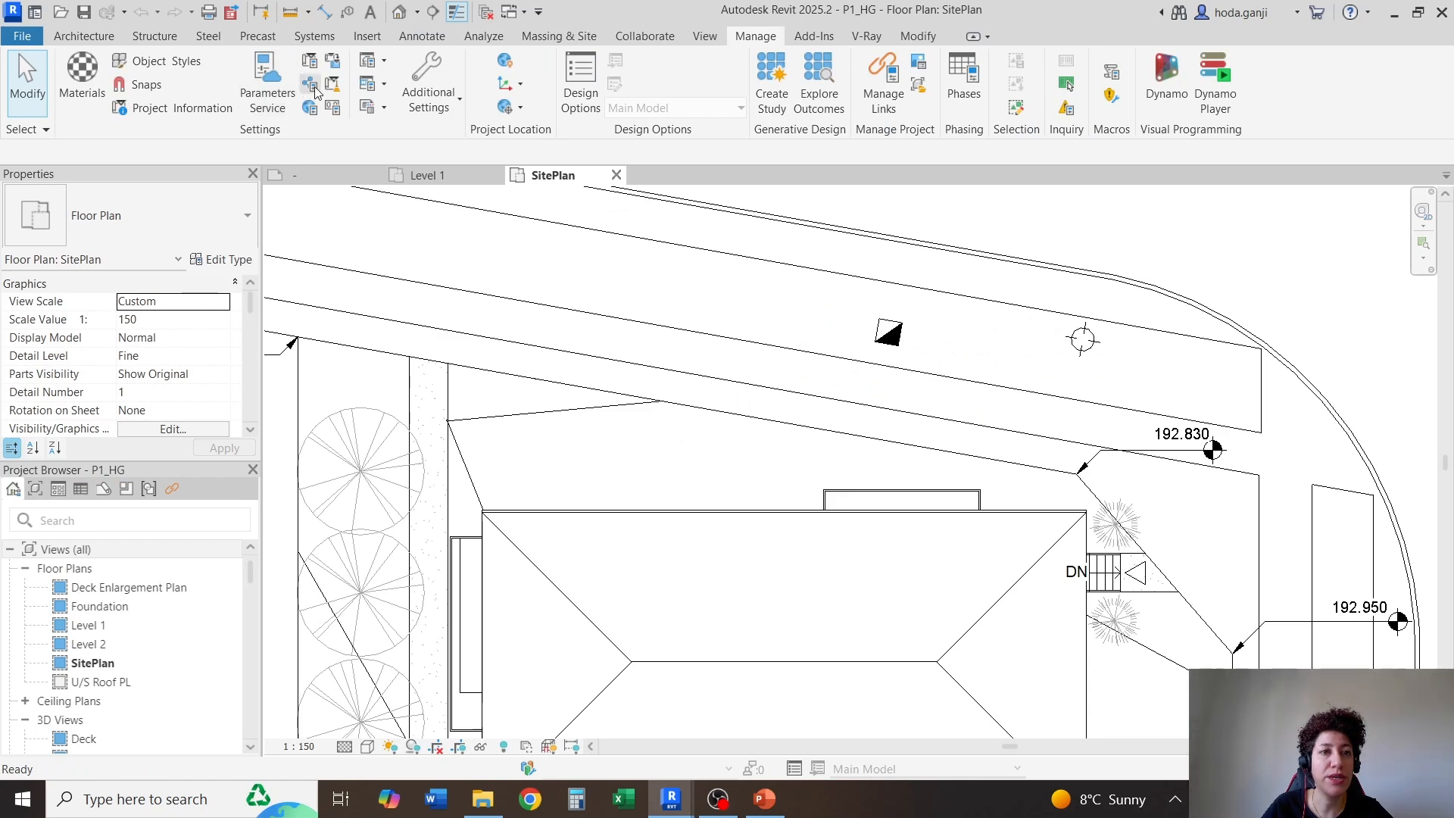
left_click(315, 90)
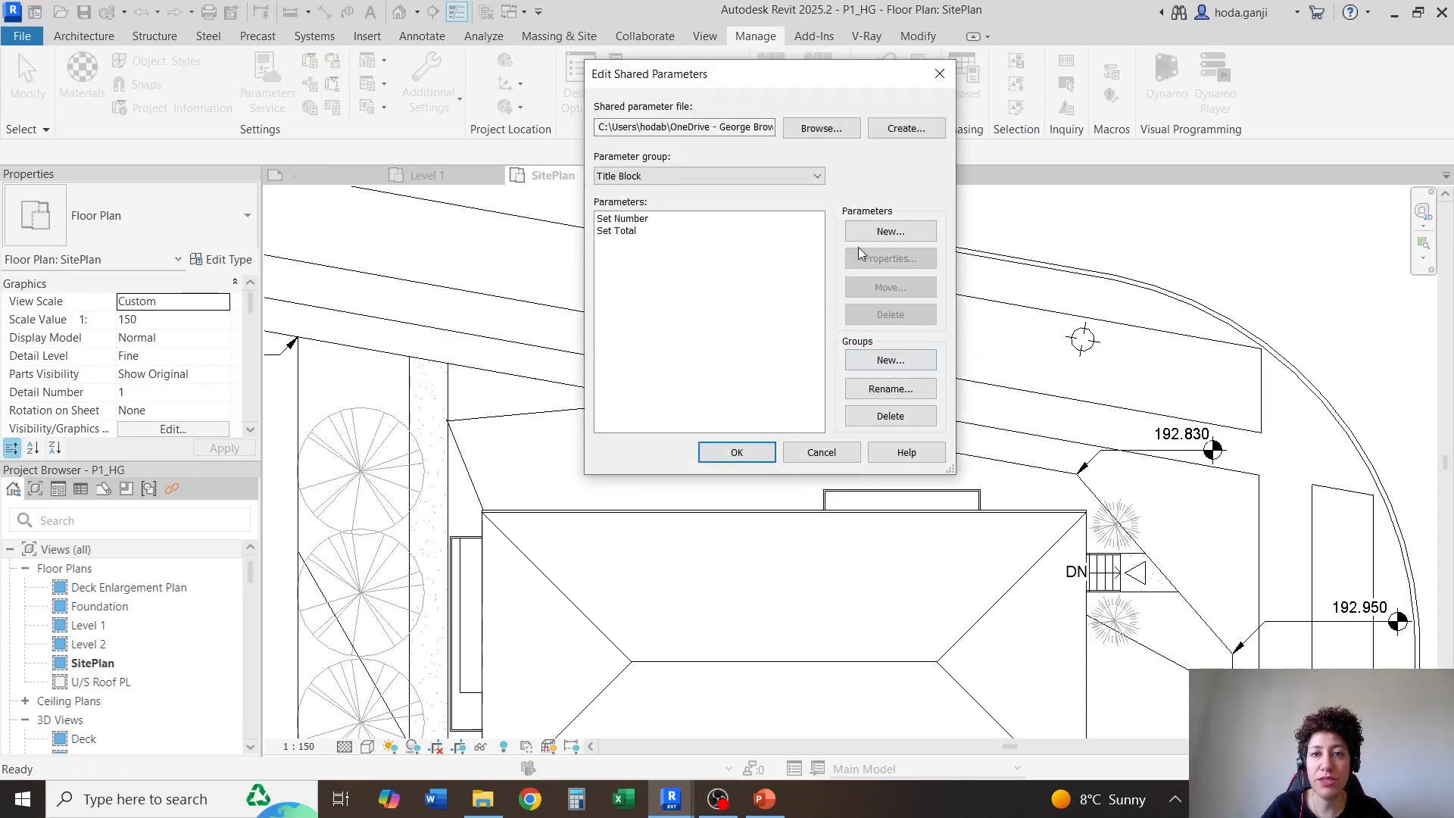
left_click(891, 231)
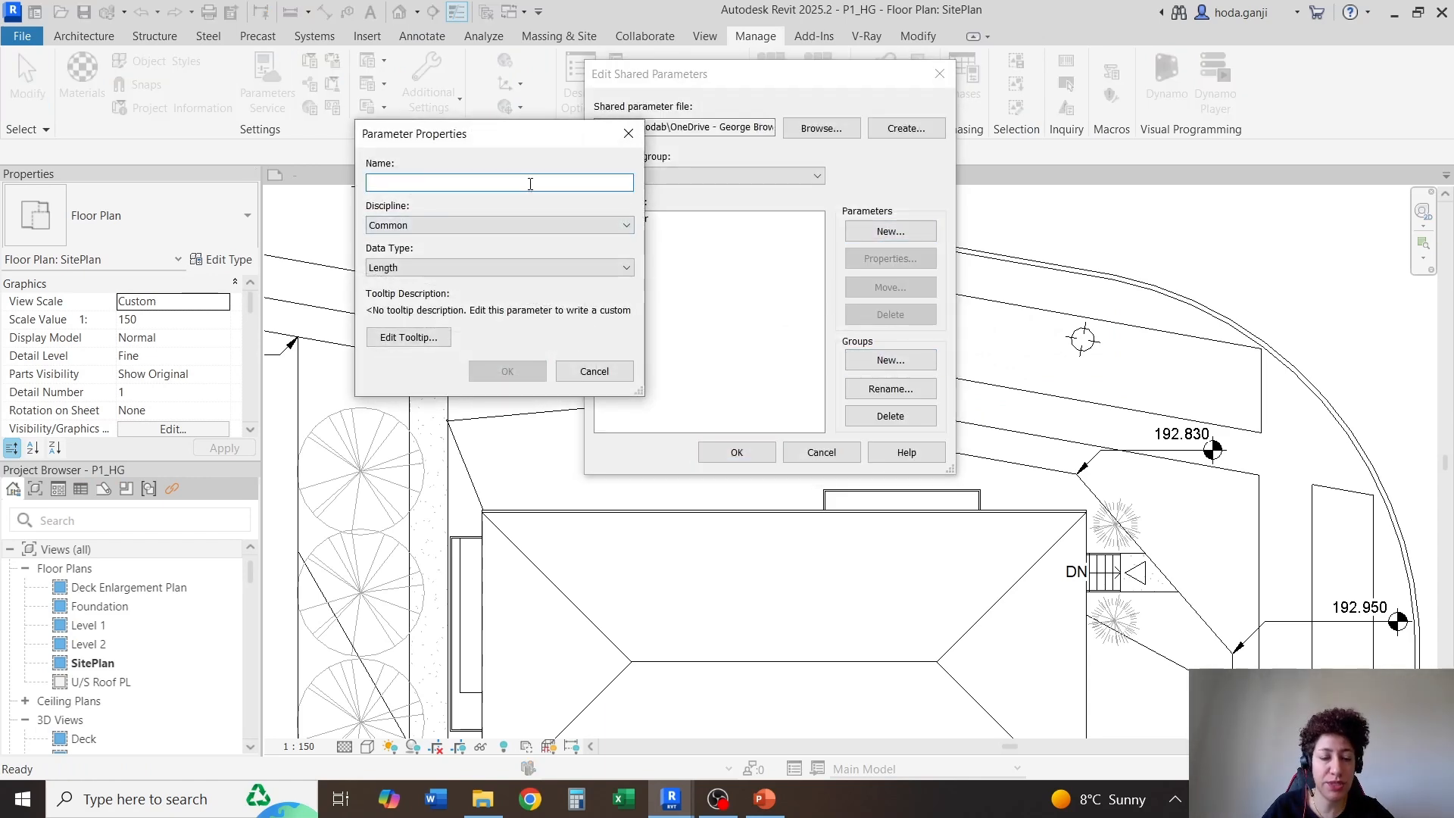
left_click(535, 267)
scroll(525, 282, "up", 2)
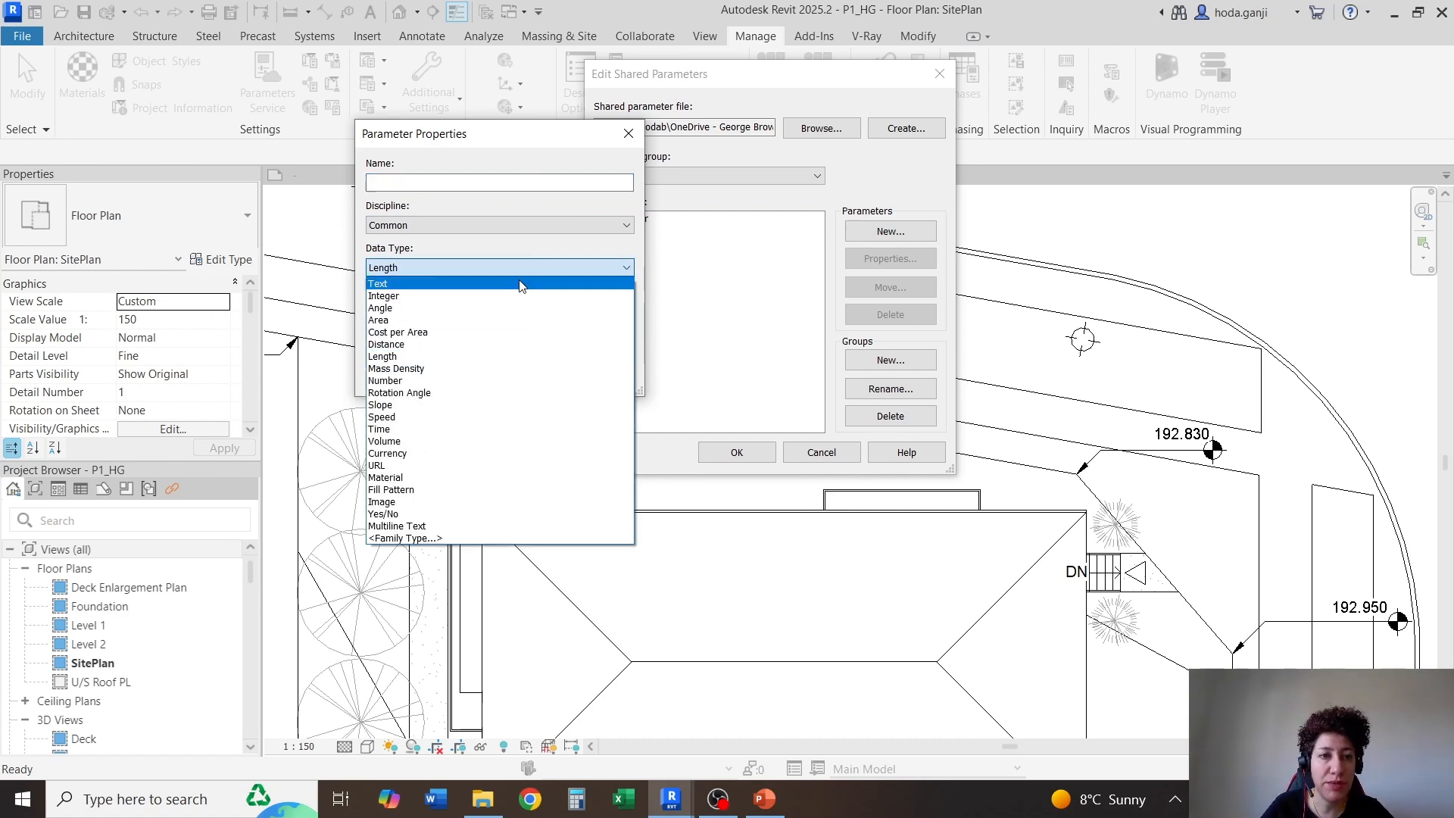
left_click(526, 284)
left_click(501, 176)
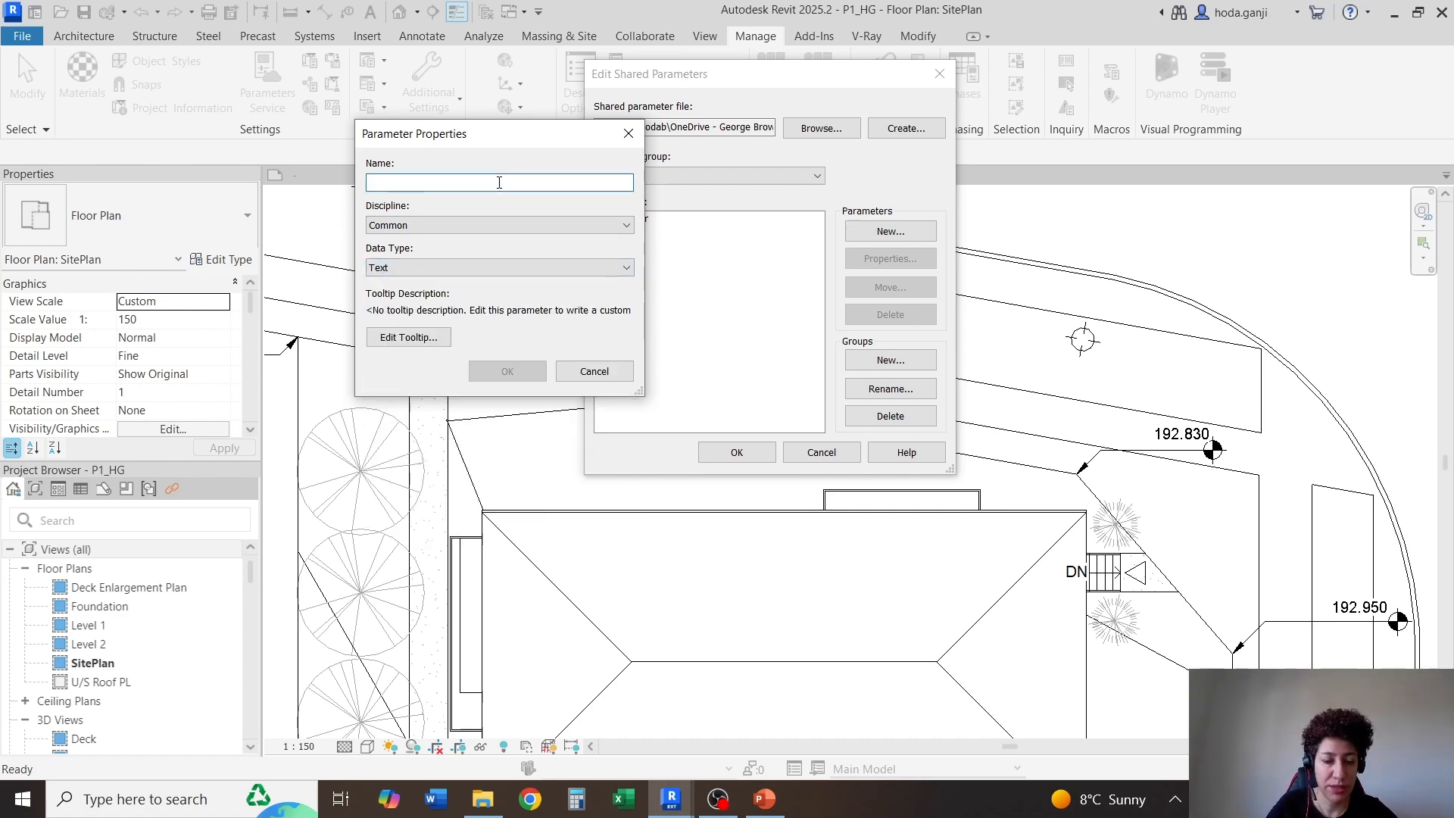
type("Discipline")
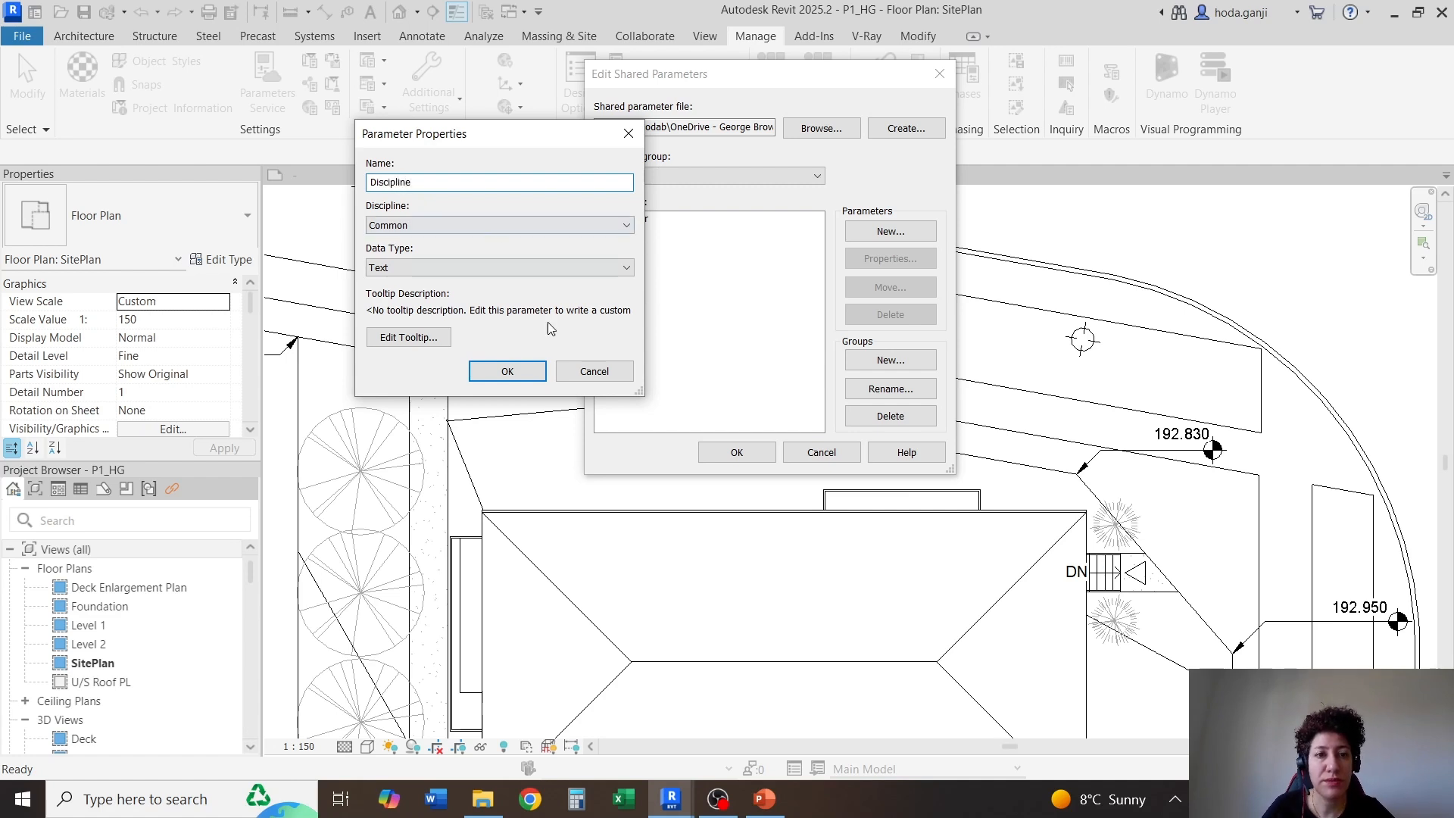
left_click(507, 371)
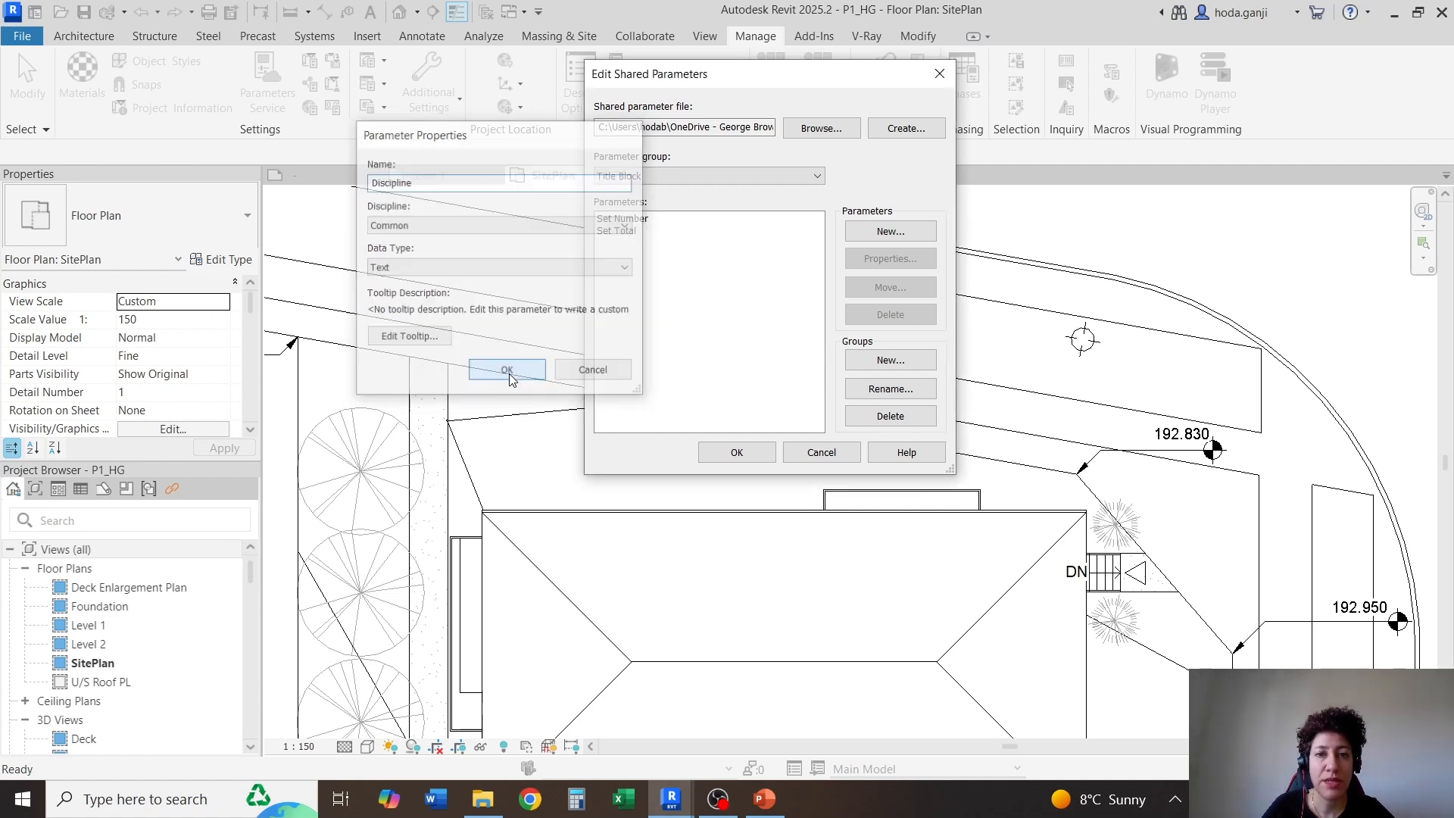
Create a Text shared parameter named Project Manager in the Title Block group and accept the shared parameter edits
left_click(880, 240)
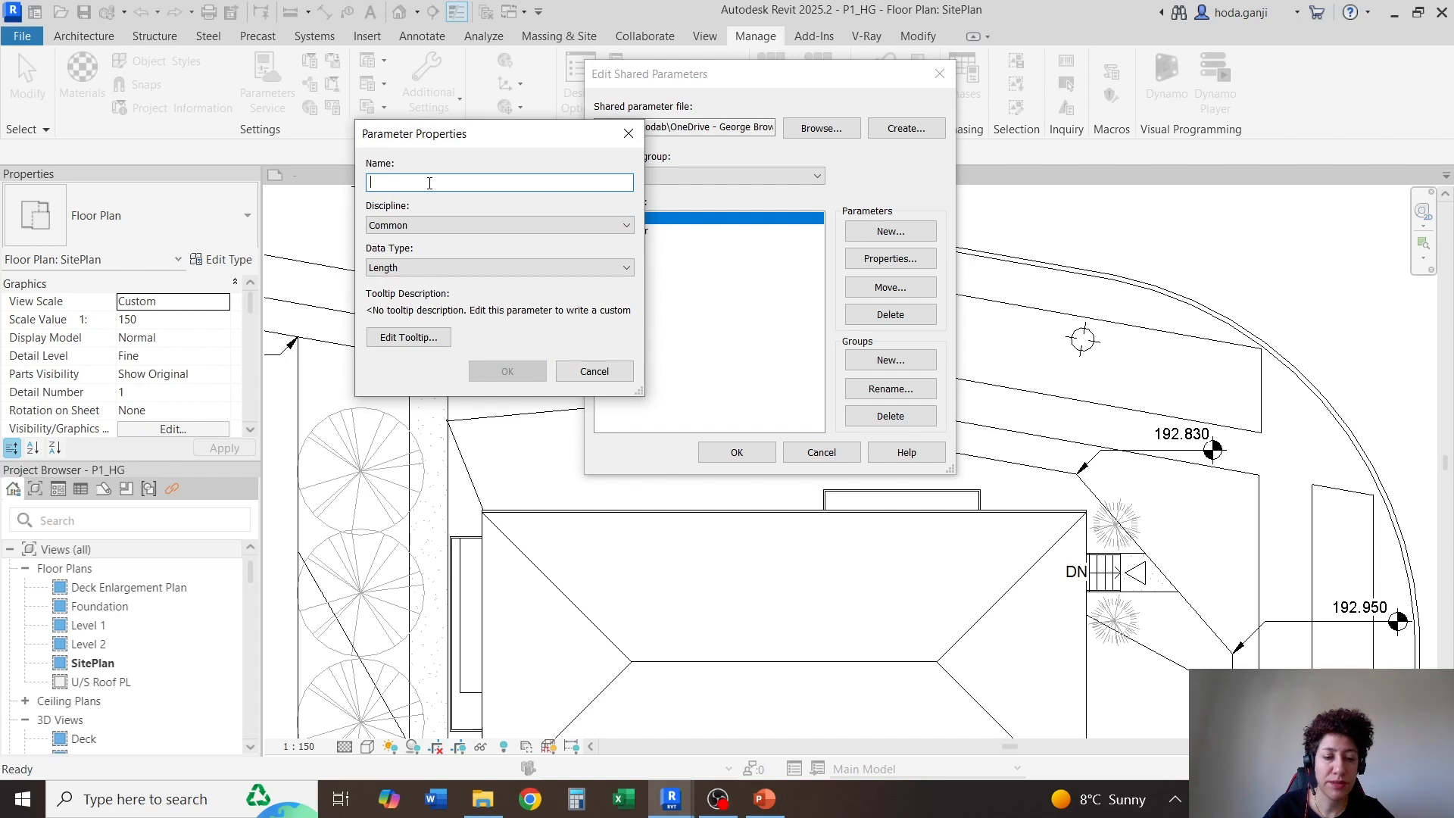
type("Project Manager")
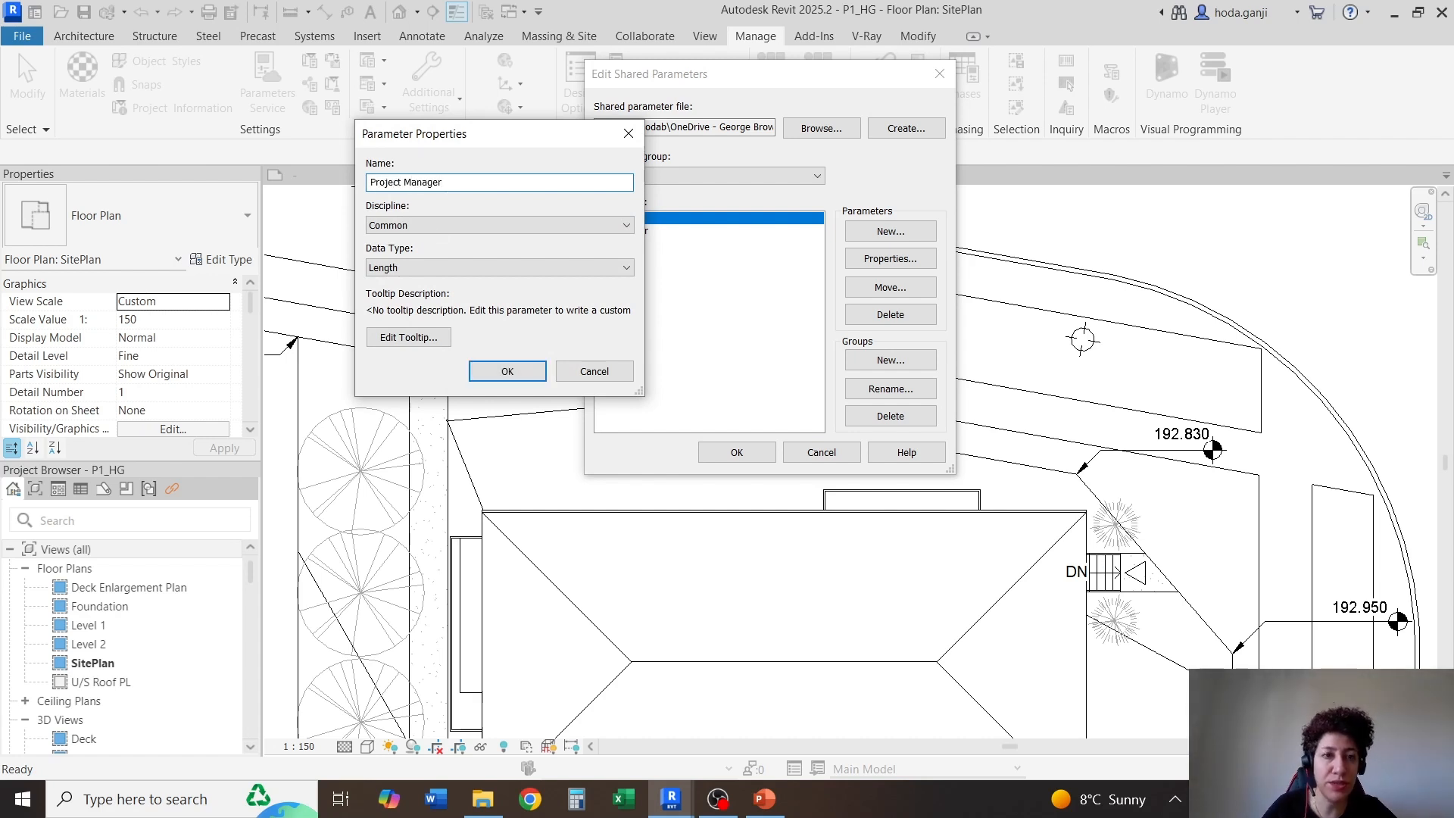
left_click(500, 267)
left_click(466, 280)
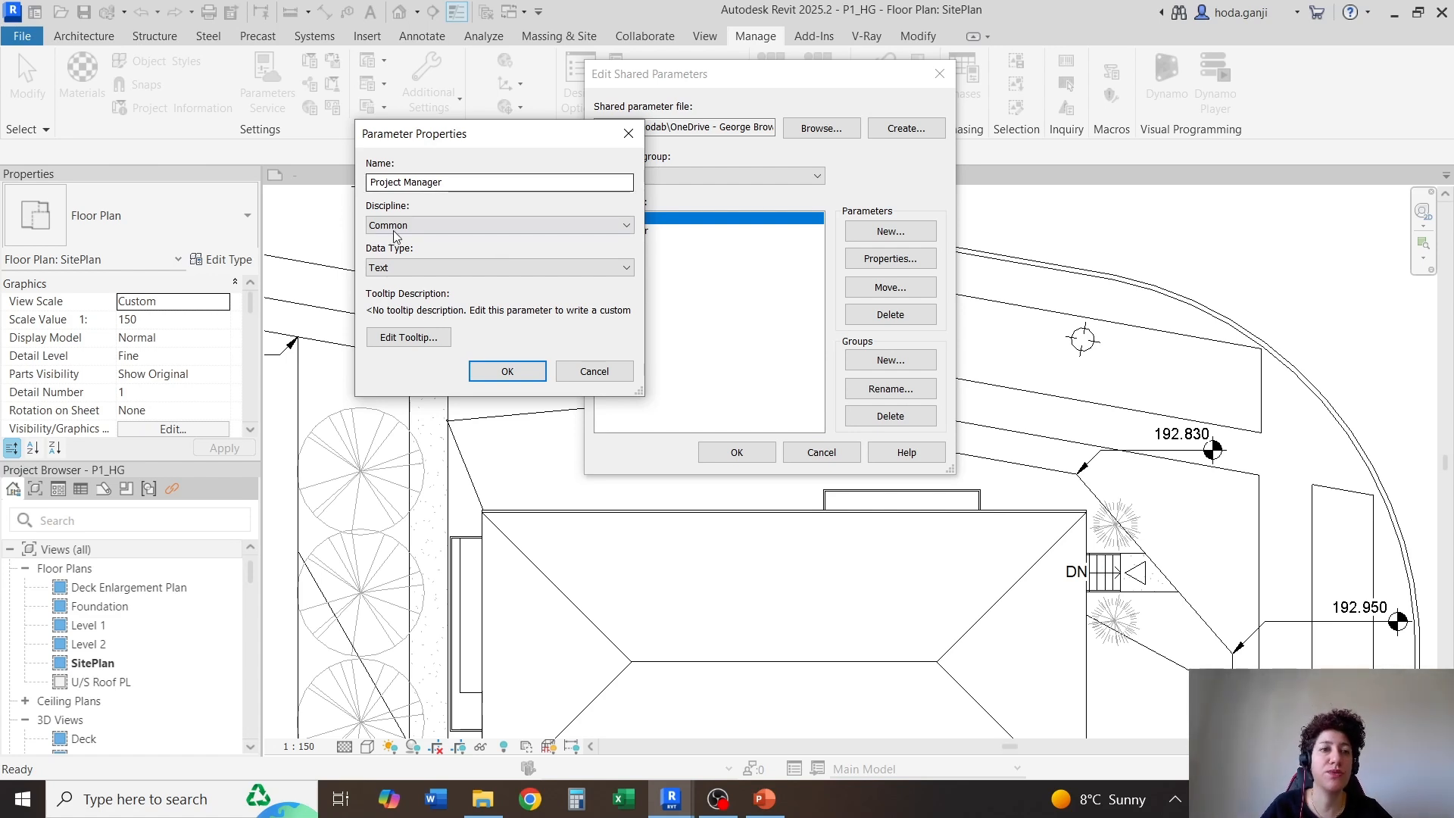
left_click(507, 371)
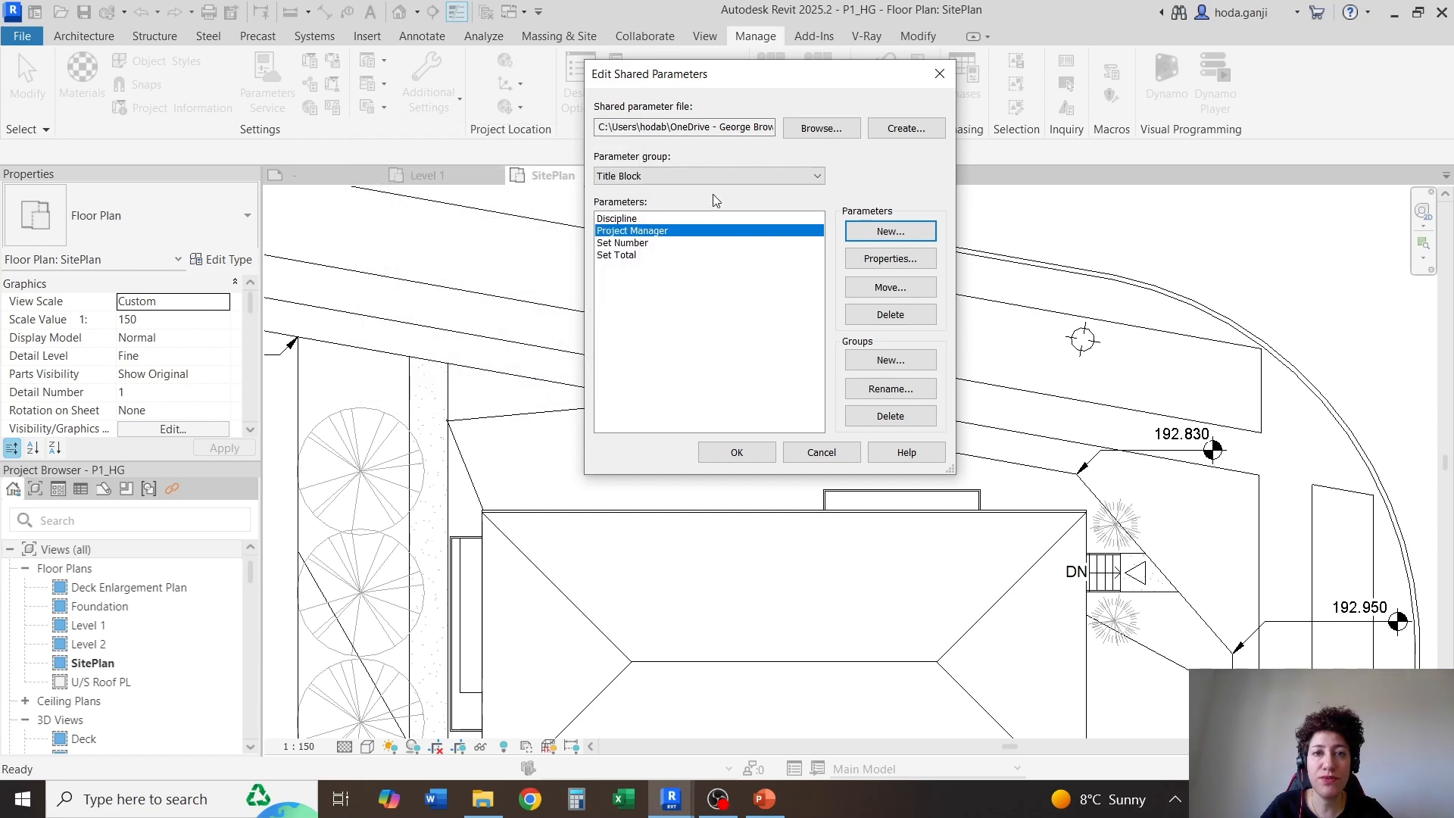
left_click(736, 452)
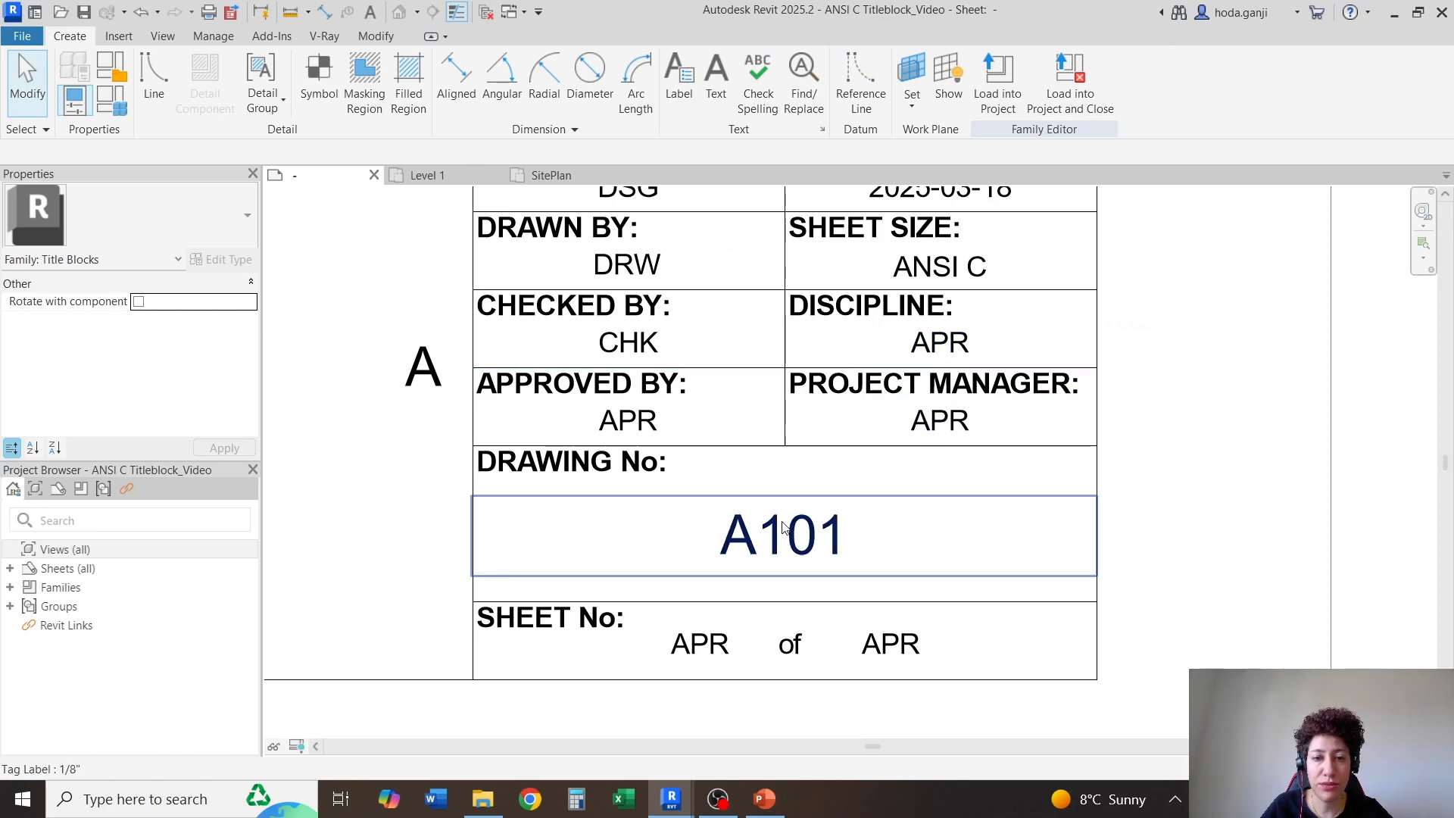
In the title block family, add the shared parameter Set Number to the fields available for the label before "of" in the SHEET No cell
middle_click_drag(684, 695, 721, 625)
left_click(731, 575)
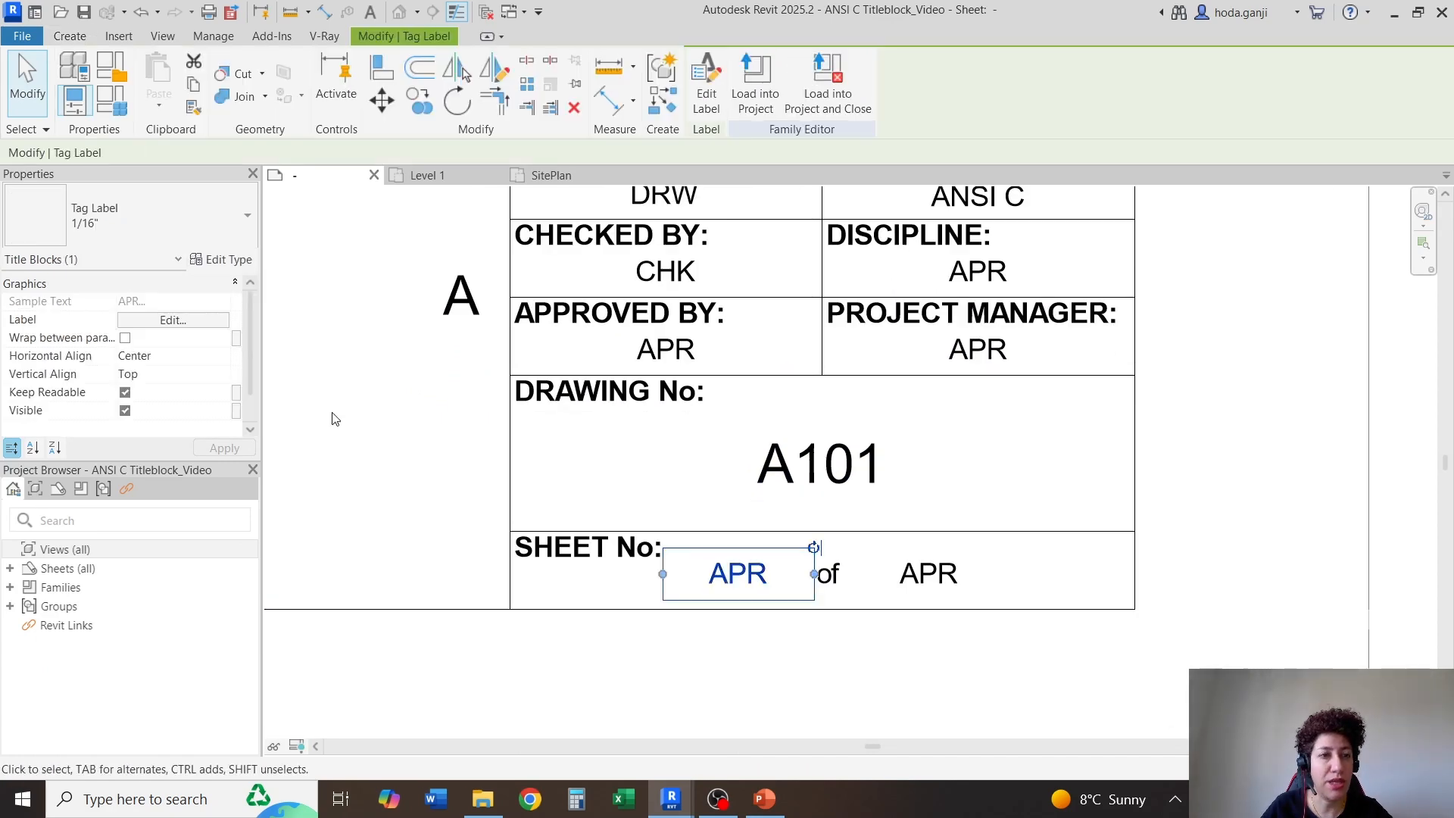
left_click(172, 319)
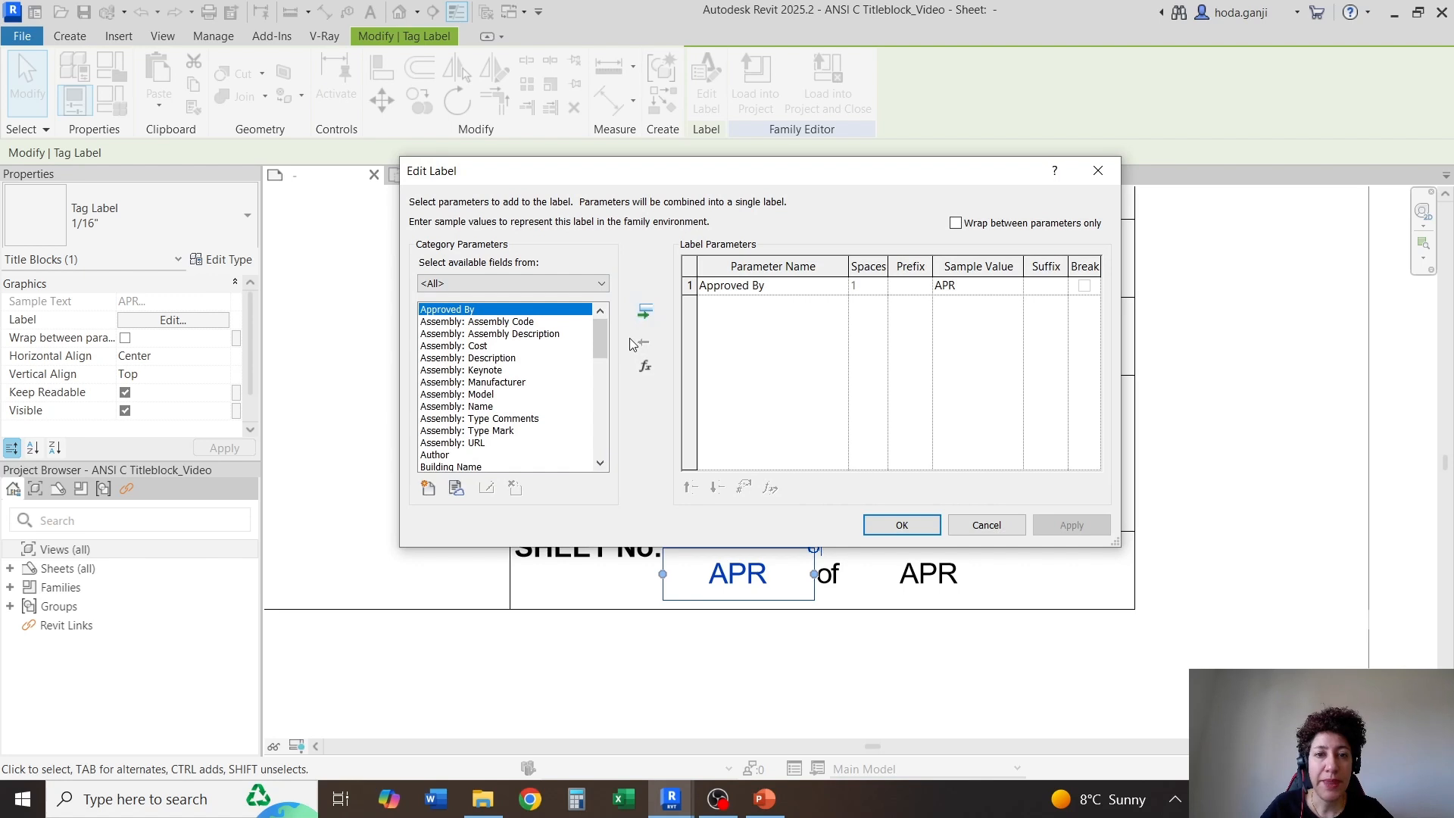
left_click(428, 489)
left_click(791, 310)
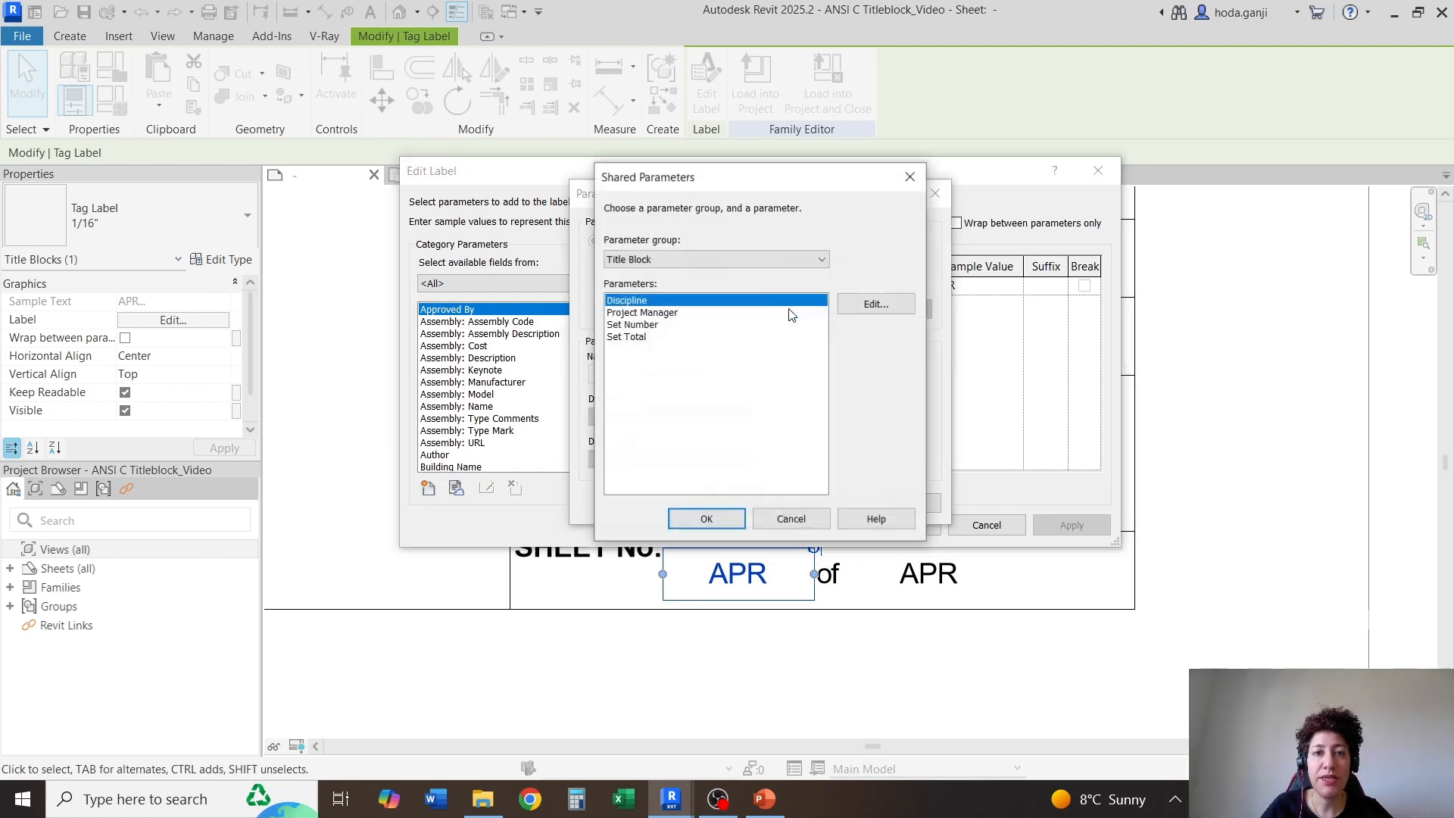
left_click(761, 259)
left_click(762, 259)
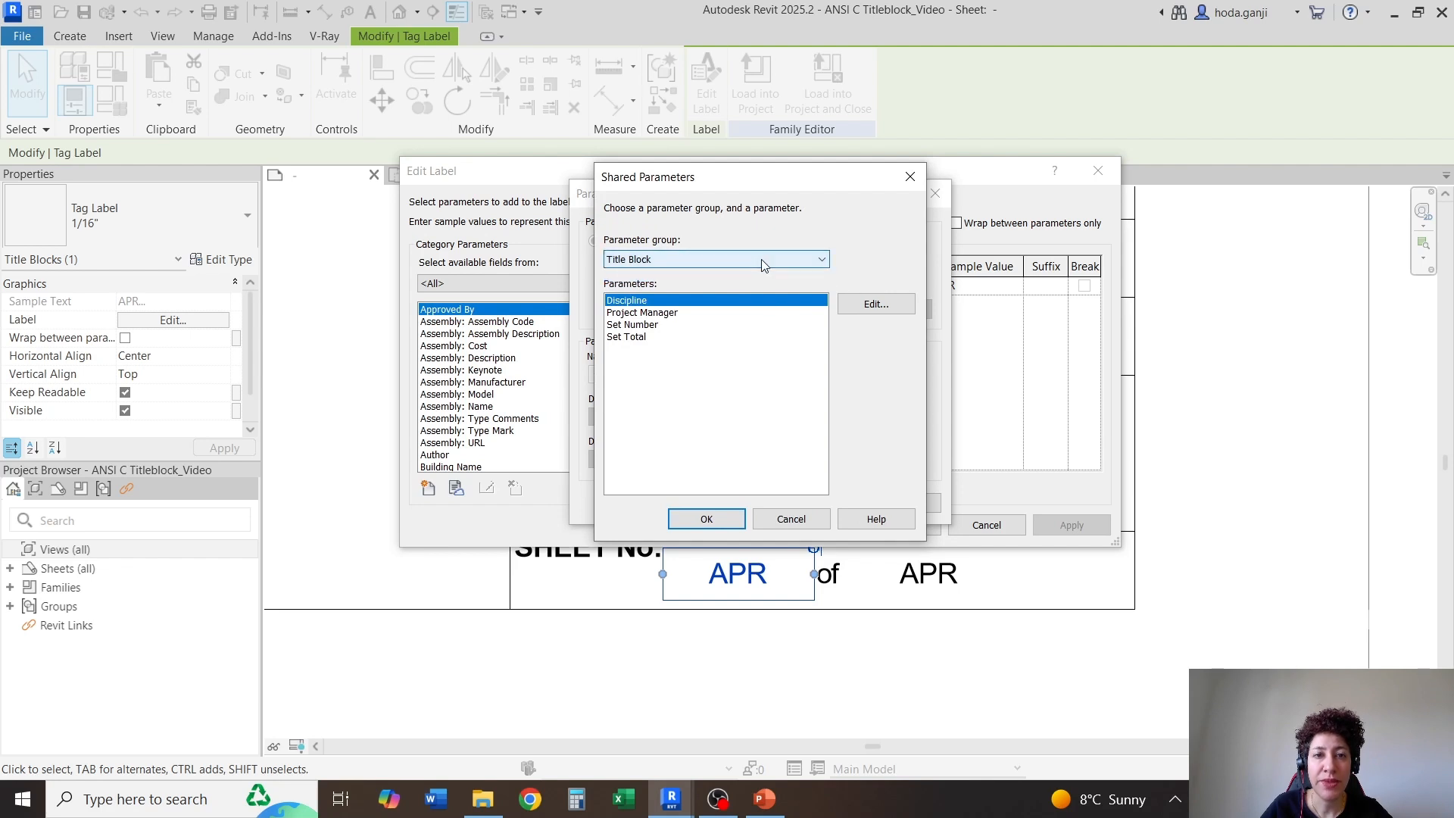
left_click(761, 259)
left_click(761, 259)
left_click(761, 259)
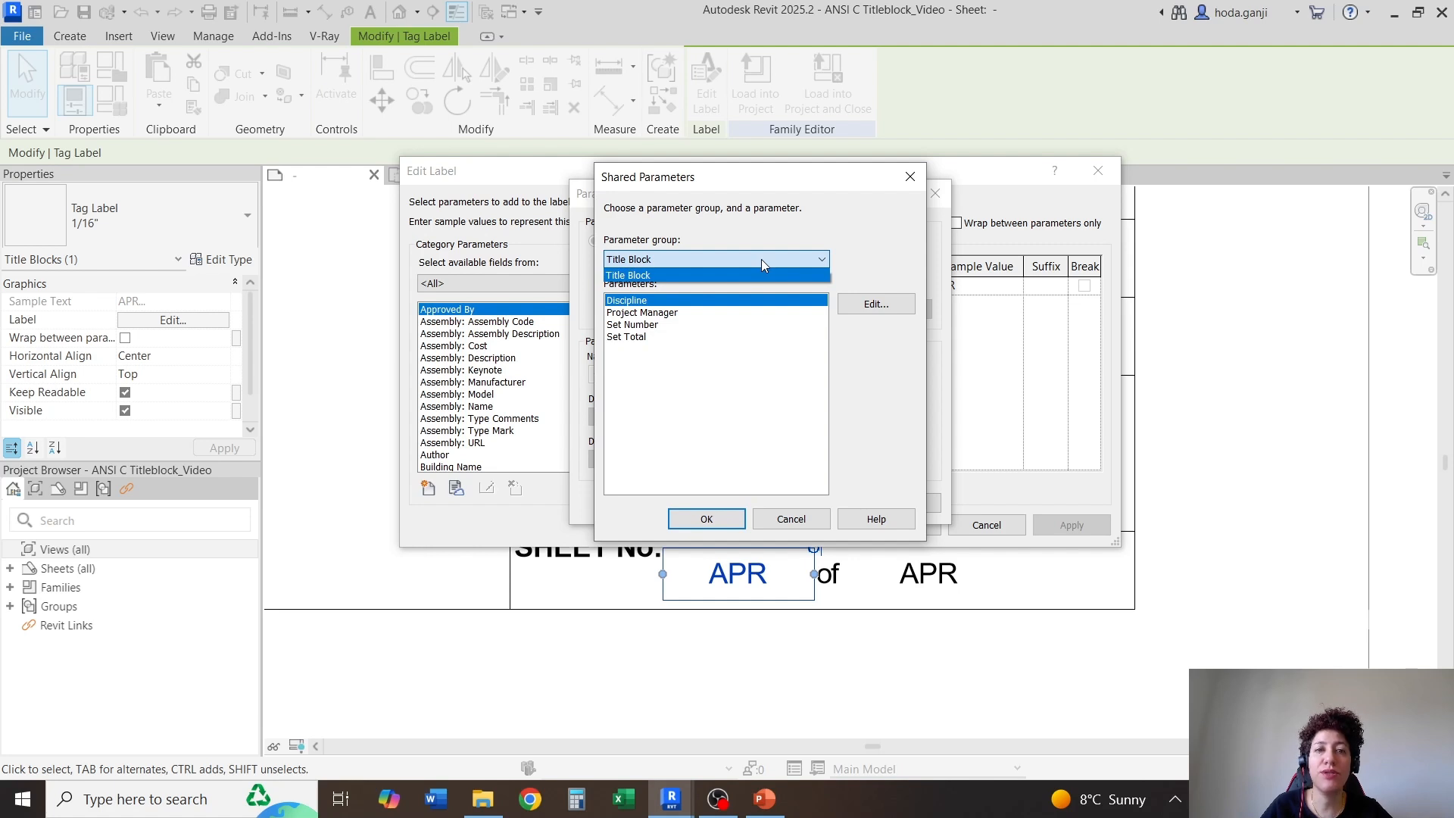
left_click(762, 259)
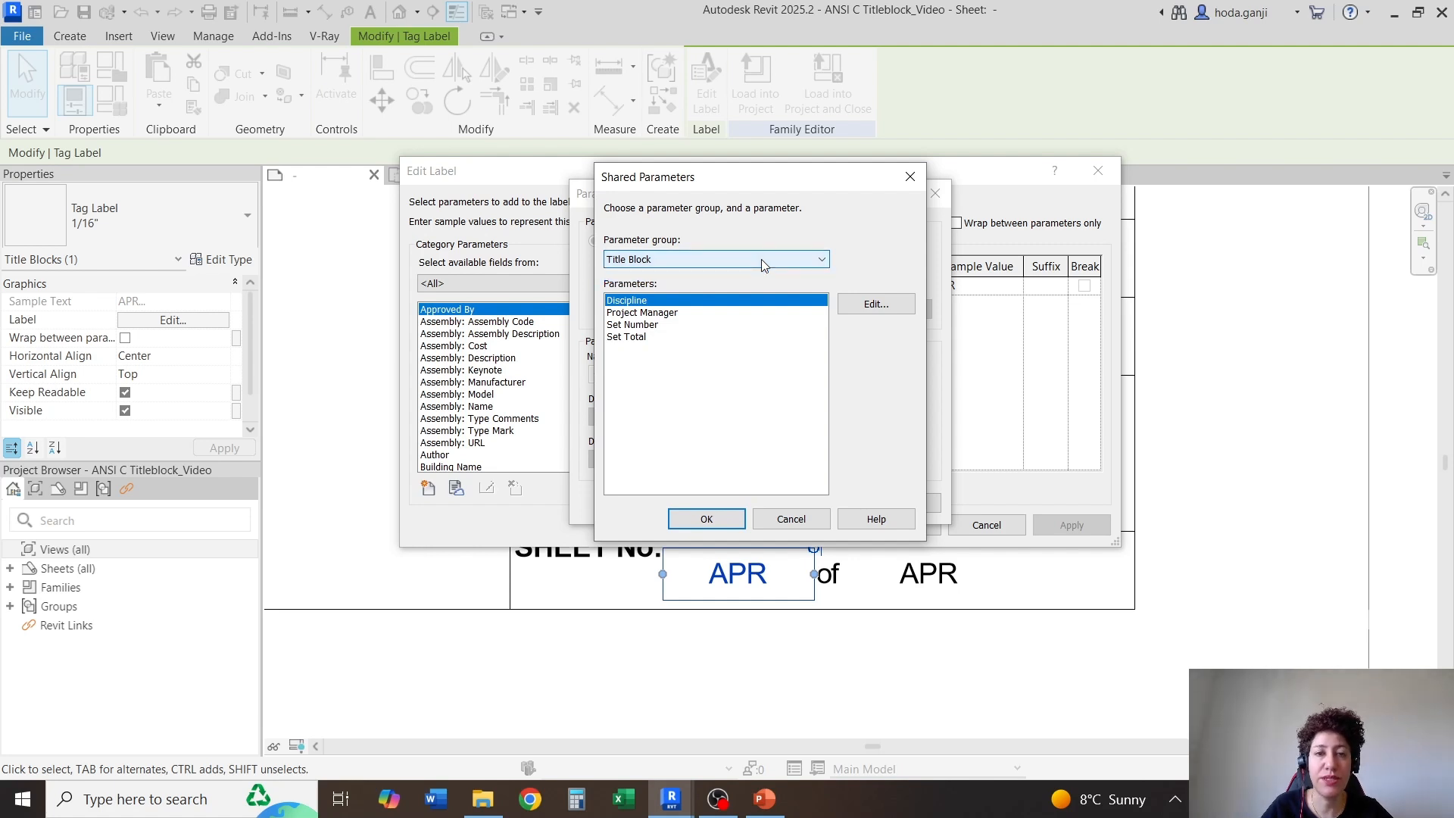
left_click(634, 325)
left_click(718, 517)
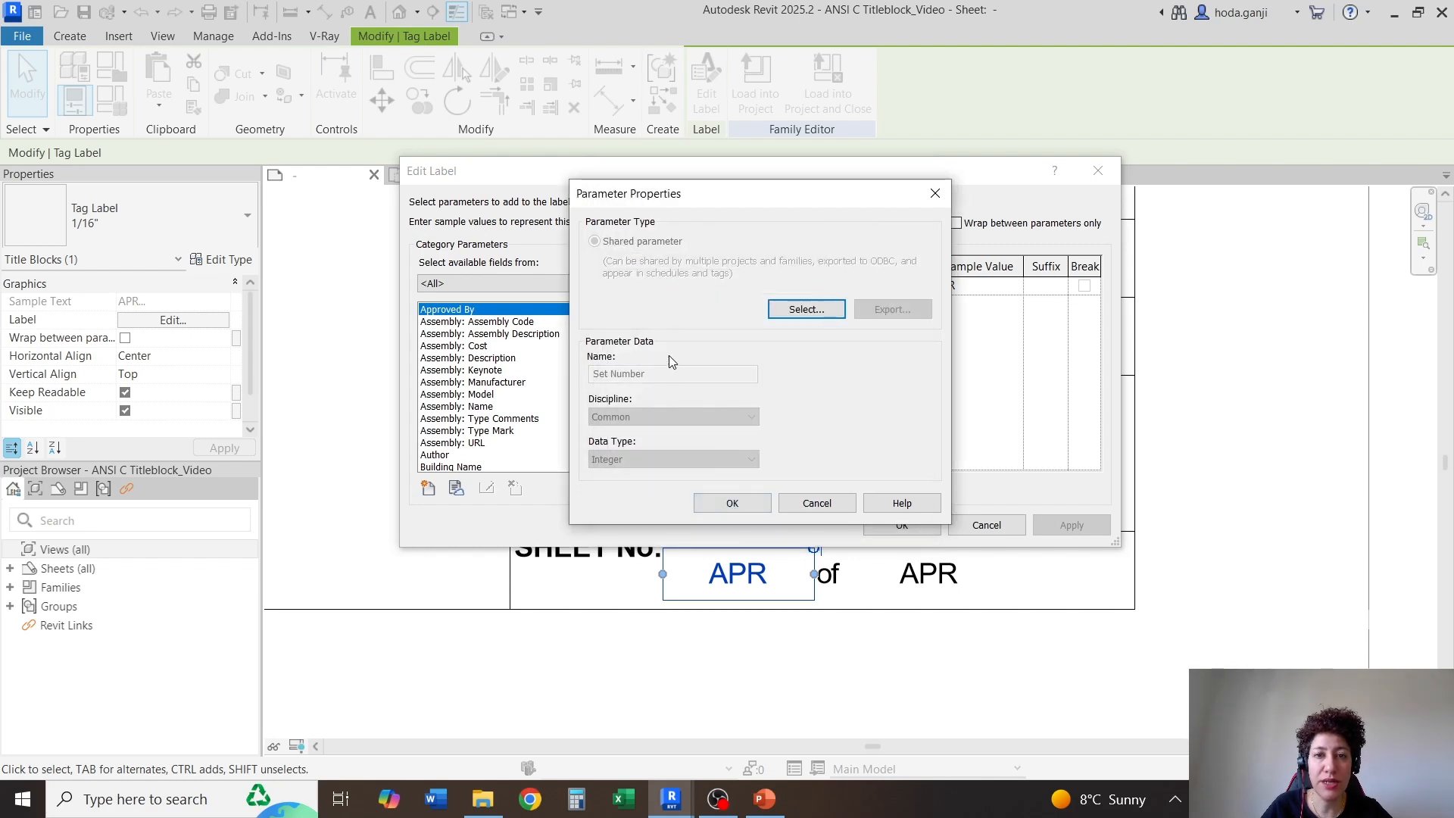
left_click(712, 508)
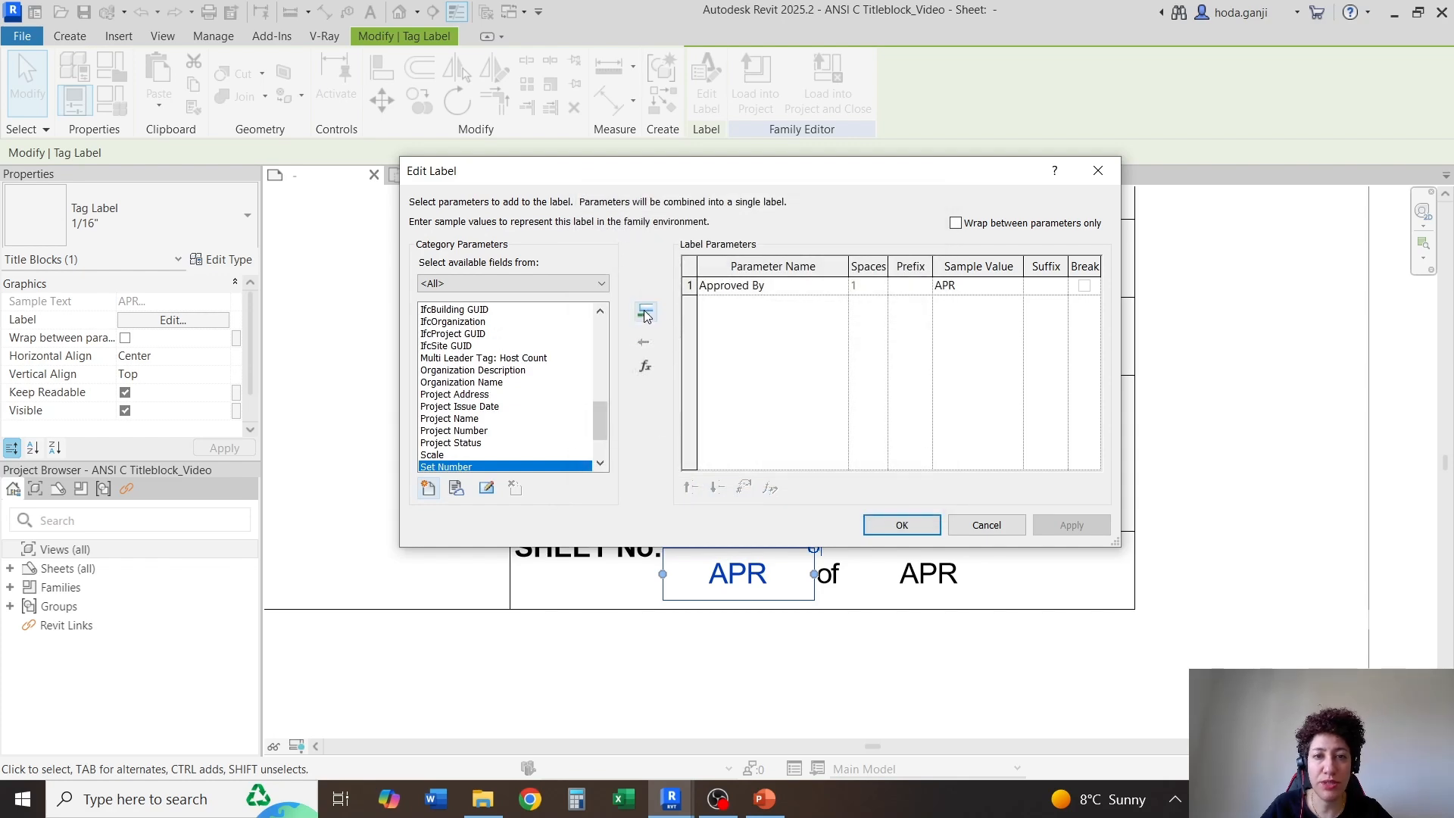
Replace Approved By with Set Number as the parameter of the label before "of"
left_click(646, 314)
left_click(690, 285)
left_click(644, 340)
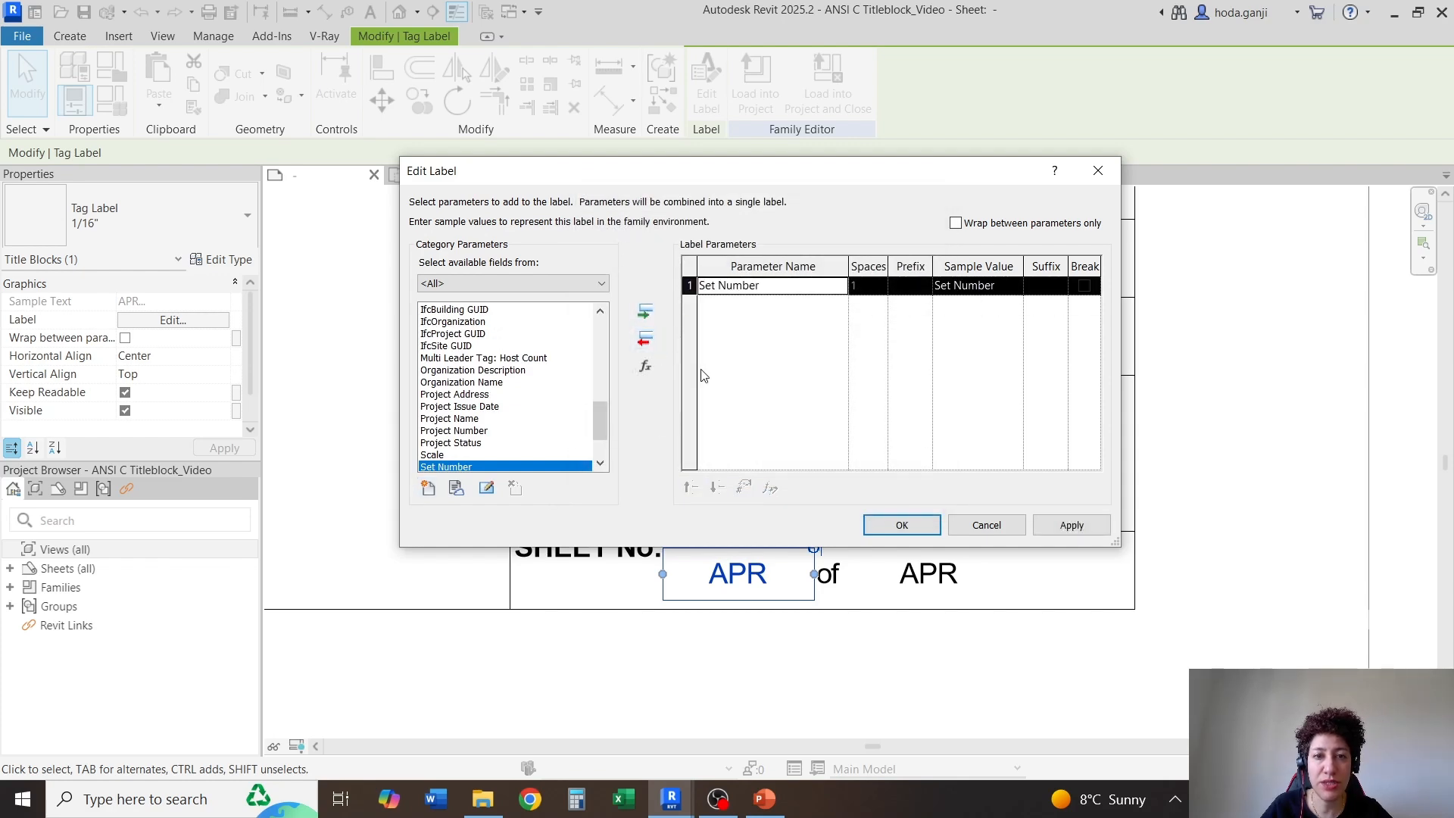
left_click(889, 525)
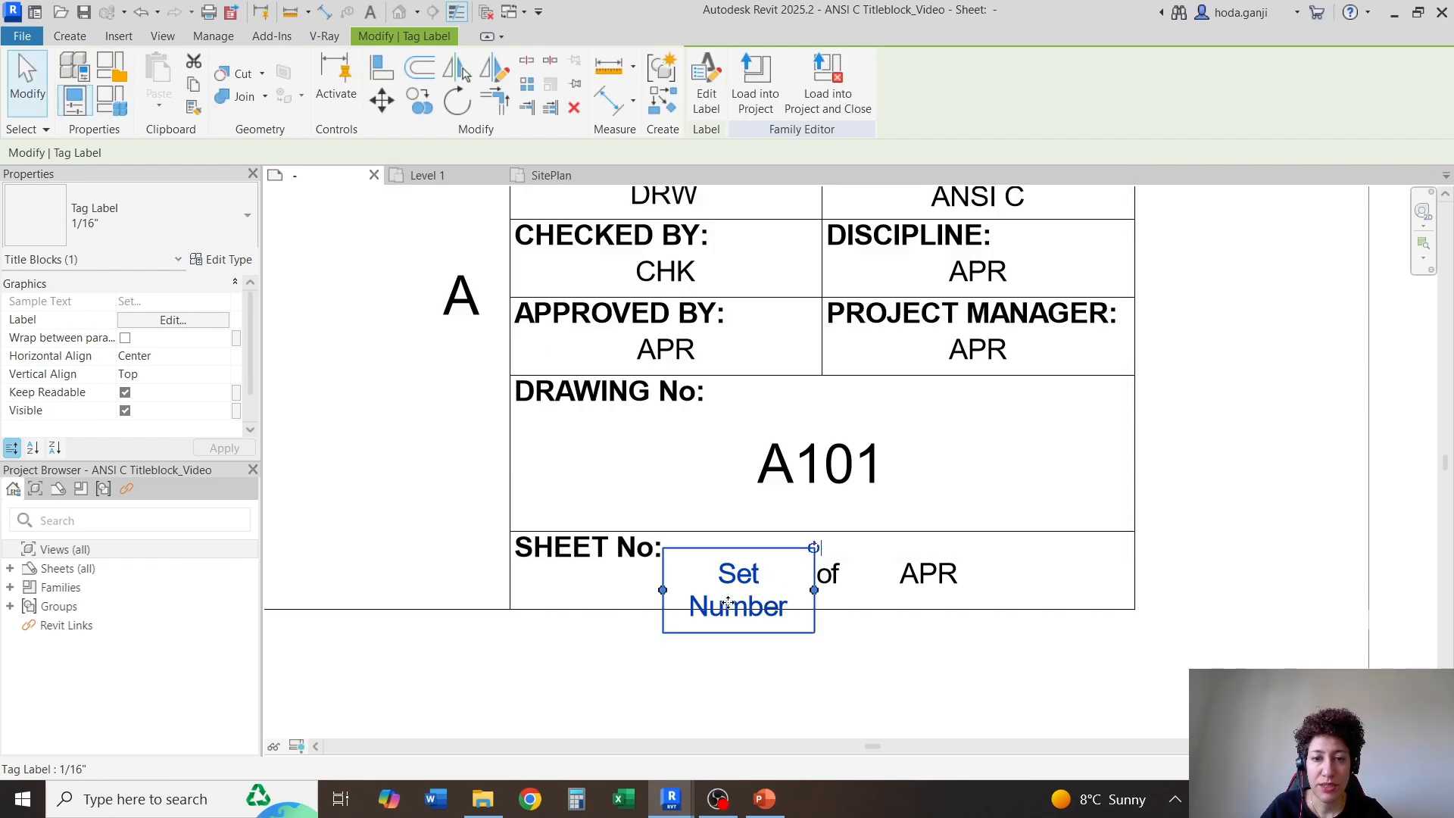
Set the sample value of the Set Number label to #
left_click(173, 320)
left_click(1005, 289)
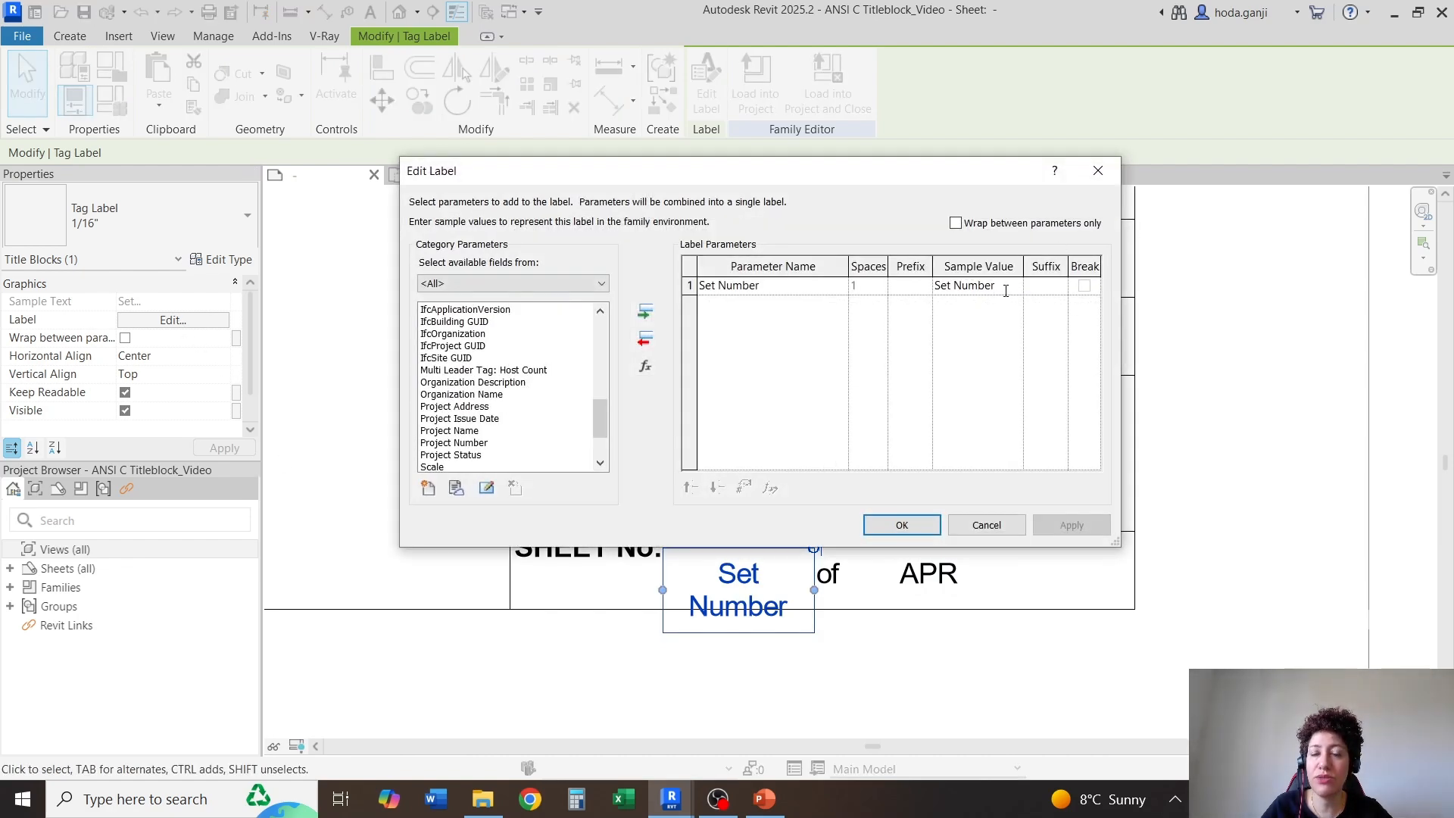
left_click_drag(1009, 290, 932, 295)
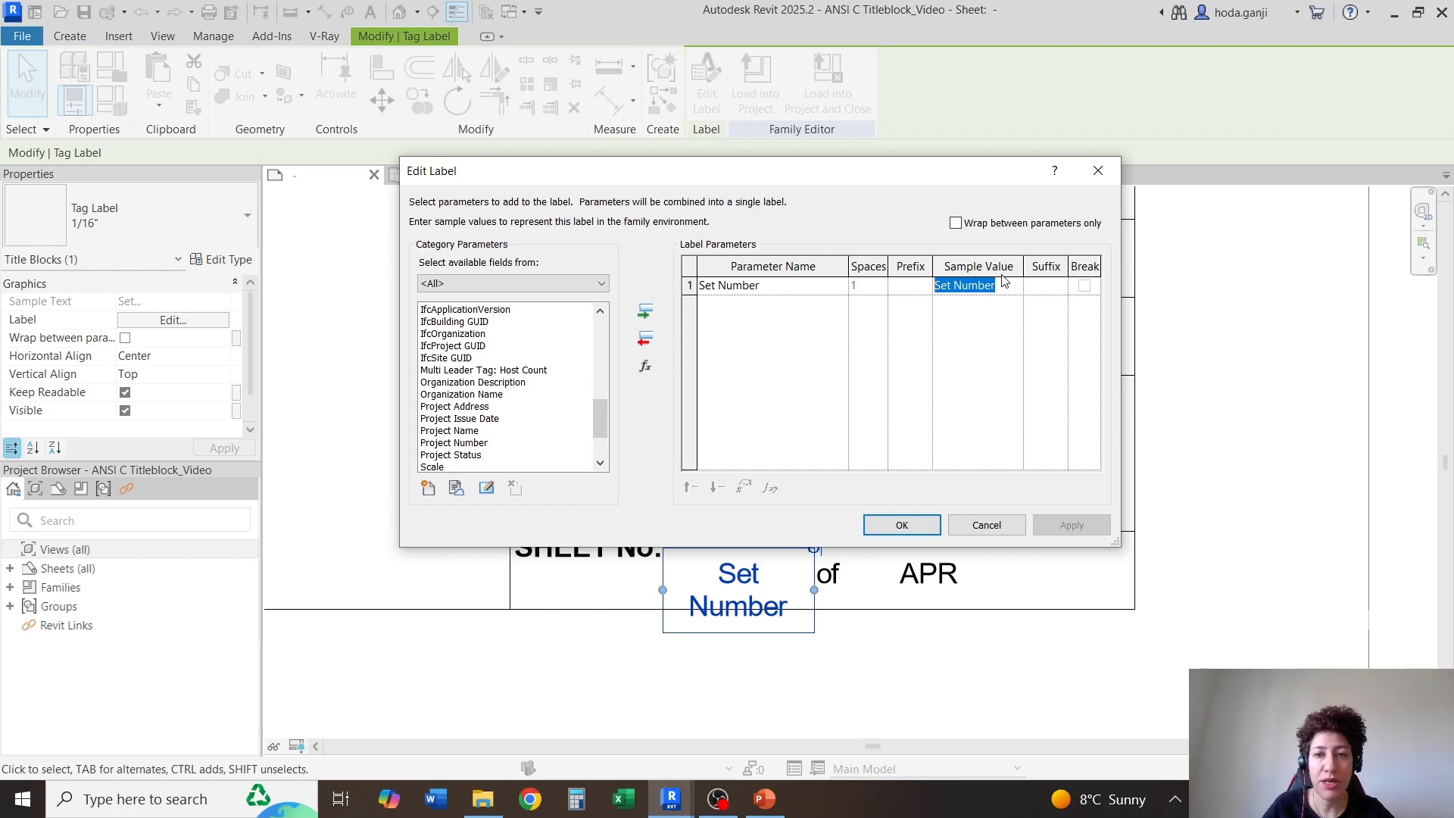
type("##")
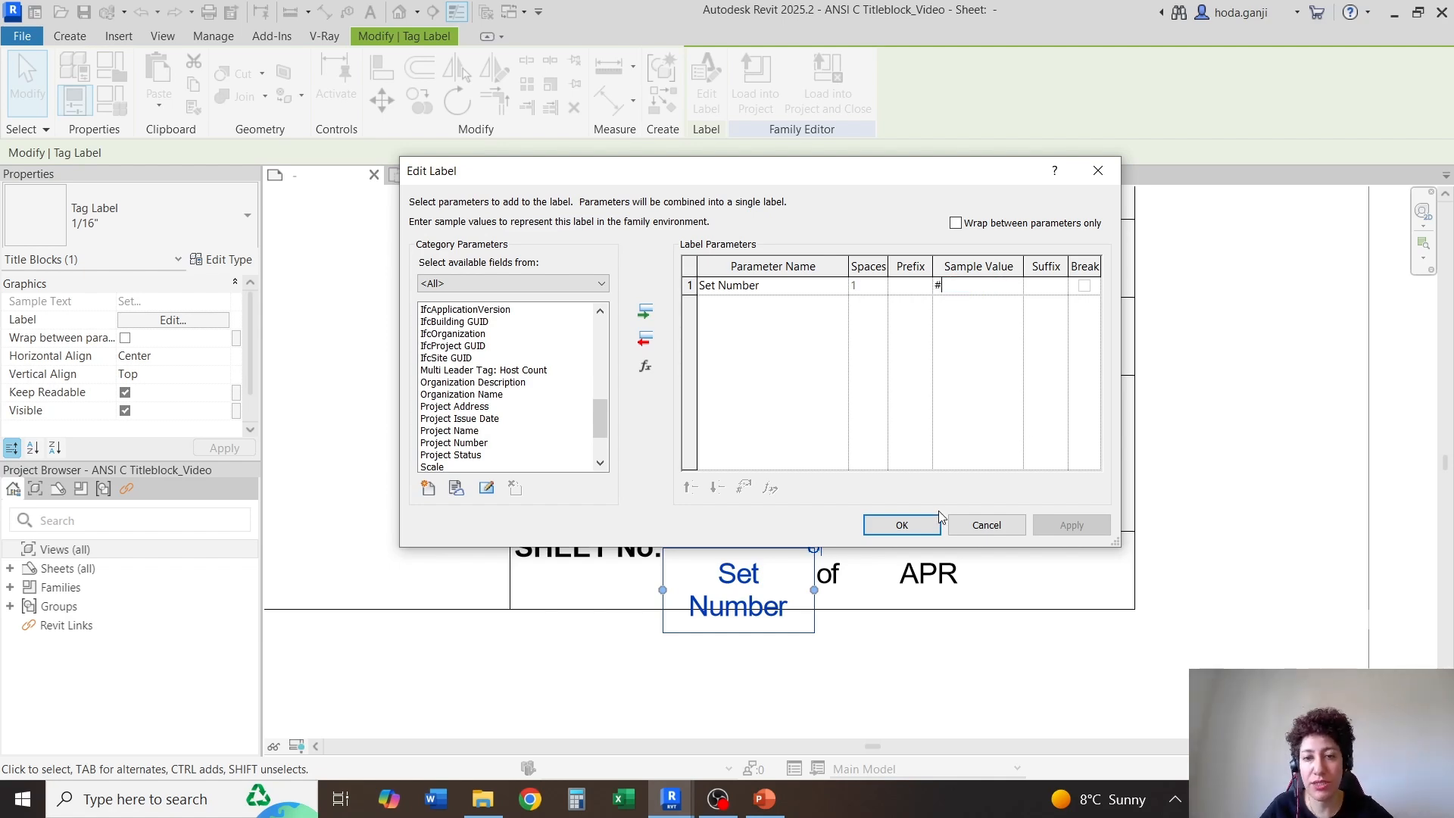
left_click(902, 525)
Add the shared parameter Set Total to the fields available for the label after "of" in the SHEET No cell
left_click(928, 564)
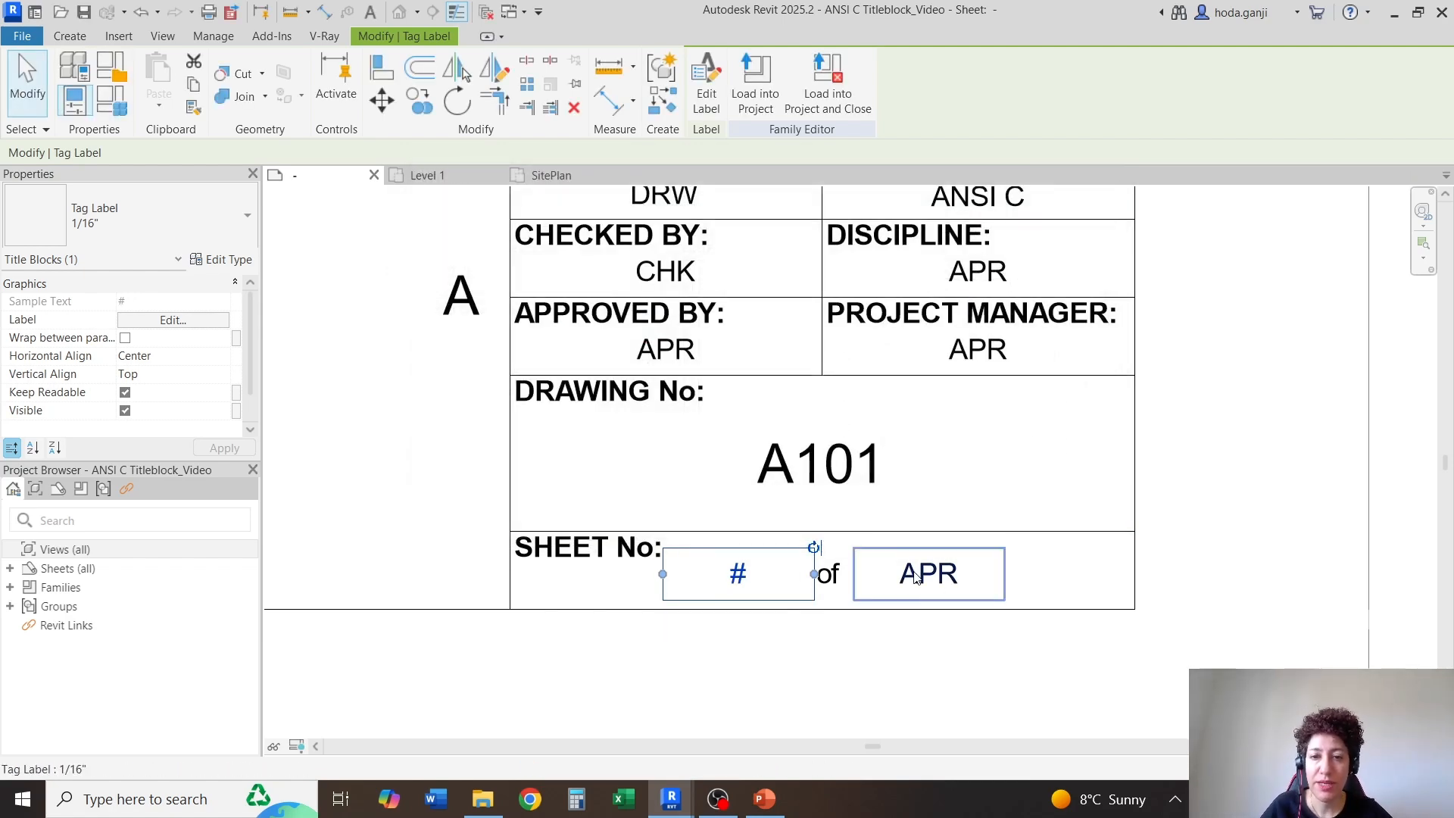
left_click(181, 320)
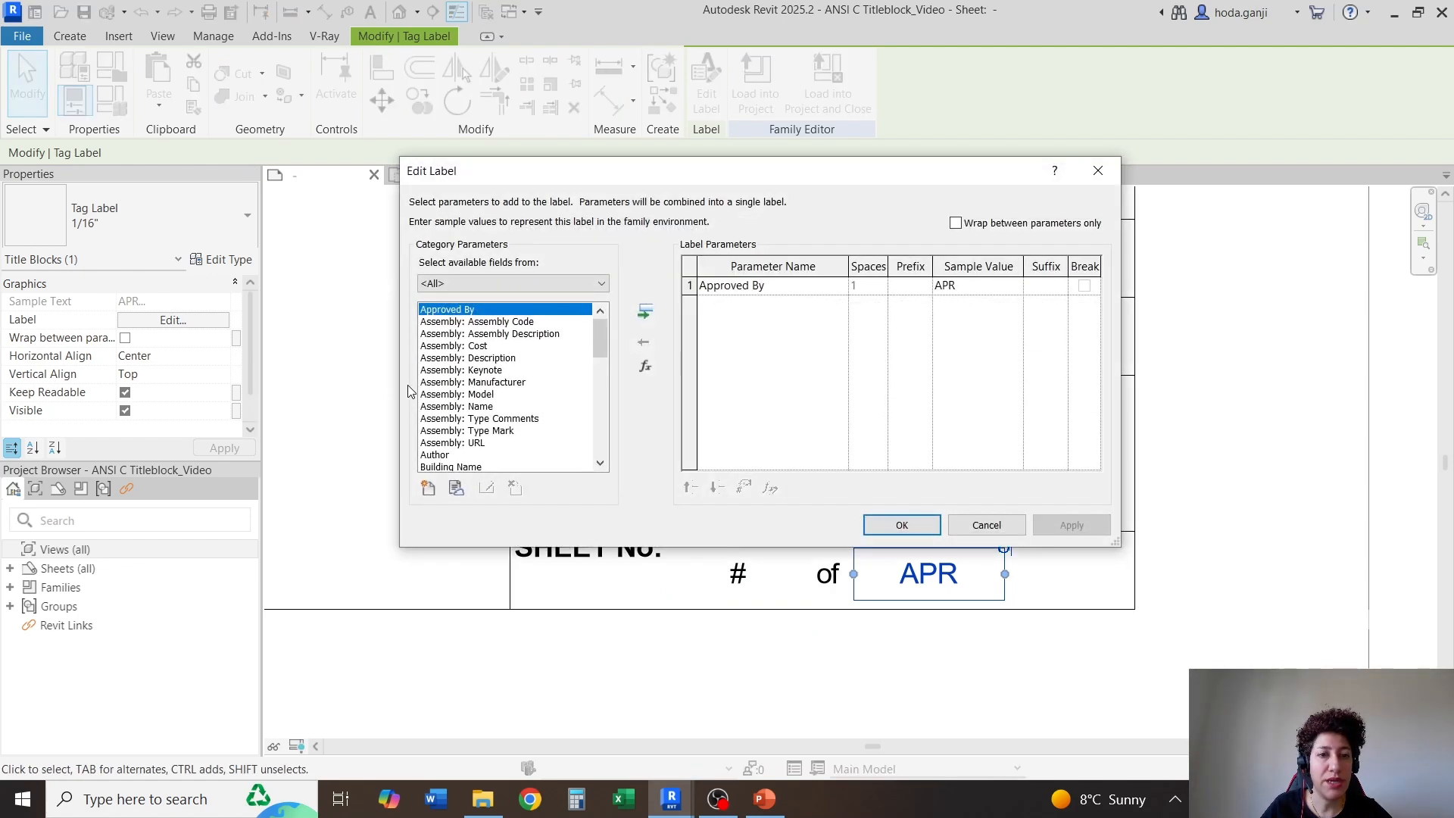
left_click(435, 492)
left_click(766, 314)
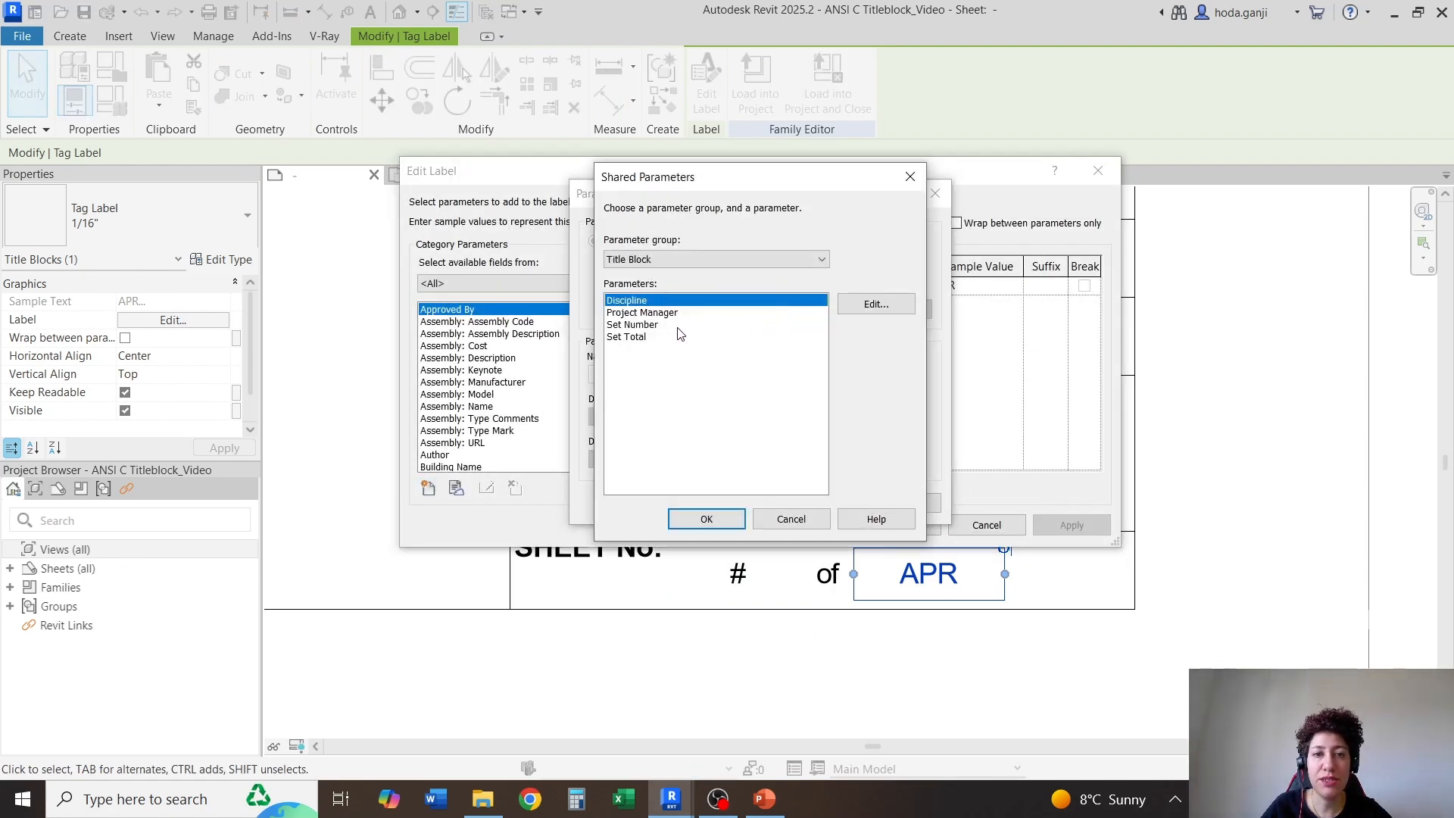
left_click(643, 338)
left_click(712, 519)
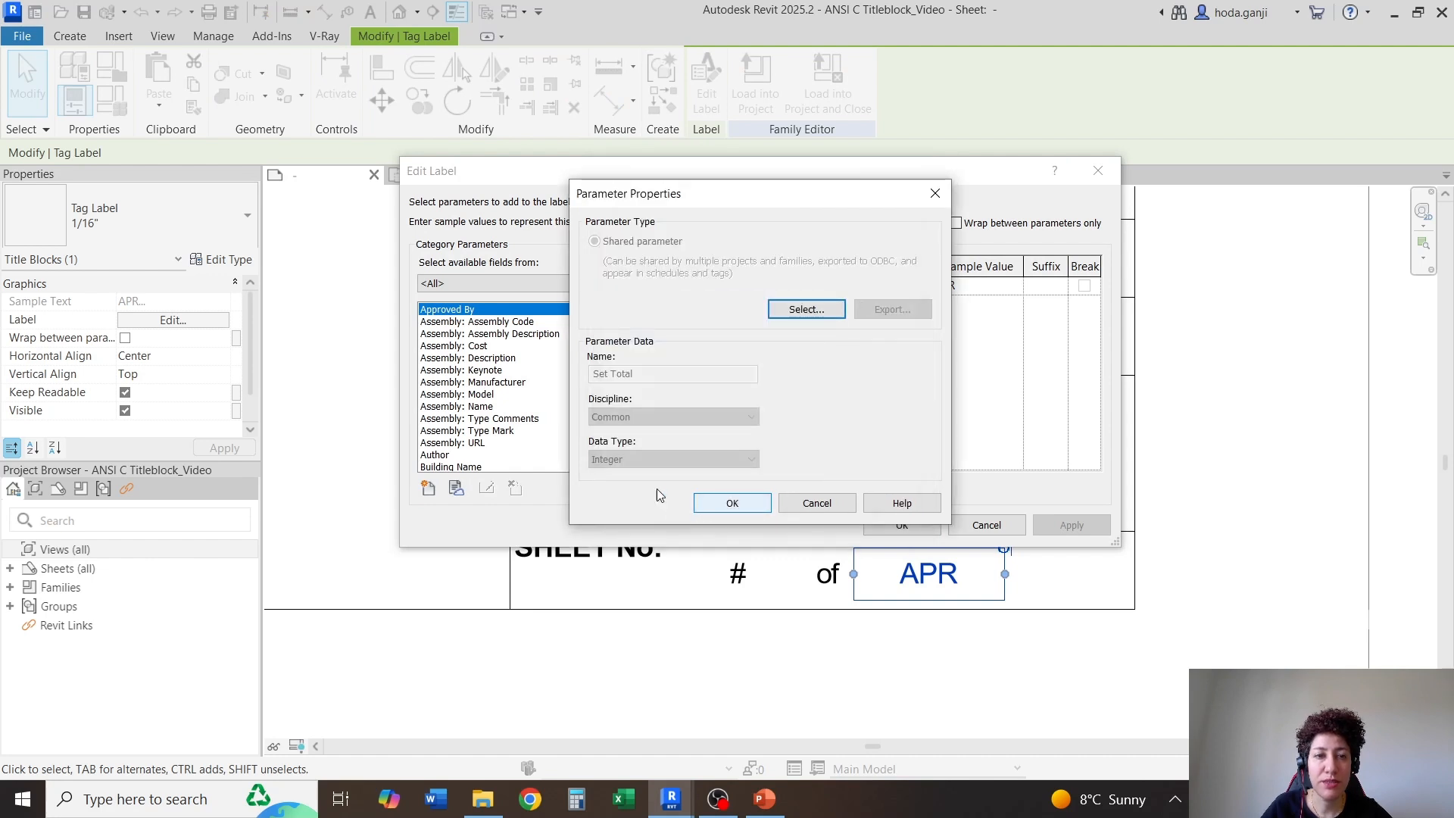
left_click(716, 505)
Replace Approved By with Set Total in the label after "of" and set its sample value to #
left_click(645, 312)
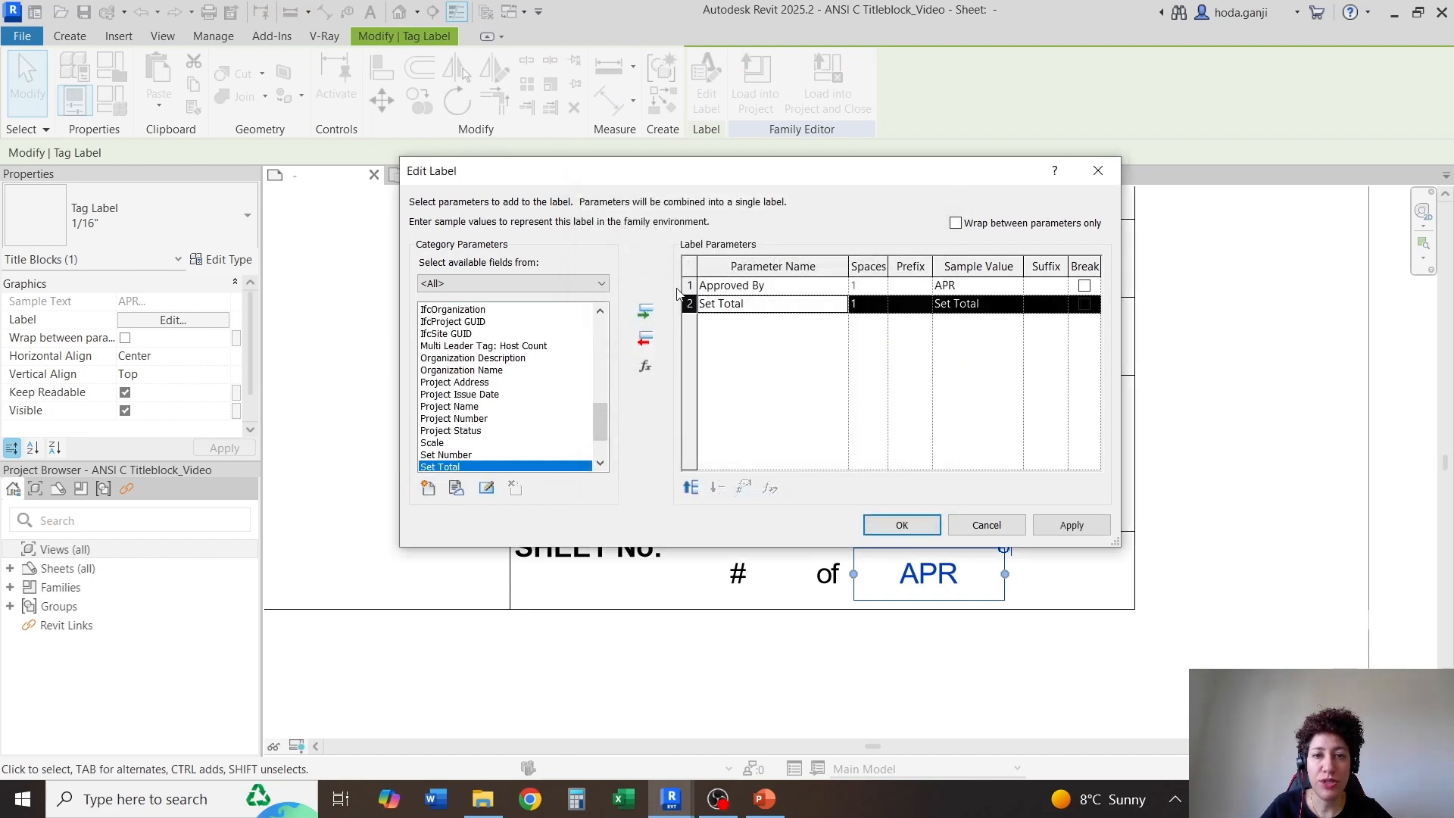
left_click(688, 285)
left_click(644, 339)
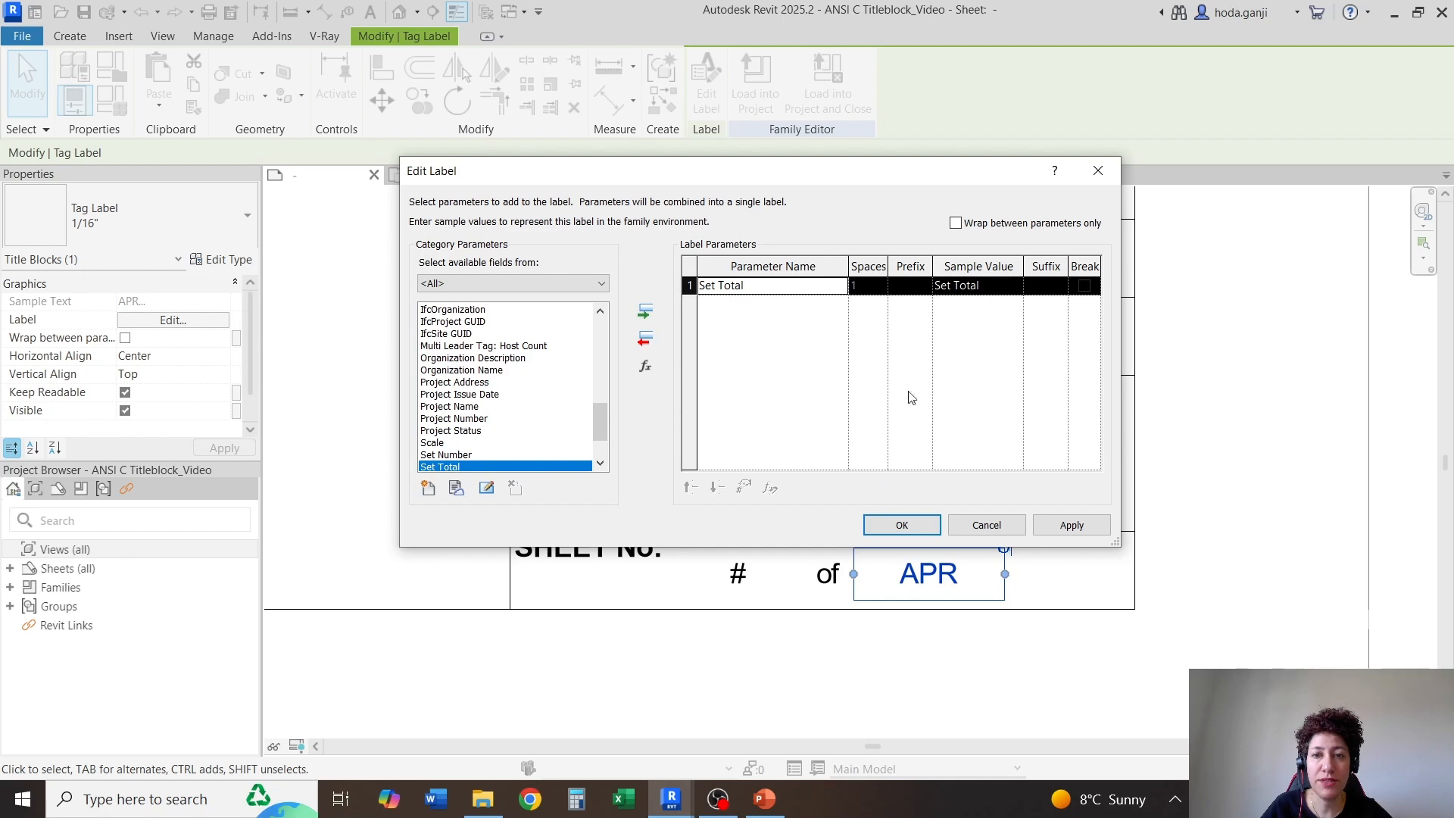
left_click(974, 285)
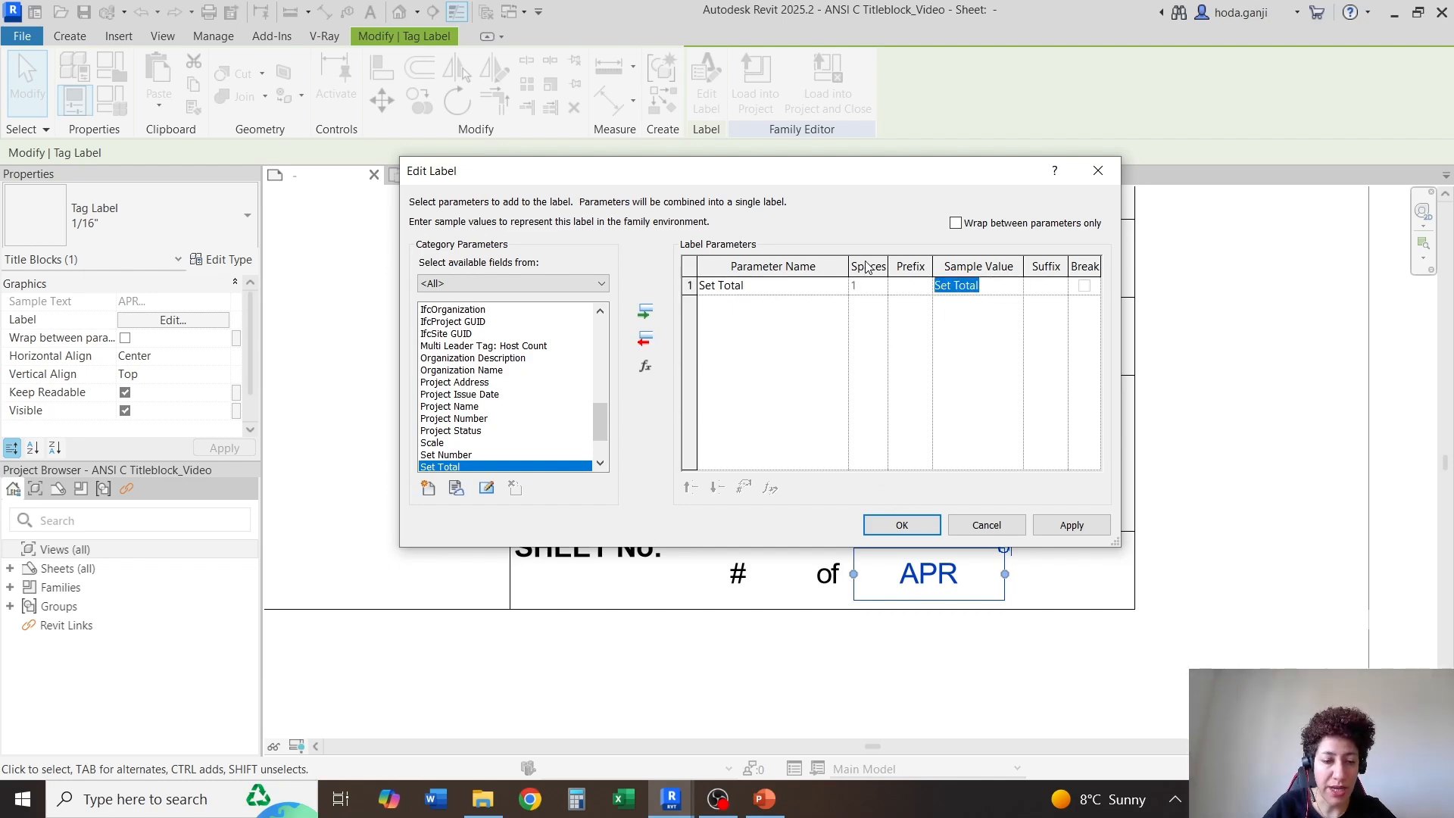
type("#")
left_click(899, 525)
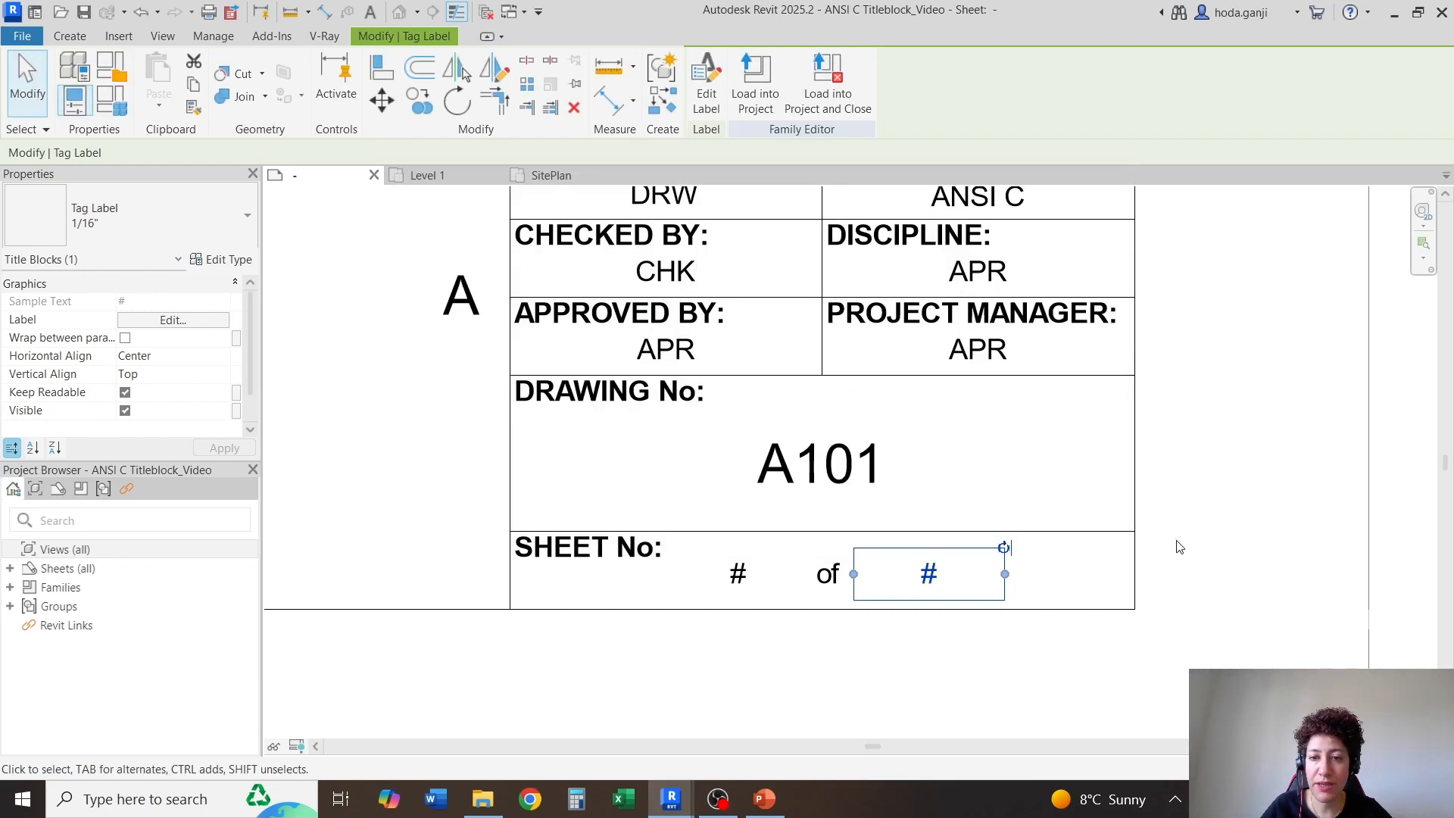
left_click(1201, 545)
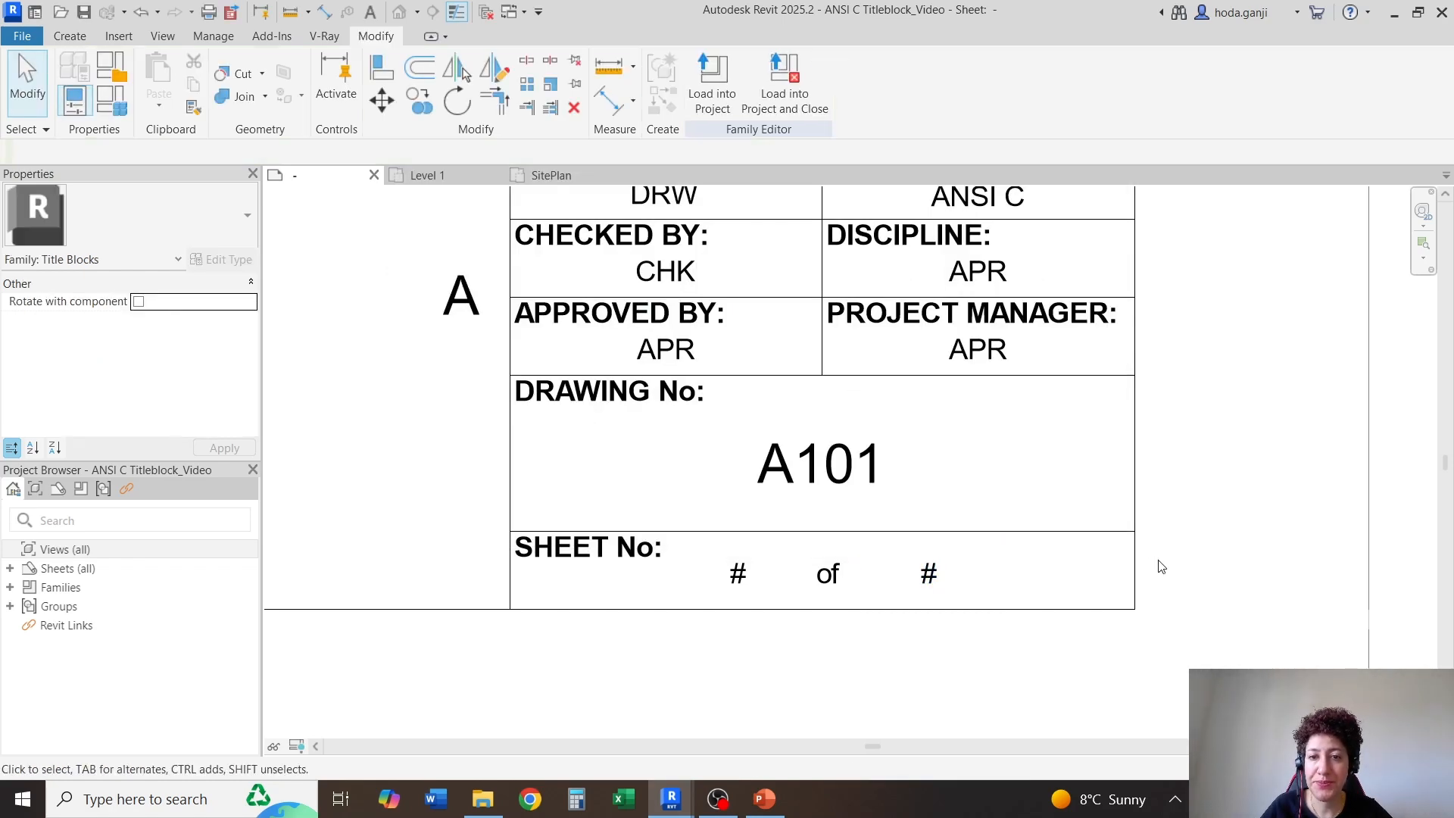
Make the label under DISCIPLINE report the shared parameter Discipline instead of Approved By
left_click(976, 281)
left_click(173, 319)
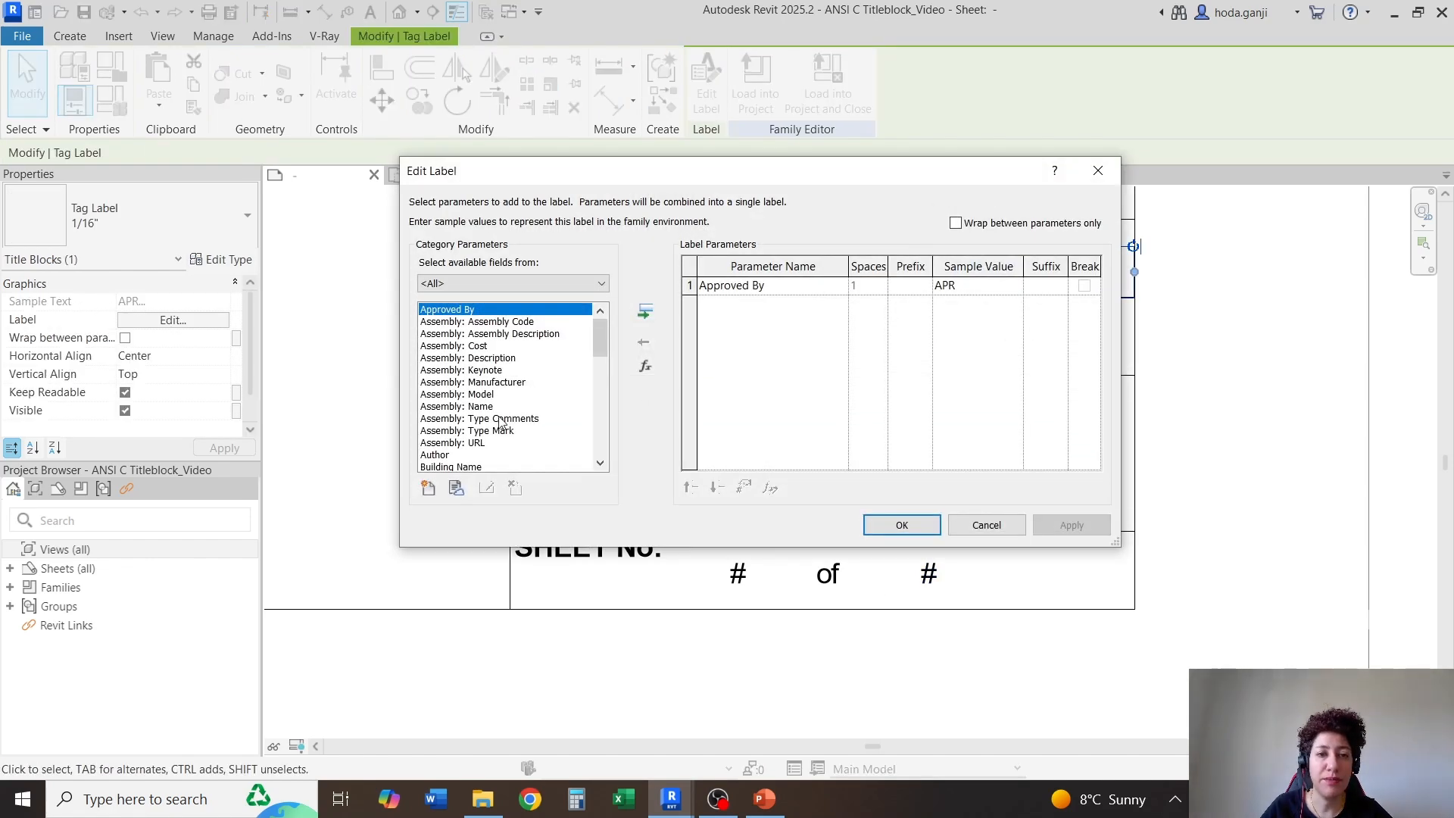
left_click(456, 488)
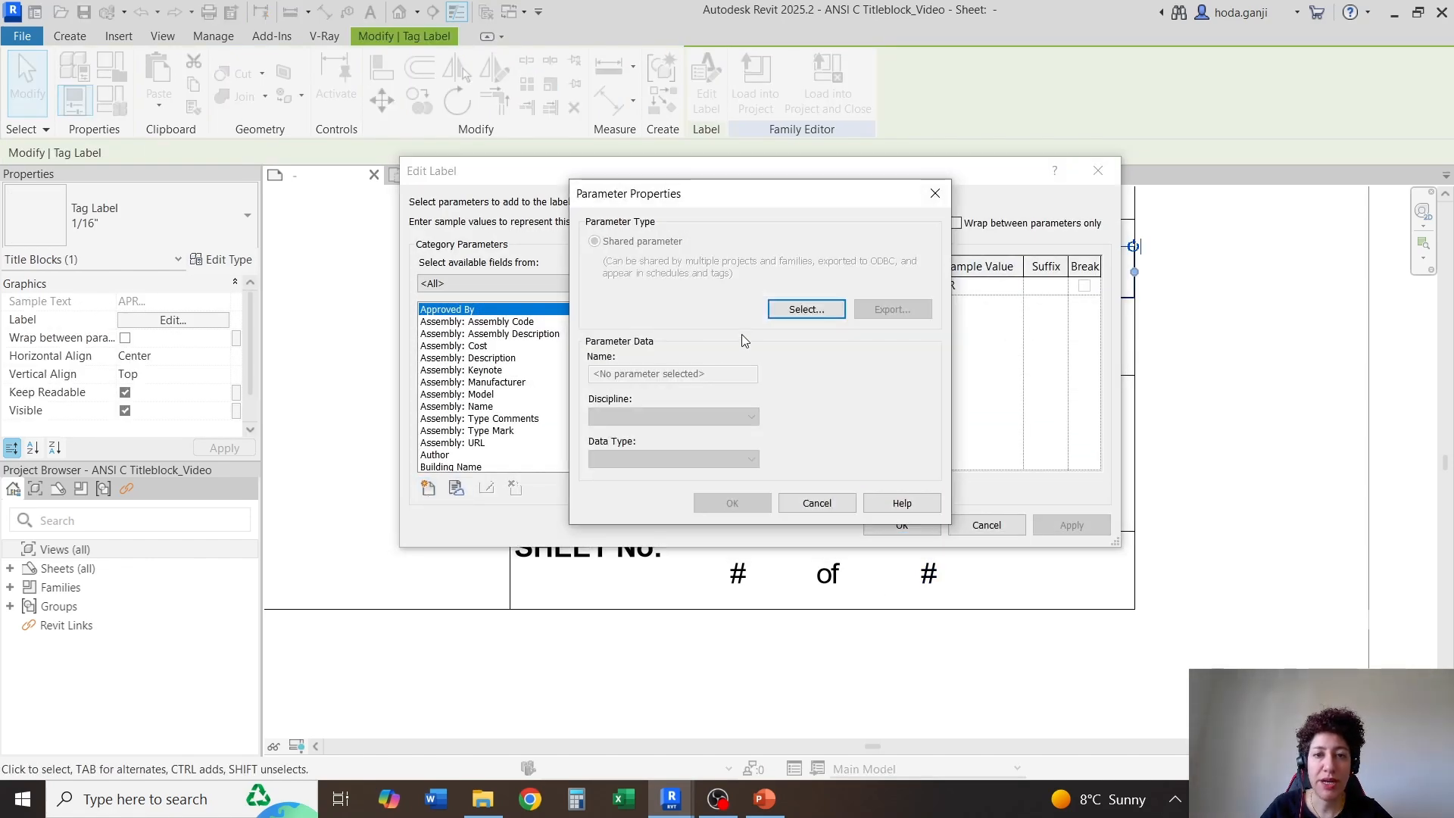
left_click(778, 315)
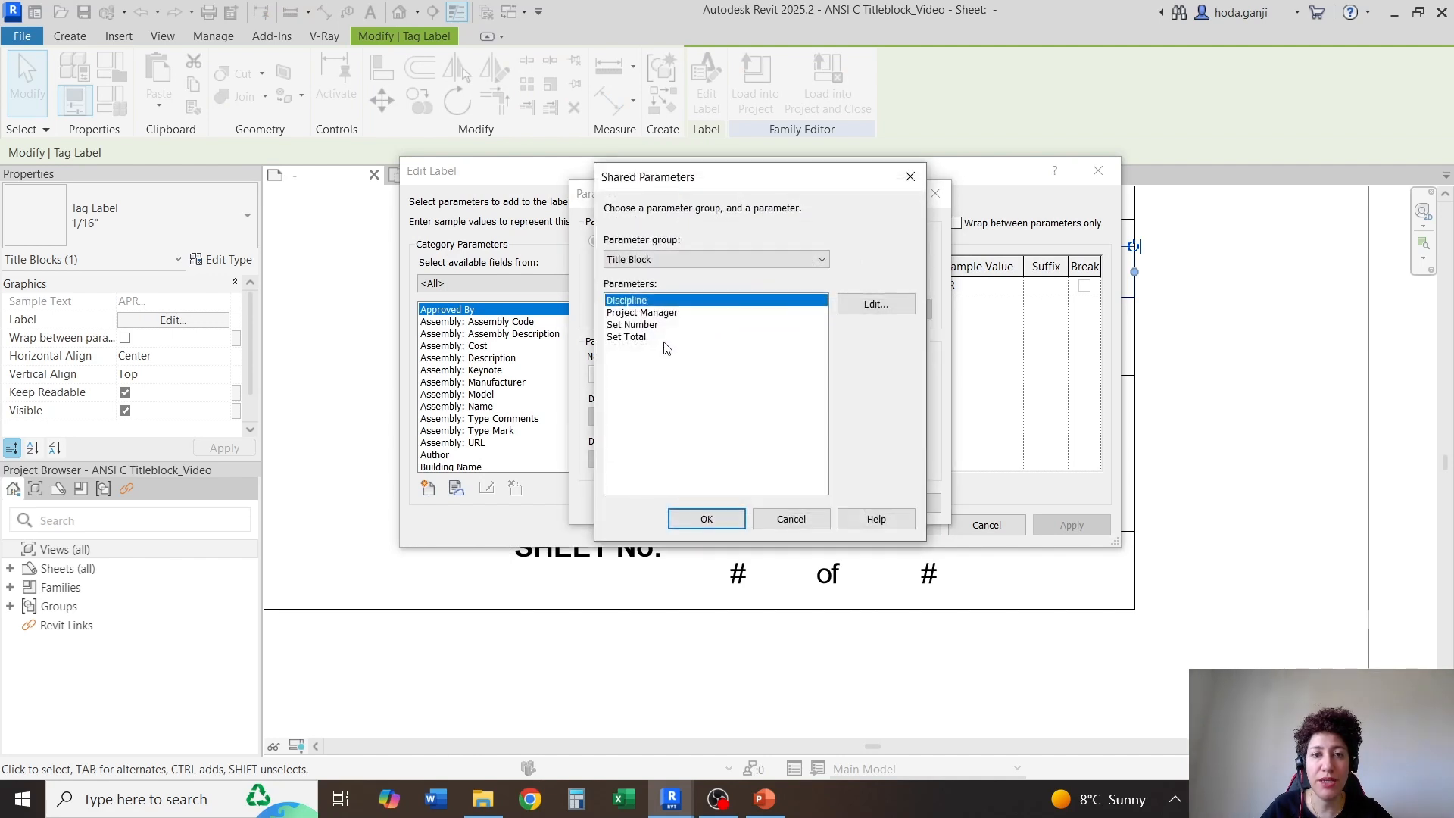
left_click(708, 518)
left_click(733, 503)
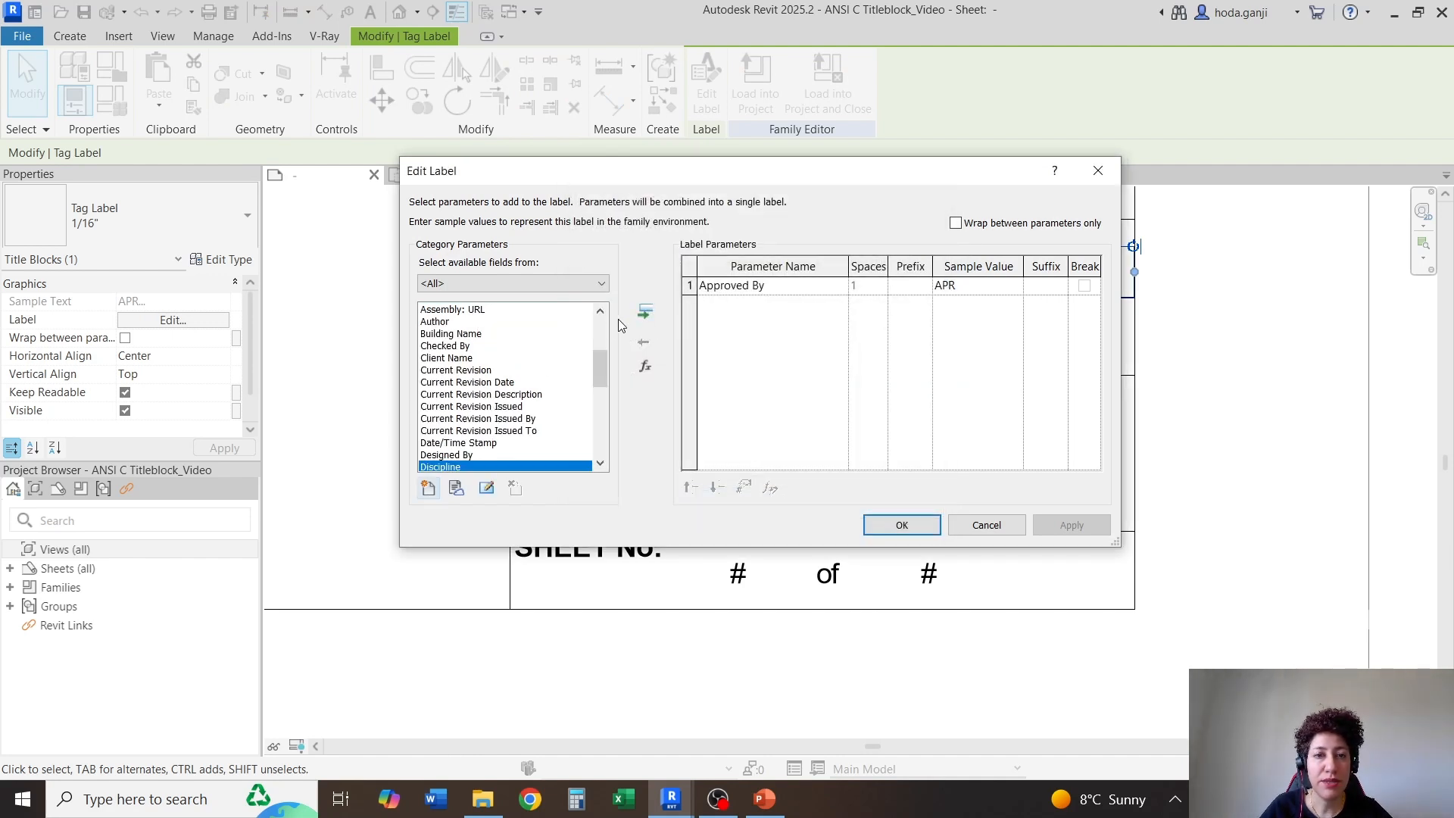
left_click(645, 311)
left_click(765, 285)
left_click(651, 342)
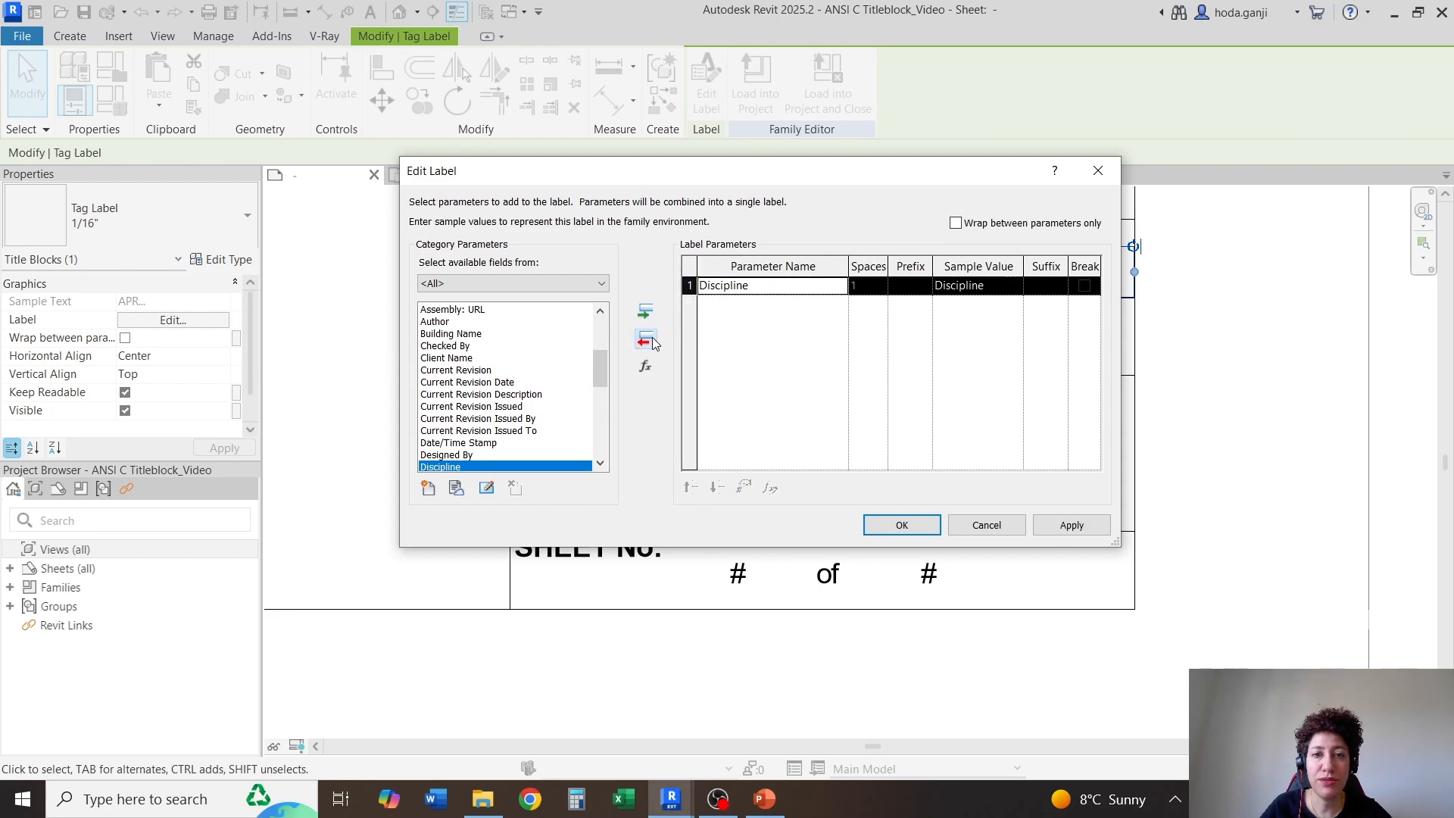
left_click(901, 525)
Add the shared parameter Project Manager to the fields available for the label in the PROJECT MANAGER cell
left_click(977, 352)
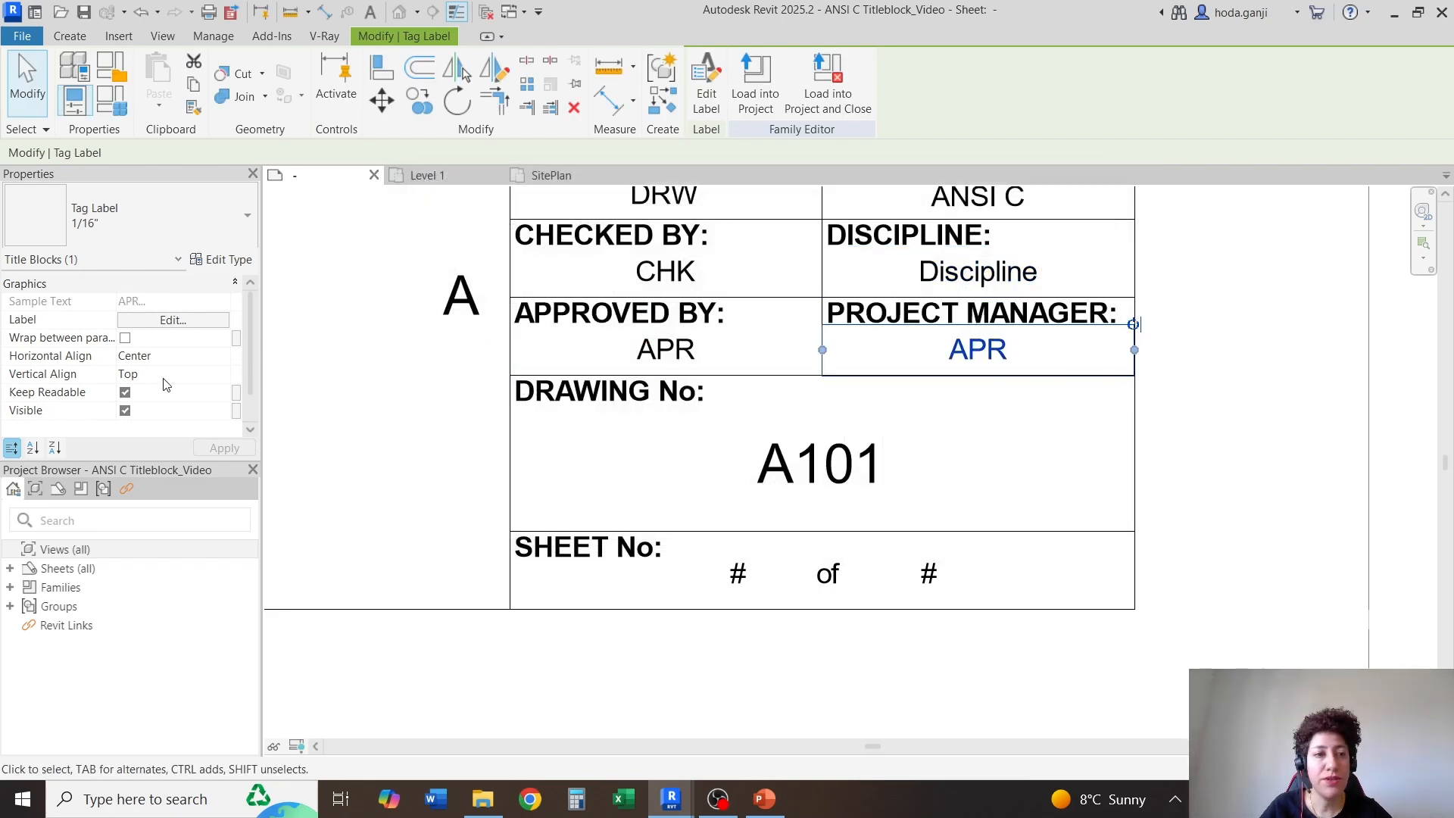
left_click(173, 320)
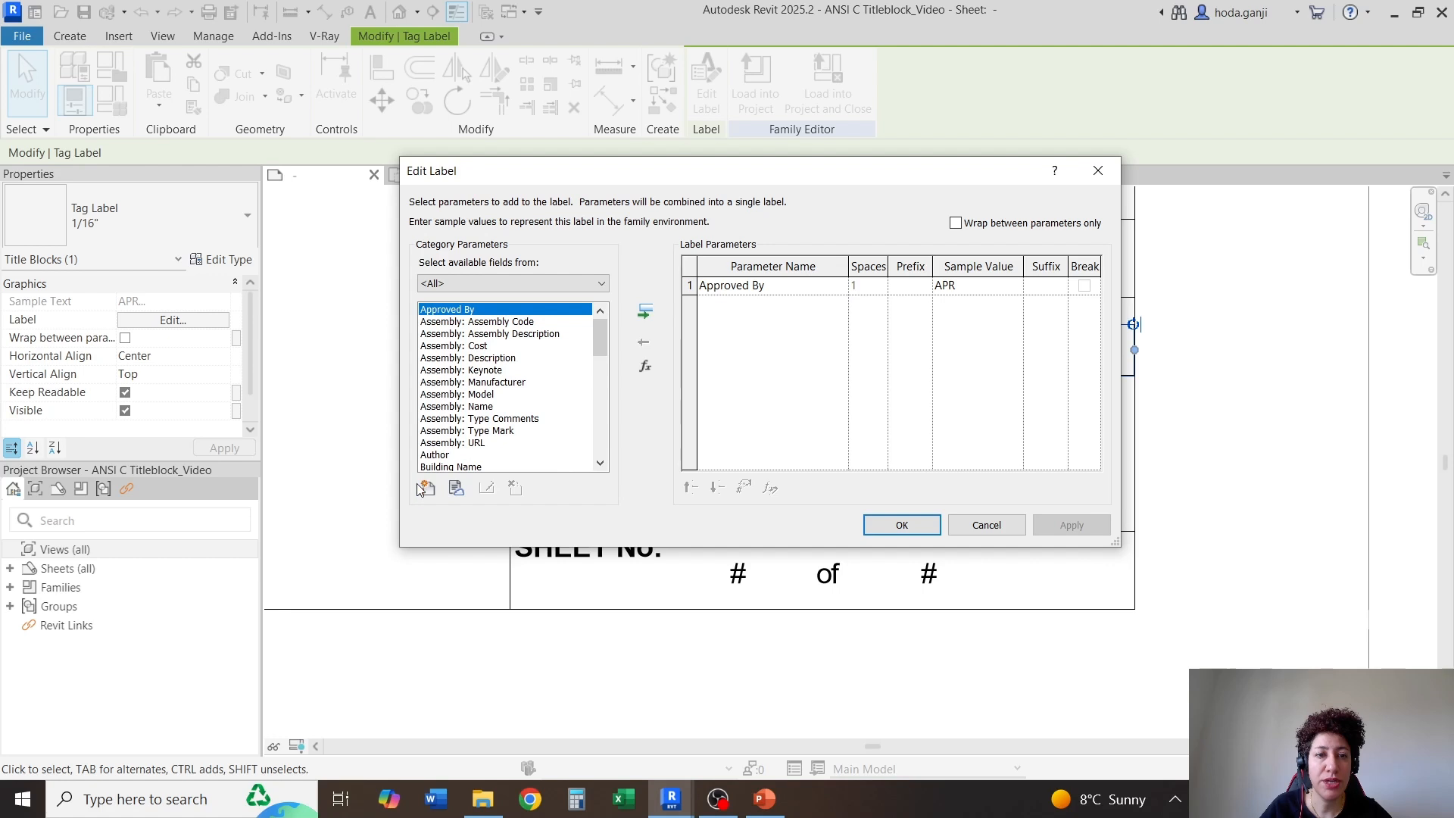
left_click(424, 489)
left_click(783, 312)
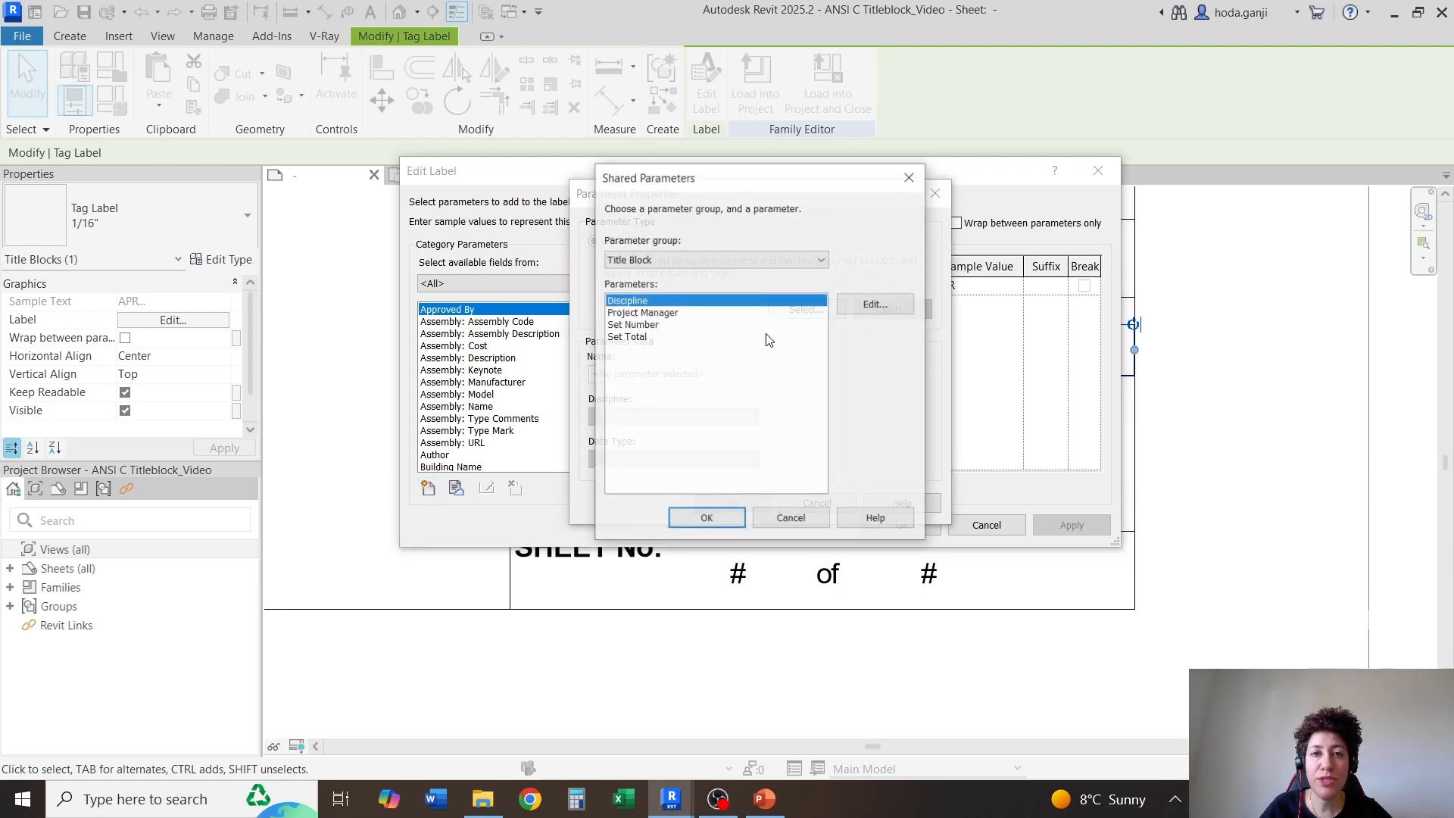
left_click(650, 312)
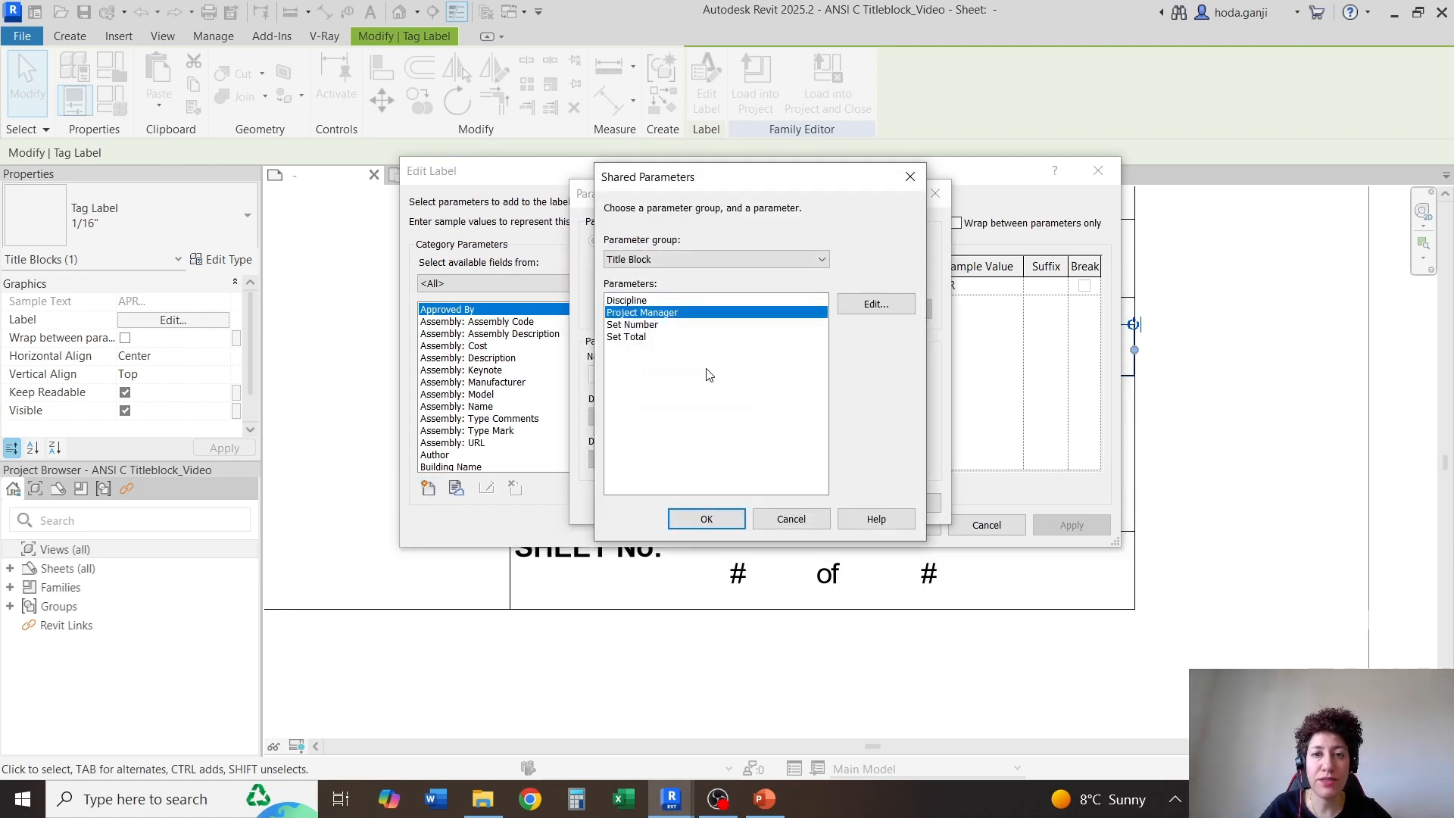
left_click(706, 518)
left_click(733, 503)
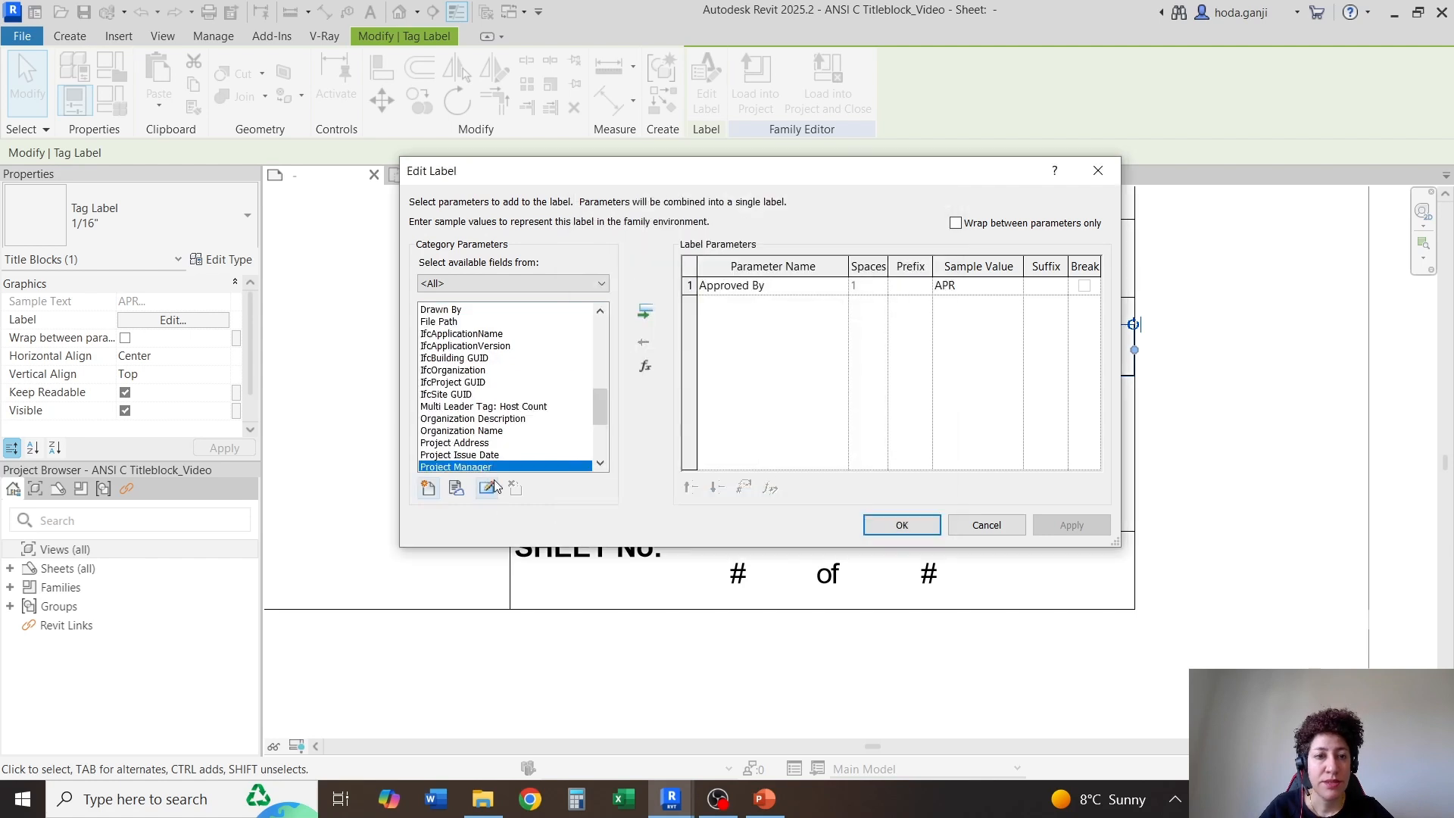
Replace Approved By with Project Manager in the label under PROJECT MANAGER
left_click(644, 312)
left_click(693, 285)
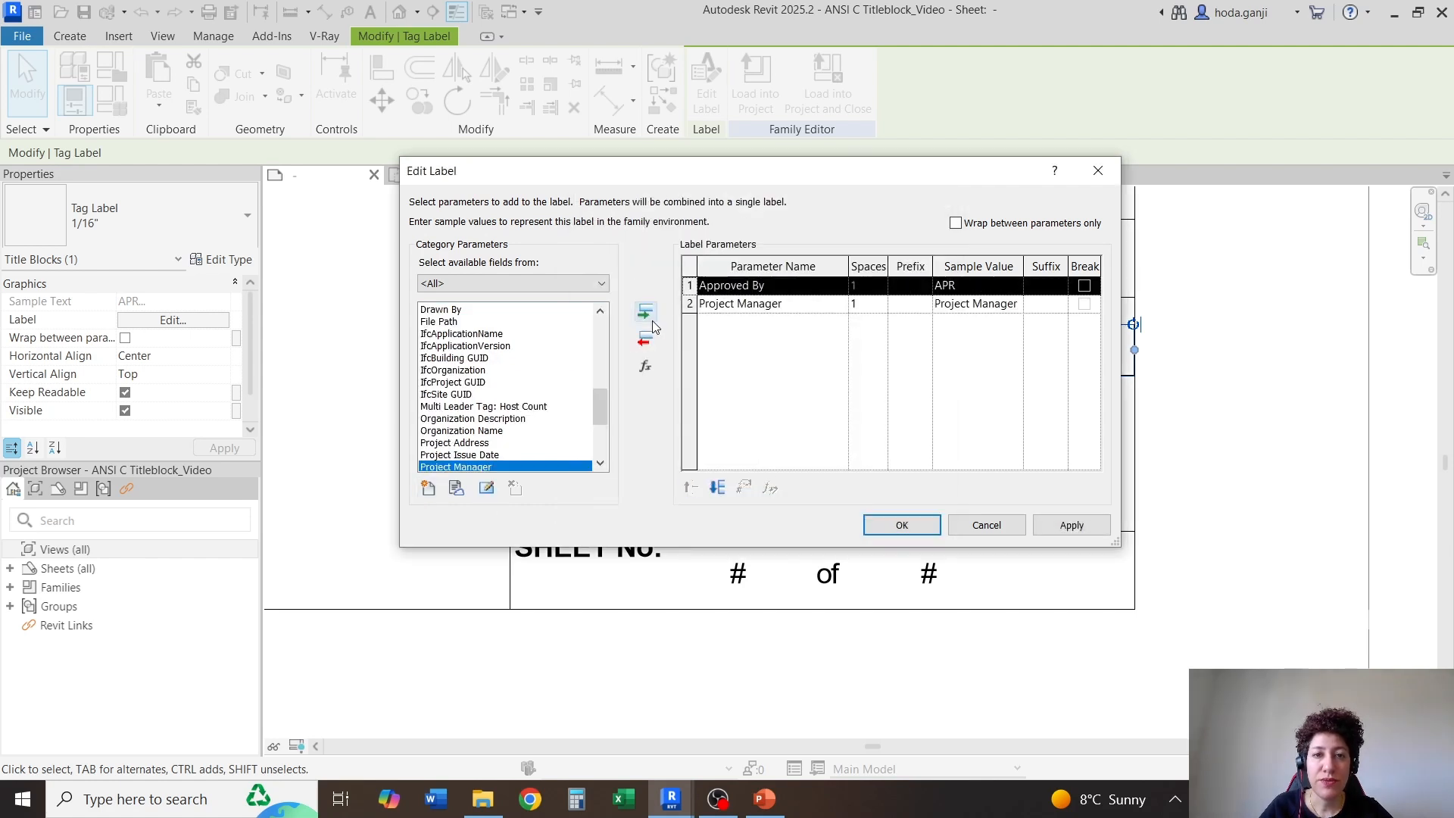
left_click(646, 341)
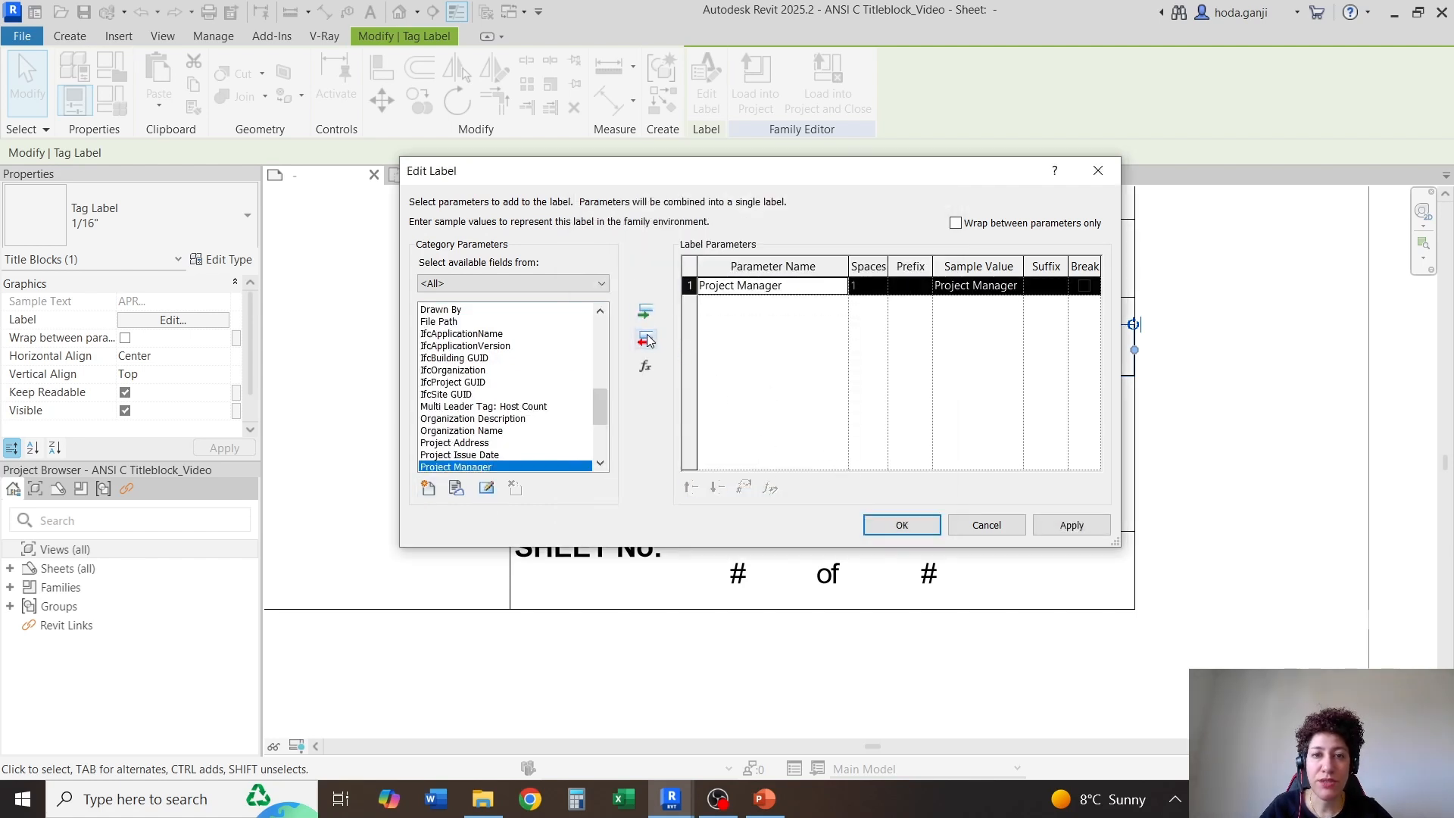
left_click(901, 524)
left_click(825, 662)
Copy the horizontal line above PROJECT No upward three times at 0.50" spacing to form three full-width cells
scroll(825, 662, "down", 2)
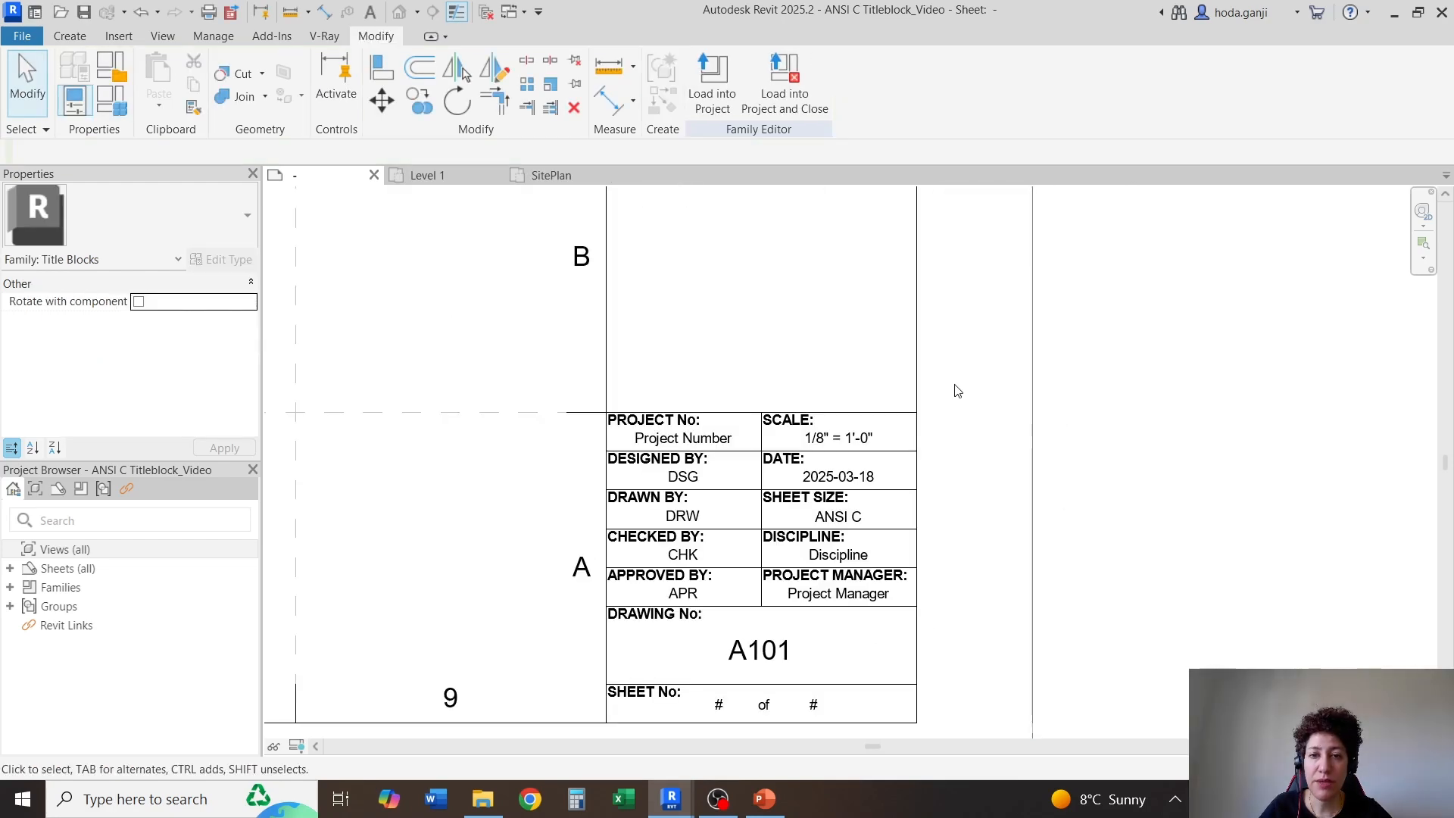
left_click(907, 415)
left_click(419, 101)
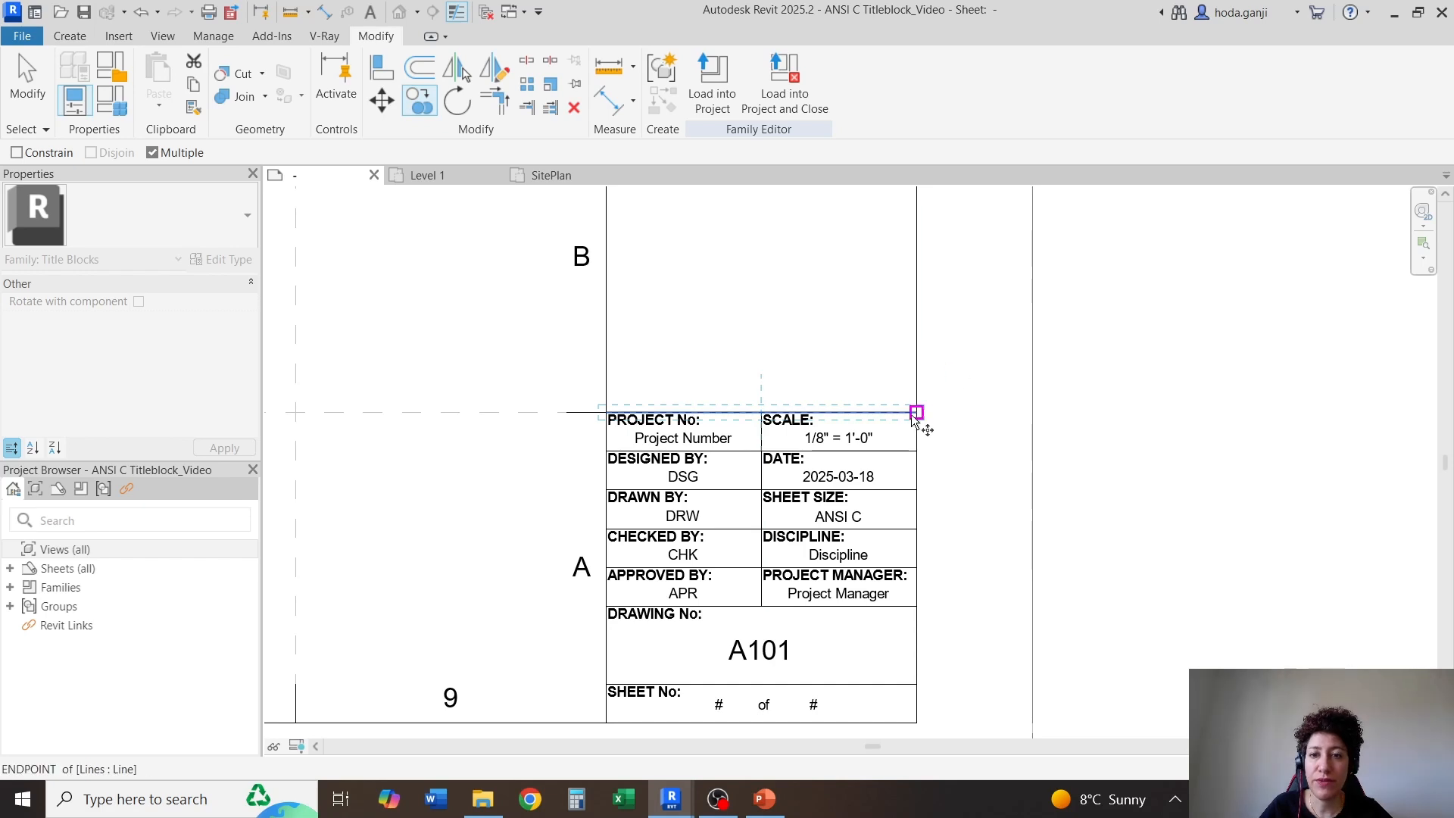
left_click(918, 413)
left_click(919, 342)
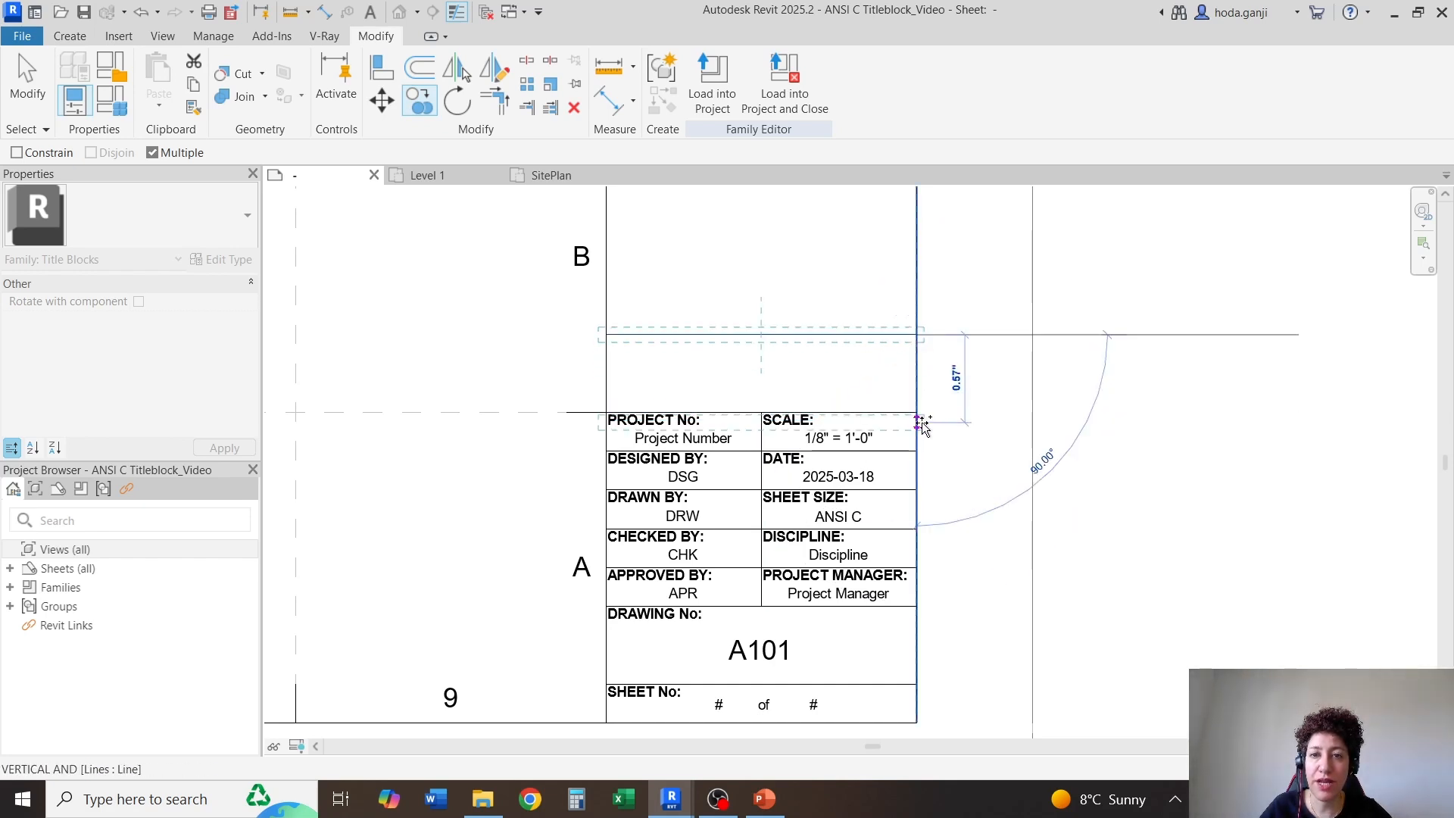
scroll(924, 426, "down", 1)
scroll(924, 424, "down", 1)
scroll(924, 298, "up", 2)
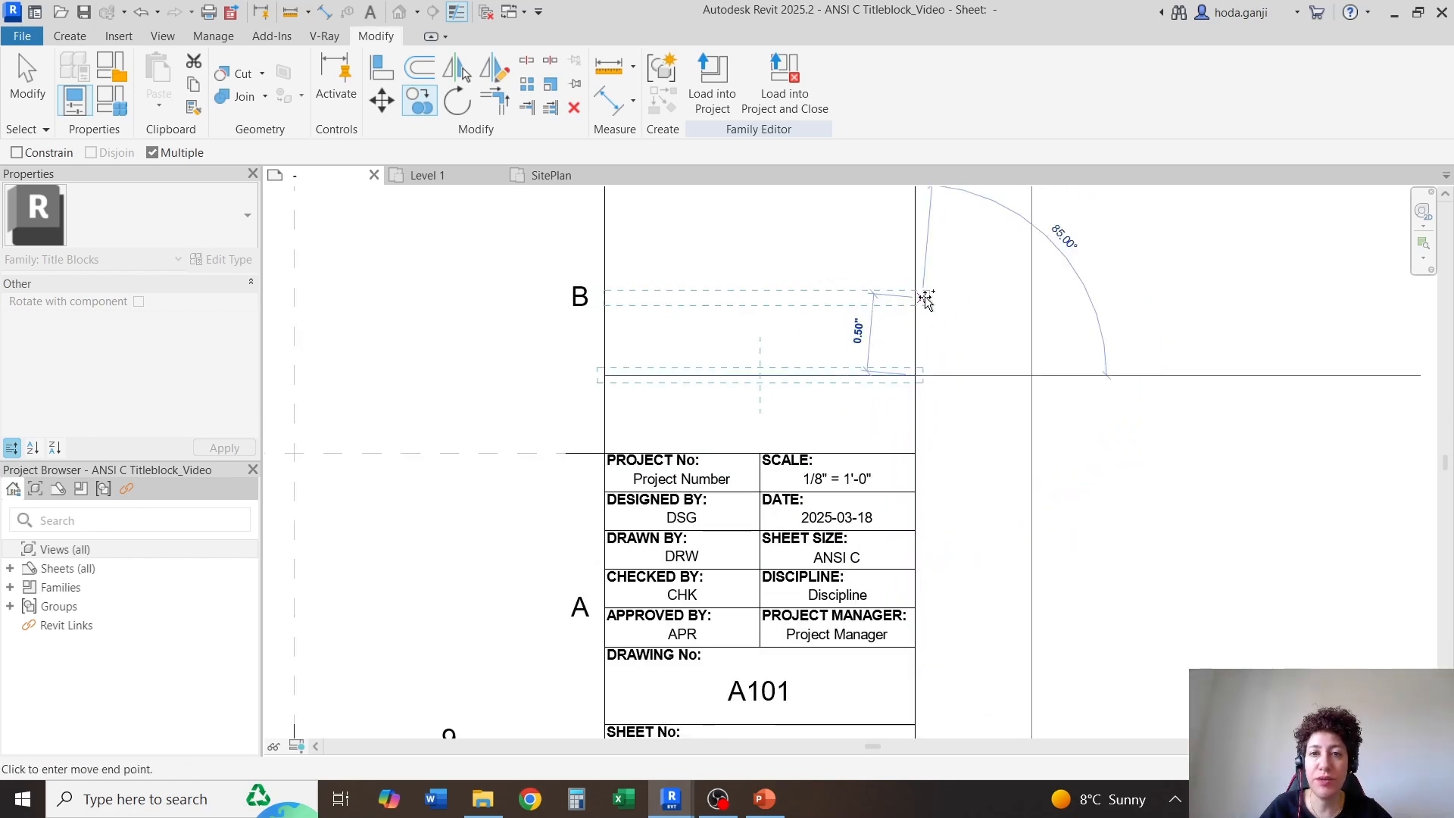
left_click(920, 298)
scroll(911, 454, "down", 1)
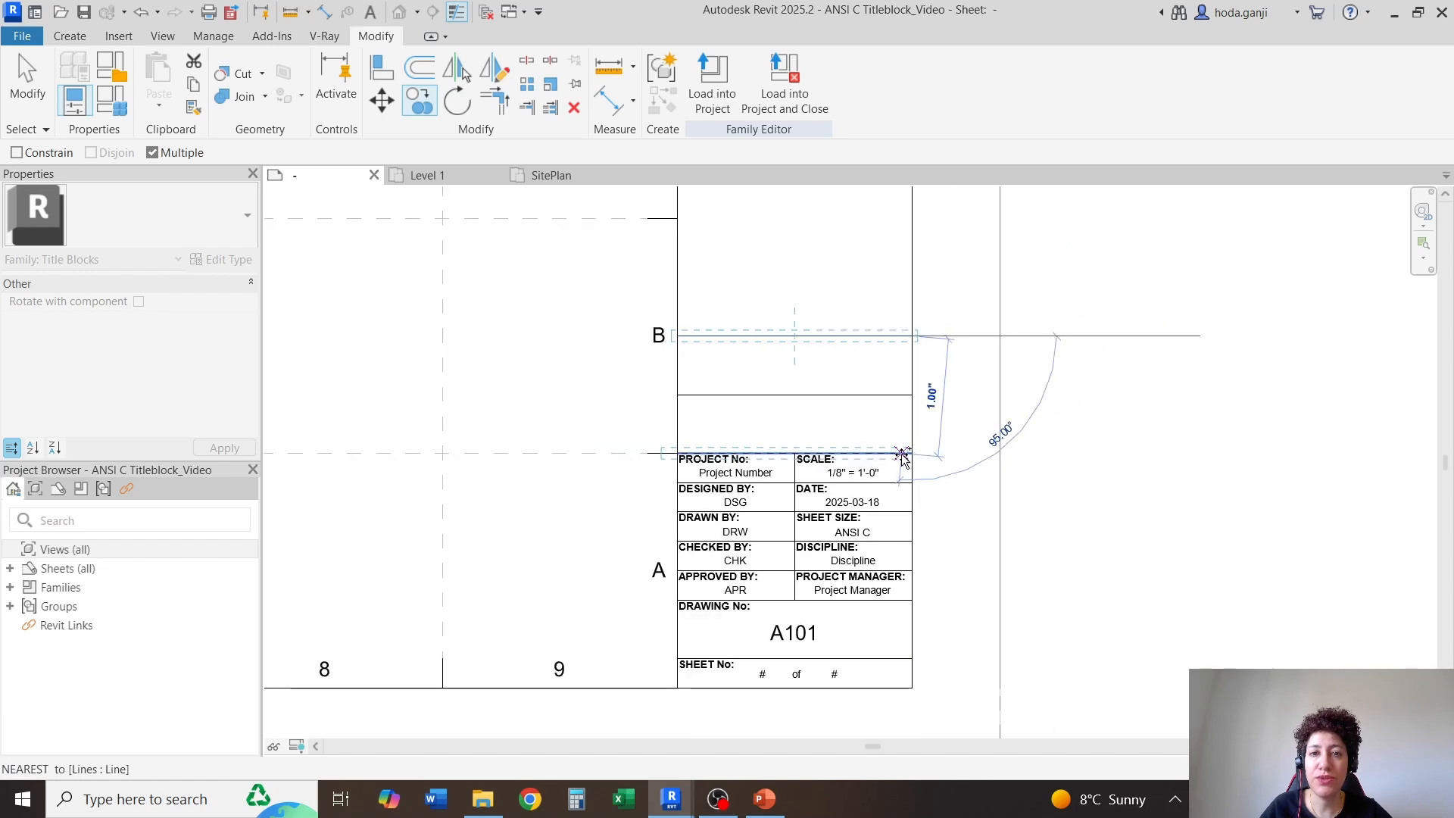
scroll(907, 458, "down", 1)
scroll(909, 280, "up", 2)
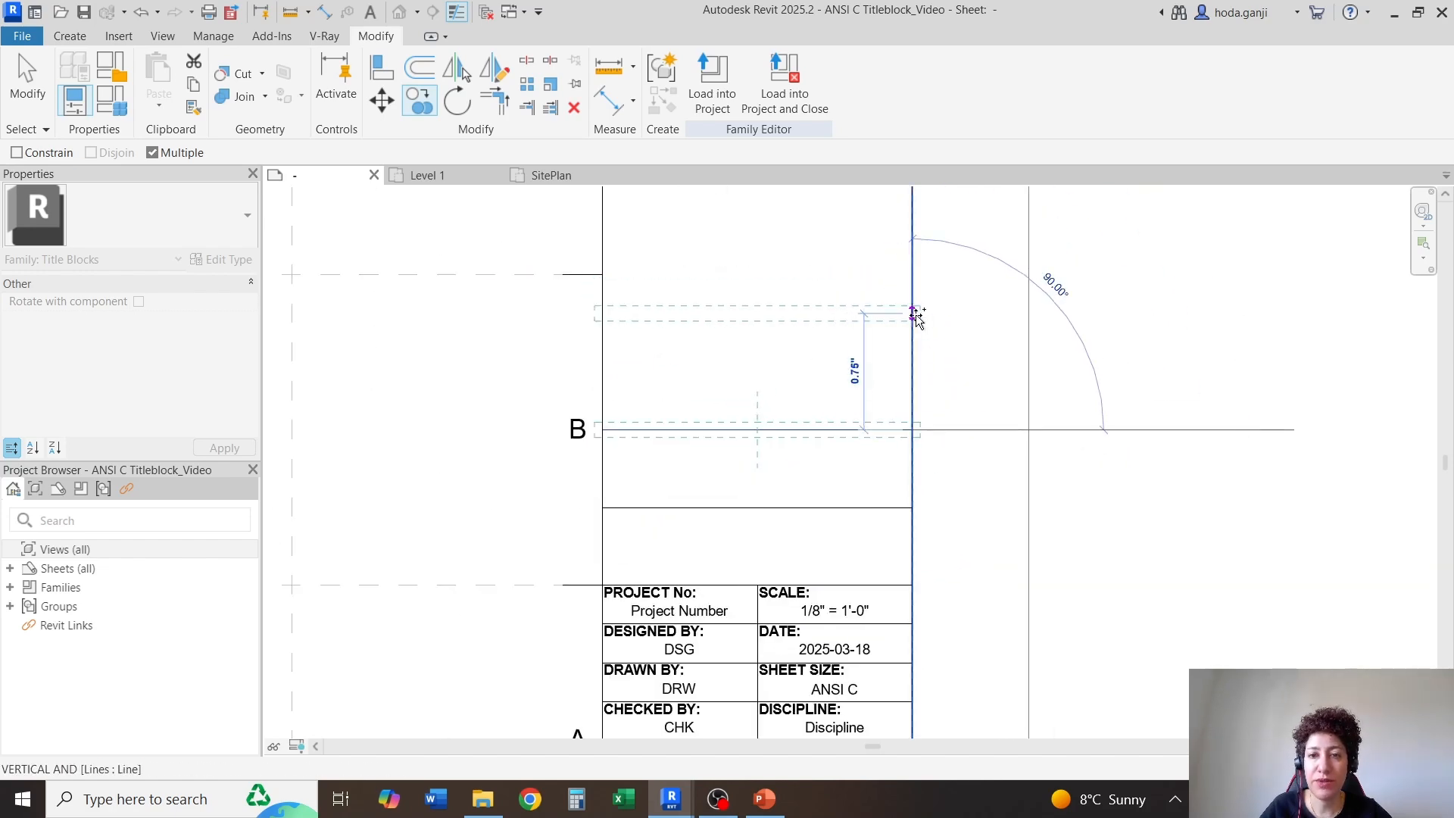
left_click(912, 352)
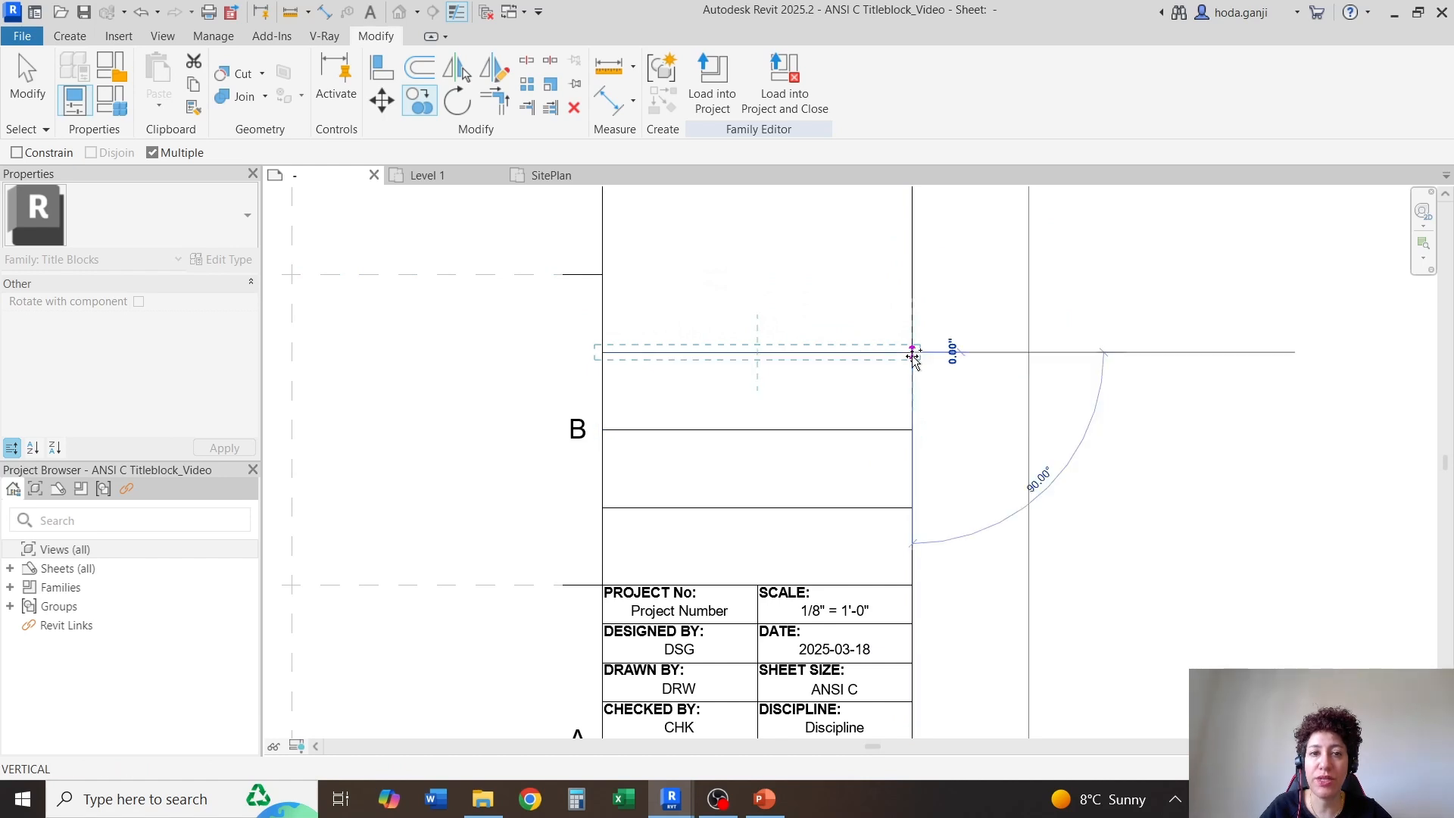
key("Escape")
key("Escape")
Copy the PROJECT No: caption into the upper corner of each of the three empty cells above it
scroll(666, 602, "up", 2)
left_click(667, 607)
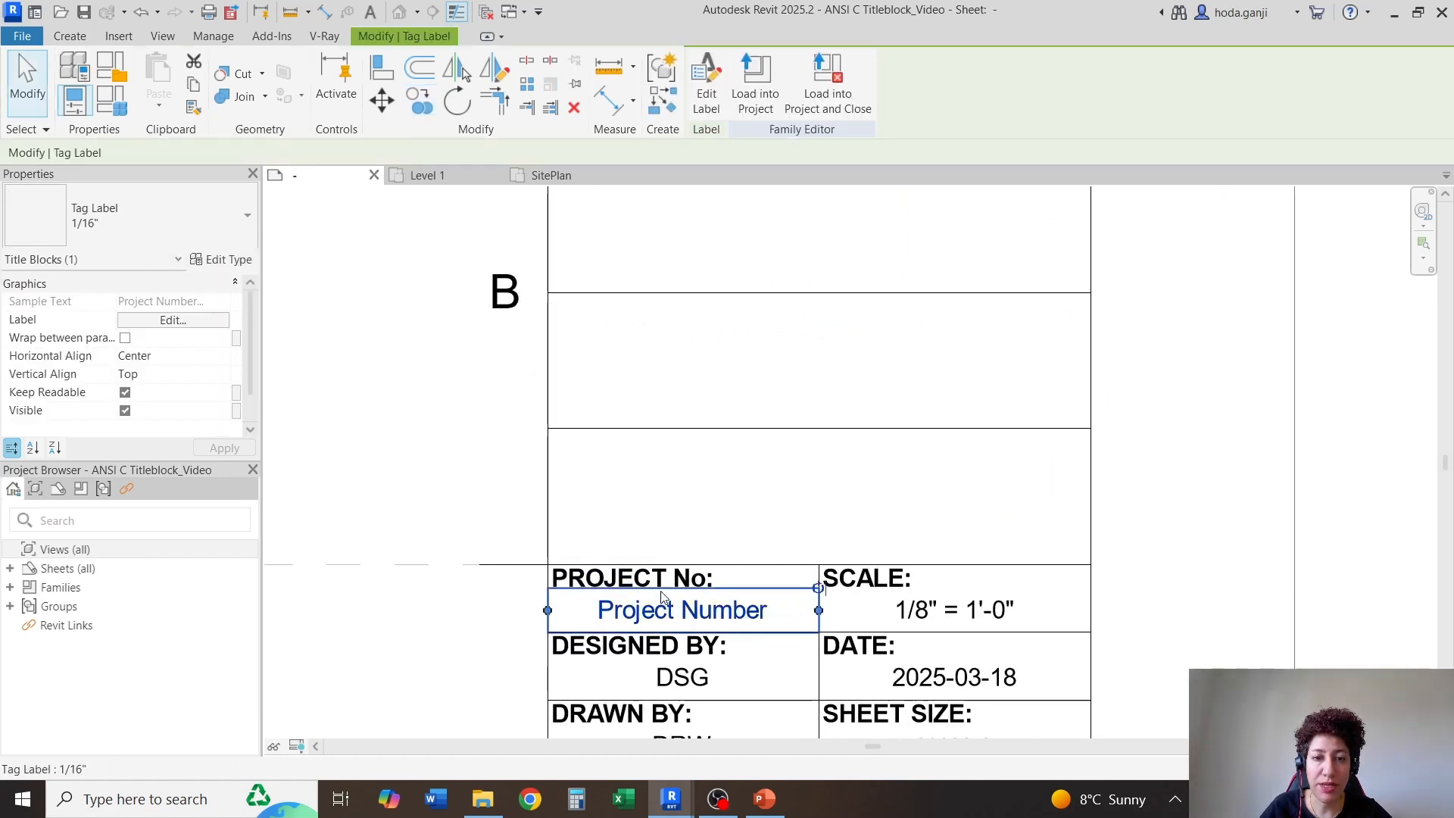
left_click(665, 599)
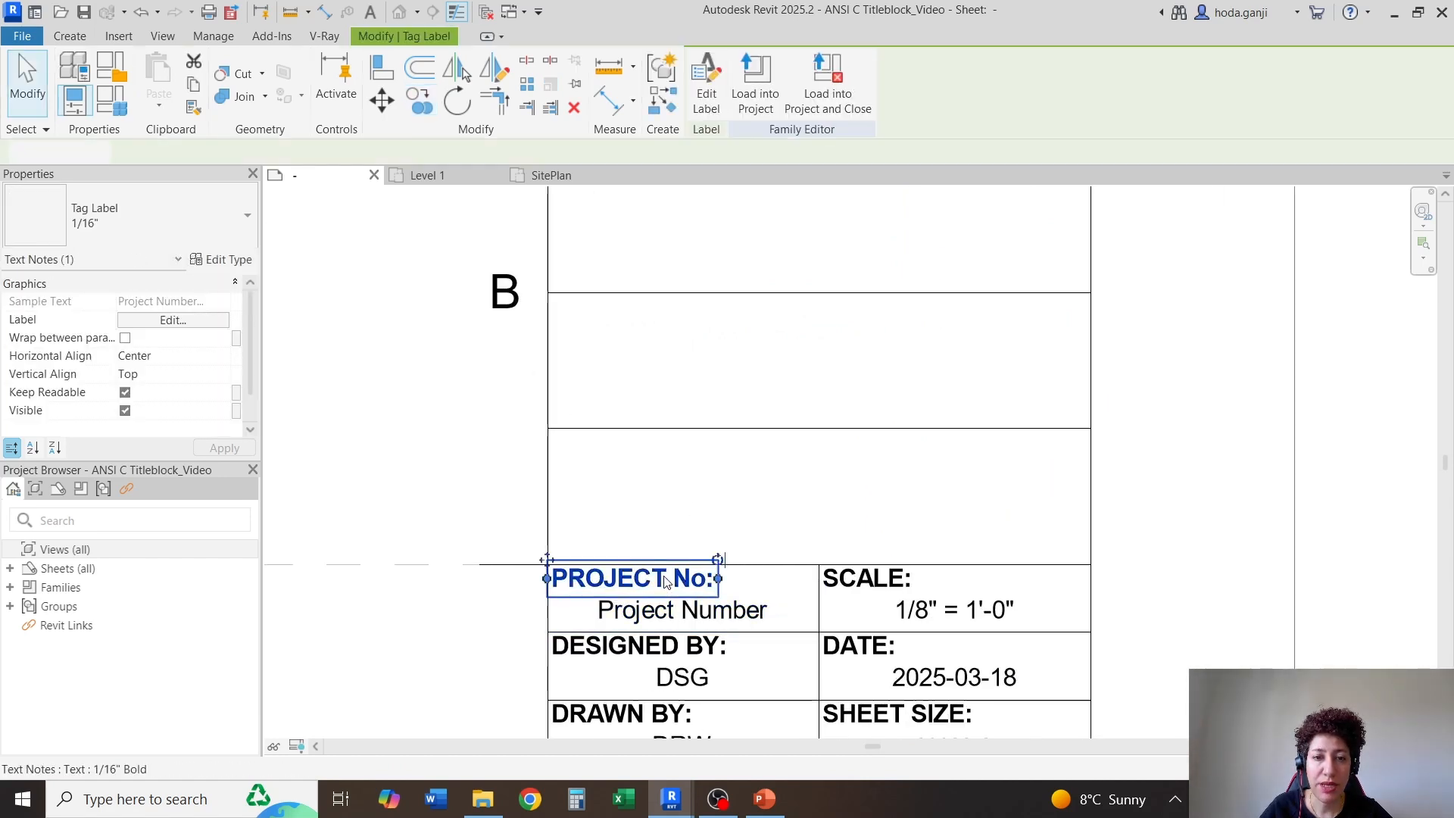
left_click(420, 100)
left_click(548, 565)
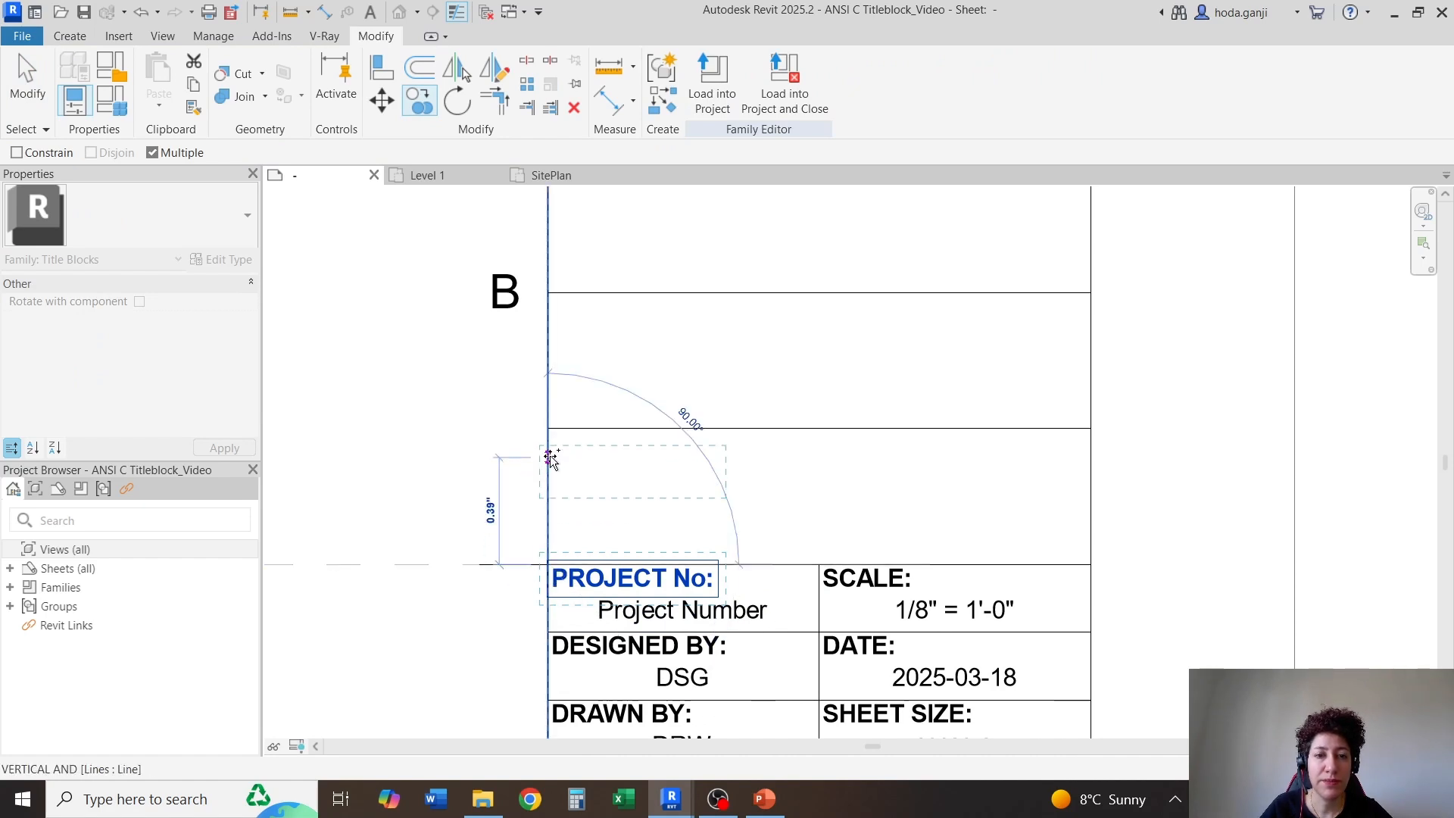
left_click(547, 428)
scroll(549, 431, "down", 1)
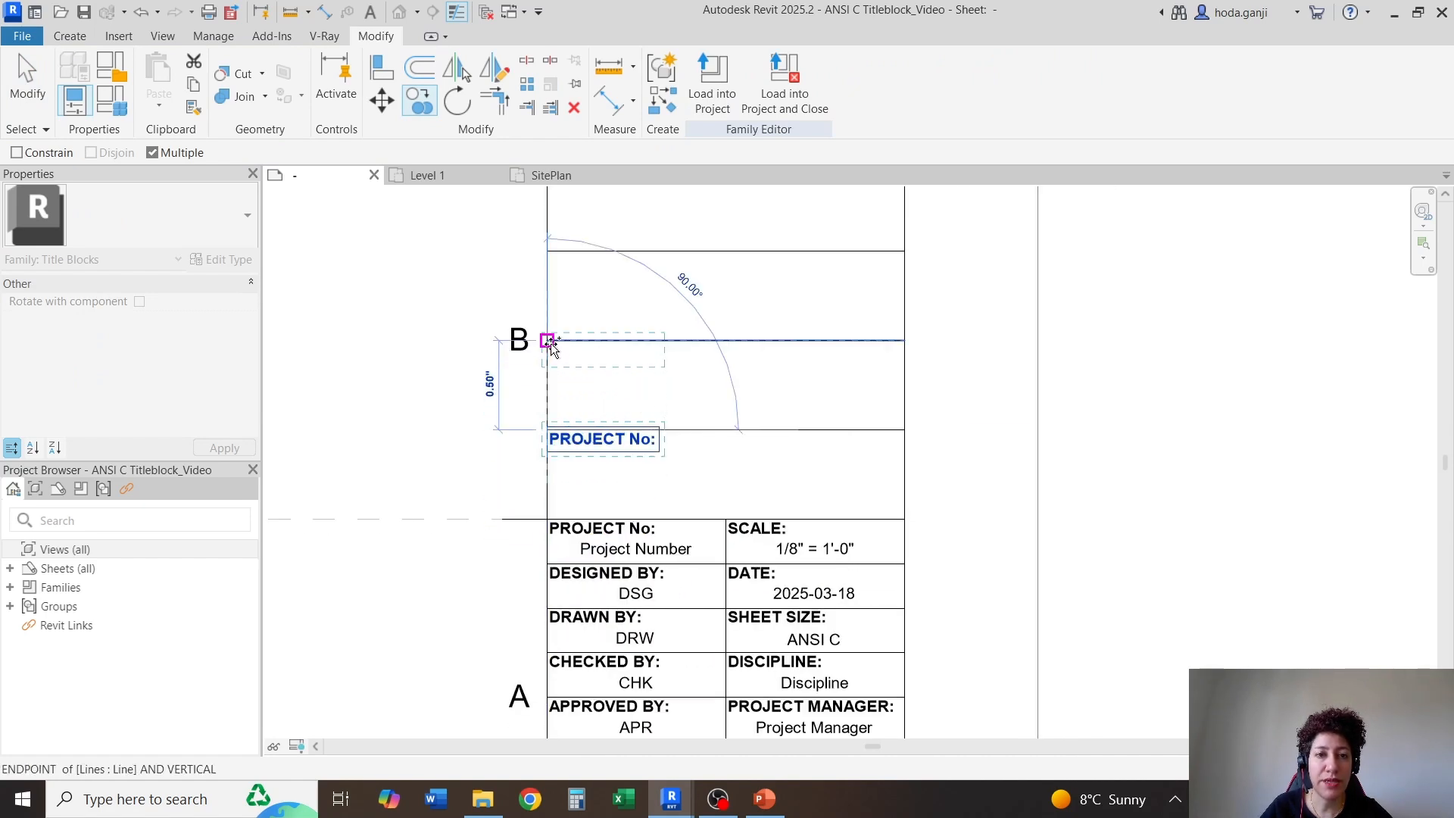
left_click(547, 340)
left_click(548, 251)
key("Escape")
key("Escape")
Change the caption in the lowest of the three full-width cells above PROJECT No to SHEET TITLE:
scroll(583, 461, "up", 2)
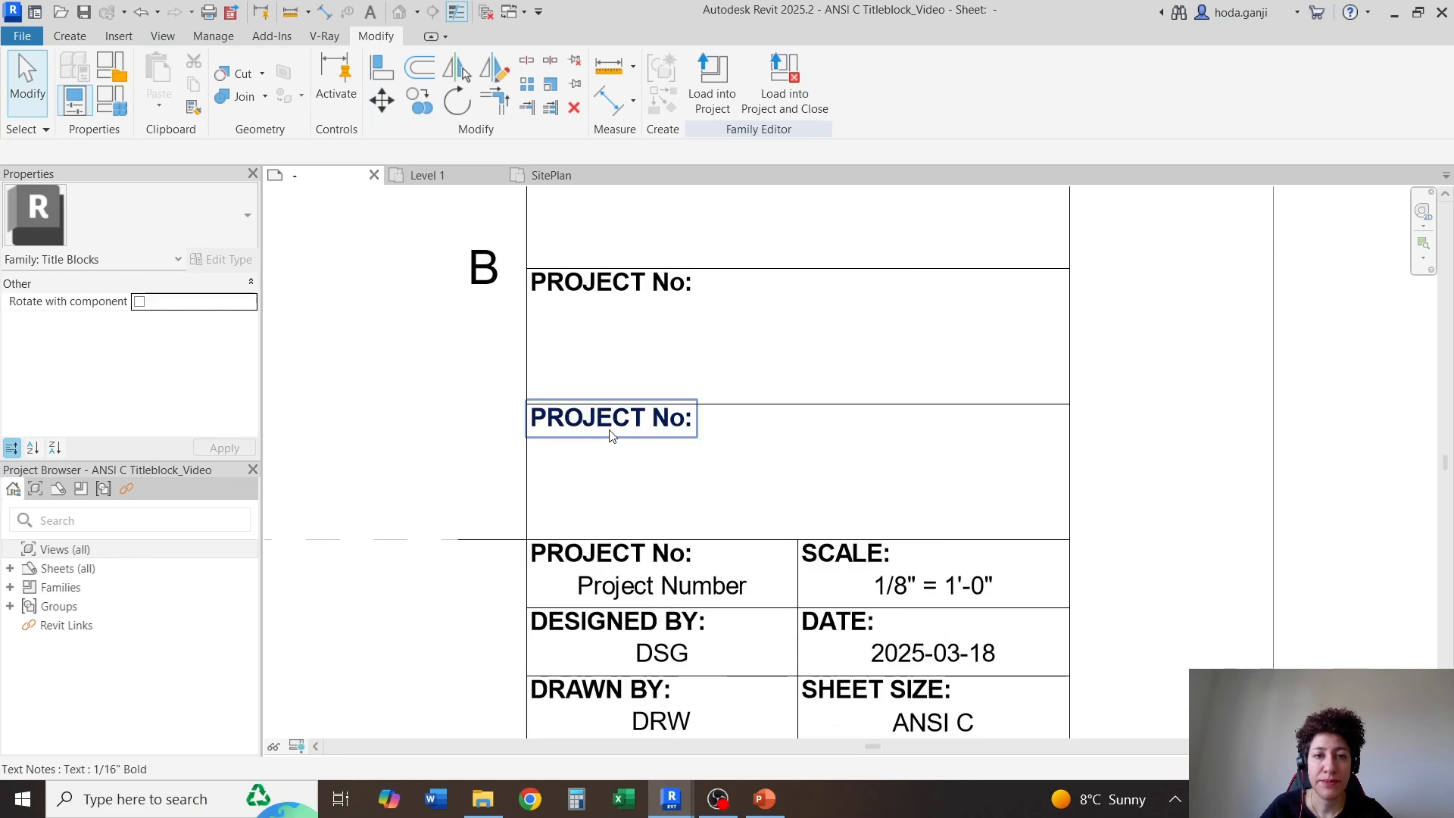
double_click(612, 433)
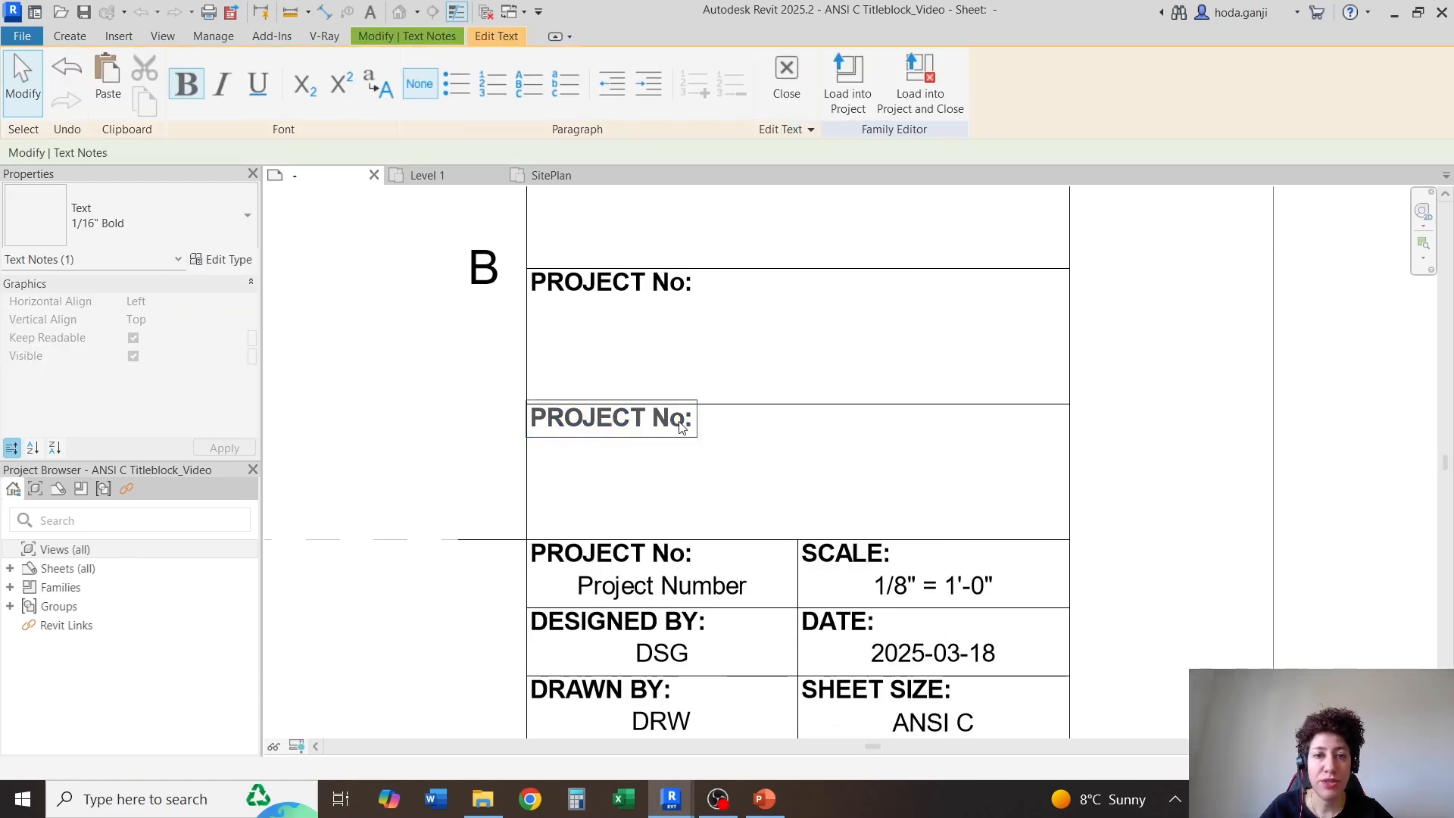
left_click_drag(681, 427, 432, 445)
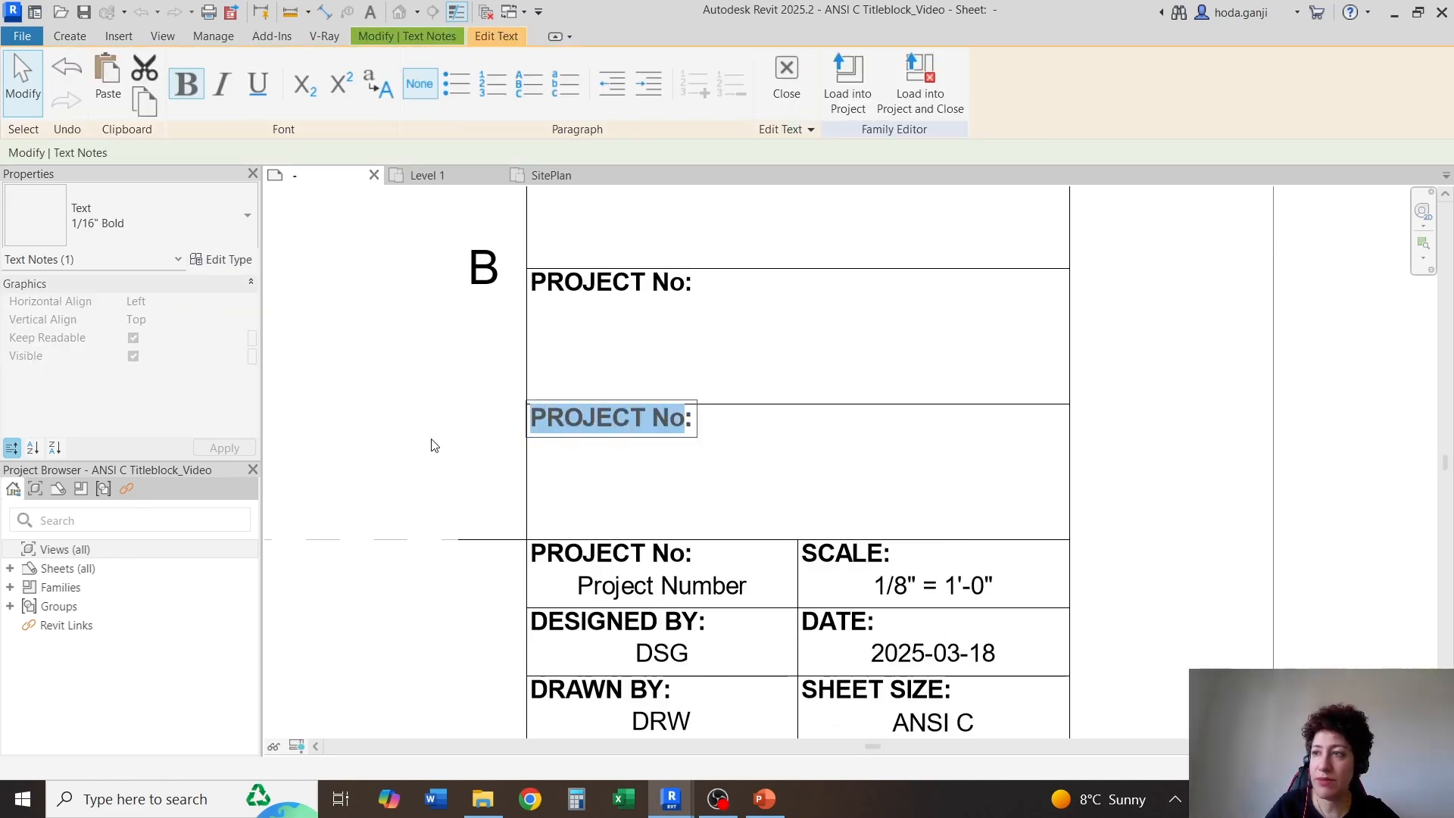
key("Caps_Lock")
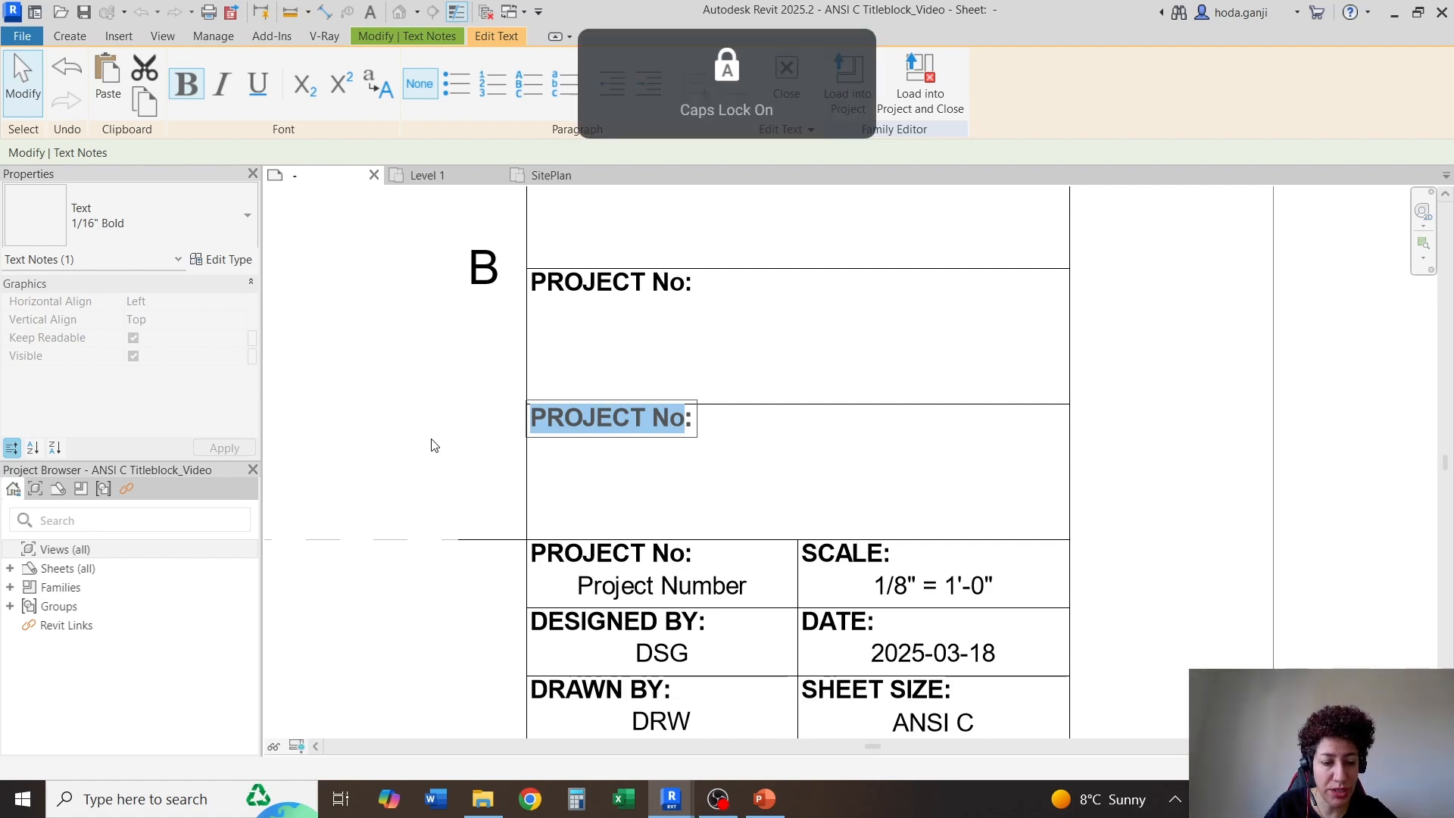
type("SHEET TITLE:")
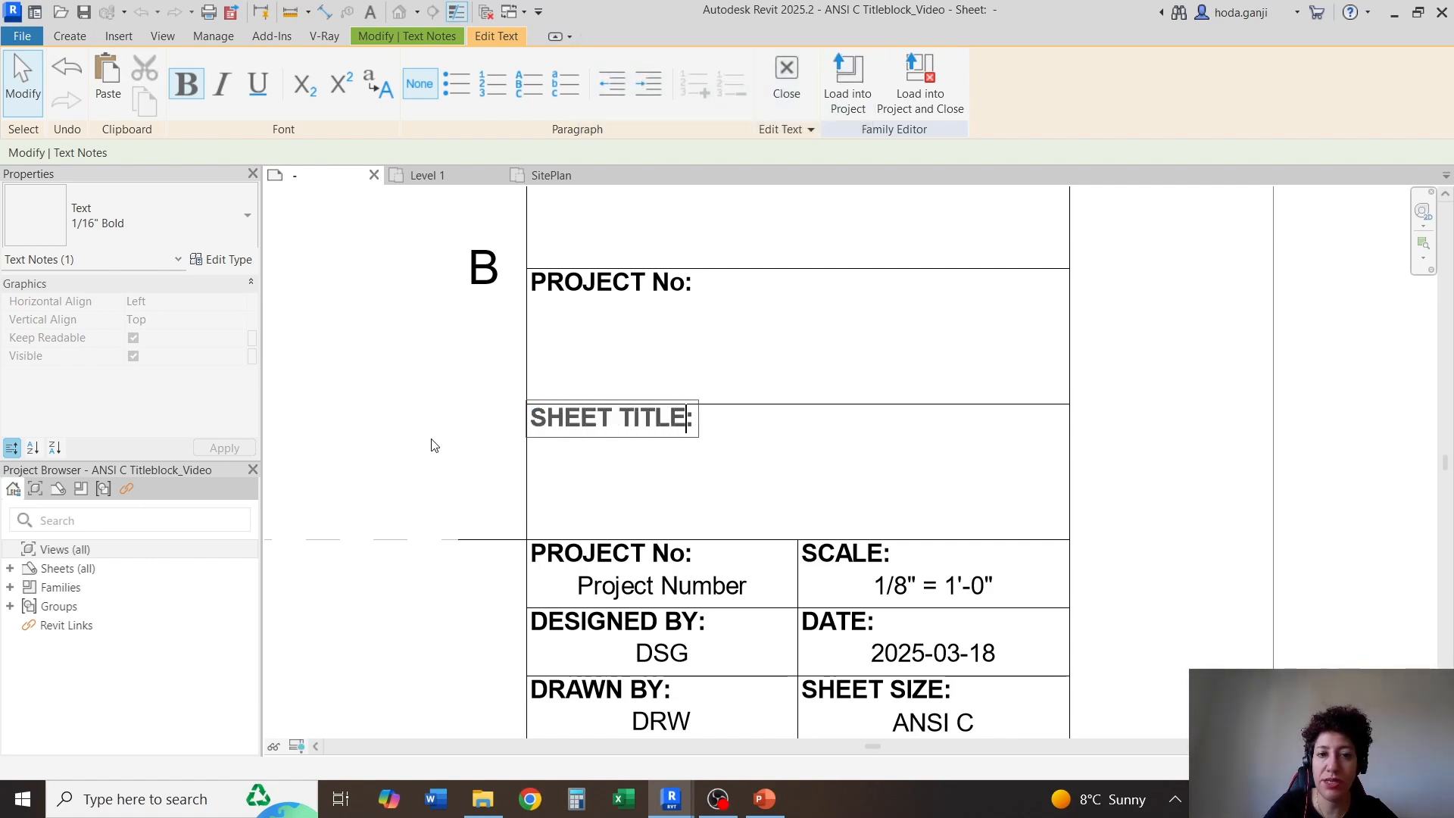
left_click(504, 335)
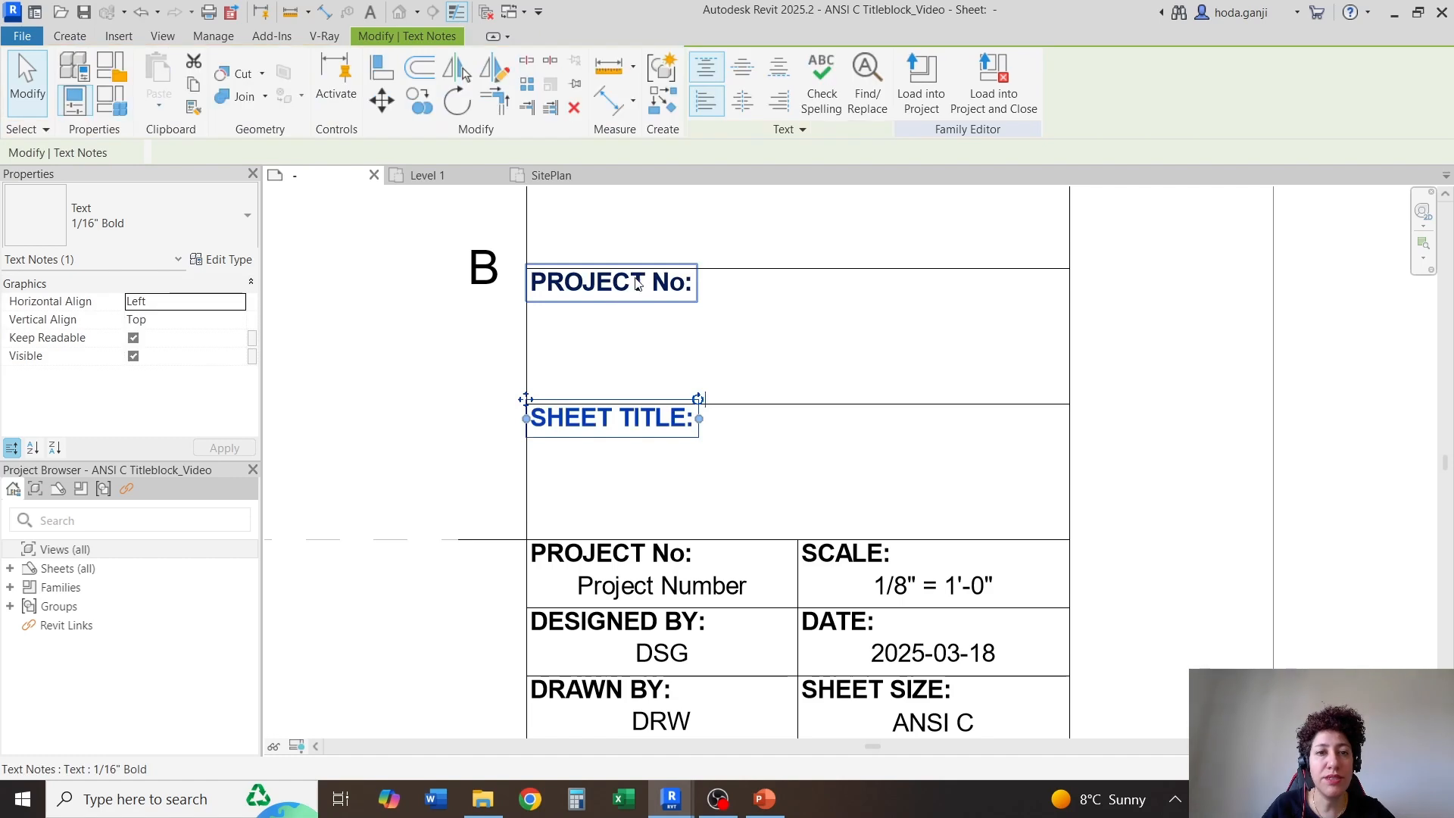
Change the caption in the cell directly above SHEET TITLE to PROJECT NAME:
left_click(640, 273)
double_click(672, 290)
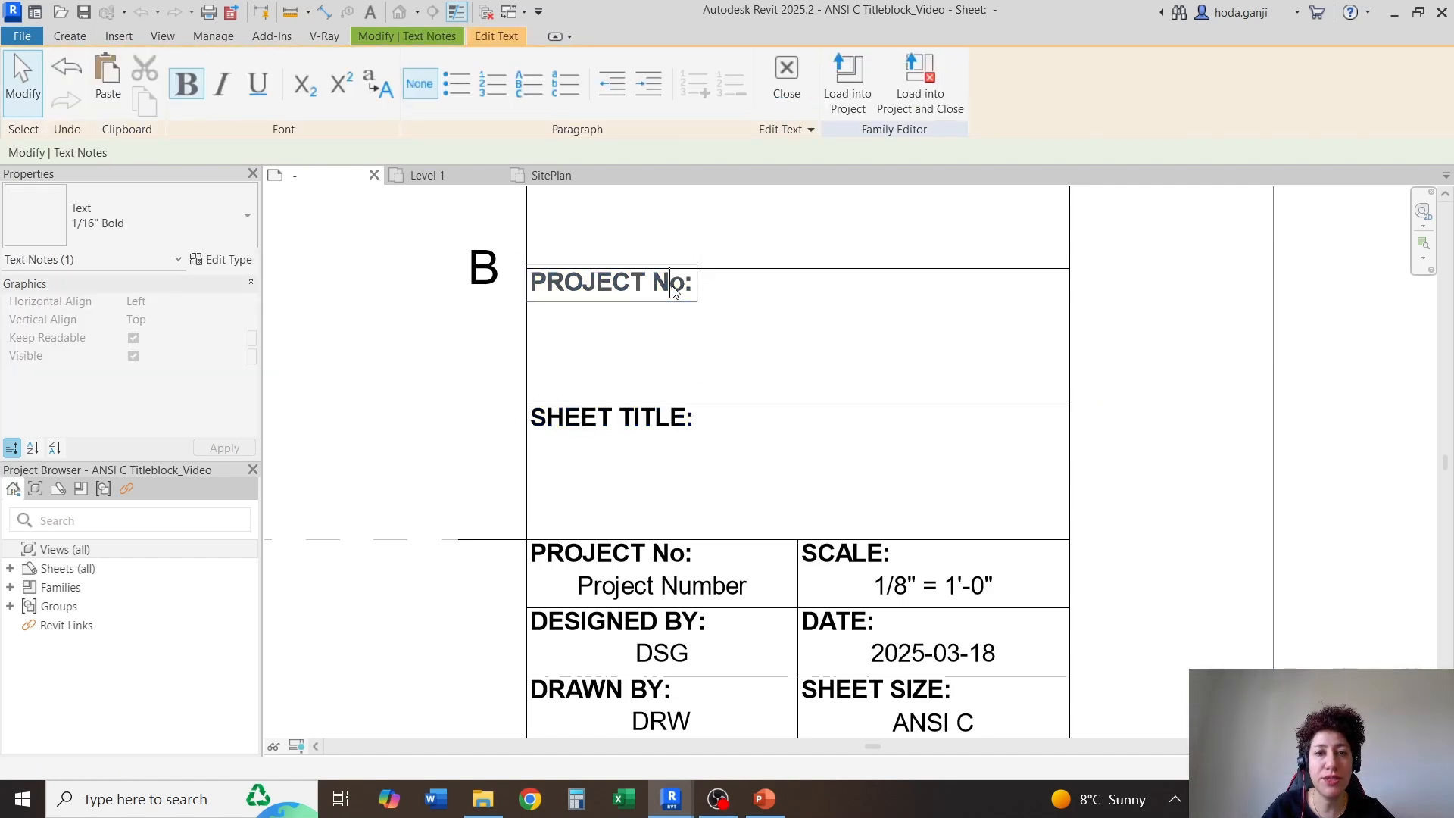
type("AME")
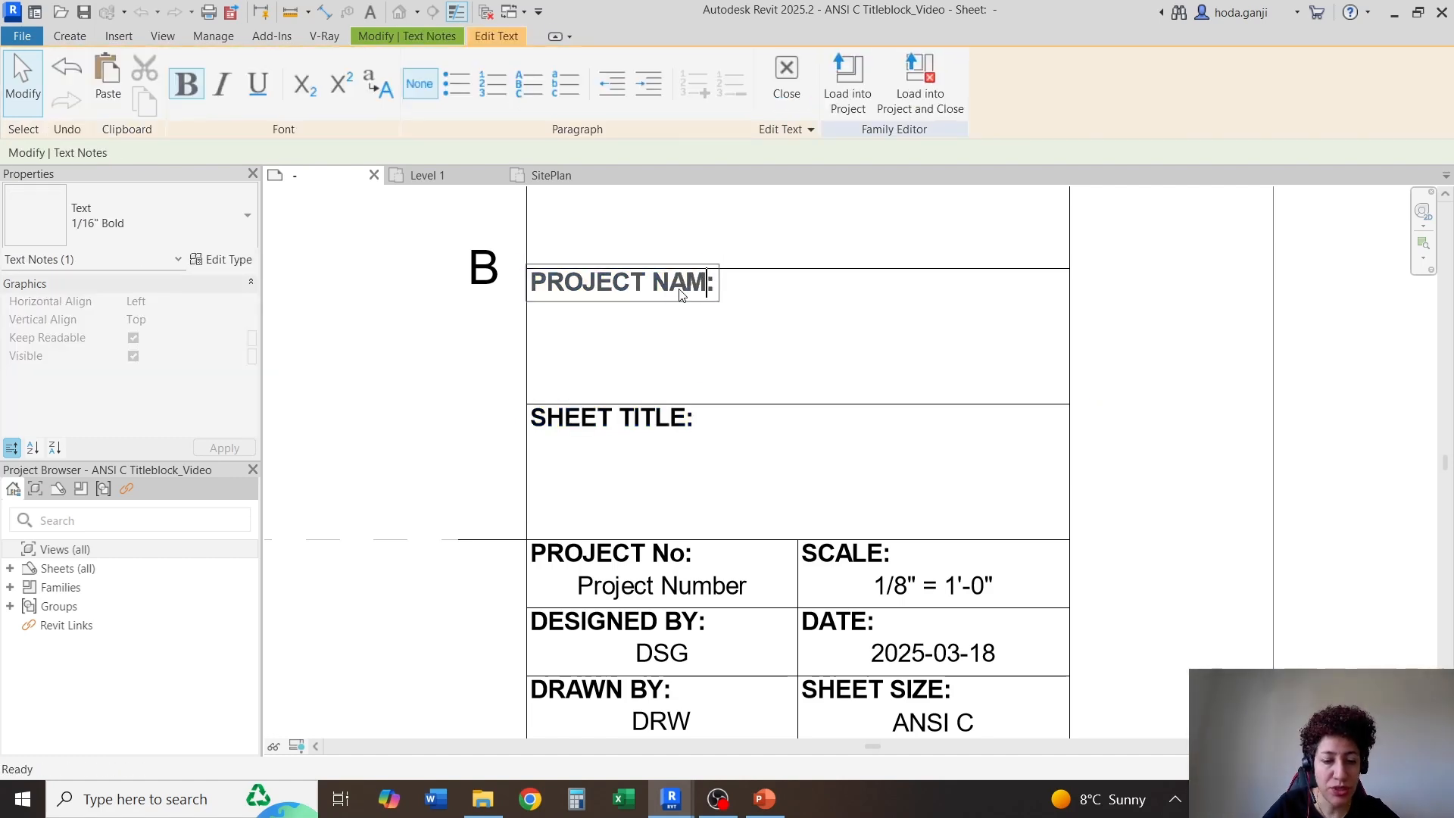
left_click(739, 340)
Change the caption in the cell above PROJECT NAME to CLIENT:
scroll(708, 443, "down", 3)
scroll(710, 247, "up", 5)
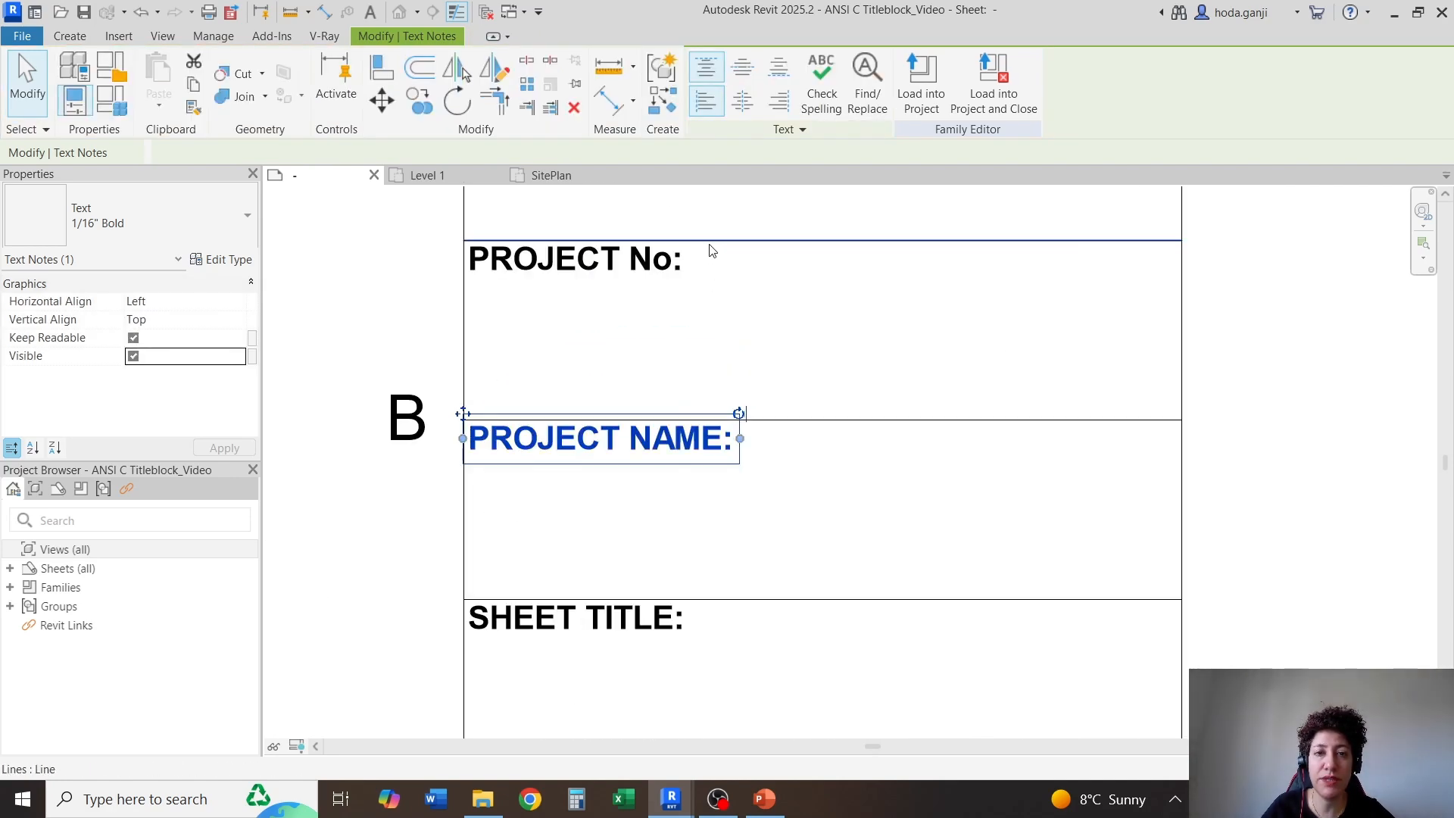
double_click(600, 255)
scroll(600, 254, "up", 1)
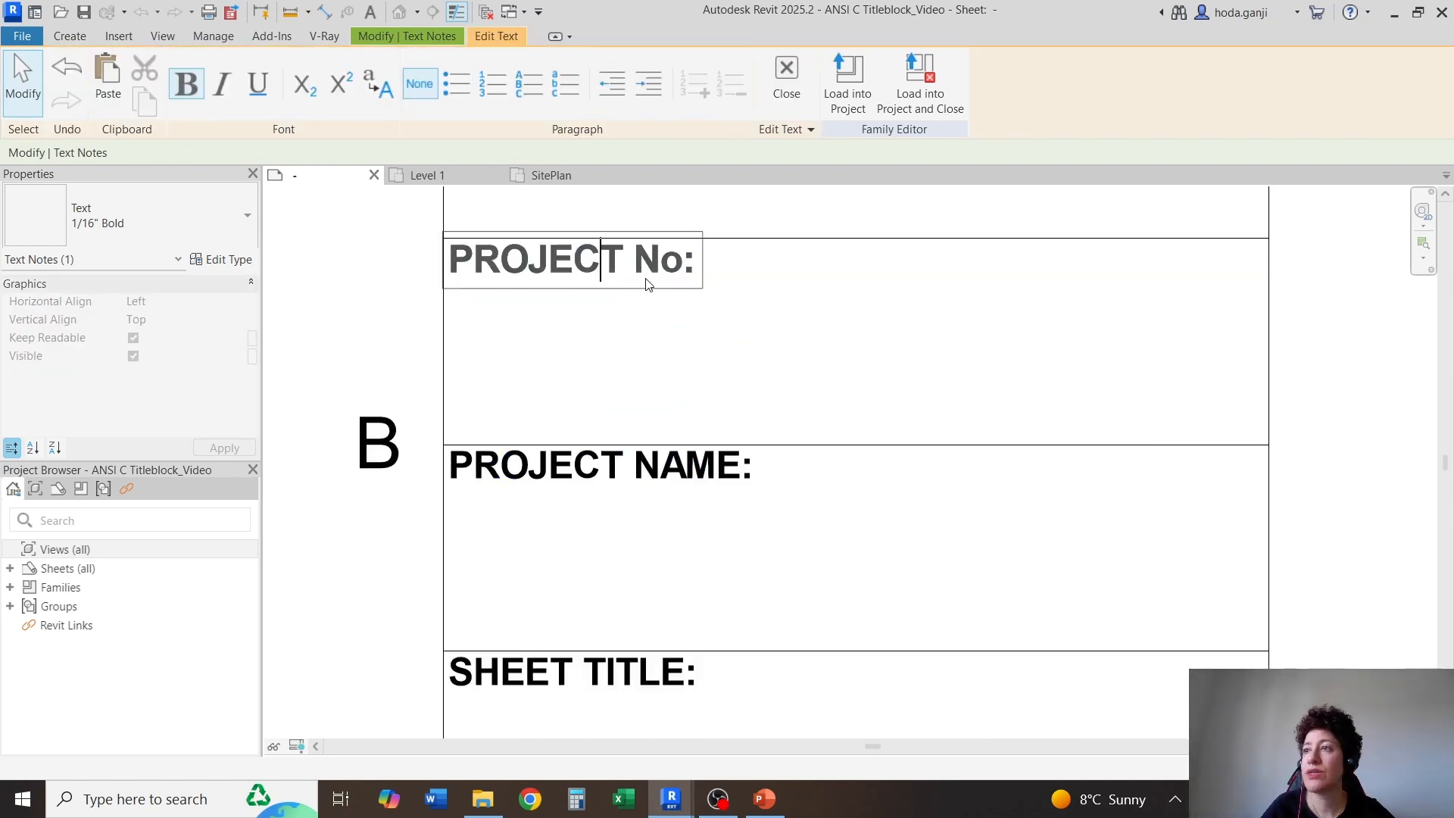
left_click_drag(684, 262, 344, 273)
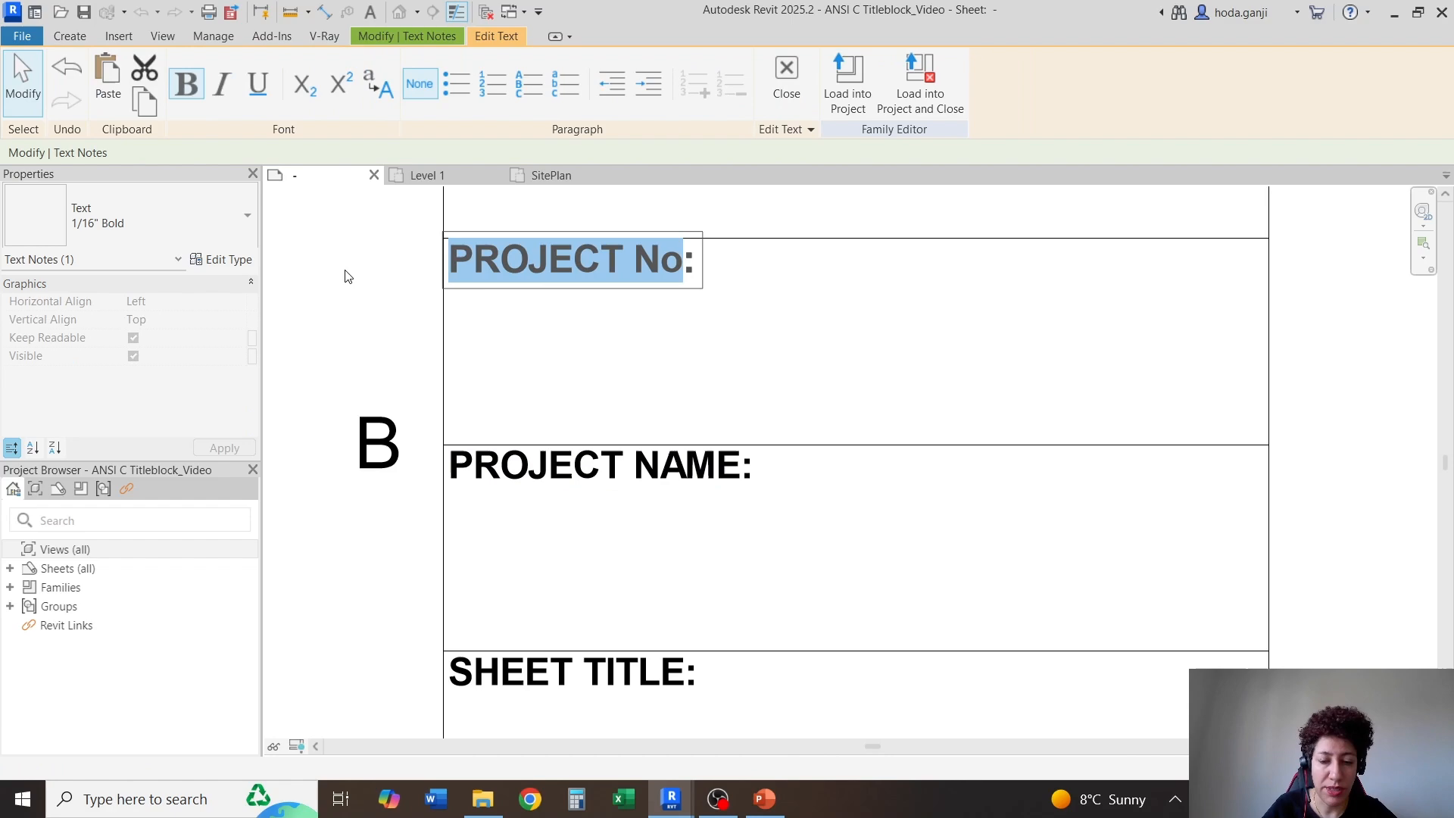
type("CLIENT")
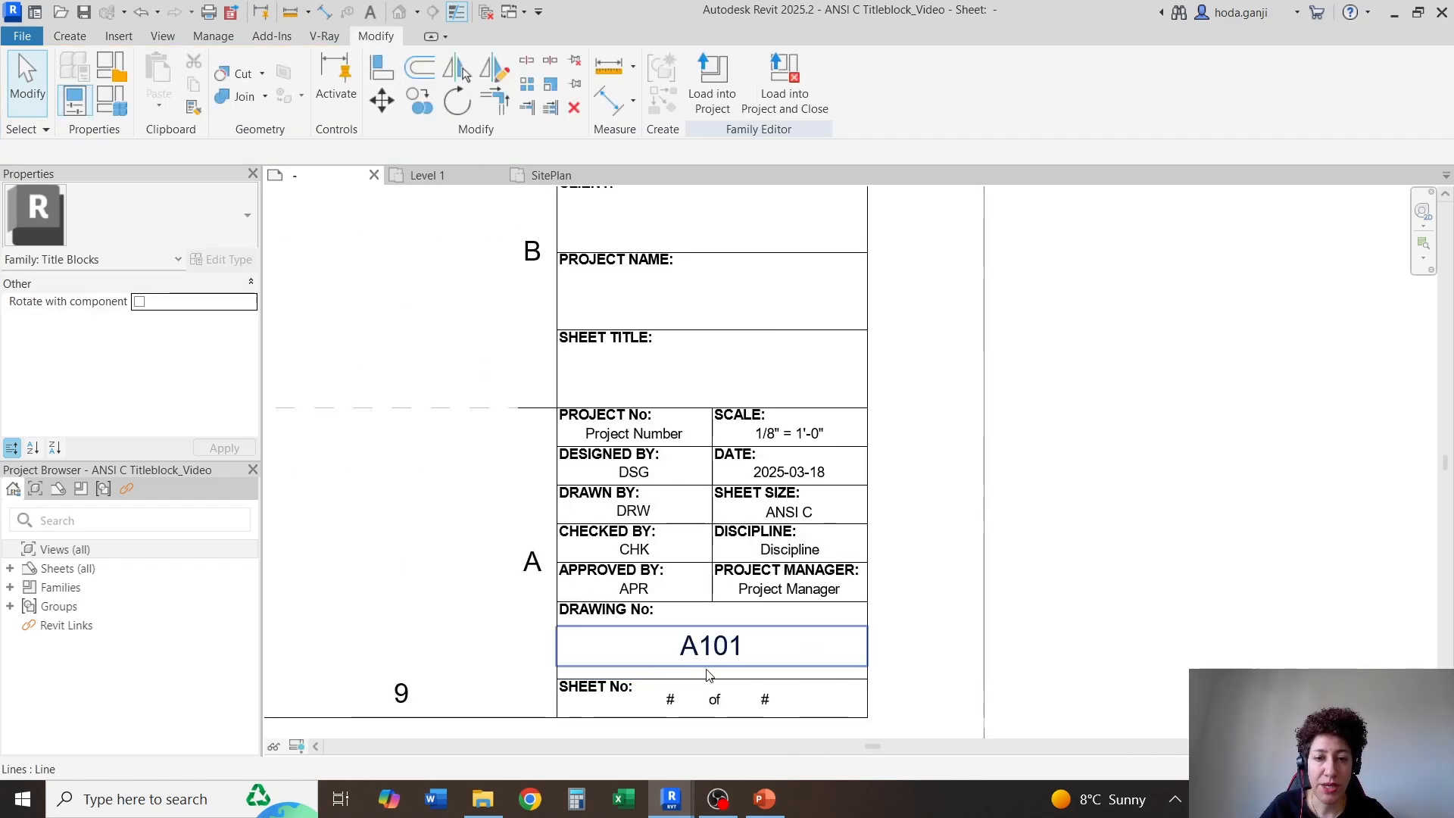
Copy the A101 label from the DRAWING No cell into the SHEET TITLE, PROJECT NAME and CLIENT cells
left_click(711, 662)
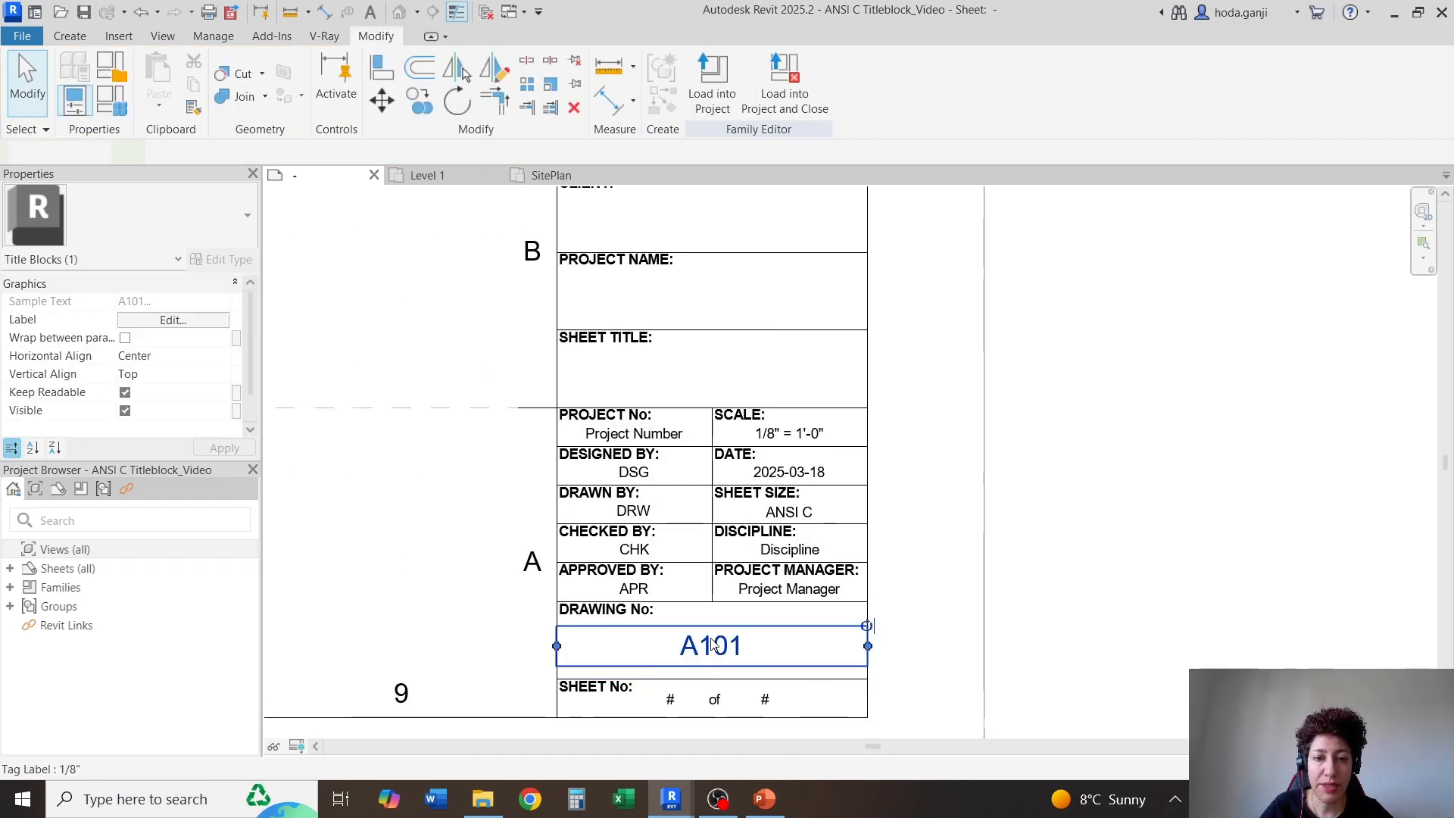
left_click(419, 106)
left_click(868, 603)
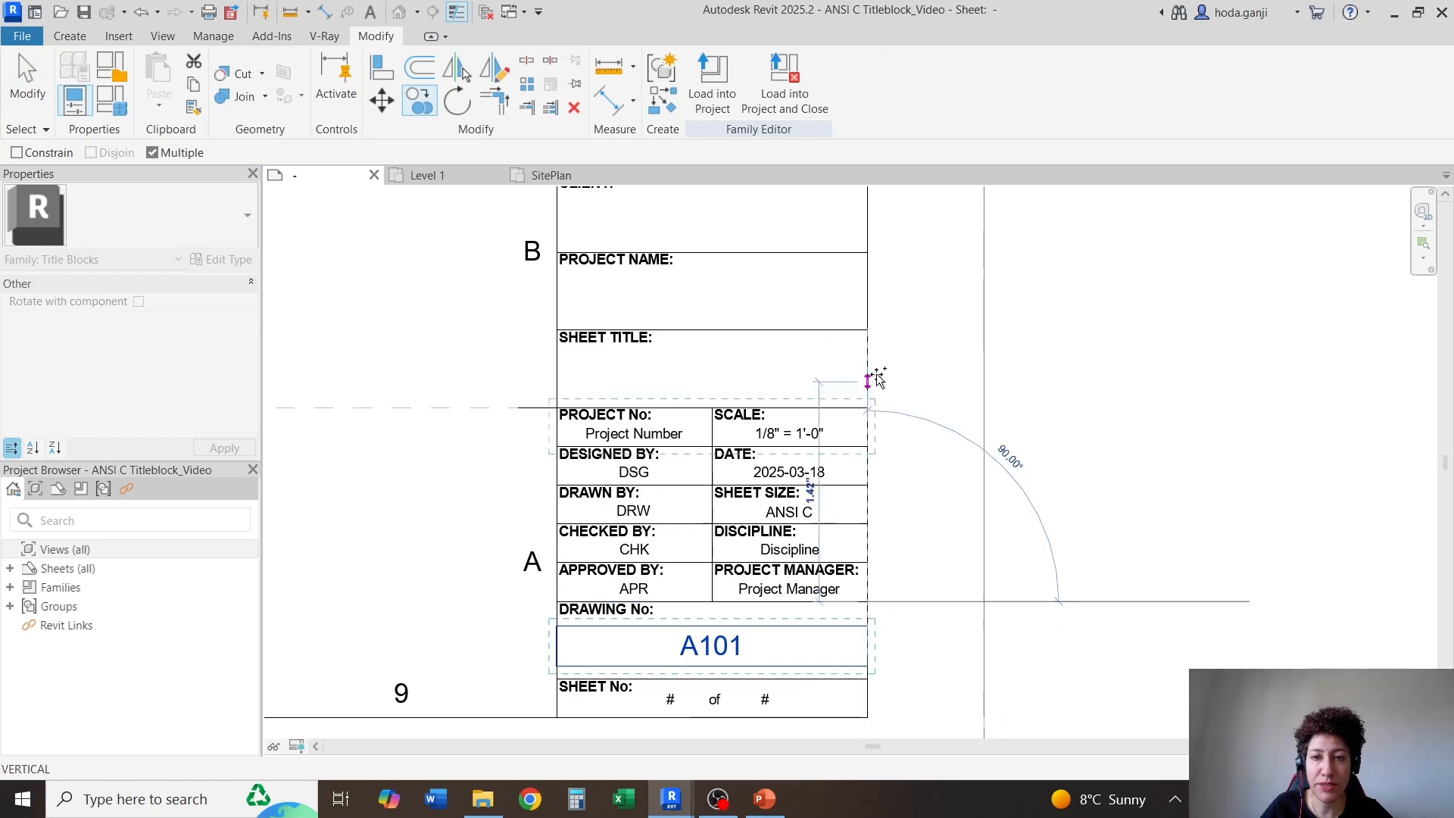
left_click(868, 330)
scroll(851, 331, "down", 1)
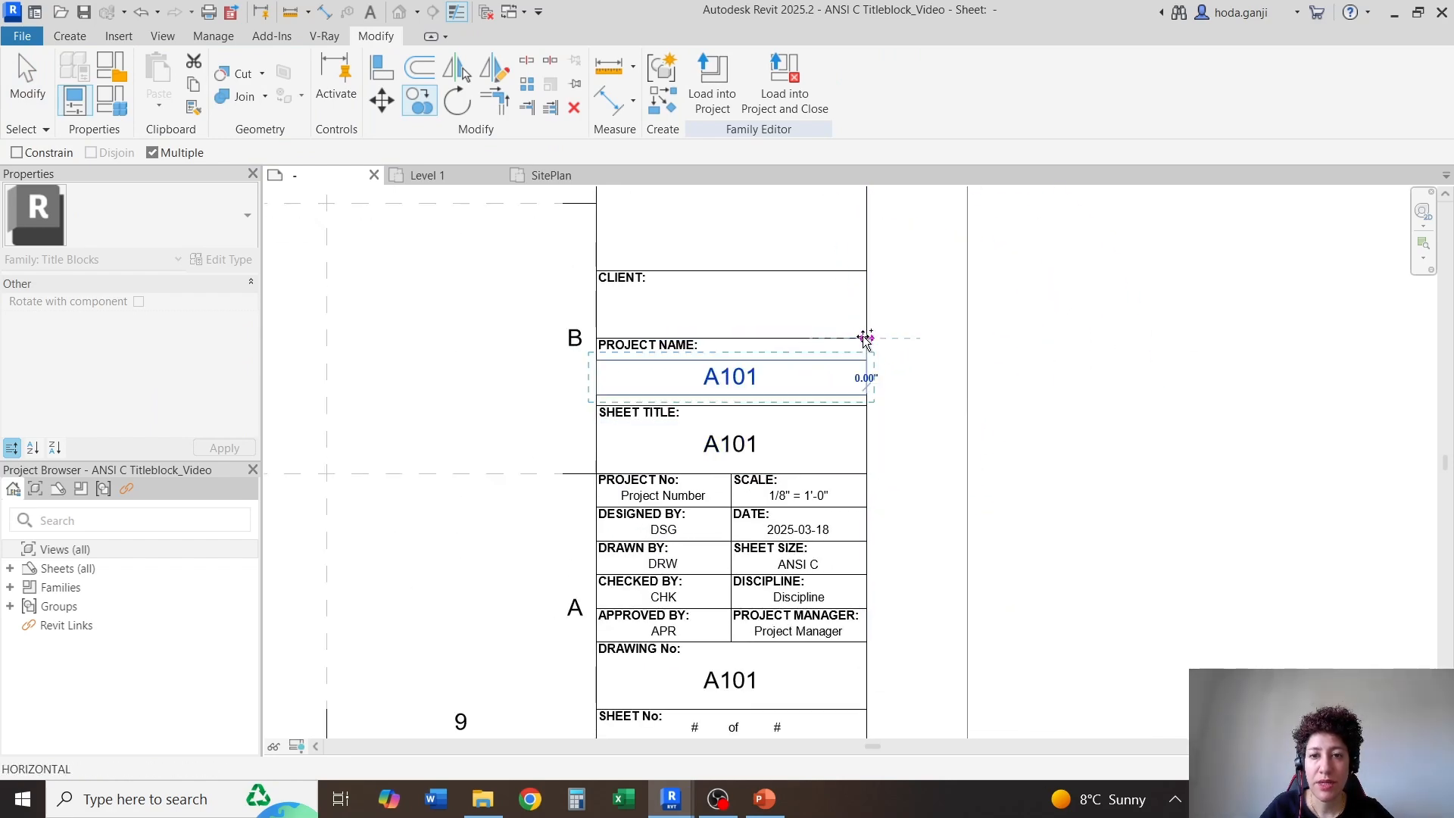
left_click(866, 270)
Replace the Sheet Number parameter in the SHEET TITLE cell's label with Sheet Name
scroll(827, 313, "up", 3)
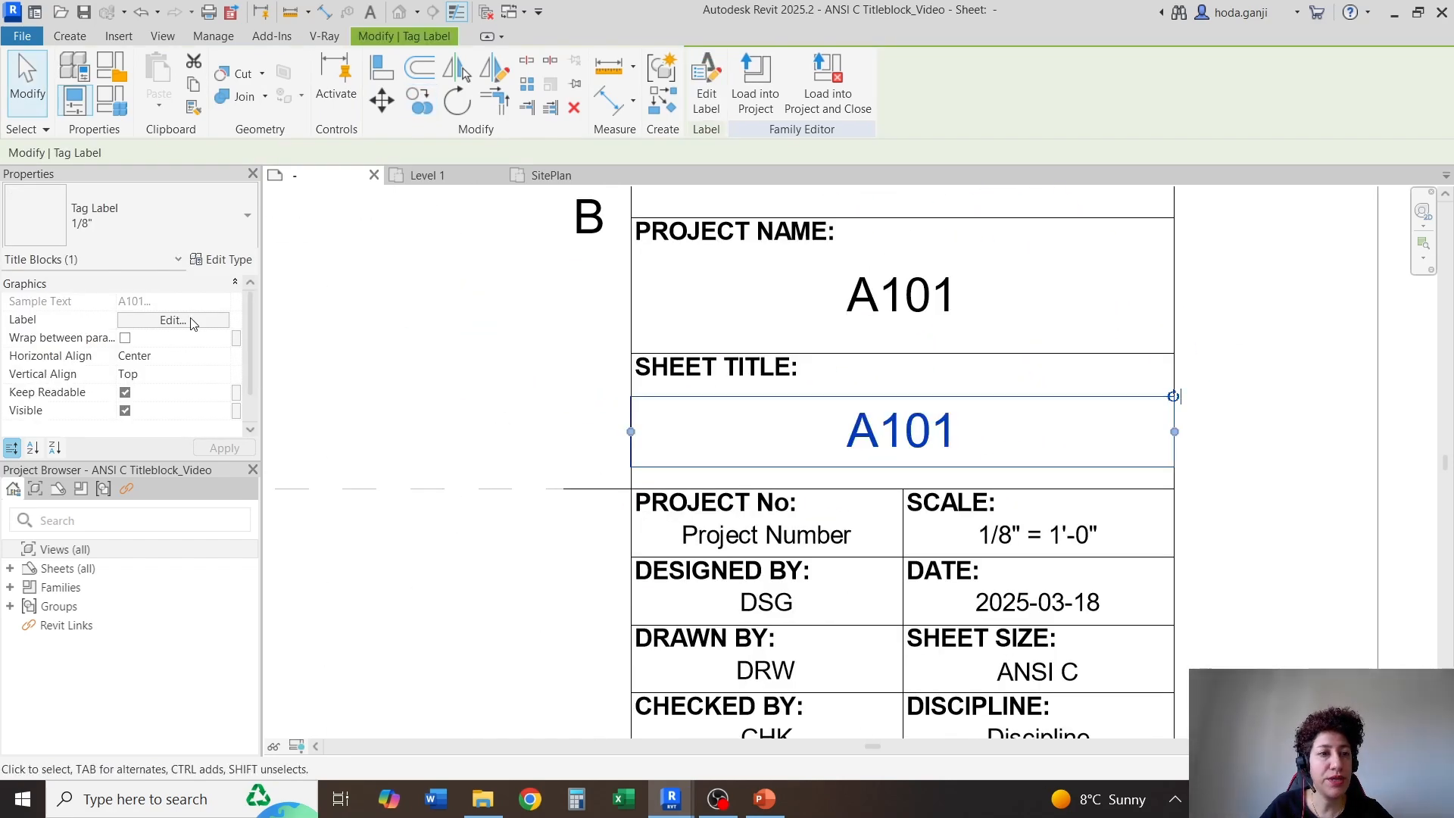
left_click(192, 324)
scroll(522, 376, "down", 10)
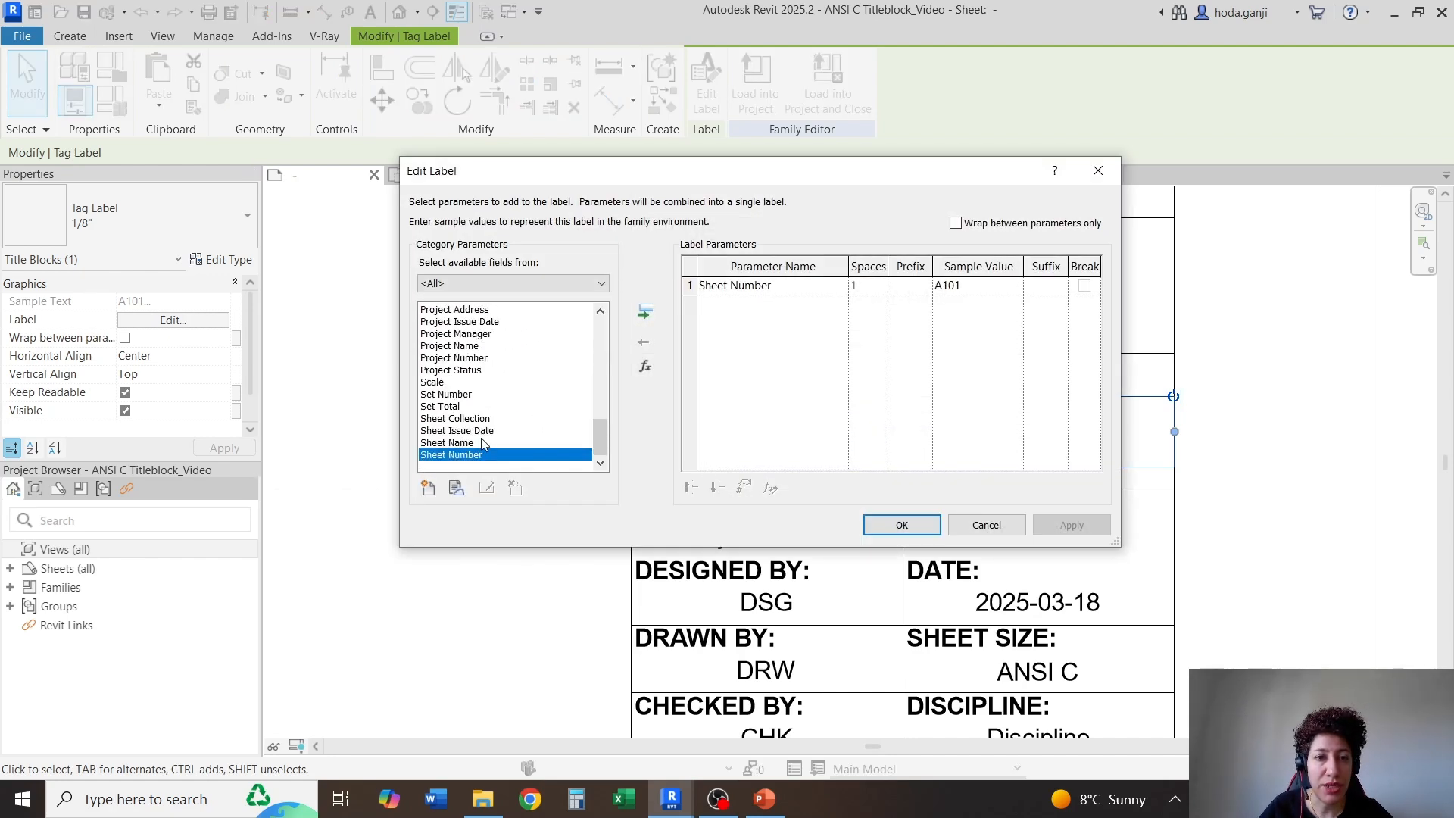
left_click(471, 443)
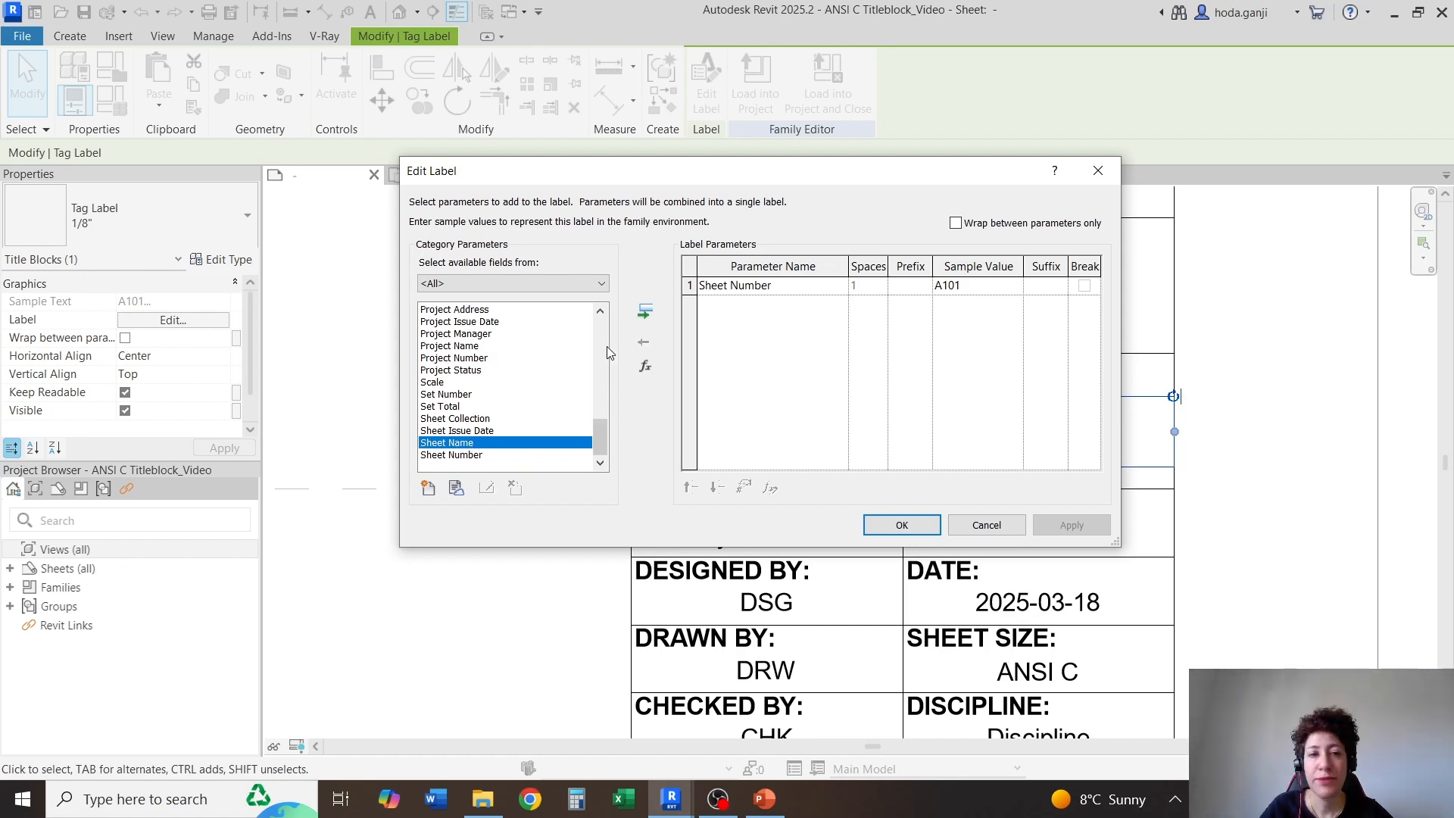
left_click(646, 312)
left_click(689, 285)
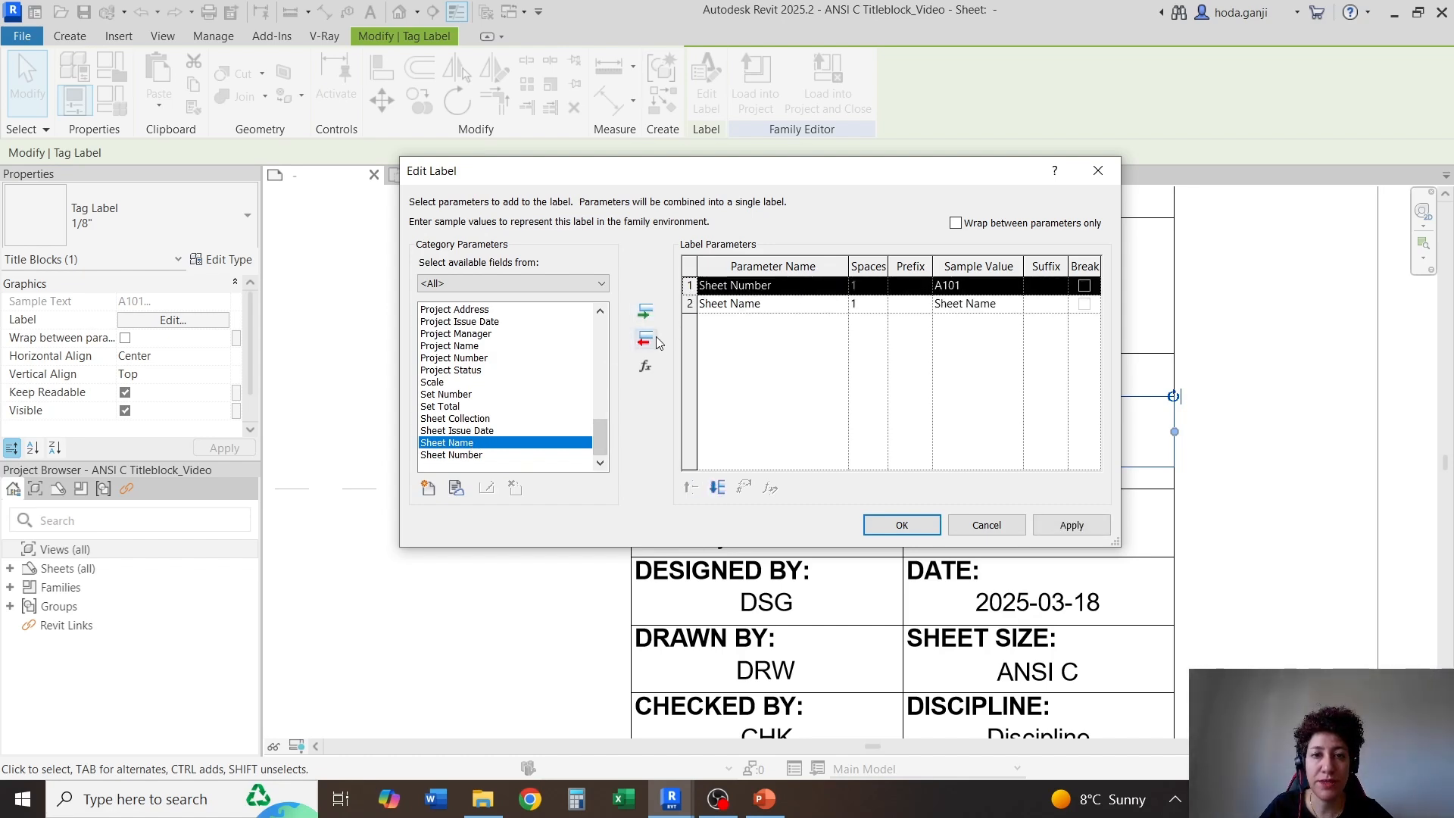
left_click(645, 338)
left_click(901, 525)
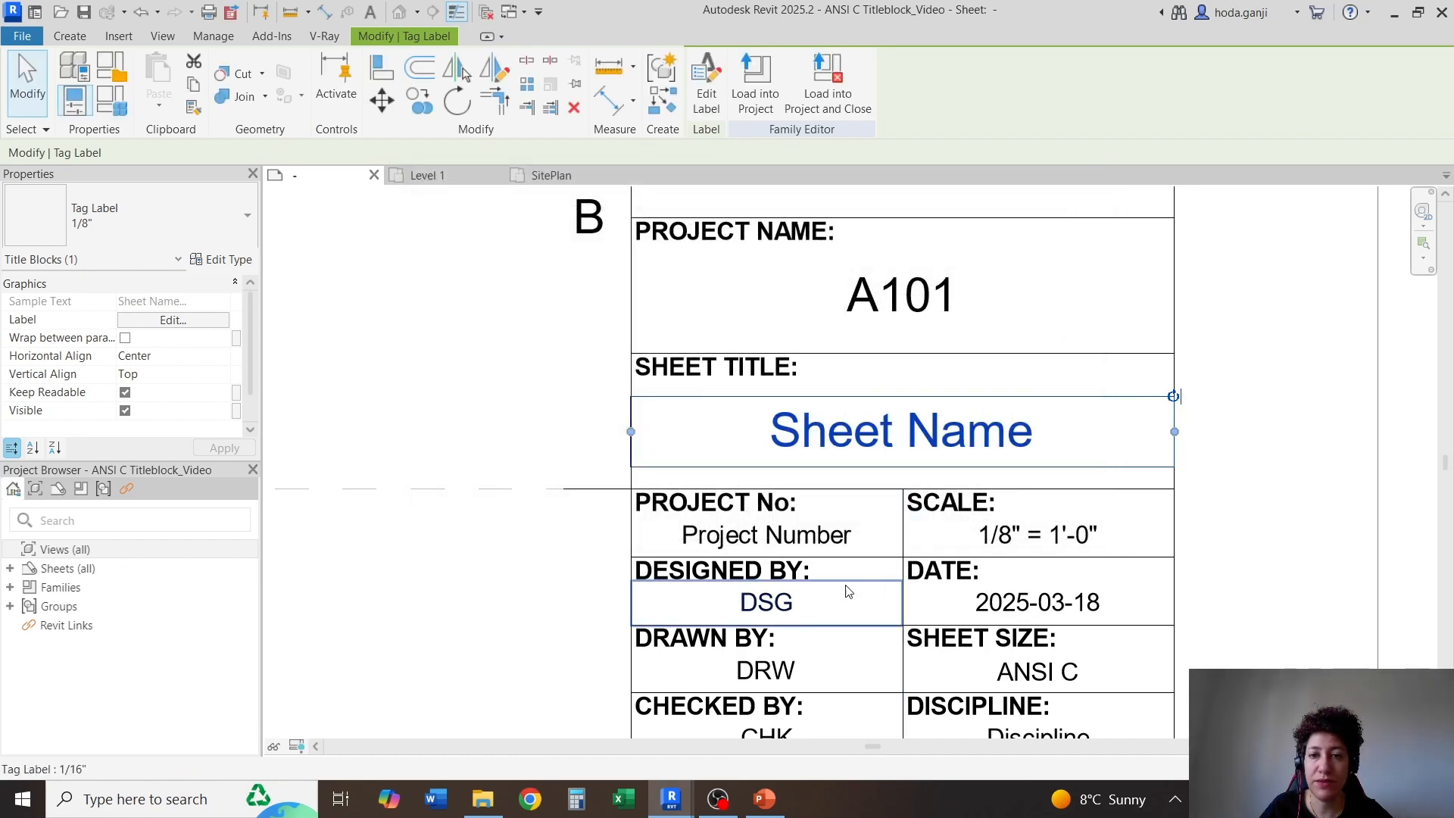
Replace the Sheet Number parameter in the PROJECT NAME cell's label with Project Name
scroll(880, 452, "down", 1)
left_click(840, 474)
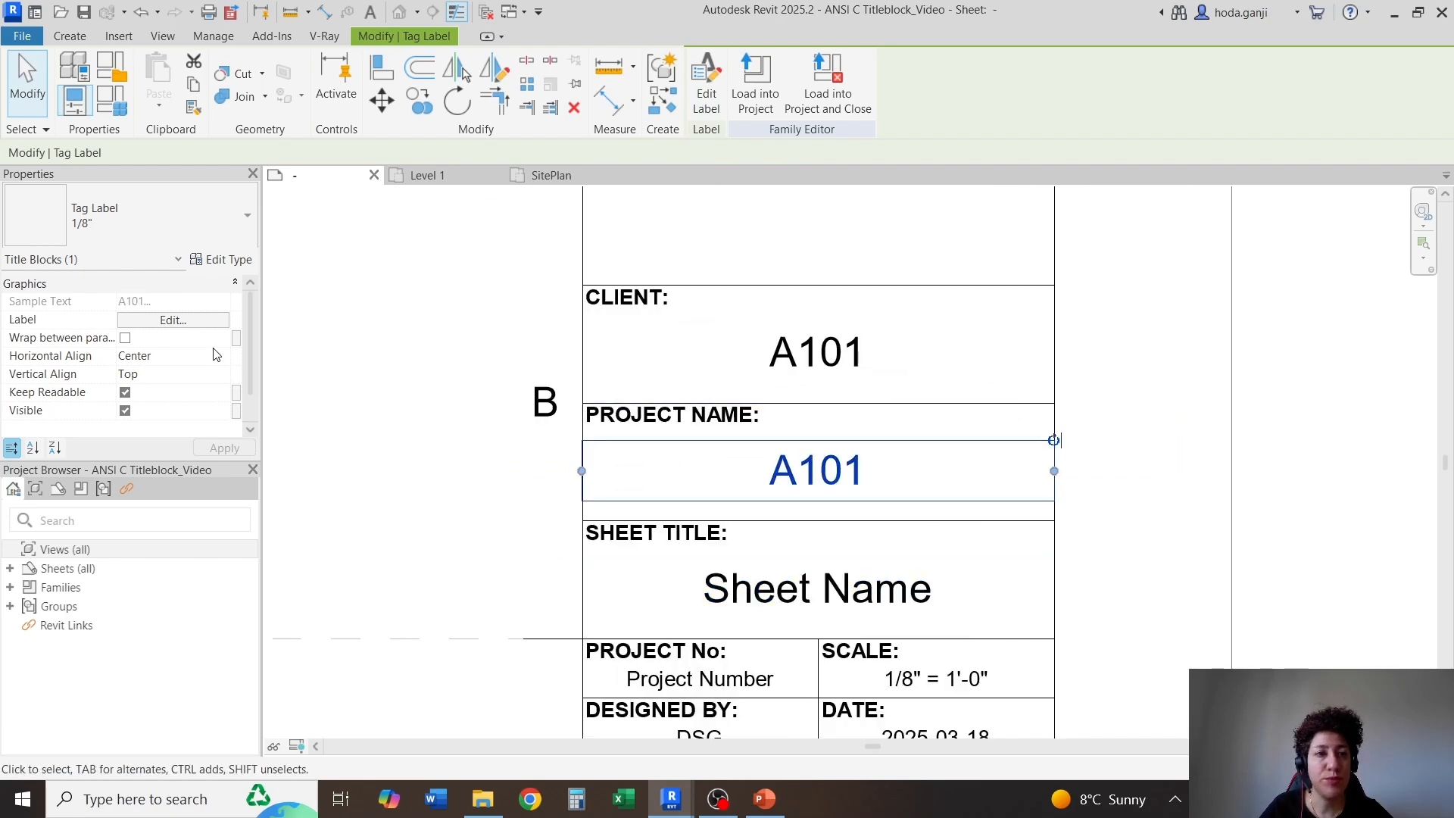
left_click(179, 319)
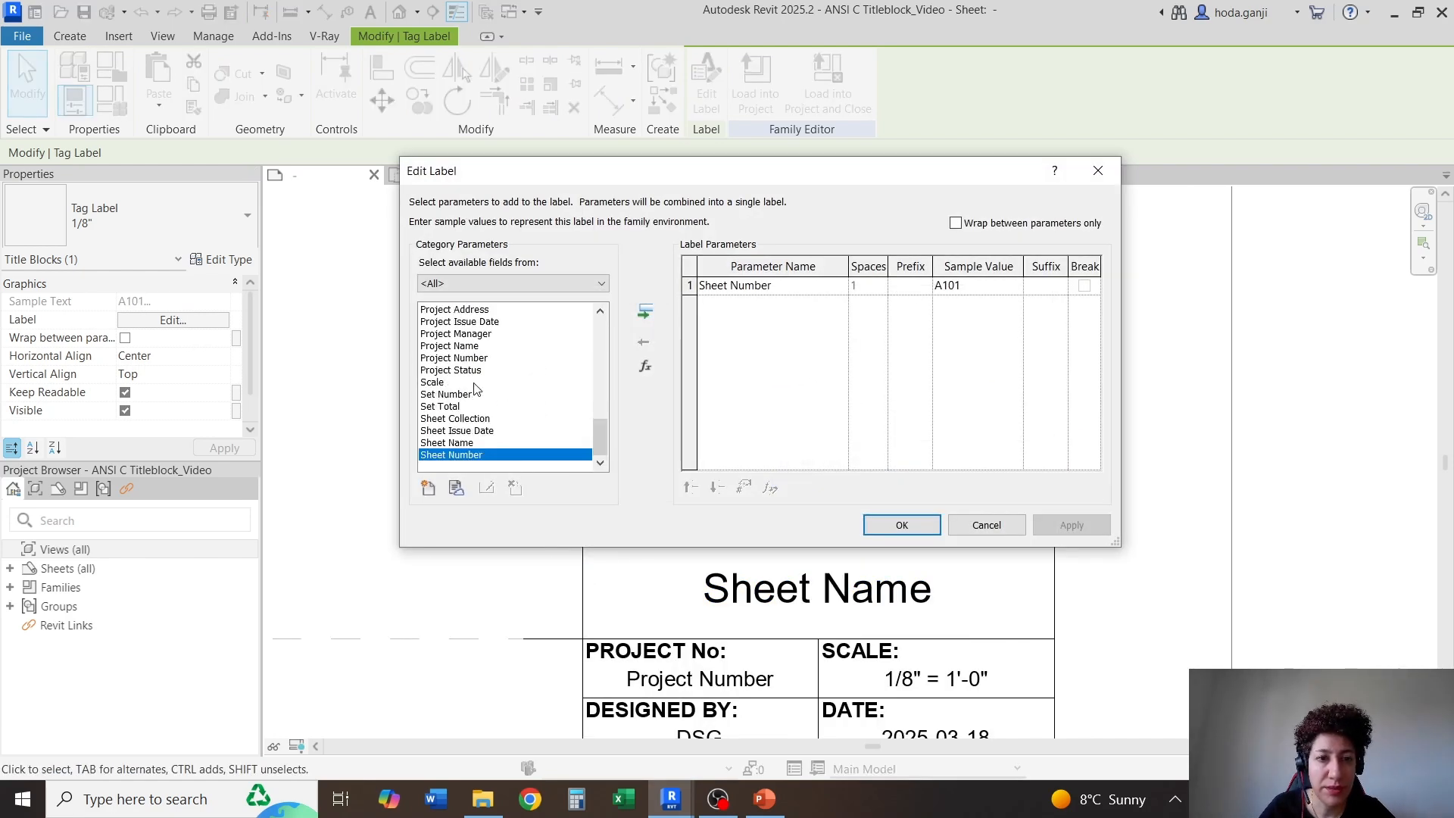
left_click(472, 346)
left_click(646, 311)
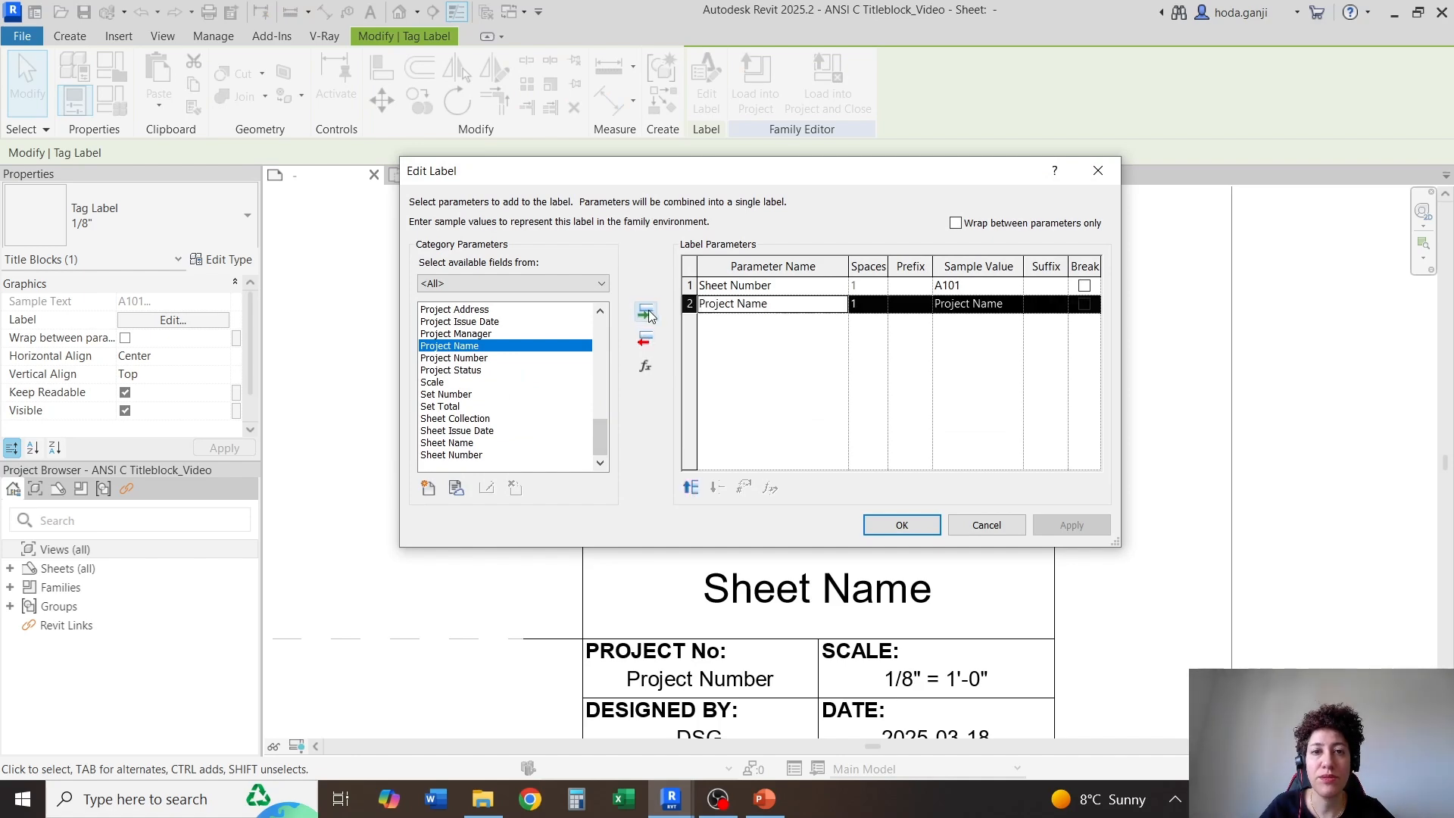
left_click(690, 285)
left_click(644, 334)
left_click(902, 529)
Replace the Sheet Number parameter in the CLIENT cell's label with Client Name
scroll(819, 588, "down", 3)
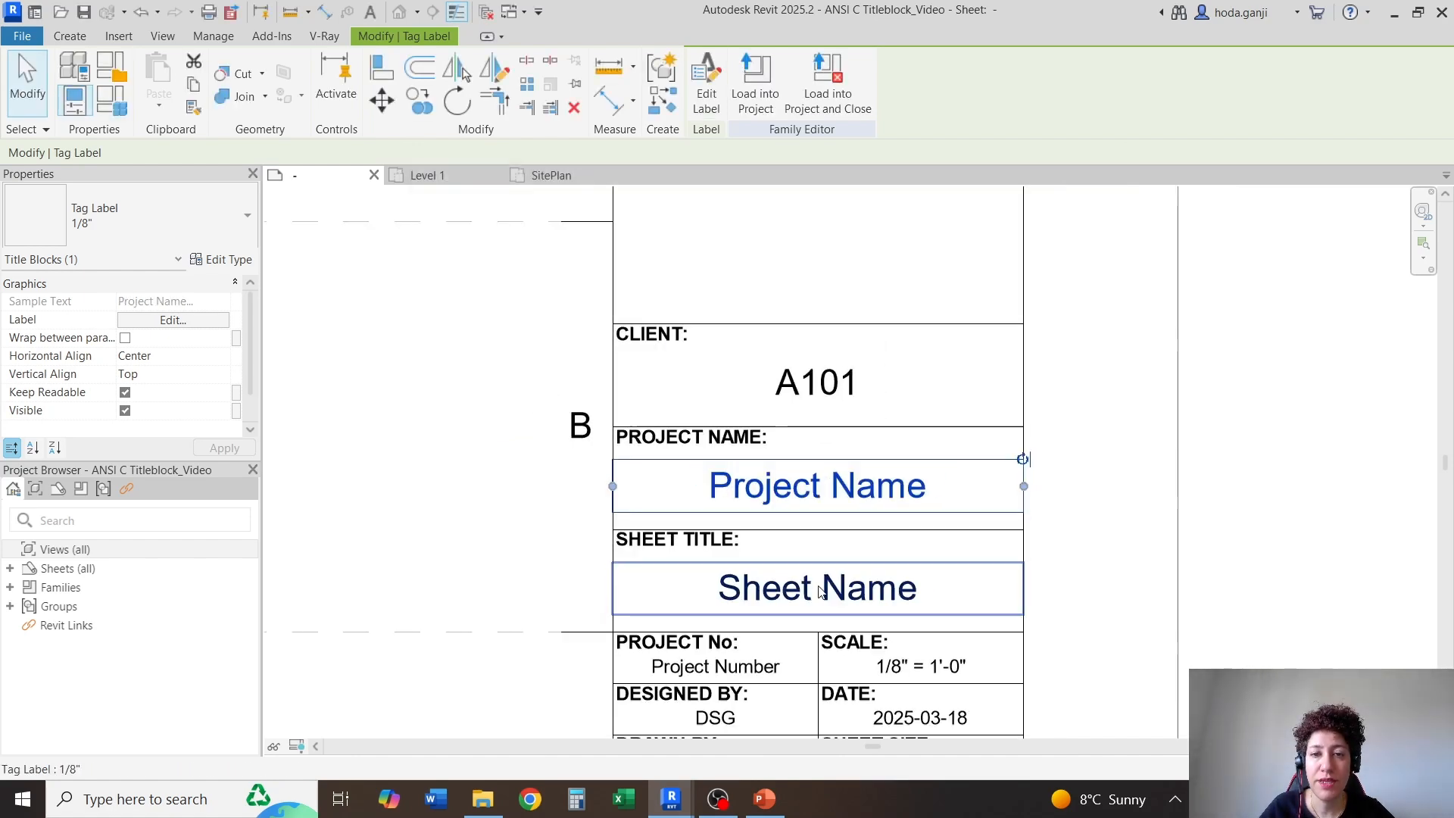
scroll(819, 441, "up", 1)
left_click(820, 438)
left_click(174, 320)
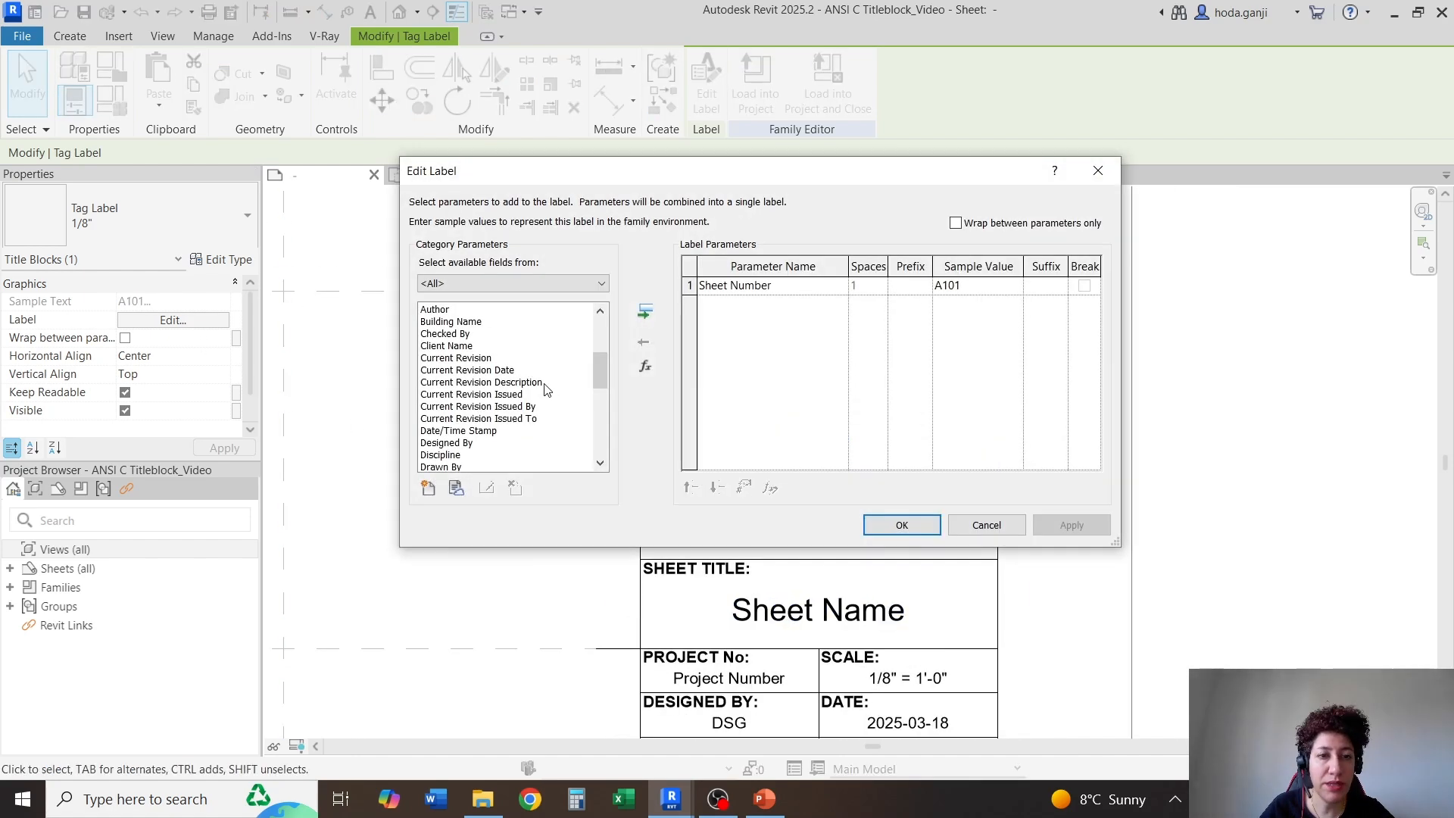
left_click(450, 348)
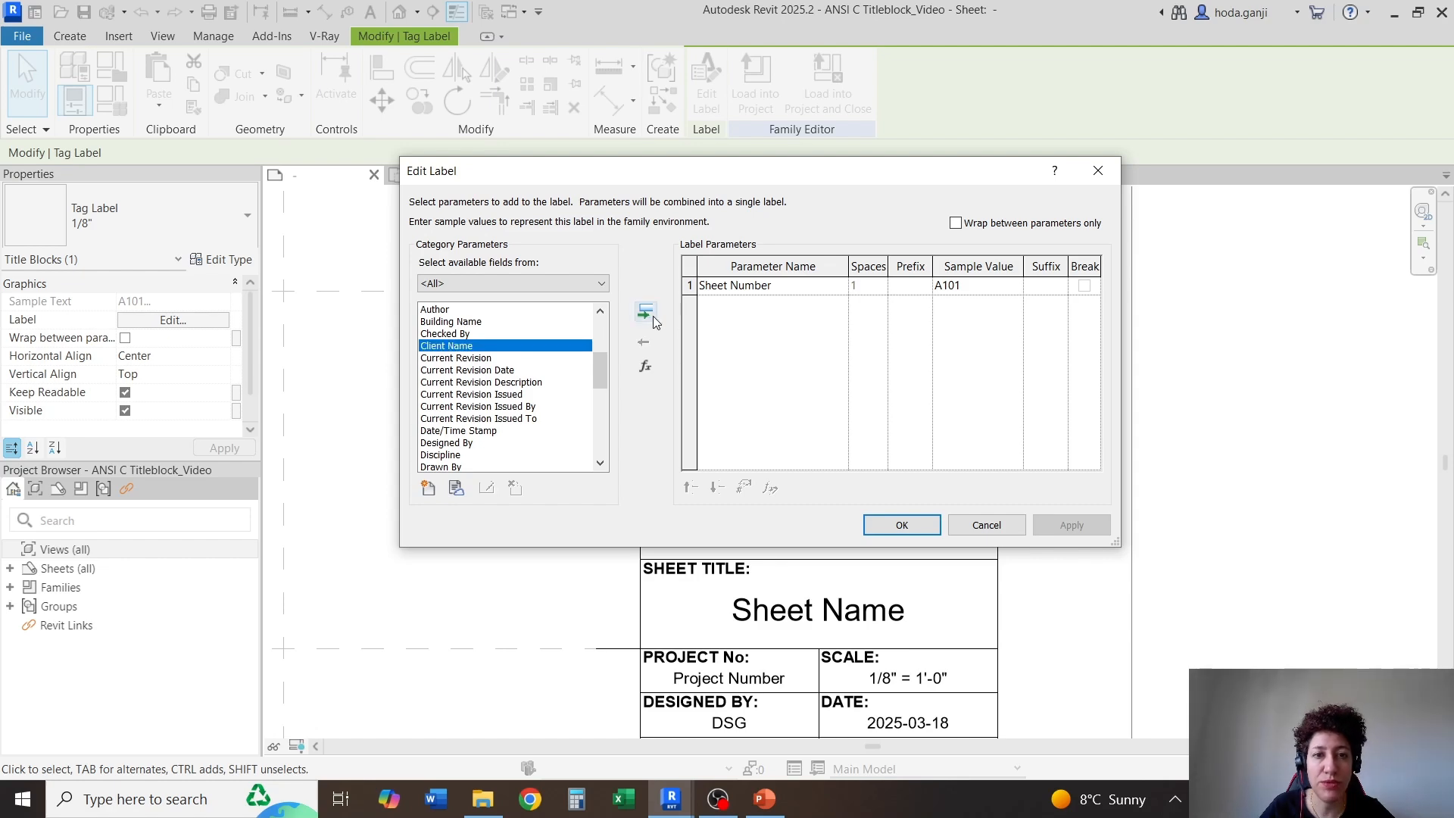
left_click(645, 311)
left_click(690, 285)
left_click(645, 340)
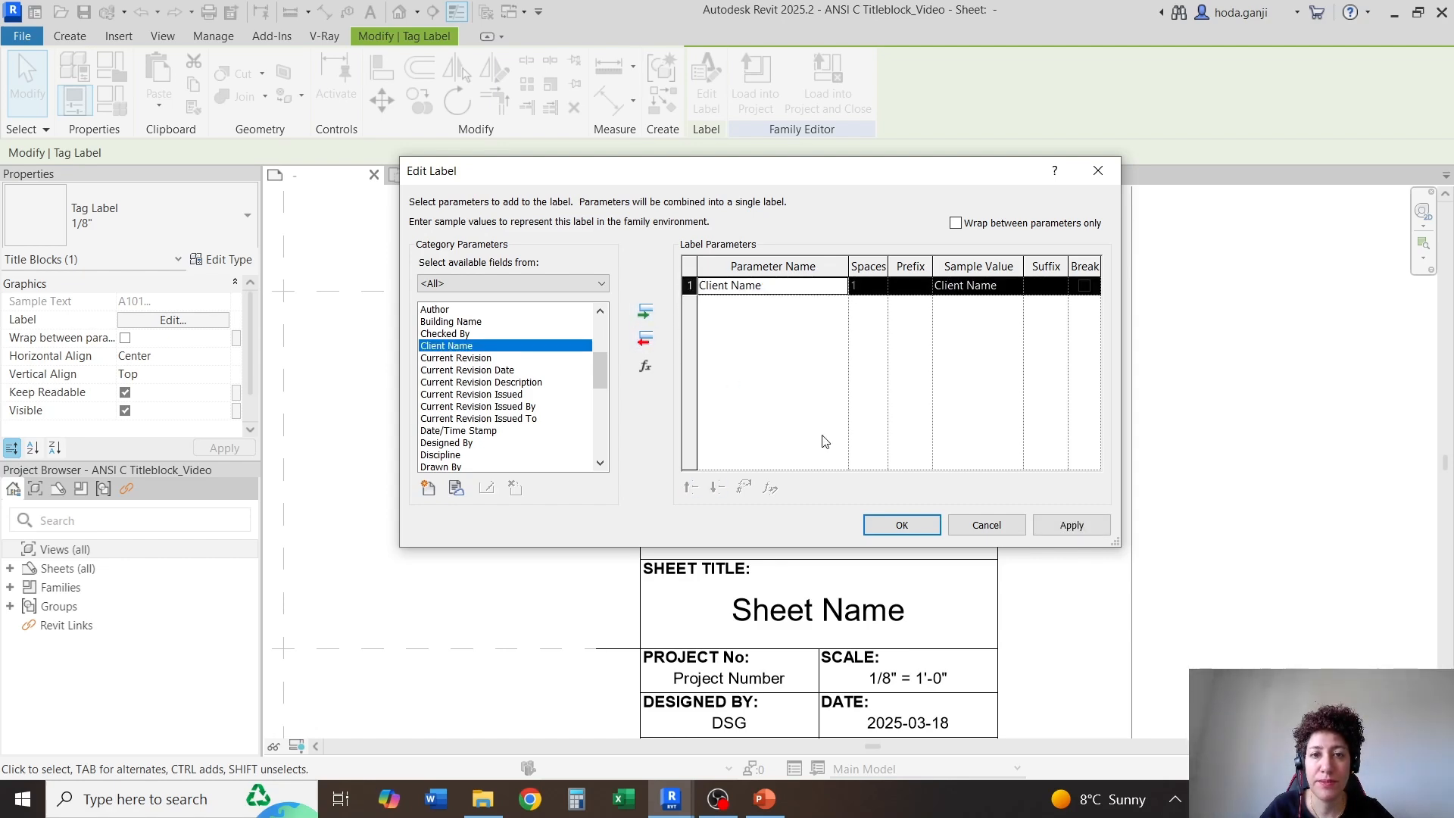
left_click(902, 525)
left_click(1033, 477)
scroll(871, 523, "down", 3)
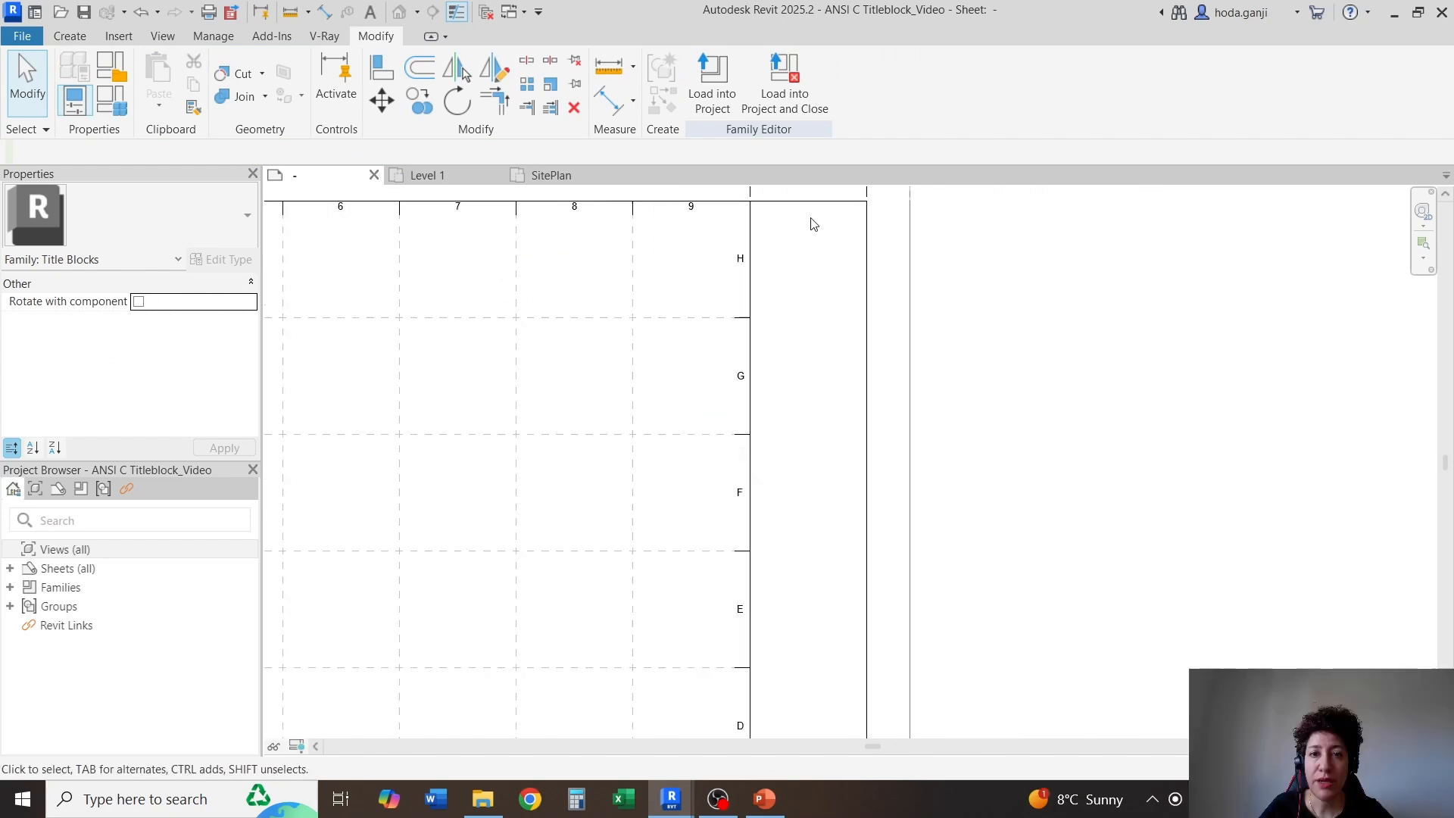
scroll(811, 221, "down", 2)
scroll(829, 624, "up", 4)
left_click(842, 619)
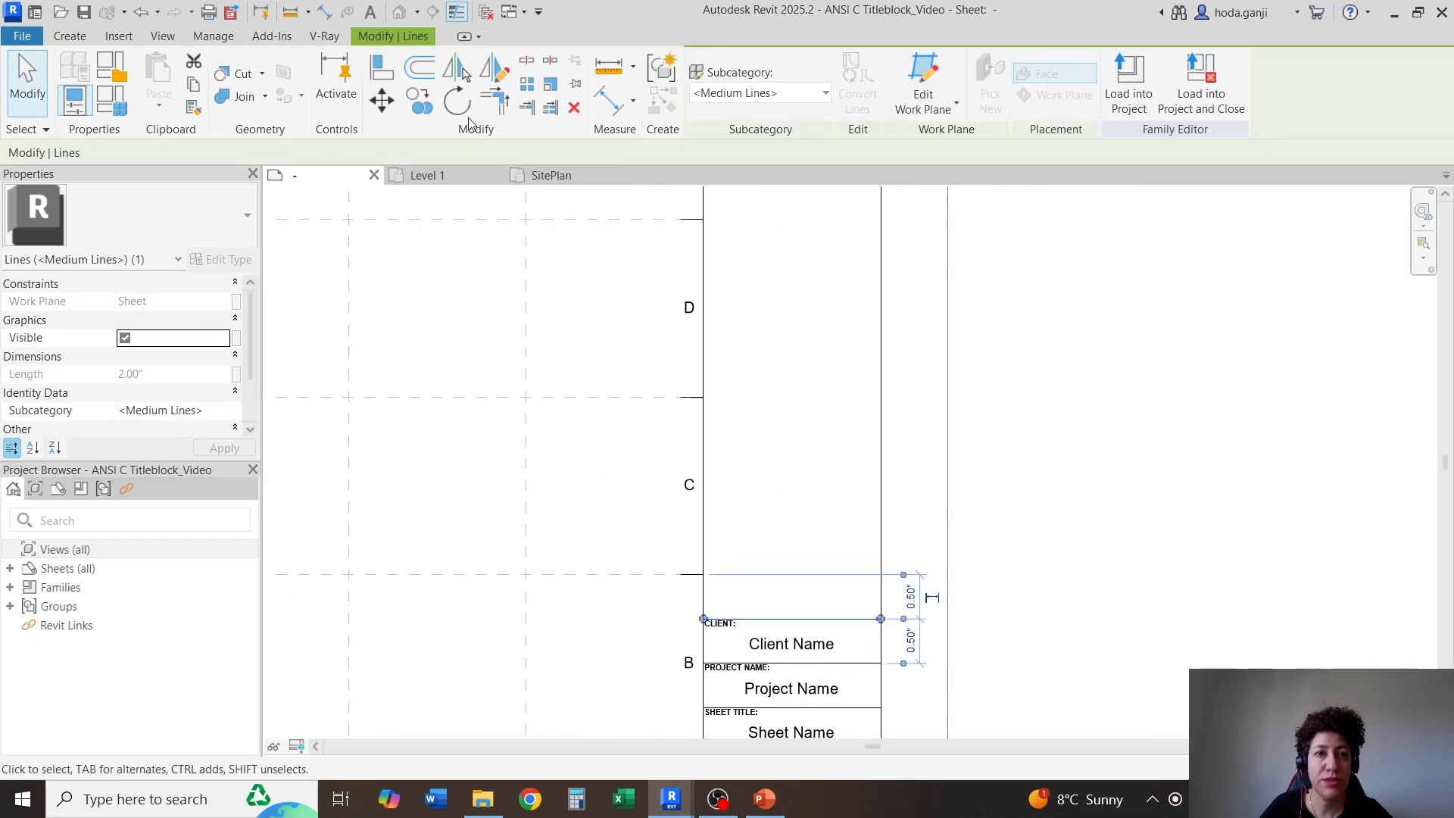
left_click(415, 111)
left_click(880, 619)
scroll(882, 623, "down", 2)
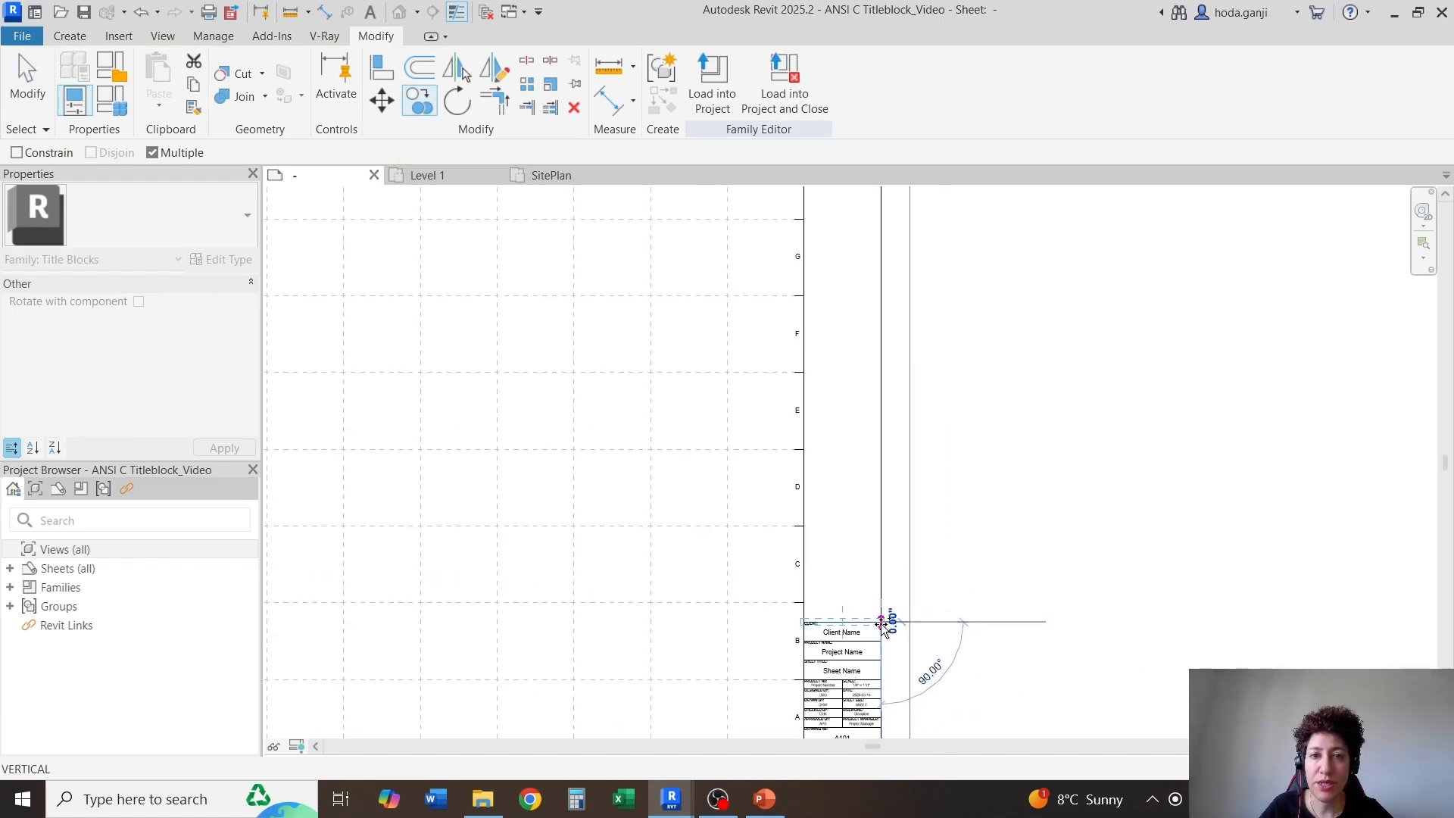
key("Escape")
Copy the line along the top of the CLIENT cell up to the division between rows H and G
scroll(844, 671, "up", 6)
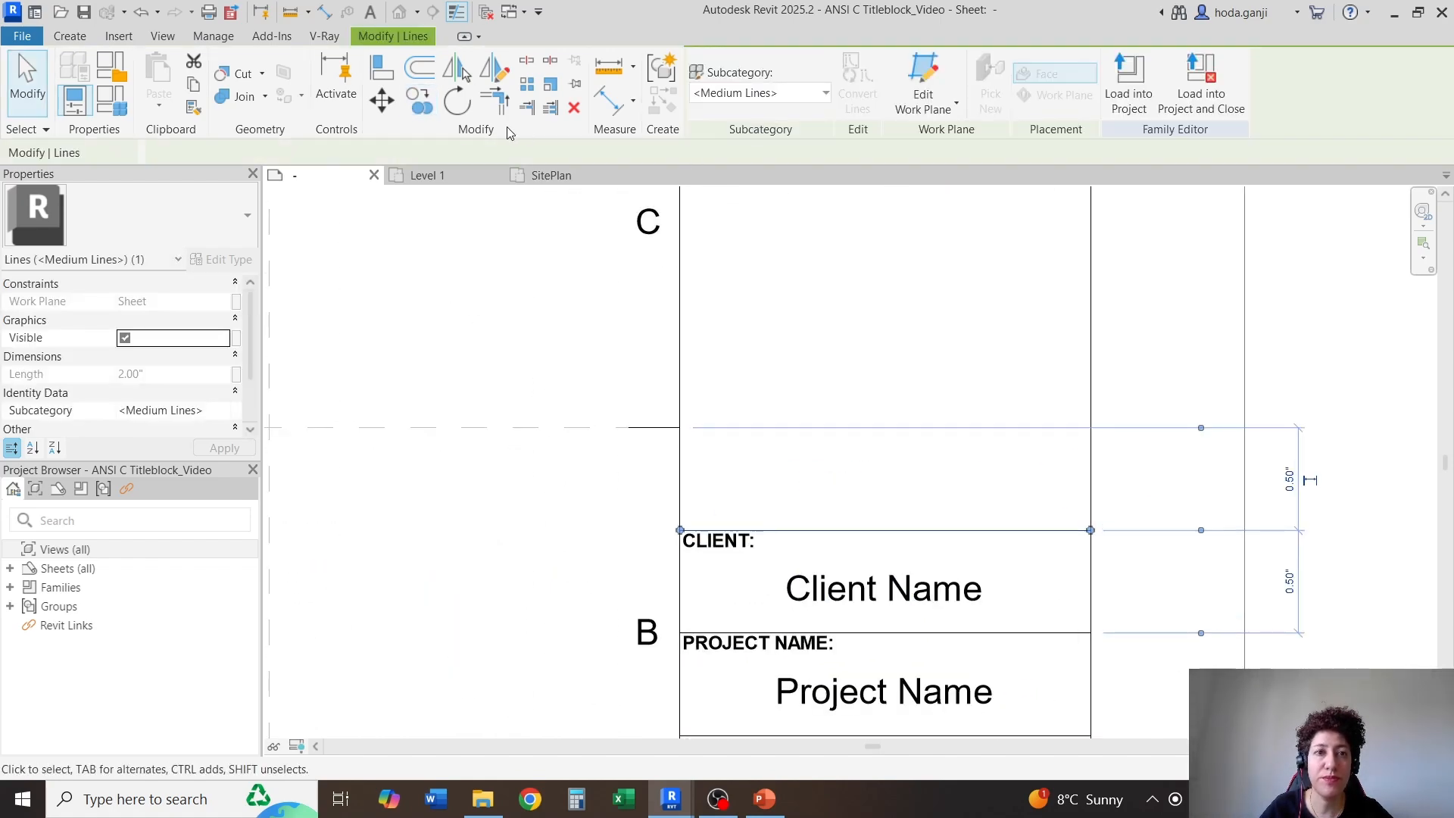
left_click(423, 106)
left_click(680, 531)
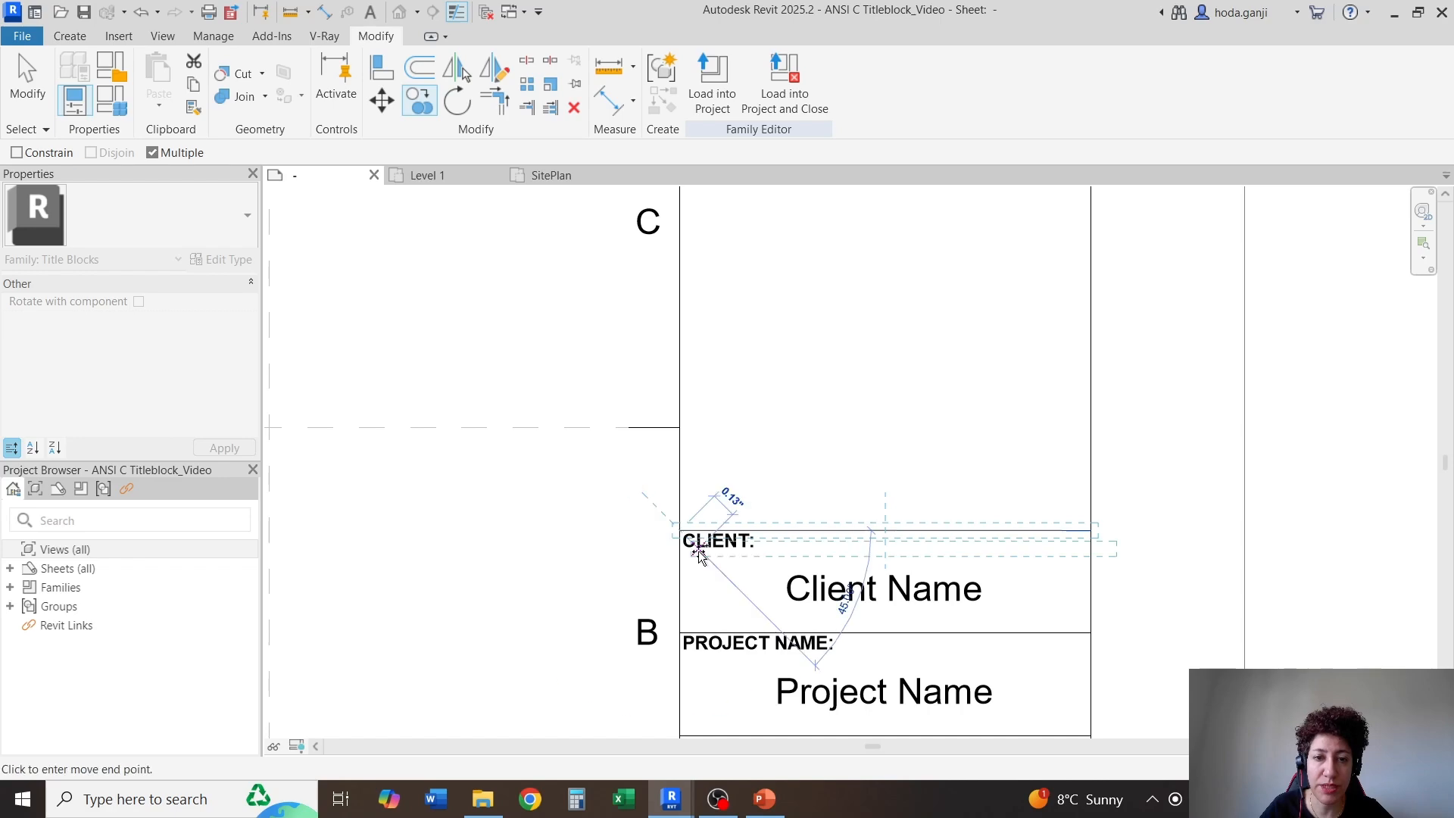
scroll(704, 557, "down", 5)
scroll(706, 561, "down", 5)
scroll(689, 365, "up", 7)
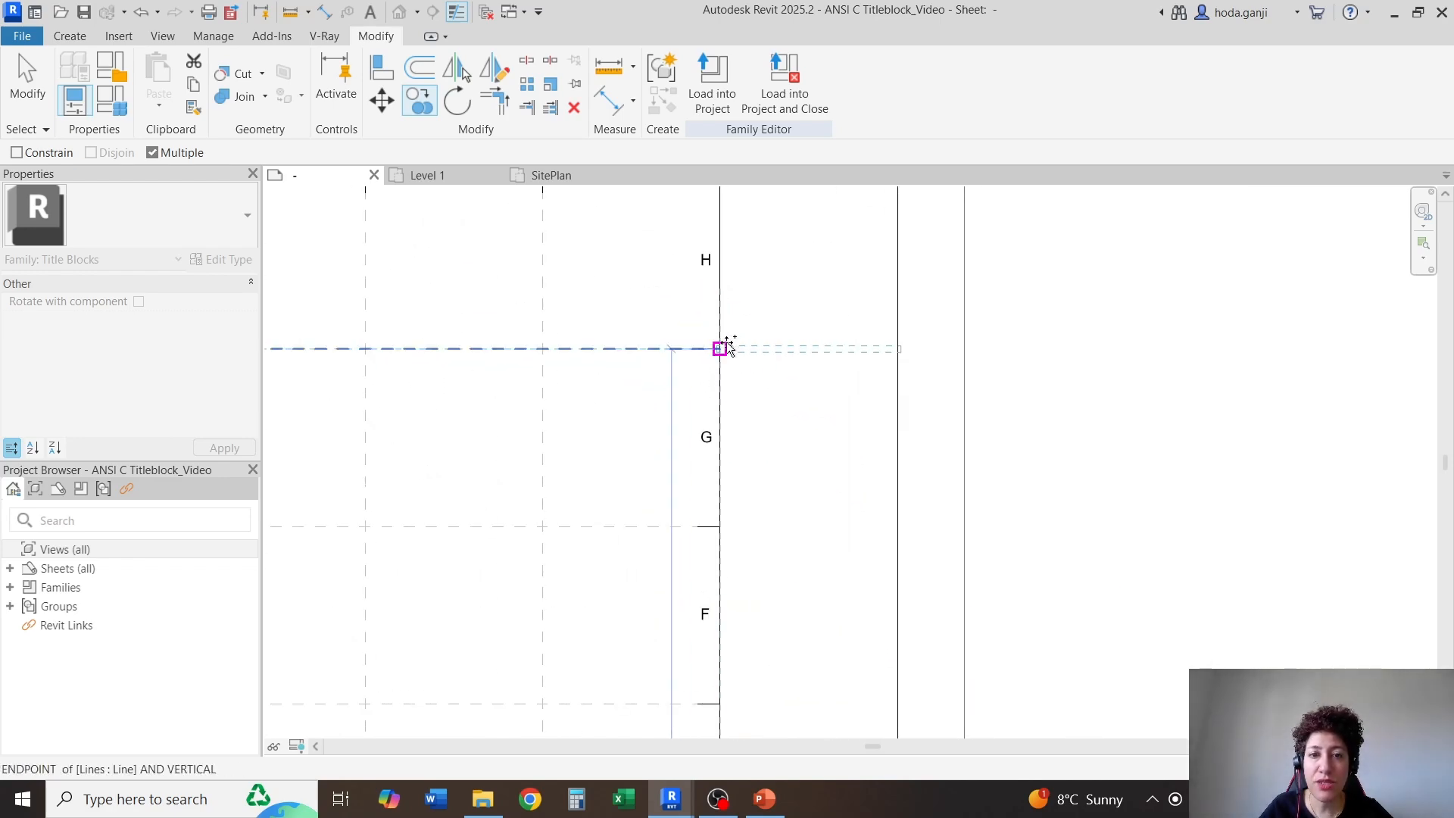
left_click(720, 349)
key("Escape")
scroll(745, 394, "down", 2)
key("Escape")
Copy the new line at the H/G division down to the division between rows G and F
scroll(801, 301, "up", 2)
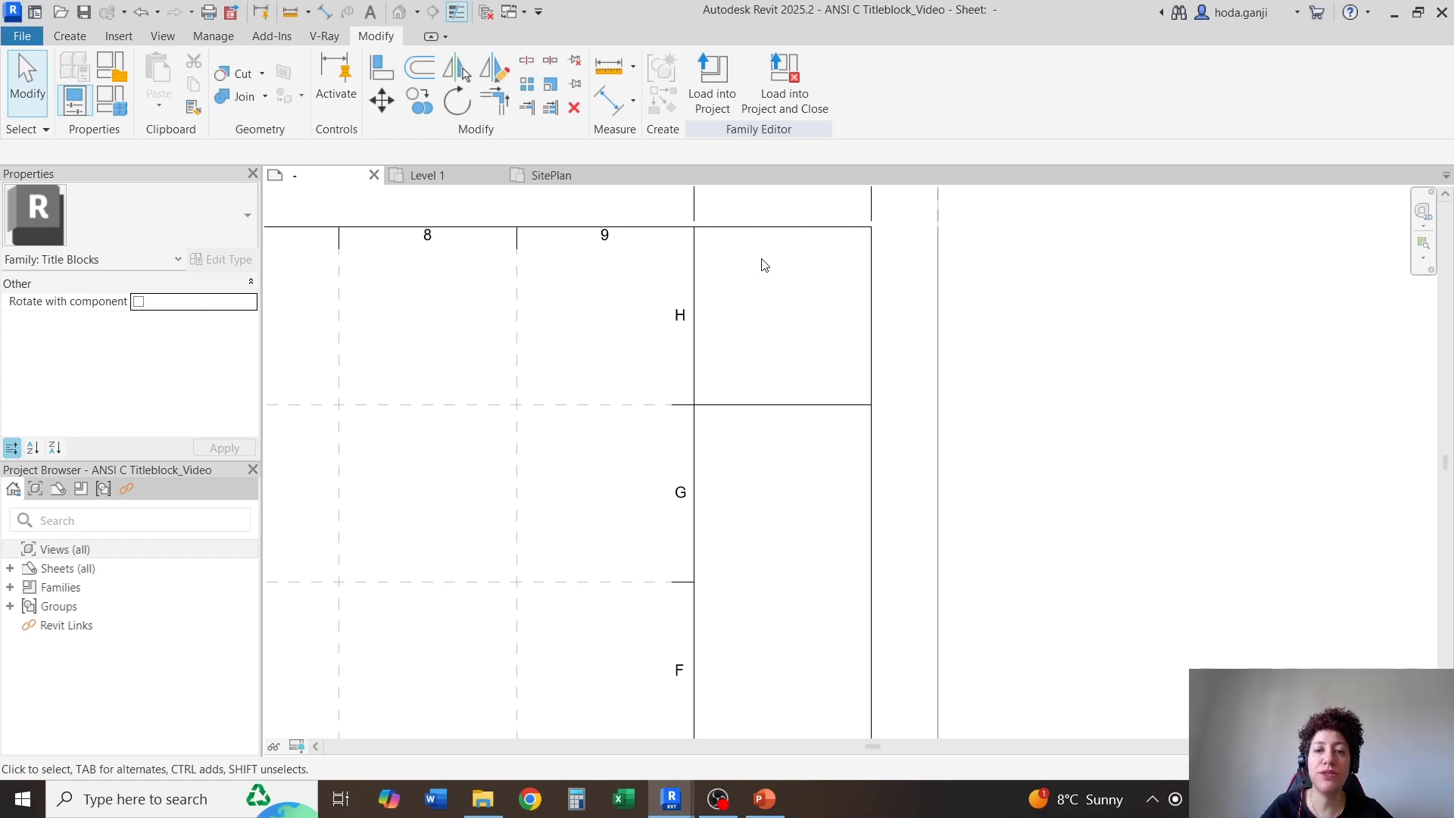
scroll(762, 260, "down", 1)
scroll(728, 528, "up", 1)
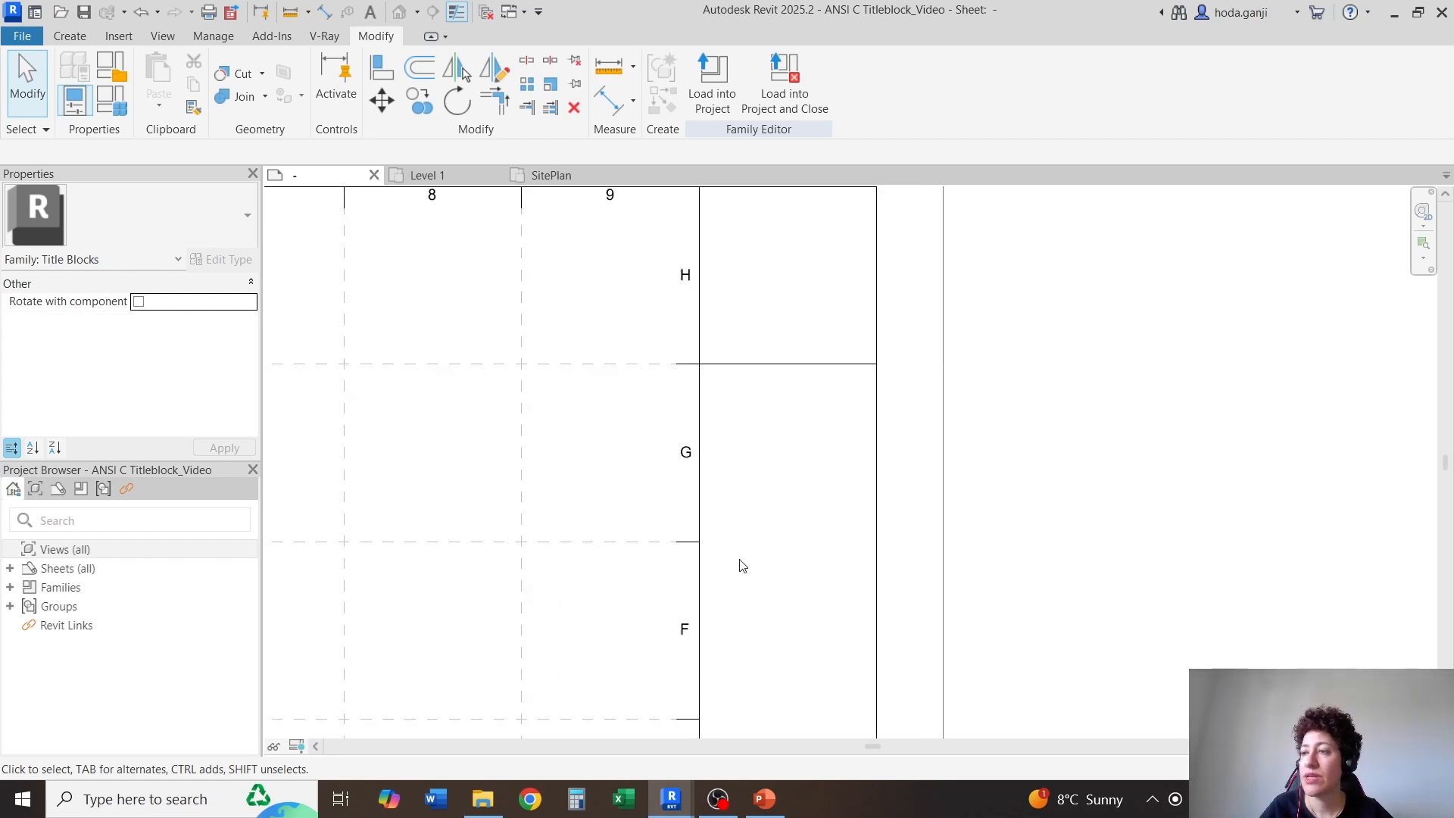
left_click(766, 365)
scroll(696, 362, "up", 1)
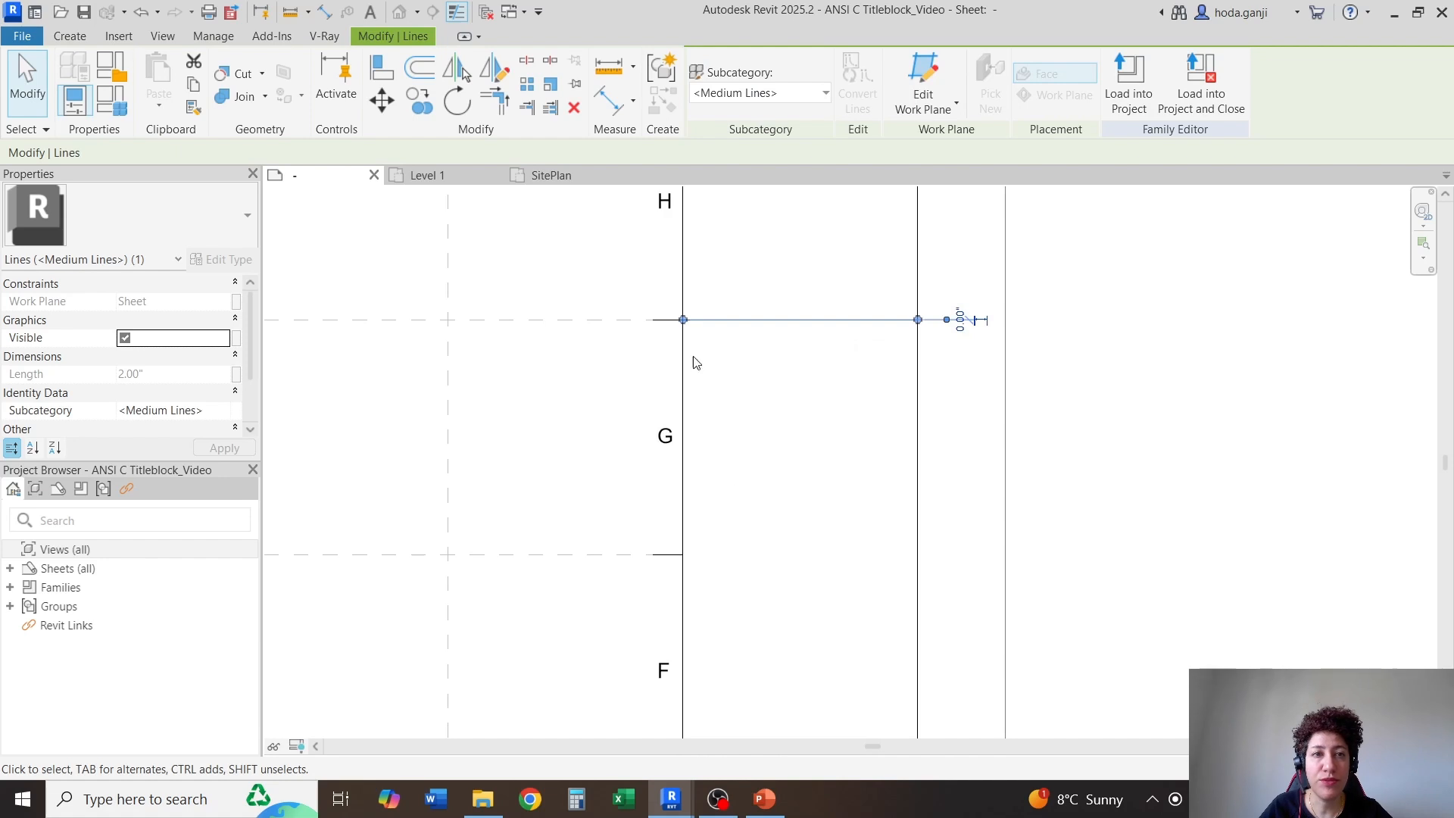
left_click(421, 101)
left_click(683, 320)
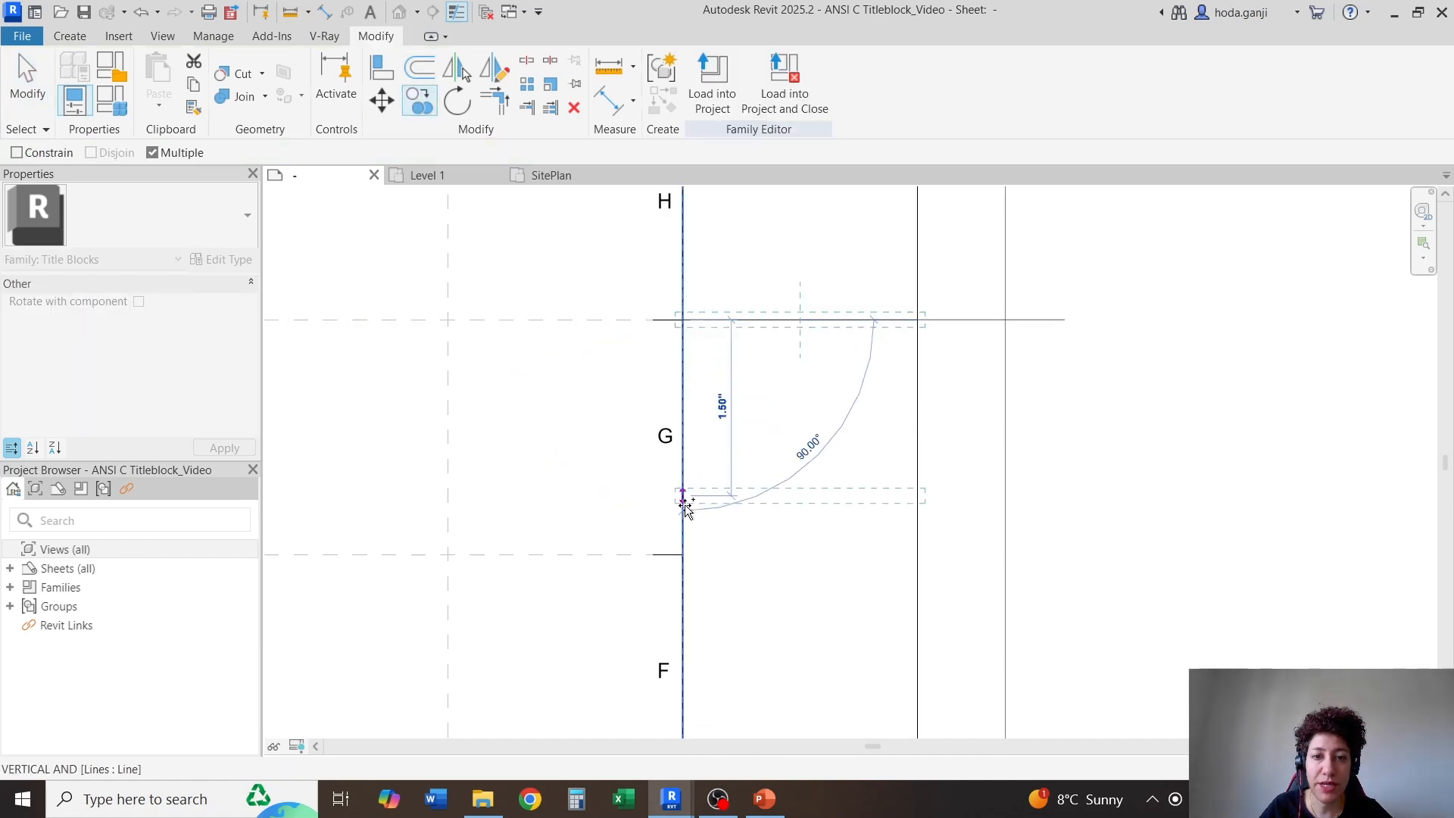
left_click(683, 555)
key("Escape")
Draw a Grey Lines circle with Visible turned off, about 0.75" in radius, centred in the title block cell beside row G
scroll(738, 448, "up", 1)
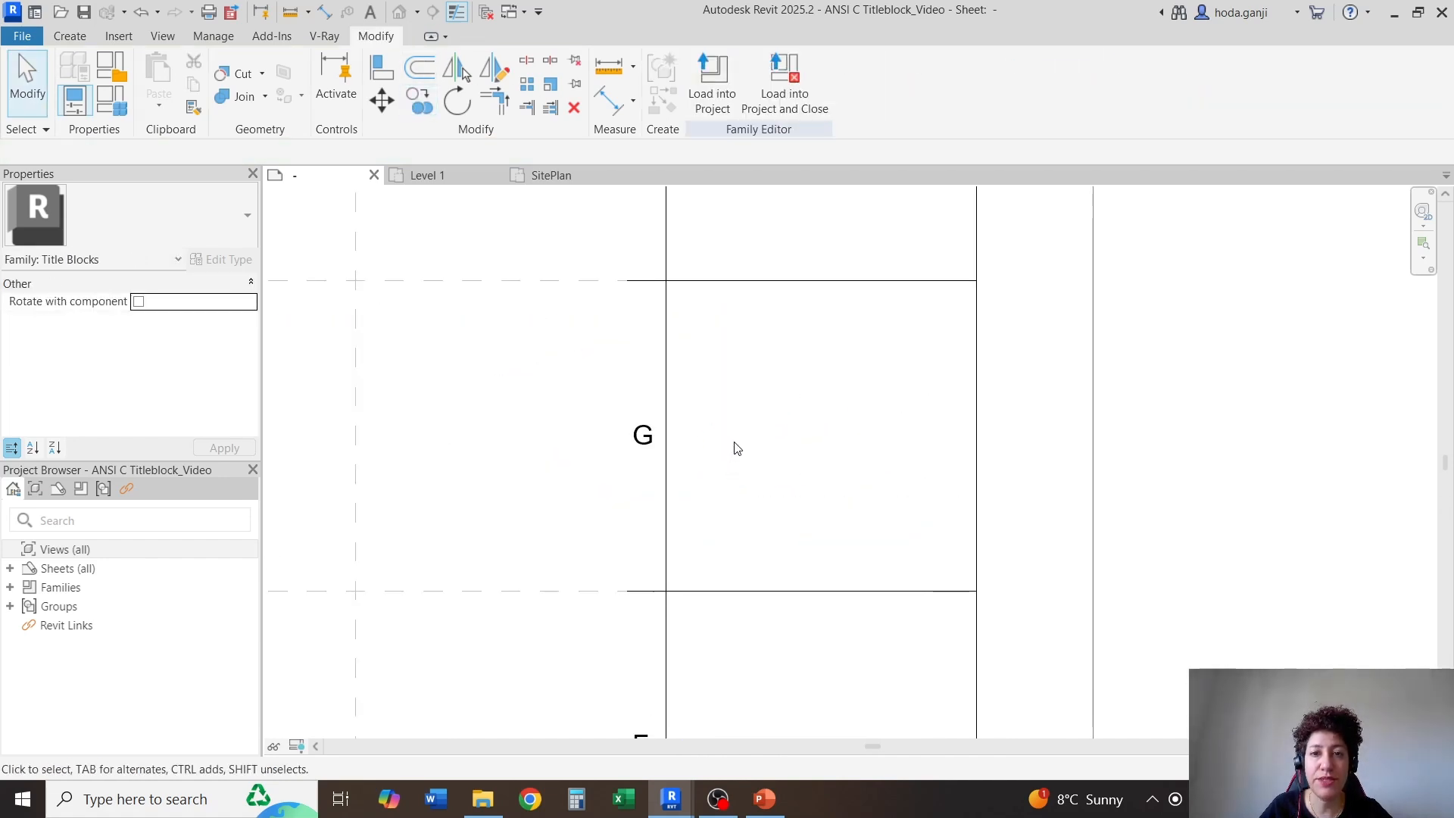
left_click(69, 36)
left_click(159, 83)
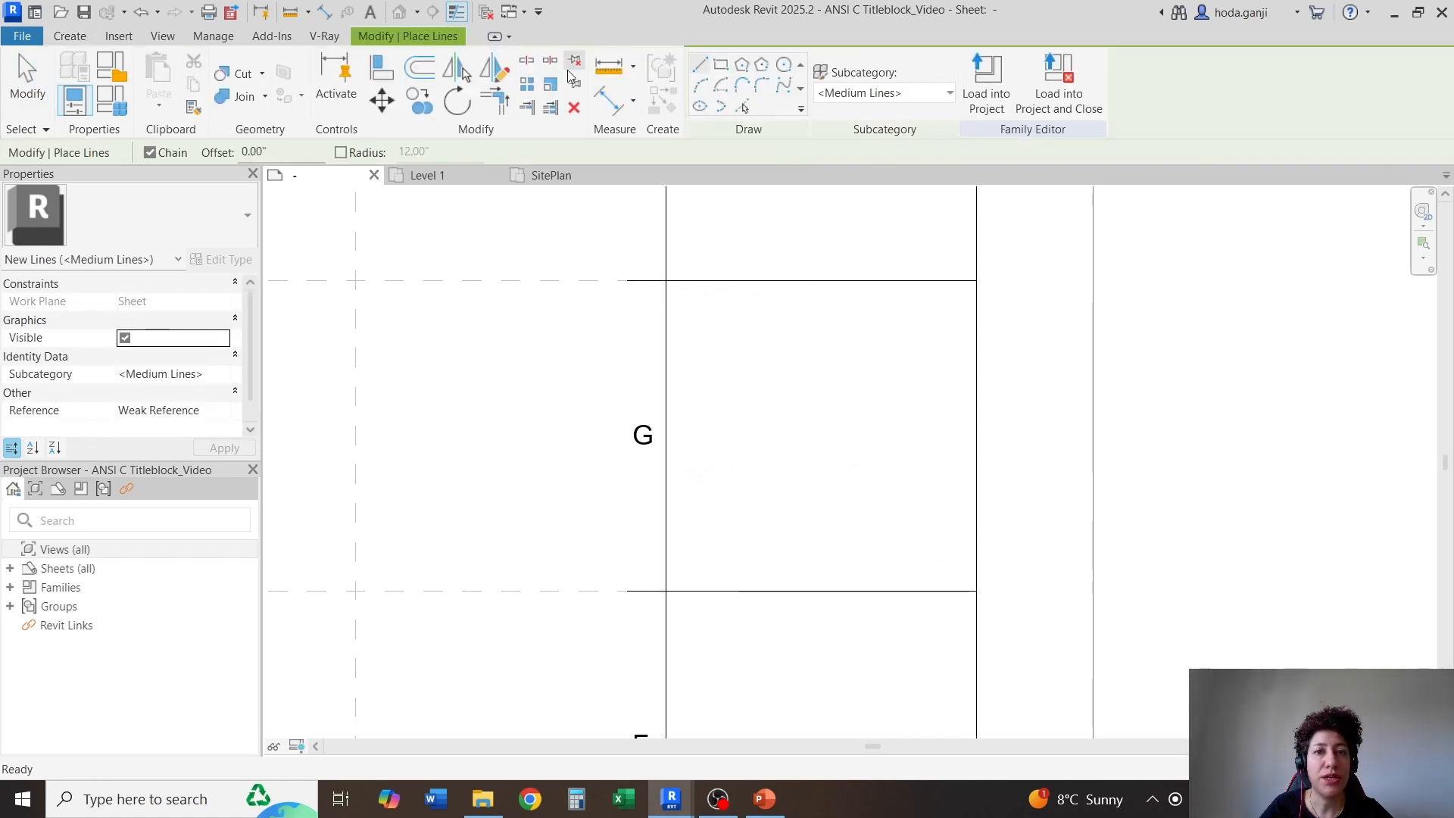
left_click(784, 65)
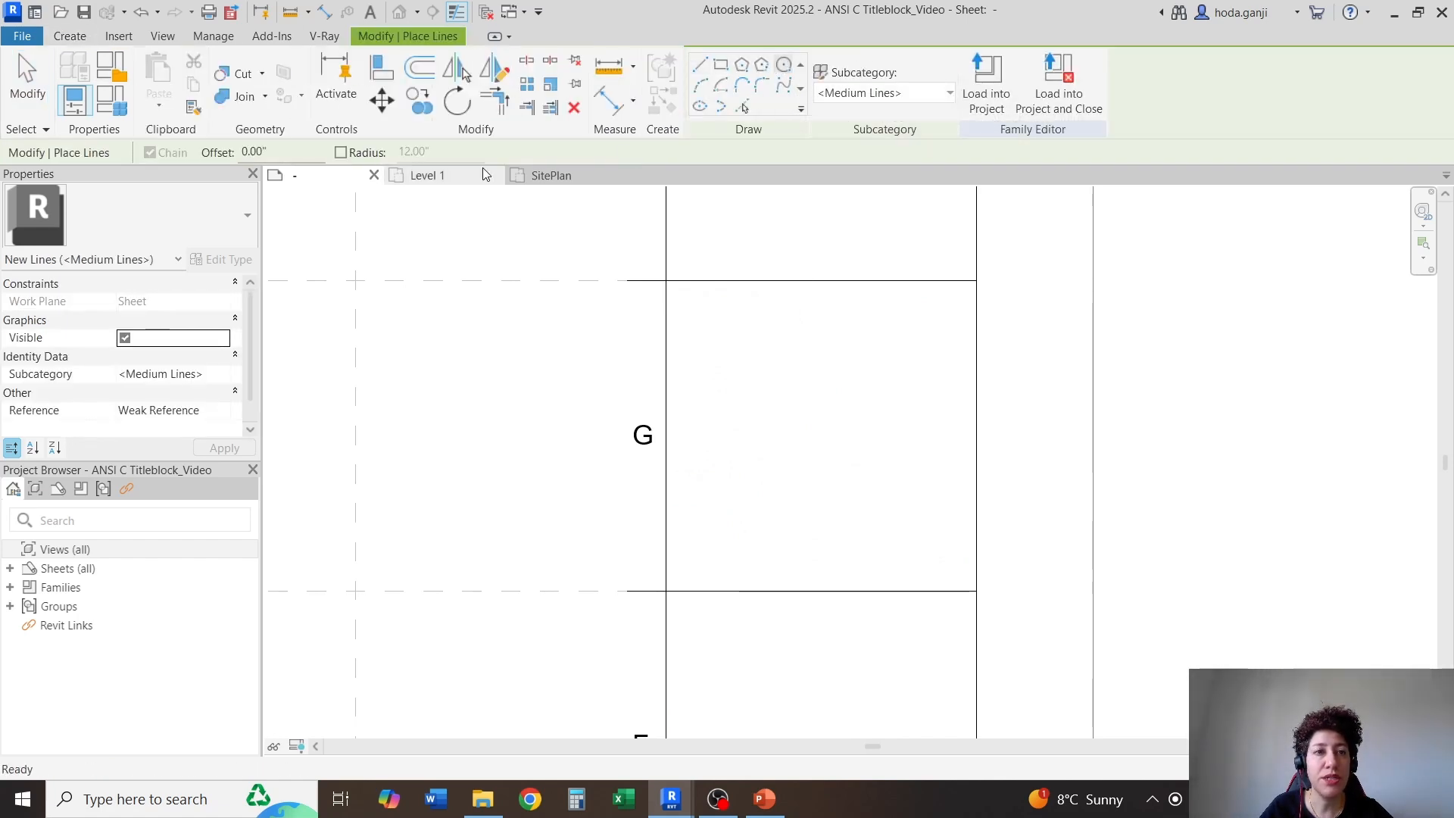
left_click(899, 100)
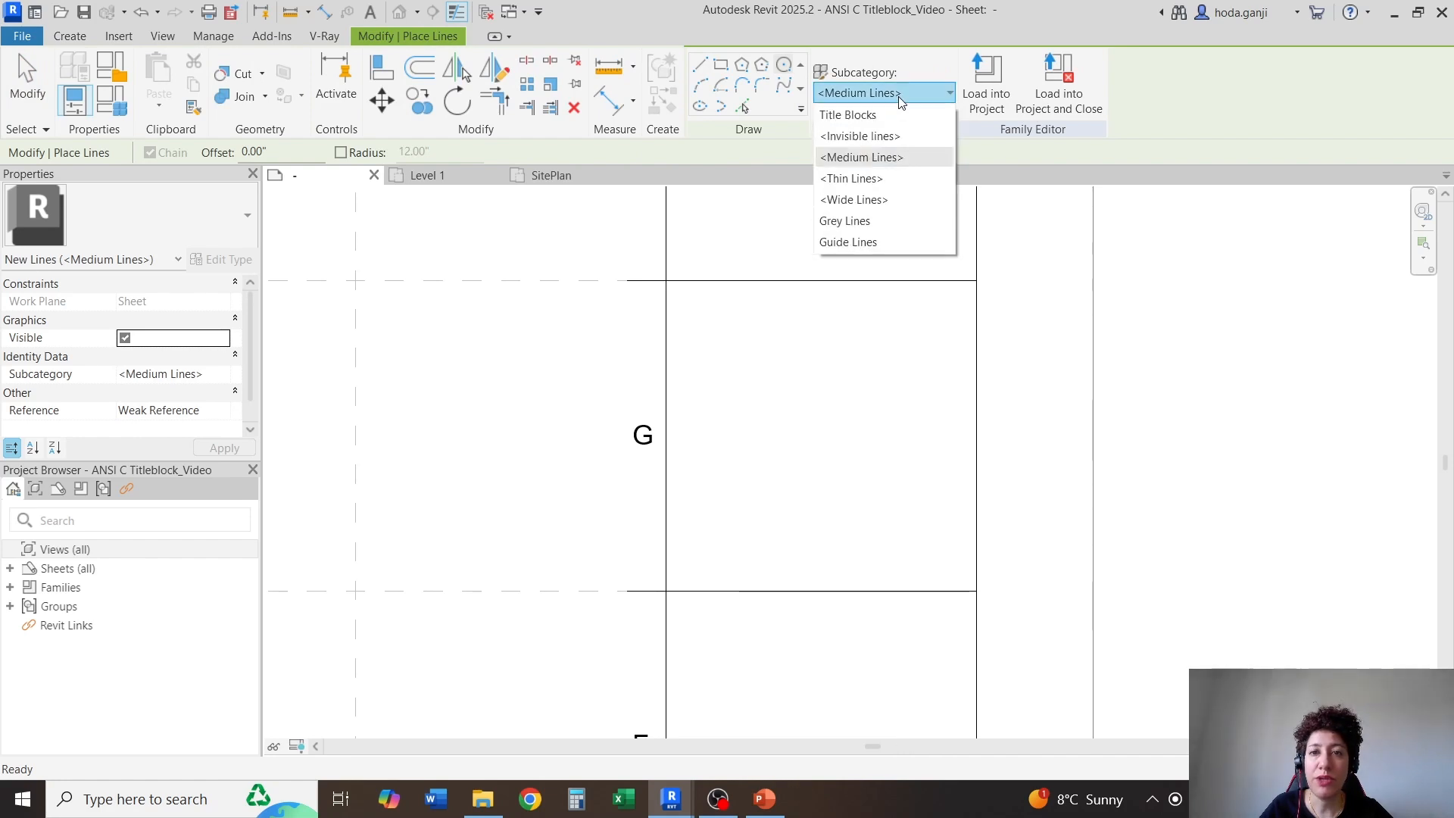
left_click(868, 222)
left_click(125, 338)
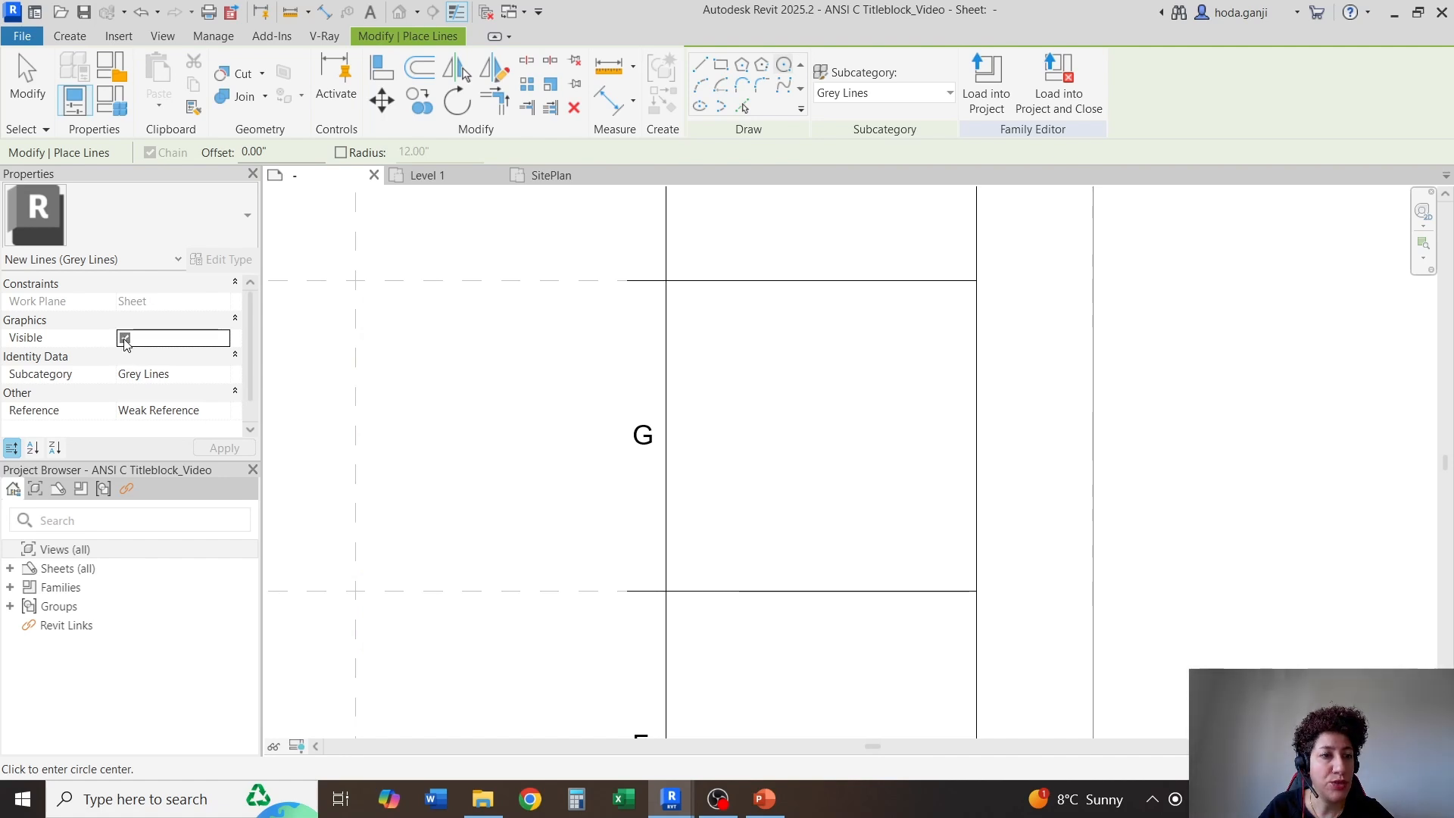
left_click(819, 434)
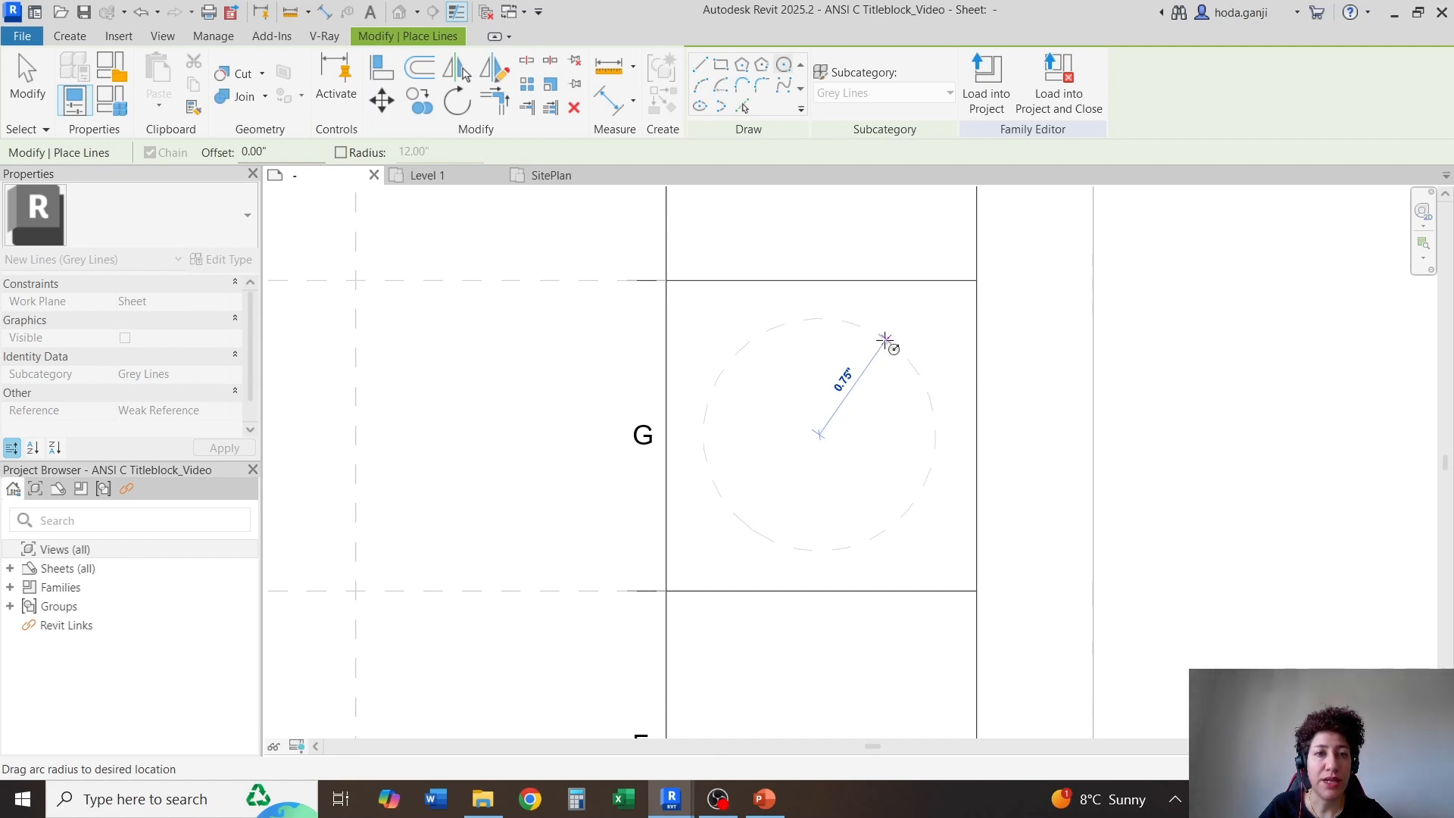
left_click(885, 341)
key("Escape")
key("Escape")
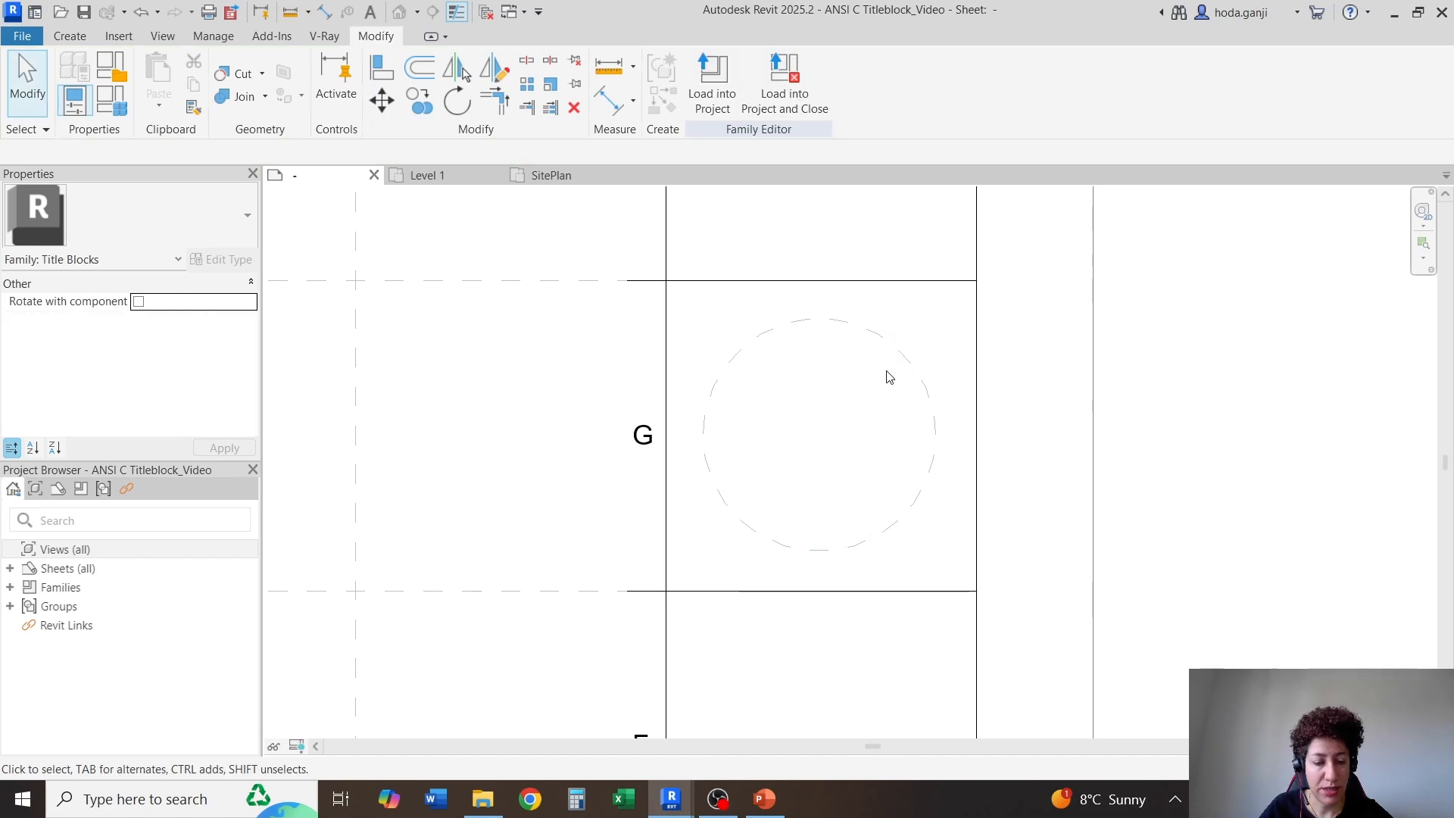
Add a diameter dimension to the dashed circle in the cell beside row G
key("d")
key("i")
left_click(850, 70)
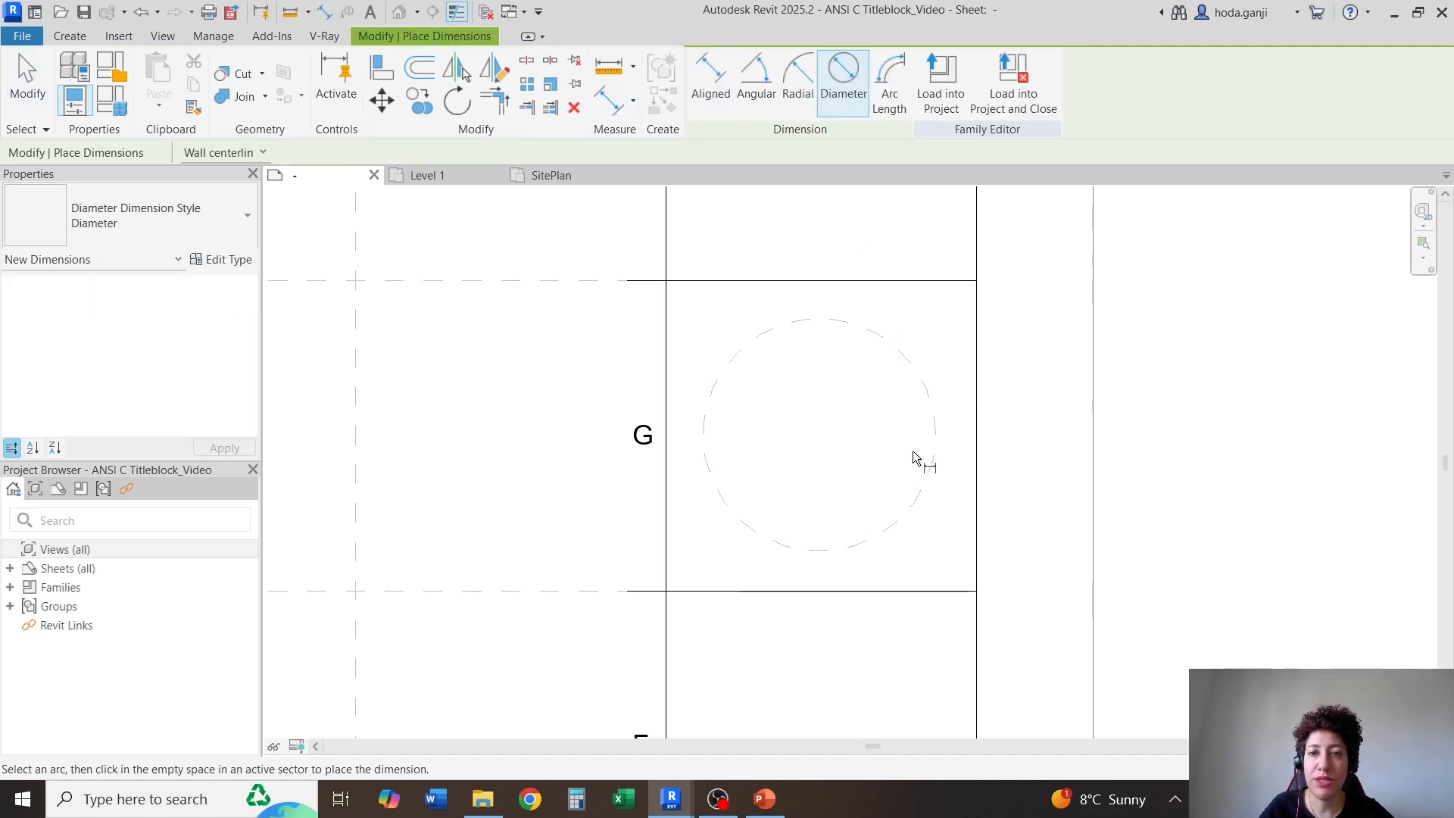
left_click(931, 401)
left_click(857, 416)
key("Escape")
key("Escape")
Set the circle's diameter to 1.75" through its diameter dimension
left_click(880, 337)
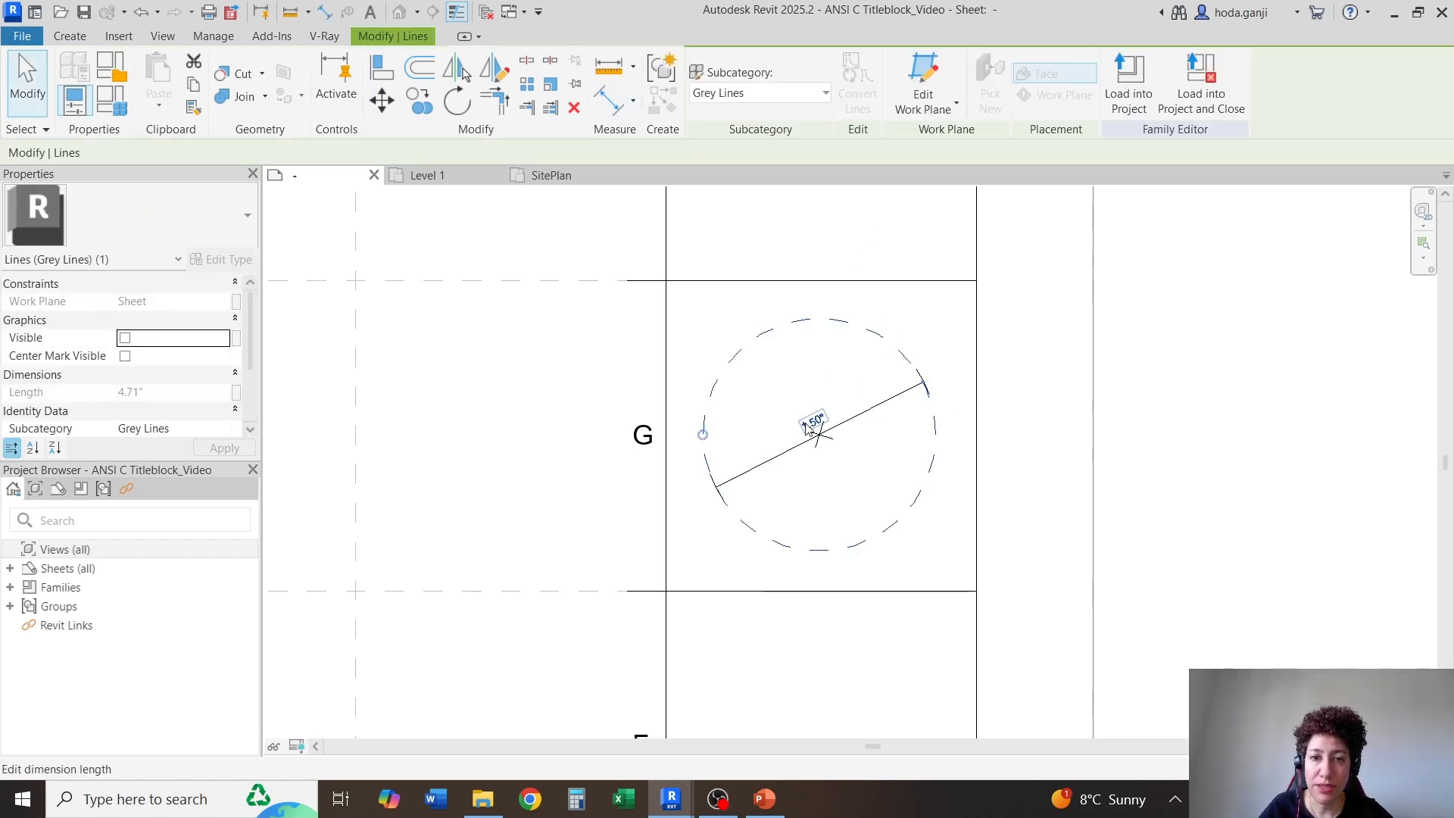
left_click(810, 423)
type("1.")
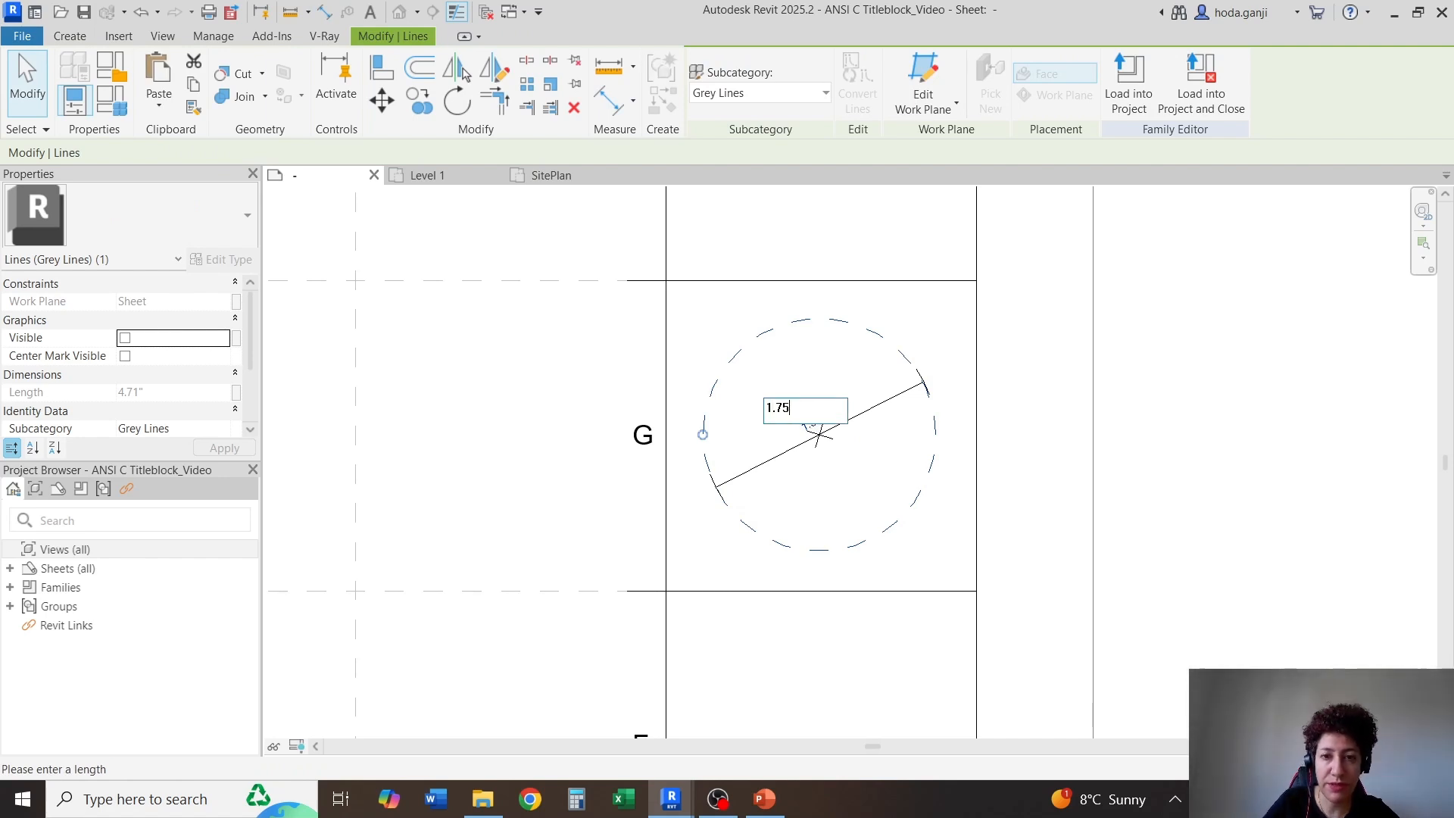
type("75")
key("Return")
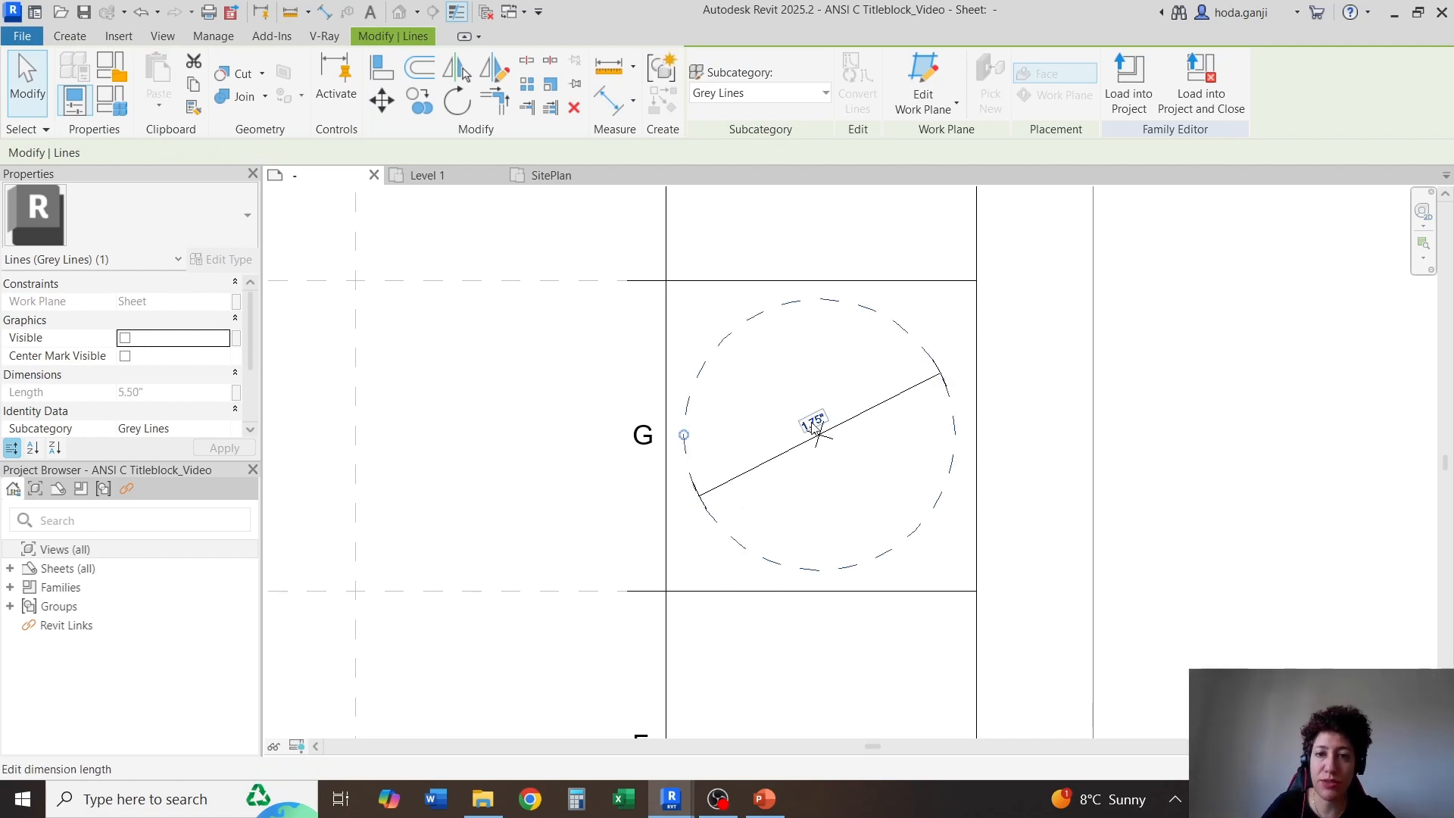
left_click(1169, 438)
Delete the circle's diameter dimension and select the circle
left_click(871, 416)
key("Delete")
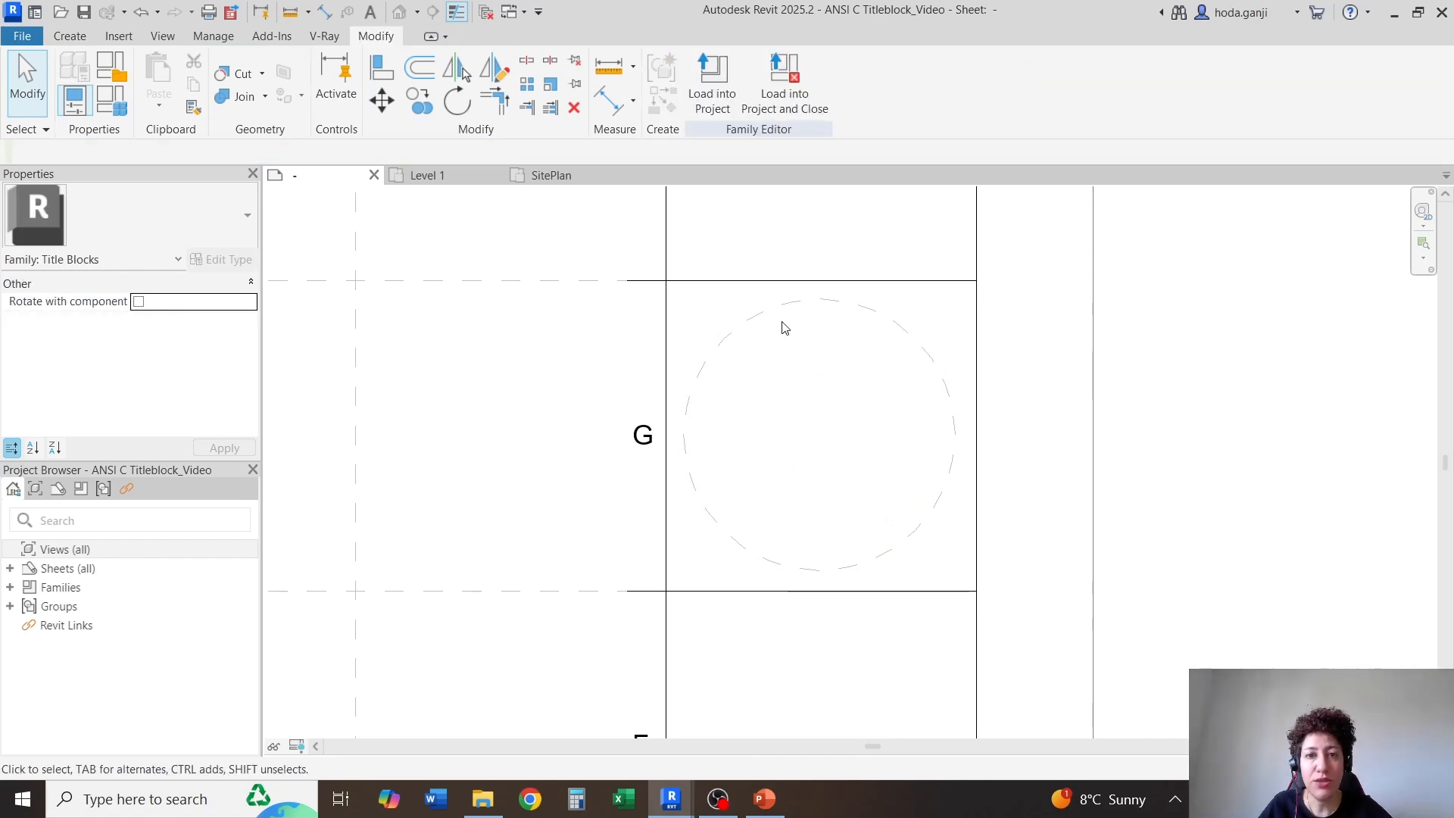
left_click(759, 313)
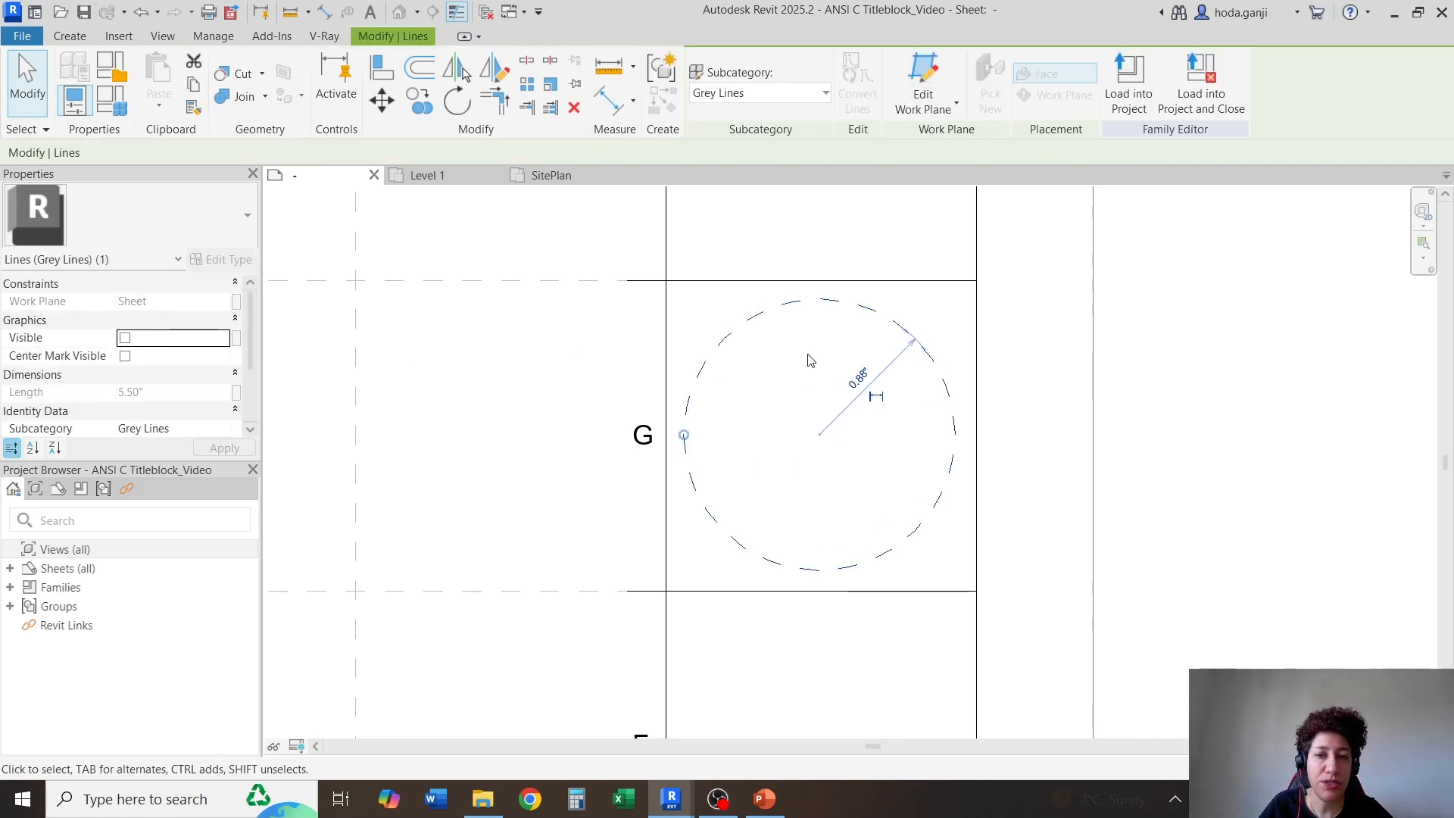
scroll(855, 398, "up", 2)
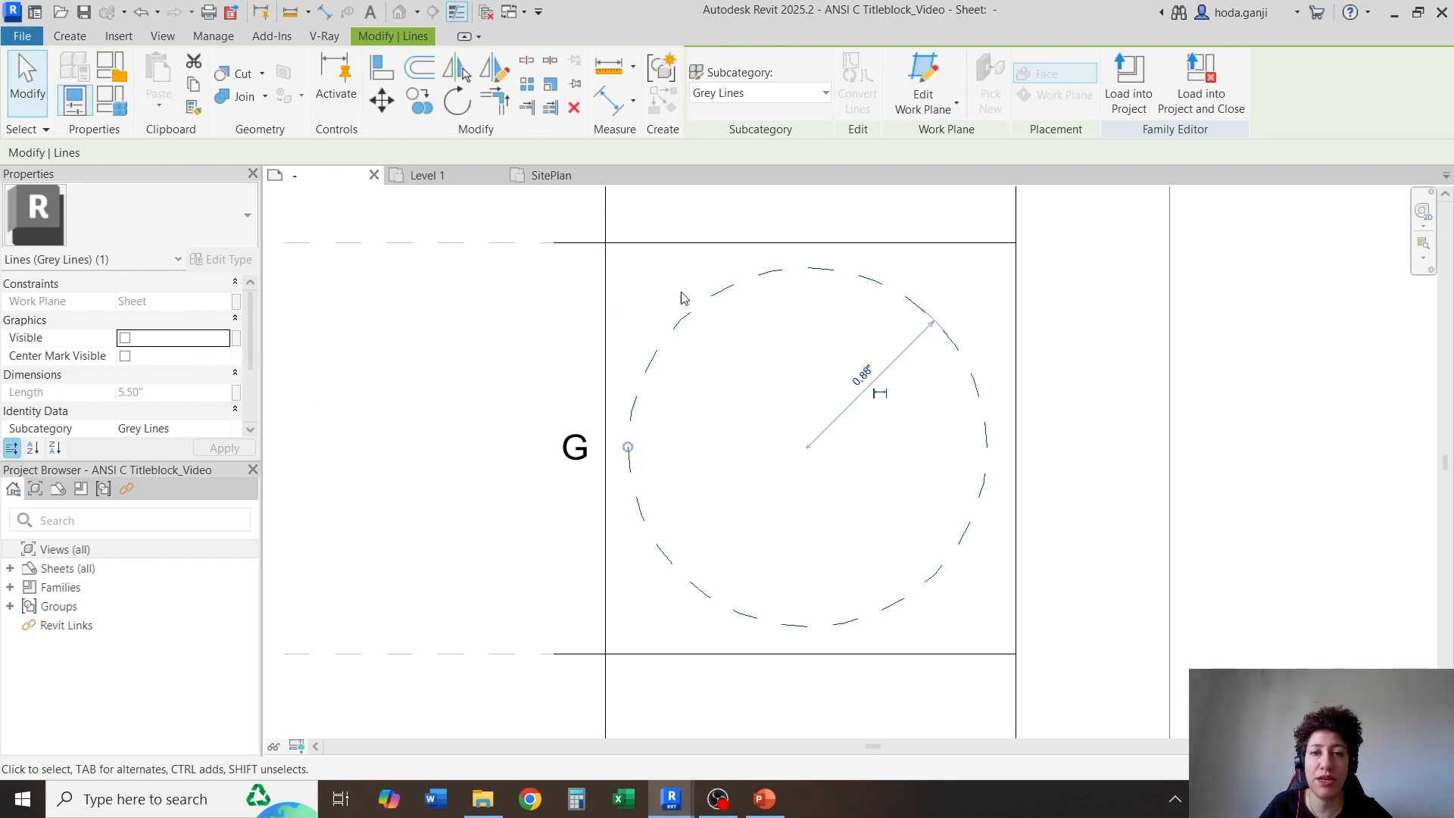
left_click(381, 100)
left_click(635, 452)
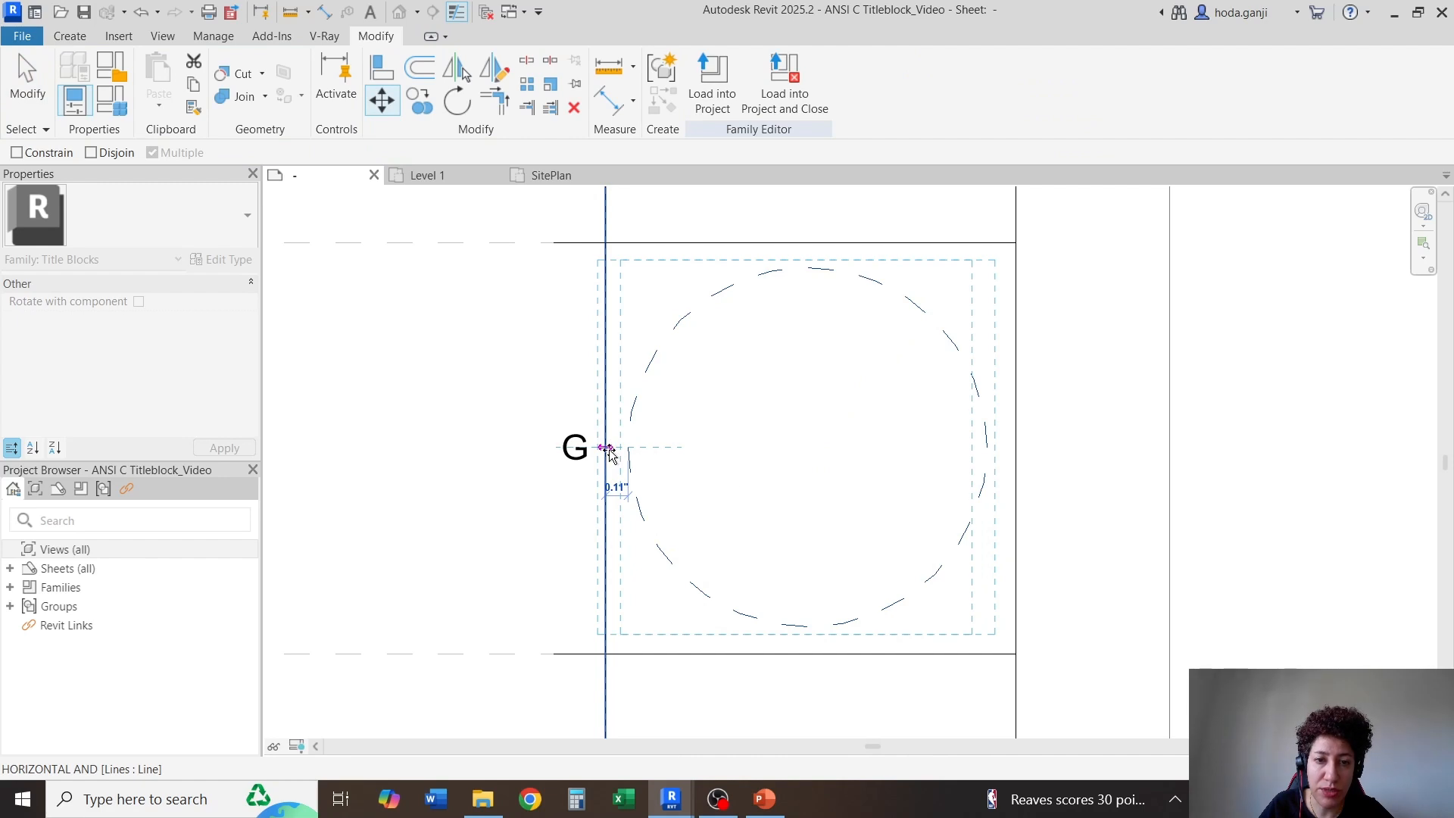
left_click(606, 449)
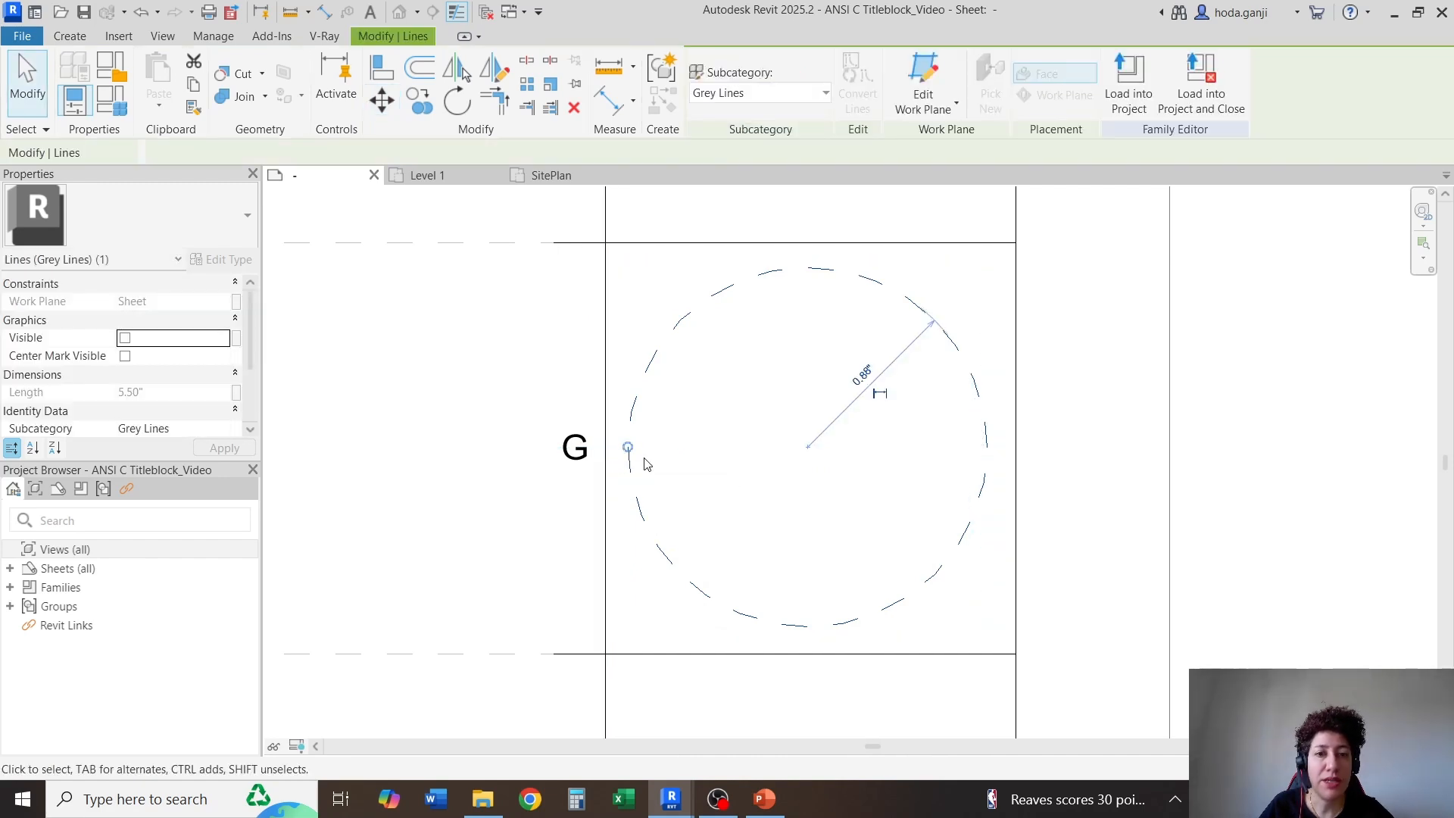
key("Escape")
Draw two <Thin Lines> guides in the row G cell: 1.00" up its left border from the bottom corner, and a 2.00" horizontal centreline
left_click(70, 35)
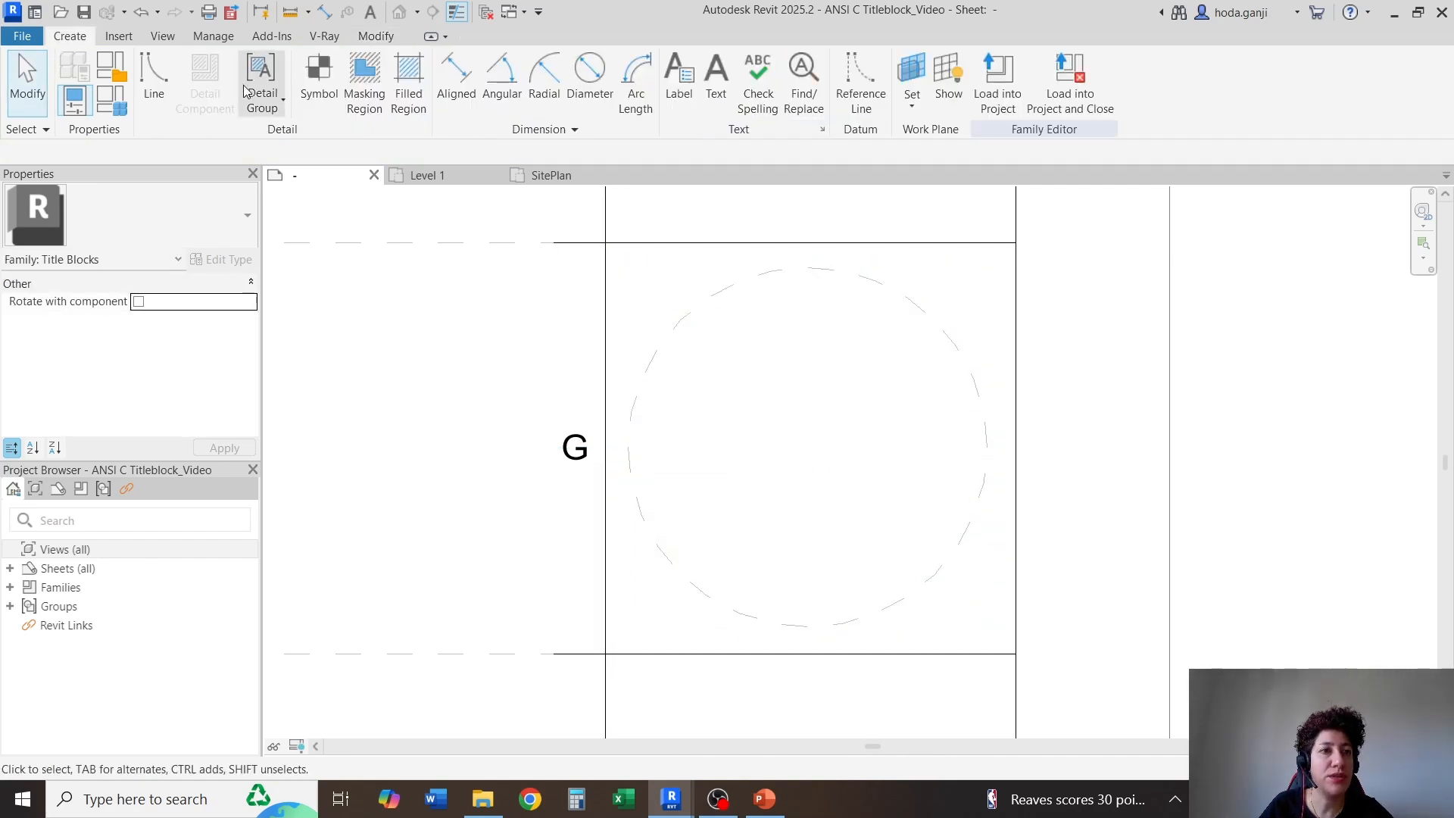
left_click(170, 74)
left_click(883, 91)
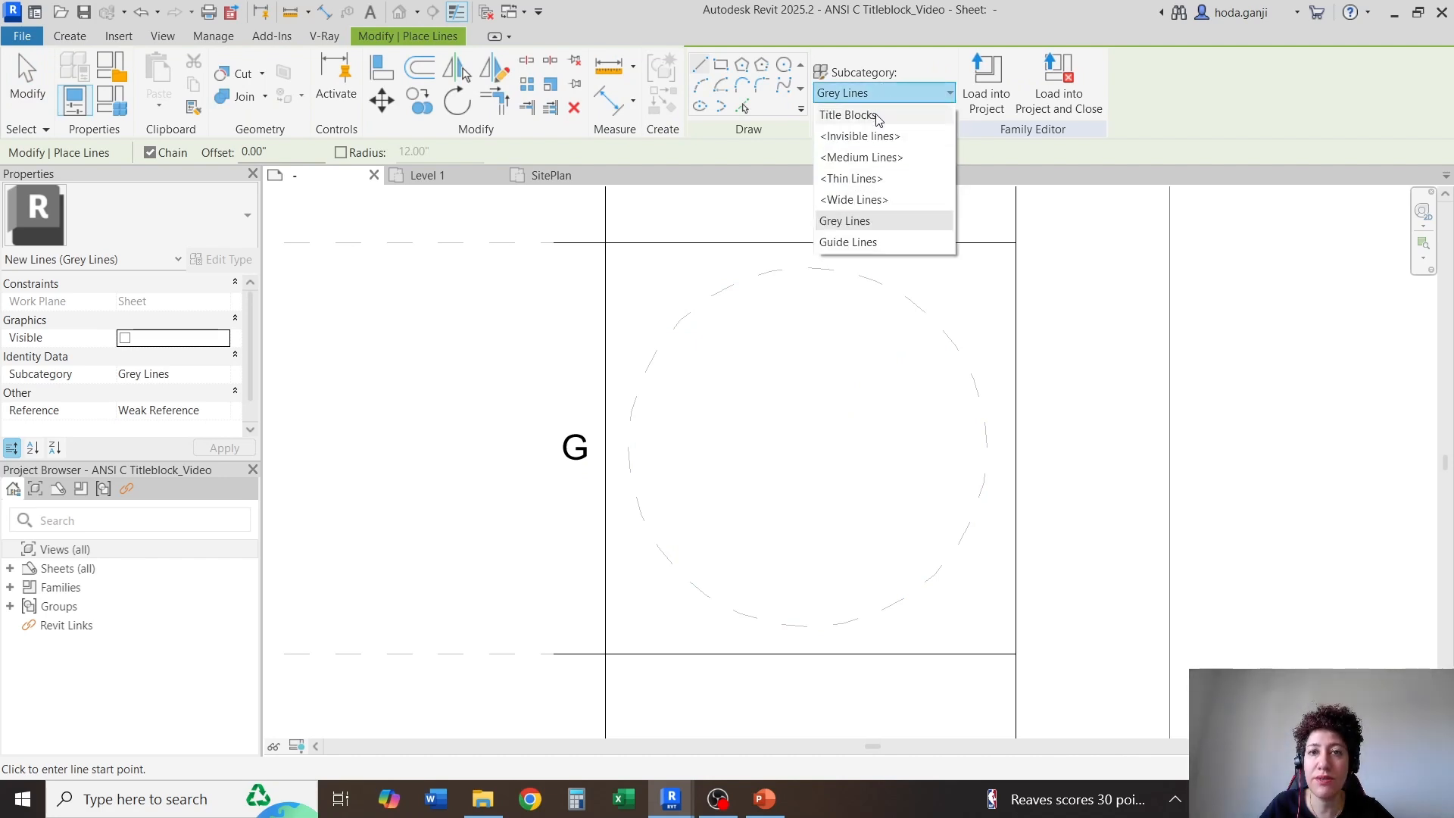
left_click(867, 189)
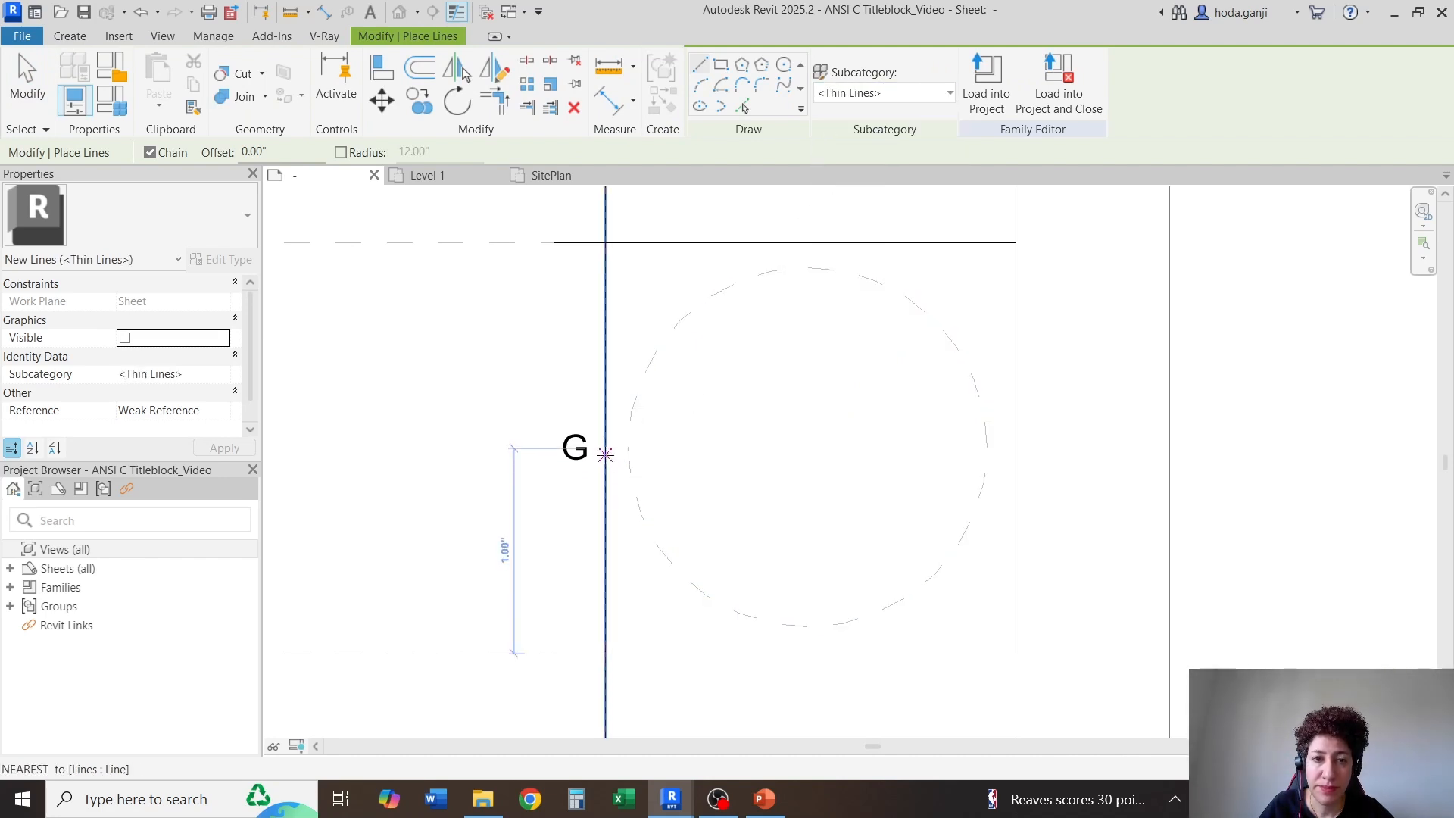
left_click(605, 653)
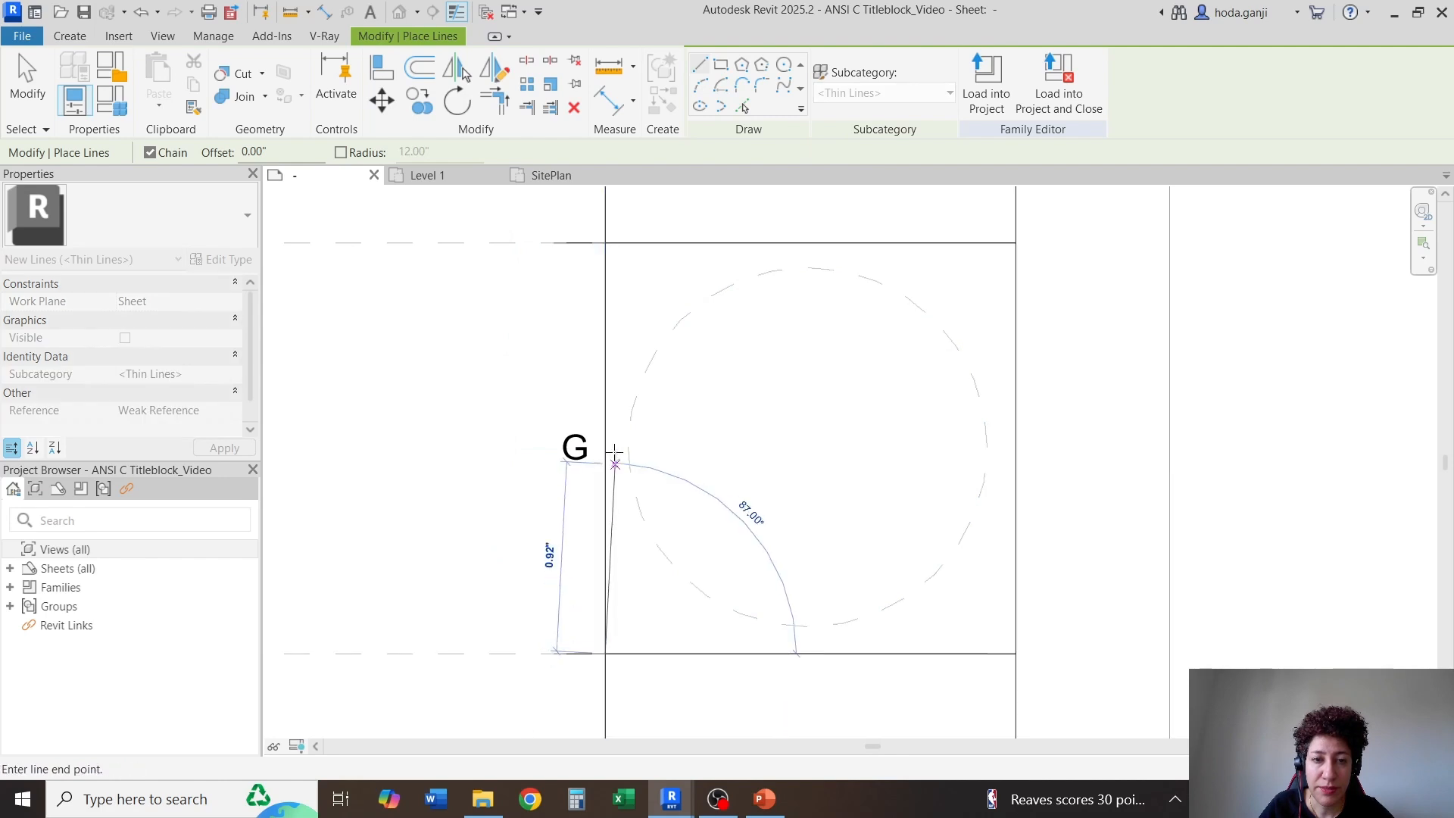
left_click(606, 447)
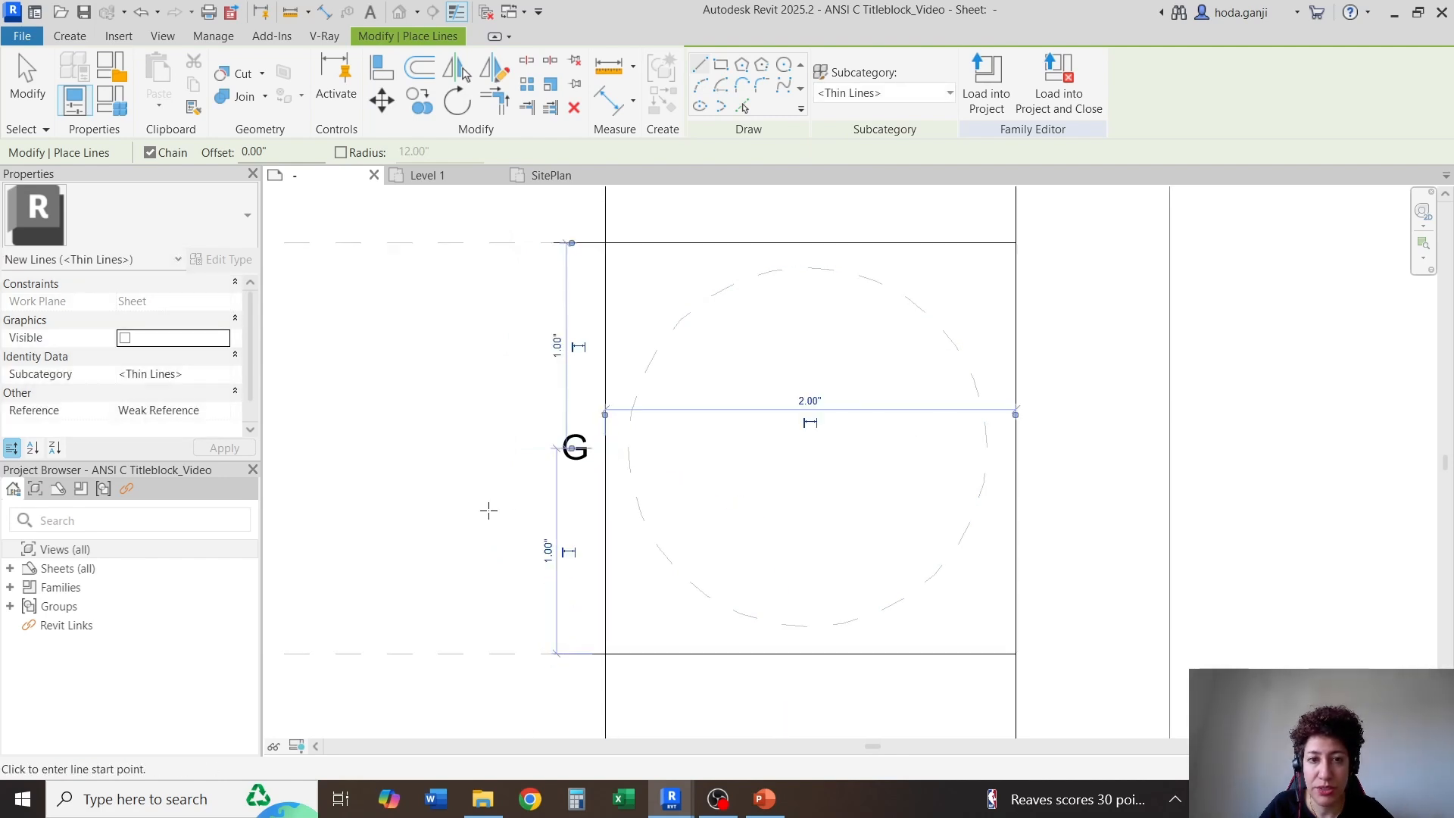
left_click(605, 448)
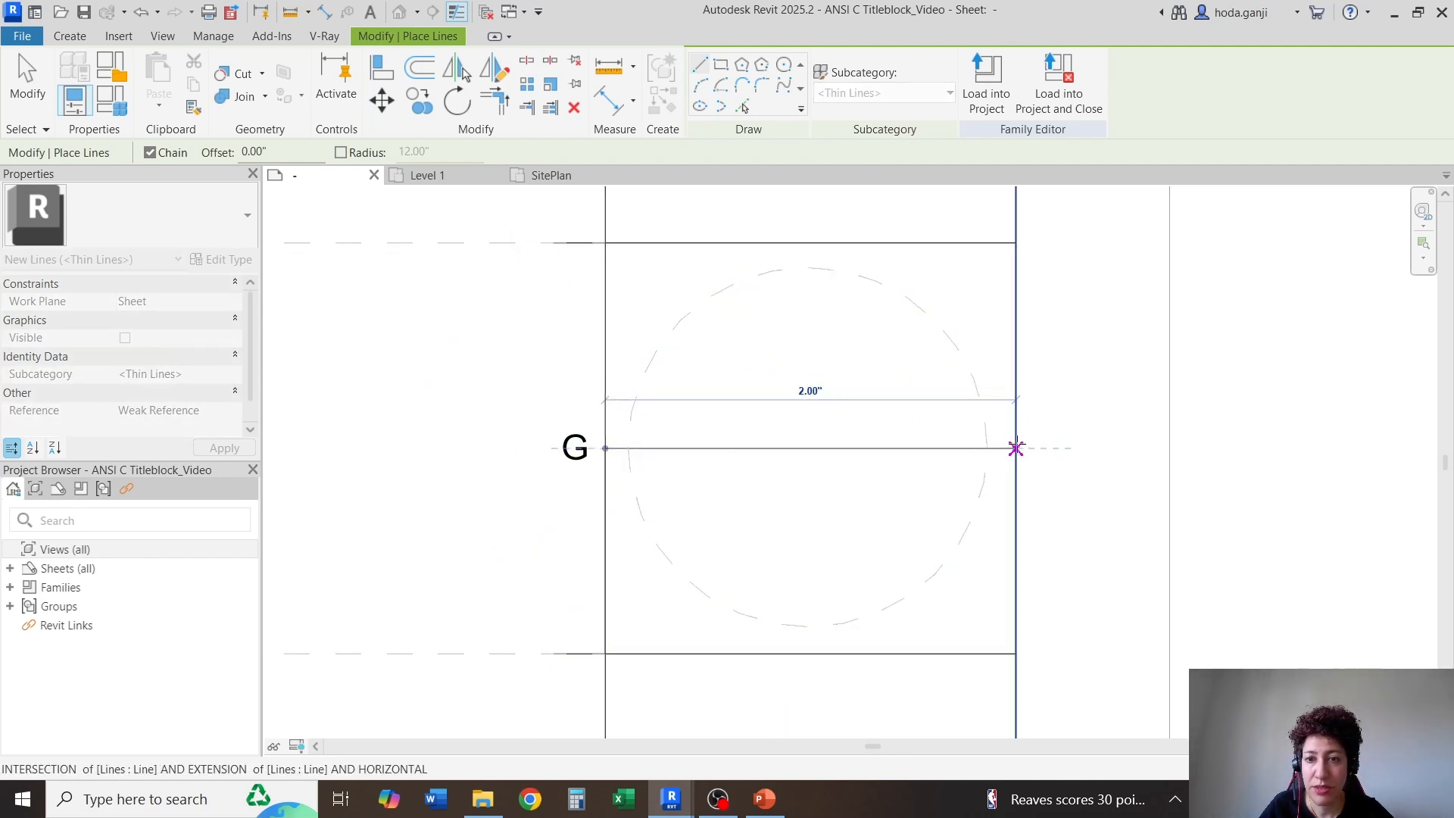
left_click(1017, 448)
key("Escape")
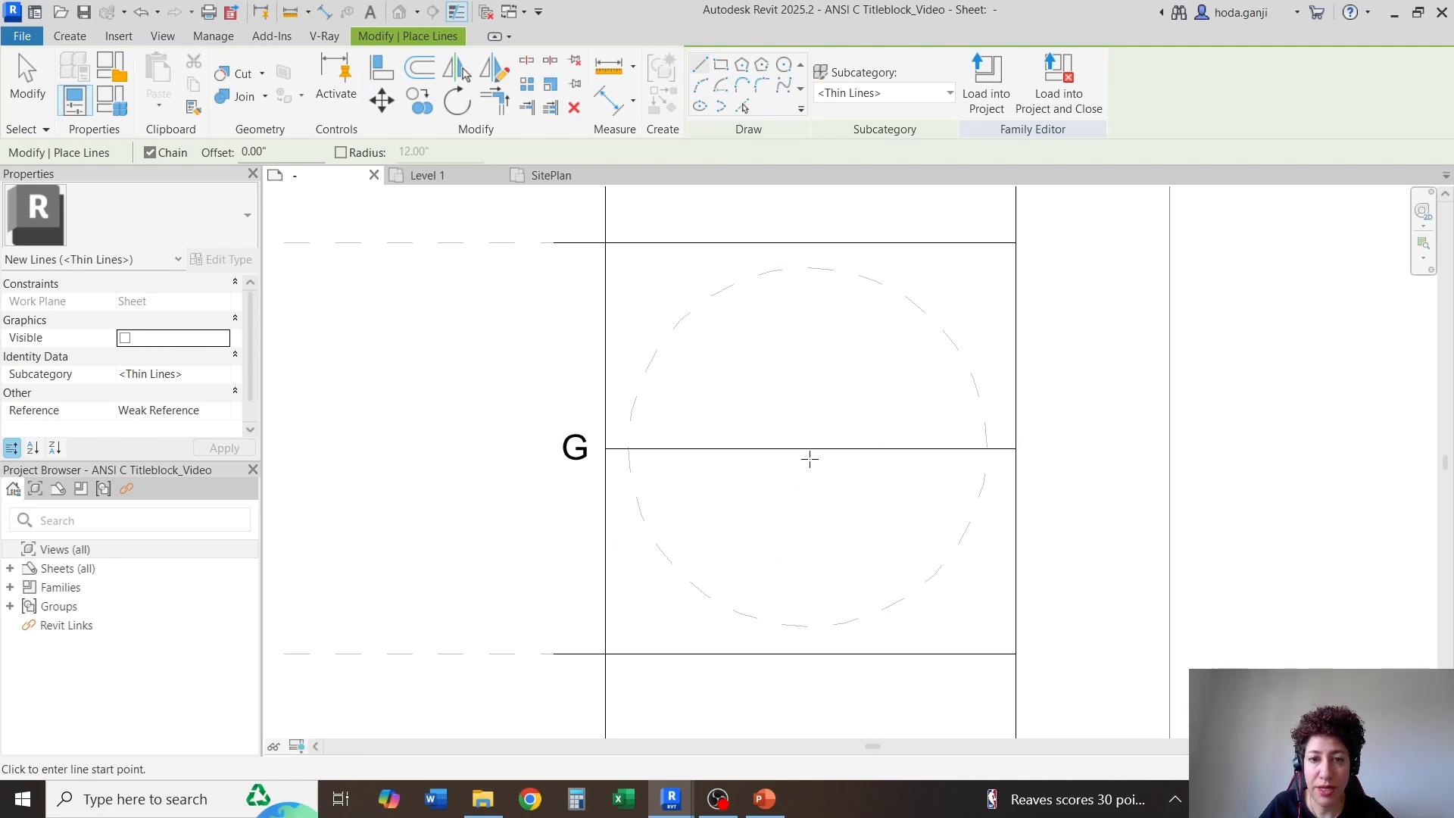
Draw a vertical thin line through the midpoint of the horizontal centreline, spanning the full height of the row G cell
left_click(810, 448)
left_click(810, 242)
key("Escape")
key("Escape")
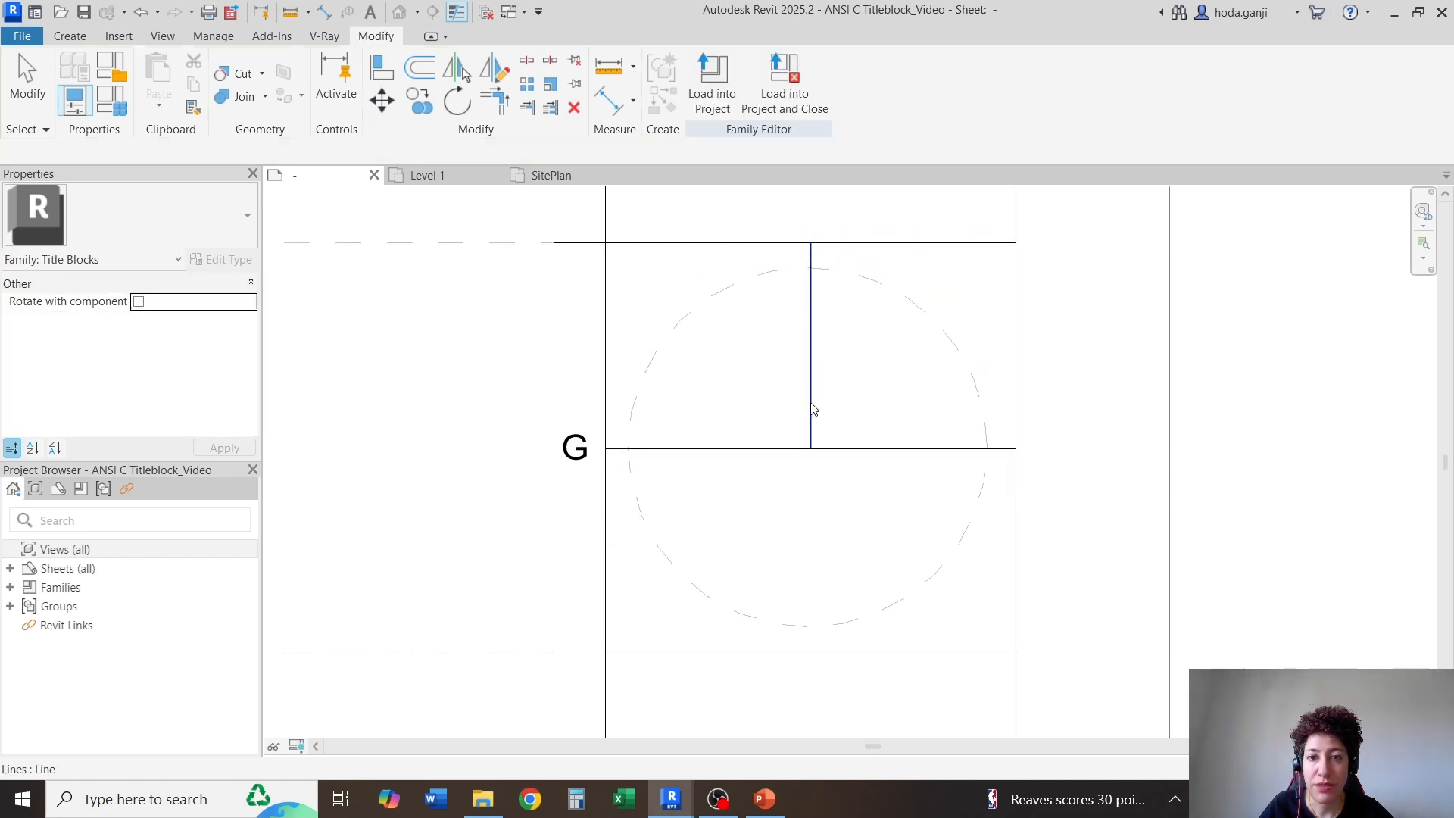
left_click(812, 409)
left_click_drag(810, 451, 811, 653)
Move the dashed circle by its left quadrant point onto the left end of the cell's horizontal centreline
left_click(637, 568)
left_click(604, 573)
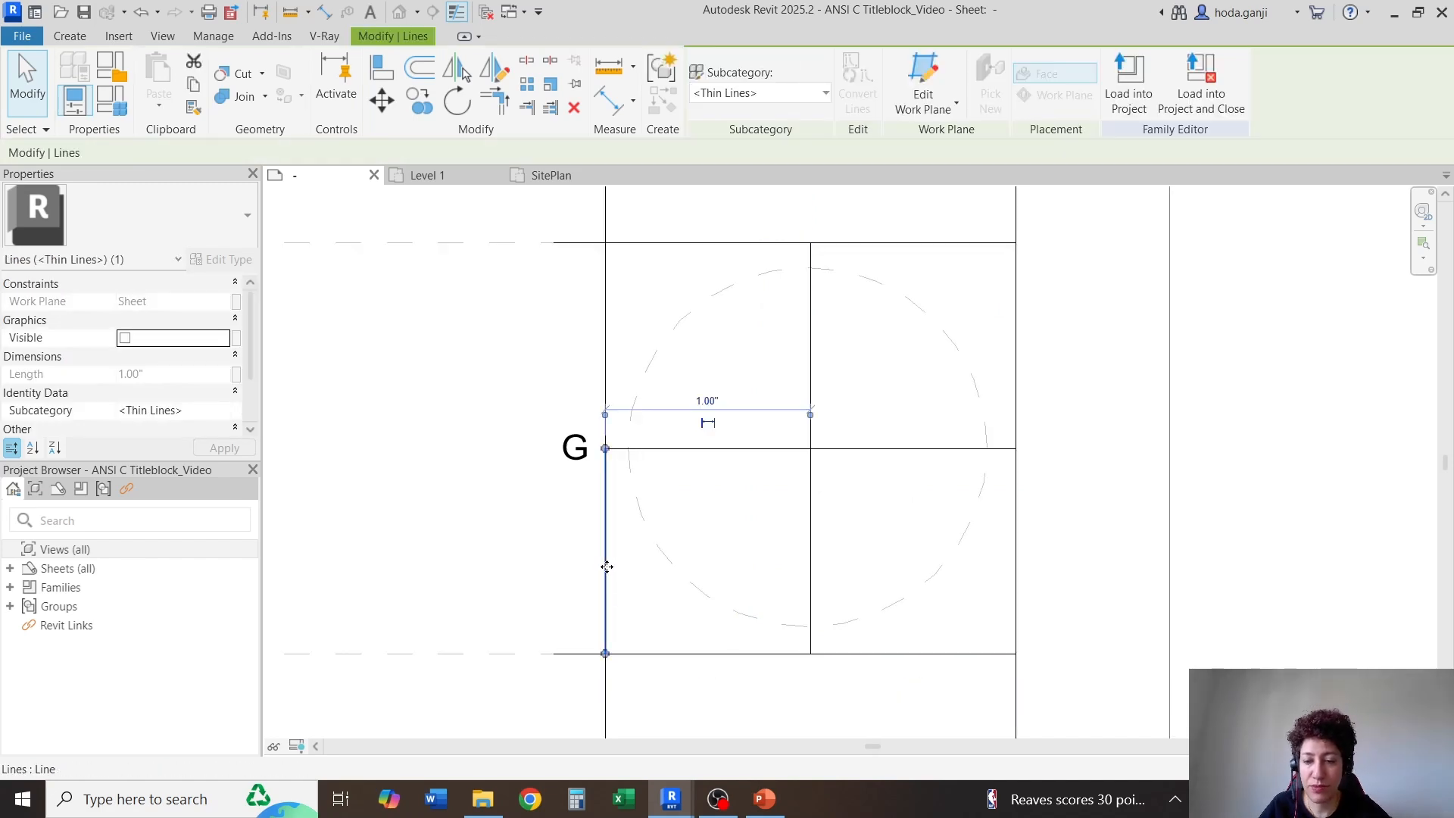
left_click(638, 555)
left_click(654, 542)
left_click_drag(654, 541, 666, 501)
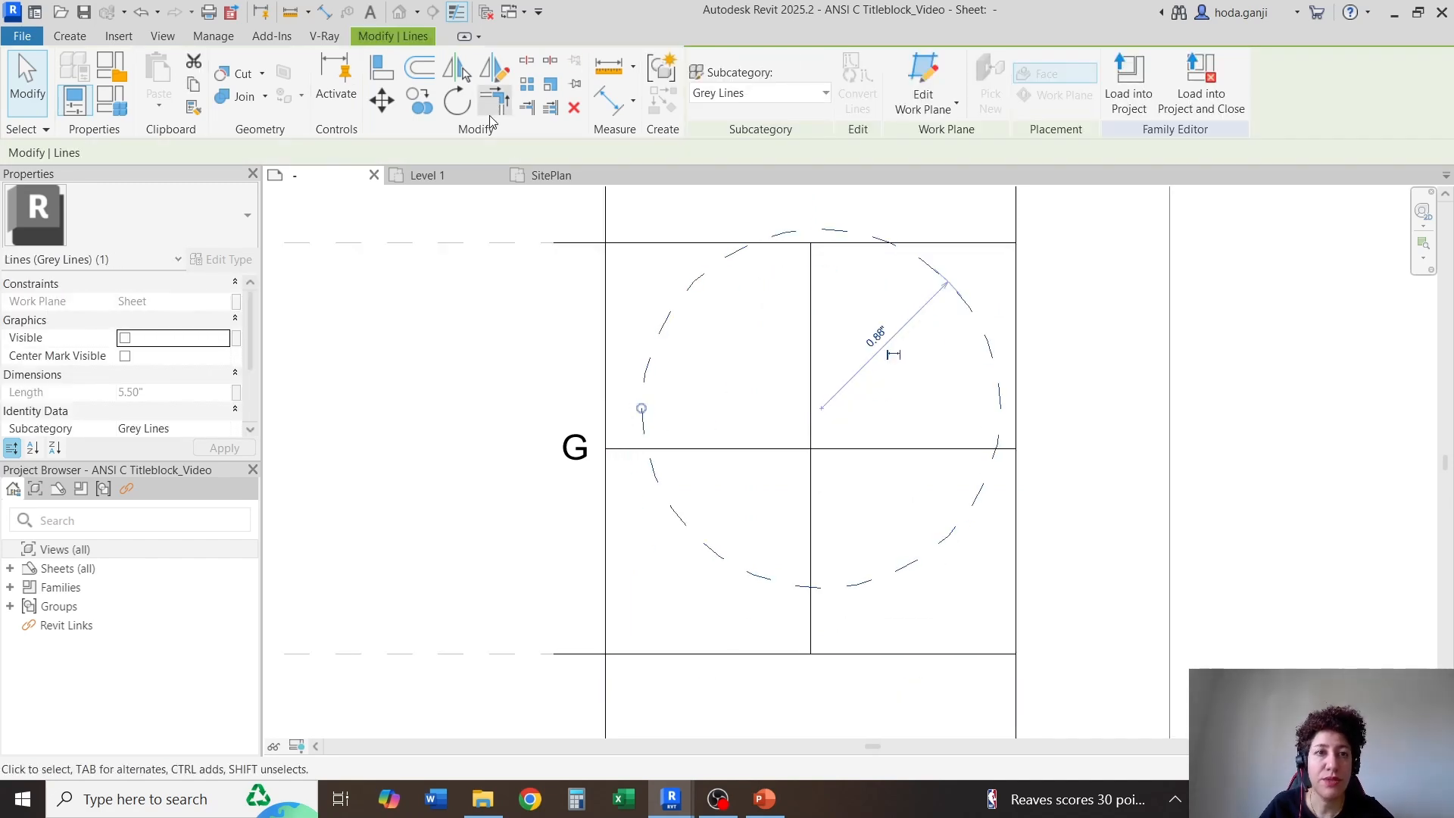
left_click(382, 100)
left_click(641, 409)
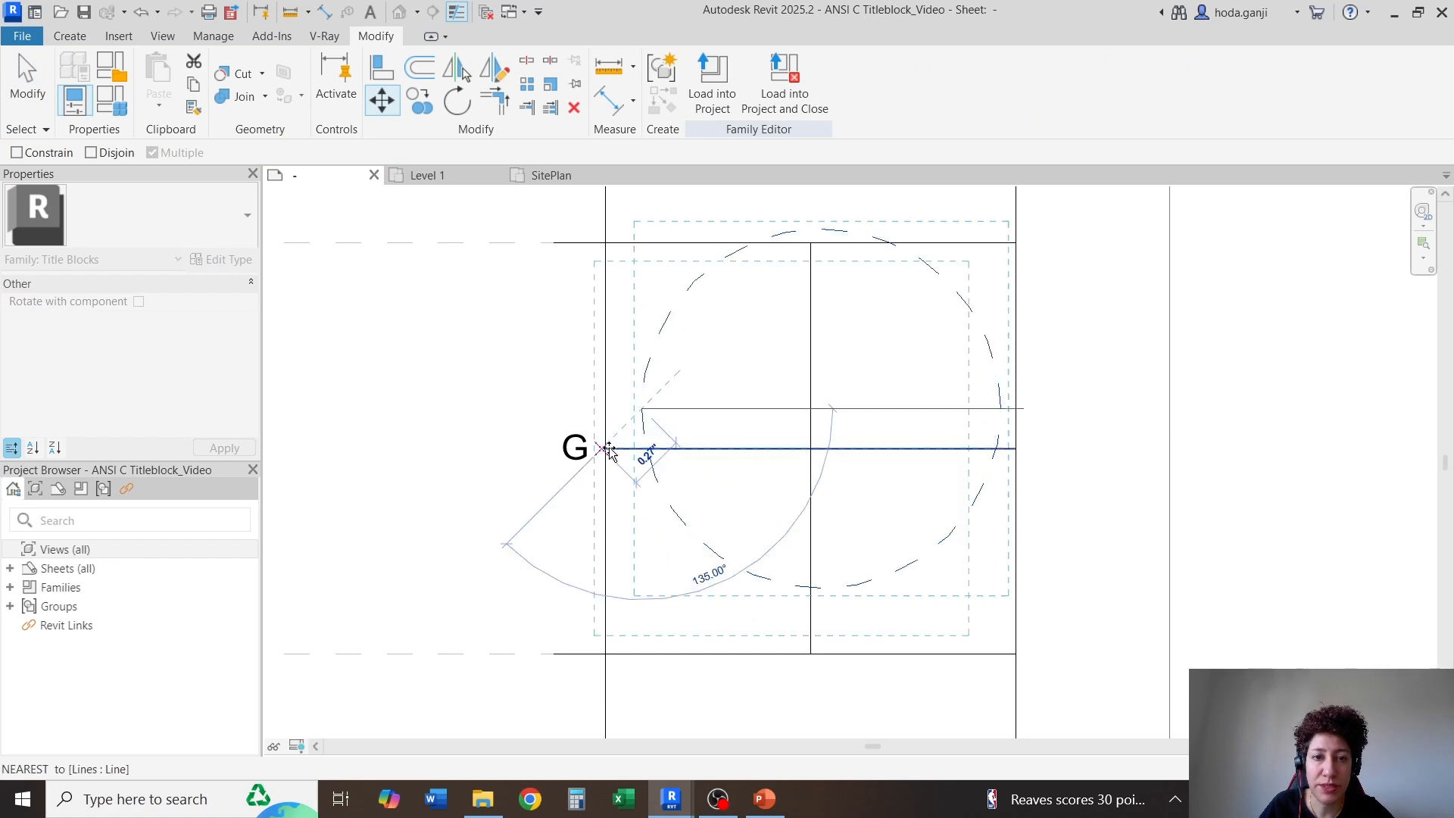
left_click(606, 453)
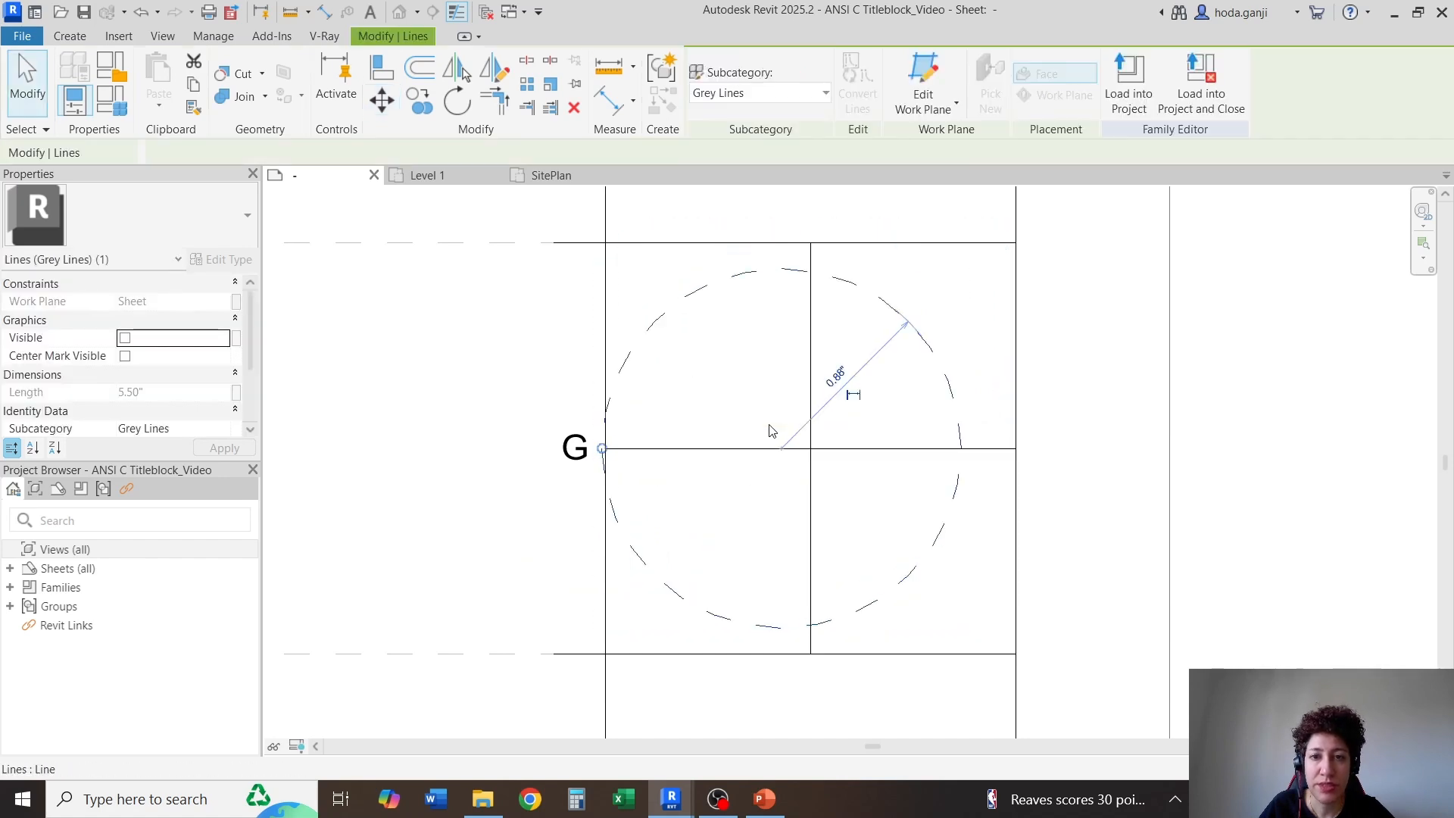
Move the dashed circle horizontally by its top point onto the cell's vertical centreline
left_click(382, 100)
left_click(781, 270)
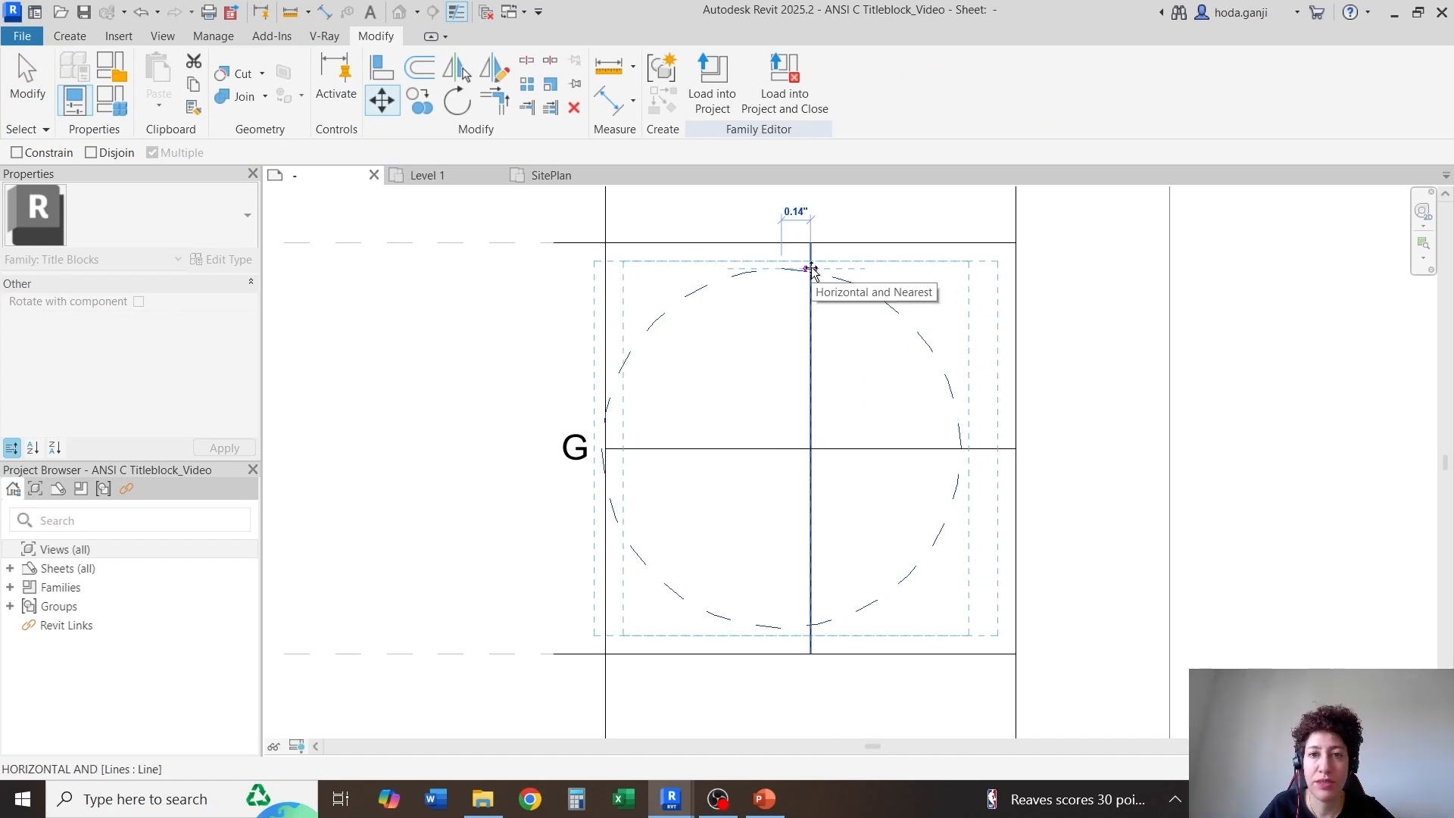
scroll(811, 270, "up", 4)
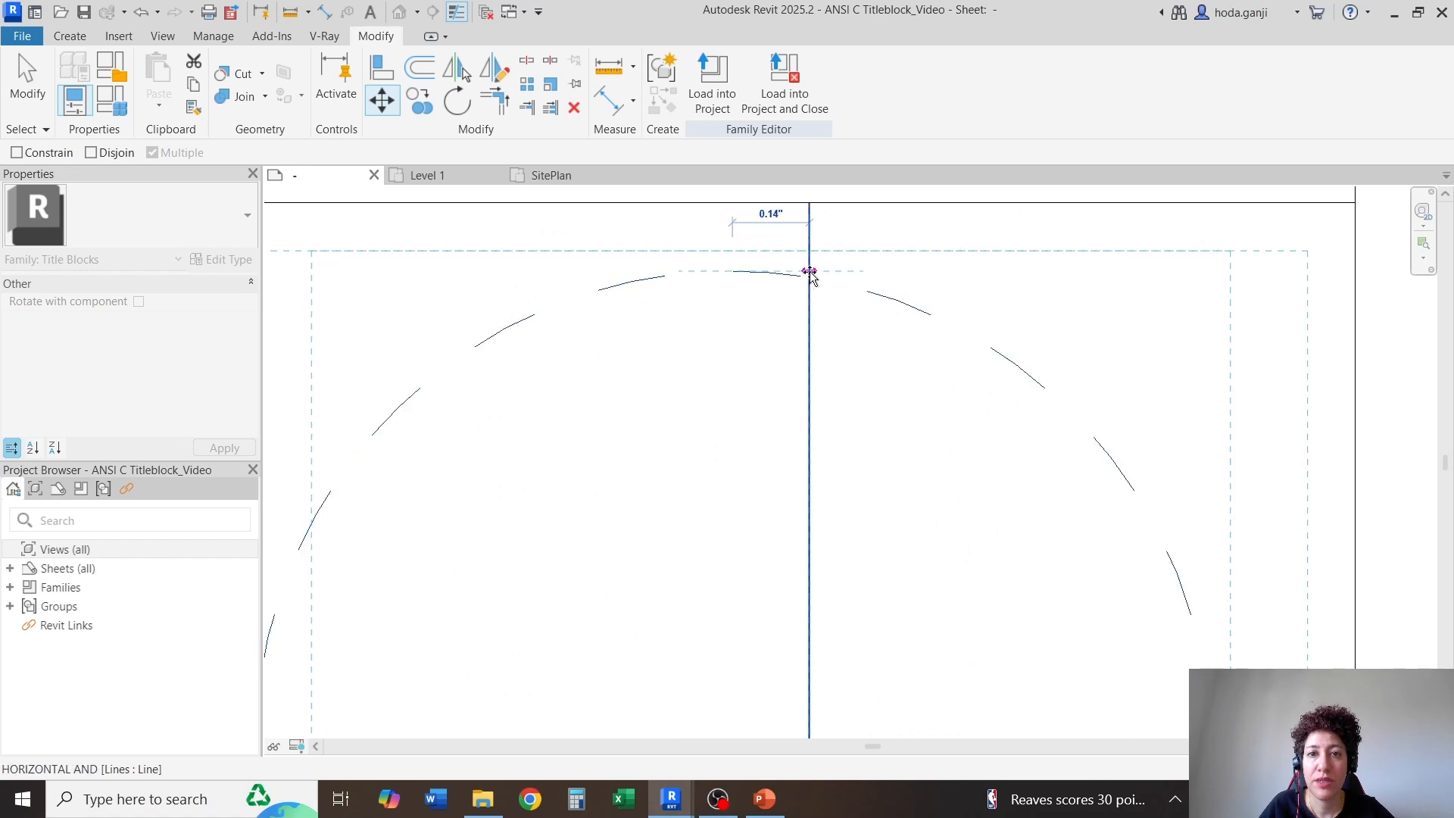
left_click(809, 271)
scroll(785, 259, "down", 5)
key("Escape")
Delete the vertical and horizontal construction lines crossing the dashed circle
left_click(791, 287)
key("Delete")
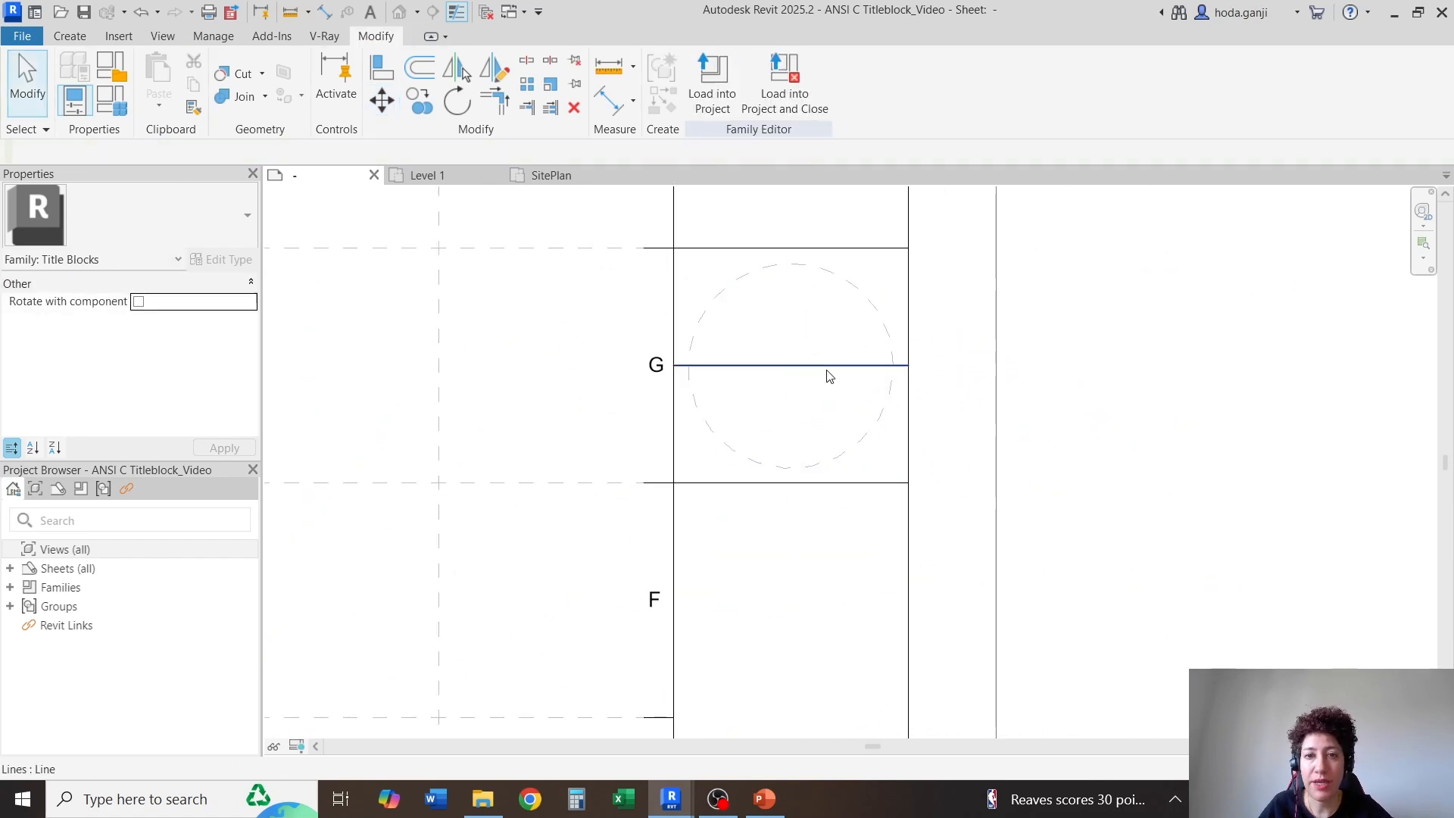
left_click(824, 369)
key("Delete")
left_click(721, 289)
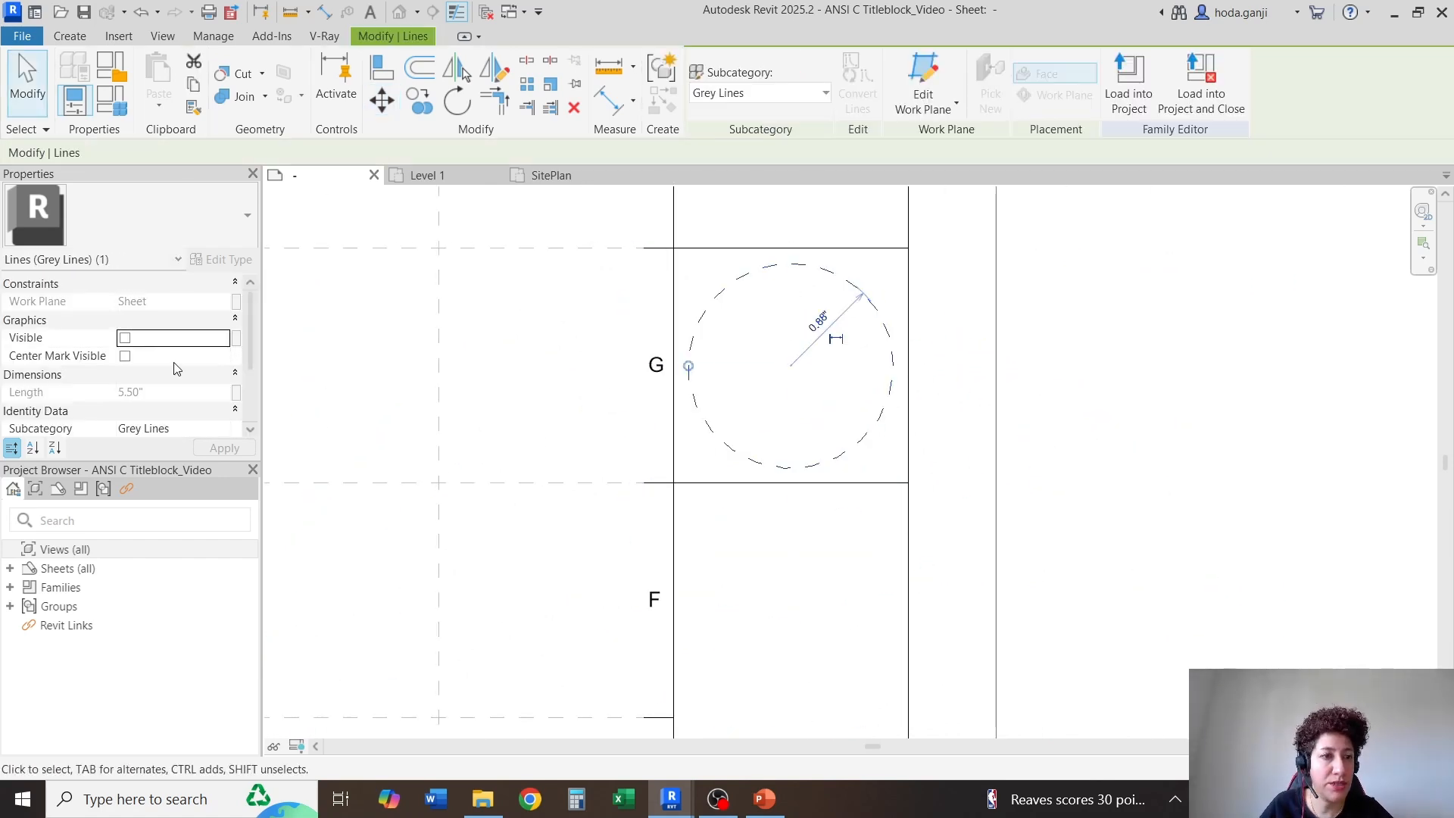
left_click(1126, 373)
scroll(1126, 373, "down", 2)
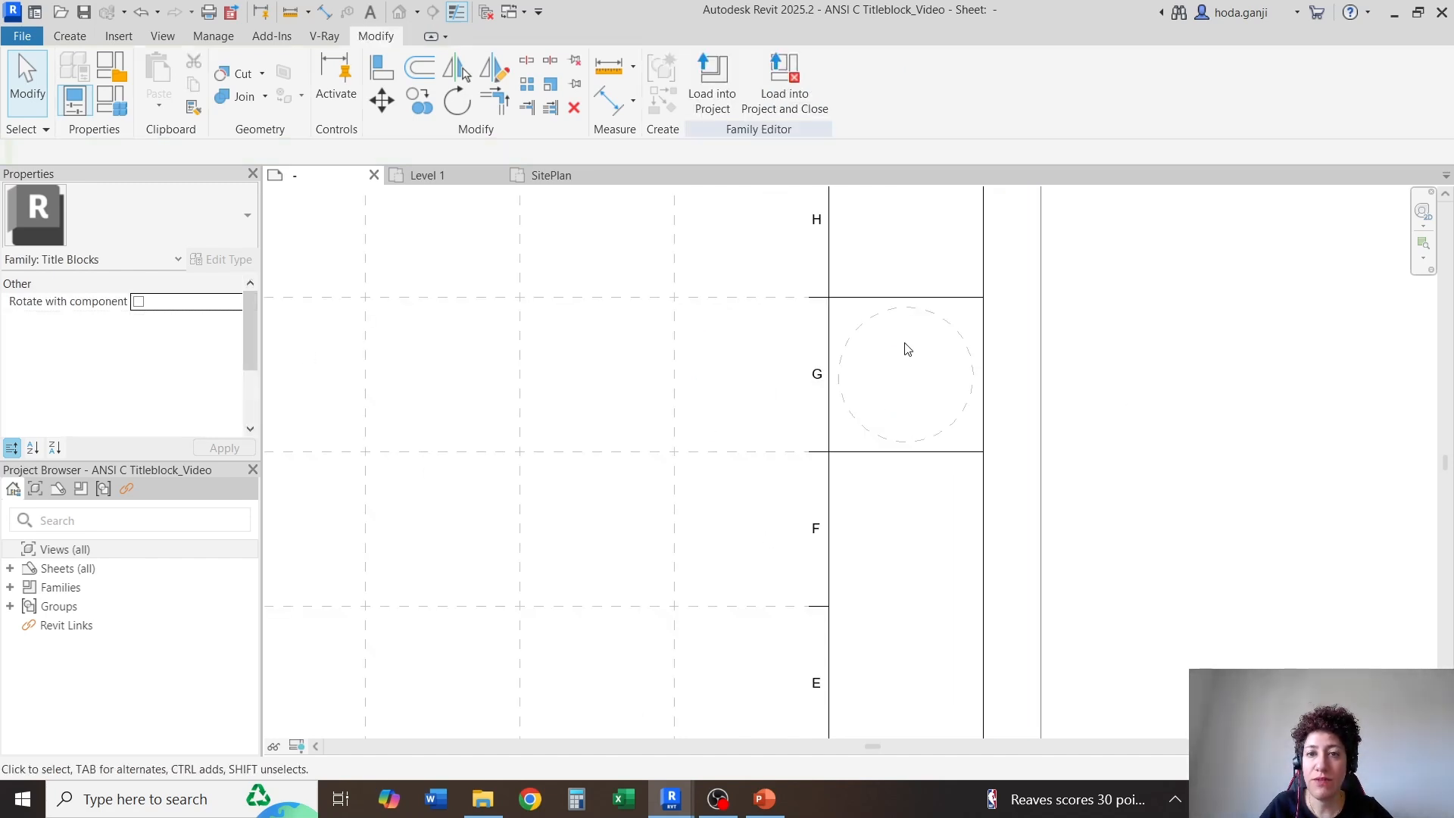
left_click(869, 324)
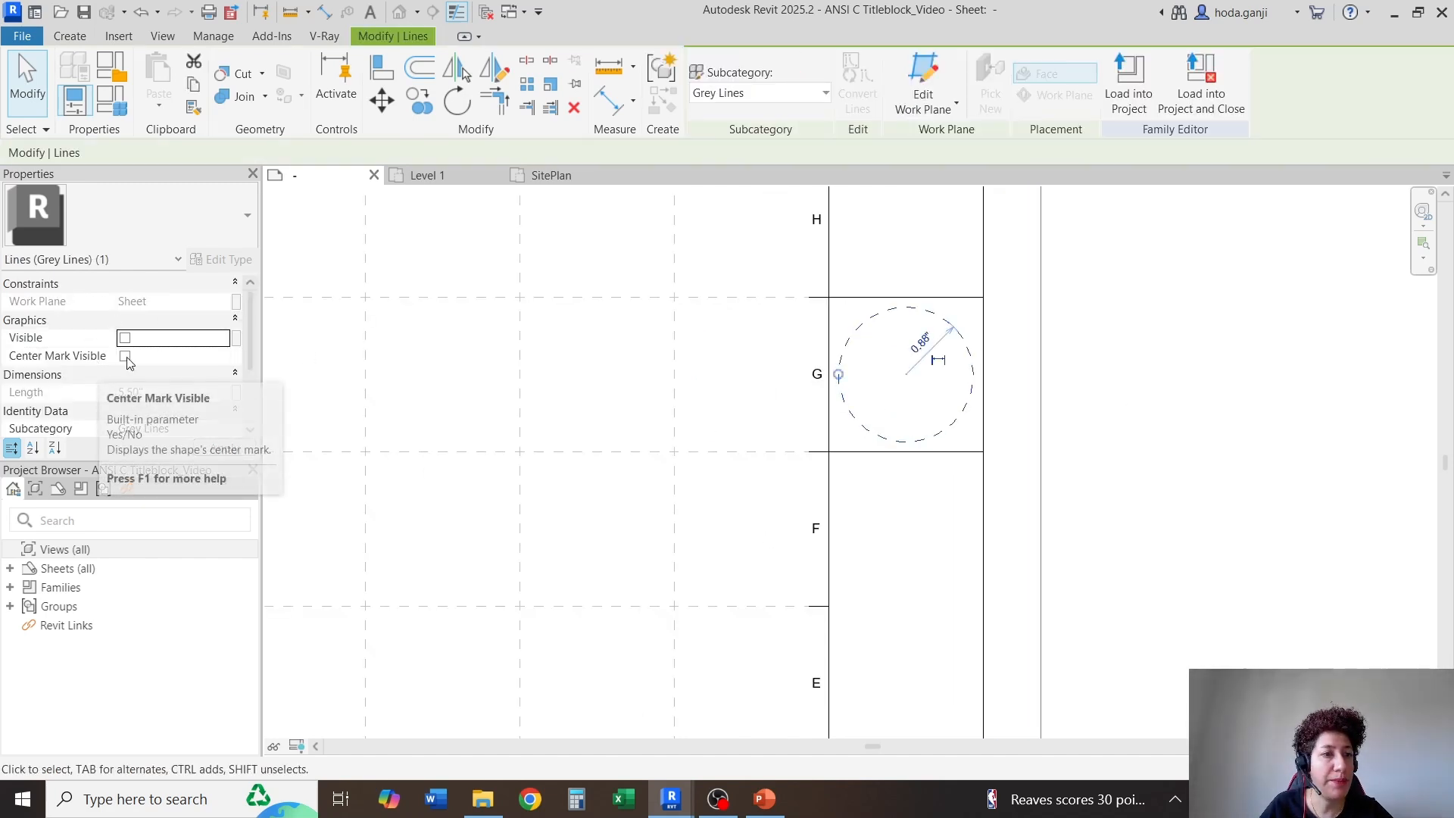
left_click(237, 339)
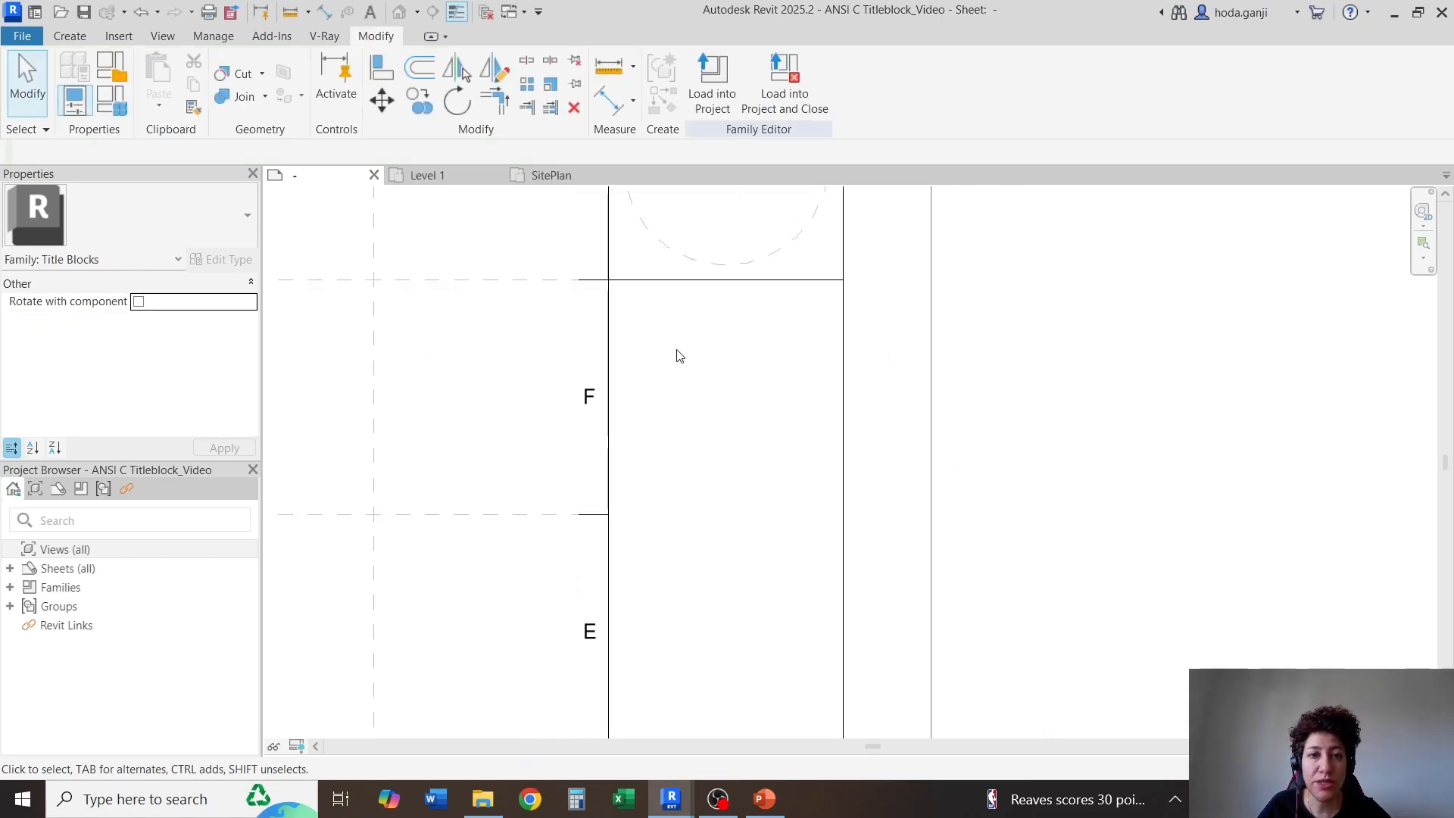
Copy the border line below the dashed circle's cell straight down to the division between rows F and E
scroll(675, 354, "up", 2)
left_click(68, 40)
left_click(742, 258)
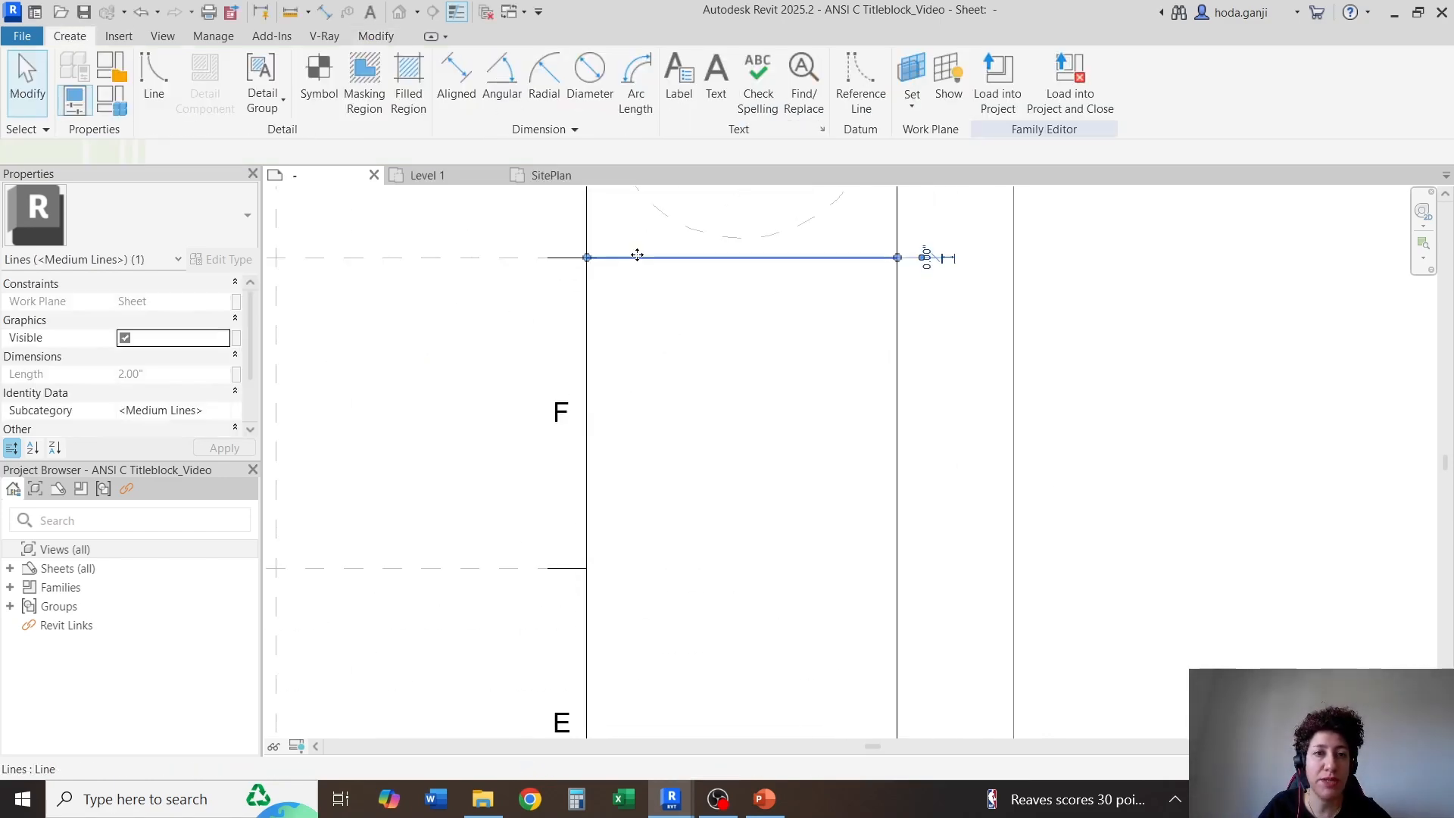
left_click(418, 103)
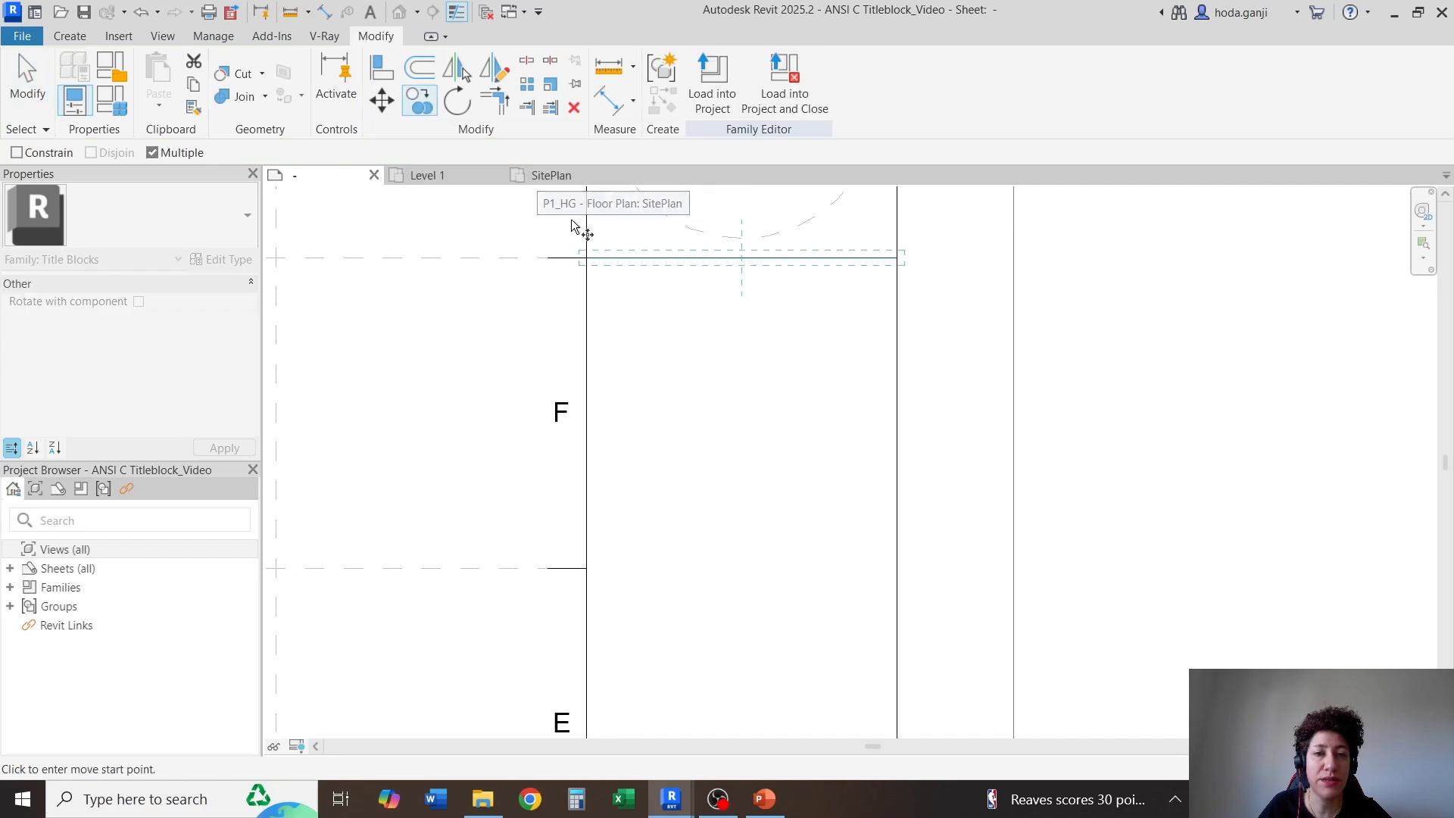
left_click(587, 258)
left_click(587, 562)
key("Escape")
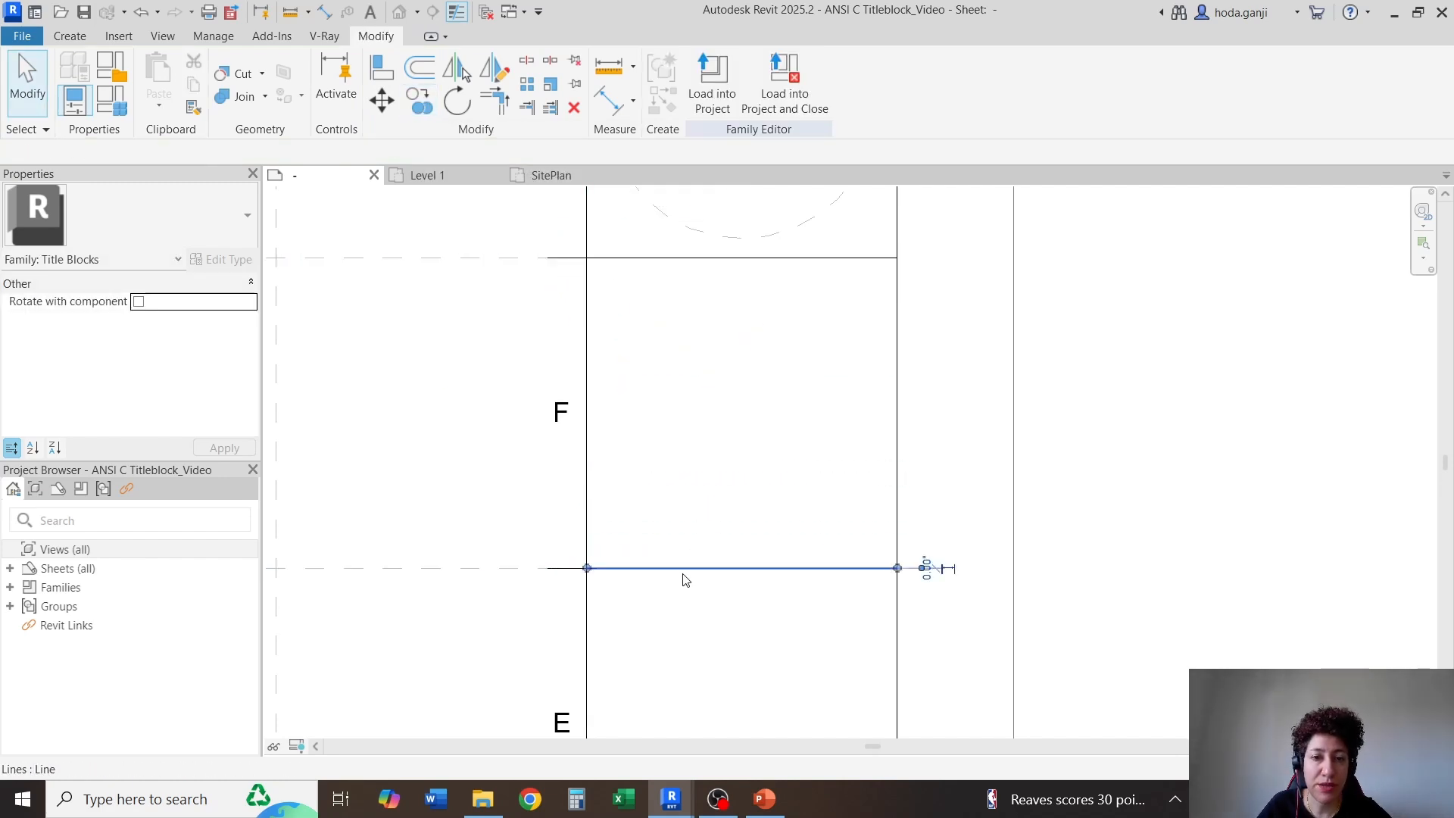
Copy the new border line between rows F and E vertically upward by 0.75"
left_click(685, 568)
left_click(419, 102)
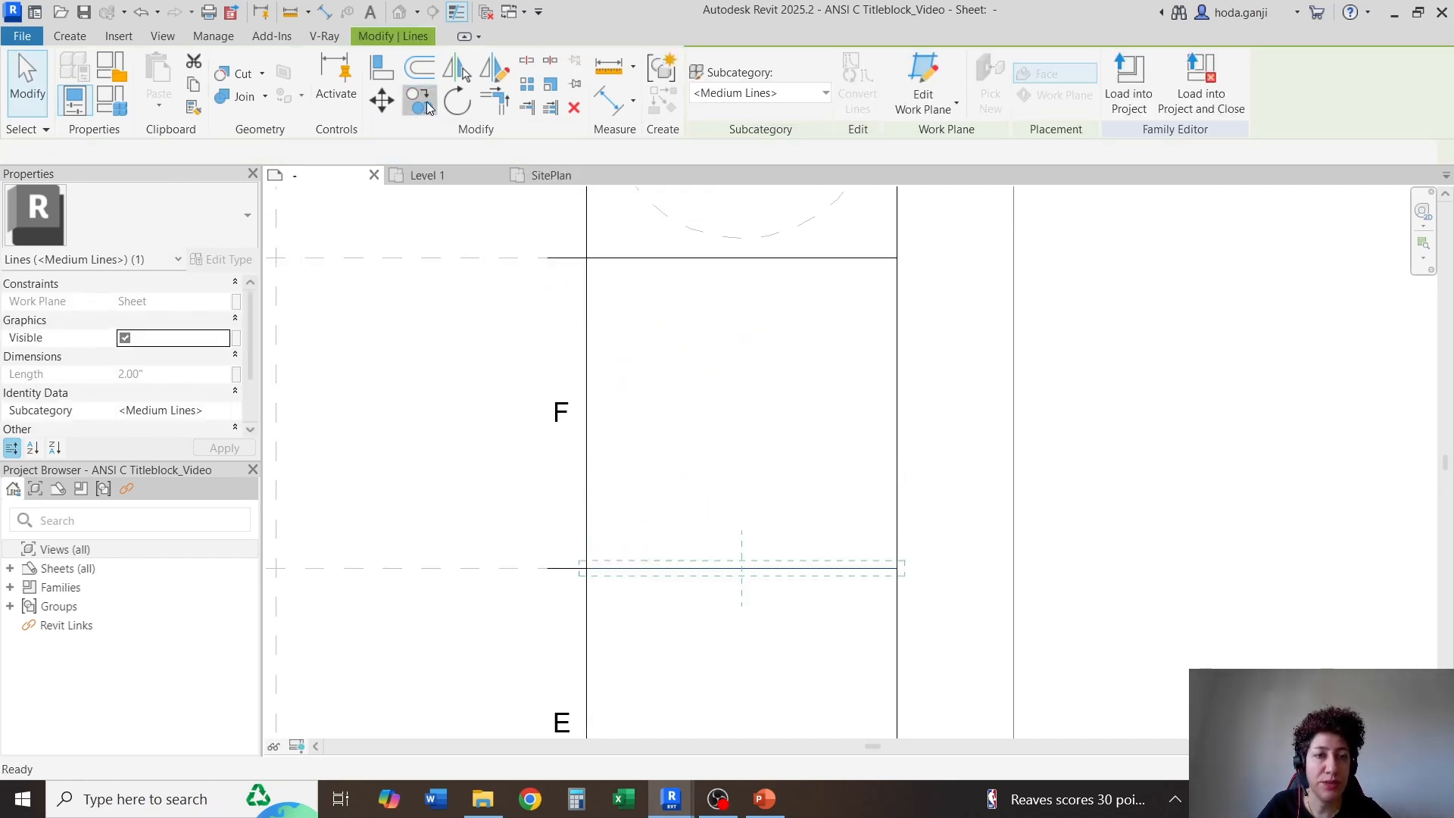
left_click(587, 568)
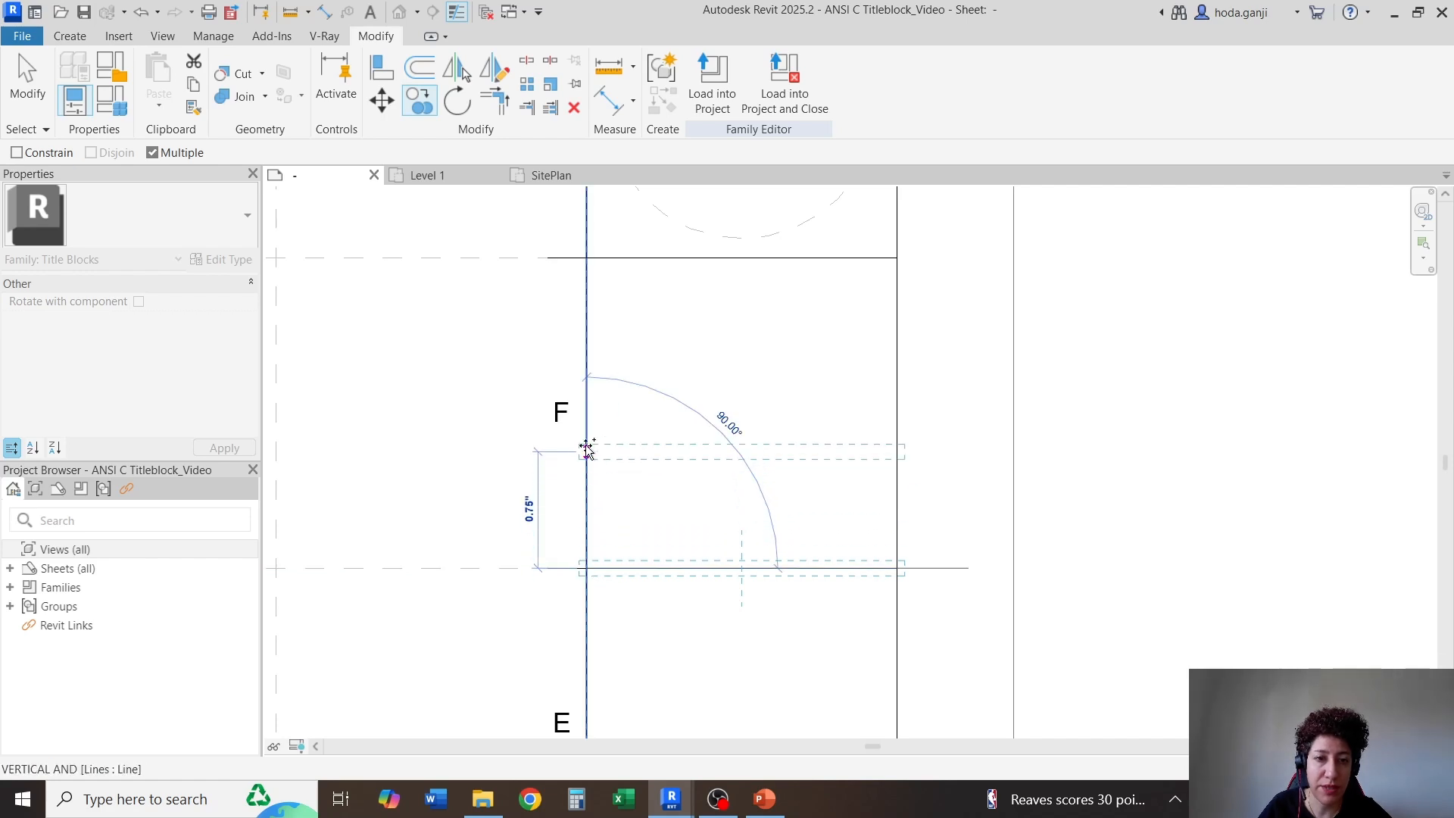
left_click(588, 453)
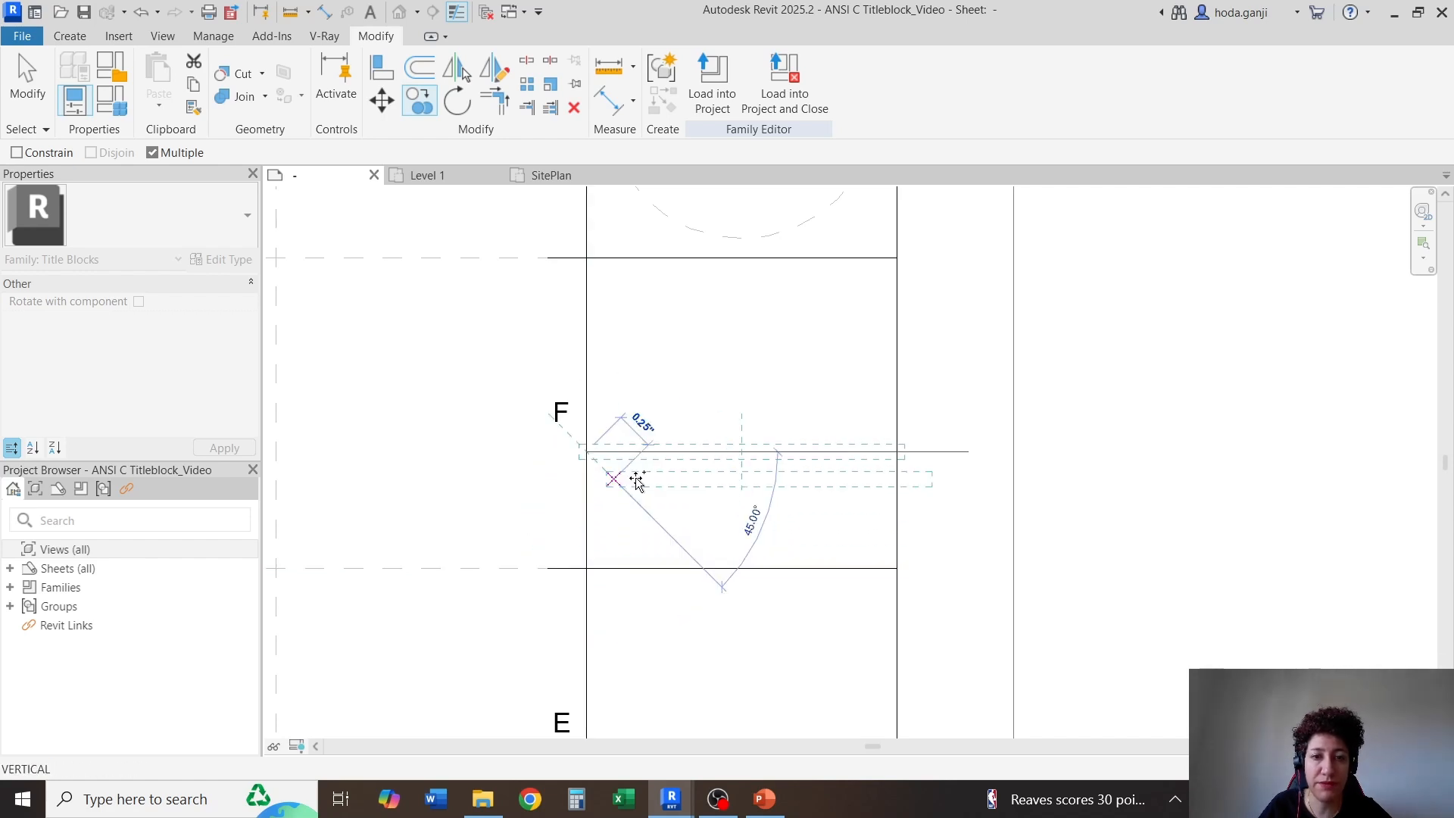
key("Escape")
Copy the CLIENT: caption to the upper left corners of the two cells beside row F
scroll(671, 273, "down", 6)
scroll(666, 591, "up", 6)
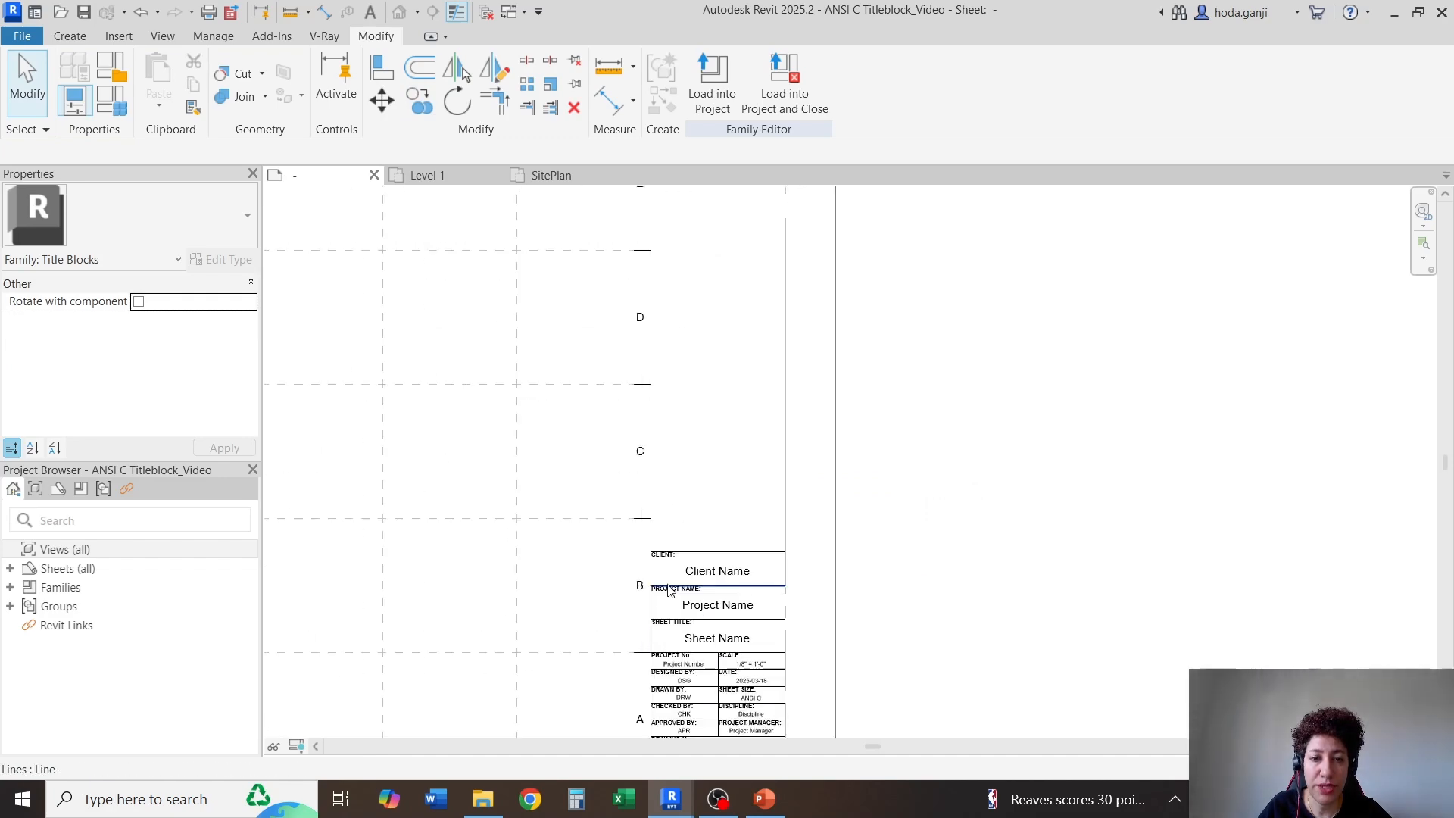
left_click(668, 549)
scroll(634, 548, "up", 3)
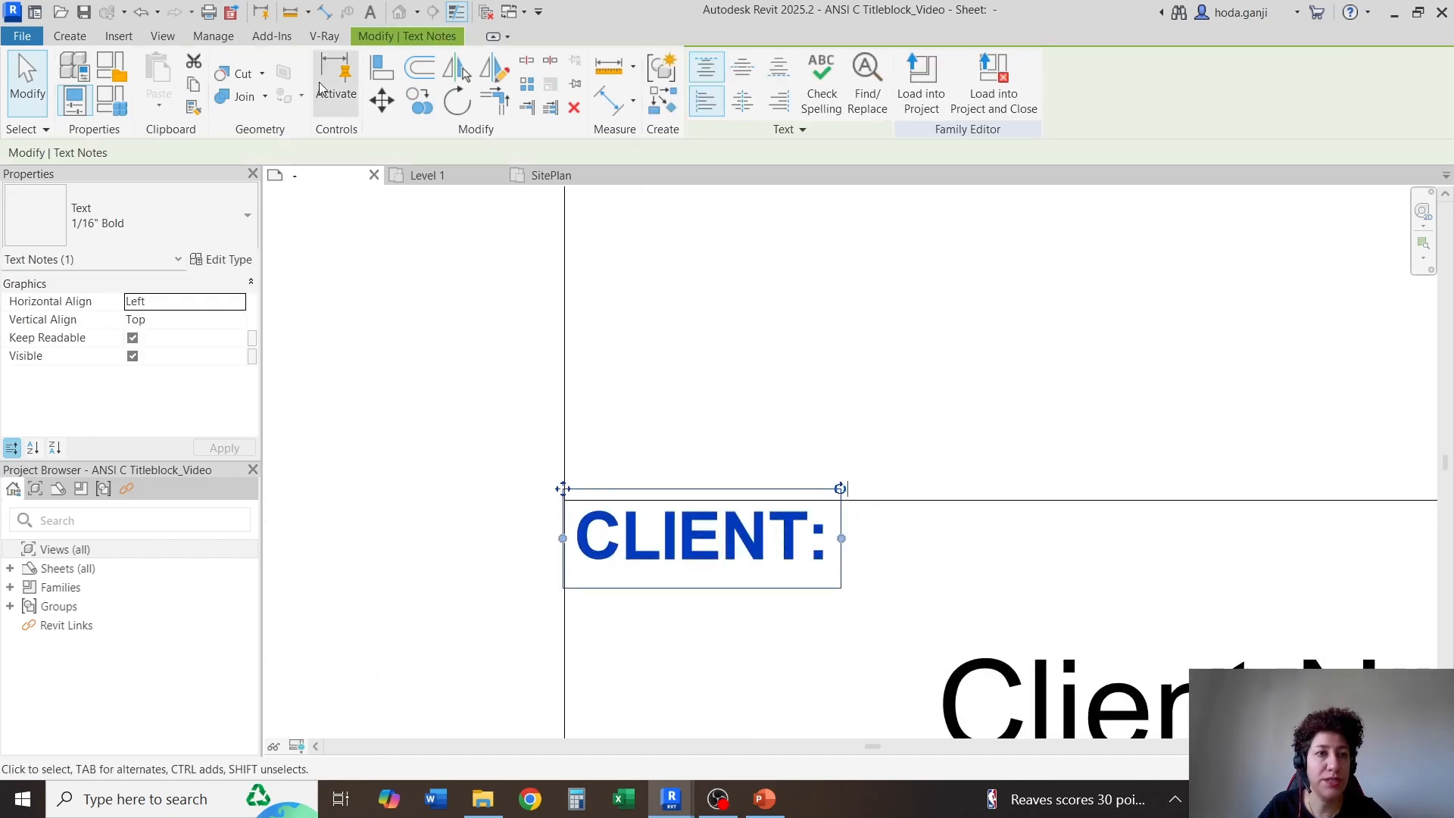
left_click(420, 100)
scroll(560, 530, "down", 3)
scroll(579, 576, "down", 7)
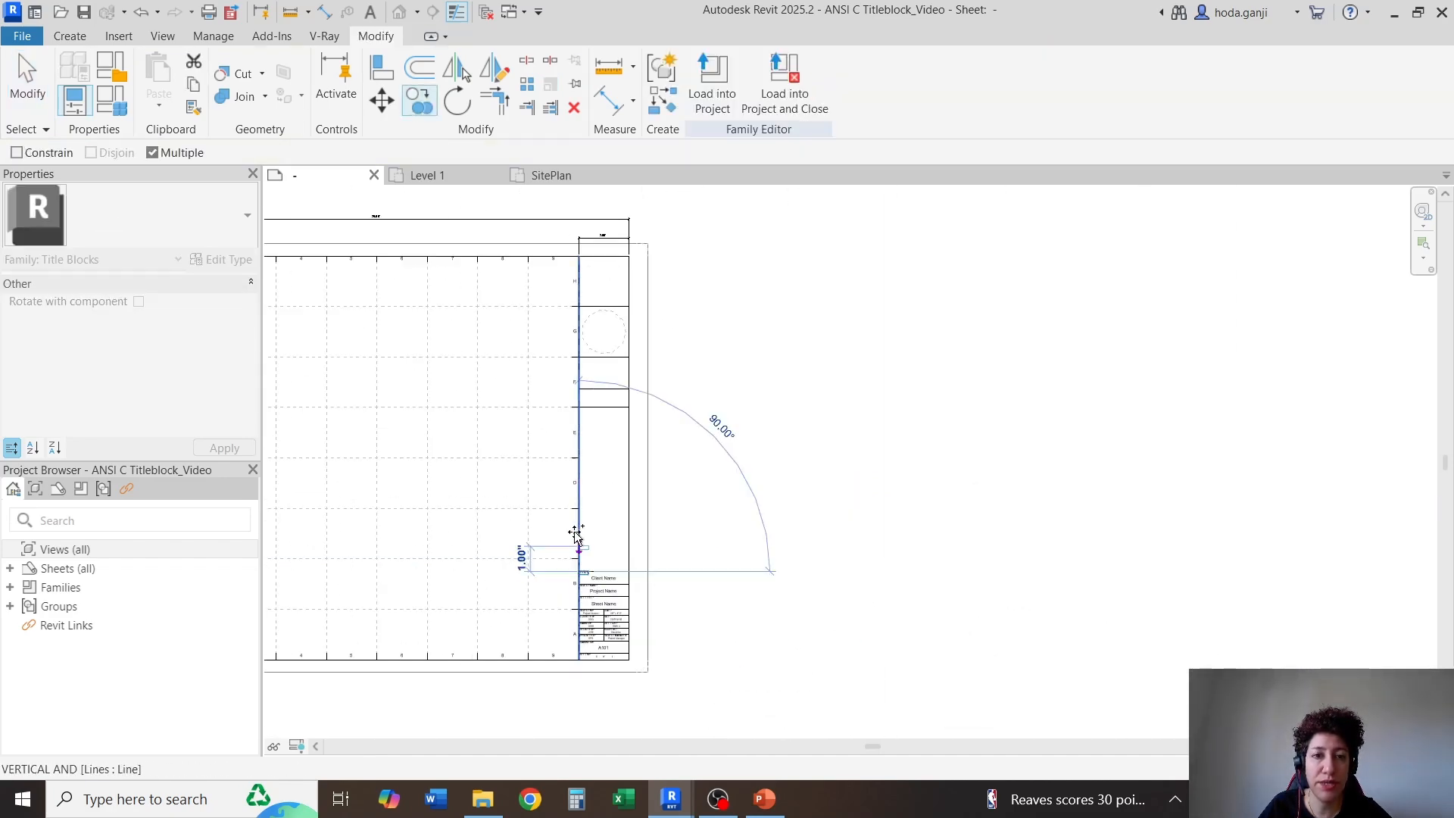
scroll(585, 341, "up", 6)
left_click(555, 367)
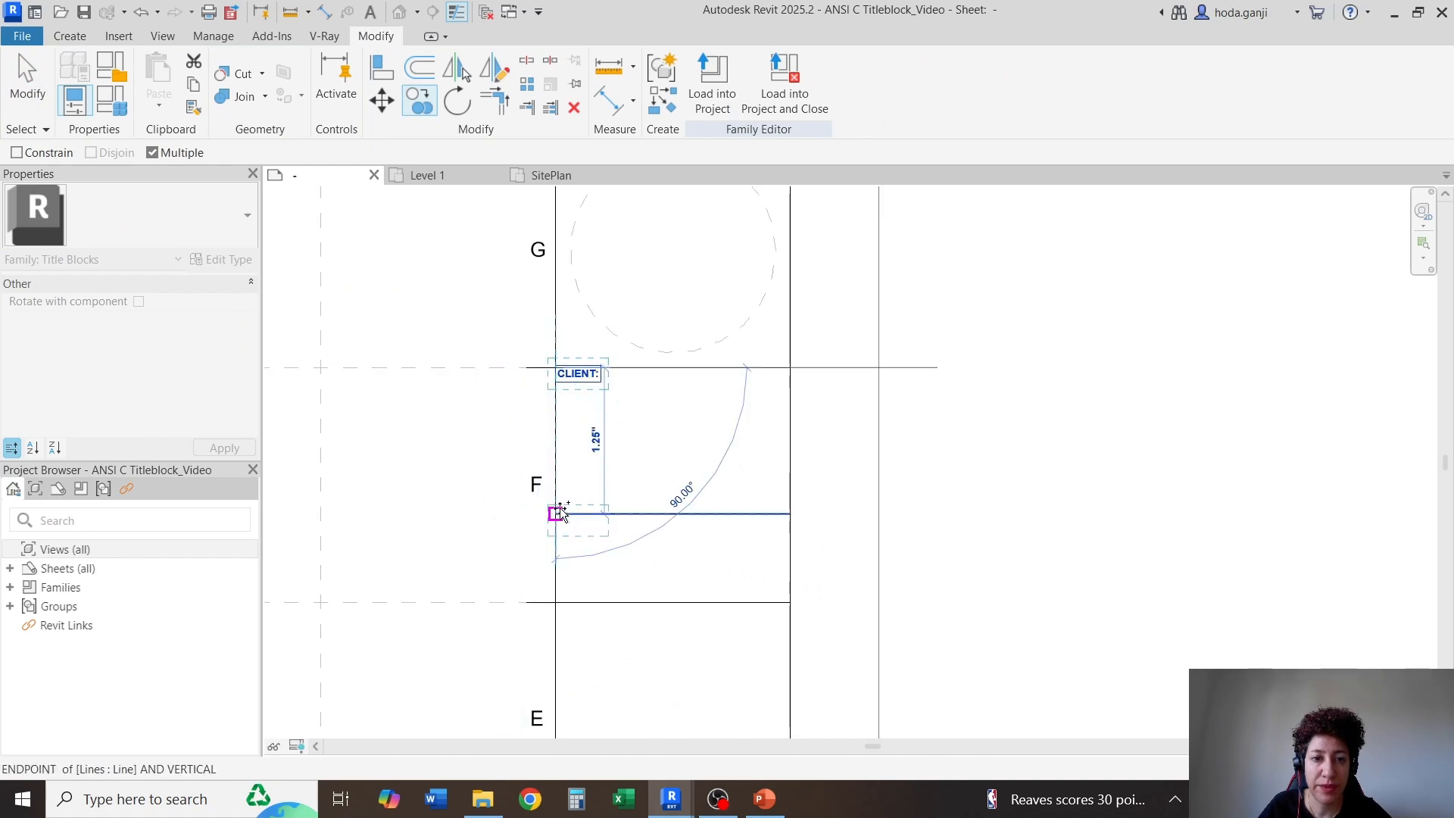
left_click(555, 514)
key("Escape")
Change the copied caption in the cell directly below the dashed circle to KEY PLAN:
scroll(565, 367, "up", 3)
double_click(584, 394)
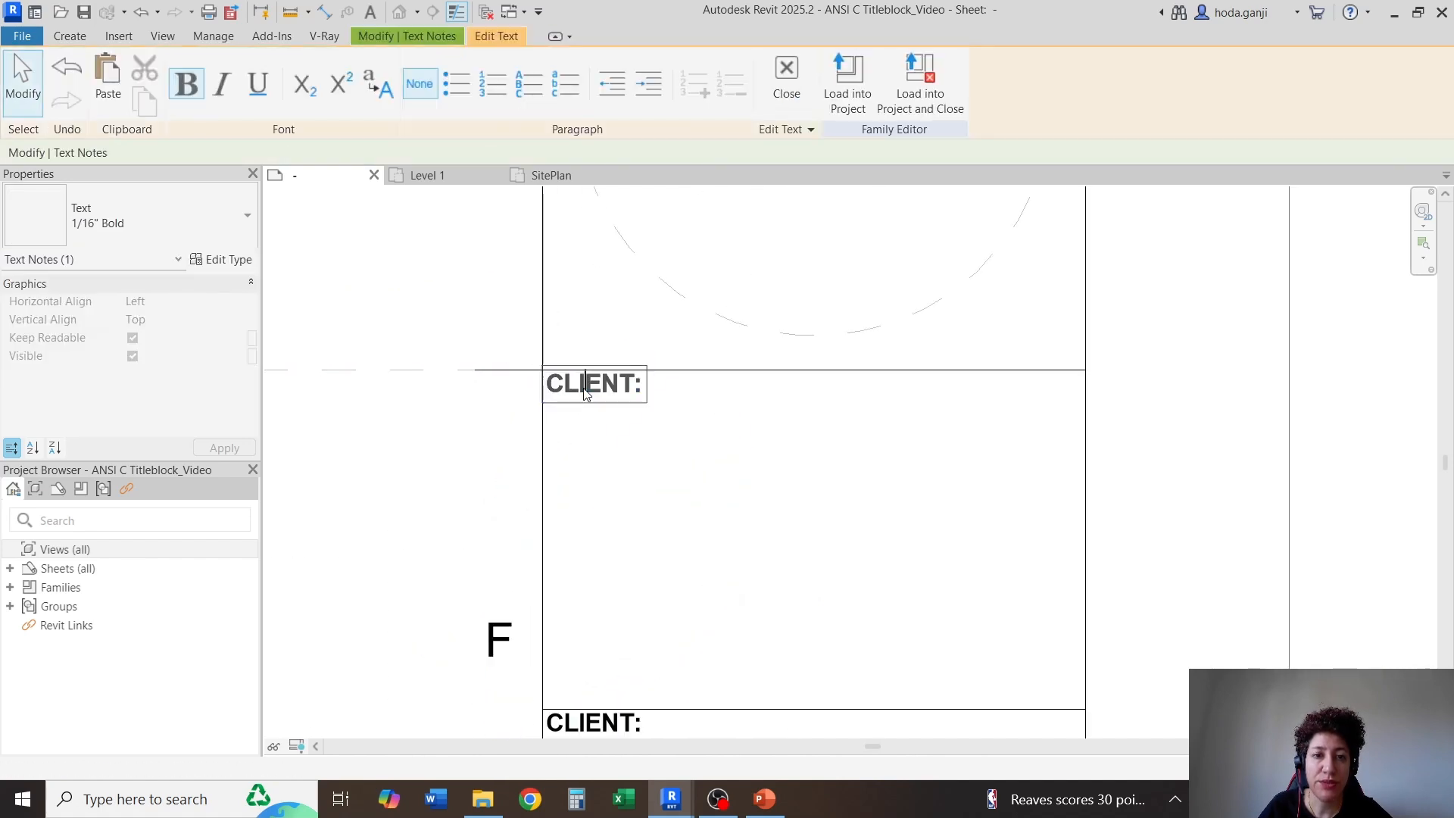
scroll(584, 386, "up", 3)
left_click_drag(686, 394, 448, 404)
type("K")
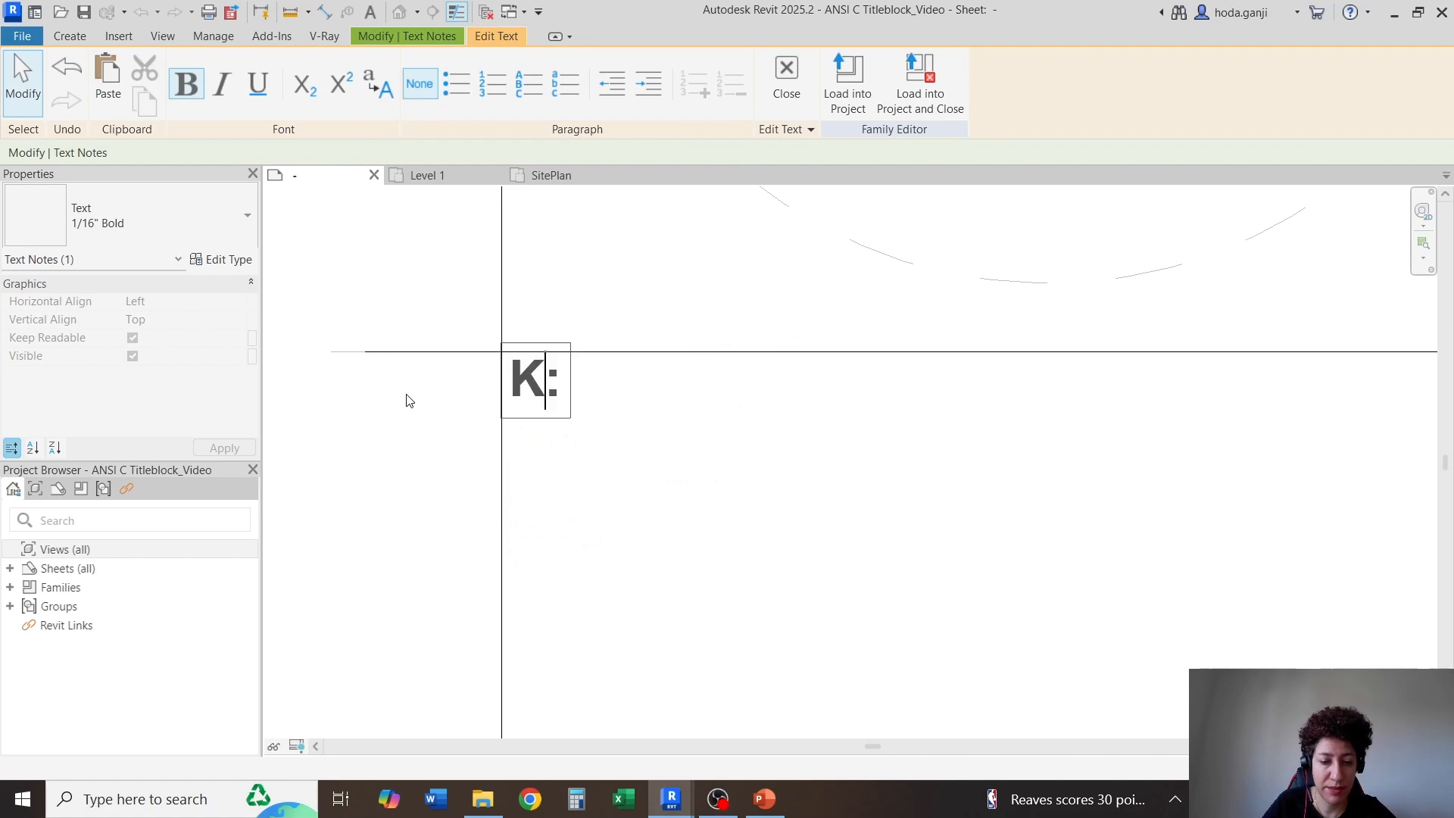
type("EY PLAN")
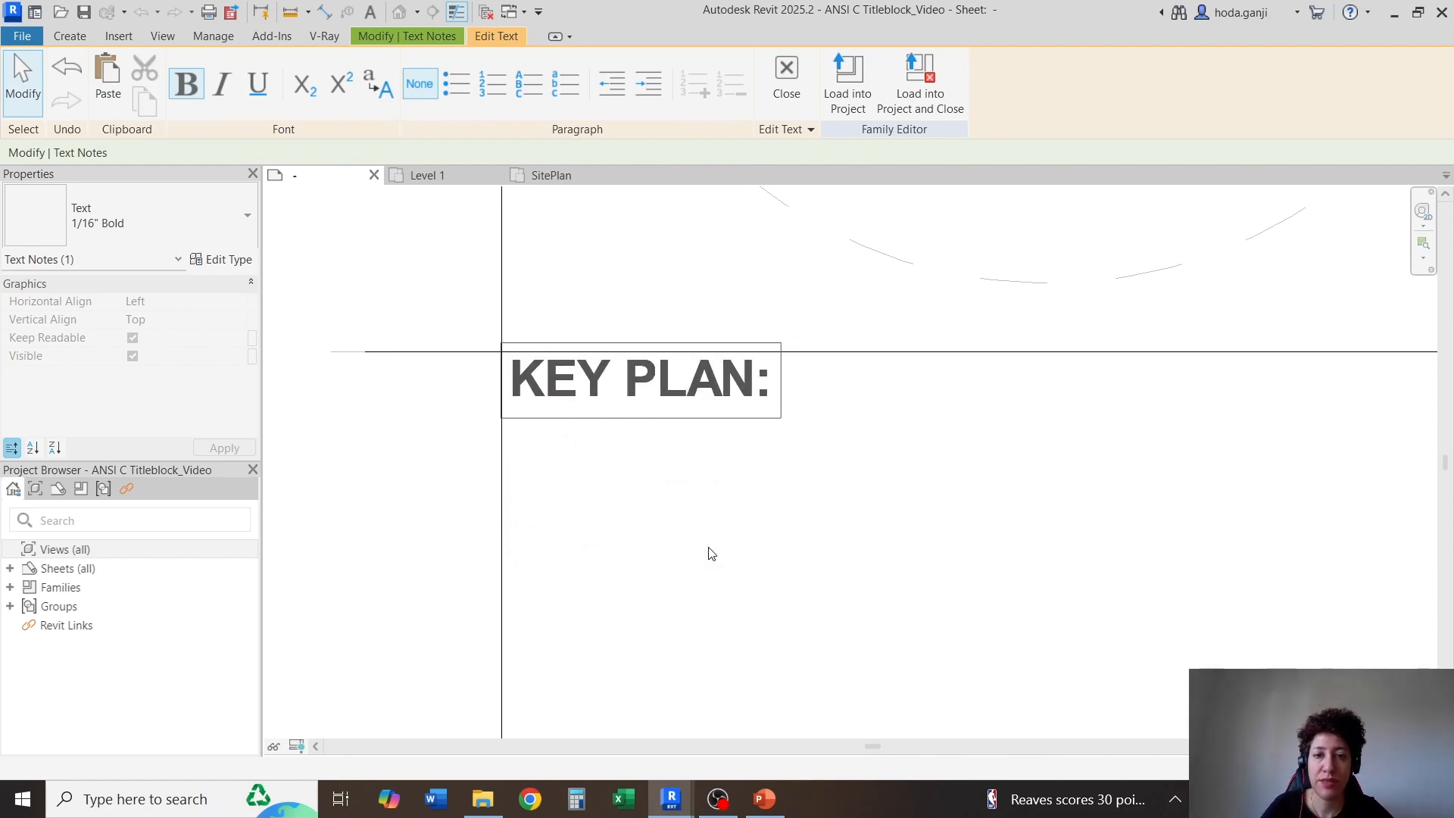
Change the copied CLIENT: caption in the lower cell beside row F to DISCLAIMER:
left_click(896, 545)
scroll(889, 549, "down", 3)
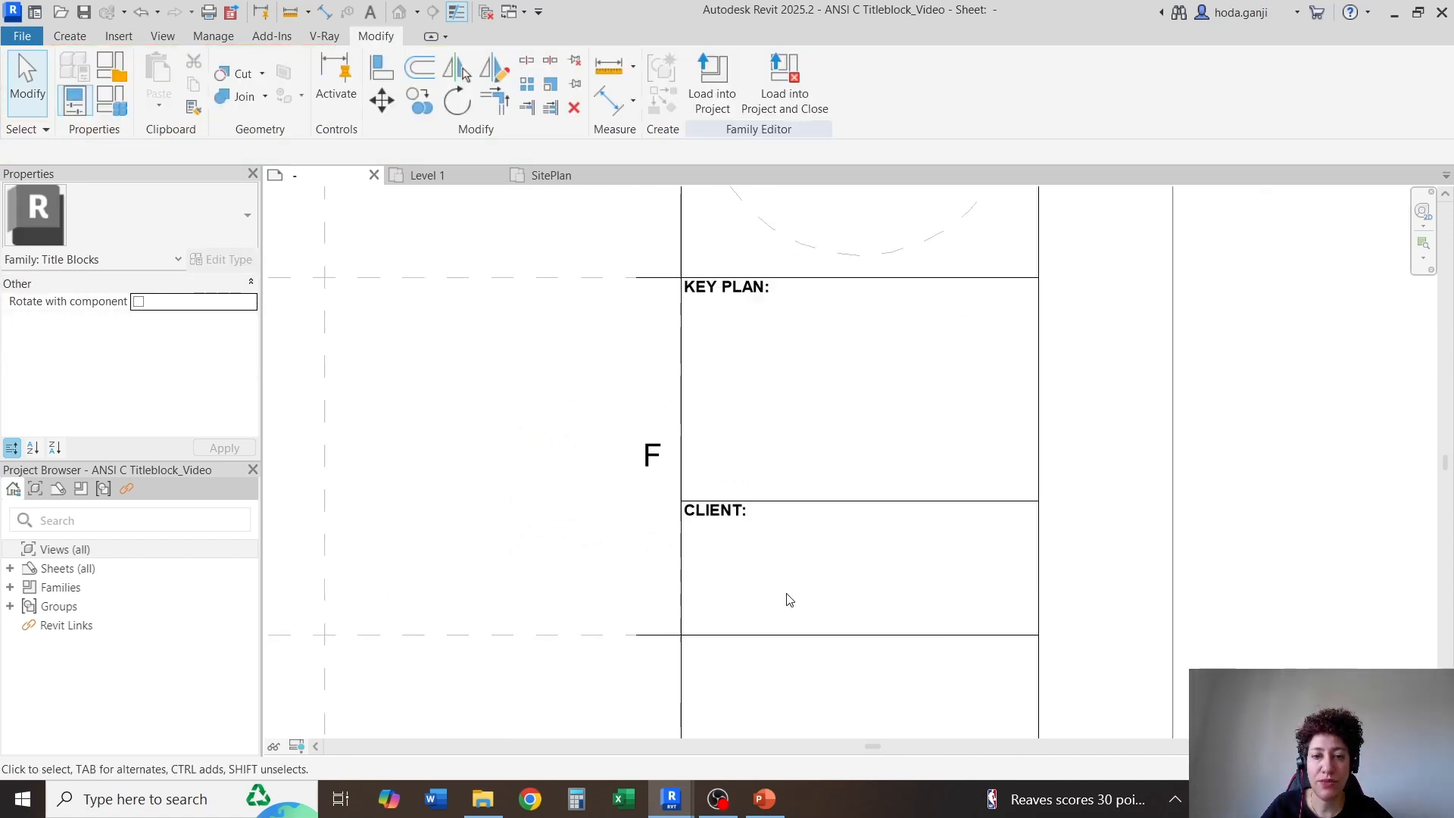
scroll(746, 542, "up", 3)
double_click(689, 474)
left_click_drag(658, 498, 510, 497)
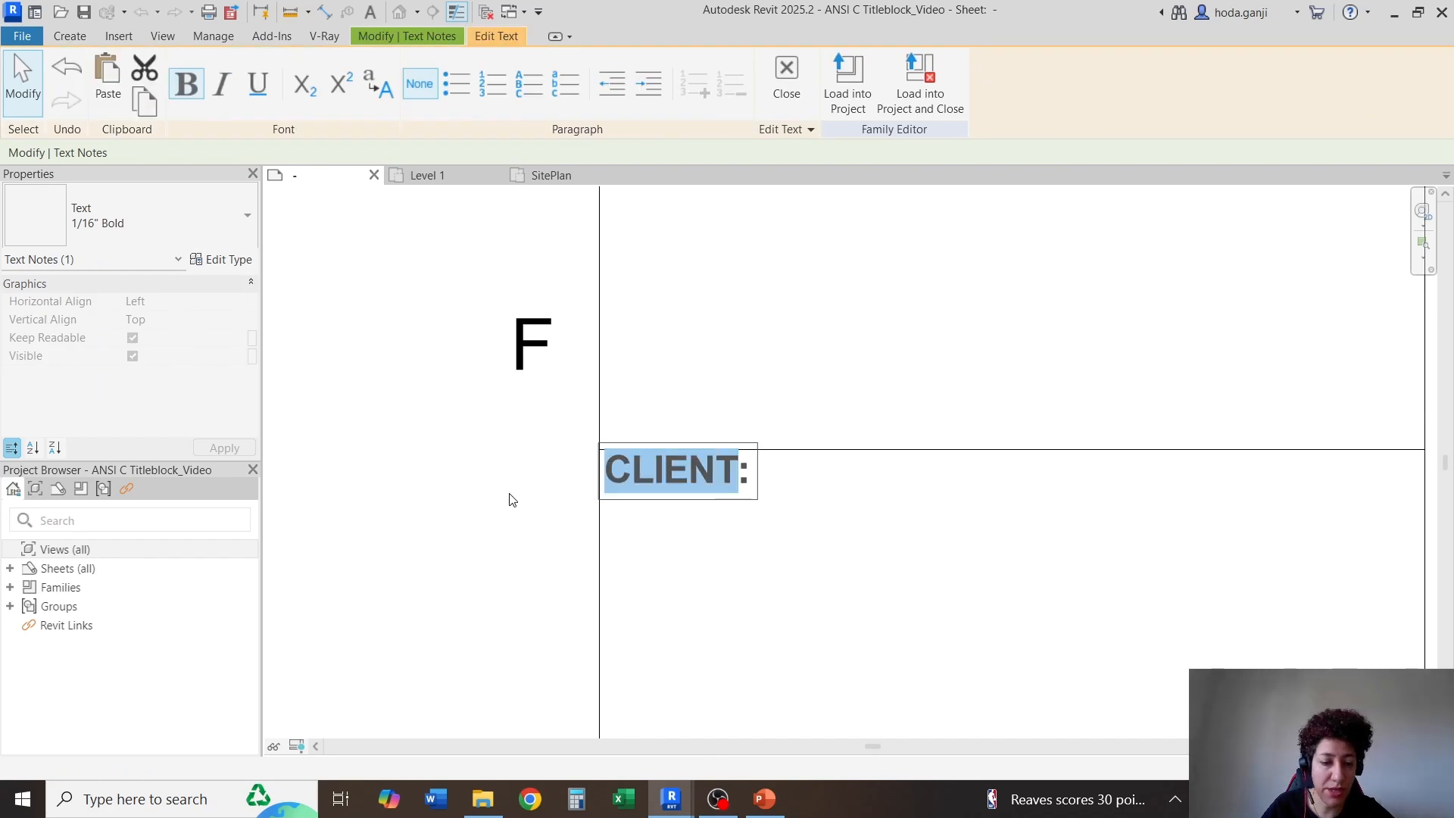
type("DISCLA:")
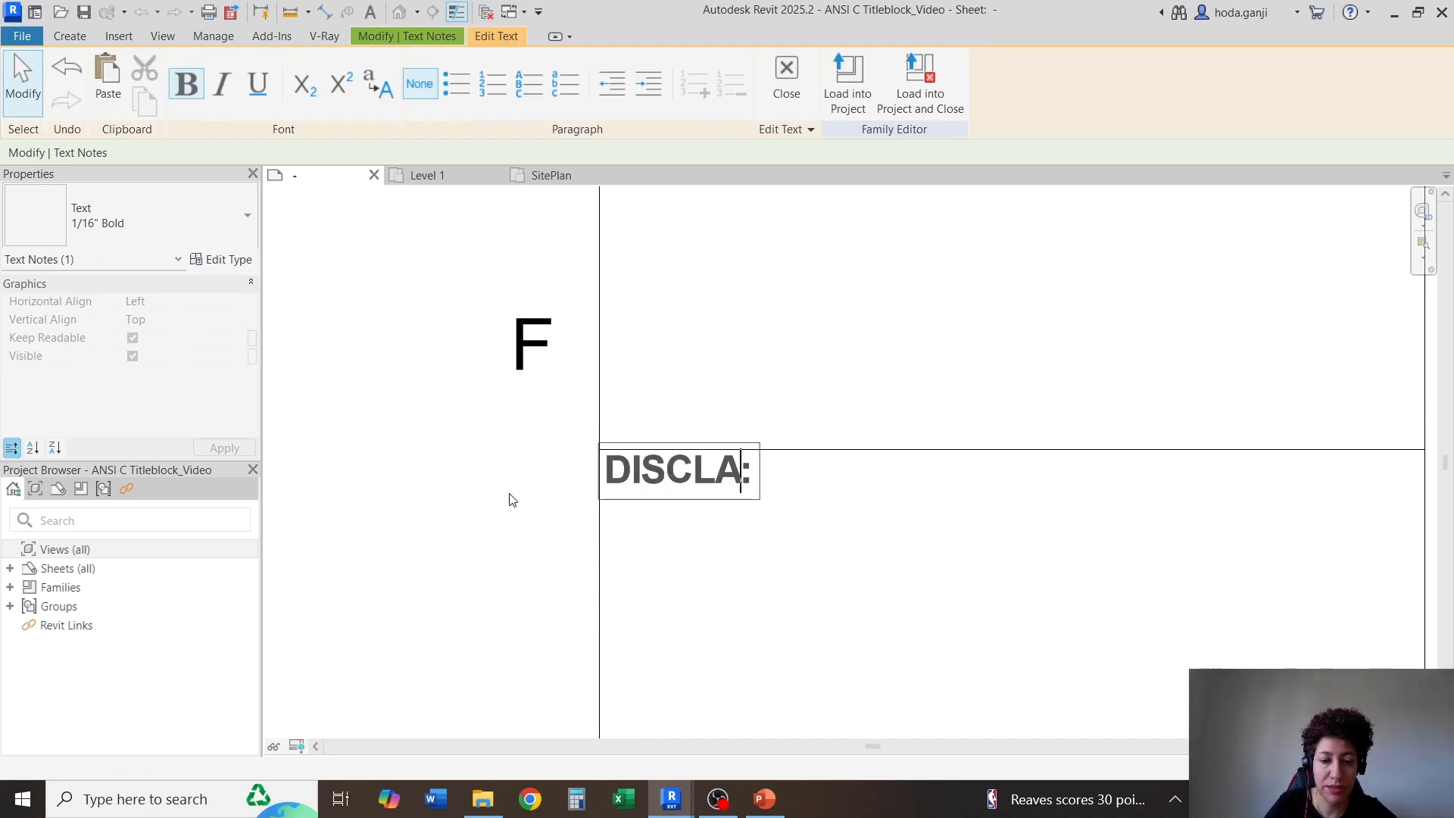
type("IMER")
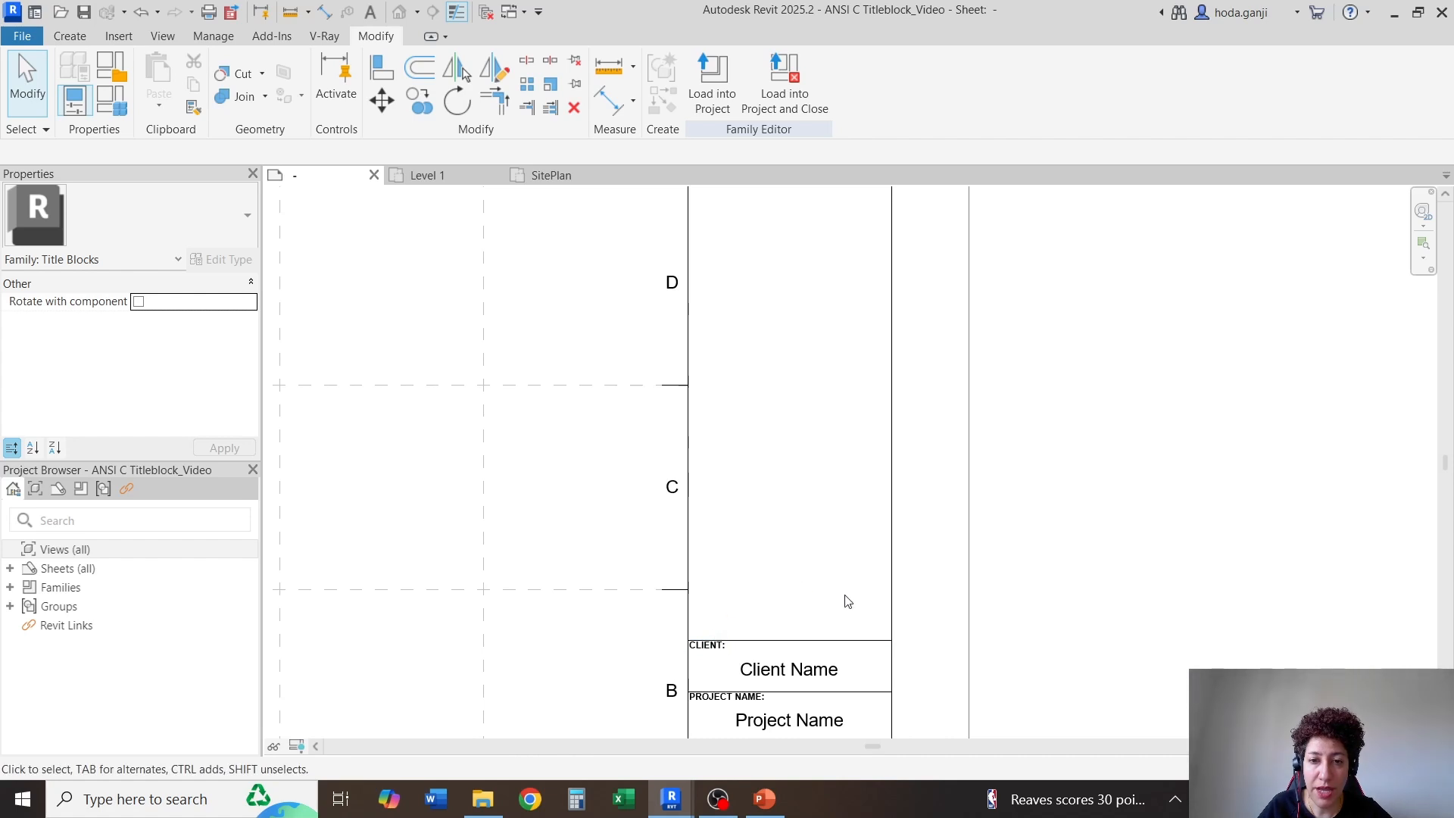
Review the title block column's cells from the project information captions up to the KEY PLAN: and DISCLAIMER: cells
scroll(855, 538, "down", 2)
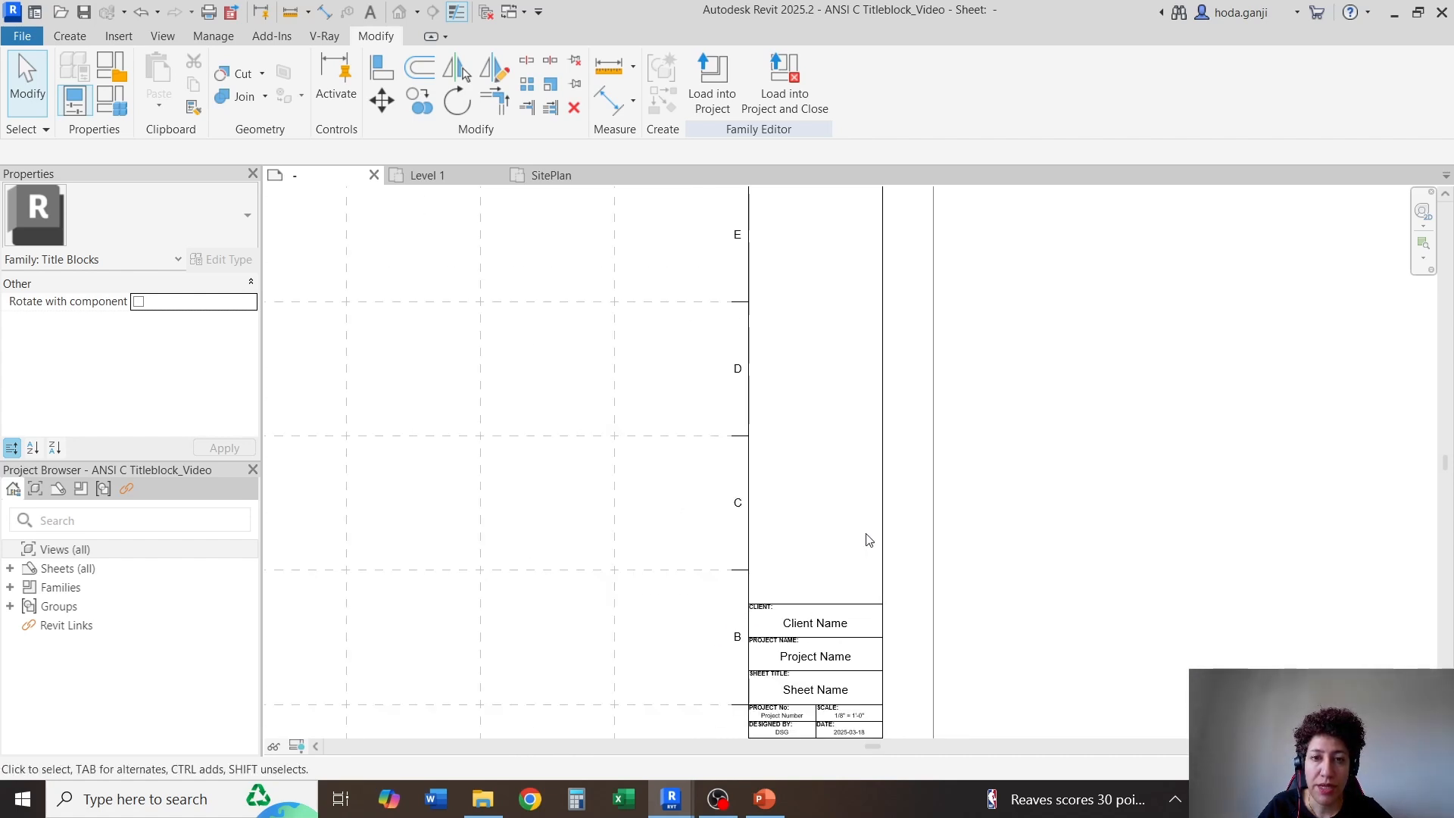
scroll(787, 394, "up", 1)
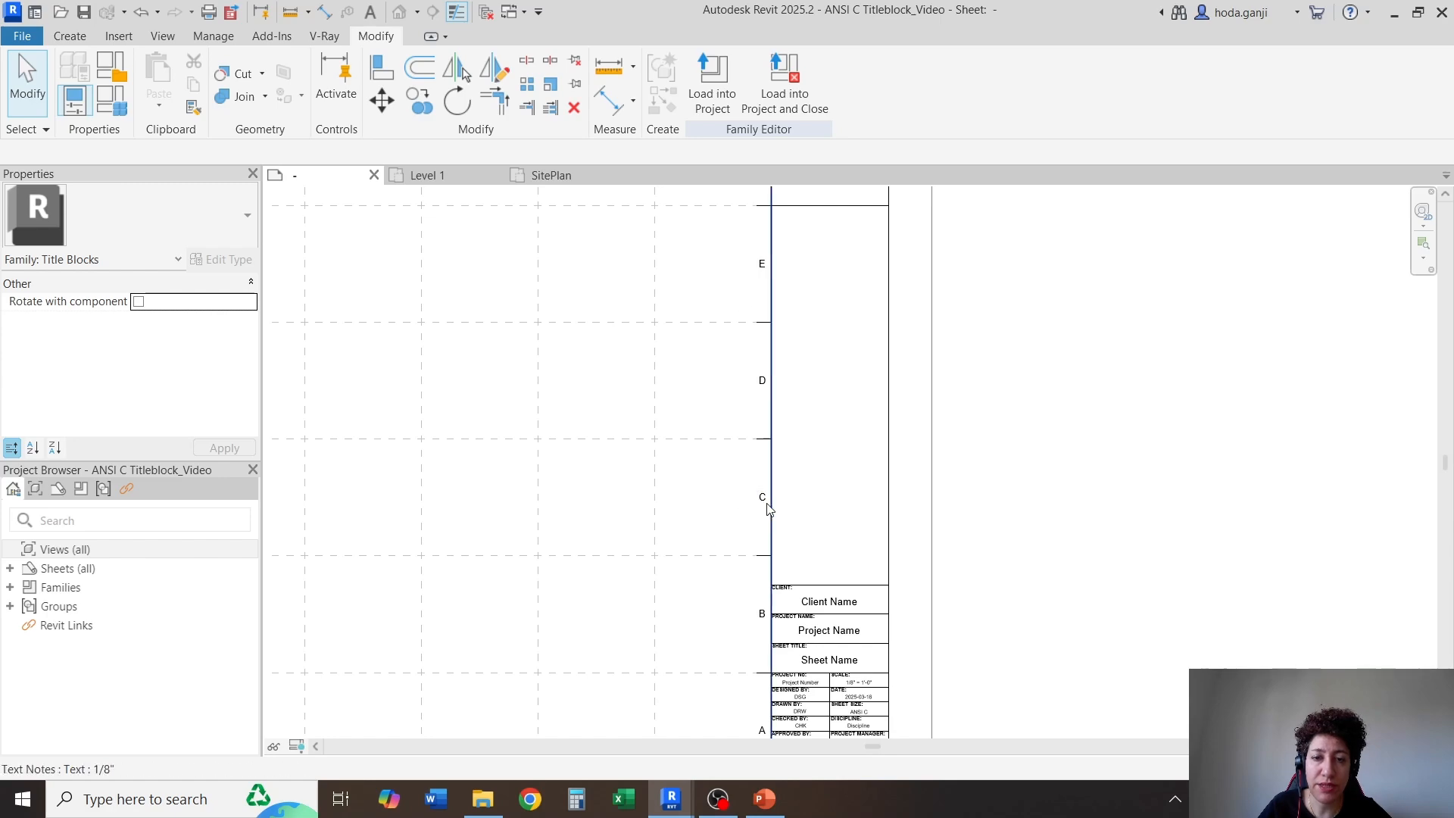
scroll(821, 542, "up", 4)
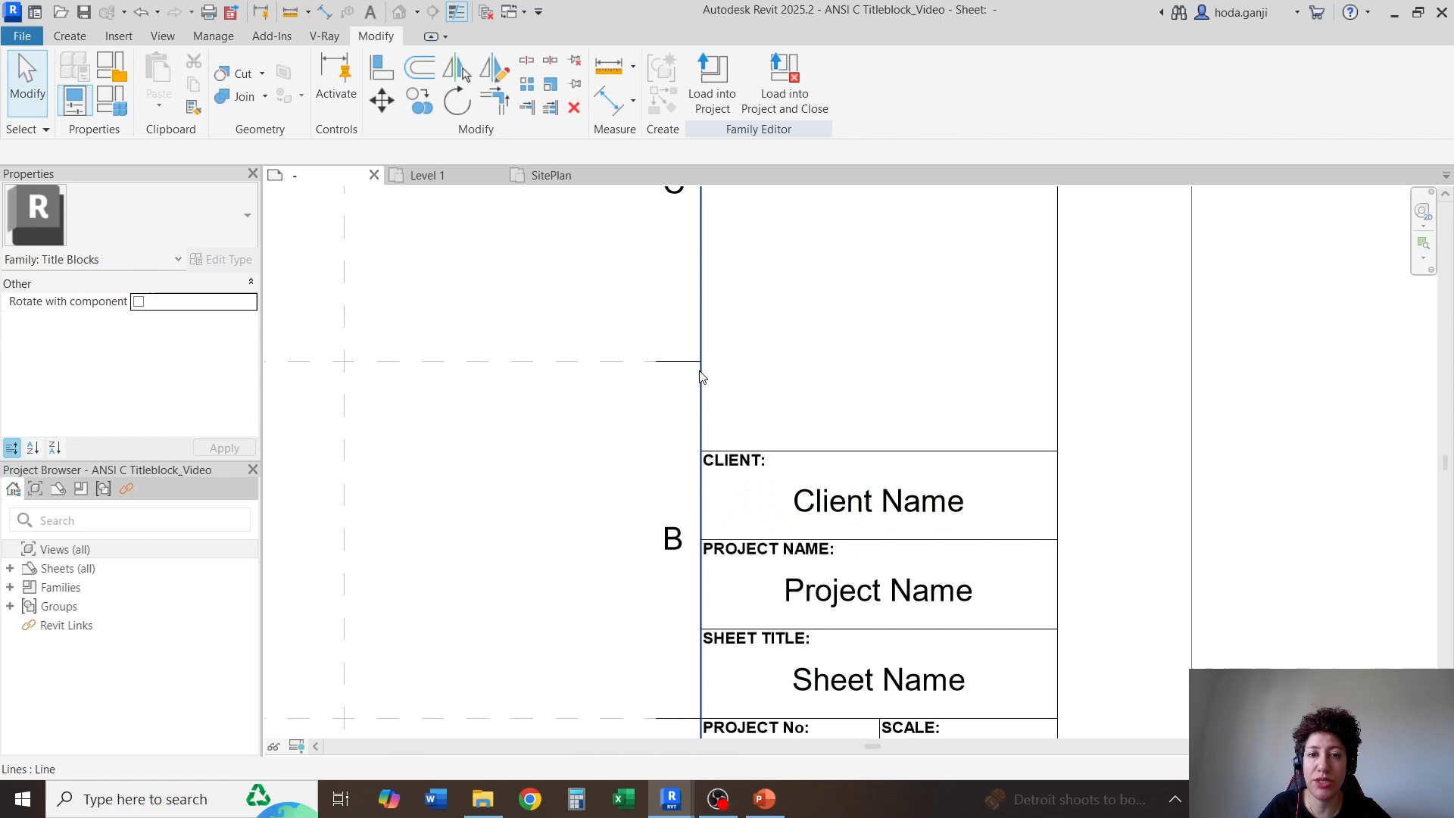
scroll(782, 478, "down", 6)
scroll(892, 562, "up", 3)
scroll(889, 504, "up", 3)
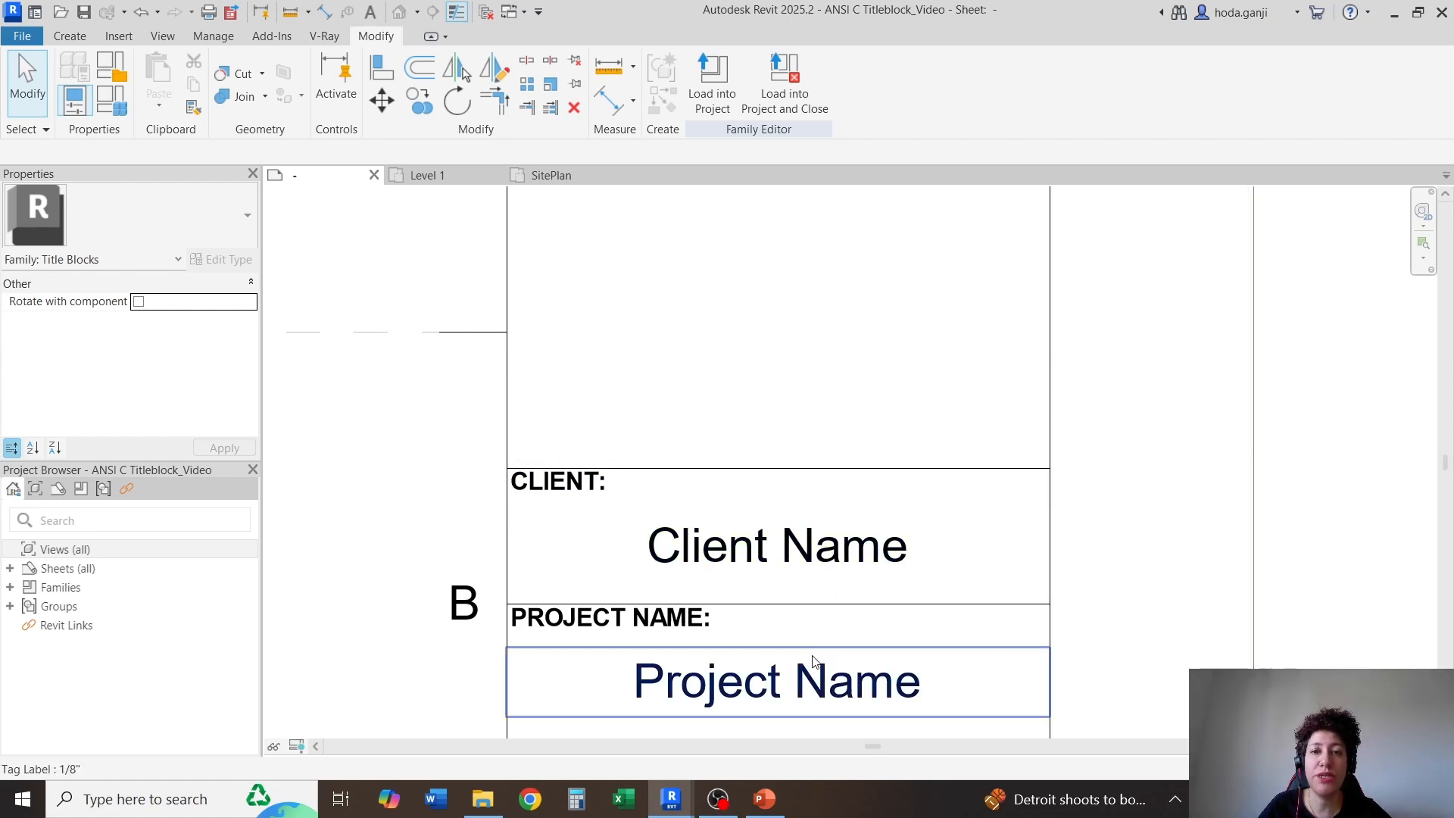
scroll(803, 674, "down", 5)
scroll(821, 409, "down", 1)
scroll(750, 529, "up", 5)
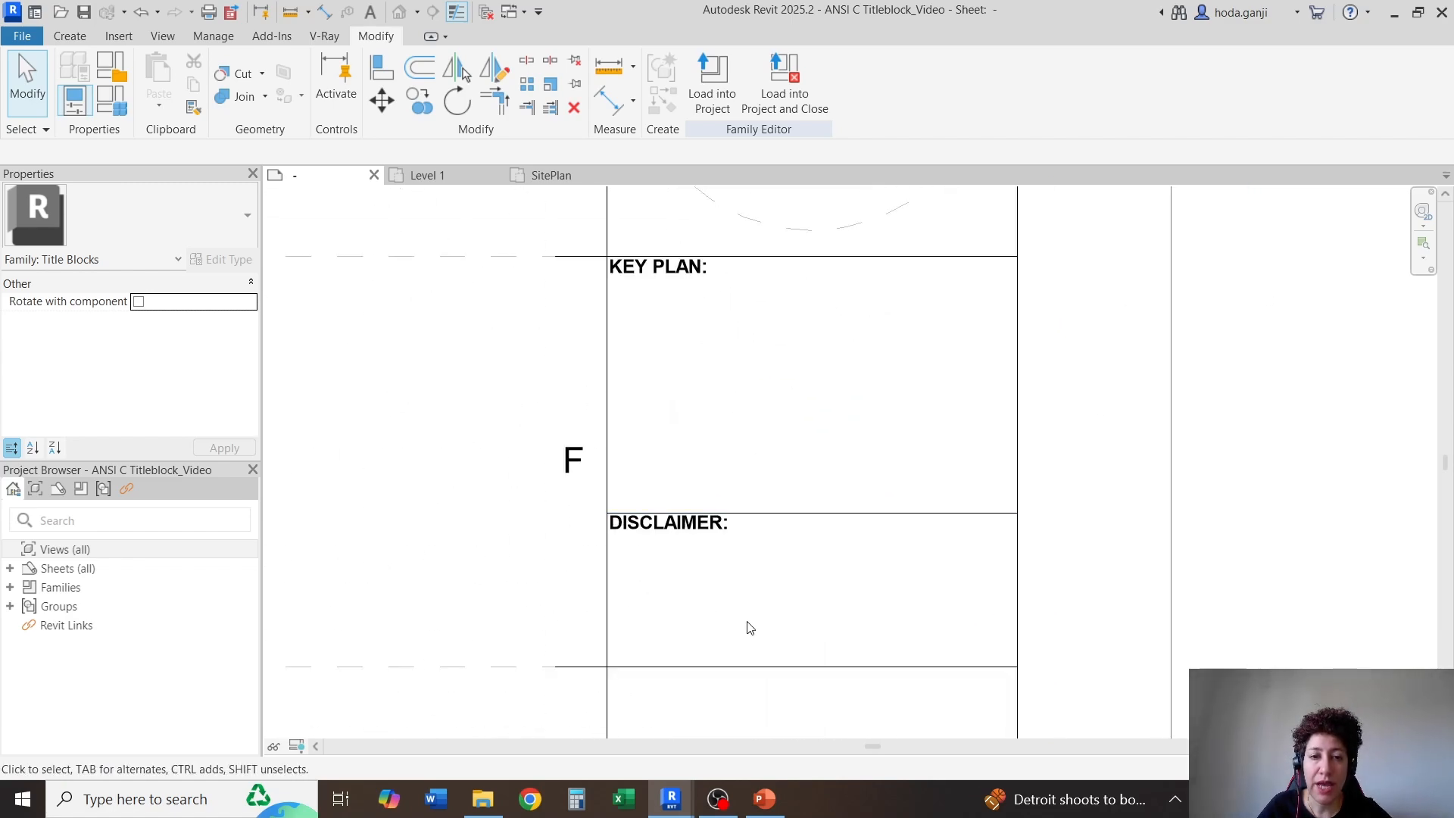
scroll(798, 373, "down", 2)
scroll(755, 697, "up", 3)
scroll(810, 319, "down", 10)
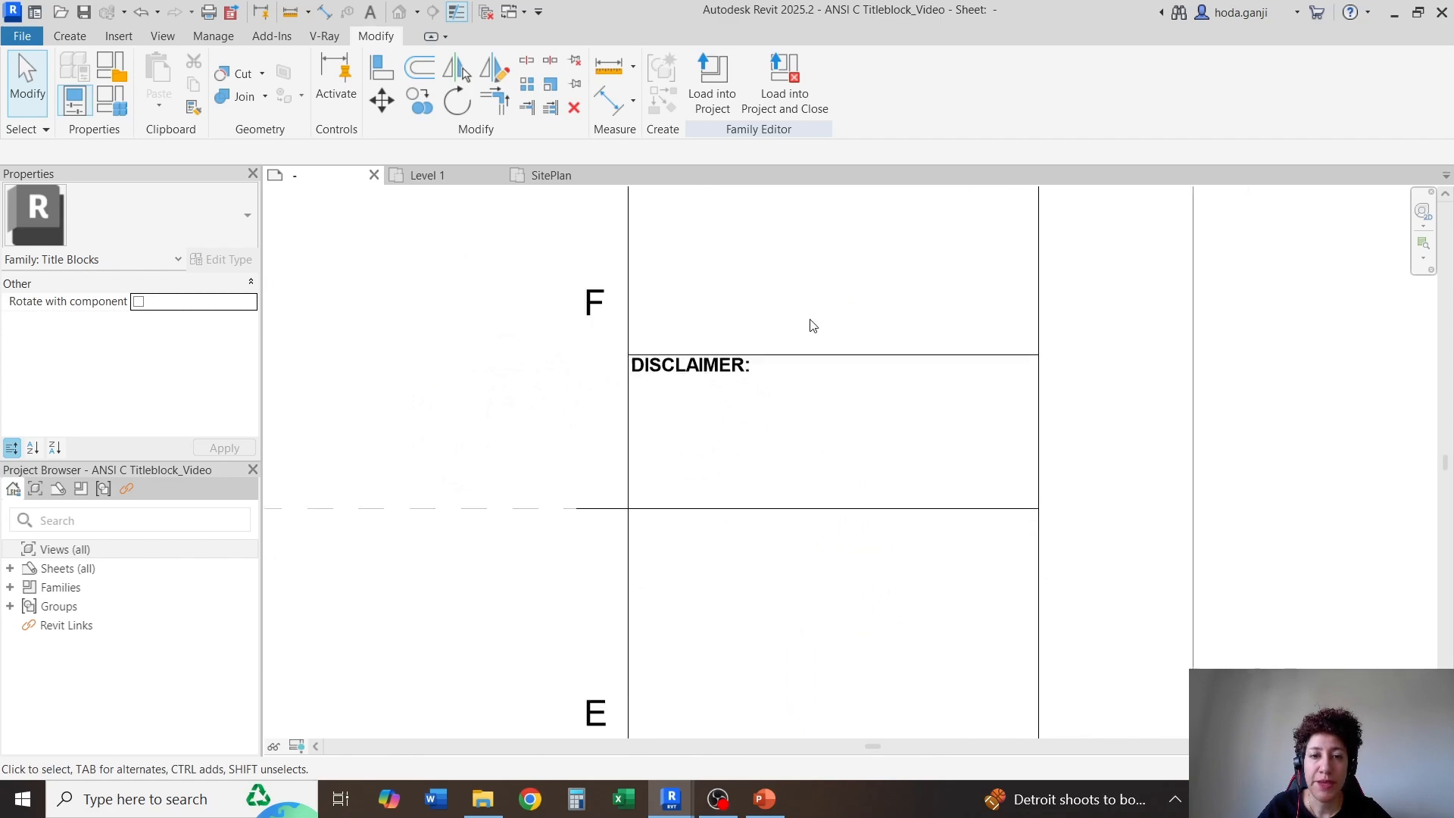
scroll(818, 360, "up", 2)
scroll(776, 351, "down", 2)
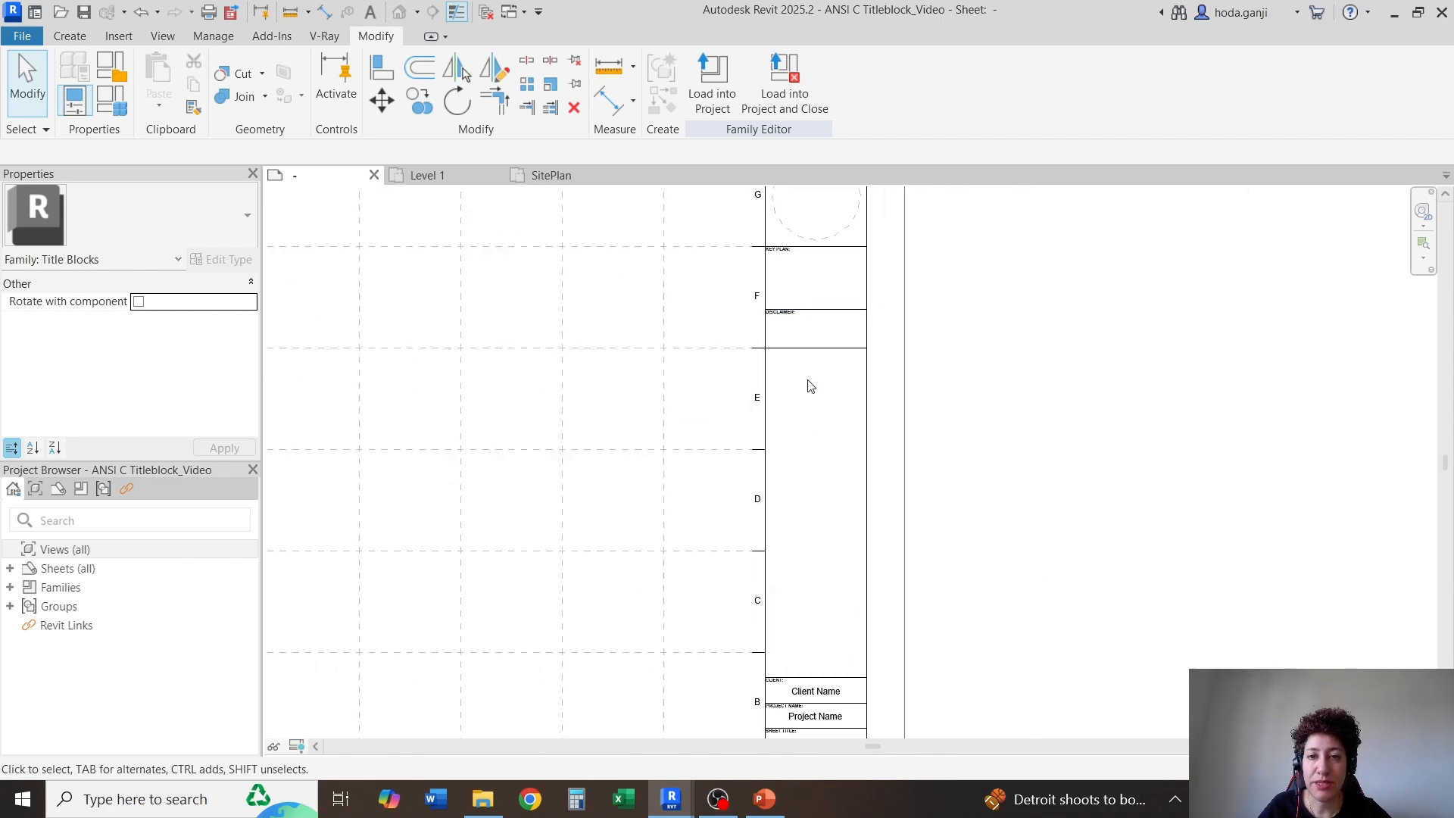
Copy the "of" text from the SHEET No: cell to the DISCLAIMER: cell, using the cells' lower right corners as reference points
scroll(834, 531, "down", 2)
scroll(824, 639, "up", 5)
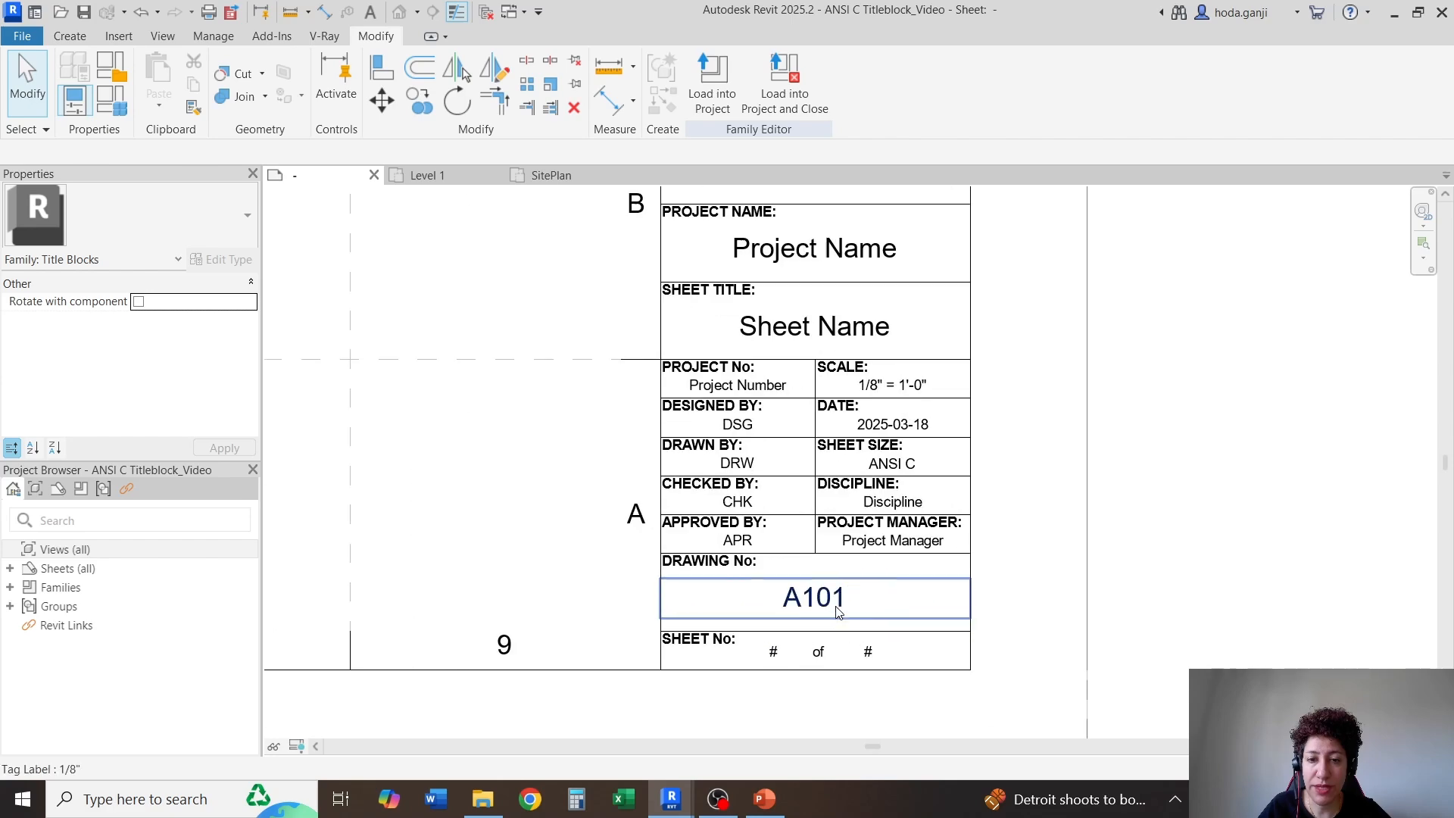
left_click(834, 646)
scroll(767, 719, "up", 3)
left_click(818, 651)
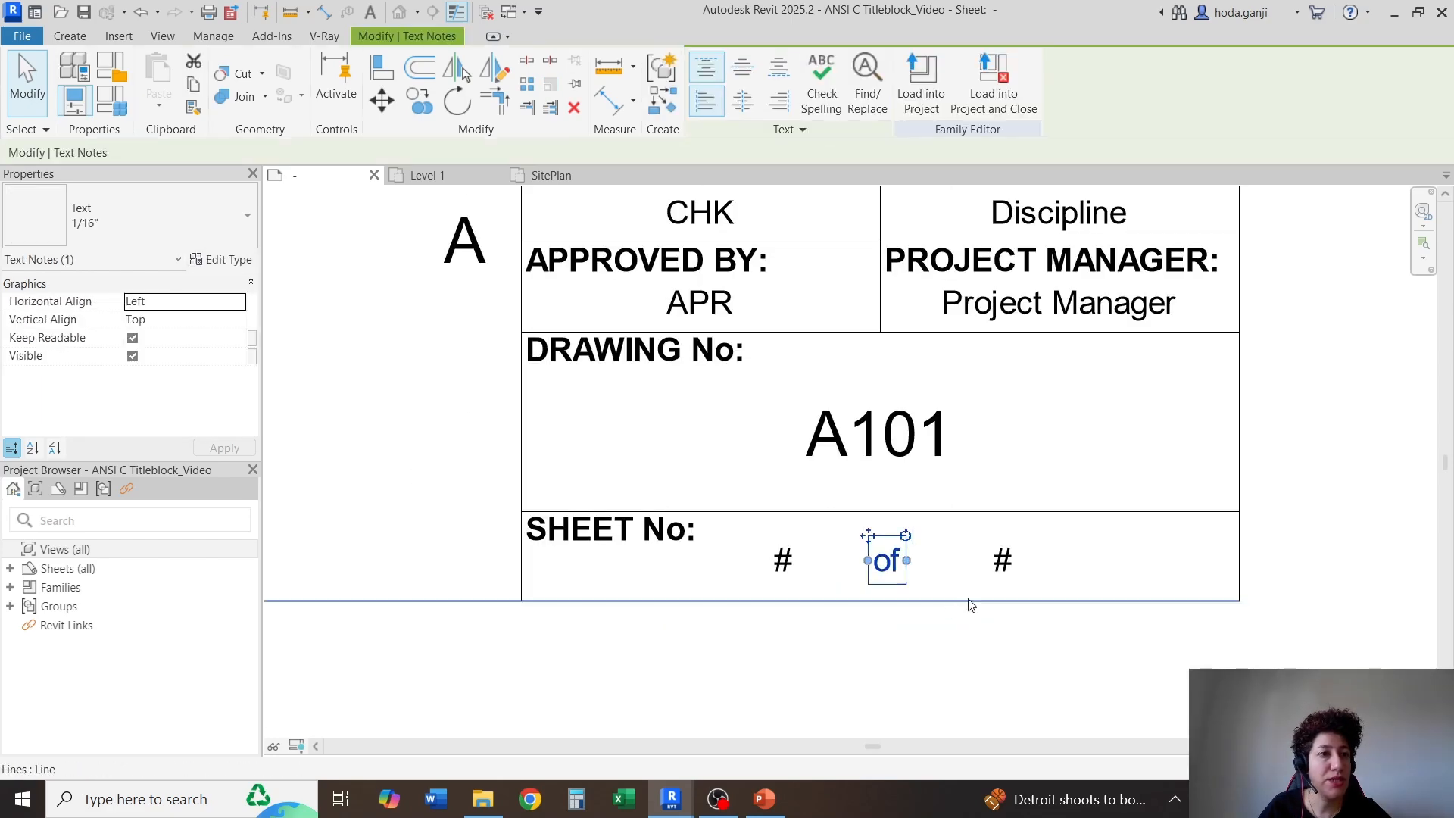
left_click(424, 106)
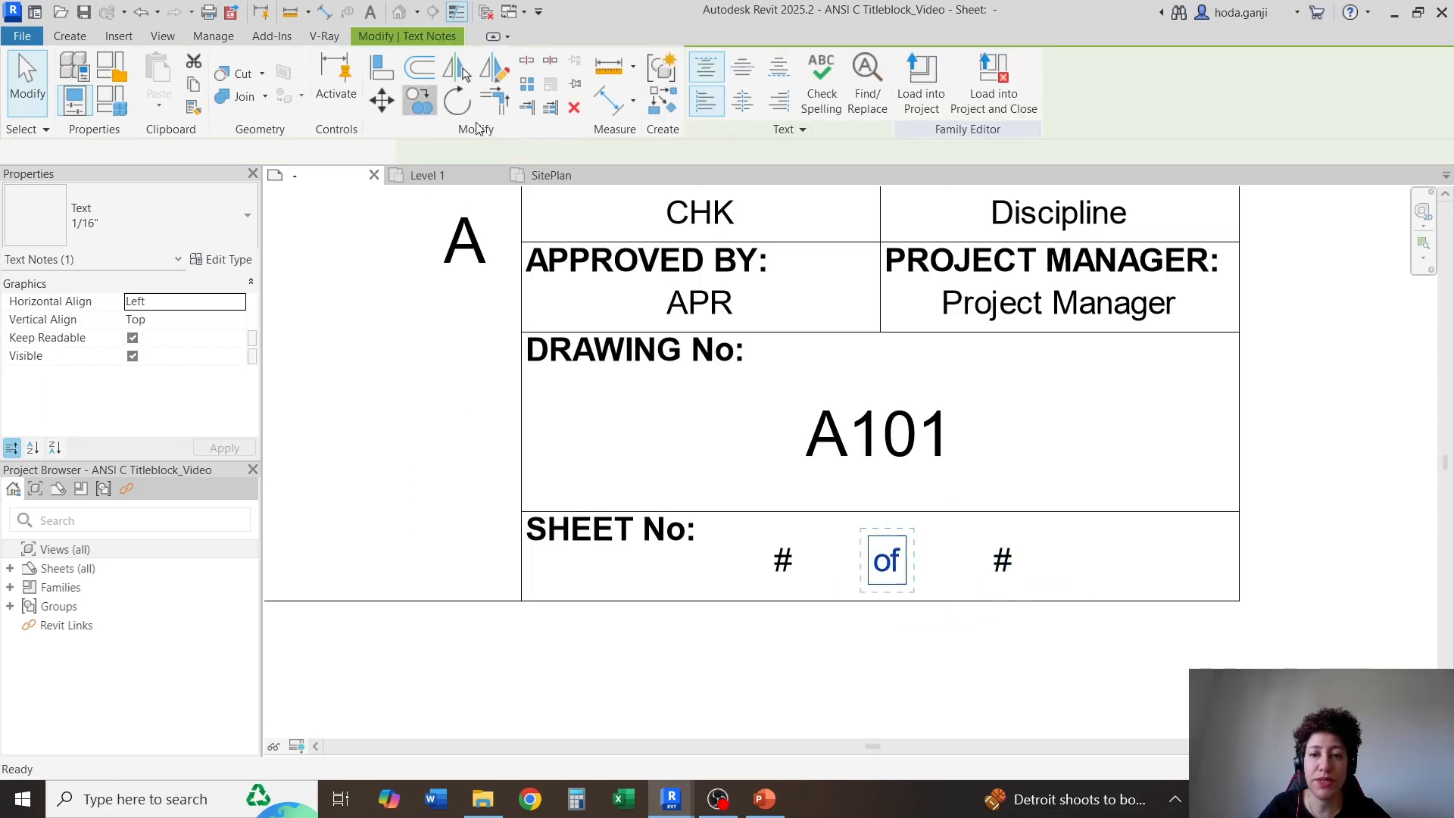
left_click(1235, 604)
scroll(1229, 609, "down", 5)
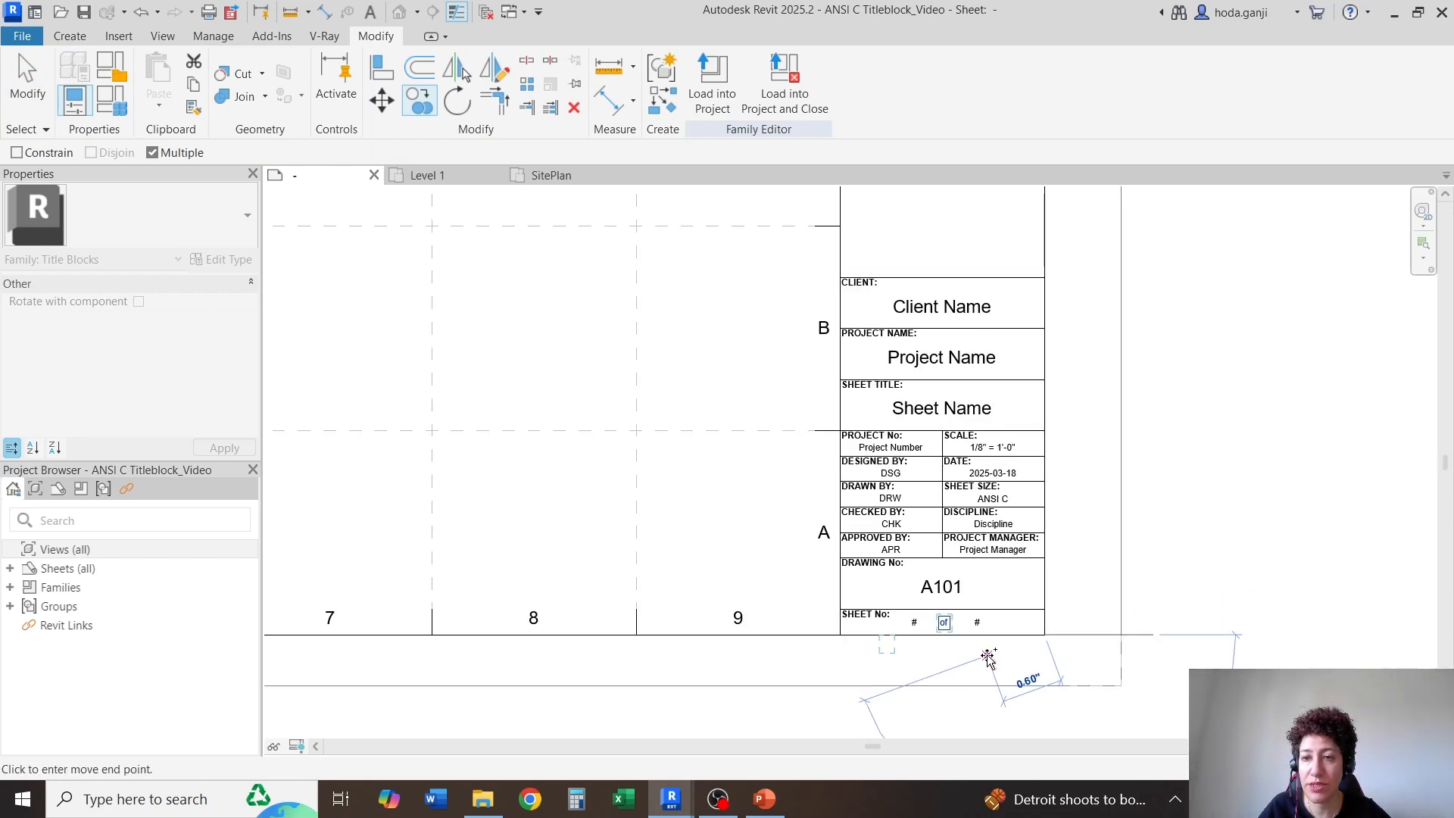
scroll(1010, 250, "up", 6)
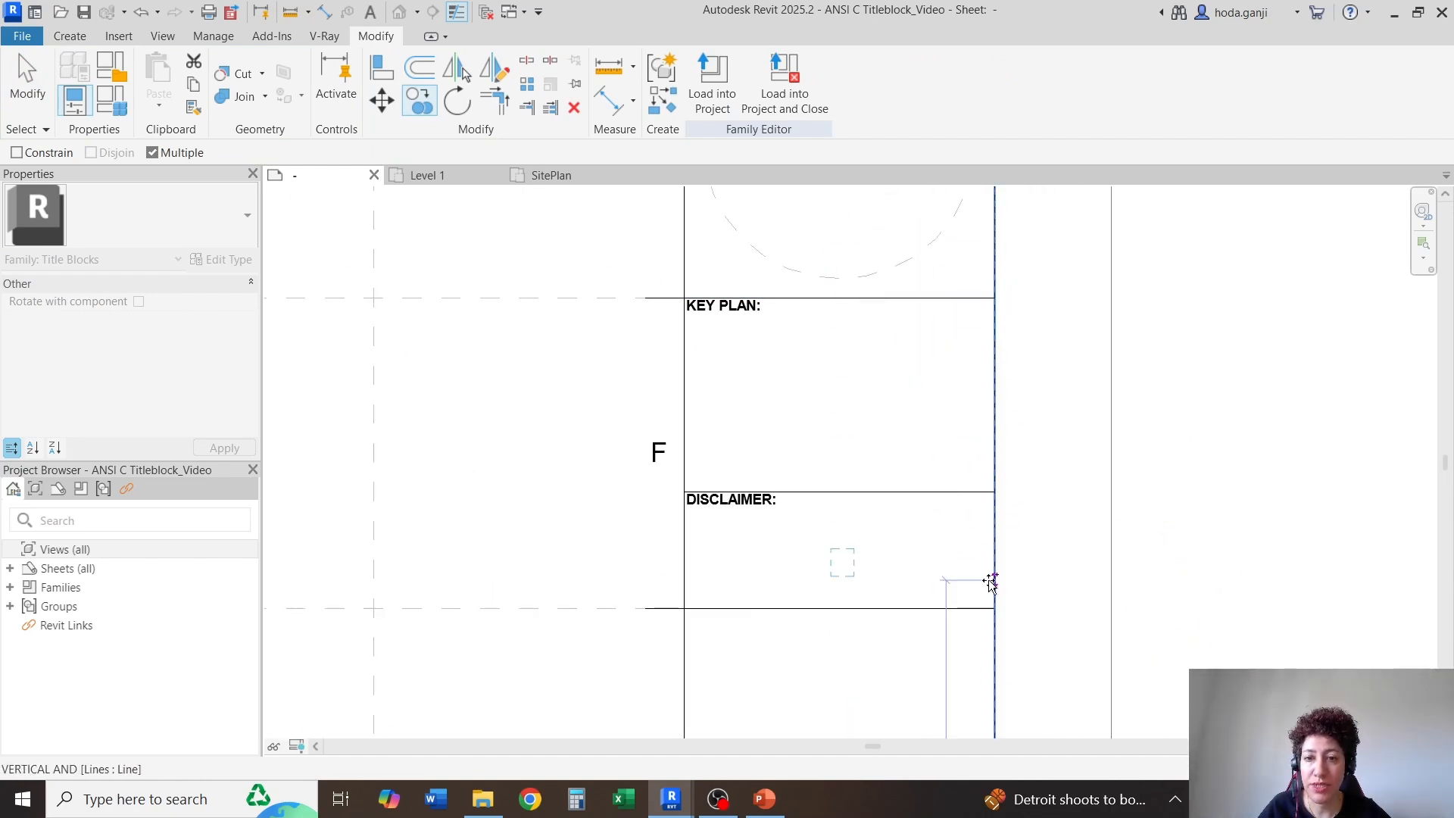
left_click(993, 607)
scroll(788, 666, "up", 4)
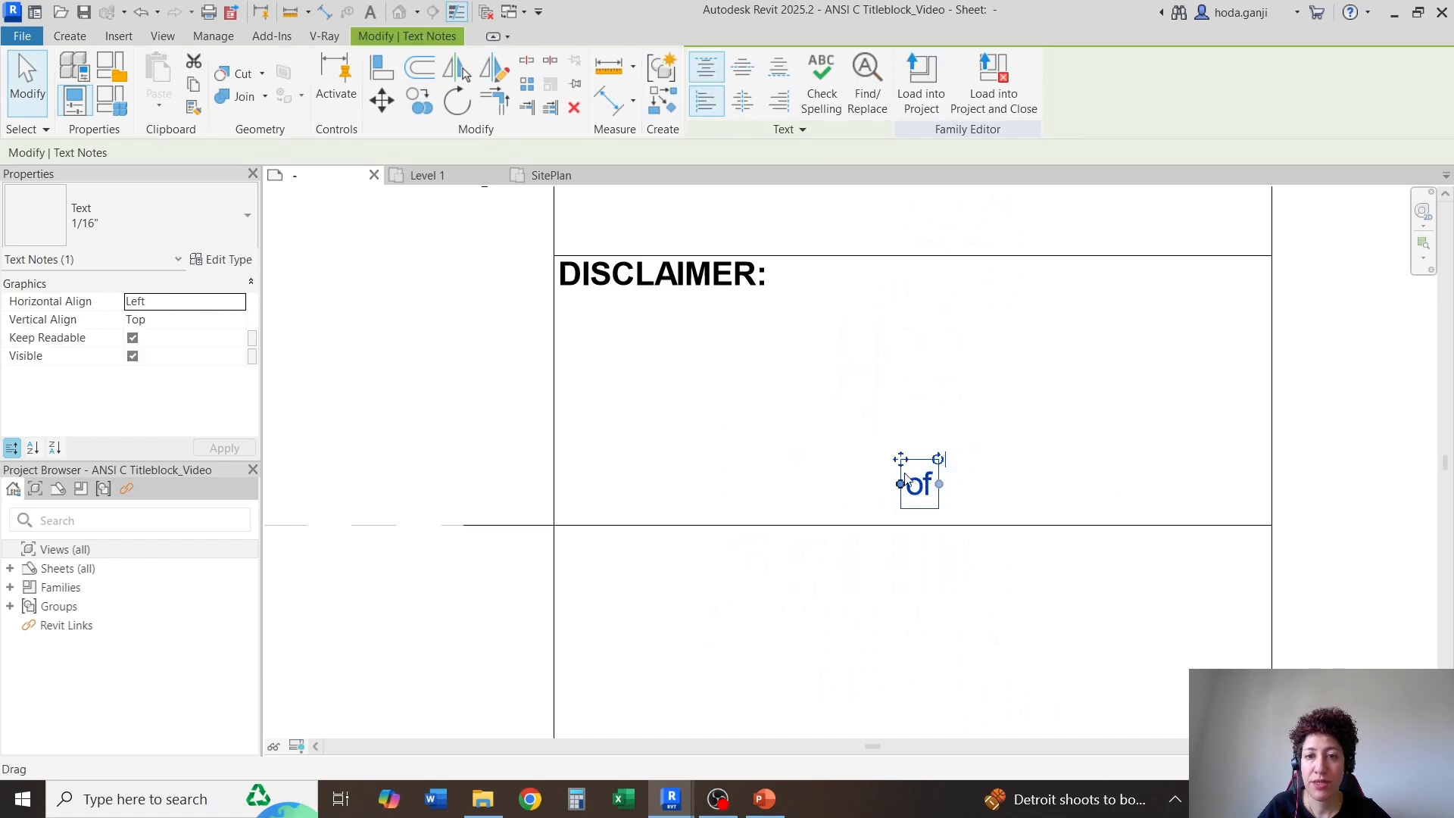
Set the horizontal alignment of the copied "of" text in the DISCLAIMER: cell to Center
left_click_drag(912, 485, 541, 494)
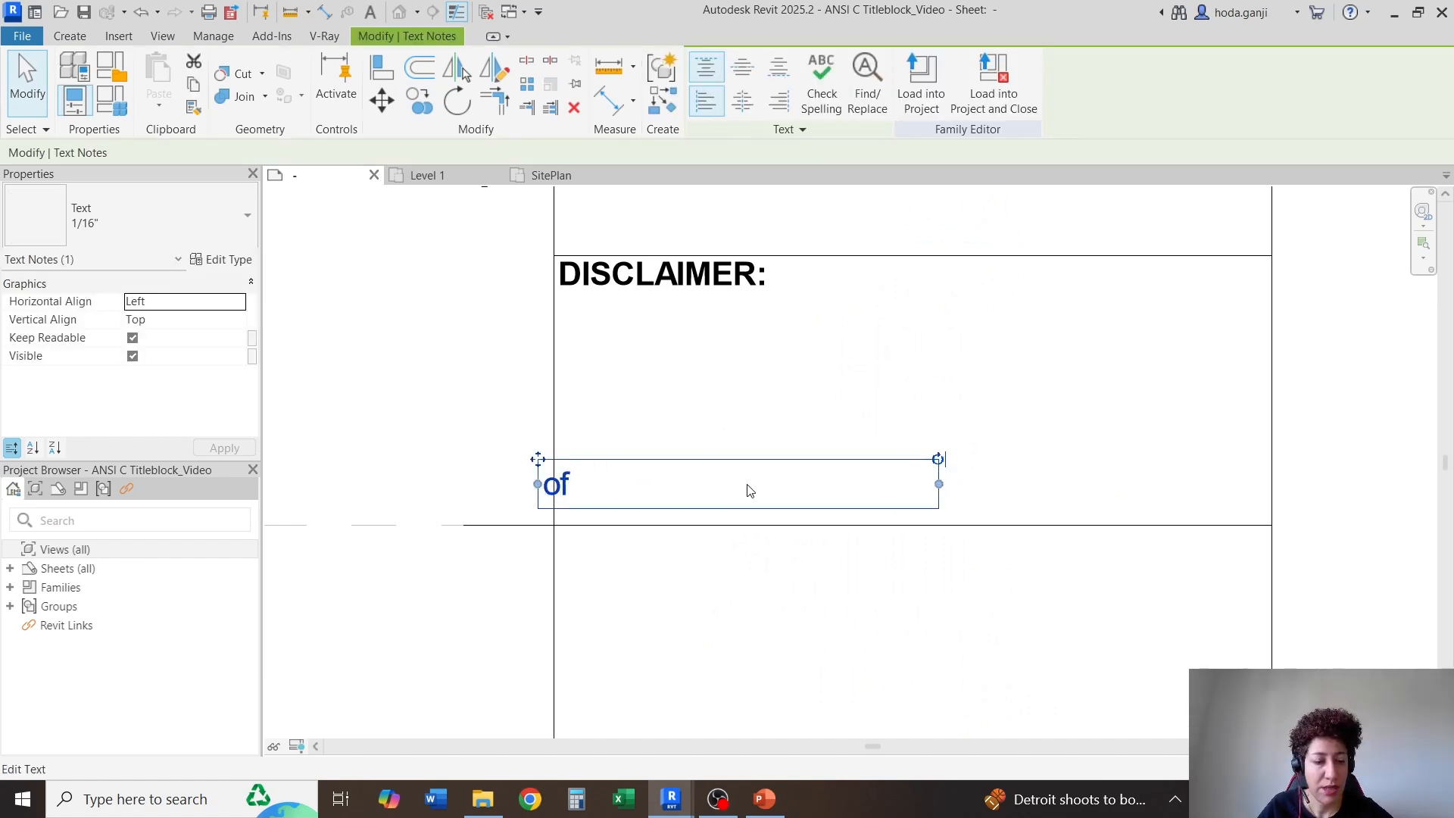
key("ctrl+z")
left_click(932, 491)
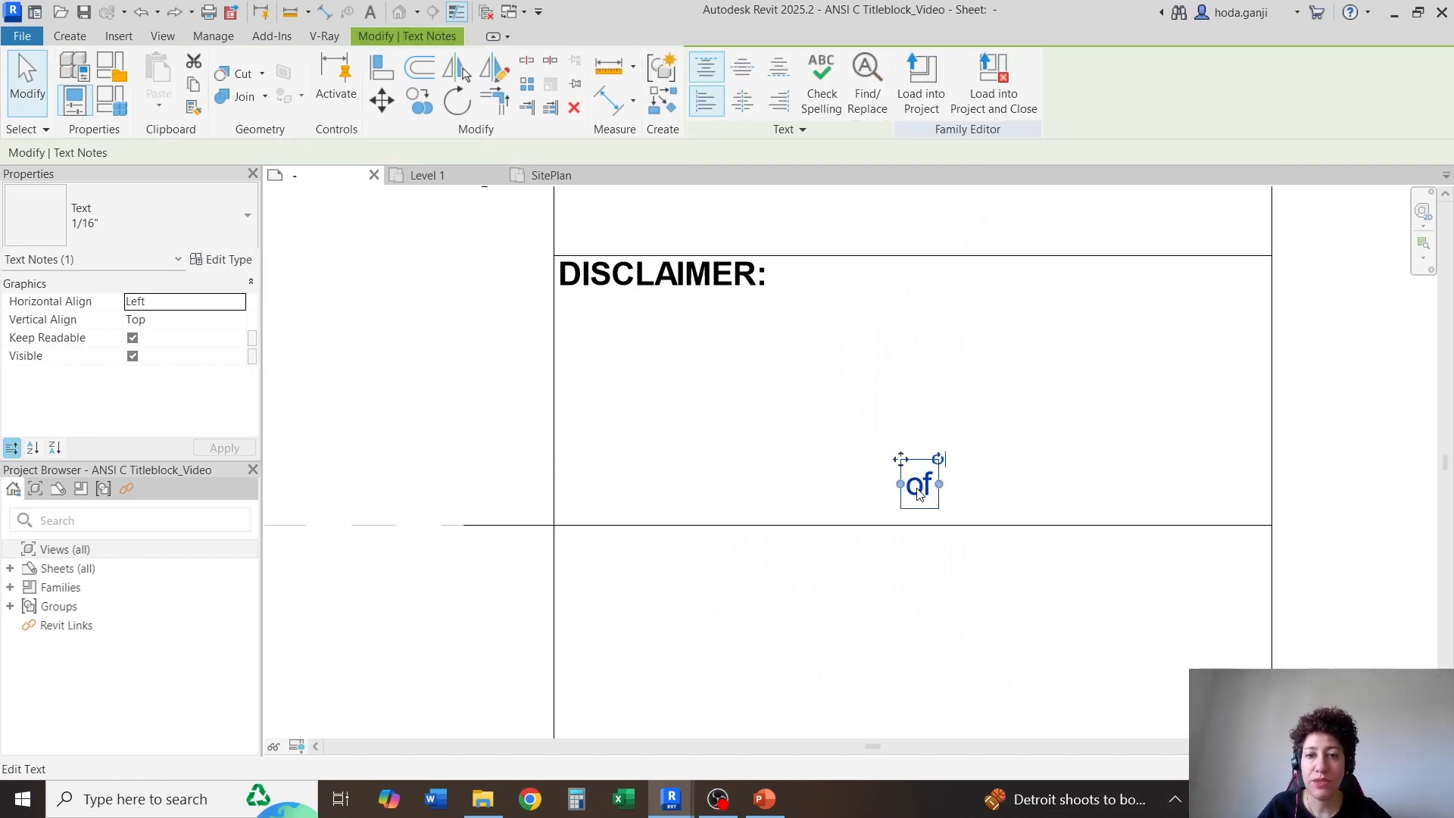
left_click(742, 97)
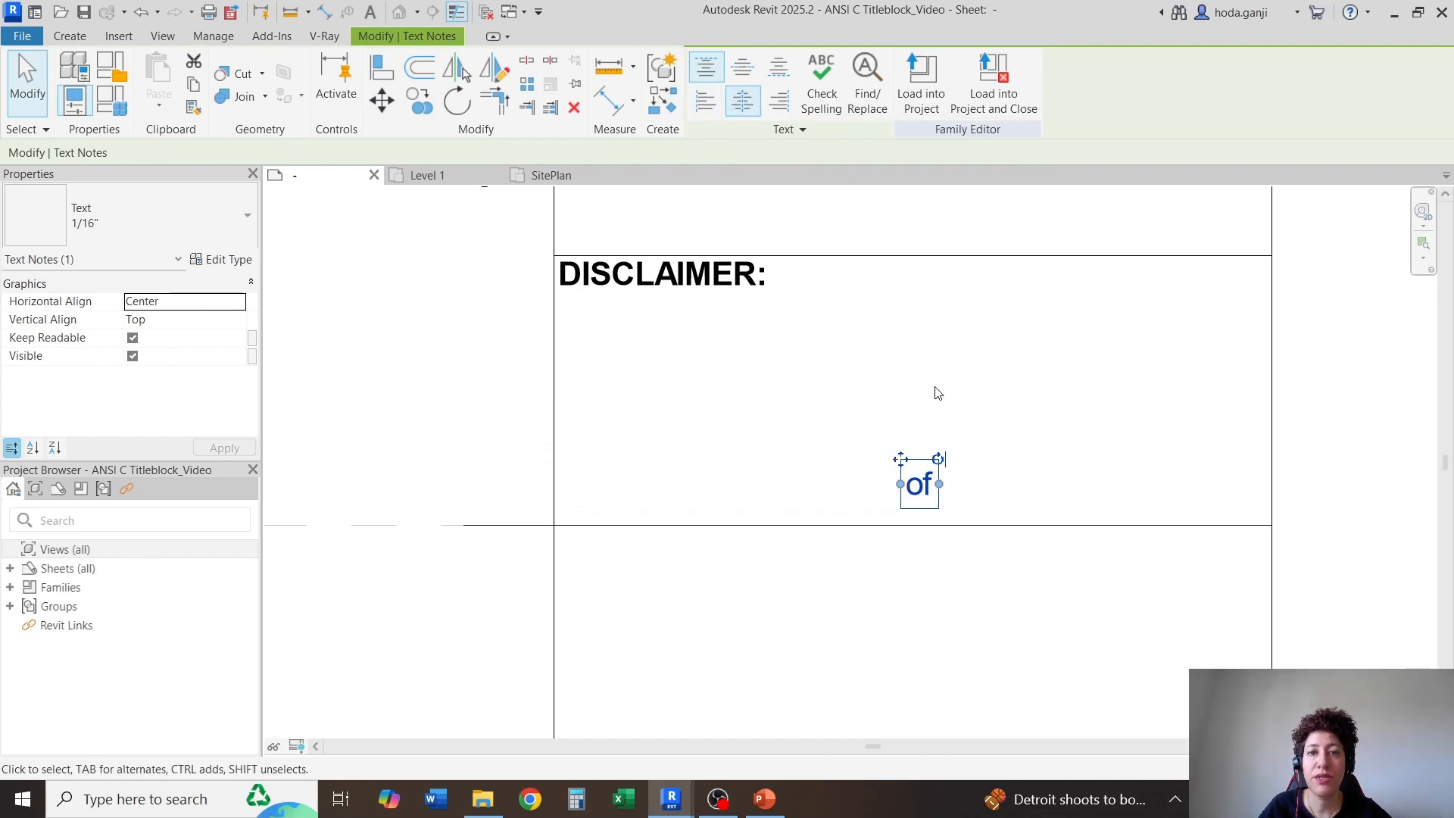
Widen the "of" text box so it spans the full width of the DISCLAIMER: cell
left_click_drag(906, 474, 584, 510)
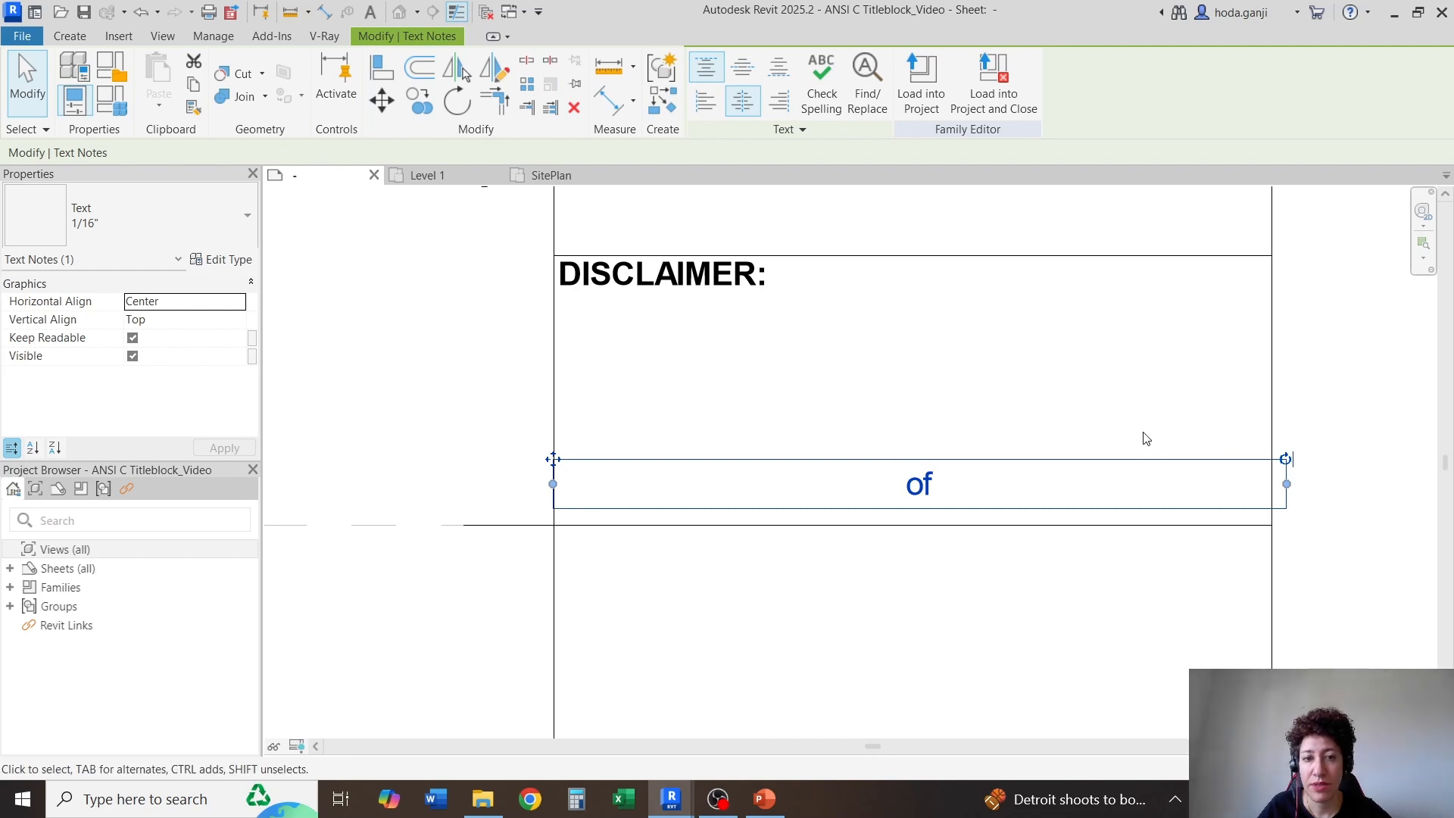
scroll(1133, 474, "up", 1)
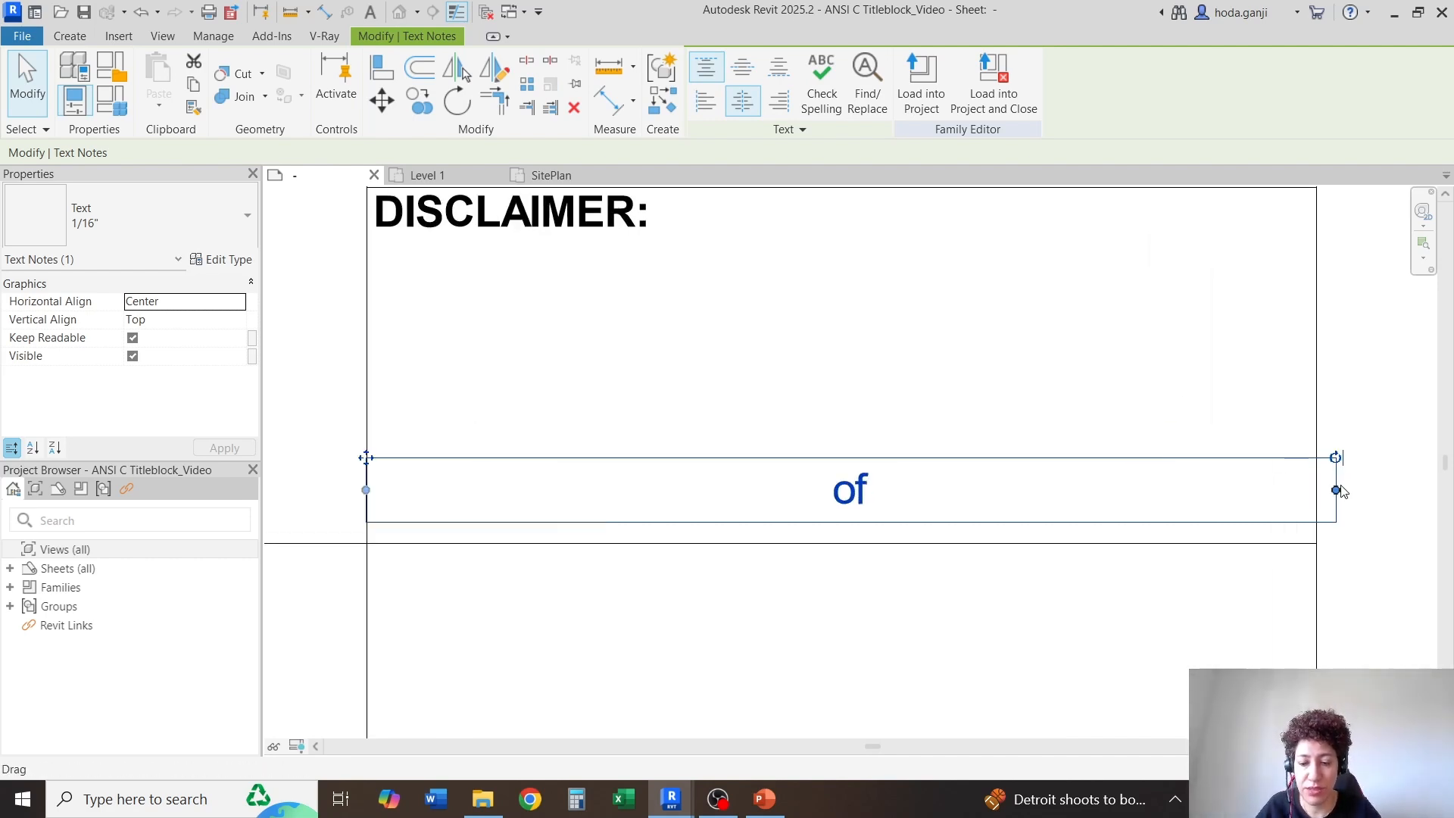
left_click_drag(1339, 491, 1317, 490)
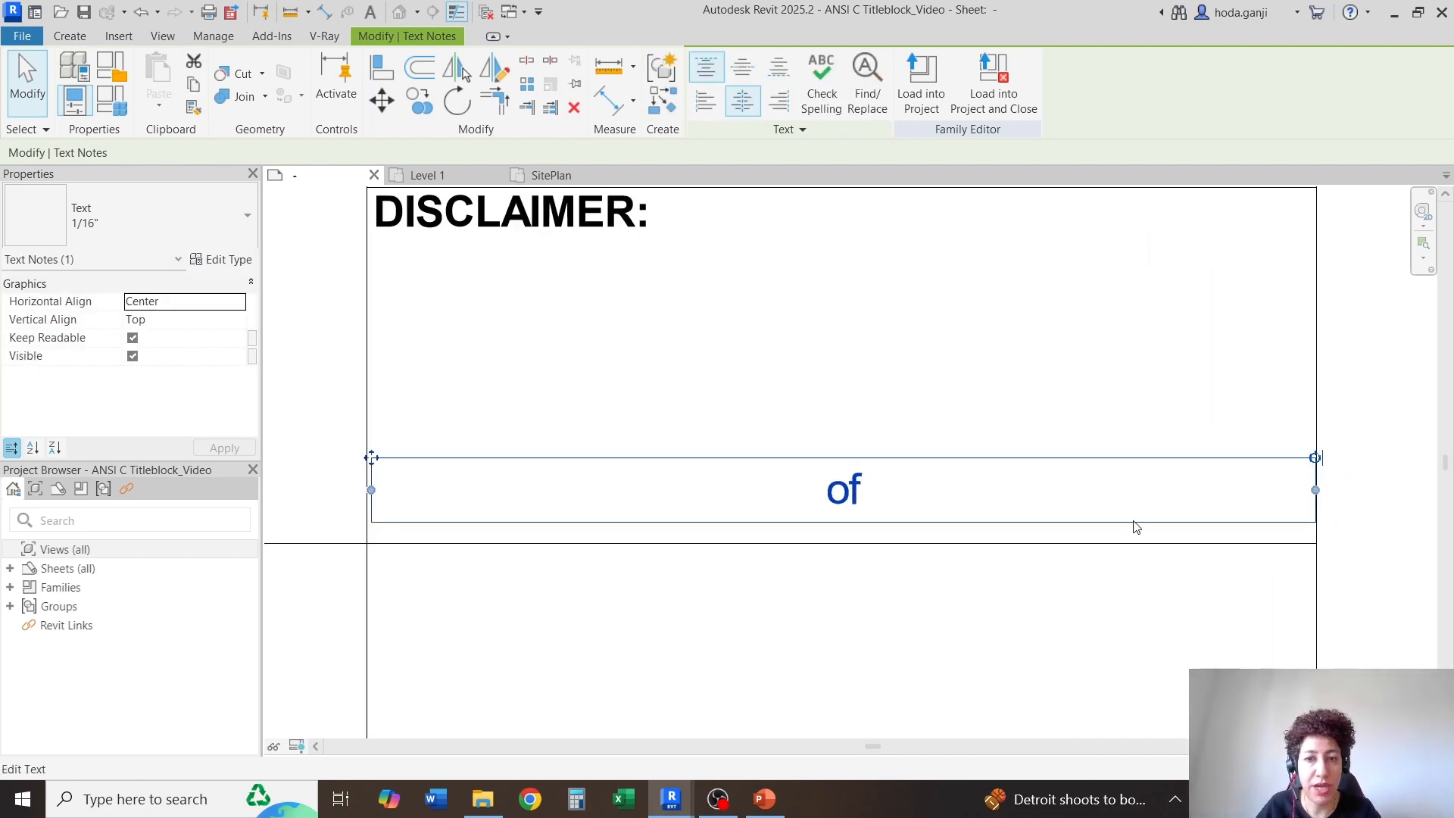
scroll(1347, 493, "up", 2)
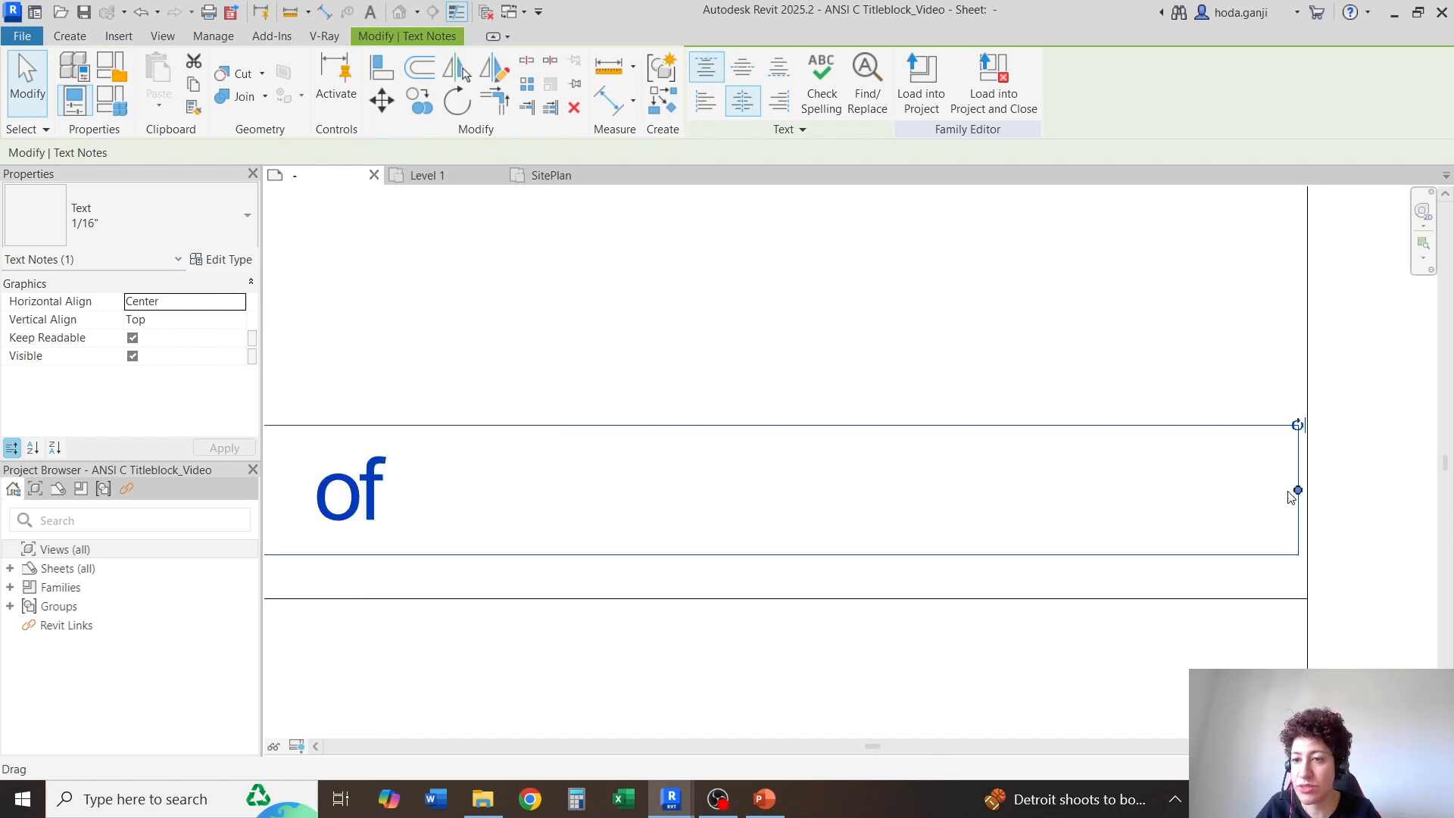
left_click_drag(1297, 491, 1306, 493)
scroll(1355, 486, "down", 2)
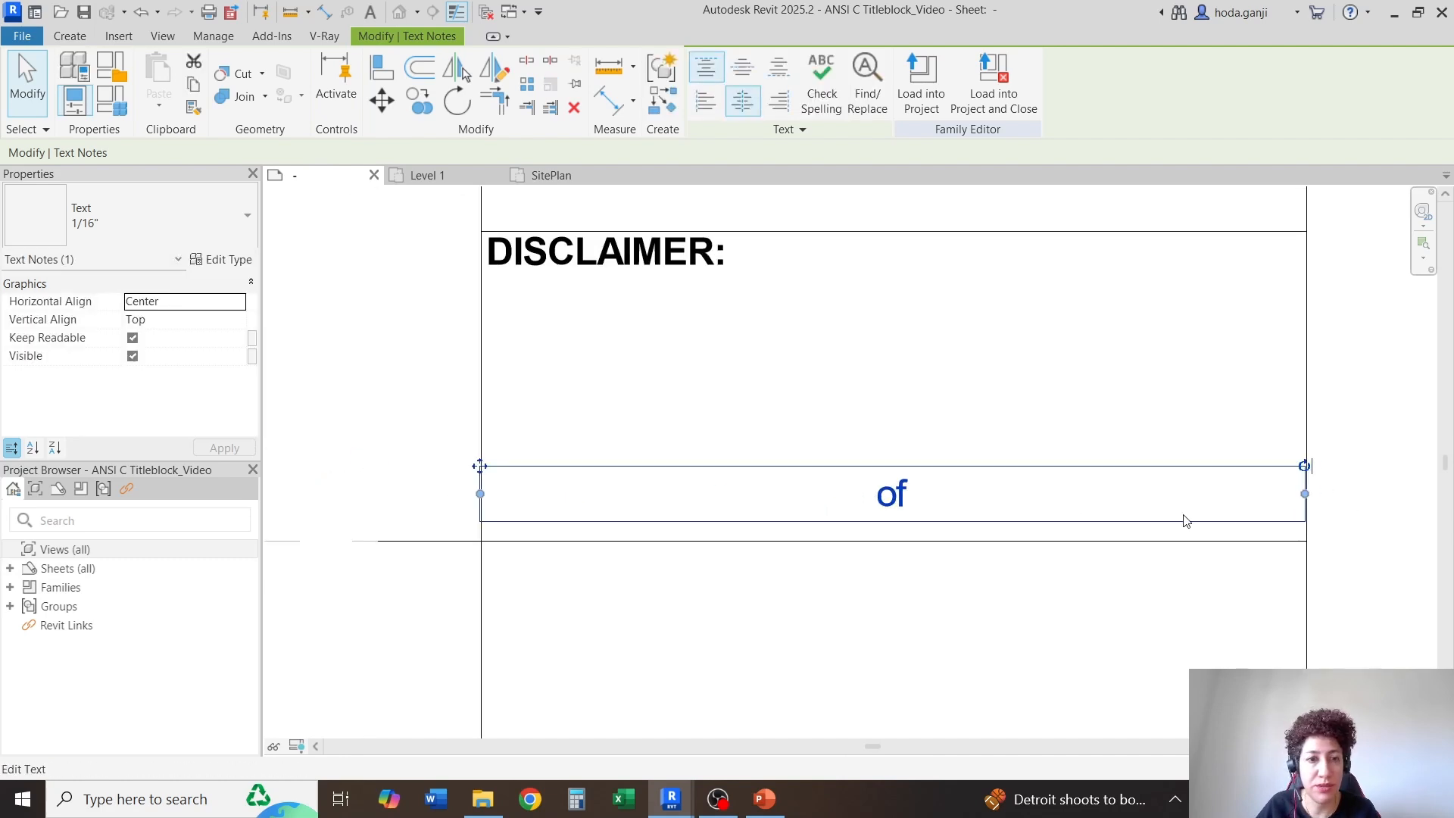
scroll(1300, 513, "up", 3)
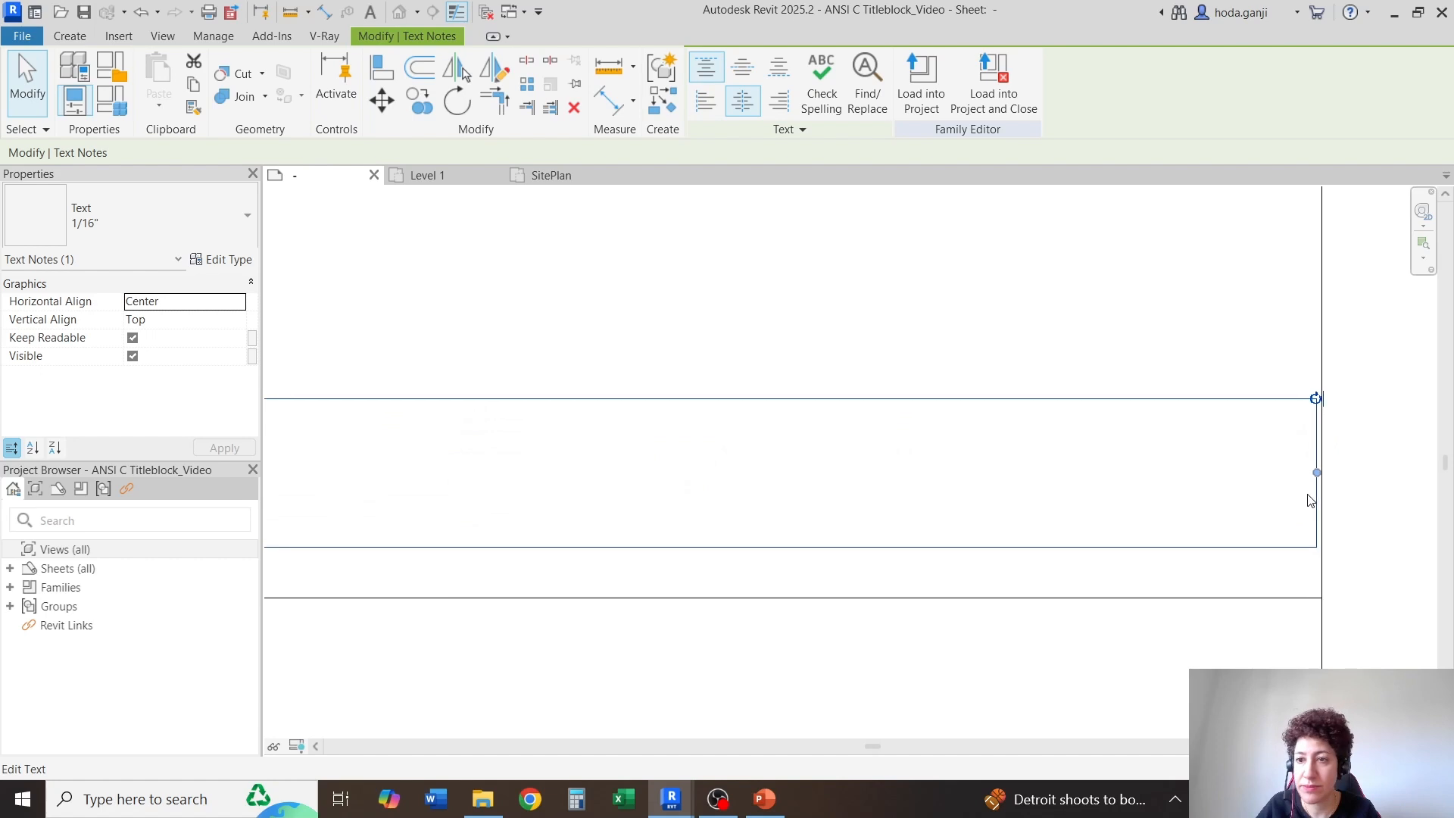
scroll(1162, 520, "down", 4)
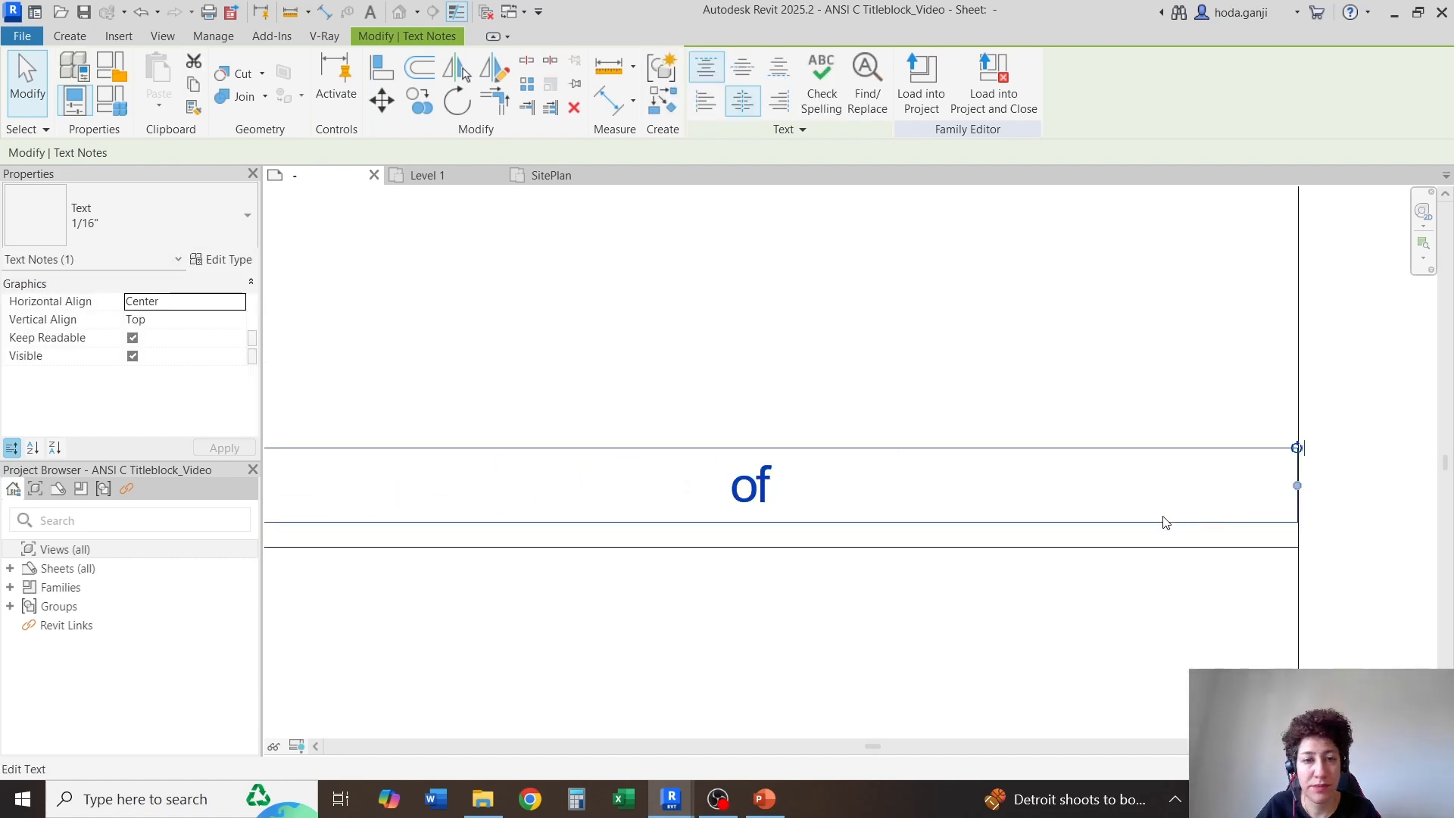
scroll(500, 526, "up", 2)
scroll(526, 525, "down", 3)
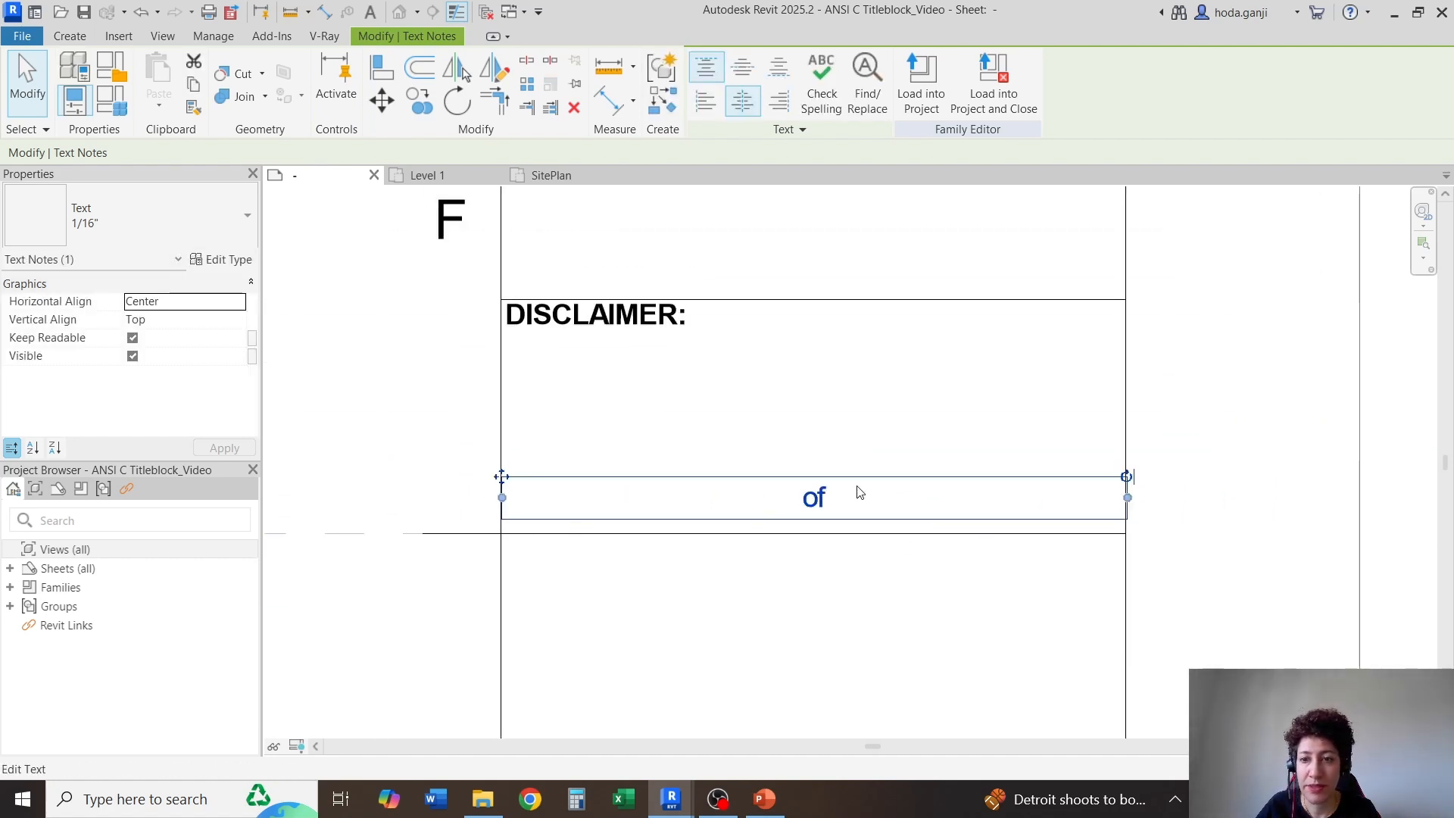
Nudge the "of" text upward in its cell towards the DISCLAIMER: caption
scroll(857, 500, "up", 1)
key("Up")
key("Up")
key("Up")
key("Up")
key("Up")
key("Up")
key("Up")
key("Up")
key("Up")
key("Up")
key("Up")
key("Up")
key("Up")
key("Up")
key("Up")
key("Up")
key("Up")
key("Up")
key("Up")
key("Up")
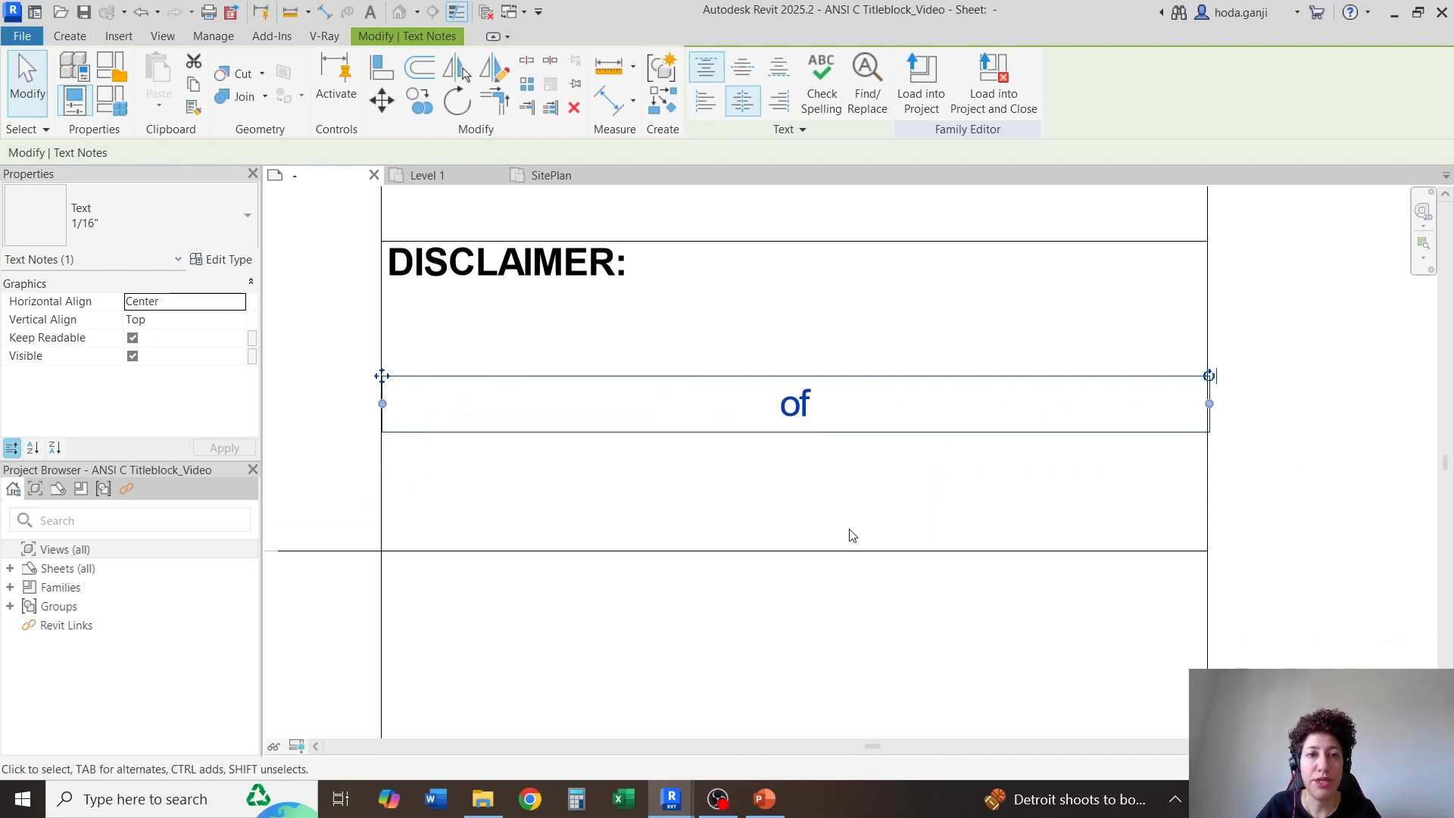
key("Up")
key("Up")
key("Up")
key("Up")
key("Up")
key("Up")
key("Up")
key("Up")
key("Up")
key("Up")
key("Up")
key("Up")
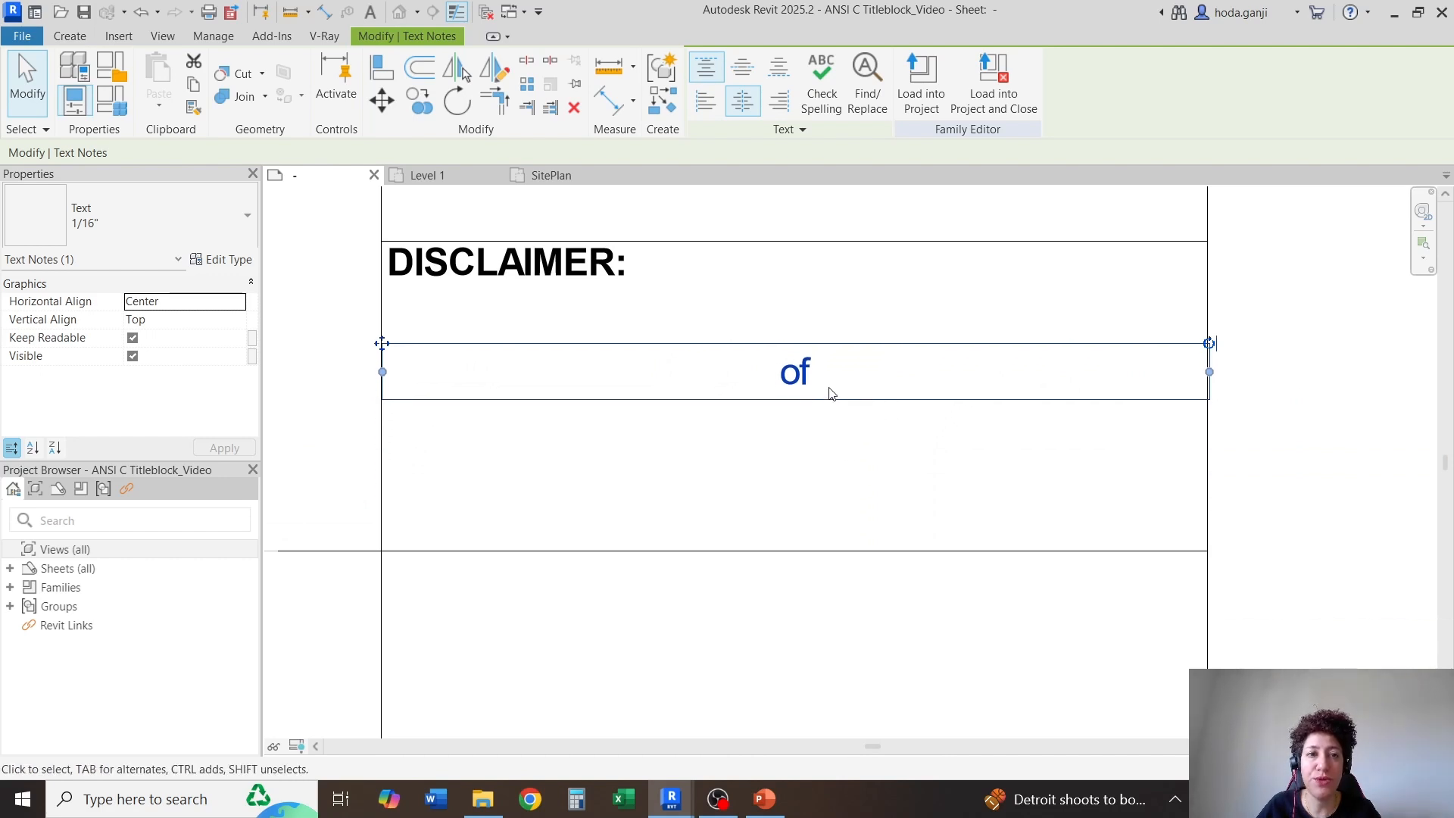
Replace the "of" text with XXX and place it just below the DISCLAIMER: caption
double_click(796, 342)
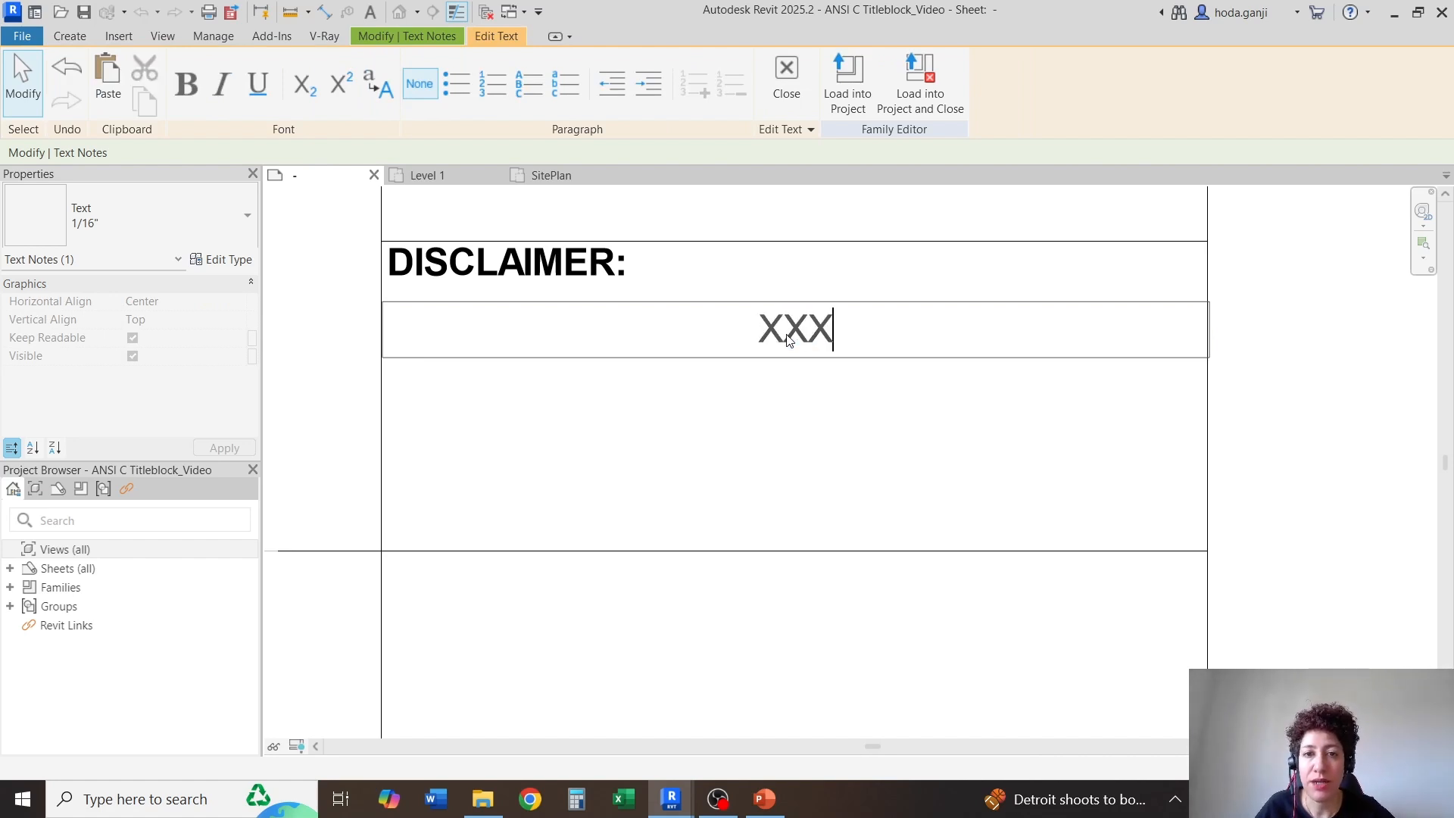
left_click(856, 457)
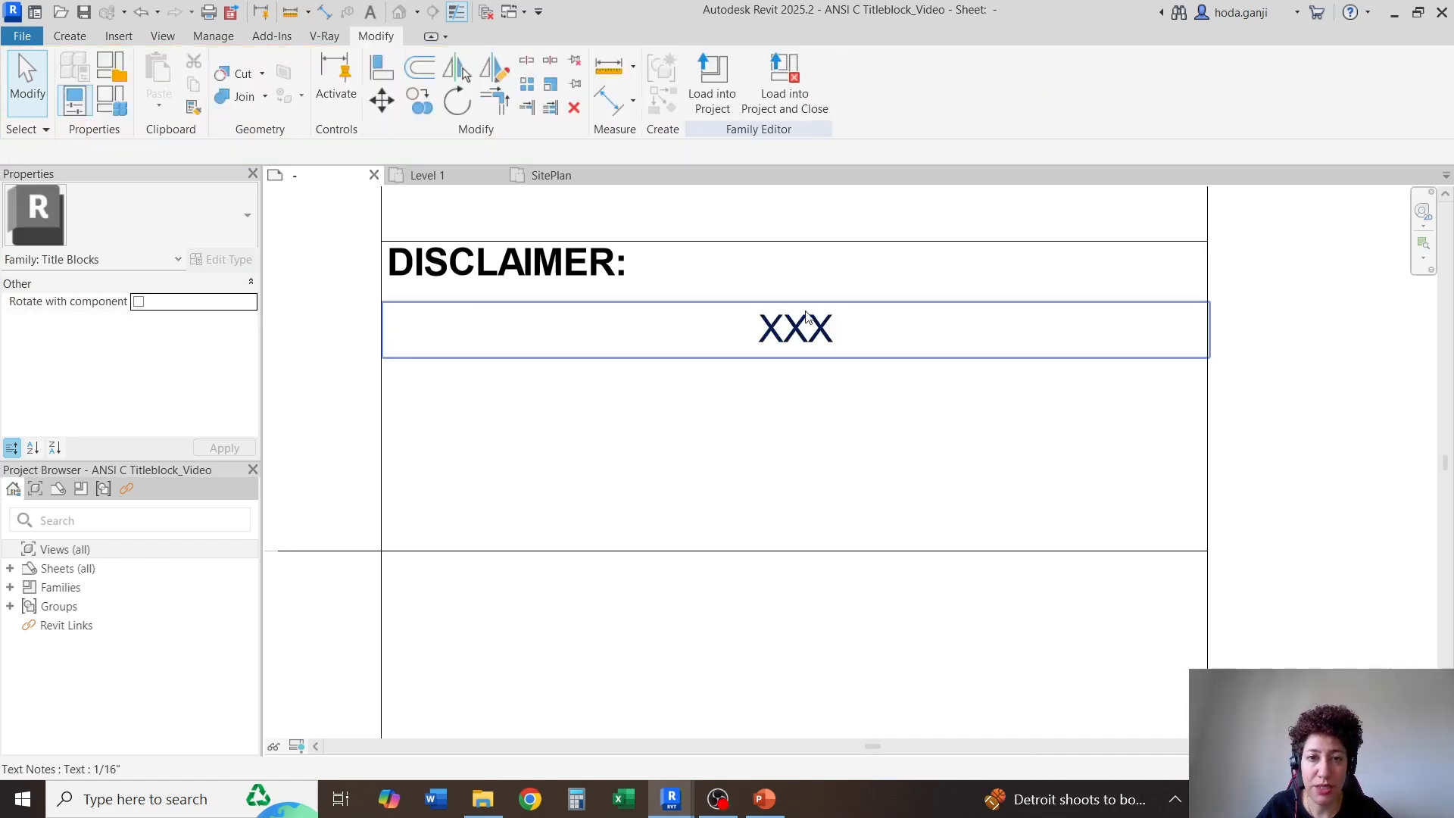
left_click(807, 317)
left_click(834, 445)
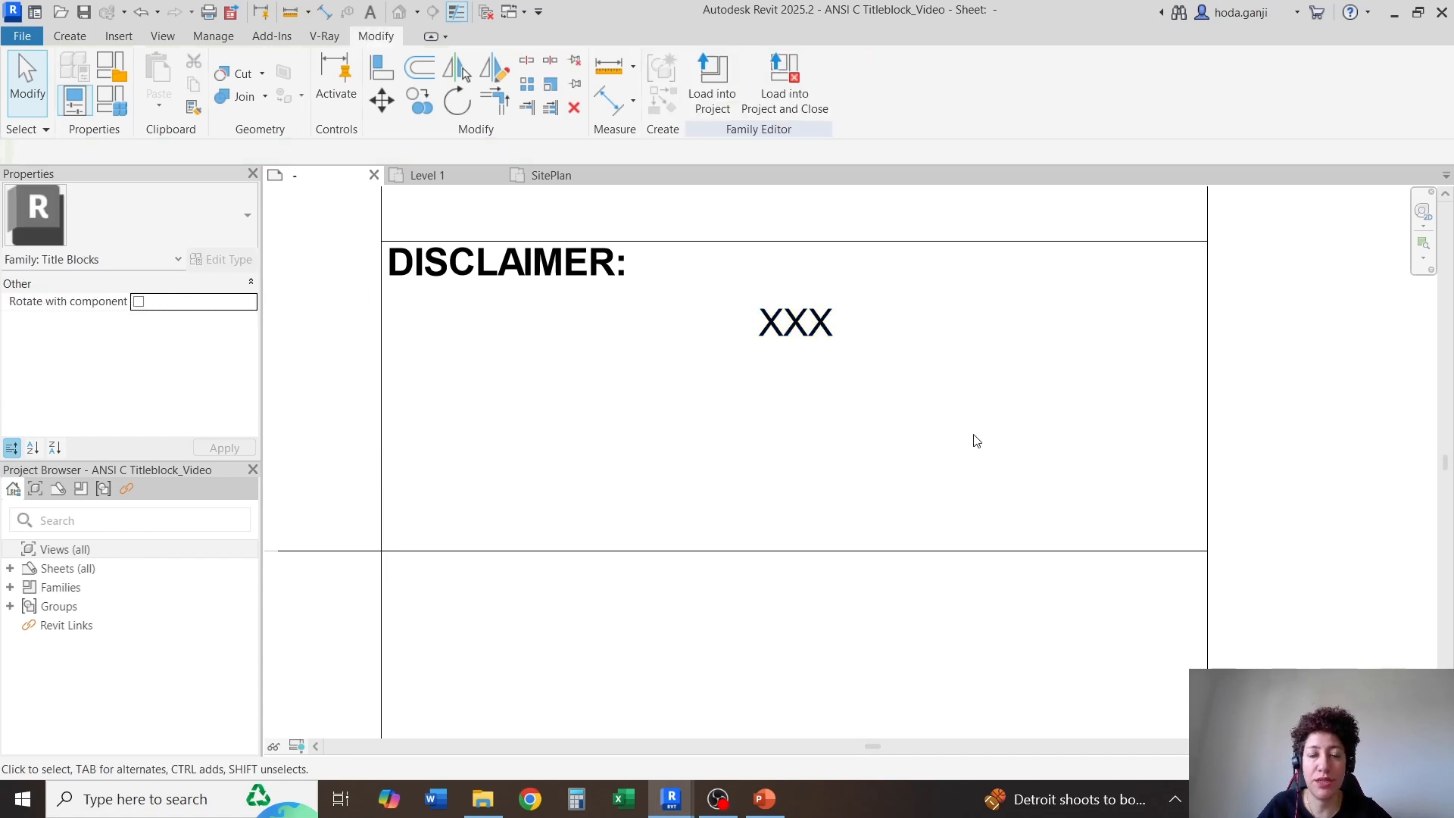
scroll(984, 439, "down", 3)
scroll(997, 439, "down", 5)
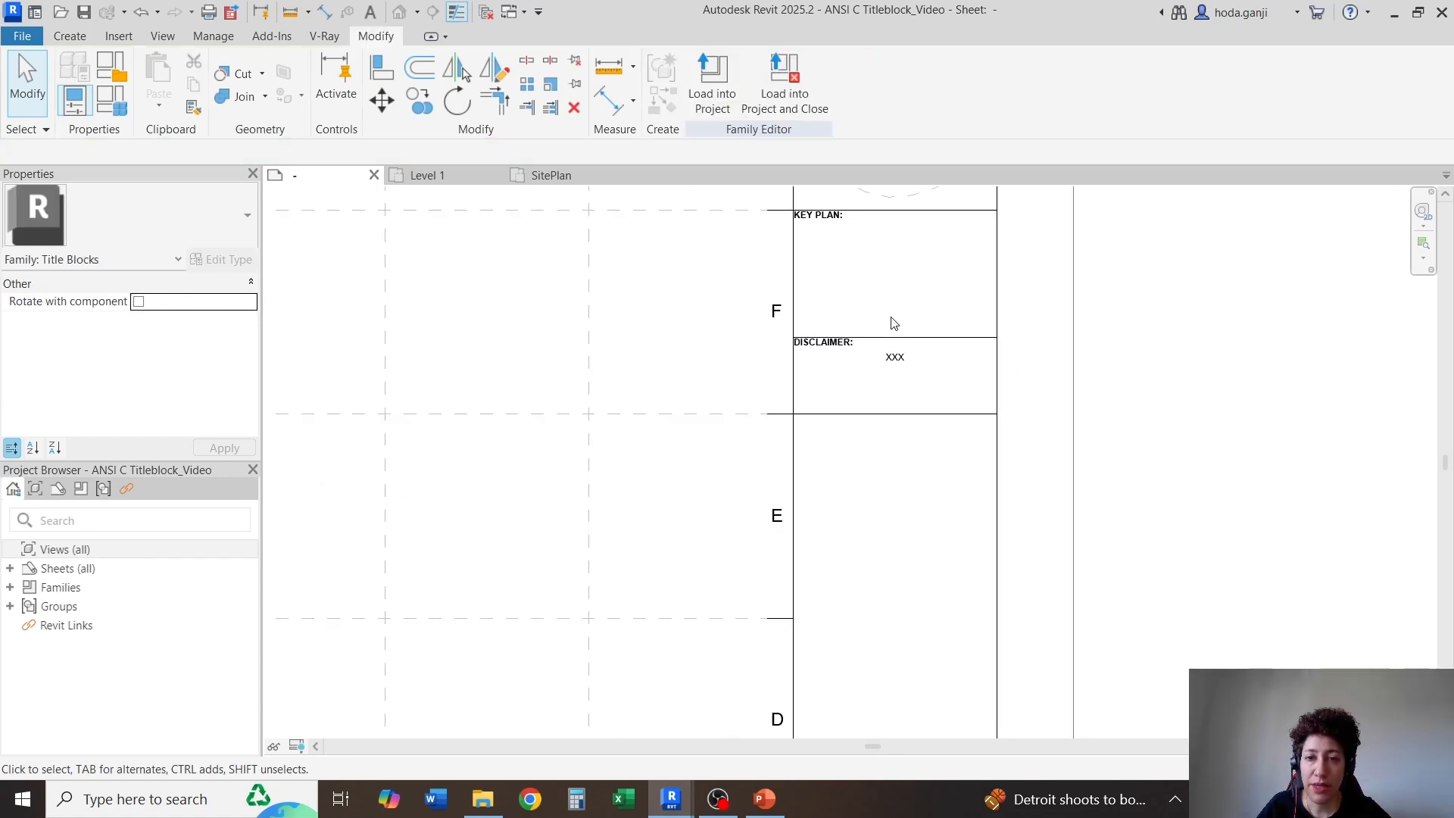
scroll(986, 428, "down", 3)
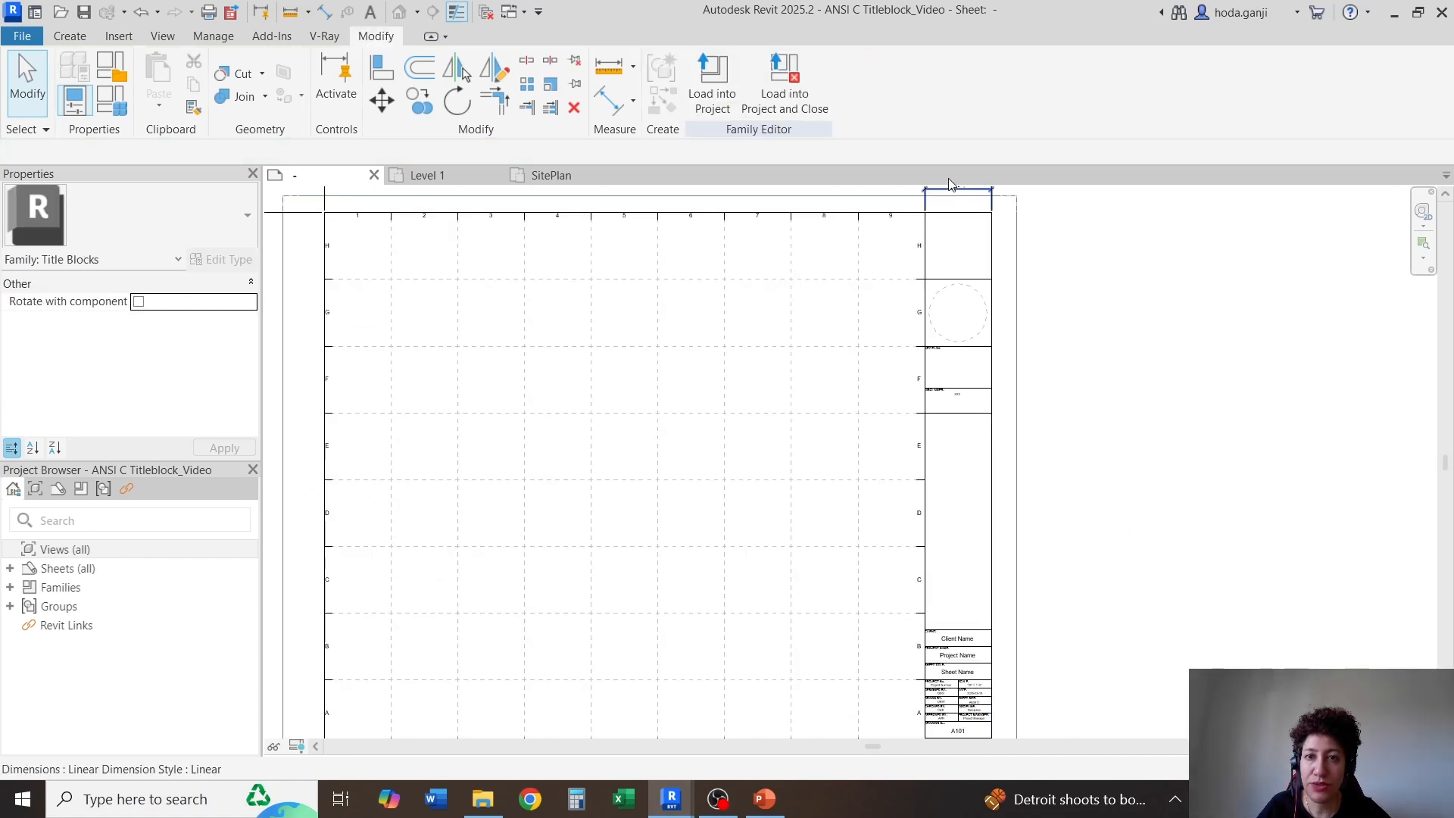
Open the arrow annotation family placed on the SitePlan floor plan for editing, and close the SitePlan and Level 1 views
scroll(947, 189, "up", 6)
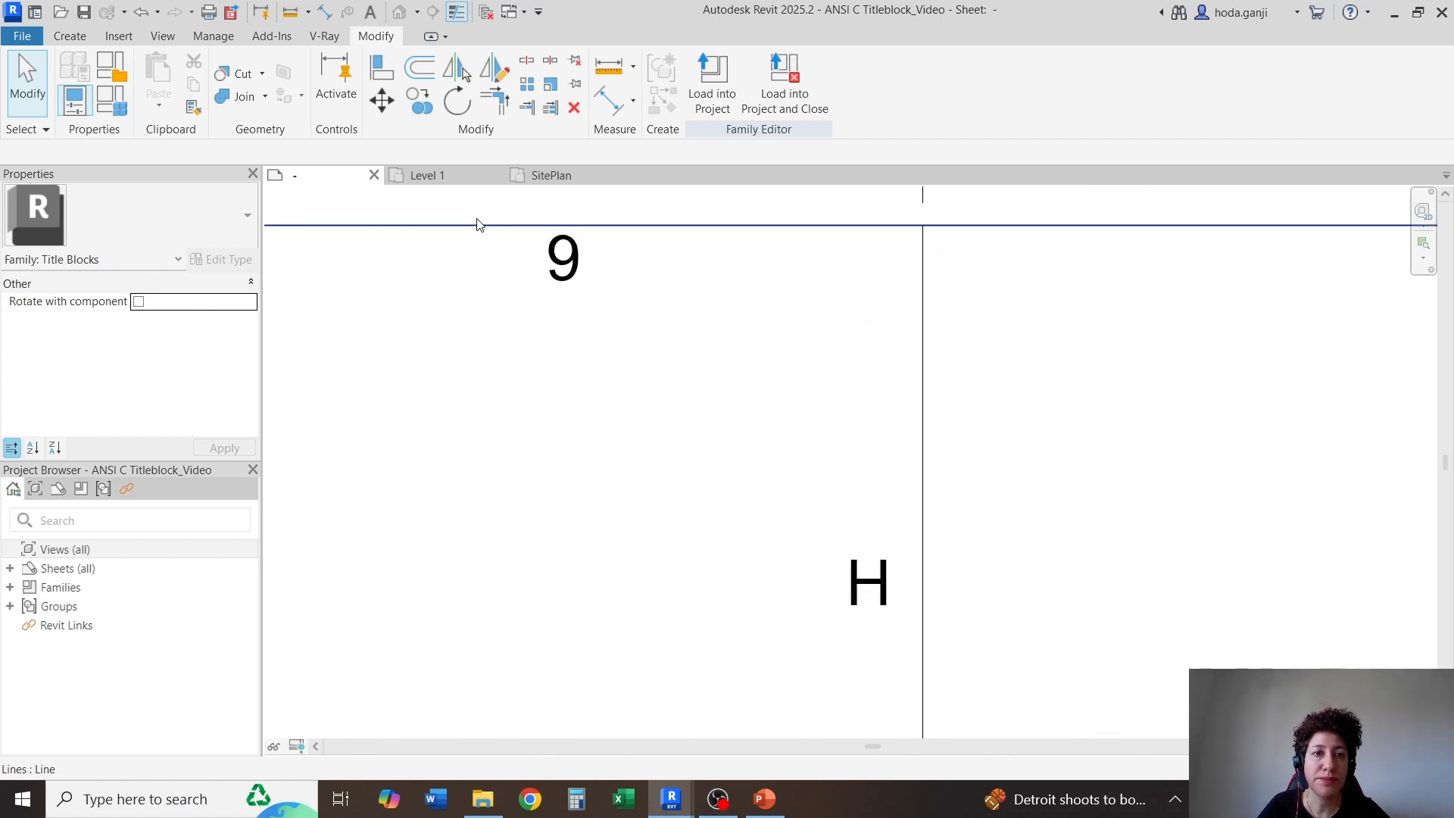
left_click(551, 176)
scroll(1068, 318, "down", 2)
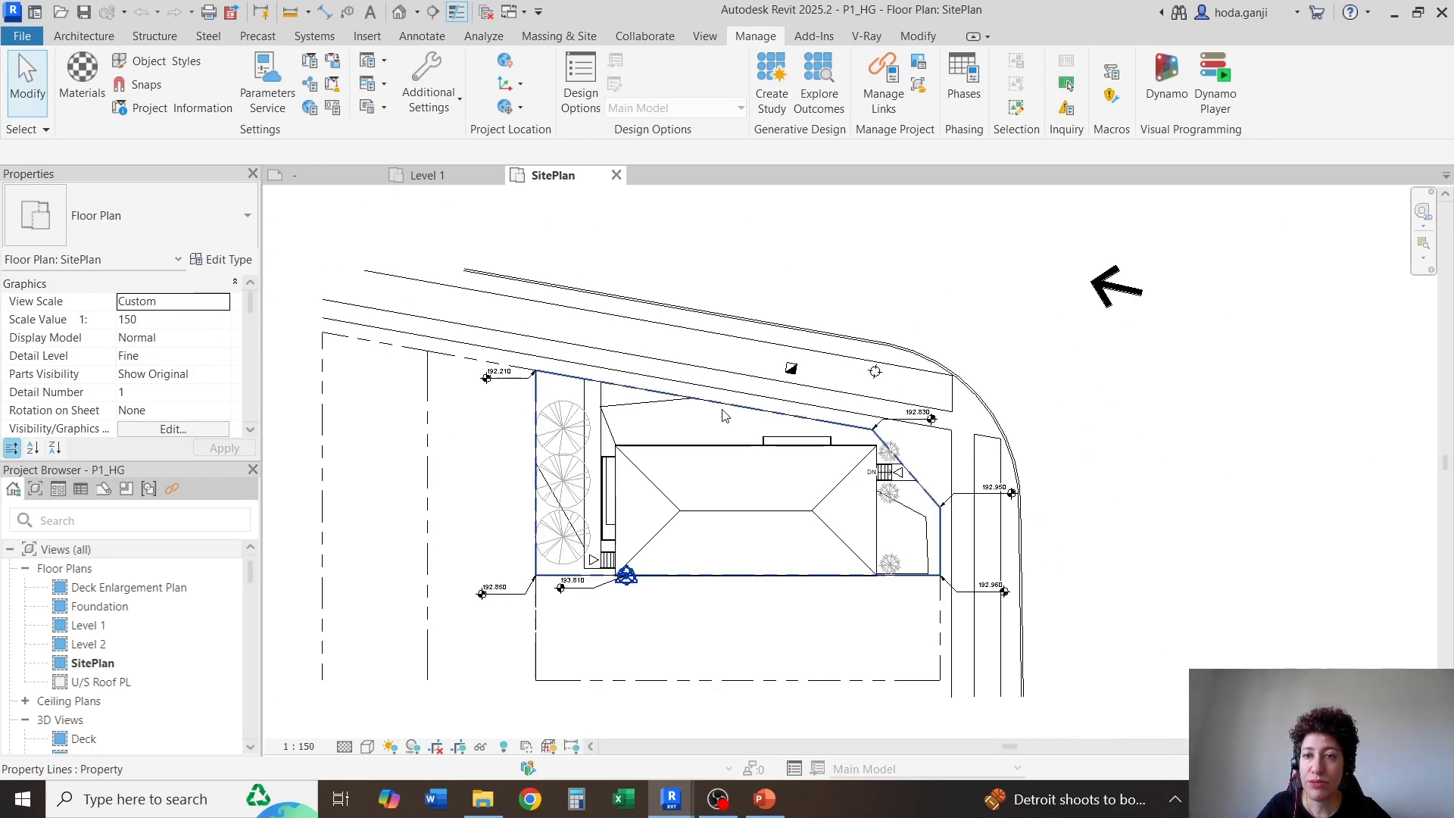
scroll(1060, 341, "up", 6)
left_click(1038, 409)
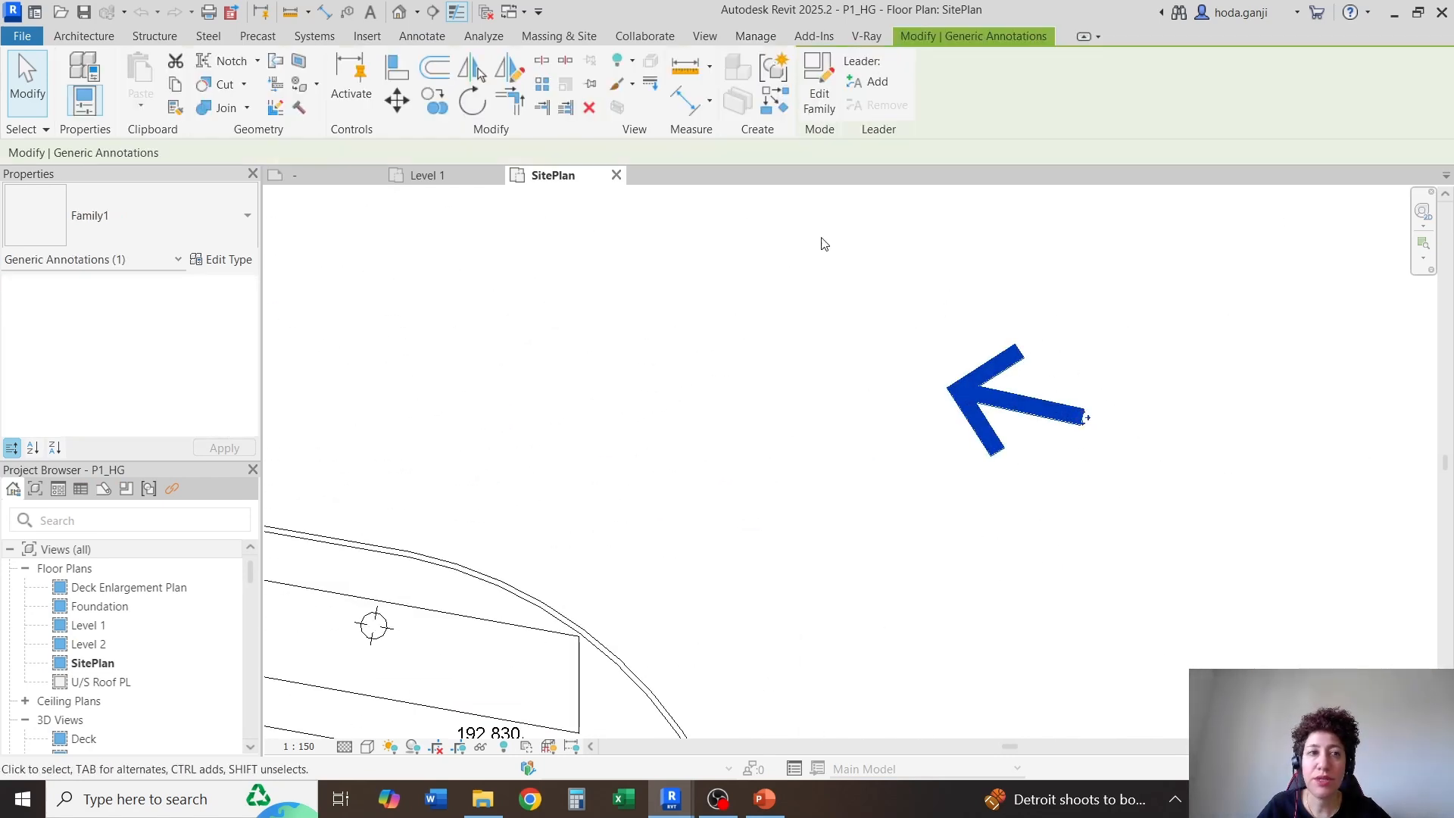
scroll(1055, 390, "up", 2)
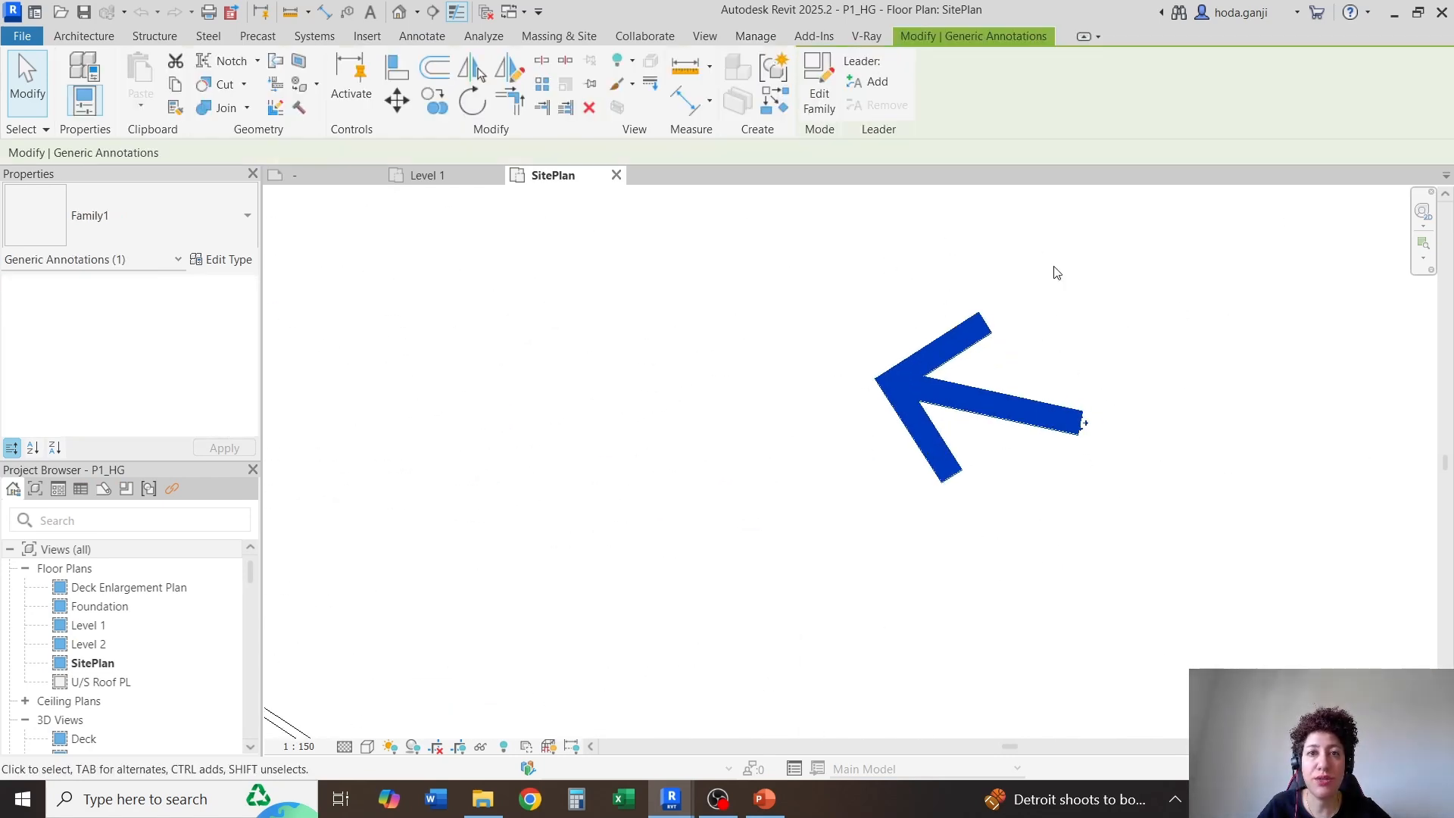
scroll(1077, 399, "up", 1)
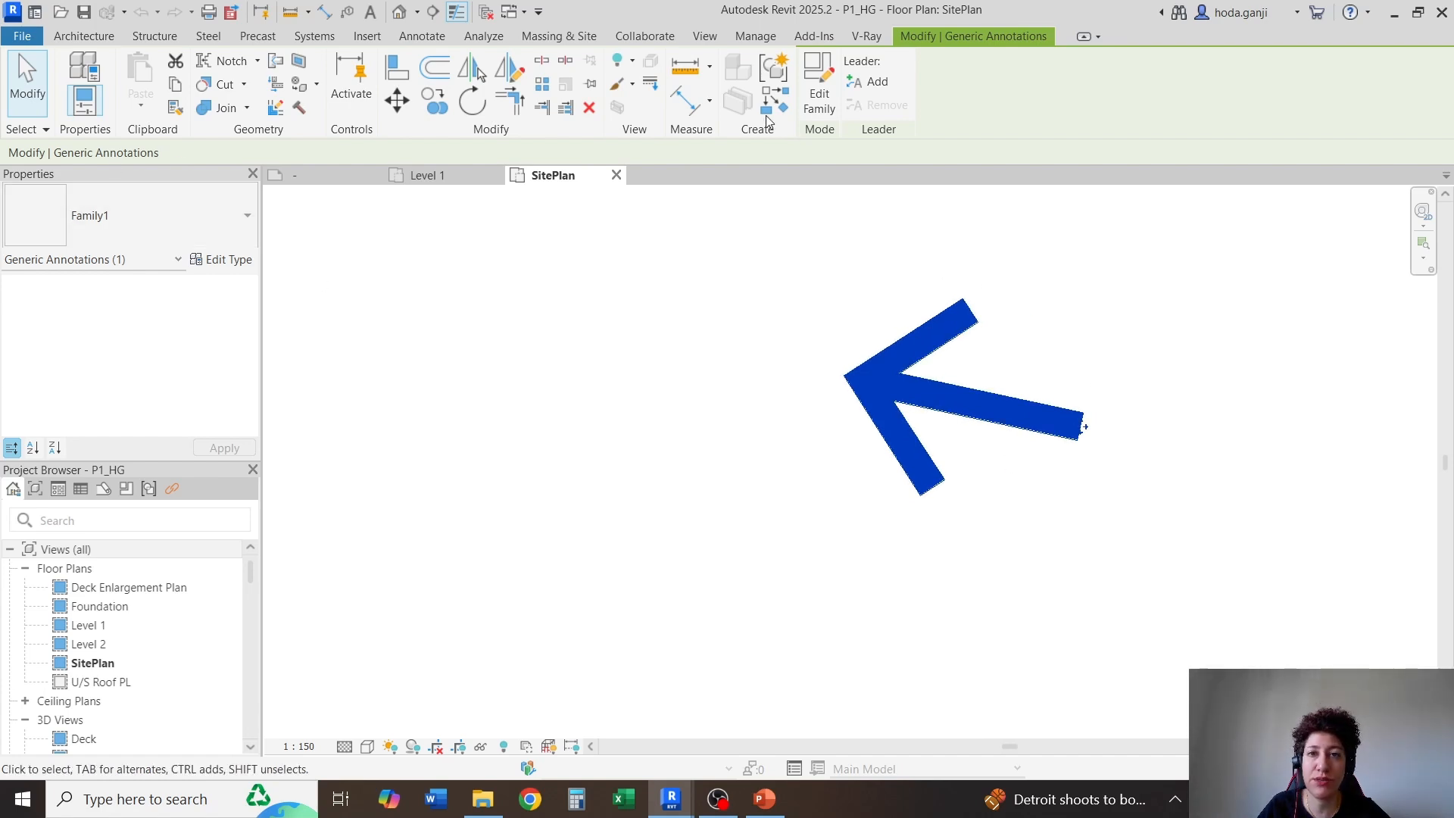
left_click(819, 91)
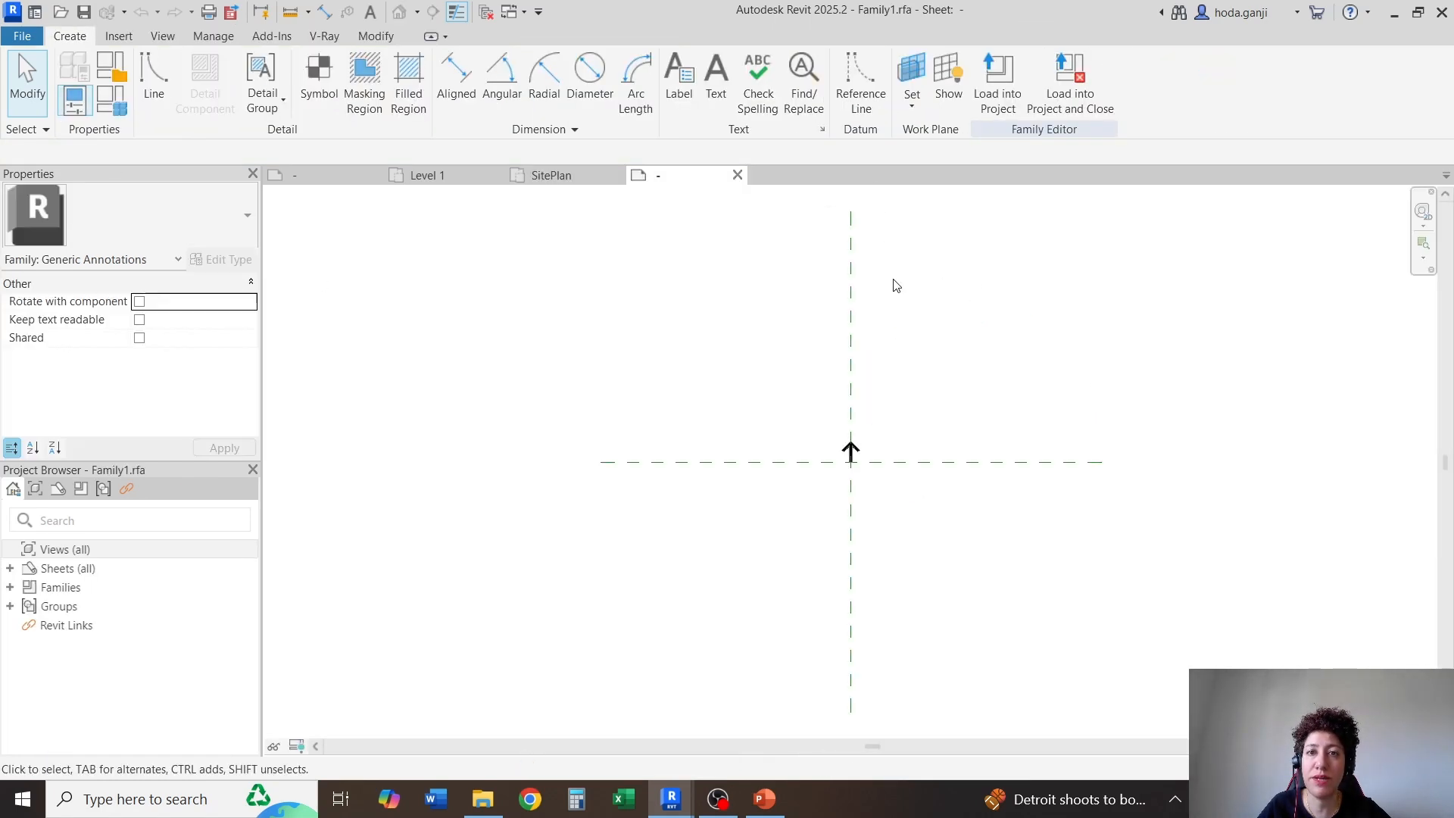
left_click(616, 175)
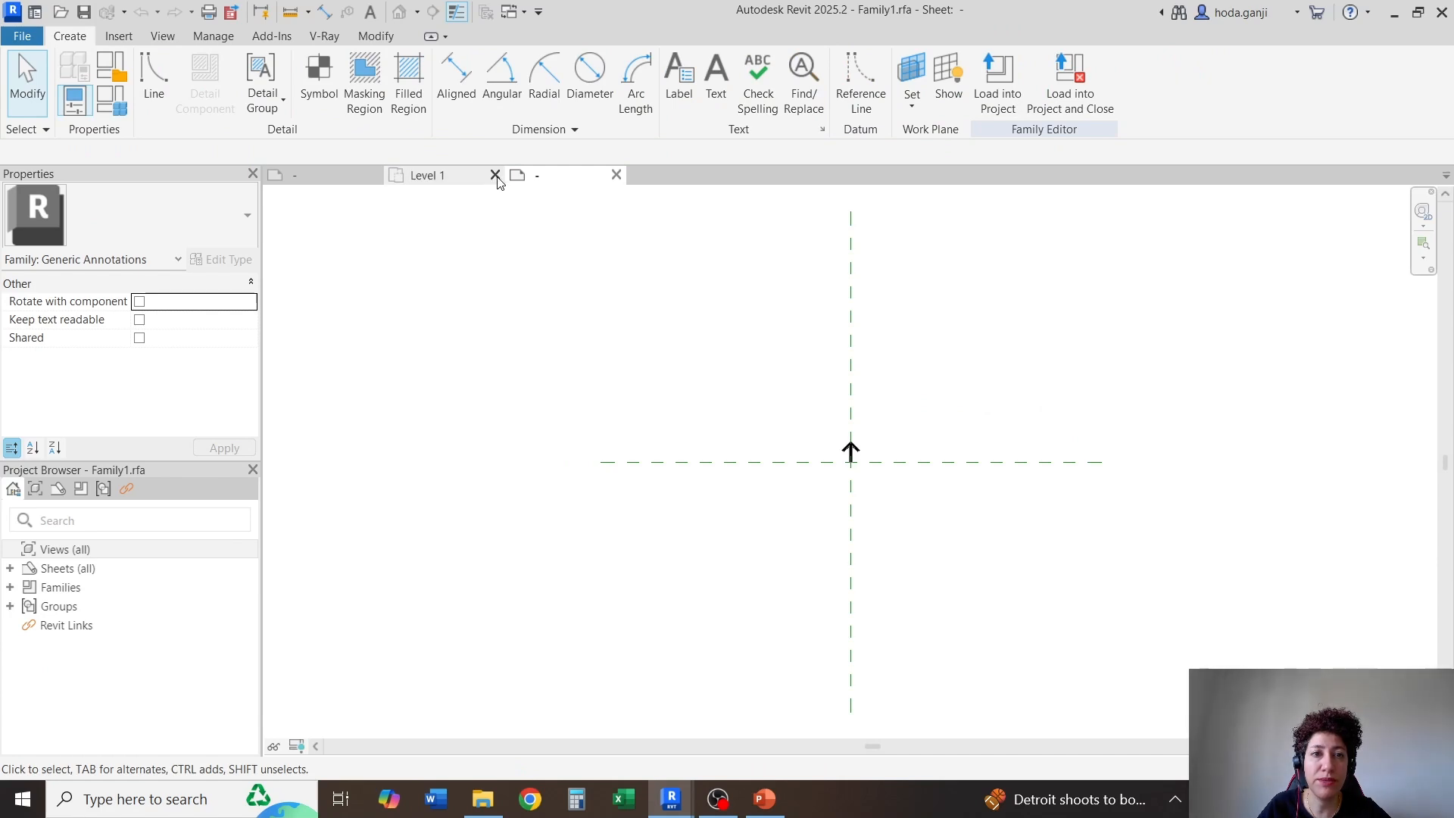
left_click(496, 175)
Select the filled region that forms the arrow in the annotation family
scroll(833, 424, "up", 5)
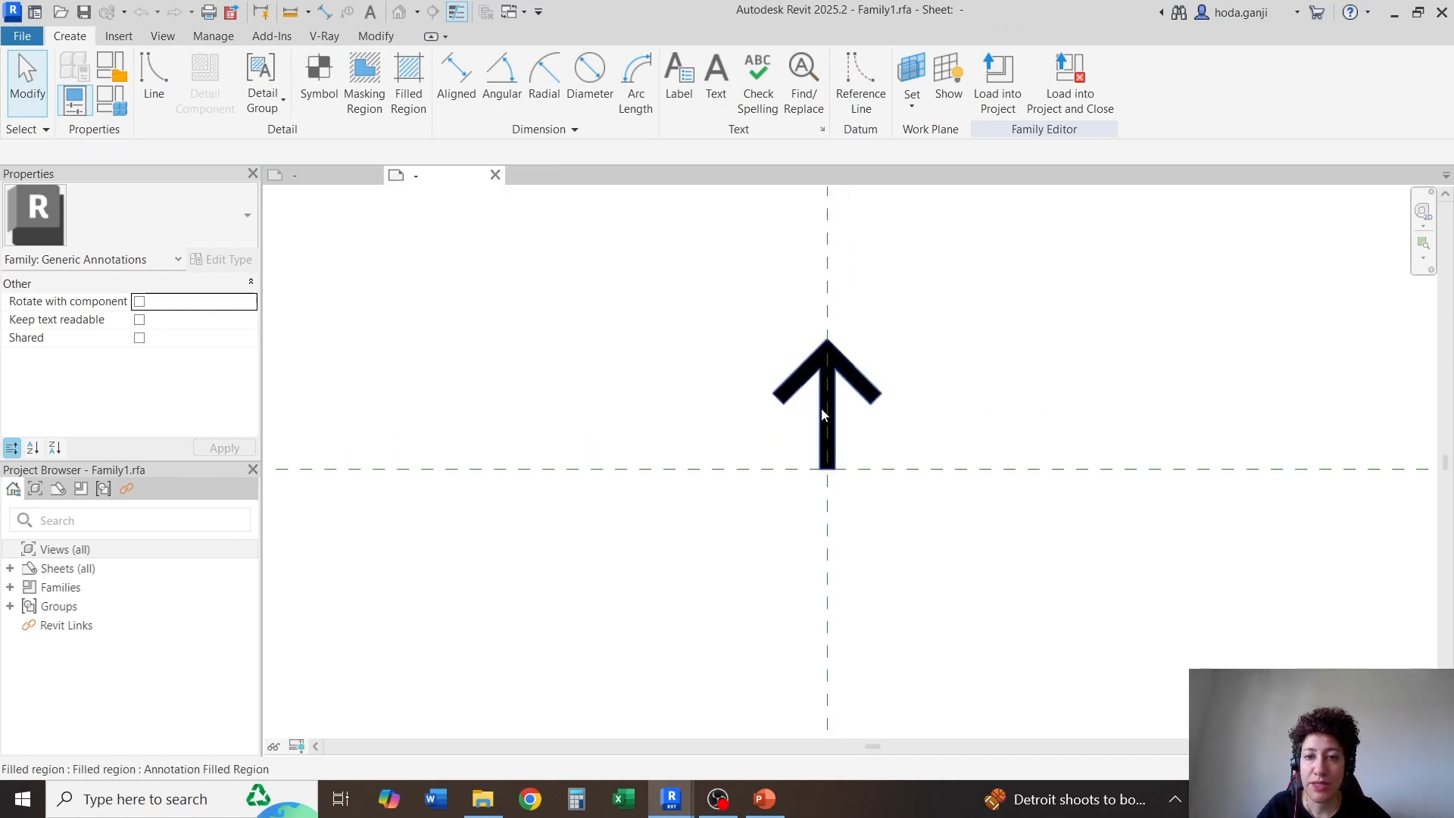
scroll(863, 325, "up", 2)
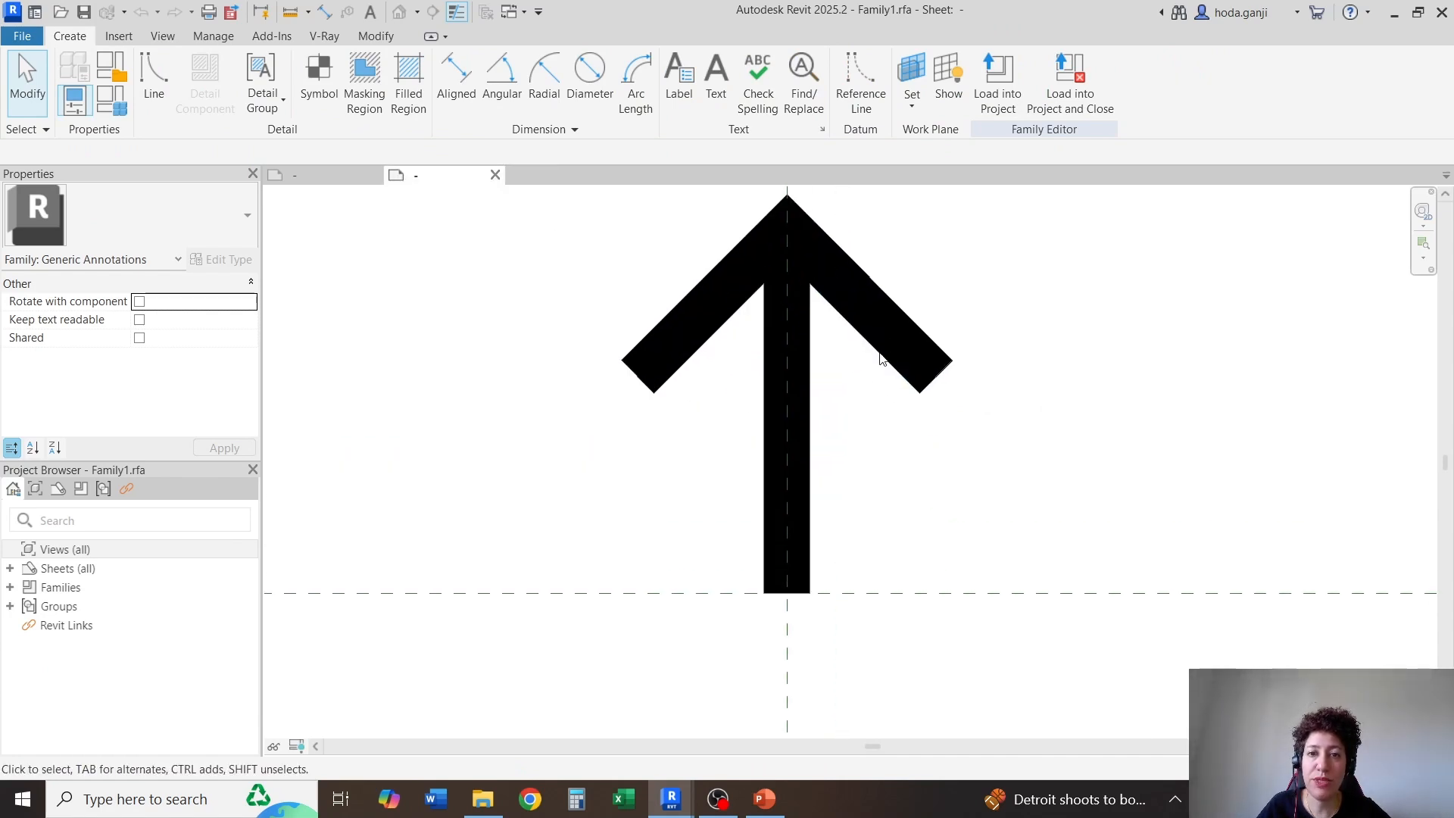
left_click(881, 353)
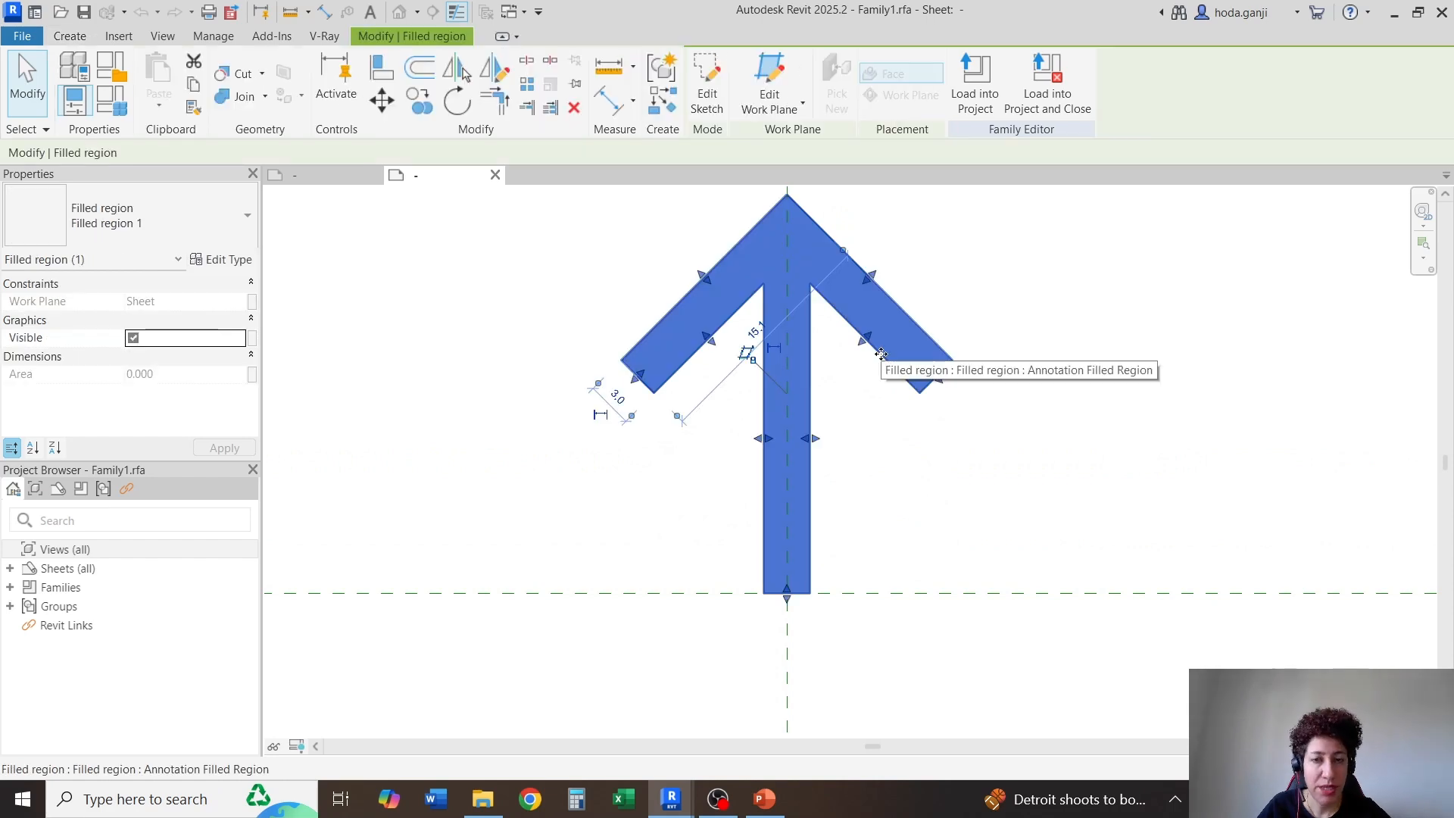
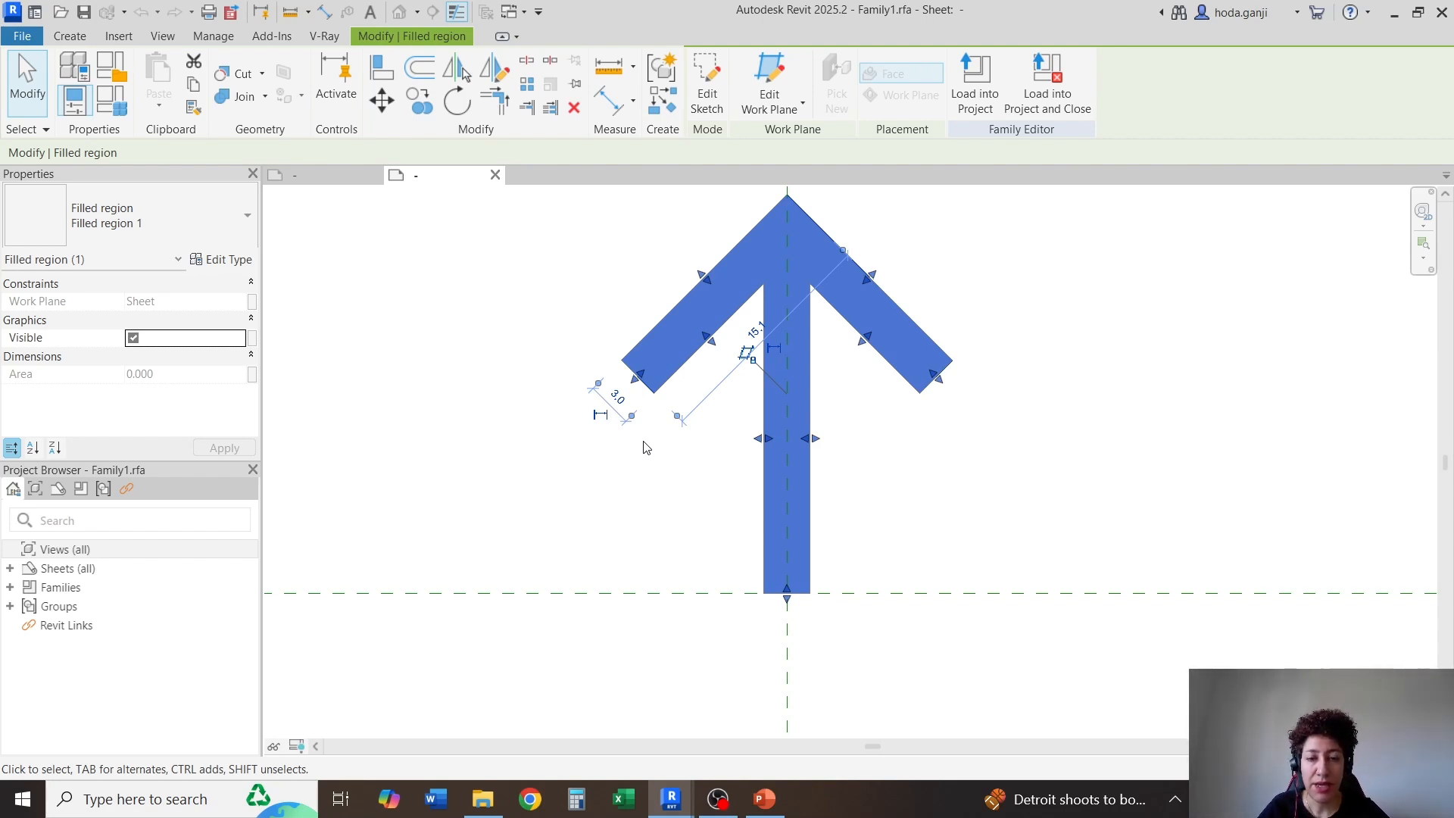
Temporarily hide the filled region, scale the arrow's outline lines by 0.5 from the reference plane intersection, and restore the hidden region
key("h")
key("h")
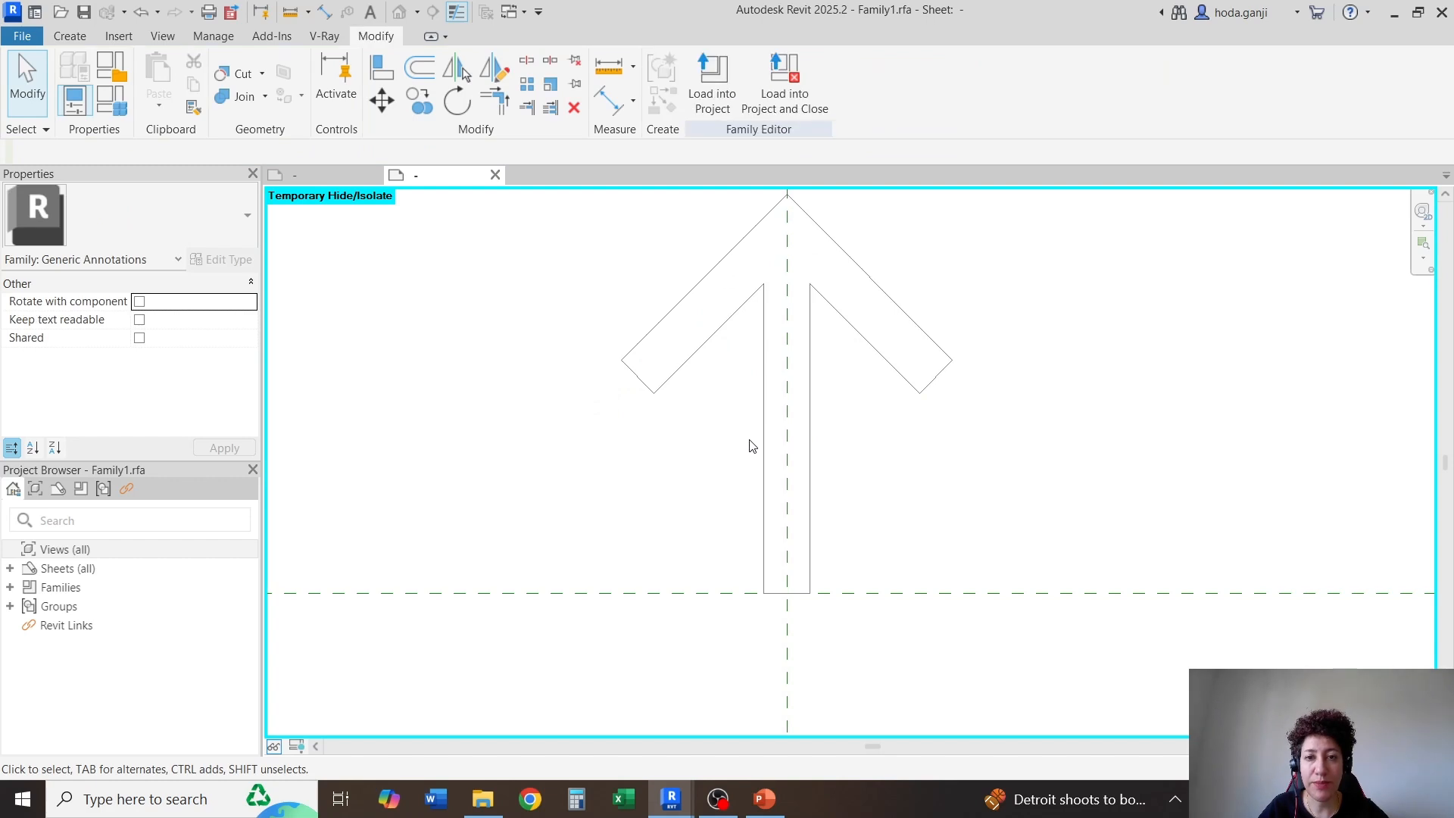
key("Tab")
left_click(762, 455)
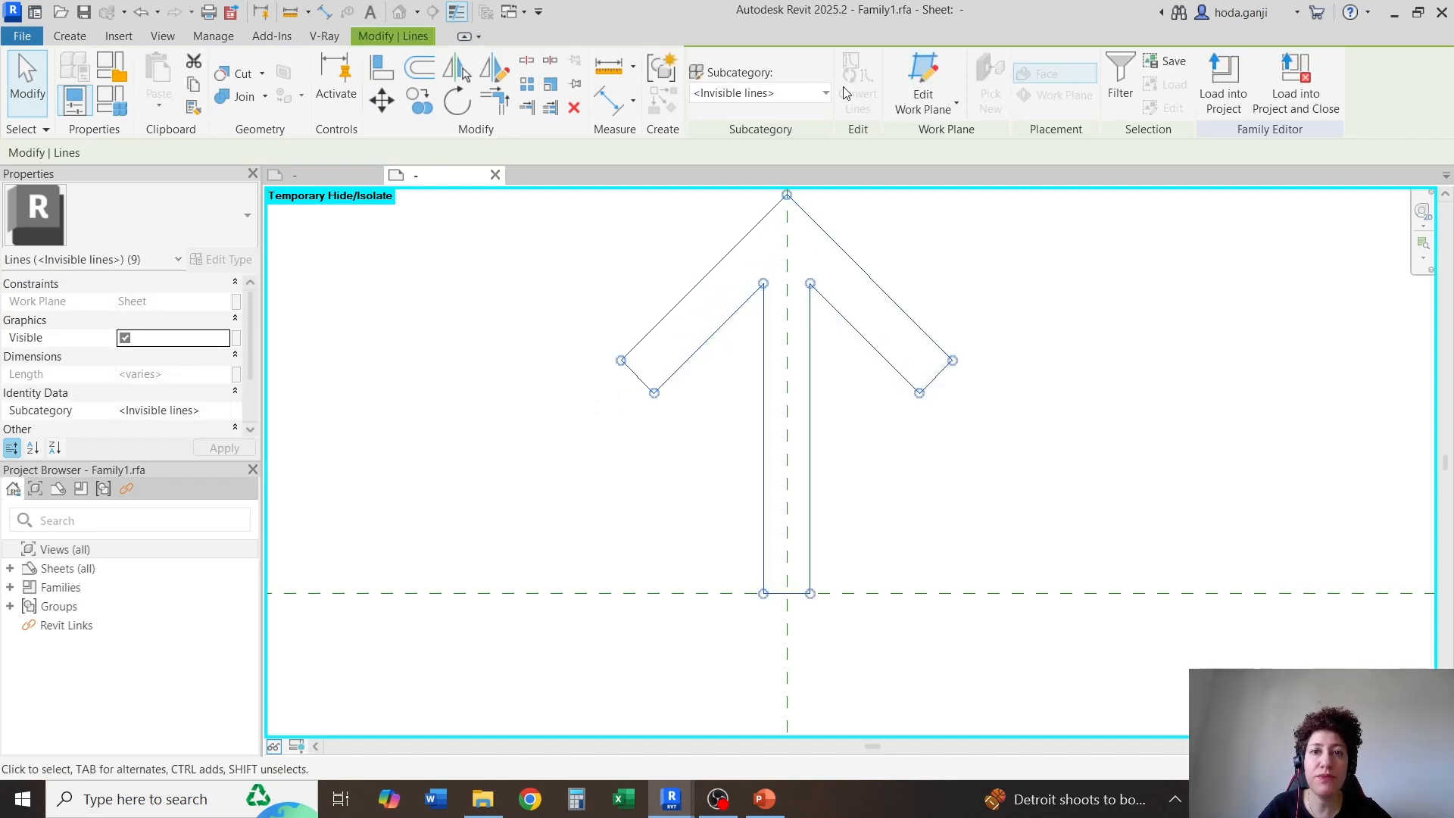
left_click(549, 85)
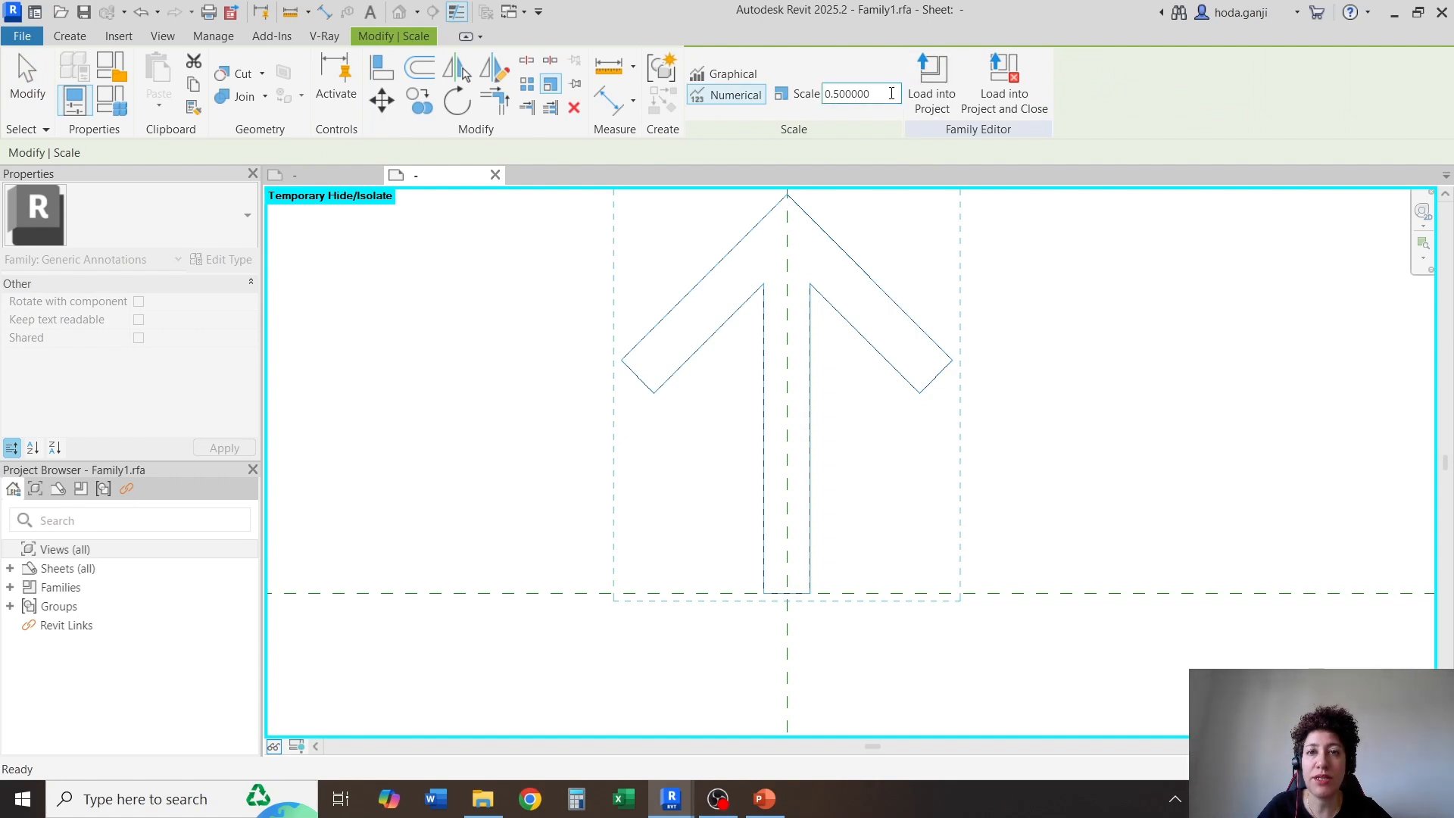
left_click(787, 593)
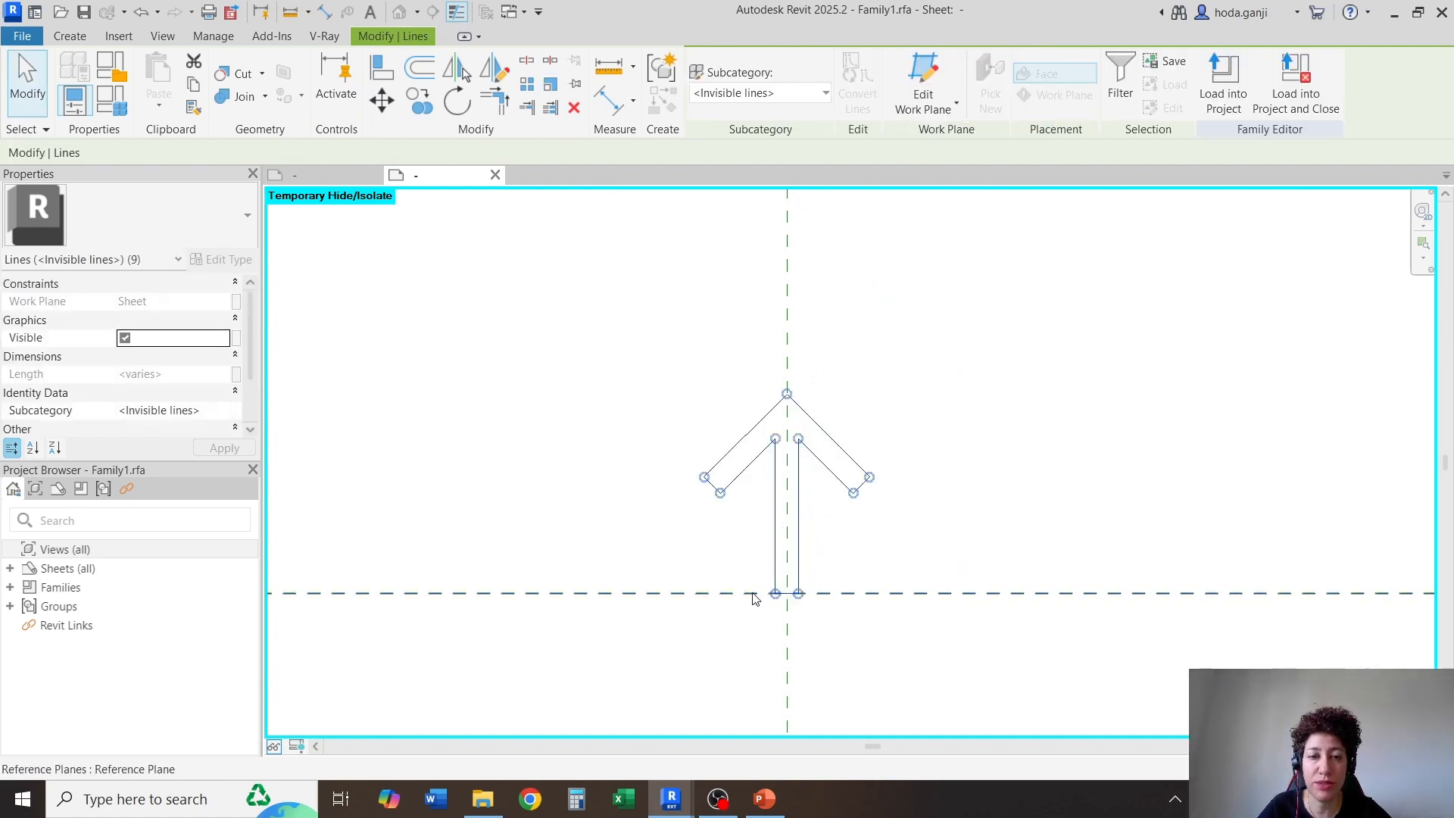
key("Escape")
left_click(274, 747)
left_click(364, 724)
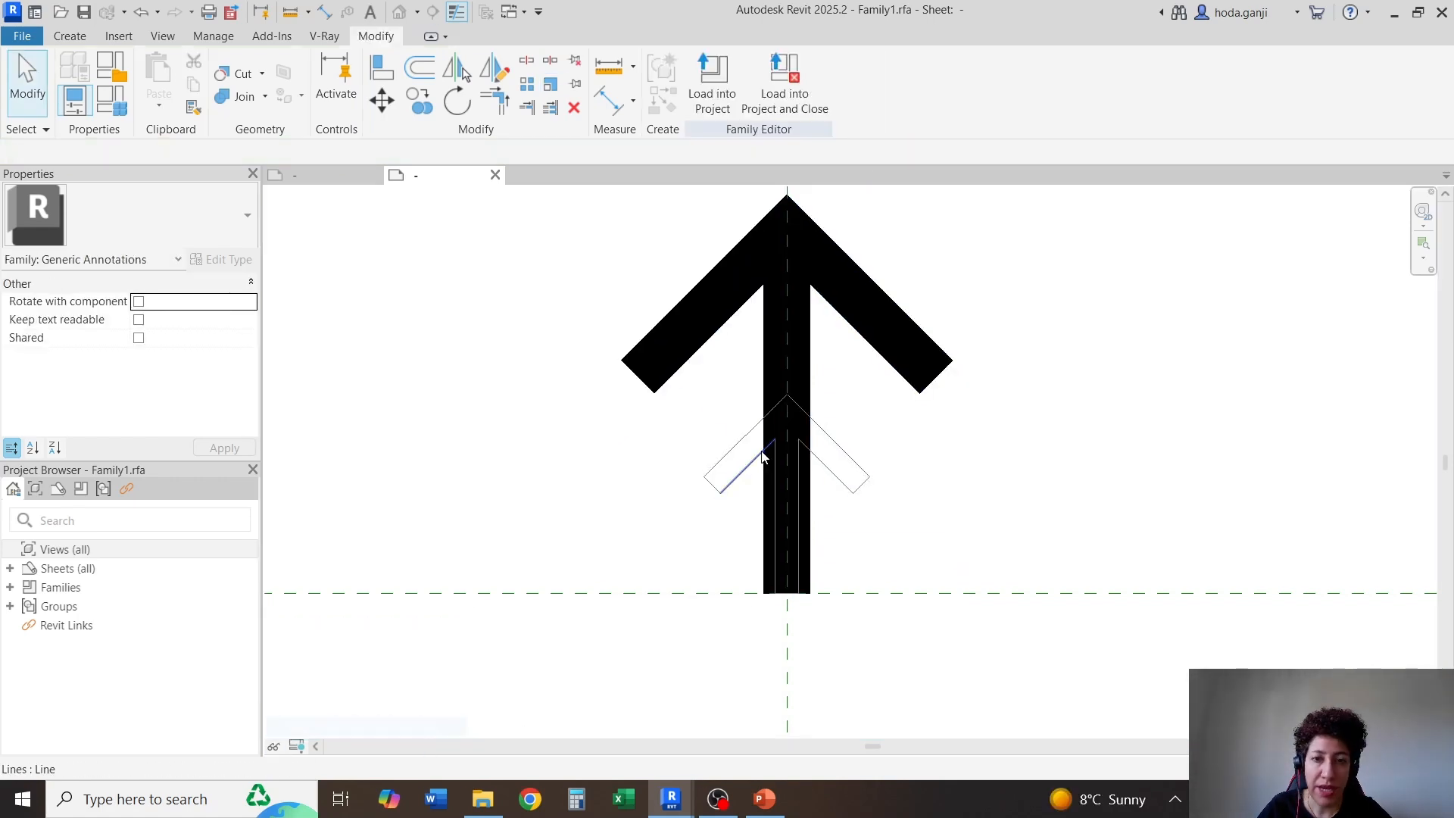
Edit the filled region's boundary, replacing its original sketch with the connected lines of the smaller arrow outline
left_click(765, 315)
left_click(707, 79)
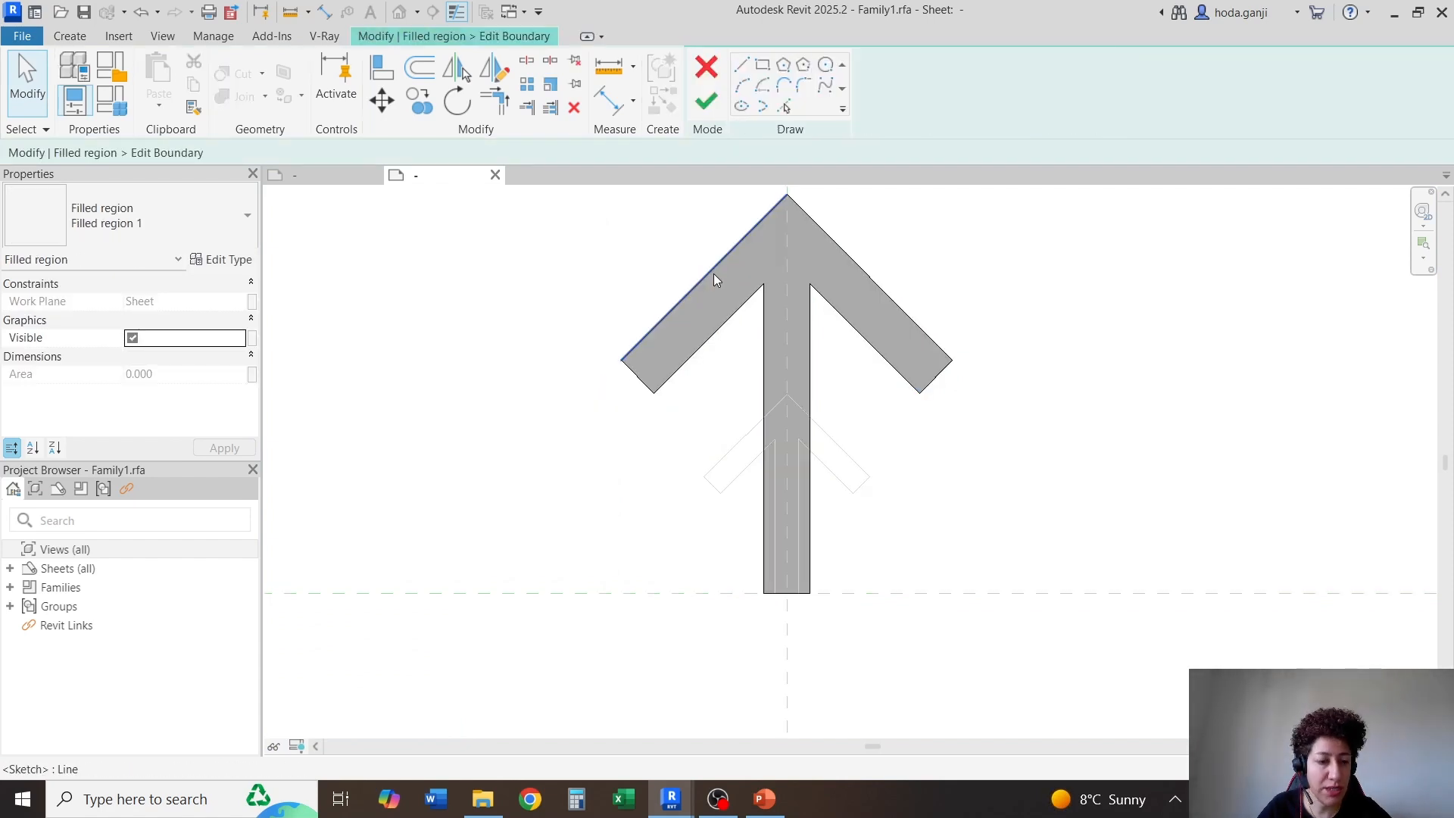
left_click(714, 275)
key("Delete")
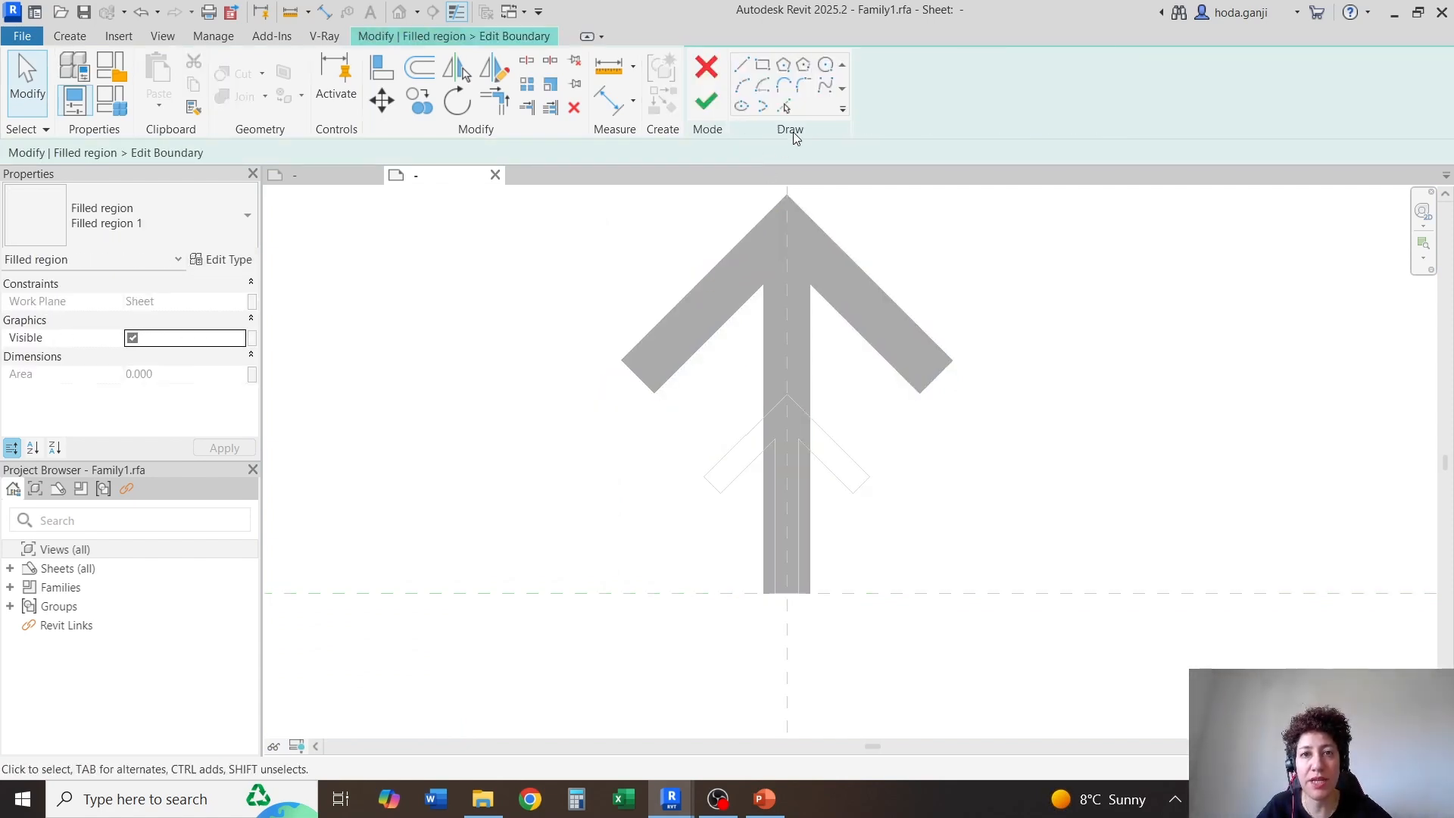
left_click(785, 111)
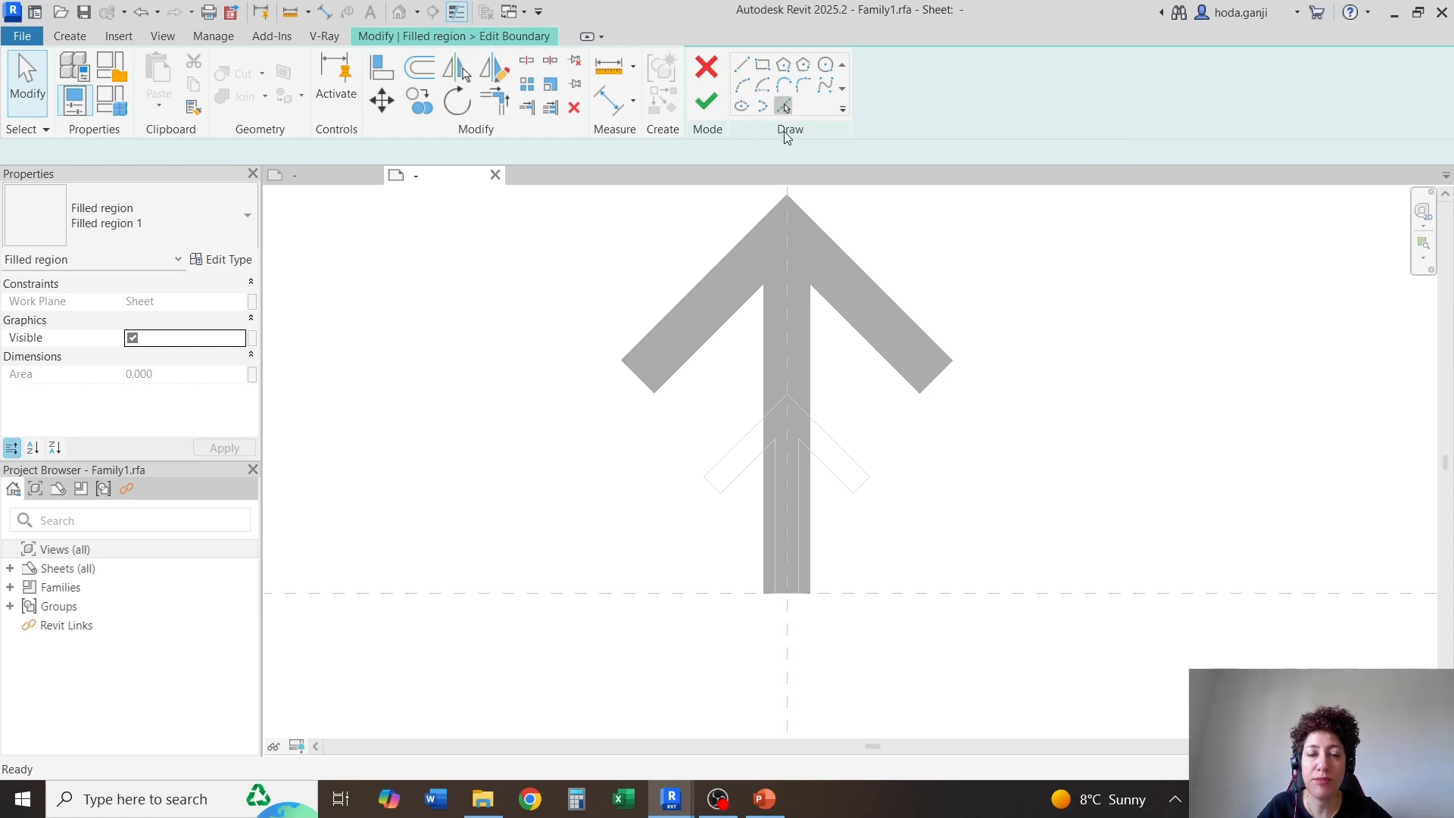
key("Tab")
left_click(720, 464)
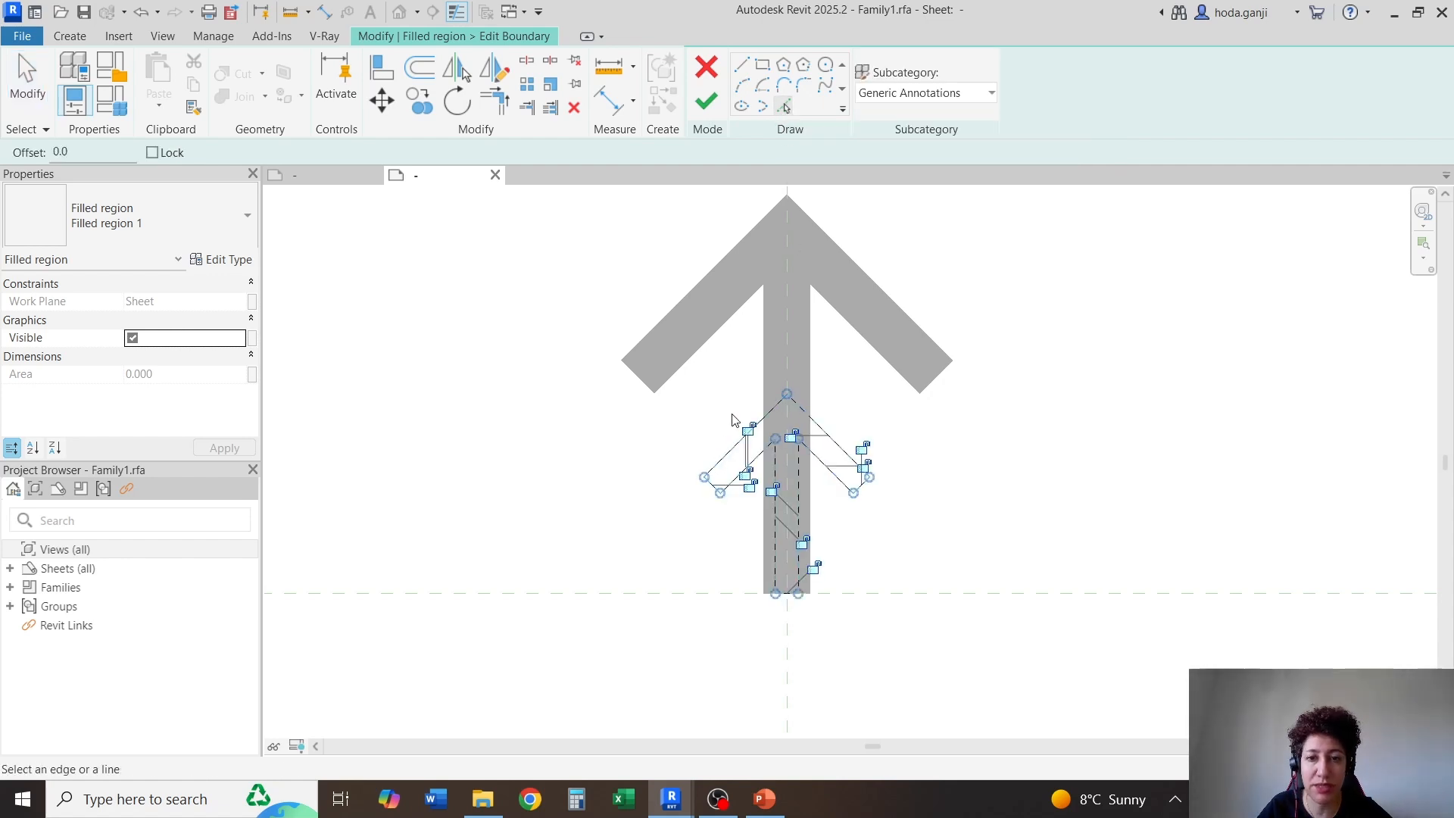
left_click(707, 104)
scroll(769, 489, "up", 2)
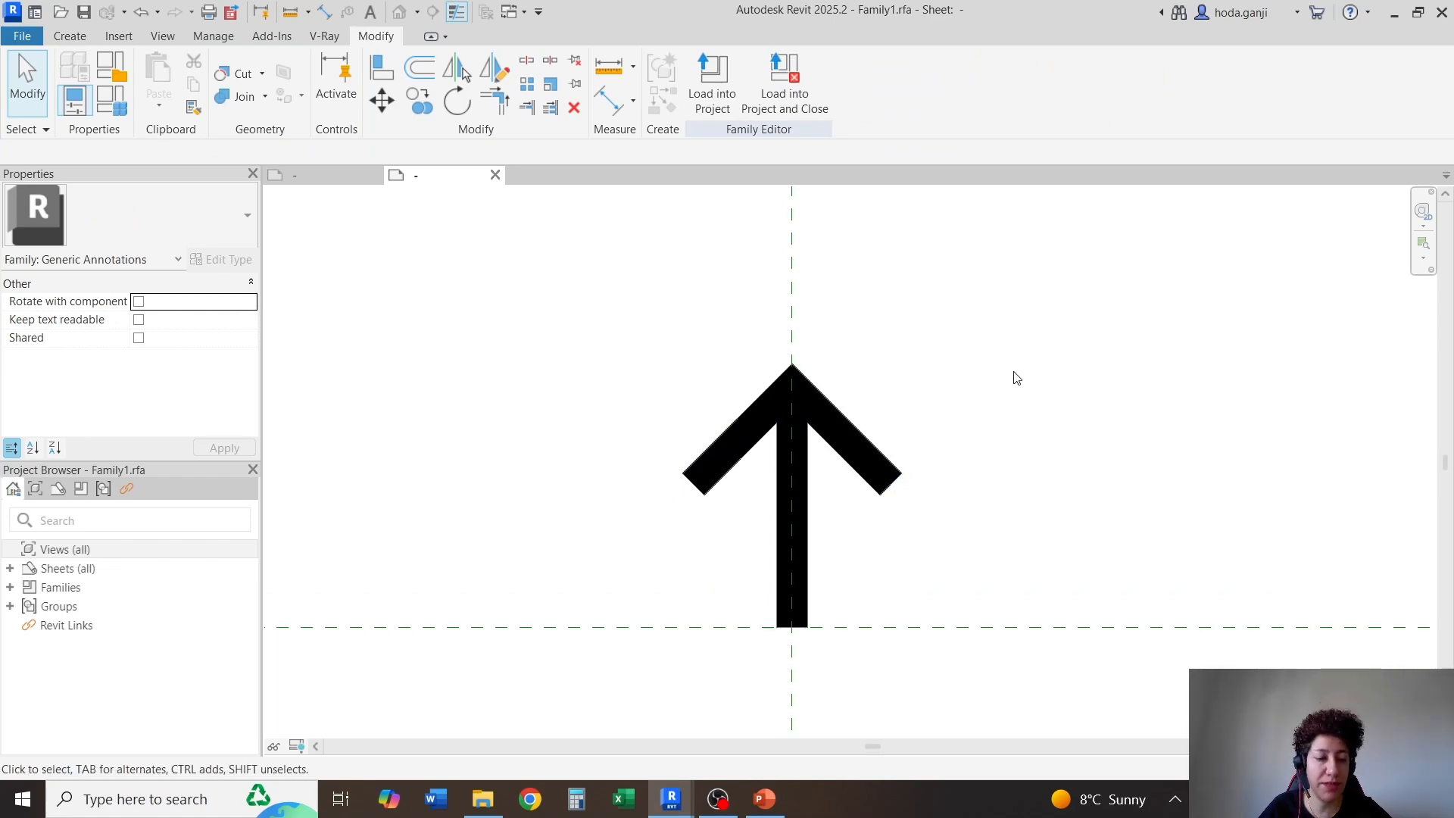
Save the arrow annotation family as North Arrow in the Week 12 folder
key("ctrl+s")
type("North Arrow")
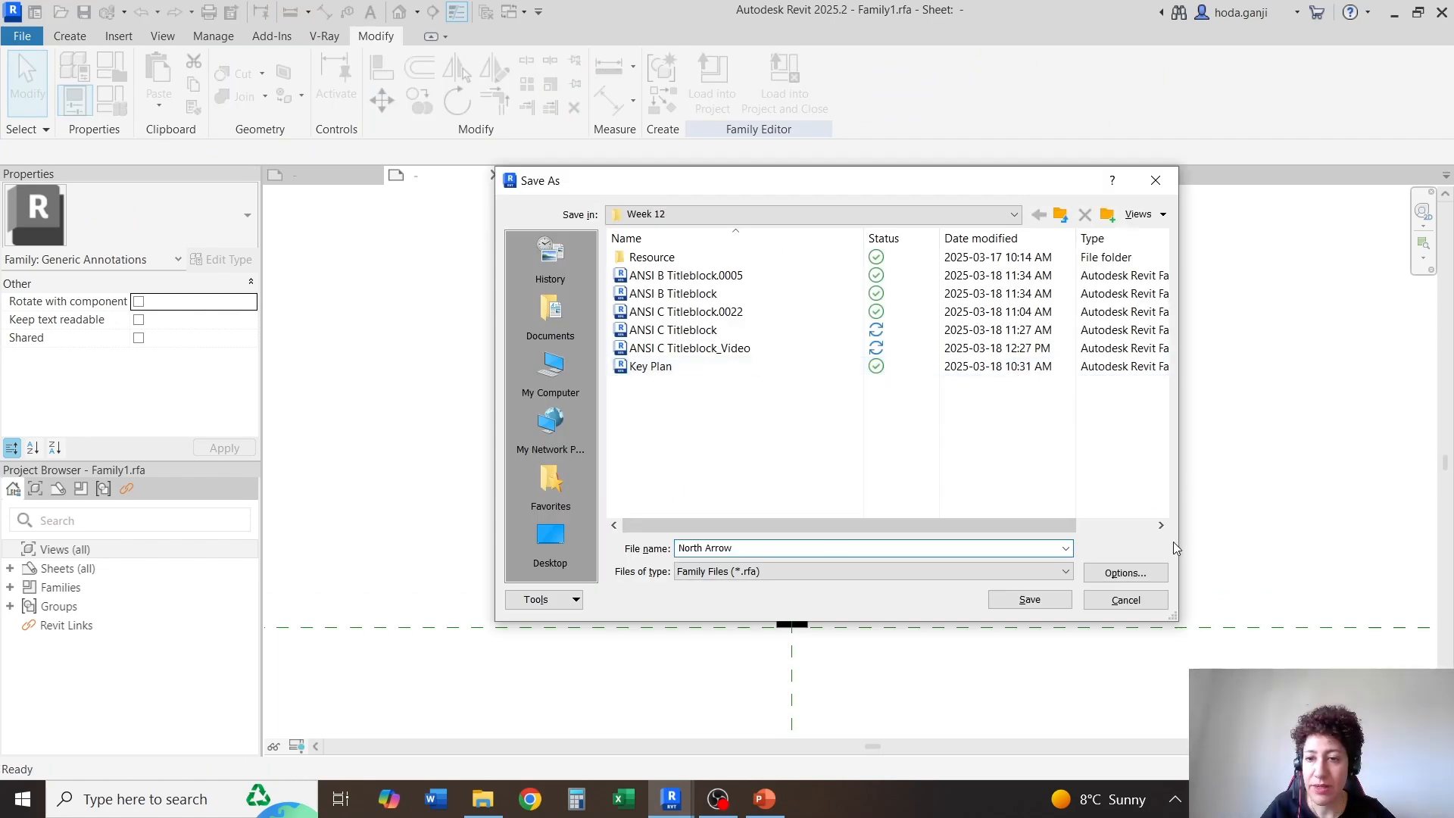
left_click(1142, 580)
left_click(852, 528)
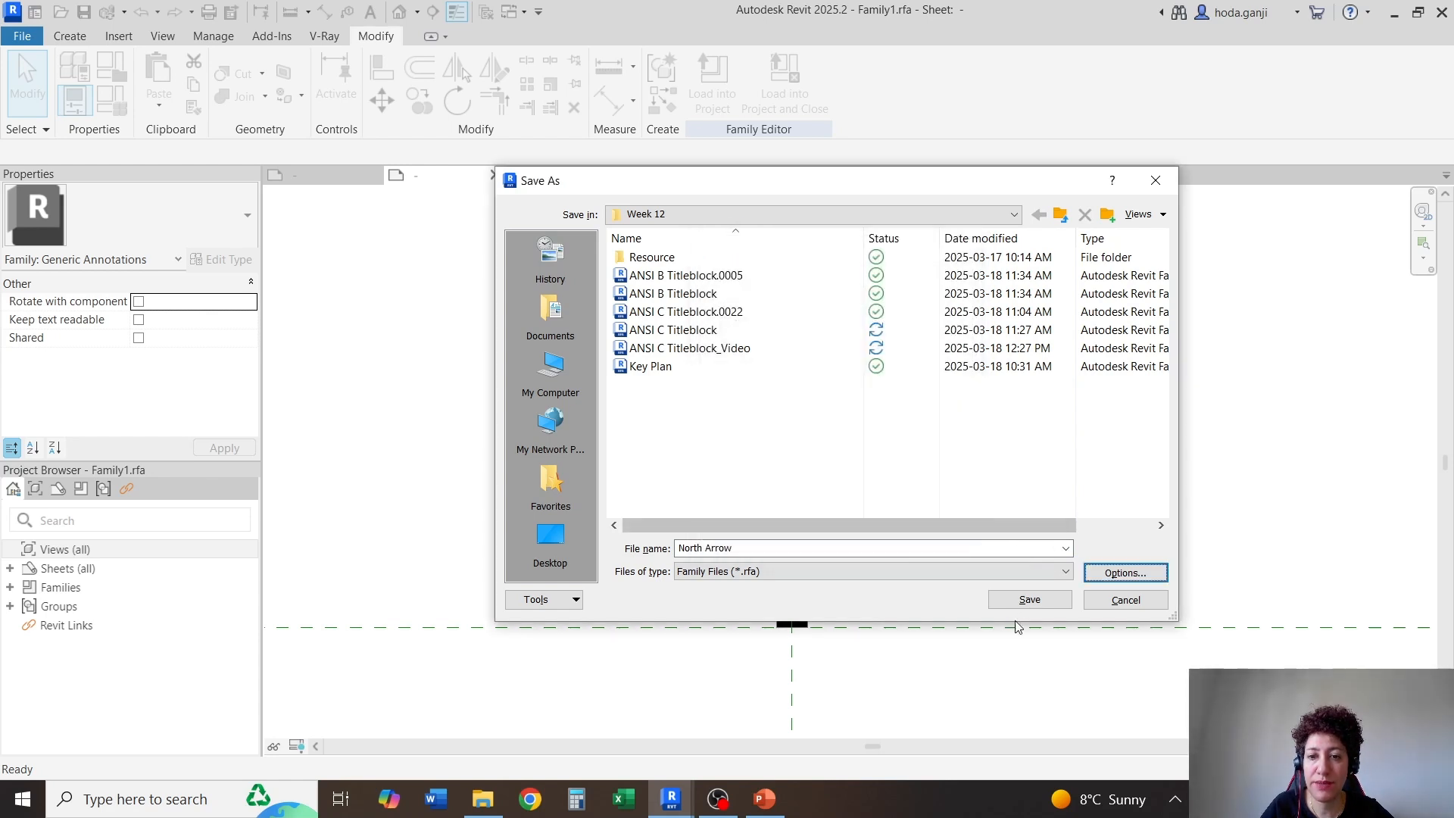
left_click(1029, 600)
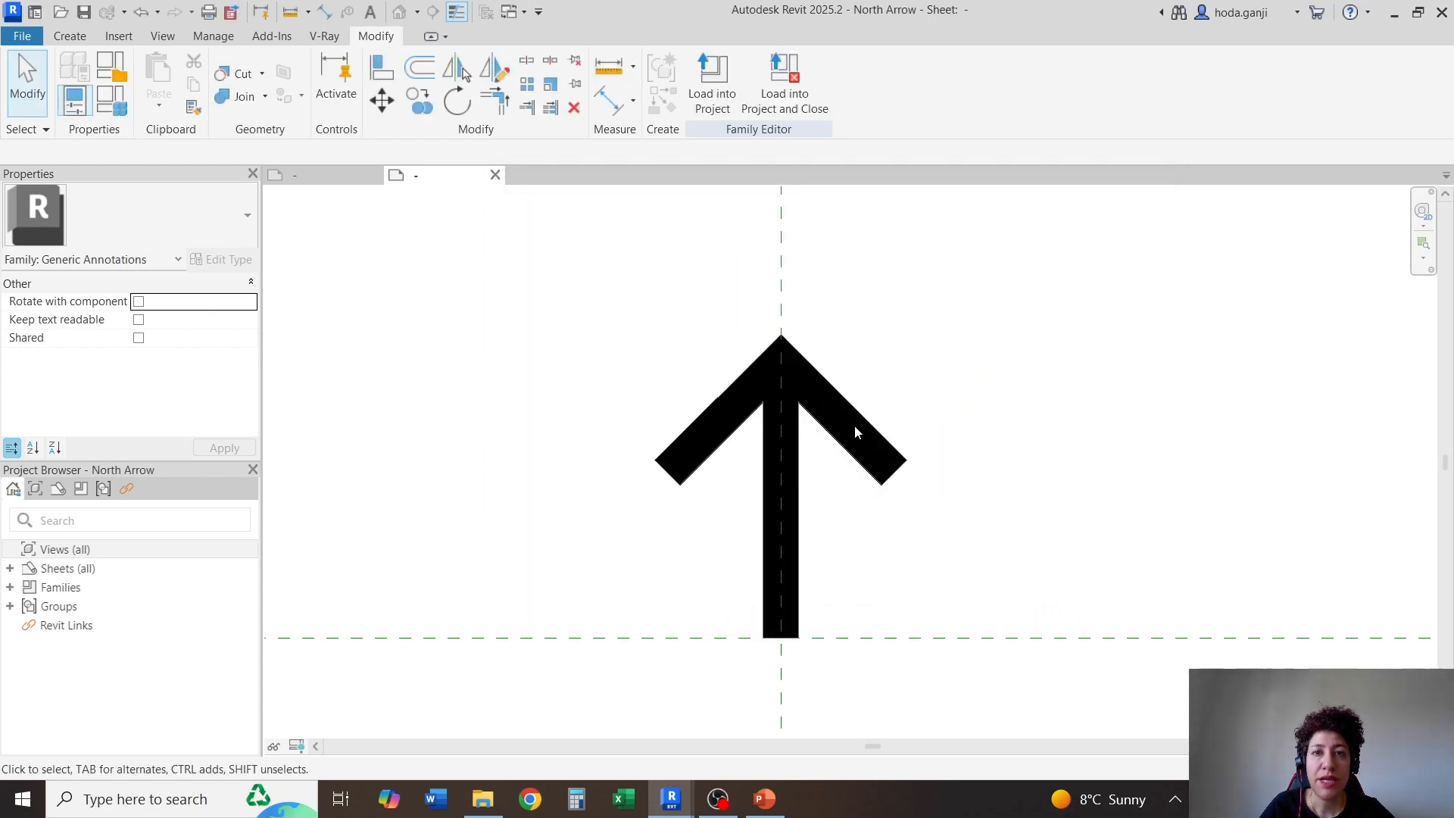
Load the North Arrow family into the title block and place one beside the 9 label, above the H label
left_click(712, 84)
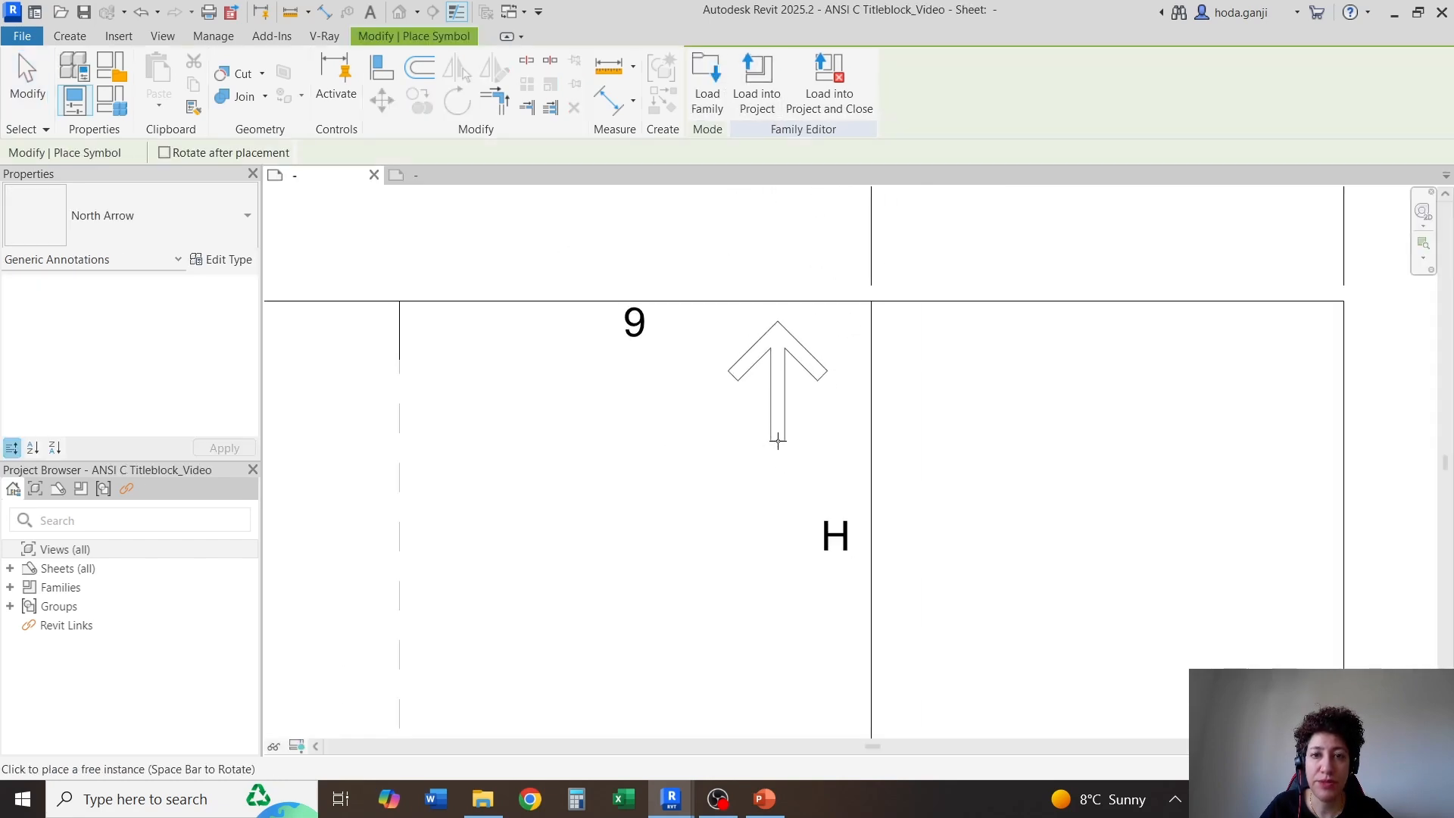
left_click(778, 441)
key("Escape")
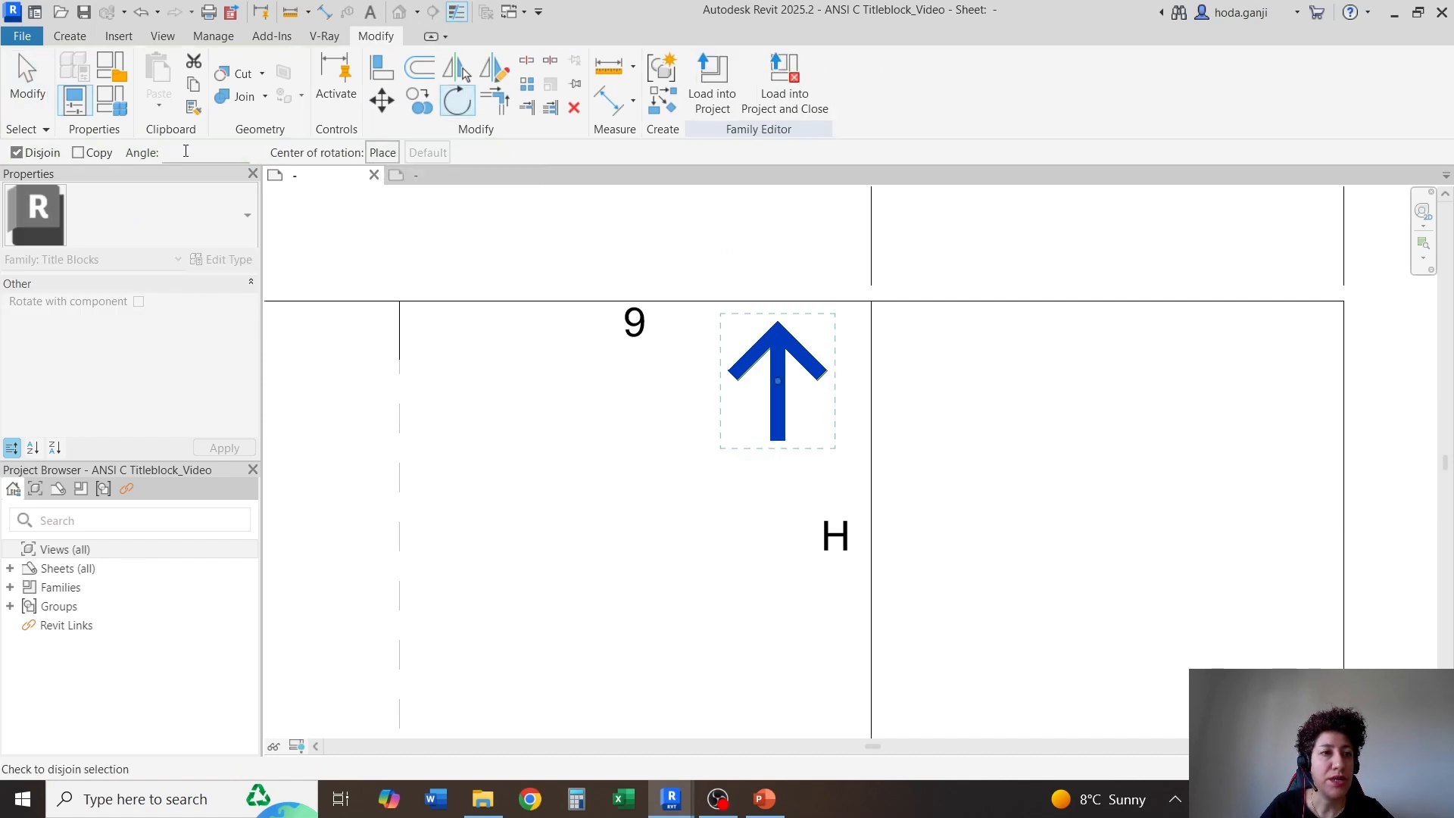
Rotate the placed north arrow by 77.88 degrees about its centre
left_click(185, 152)
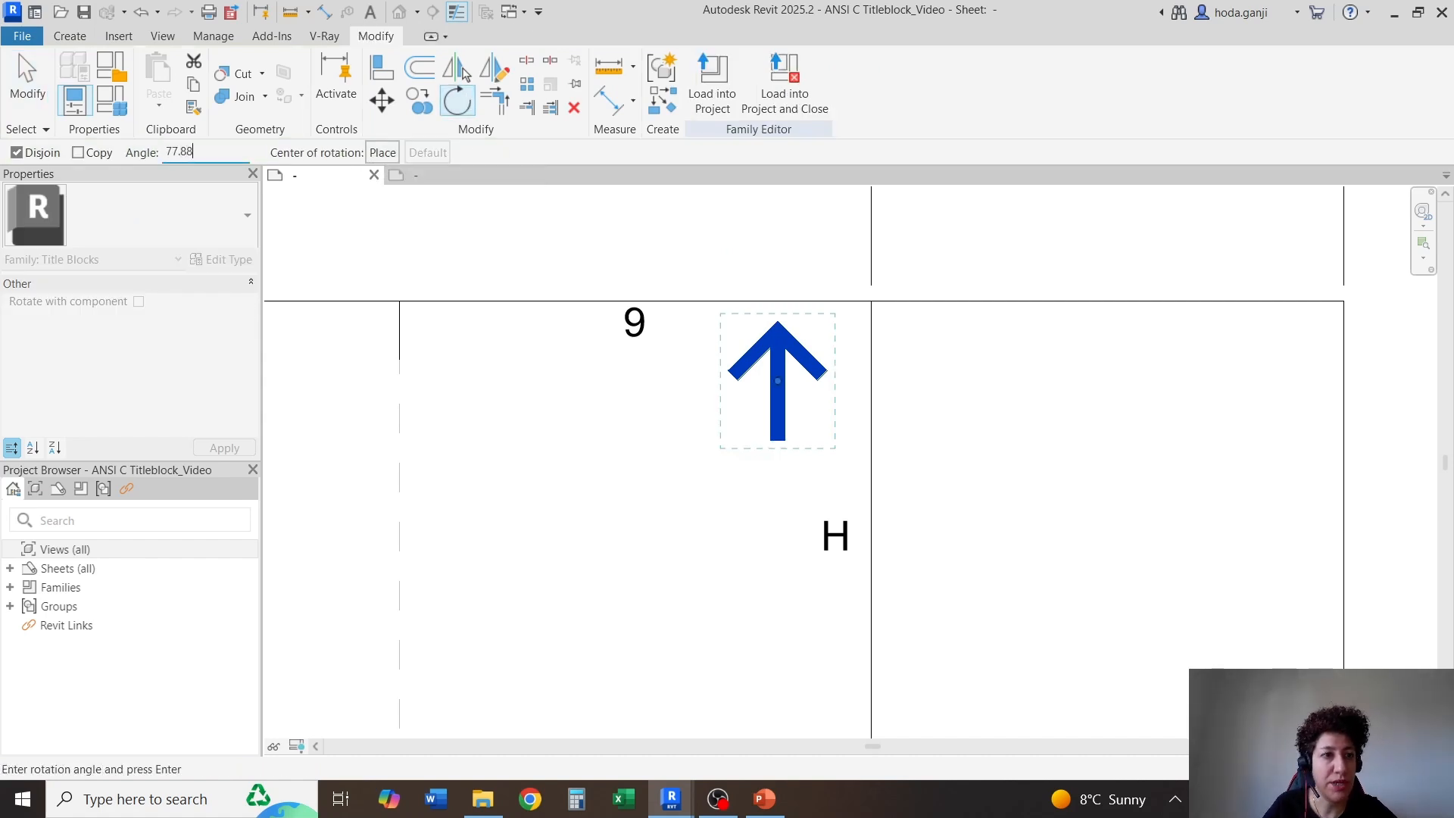
key("Return")
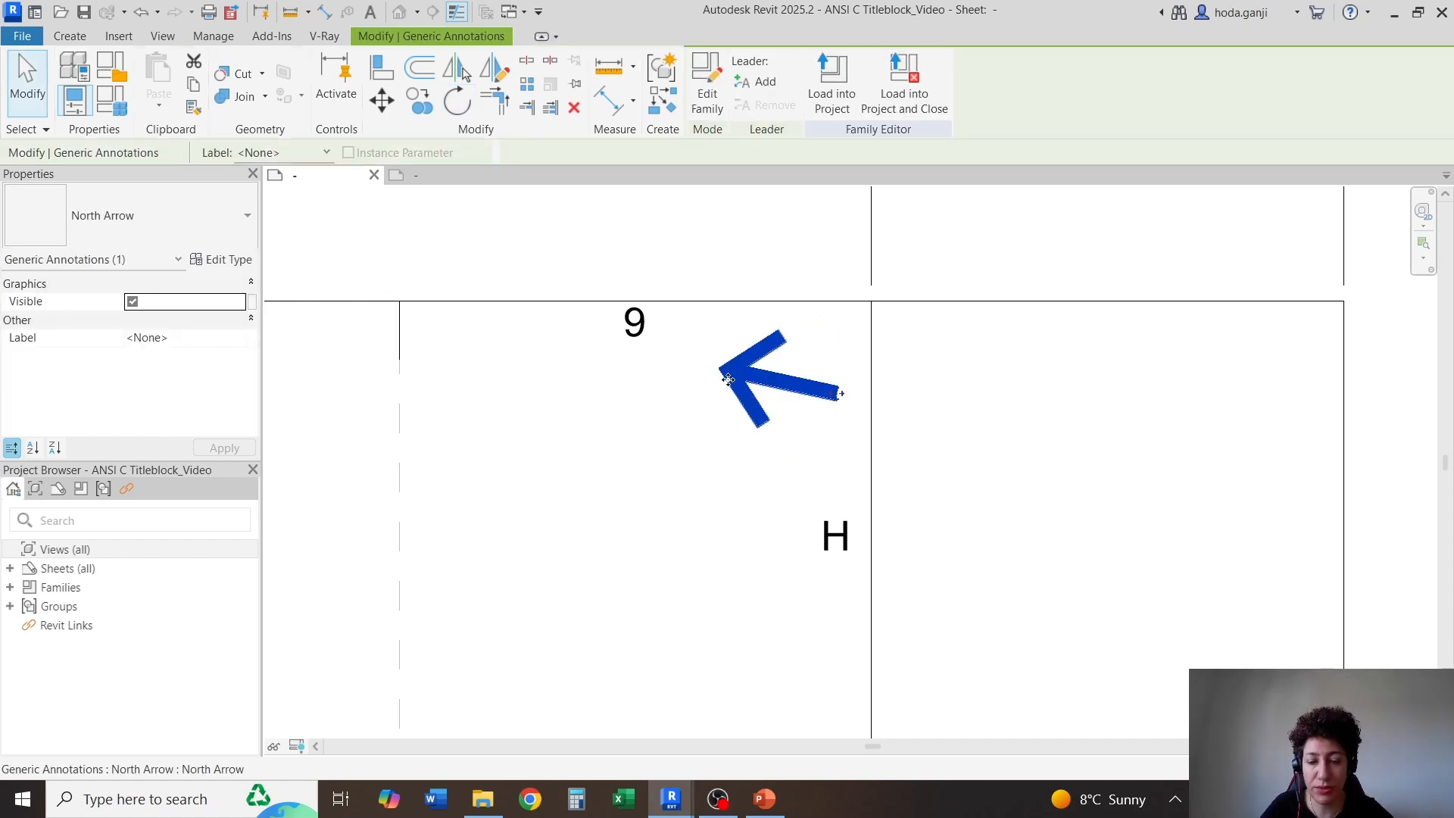
scroll(728, 379, "down", 4)
scroll(745, 411, "up", 3)
left_click(752, 412)
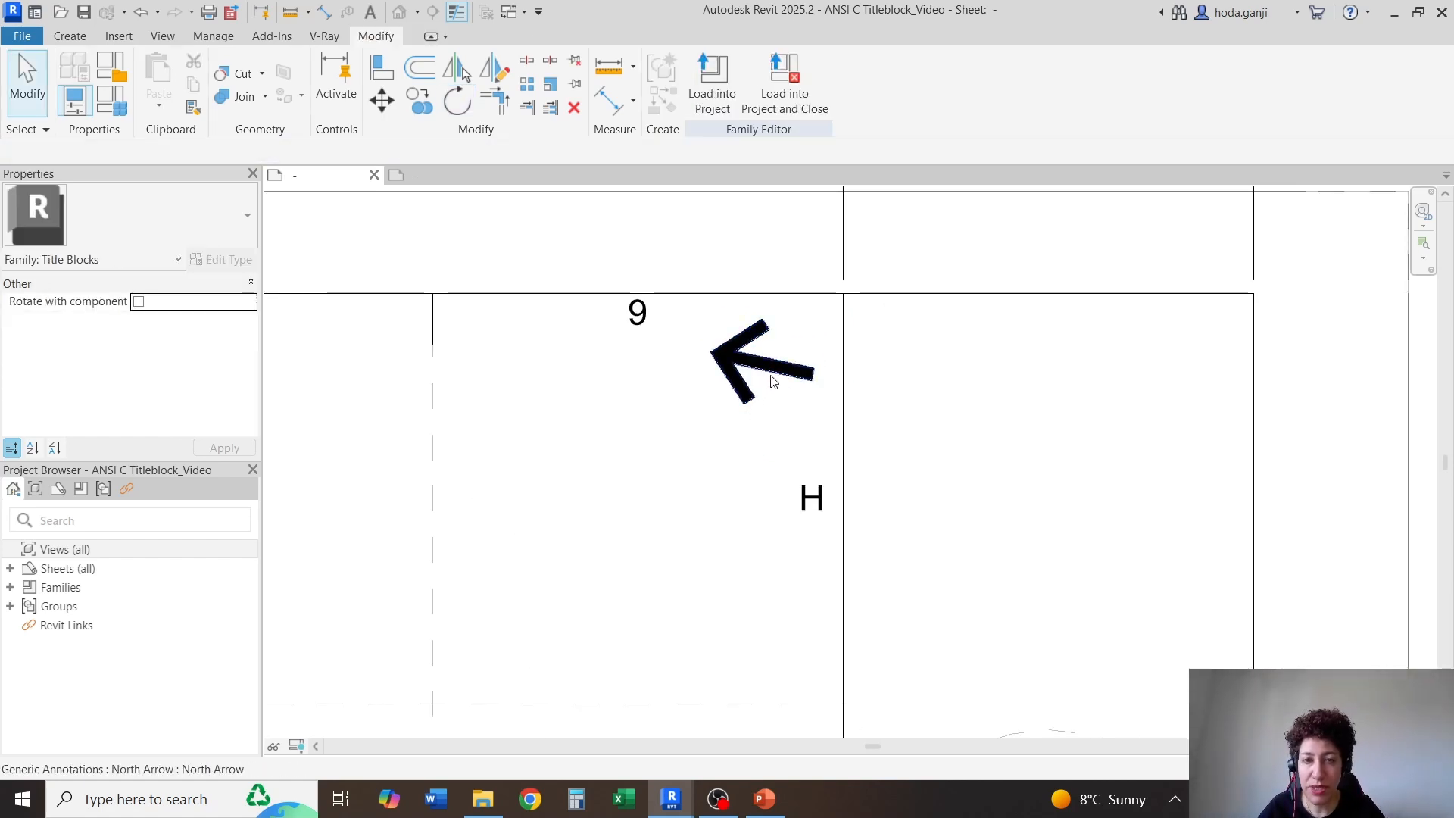
left_click(772, 381)
left_click(965, 386)
Associate the north arrow's Visible property with a new instance family parameter named North Arrow Visibility
scroll(965, 386, "down", 1)
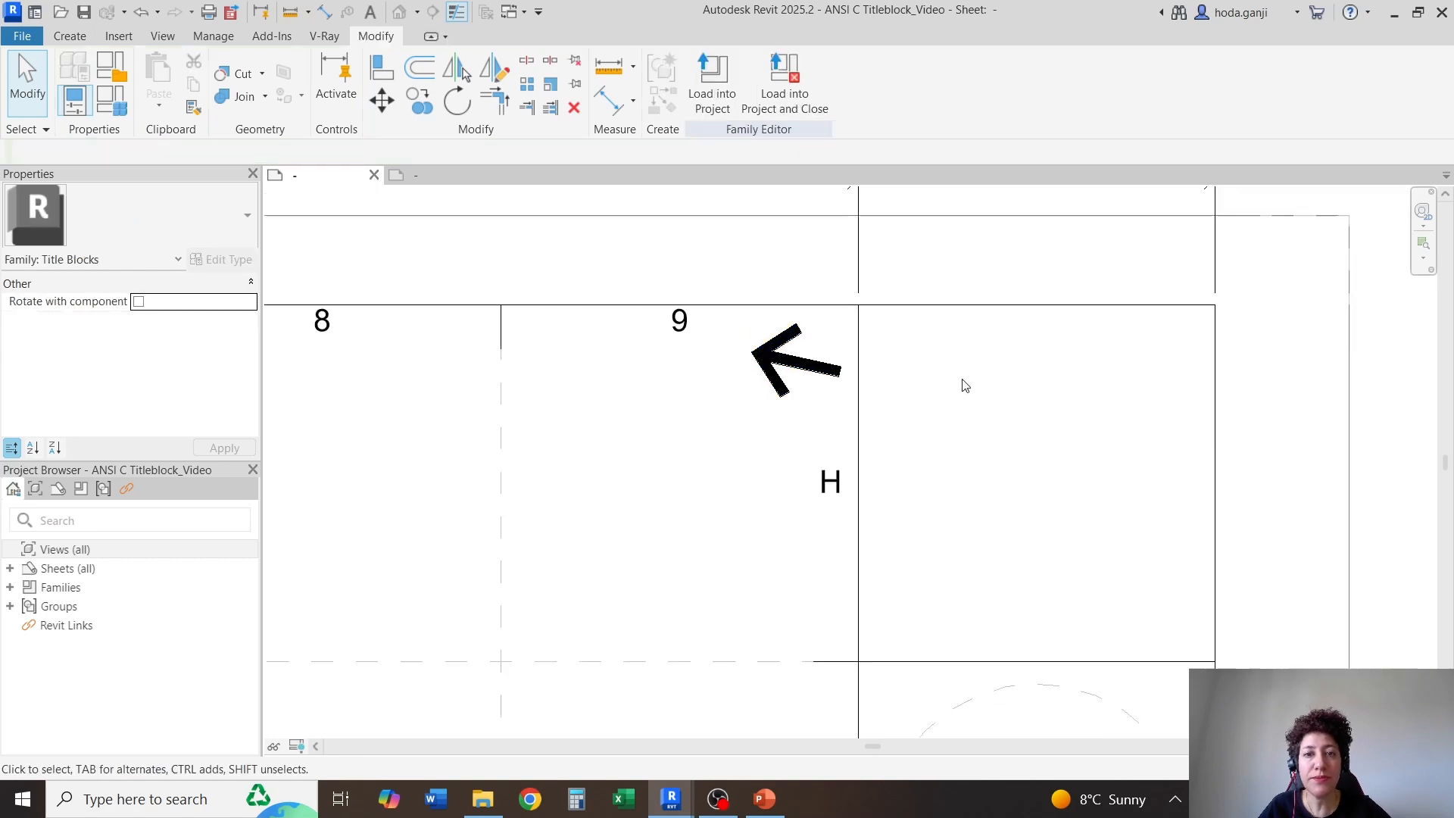
middle_click_drag(965, 387, 1043, 384)
left_click(894, 371)
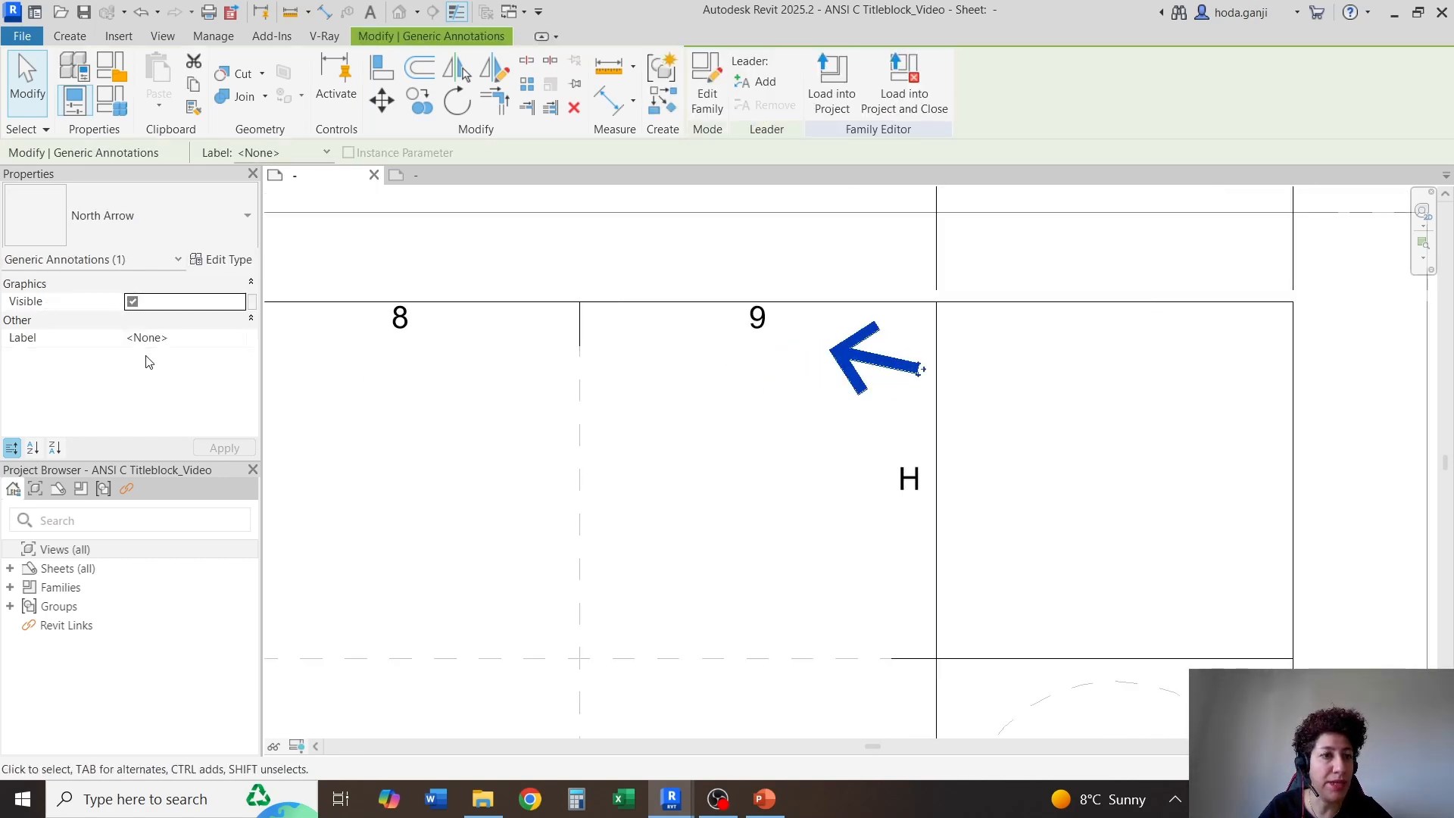
left_click(254, 303)
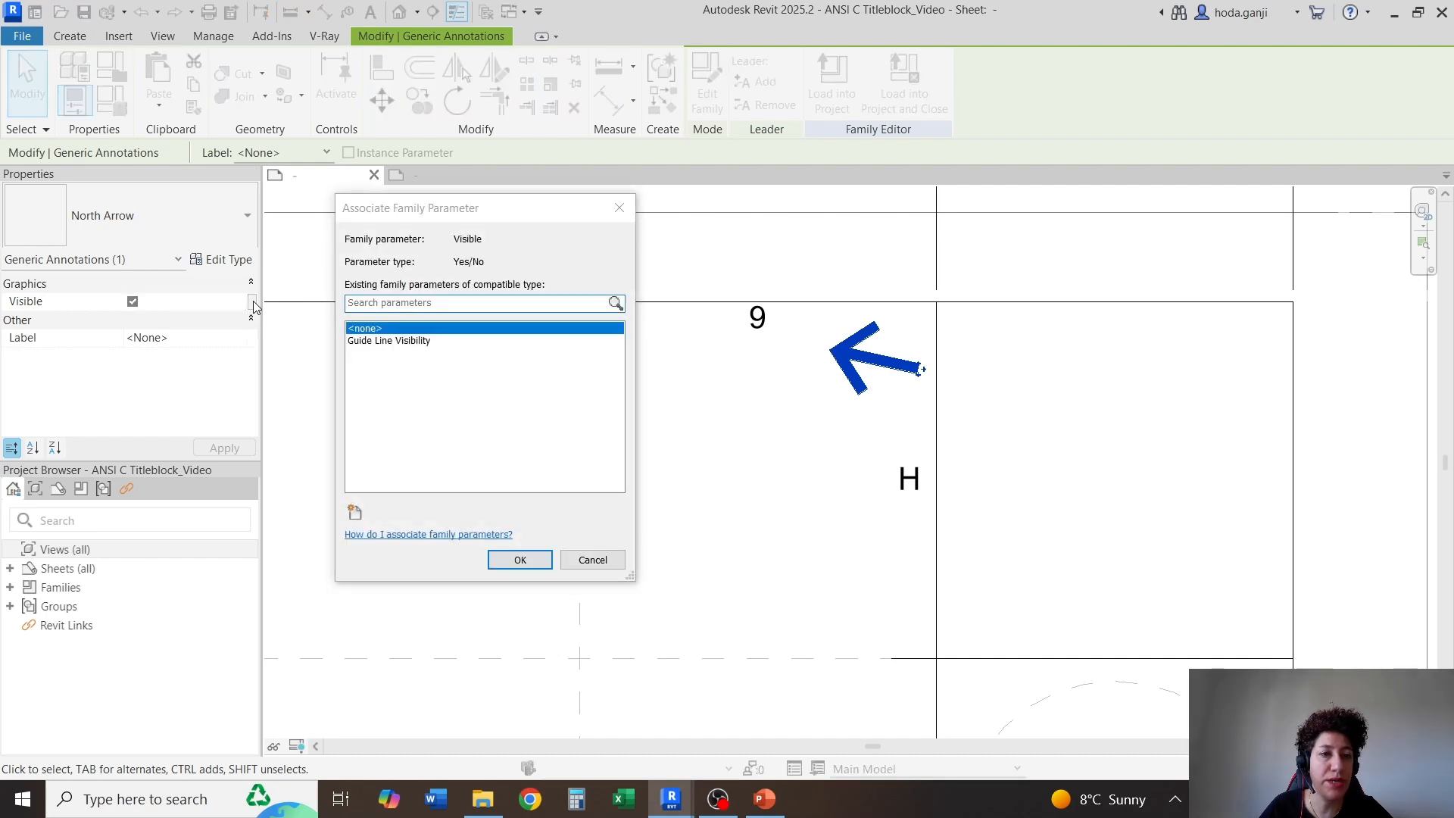
left_click(358, 515)
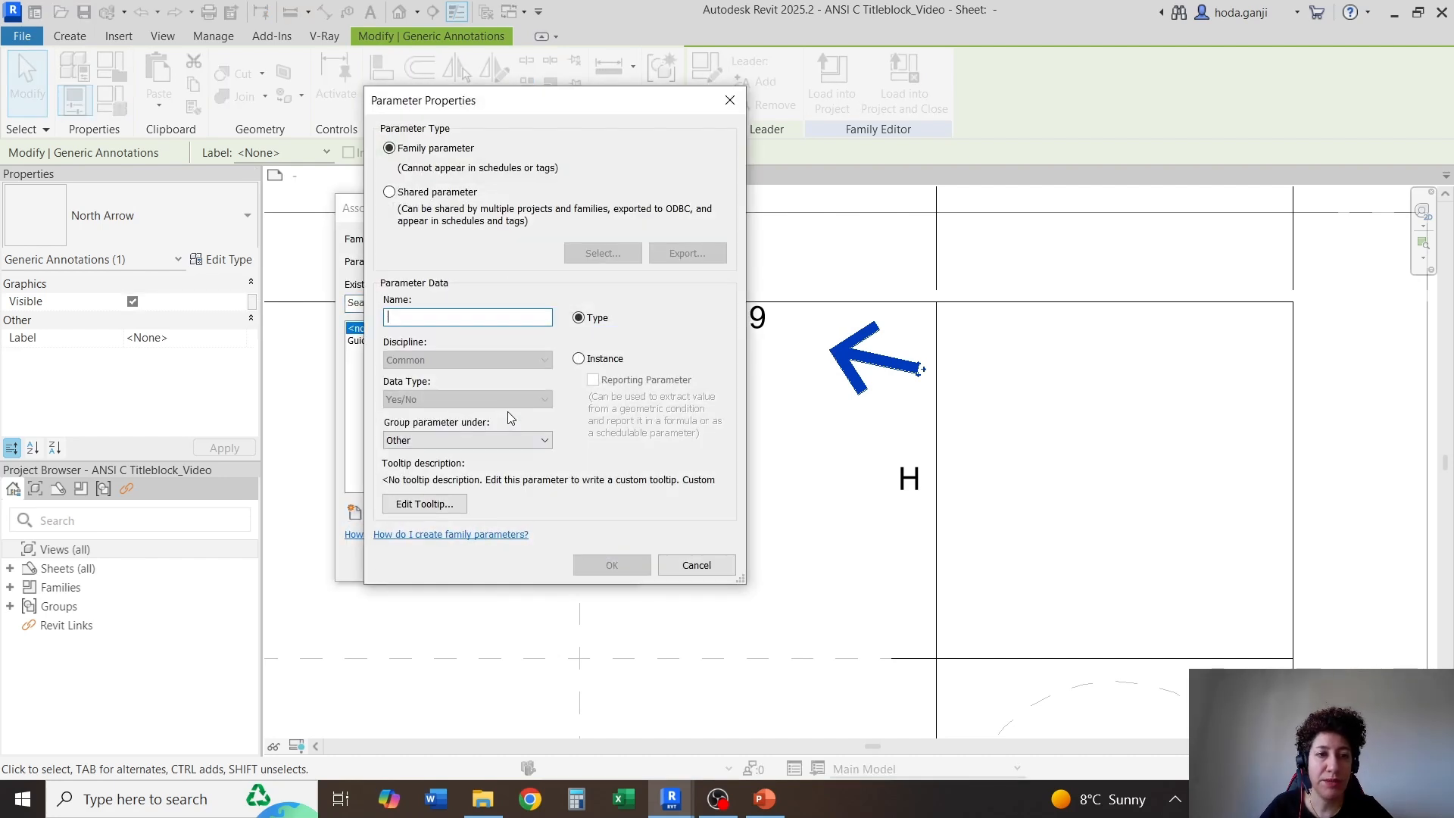
type("North Arrow Visibility")
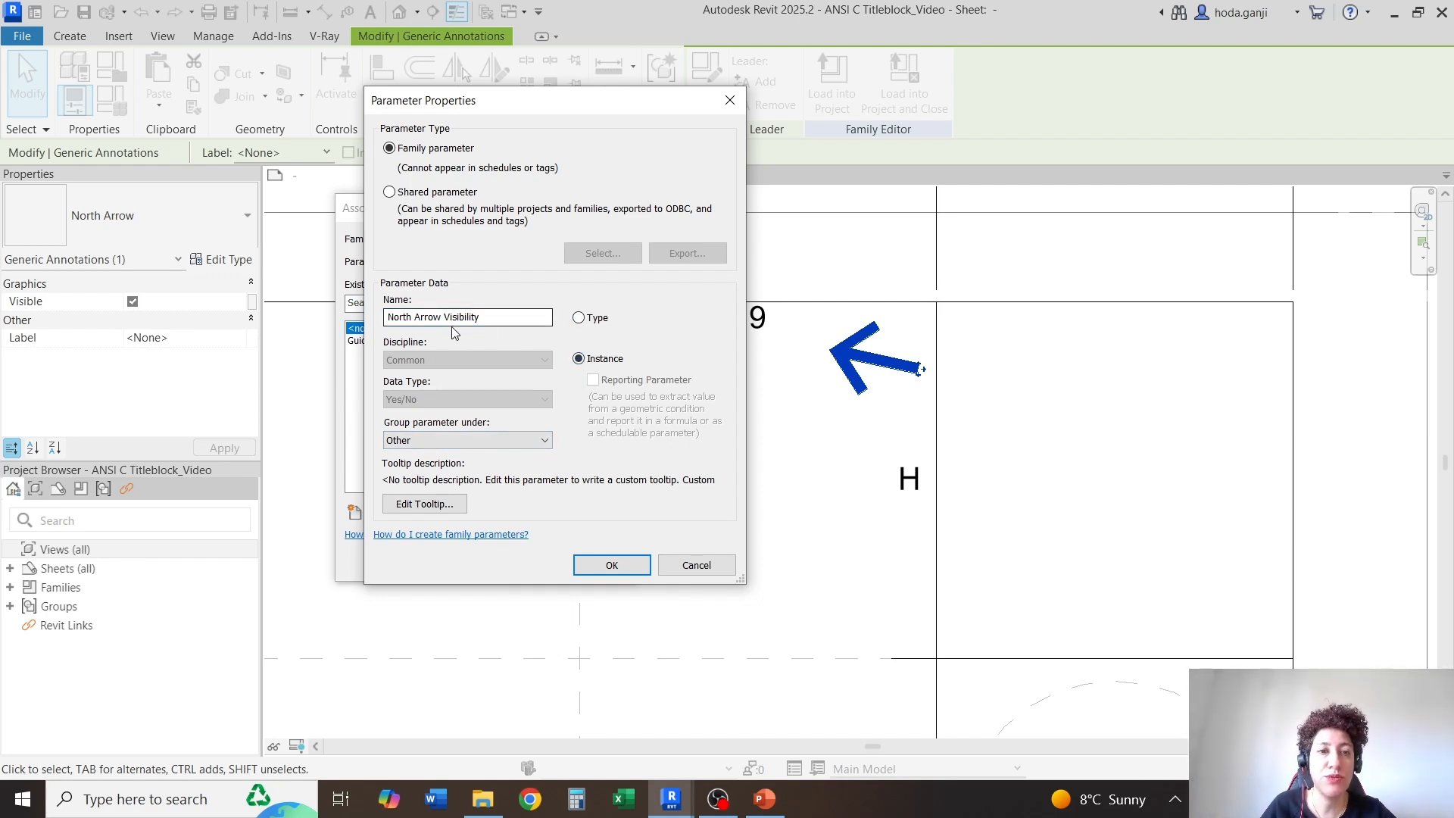
left_click(590, 569)
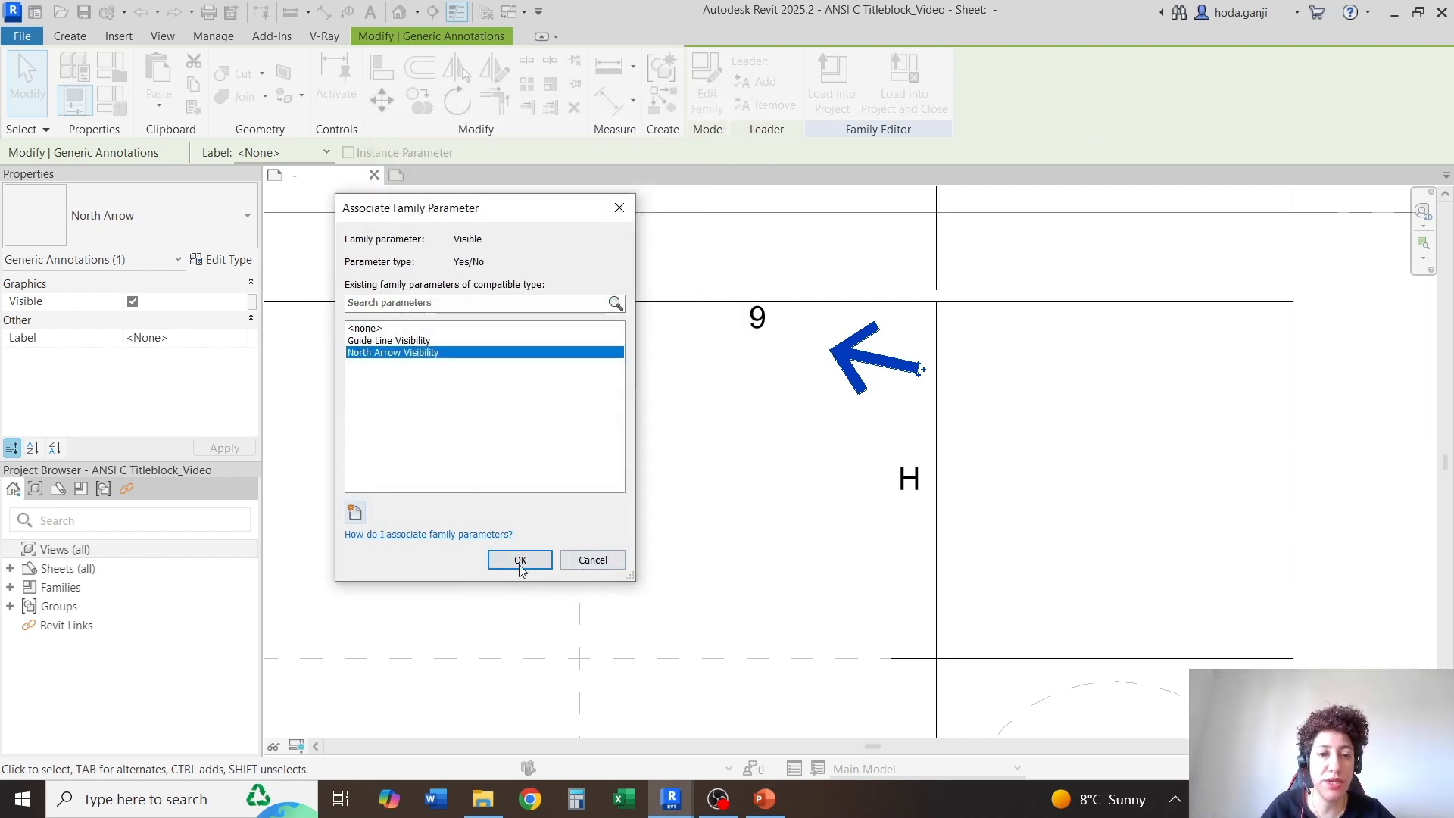
left_click(515, 561)
left_click(816, 456)
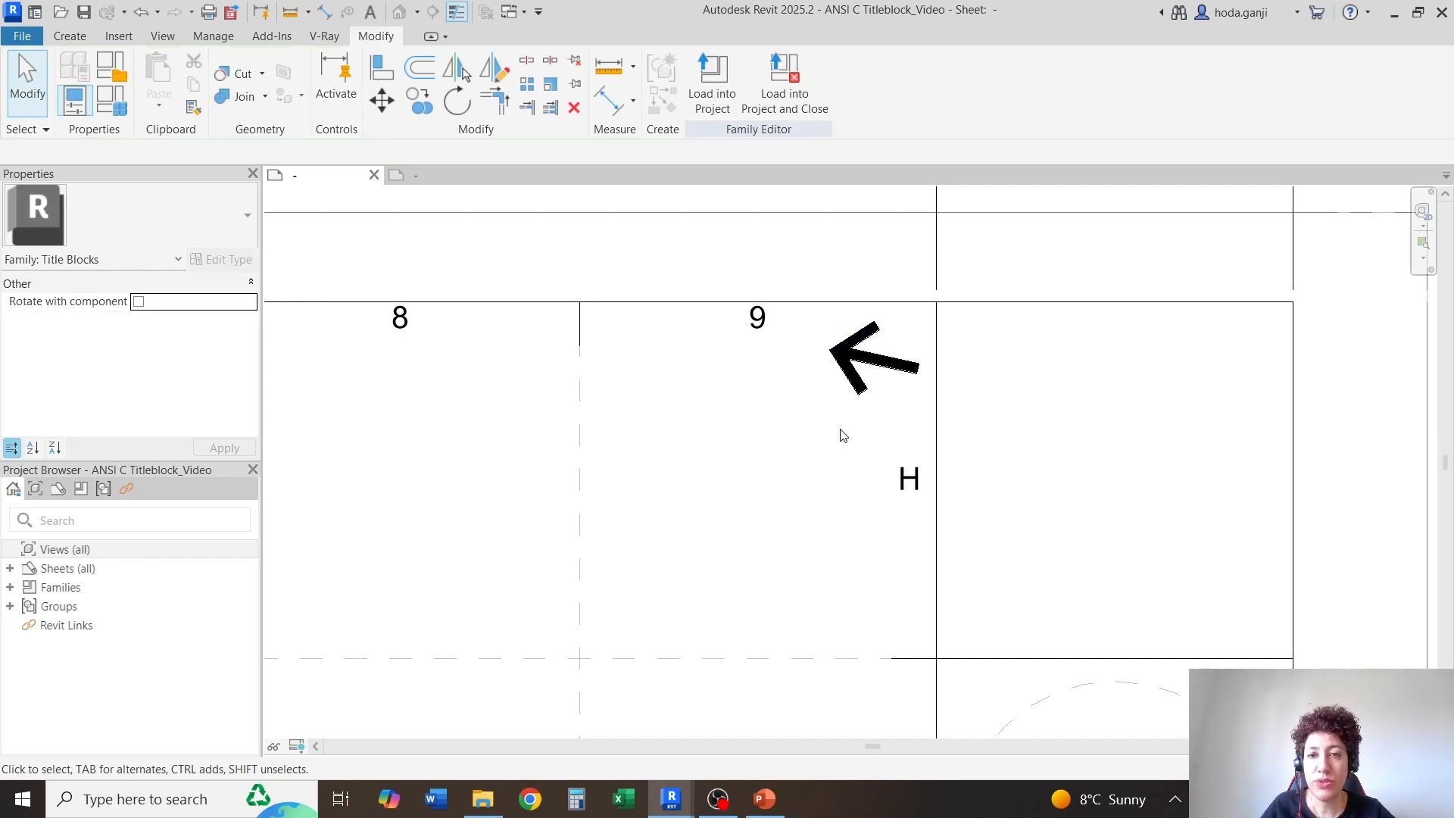
Examine the north arrow's properties and its placement within the whole title block sheet
scroll(942, 318, "down", 4)
scroll(914, 346, "up", 2)
left_click(915, 345)
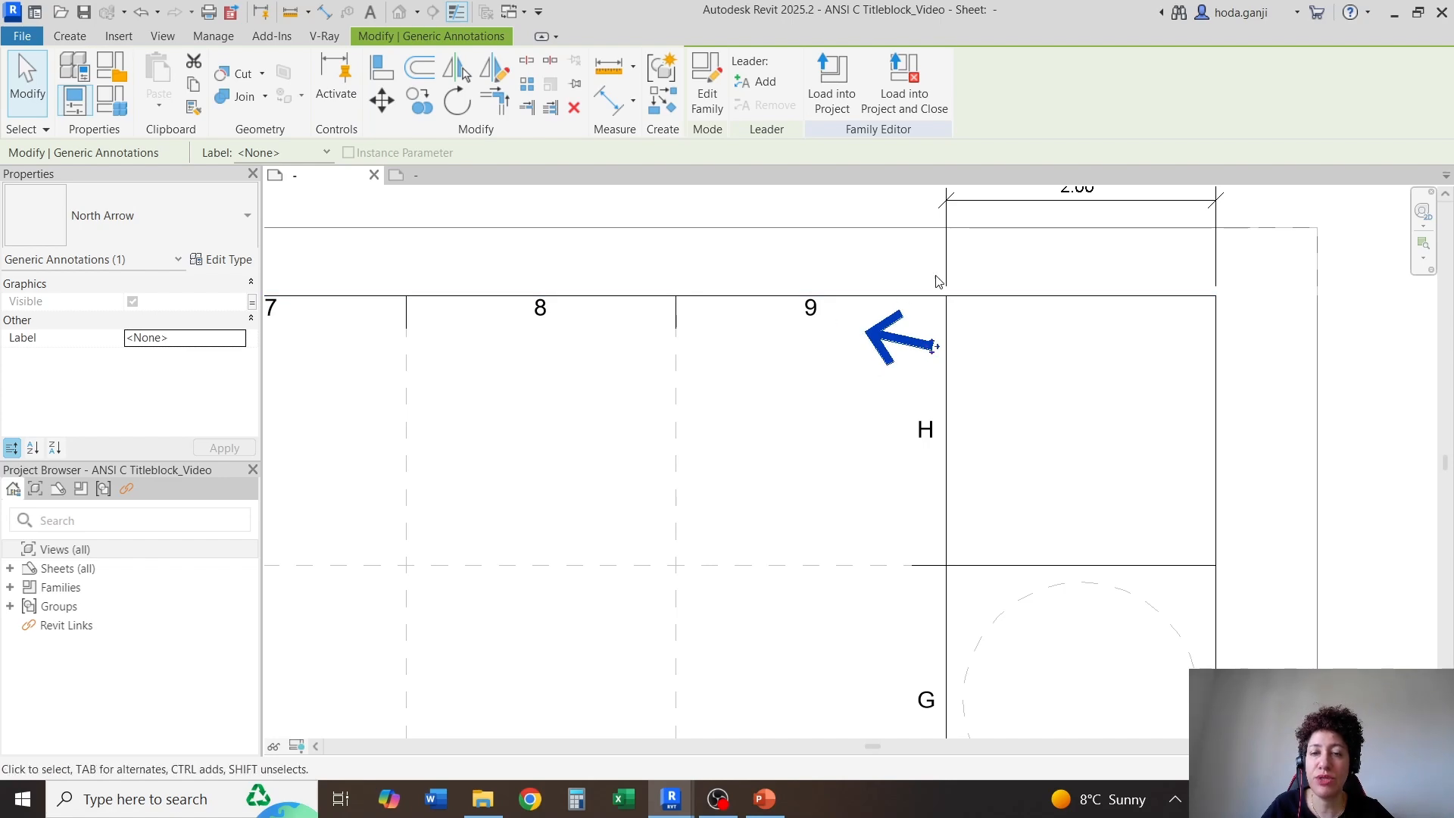
scroll(1035, 302, "down", 6)
scroll(909, 265, "down", 1)
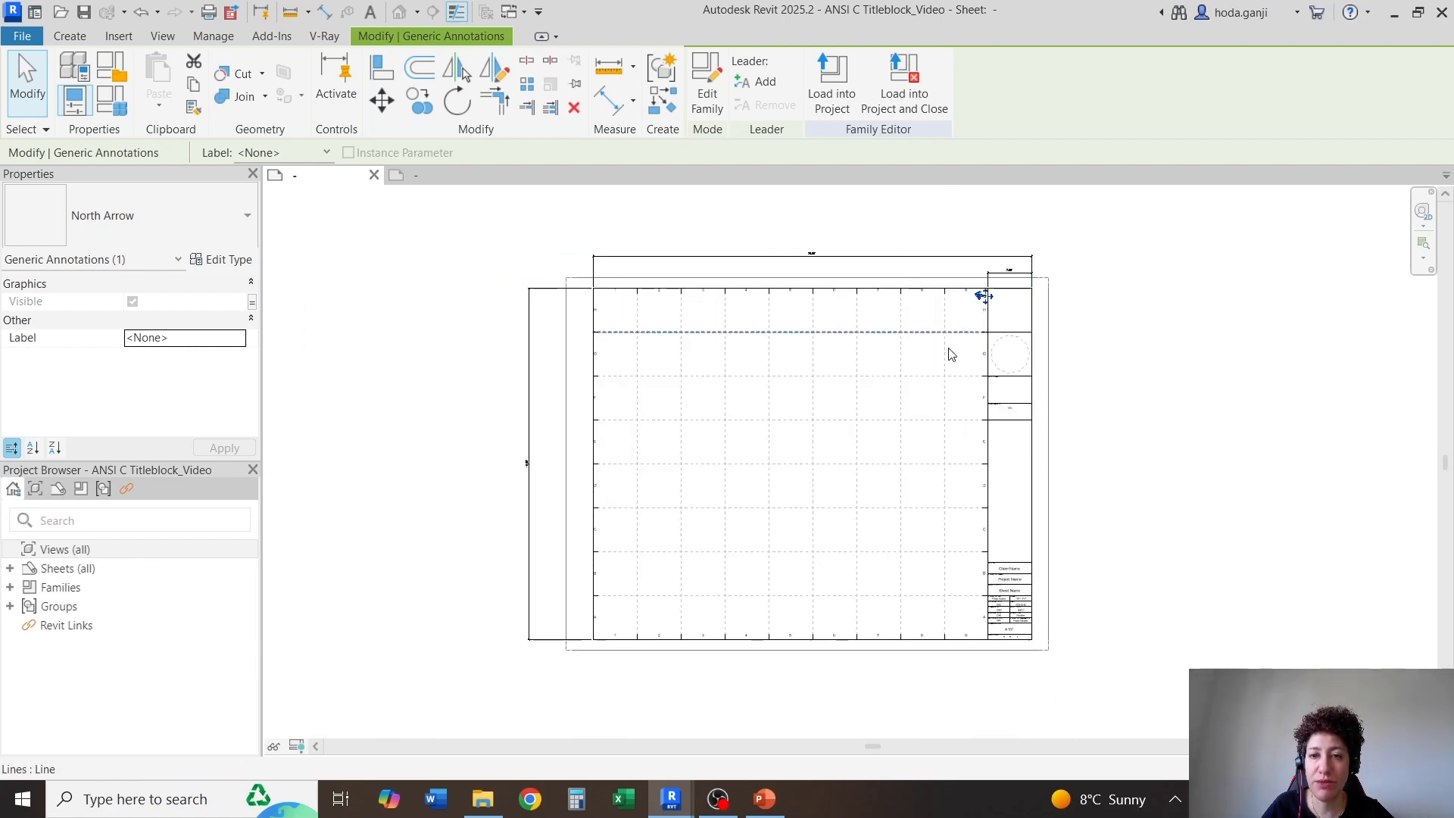
scroll(968, 372, "up", 1)
key("Escape")
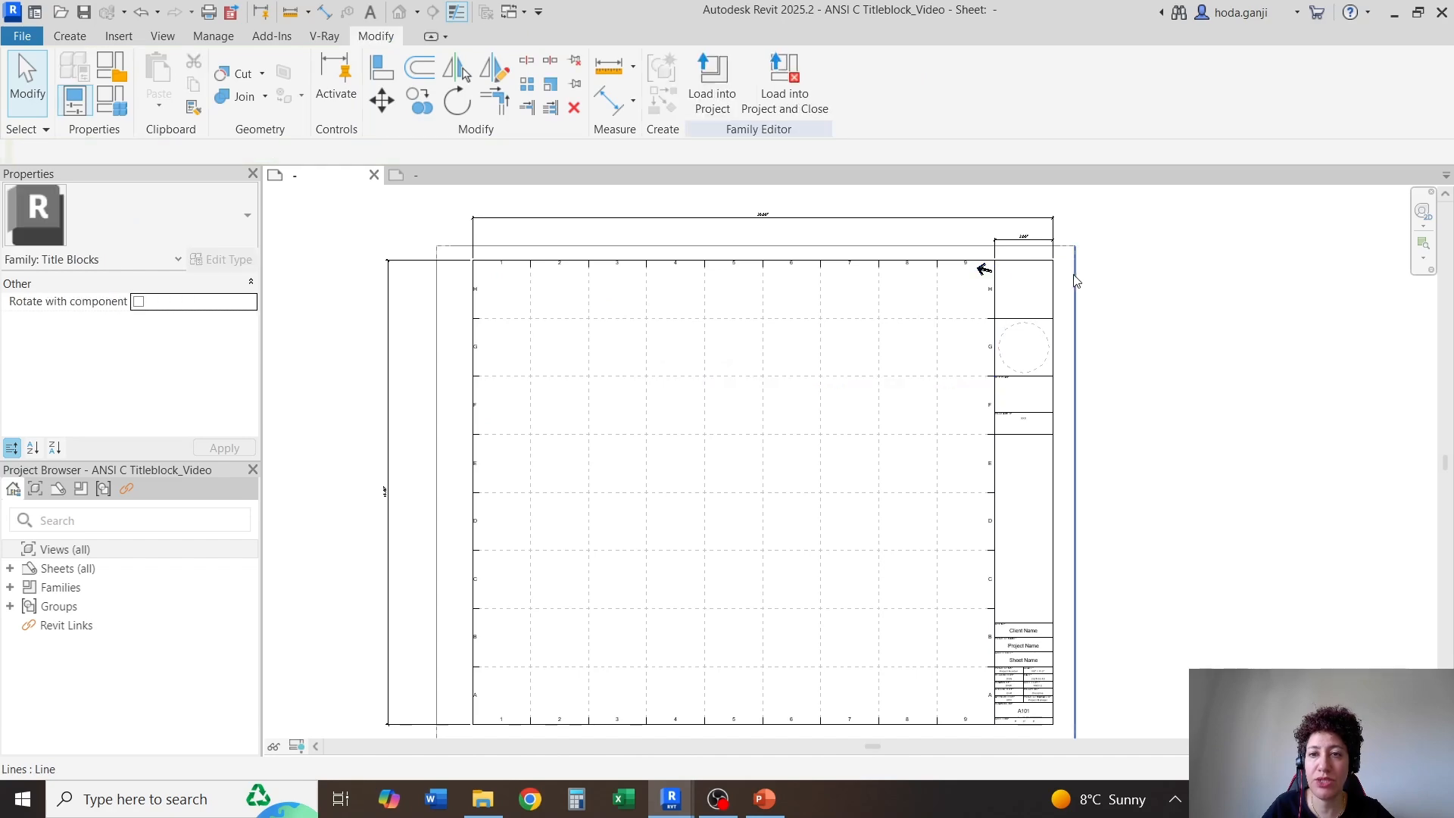
scroll(1086, 274, "up", 5)
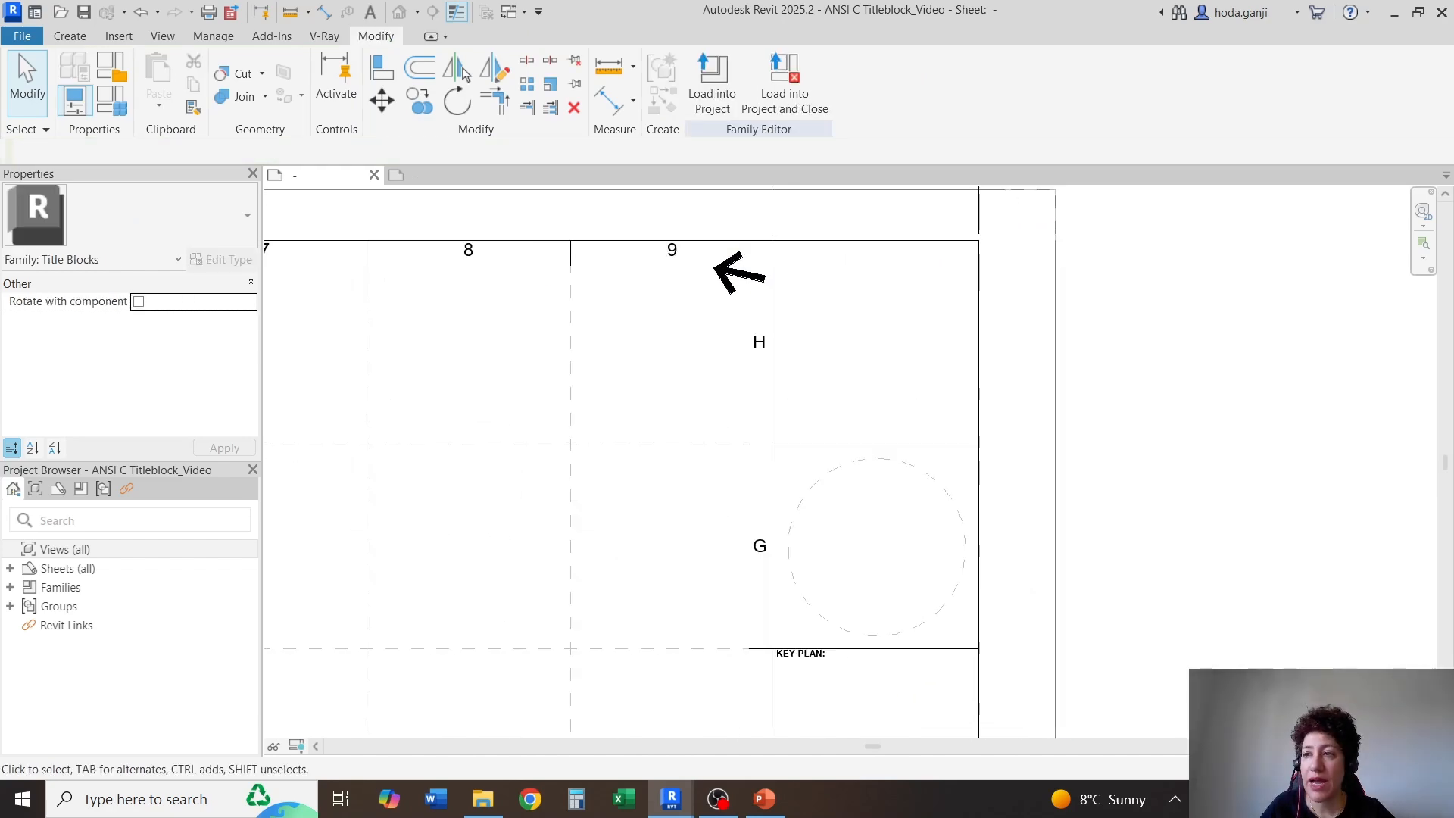
scroll(831, 377, "down", 5)
Place the text FILE PATH in the 1/16" text type outside the border, near the sheet's lower-left corner
scroll(490, 363, "up", 5)
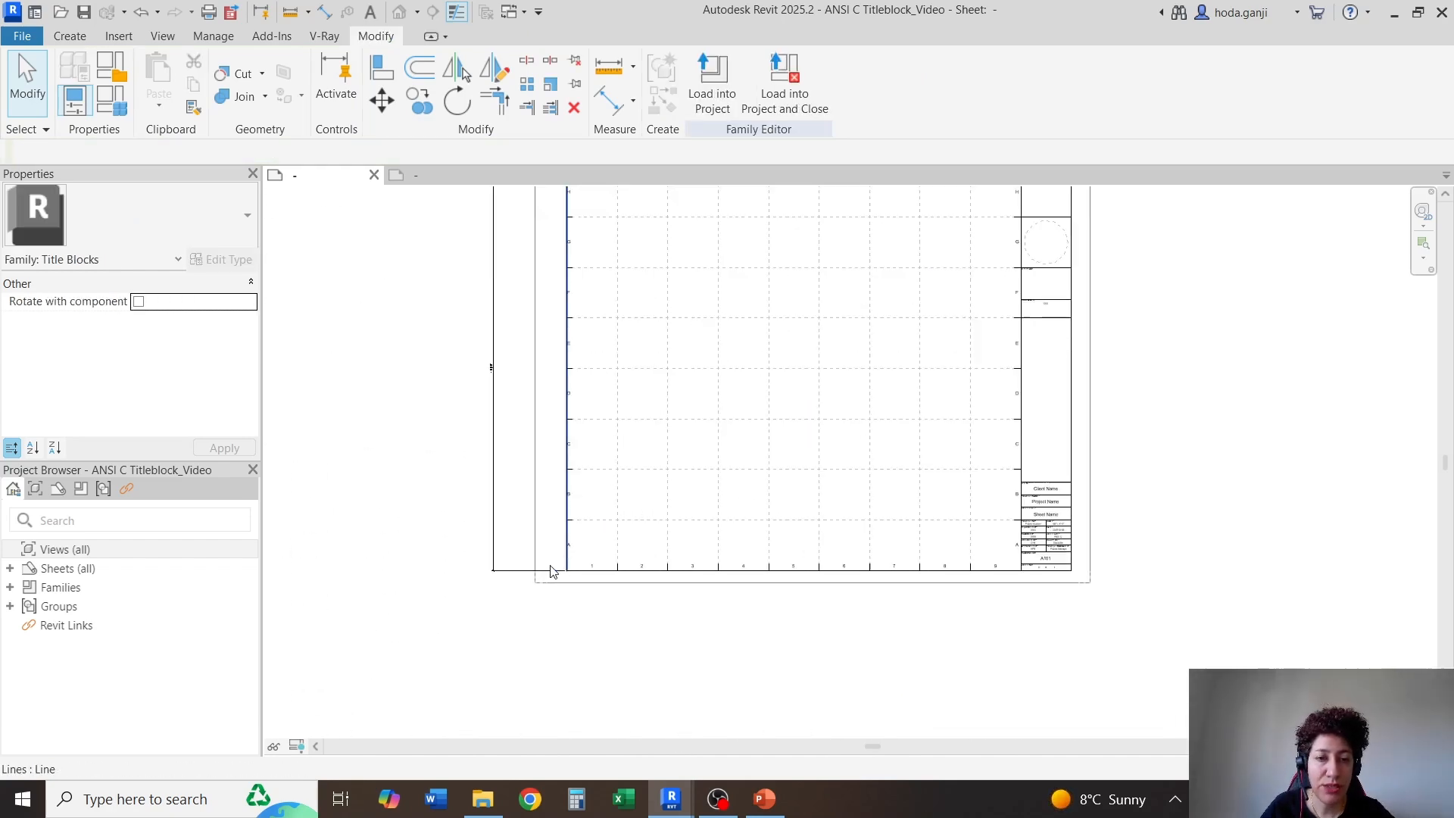
scroll(649, 578, "up", 3)
scroll(653, 568, "down", 2)
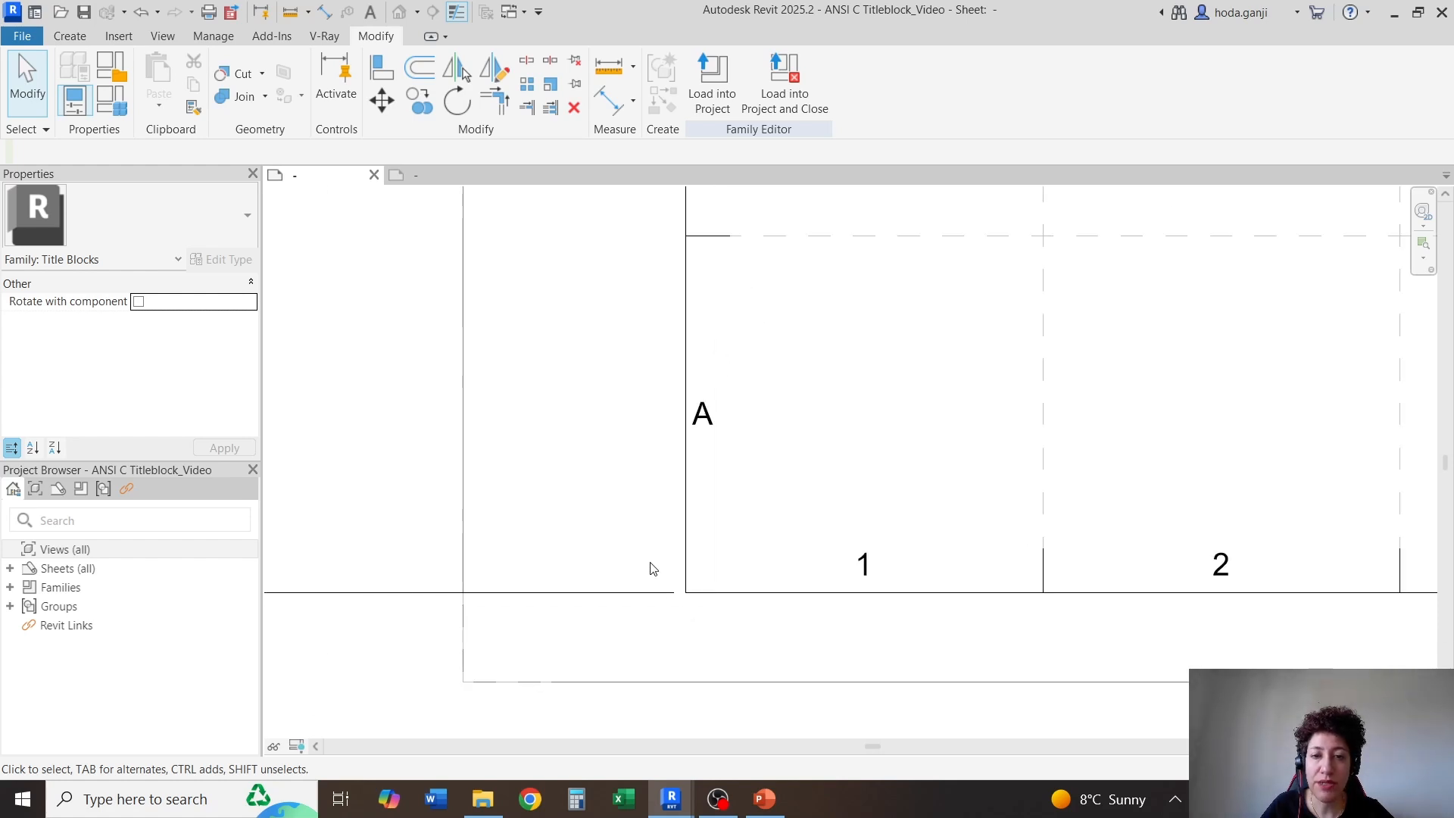
left_click(66, 35)
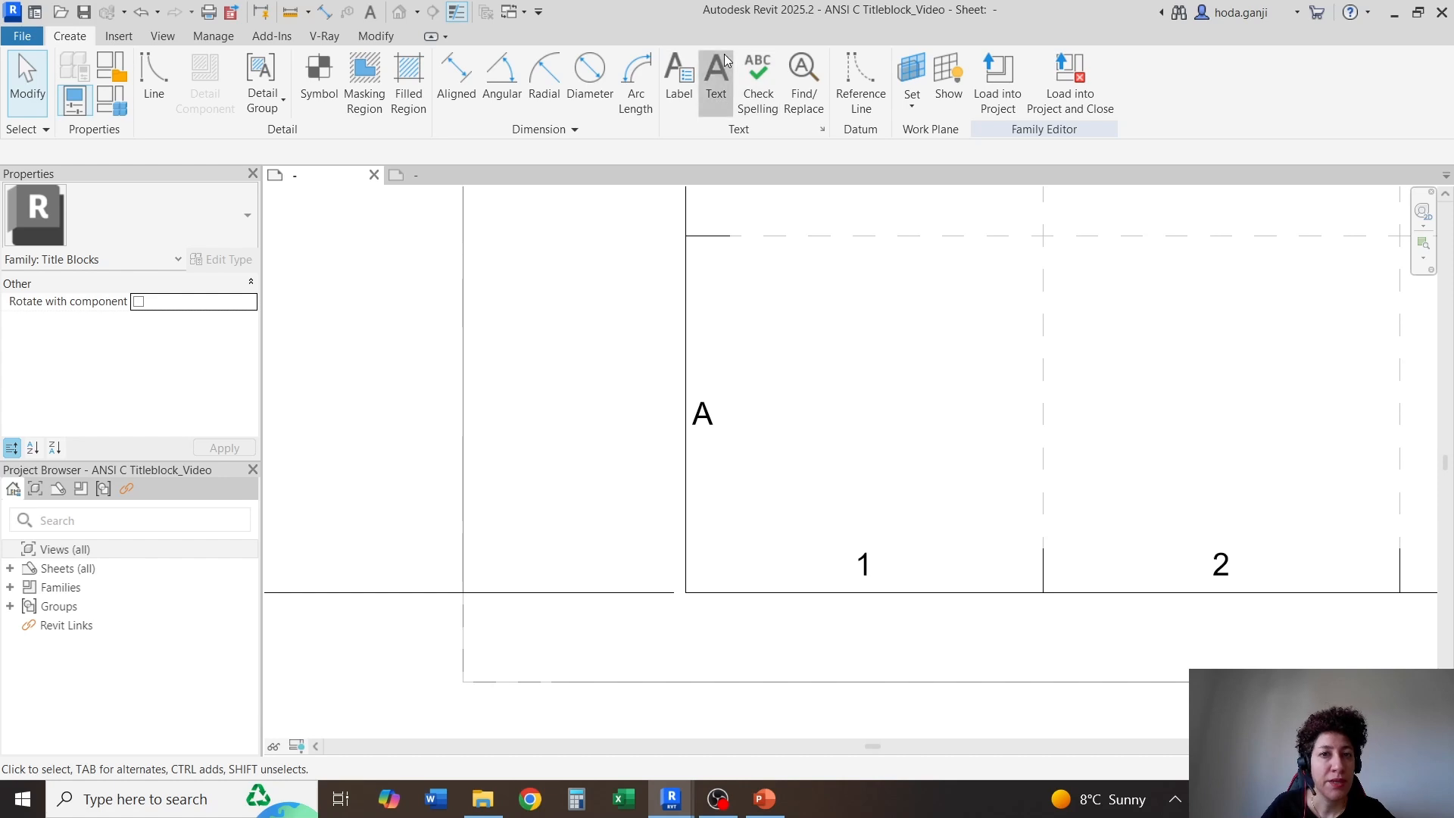
left_click(716, 76)
left_click(117, 231)
left_click(95, 333)
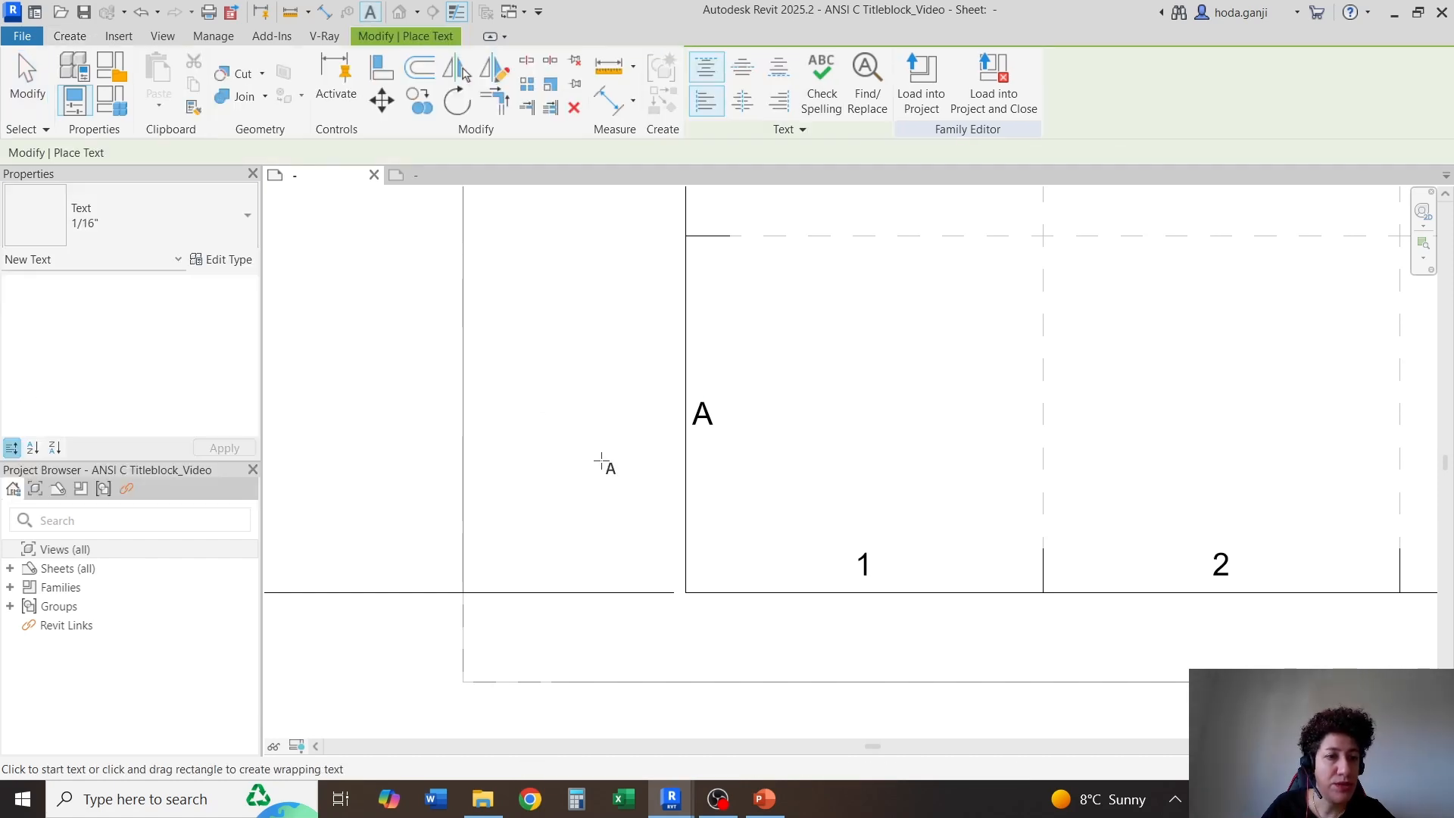
scroll(650, 564, "up", 2)
left_click(593, 509)
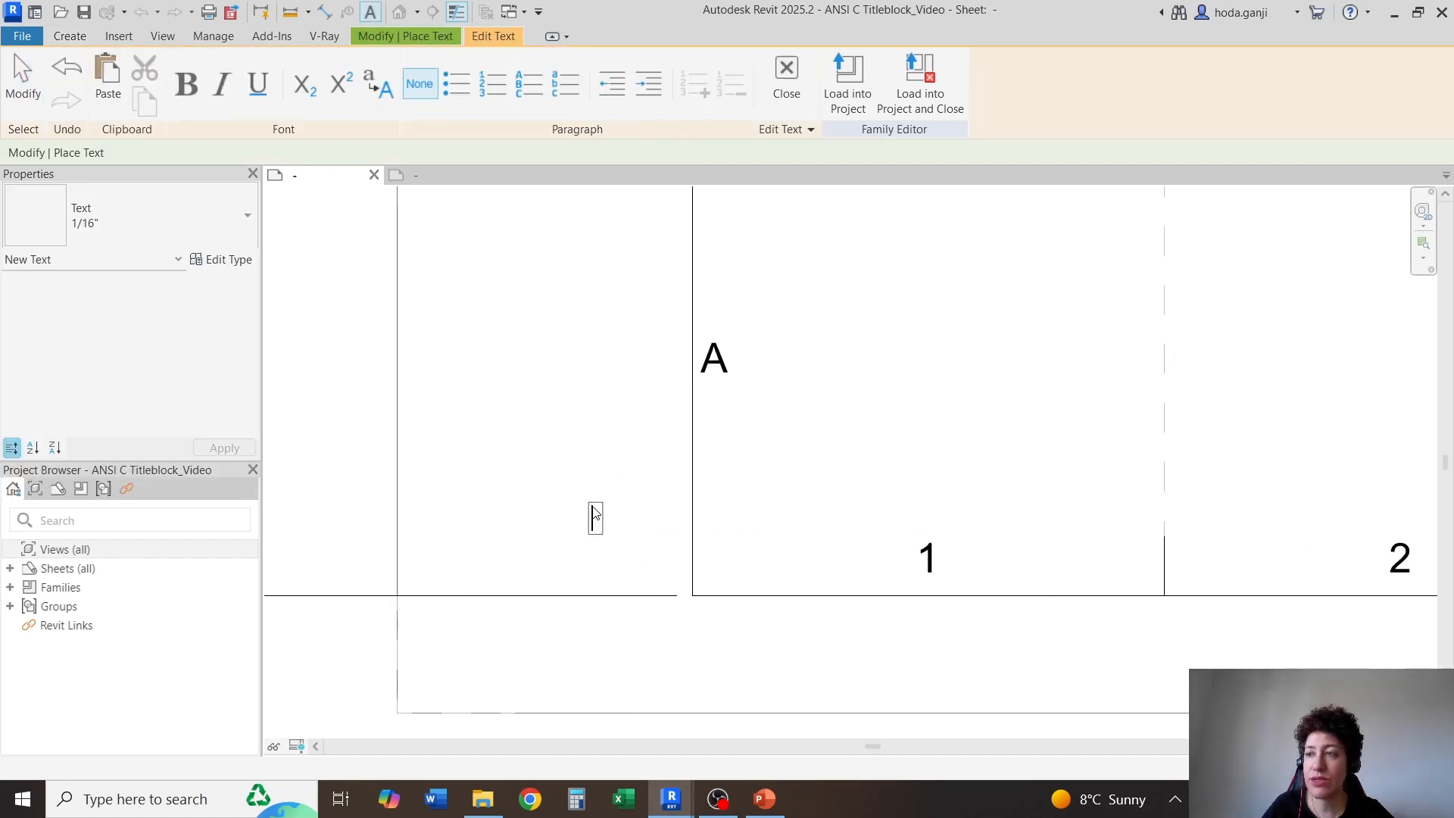
key("Caps_Lock")
type("F")
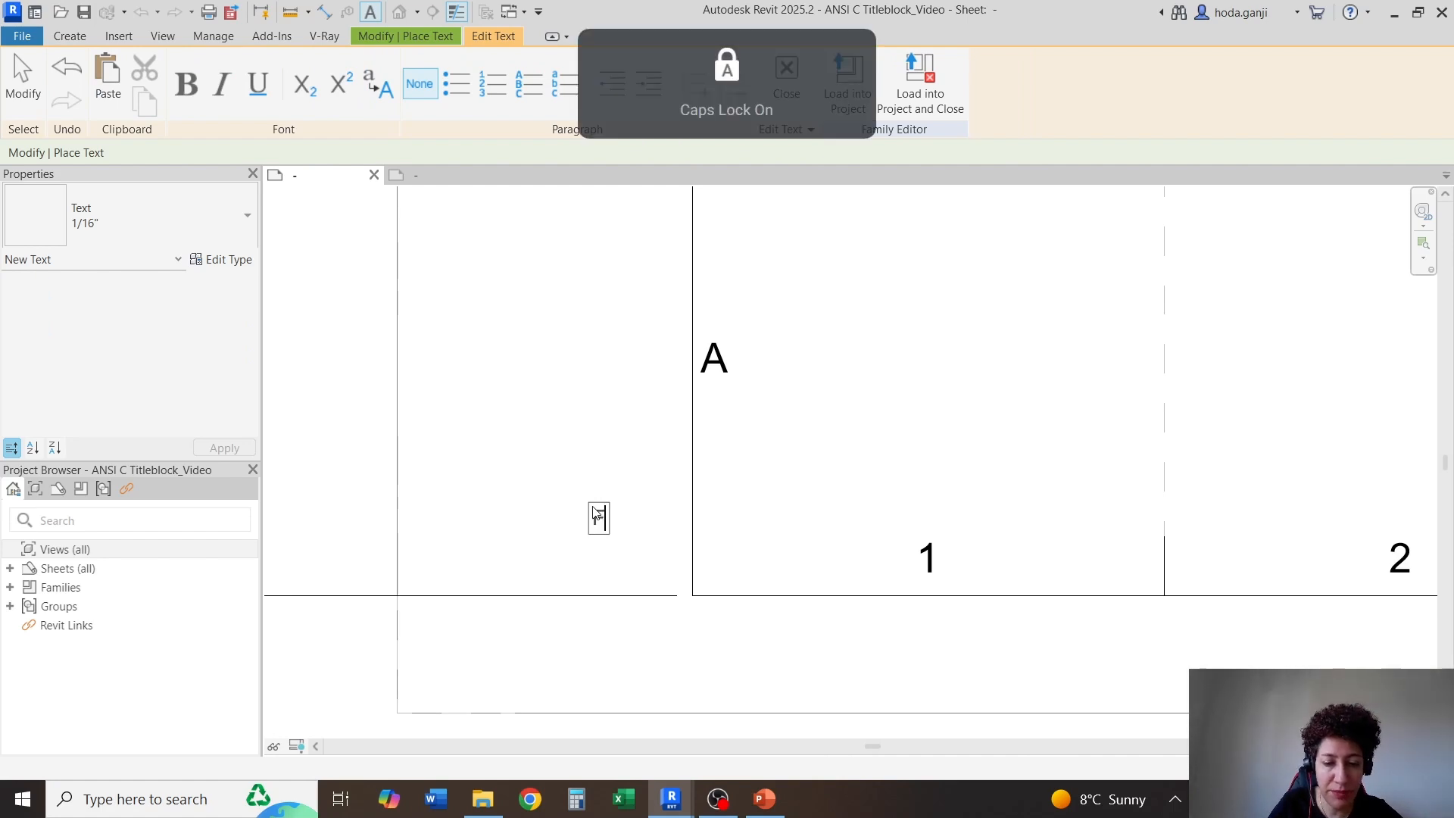
type("IE")
key("BackSpace")
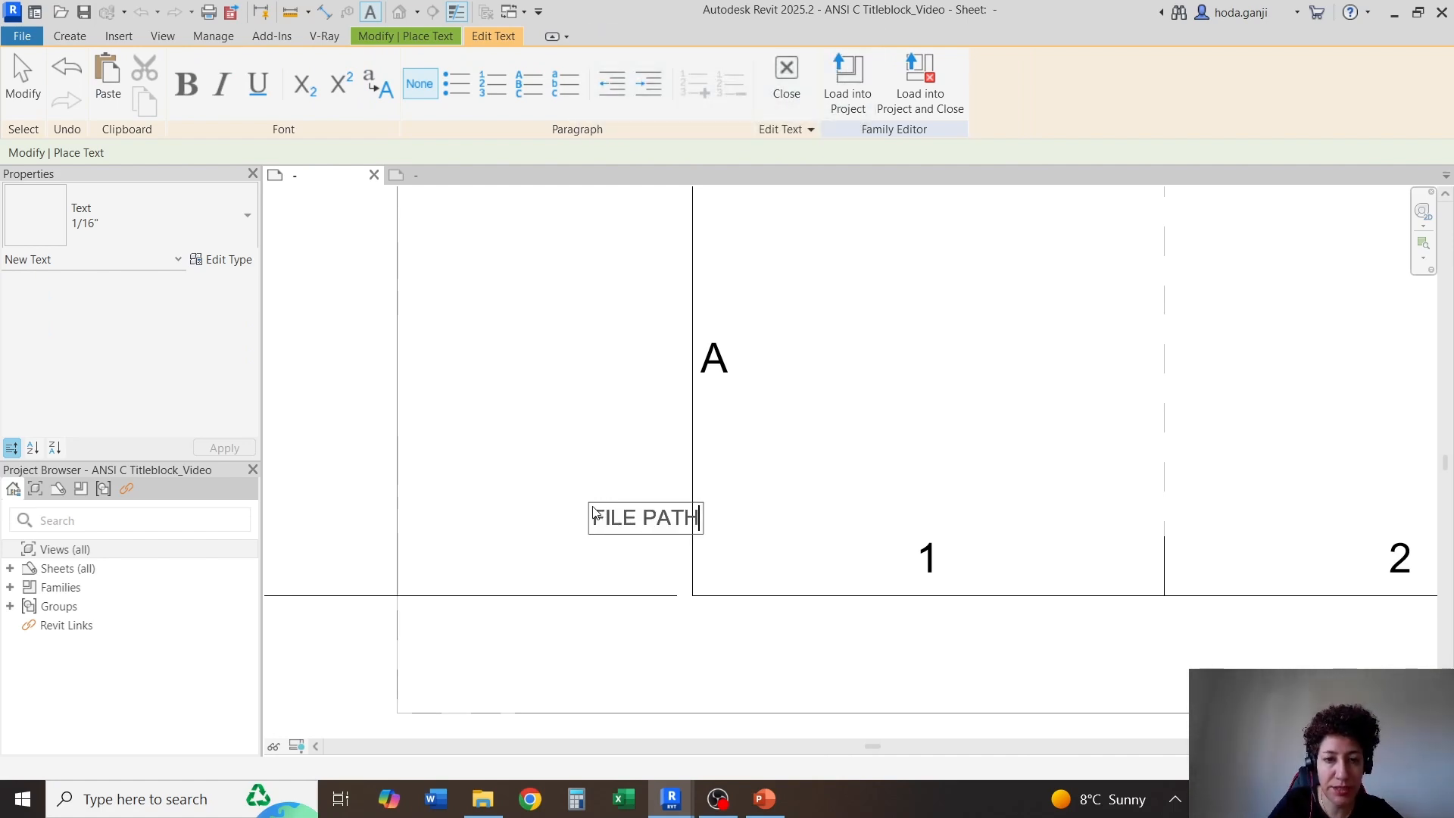
left_click(608, 405)
key("Escape")
key("Escape")
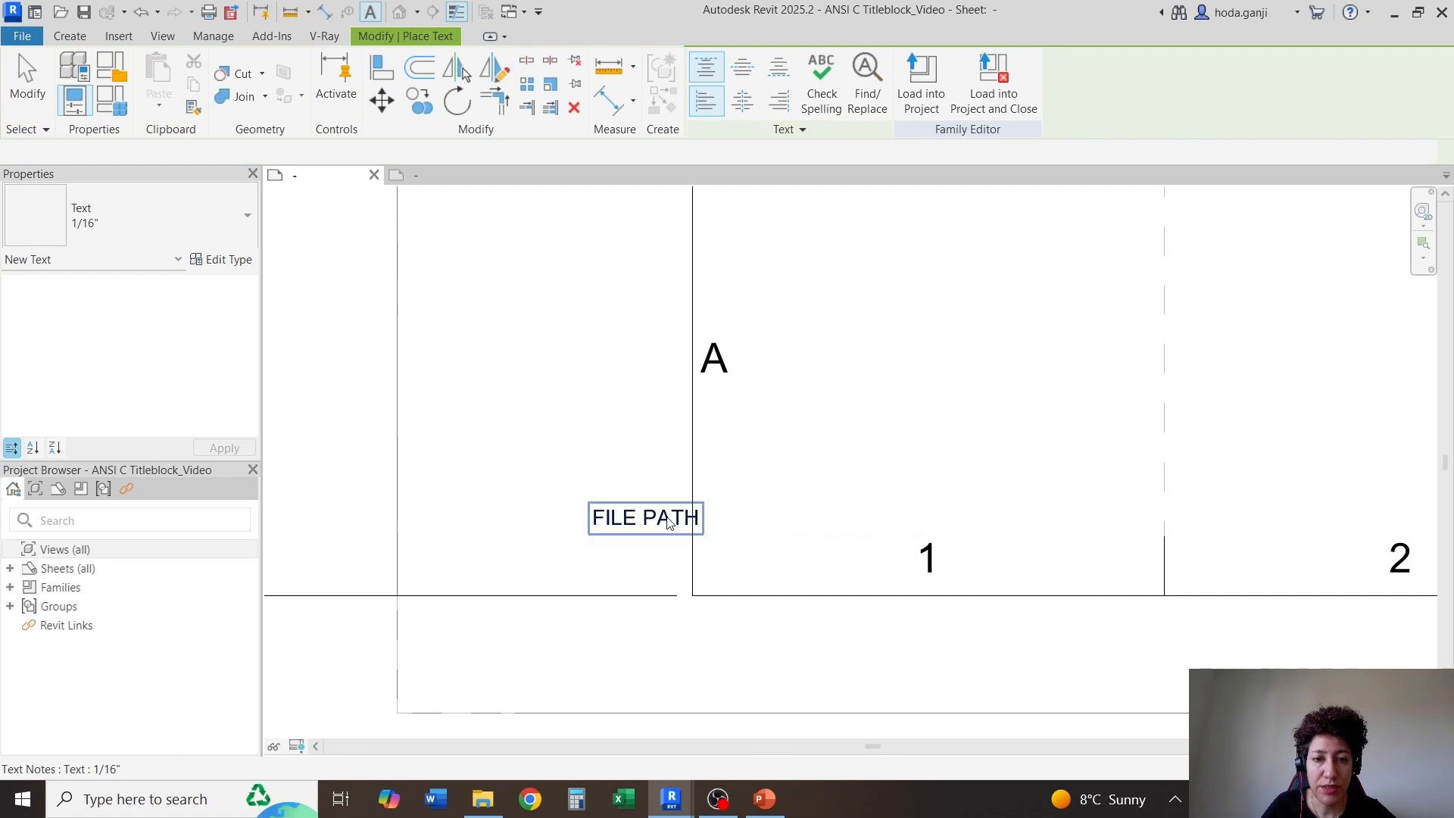
Rotate the FILE PATH text to read vertically upward and move it close beside the border's lower-left corner
left_click(672, 521)
left_click_drag(703, 503, 618, 413)
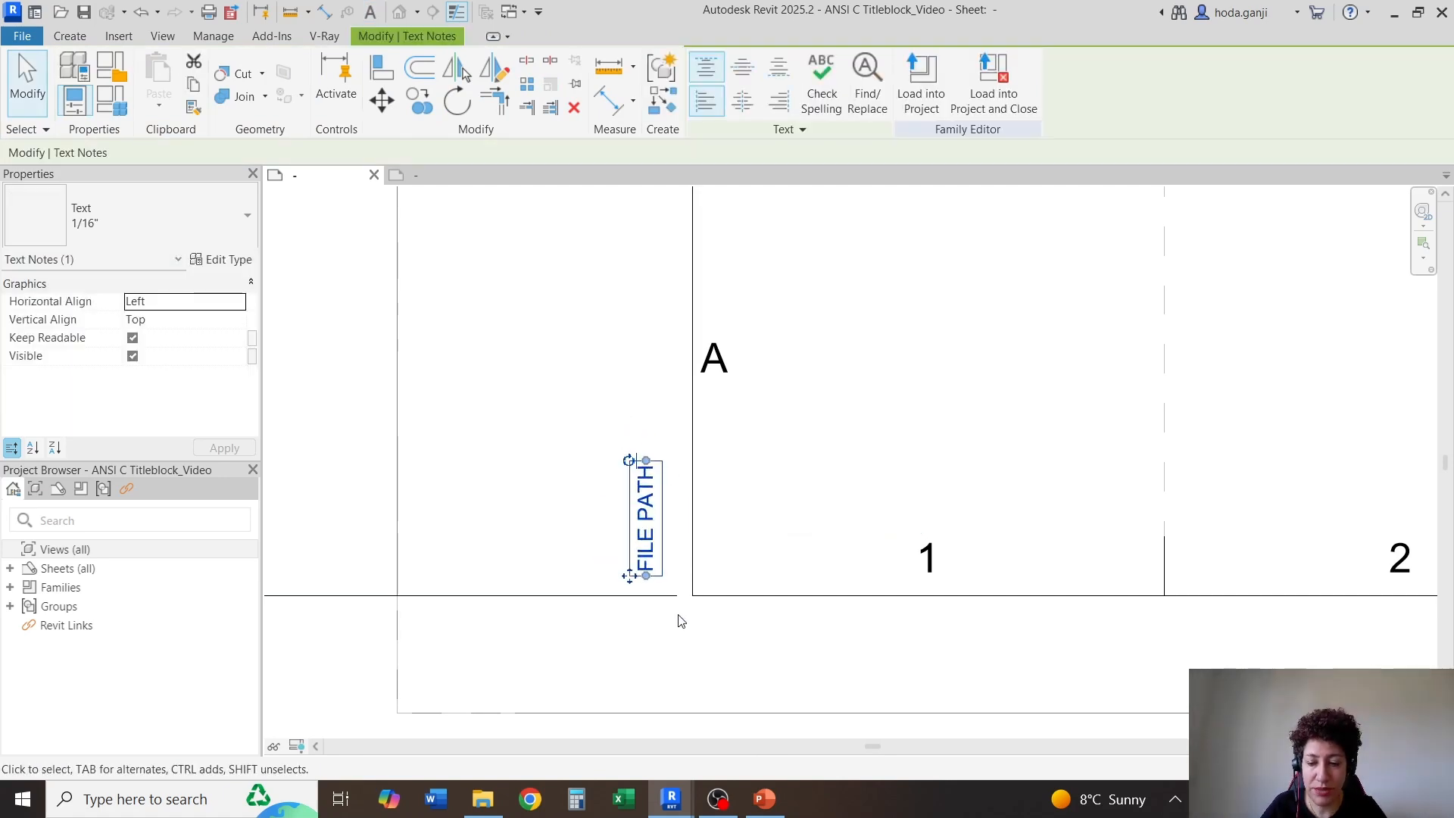
key("Right")
key("Right")
key("Right")
key("Right")
key("Down")
key("Down")
key("Down")
key("Down")
key("Down")
key("Down")
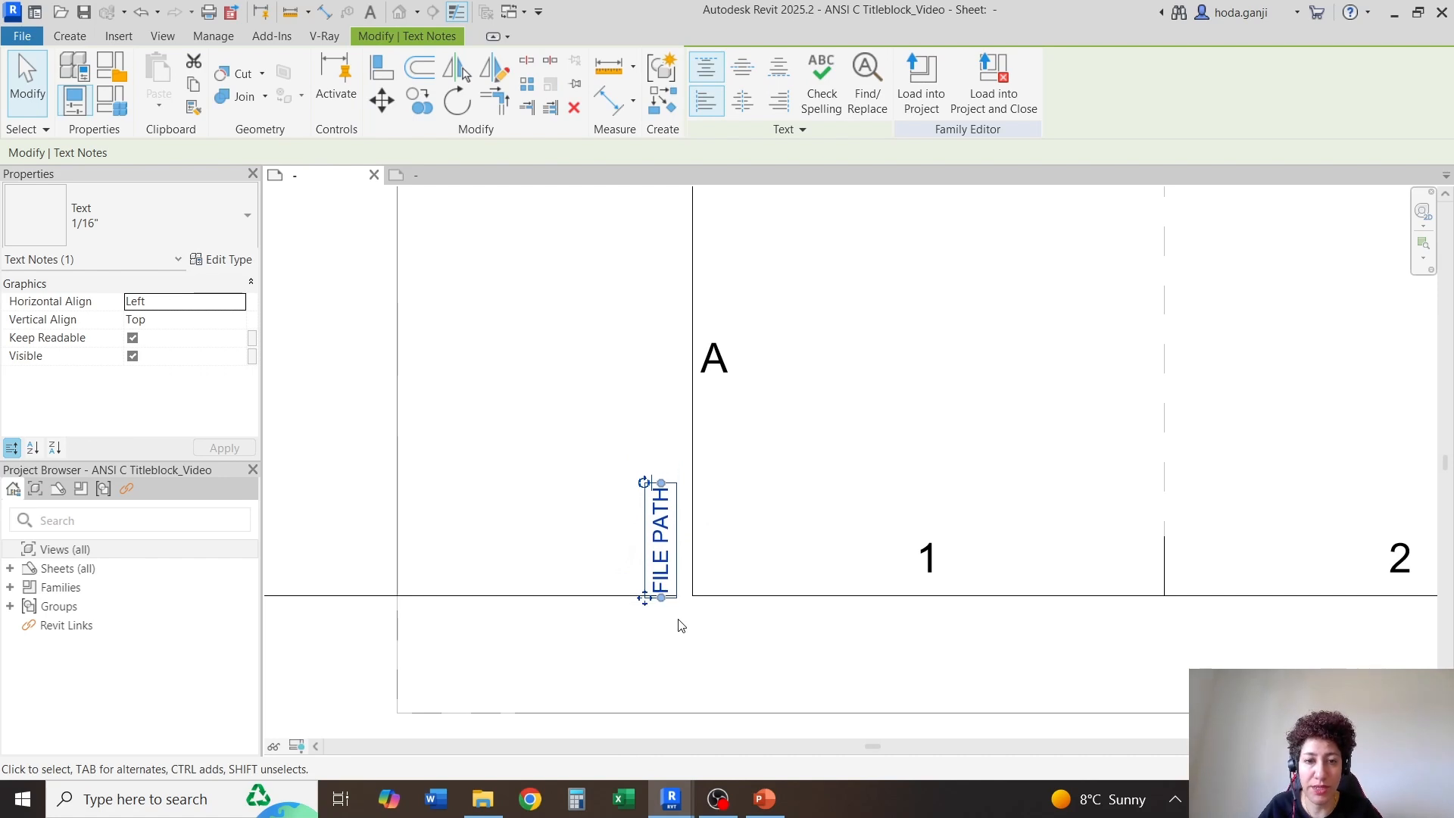
scroll(679, 625, "up", 3)
key("Escape")
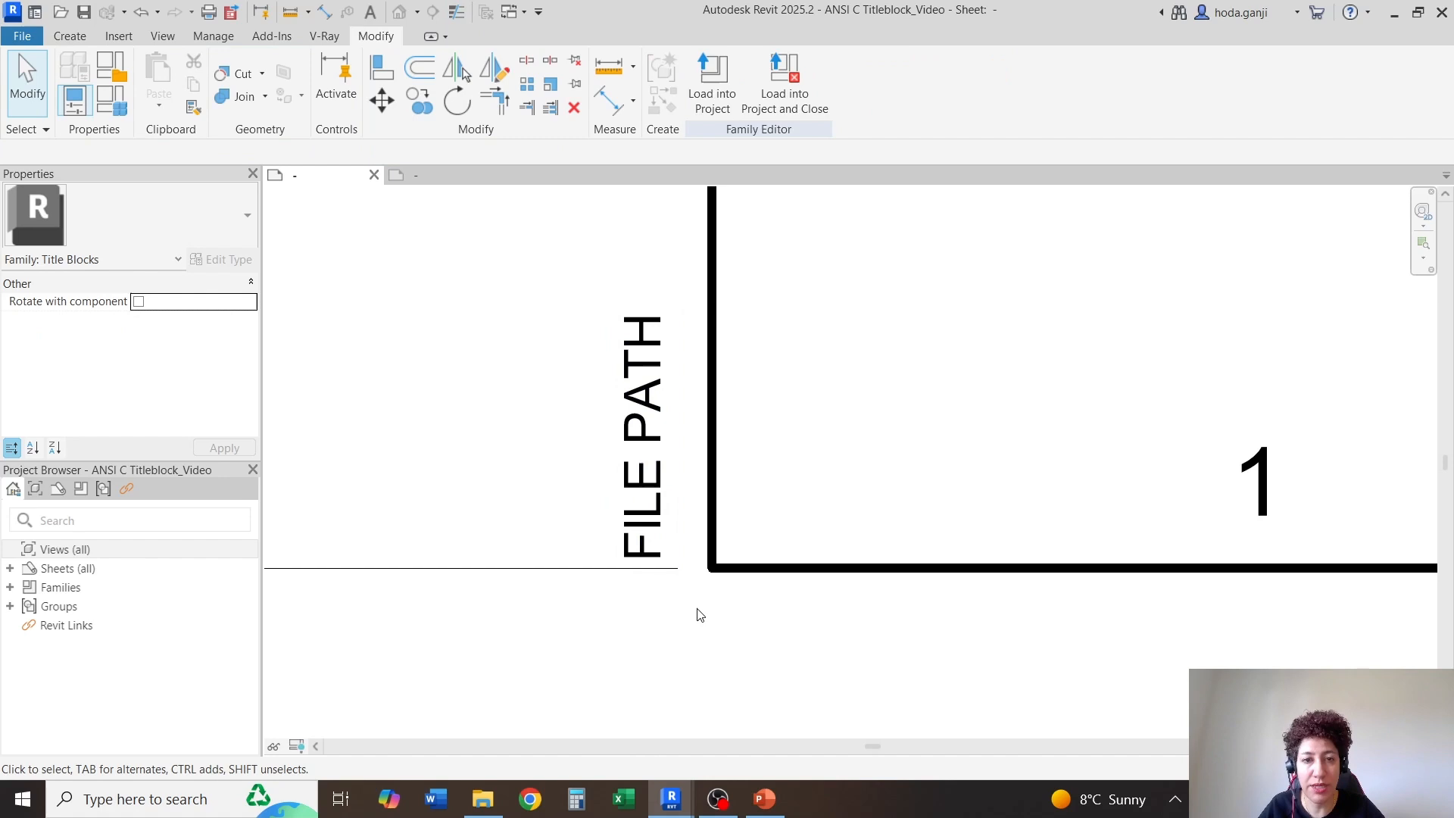
left_click(663, 473)
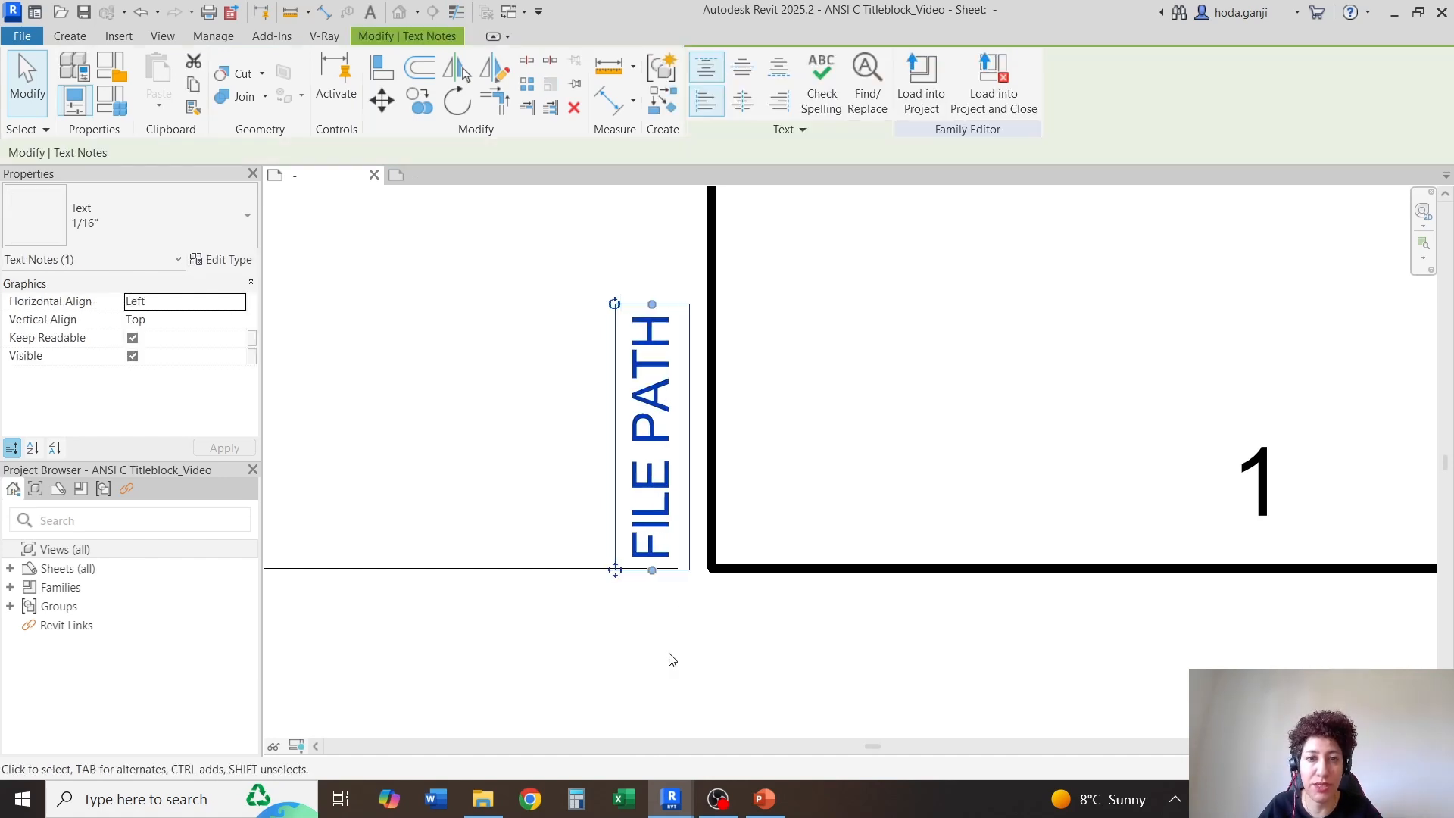
left_click(670, 660)
Add a colon to the end of the vertical FILE PATH text
scroll(670, 660, "down", 2)
double_click(668, 448)
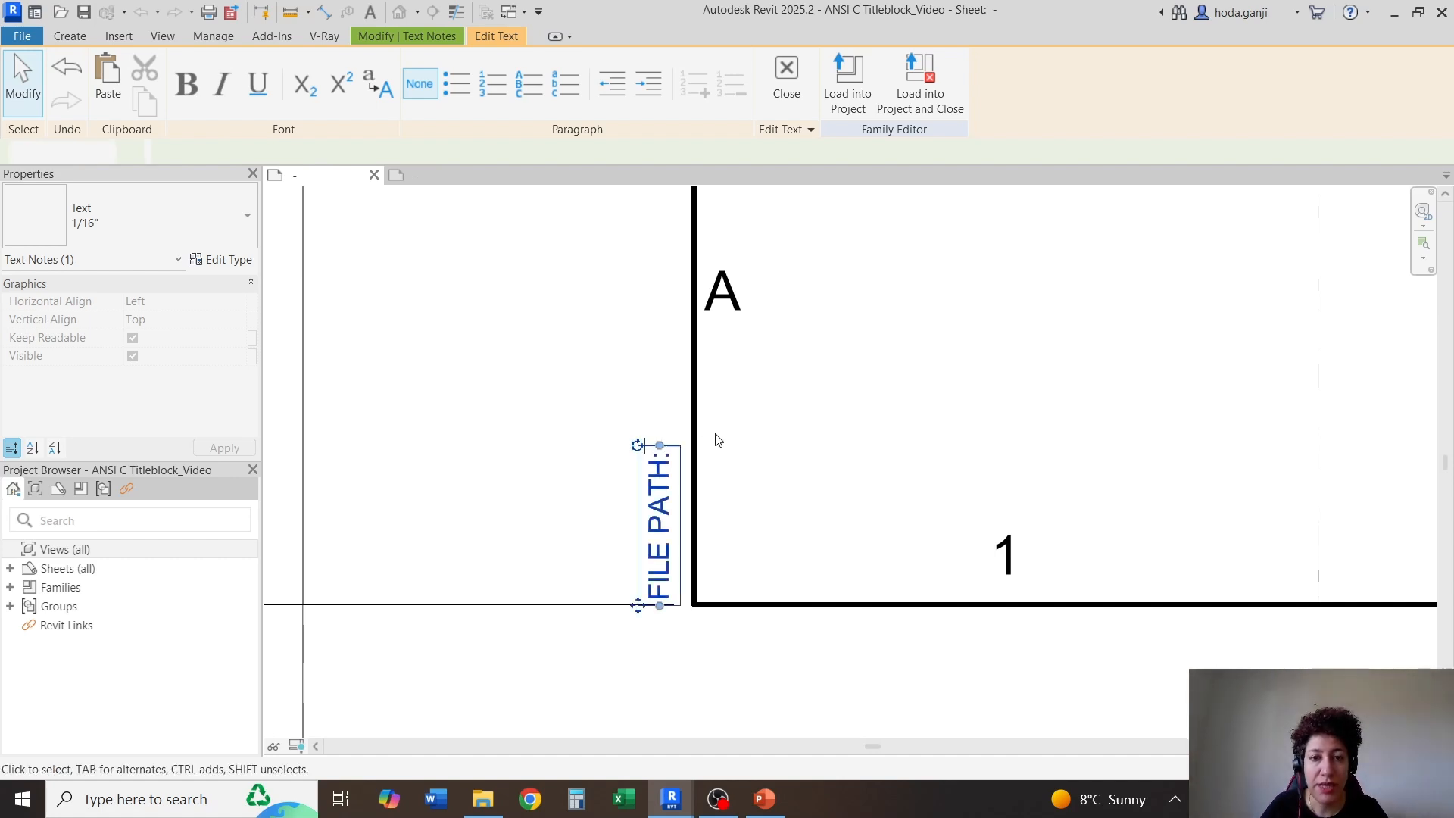
left_click(705, 451)
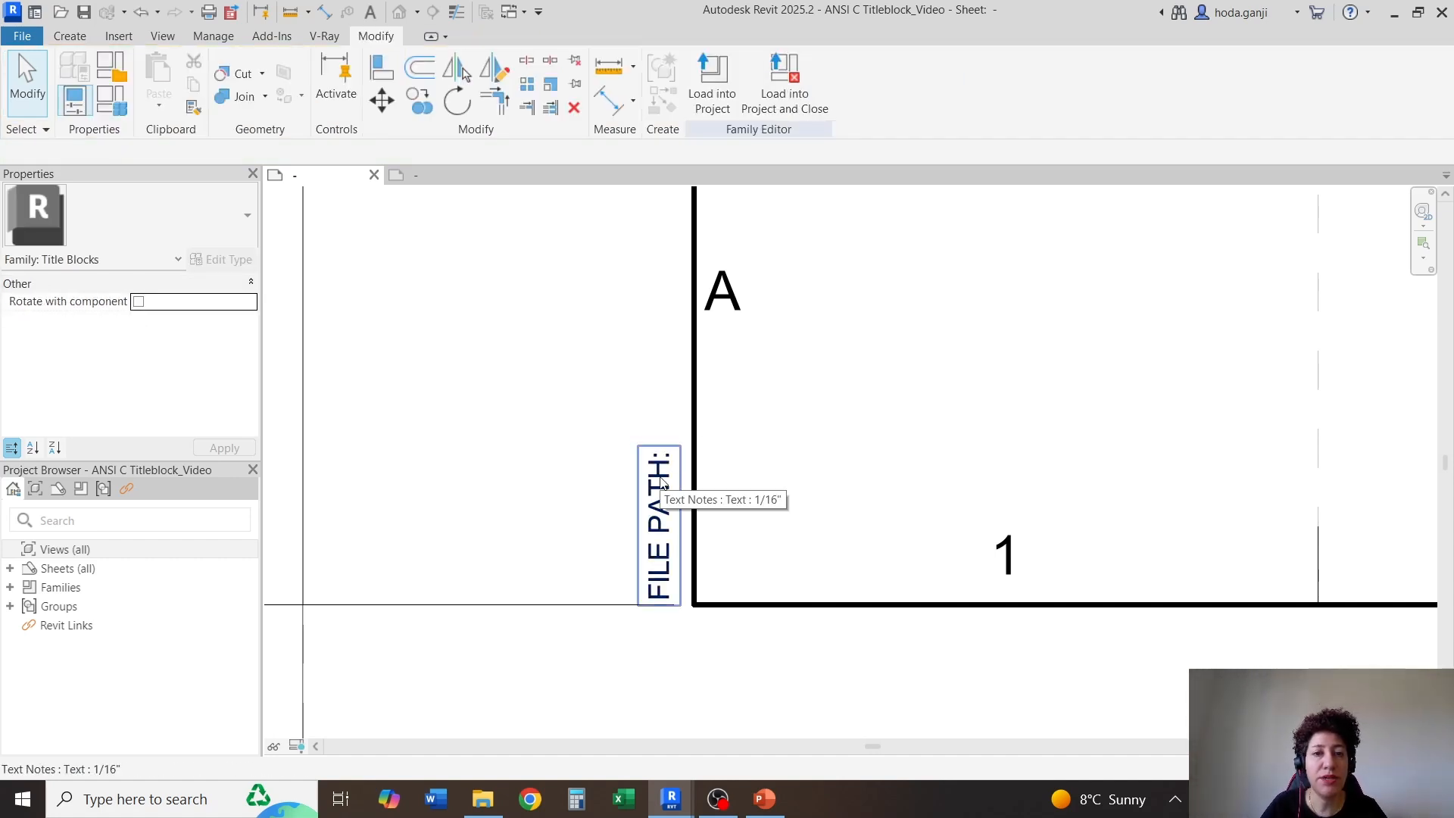
Place a 1/16" label containing the File Path parameter just above the vertical FILE PATH: text
scroll(661, 483, "down", 2)
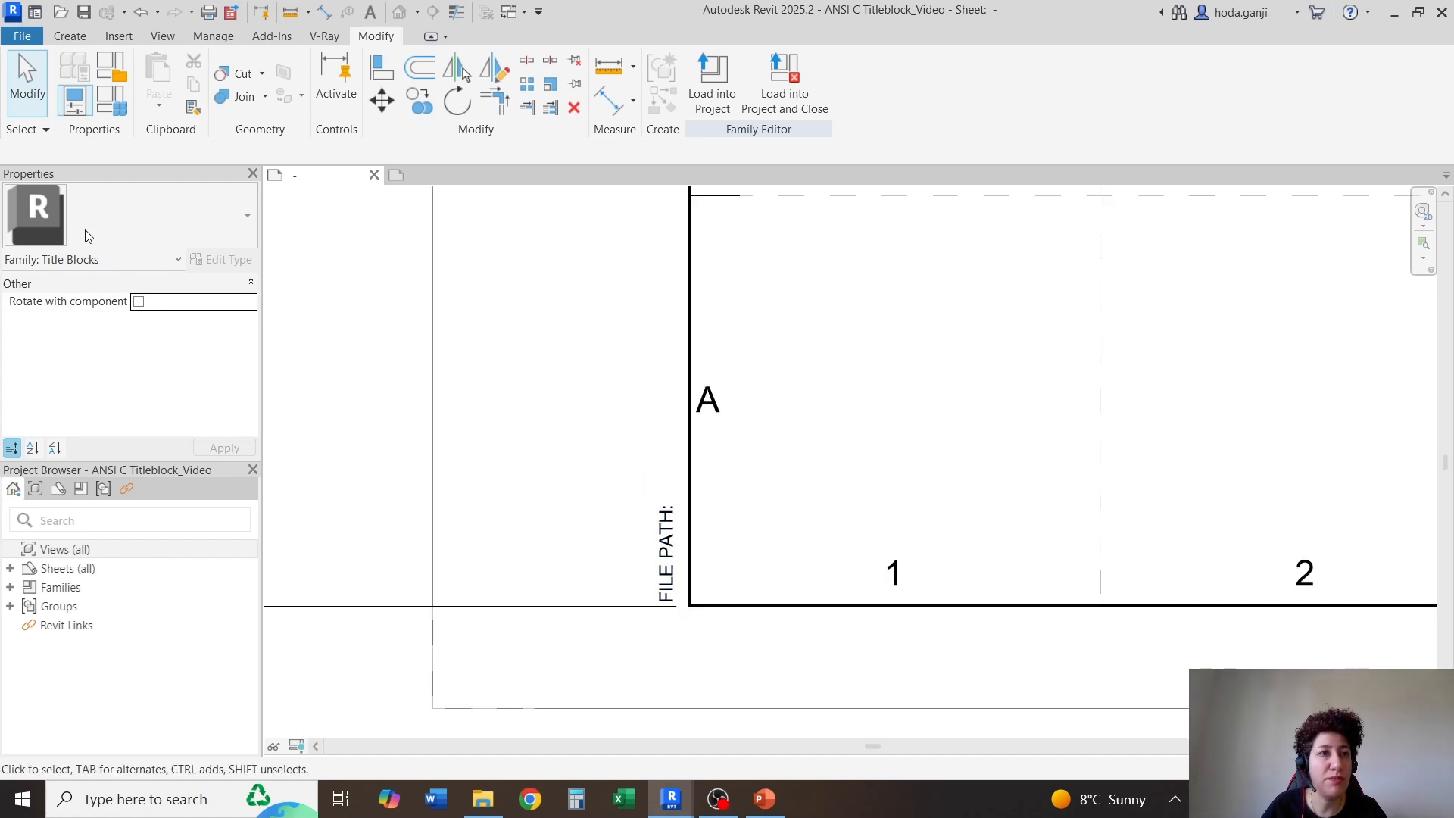
left_click(70, 35)
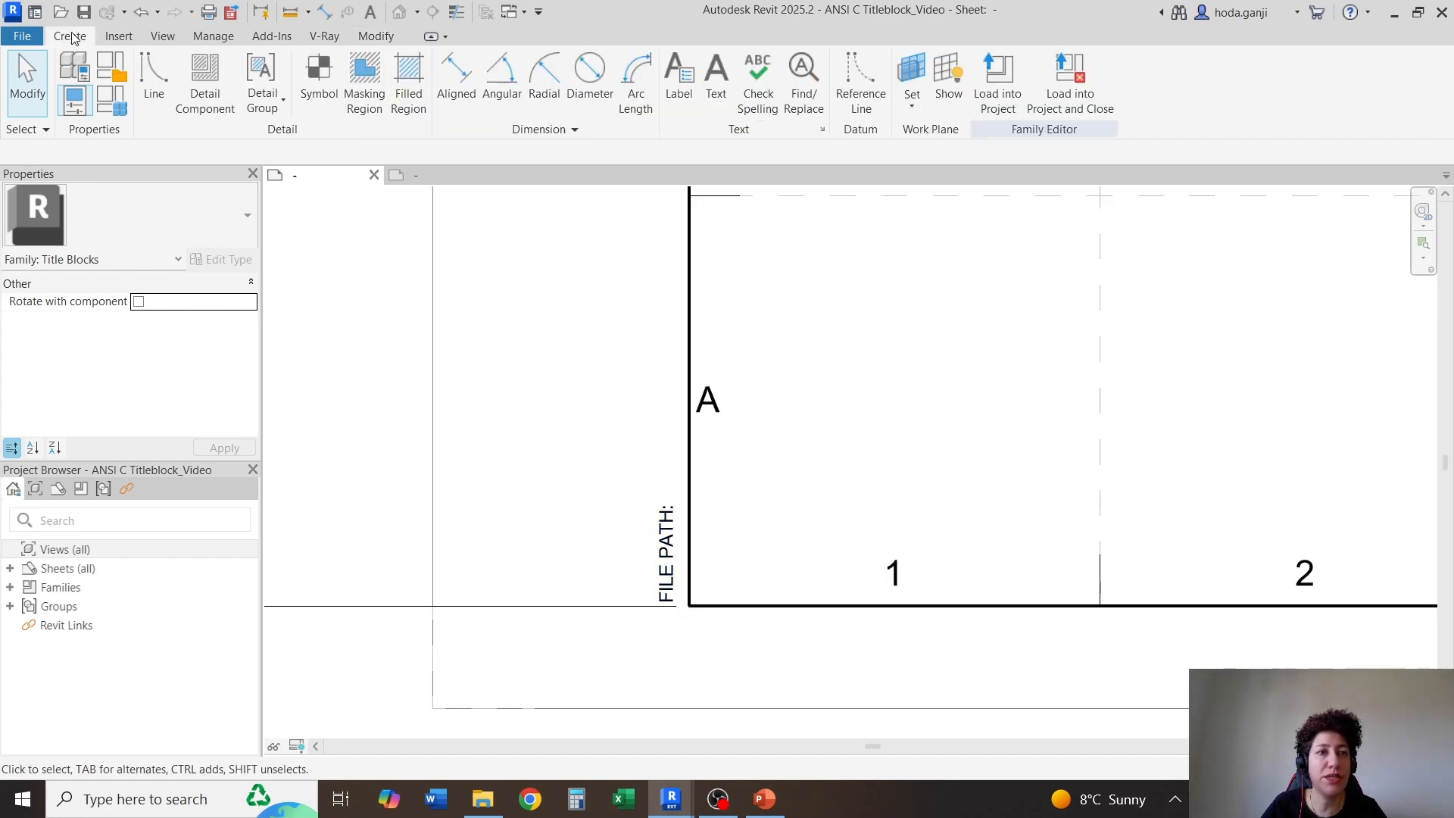
left_click(679, 80)
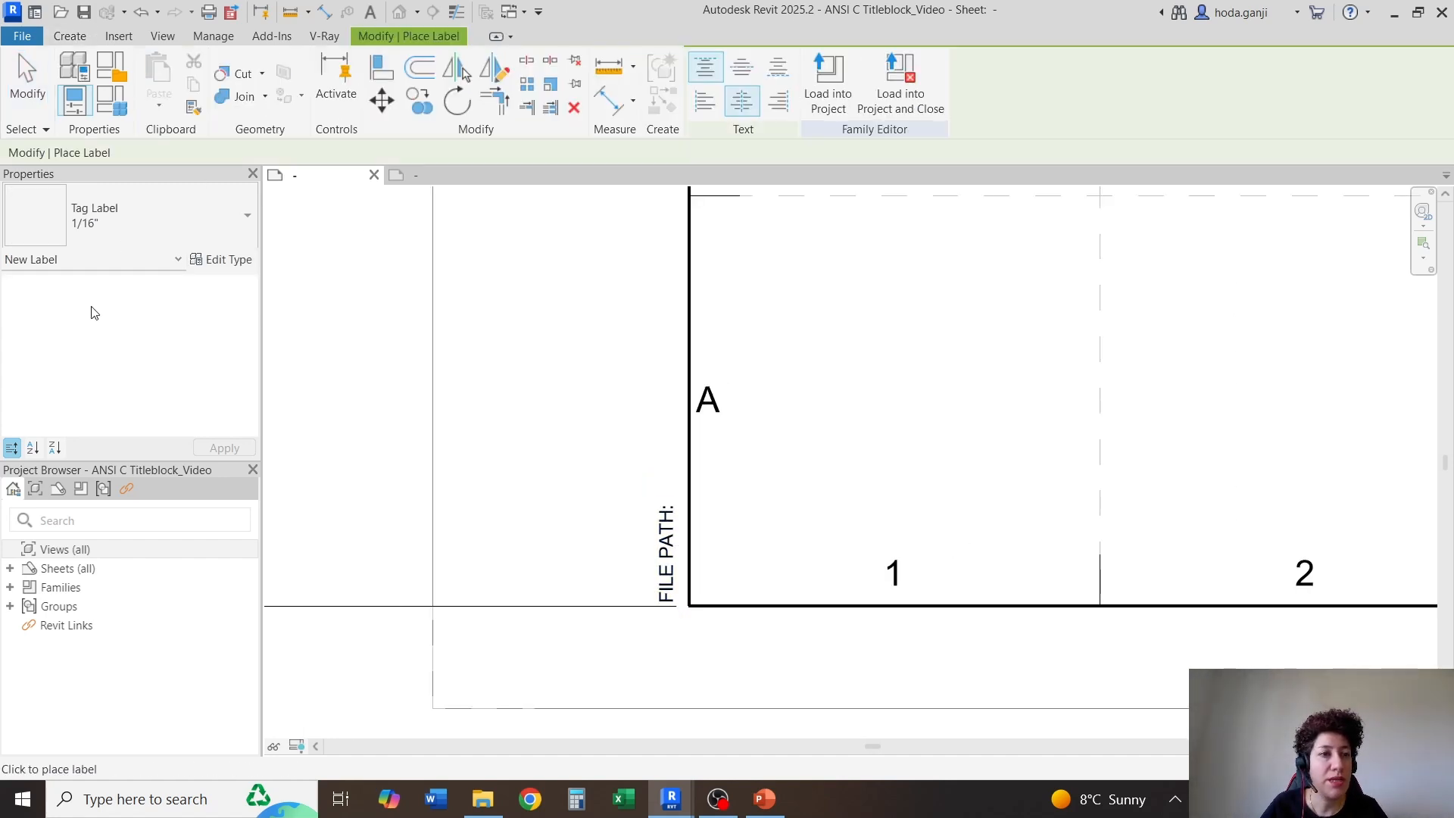
left_click(225, 260)
key("Escape")
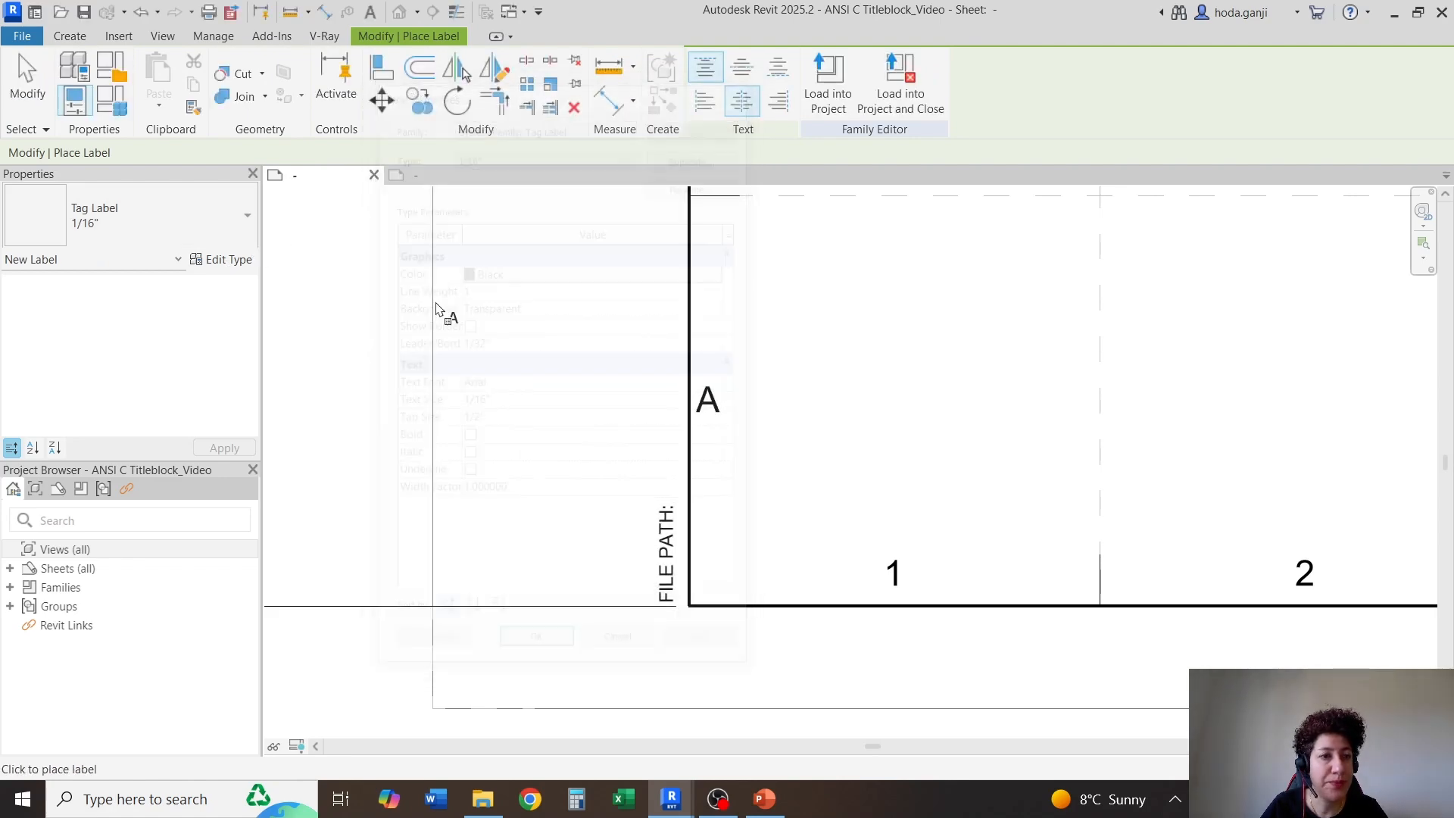
left_click(663, 485)
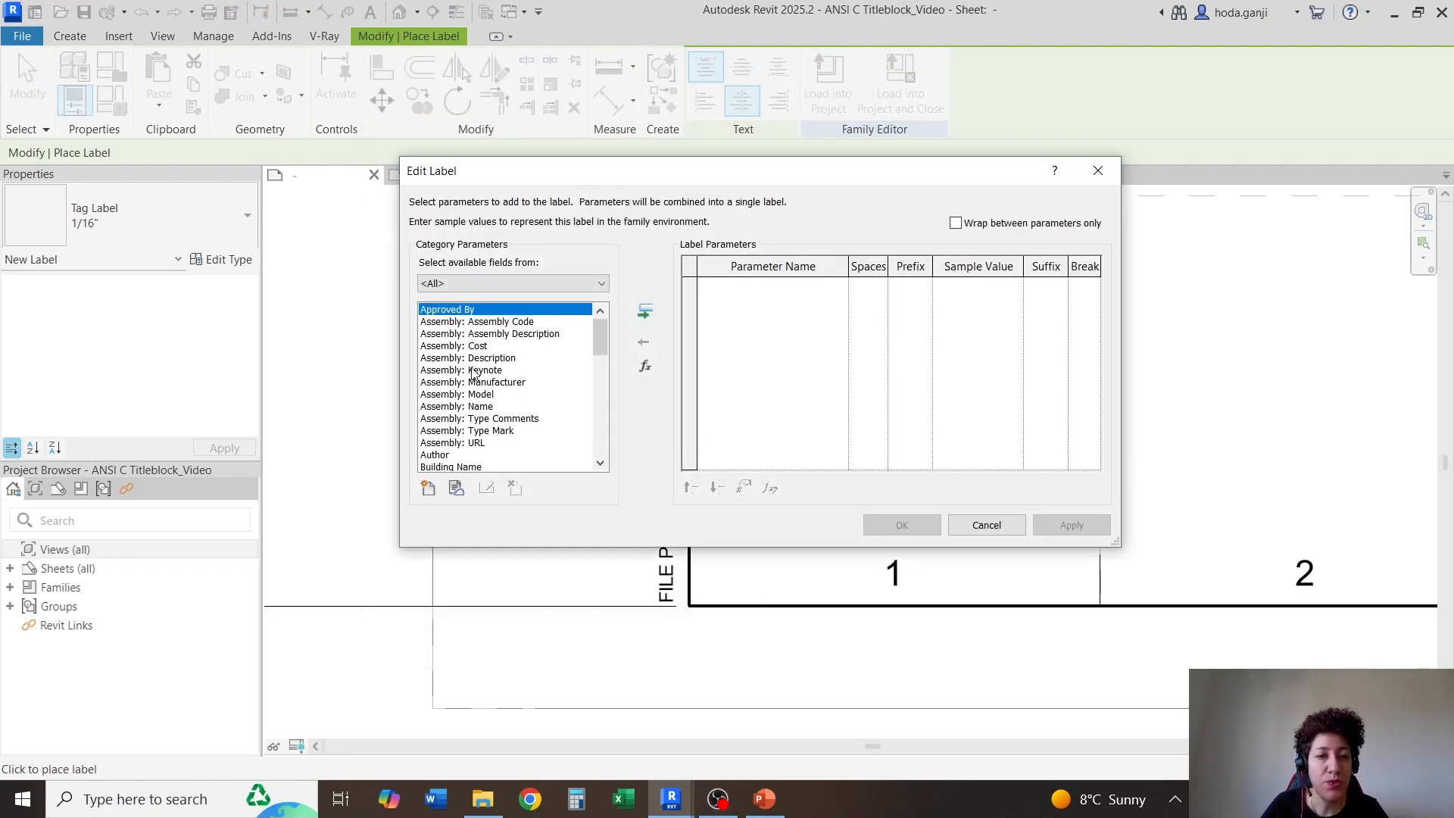
scroll(472, 371, "down", 7)
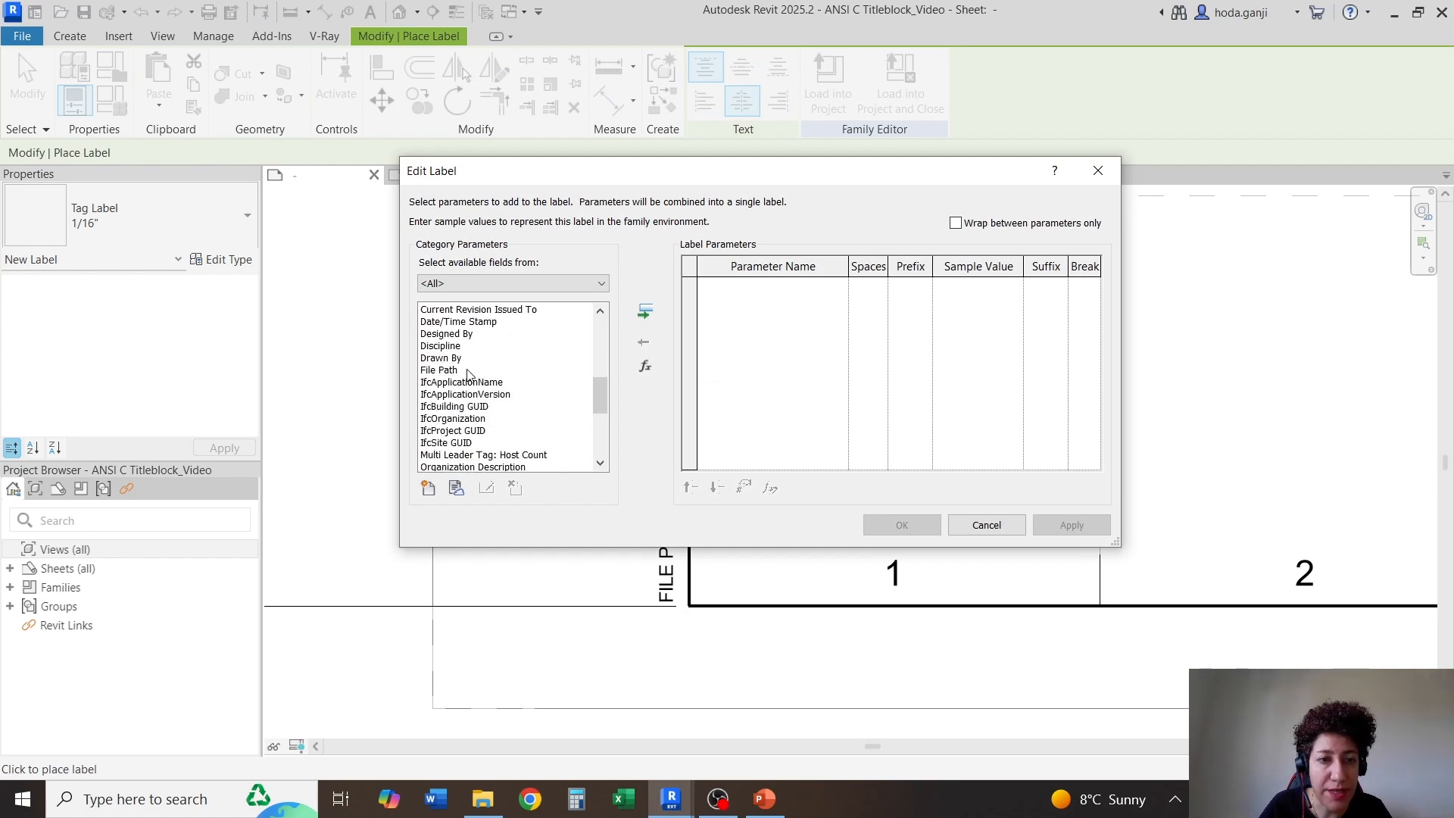
left_click(444, 371)
left_click(646, 312)
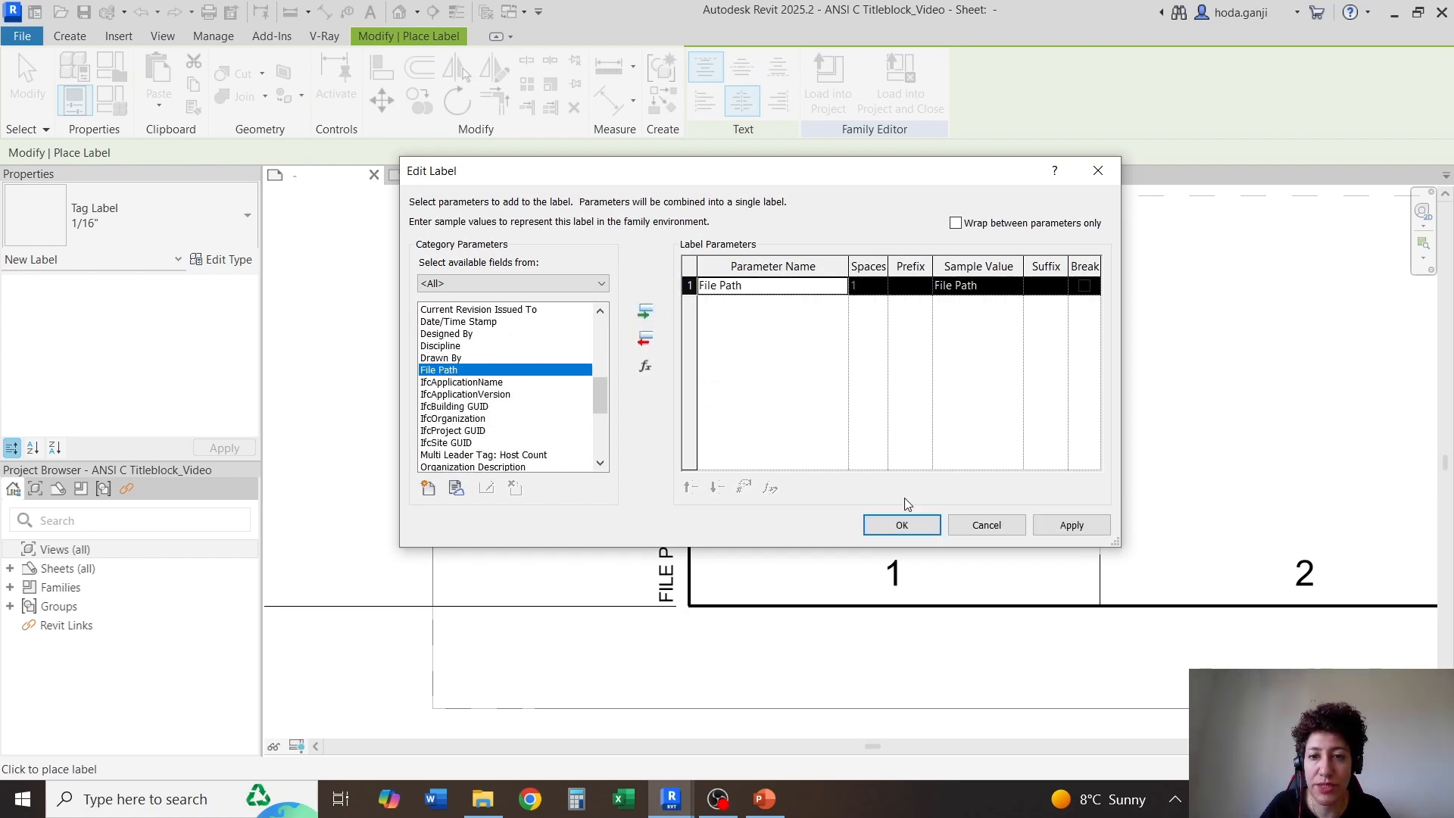
left_click(902, 525)
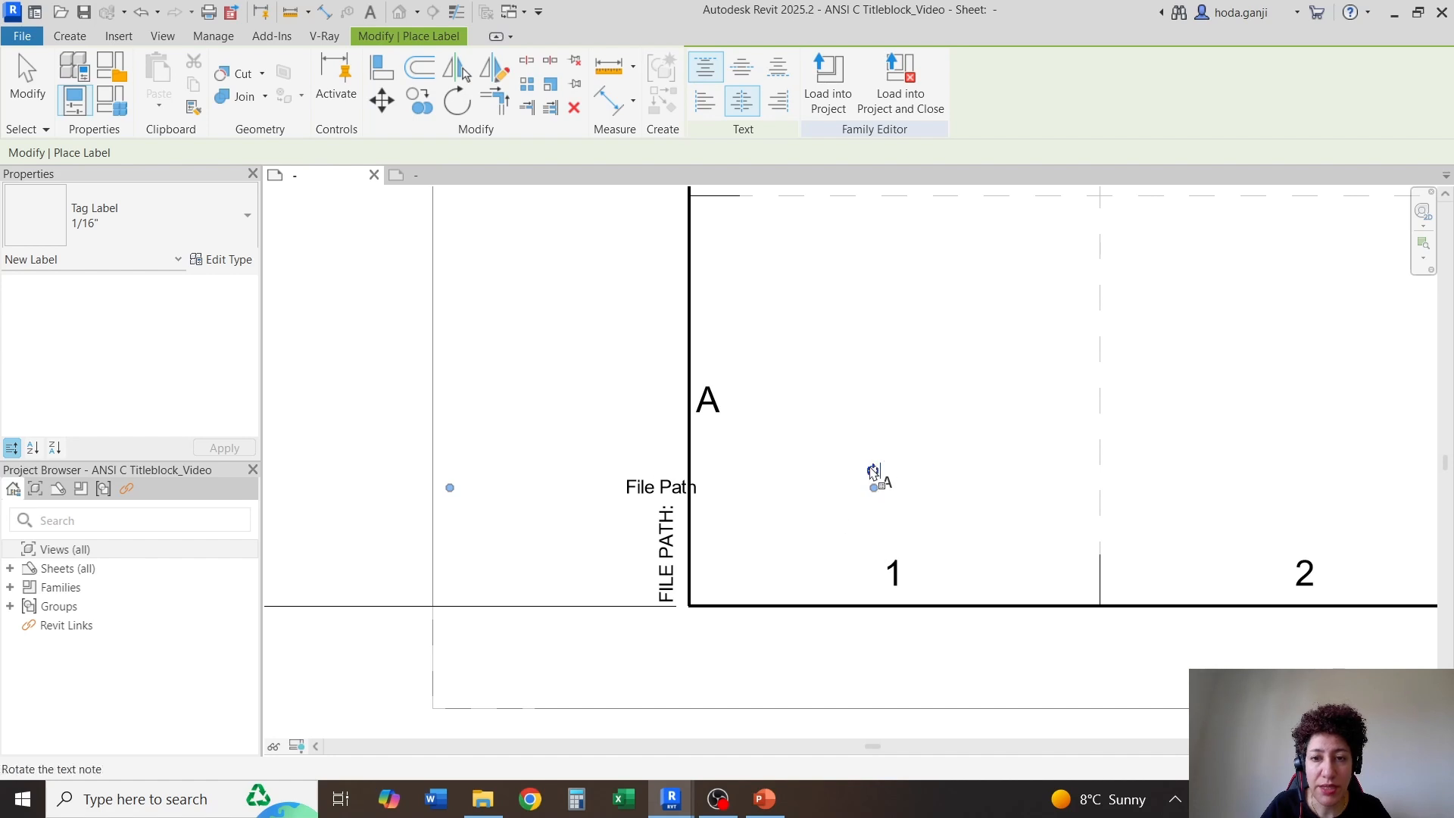
Rotate the File Path label to read vertically upward like the FILE PATH: text
left_click_drag(874, 471, 641, 248)
scroll(671, 622, "up", 2)
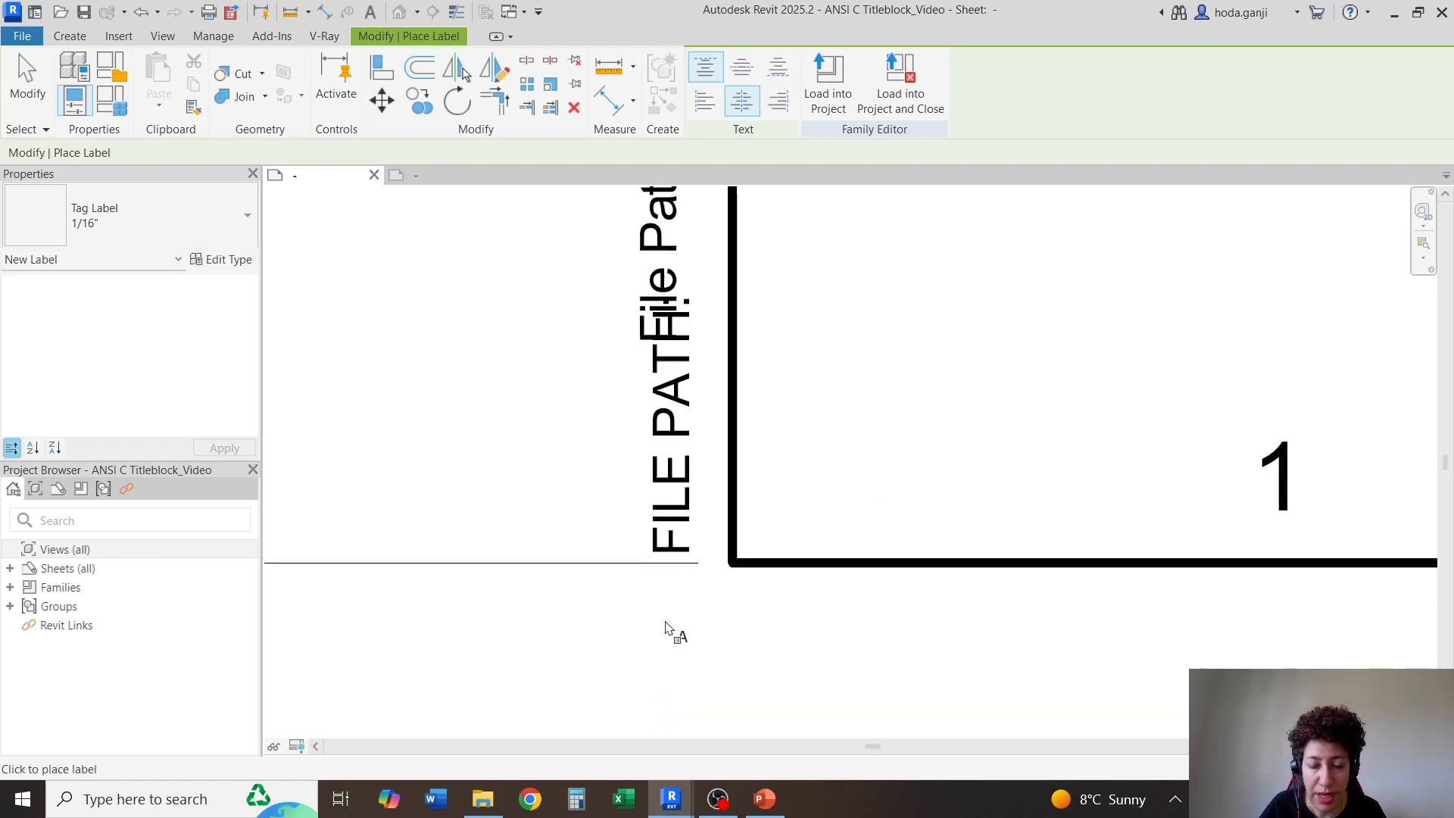
scroll(628, 629, "down", 3)
key("Escape")
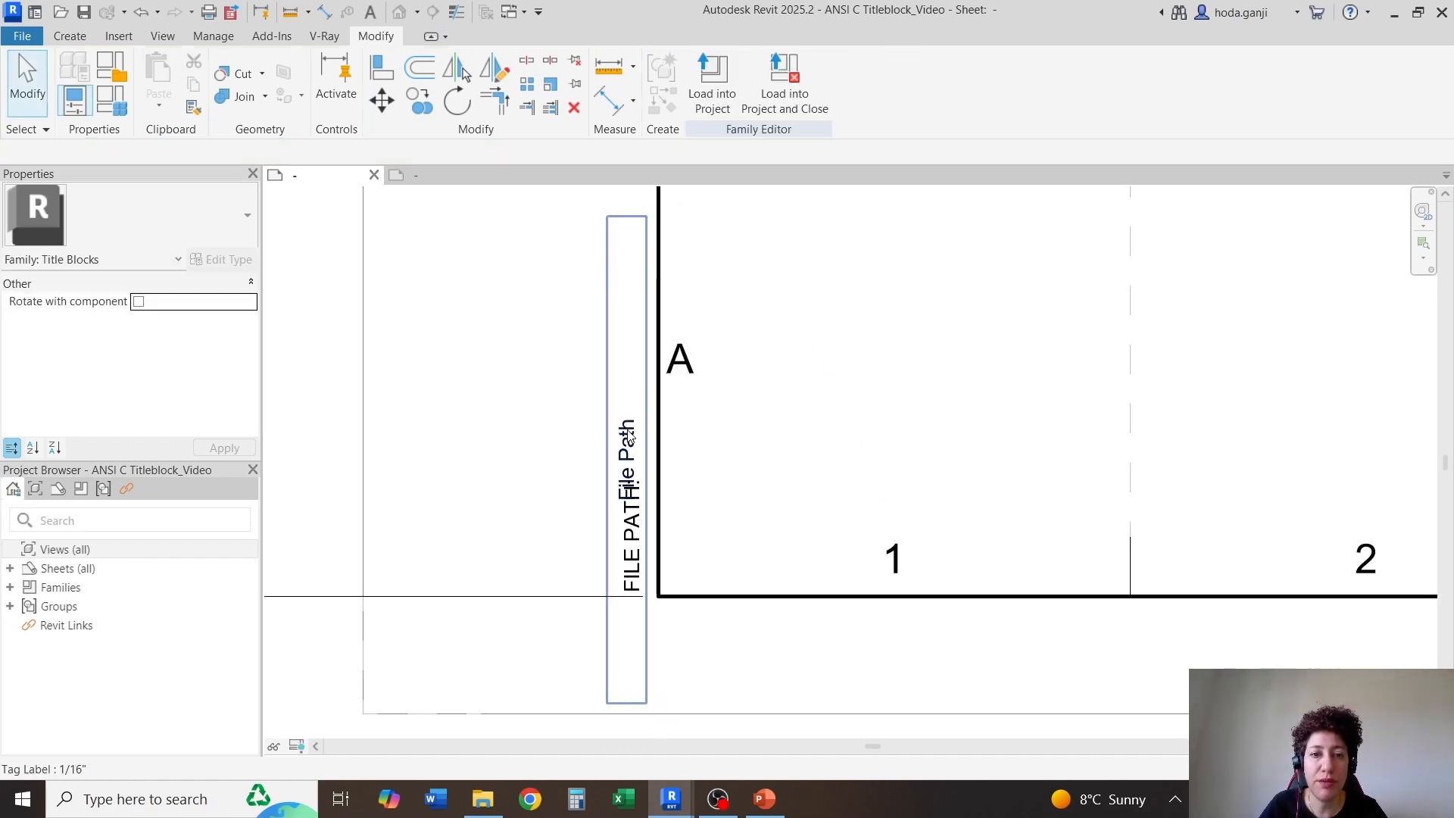
Set the File Path label's horizontal alignment to Left
left_click(615, 551)
scroll(617, 523, "up", 4)
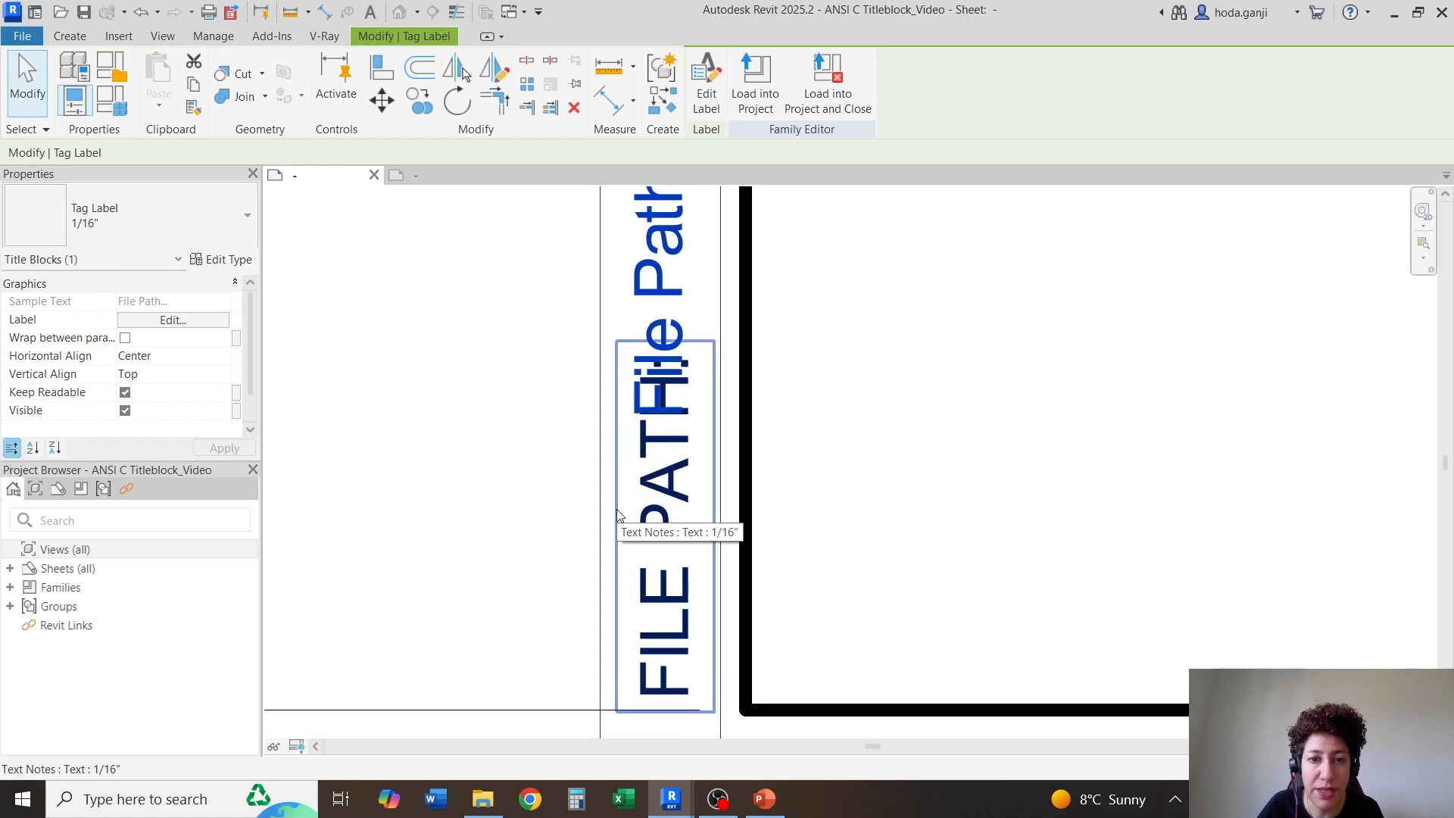
scroll(645, 456, "down", 3)
scroll(647, 453, "down", 3)
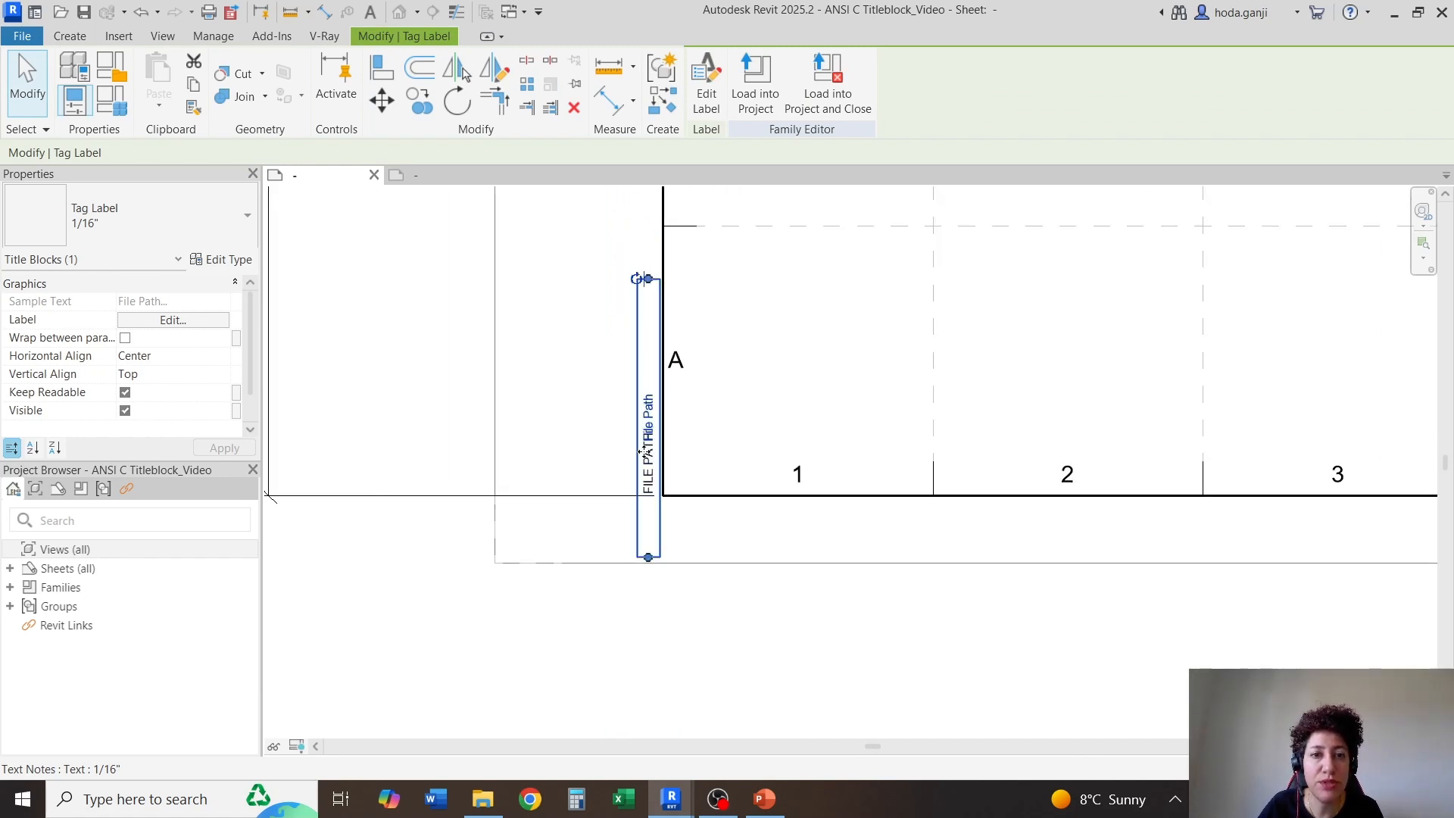
left_click(225, 358)
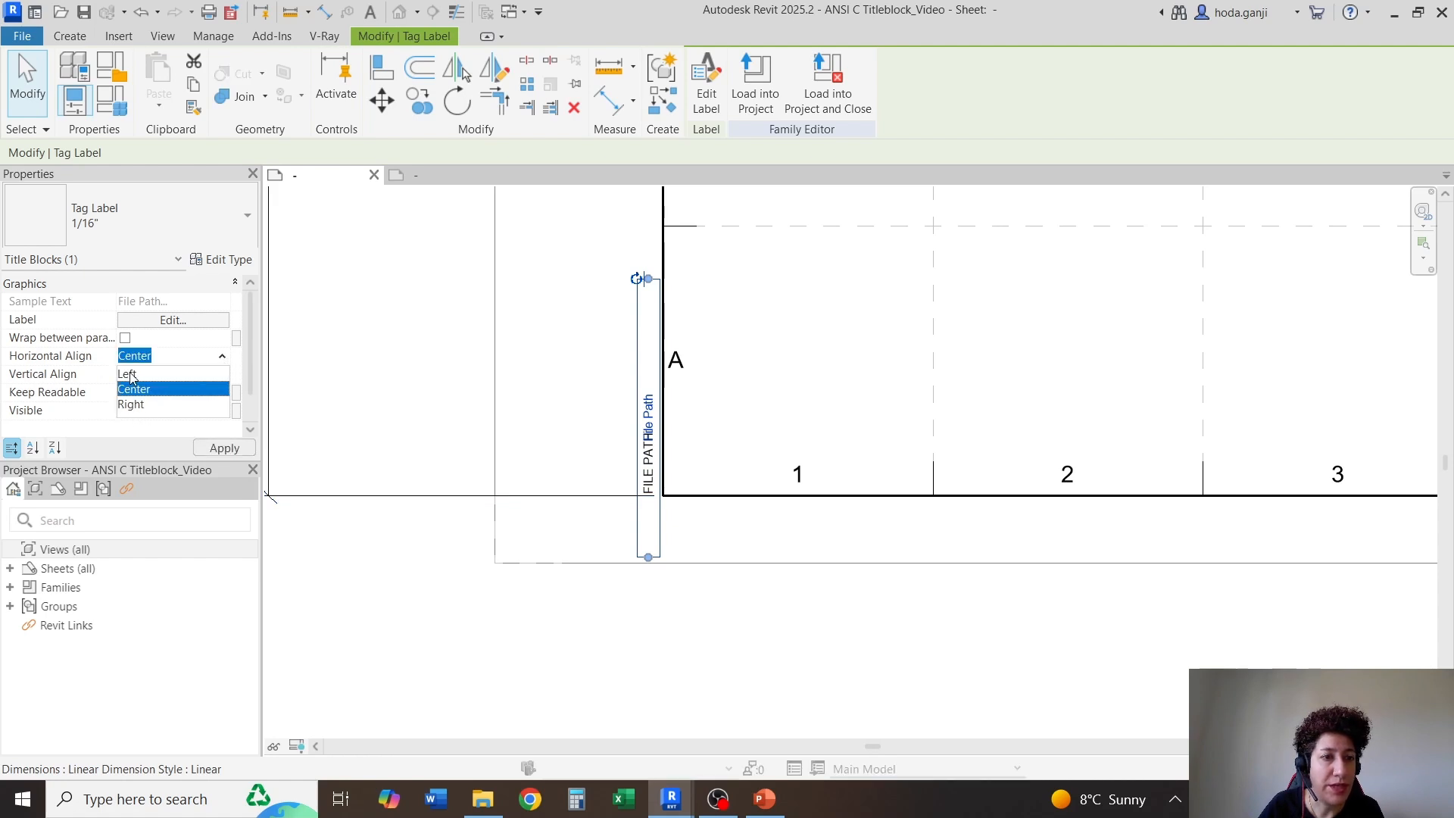
left_click(130, 375)
left_click(224, 447)
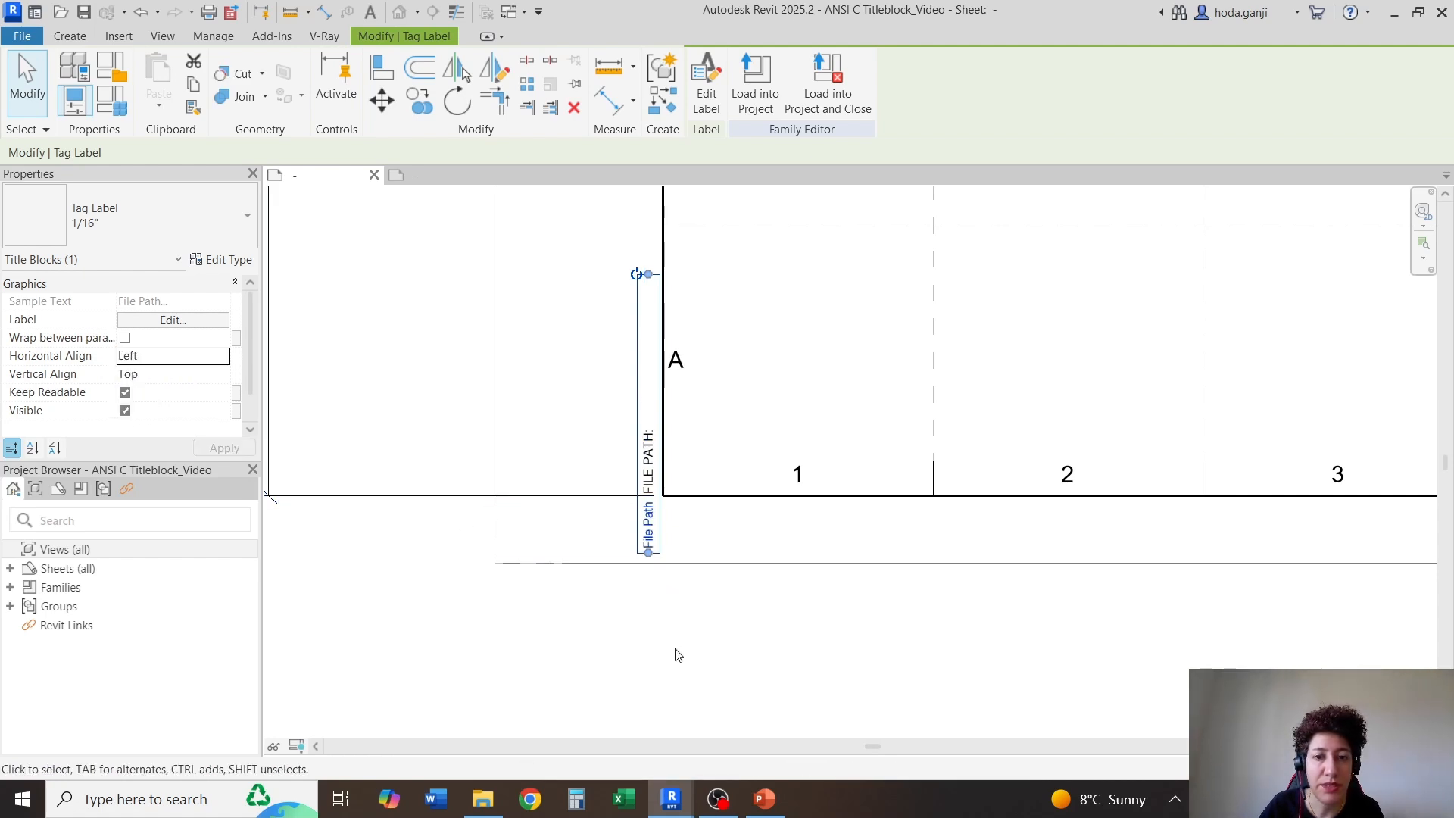
Move the File Path label up so it starts directly after the FILE PATH: text
key("Up")
key("Up")
key("Up")
key("Up")
key("Up")
key("Up")
key("Up")
key("Up")
key("Up")
key("Up")
key("Up")
key("Up")
key("Up")
key("Up")
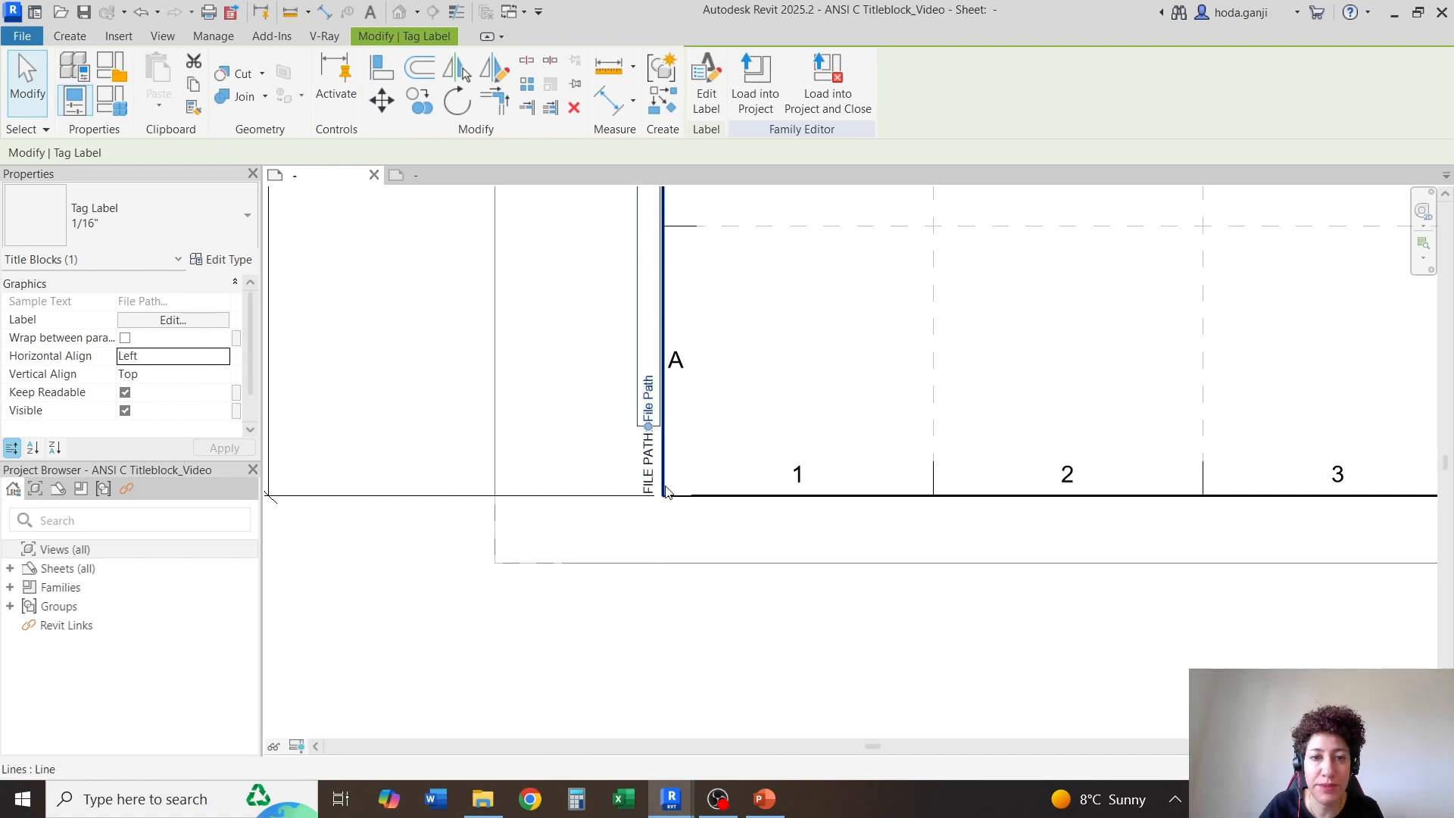
scroll(667, 491, "up", 5)
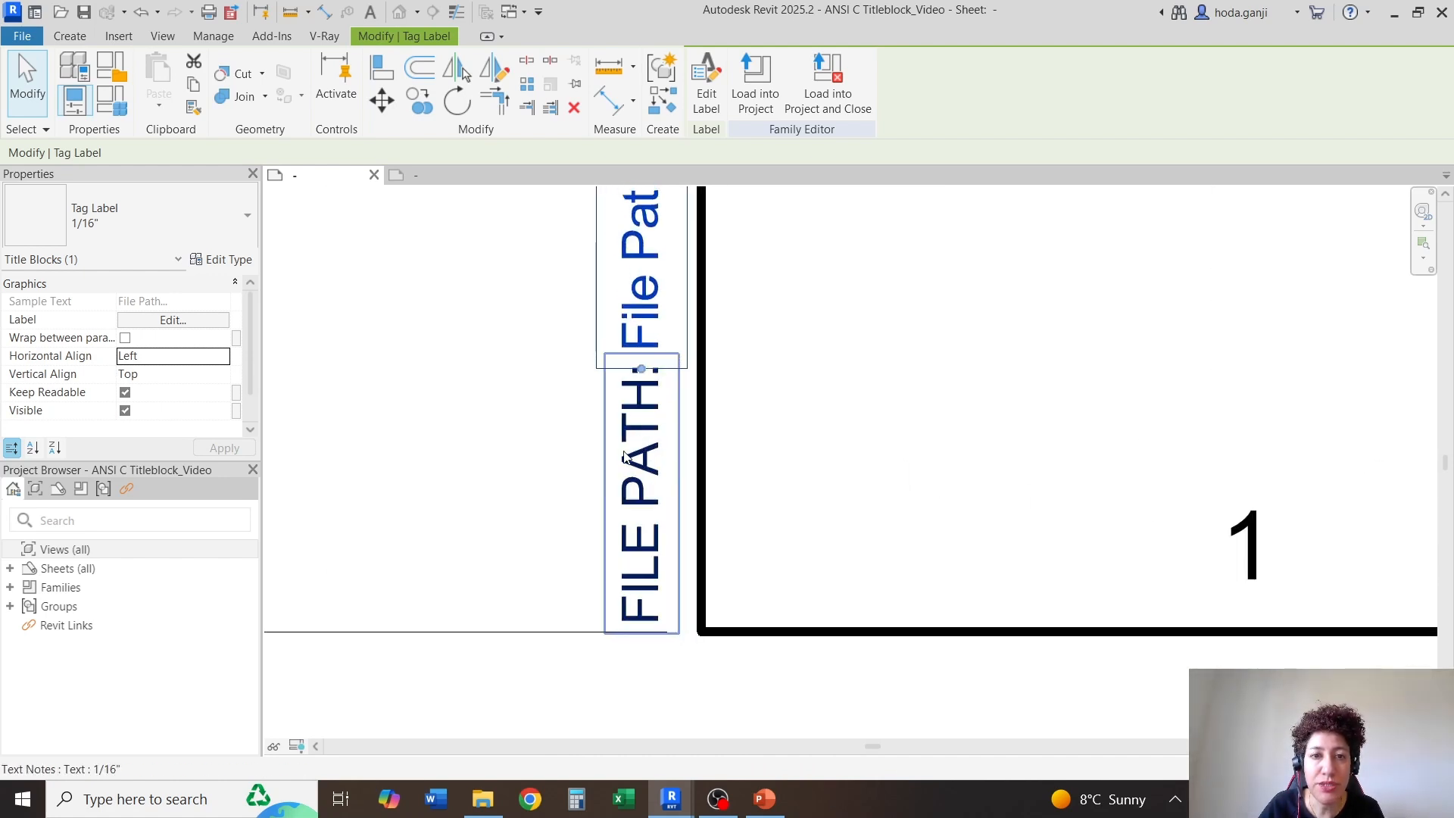
scroll(636, 598, "down", 3)
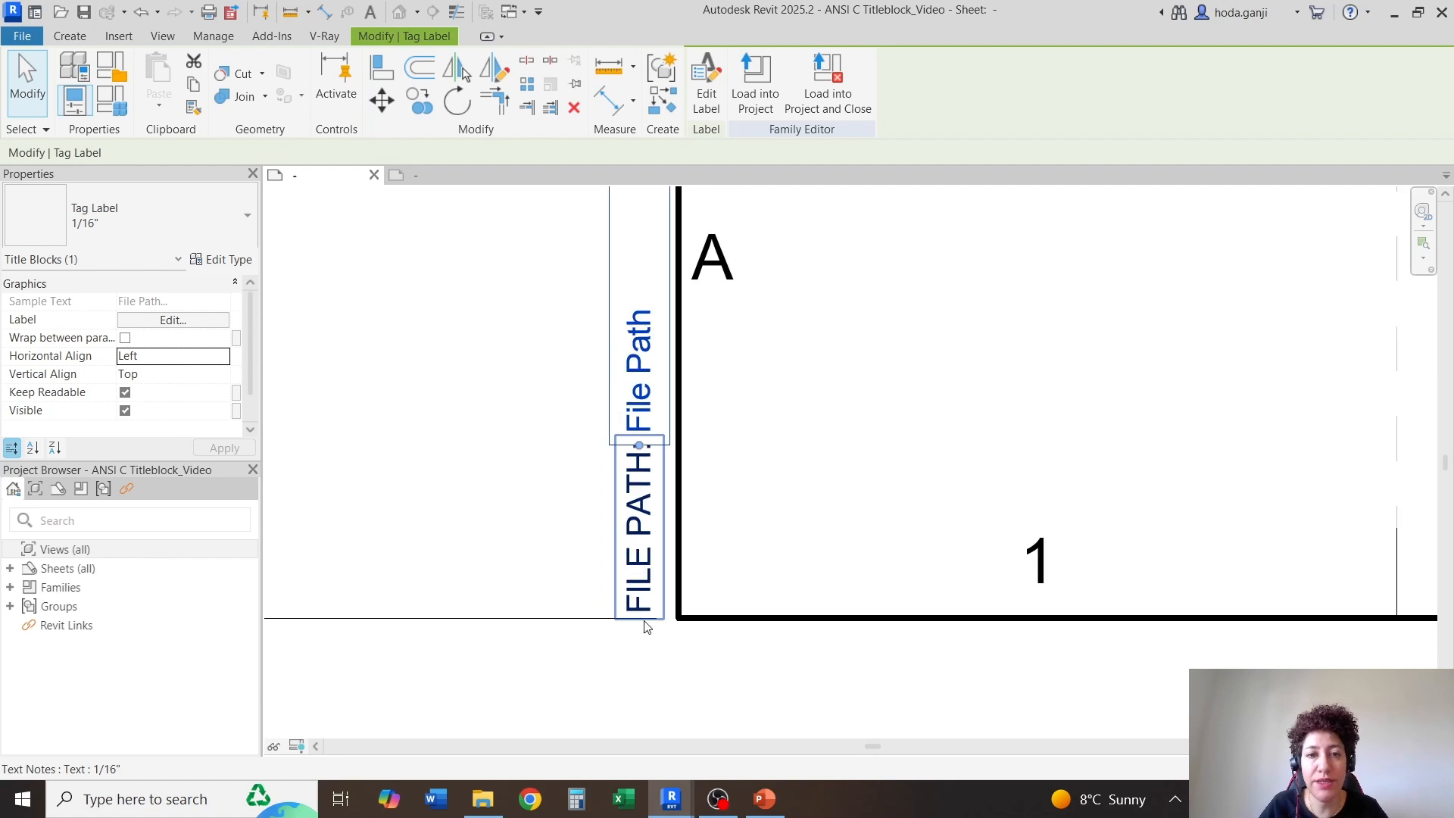
Lengthen the File Path label's text box upward to just past the line between rows C and D
scroll(644, 579, "down", 2)
scroll(648, 534, "down", 4)
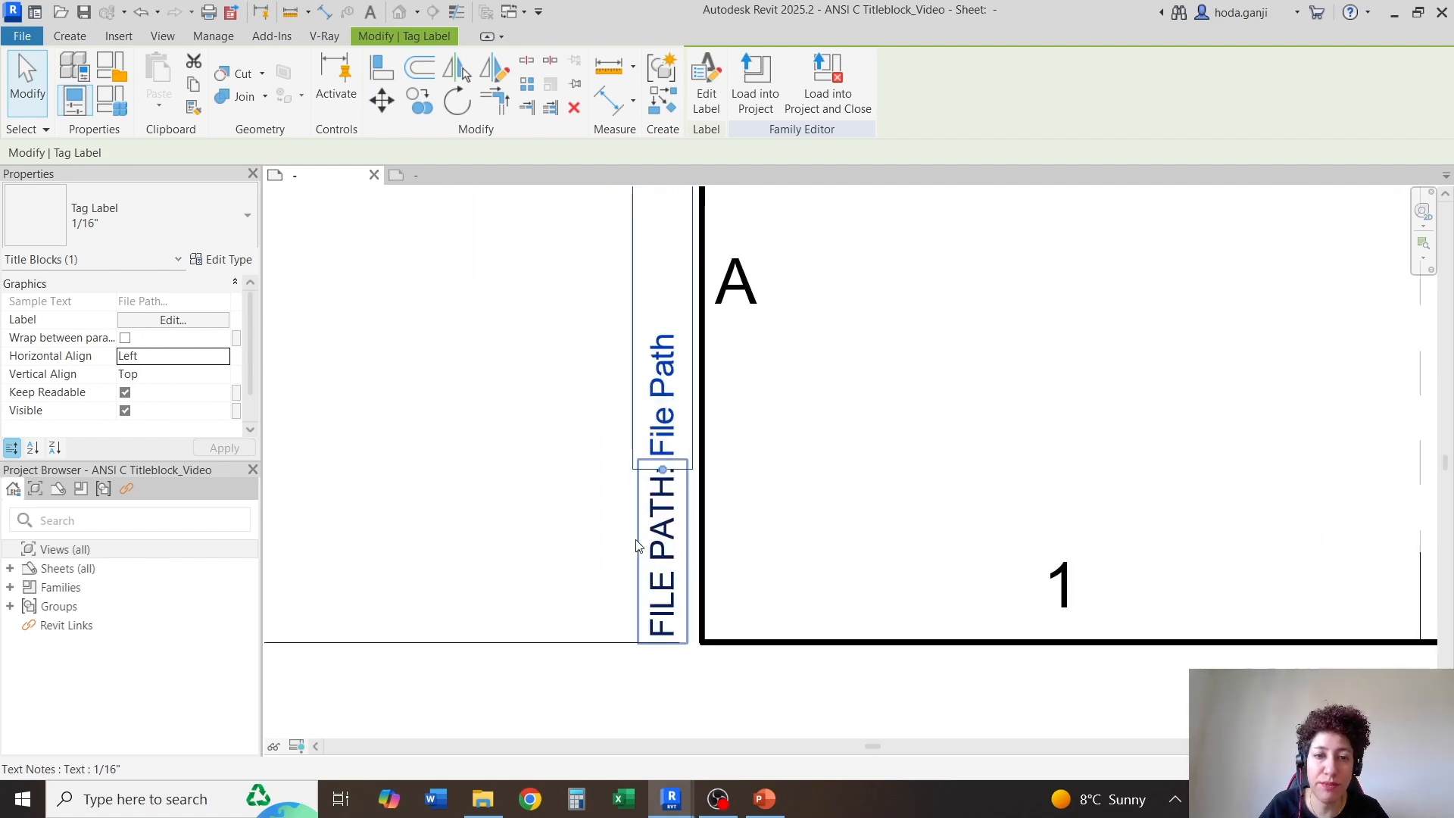
scroll(726, 349, "up", 2)
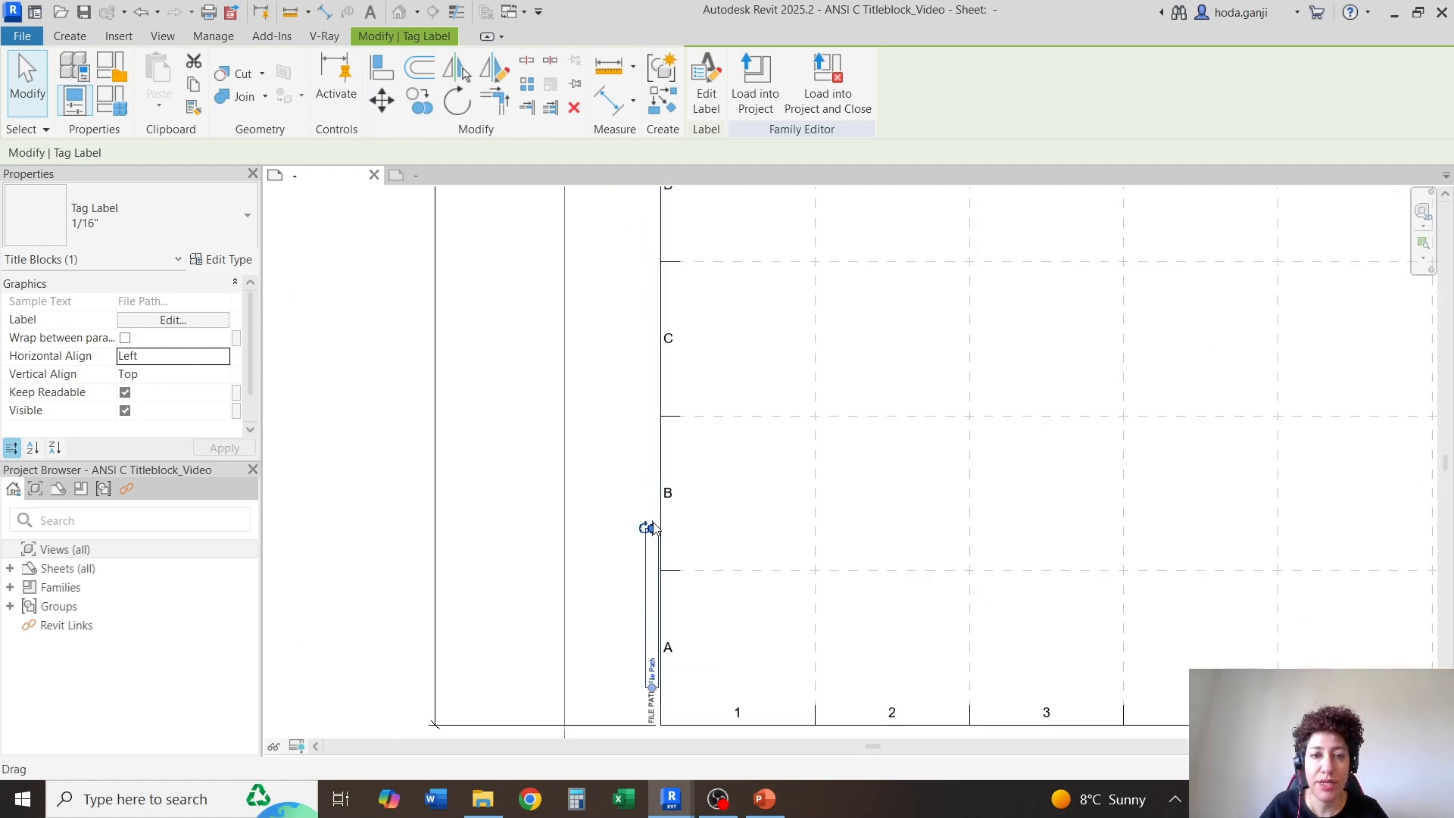
left_click_drag(651, 529, 650, 470)
left_click_drag(643, 398, 615, 250)
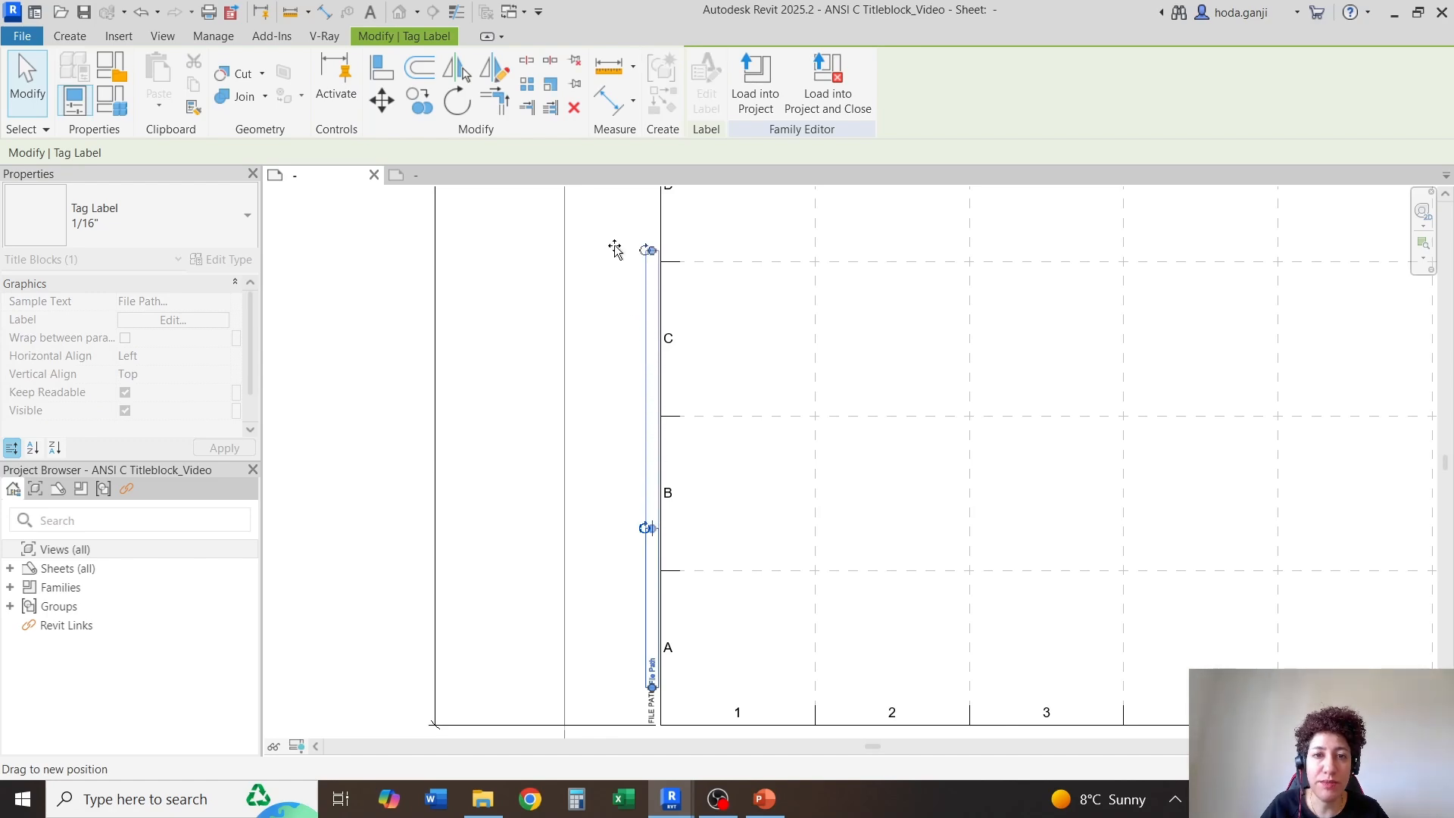
scroll(714, 282, "down", 3)
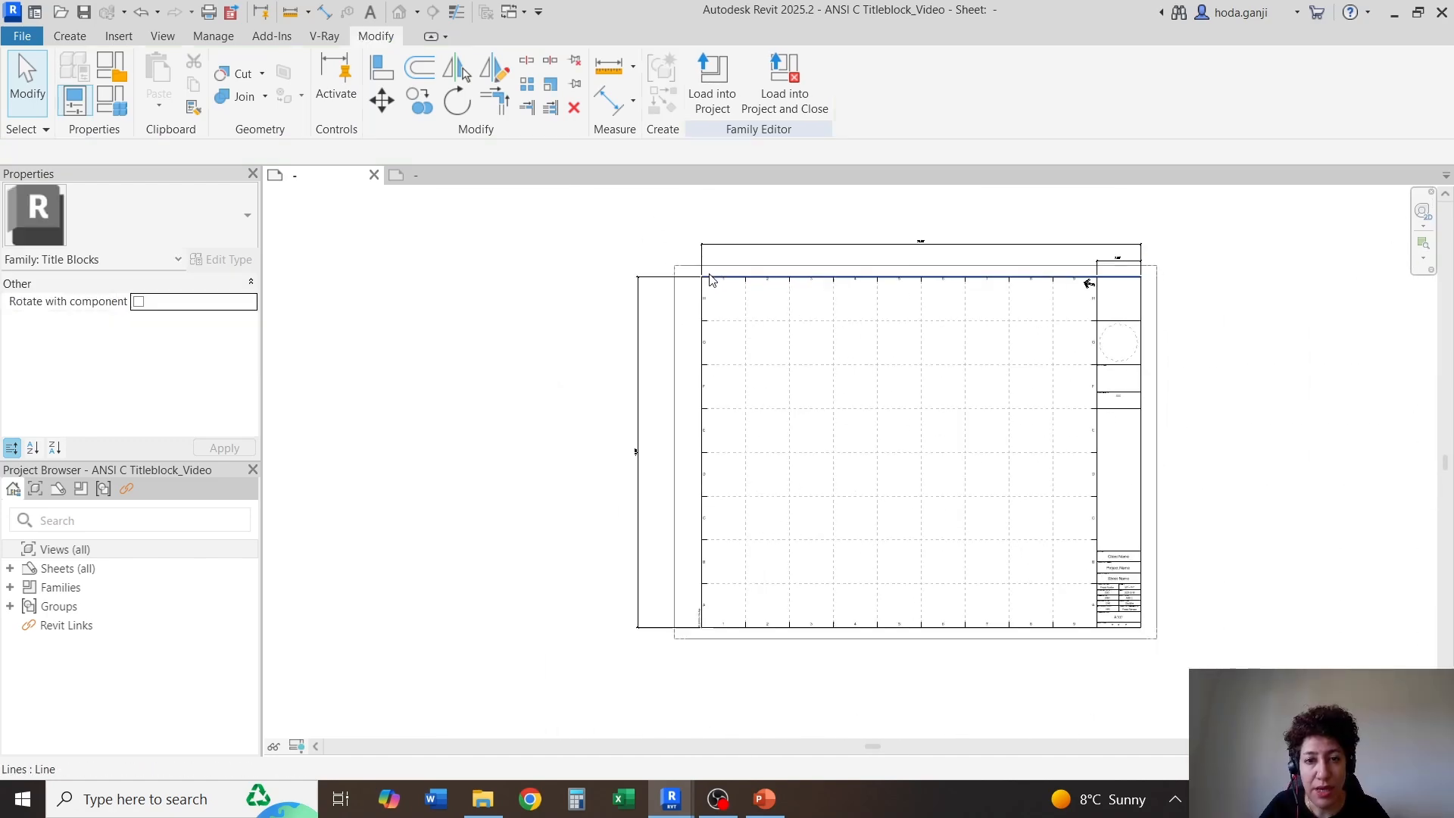
scroll(701, 303, "up", 2)
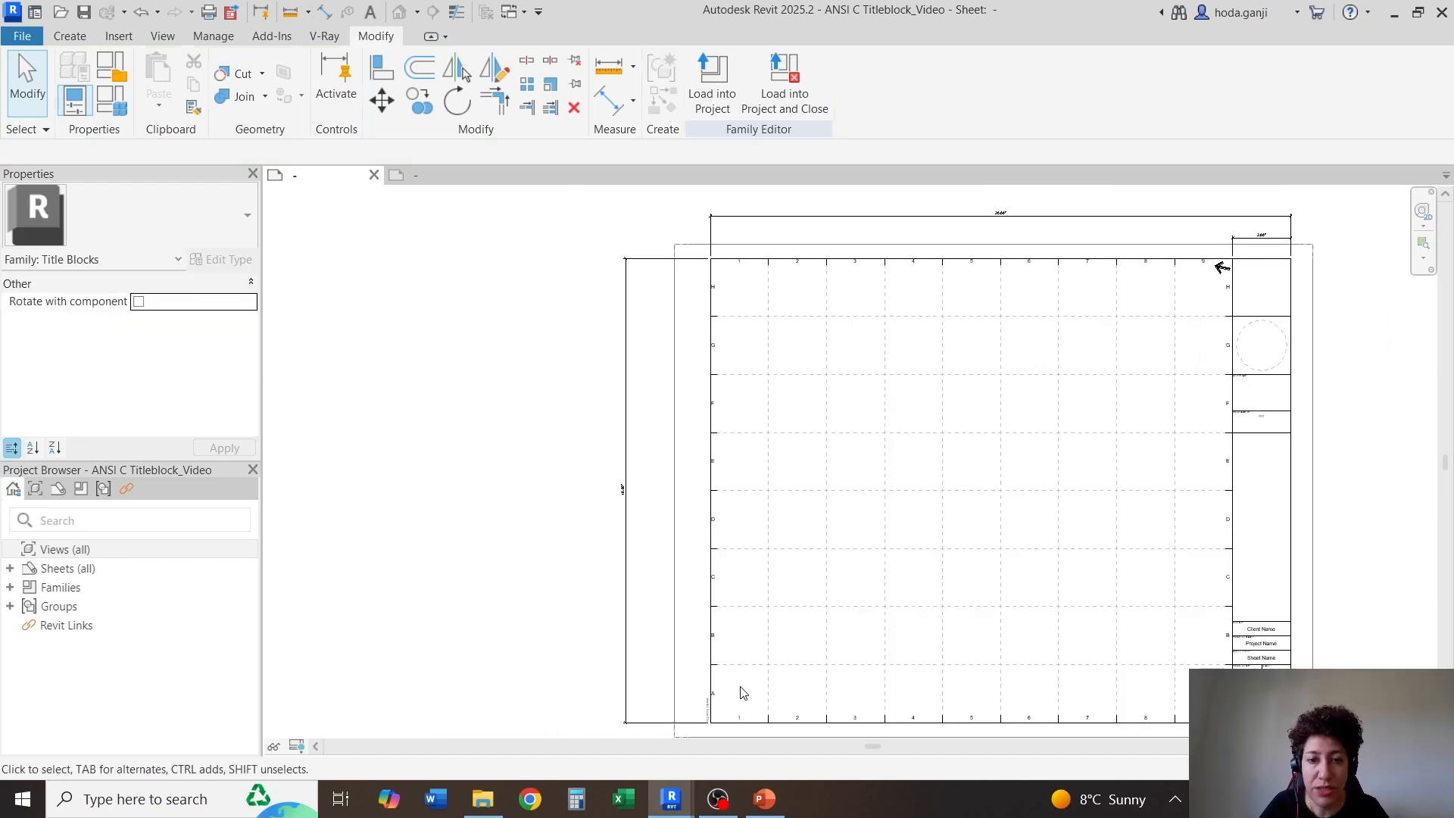
Copy the FILE PATH: text from the lower margin to the upper end of the same margin beside row H
scroll(741, 214, "up", 2)
scroll(731, 454, "down", 3)
scroll(734, 410, "up", 2)
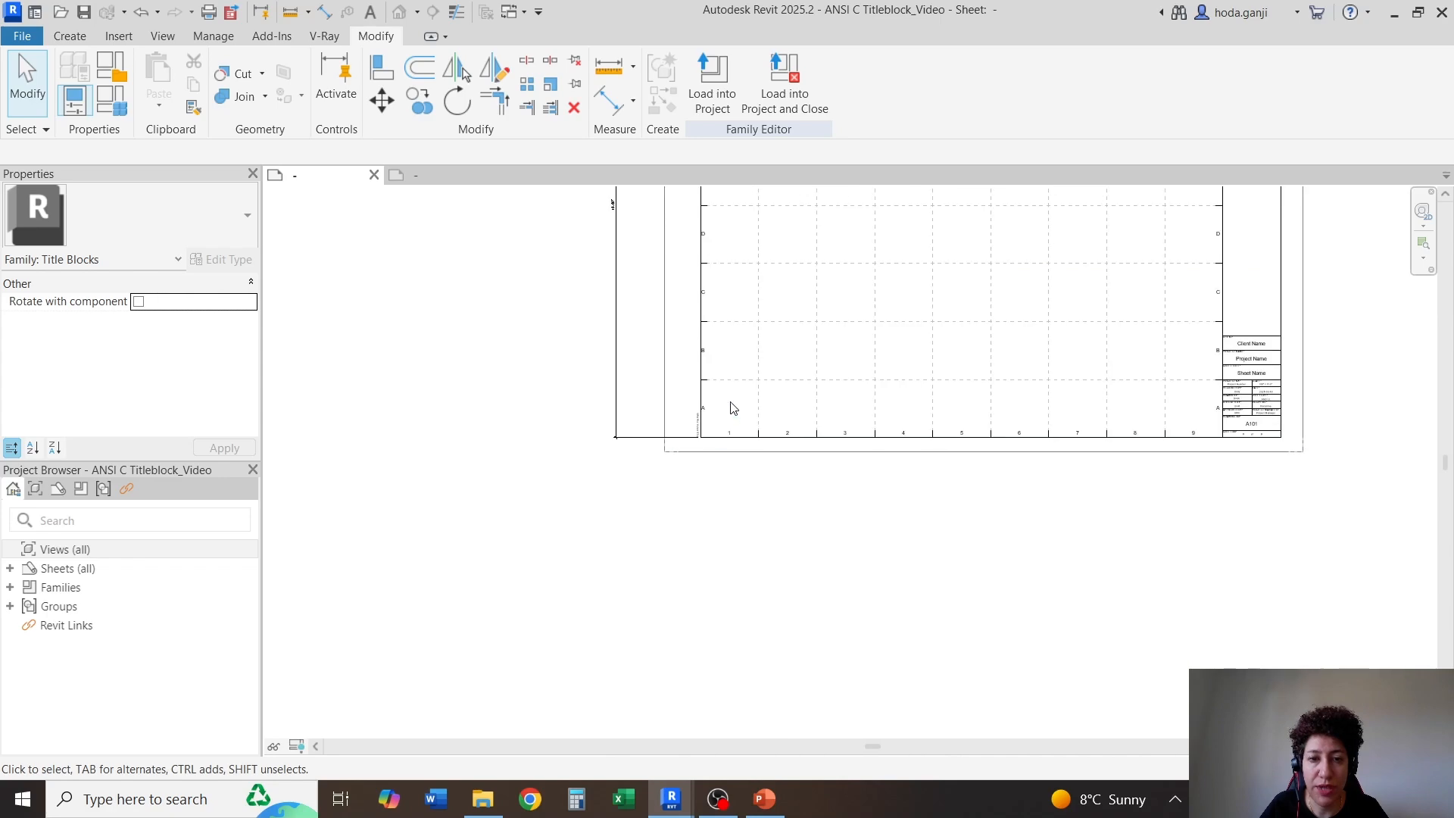
scroll(650, 494, "up", 4)
left_click(629, 549)
key("c")
key("o")
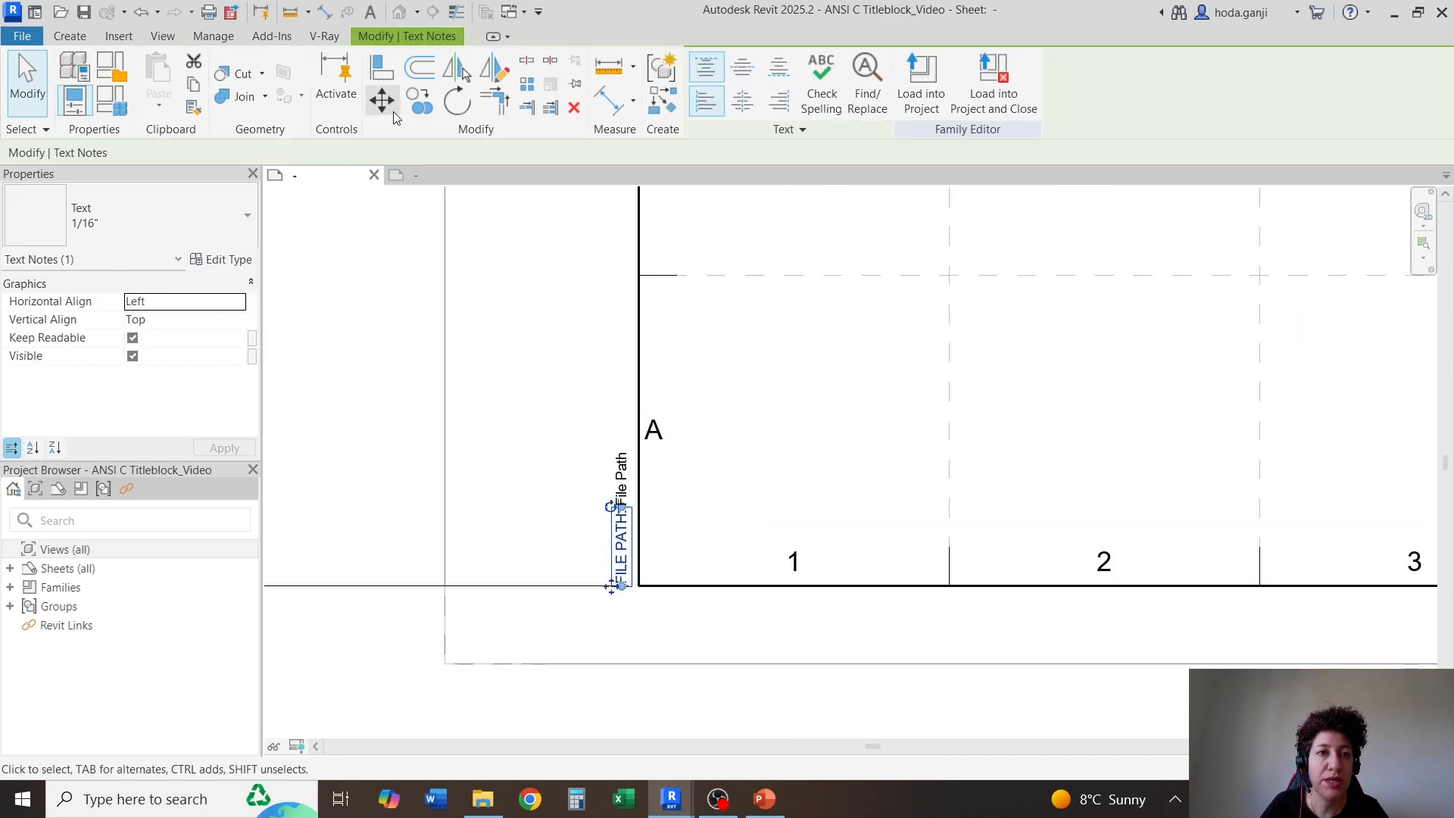
left_click(589, 593)
scroll(576, 583, "down", 4)
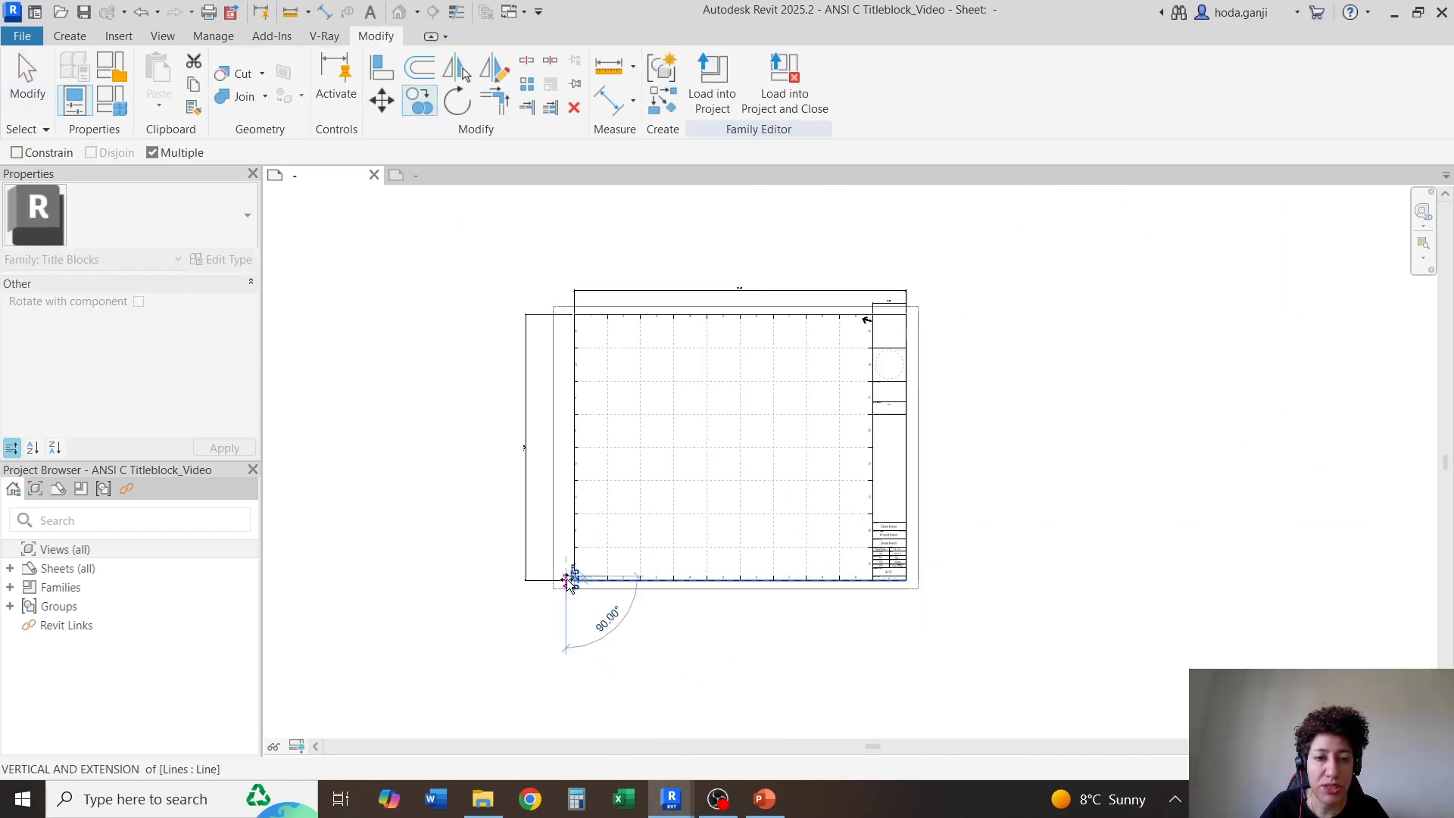
scroll(576, 299, "up", 3)
scroll(567, 311, "up", 4)
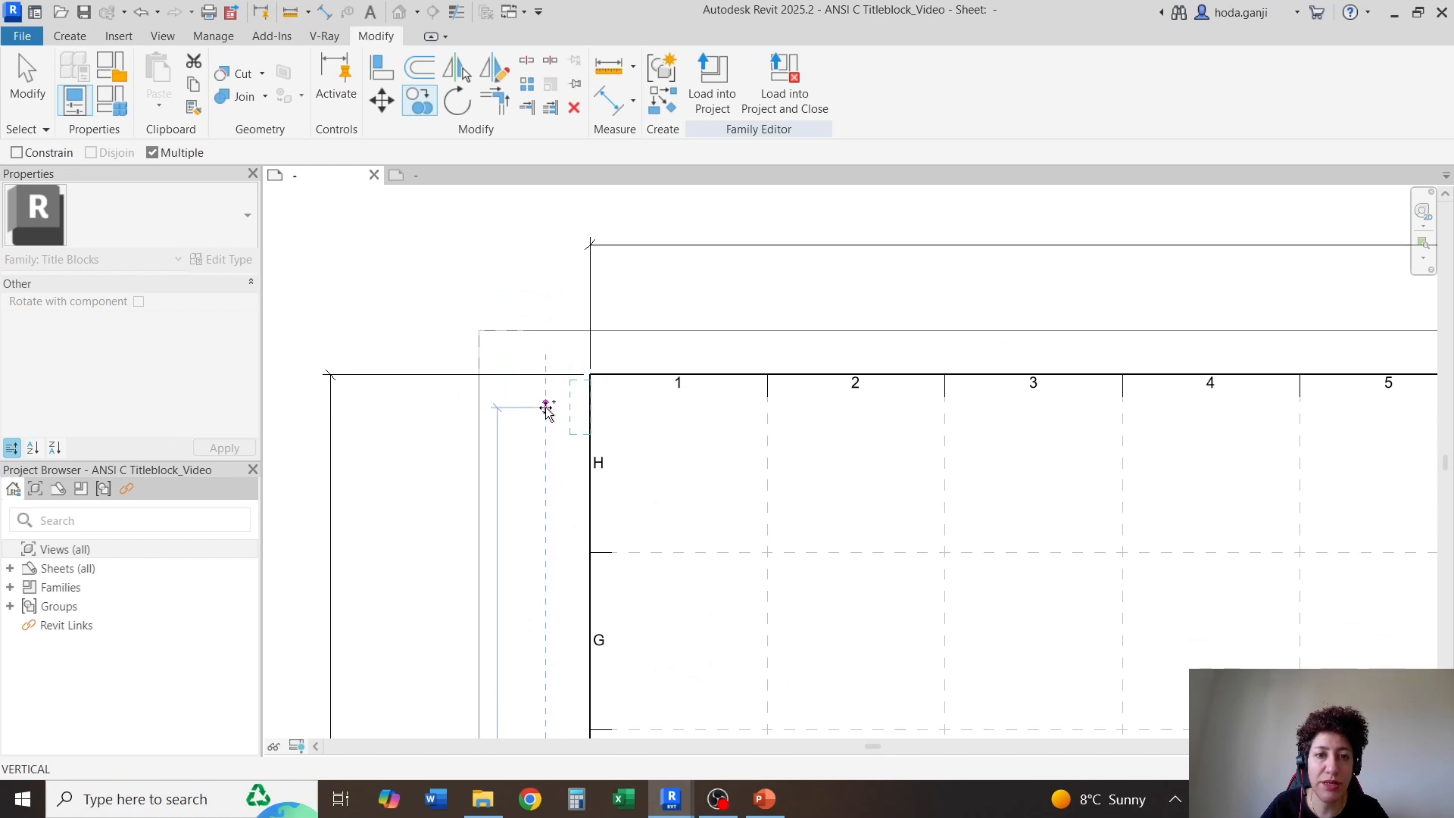
left_click(548, 409)
key("Escape")
key("Escape")
Lengthen the copied FILE PATH: text box downward past the line between rows H and G and set its horizontal alignment to Right
scroll(578, 456, "up", 1)
left_click(580, 417)
scroll(583, 425, "up", 1)
left_click_drag(576, 420, 569, 665)
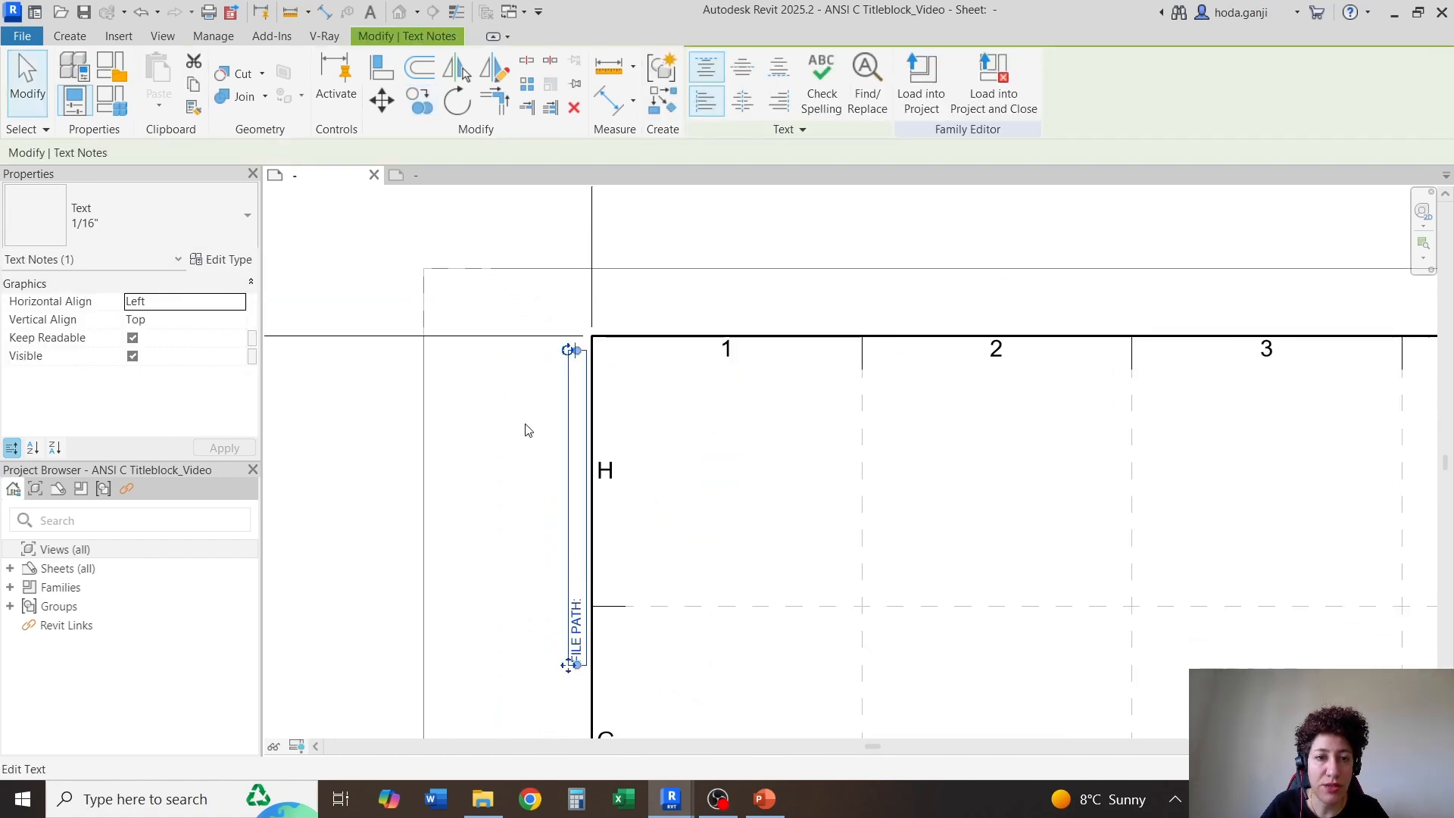
left_click(239, 302)
left_click(144, 344)
left_click(224, 448)
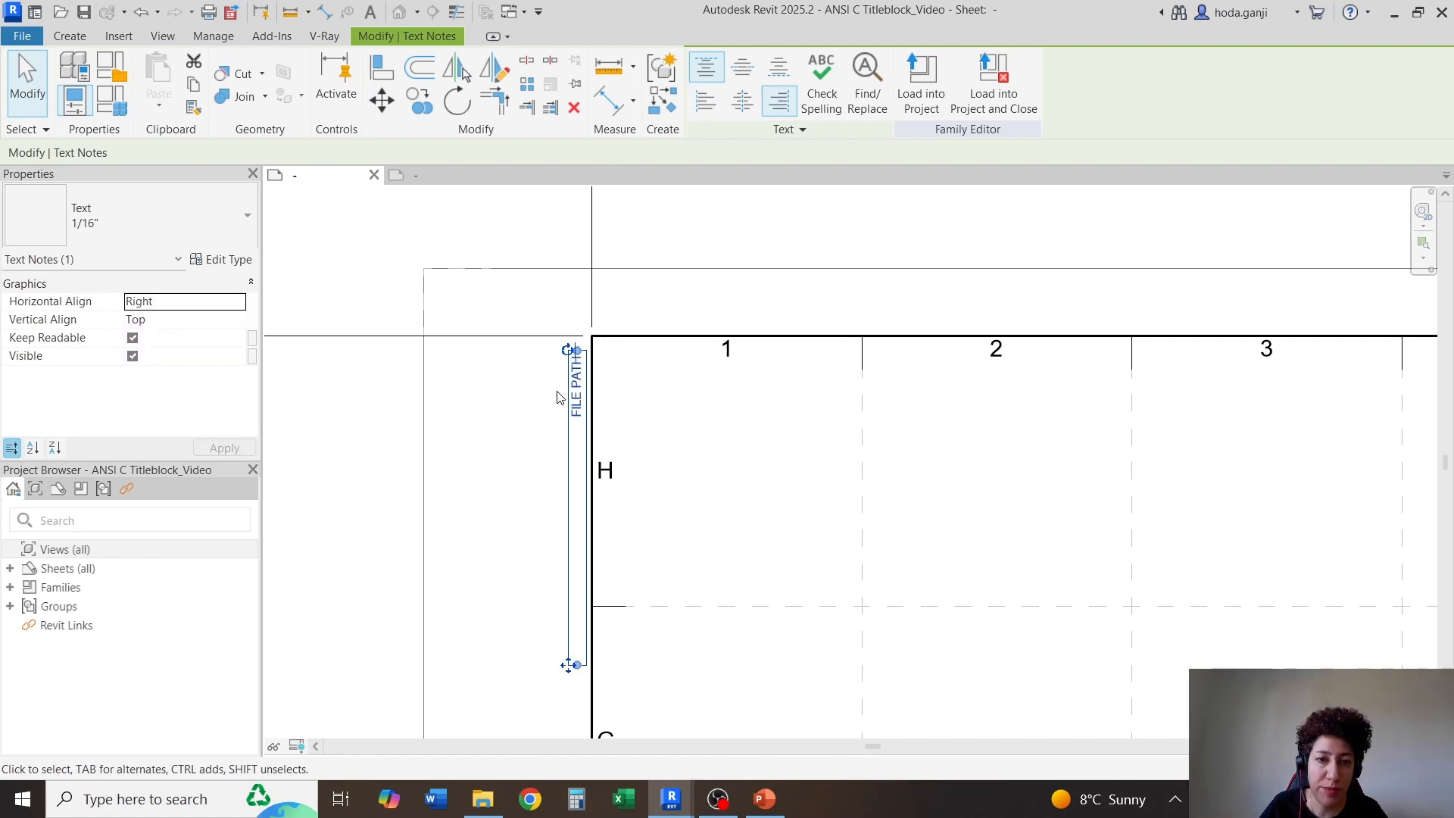
Replace the copied margin text with the note ANSI C TITLE BLOCK. DESIGNED BY followed by the designer's full name
scroll(577, 412, "up", 4)
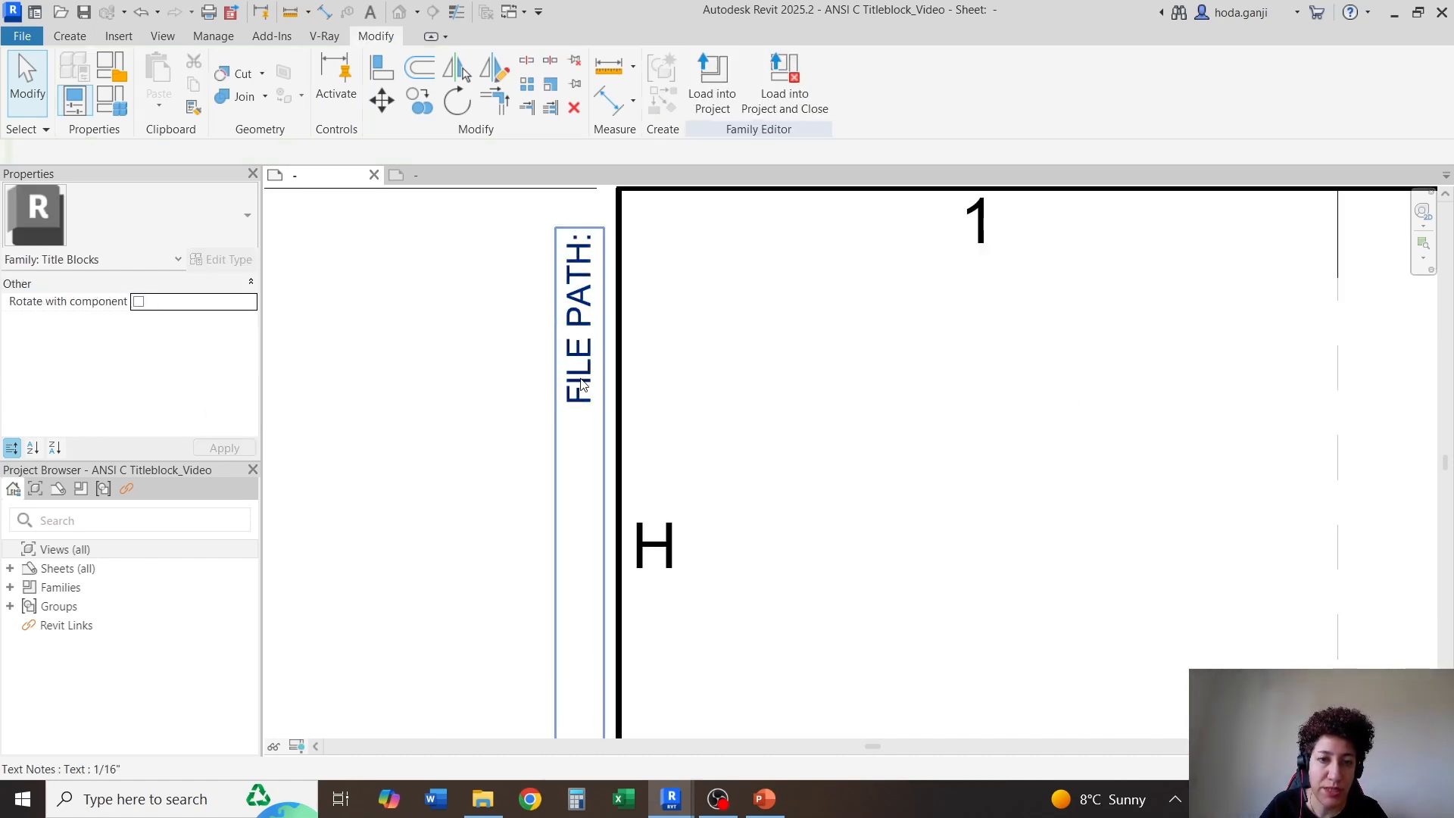
double_click(579, 408)
key("ctrl+a")
type("ANSI C TITLE BLOCK. DESIGNED BY HODA GANJI.")
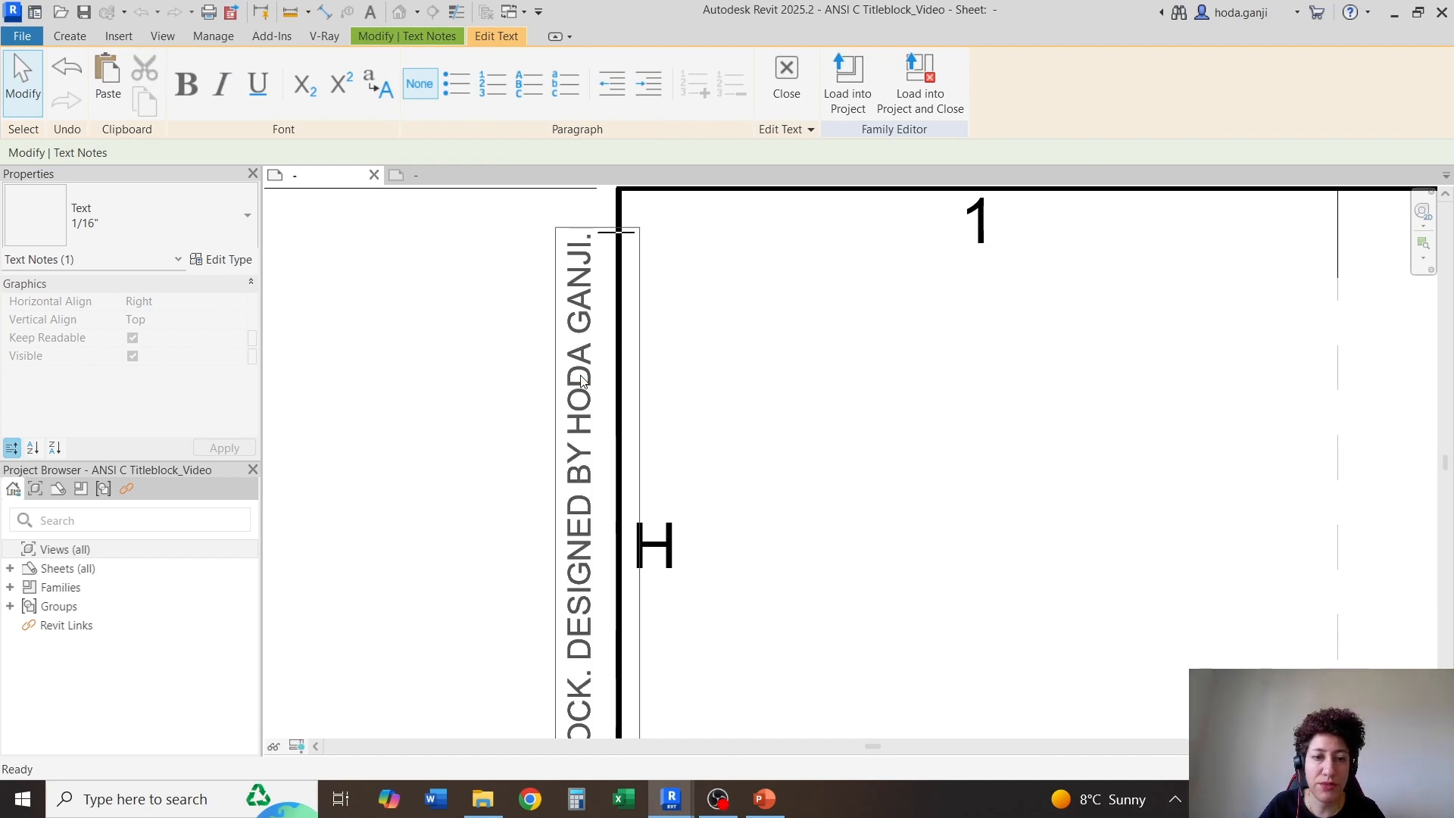
scroll(575, 424, "down", 2)
scroll(573, 483, "up", 3)
left_click(643, 439)
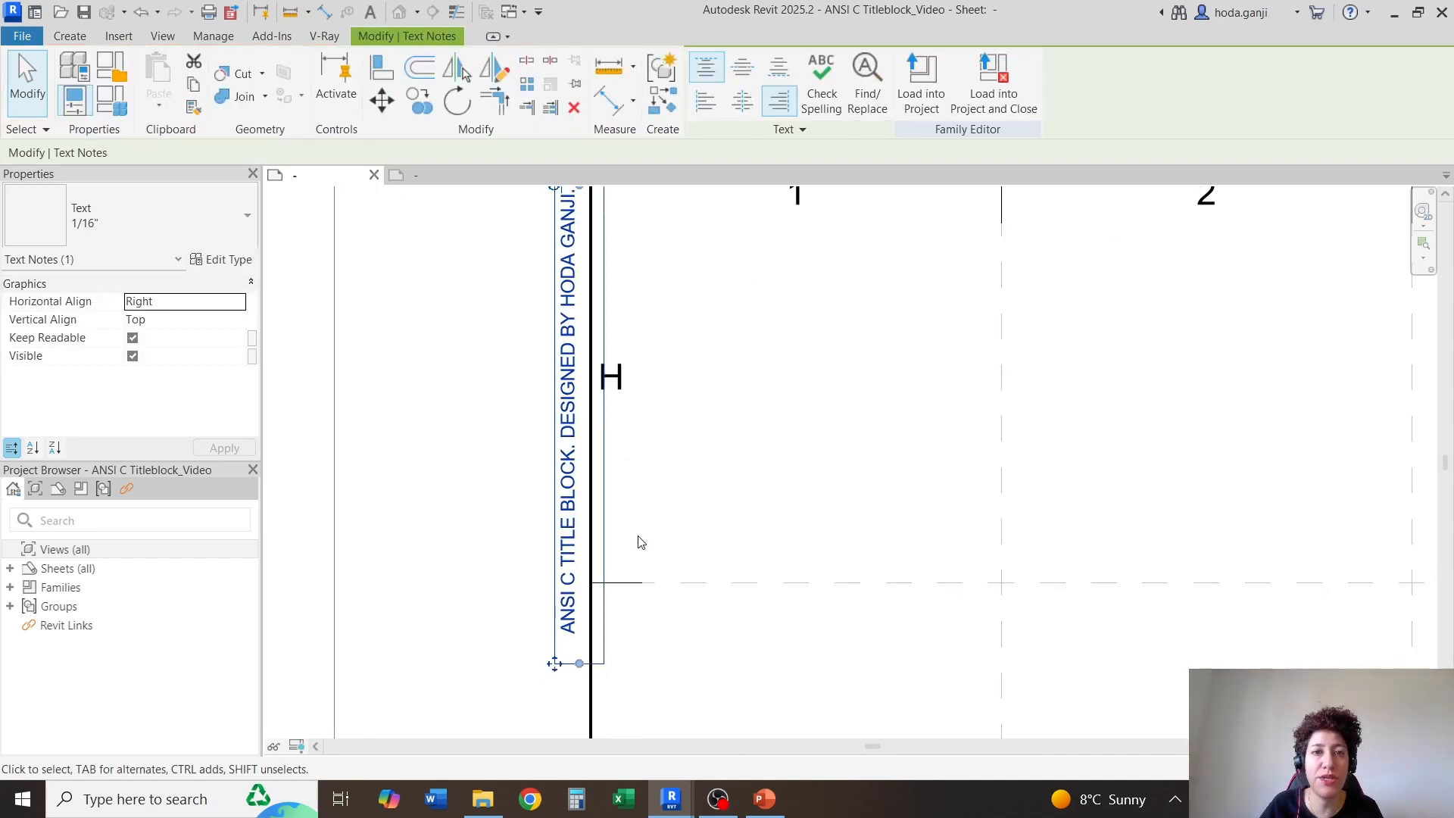
scroll(641, 546, "down", 3)
scroll(620, 409, "up", 5)
left_click(659, 369)
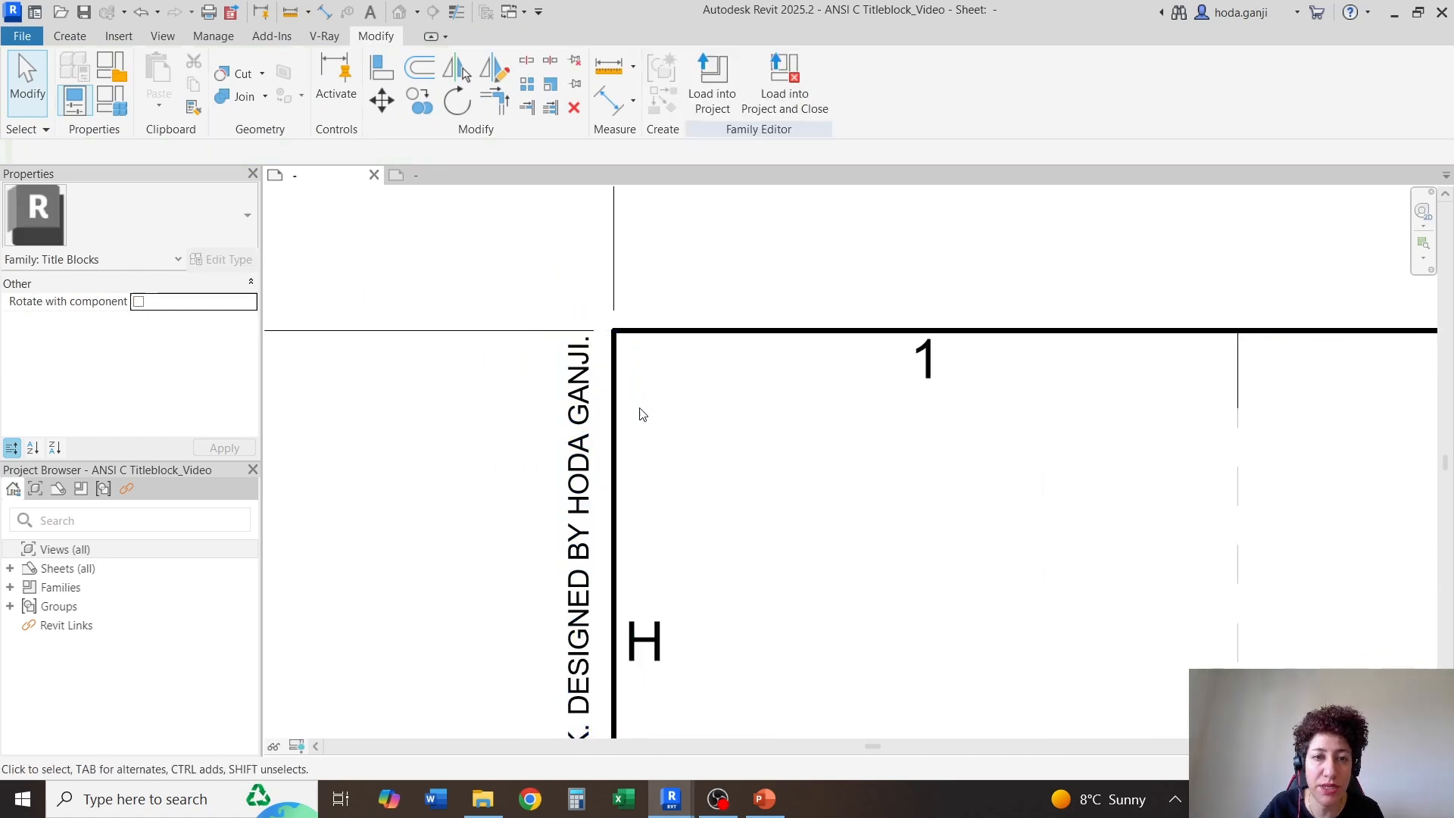
Copy the XXX text under DISCLAIMER: straight up into the row H cell, just above the guide circle's cell
scroll(415, 319, "down", 3)
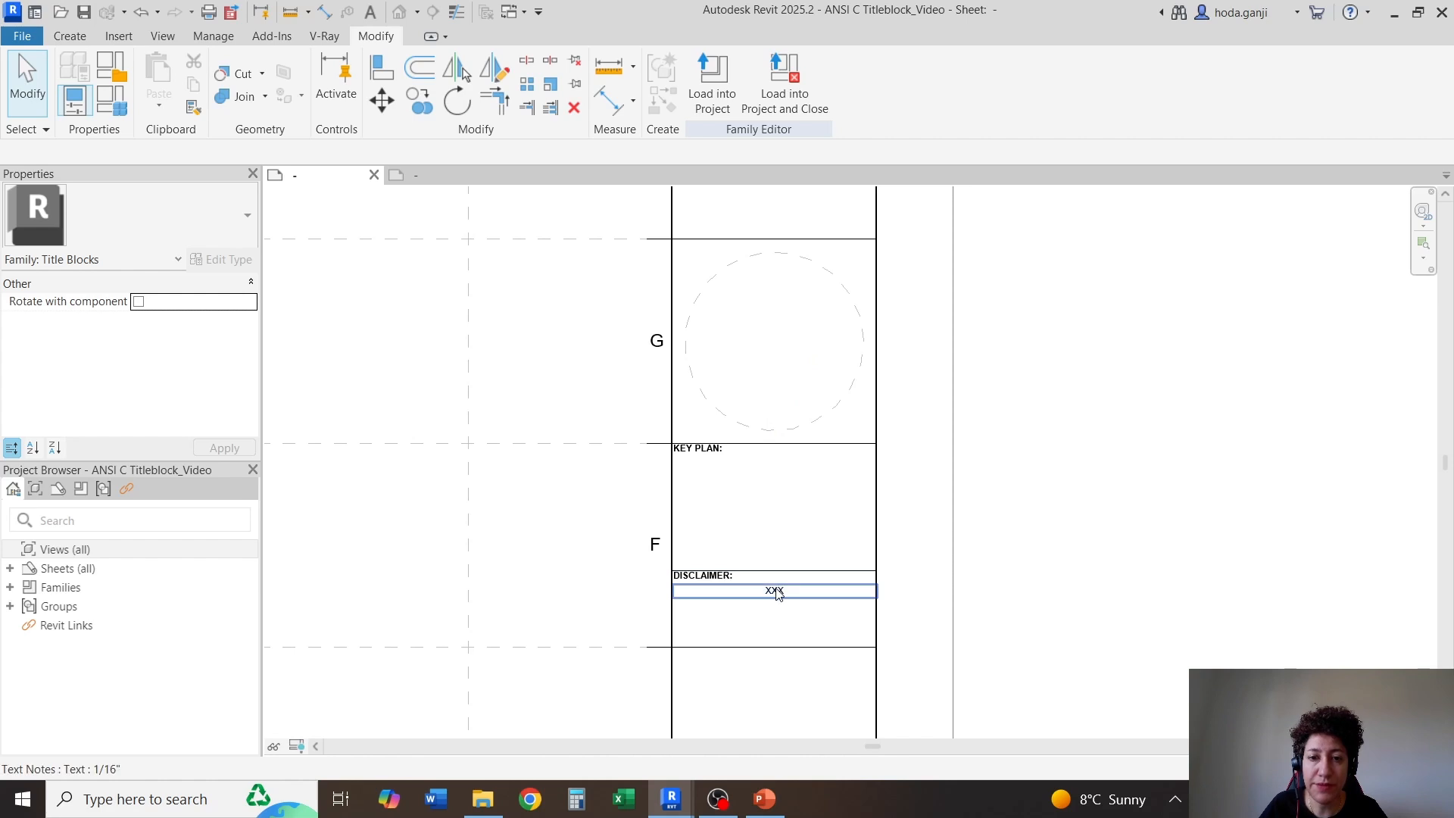
left_click(778, 595)
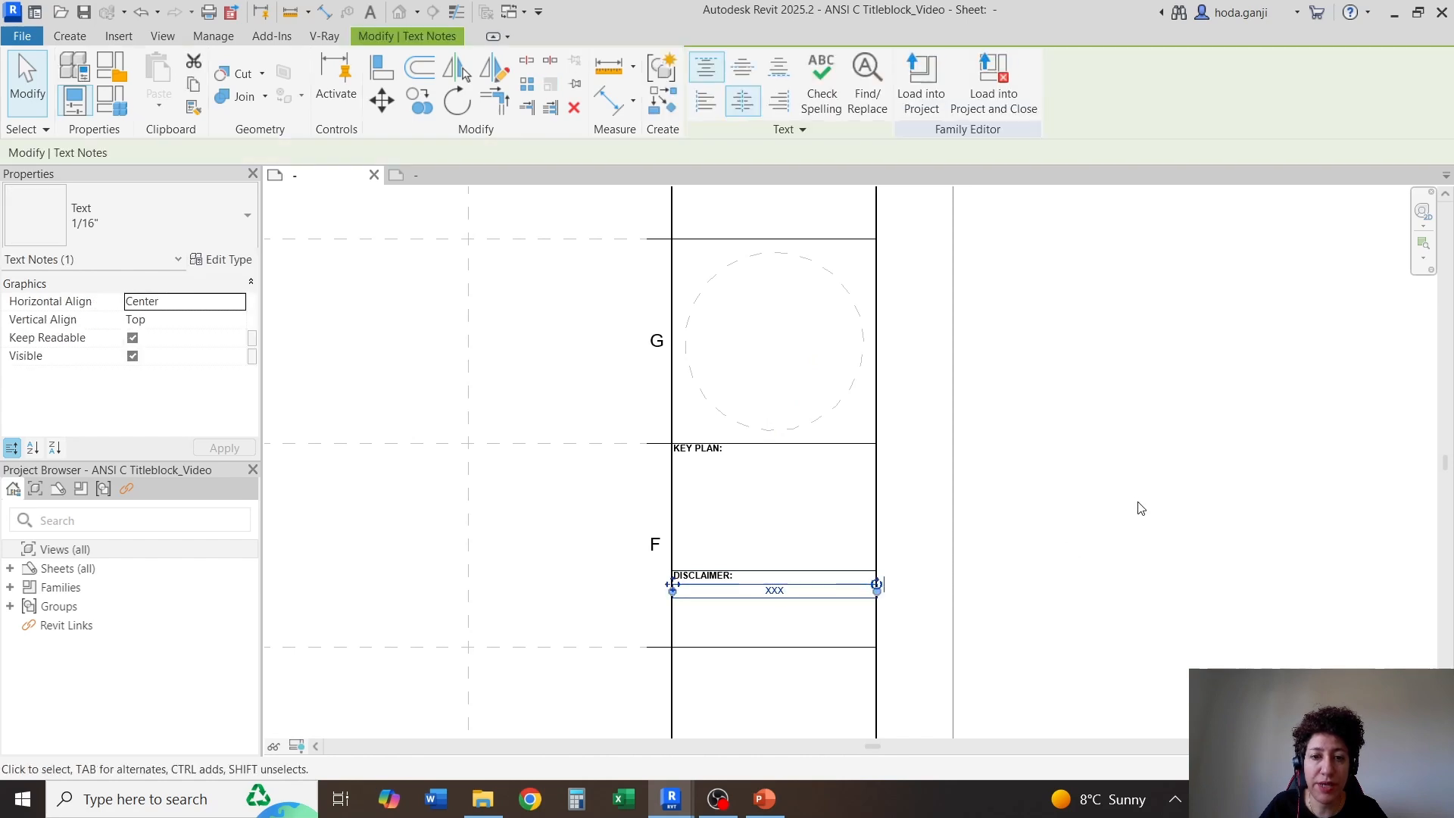
left_click(419, 101)
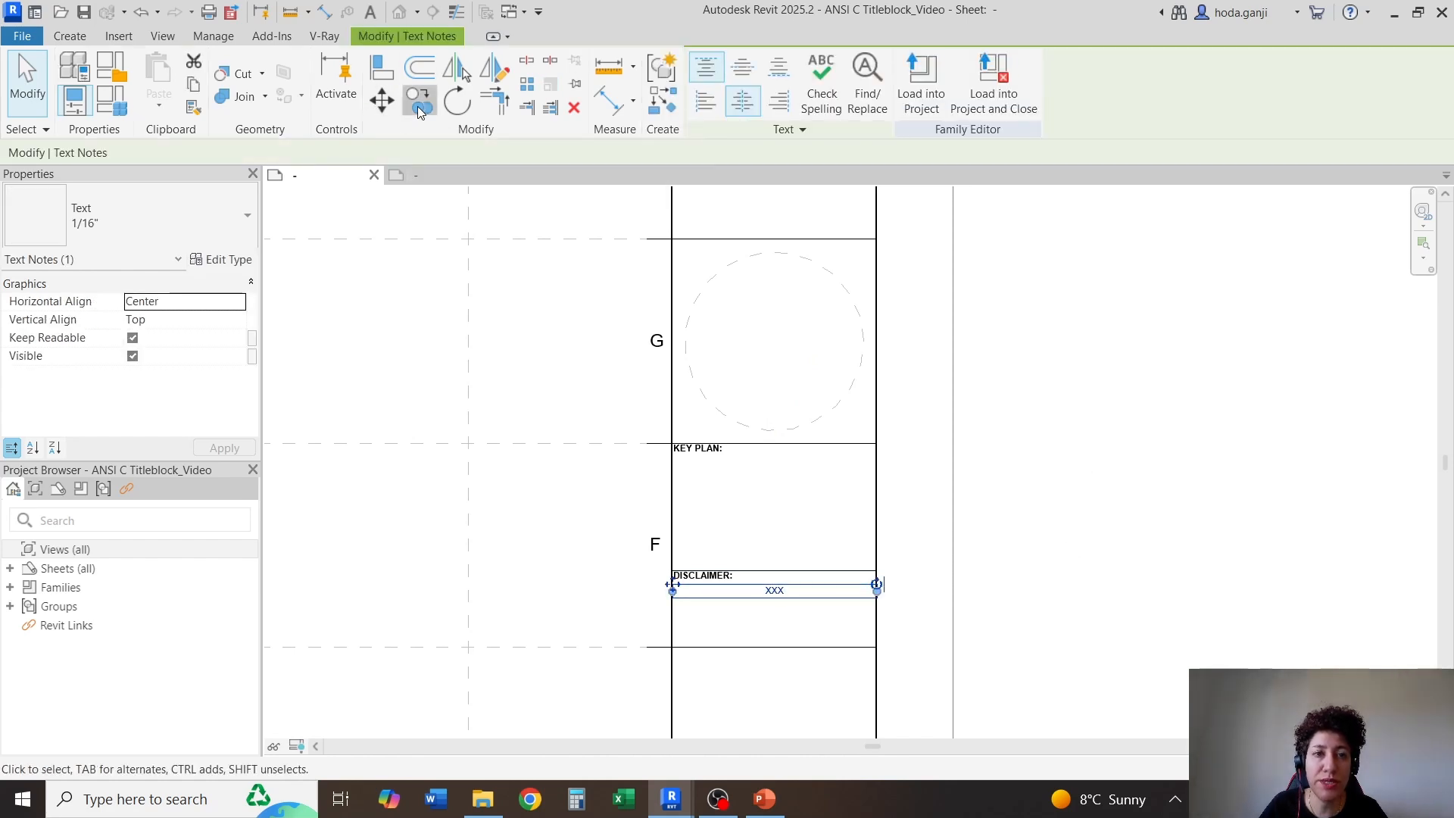
left_click(918, 561)
scroll(919, 560, "down", 2)
scroll(917, 308, "up", 2)
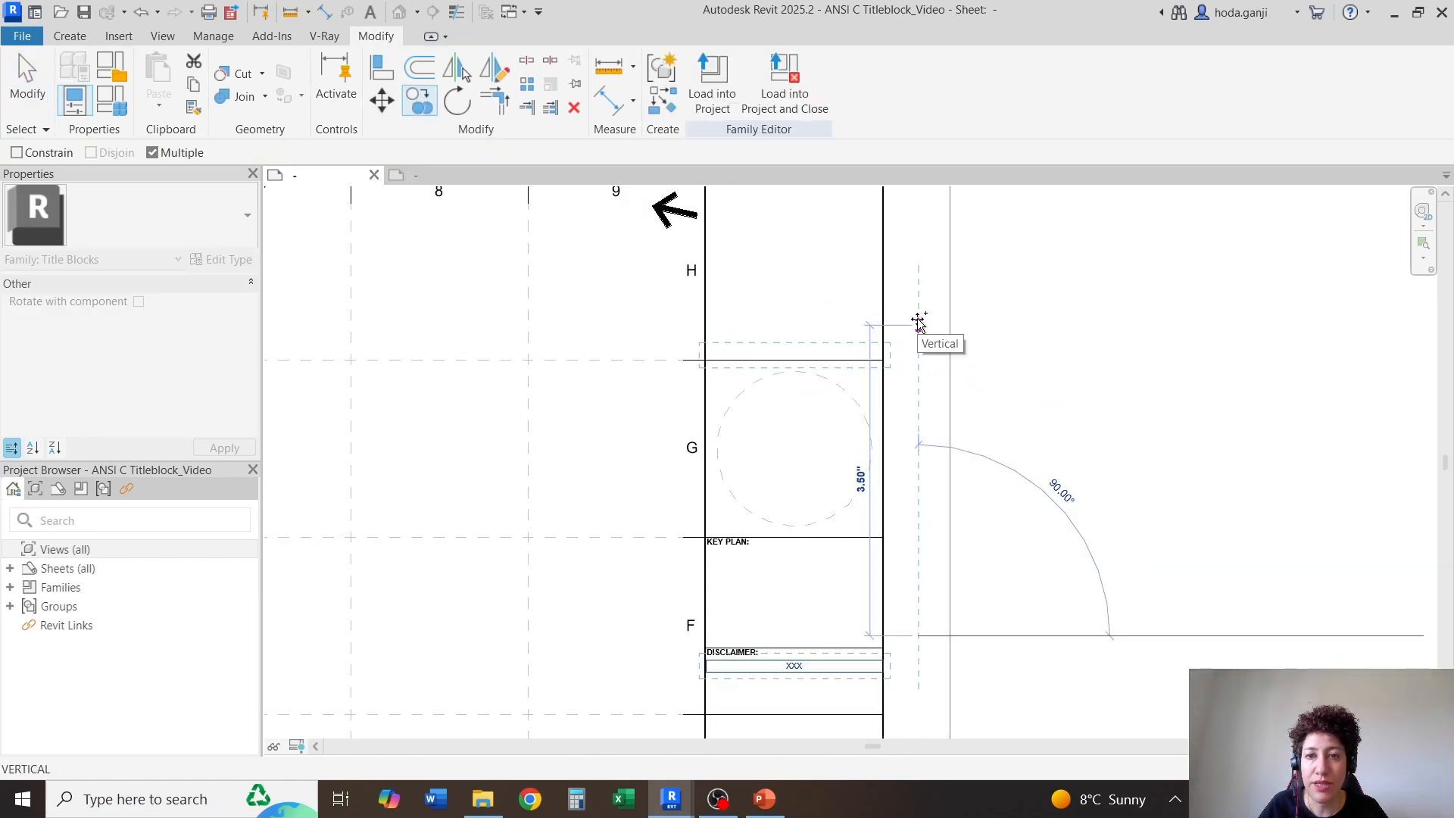
left_click(918, 304)
key("Escape")
key("Escape")
Copy the XXX text in the row H cell a short distance straight up within the same cell
scroll(764, 328, "up", 2)
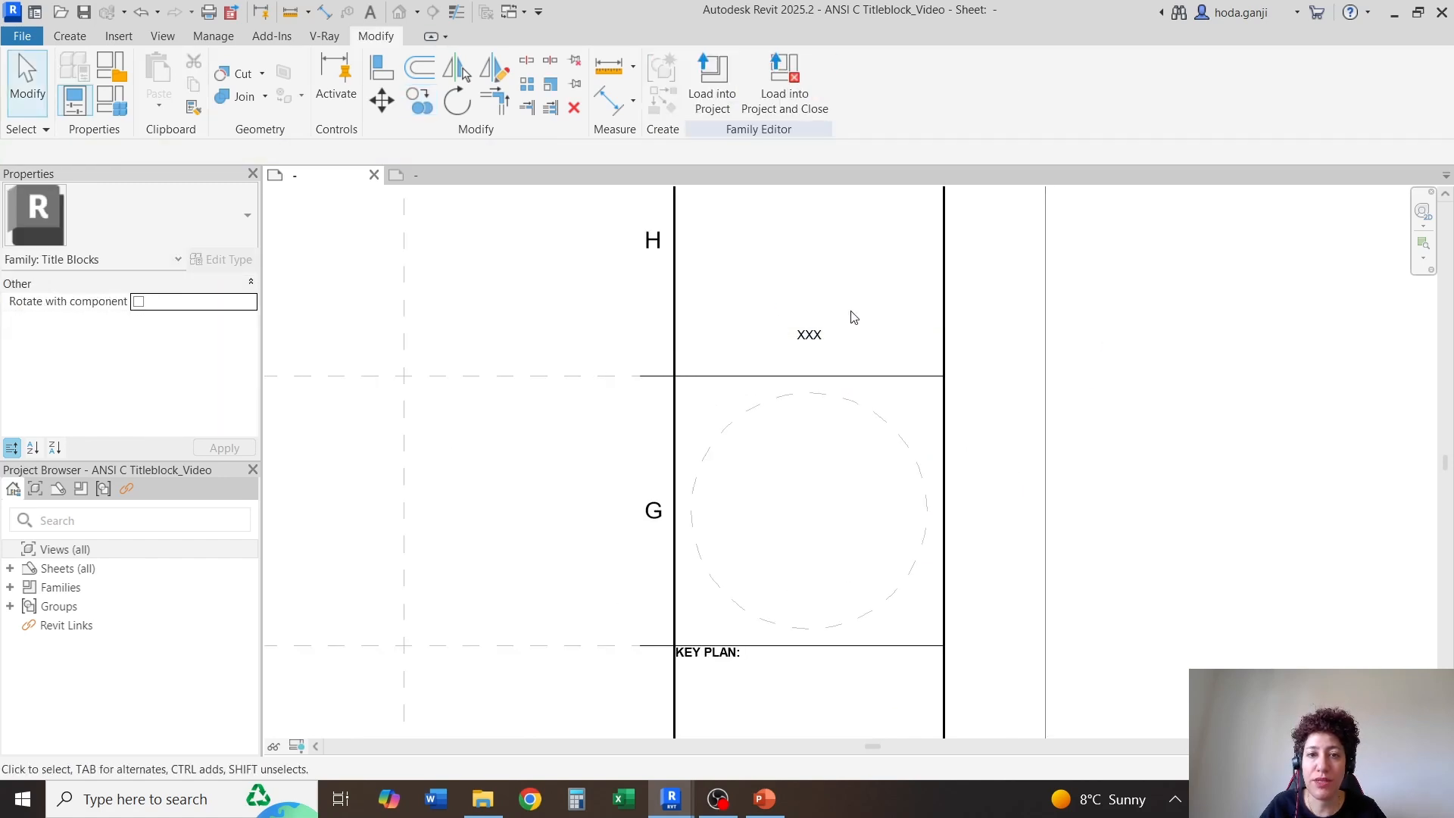
left_click(809, 337)
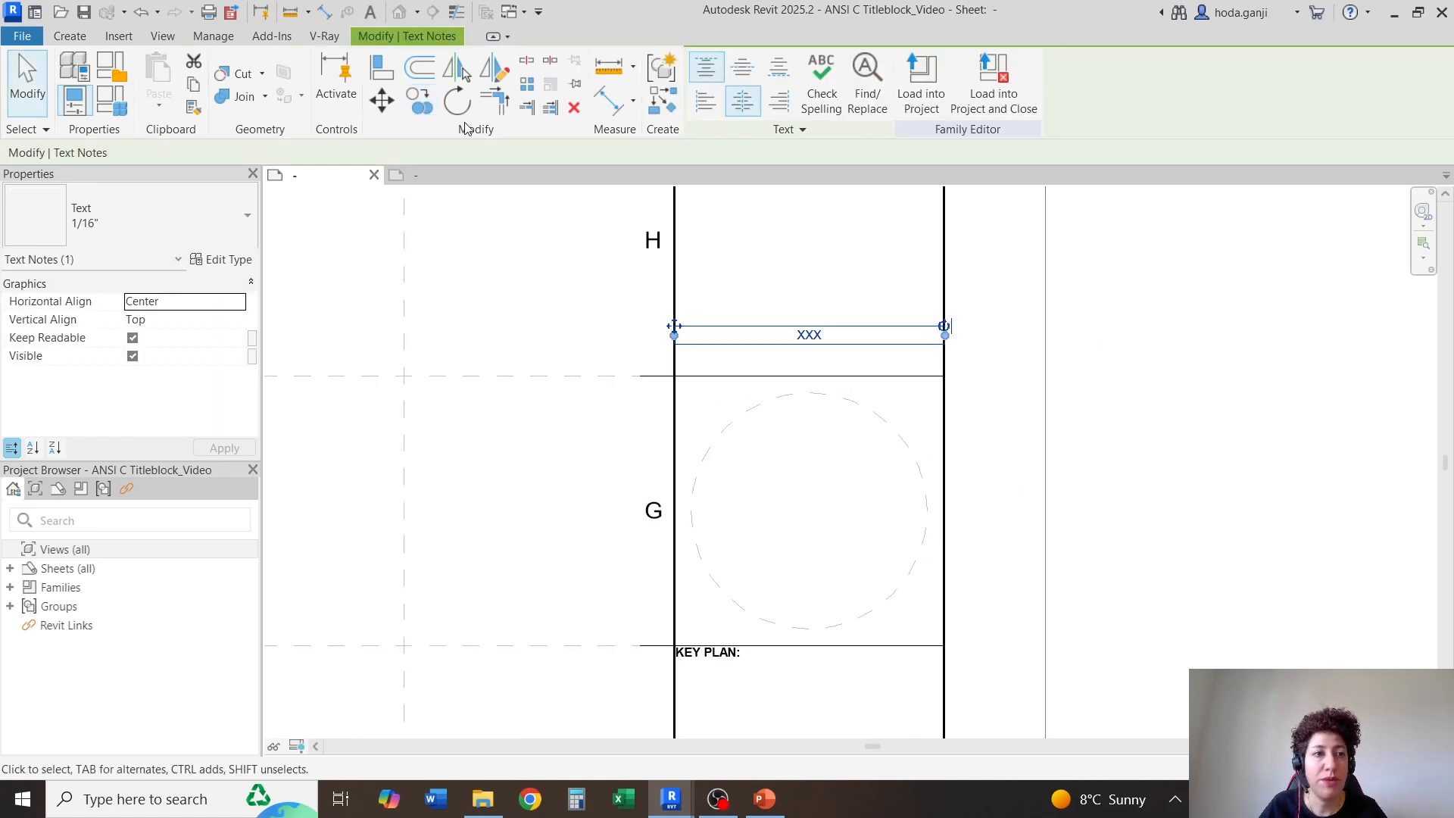
key("c")
key("o")
left_click(989, 344)
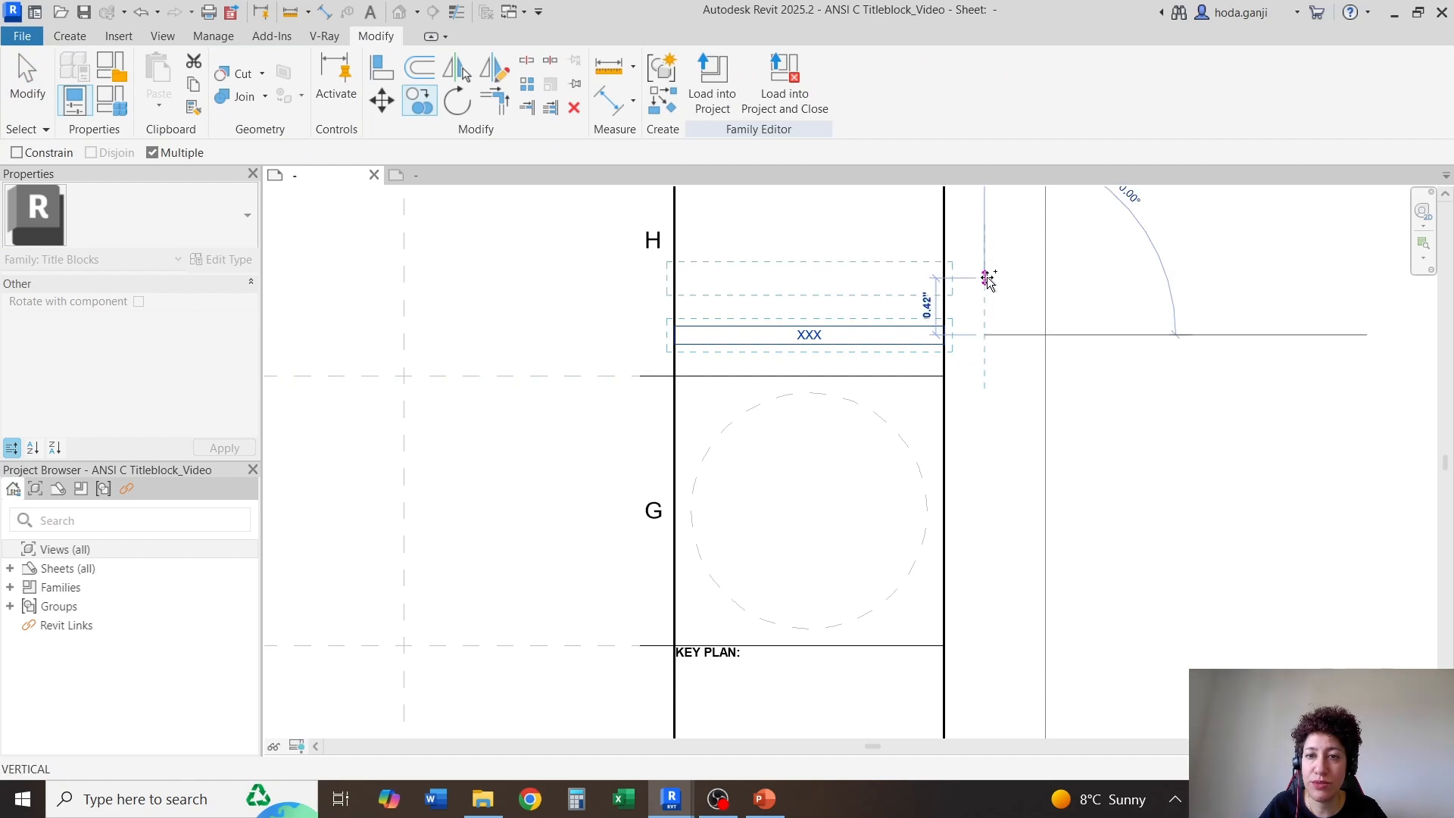
left_click(992, 293)
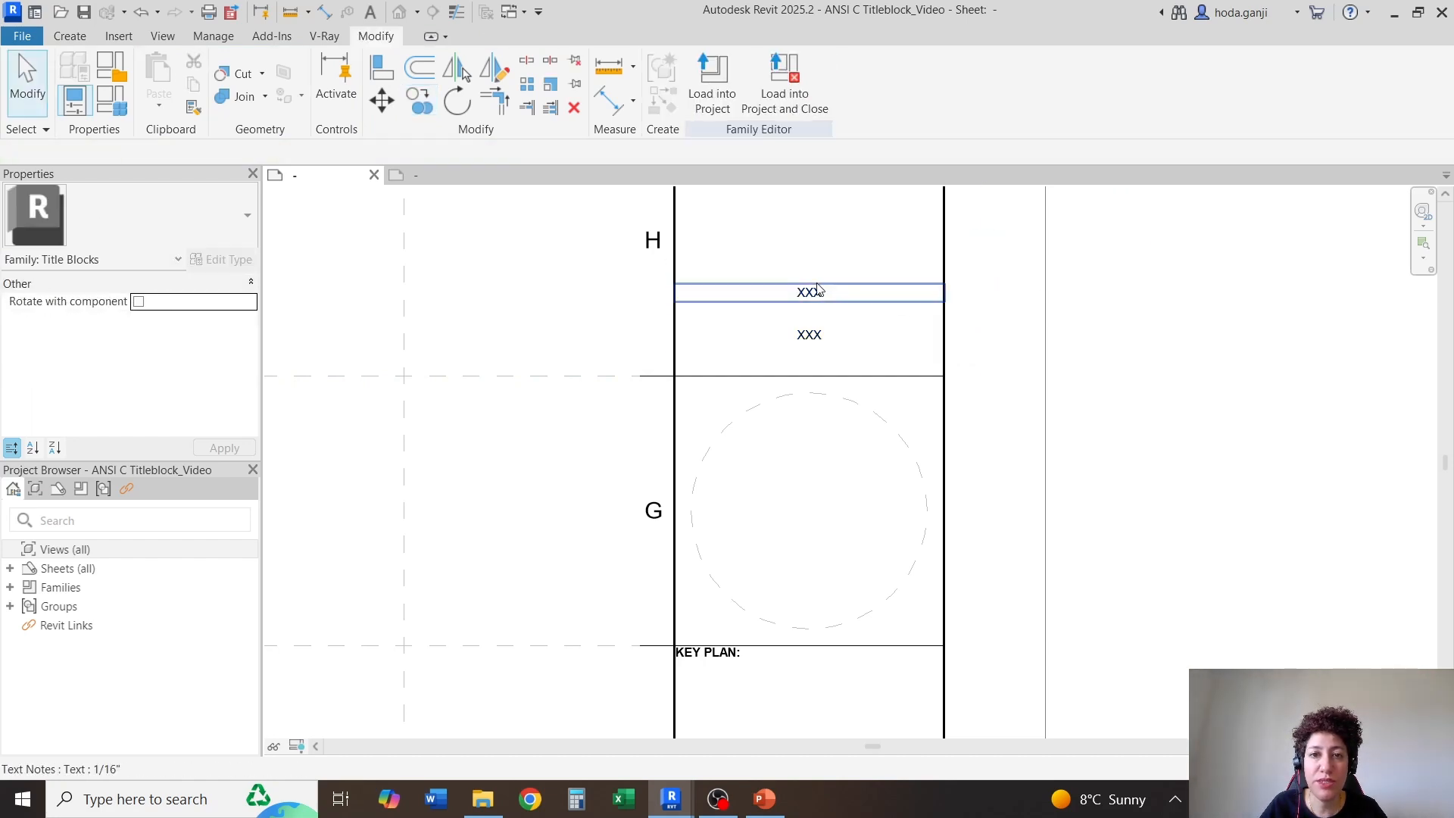
key("Escape")
Duplicate the upper XXX text's type as 3/32" and rename the new type to 3/32" Bold
scroll(821, 214, "up", 1)
left_click(823, 318)
left_click(816, 282)
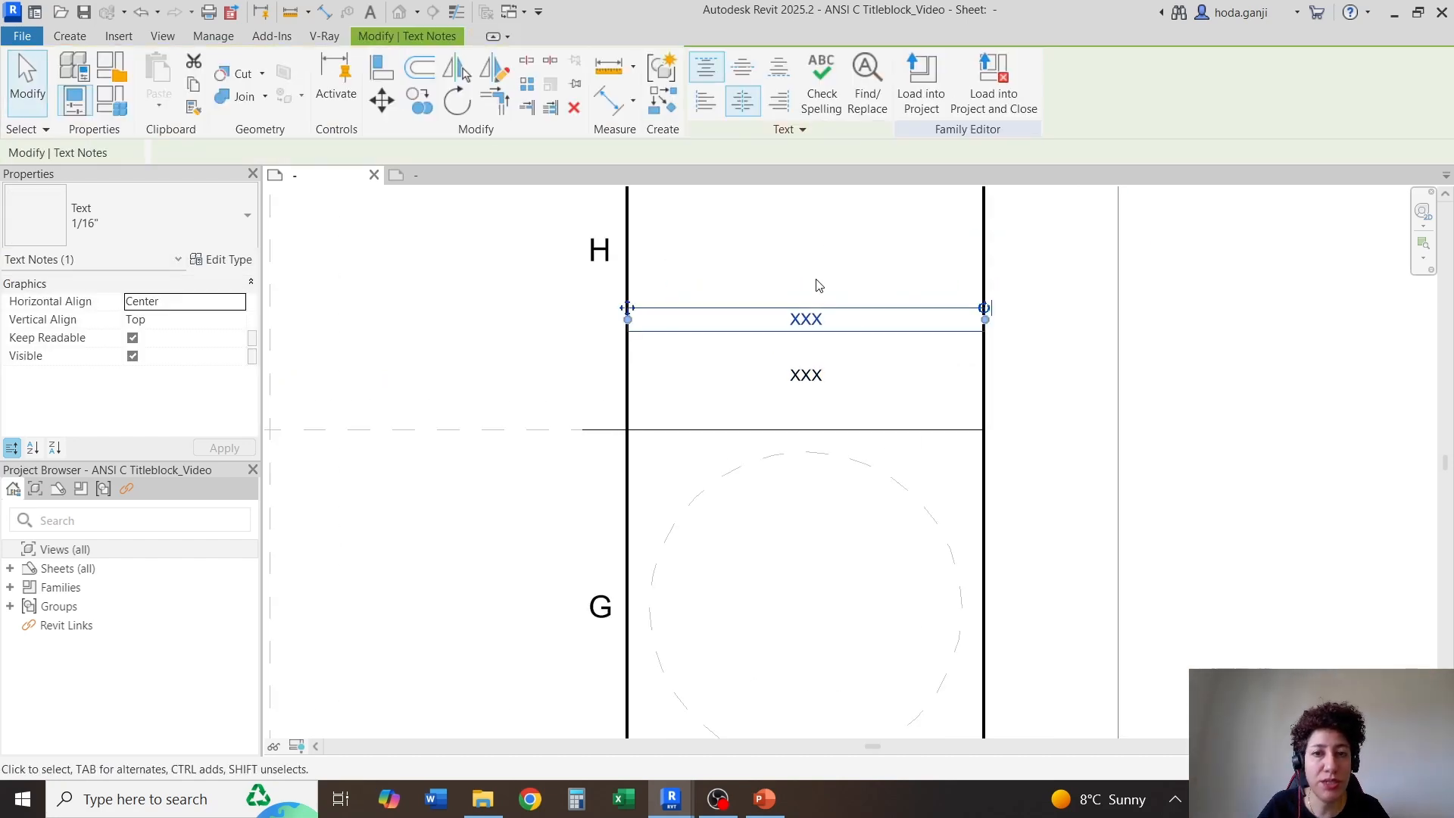
left_click(807, 318)
key("Escape")
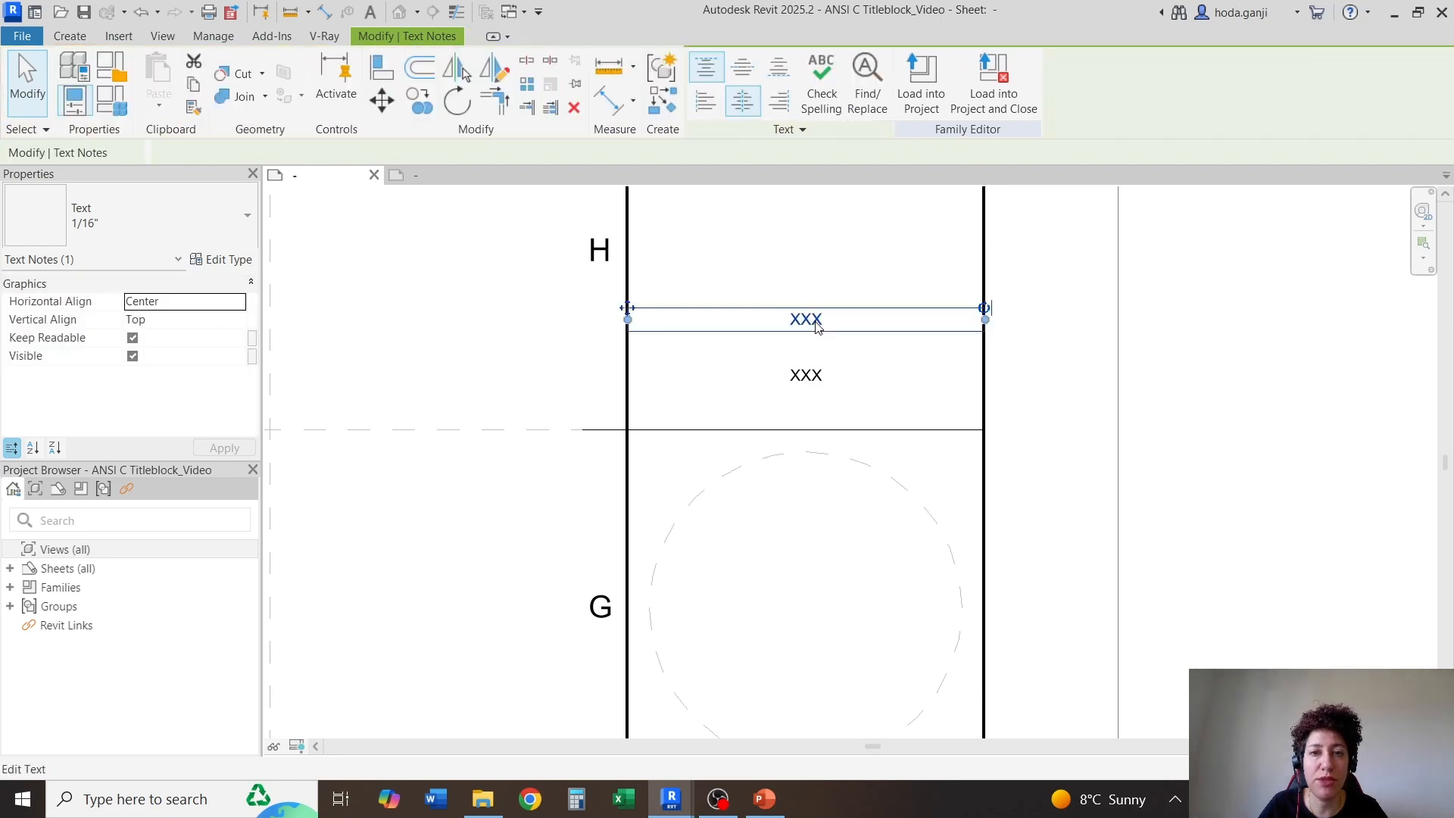
left_click(223, 259)
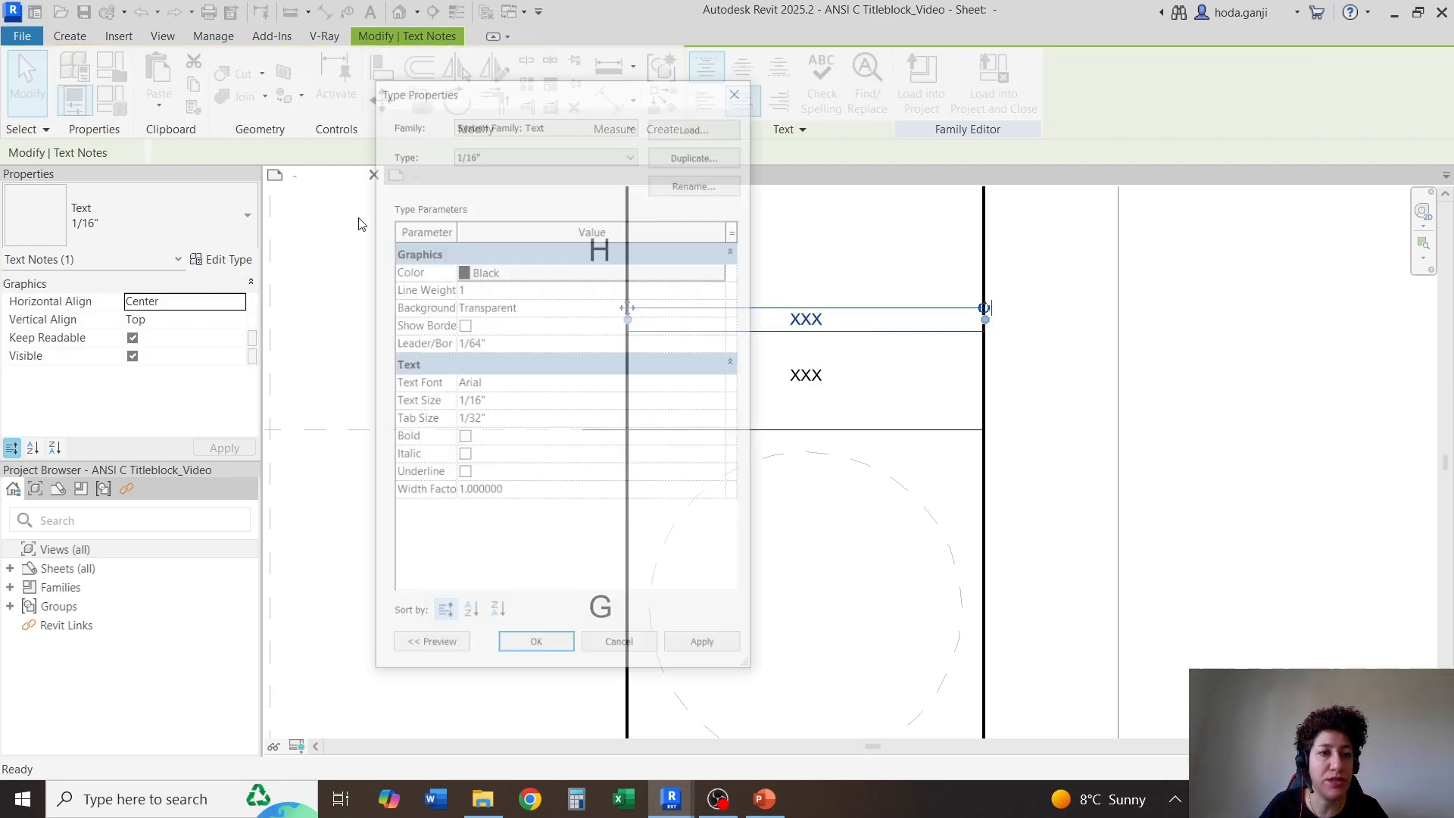
left_click(739, 160)
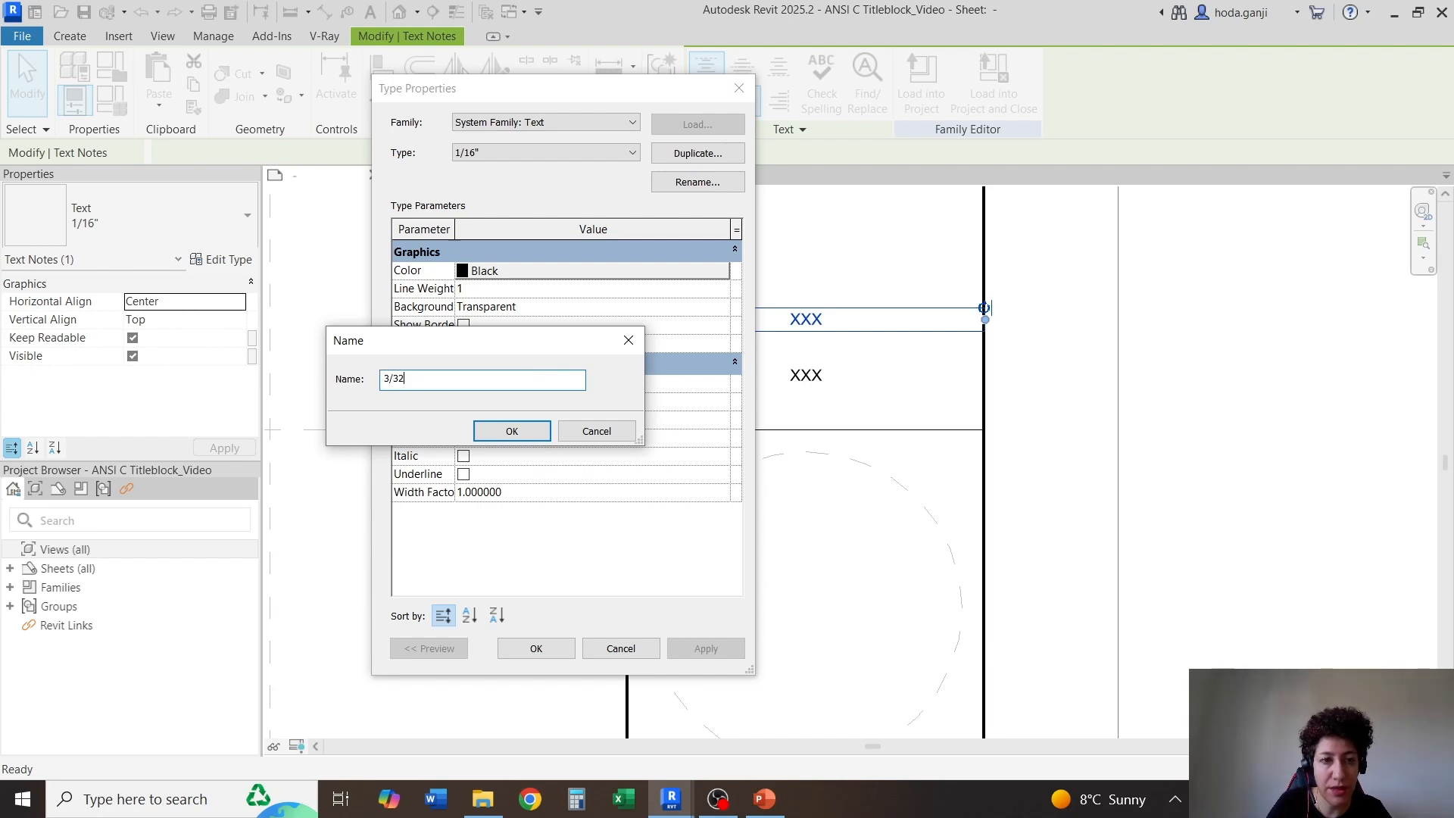
left_click(512, 431)
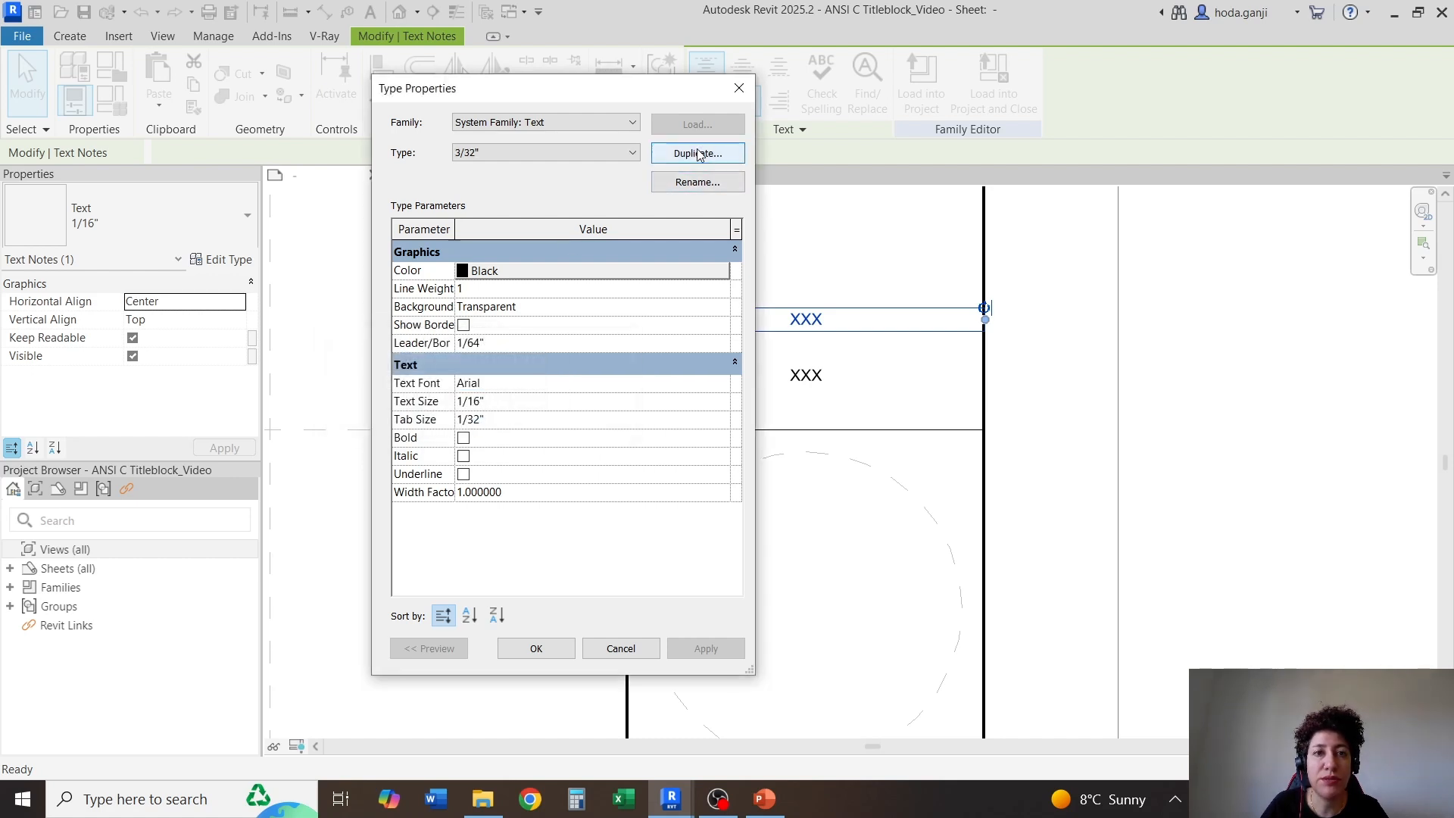
left_click(697, 182)
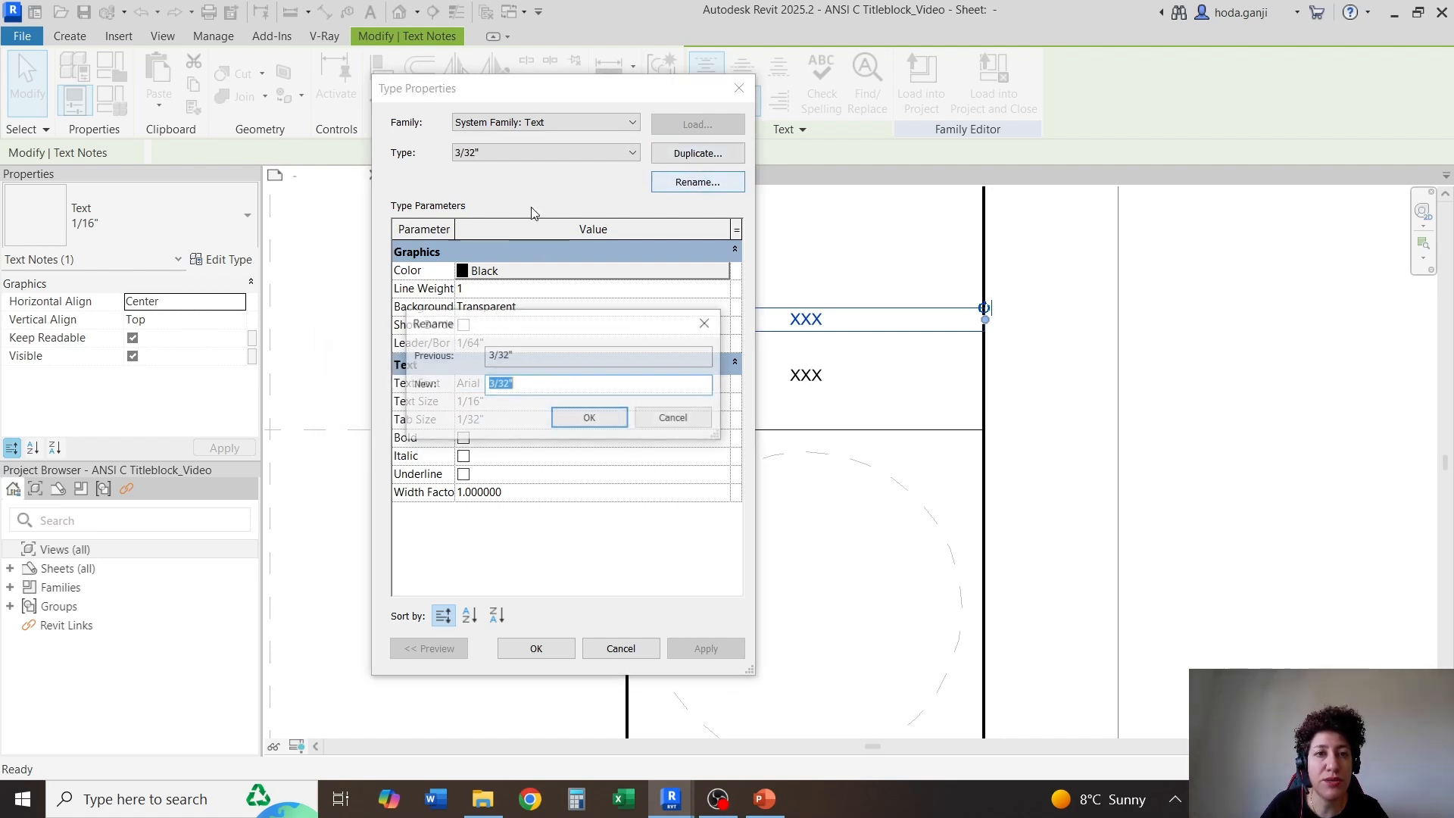
left_click(544, 383)
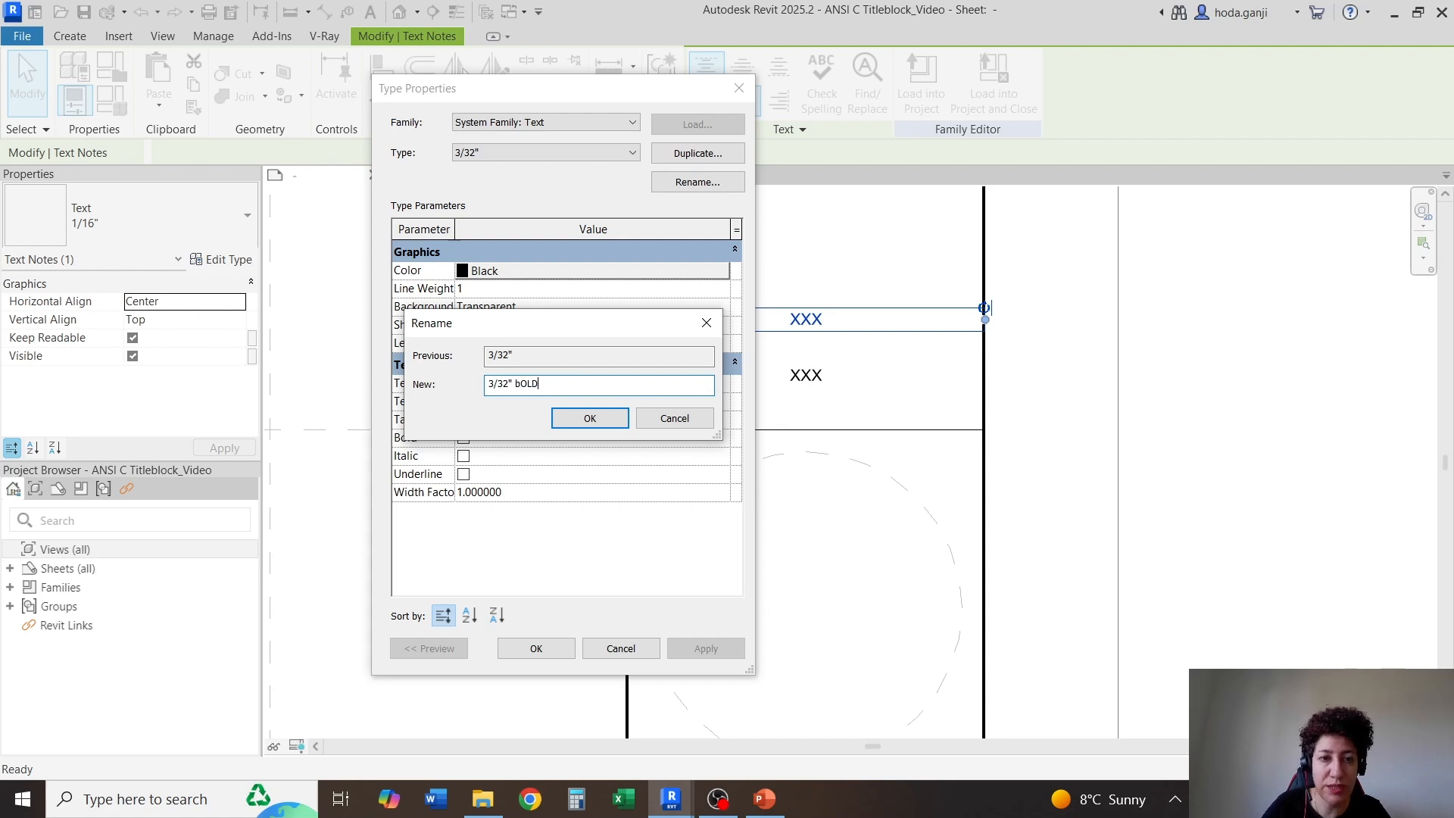
key("Caps_Lock")
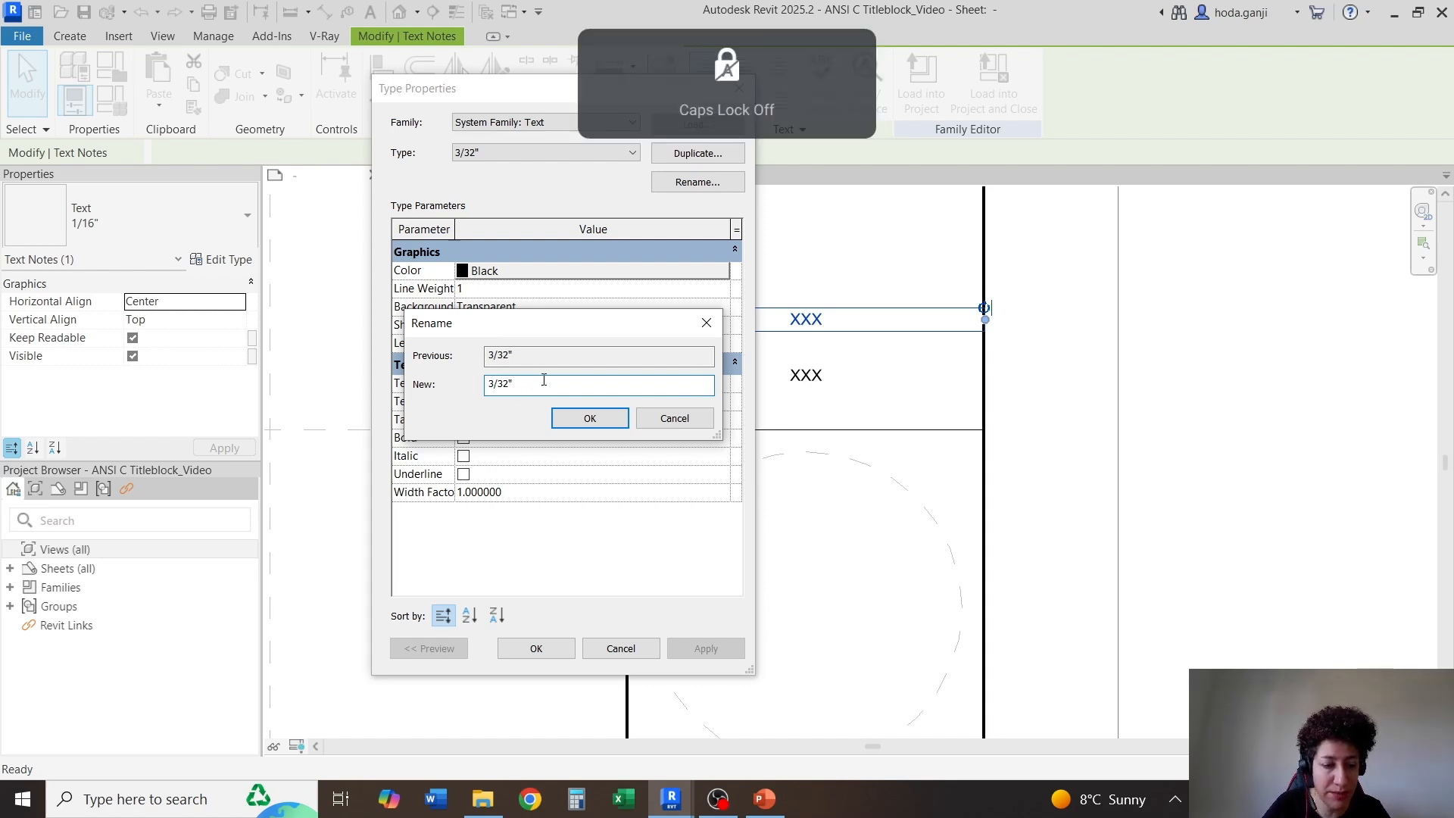
type("Bold")
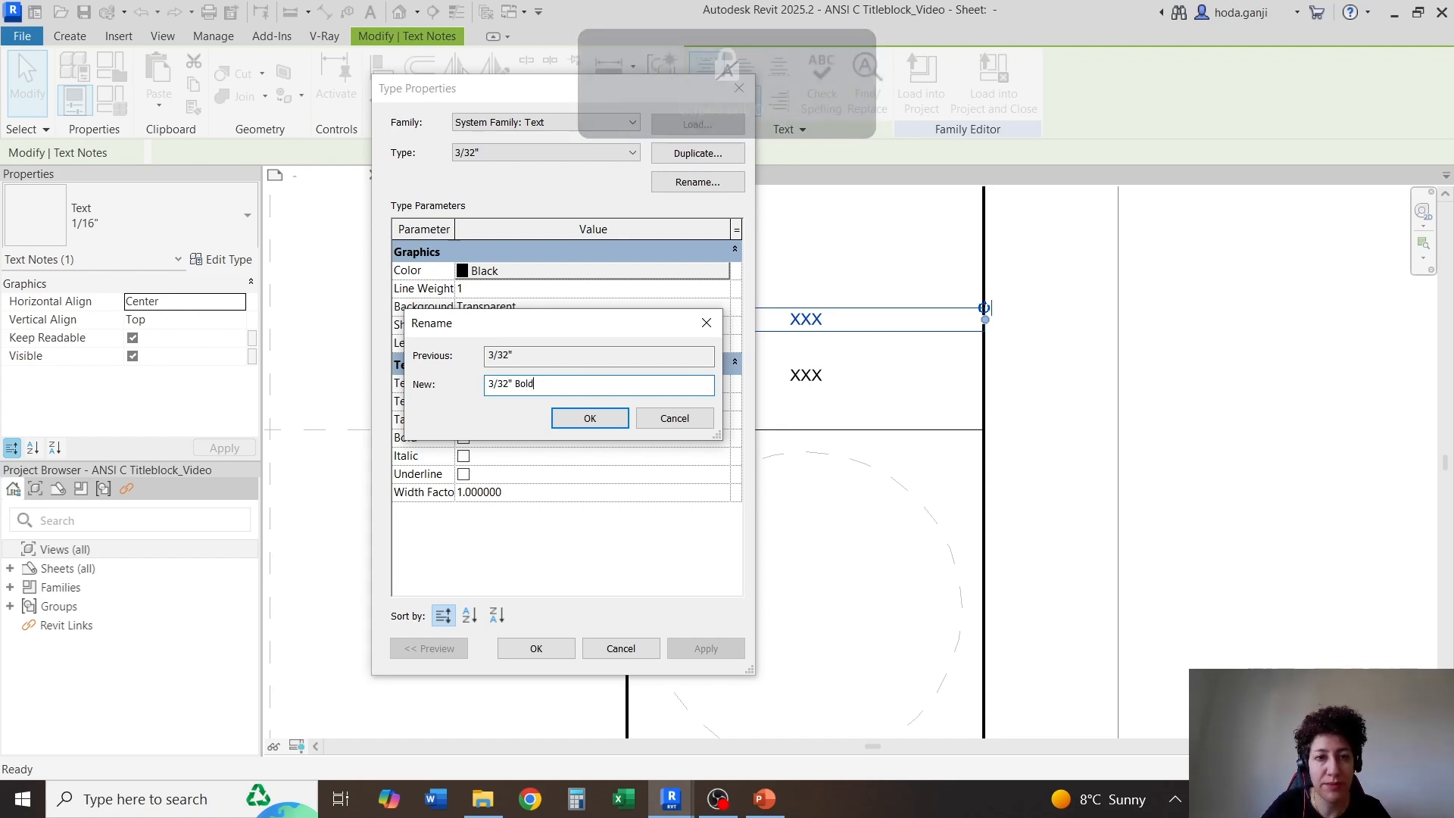
left_click(590, 420)
Turn on Bold and set the text size to 3/32" for the 3/32" Bold text type
left_click(464, 437)
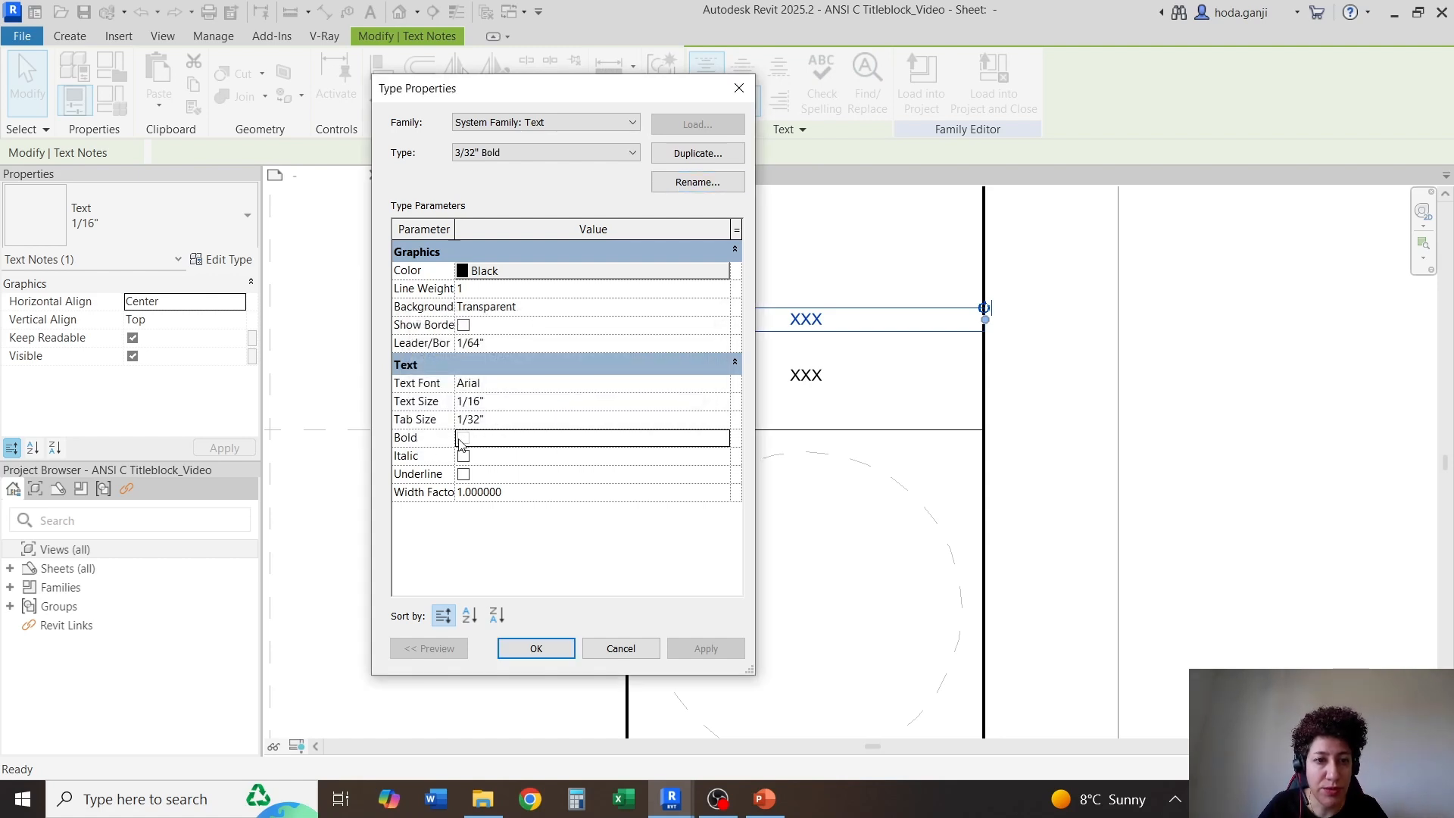
left_click(514, 401)
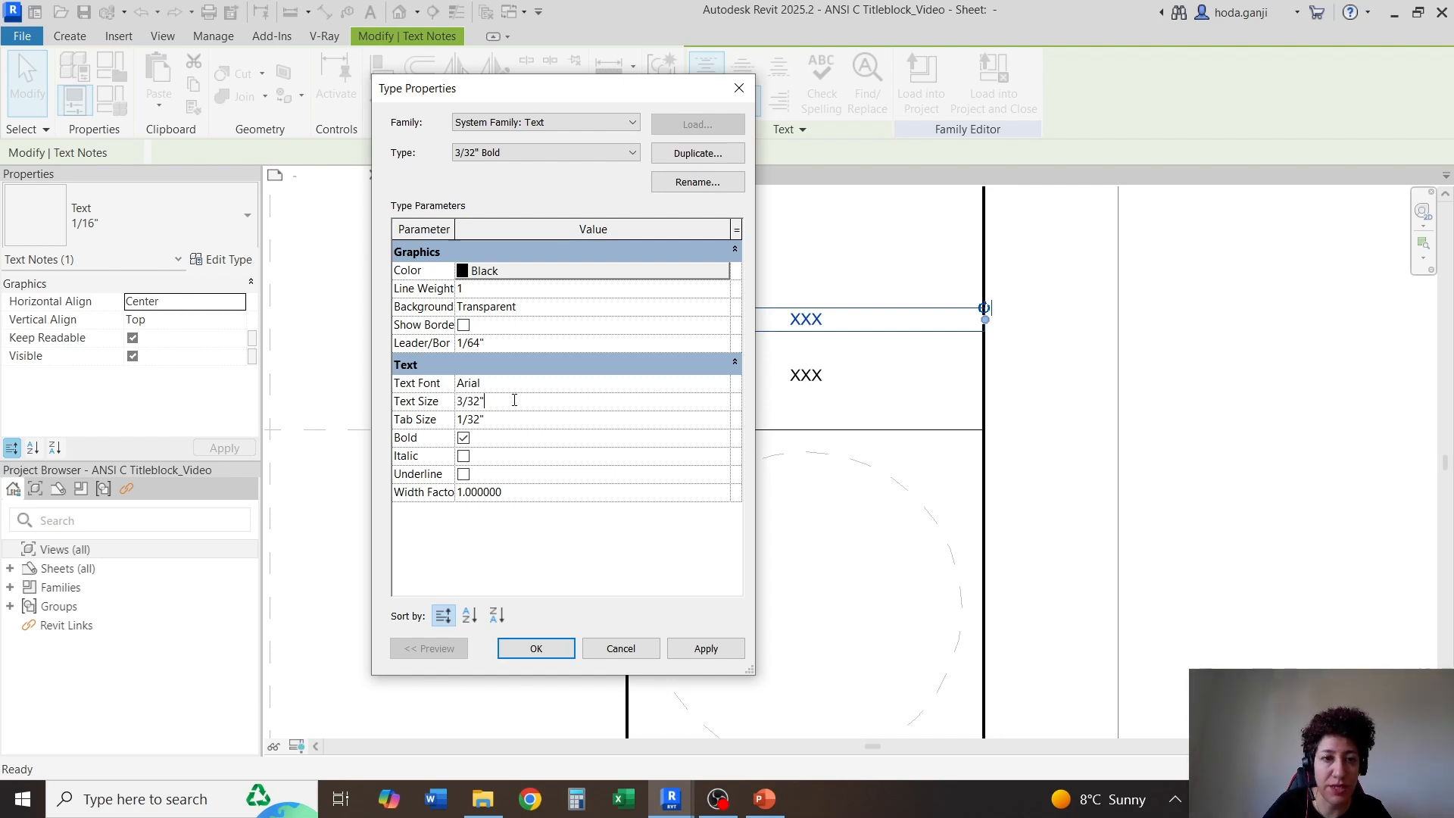
left_click(536, 649)
left_click(797, 530)
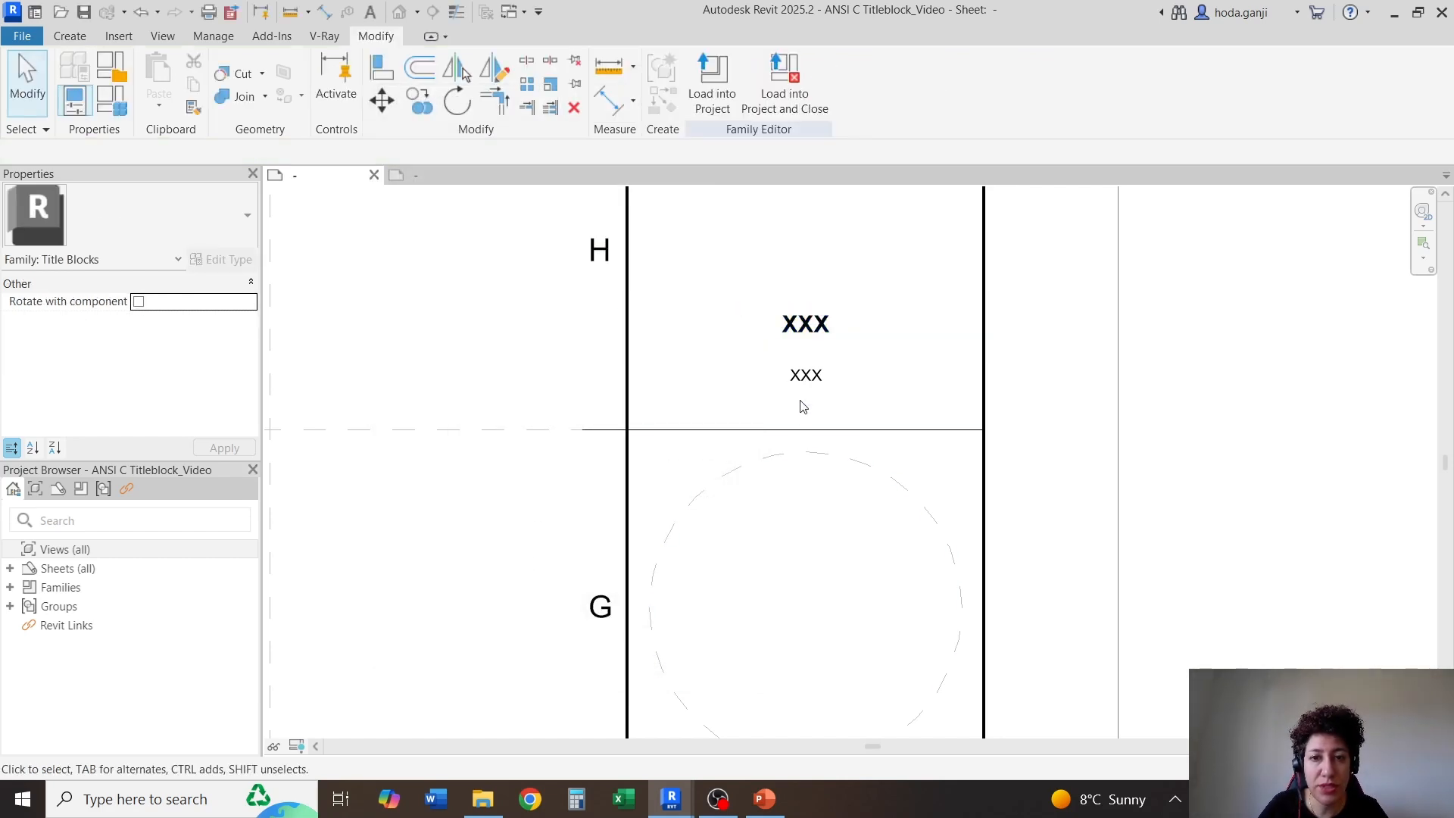
Compare the type properties of the lower and upper XXX texts in row H, checking their text sizes
left_click(805, 376)
left_click(215, 261)
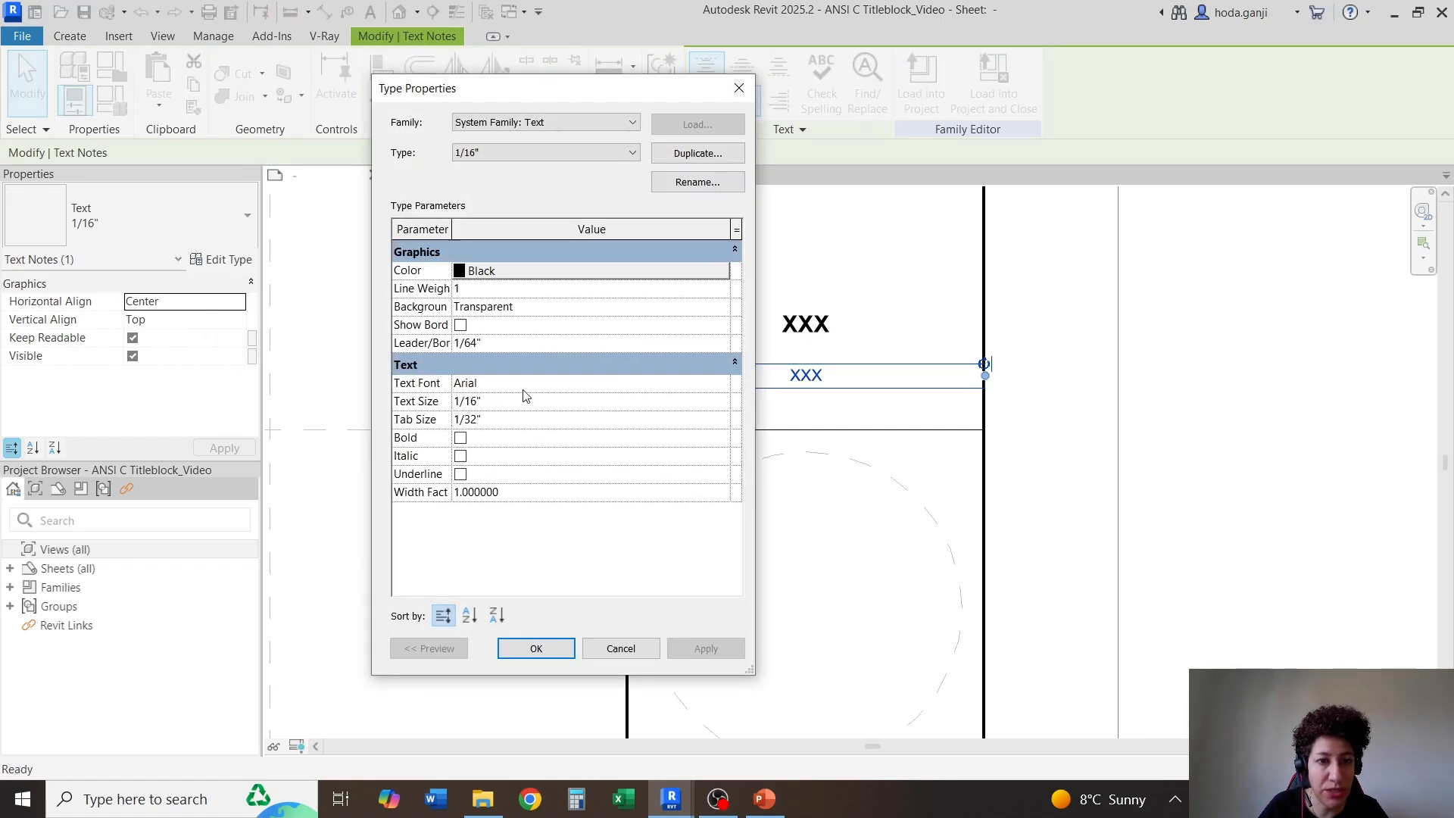
left_click(535, 649)
left_click(830, 342)
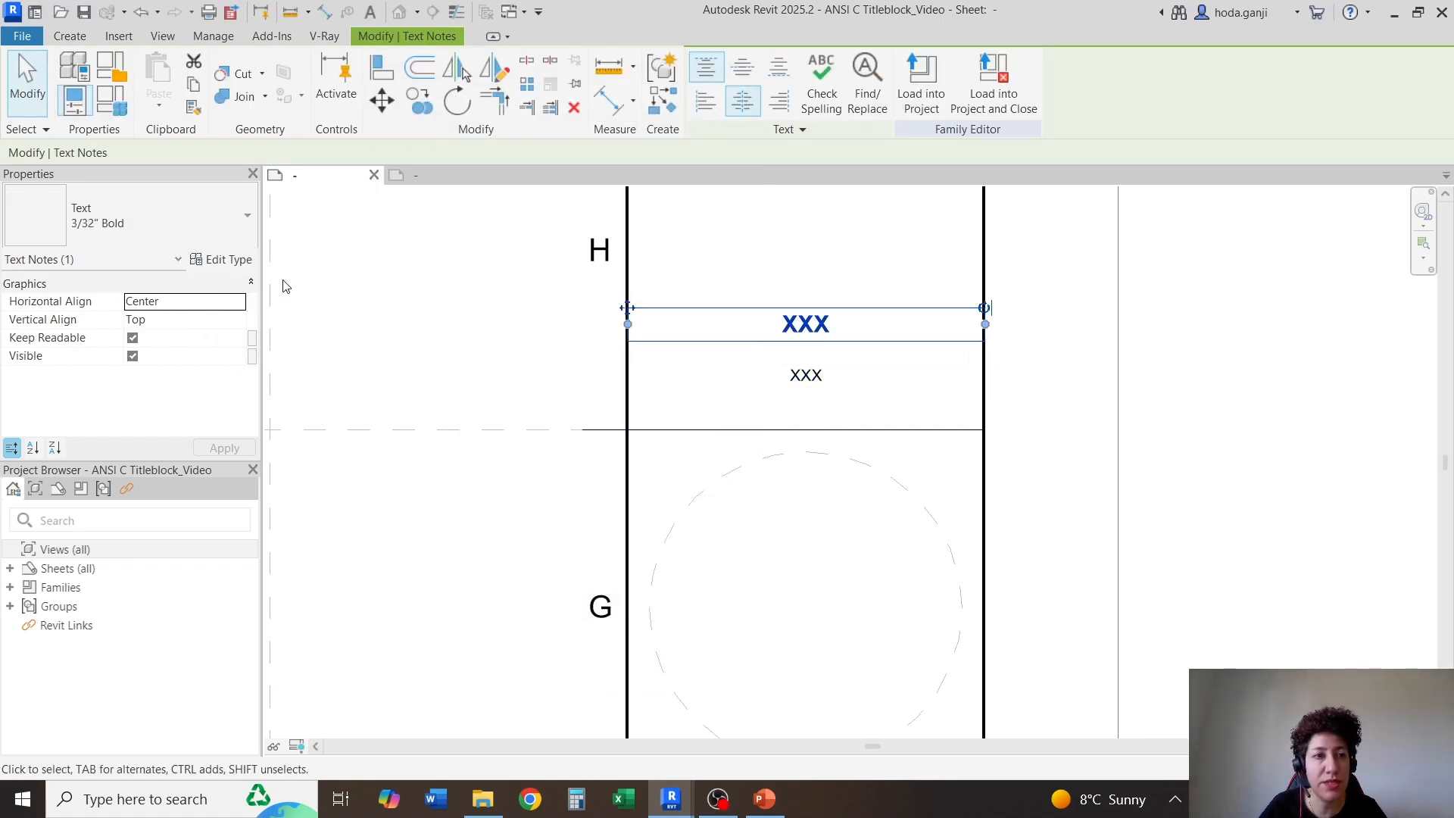
left_click(237, 262)
left_click(495, 403)
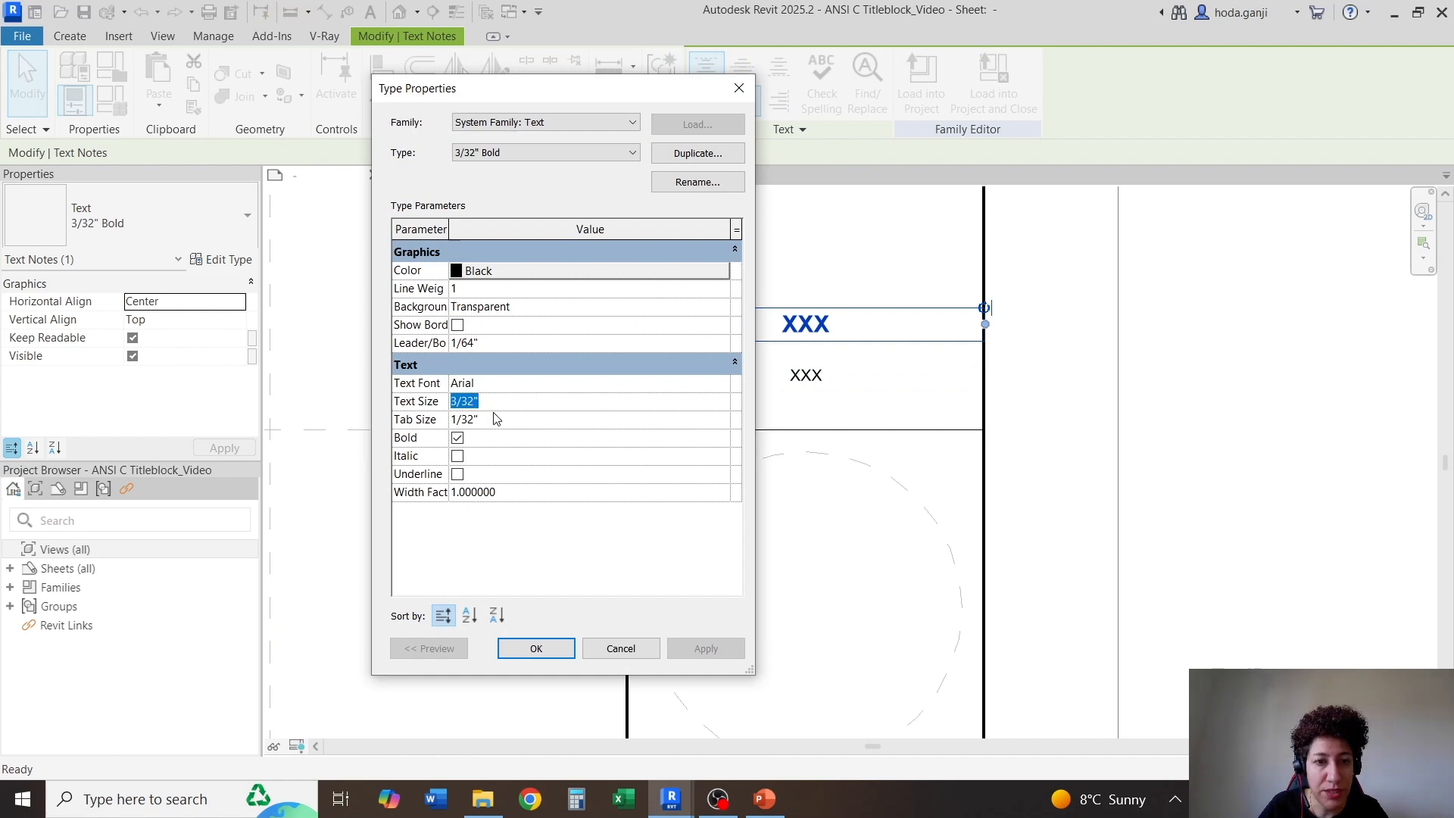
left_click(494, 419)
left_click(498, 391)
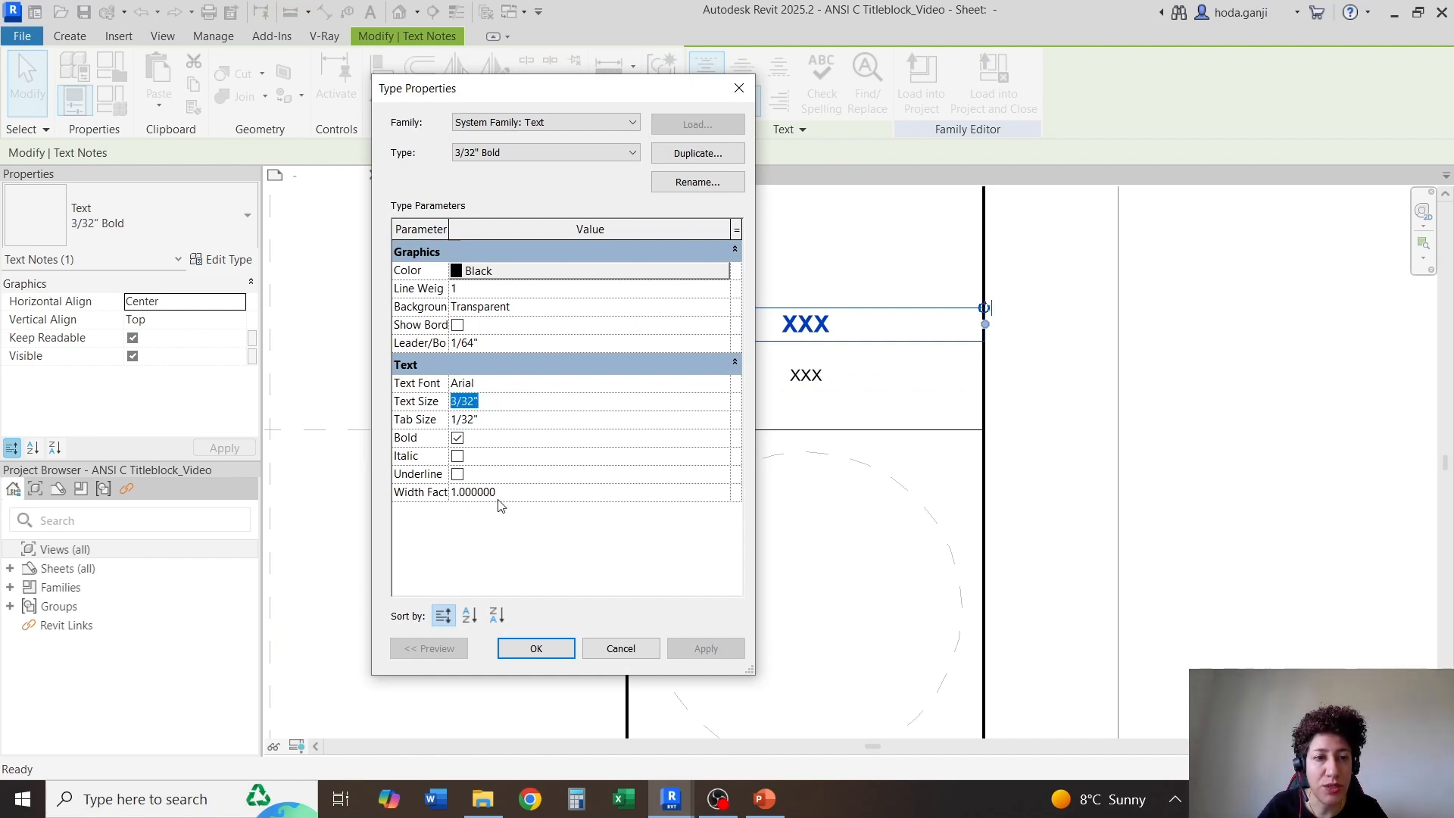
left_click(536, 649)
left_click(1049, 416)
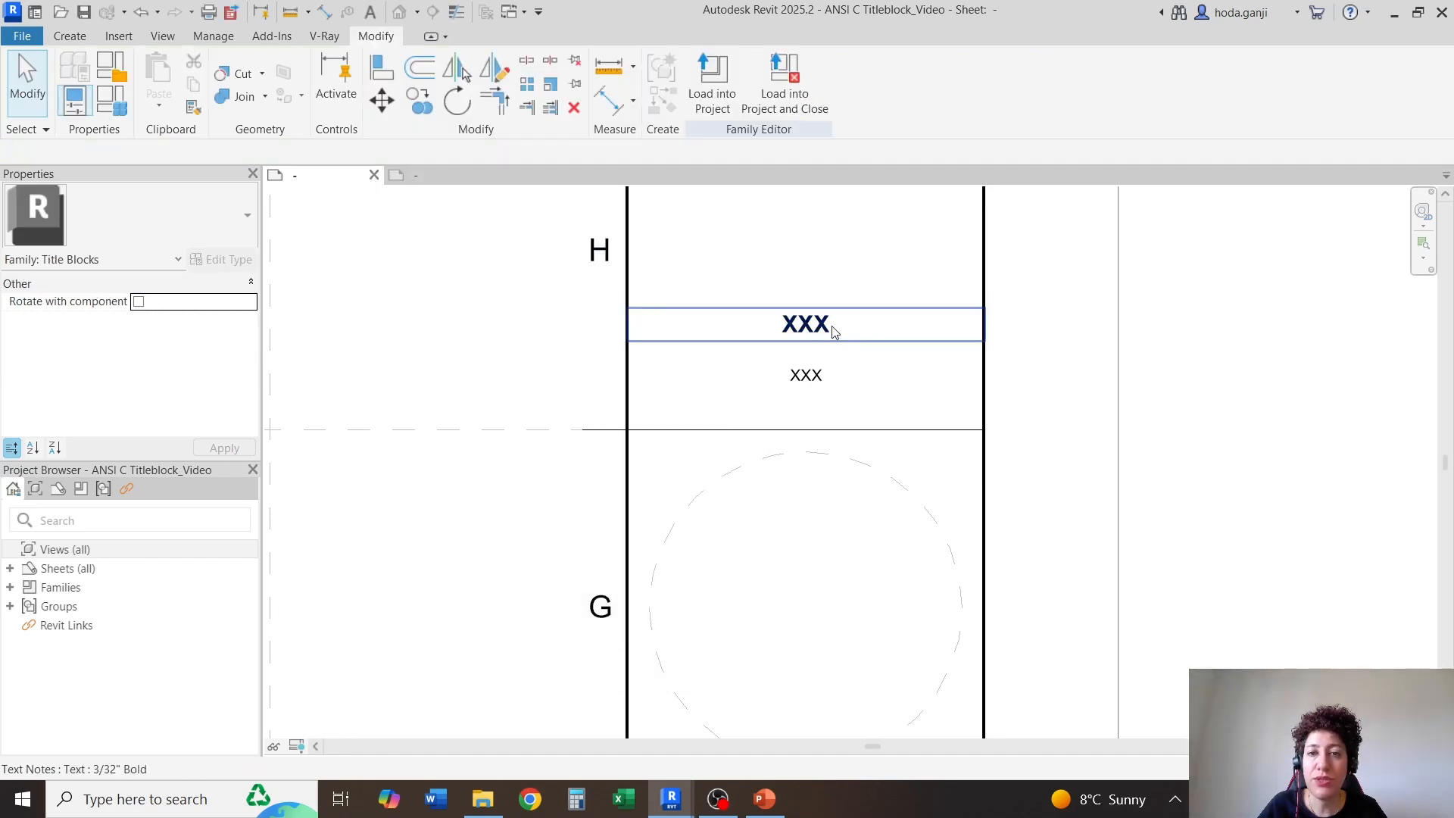
Check the two XXX texts in row H and review the title block strip from the key plan and disclaimer cells down to the sheet information
left_click(833, 331)
left_click(818, 383)
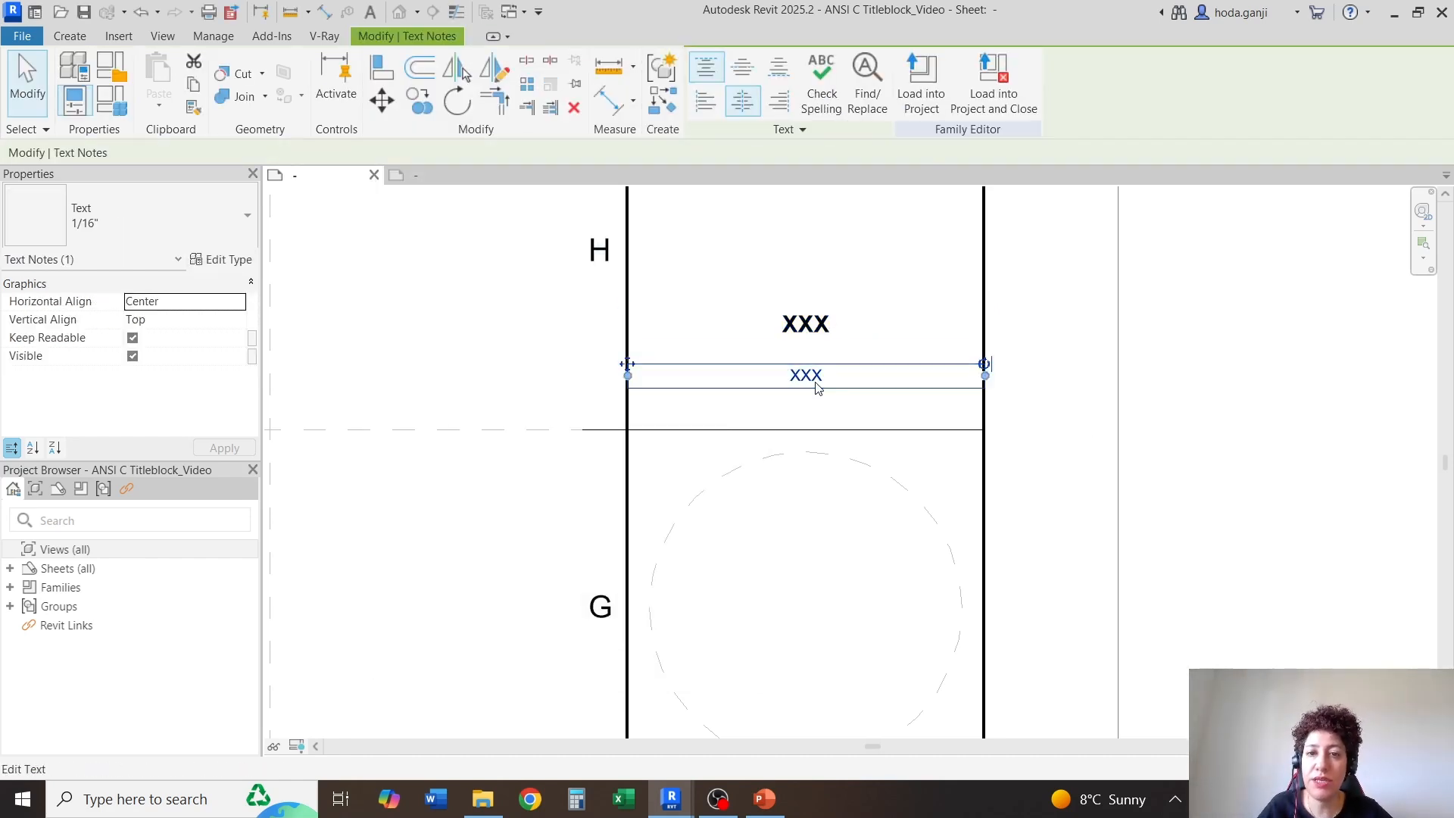
key("Escape")
scroll(815, 385, "down", 3)
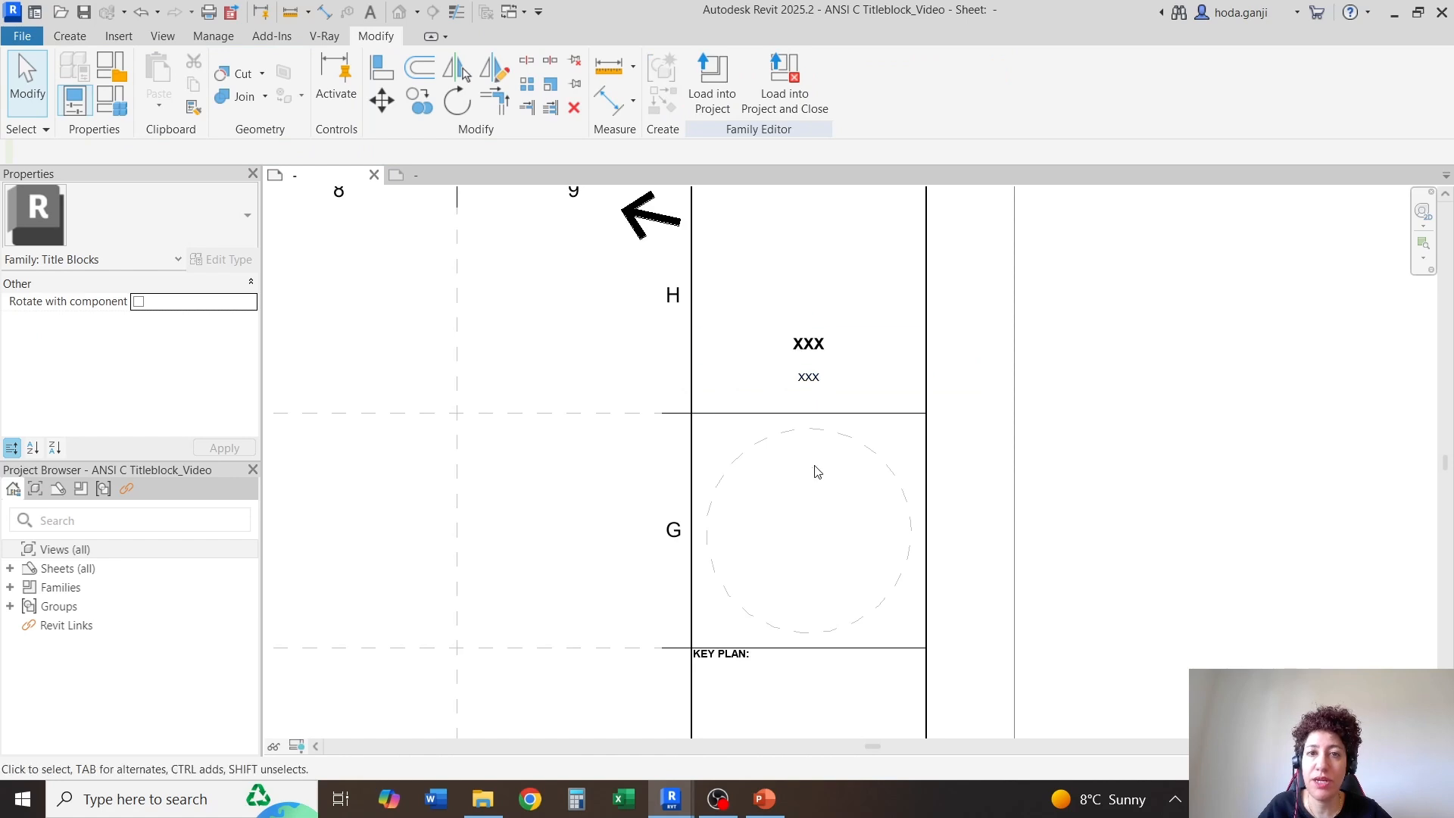
scroll(773, 227, "down", 4)
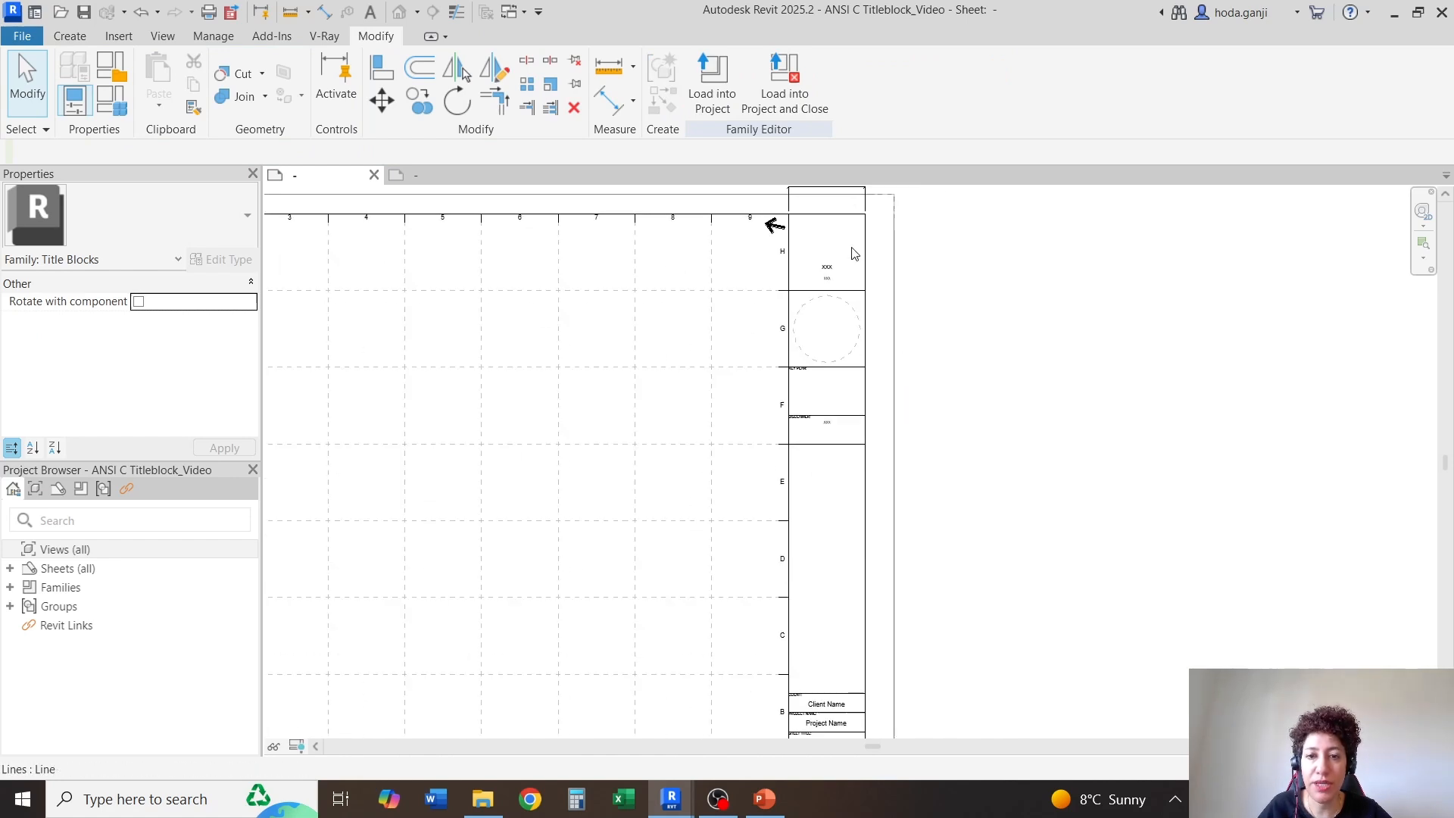
scroll(824, 299, "up", 2)
scroll(838, 349, "up", 4)
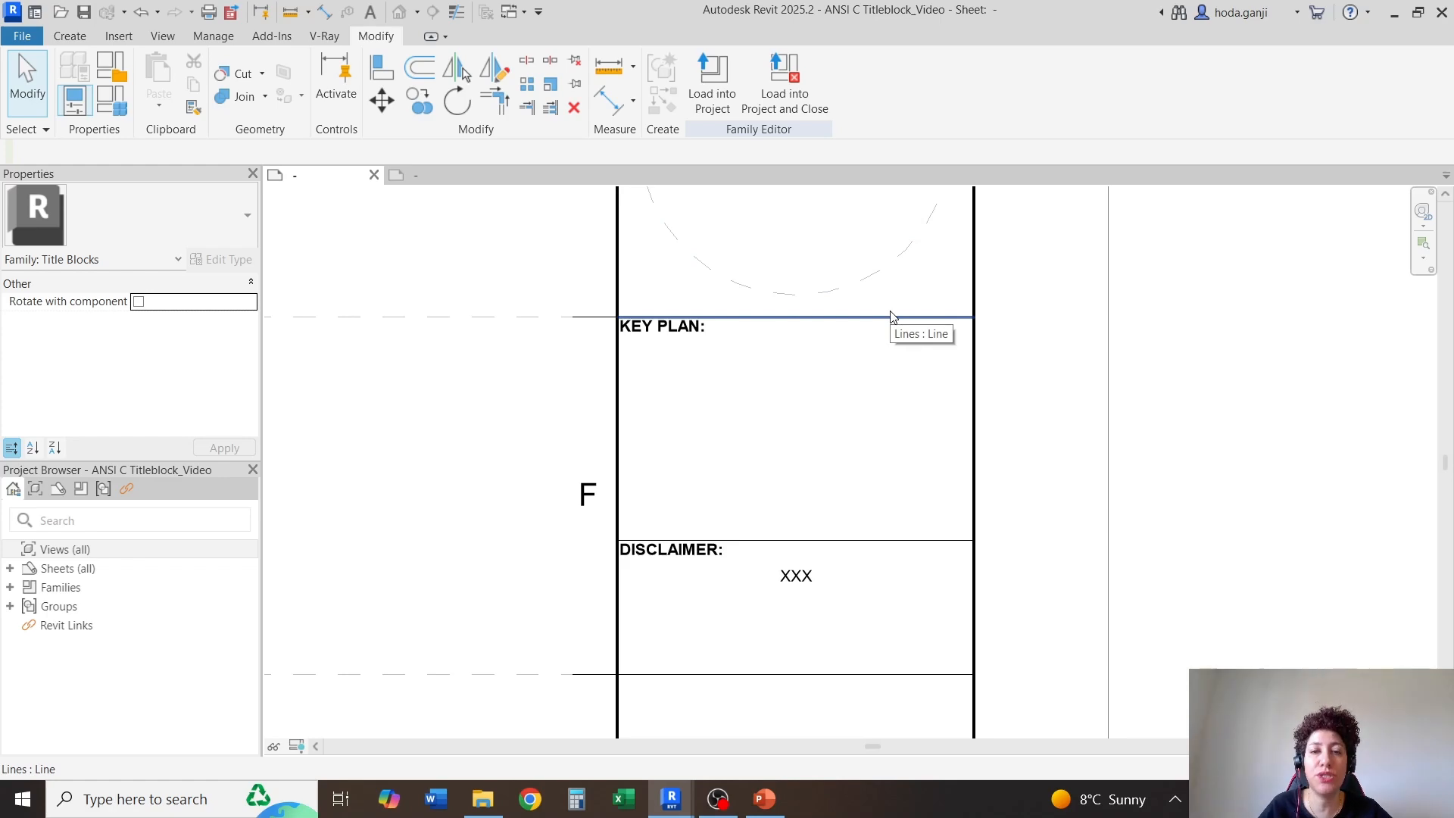
scroll(899, 227, "down", 5)
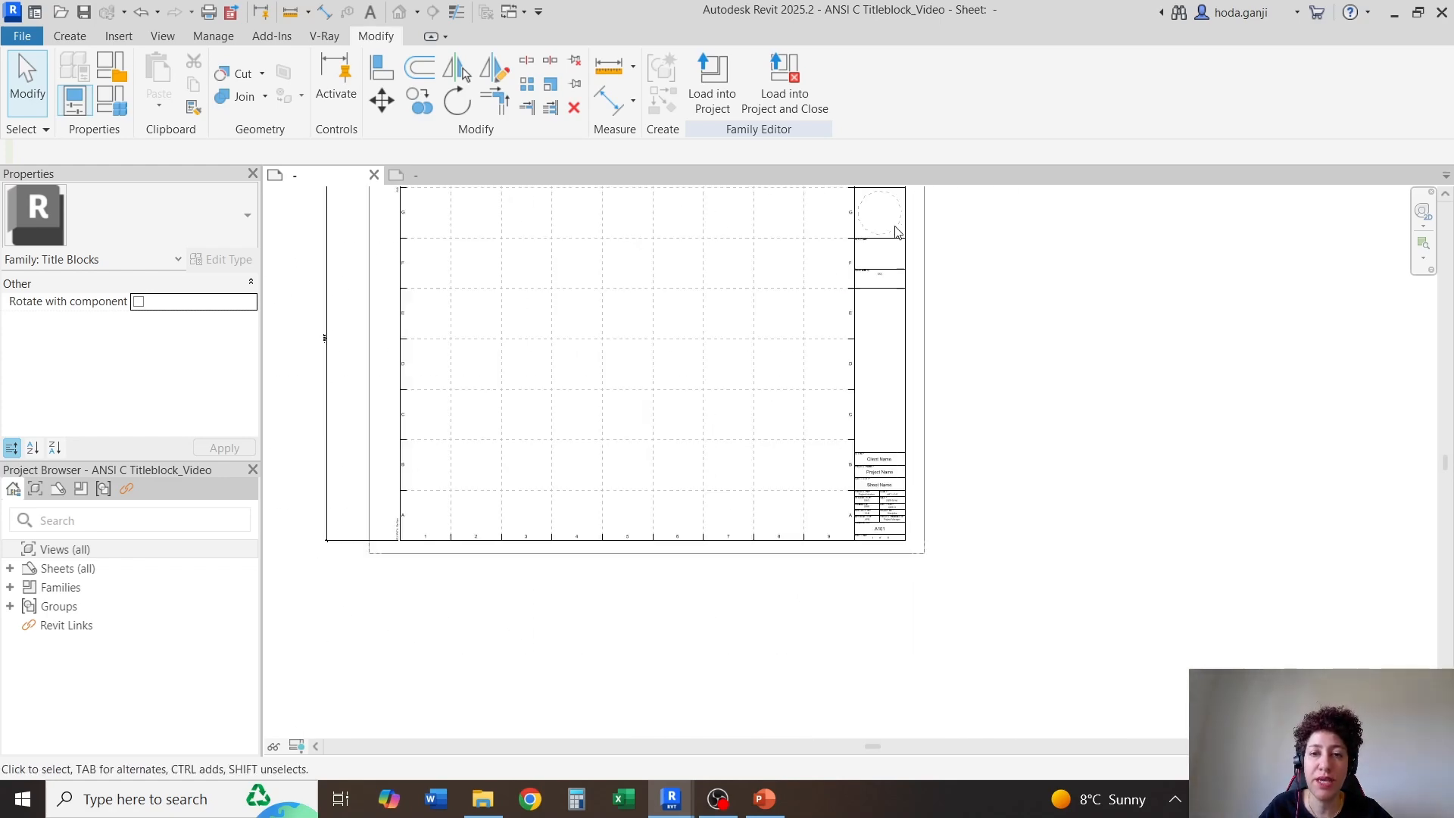
scroll(896, 444, "up", 8)
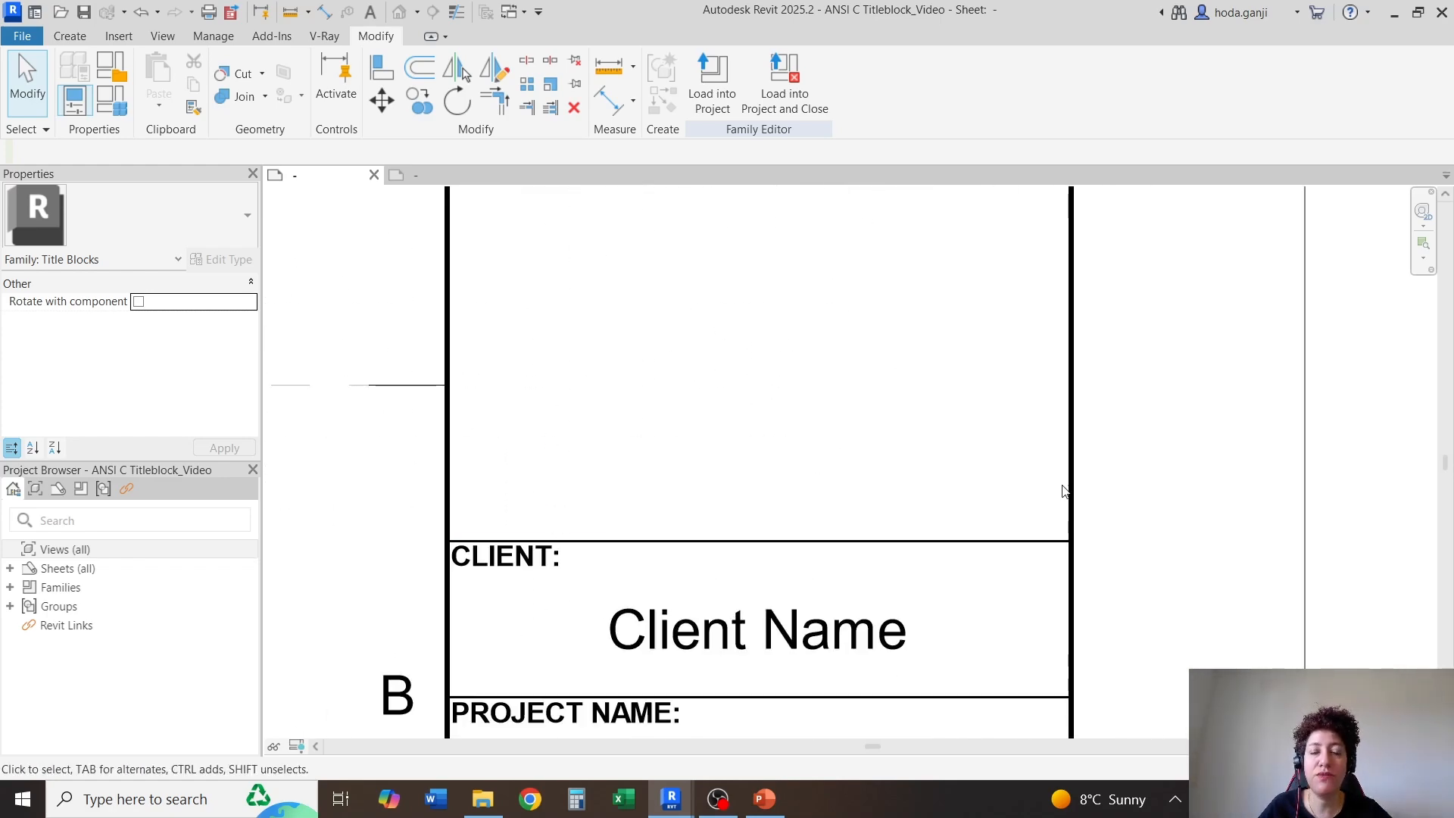
scroll(1110, 487, "down", 6)
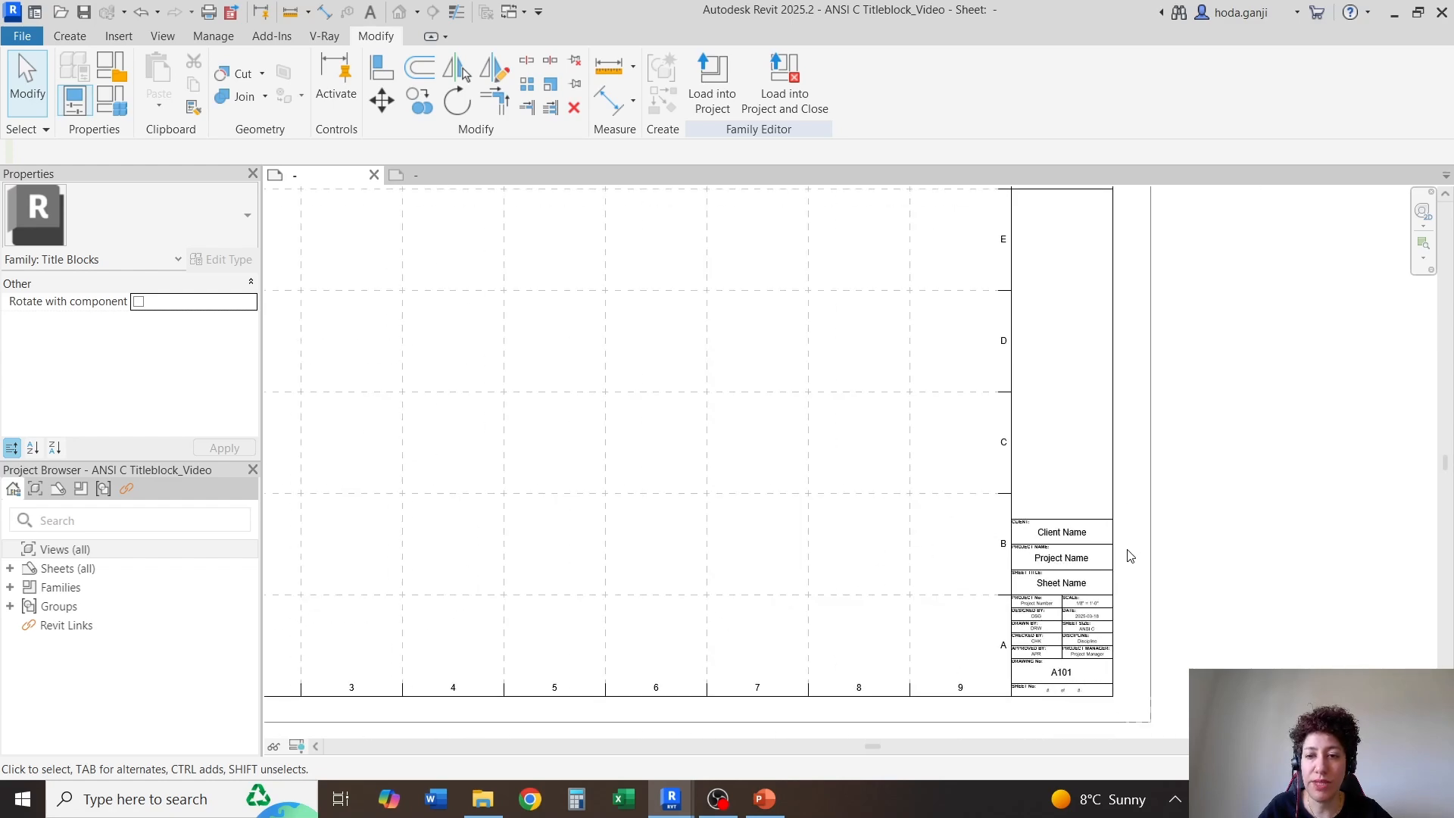
scroll(1144, 378, "down", 2)
scroll(1159, 316, "up", 2)
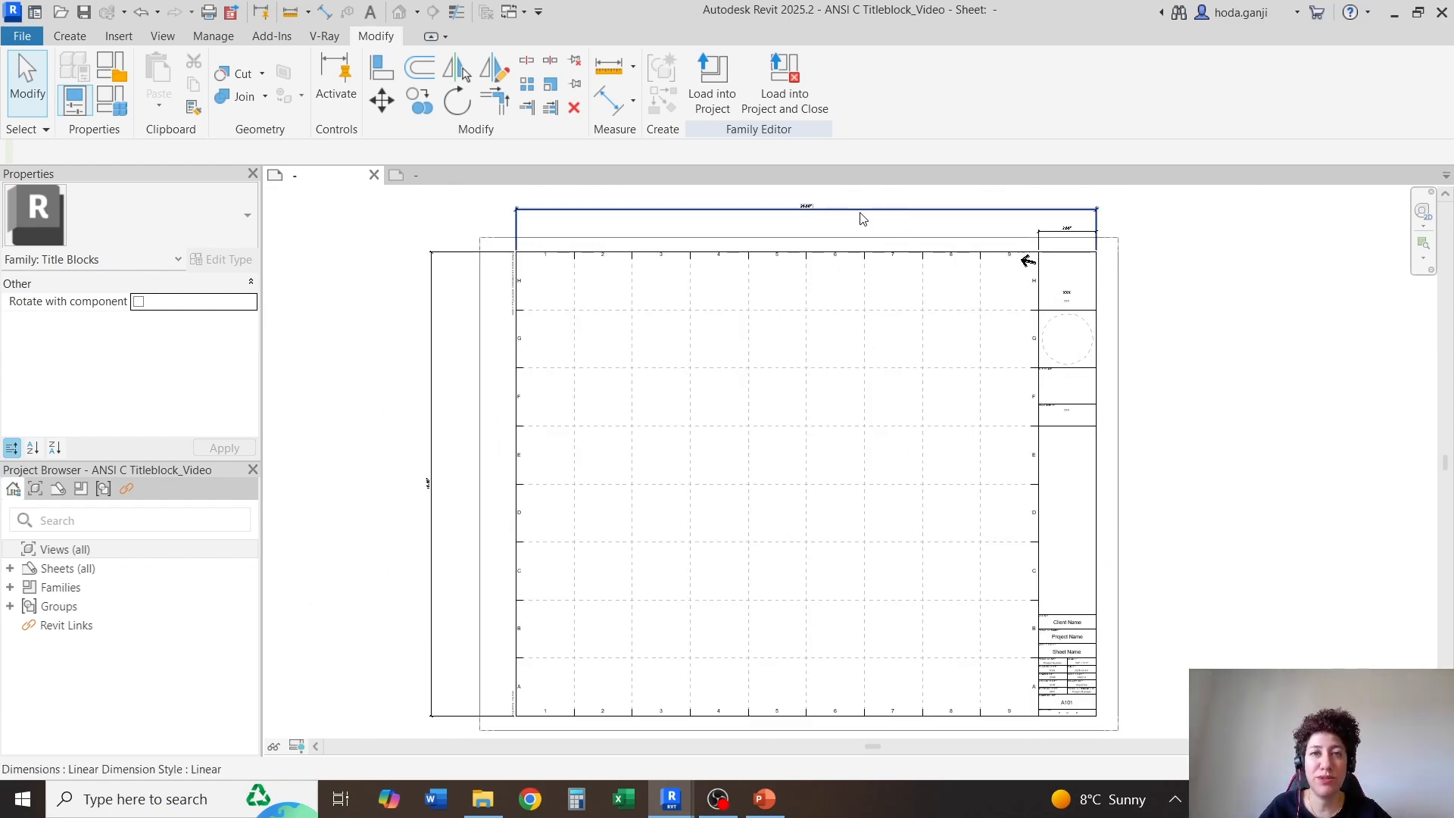